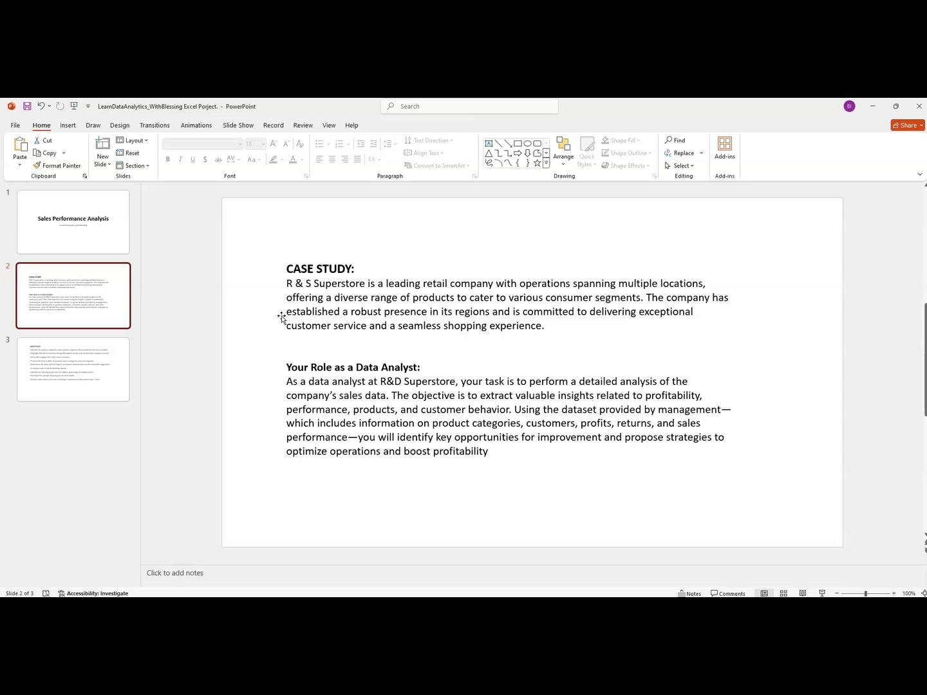
# Step: Correct the company name in the data analyst role paragraph on the case study slide to "R&S Superstore"
pyautogui.click(402, 381)
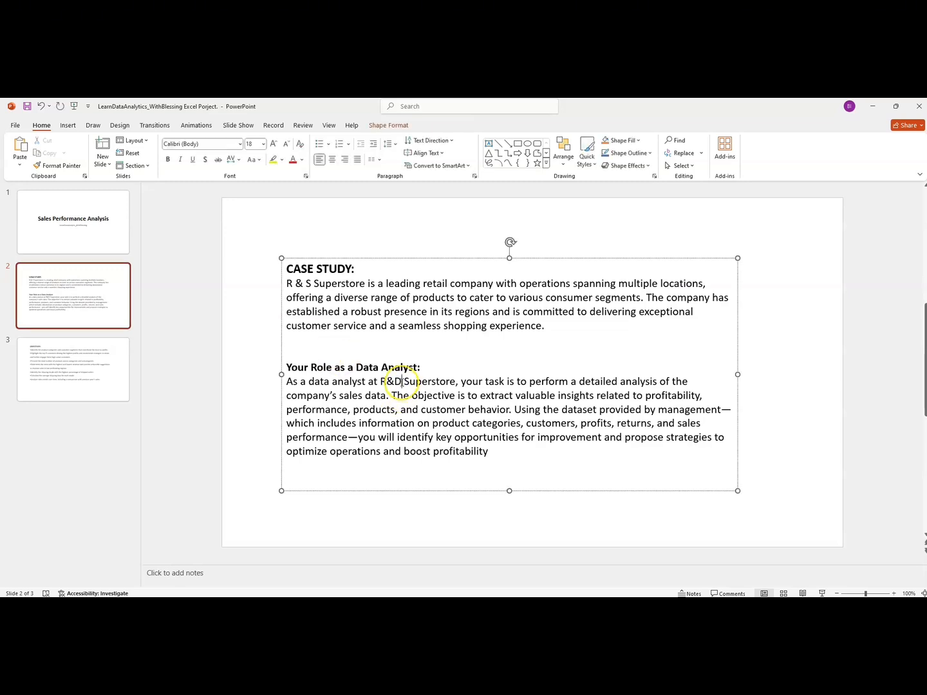
pyautogui.press('BackSpace')
pyautogui.write('s')
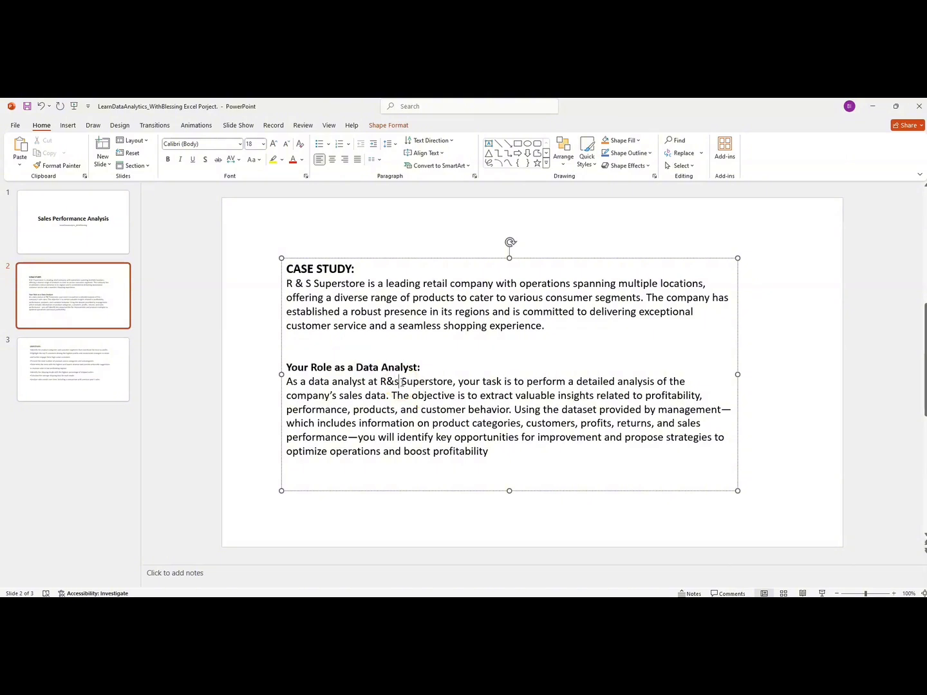
pyautogui.press('BackSpace')
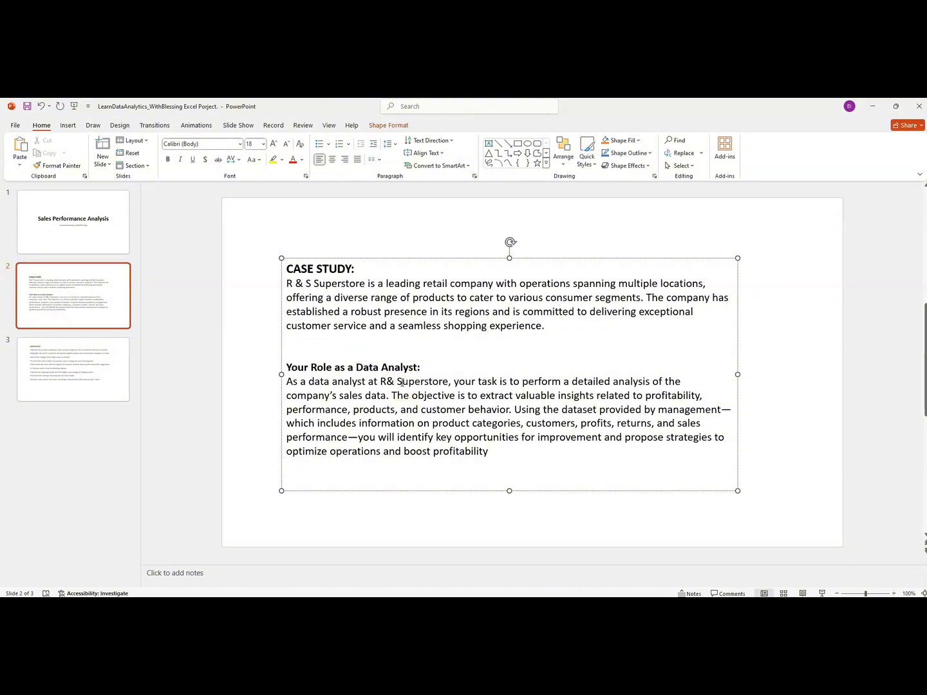
pyautogui.write('S')
pyautogui.click(473, 392)
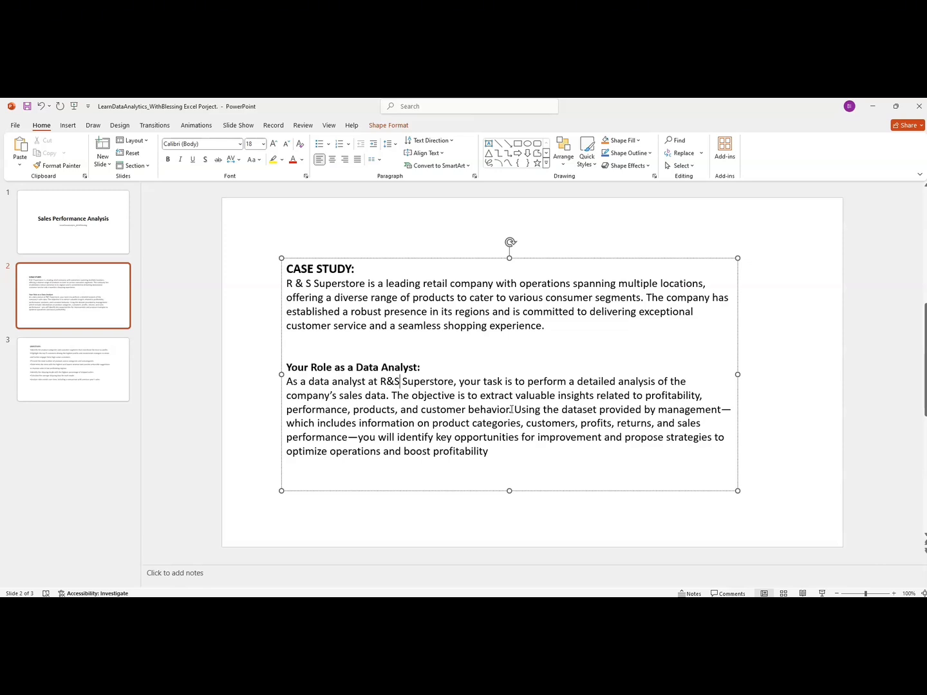
pyautogui.click(469, 410)
# Step: Review the objectives slide against the case study slide to see which analyses are required
pyautogui.click(116, 390)
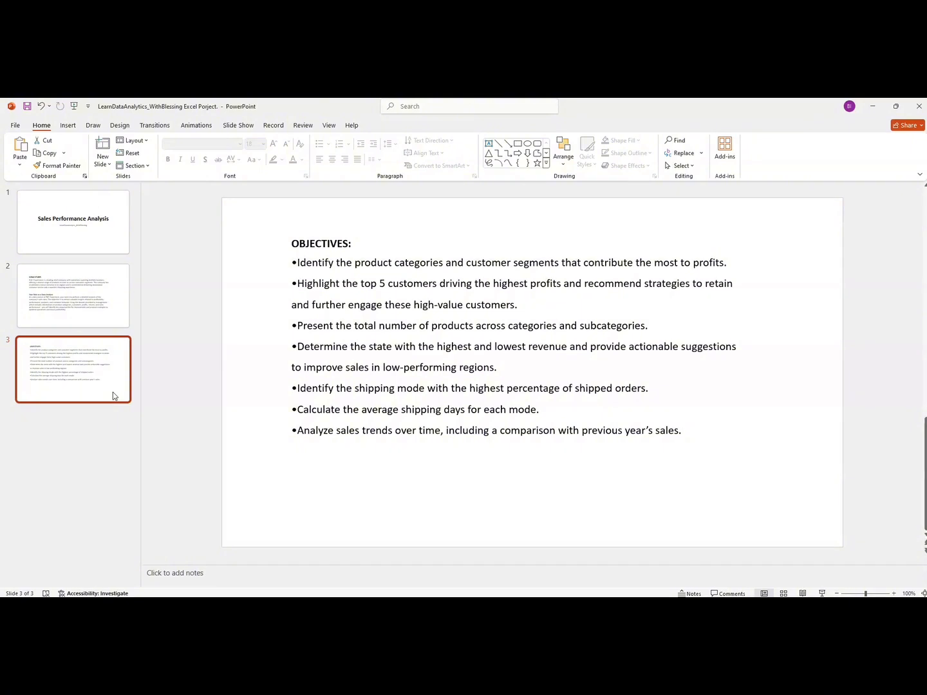
pyautogui.click(78, 306)
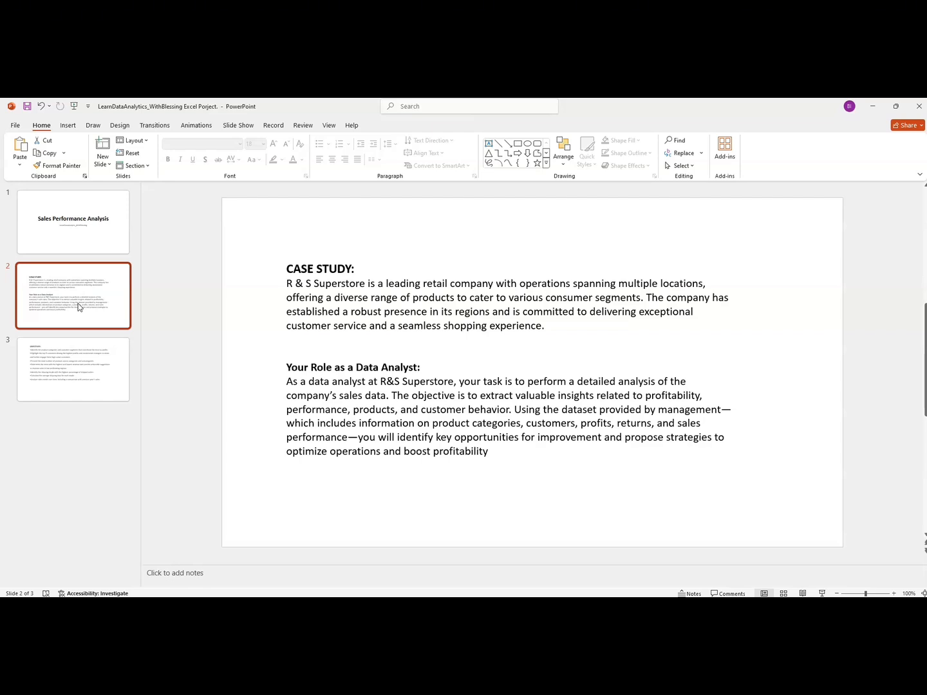
pyautogui.click(94, 375)
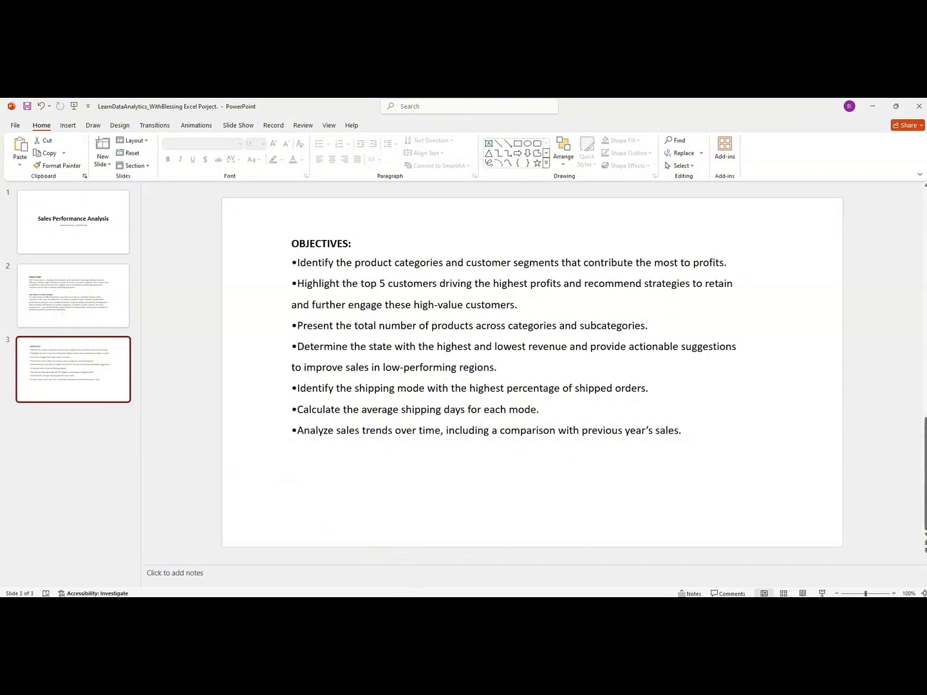
# Step: Switch to the blank Book1 workbook in Excel and start a data import from an Excel workbook file
pyautogui.moveTo(412, 597)
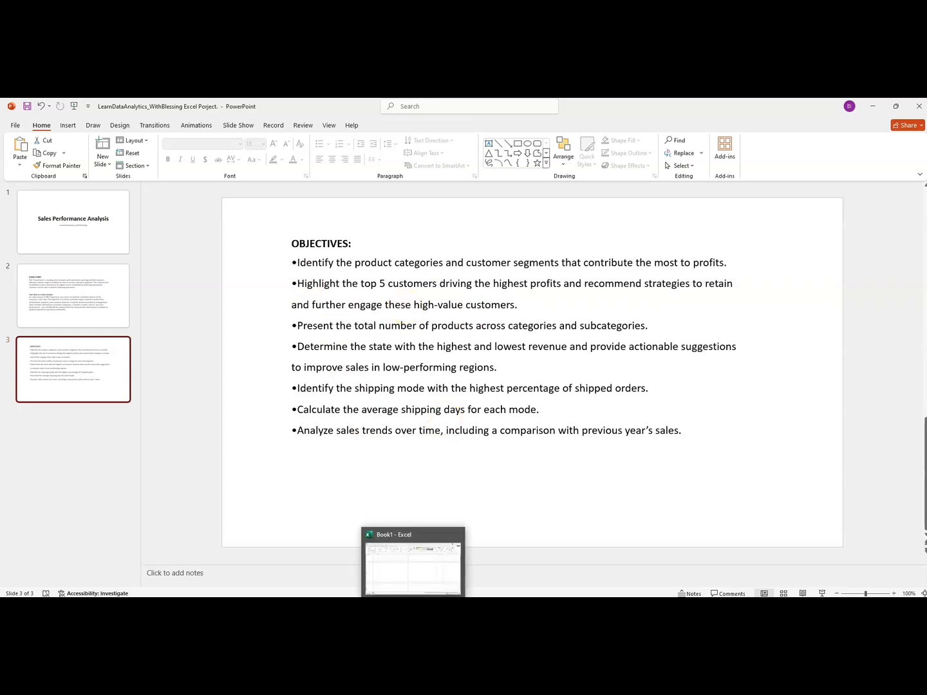
pyautogui.click(413, 563)
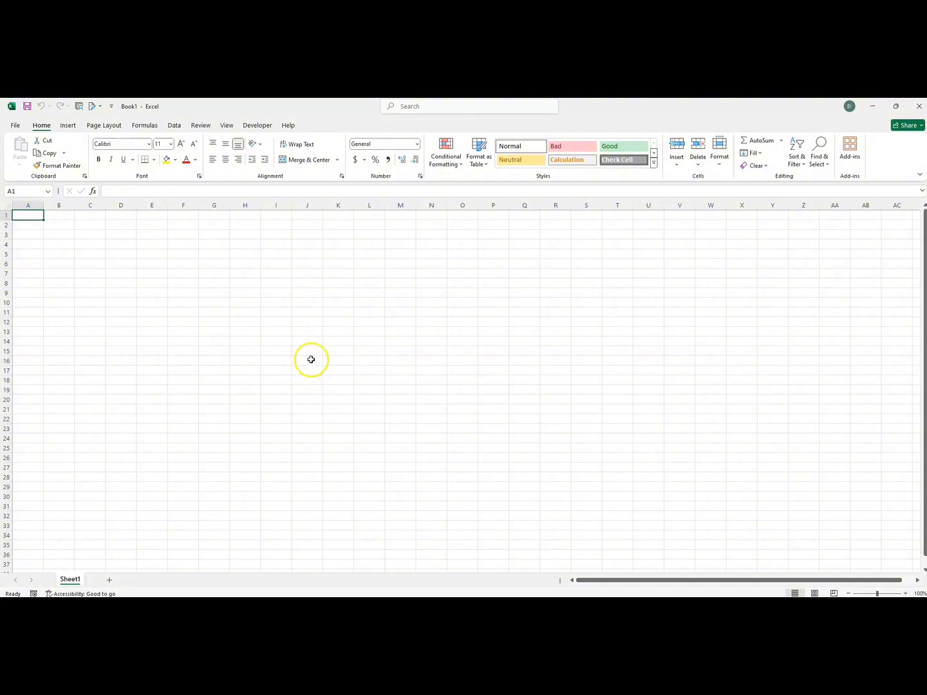
pyautogui.click(175, 126)
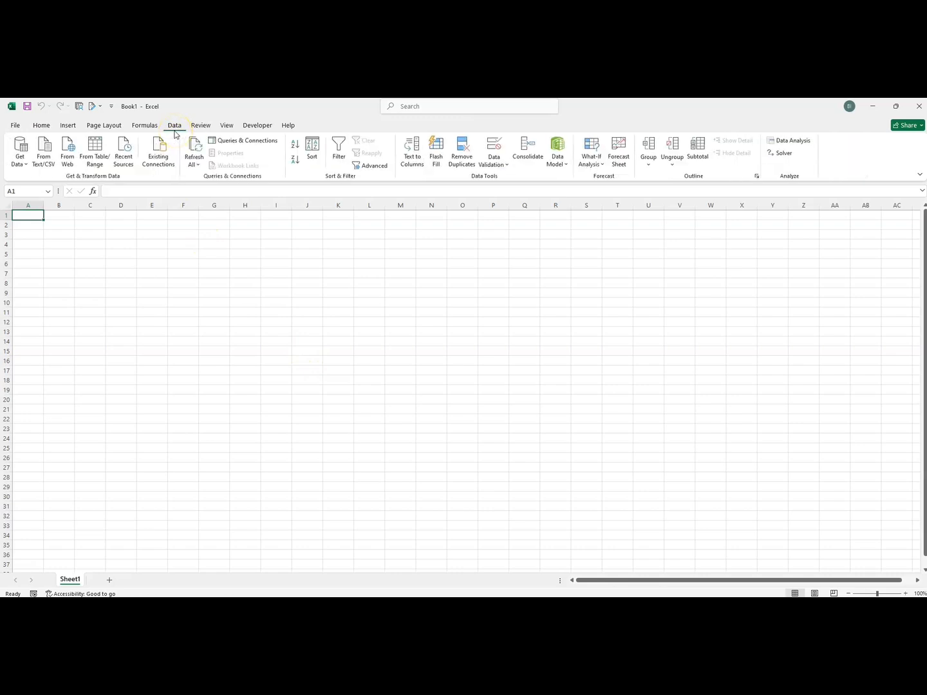
pyautogui.click(26, 167)
pyautogui.moveTo(40, 180)
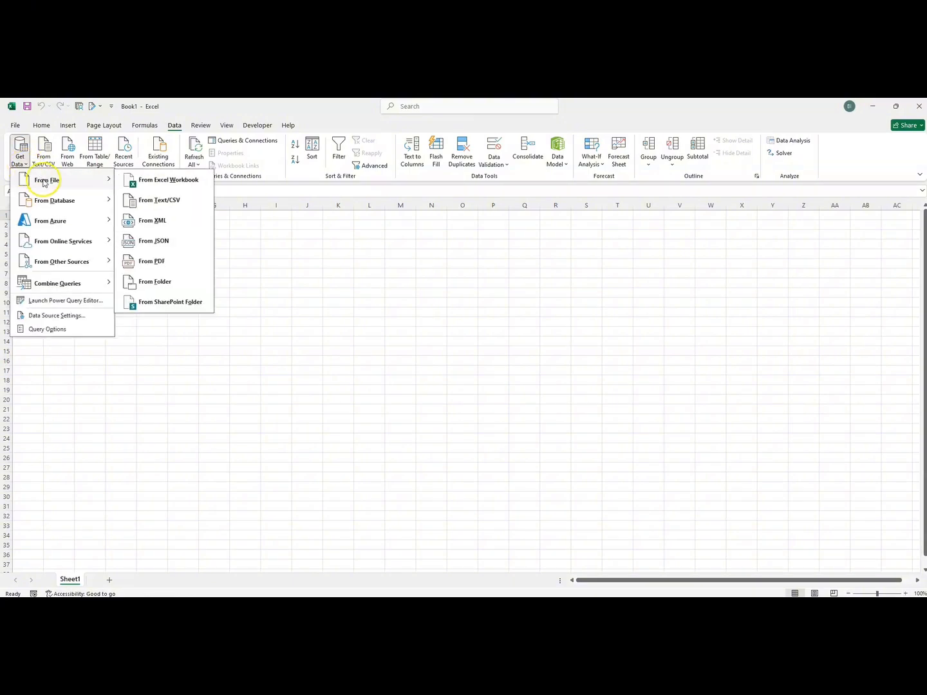
pyautogui.click(147, 186)
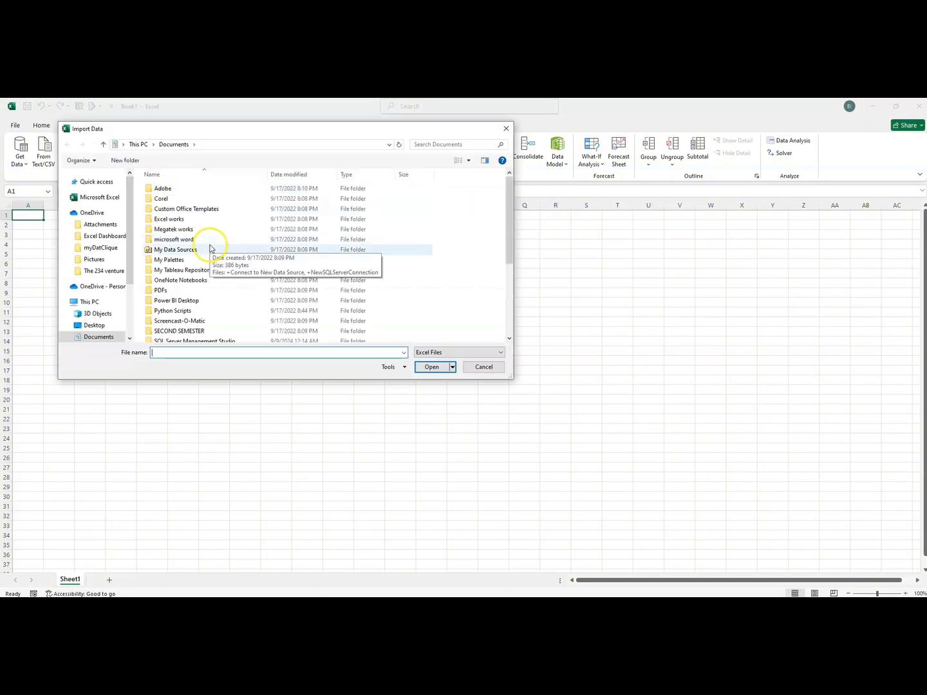
# Step: Import the "Super store Dataset" workbook from the LDA folder on the Desktop
pyautogui.rightClick(482, 234)
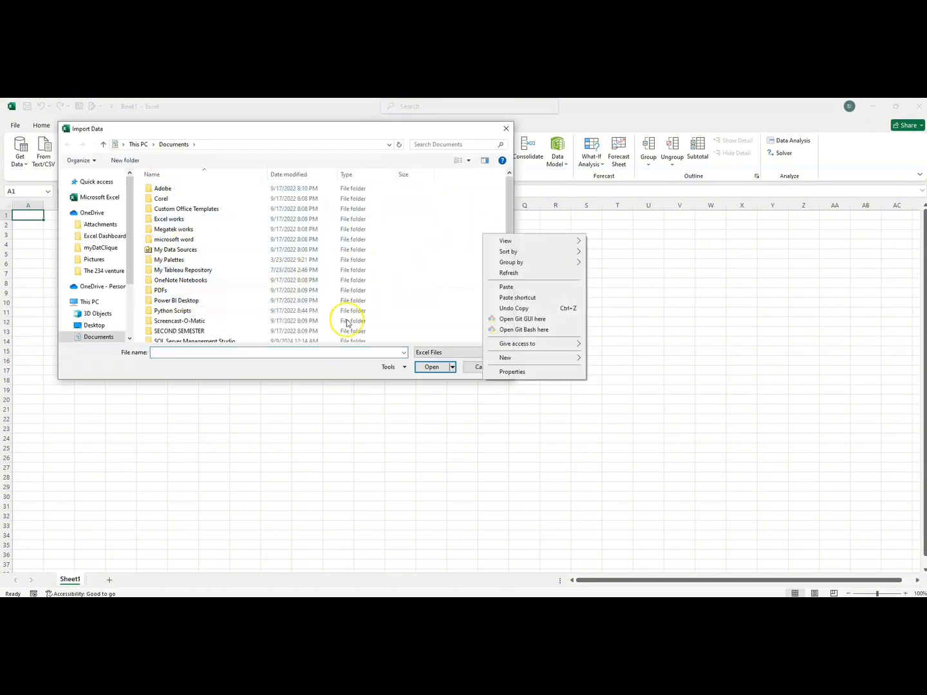
pyautogui.click(90, 325)
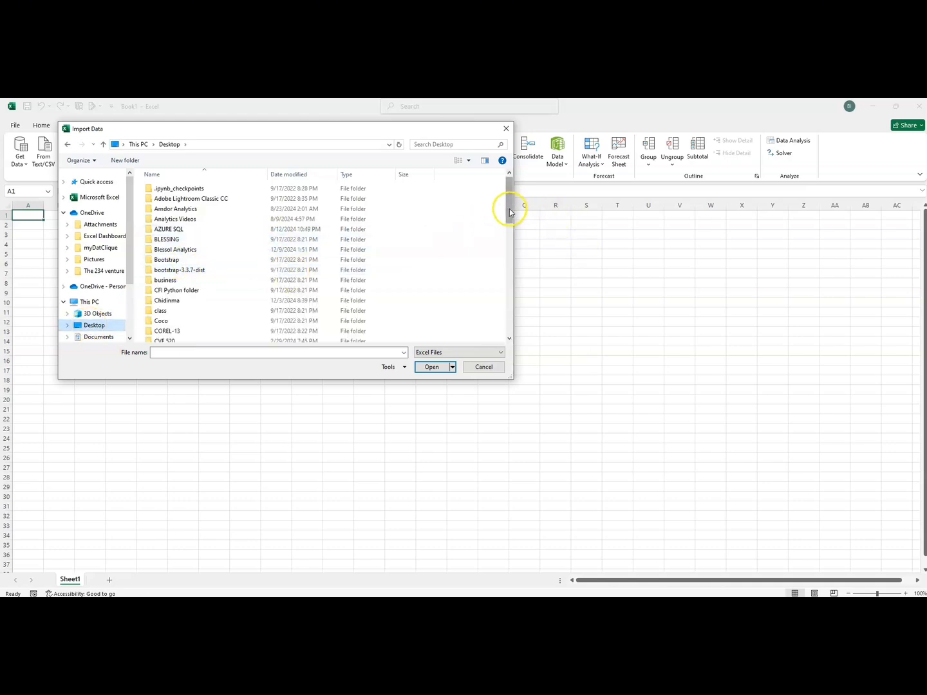
pyautogui.moveTo(510, 212); pyautogui.dragTo(511, 269)
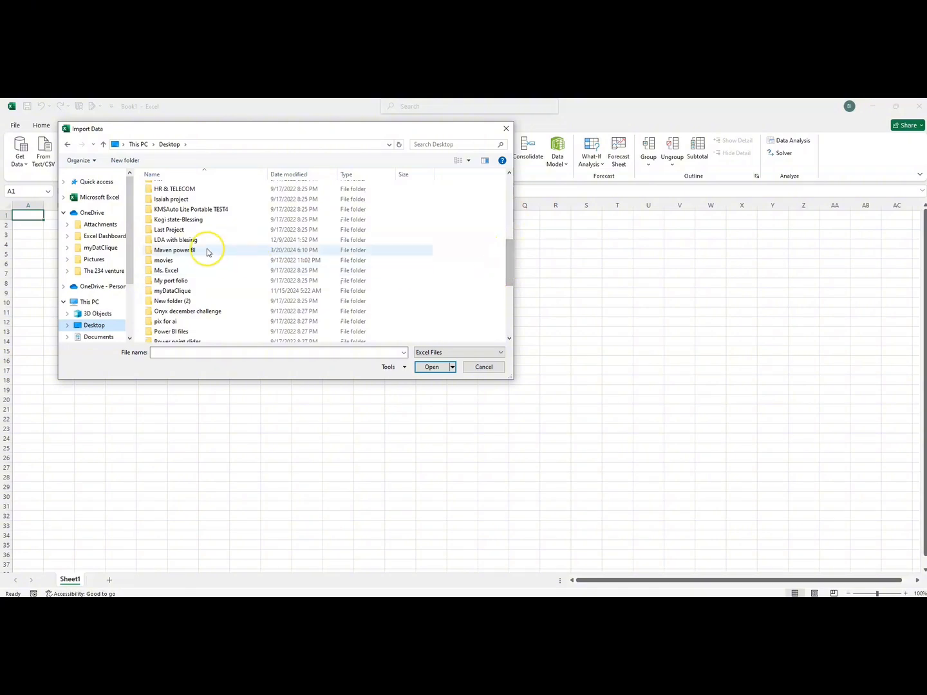
pyautogui.doubleClick(190, 241)
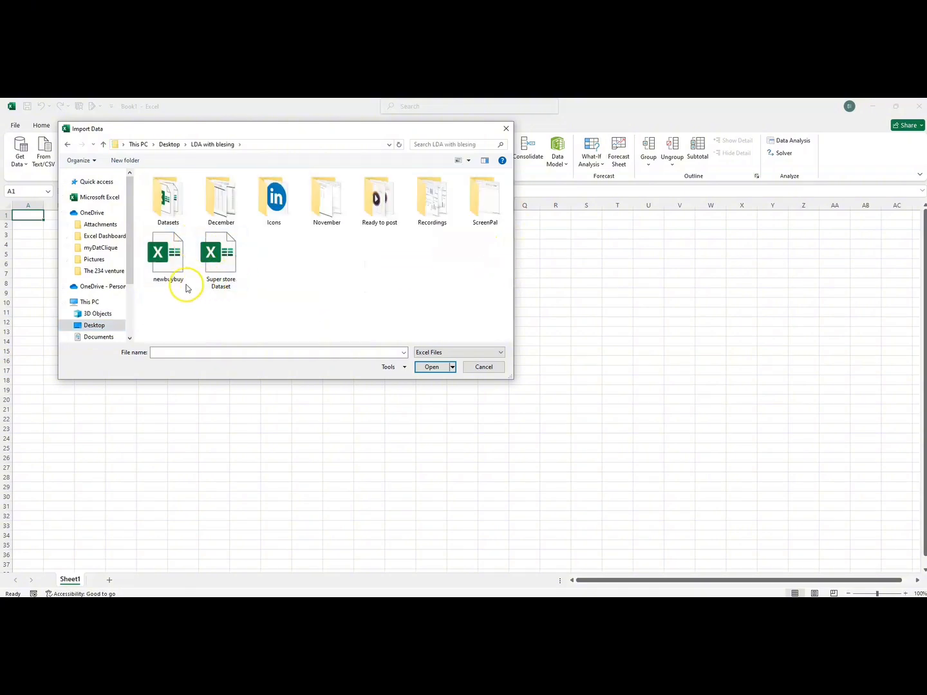
pyautogui.click(220, 261)
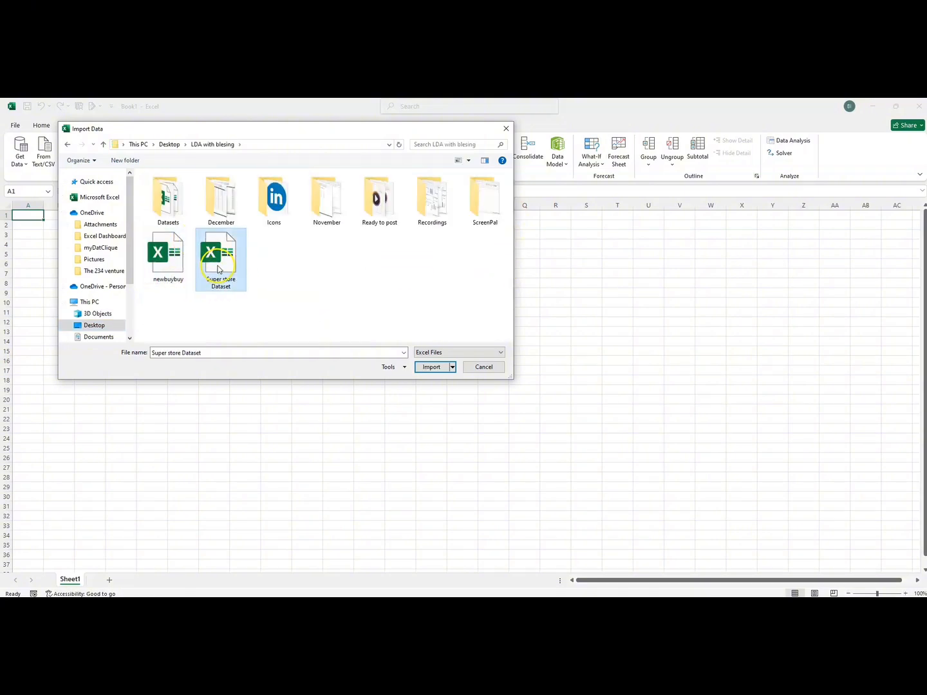
pyautogui.click(429, 367)
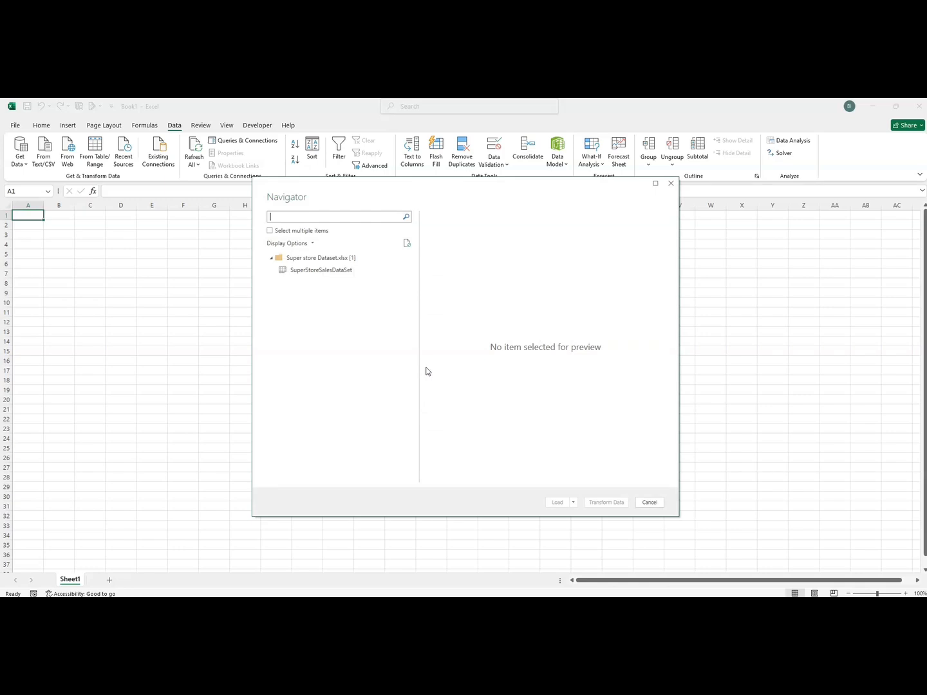
# Step: Enable selection of multiple items, select the SuperStoreSalesDataSet sheet and load it into Power Query Editor for transformation
pyautogui.click(269, 231)
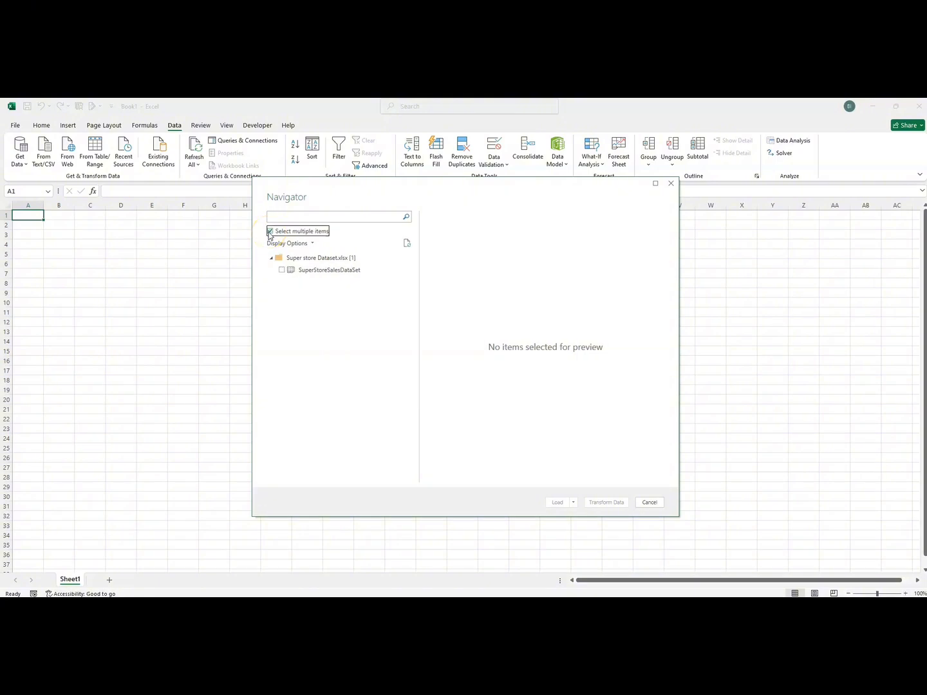
pyautogui.click(281, 271)
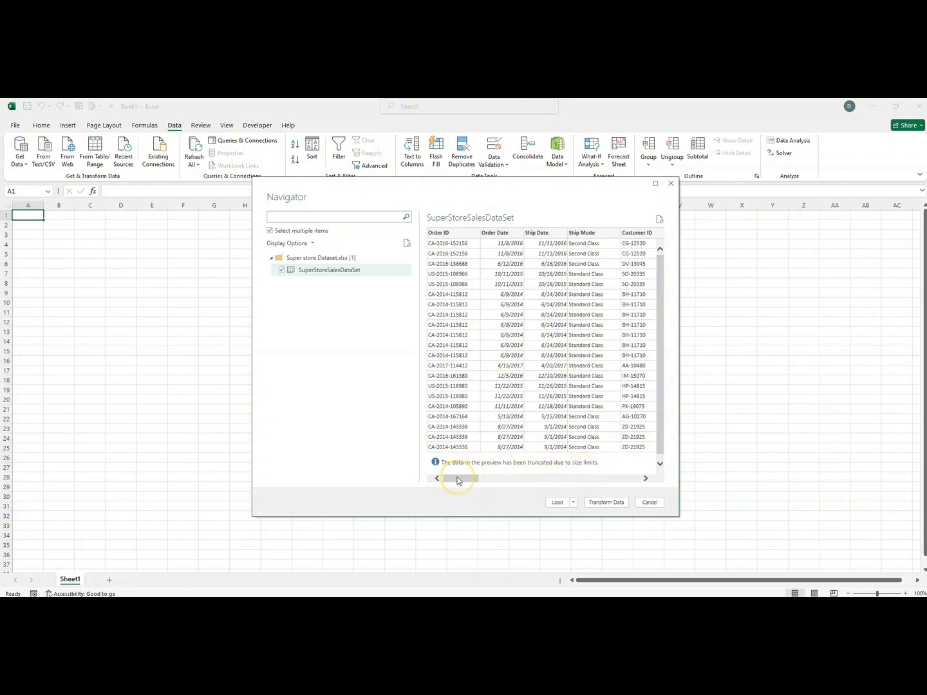
pyautogui.moveTo(456, 480); pyautogui.dragTo(406, 492)
pyautogui.click(604, 505)
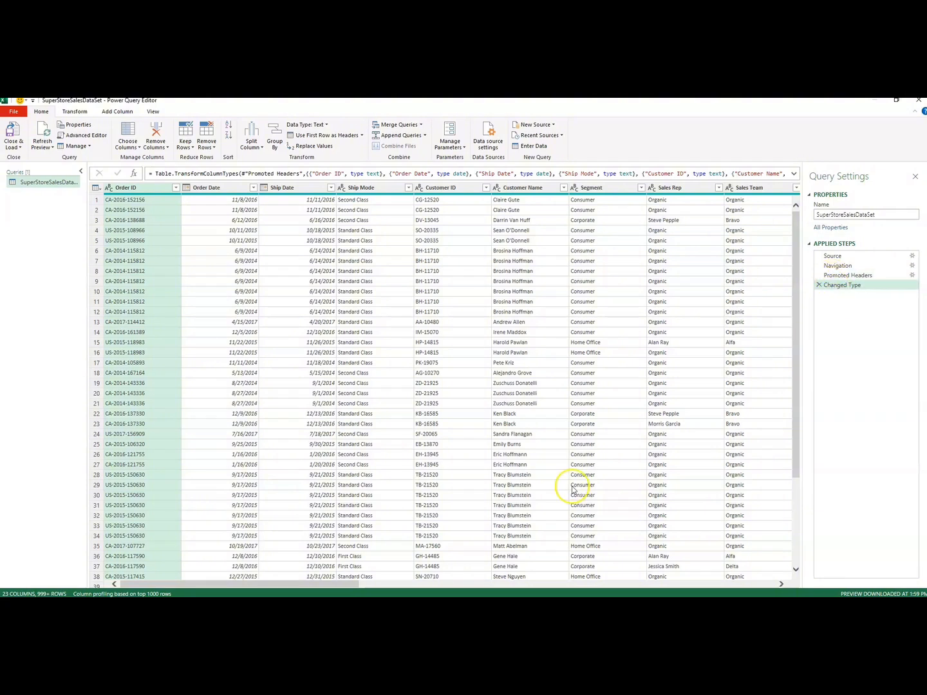
# Step: Change the Postal Code column's data type to Text, replacing the current type conversion
pyautogui.moveTo(244, 584); pyautogui.dragTo(325, 584)
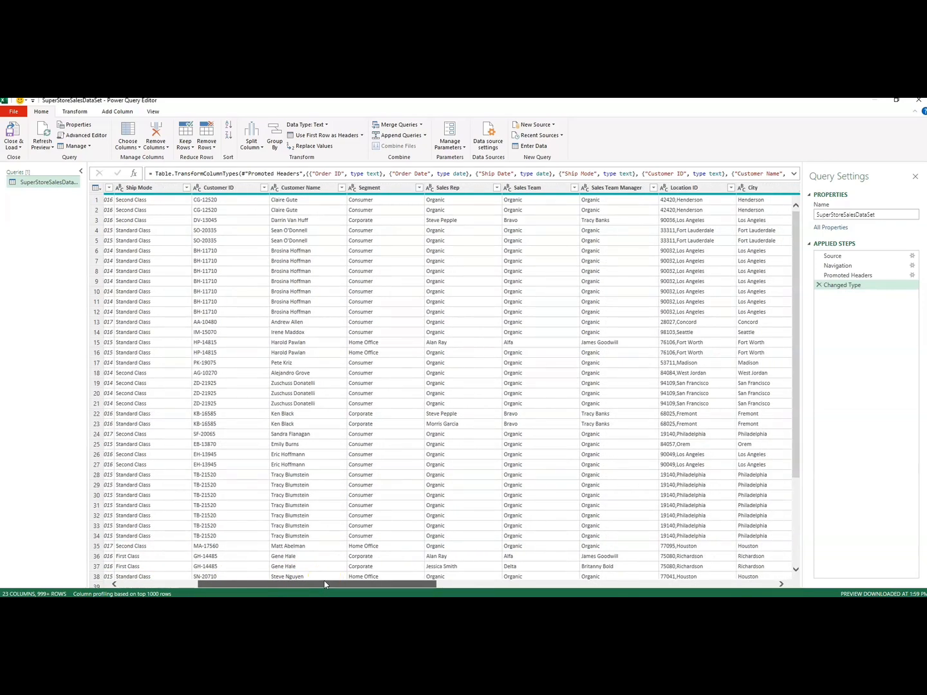
pyautogui.moveTo(325, 583); pyautogui.dragTo(175, 569)
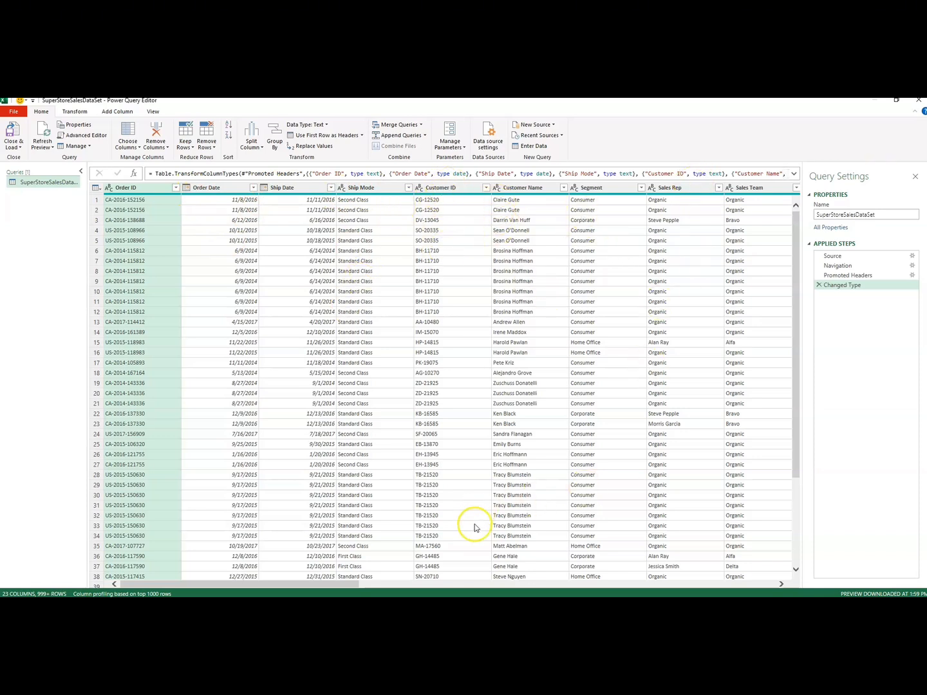
pyautogui.moveTo(344, 583); pyautogui.dragTo(508, 580)
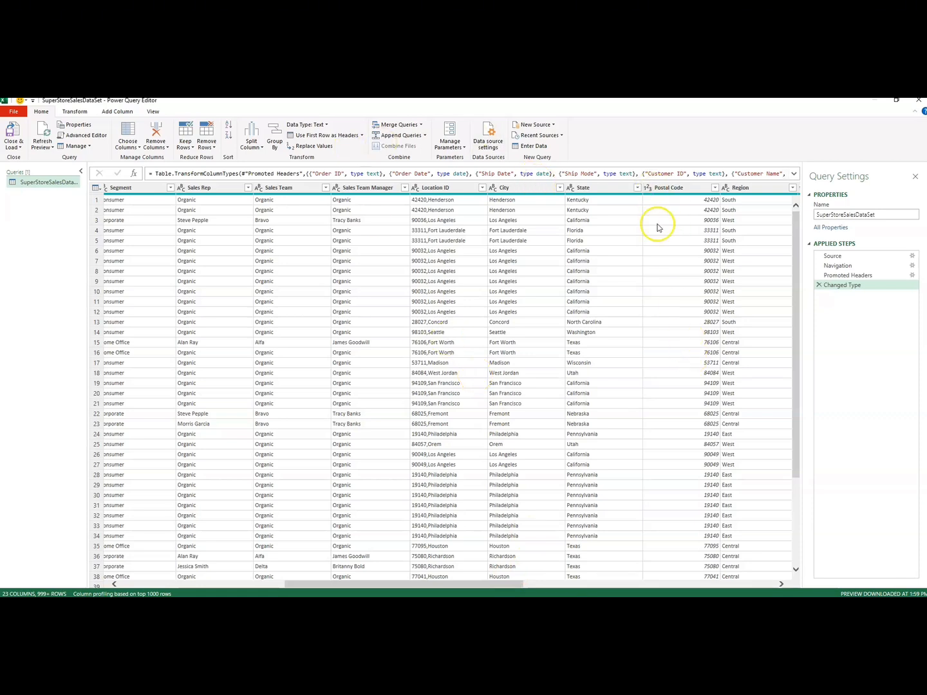
pyautogui.click(647, 188)
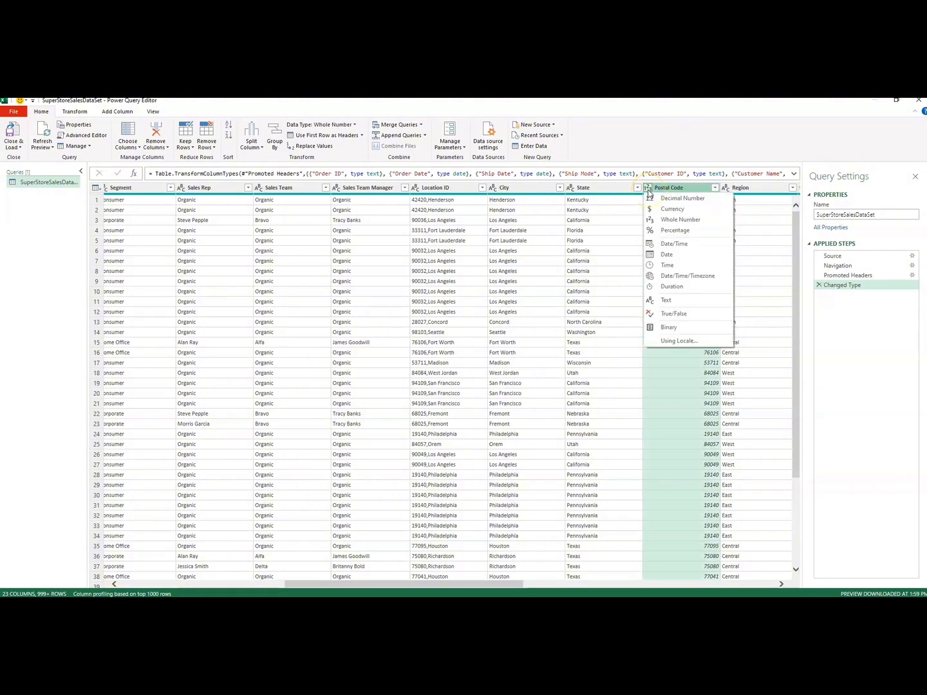
pyautogui.click(659, 301)
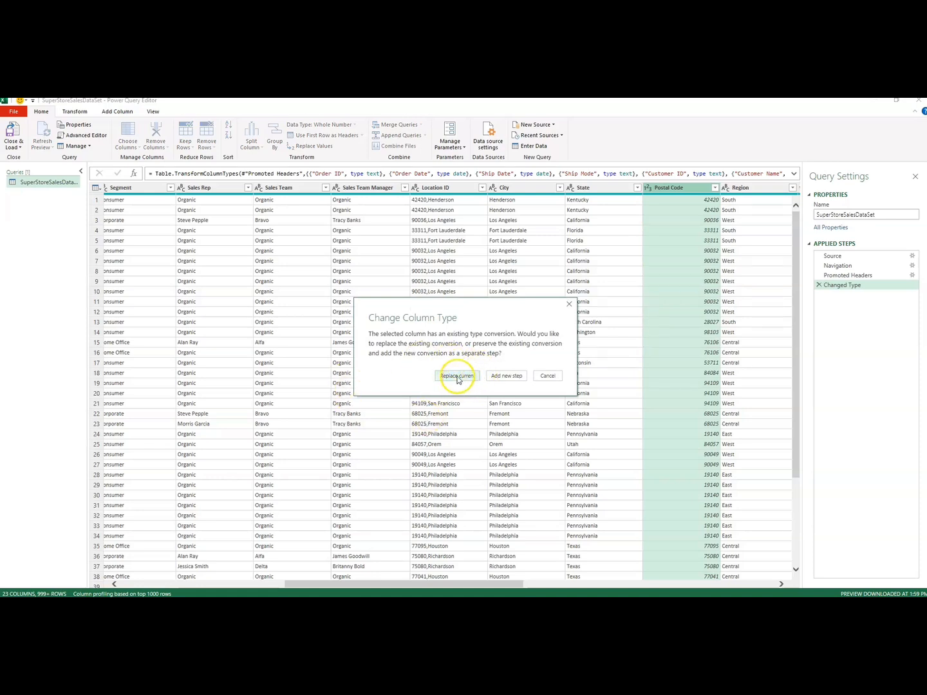
pyautogui.click(457, 376)
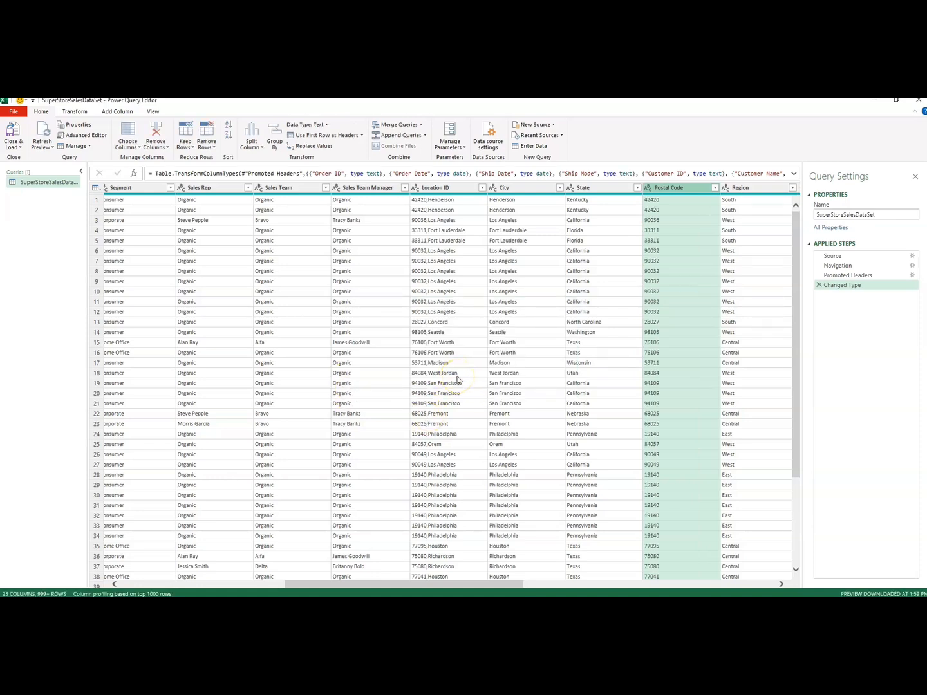
# Step: Change the Product ID column's data type to Text, replacing the current type conversion
pyautogui.moveTo(476, 585); pyautogui.dragTo(586, 584)
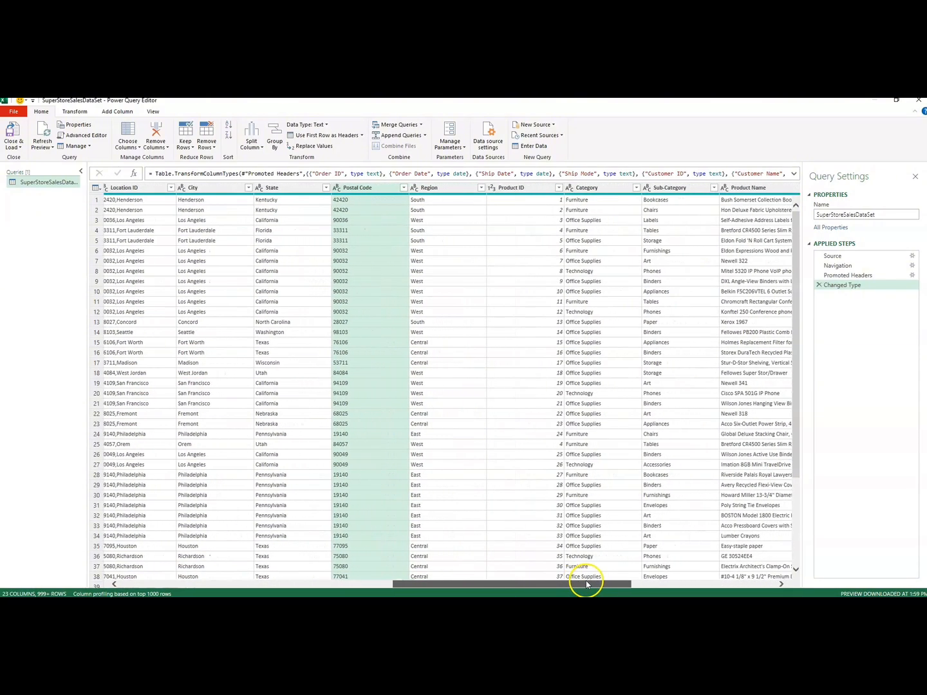
pyautogui.click(493, 188)
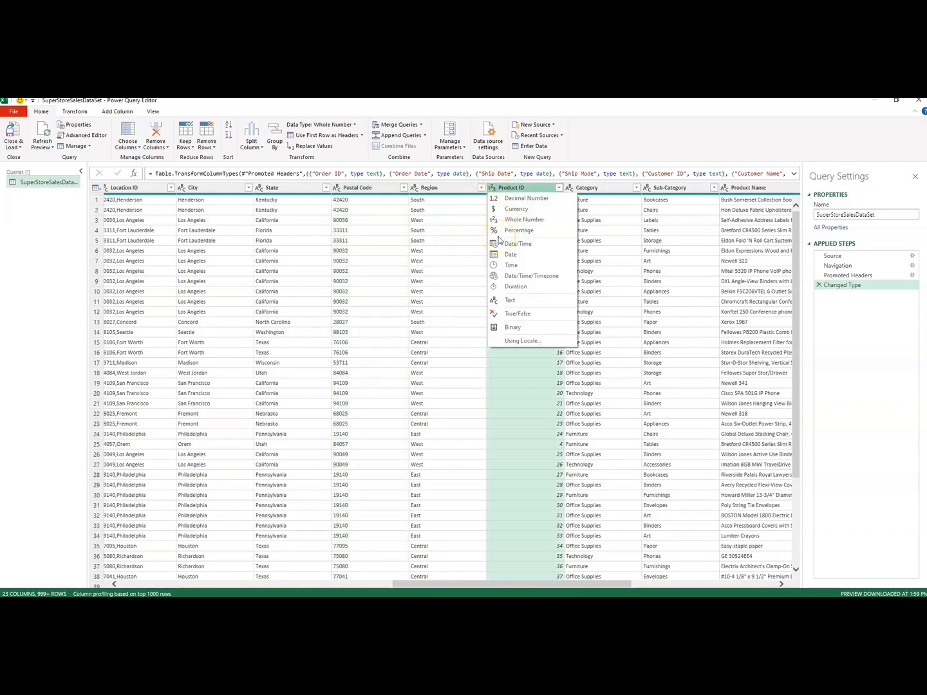
pyautogui.click(517, 303)
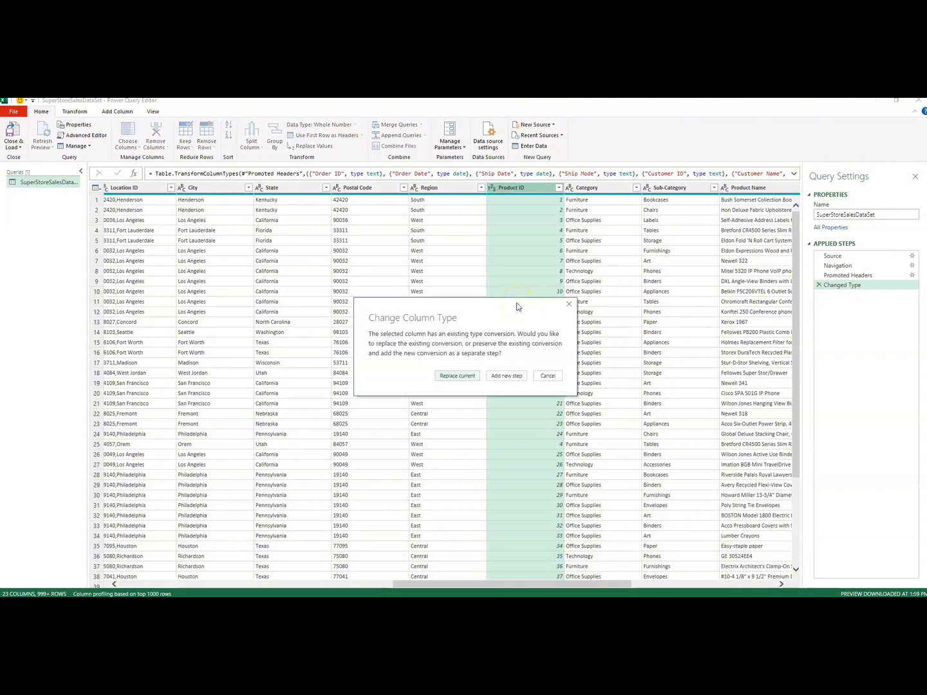
pyautogui.click(458, 376)
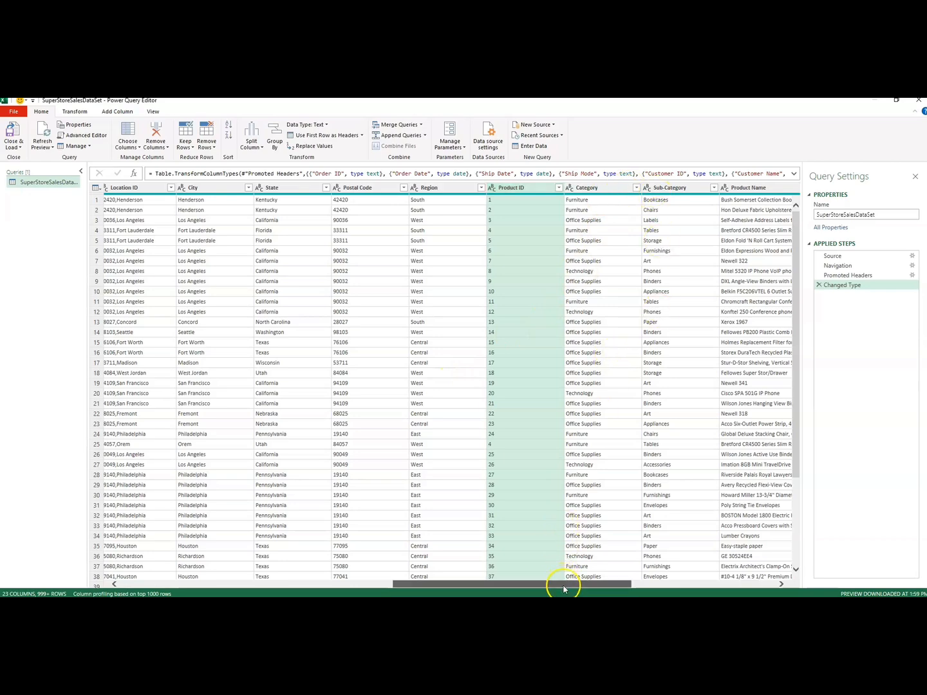
# Step: Set column profiling to be based on the entire data set instead of the top 1000 rows
pyautogui.moveTo(563, 589); pyautogui.dragTo(695, 589)
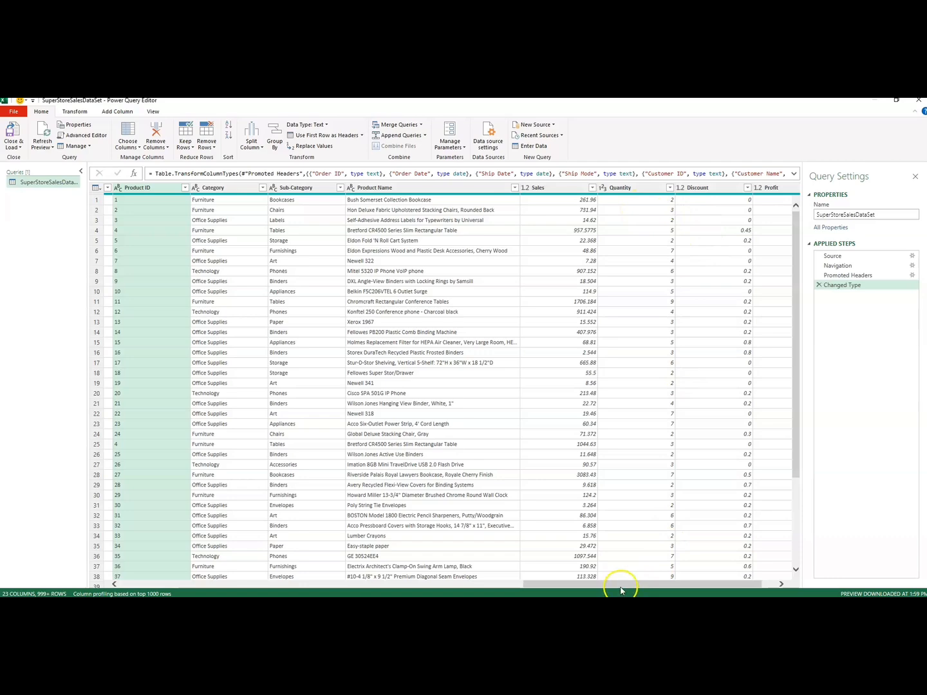
pyautogui.moveTo(617, 589); pyautogui.dragTo(676, 593)
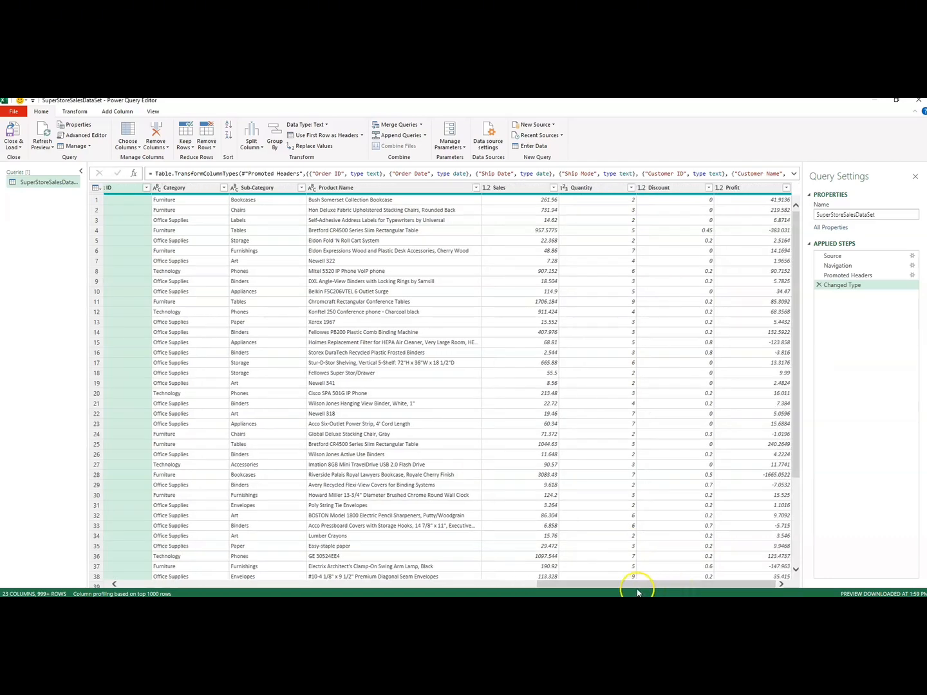
pyautogui.moveTo(568, 586); pyautogui.dragTo(70, 533)
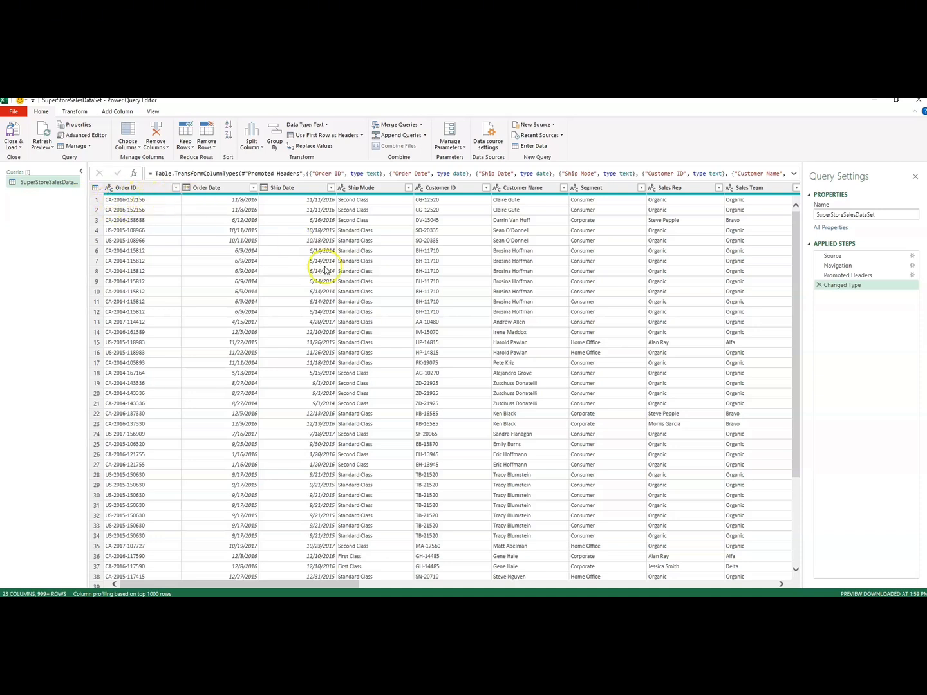
pyautogui.click(144, 595)
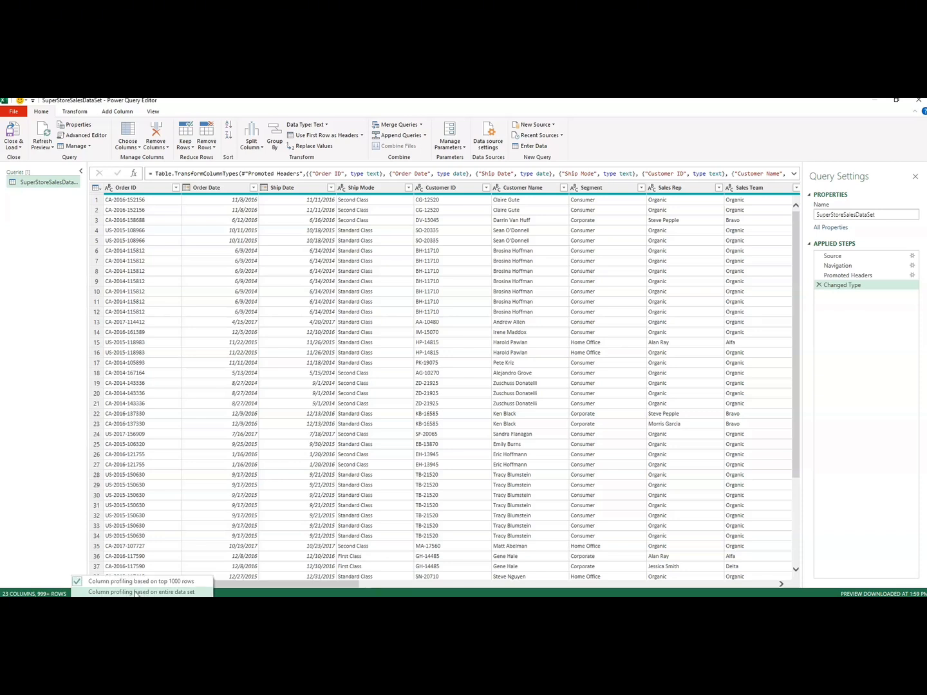
pyautogui.click(85, 554)
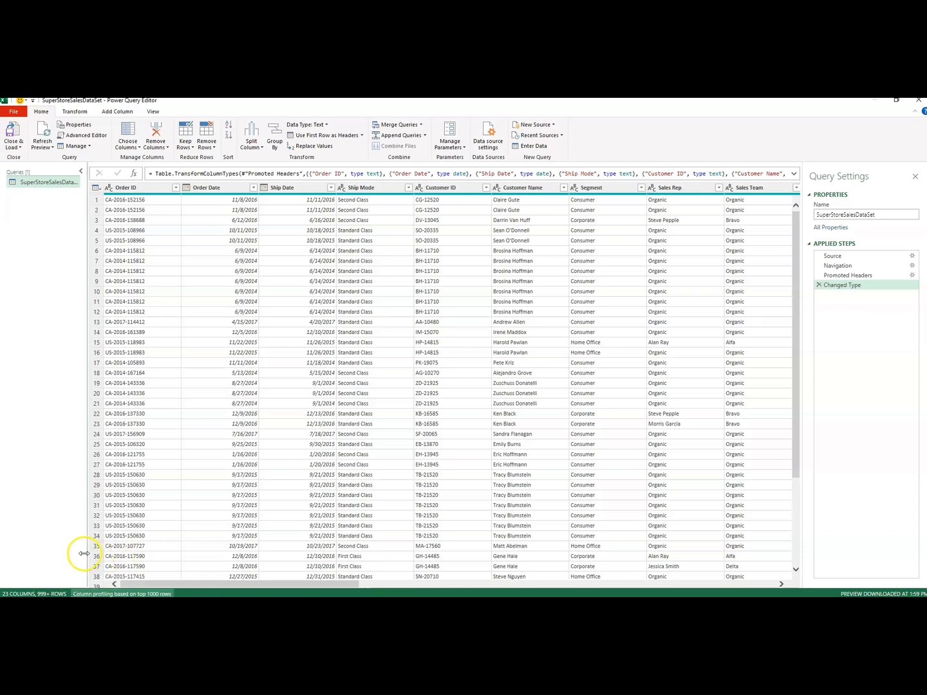
pyautogui.click(112, 595)
pyautogui.click(89, 593)
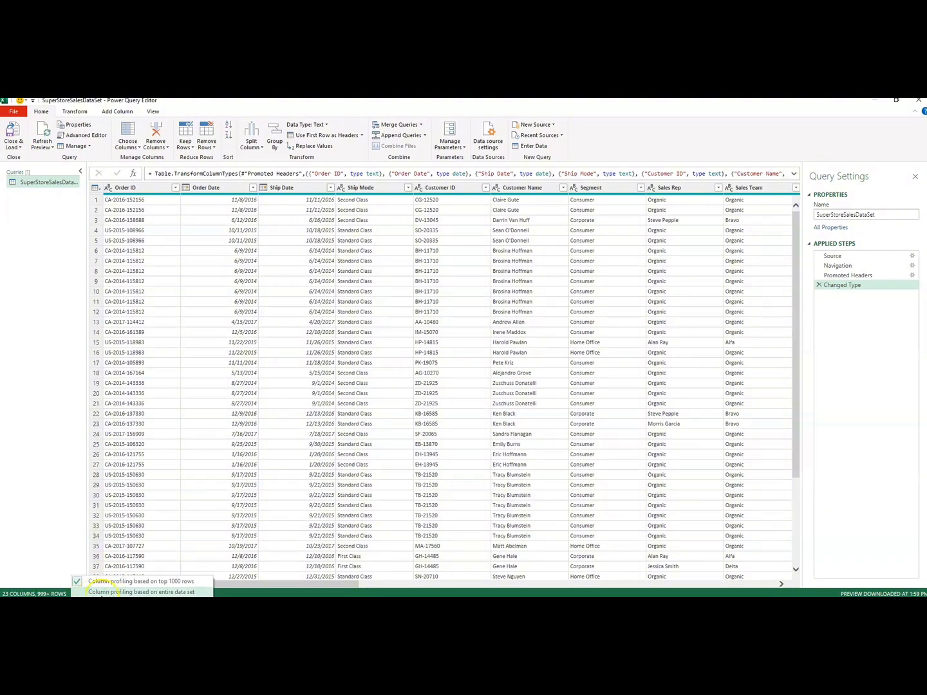
pyautogui.click(119, 592)
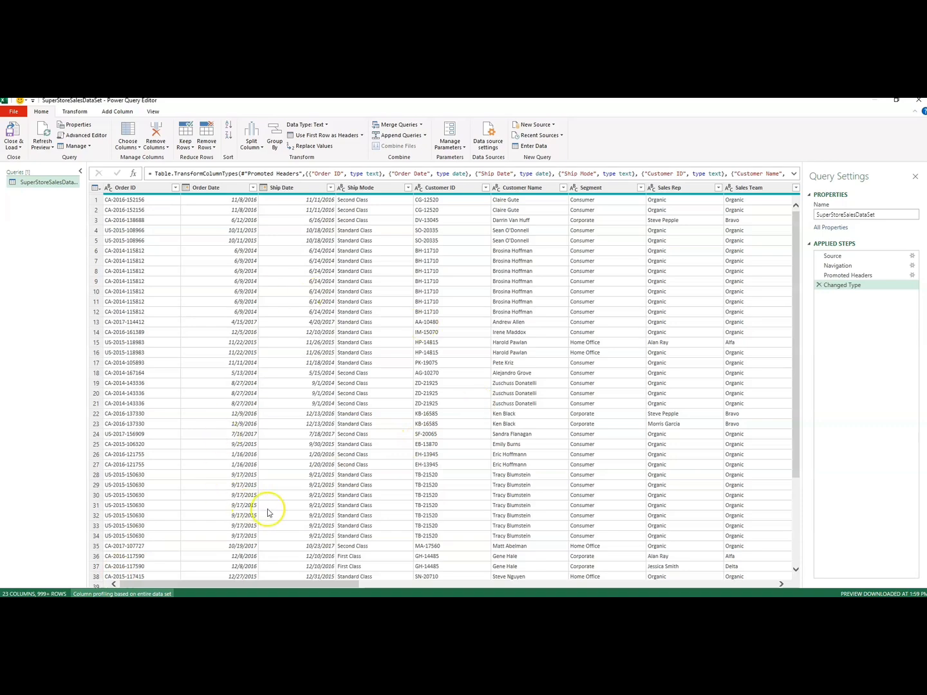
# Step: Show column quality for the table, inspect the Order ID column's valid, error and empty figures, and hide column quality again
pyautogui.moveTo(796, 327); pyautogui.dragTo(785, 218)
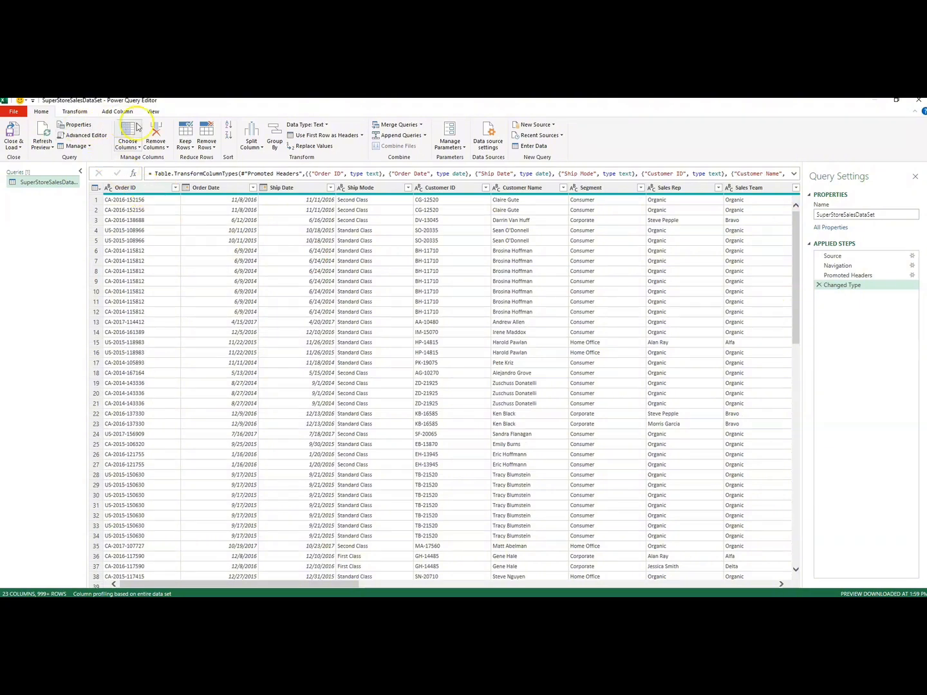
pyautogui.click(152, 112)
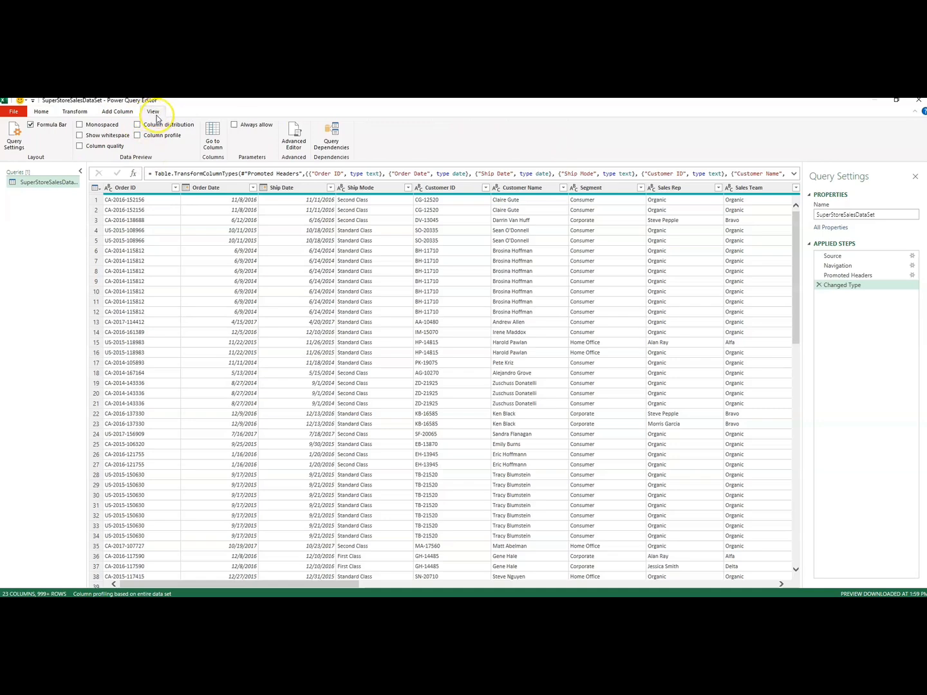
pyautogui.click(80, 147)
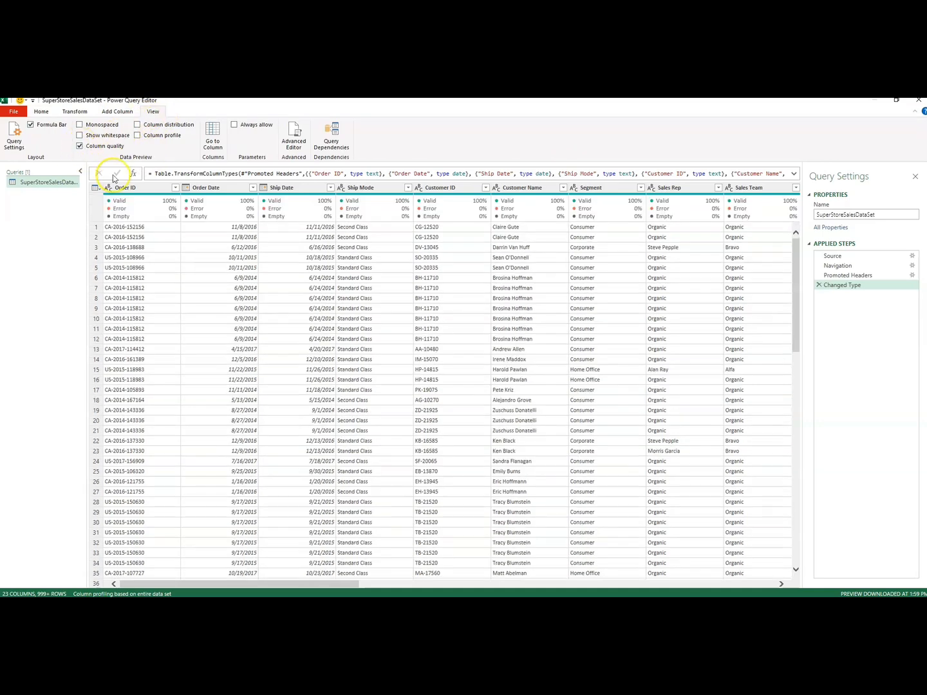
pyautogui.moveTo(224, 234)
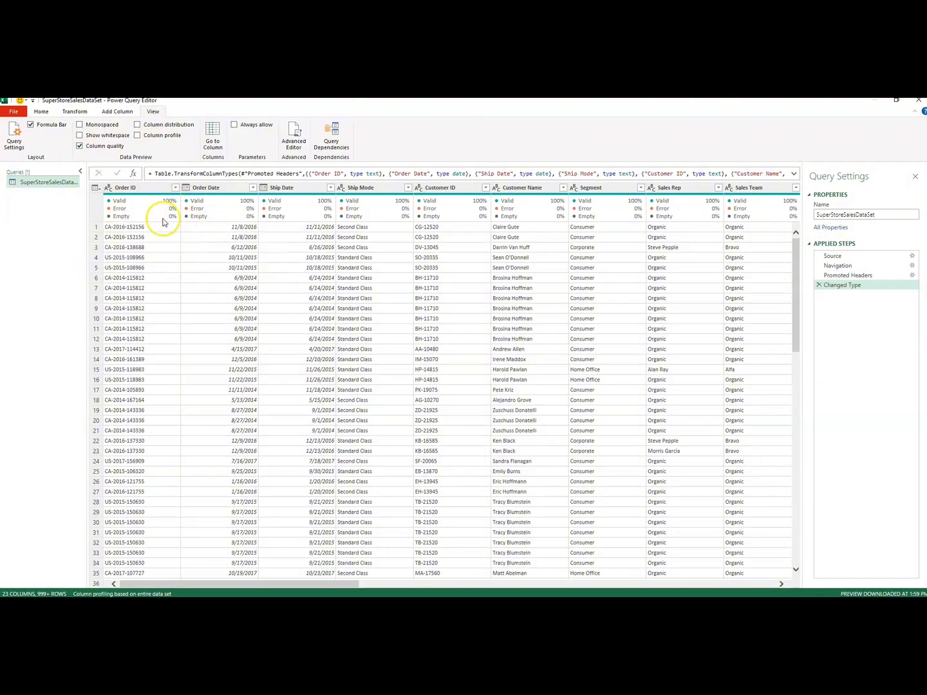
pyautogui.moveTo(163, 222)
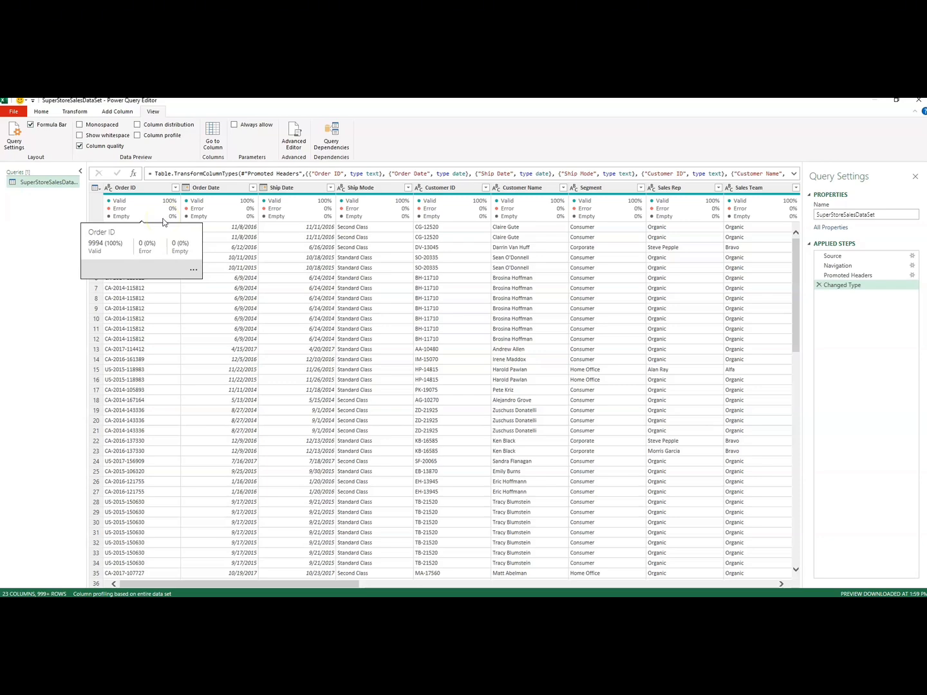
pyautogui.moveTo(329, 585); pyautogui.dragTo(166, 565)
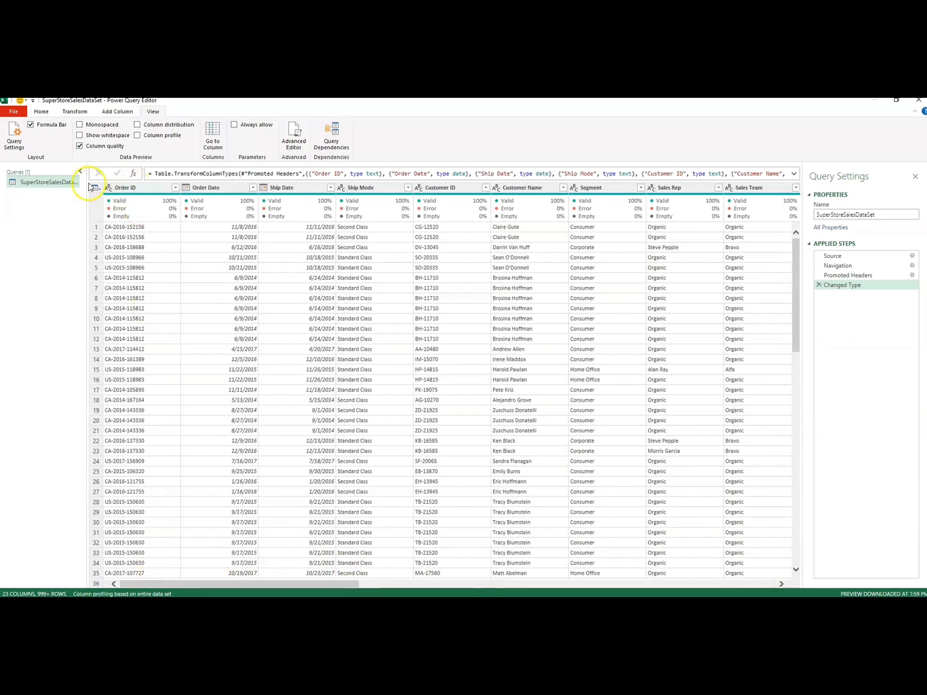
pyautogui.click(80, 147)
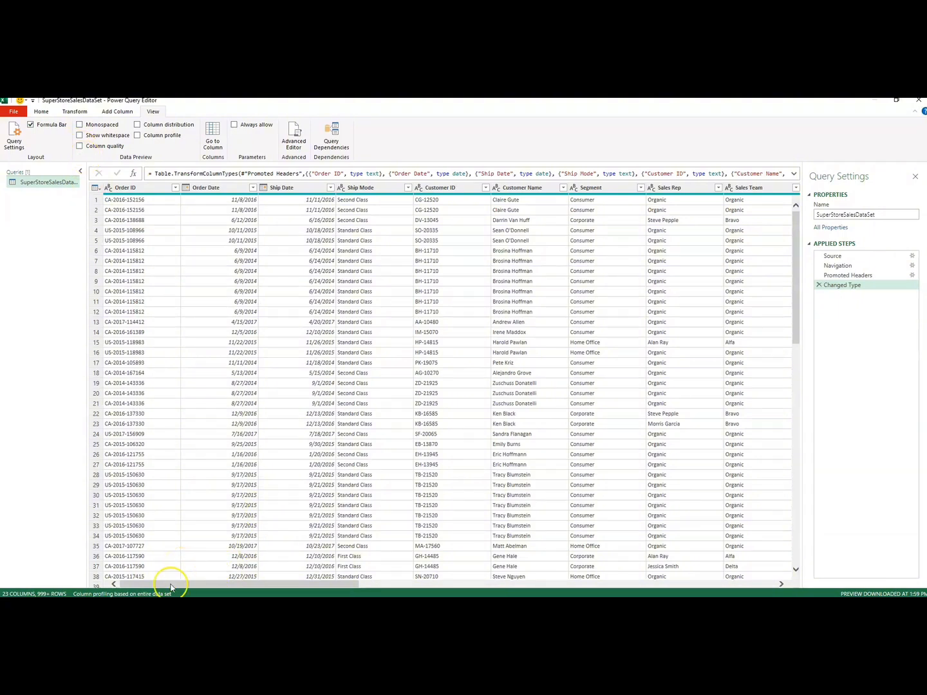
# Step: Split the Location ID column by comma at each occurrence of the delimiter
pyautogui.click(128, 586)
pyautogui.moveTo(344, 587); pyautogui.dragTo(454, 569)
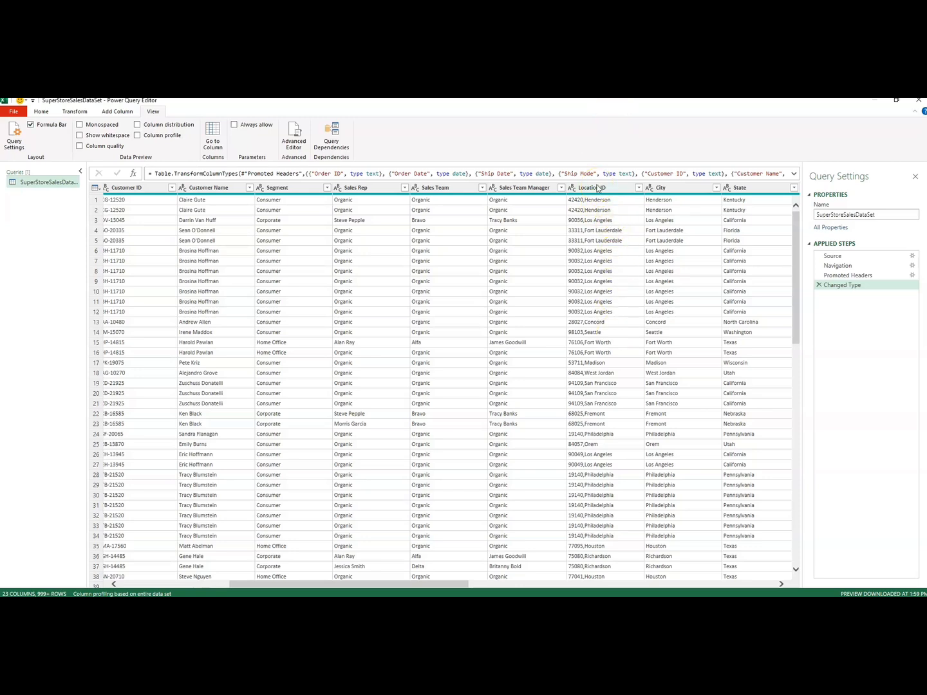
pyautogui.click(598, 188)
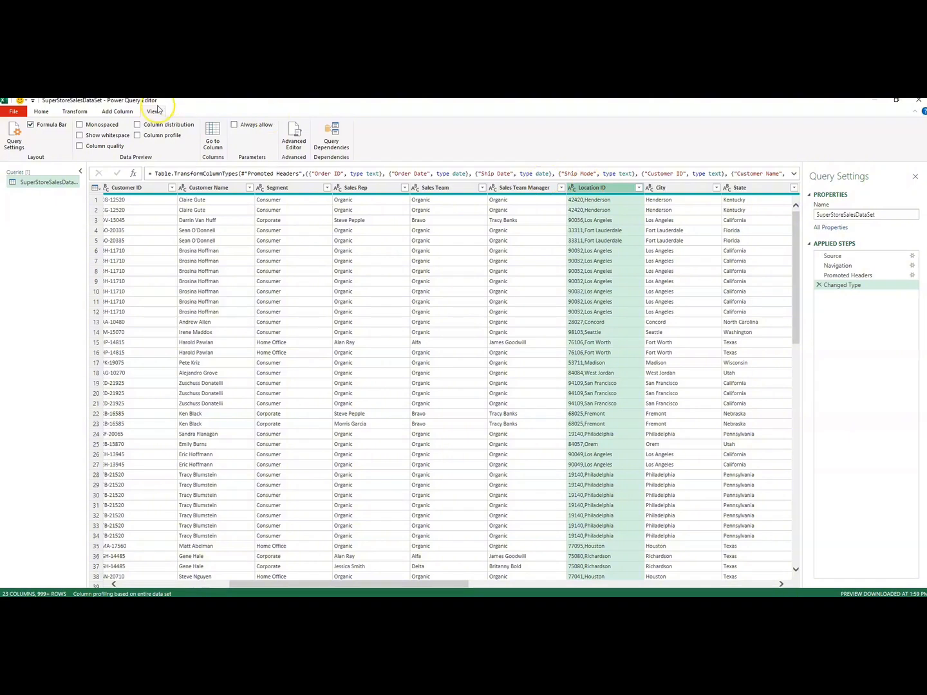
pyautogui.click(74, 112)
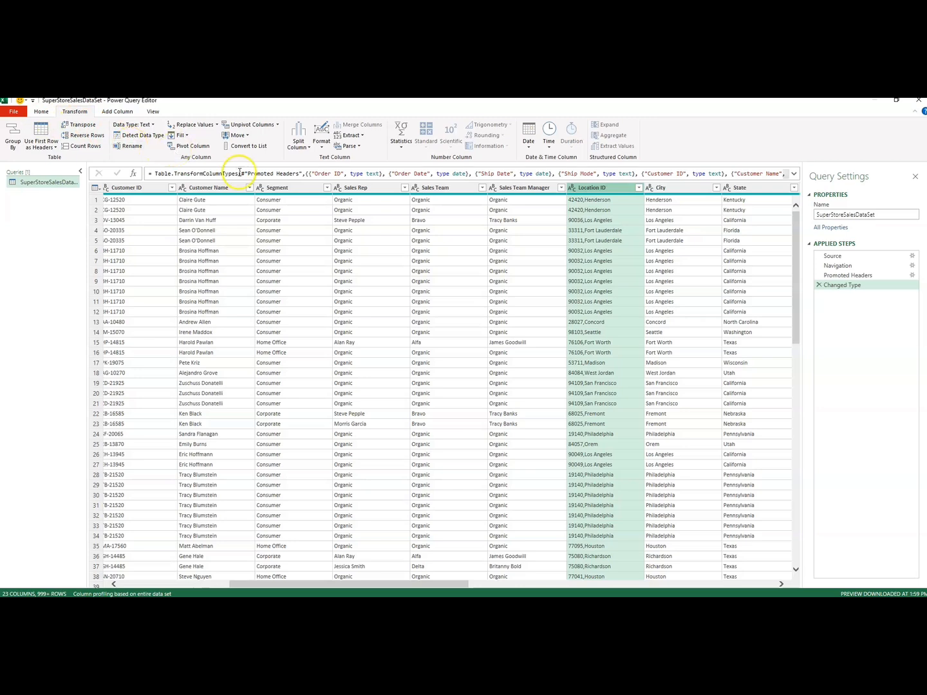
pyautogui.click(309, 148)
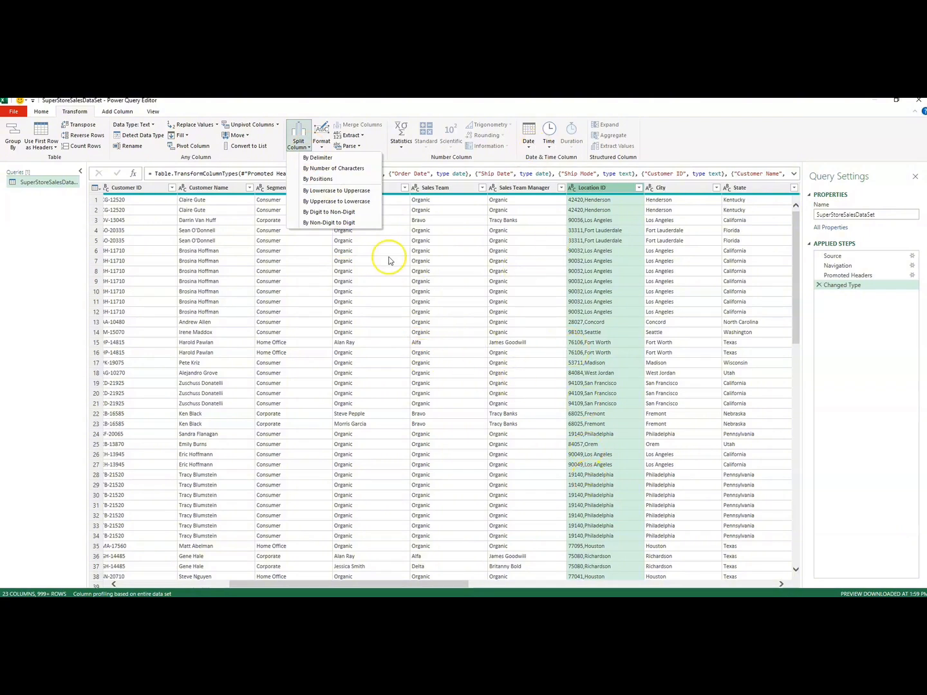
pyautogui.click(320, 159)
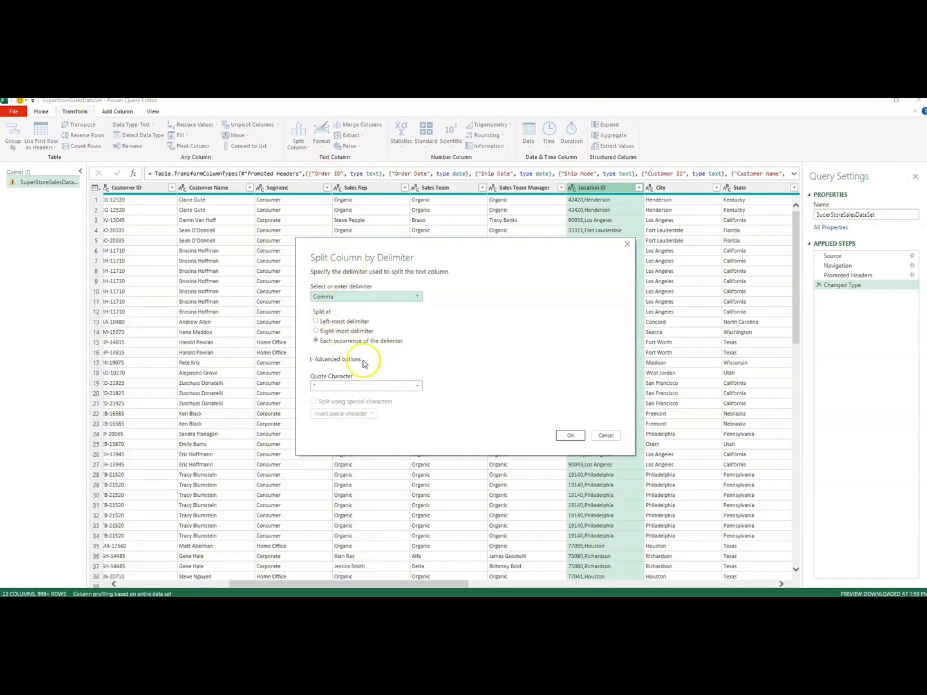
pyautogui.click(569, 436)
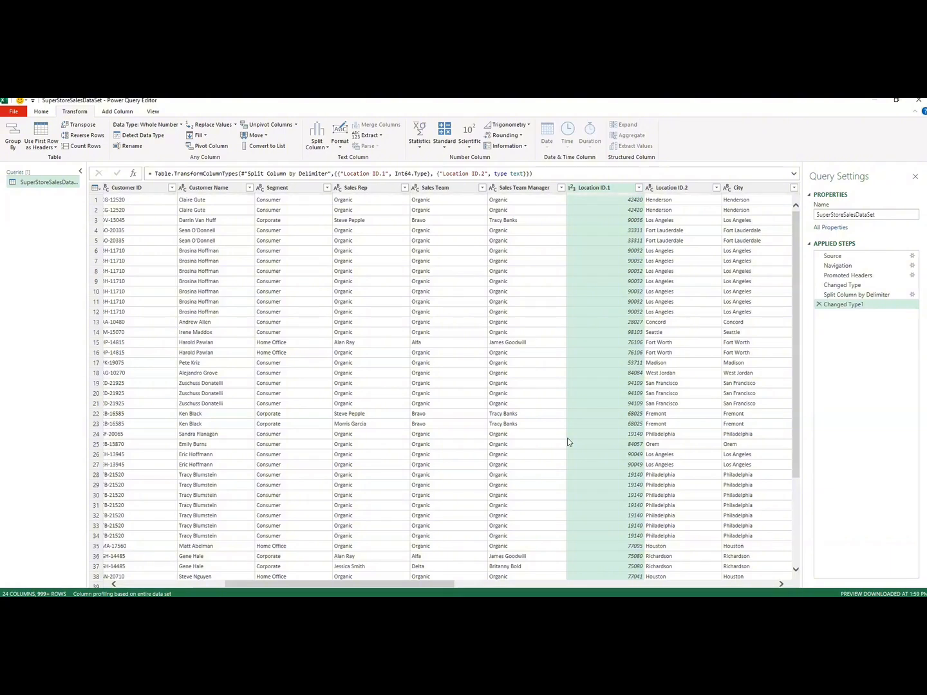
# Step: Remove the Location ID.2 column, which duplicates the city names
pyautogui.moveTo(798, 215)
pyautogui.mouseDown()
pyautogui.moveTo(834, 463)
pyautogui.moveTo(836, 549)
pyautogui.moveTo(827, 513)
pyautogui.moveTo(792, 555)
pyautogui.moveTo(799, 501)
pyautogui.moveTo(798, 562)
pyautogui.moveTo(792, 193)
pyautogui.mouseUp()
pyautogui.click(675, 188)
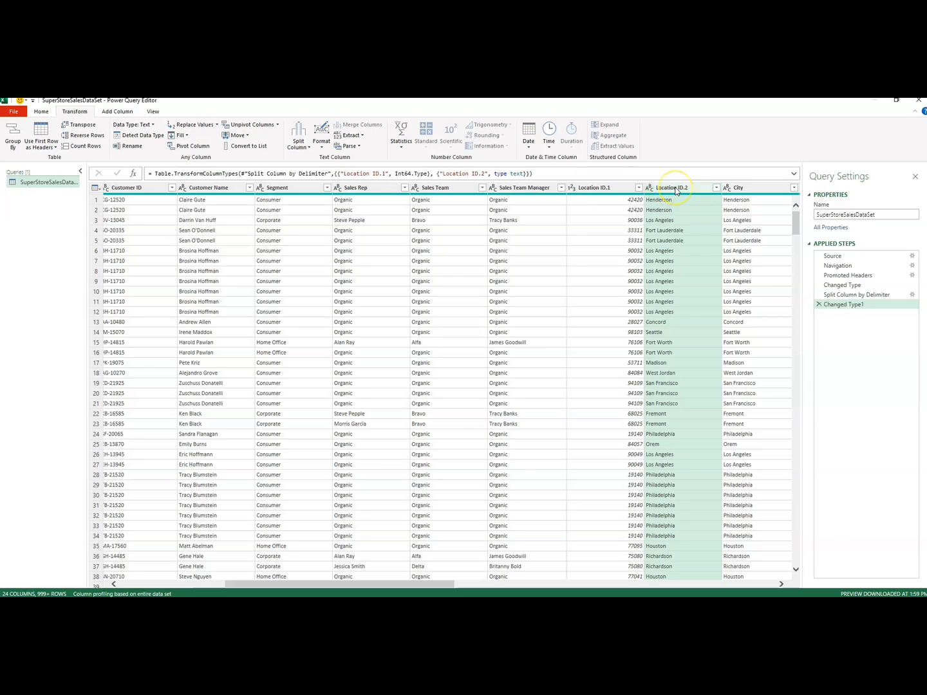
pyautogui.rightClick(675, 191)
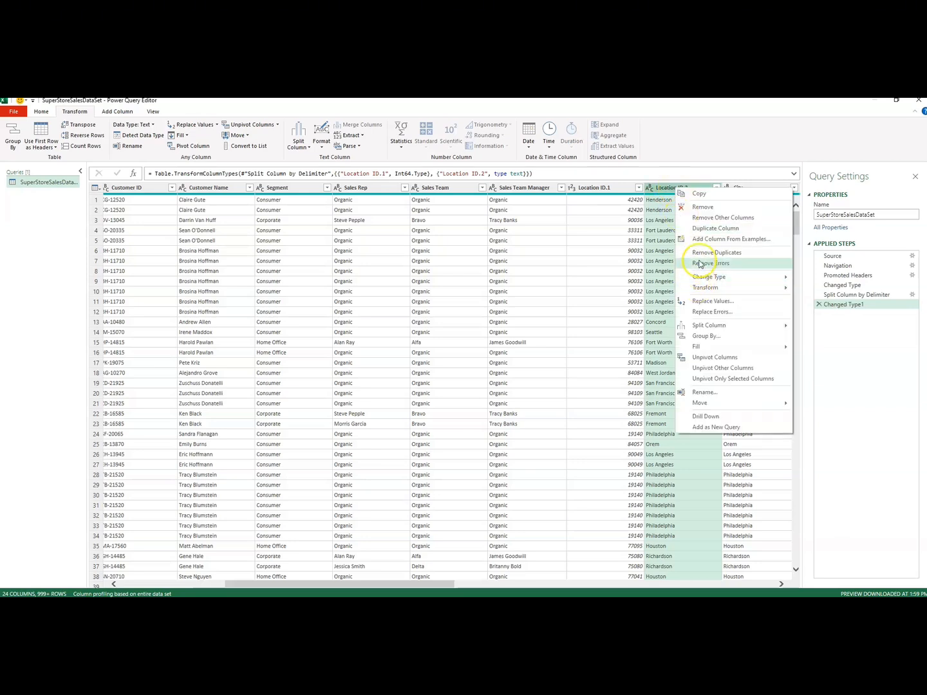
pyautogui.click(702, 207)
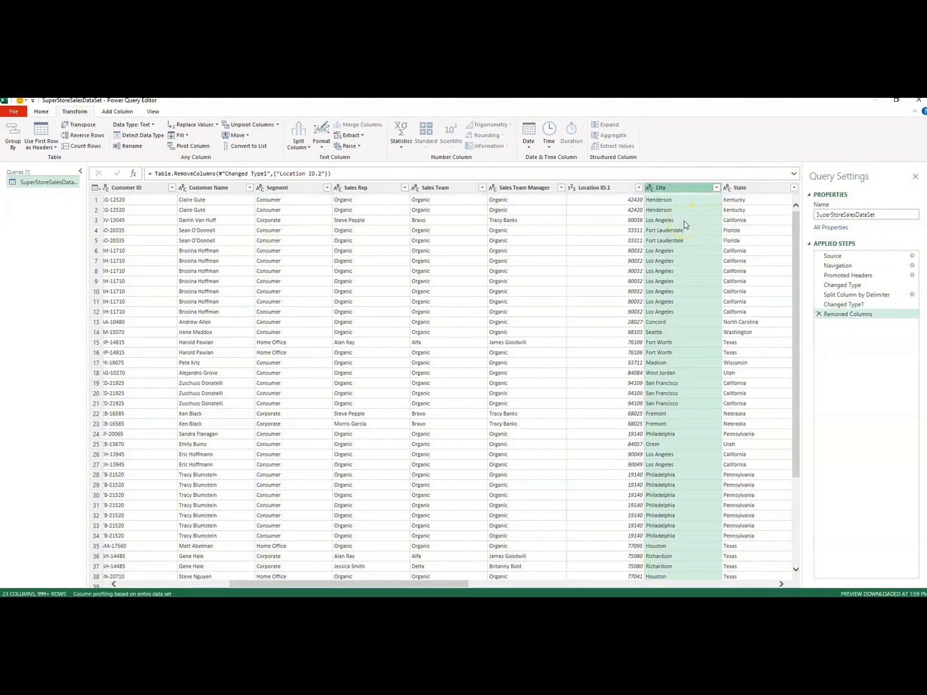
# Step: Rename the Location ID.1 column to Location ID and change its data type to Text
pyautogui.doubleClick(612, 187)
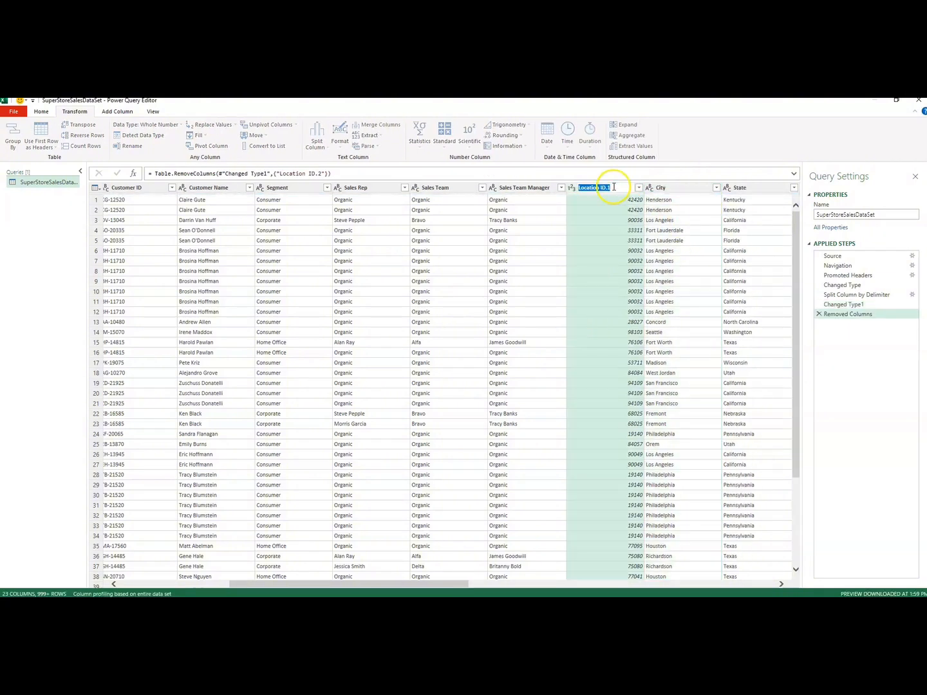
pyautogui.press('Return')
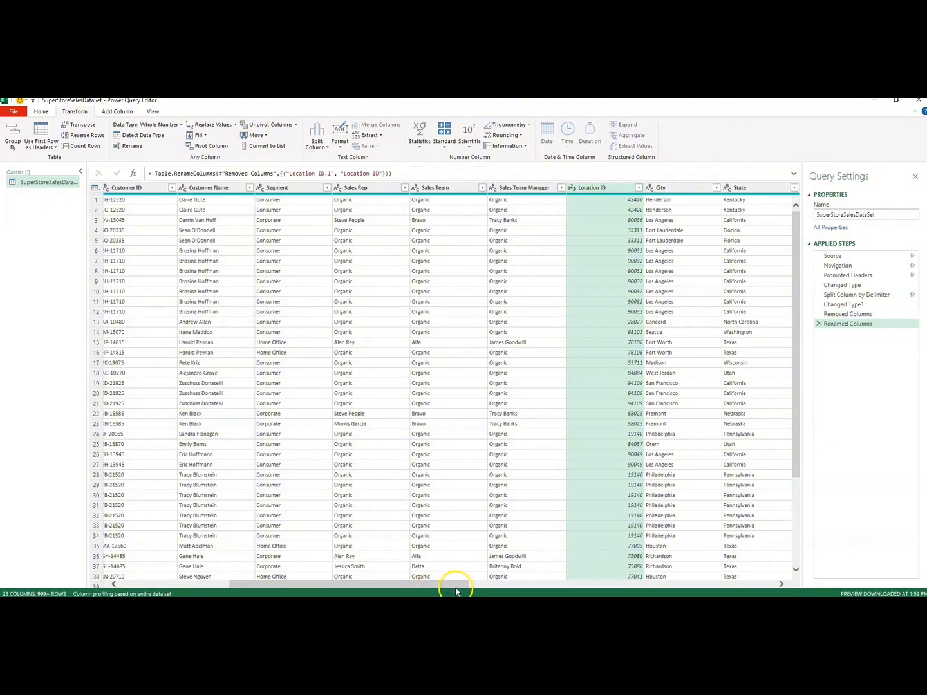
pyautogui.moveTo(410, 587); pyautogui.dragTo(536, 591)
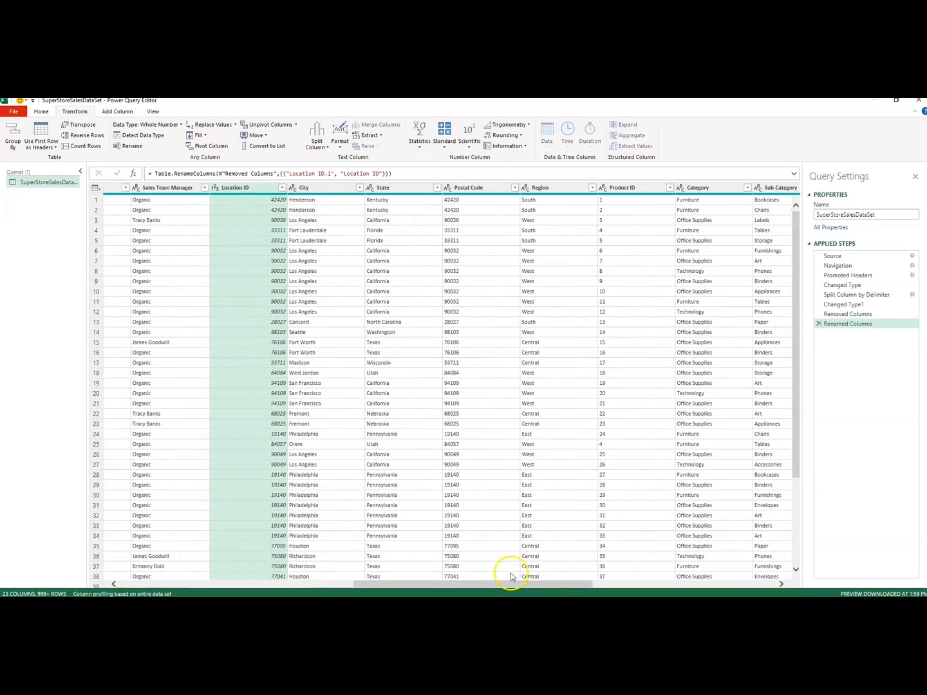
pyautogui.click(215, 187)
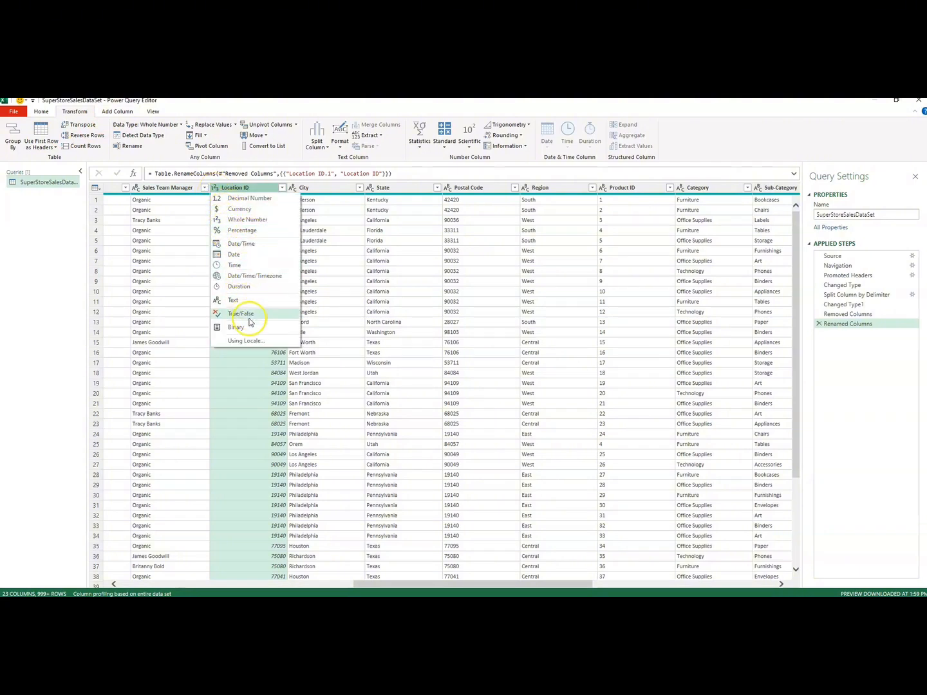
pyautogui.click(235, 300)
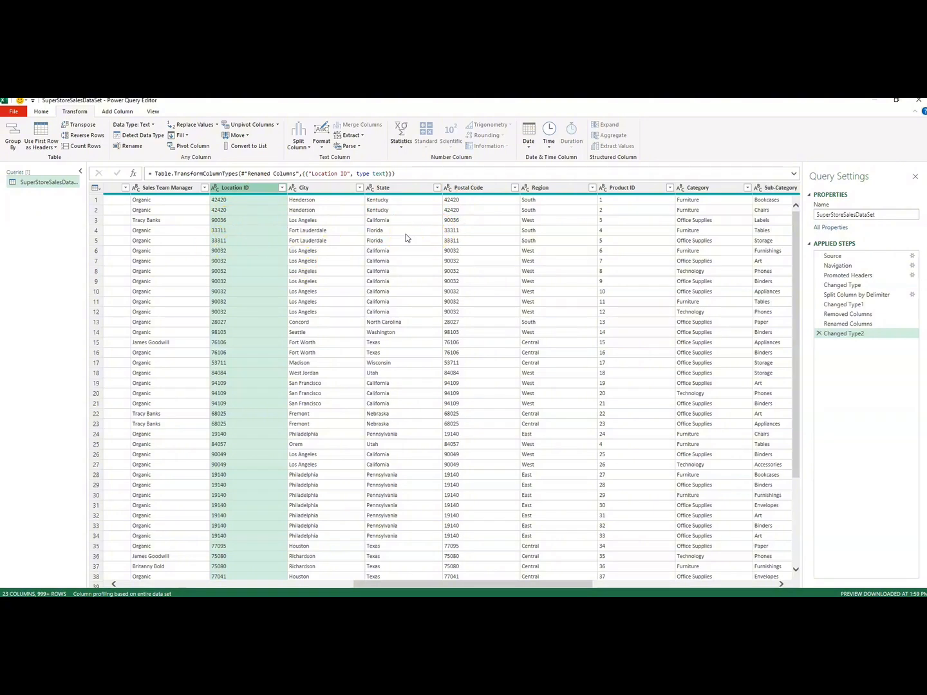
# Step: Review the columns and their data types across the table, from the order and customer fields to the product and sales fields
pyautogui.moveTo(444, 584); pyautogui.dragTo(602, 589)
pyautogui.moveTo(601, 589); pyautogui.dragTo(146, 454)
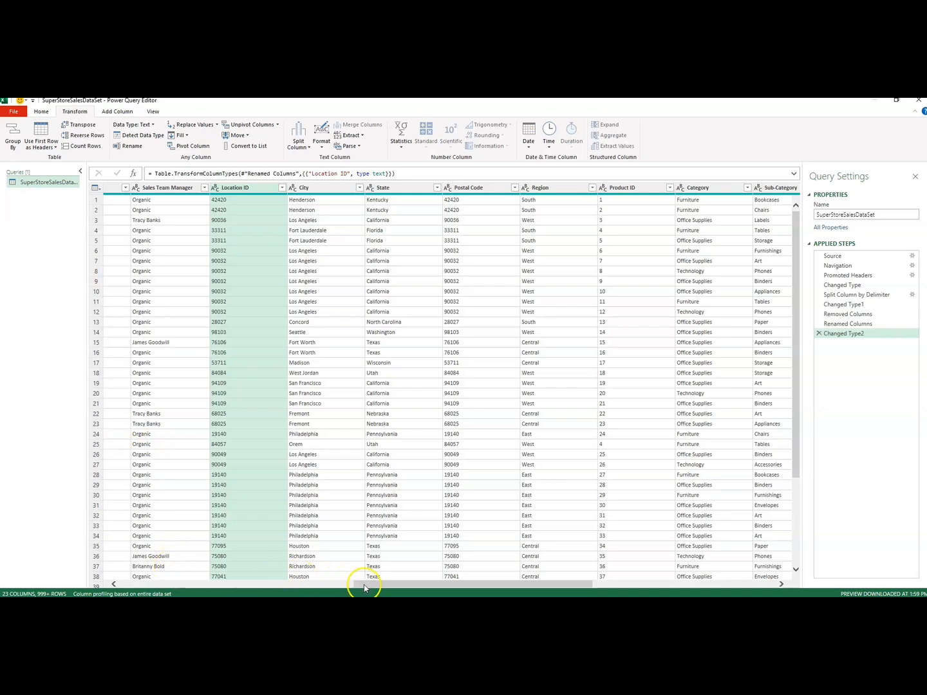
pyautogui.moveTo(364, 587); pyautogui.dragTo(119, 578)
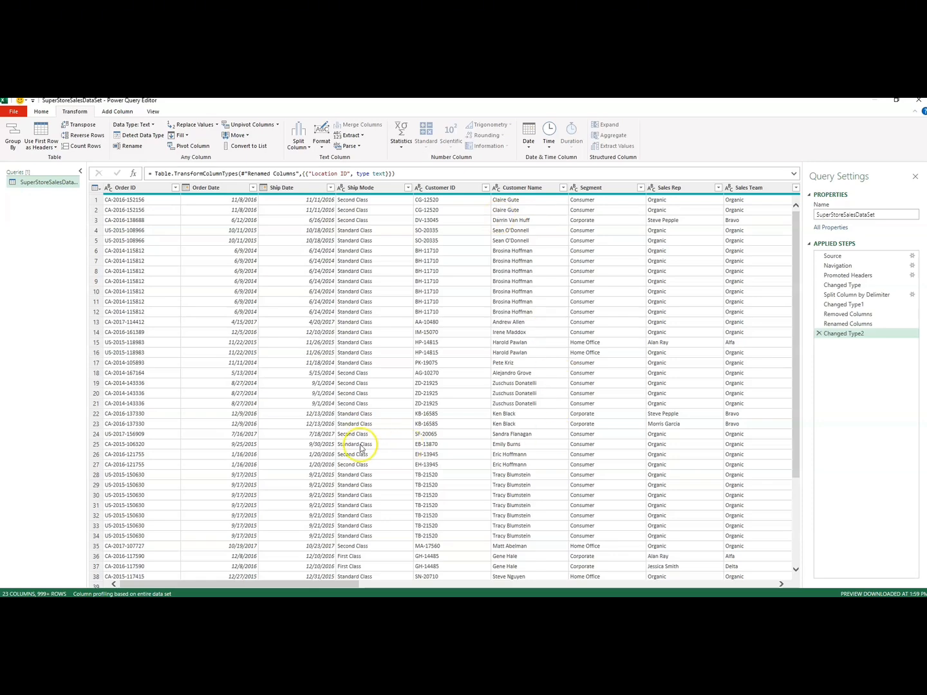
pyautogui.moveTo(334, 586); pyautogui.dragTo(380, 591)
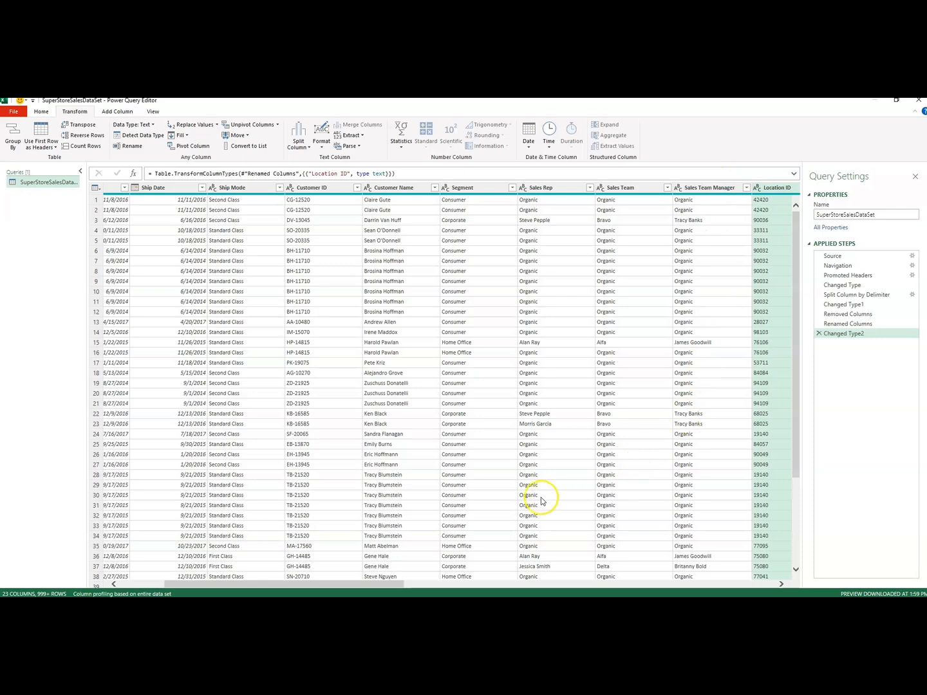
pyautogui.moveTo(354, 591); pyautogui.dragTo(472, 592)
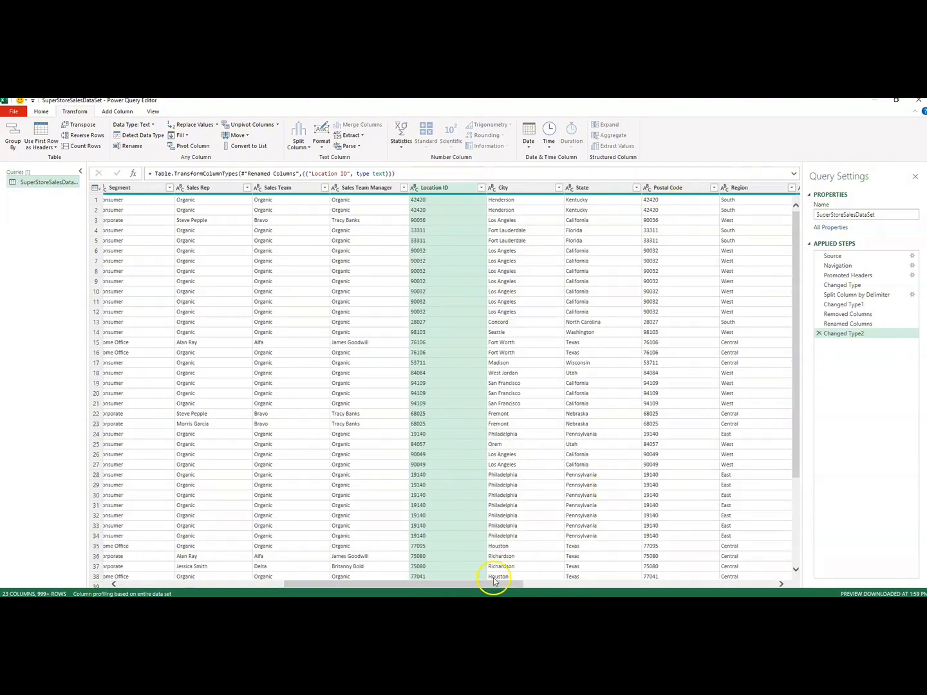
pyautogui.moveTo(496, 584); pyautogui.dragTo(676, 584)
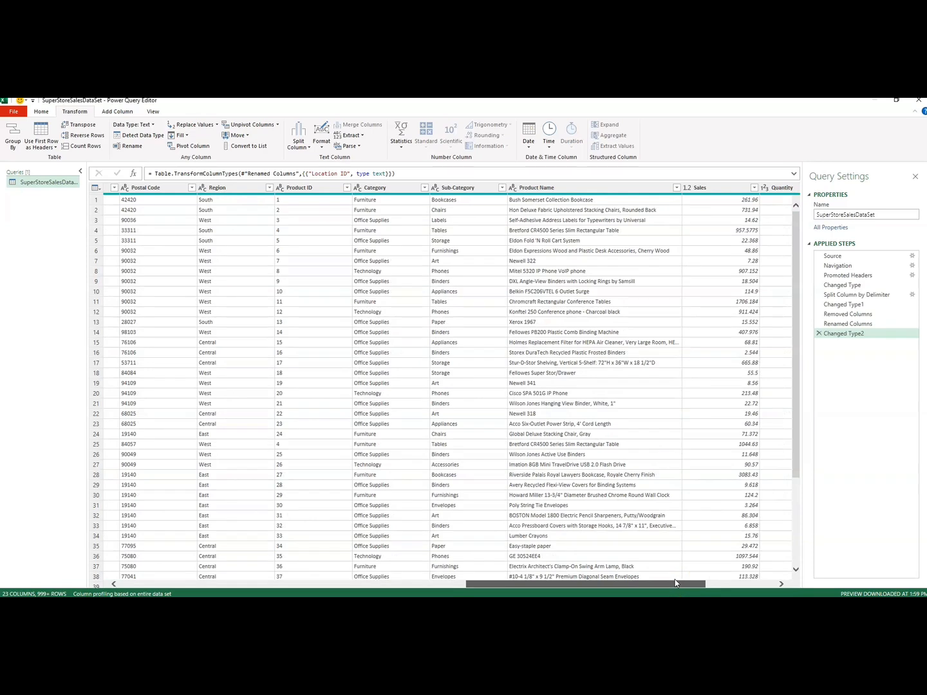
pyautogui.moveTo(674, 583); pyautogui.dragTo(676, 583)
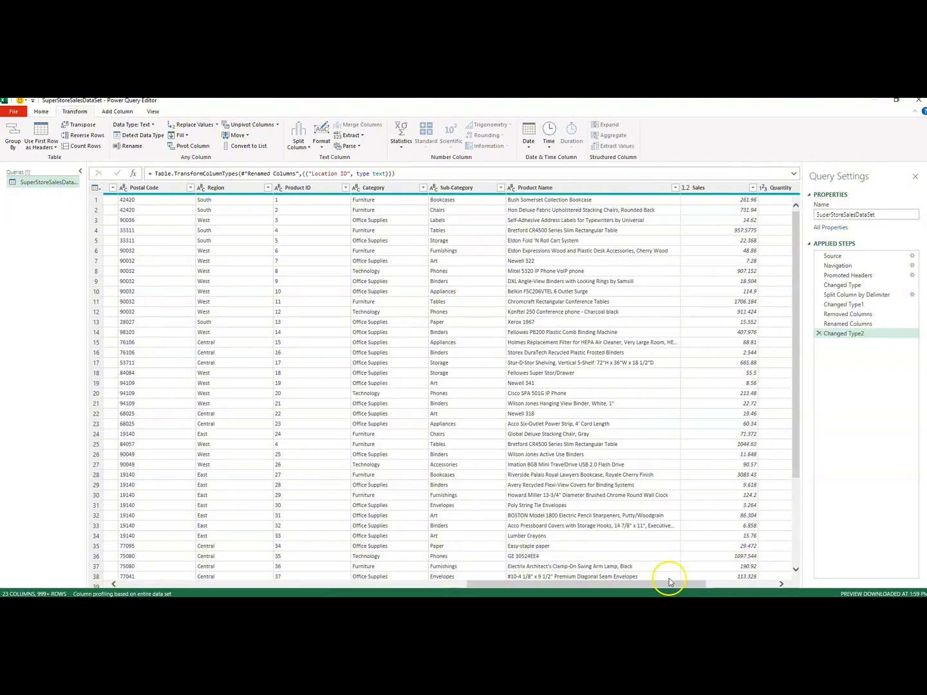
pyautogui.moveTo(518, 585); pyautogui.dragTo(385, 581)
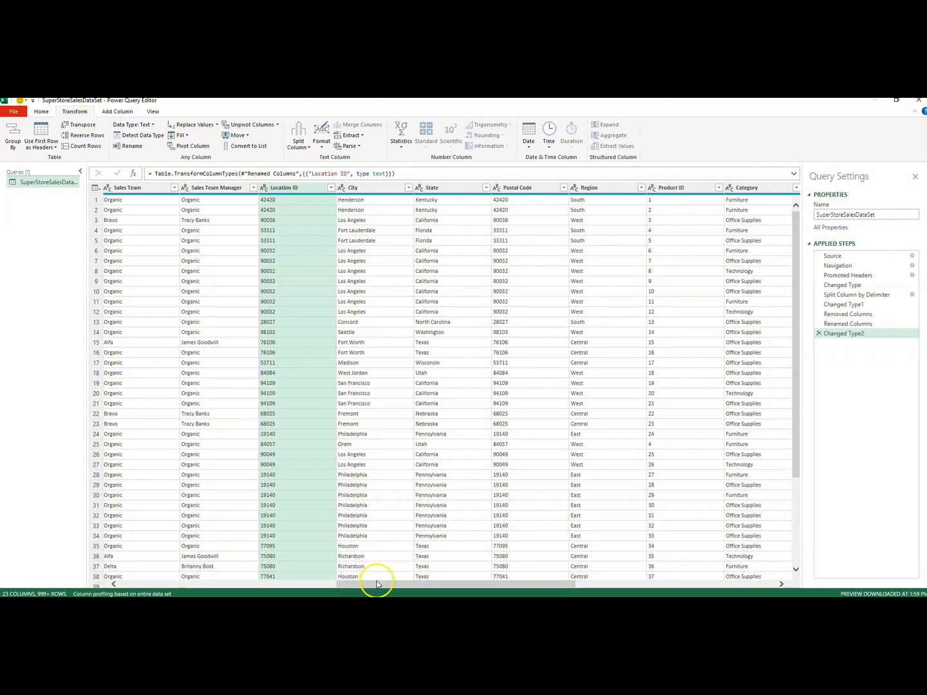
# Step: Create a new query that references the SuperStoreSalesDataSet query
pyautogui.moveTo(377, 584); pyautogui.dragTo(146, 590)
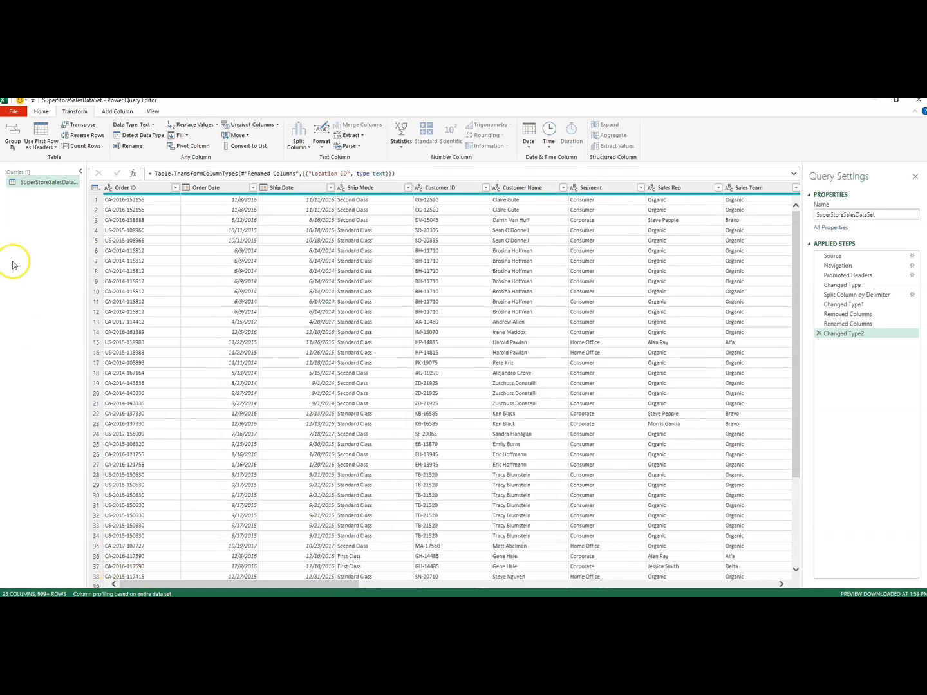
pyautogui.click(40, 186)
pyautogui.rightClick(41, 184)
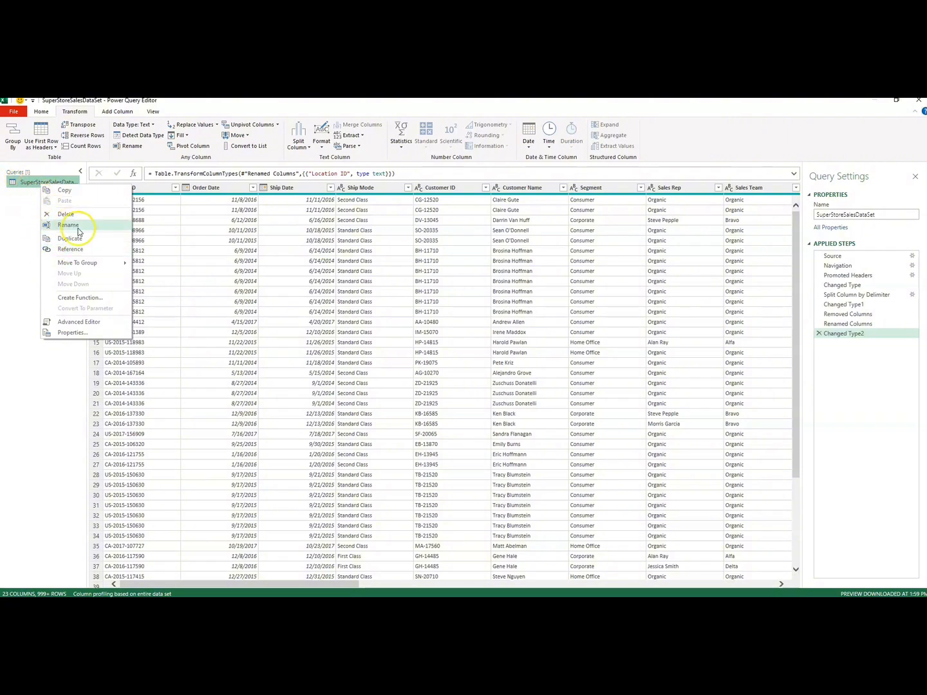
pyautogui.click(71, 250)
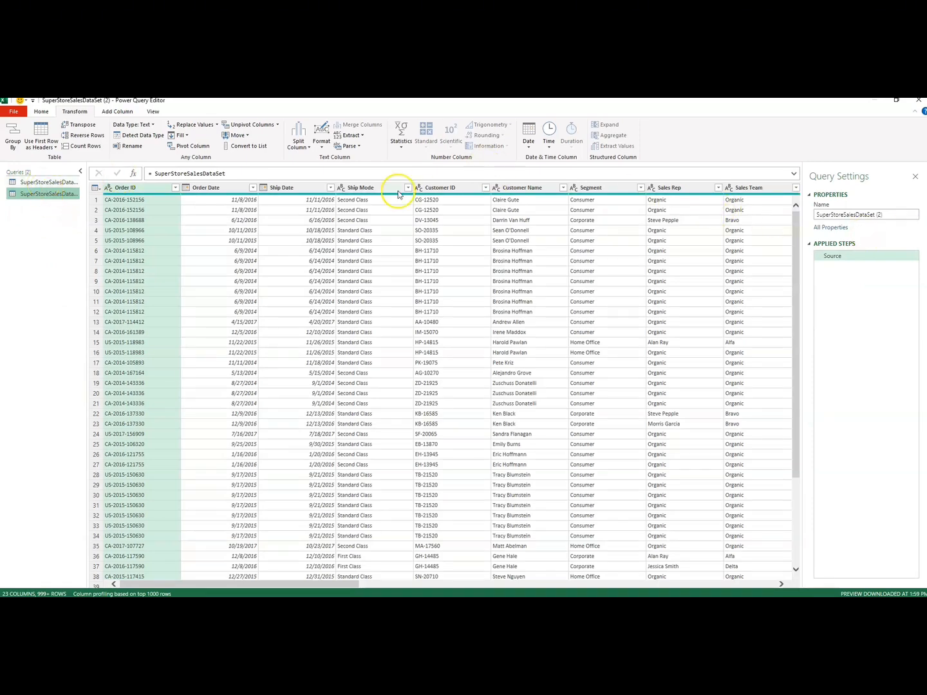
# Step: Rename the original SuperStoreSalesDataSet query as SuperStoreStaging data
pyautogui.click(27, 184)
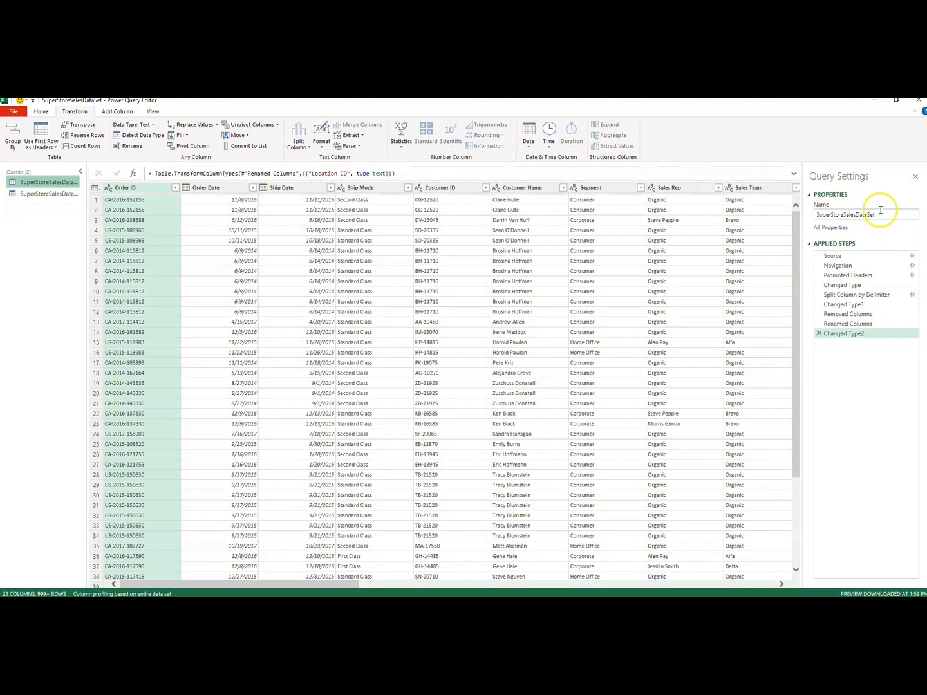
pyautogui.moveTo(875, 215); pyautogui.dragTo(847, 220)
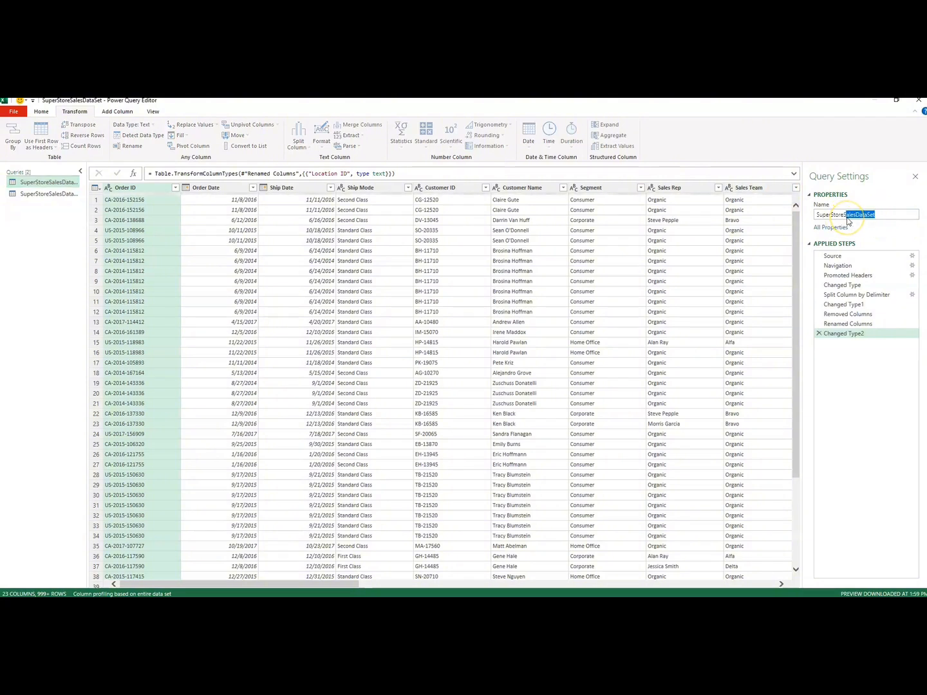
pyautogui.write('S')
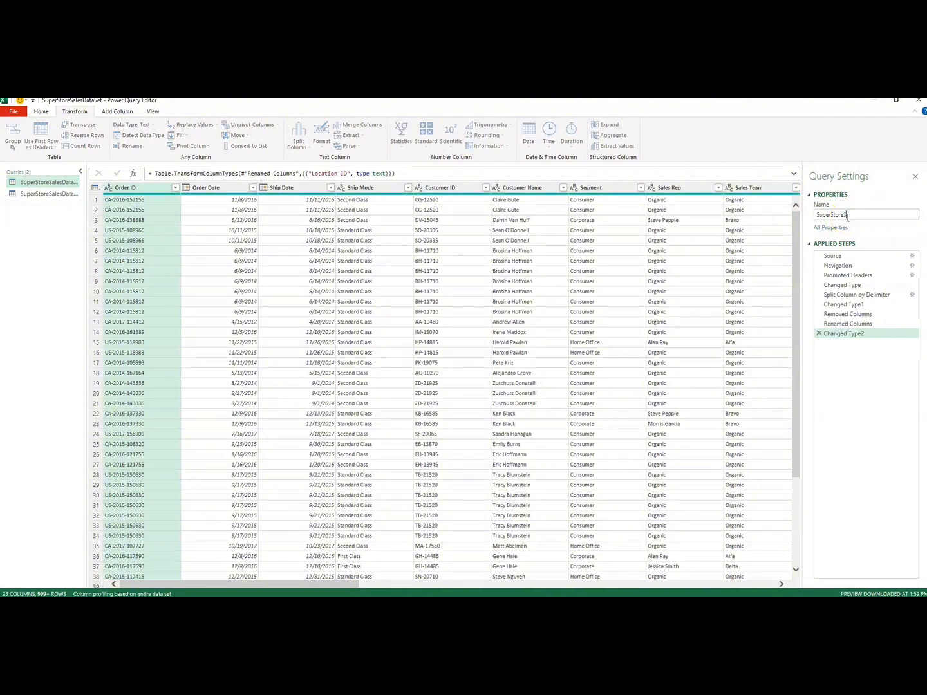
pyautogui.write('al')
pyautogui.write('aging')
pyautogui.write(' data')
pyautogui.press('Return')
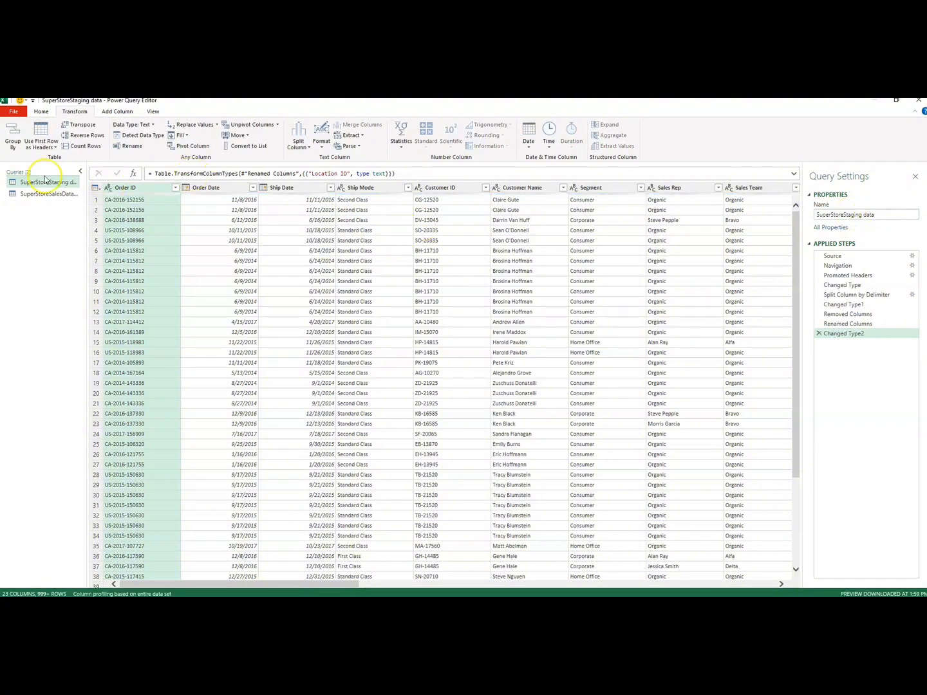
# Step: Keep only the Customer ID and Customer Name columns in the referenced query SuperStoreSalesDataSet (2)
pyautogui.click(30, 195)
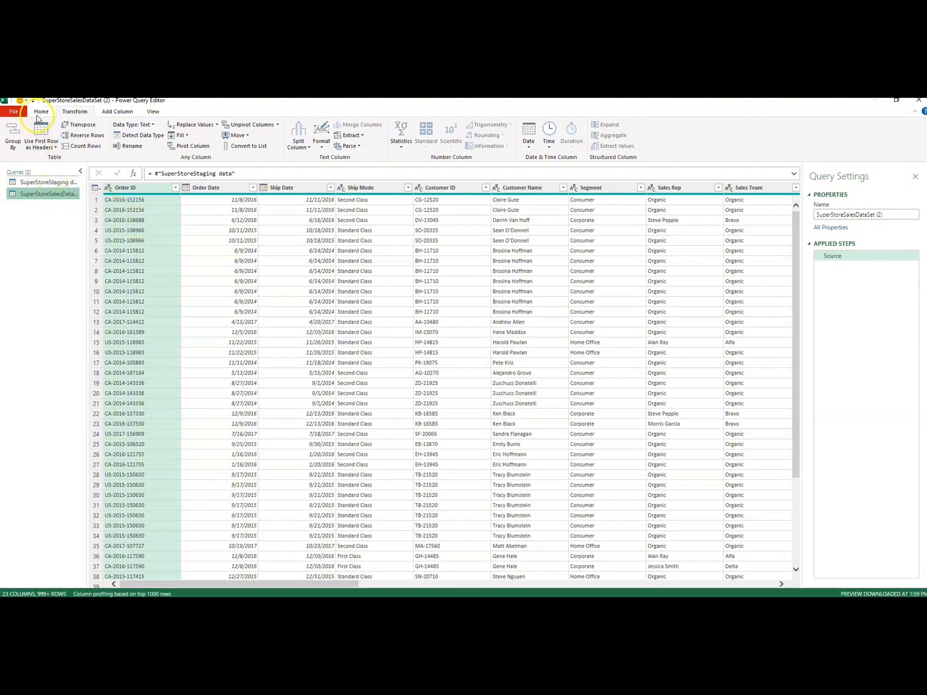
pyautogui.click(41, 111)
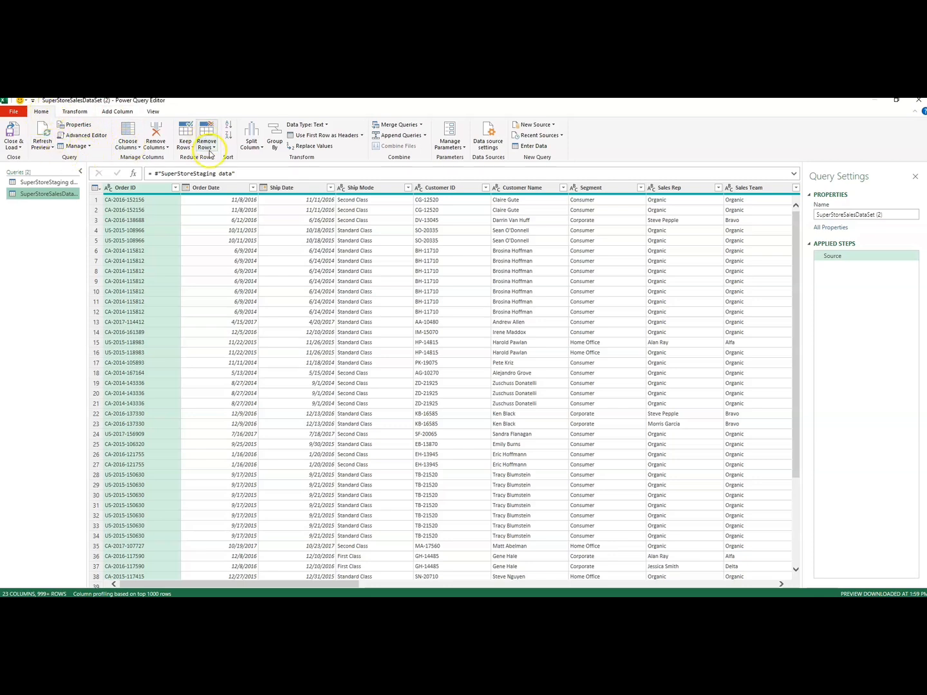
pyautogui.click(140, 149)
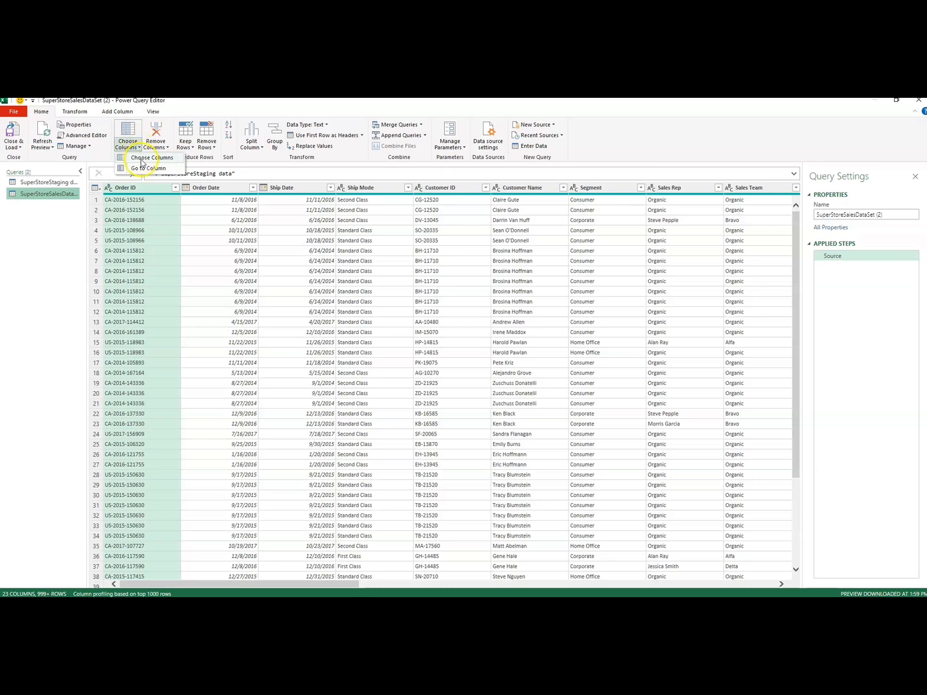
pyautogui.click(142, 158)
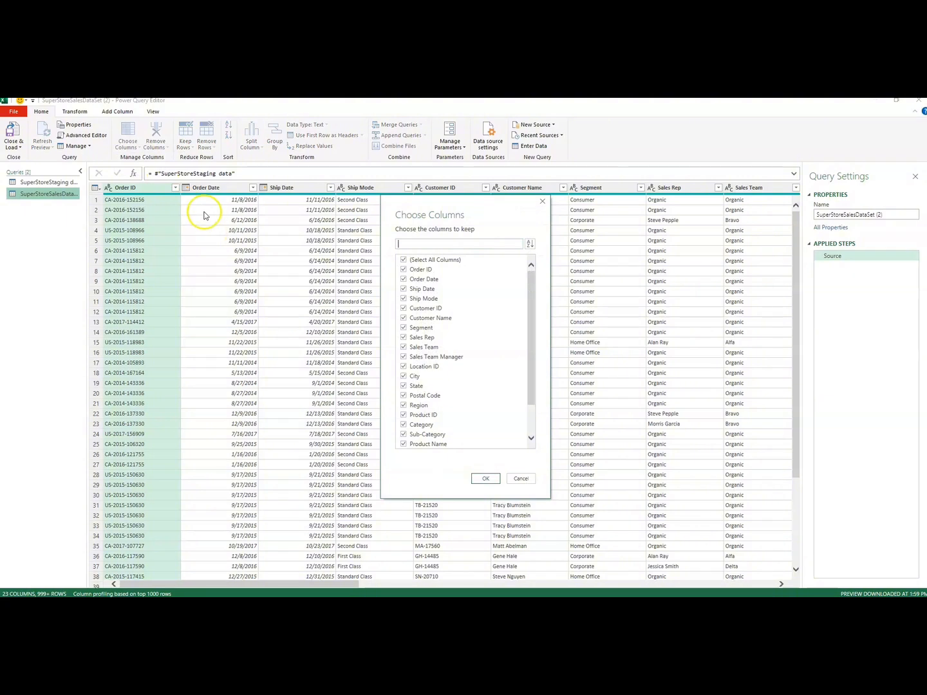
pyautogui.scroll(-2, 526, 278)
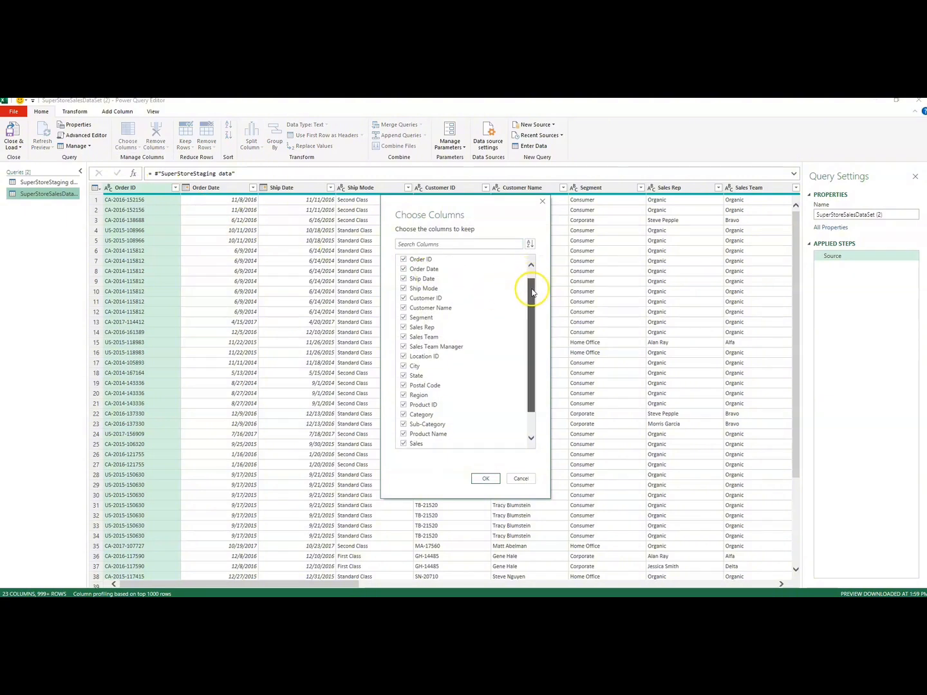
pyautogui.scroll(2, 525, 280)
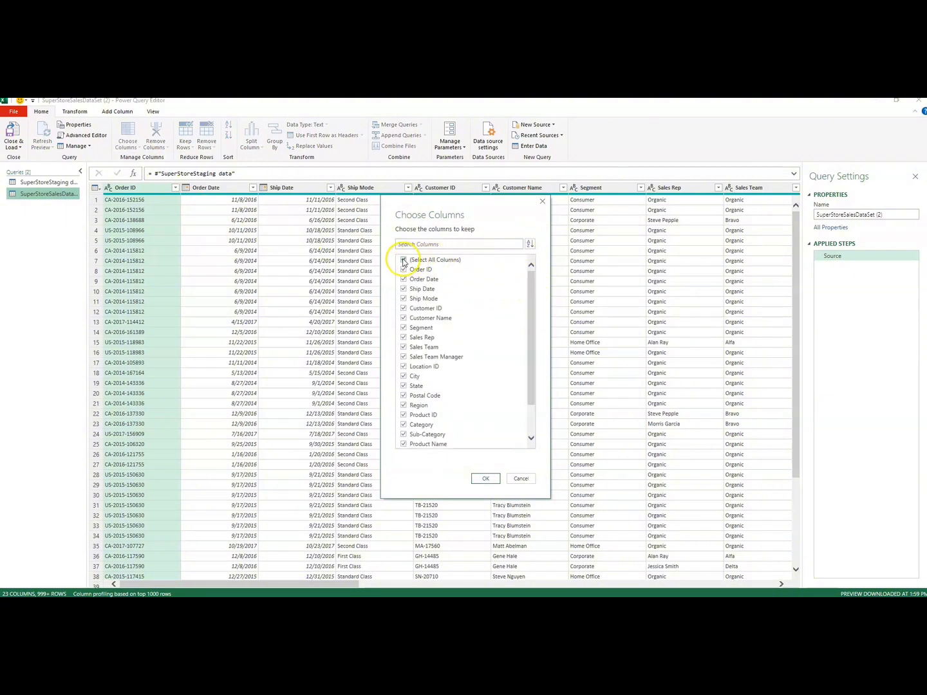
pyautogui.click(412, 261)
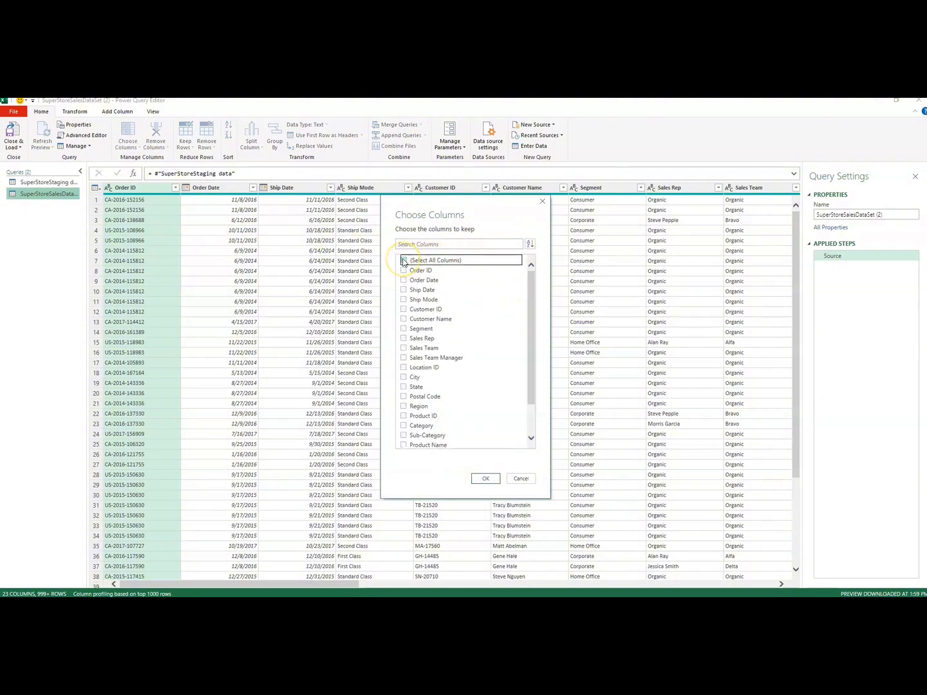
pyautogui.click(404, 309)
pyautogui.click(404, 319)
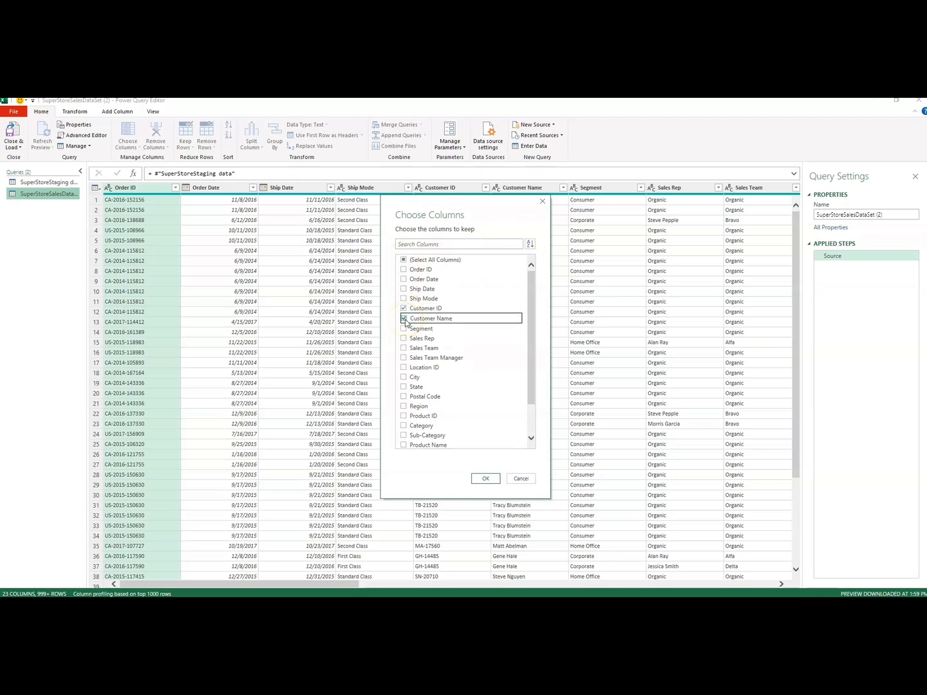
pyautogui.click(485, 479)
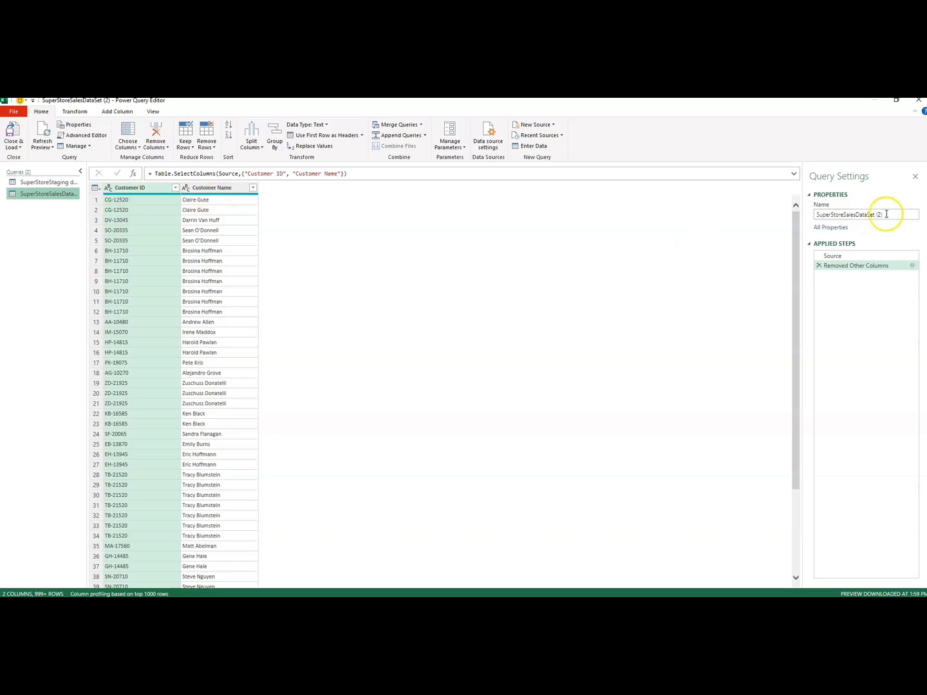
# Step: Rename the two-column customer query as Dim Customers
pyautogui.moveTo(883, 215); pyautogui.dragTo(817, 217)
pyautogui.press('BackSpace')
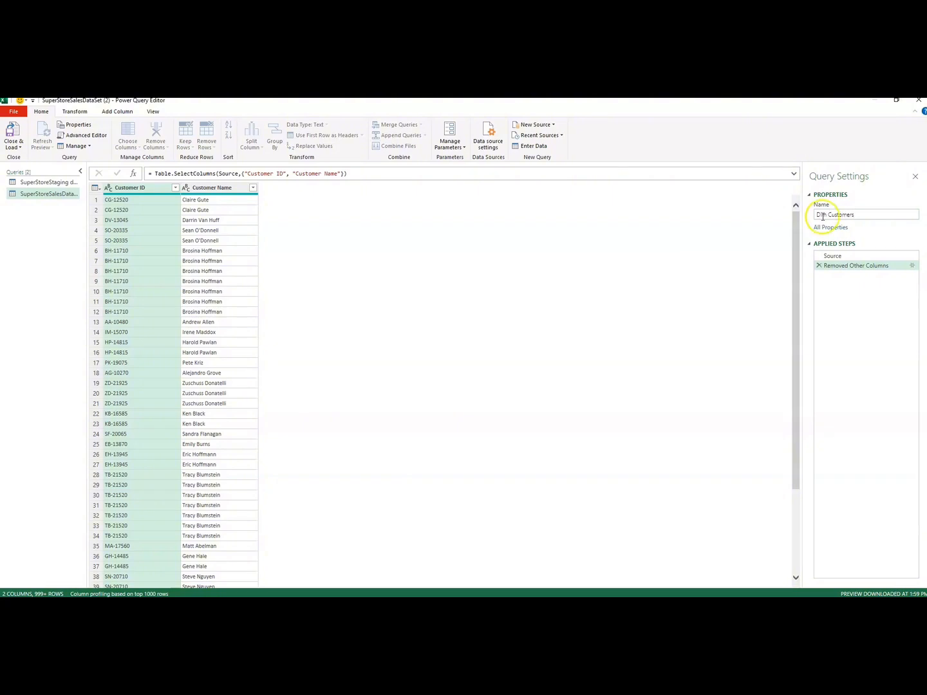
pyautogui.press('Return')
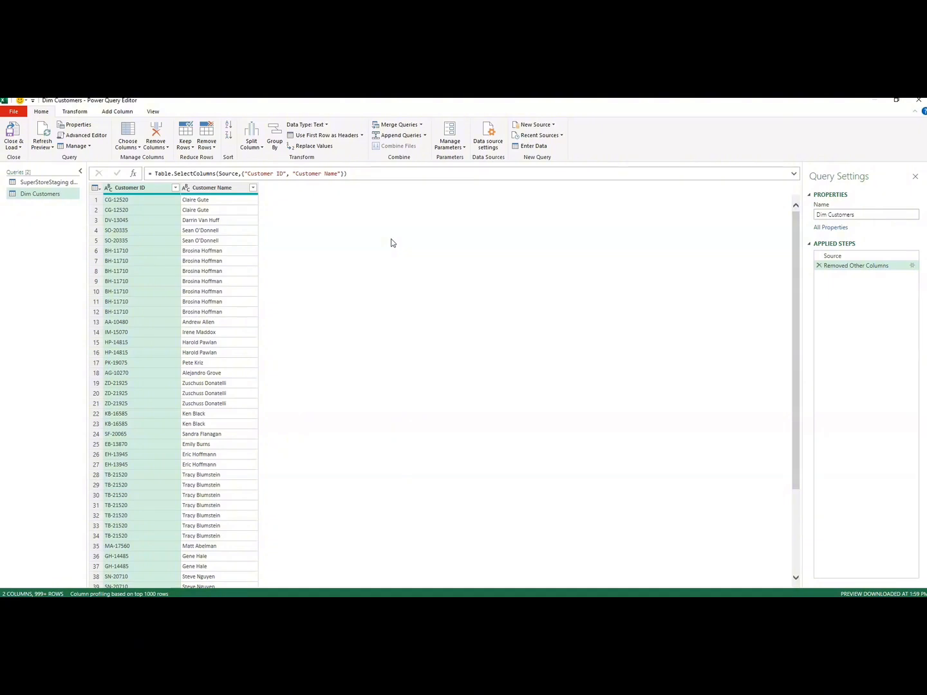
# Step: Remove the duplicate rows from Dim Customers based on the Customer ID column
pyautogui.rightClick(43, 195)
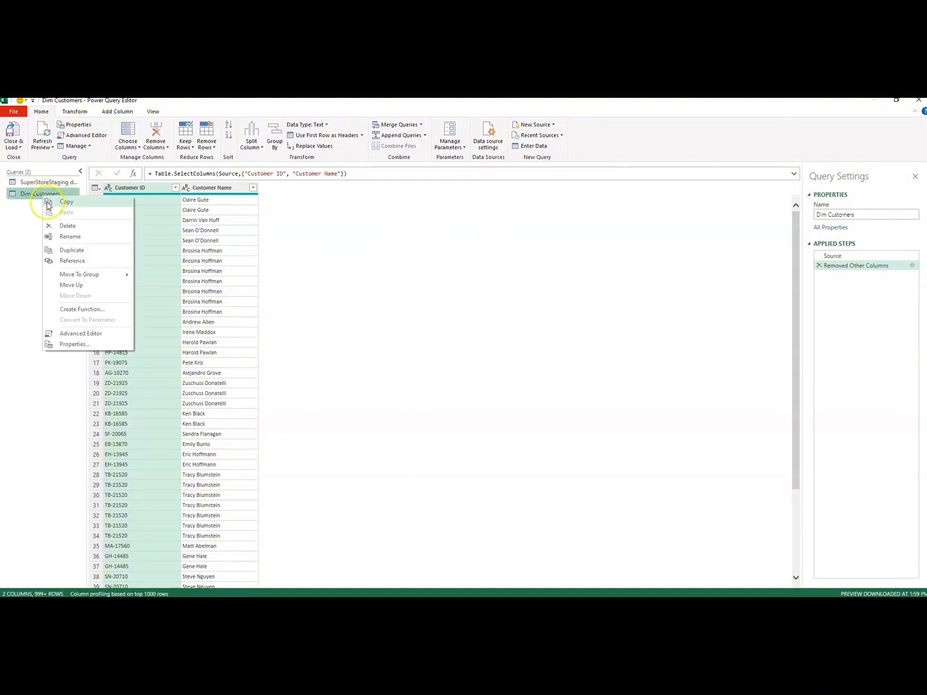
pyautogui.click(371, 212)
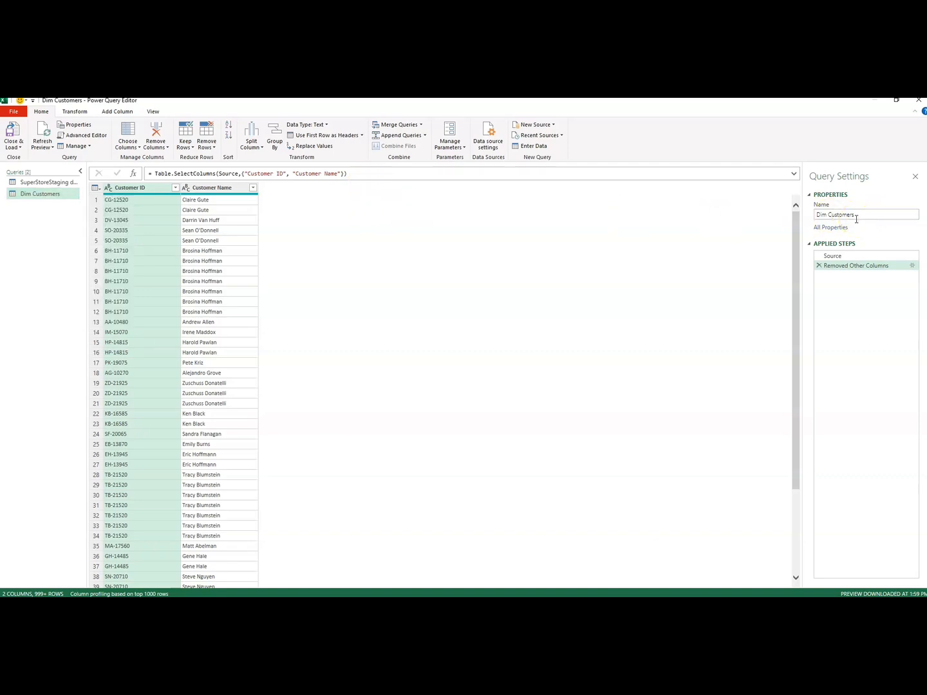
pyautogui.rightClick(126, 191)
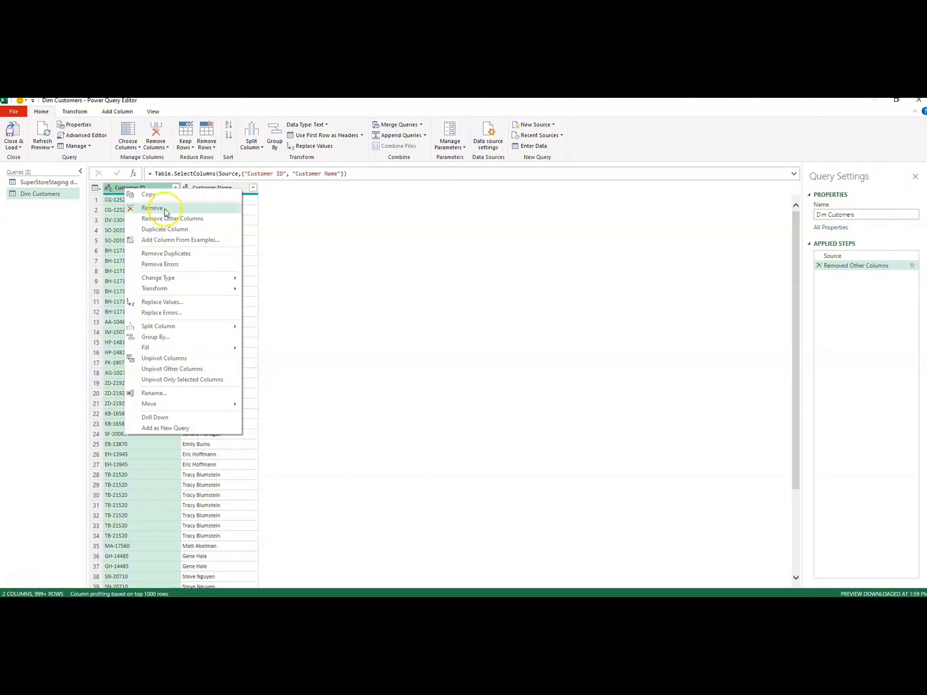
pyautogui.click(166, 254)
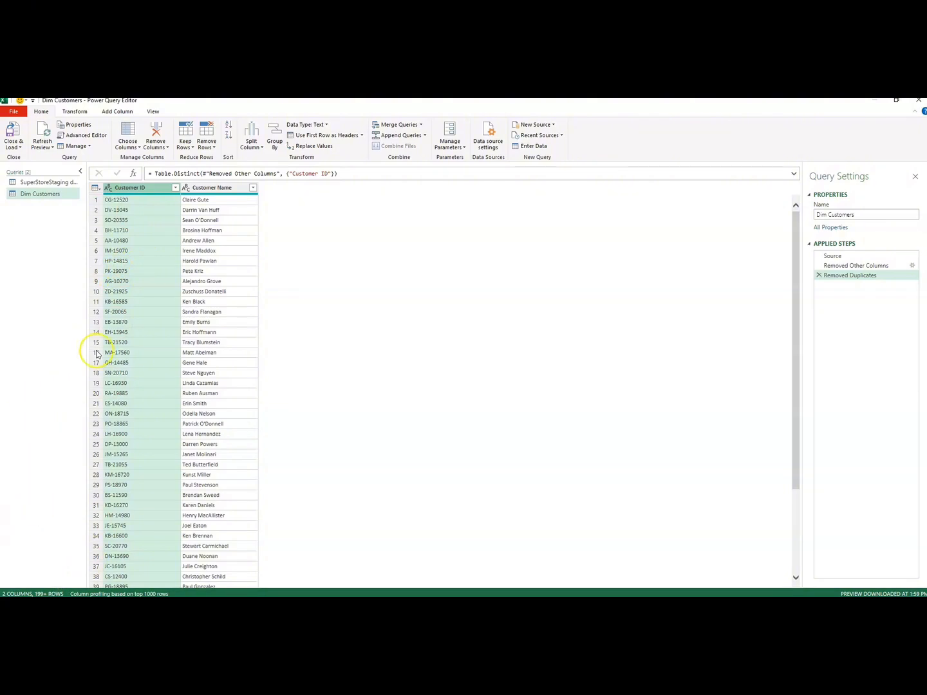
# Step: Create another query that references the main superstore sales query, for the location data
pyautogui.click(48, 182)
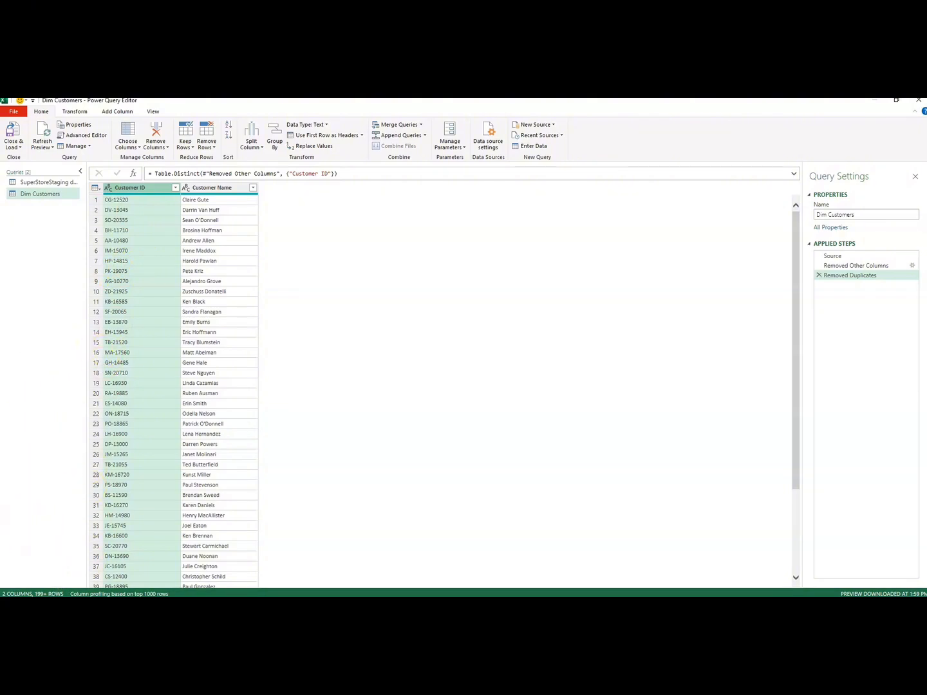
pyautogui.moveTo(352, 583); pyautogui.dragTo(430, 557)
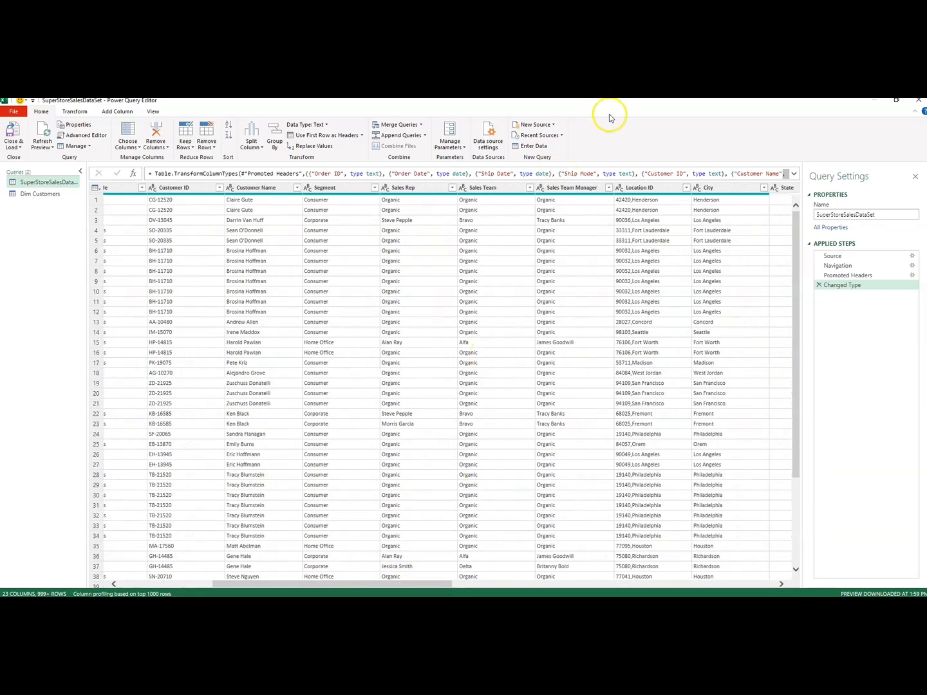
pyautogui.rightClick(52, 184)
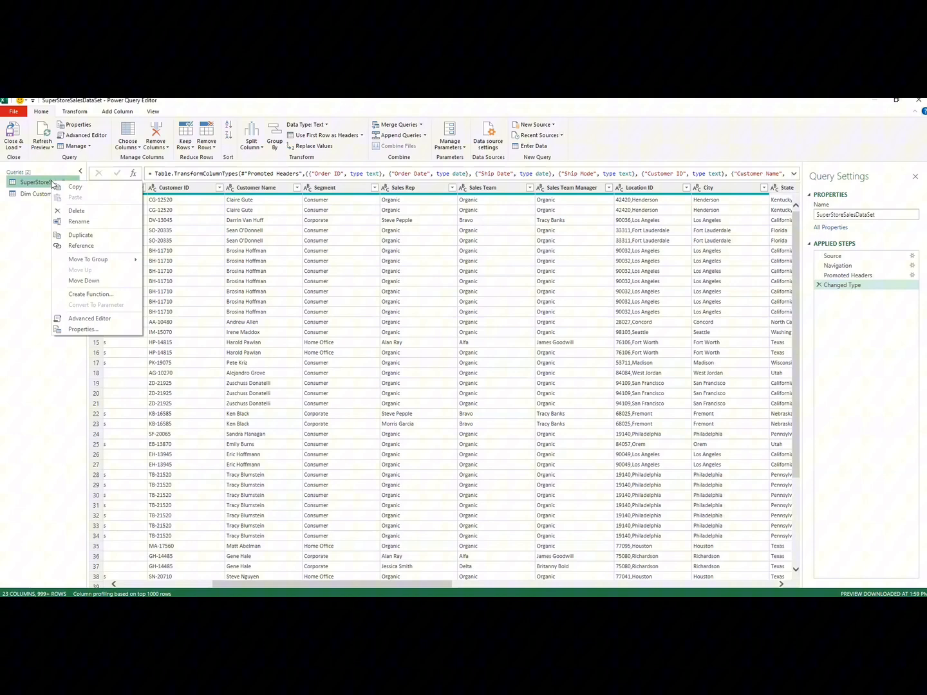
pyautogui.click(80, 250)
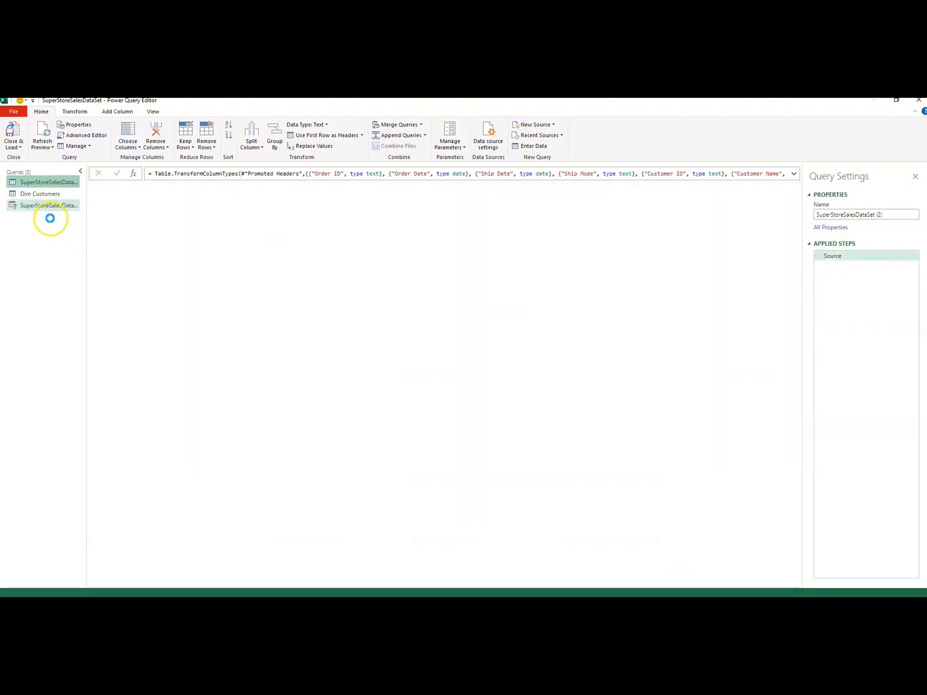
# Step: Rename the newly referenced query as Dim Location
pyautogui.click(889, 215)
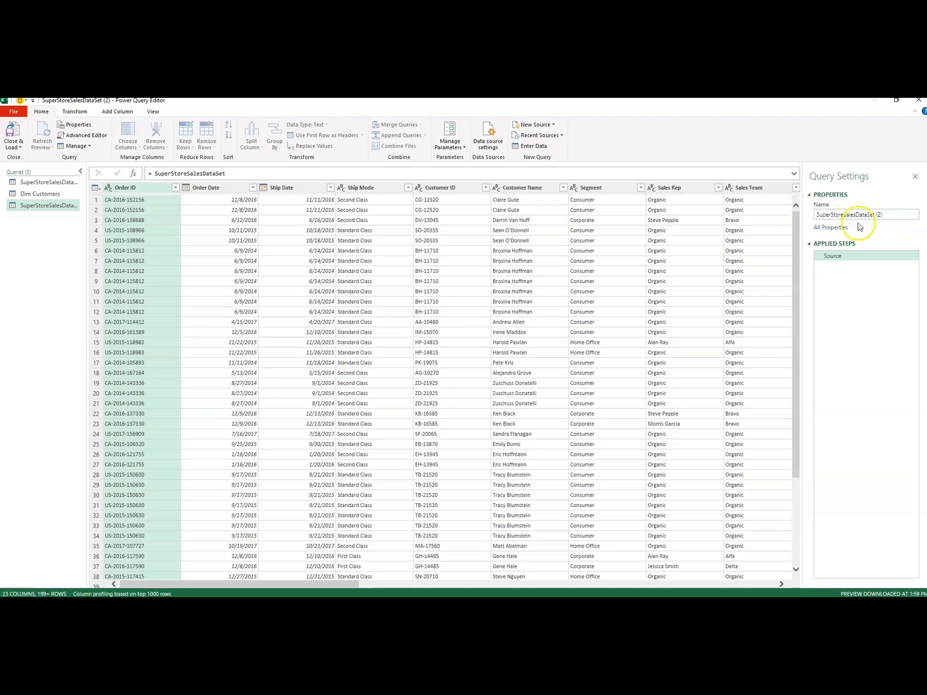
pyautogui.moveTo(887, 215); pyautogui.dragTo(858, 211)
pyautogui.press('BackSpace')
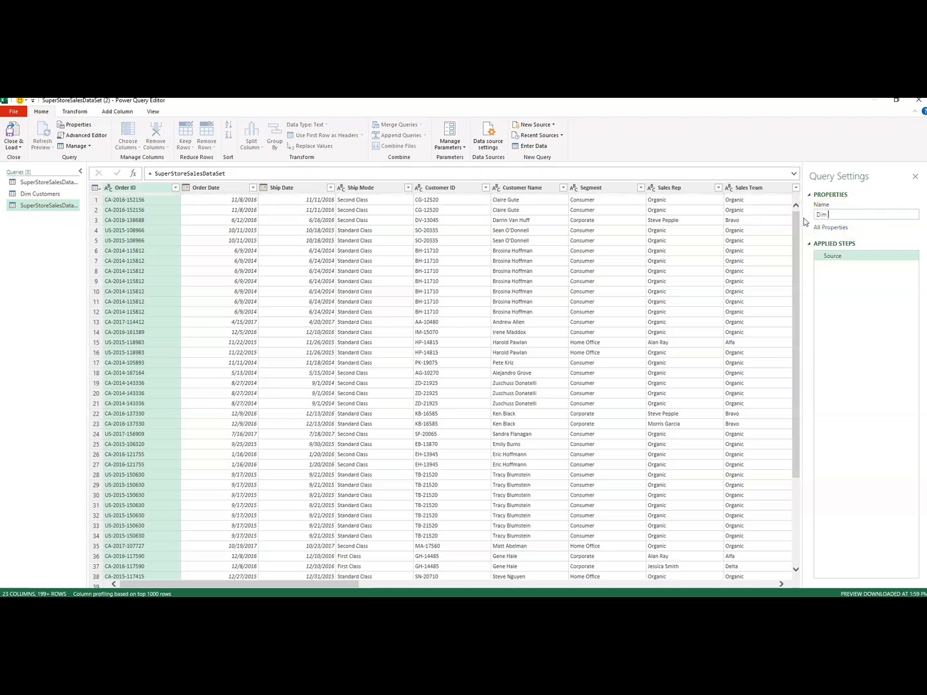
pyautogui.write('Dim Location')
pyautogui.click(847, 215)
pyautogui.press('Return')
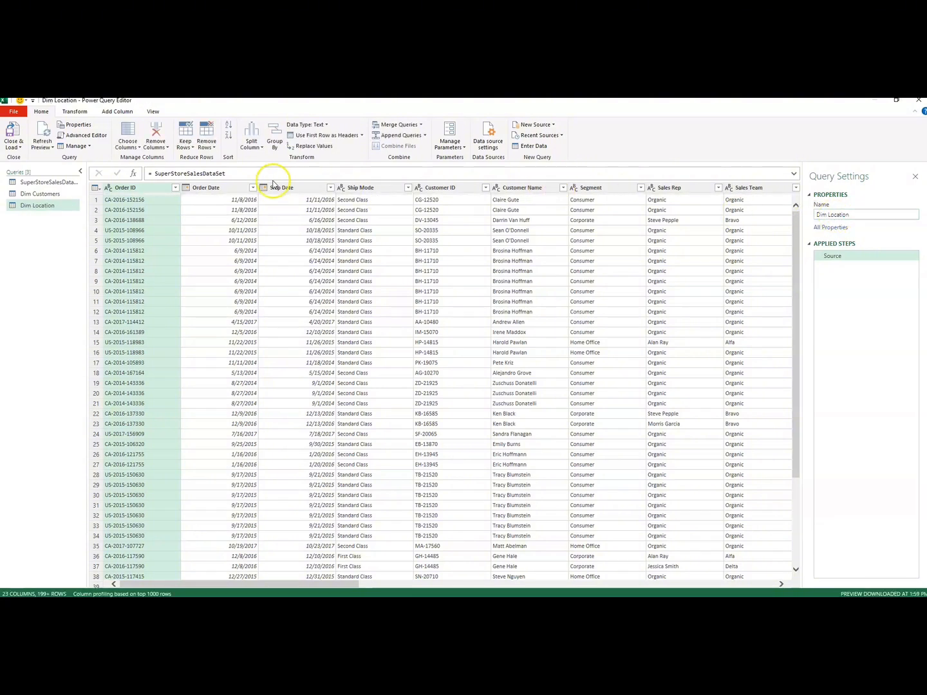
# Step: Keep only the Location ID, City, State, Postal Code and Region columns in Dim Location
pyautogui.click(137, 148)
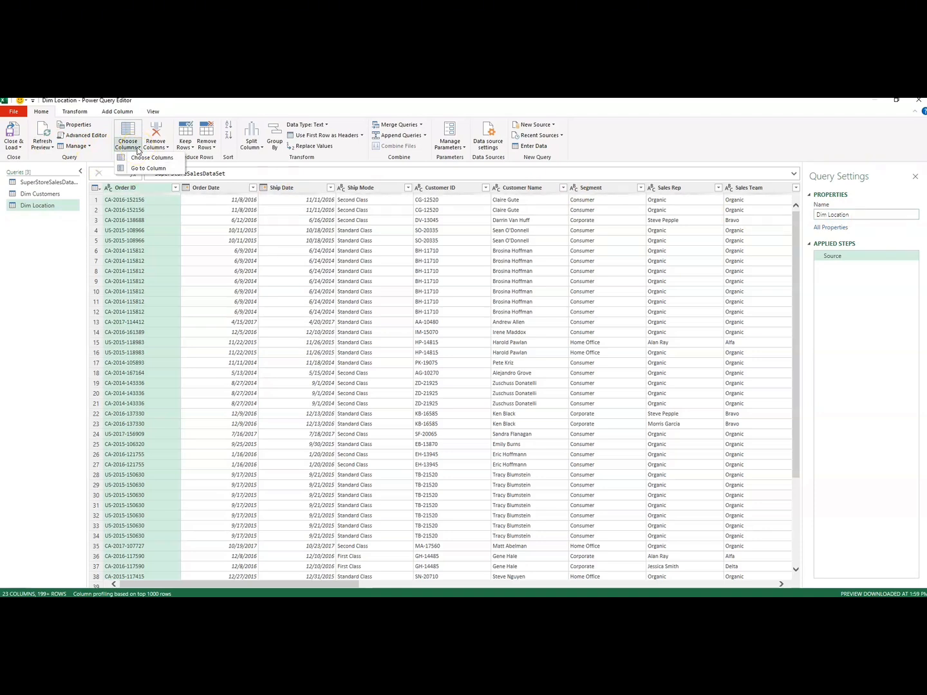
pyautogui.click(152, 164)
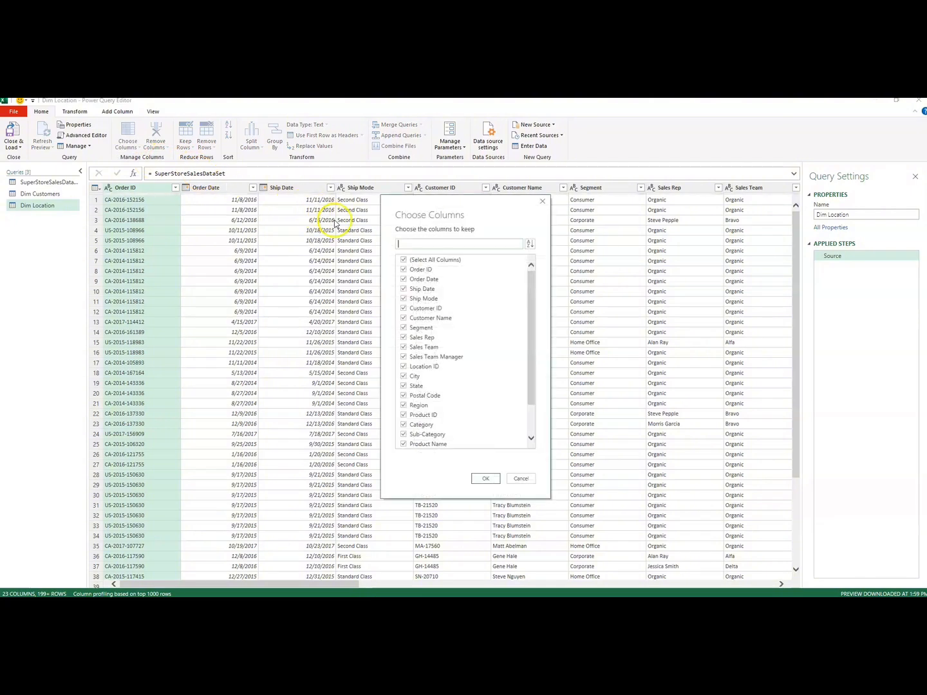
pyautogui.click(403, 260)
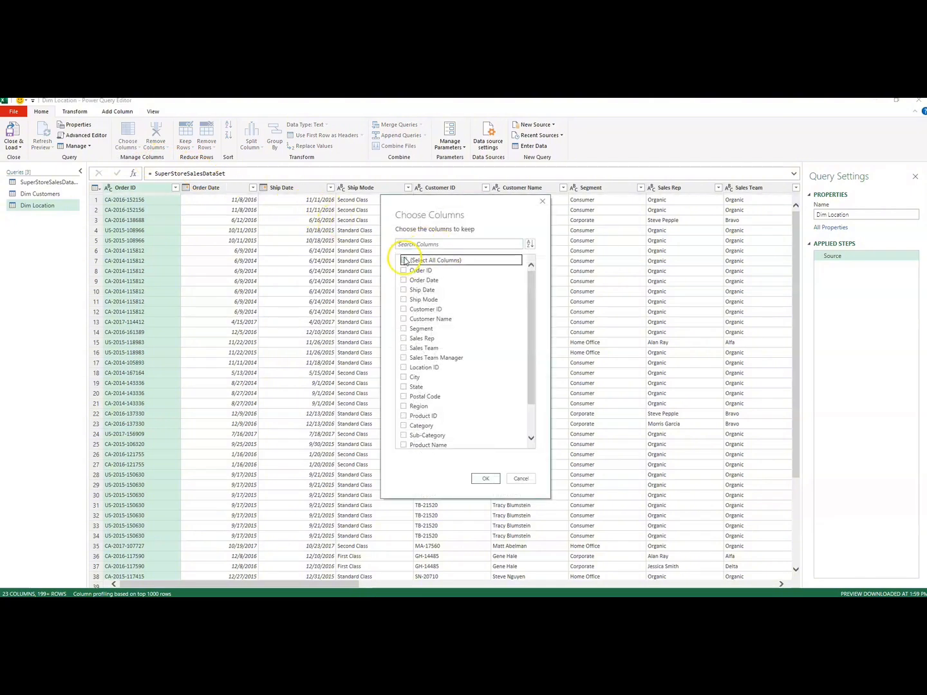
pyautogui.click(403, 368)
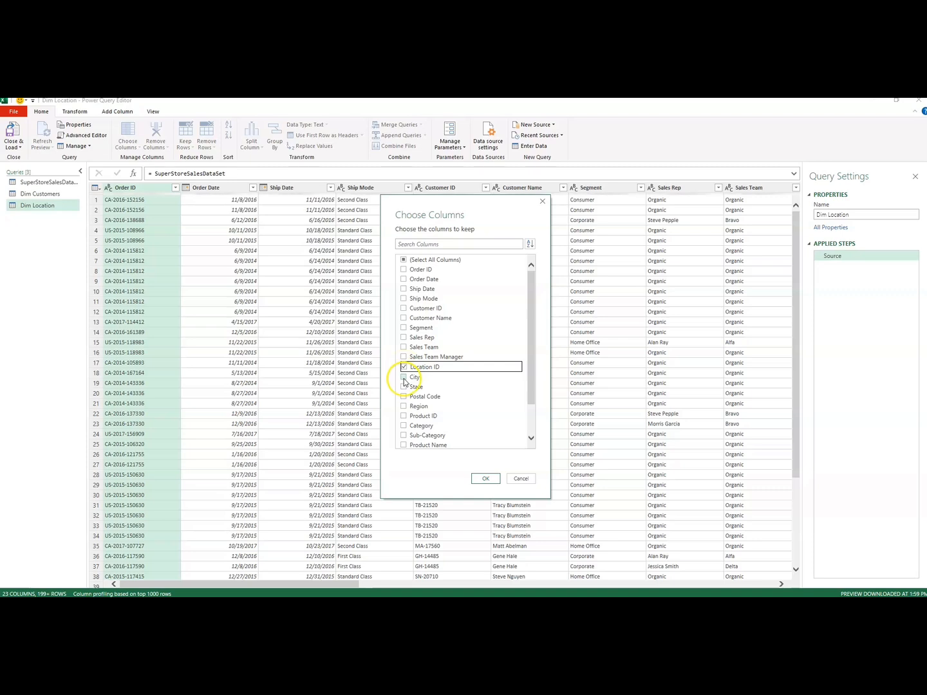
pyautogui.click(404, 377)
pyautogui.click(404, 387)
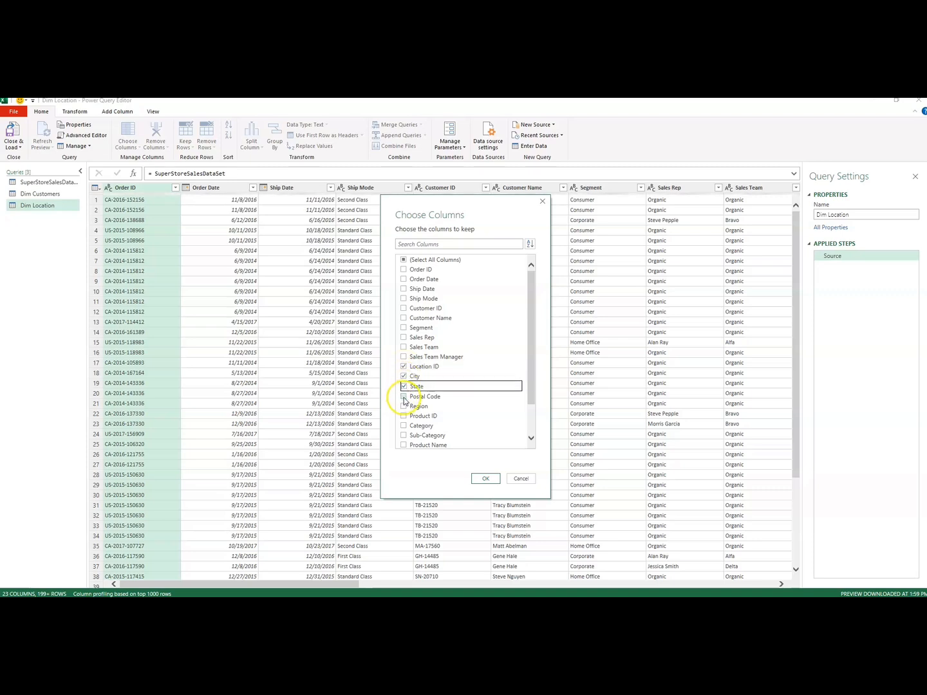
pyautogui.click(404, 398)
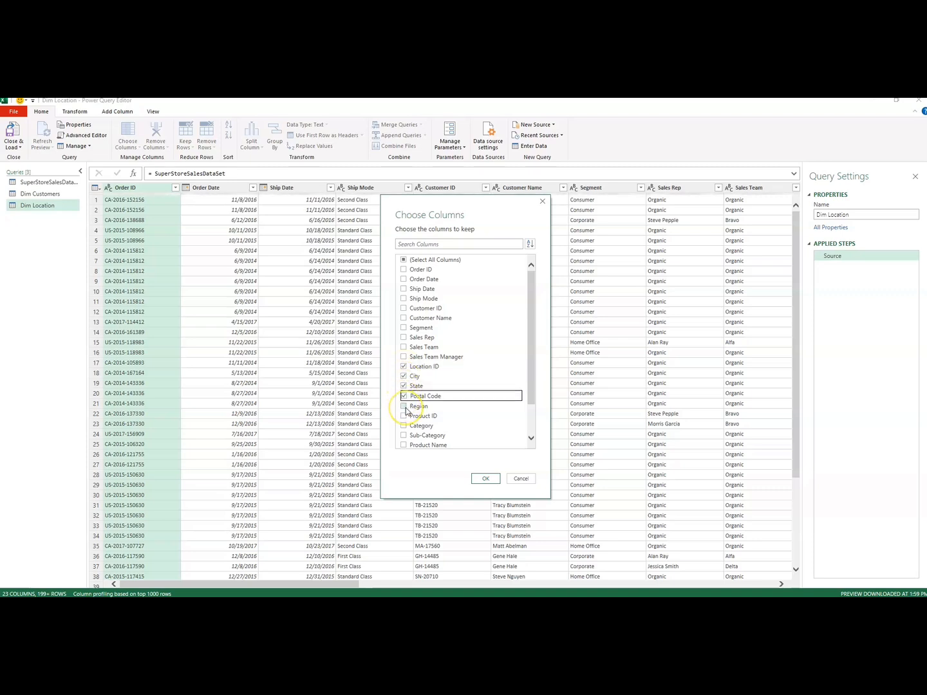
pyautogui.click(404, 406)
pyautogui.click(484, 478)
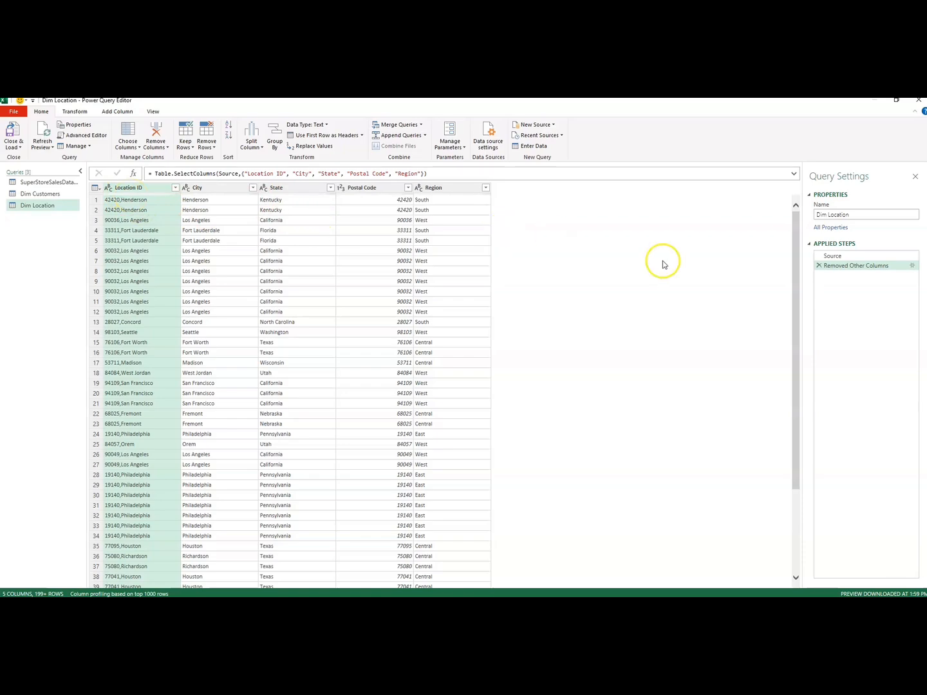
pyautogui.moveTo(798, 273); pyautogui.dragTo(752, 206)
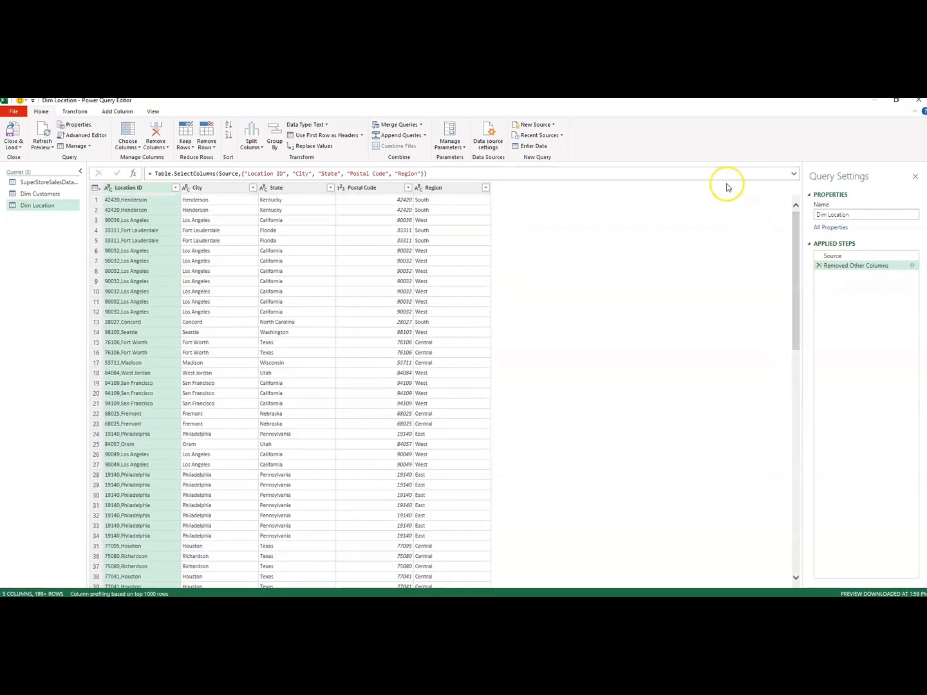
pyautogui.rightClick(125, 191)
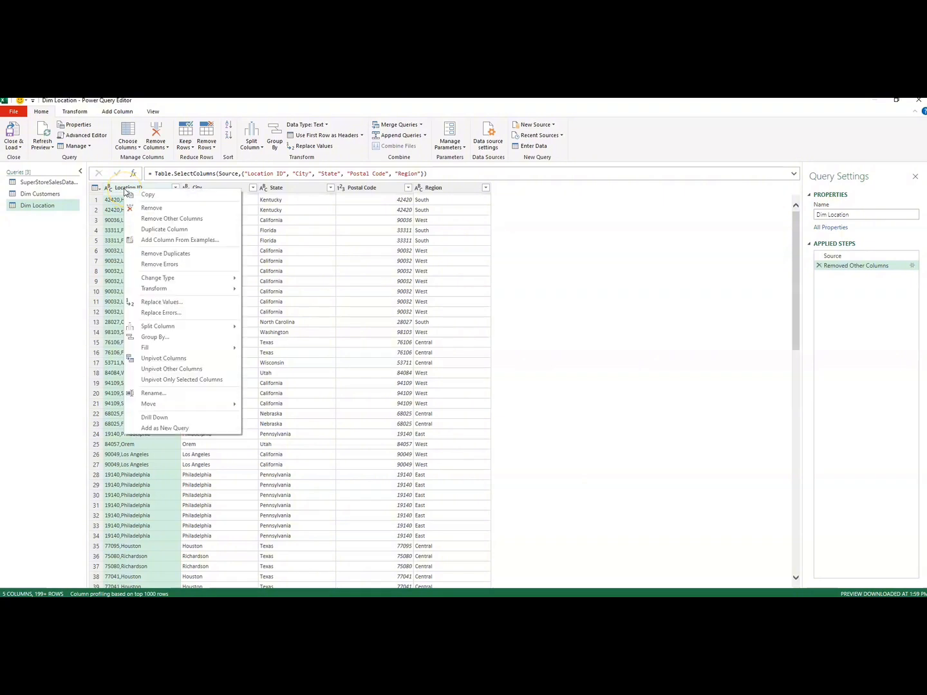
pyautogui.click(169, 254)
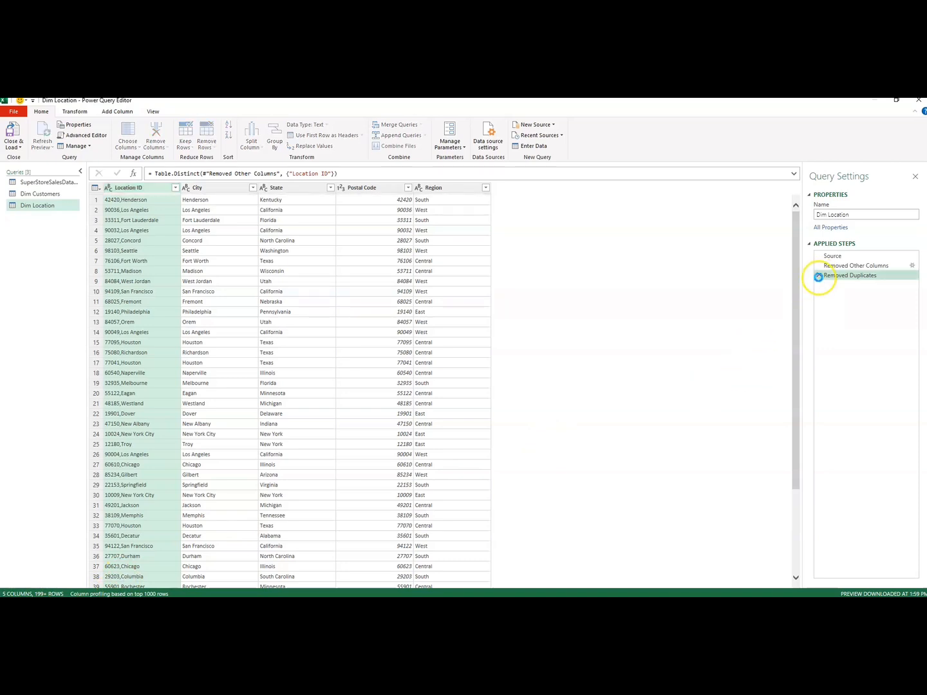
pyautogui.click(819, 276)
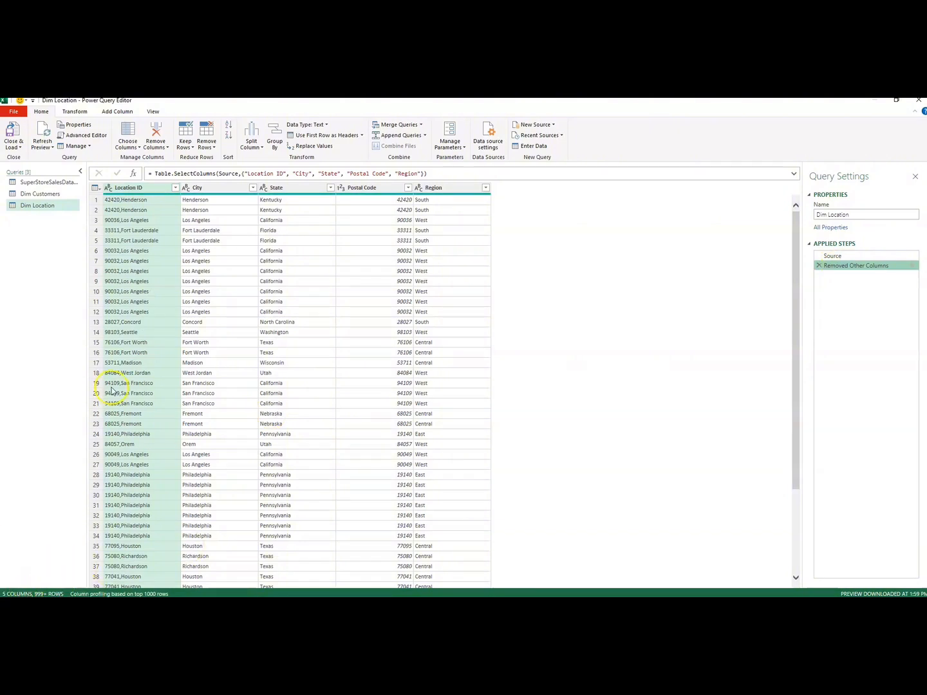
# Step: Remove the duplicate rows from Dim Location based on the Location ID column
pyautogui.rightClick(134, 188)
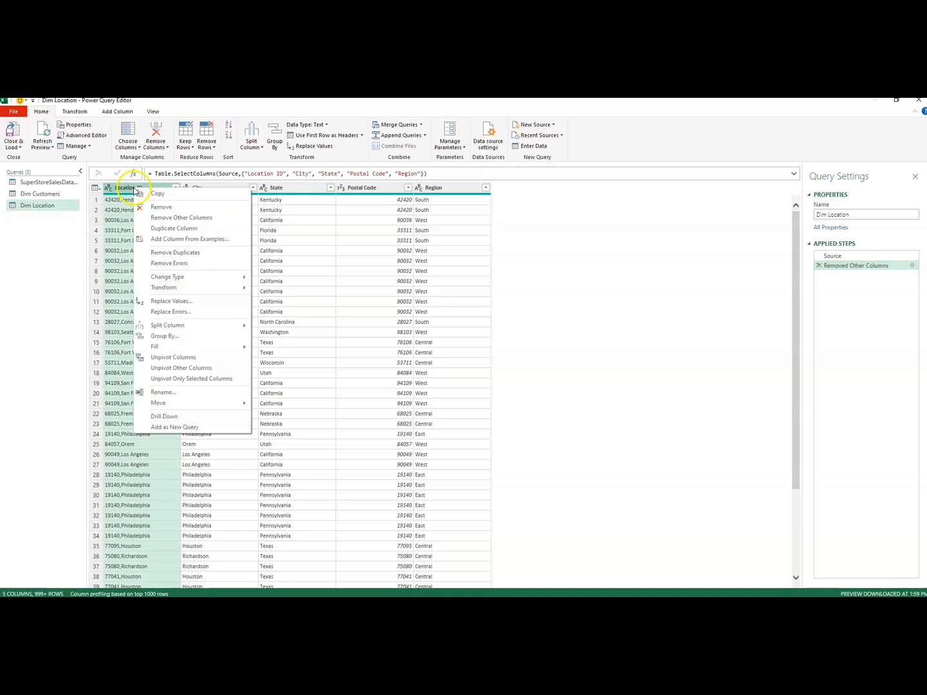
pyautogui.click(171, 254)
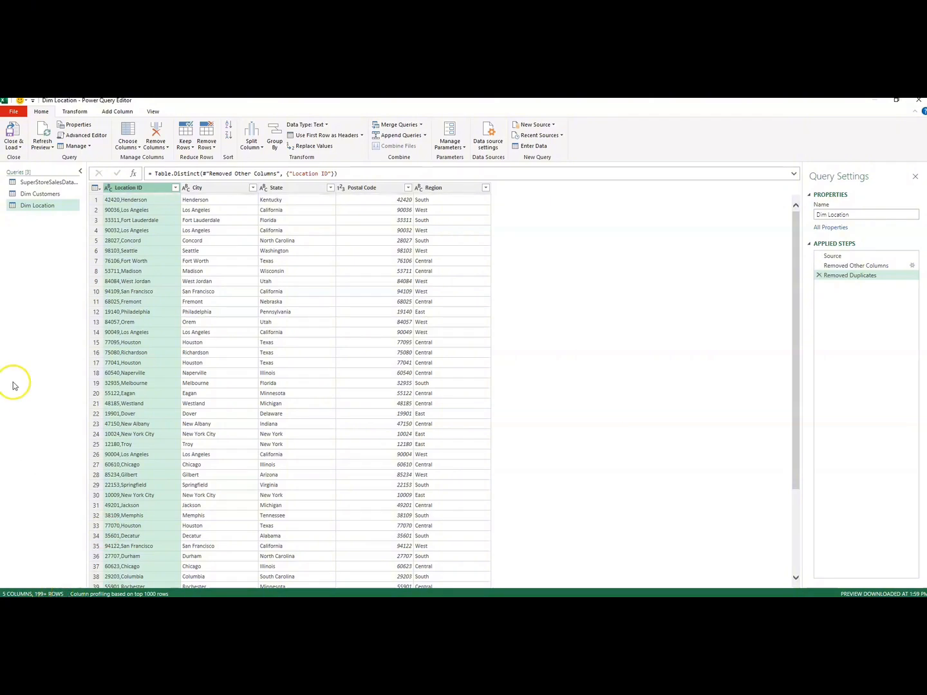
# Step: Create another query that references the main superstore sales query, for the product data
pyautogui.click(38, 184)
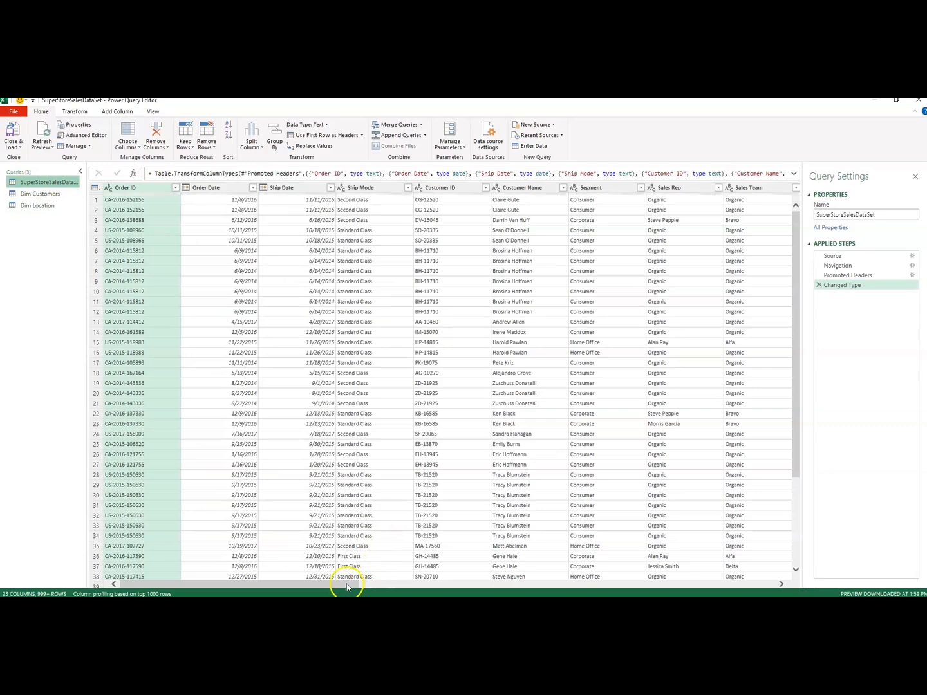
pyautogui.moveTo(345, 583); pyautogui.dragTo(598, 571)
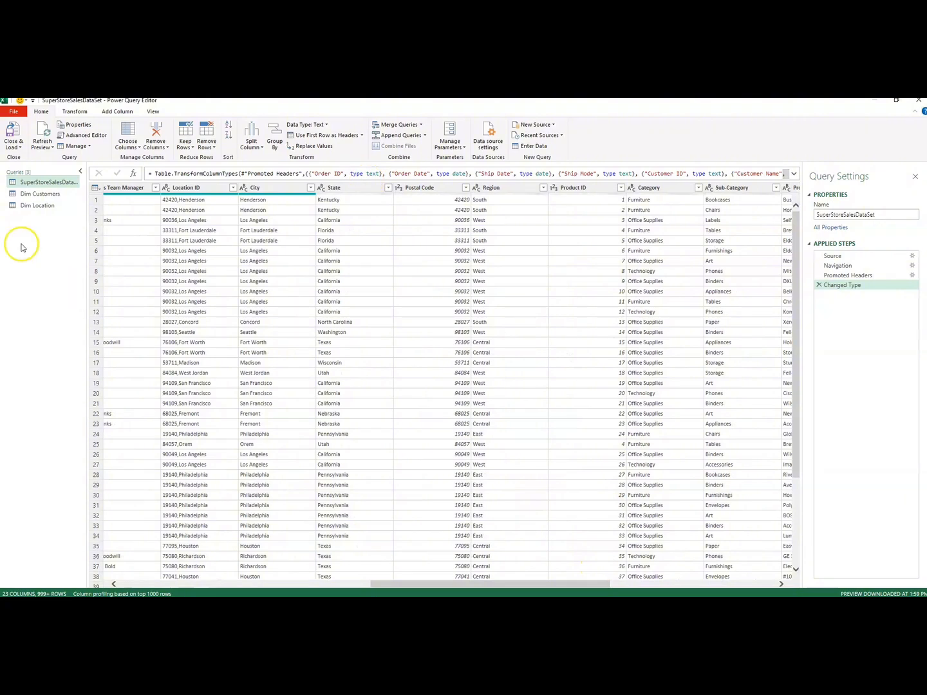
pyautogui.rightClick(42, 185)
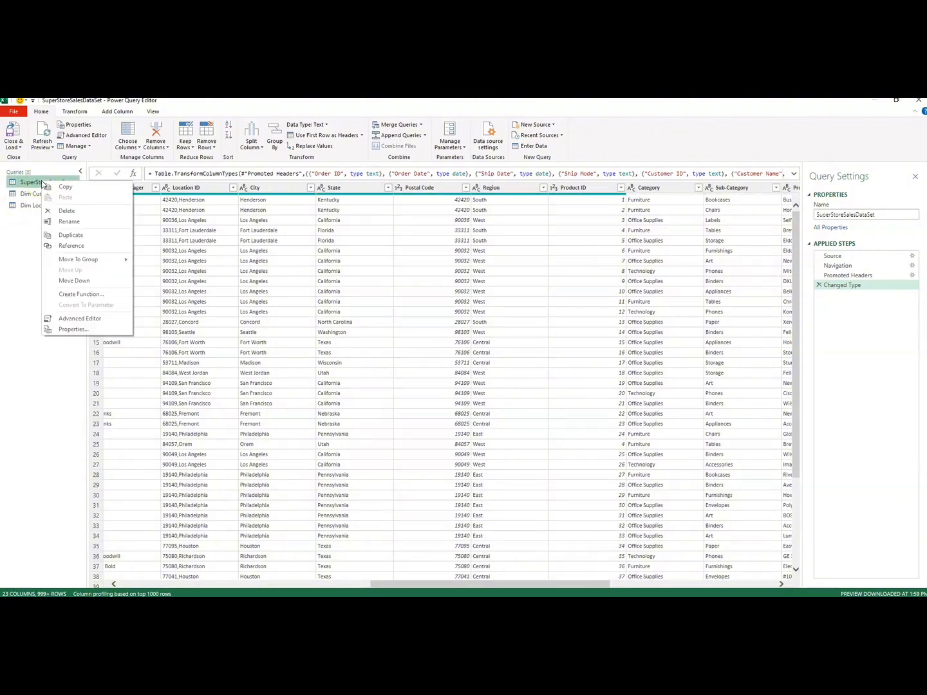
pyautogui.click(70, 246)
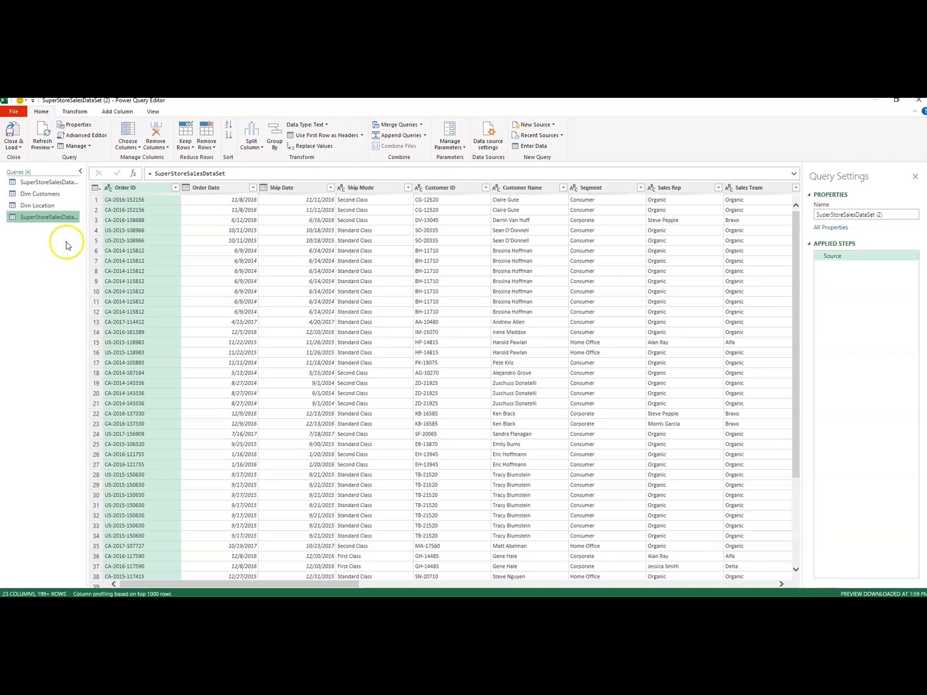
# Step: Rename the newly referenced query as Dim Product
pyautogui.click(889, 215)
pyautogui.press('BackSpace')
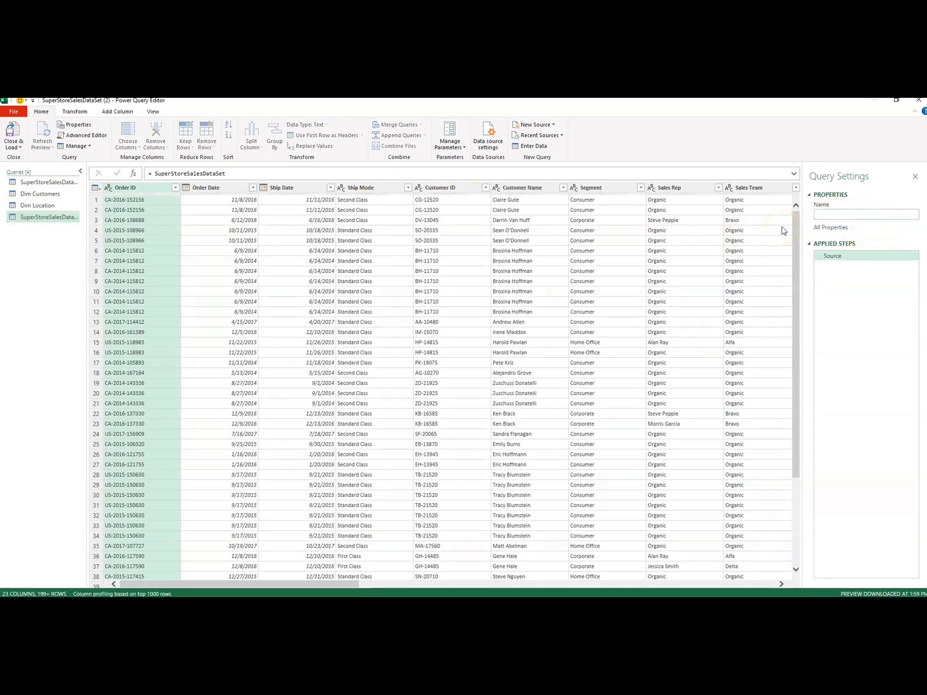
pyautogui.write('Dim Product')
pyautogui.press('Return')
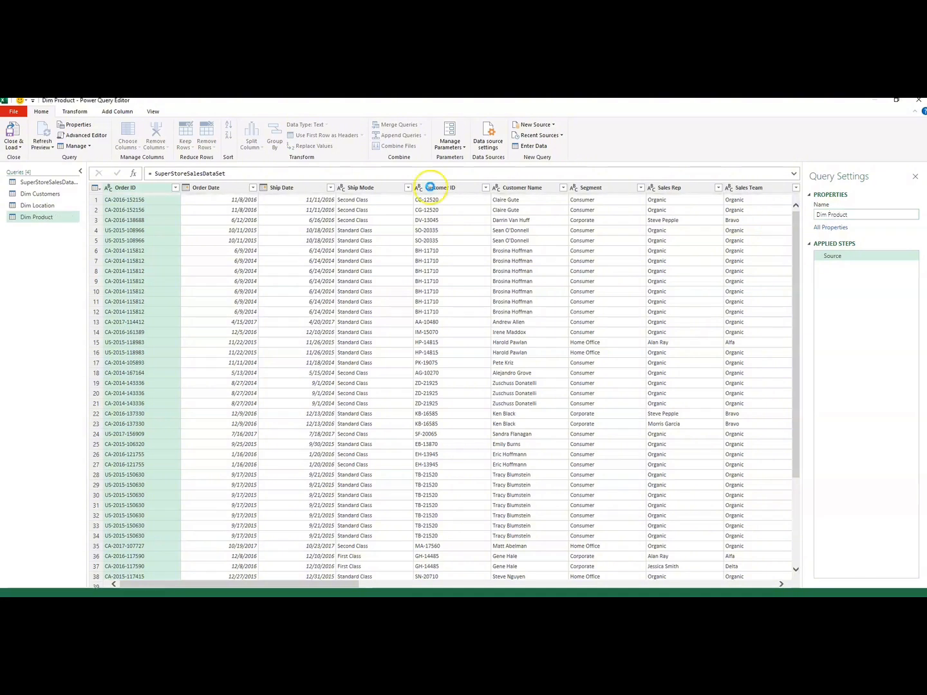
# Step: Keep only the Product ID, Category, Sub-Category and Product Name columns in Dim Product
pyautogui.click(65, 221)
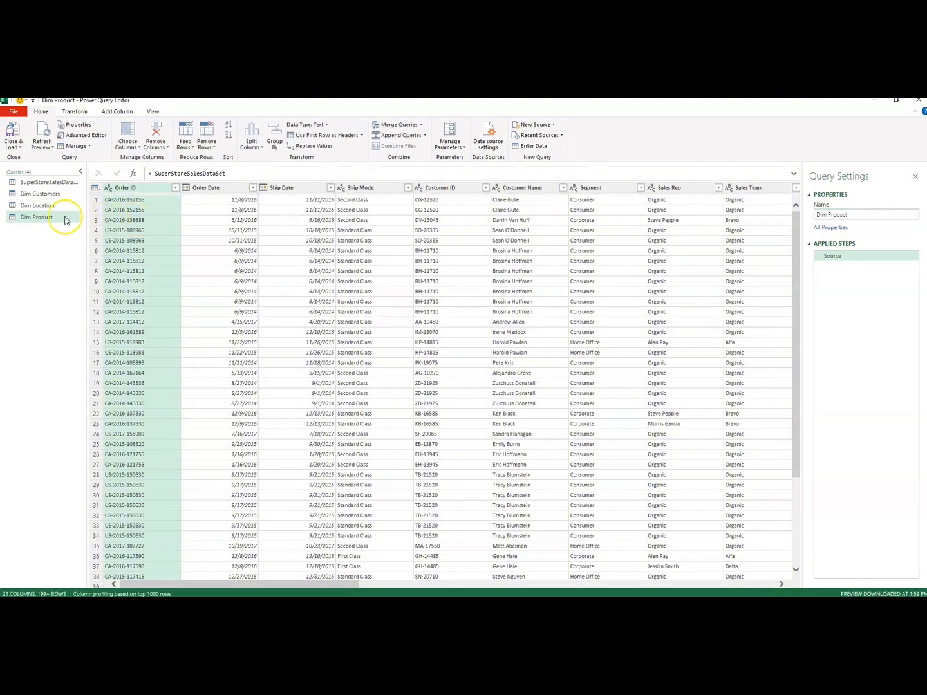
pyautogui.click(137, 150)
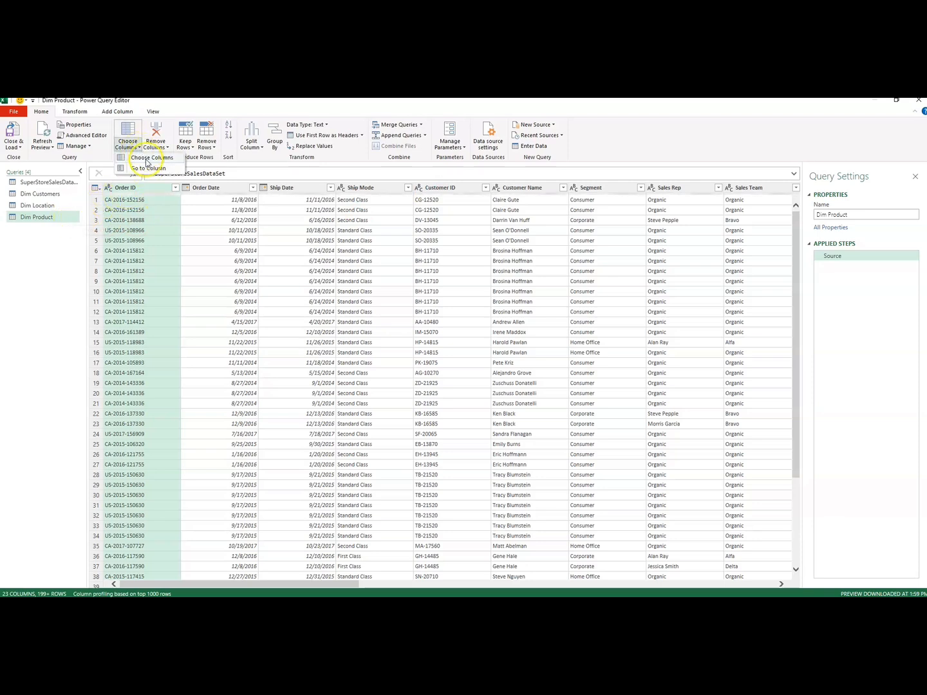
pyautogui.click(147, 158)
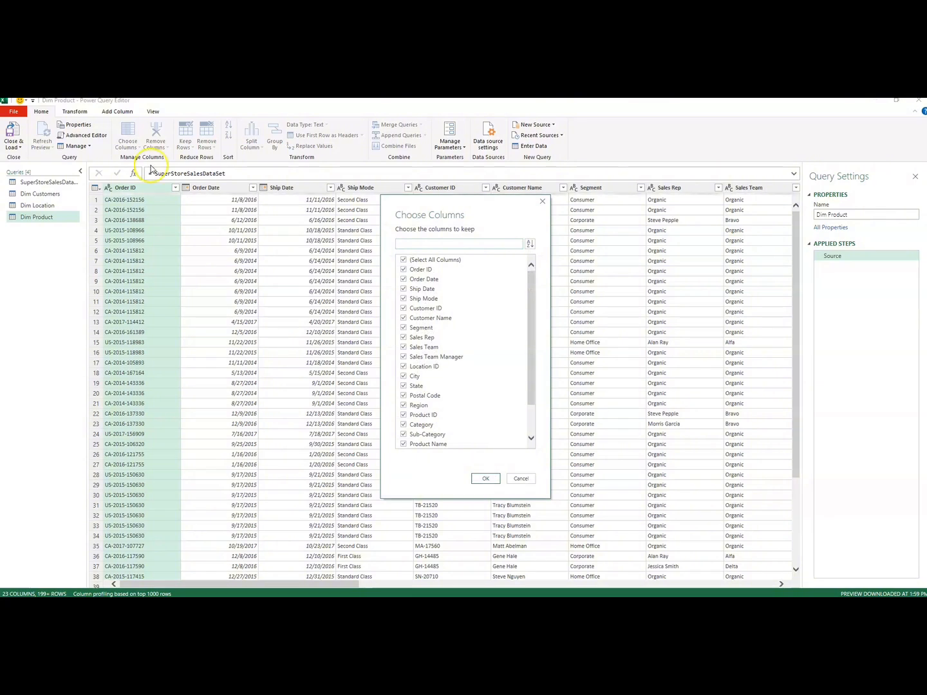
pyautogui.click(403, 260)
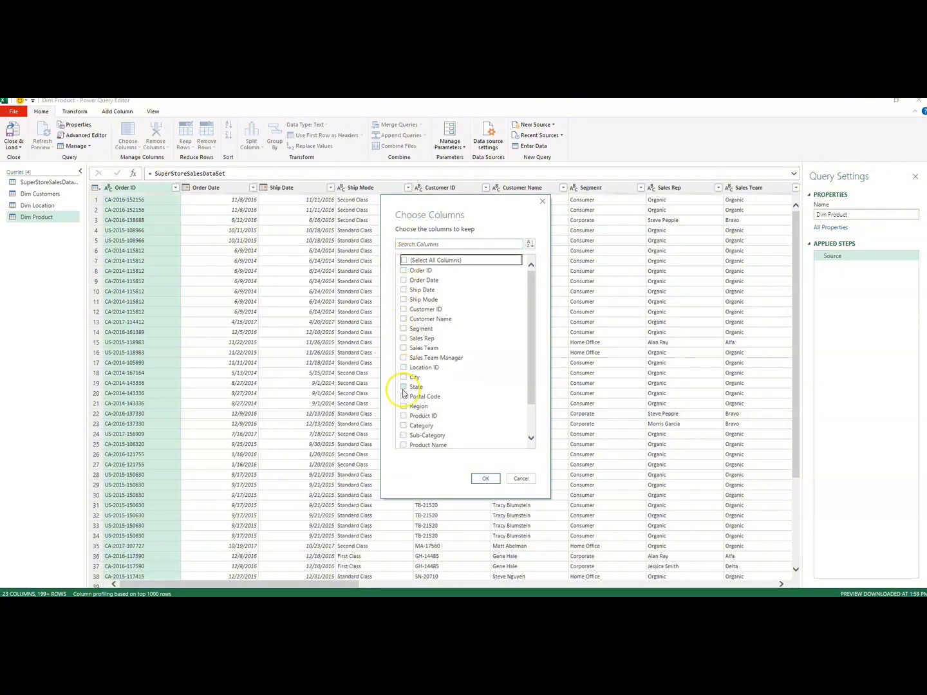
pyautogui.click(404, 416)
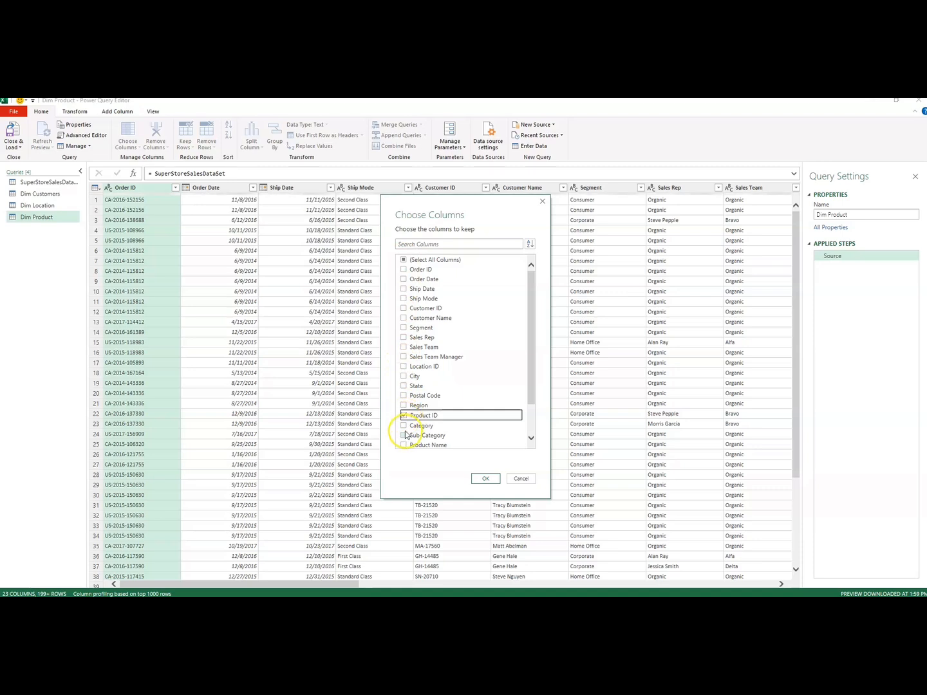
pyautogui.click(403, 425)
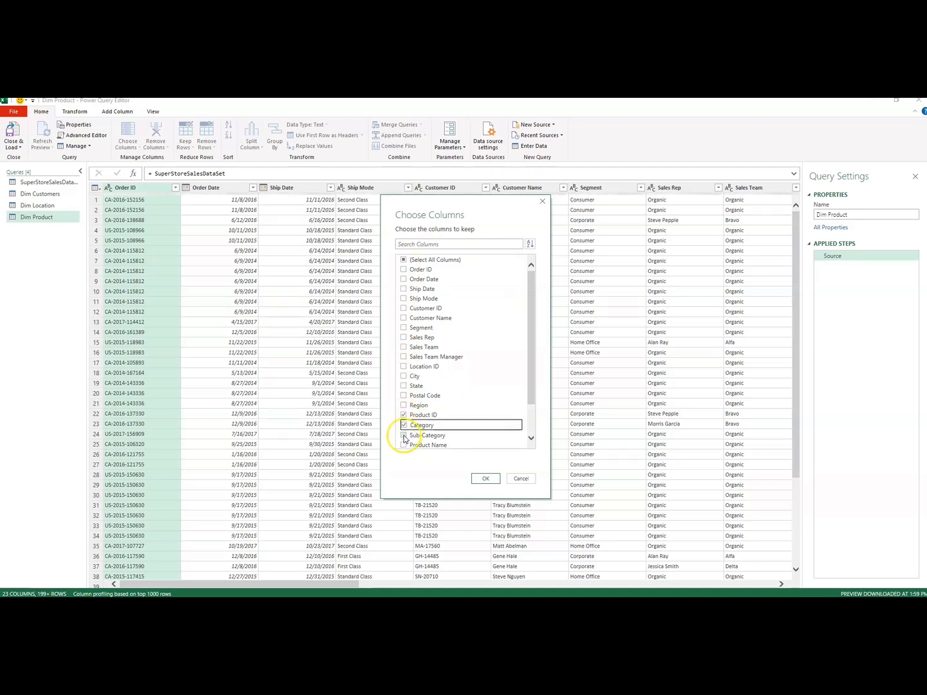
pyautogui.click(404, 436)
pyautogui.click(405, 444)
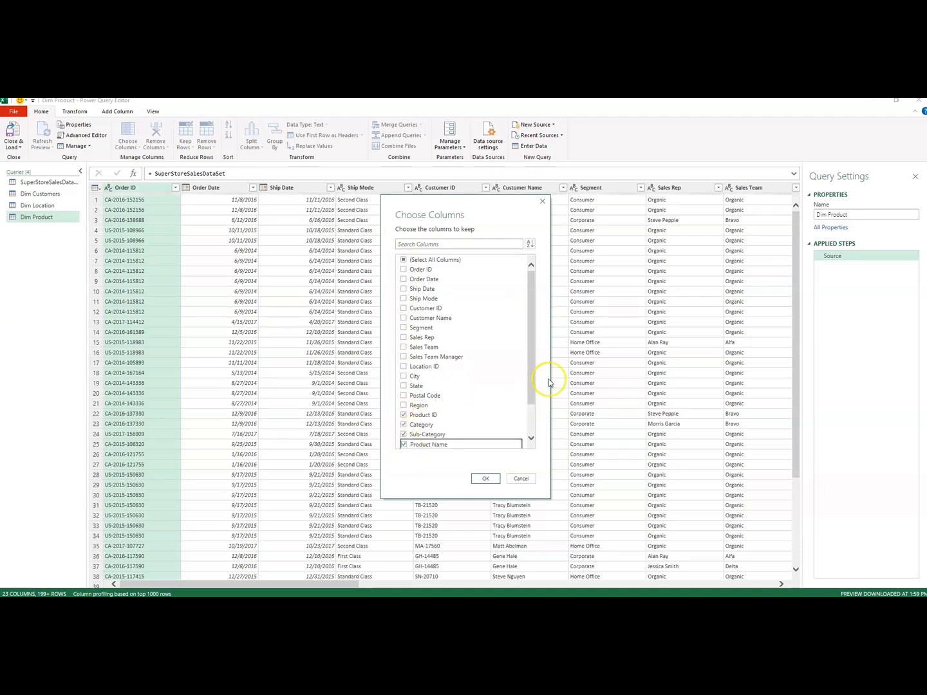
pyautogui.moveTo(531, 380); pyautogui.dragTo(531, 404)
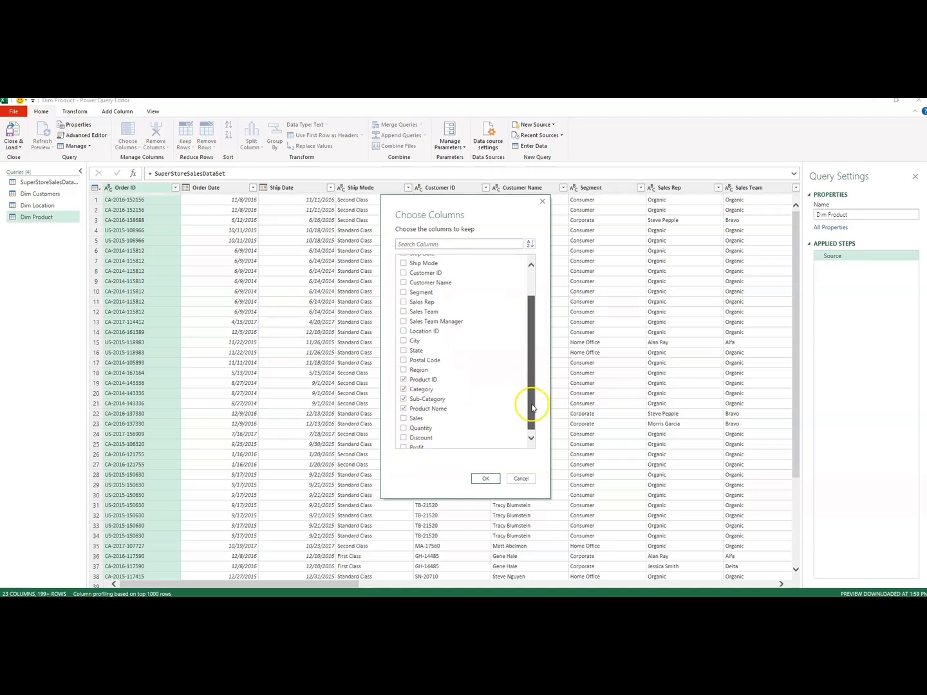
pyautogui.click(404, 376)
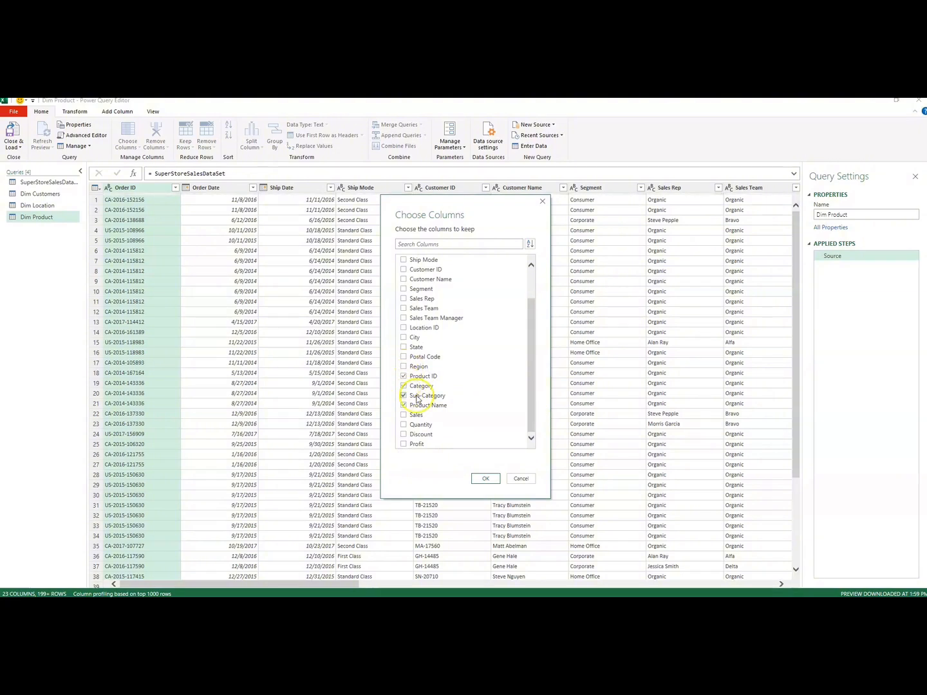
pyautogui.click(484, 480)
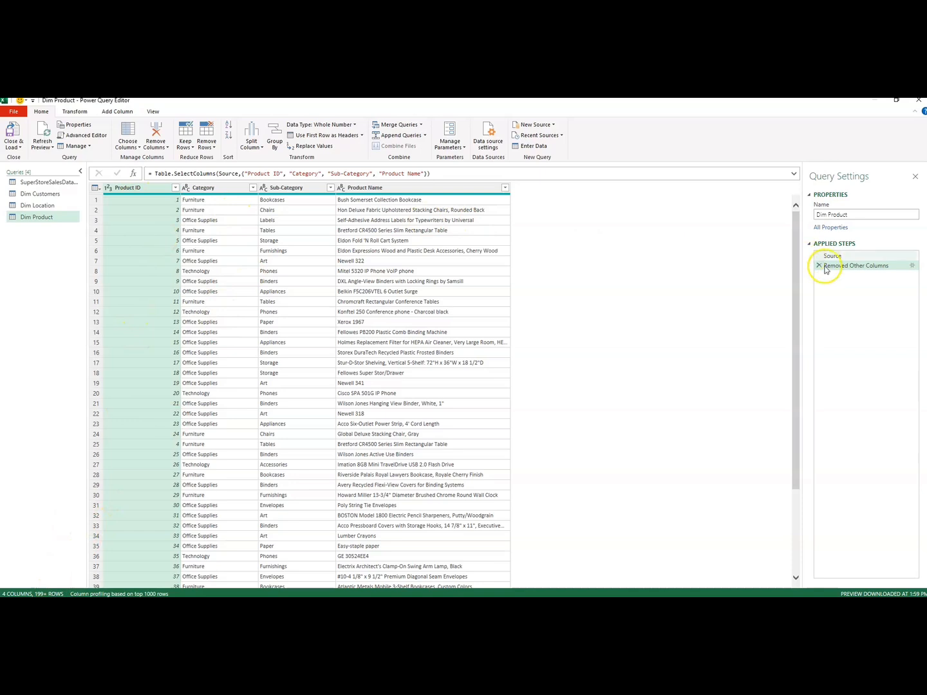
pyautogui.rightClick(129, 194)
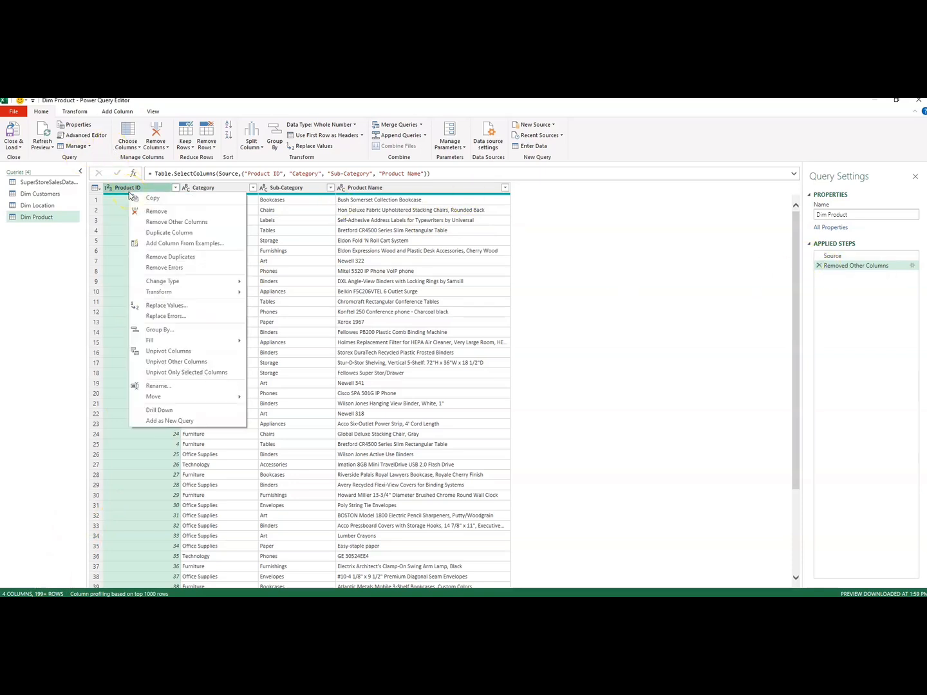
pyautogui.click(170, 257)
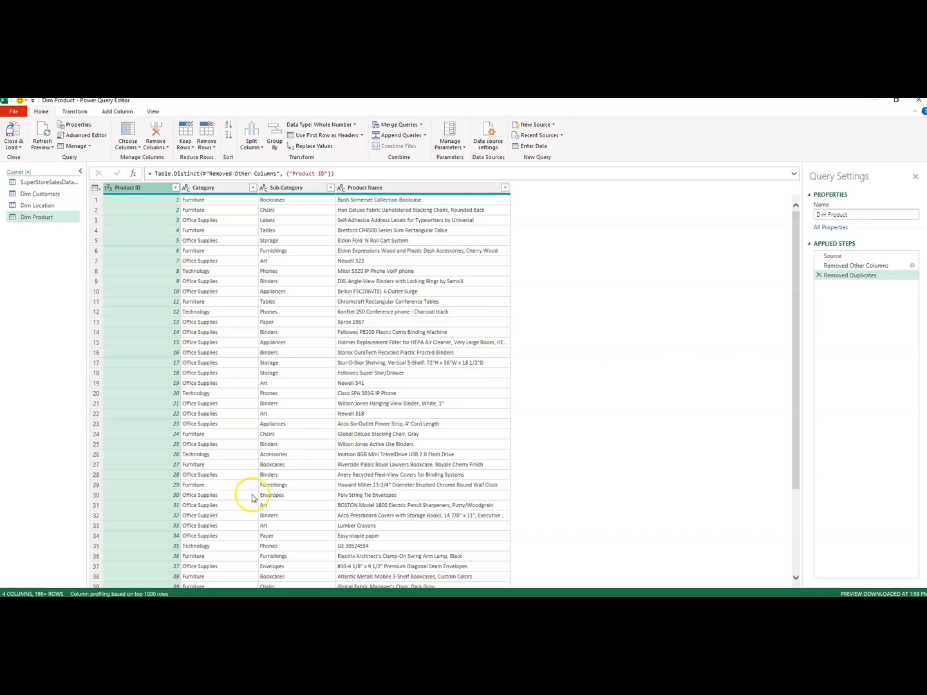
pyautogui.click(819, 276)
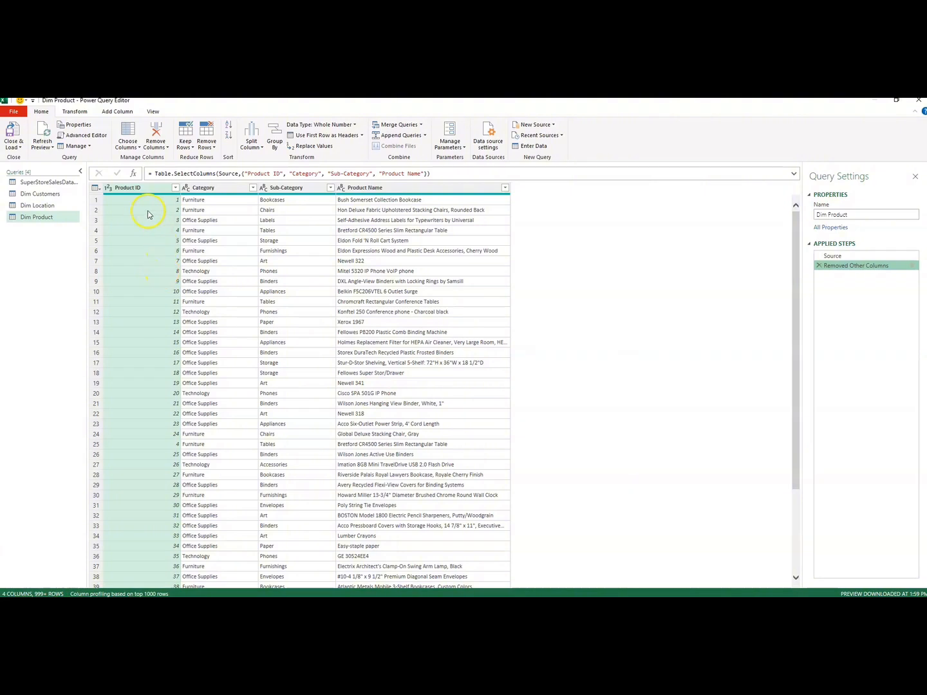
# Step: Remove the duplicate rows from Dim Product based on the Product ID column
pyautogui.rightClick(136, 189)
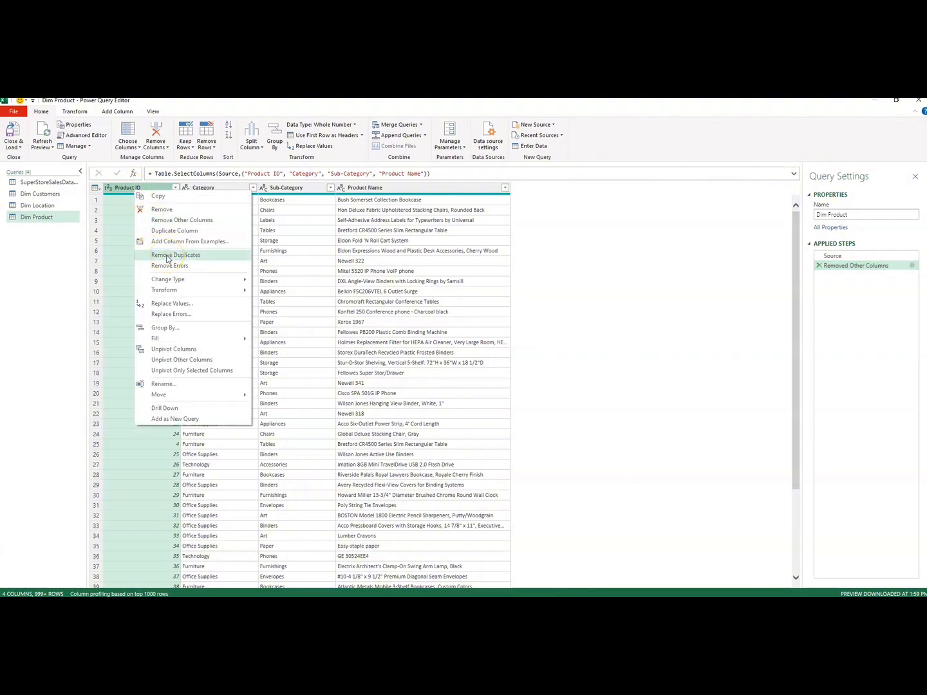
pyautogui.click(167, 255)
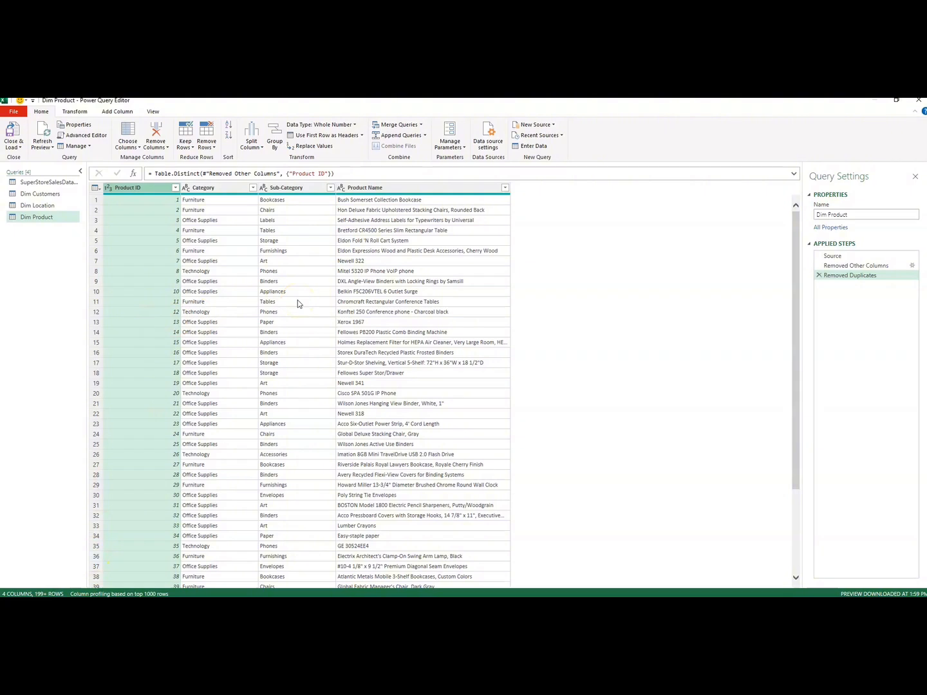
# Step: Open the main superstore sales query and base its column profiling on the entire data set
pyautogui.click(30, 187)
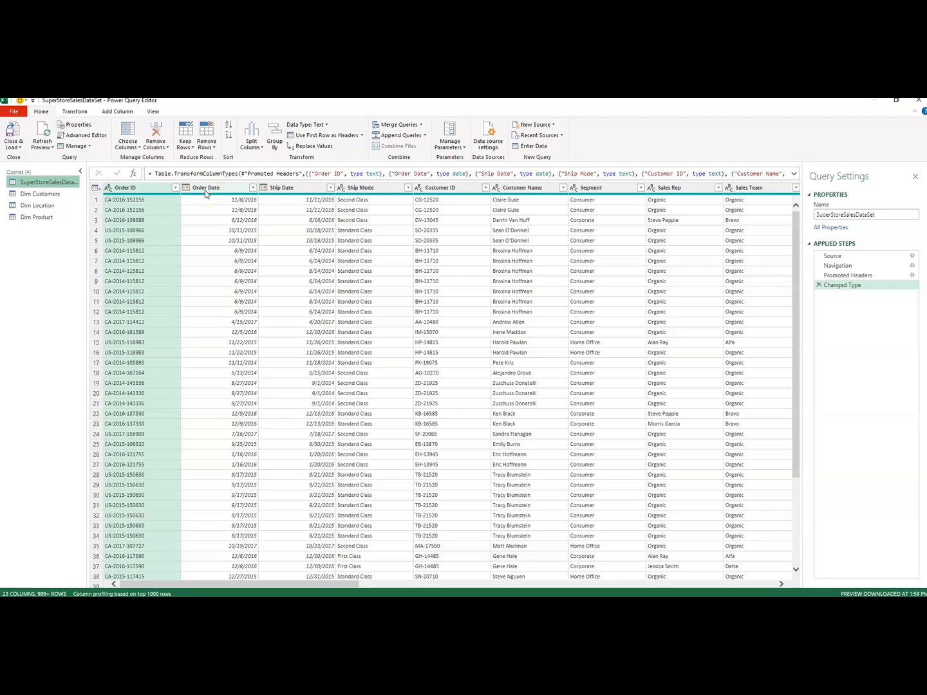
pyautogui.click(255, 190)
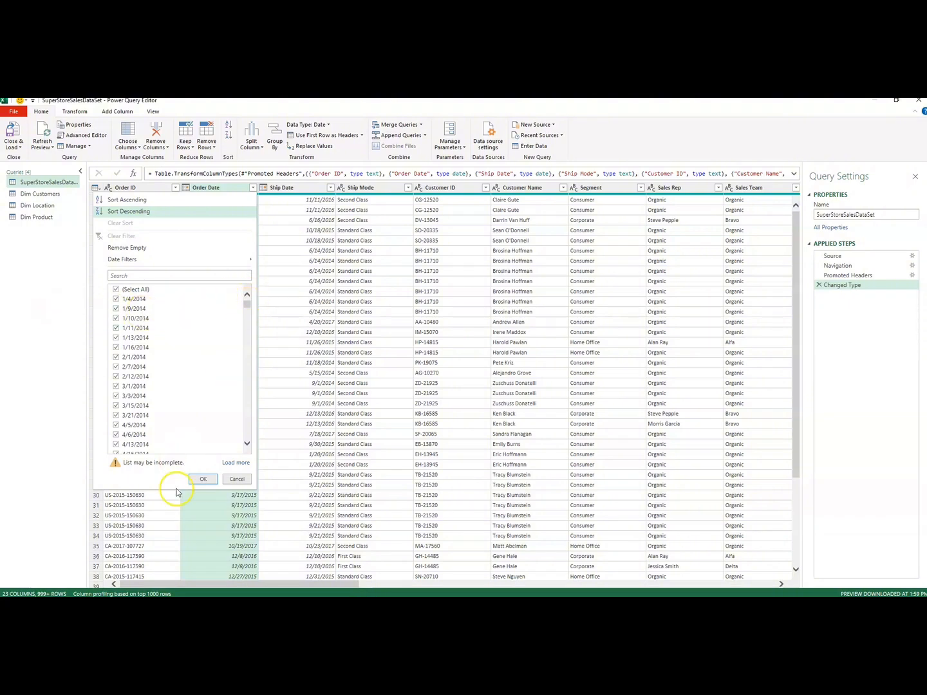
pyautogui.click(75, 363)
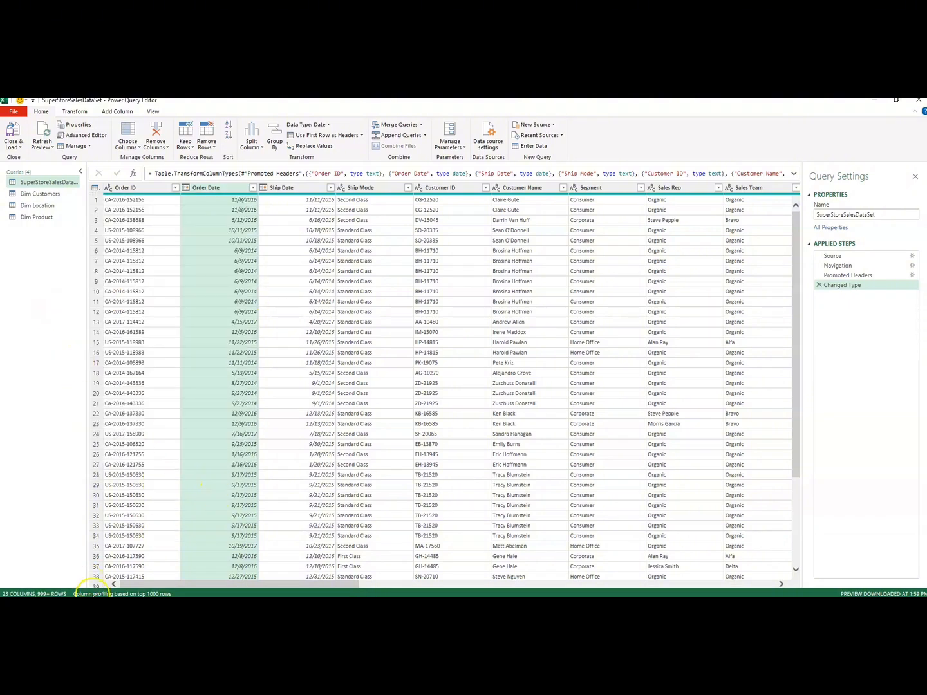
pyautogui.click(97, 594)
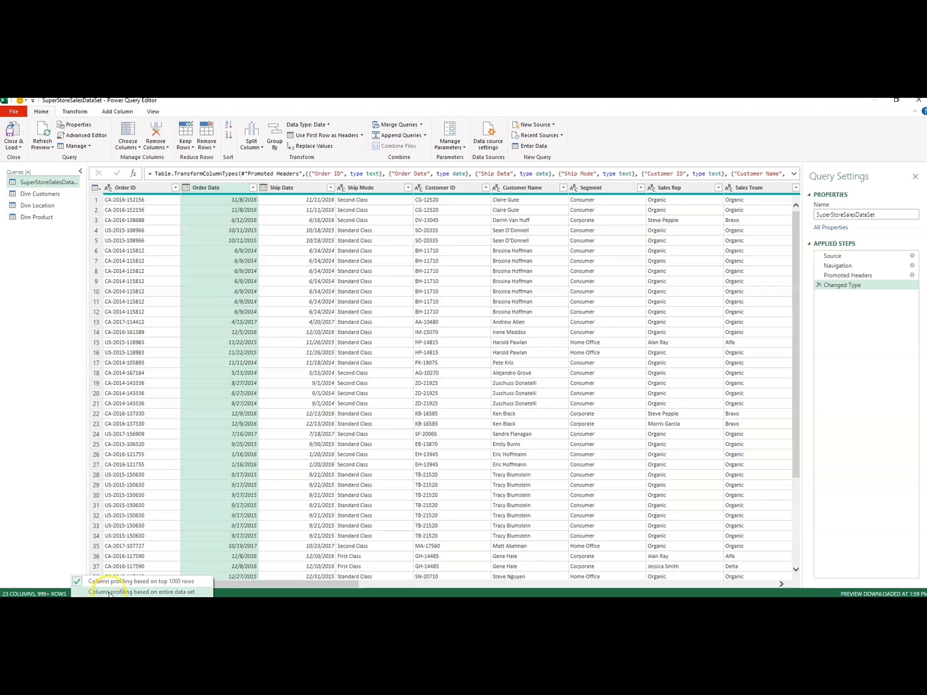
pyautogui.click(109, 592)
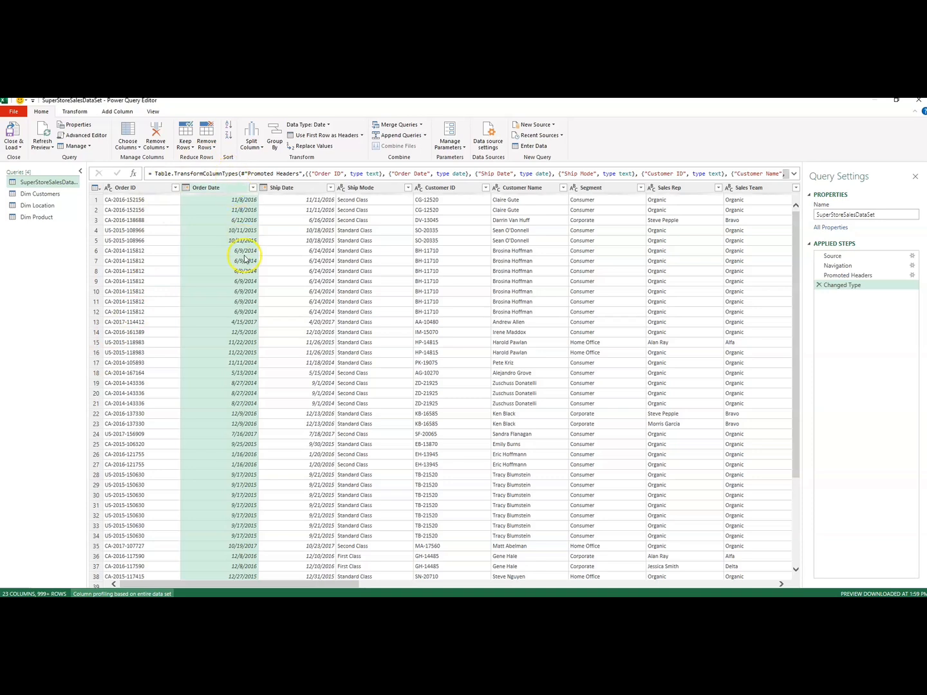
# Step: Load the full list of Order Date filter values, check its date range, and apply the filter with all dates selected
pyautogui.click(252, 188)
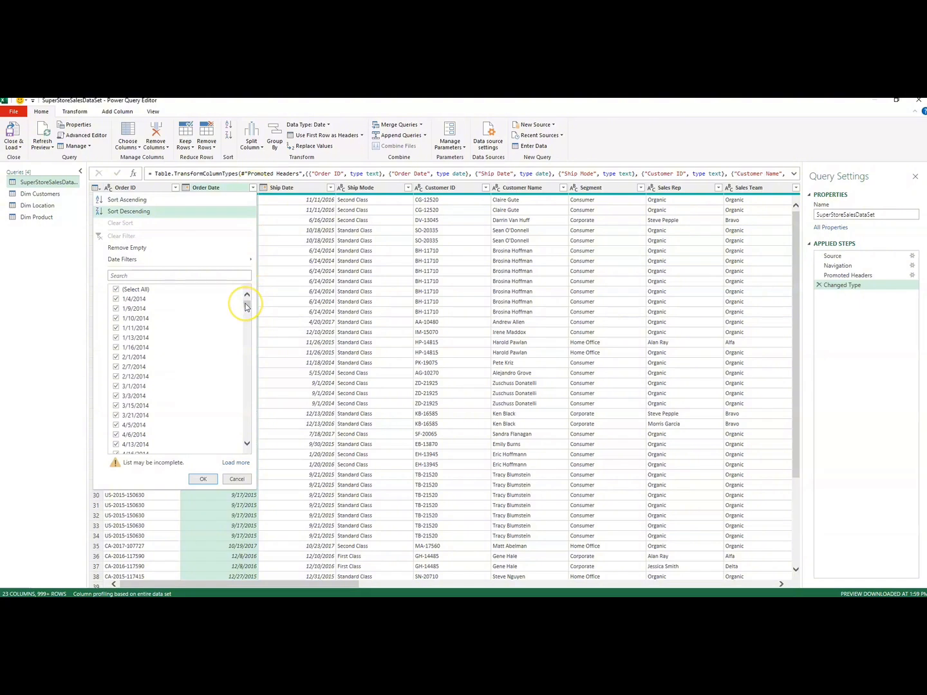
pyautogui.moveTo(245, 307); pyautogui.dragTo(251, 449)
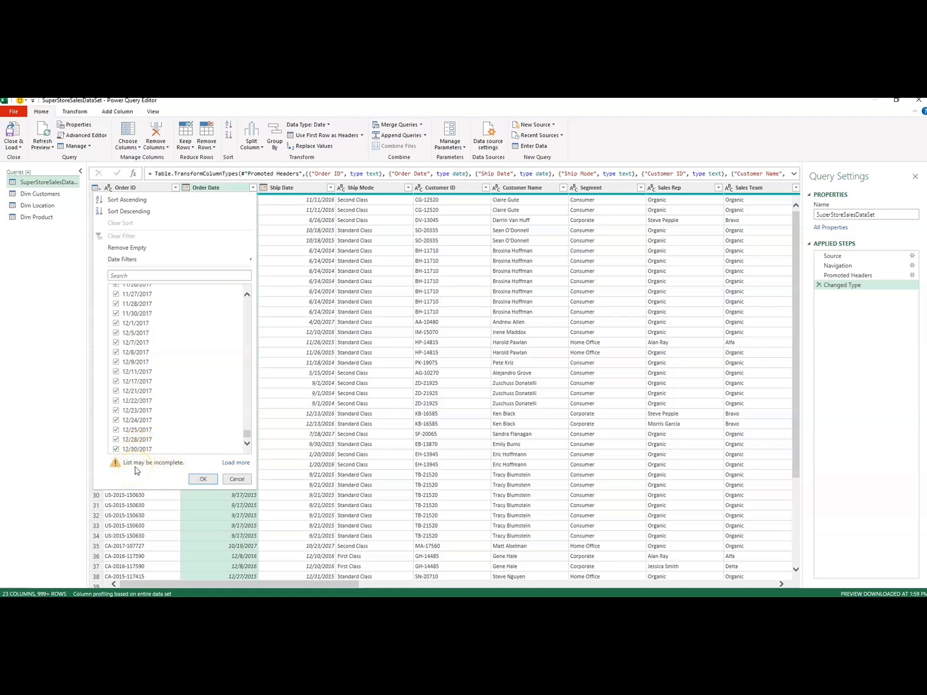
pyautogui.click(236, 463)
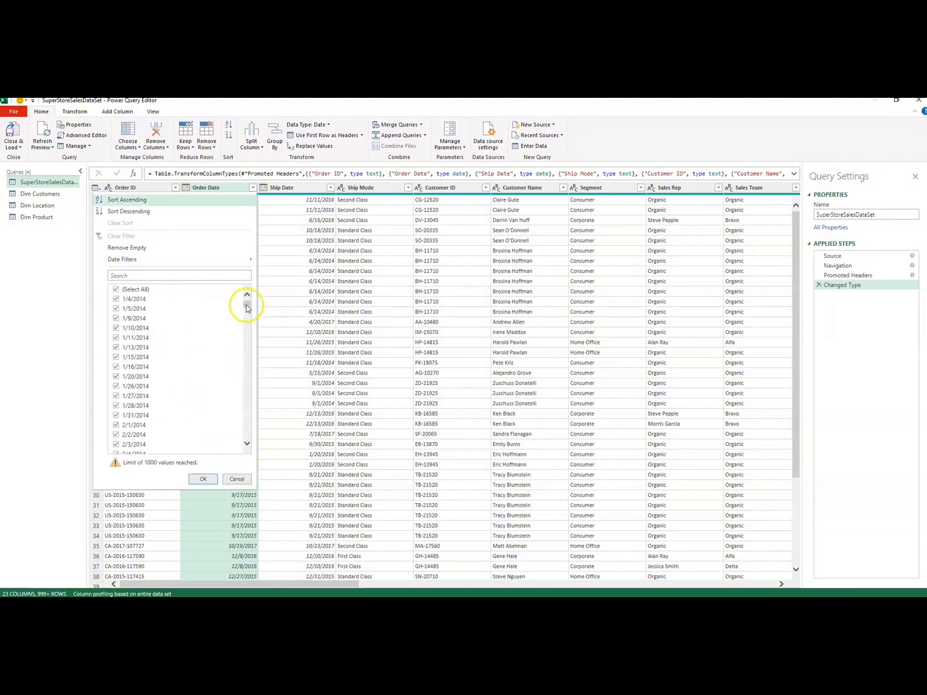
pyautogui.moveTo(247, 307); pyautogui.dragTo(249, 450)
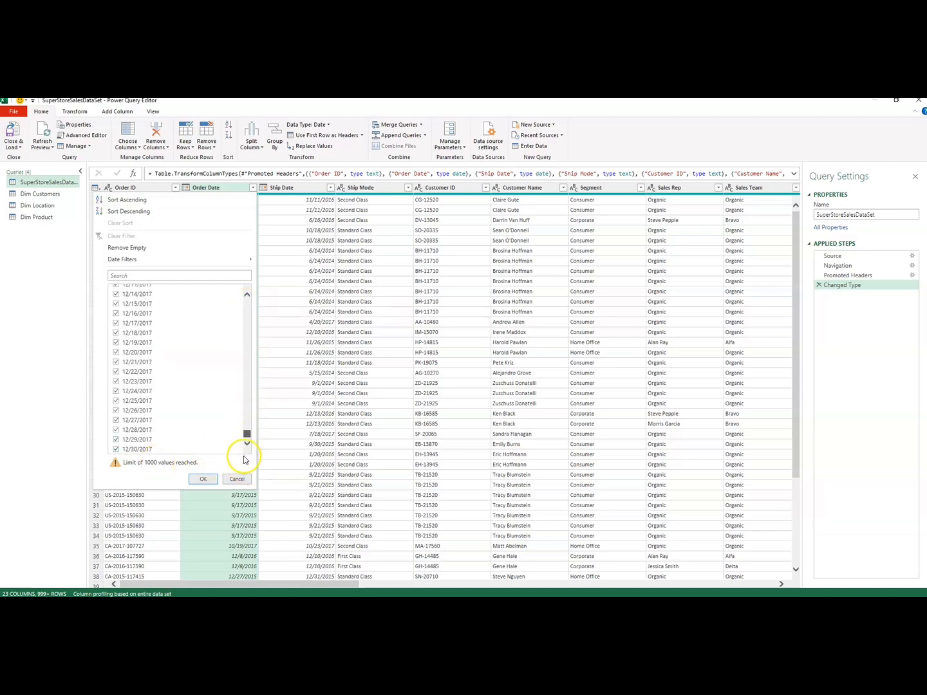
pyautogui.click(210, 483)
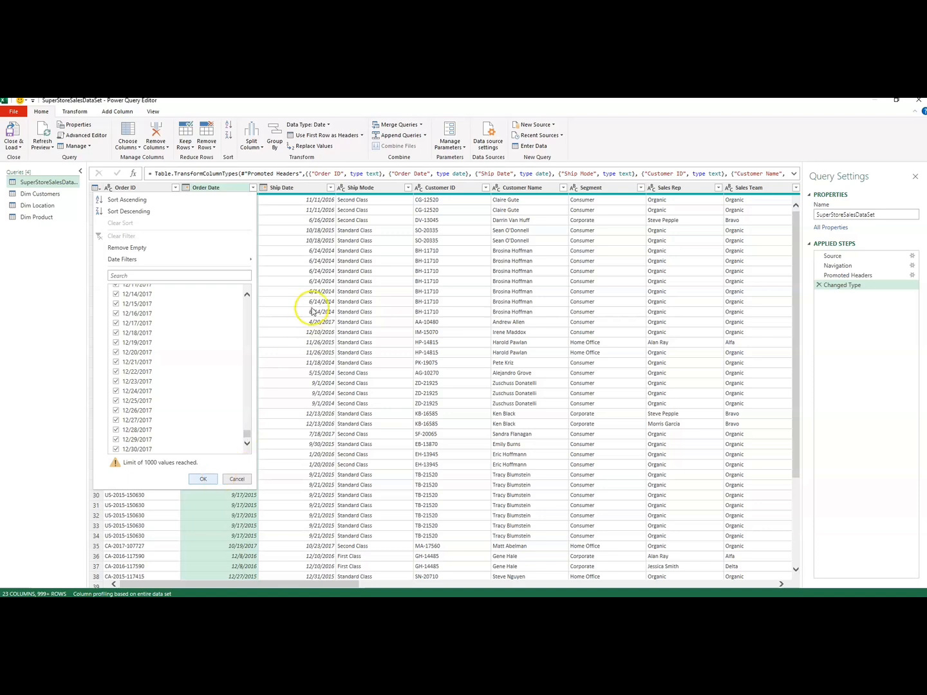
# Step: Load the full list of Ship Date filter values and examine its earliest and latest dates, keeping all of them selected
pyautogui.click(330, 188)
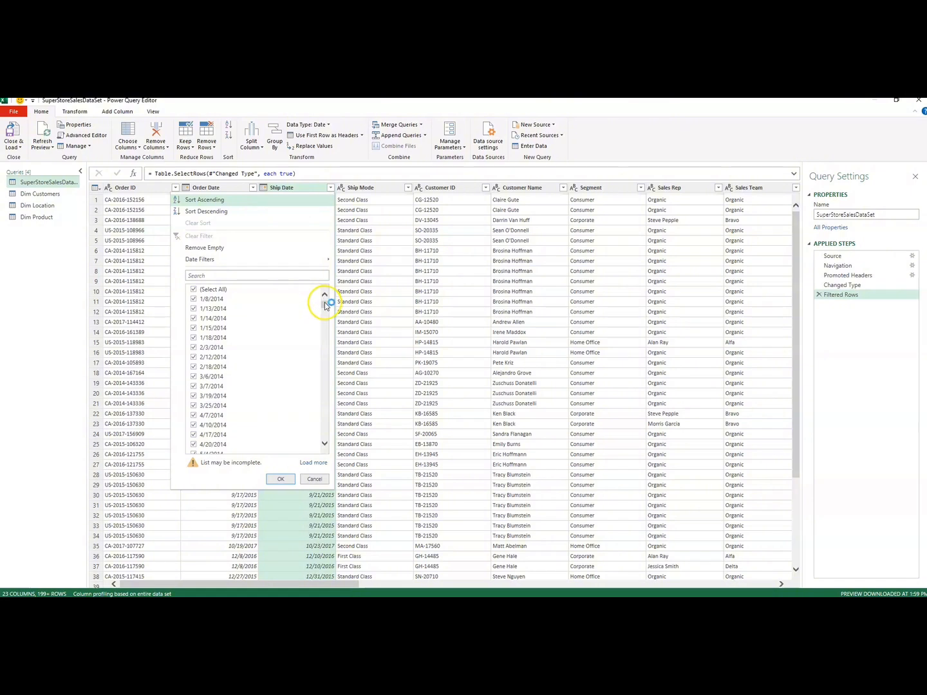
pyautogui.moveTo(325, 306); pyautogui.dragTo(322, 449)
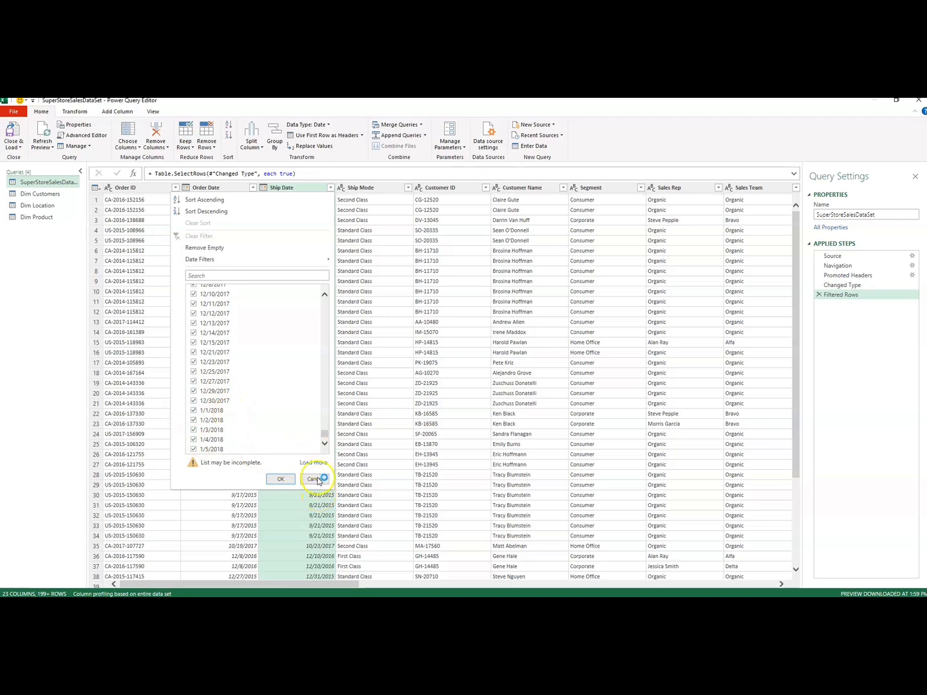
pyautogui.click(313, 463)
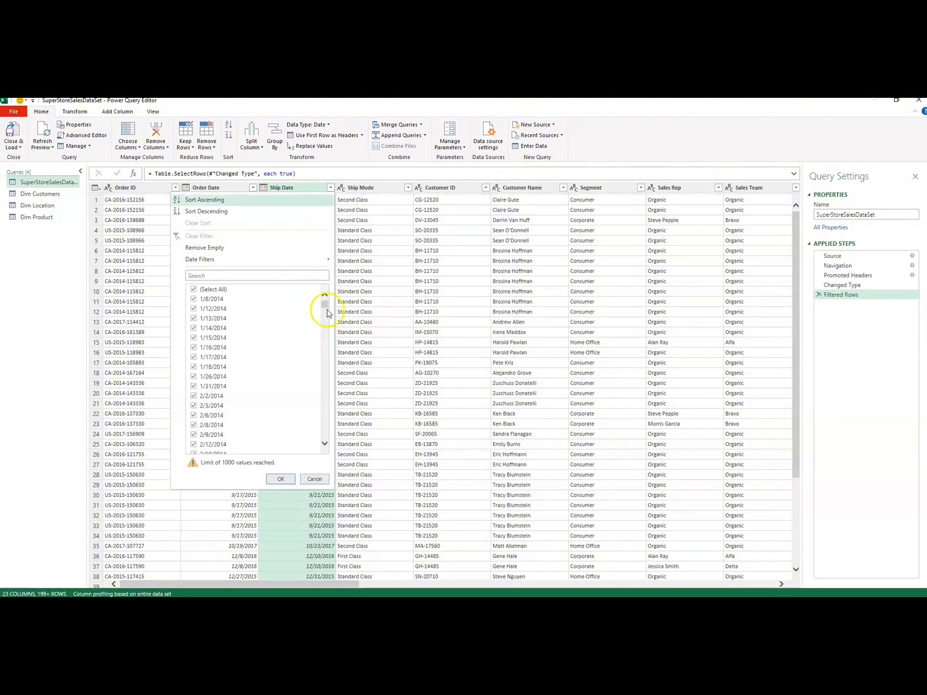
pyautogui.moveTo(326, 310); pyautogui.dragTo(325, 448)
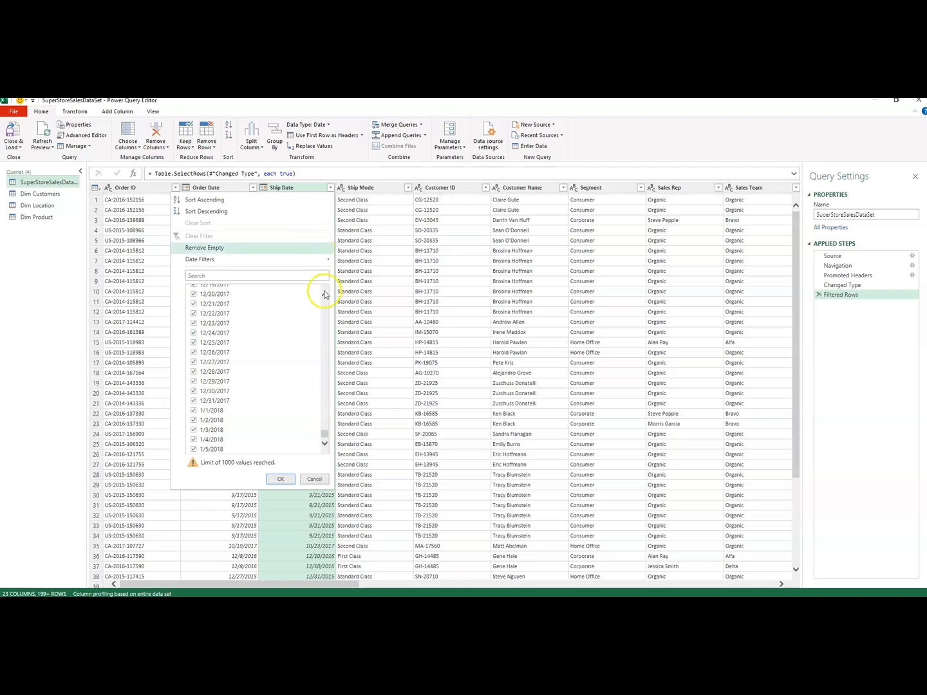
pyautogui.click(280, 479)
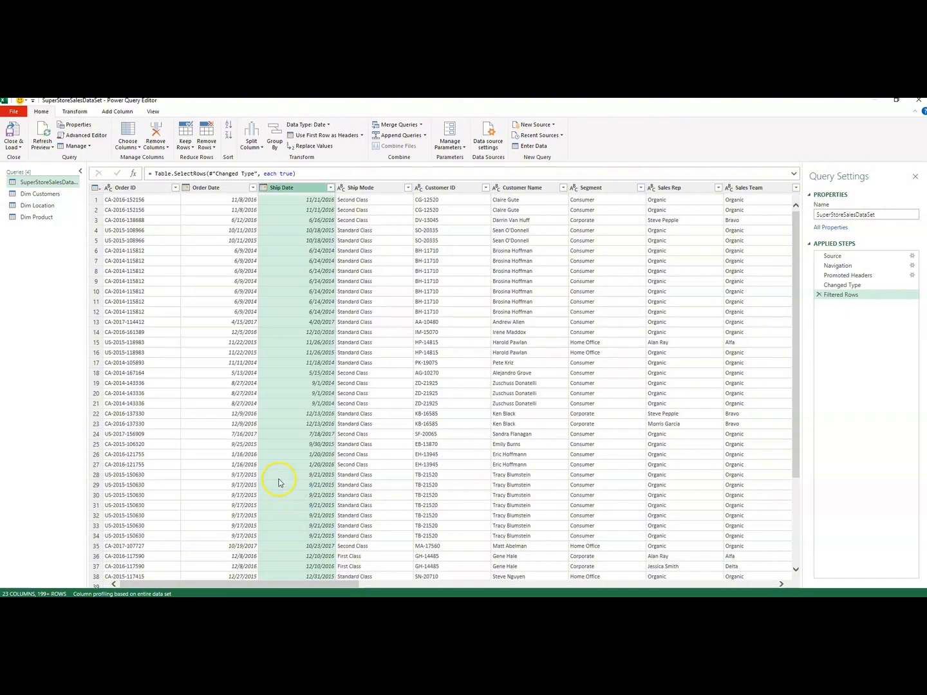
# Step: Create a new blank query alongside the sales and dimension queries
pyautogui.click(40, 185)
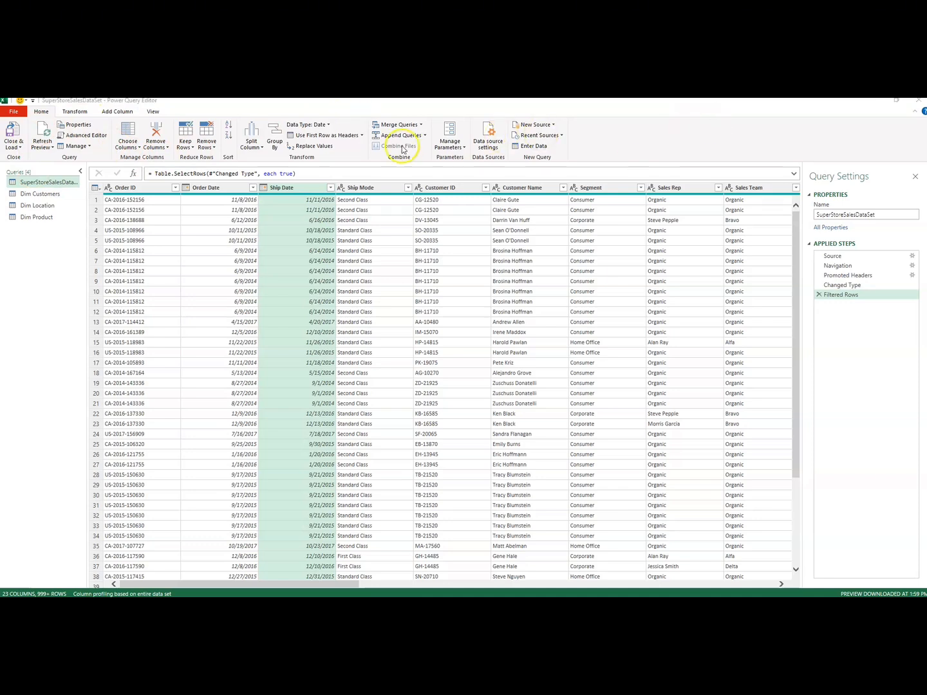
pyautogui.click(556, 127)
pyautogui.click(554, 125)
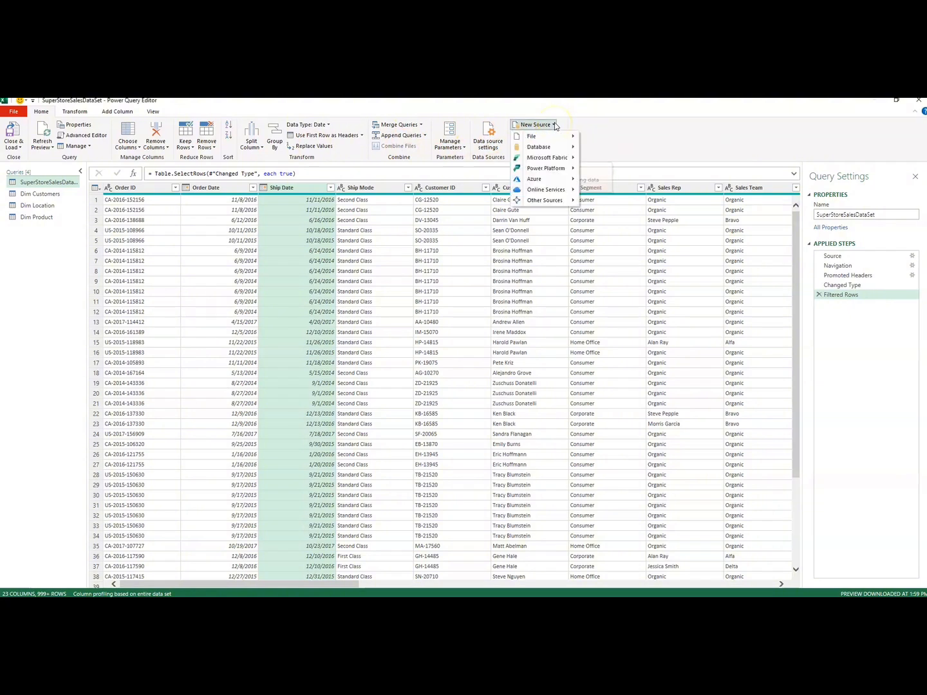
pyautogui.click(549, 201)
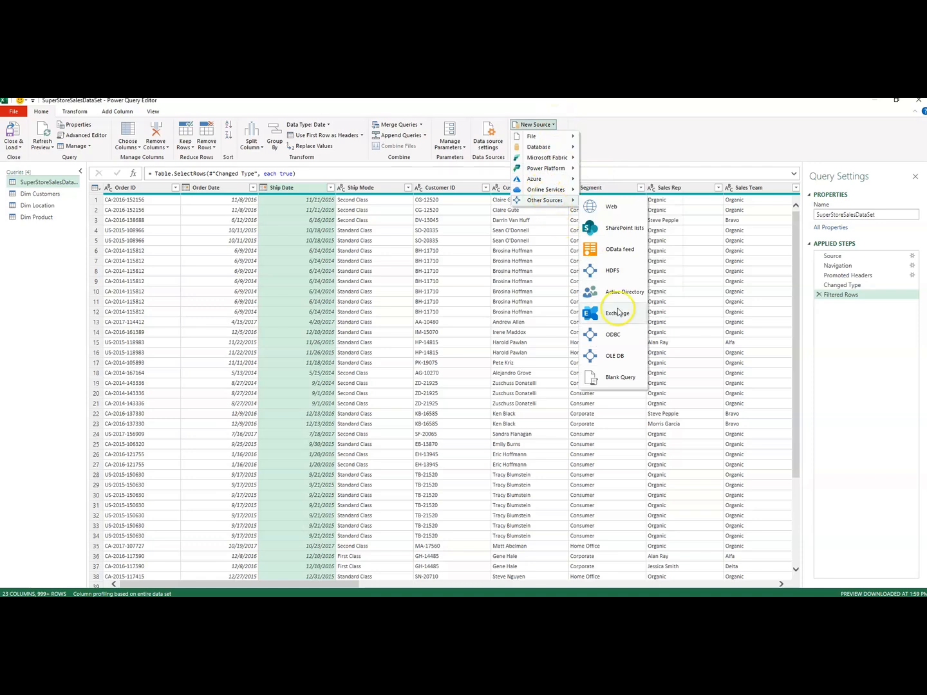
pyautogui.click(620, 376)
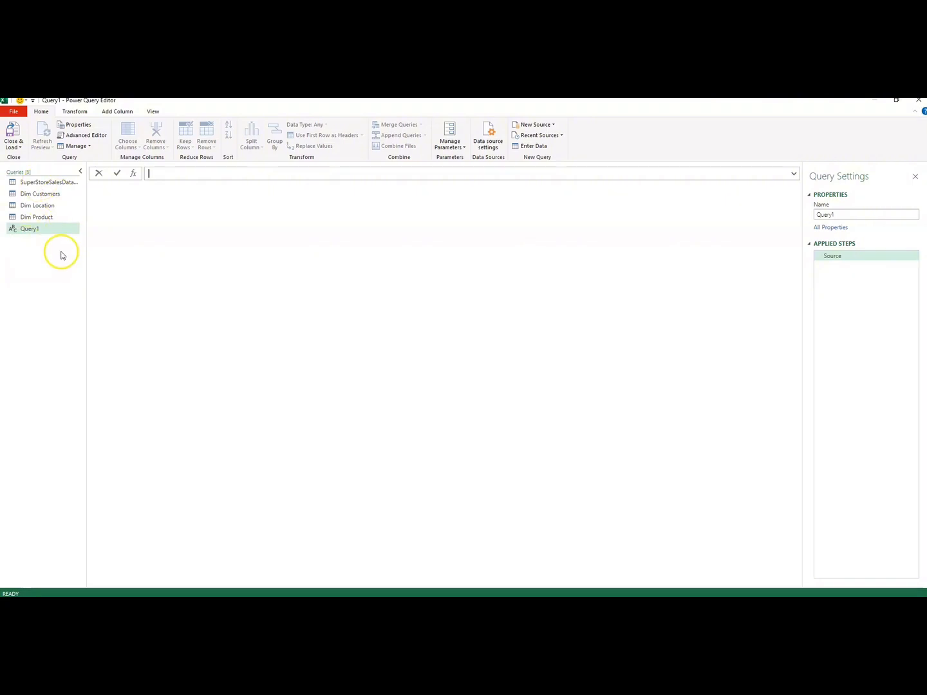
# Step: Open the blank query's code in the Advanced Editor and rename the Source variable in the let section to StartDate
pyautogui.click(82, 135)
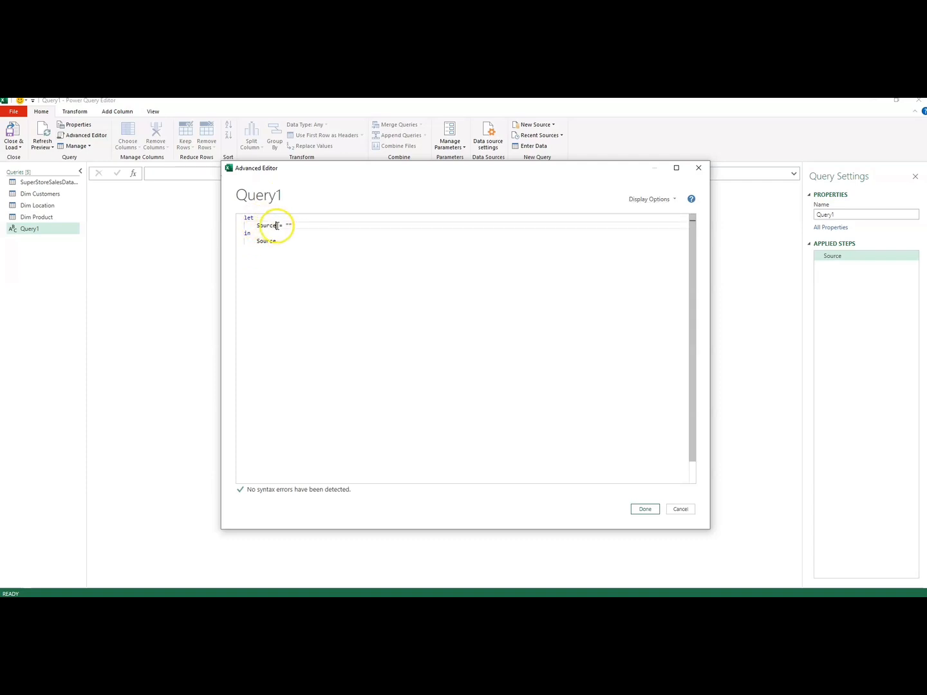
pyautogui.moveTo(277, 225); pyautogui.dragTo(261, 226)
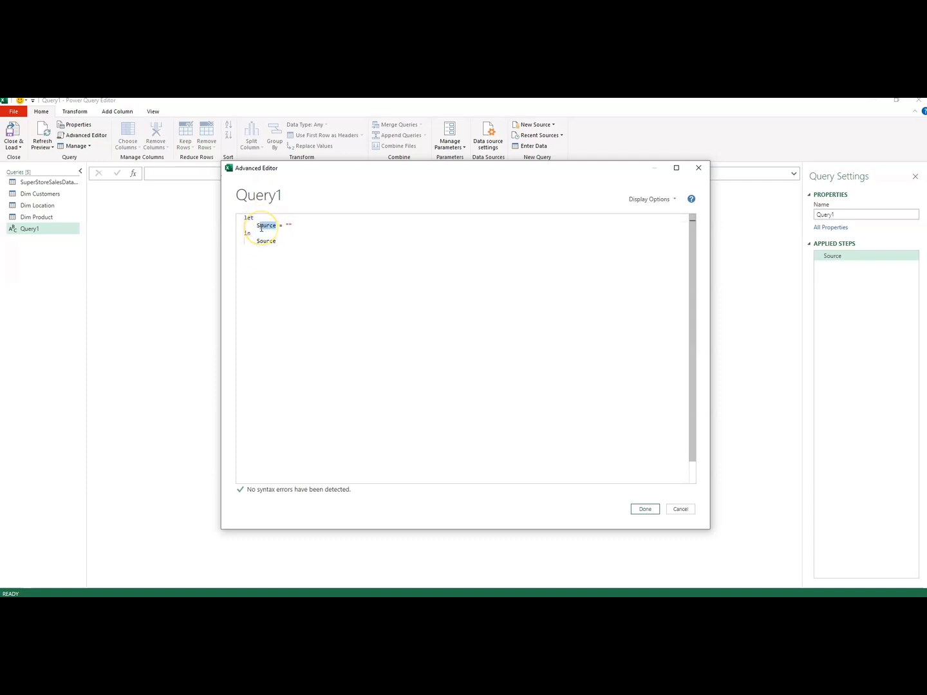
pyautogui.press('BackSpace')
pyautogui.write('tart')
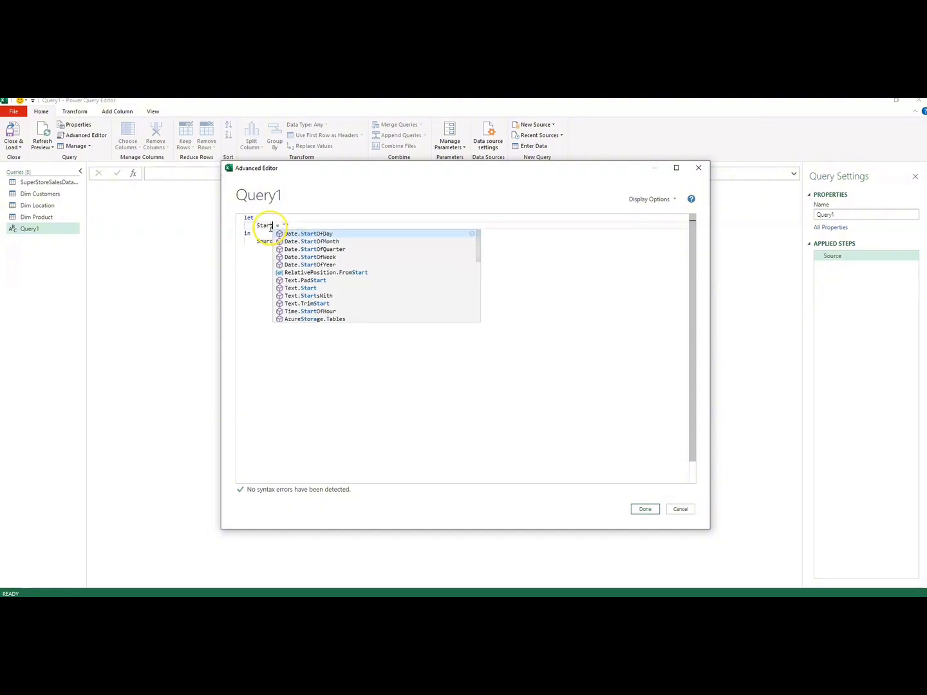
pyautogui.click(287, 228)
pyautogui.write('Date')
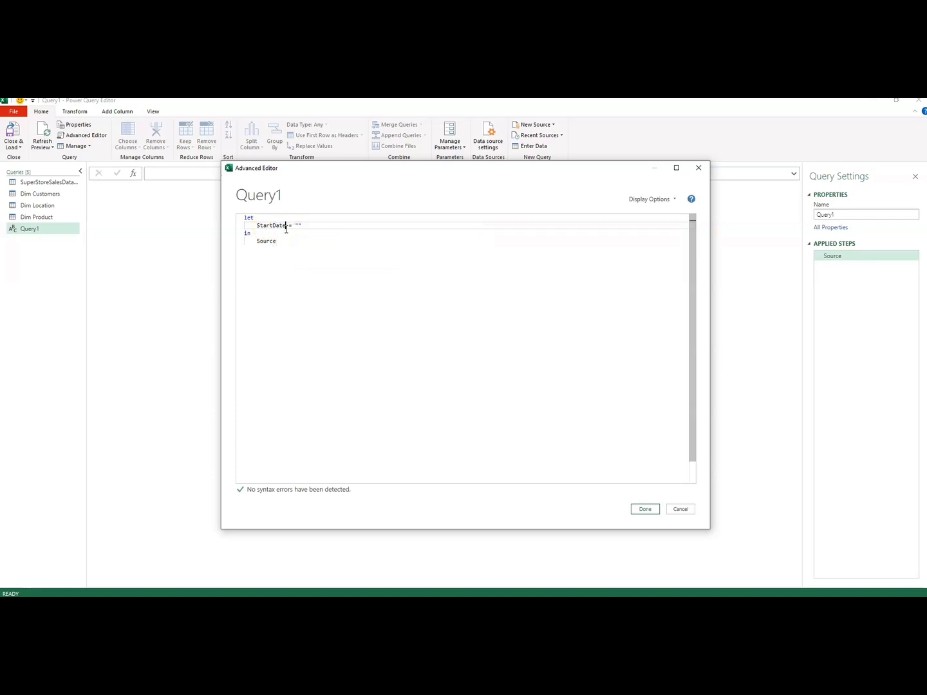
# Step: Define StartDate as Date.From("1/1/2014") and end the line with a comma
pyautogui.click(295, 228)
pyautogui.write('Date.F')
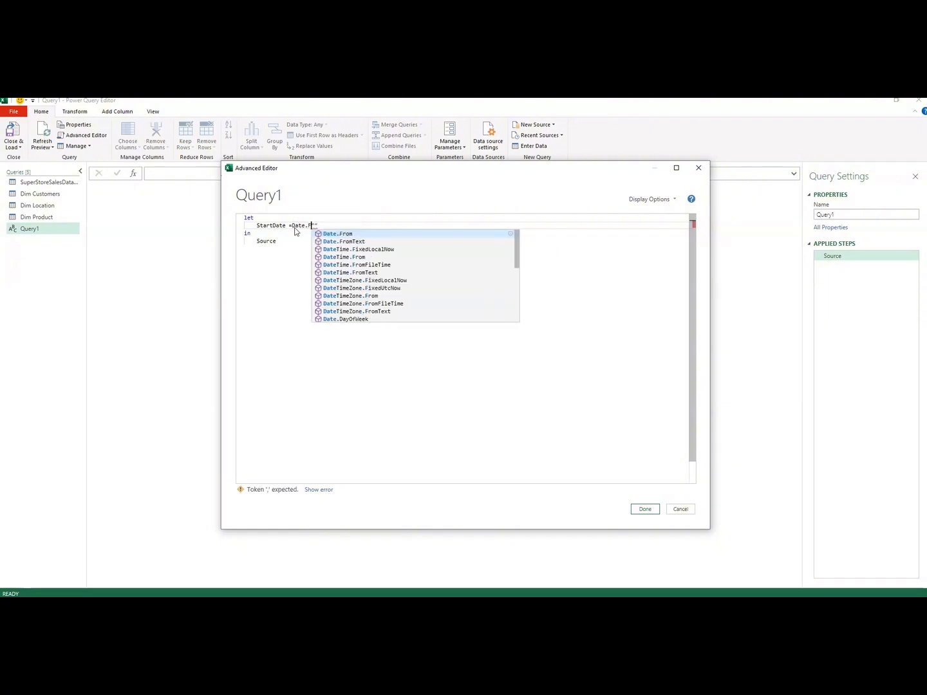
pyautogui.click(335, 235)
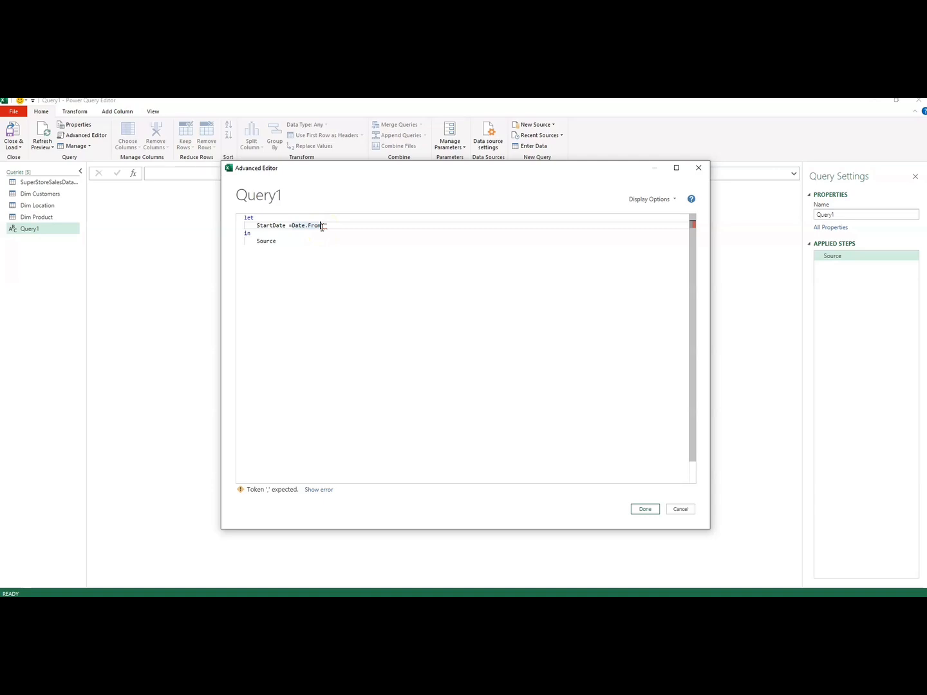
pyautogui.write('(')
pyautogui.click(348, 225)
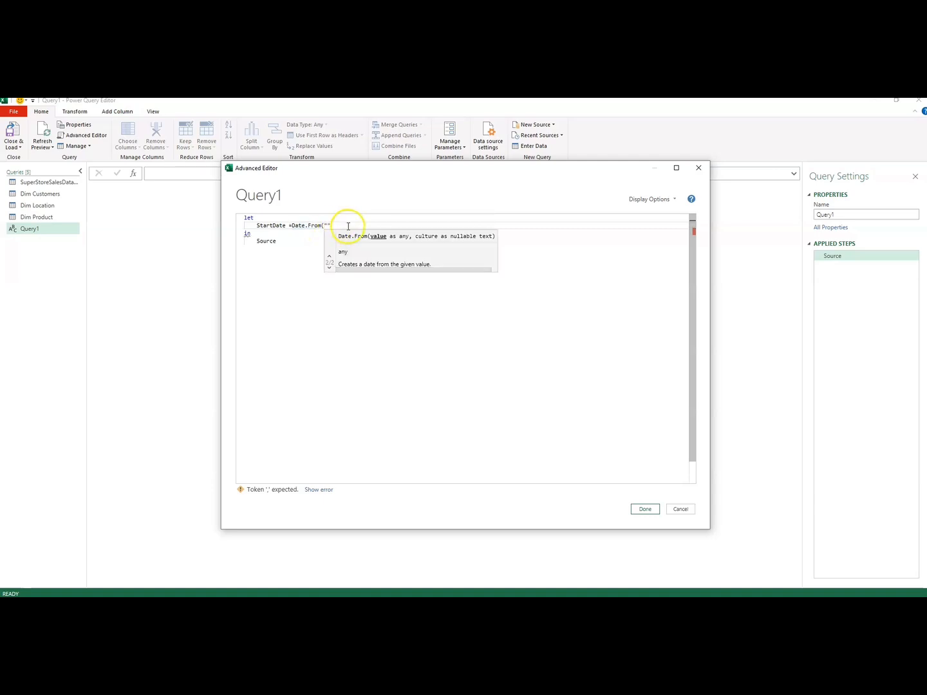
pyautogui.click(328, 226)
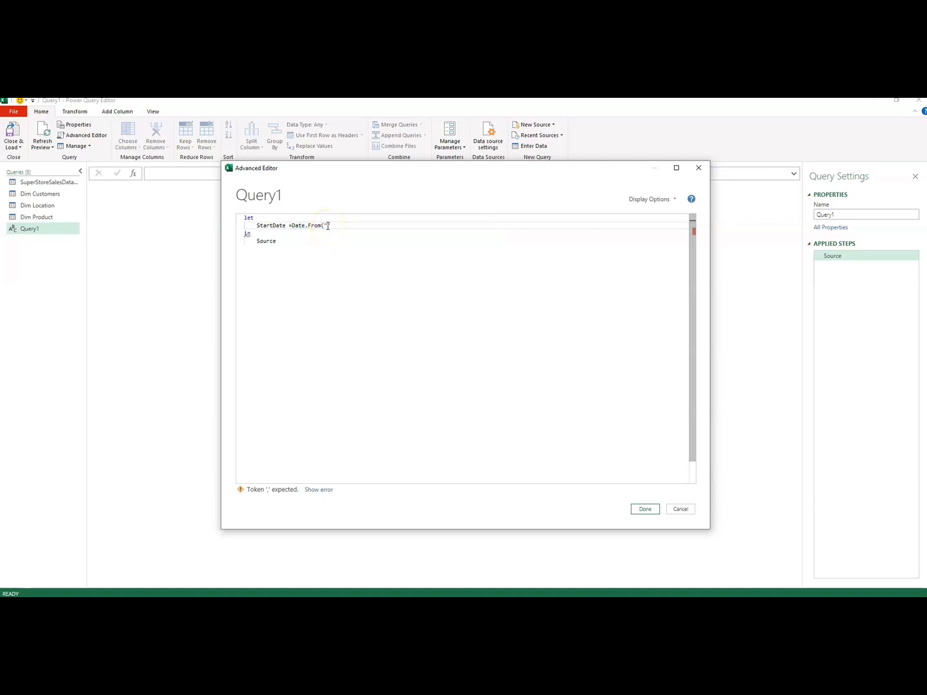
pyautogui.write('1/1/2014')
pyautogui.click(361, 227)
pyautogui.write(')')
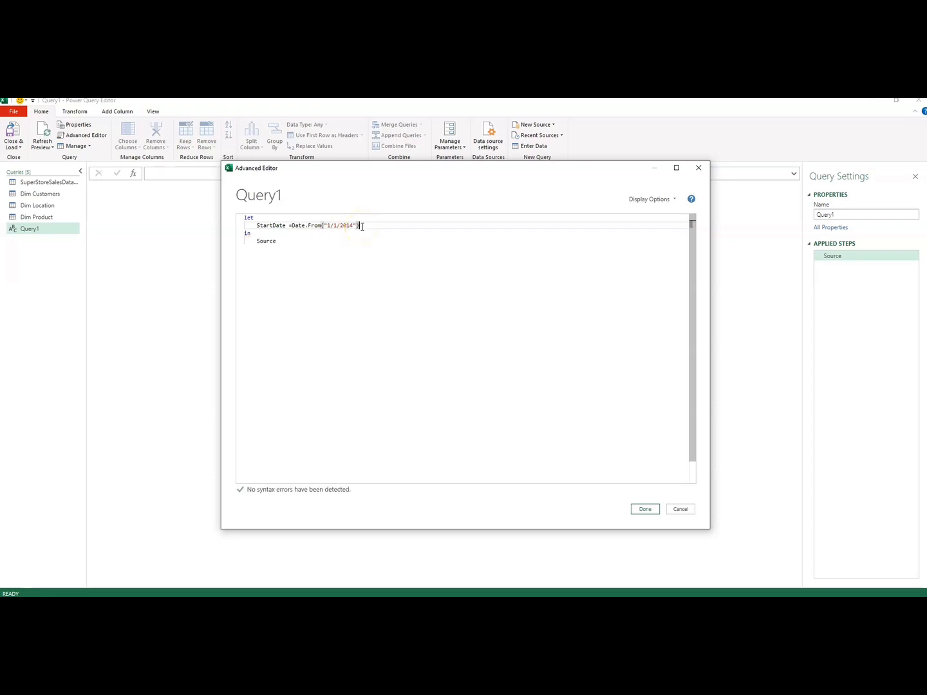
pyautogui.write(',')
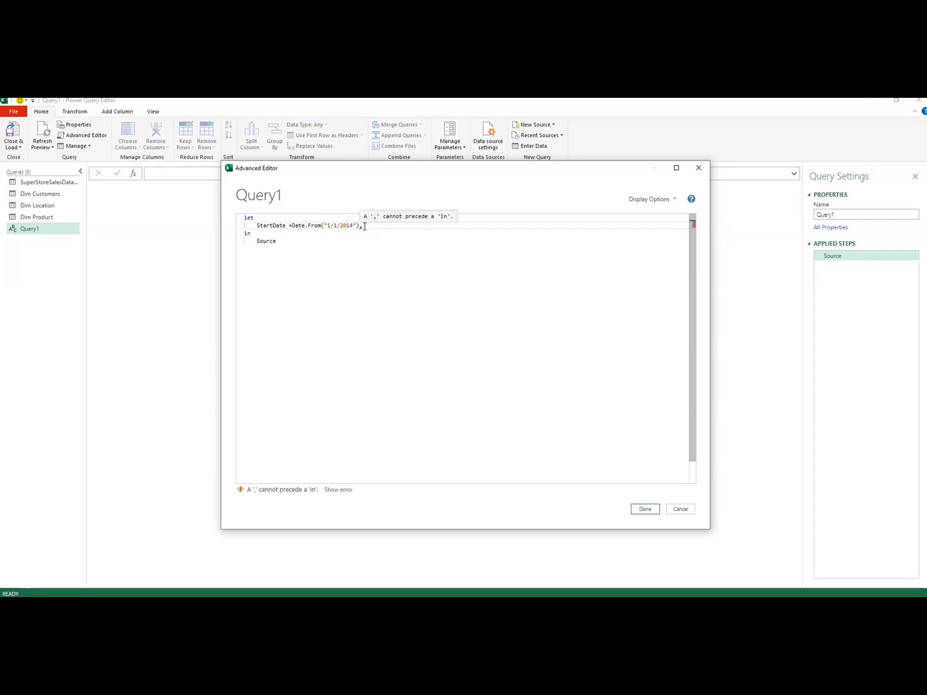
# Step: Add an EndDate variable followed by an equals sign on a new line below StartDate
pyautogui.press('Return')
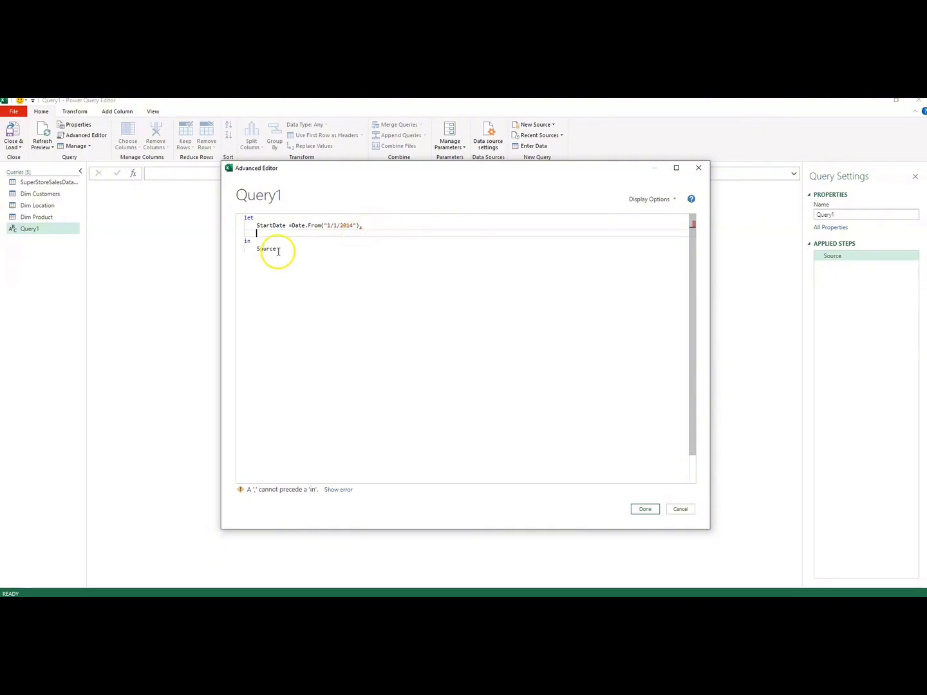
pyautogui.write('End')
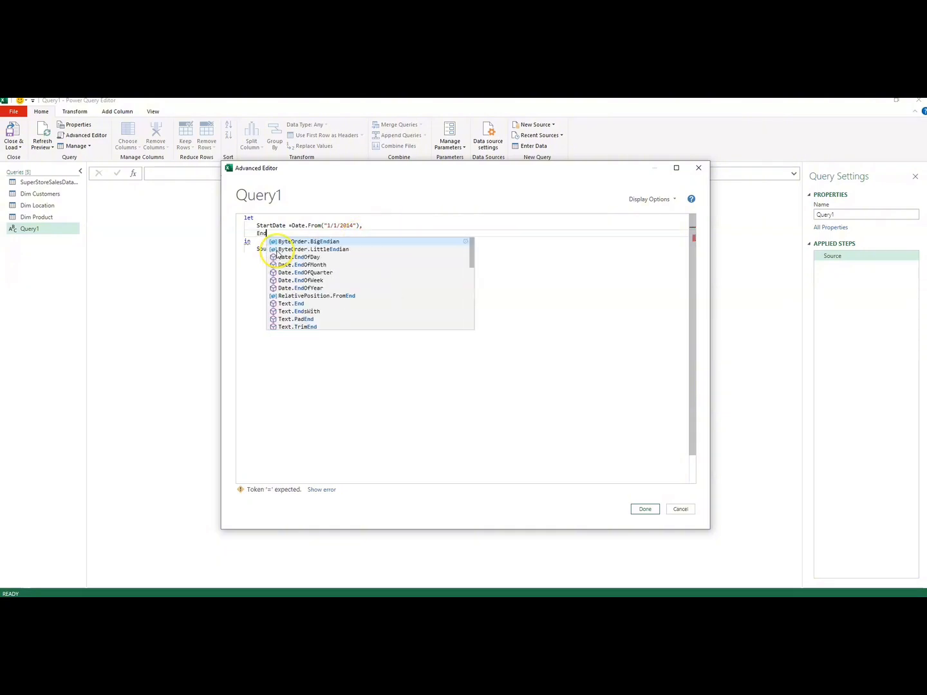
pyautogui.write('Dte')
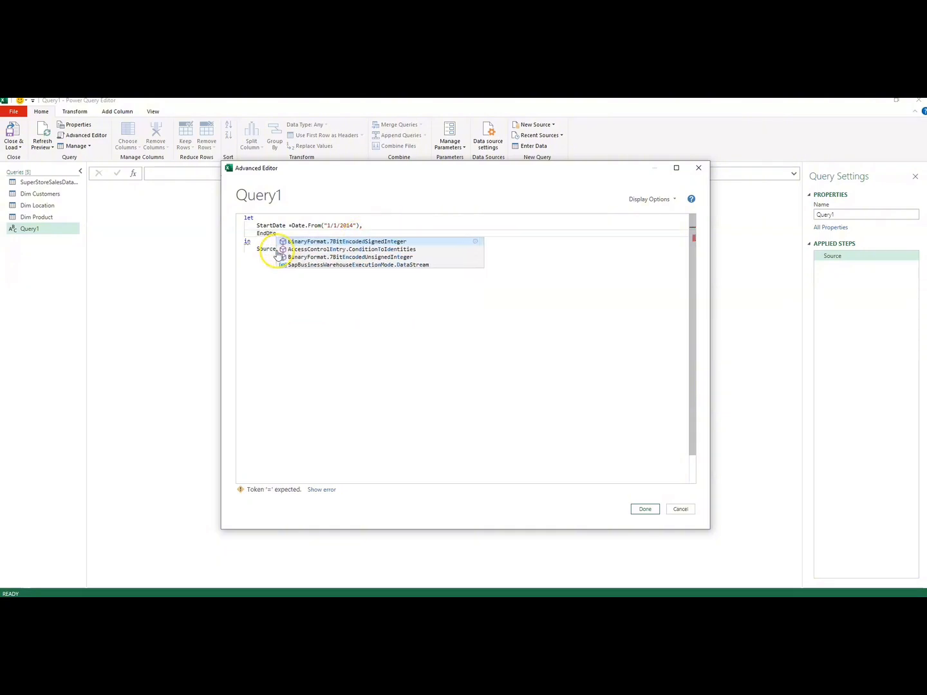
pyautogui.press('BackSpace')
pyautogui.press('BackSpace')
pyautogui.press('BackSpace')
pyautogui.write('D')
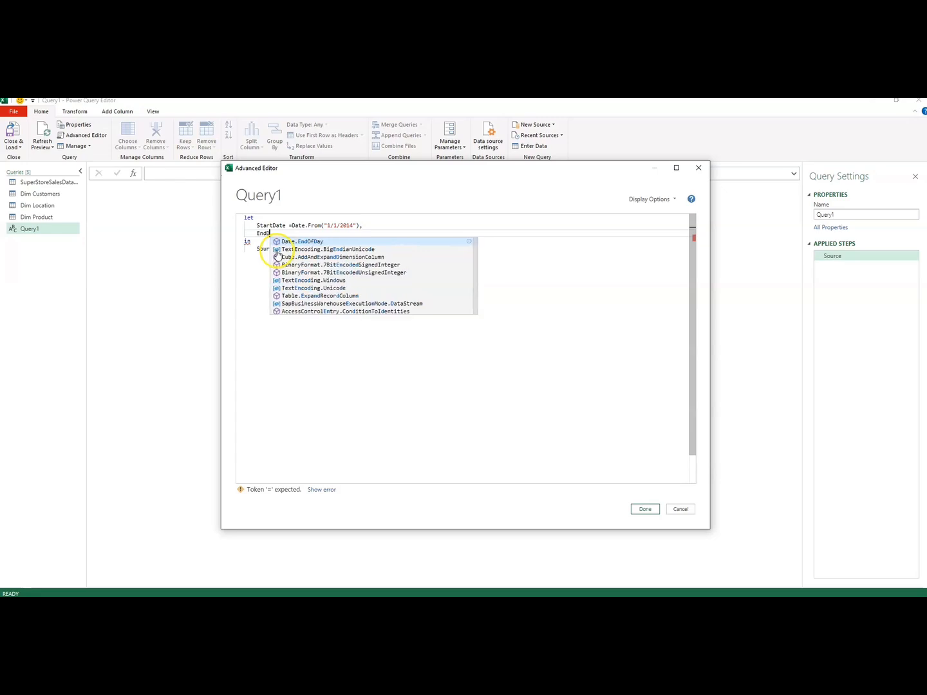
pyautogui.write('ate =')
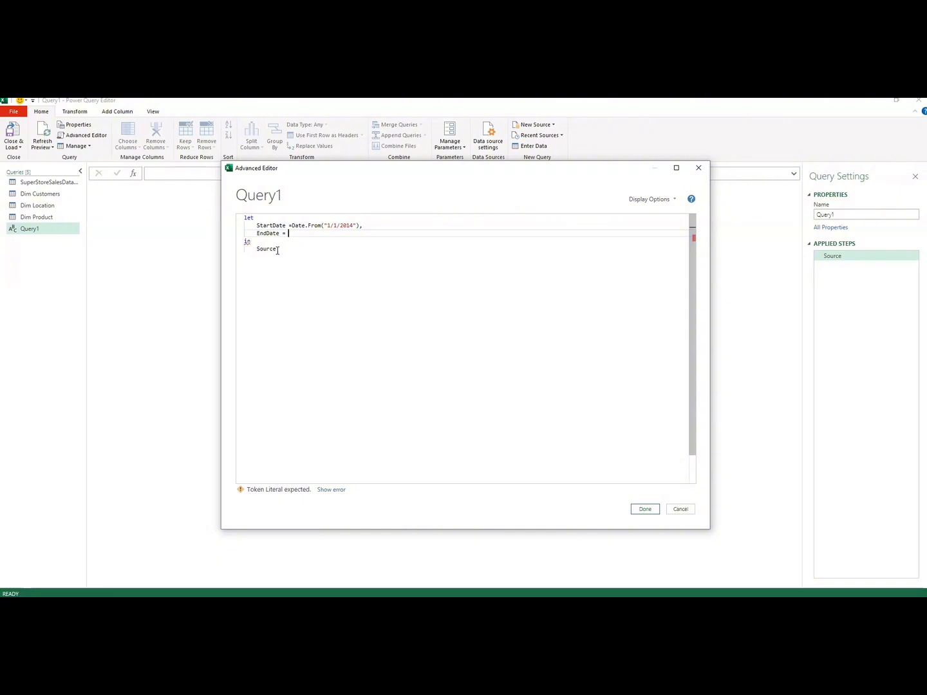
# Step: Define EndDate as Date.From("12/31/2018")
pyautogui.write(' Date')
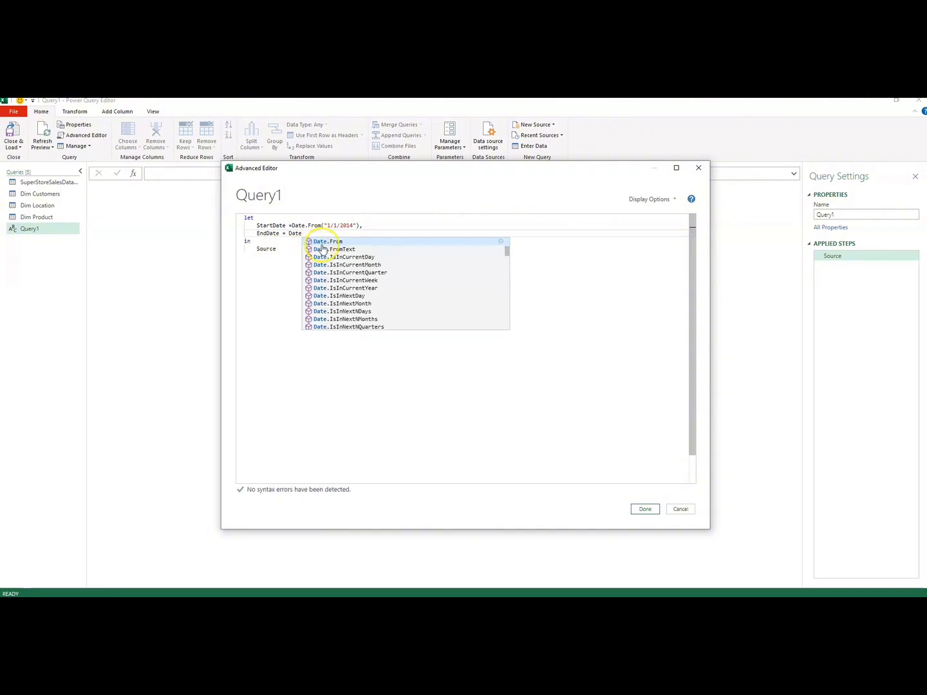
pyautogui.click(331, 242)
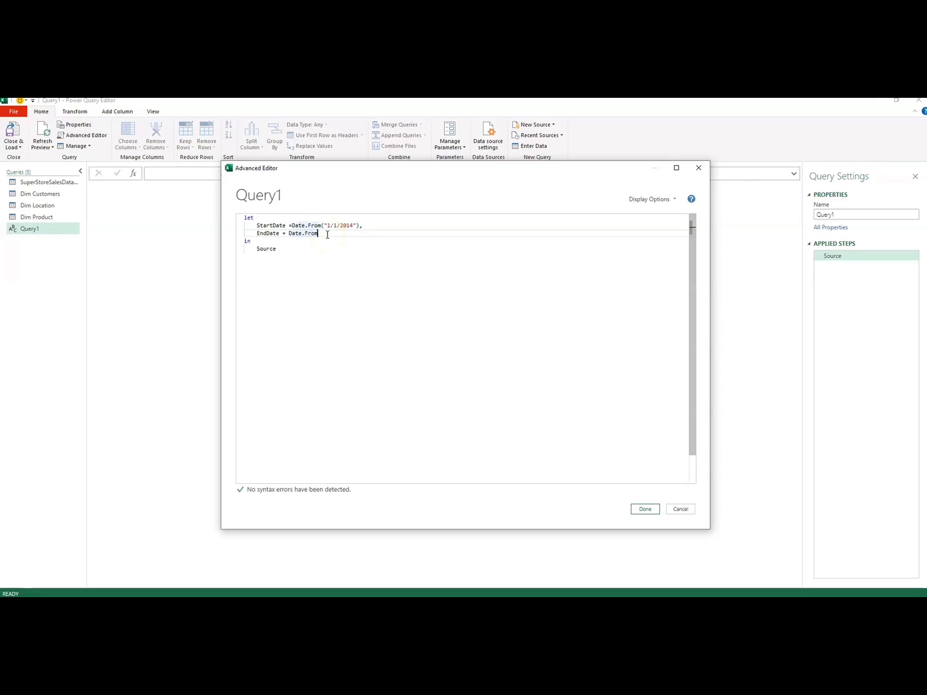
pyautogui.write('("')
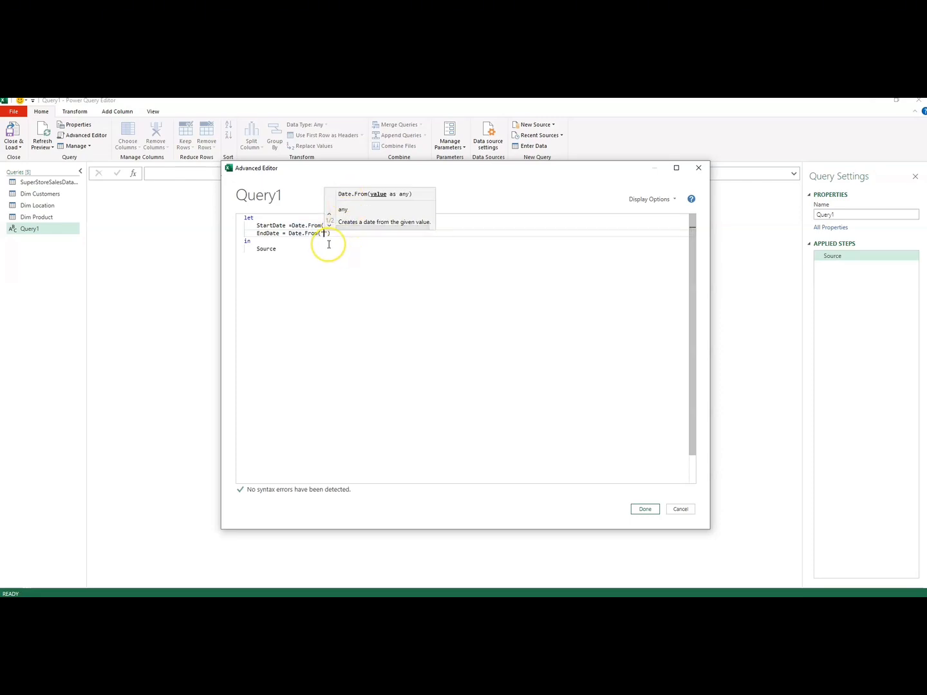
pyautogui.write('12/31')
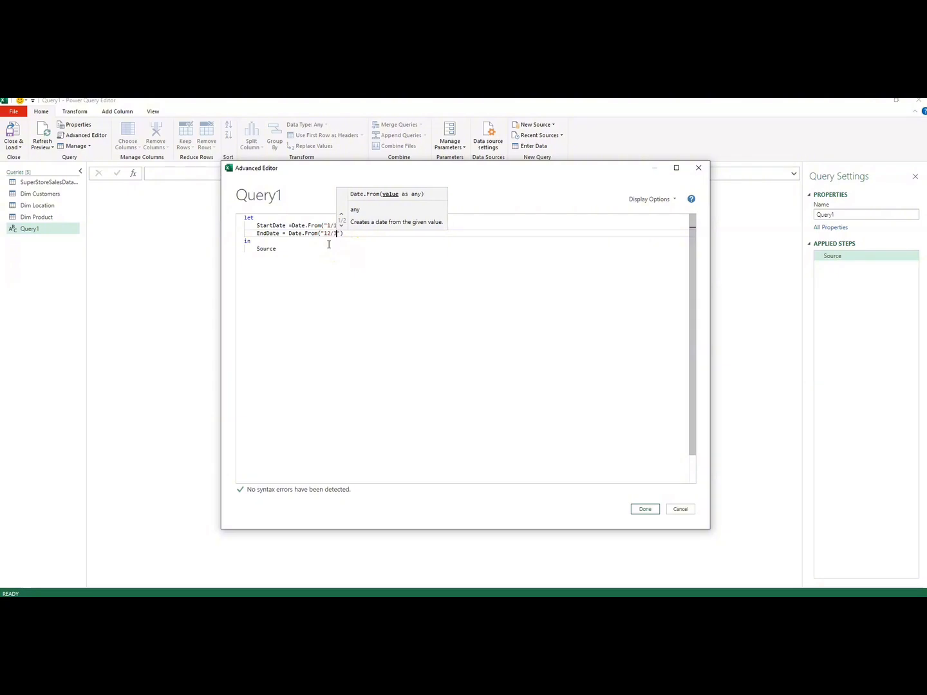
pyautogui.write('/2018')
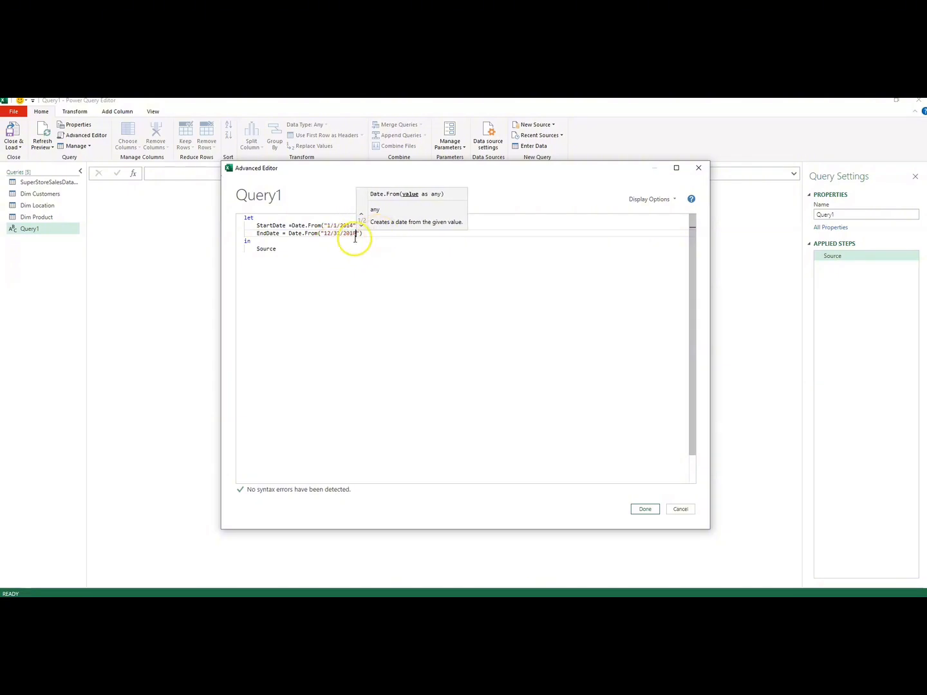
# Step: Insert a space before Date.From in the StartDate line and end the EndDate line with a comma and a line break
pyautogui.click(290, 226)
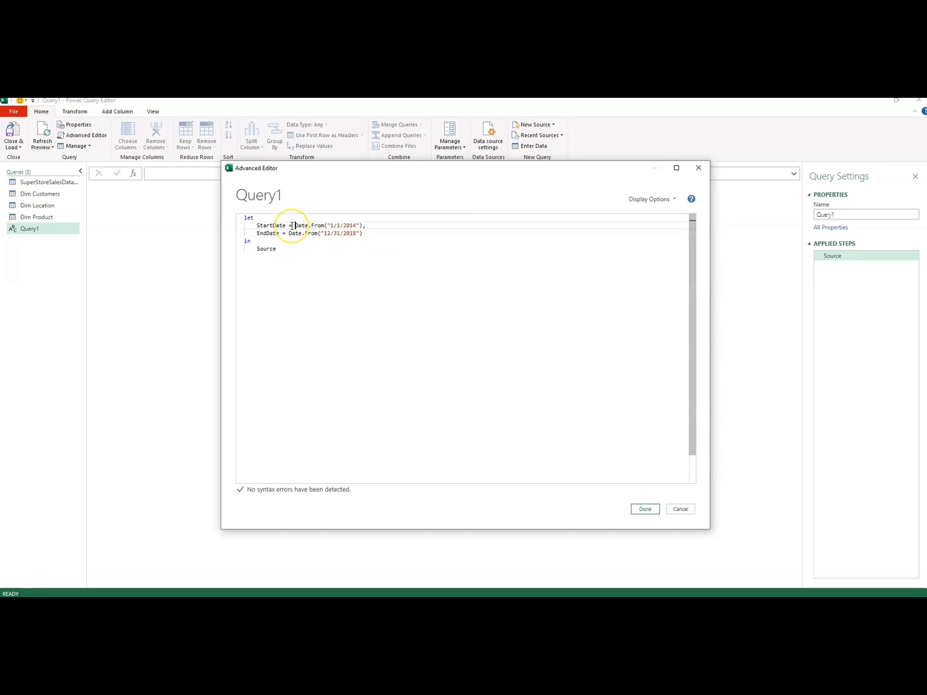
pyautogui.click(370, 234)
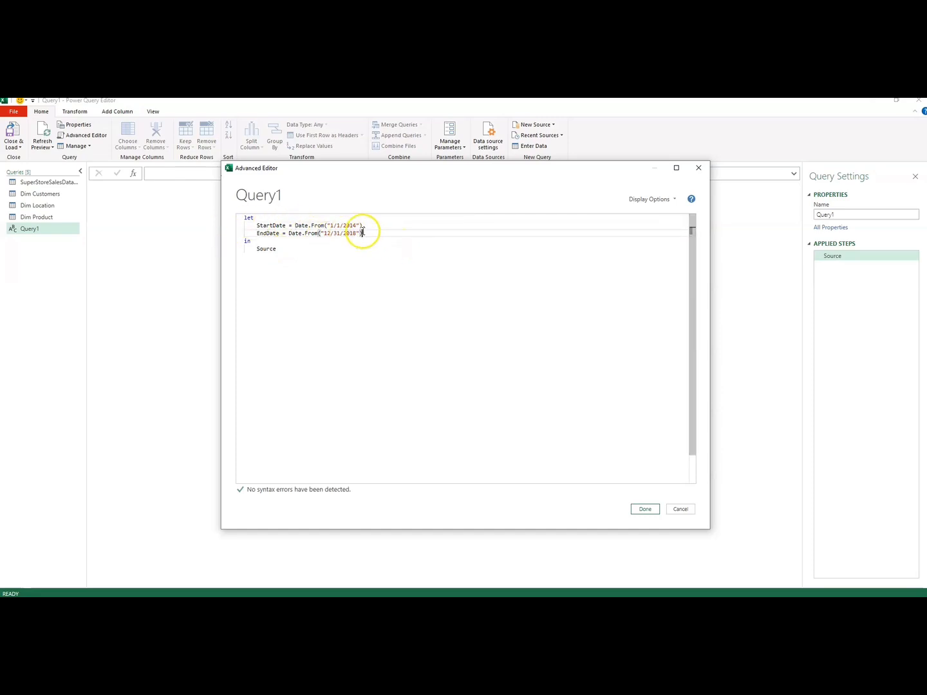
pyautogui.write(',')
pyautogui.press('Return')
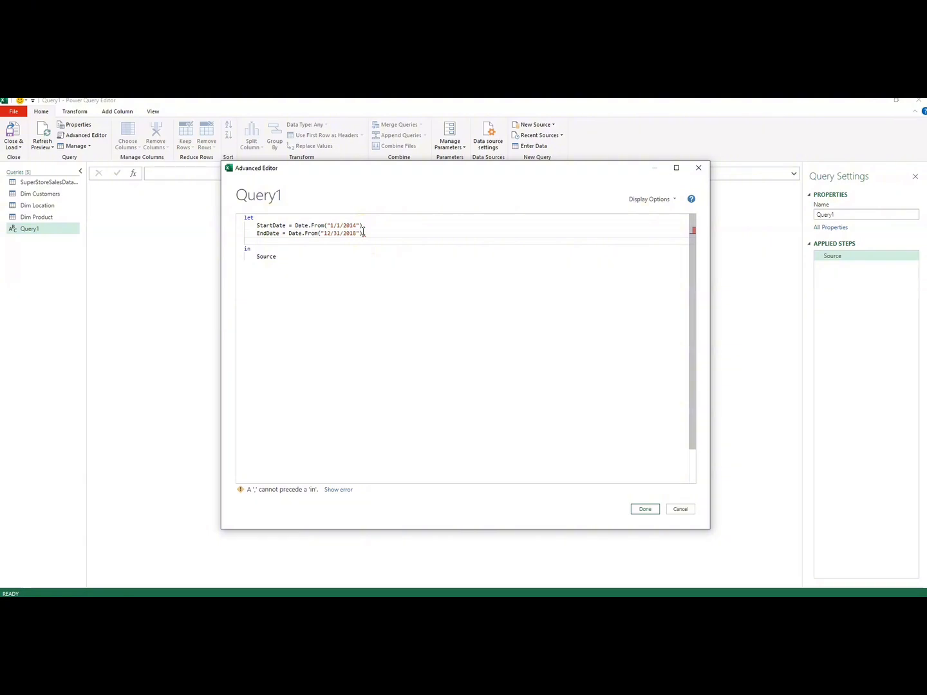
pyautogui.write('List')
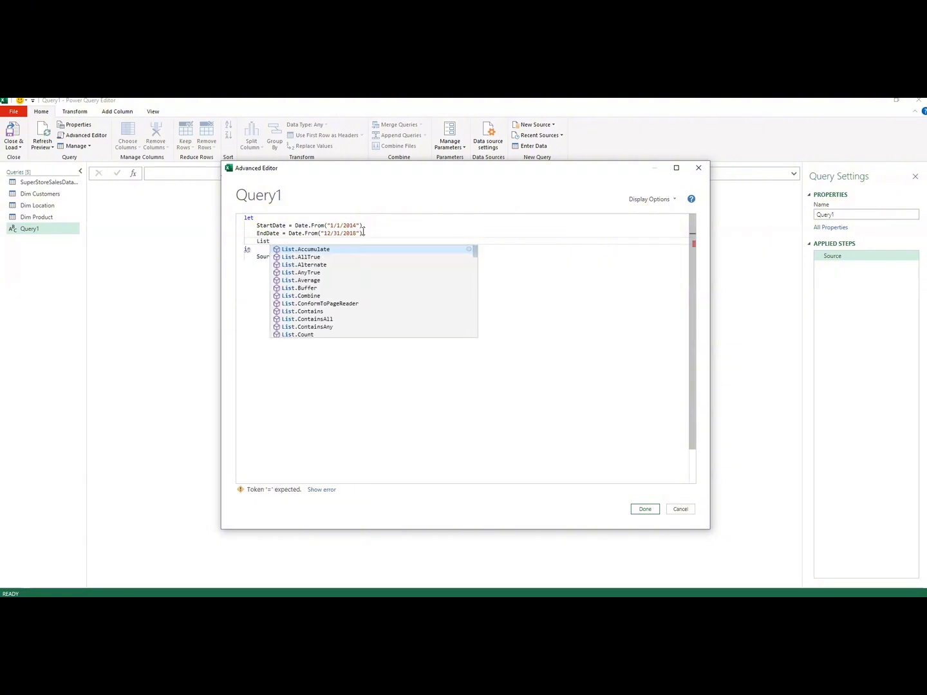
pyautogui.press('BackSpace')
pyautogui.press('BackSpace')
pyautogui.press('BackSpace')
pyautogui.press('BackSpace')
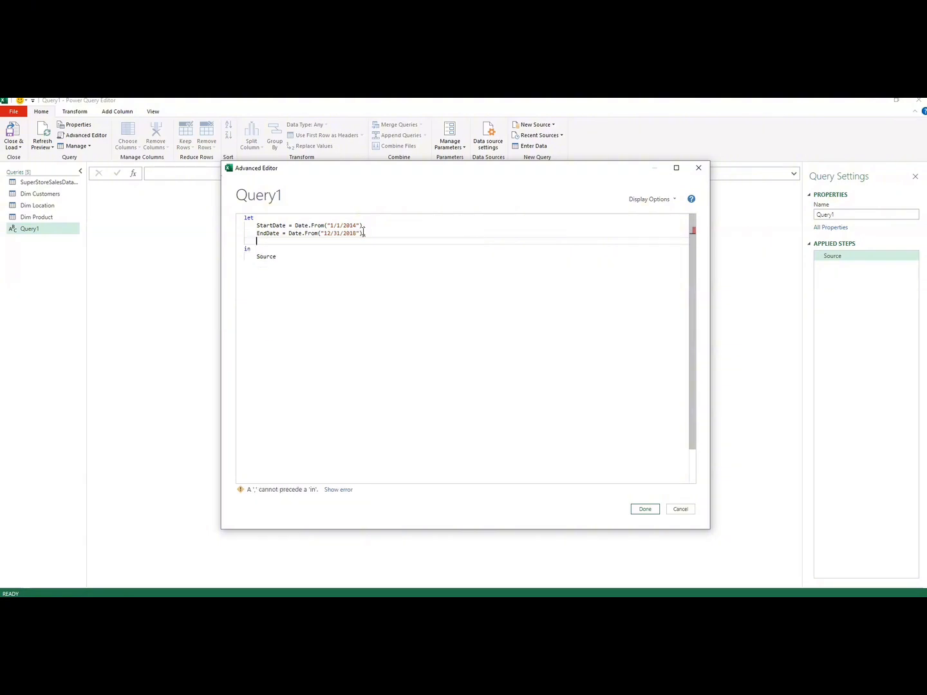
# Step: Add a FullDates variable on the line below EndDate and assign it the List.Dates function
pyautogui.write('Full')
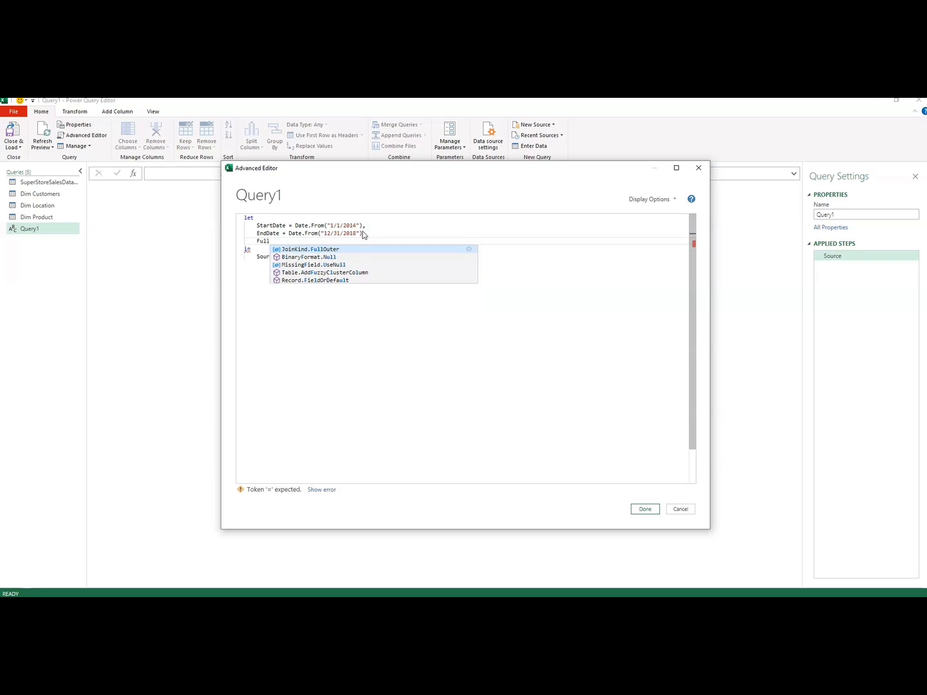
pyautogui.write('Dates')
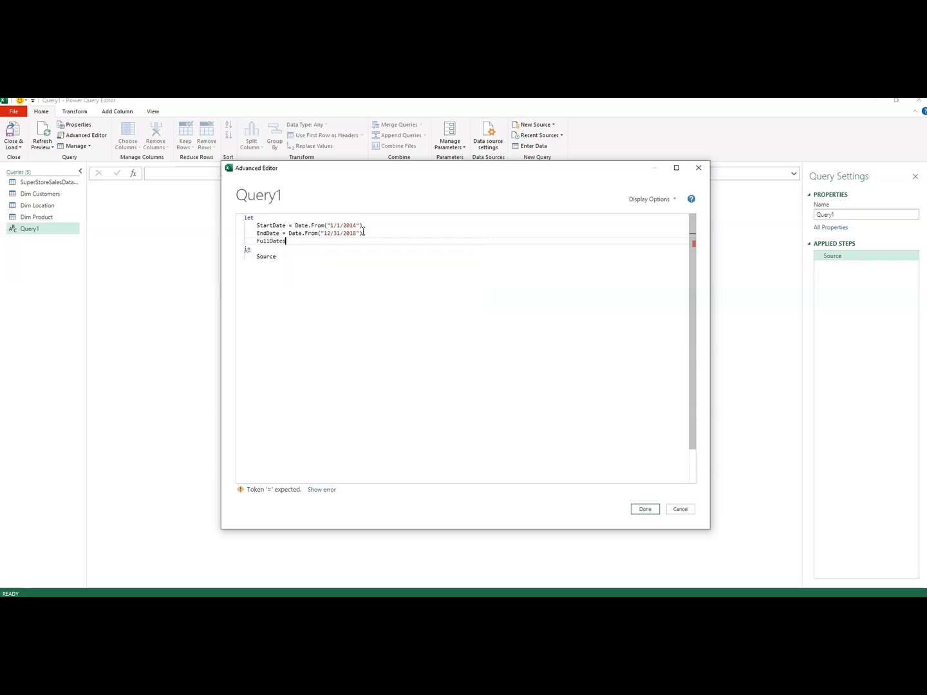
pyautogui.write(' = List')
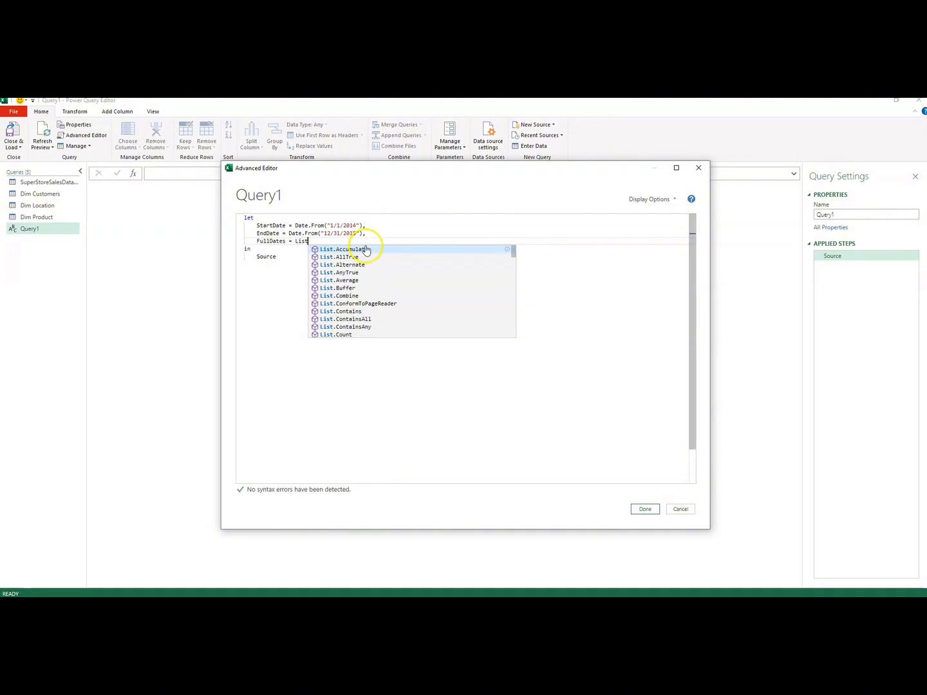
pyautogui.write('.D')
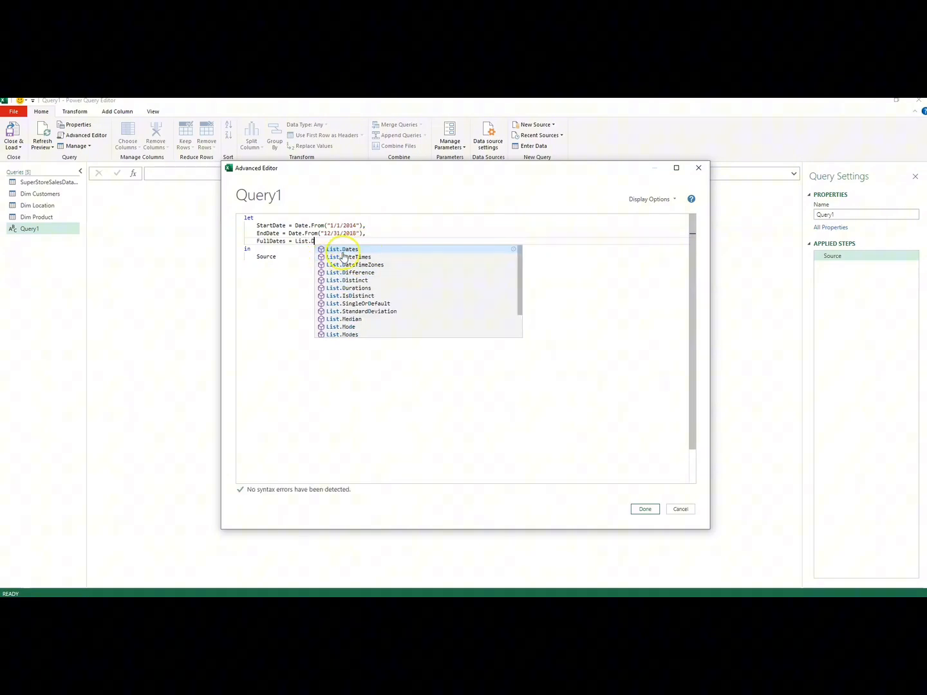
pyautogui.click(340, 251)
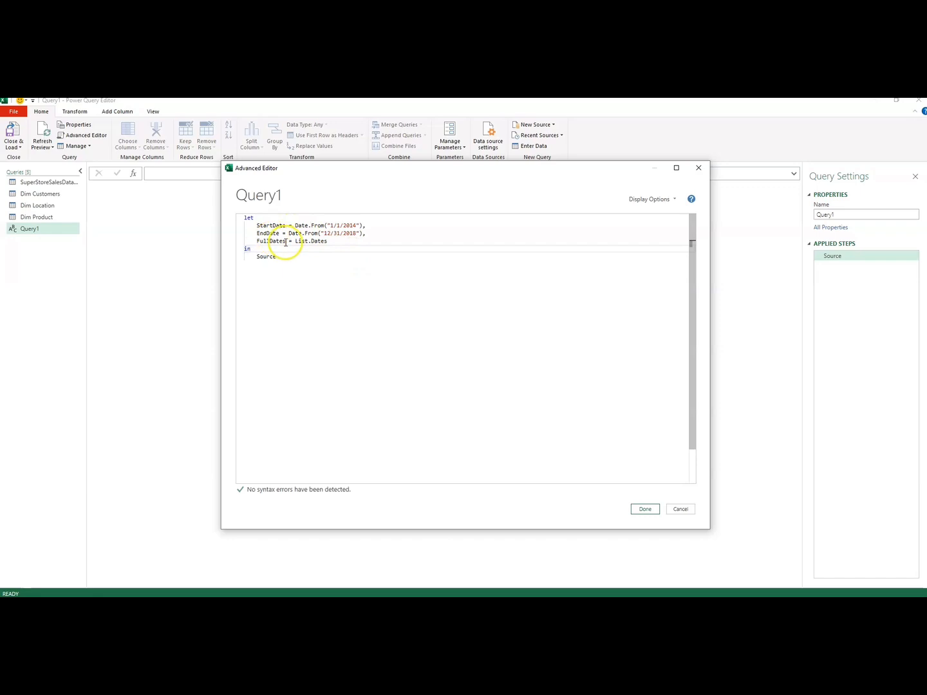
# Step: Add parentheses to List.Dates and enter StartDate as its start argument, followed by a comma
pyautogui.click(331, 243)
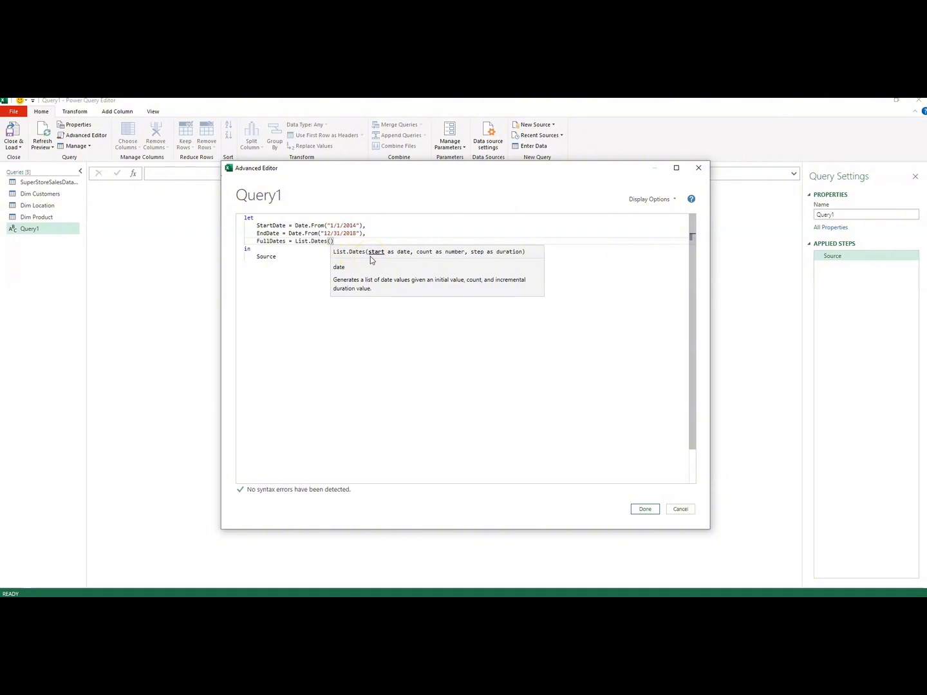
pyautogui.click(379, 258)
pyautogui.click(330, 242)
pyautogui.write('Start')
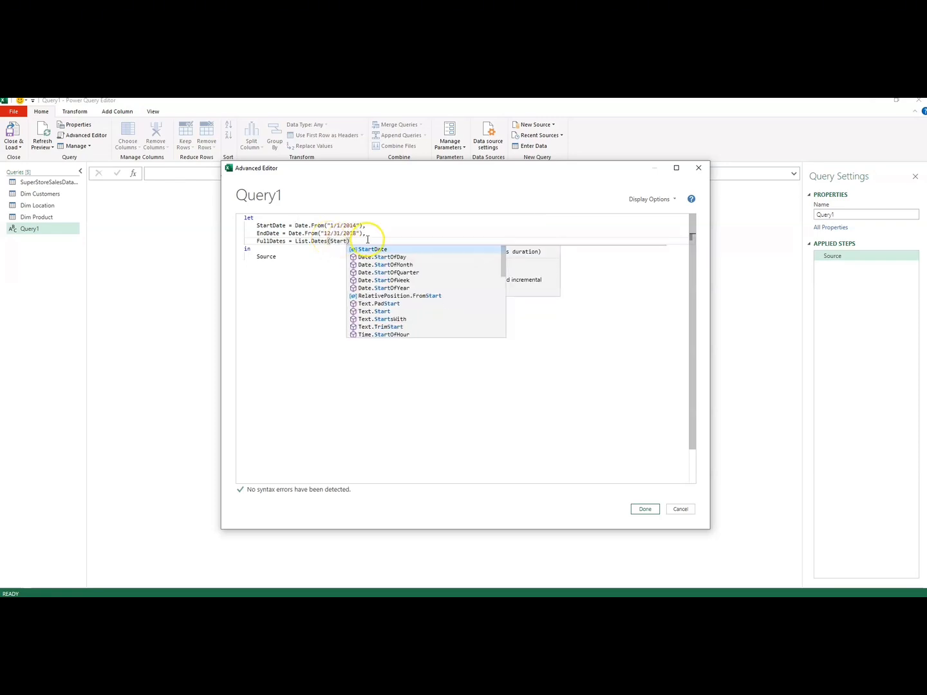
pyautogui.click(366, 250)
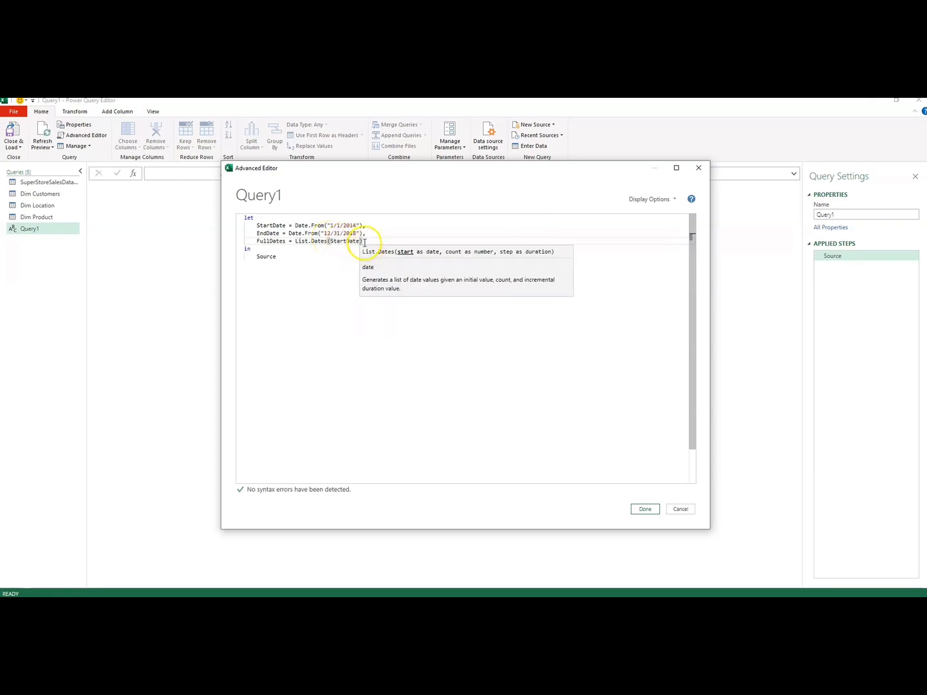
pyautogui.write(',')
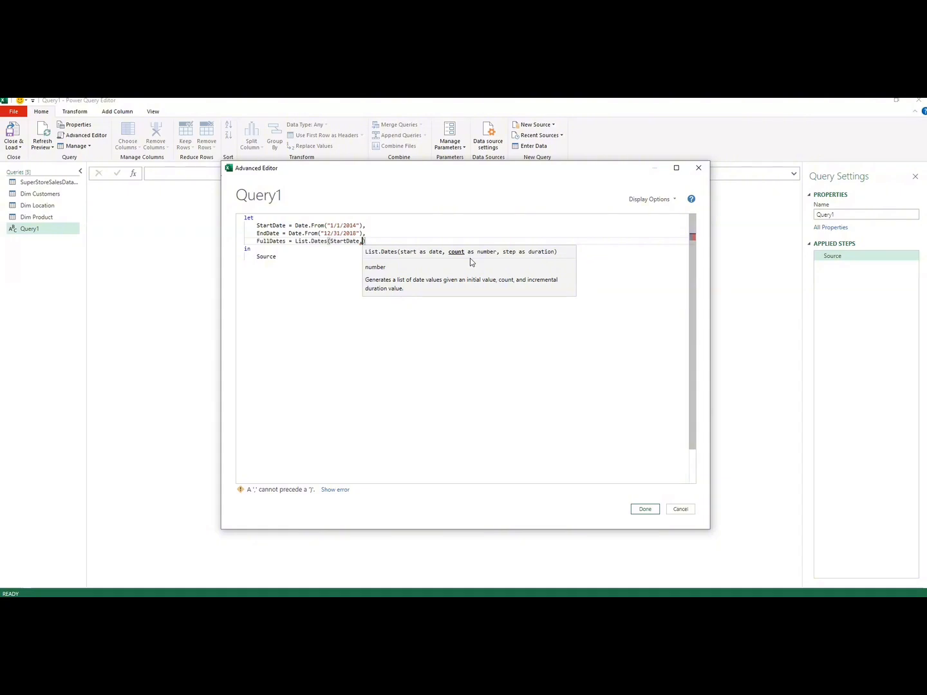
pyautogui.press('BackSpace')
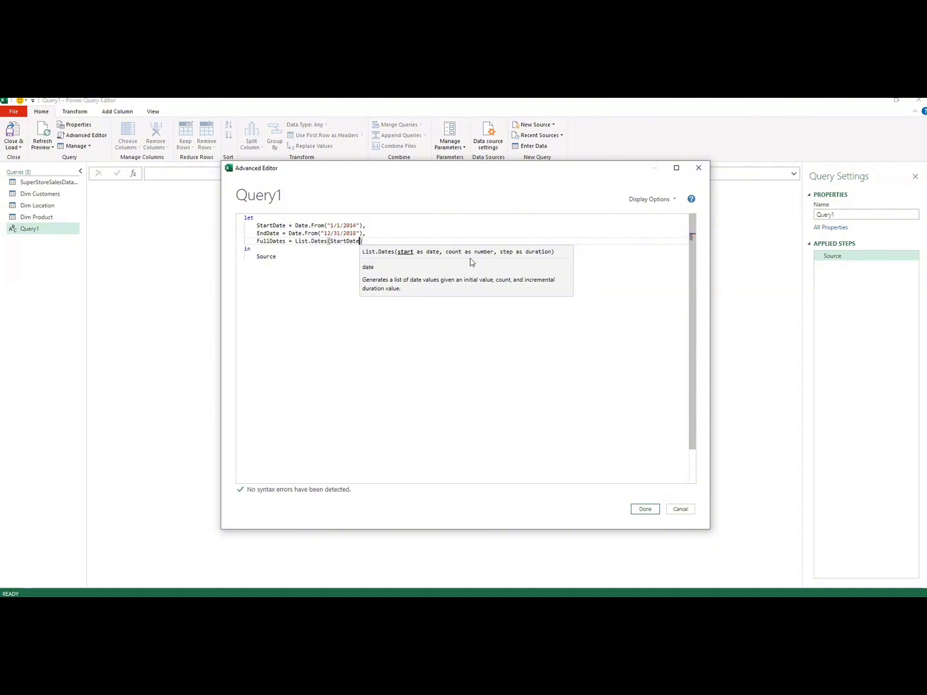
pyautogui.write(',')
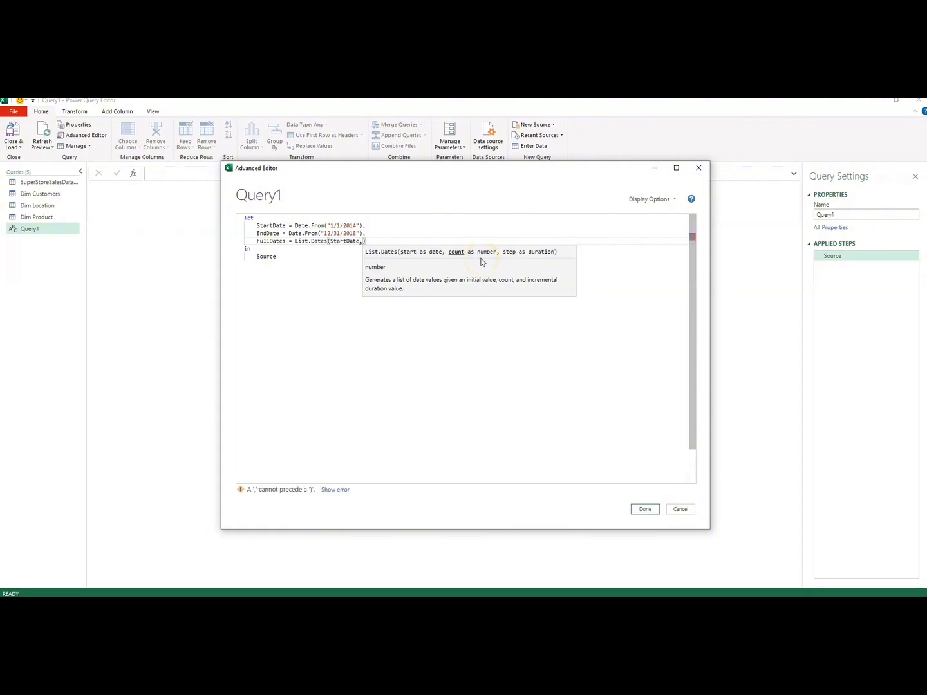
# Step: Enter EndDate-StartDate as the count argument of List.Dates
pyautogui.write(' R')
pyautogui.press('BackSpace')
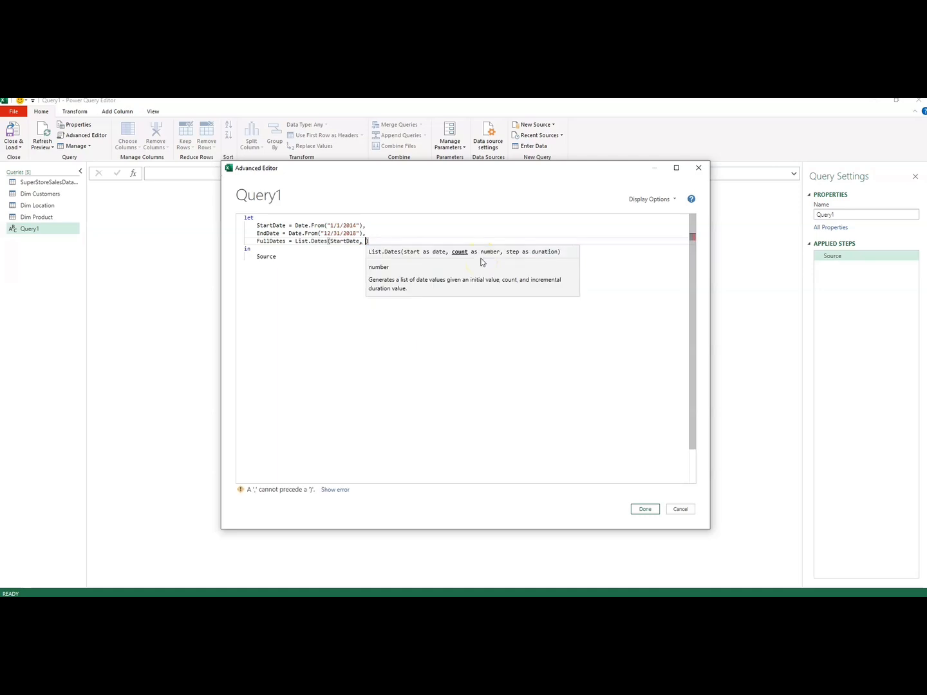
pyautogui.write('End')
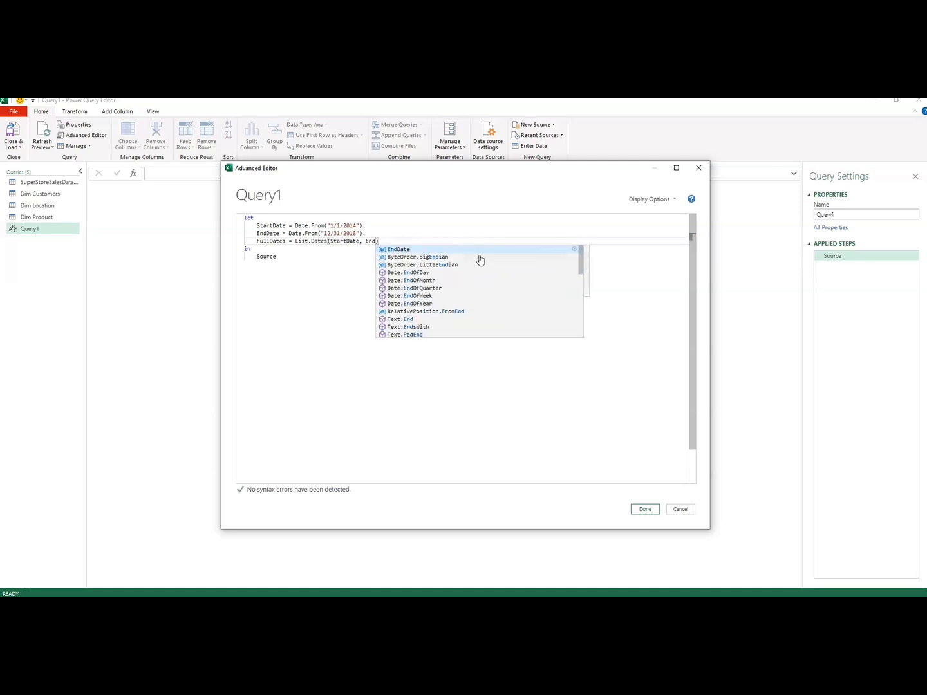
pyautogui.click(471, 249)
pyautogui.write('-')
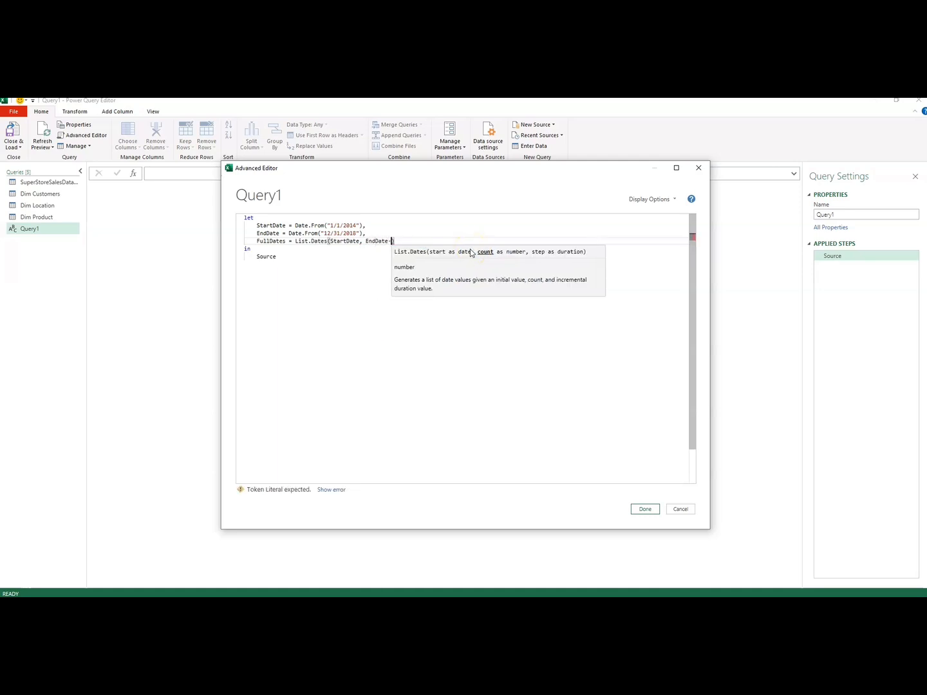
pyautogui.write('St')
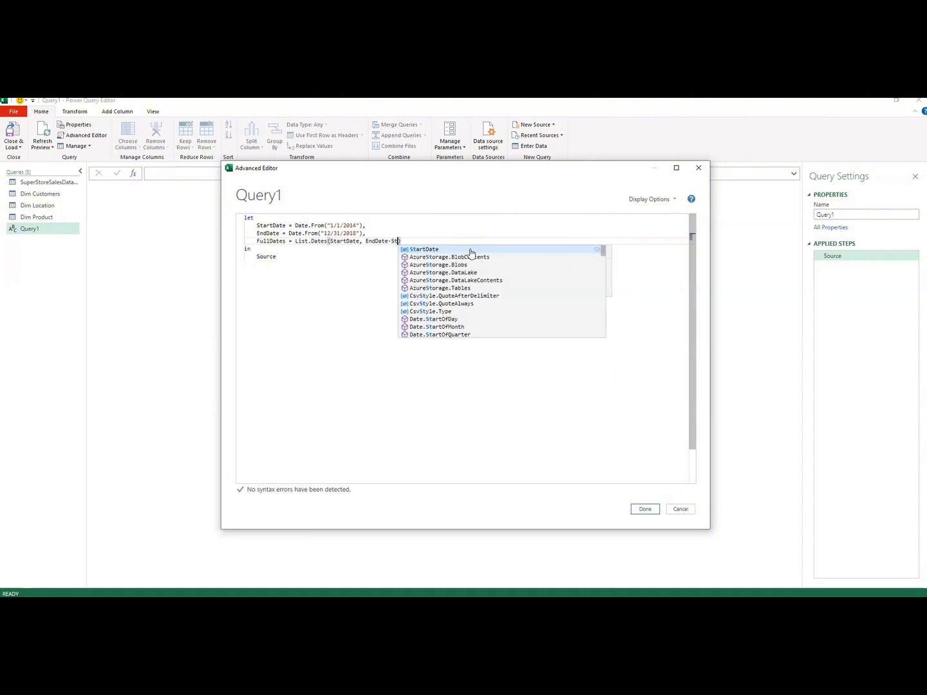
pyautogui.click(464, 250)
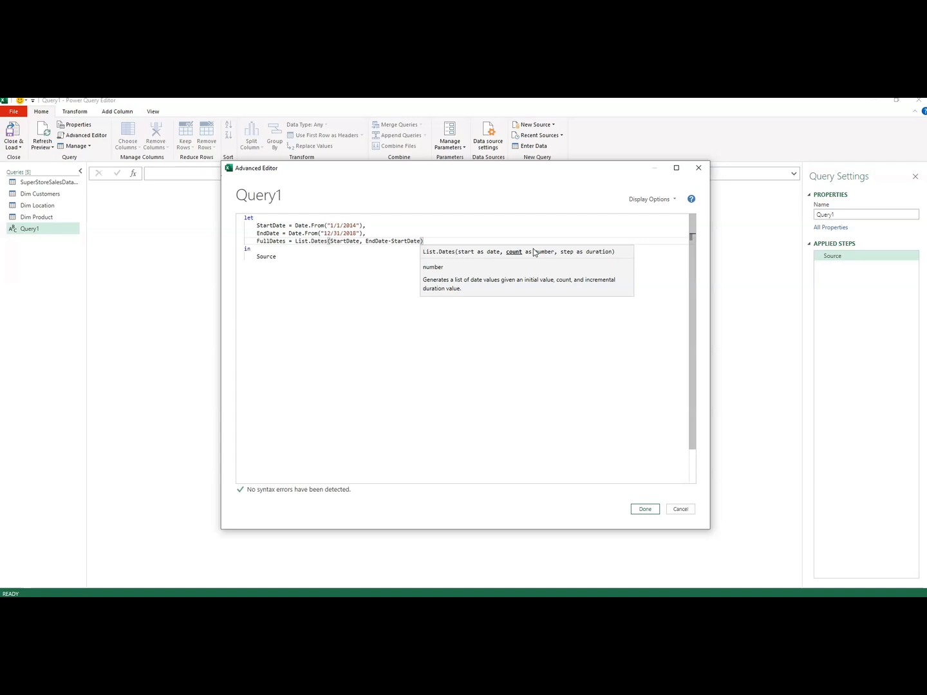
# Step: Wrap EndDate in a Number.From function in the count argument of List.Dates
pyautogui.click(365, 242)
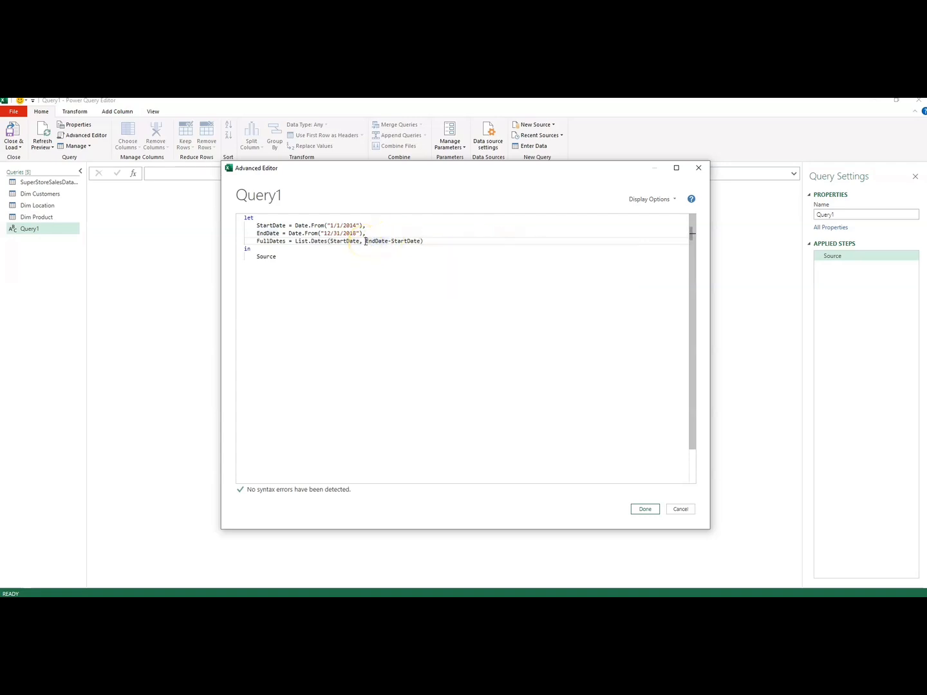
pyautogui.write('Number.fr')
pyautogui.click(434, 251)
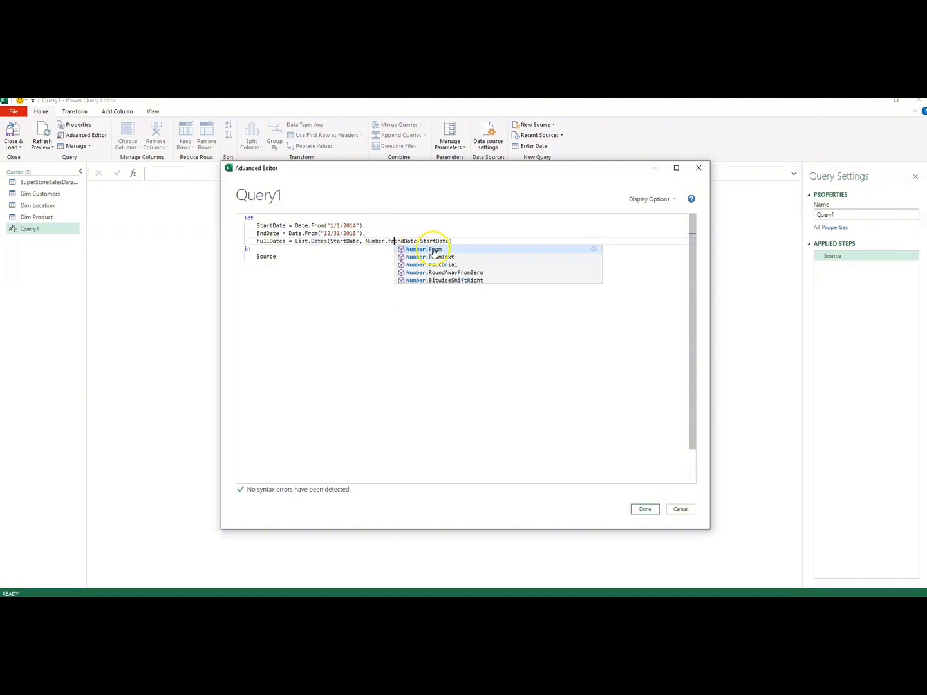
pyautogui.doubleClick(434, 250)
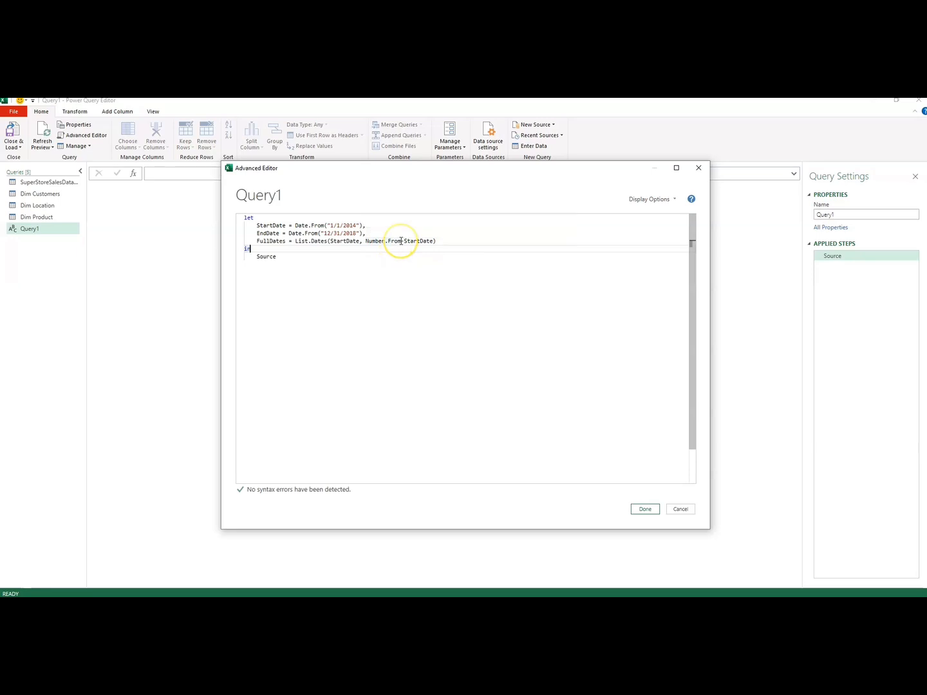
pyautogui.click(400, 241)
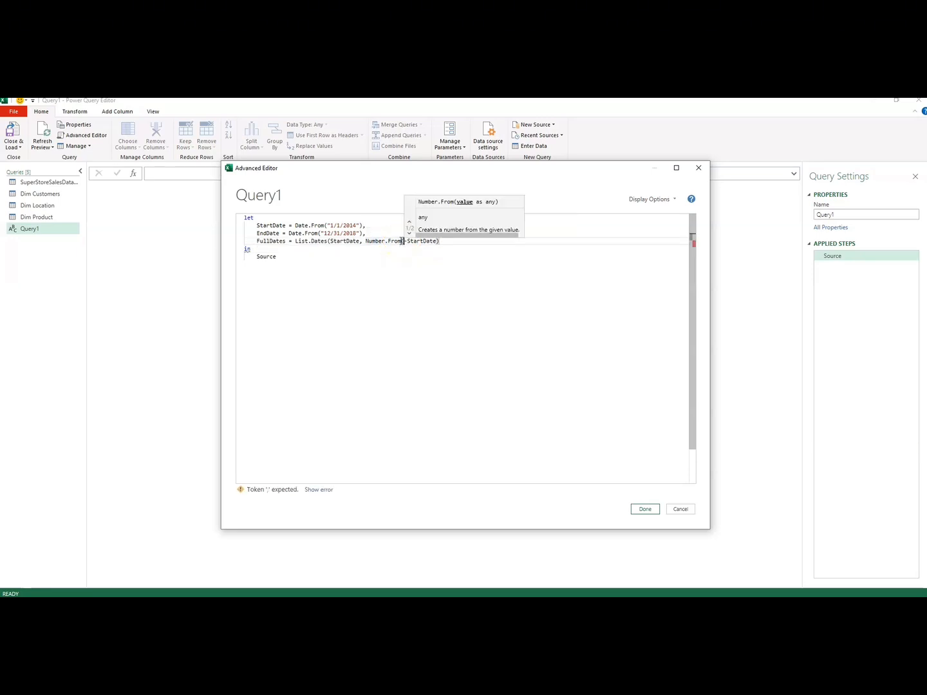
pyautogui.write('End')
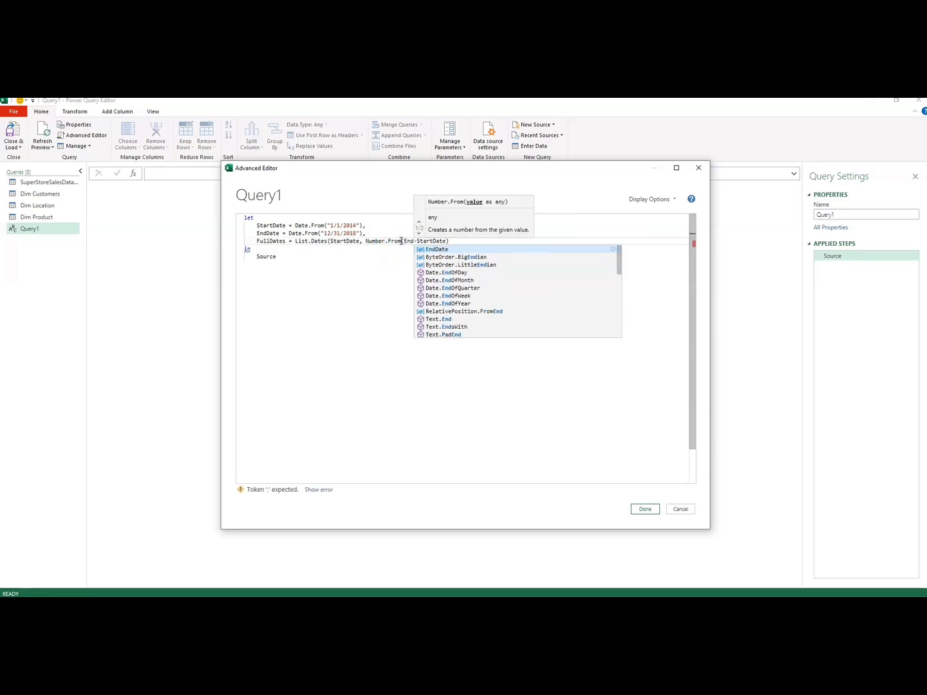
pyautogui.click(446, 249)
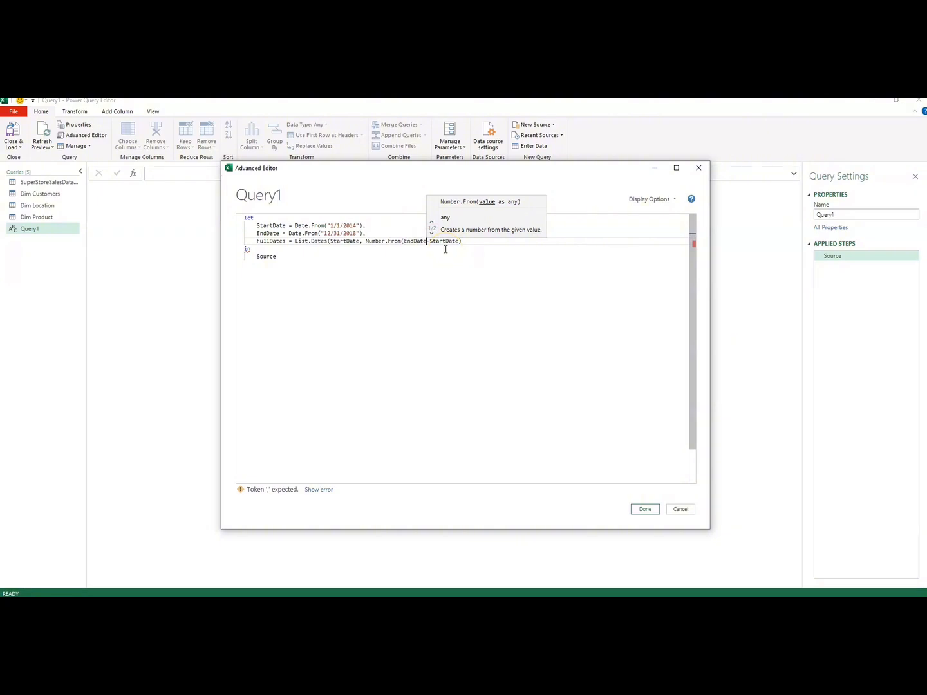
pyautogui.write(')')
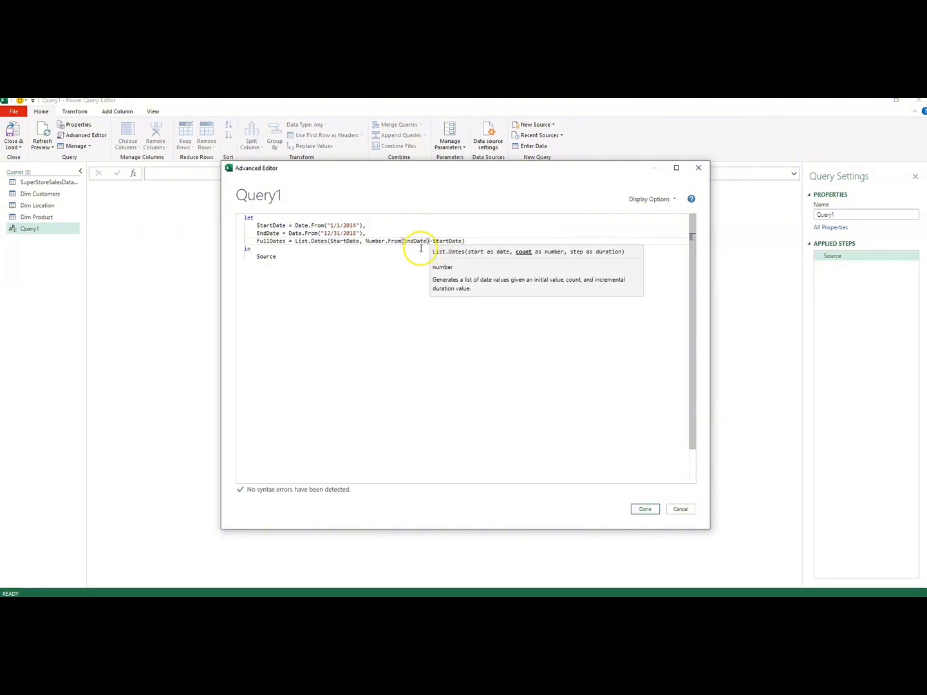
# Step: Wrap StartDate in a Number.From function in the count argument's subtraction
pyautogui.moveTo(365, 243); pyautogui.dragTo(430, 242)
pyautogui.click(432, 241)
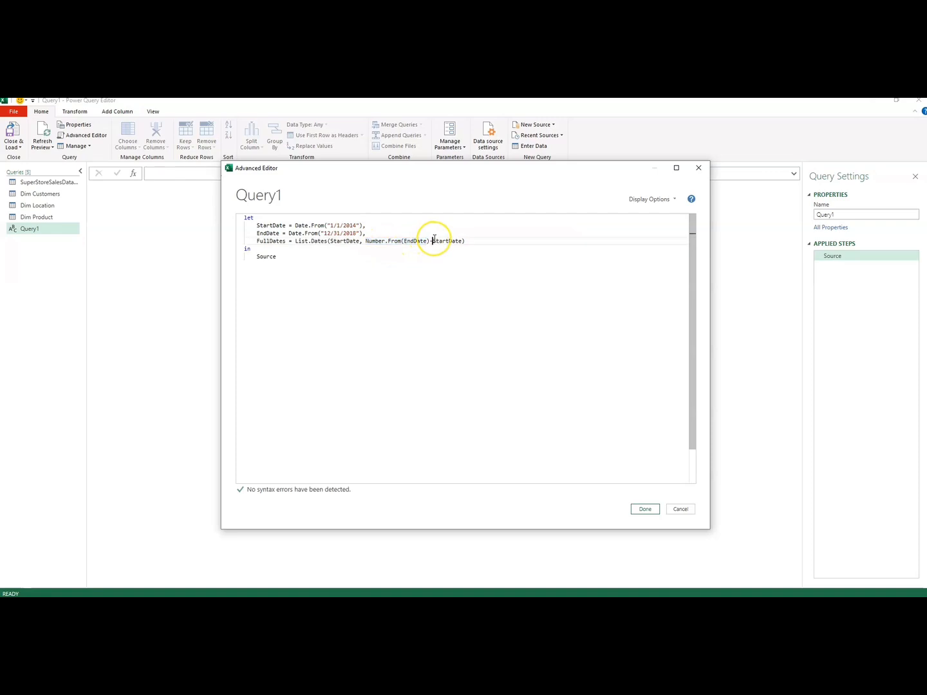
pyautogui.write('Number.')
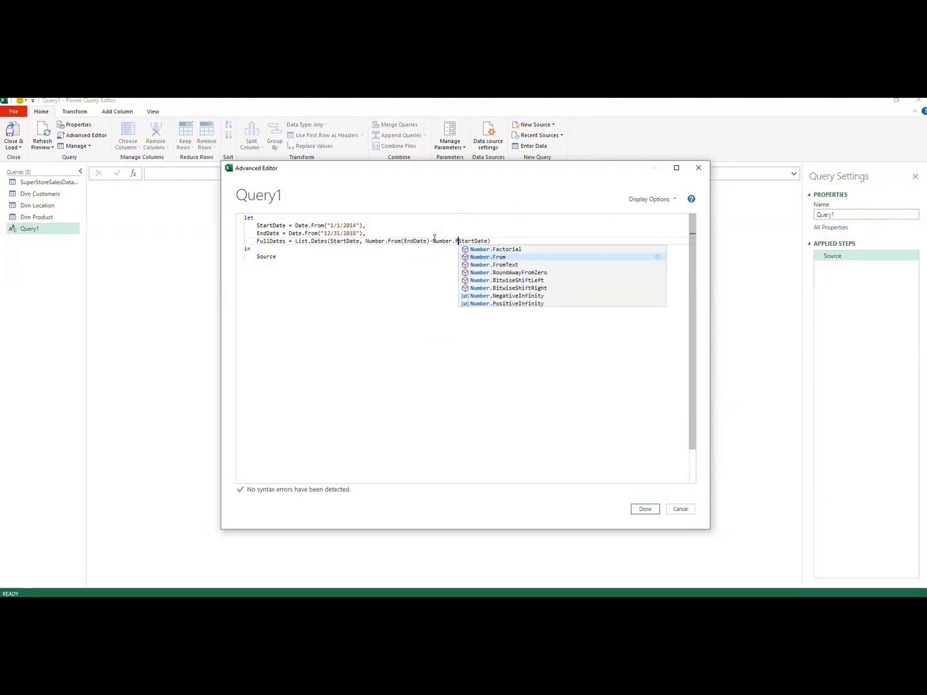
pyautogui.click(476, 257)
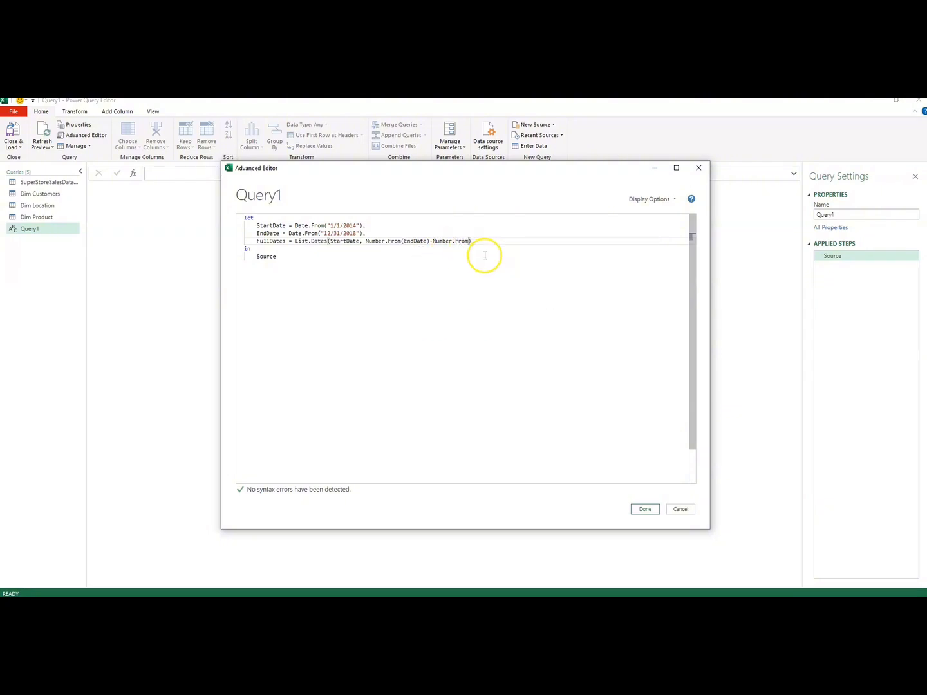
pyautogui.write('(')
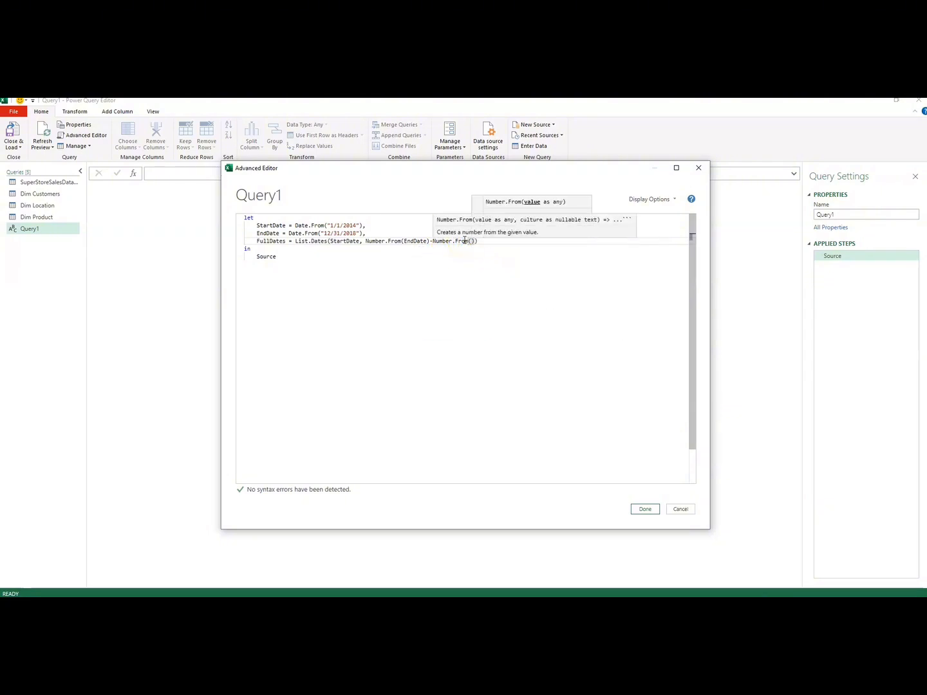
pyautogui.write('St')
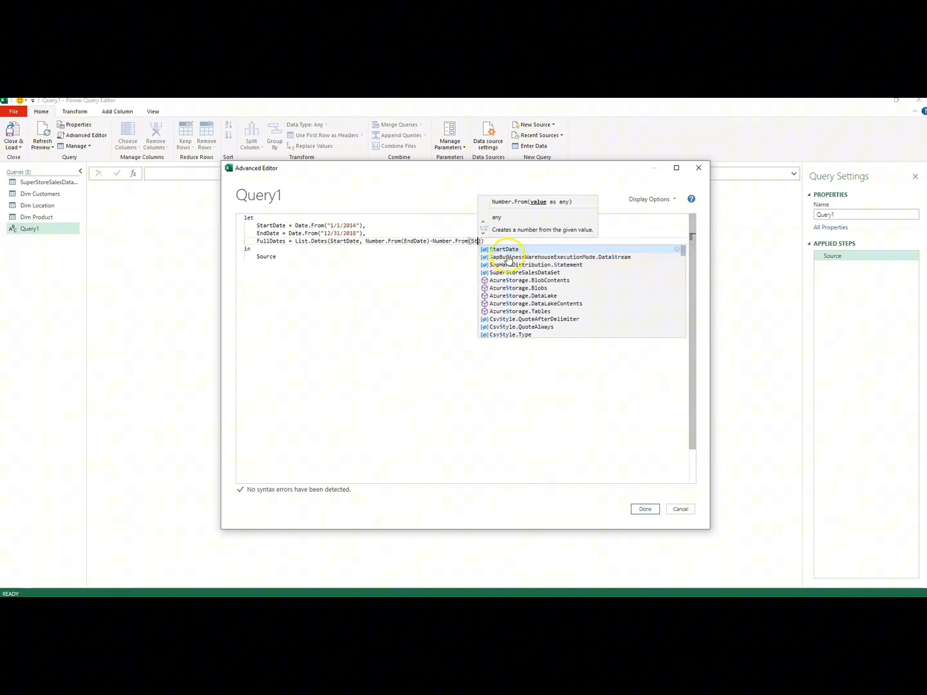
pyautogui.click(504, 249)
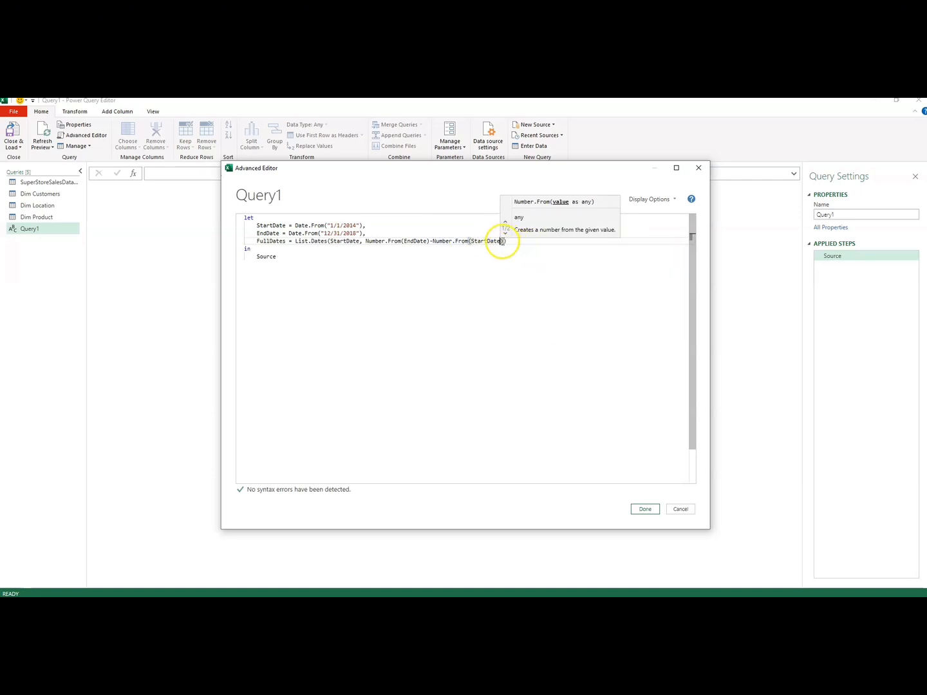
# Step: Add +1 to the end of the List.Dates count argument, followed by a comma
pyautogui.click(505, 241)
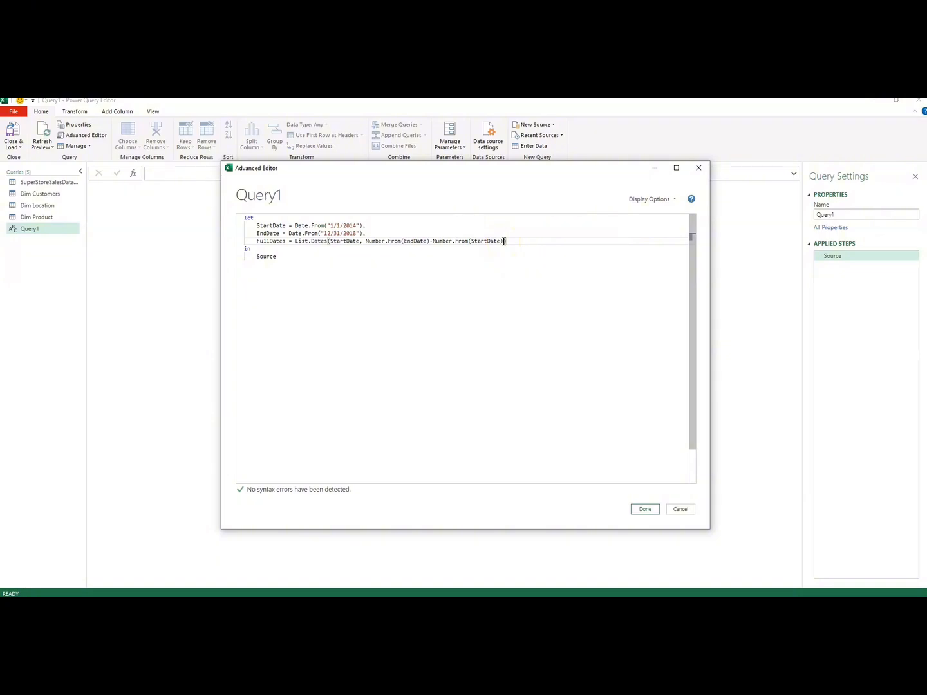
pyautogui.write('+1')
pyautogui.click(507, 241)
pyautogui.write(',')
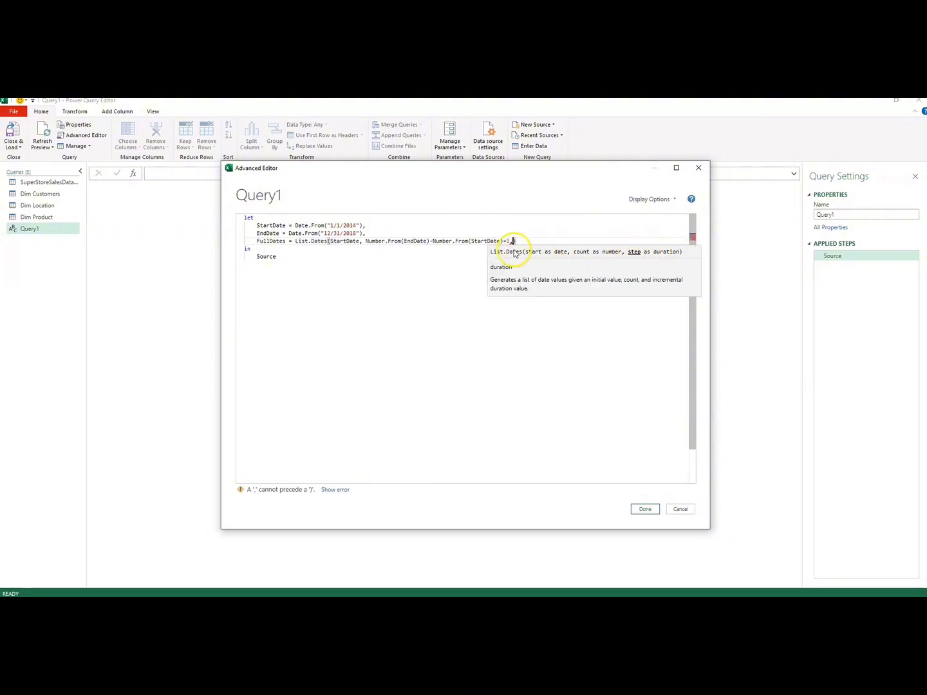
# Step: Enter #duration(1,0,0,0) as the step argument of List.Dates
pyautogui.moveTo(514, 242)
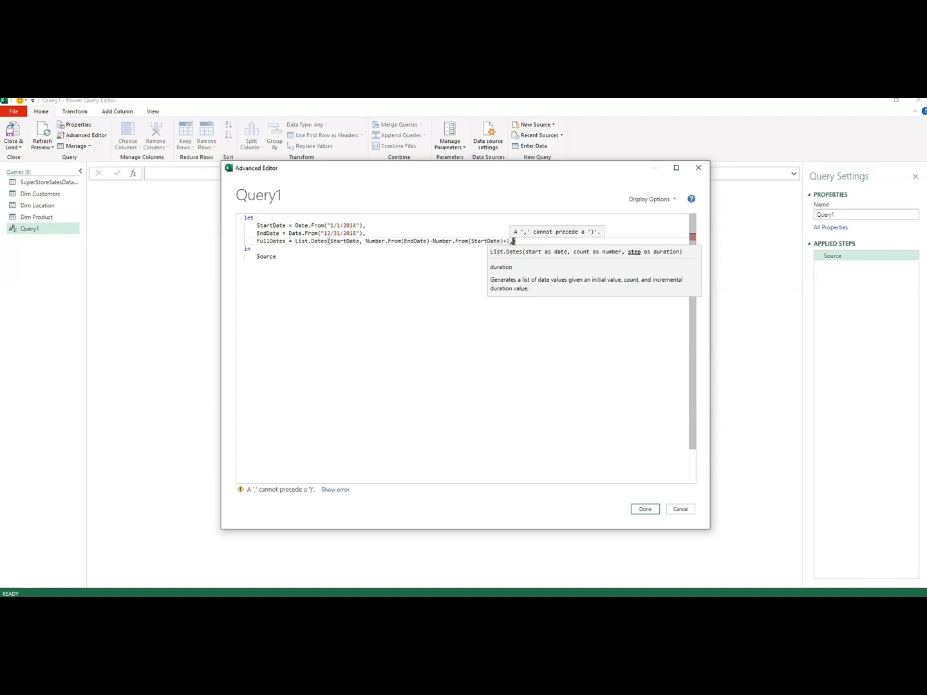
pyautogui.write('#dura')
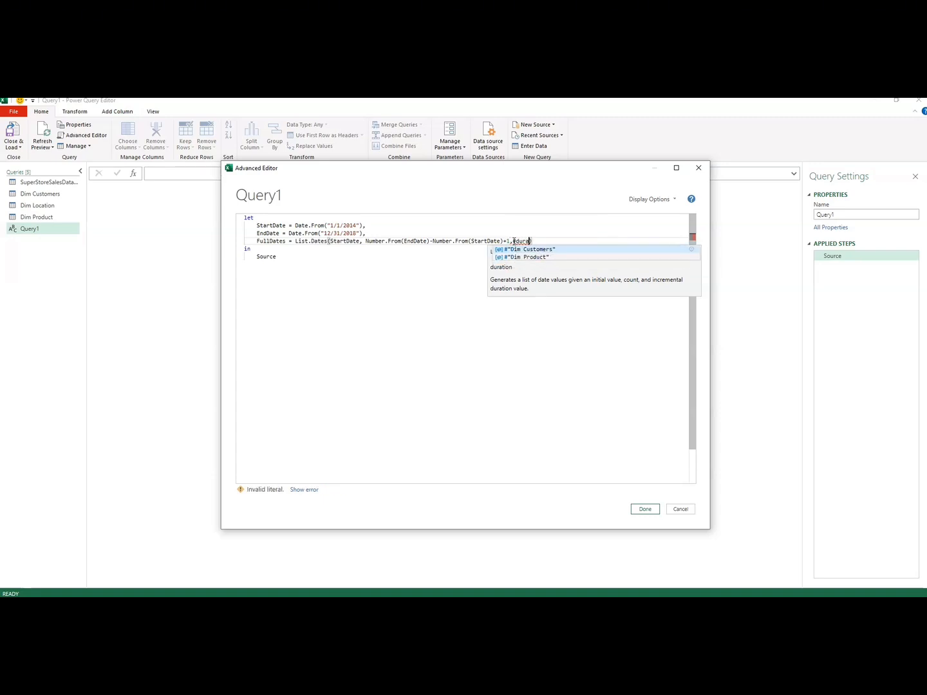
pyautogui.write('tion')
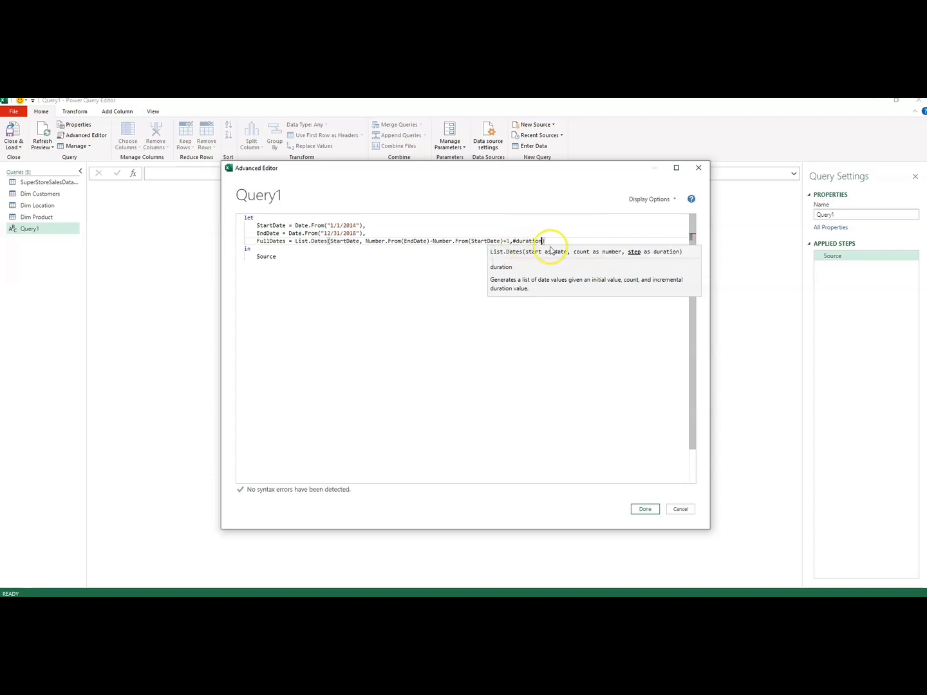
pyautogui.write('(')
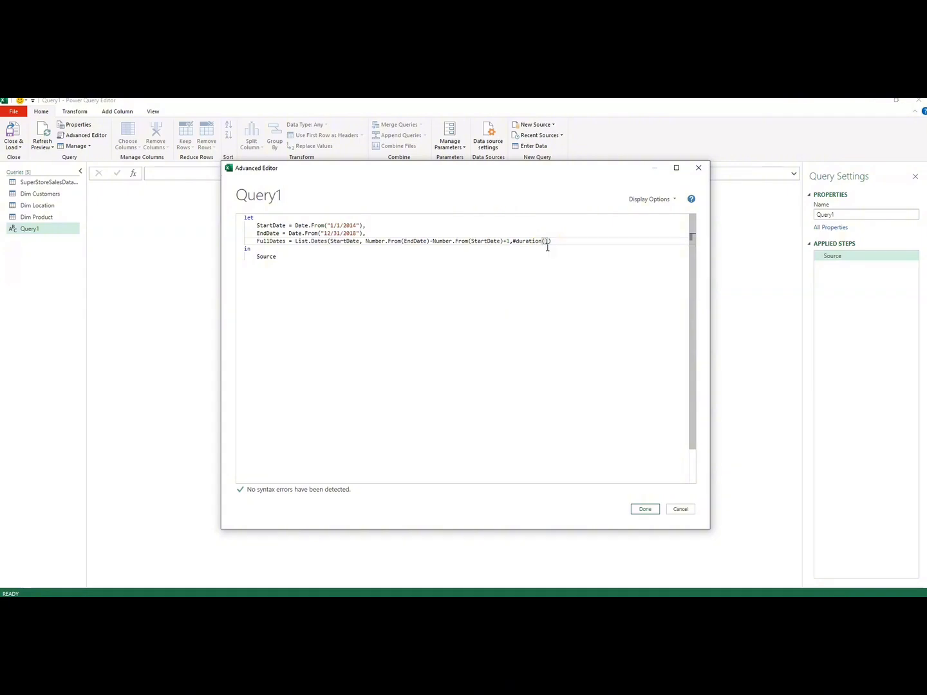
pyautogui.click(545, 241)
pyautogui.write('1,0,0,0')
pyautogui.click(580, 244)
# Step: Replace Source with FullDates as the query's output below the in keyword
pyautogui.click(278, 256)
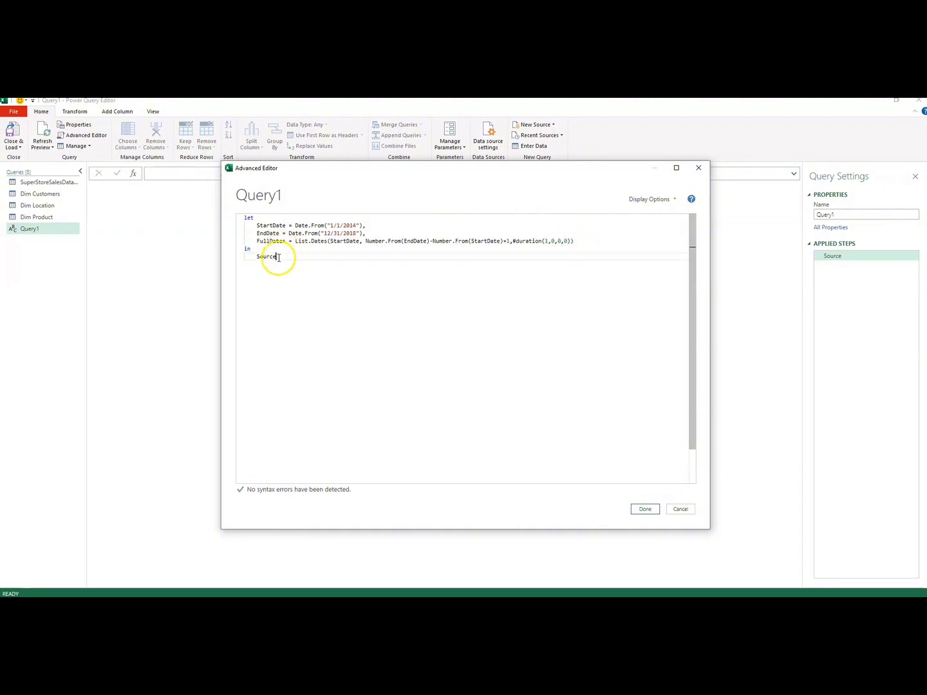
pyautogui.moveTo(279, 257); pyautogui.dragTo(256, 258)
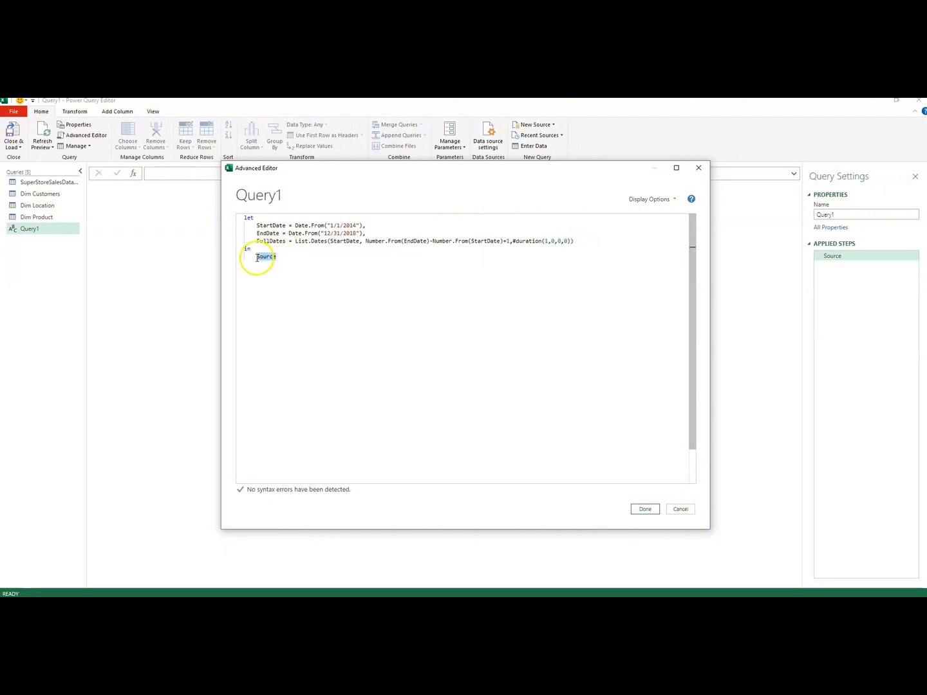
pyautogui.press('BackSpace')
pyautogui.write('Full')
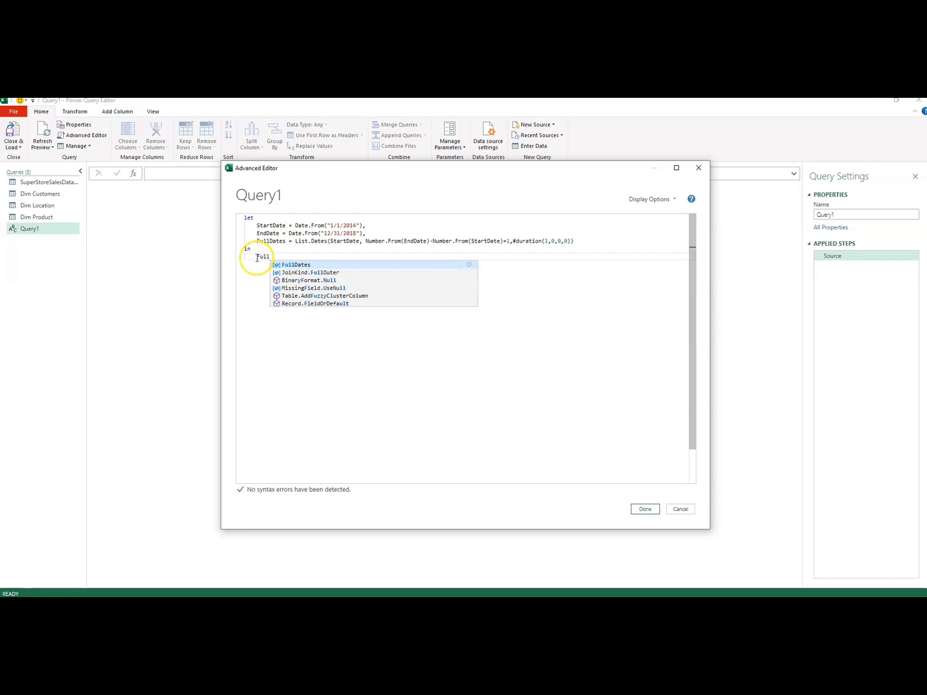
pyautogui.write('D')
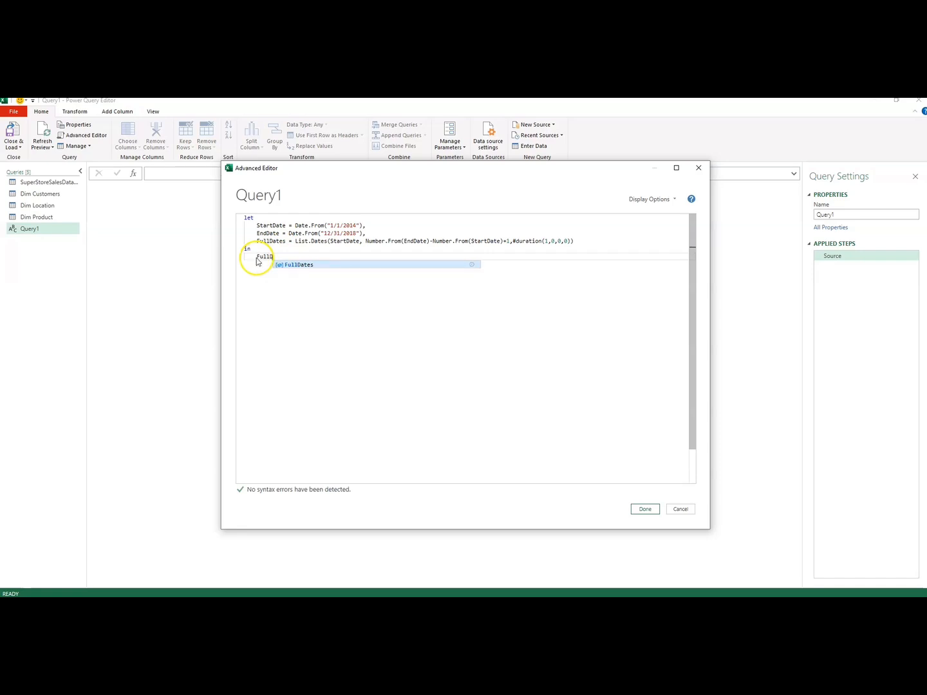
pyautogui.click(294, 268)
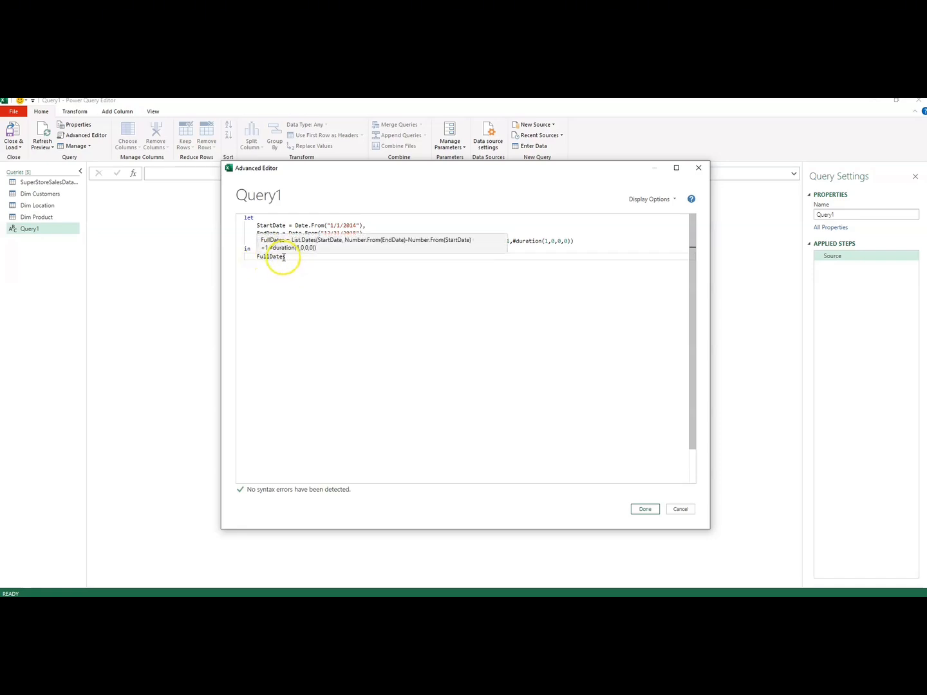
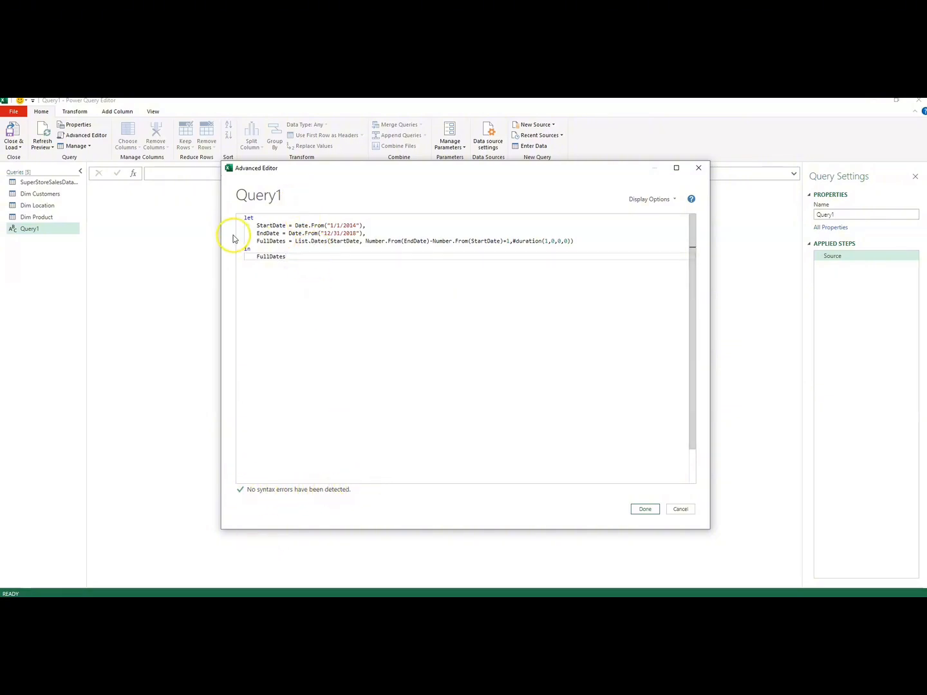
# Step: Review the StartDate, EndDate and FullDates lines and apply the query code to generate the date list
pyautogui.moveTo(256, 225); pyautogui.dragTo(368, 226)
pyautogui.moveTo(251, 233); pyautogui.dragTo(363, 232)
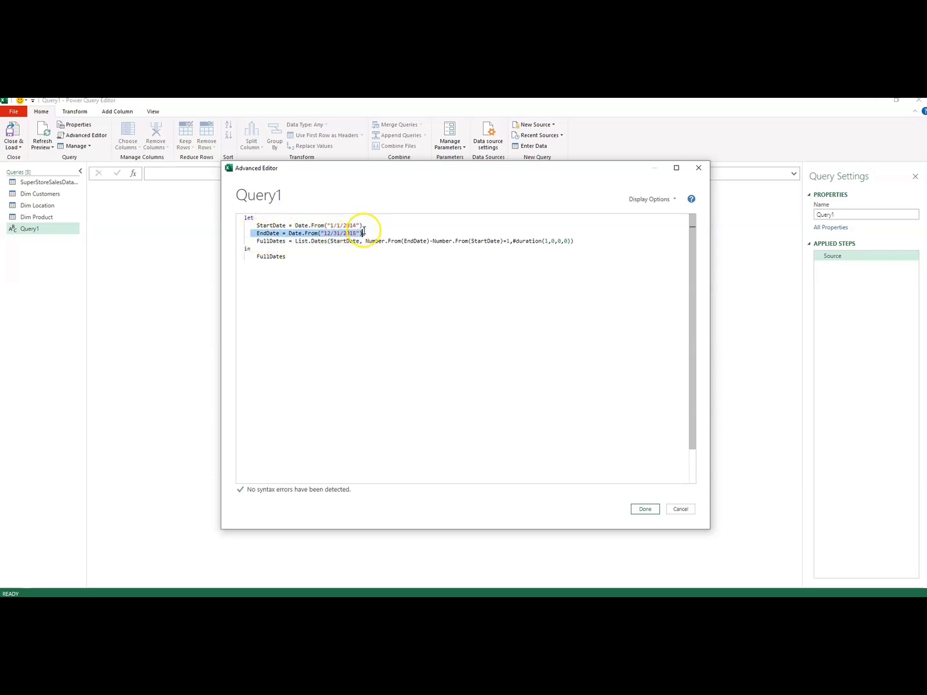
pyautogui.click(257, 241)
pyautogui.moveTo(257, 242); pyautogui.dragTo(453, 240)
pyautogui.moveTo(287, 256); pyautogui.dragTo(257, 258)
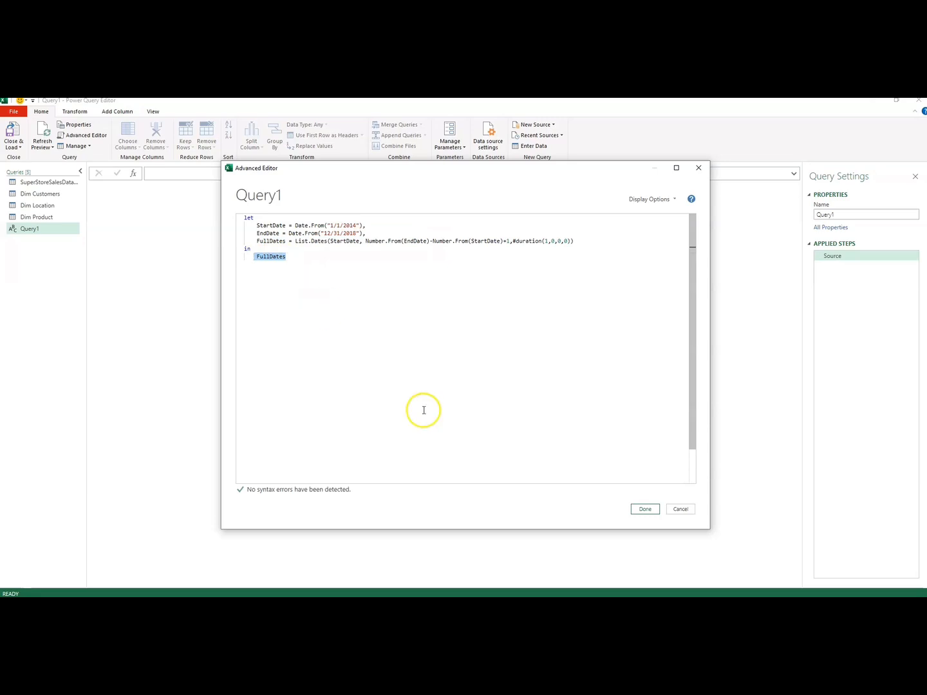
pyautogui.click(647, 512)
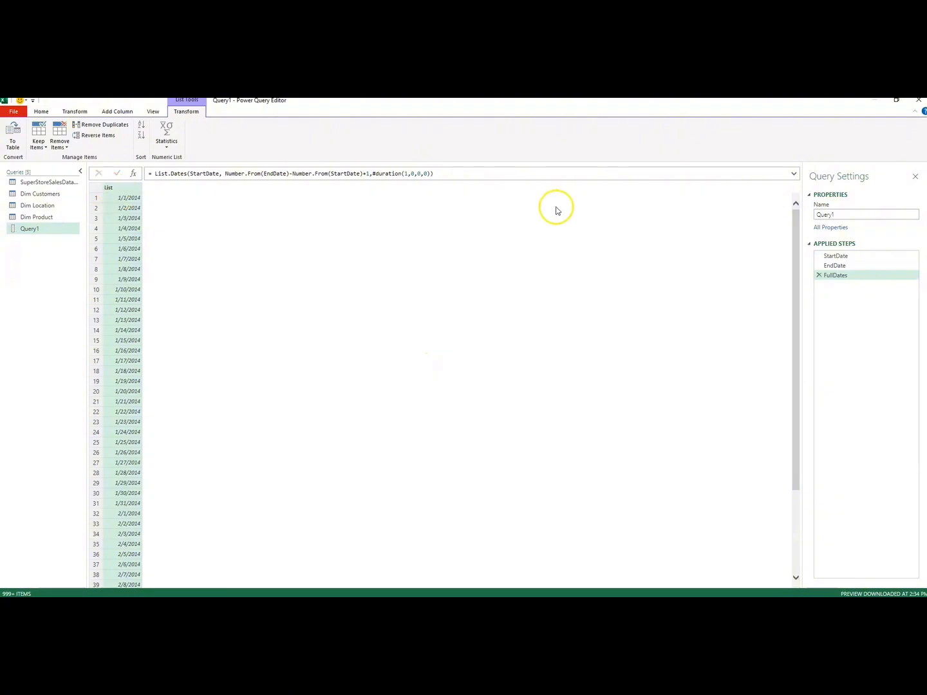
# Step: Rename Query1 to Dim Calender
pyautogui.moveTo(797, 228); pyautogui.dragTo(772, 186)
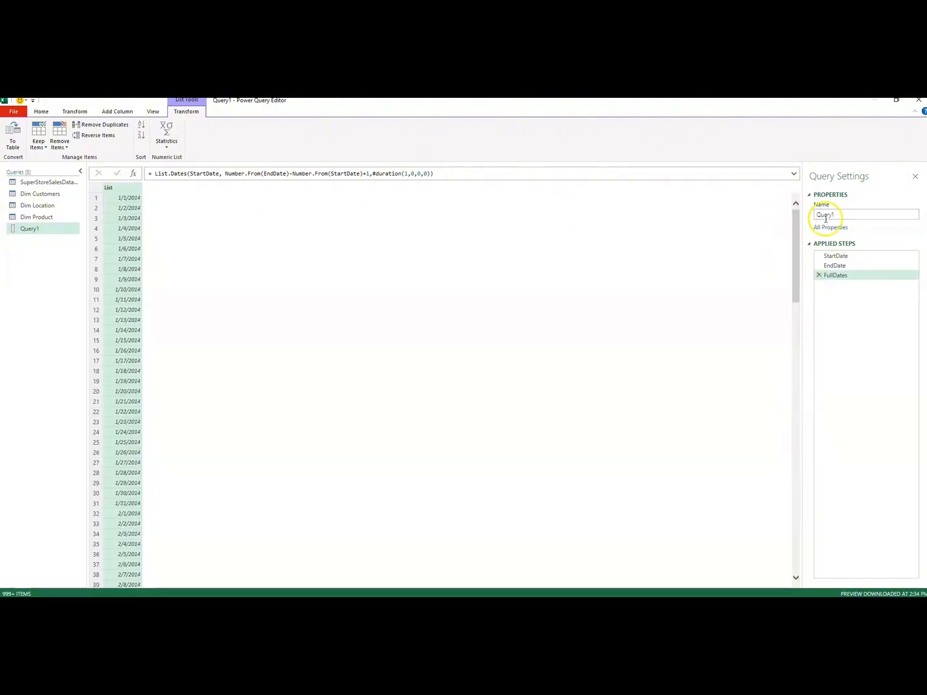
pyautogui.moveTo(850, 215); pyautogui.dragTo(813, 217)
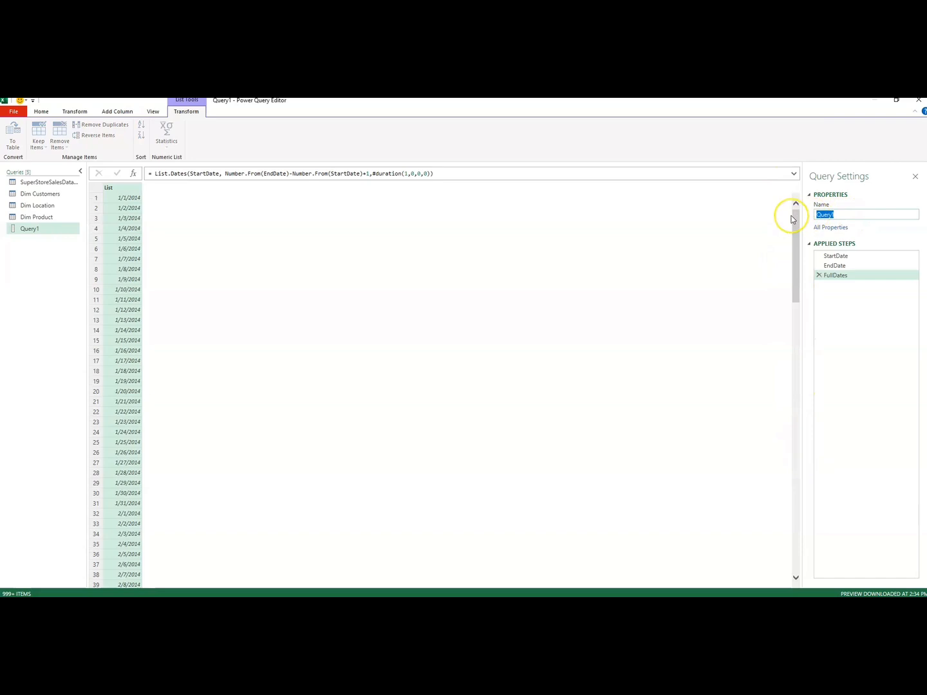
pyautogui.press('BackSpace')
pyautogui.write('Dim Calender')
pyautogui.press('Return')
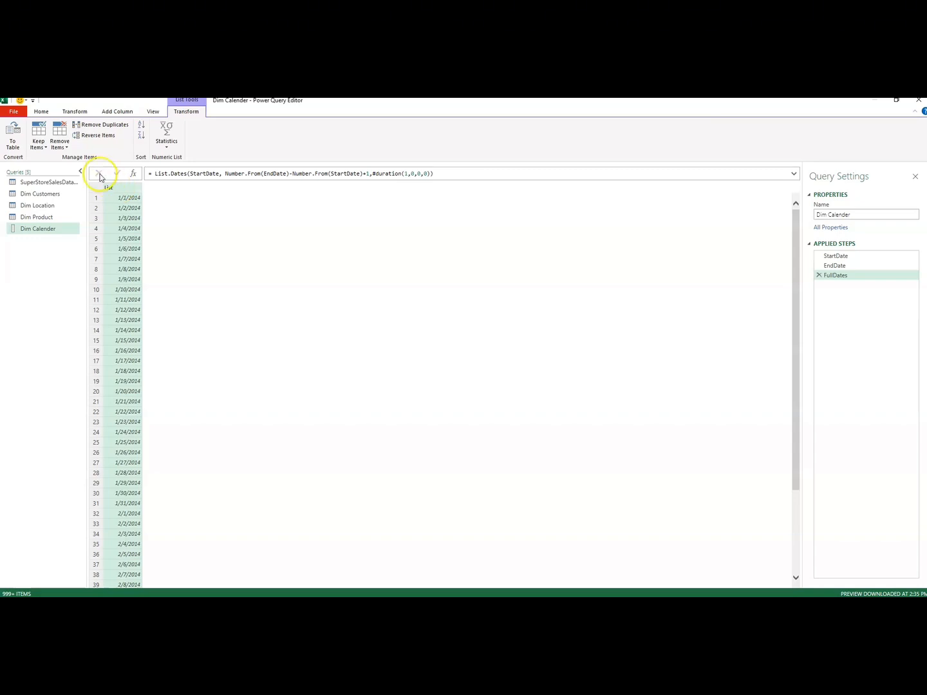
# Step: Convert the Dim Calender date list to a table with no delimiter and extra columns shown as errors
pyautogui.click(11, 143)
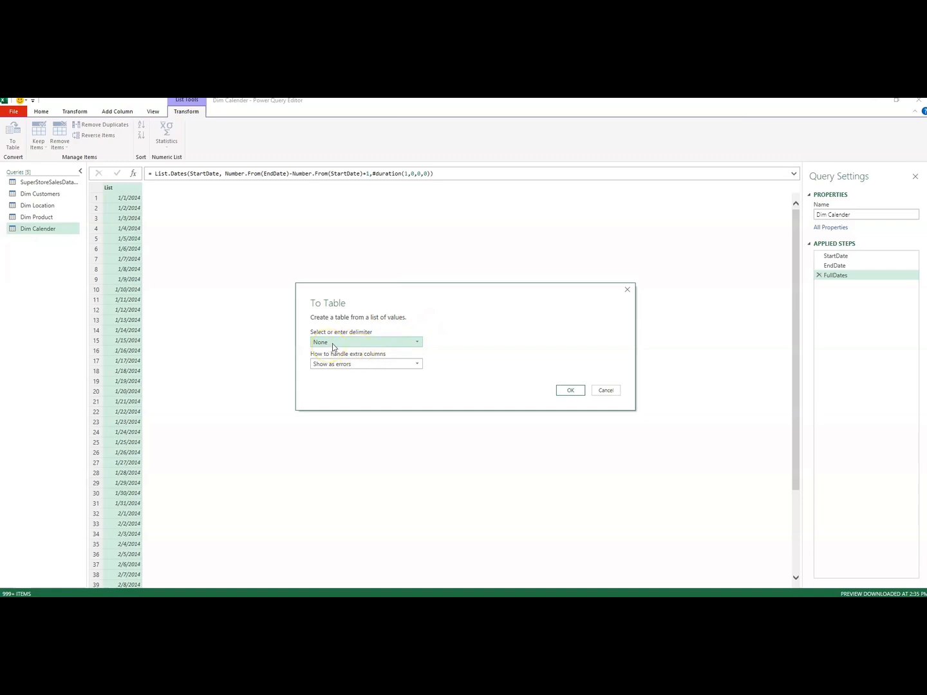
pyautogui.click(358, 364)
pyautogui.click(357, 367)
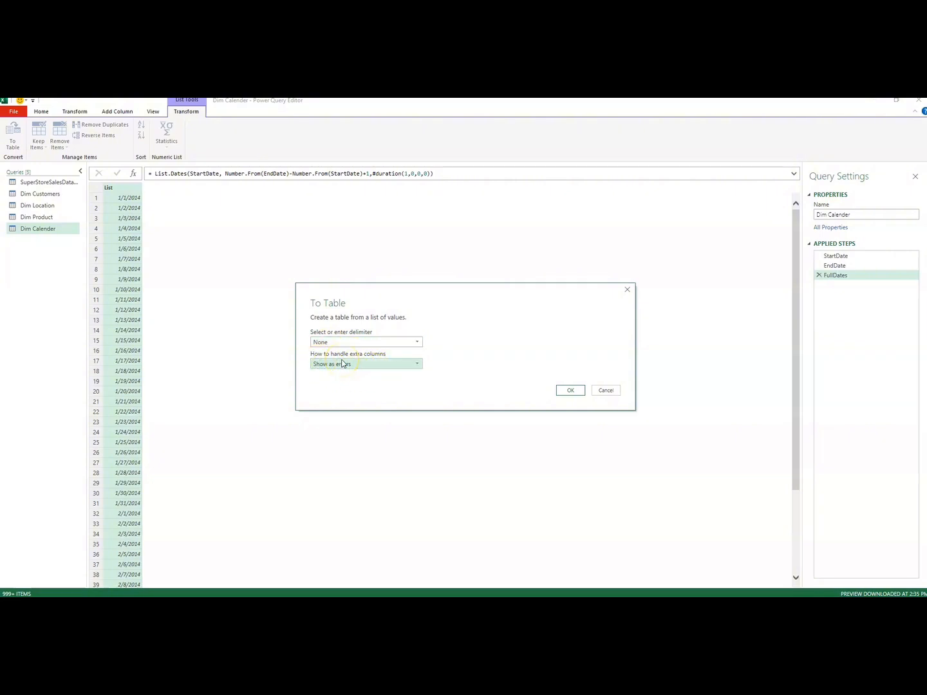
pyautogui.click(342, 364)
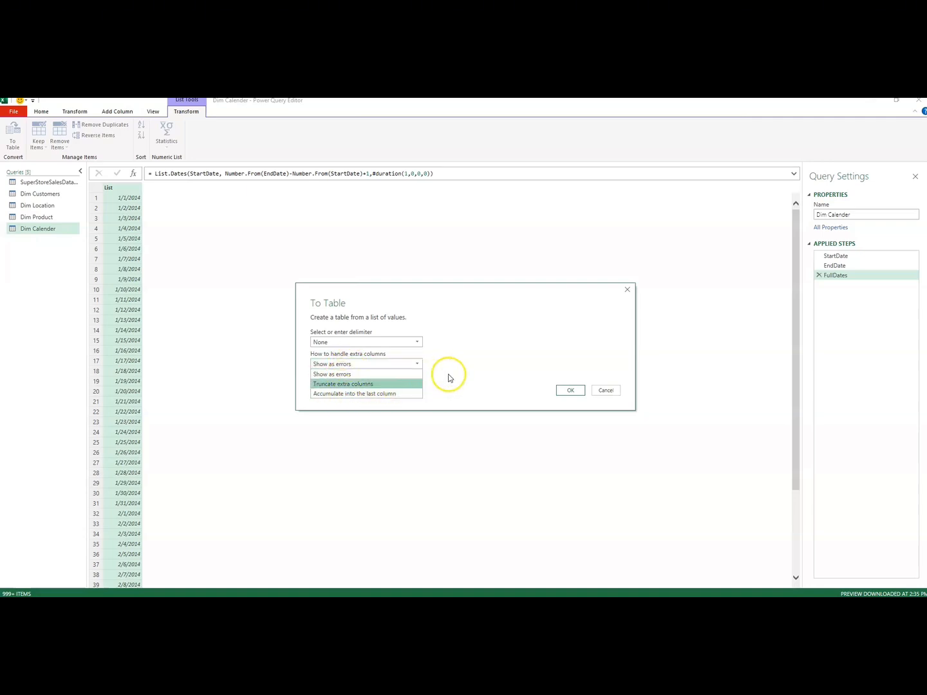
pyautogui.click(413, 364)
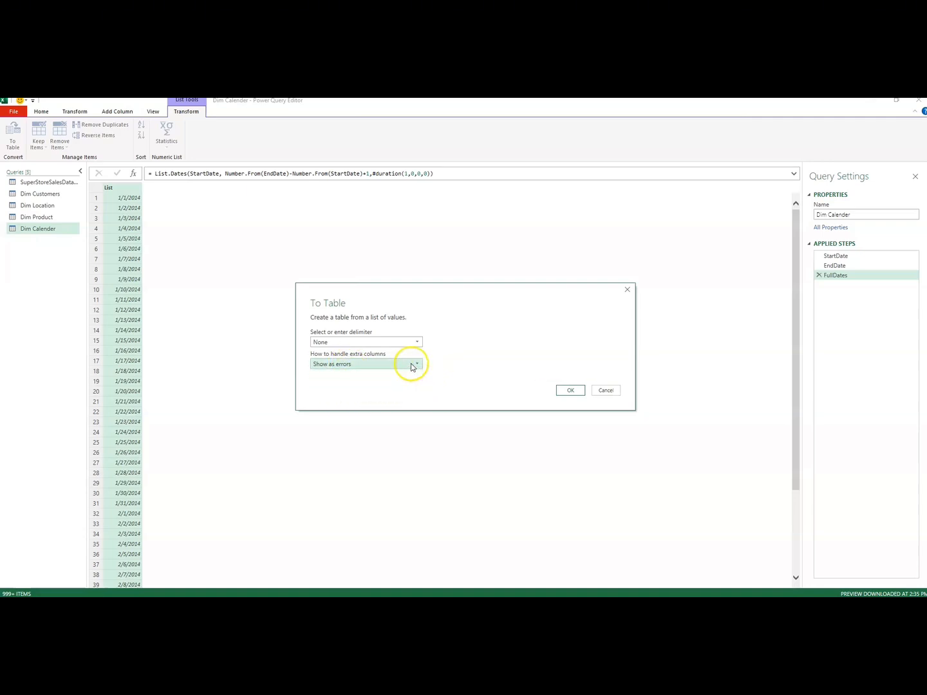
pyautogui.click(571, 391)
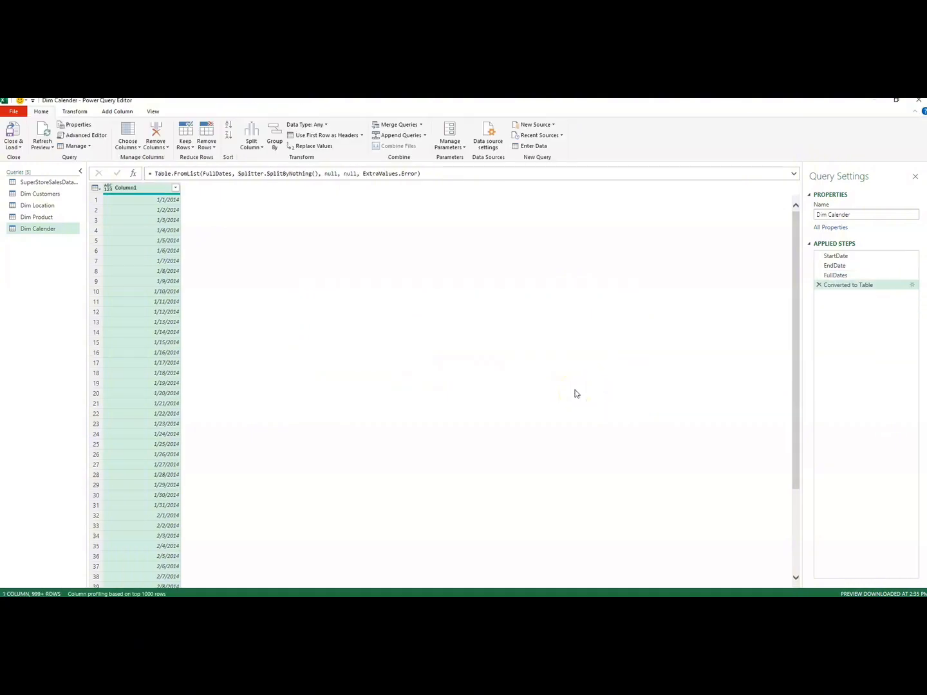
# Step: Rename Column1 to Dates and set its data type to Date
pyautogui.doubleClick(140, 189)
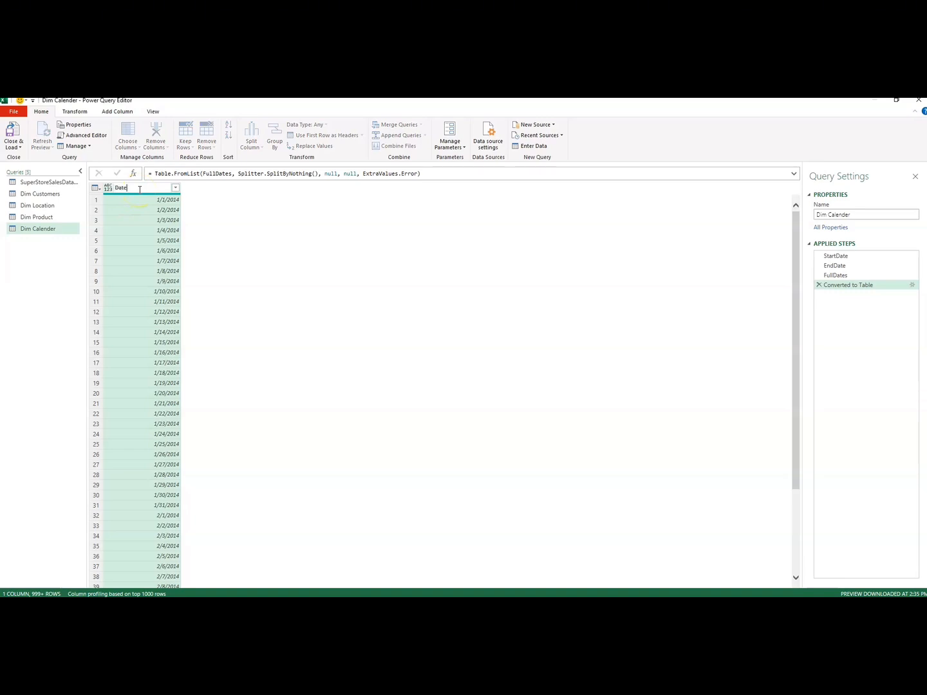
pyautogui.click(111, 190)
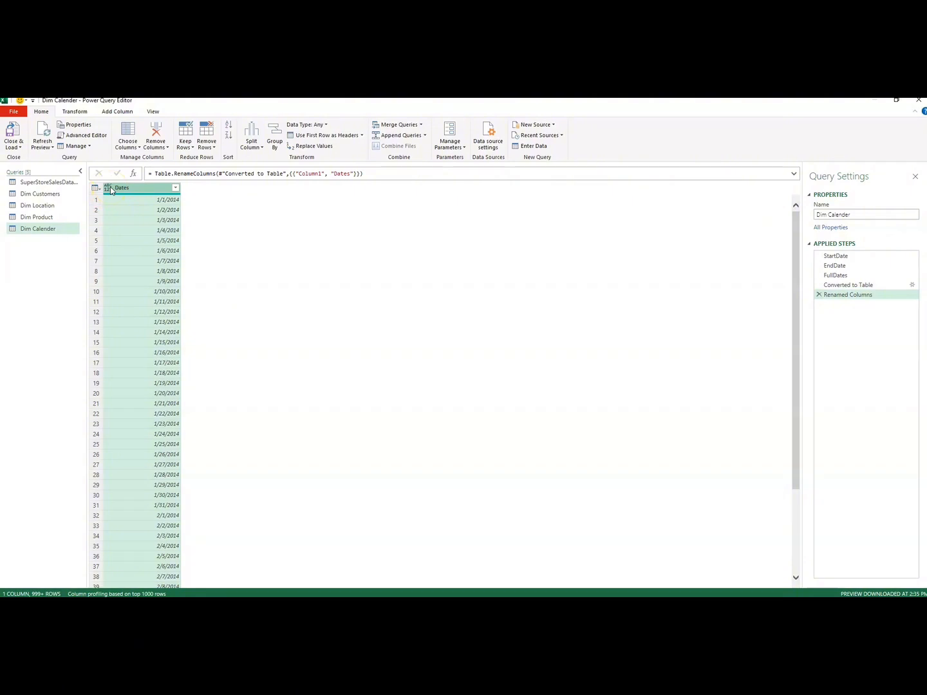
pyautogui.click(108, 188)
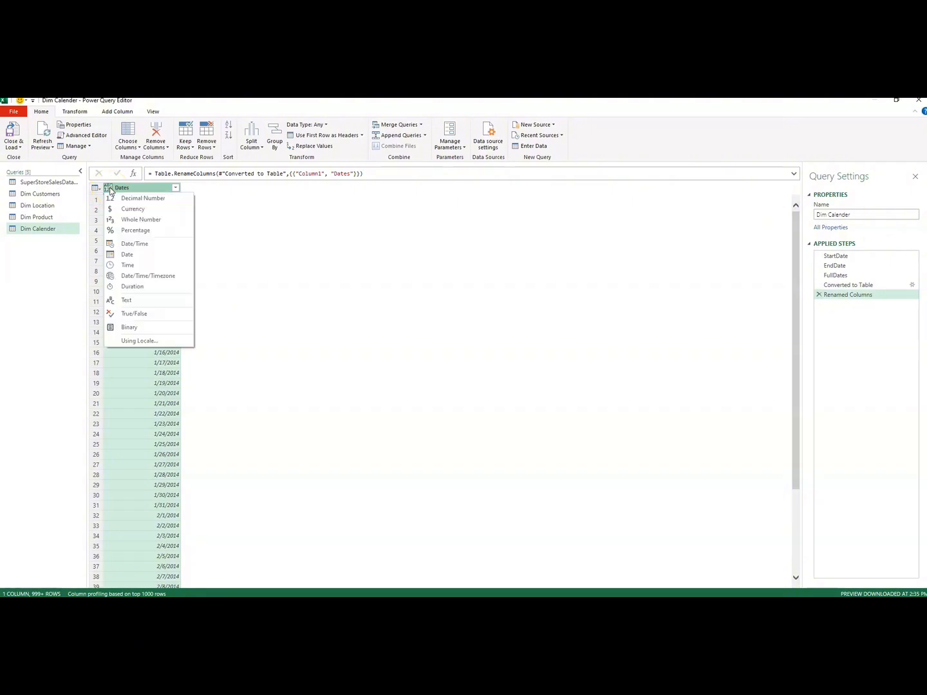
pyautogui.click(126, 254)
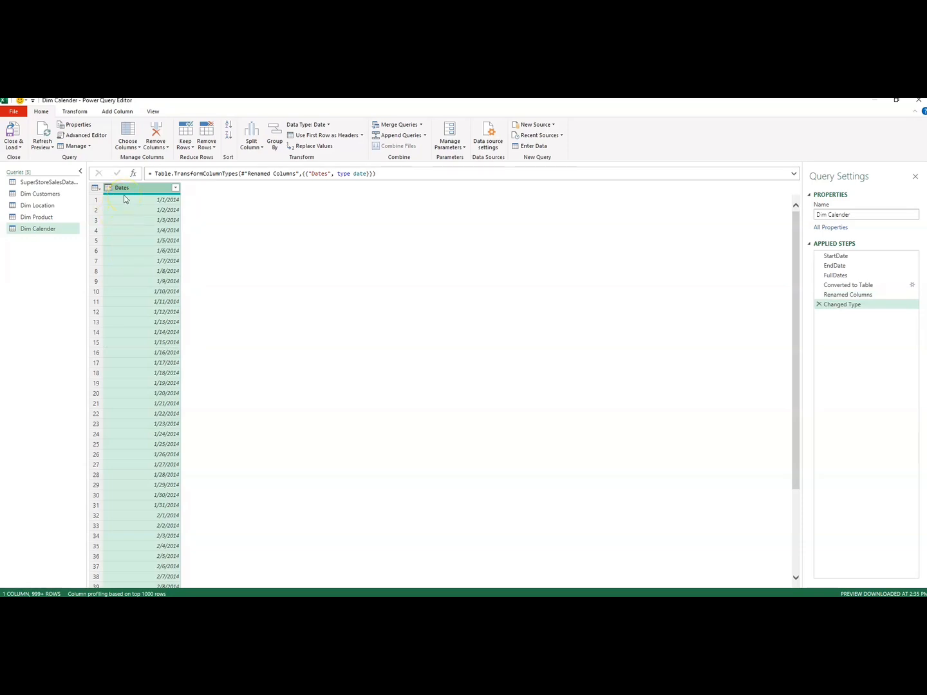
# Step: Add a Year column extracted from the Dates column
pyautogui.click(117, 112)
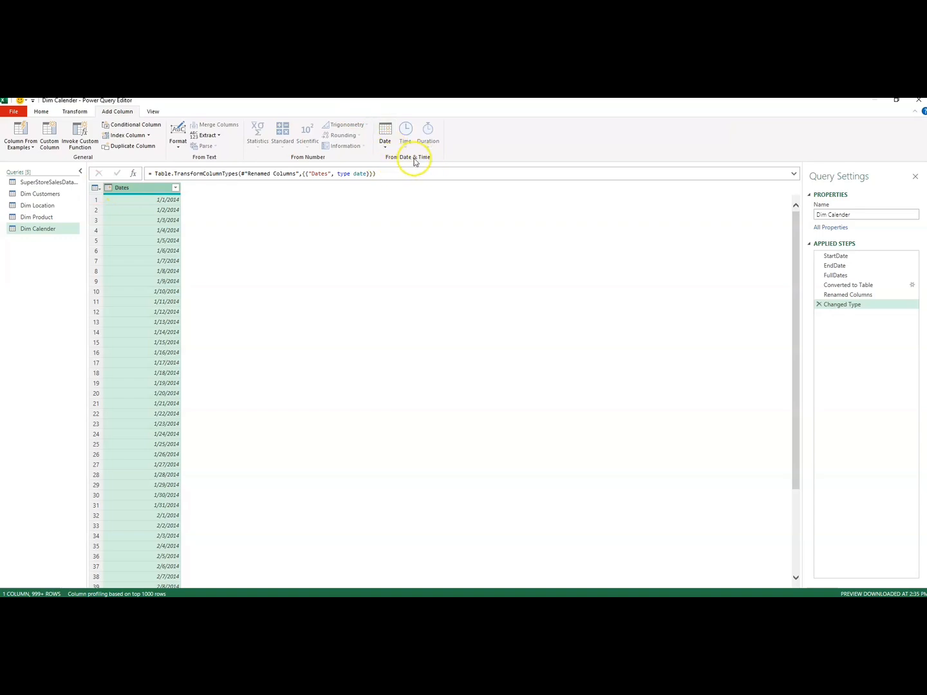
pyautogui.click(385, 145)
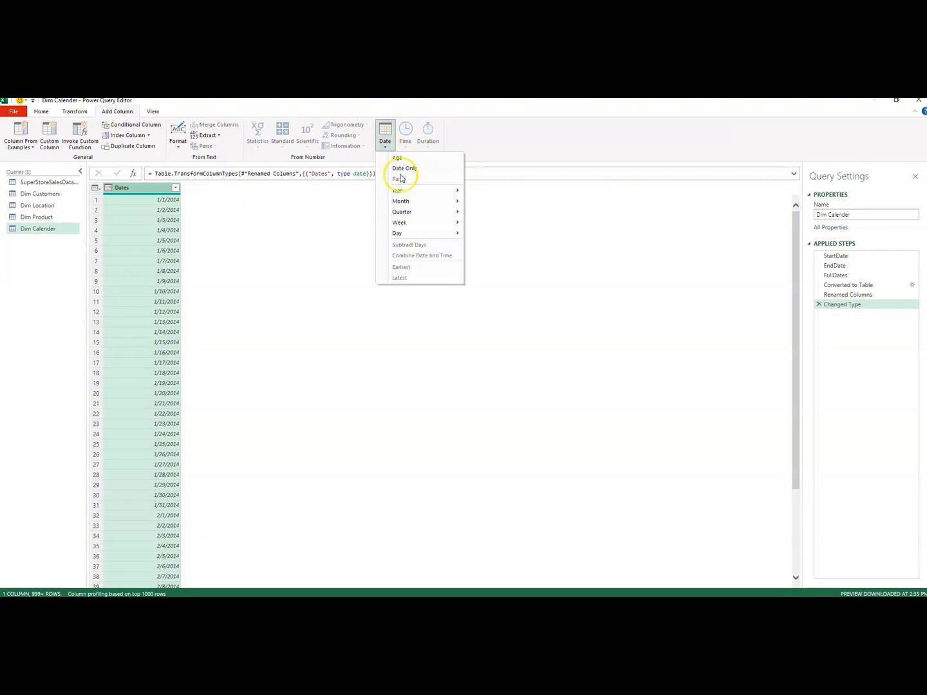
pyautogui.moveTo(407, 190)
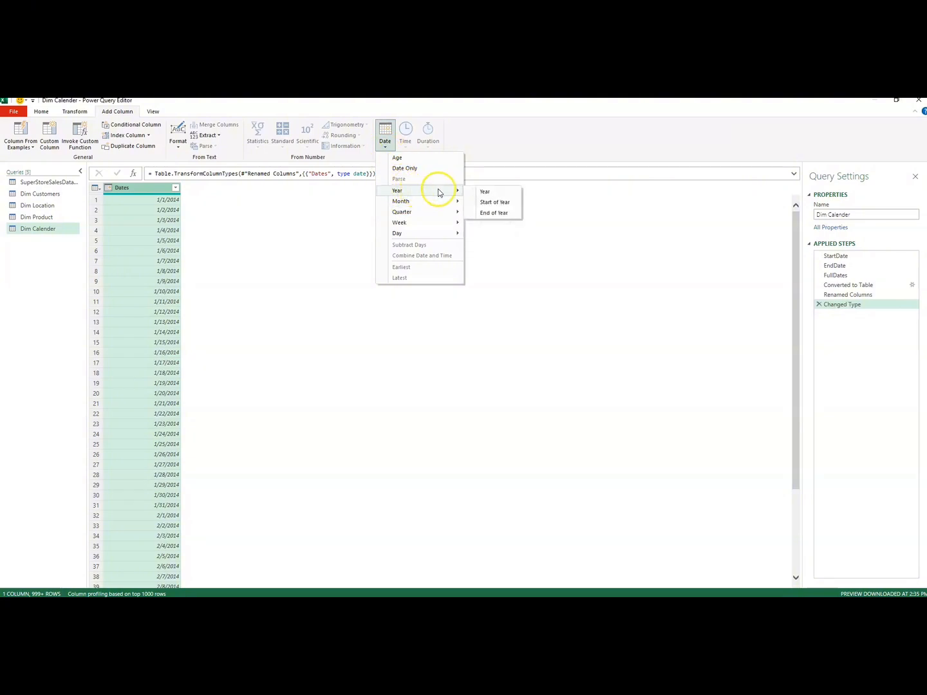
pyautogui.click(484, 194)
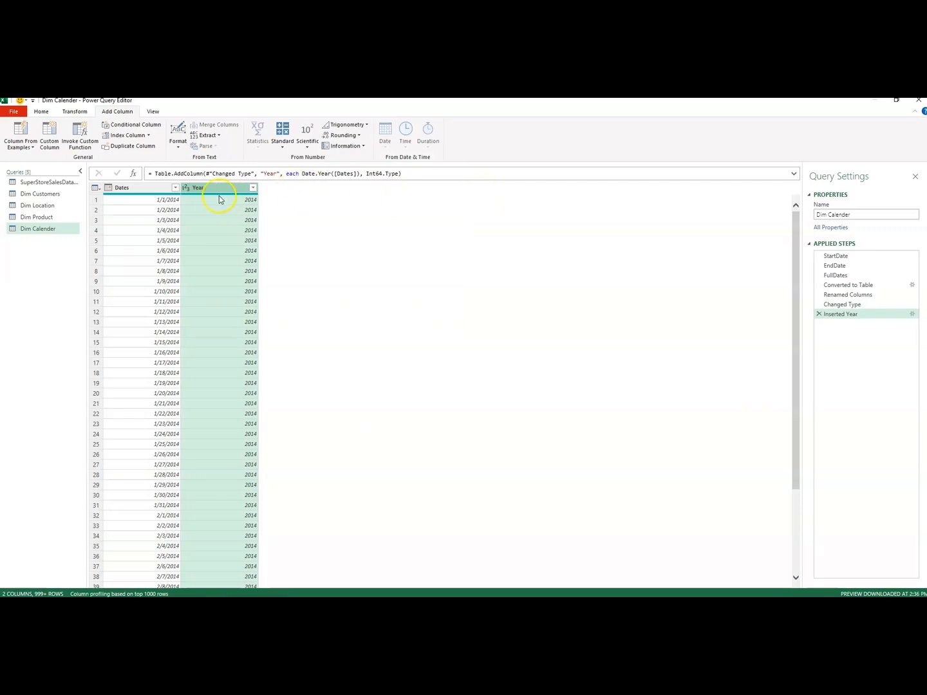
# Step: Add a Month Name column and a Quarter of Year column derived from the Dates column
pyautogui.click(133, 190)
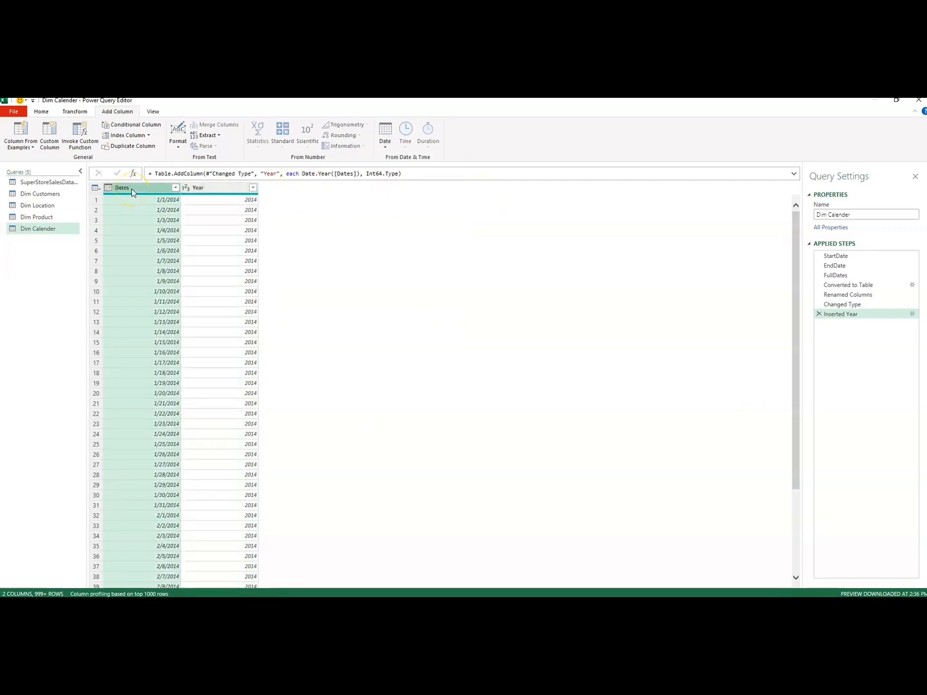
pyautogui.click(386, 146)
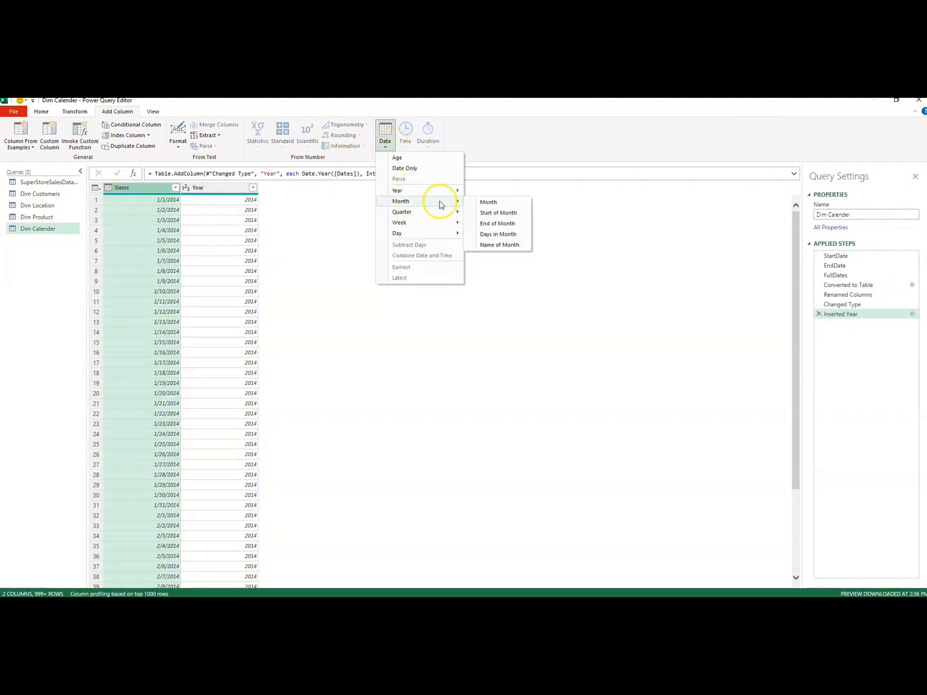
pyautogui.click(500, 245)
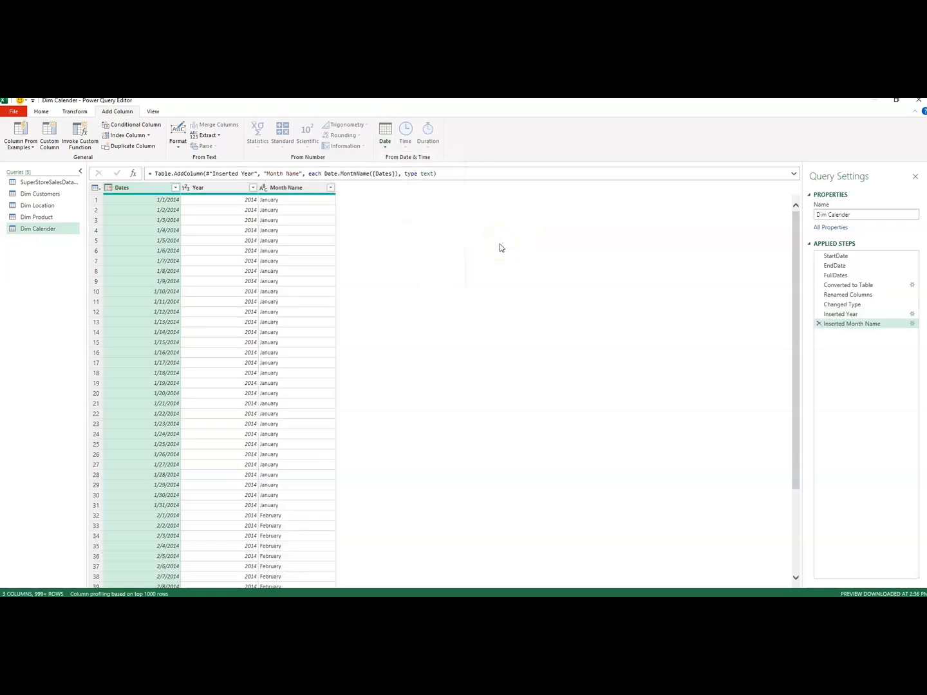
pyautogui.click(125, 190)
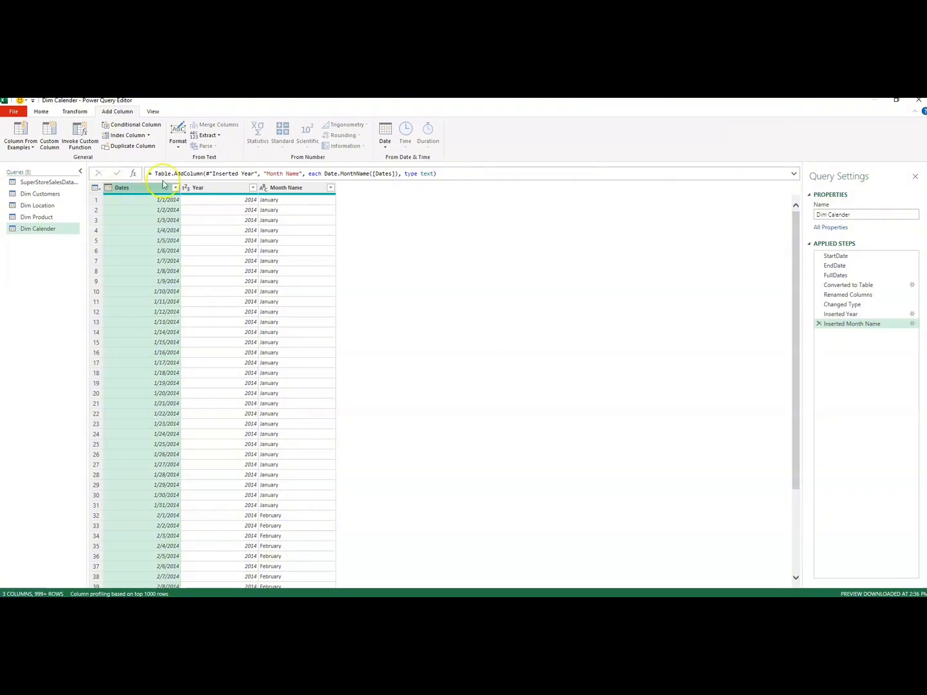
pyautogui.click(385, 148)
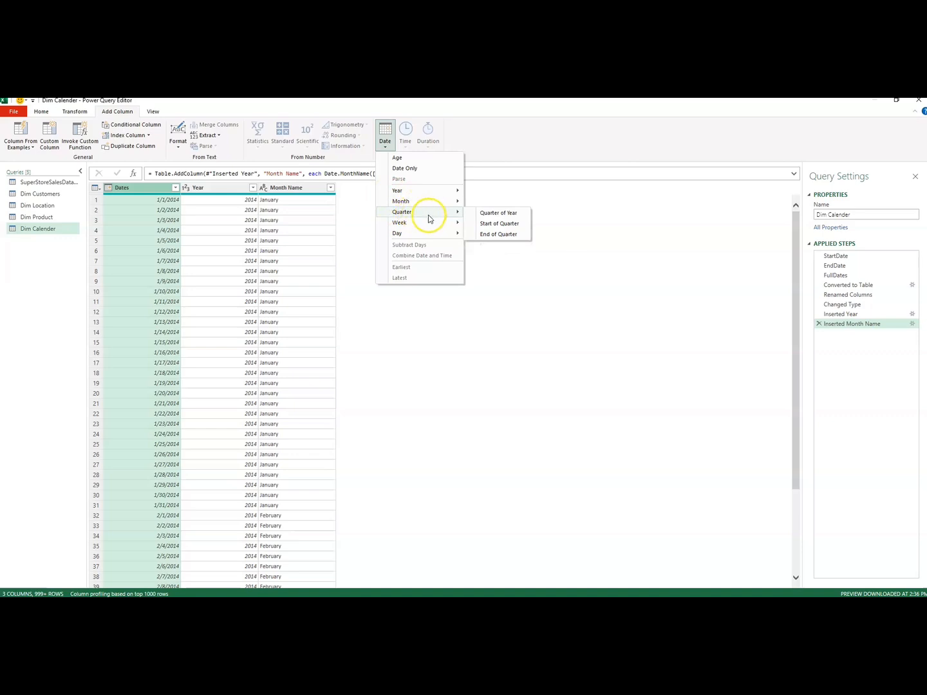
pyautogui.click(497, 213)
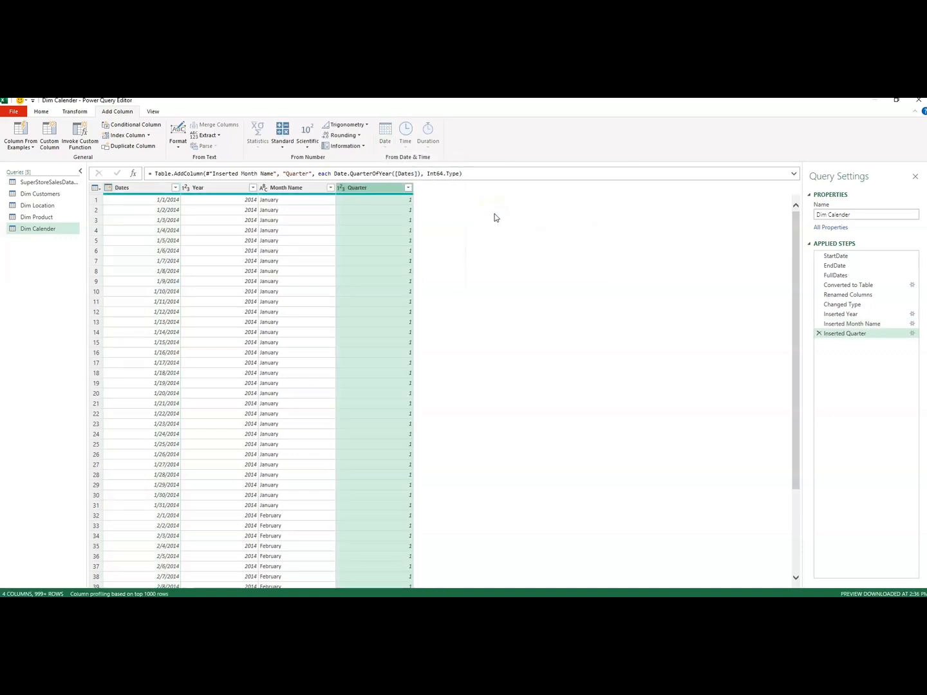
# Step: Add a Start of Week column derived from the Dates column
pyautogui.click(126, 188)
pyautogui.click(385, 143)
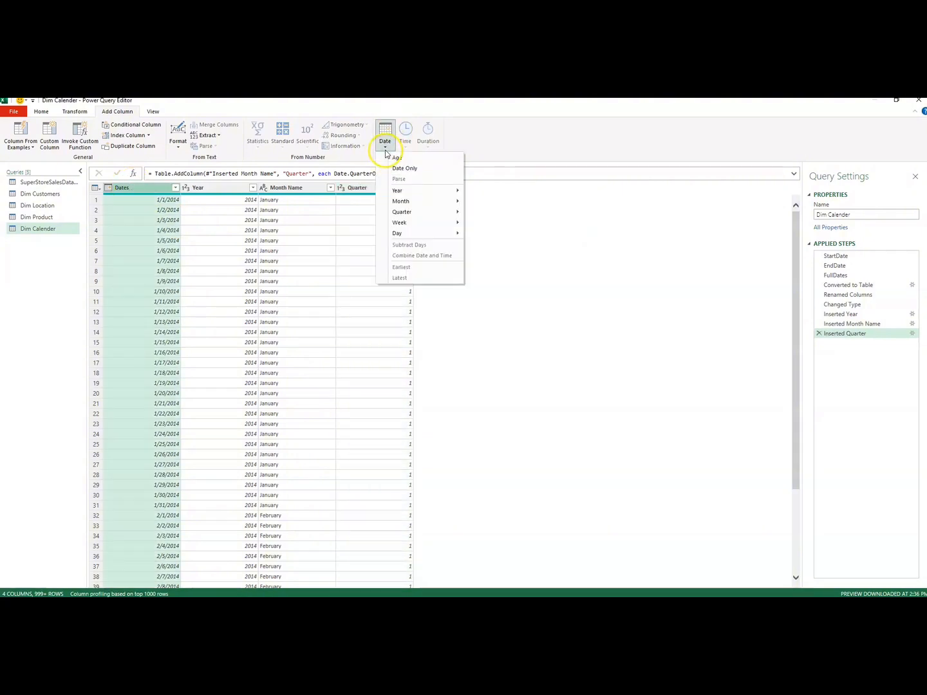
pyautogui.moveTo(417, 229)
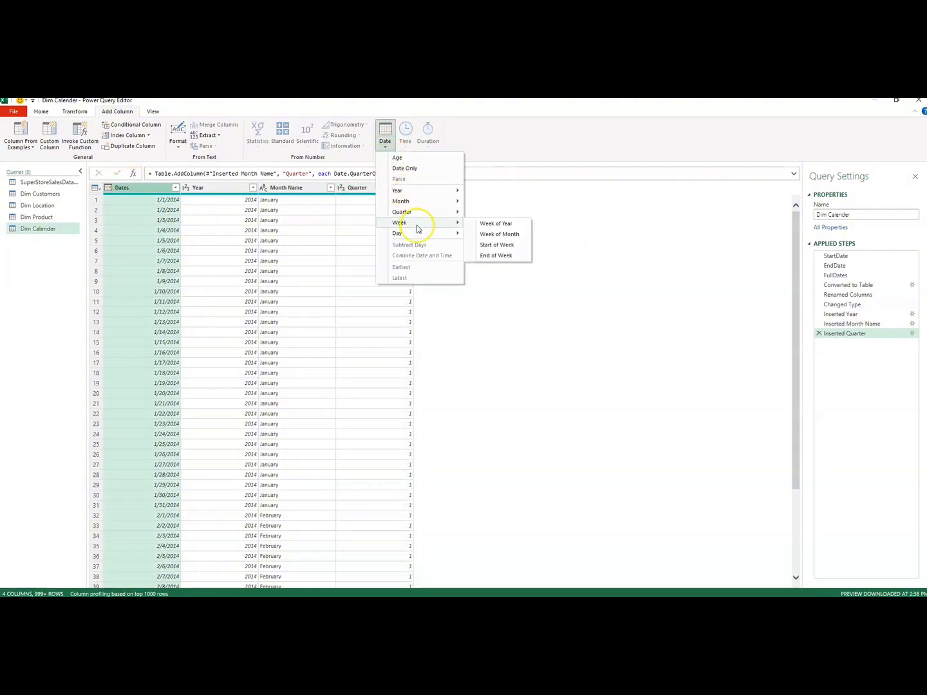
pyautogui.click(488, 243)
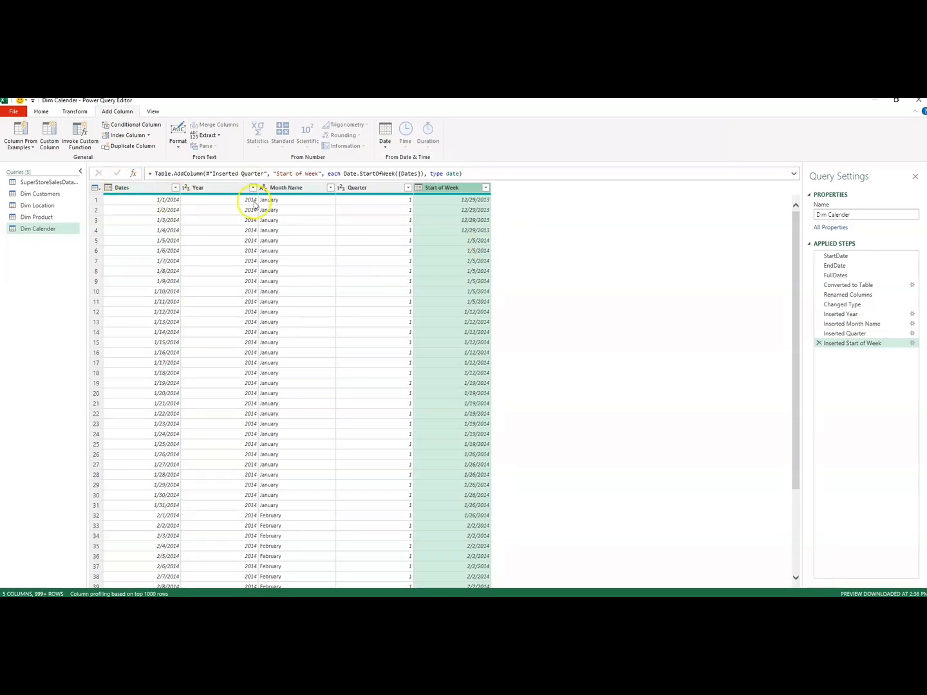
# Step: Try adding a Day column extracted from the Dates column
pyautogui.click(118, 187)
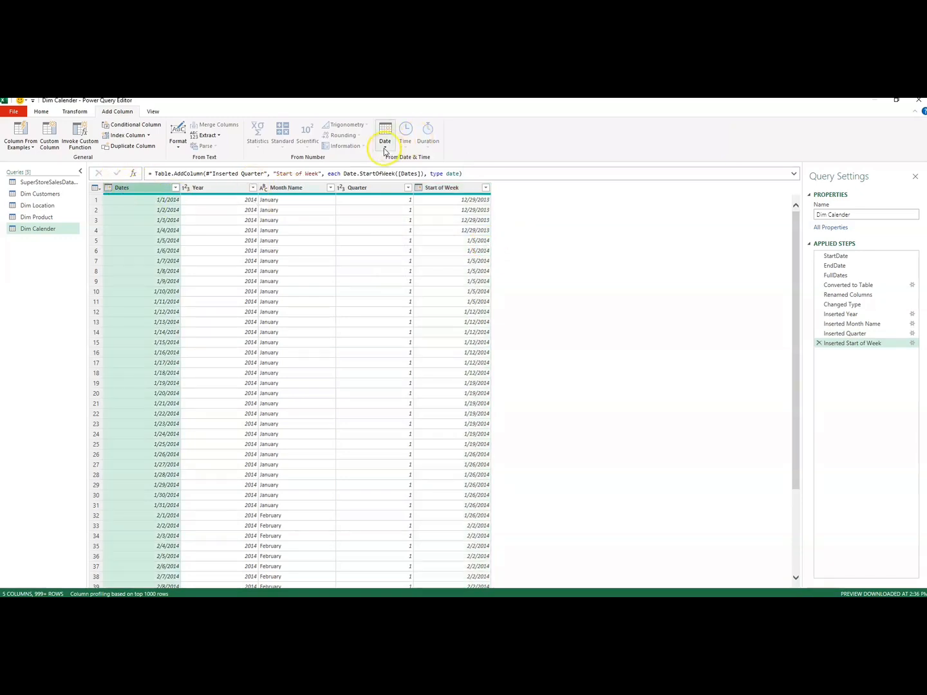
pyautogui.click(386, 144)
pyautogui.moveTo(459, 234)
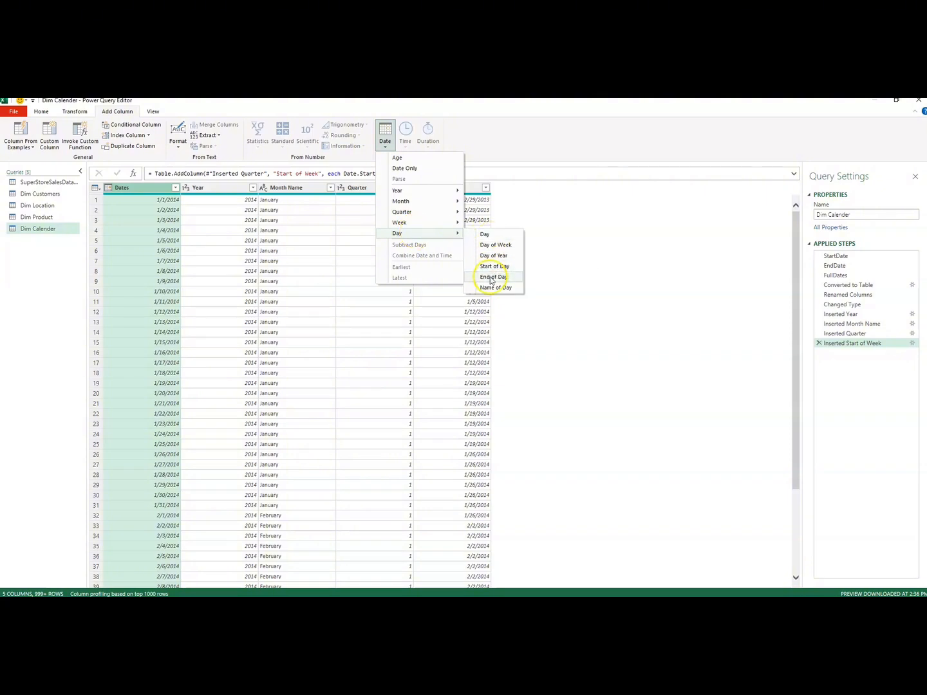
pyautogui.click(486, 236)
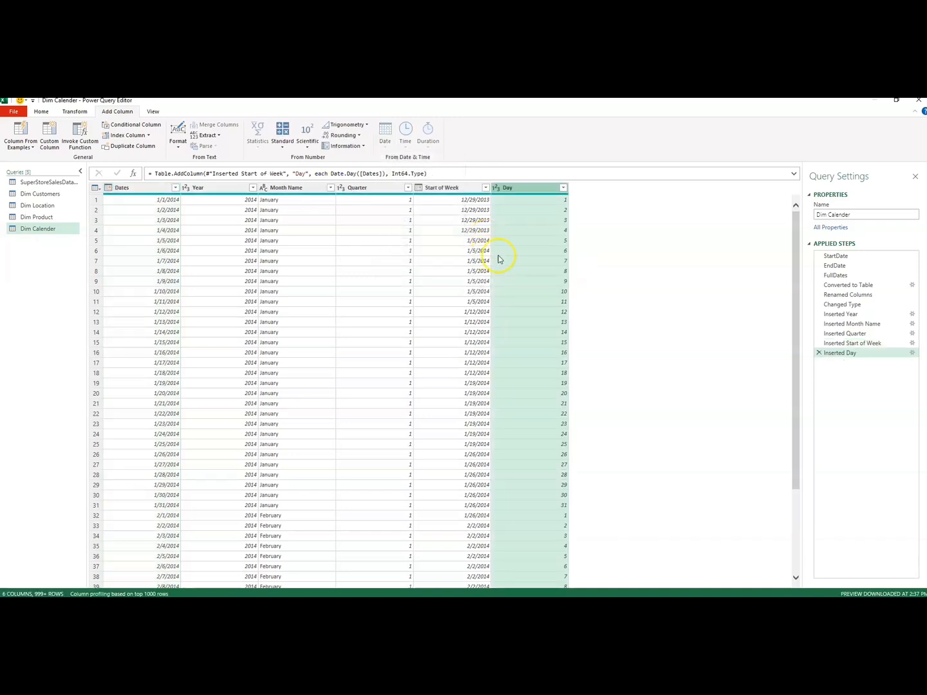
# Step: Delete the Inserted Day step from the Dim Calender query
pyautogui.rightClick(519, 193)
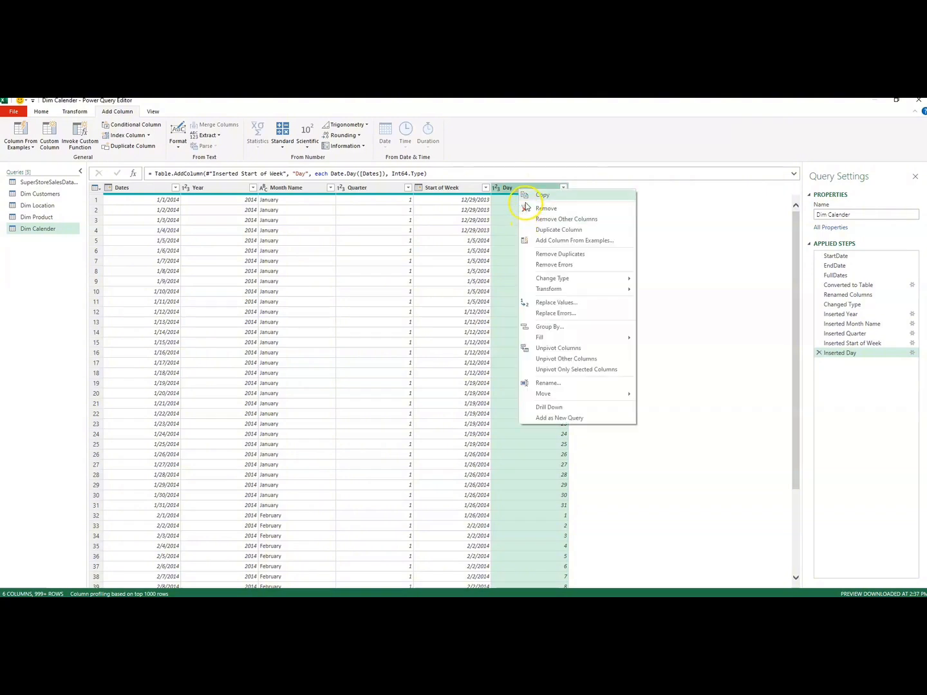
pyautogui.click(822, 353)
pyautogui.click(820, 353)
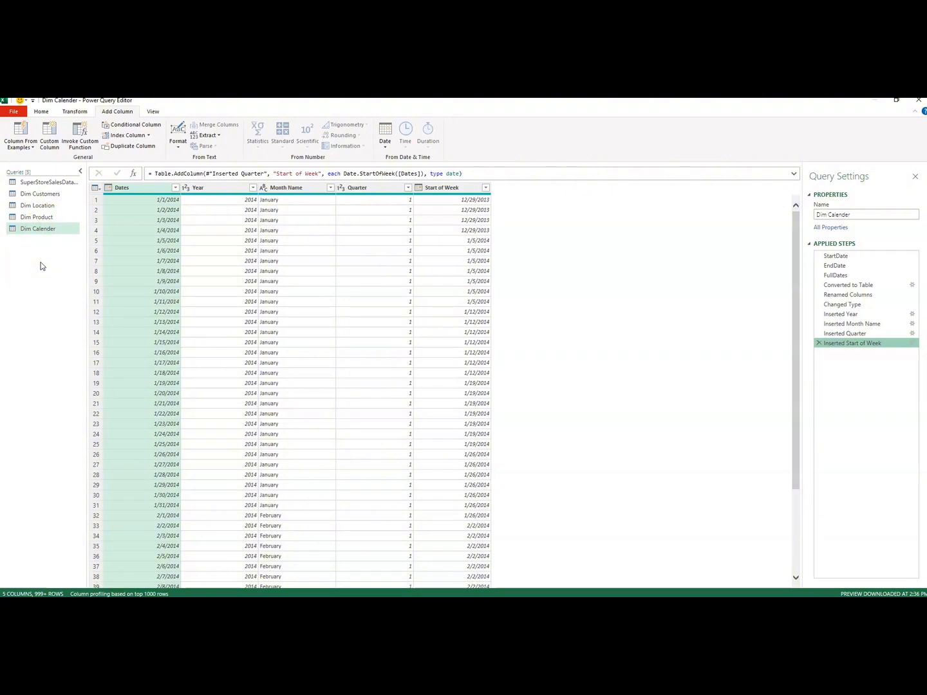
# Step: Create a new query that references the SuperStoreSalesDataSet query
pyautogui.click(28, 185)
pyautogui.rightClick(28, 185)
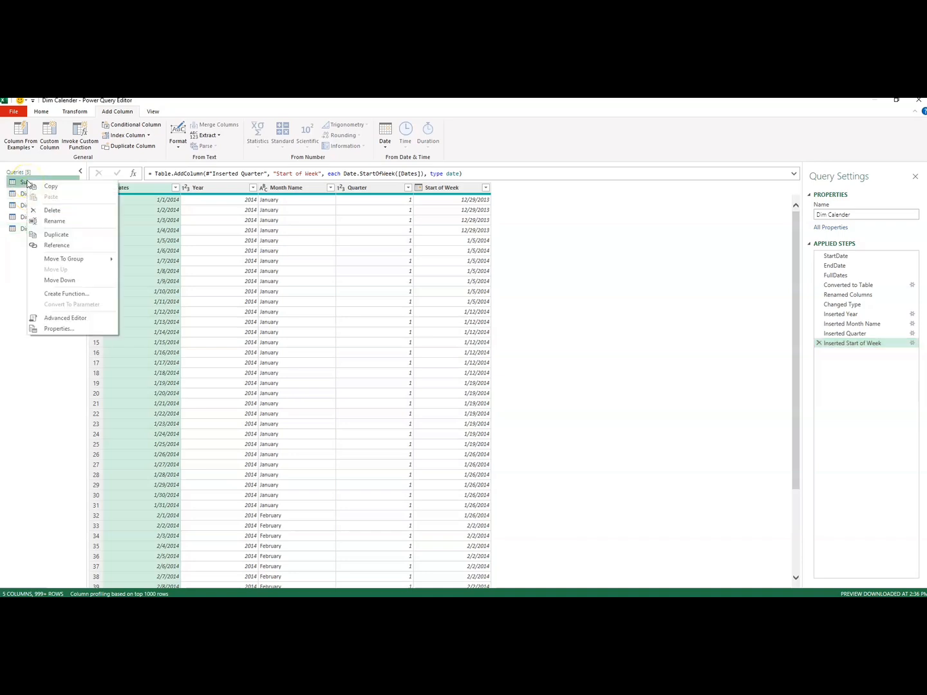
pyautogui.click(56, 247)
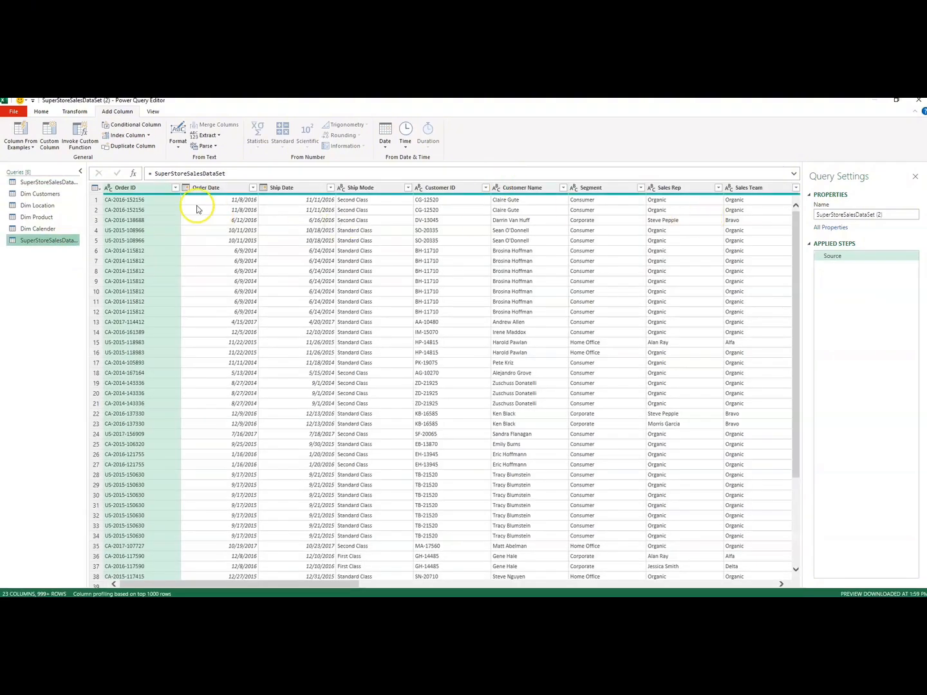
# Step: Start choosing columns for the new query: deselect all, and mark Order ID, Order Date, Ship Date, Ship Mode and Customer ID to keep
pyautogui.click(73, 111)
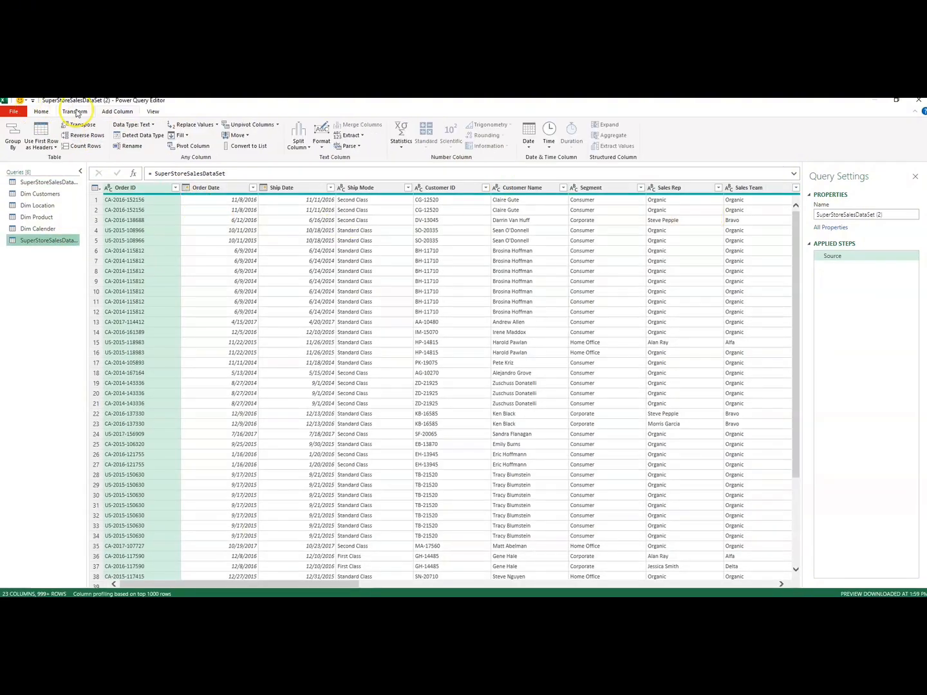
pyautogui.click(49, 113)
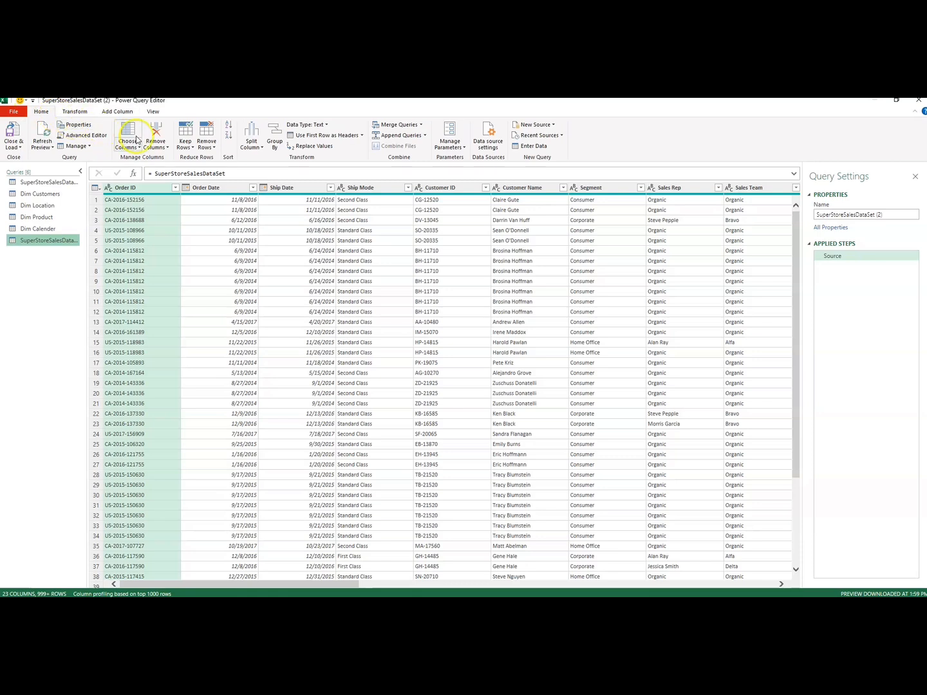
pyautogui.click(139, 148)
pyautogui.click(145, 161)
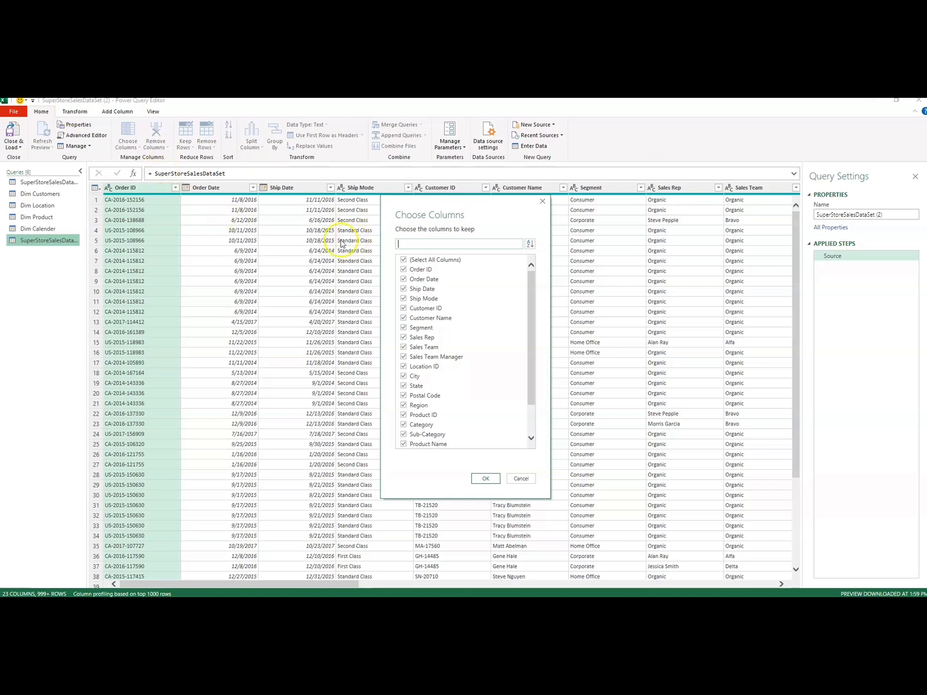
pyautogui.click(403, 260)
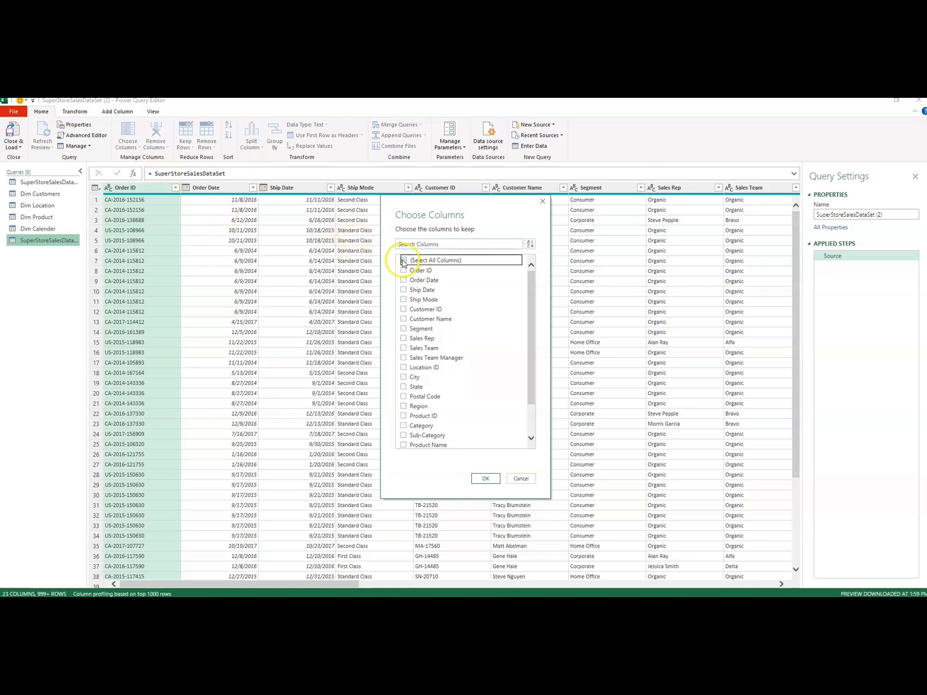
pyautogui.click(403, 271)
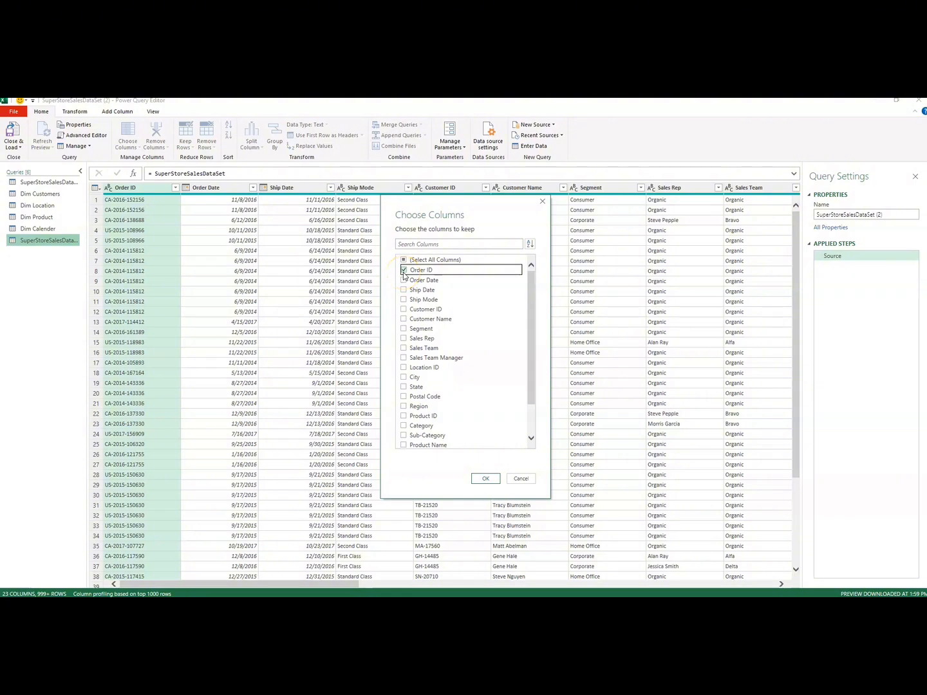
pyautogui.click(404, 280)
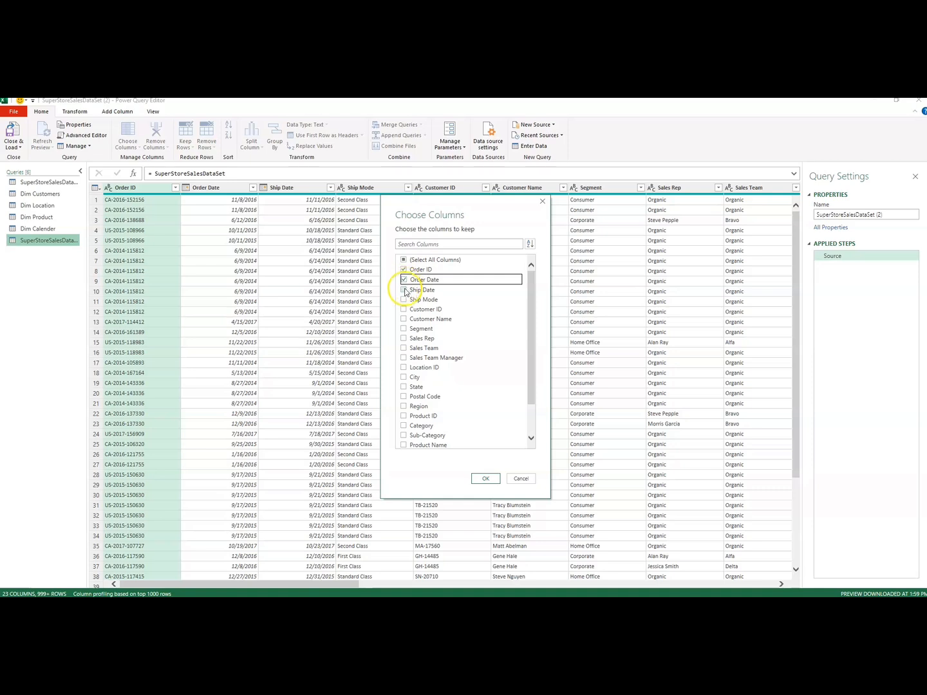
pyautogui.click(404, 291)
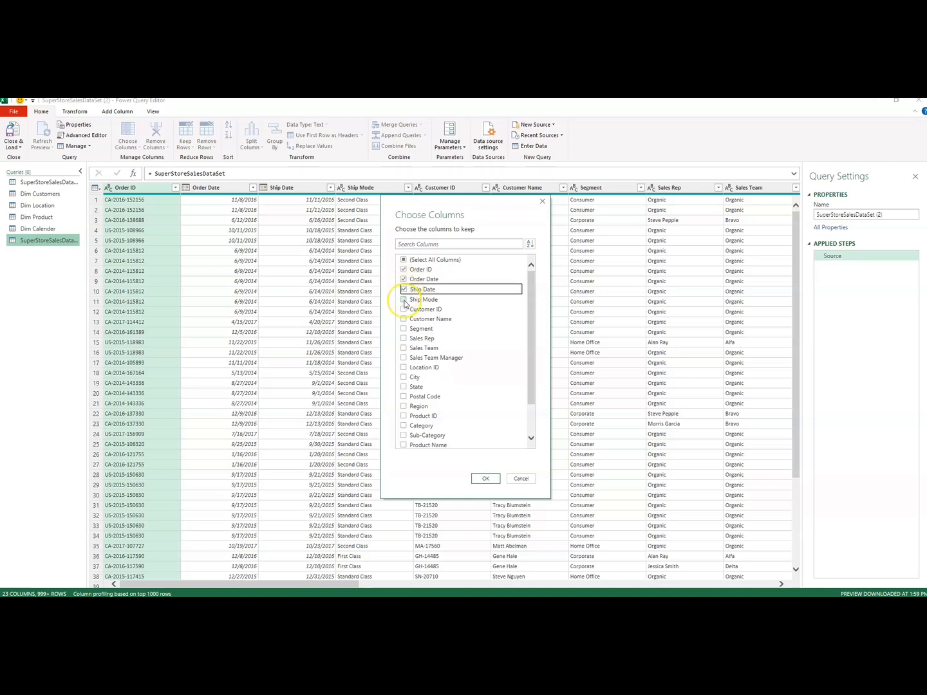
pyautogui.click(404, 300)
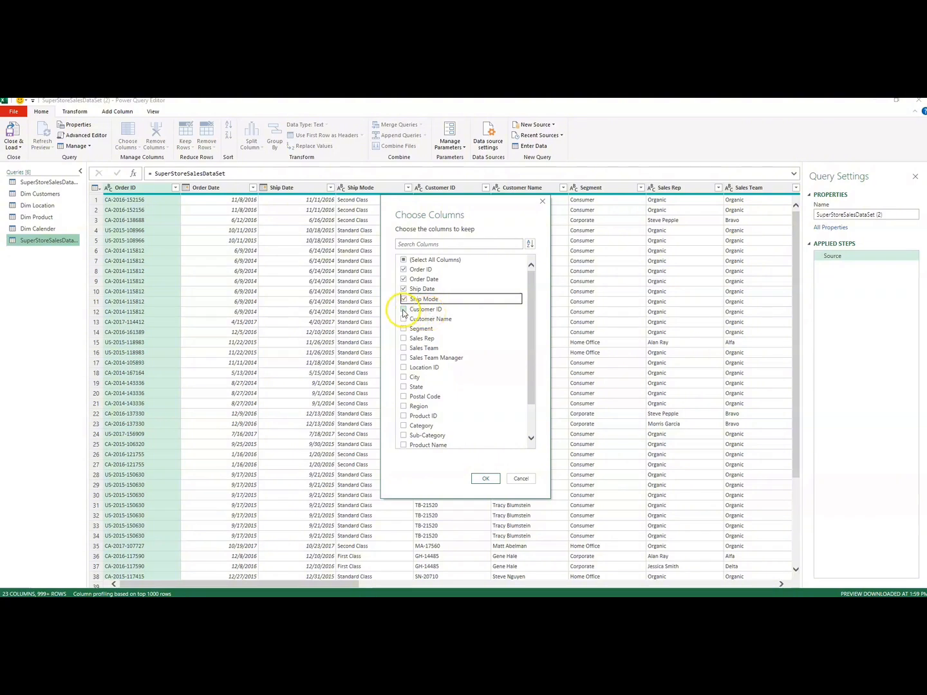
pyautogui.click(403, 309)
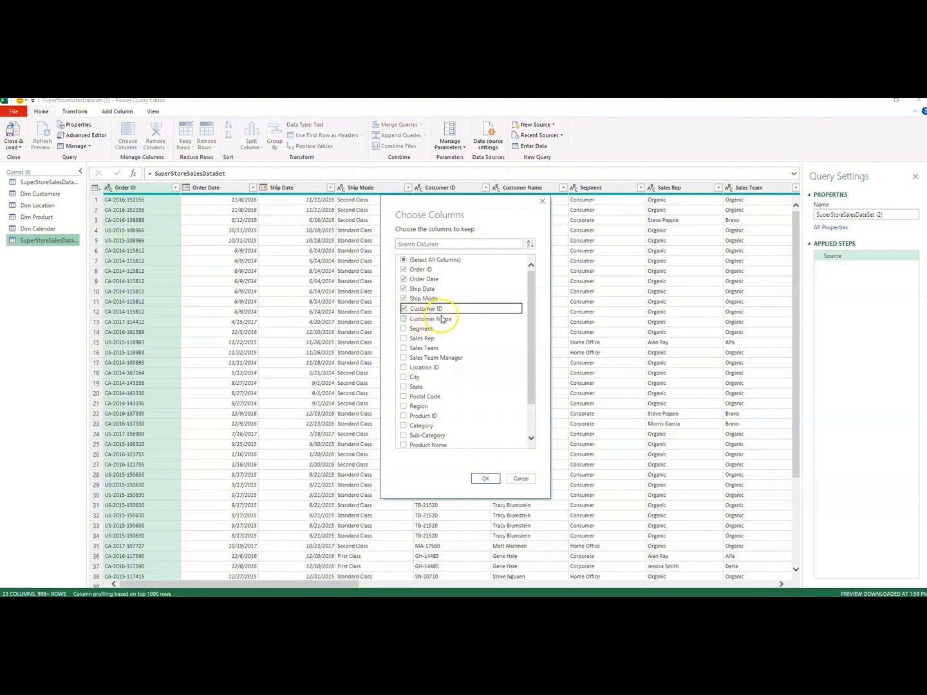
# Step: Mark the Segment, Sales Rep, Sales Team, Sales Team Manager, Location ID and Product ID columns to keep
pyautogui.click(404, 328)
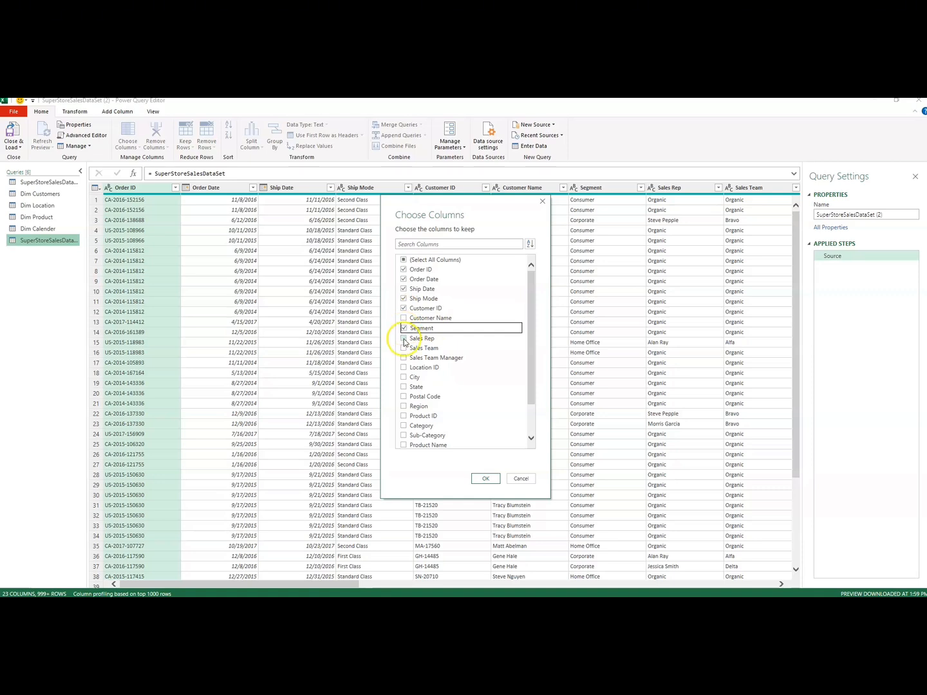
pyautogui.click(404, 340)
pyautogui.click(403, 349)
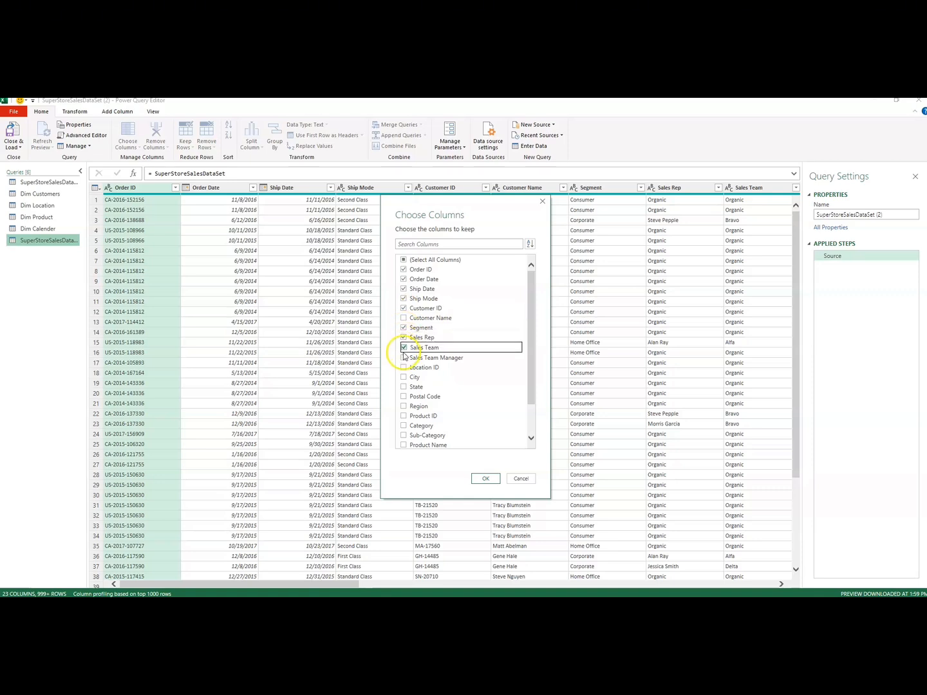
pyautogui.click(404, 358)
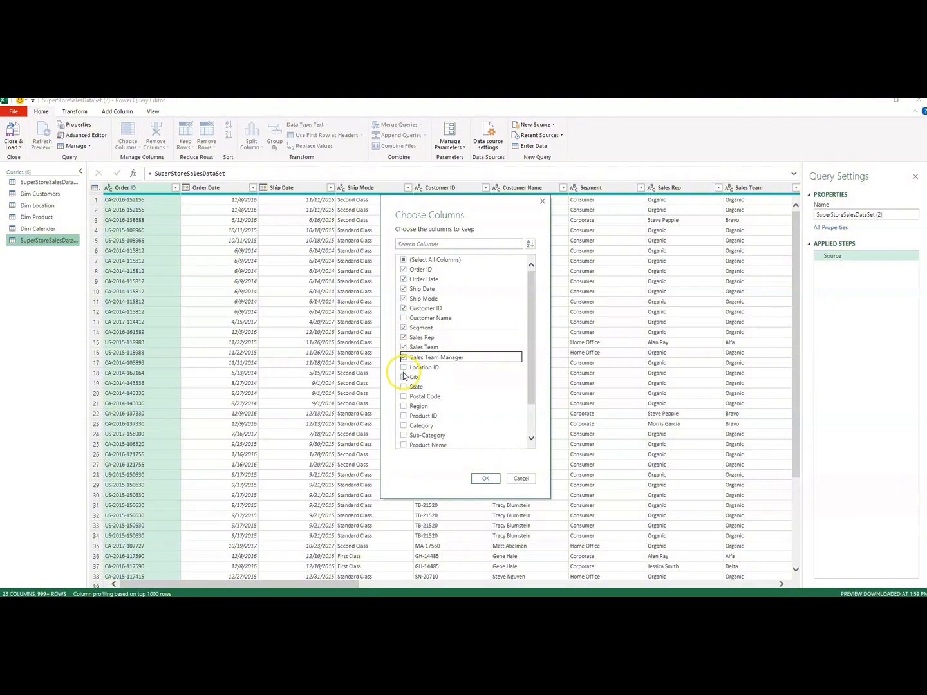
pyautogui.click(404, 368)
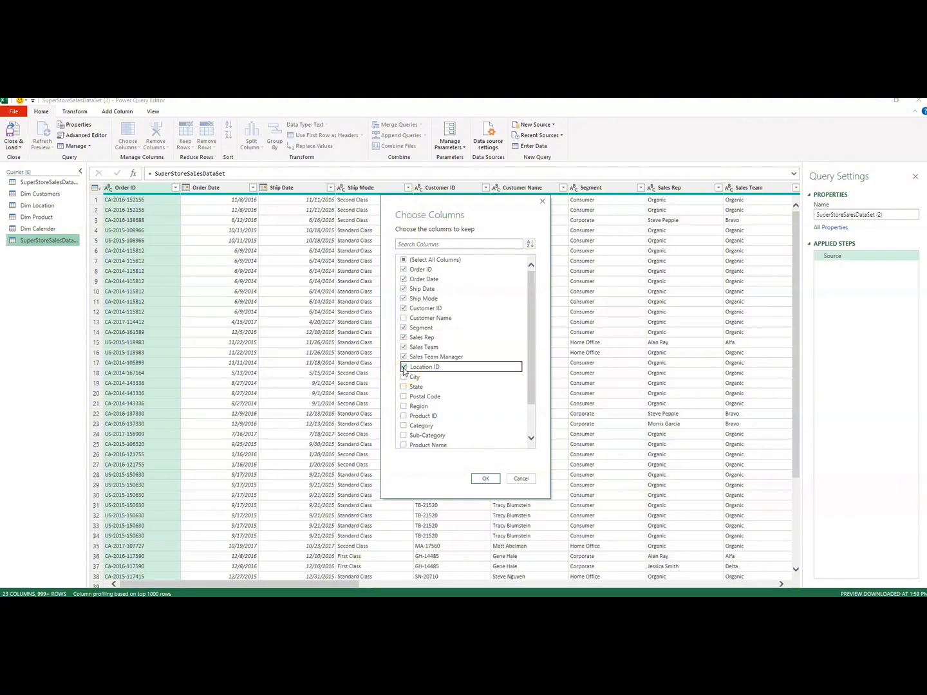
pyautogui.click(404, 416)
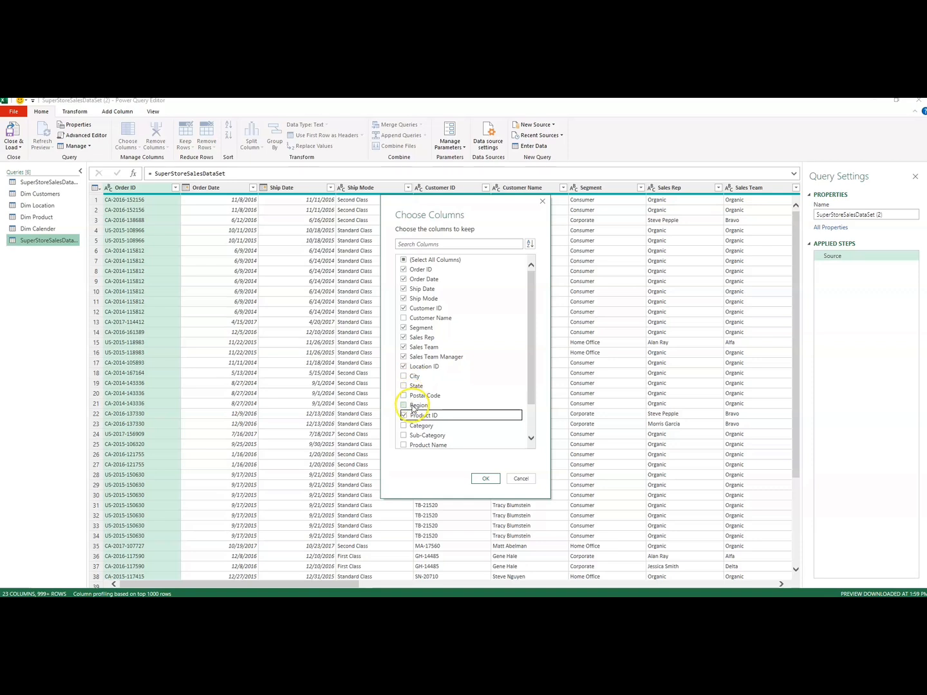
# Step: Include the Sales, Quantity, Discount and Profit columns and apply the column selection
pyautogui.moveTo(531, 368); pyautogui.dragTo(531, 403)
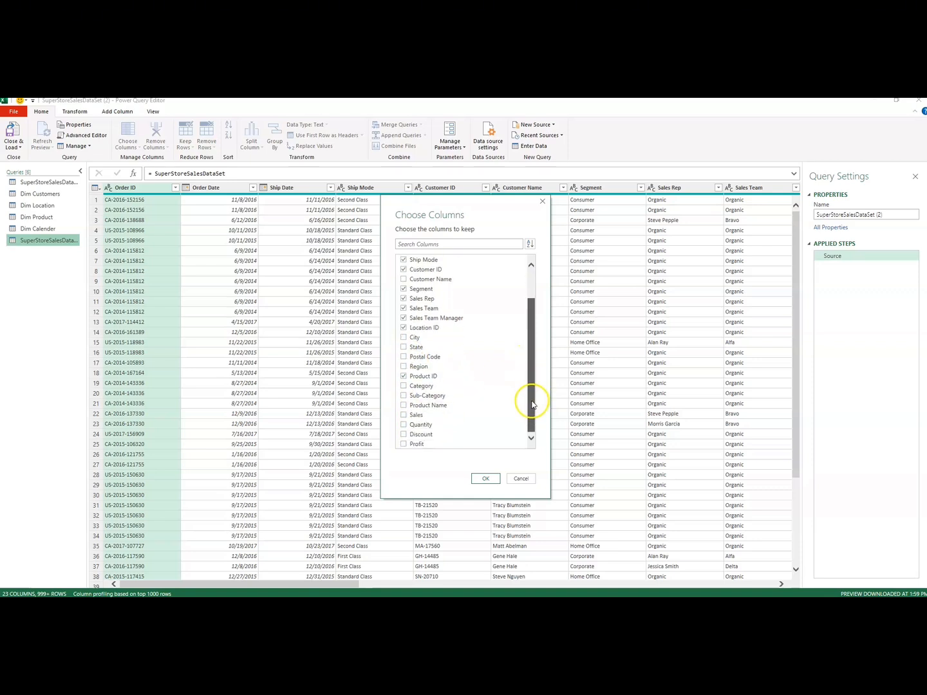
pyautogui.click(404, 415)
pyautogui.click(404, 425)
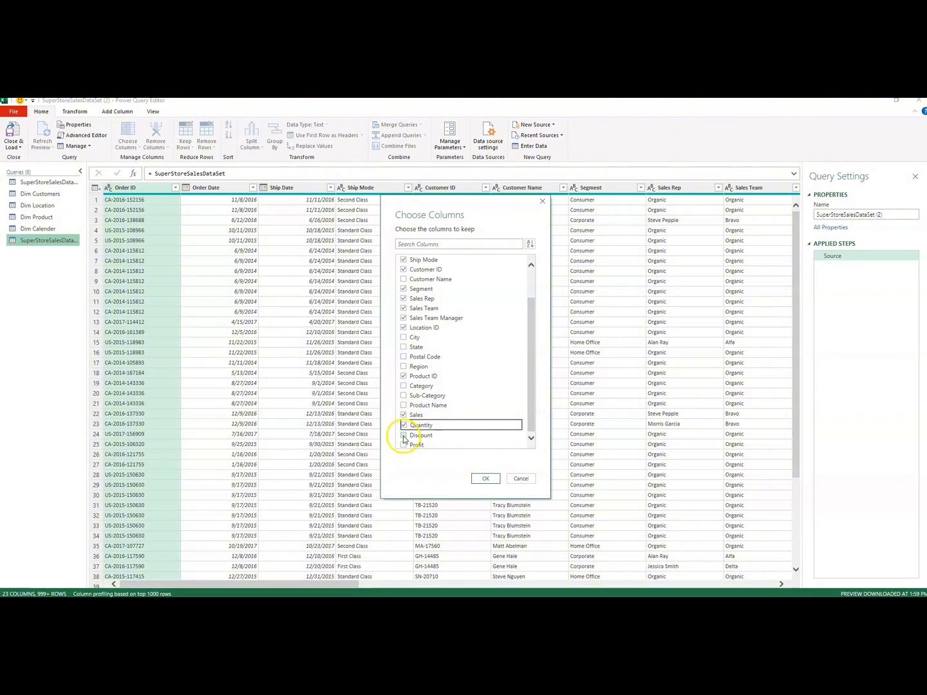
pyautogui.click(404, 436)
pyautogui.click(405, 445)
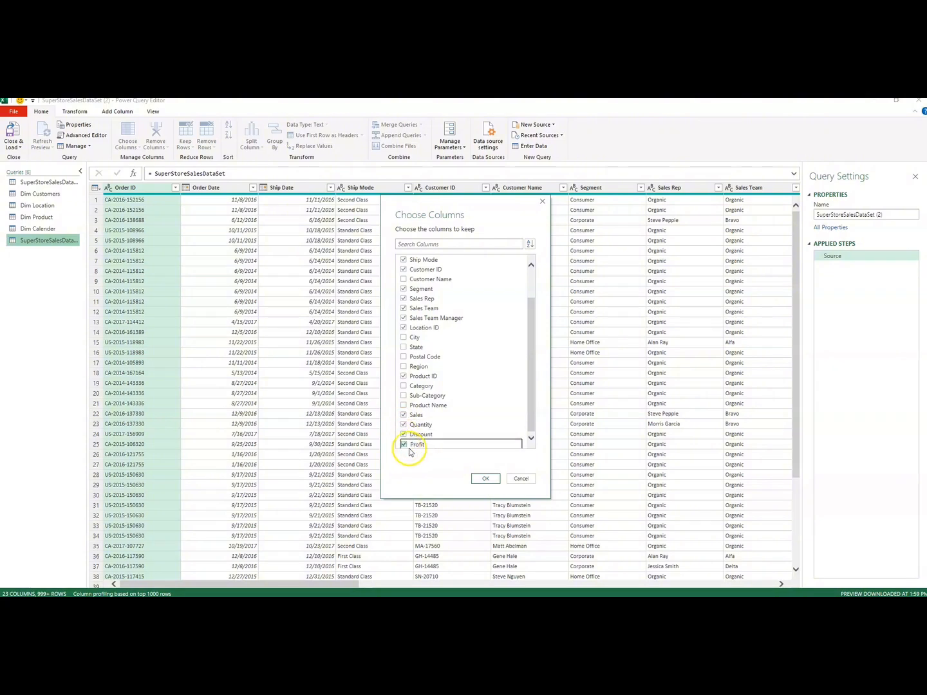
pyautogui.click(484, 480)
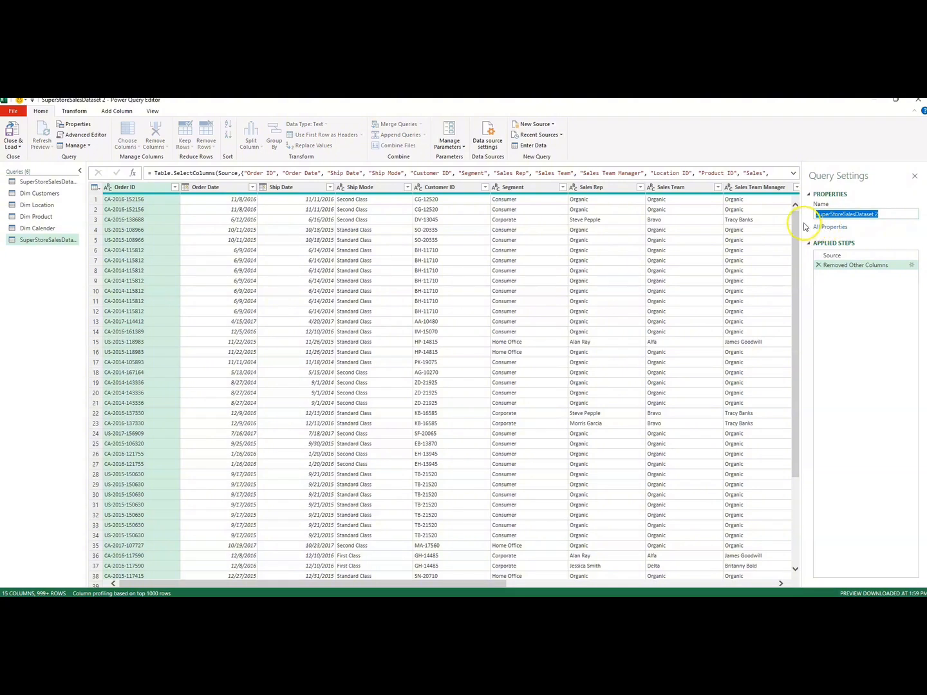
# Step: Rename the new query as OrderFactTable
pyautogui.press('BackSpace')
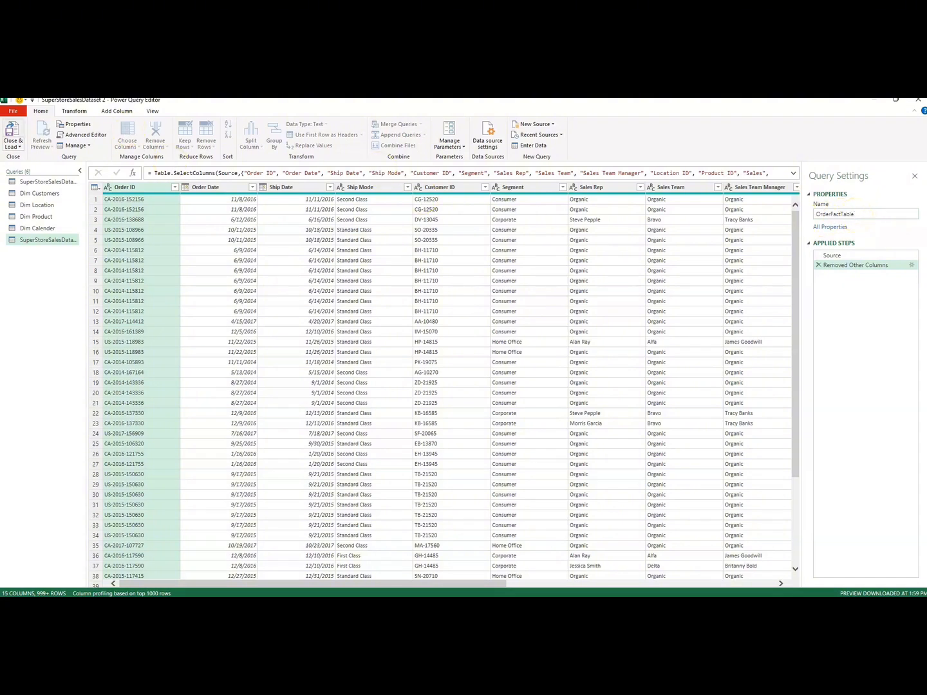
pyautogui.click(40, 194)
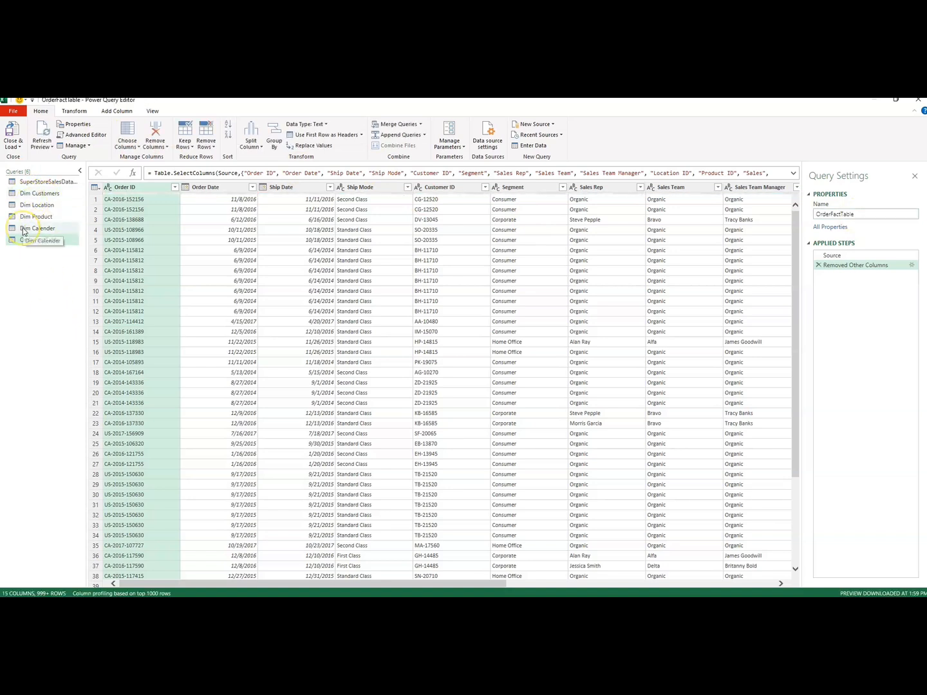
# Step: Review the Dim Customers, Dim Location, Dim Product, Dim Calender and OrderFactTable queries, checking their columns and row counts
pyautogui.click(23, 196)
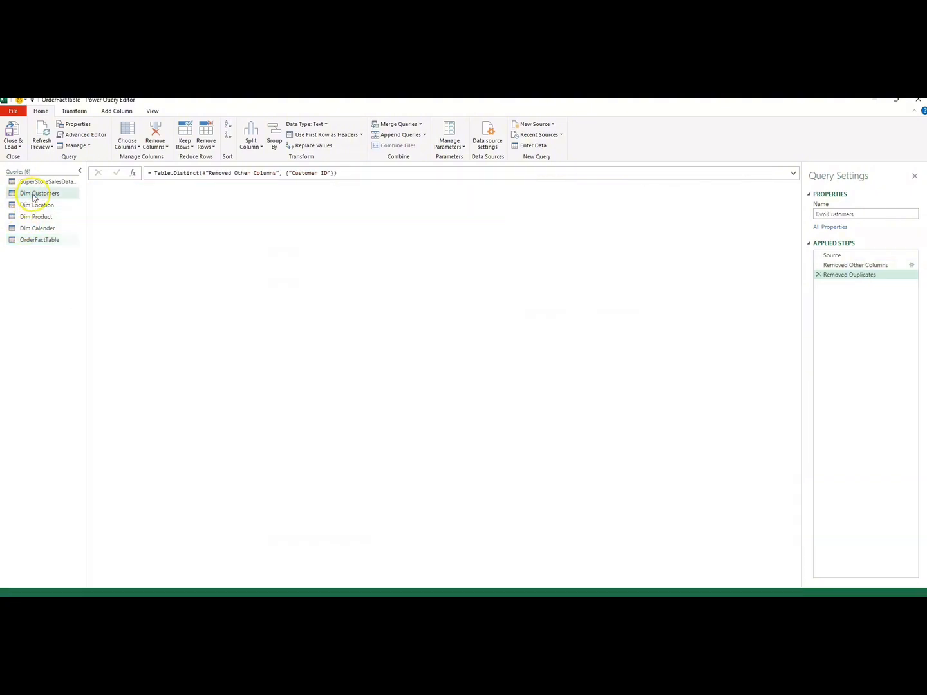
pyautogui.click(43, 209)
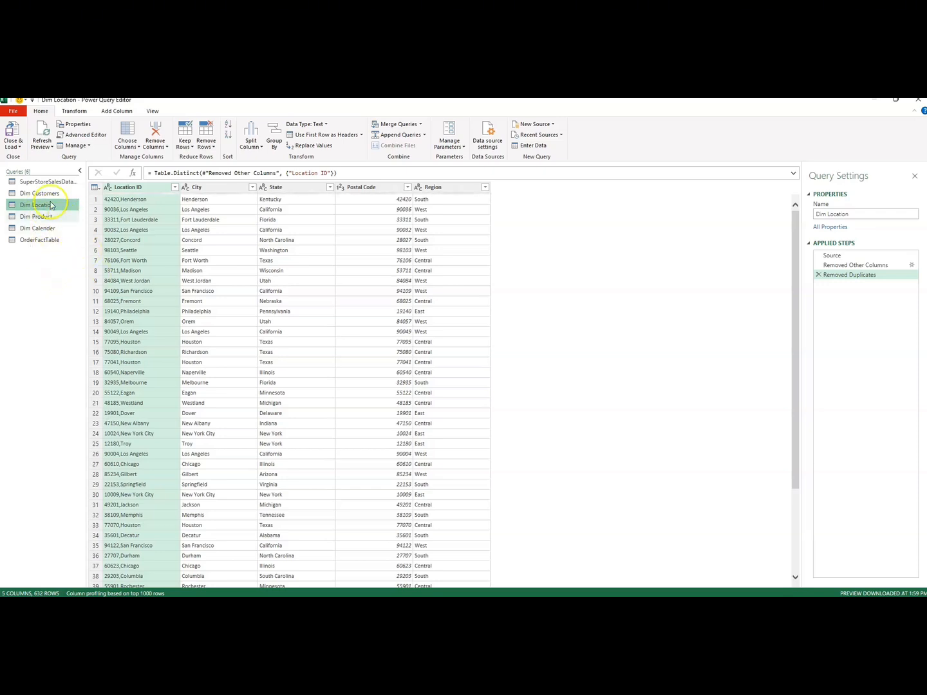
pyautogui.click(41, 194)
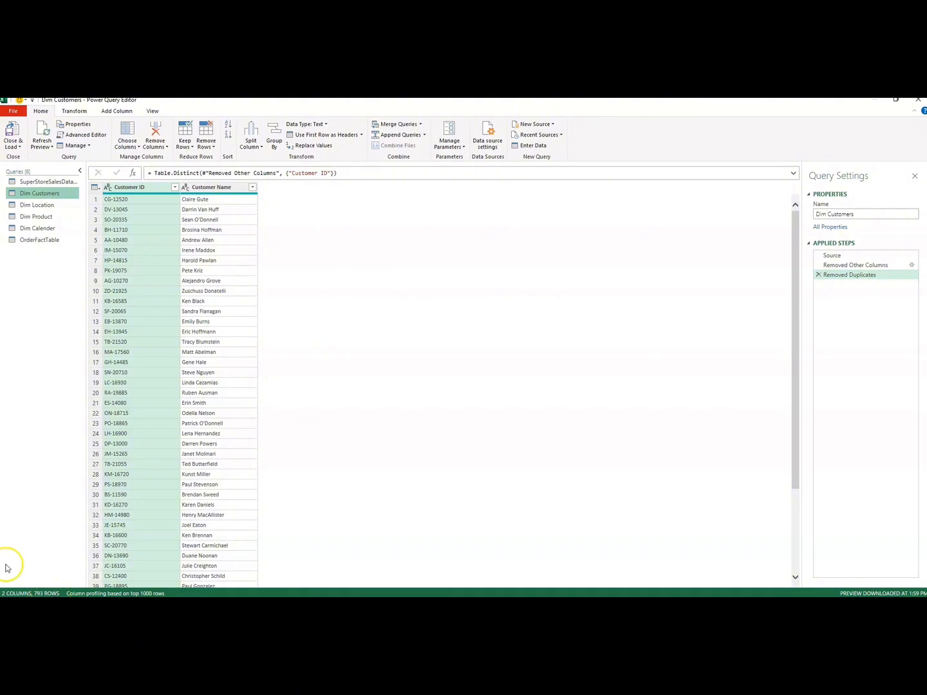
pyautogui.click(40, 206)
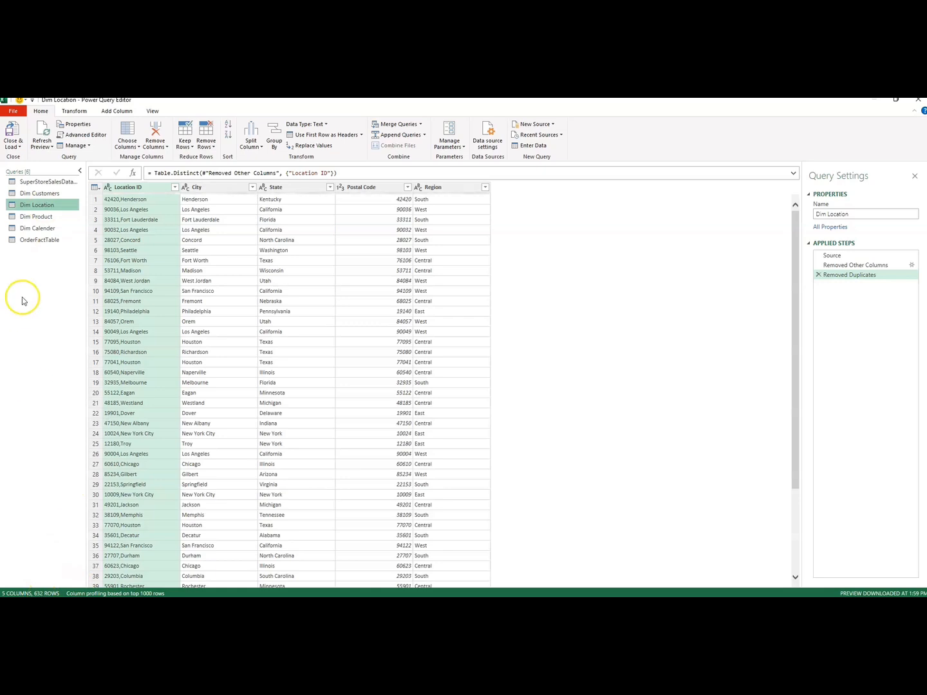
pyautogui.click(35, 216)
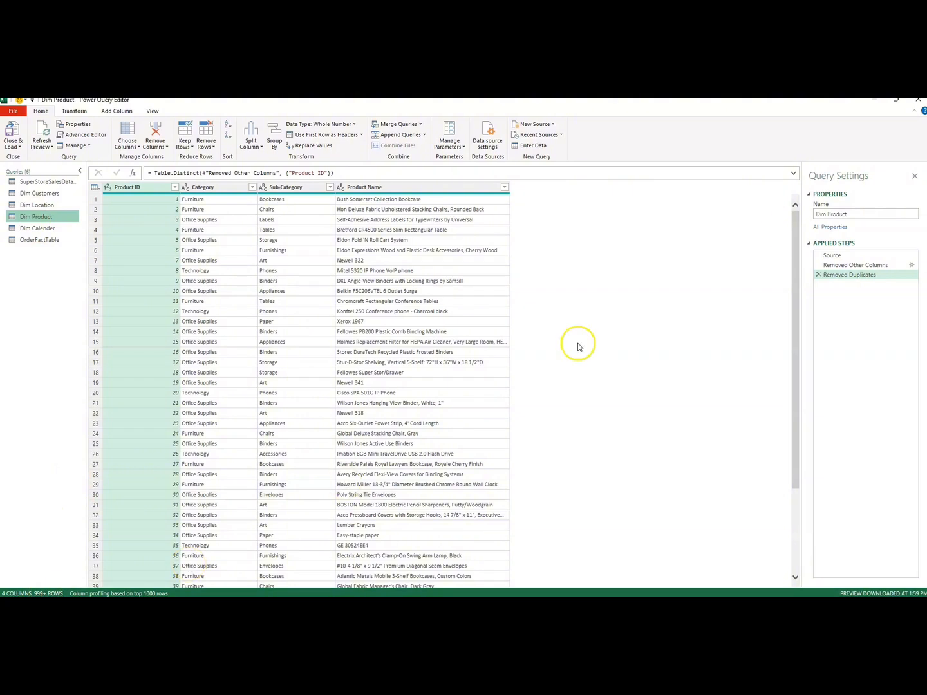
pyautogui.click(38, 228)
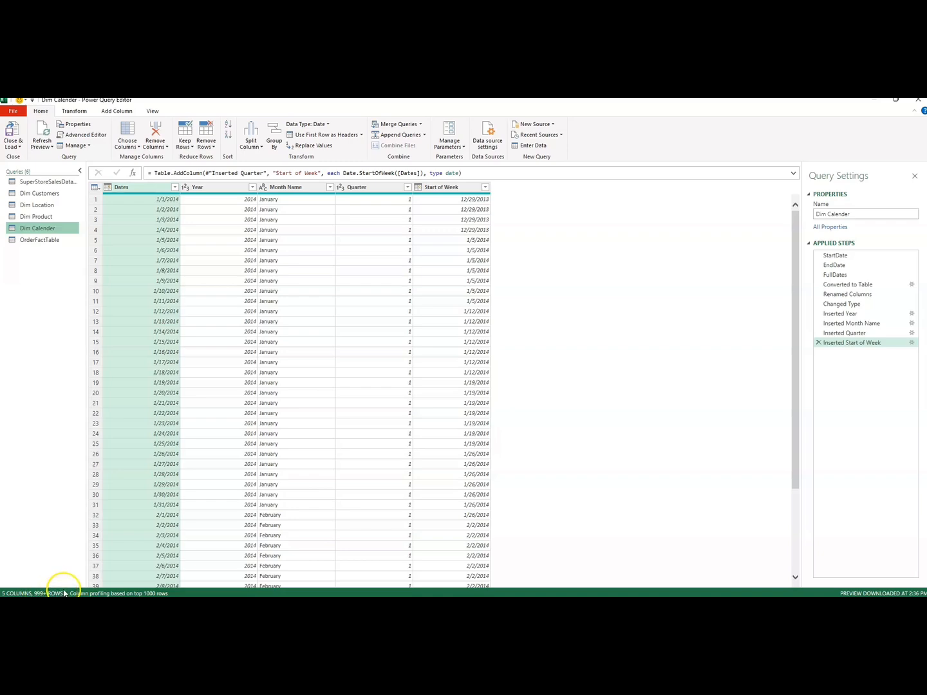
pyautogui.click(38, 240)
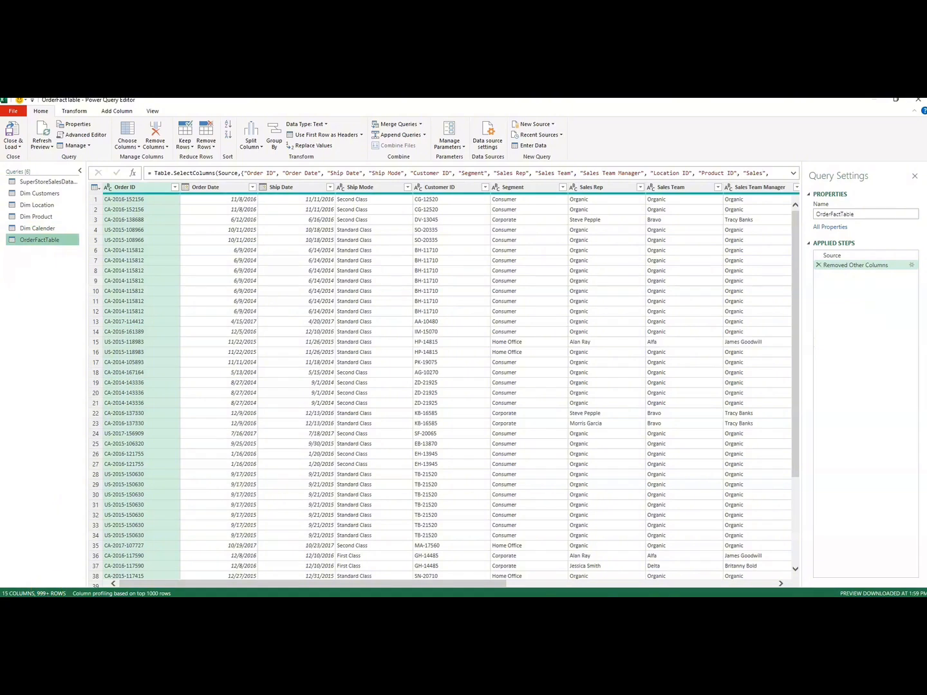
# Step: Save and close the queries with Close & Load To so their load destination can be specified in Excel
pyautogui.click(22, 149)
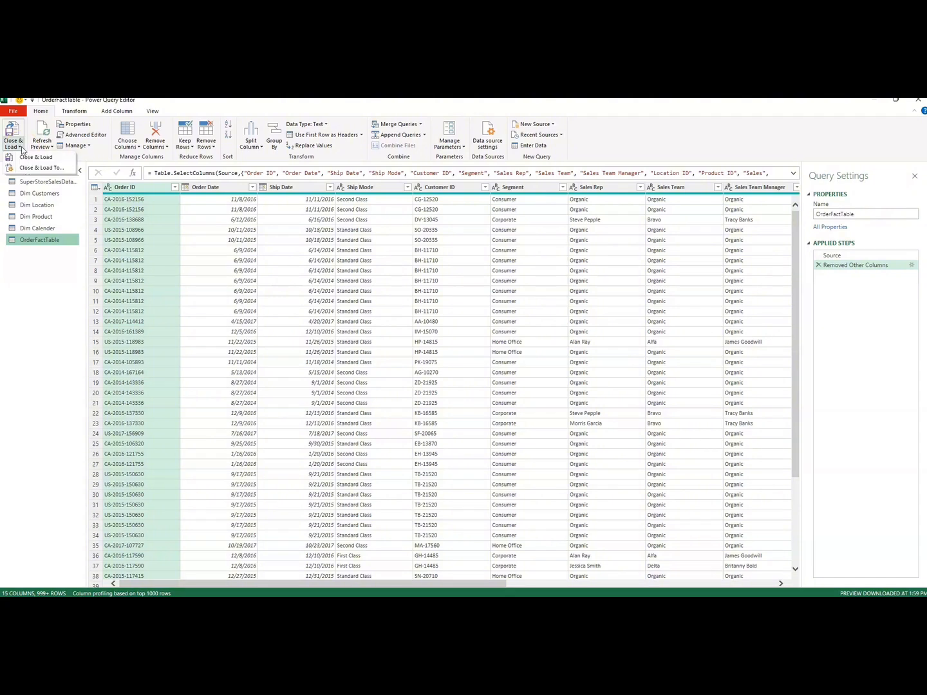
pyautogui.click(22, 161)
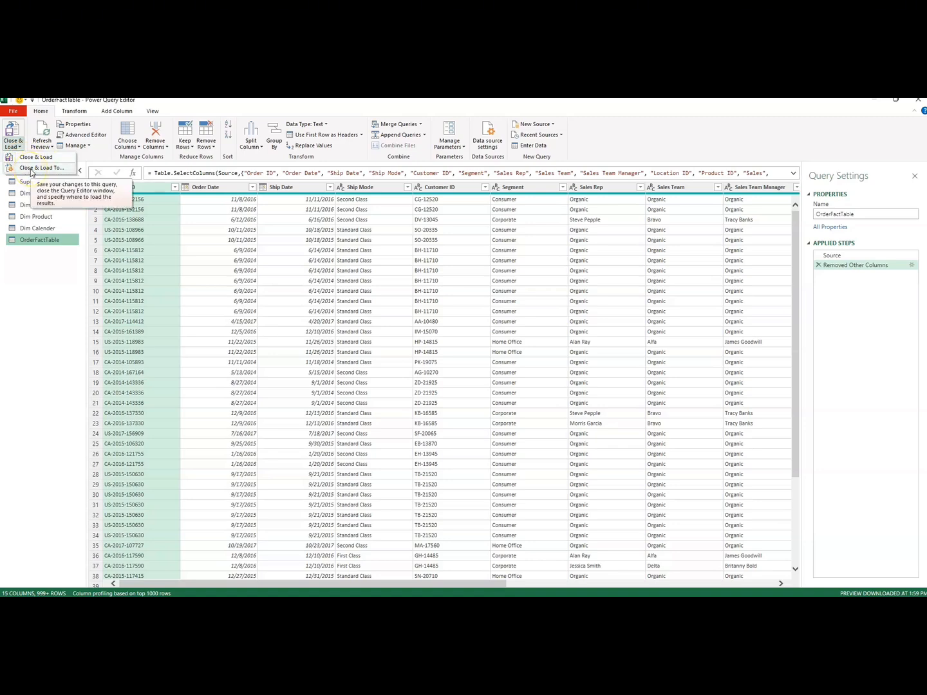
pyautogui.click(32, 168)
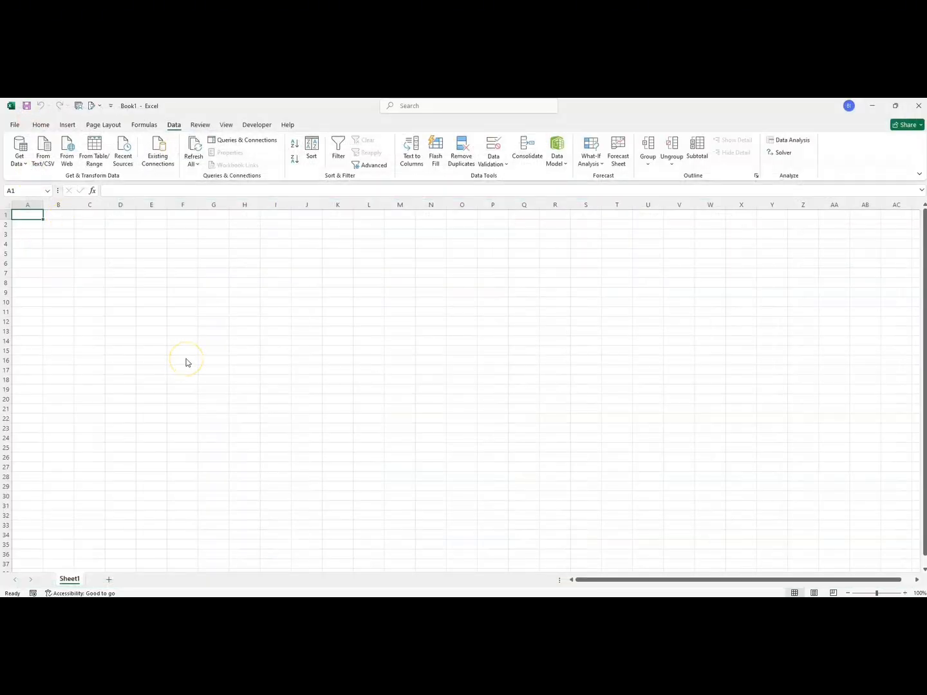
pyautogui.press('super+s')
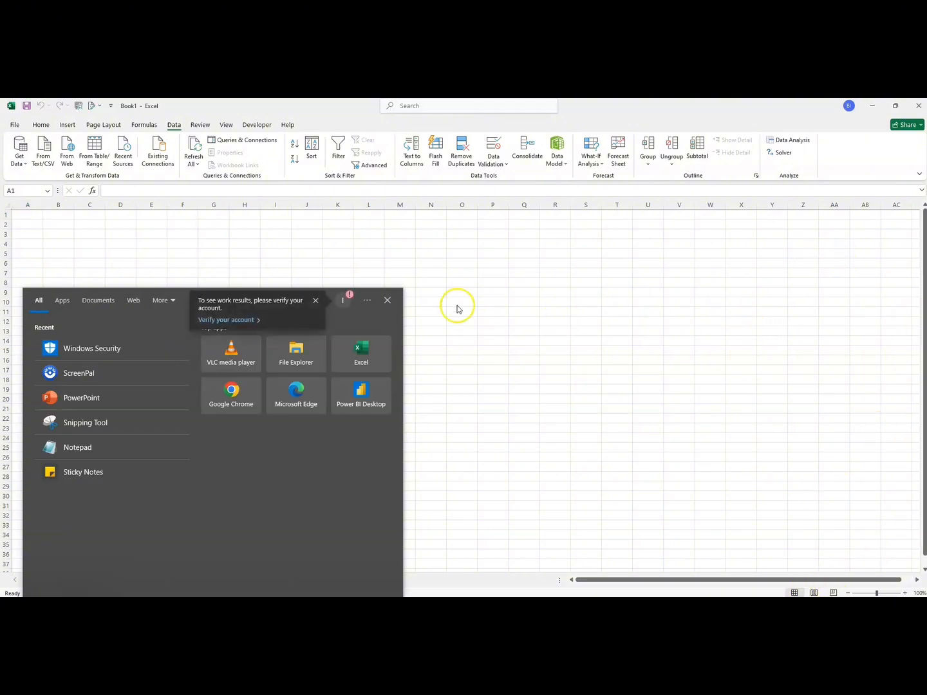
pyautogui.click(387, 300)
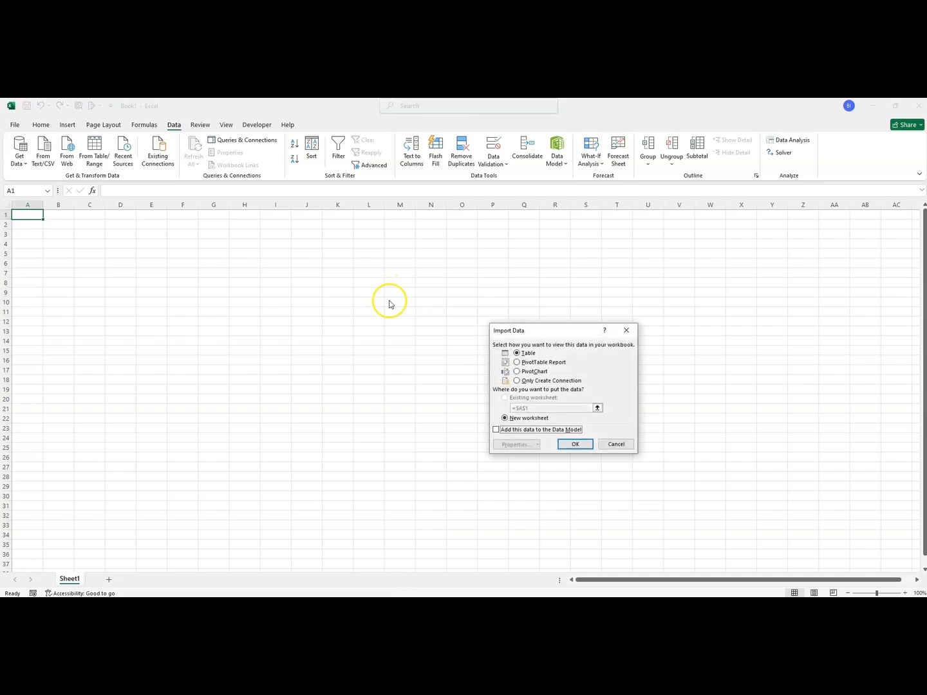
# Step: Load the queries as a PivotTable Report in the existing worksheet at cell A1 and dismiss the web data tip
pyautogui.moveTo(530, 332); pyautogui.dragTo(402, 282)
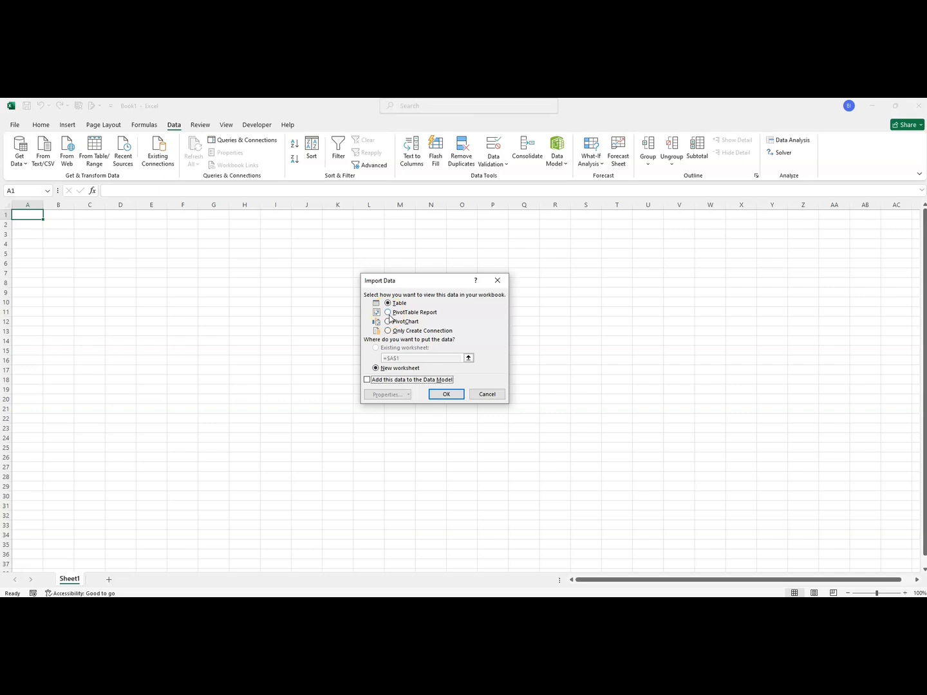
pyautogui.click(388, 313)
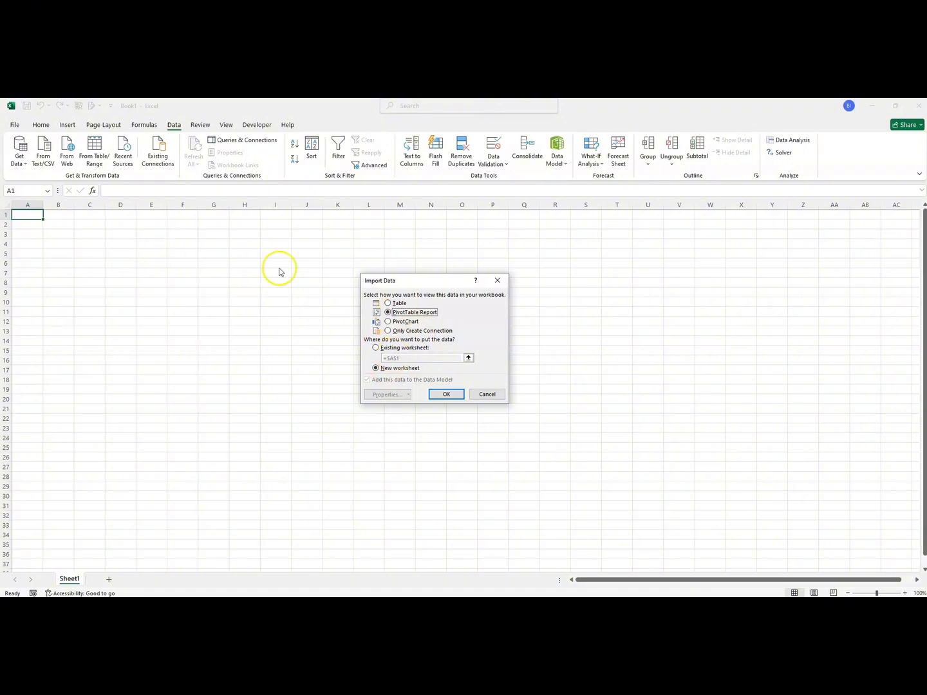
pyautogui.click(376, 349)
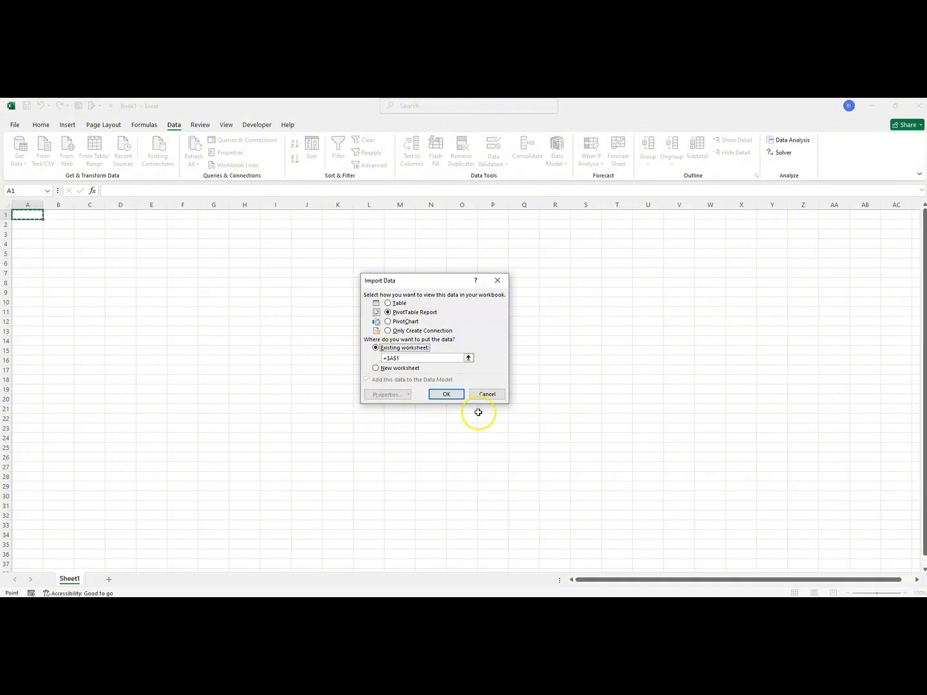
pyautogui.click(446, 394)
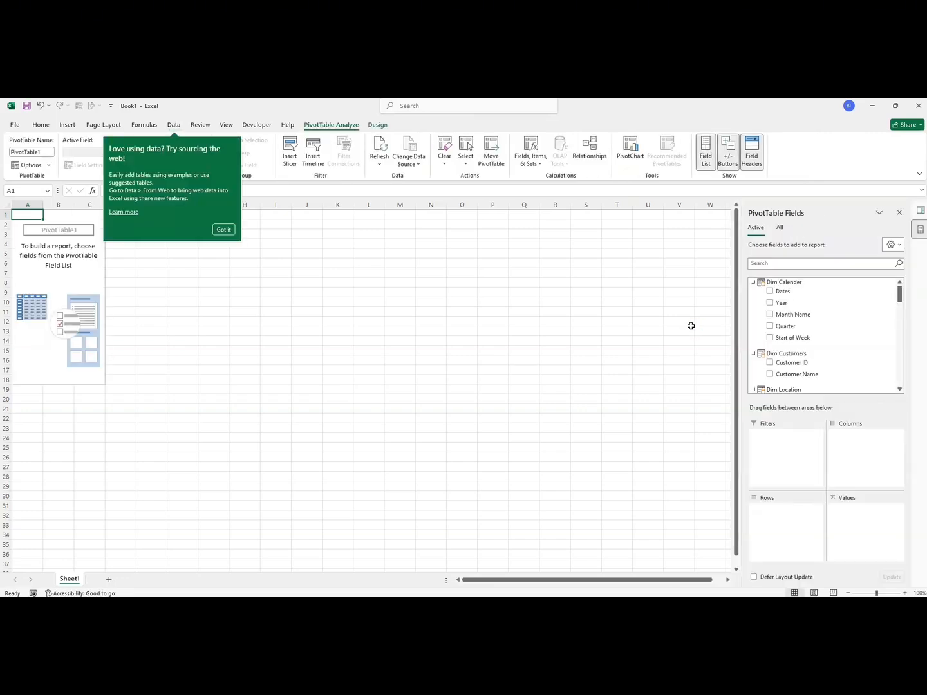
pyautogui.click(223, 229)
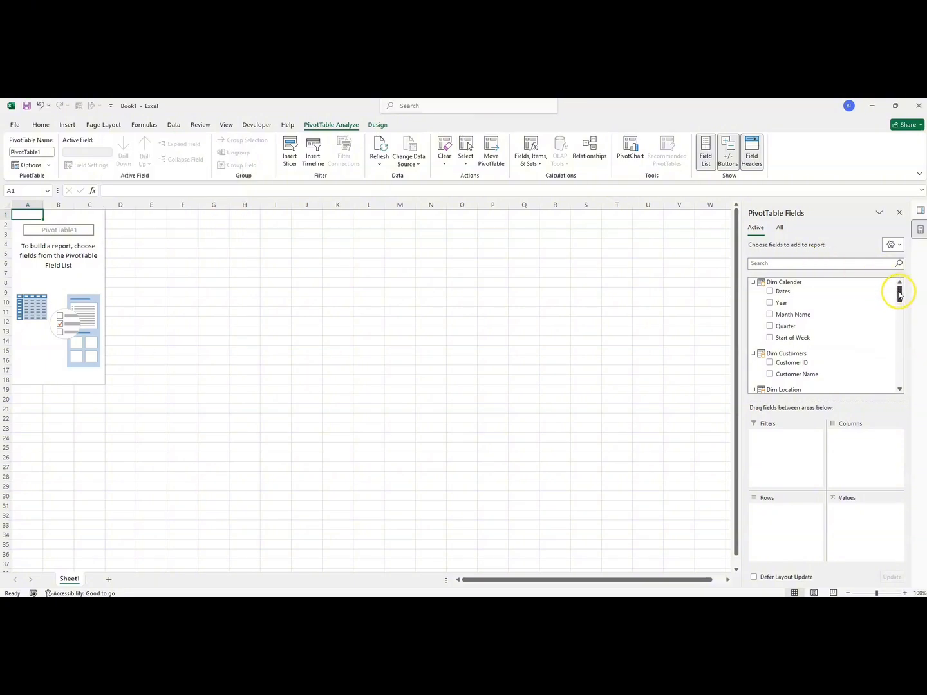
pyautogui.moveTo(899, 294); pyautogui.dragTo(900, 376)
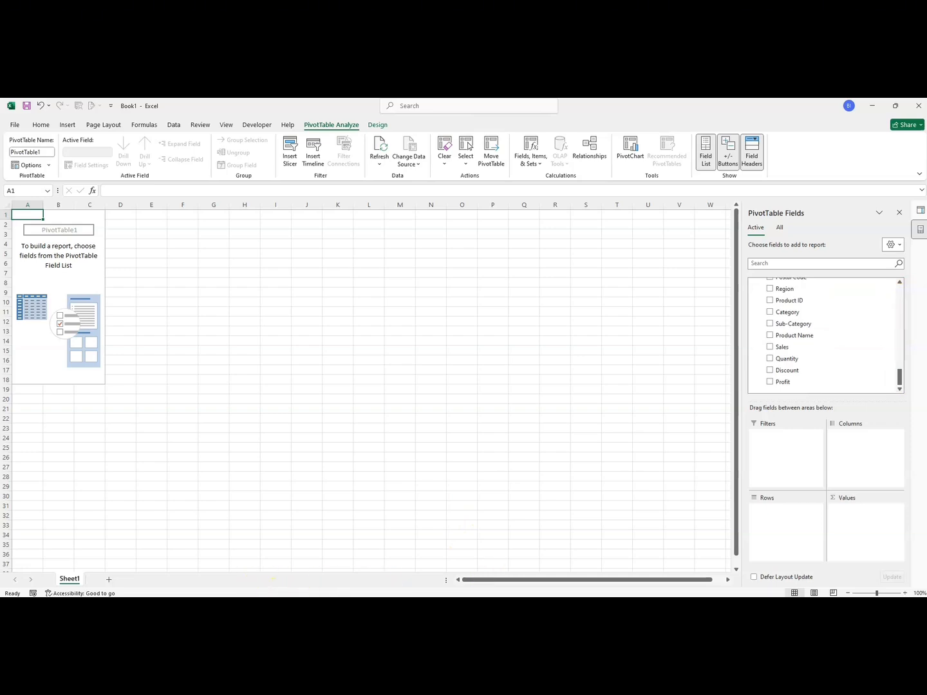
# Step: Open the recent LearnDataAnalytics Excel project presentation in PowerPoint and read the objectives on slide 3
pyautogui.press('super')
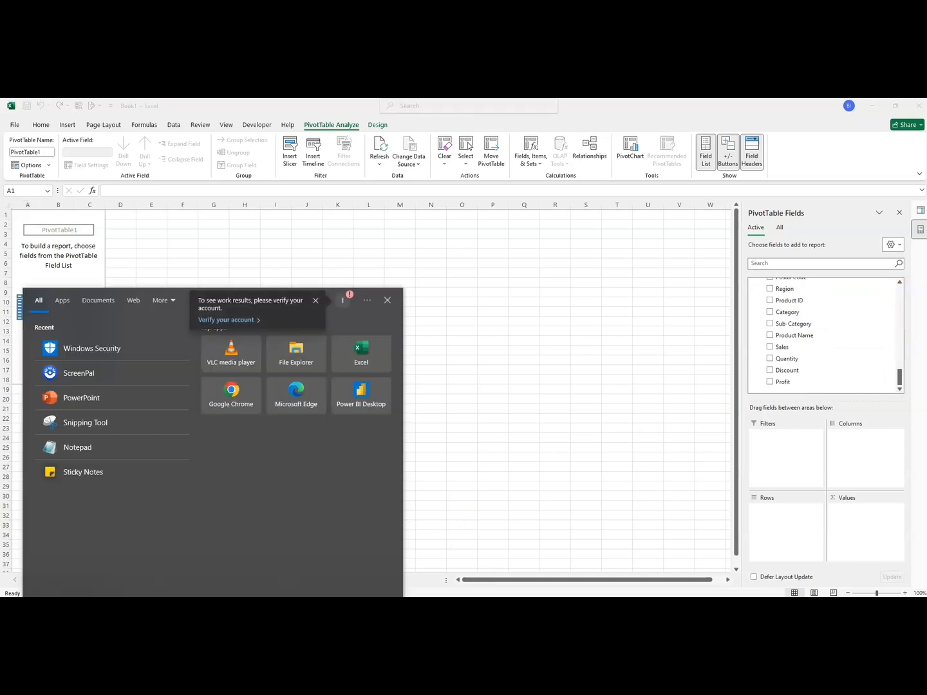
pyautogui.write('power')
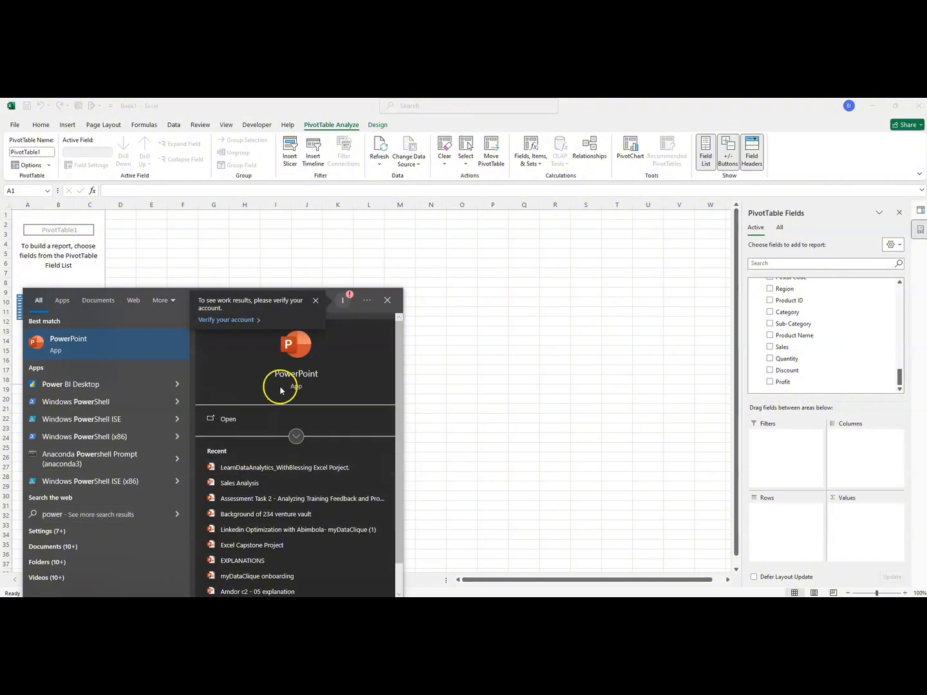
pyautogui.click(314, 300)
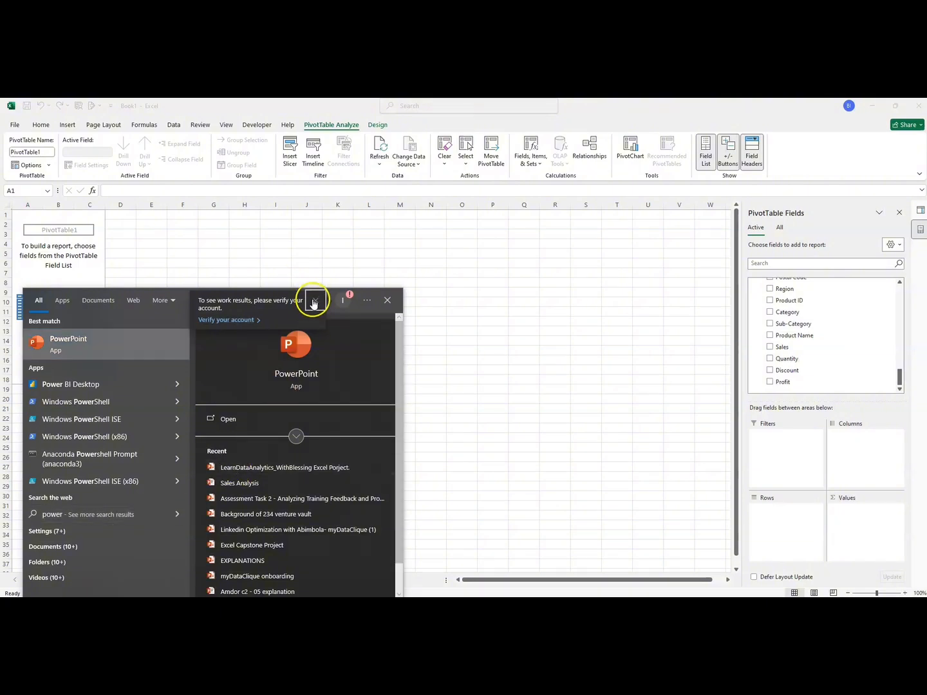
pyautogui.click(261, 467)
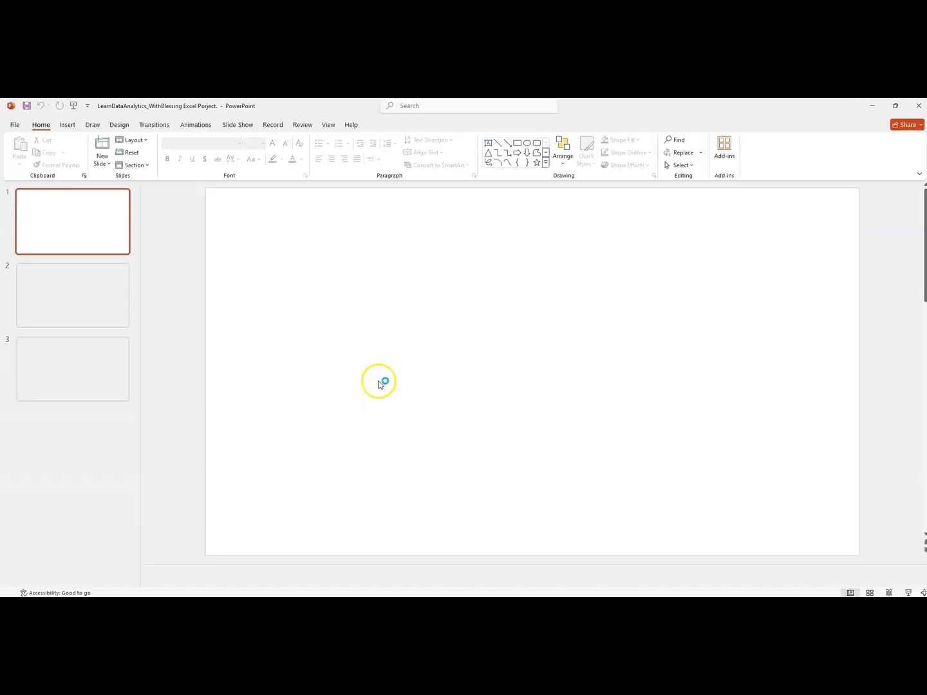
pyautogui.click(82, 307)
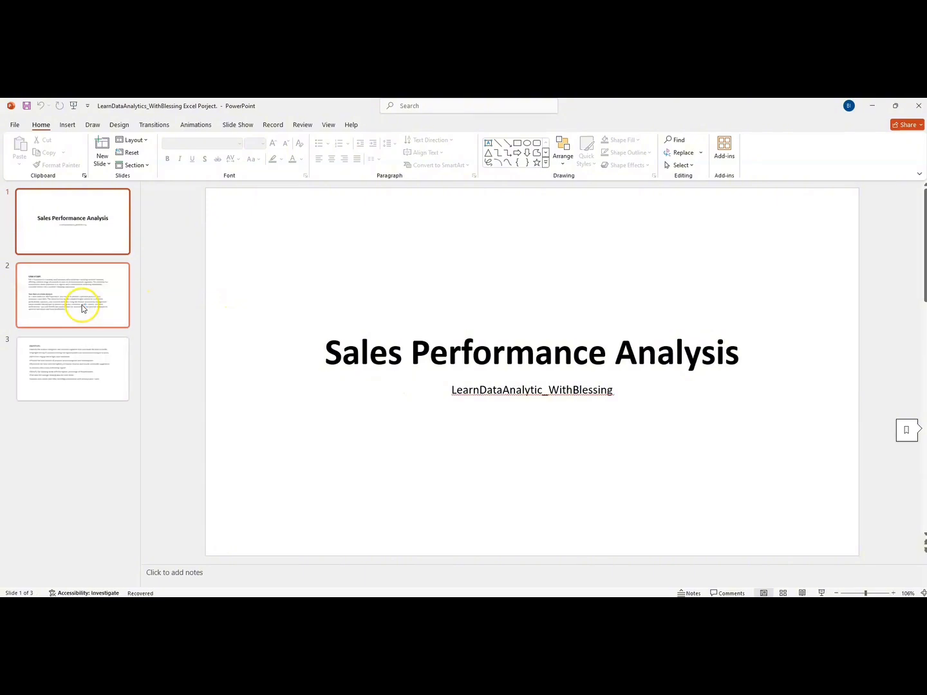
pyautogui.click(65, 391)
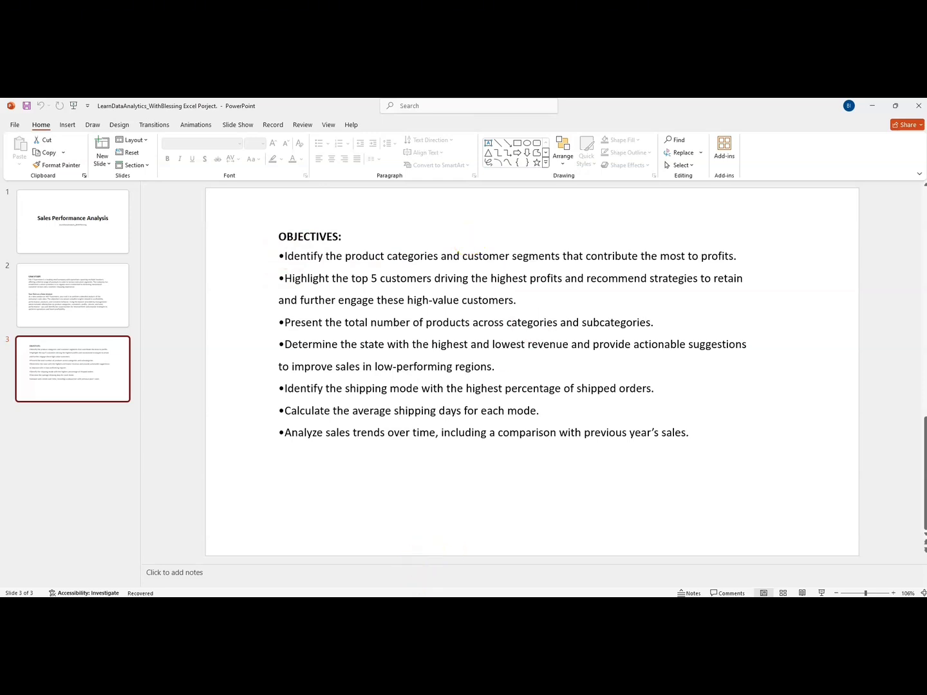
# Step: Switch back to Excel and add the Profit field to the PivotTable values
pyautogui.click(406, 581)
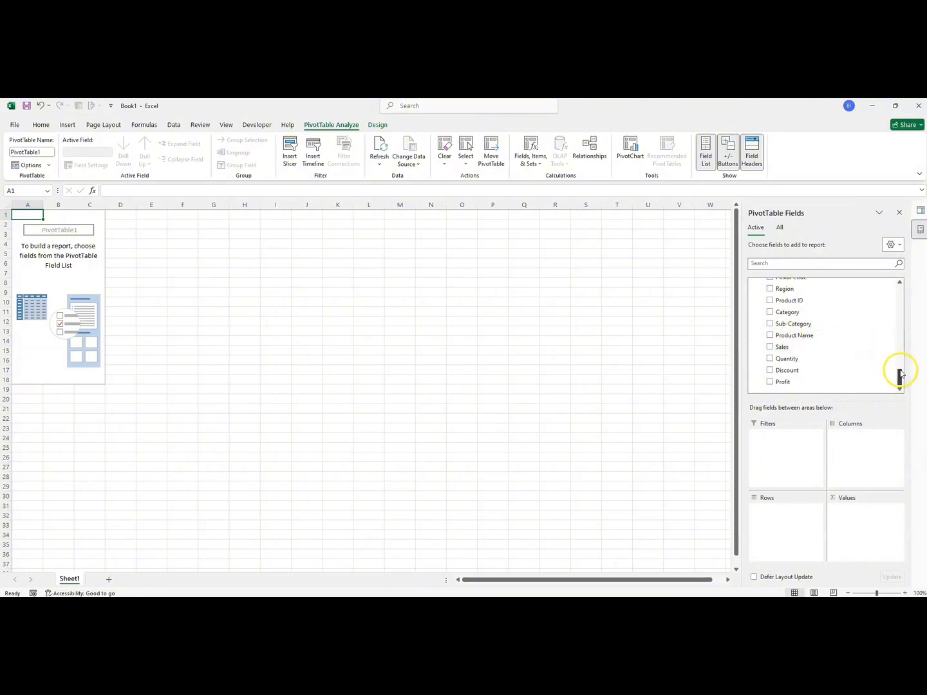
pyautogui.moveTo(901, 380)
pyautogui.mouseDown()
pyautogui.moveTo(894, 290)
pyautogui.moveTo(902, 379)
pyautogui.mouseUp()
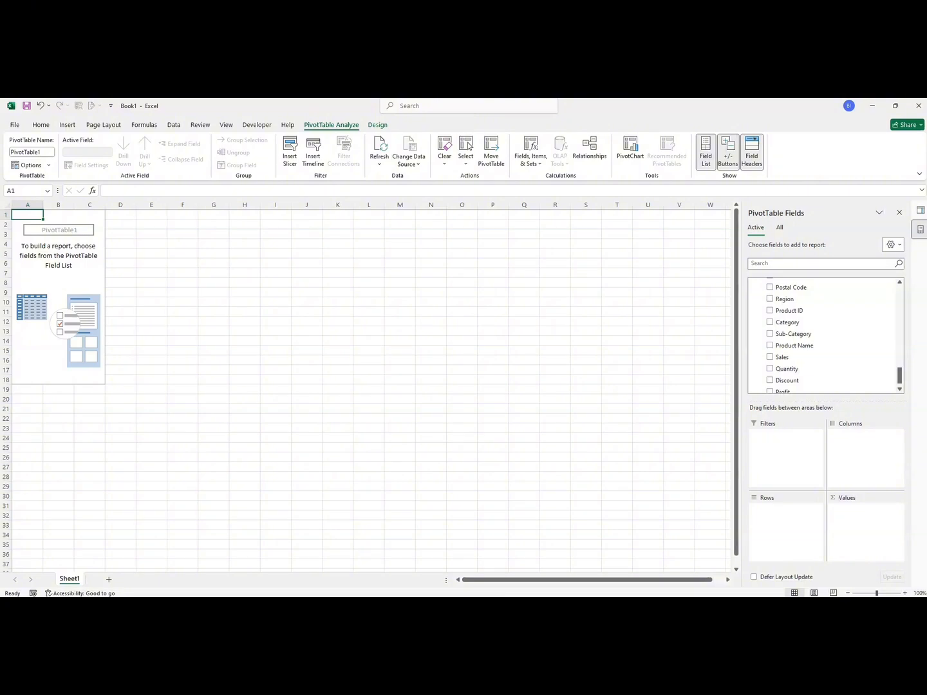
pyautogui.moveTo(555, 606)
pyautogui.scroll(-1, 895, 379)
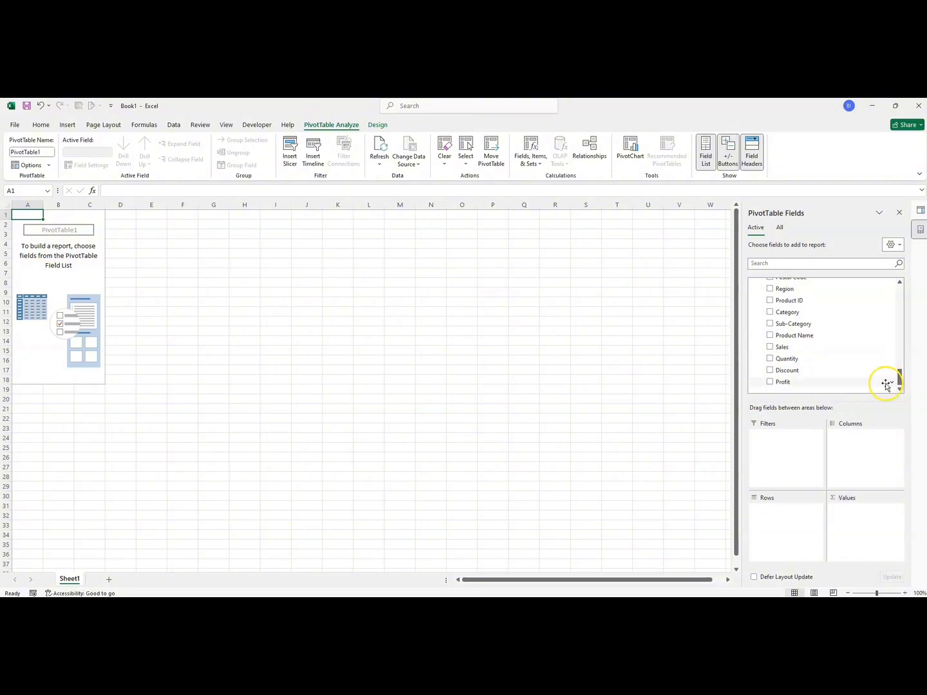
pyautogui.click(769, 383)
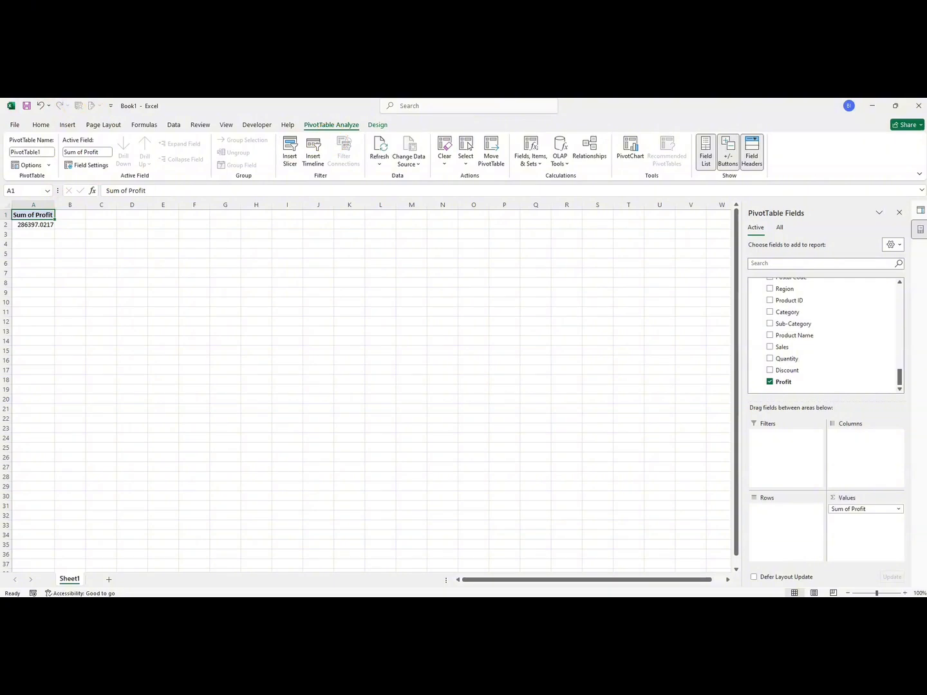
pyautogui.hotkey('alt', 'Tab')
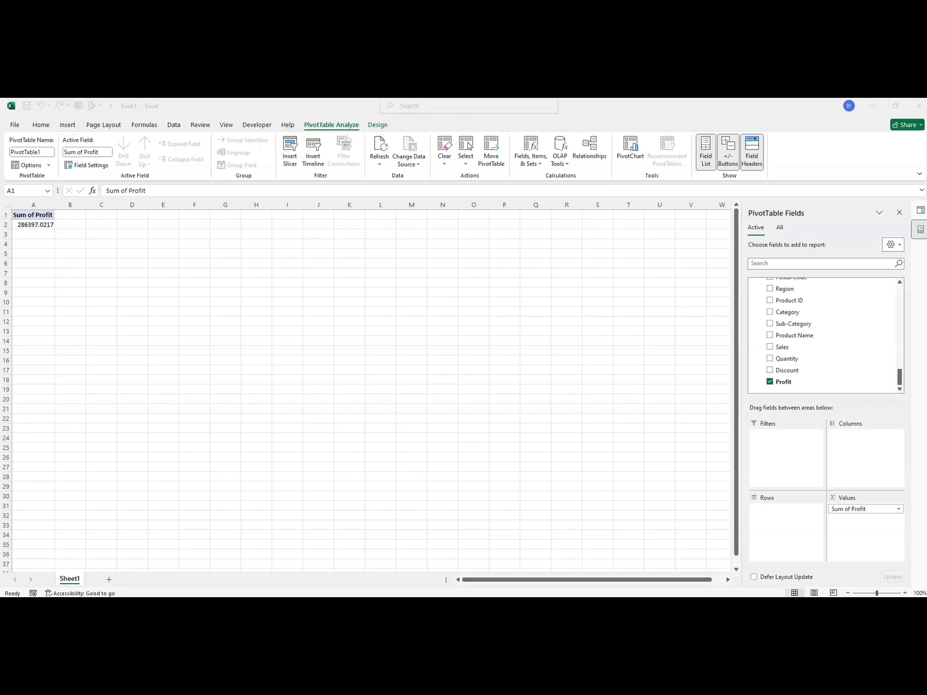
# Step: Enable the Microsoft Power Pivot for Excel COM add-in in the Excel options
pyautogui.click(15, 126)
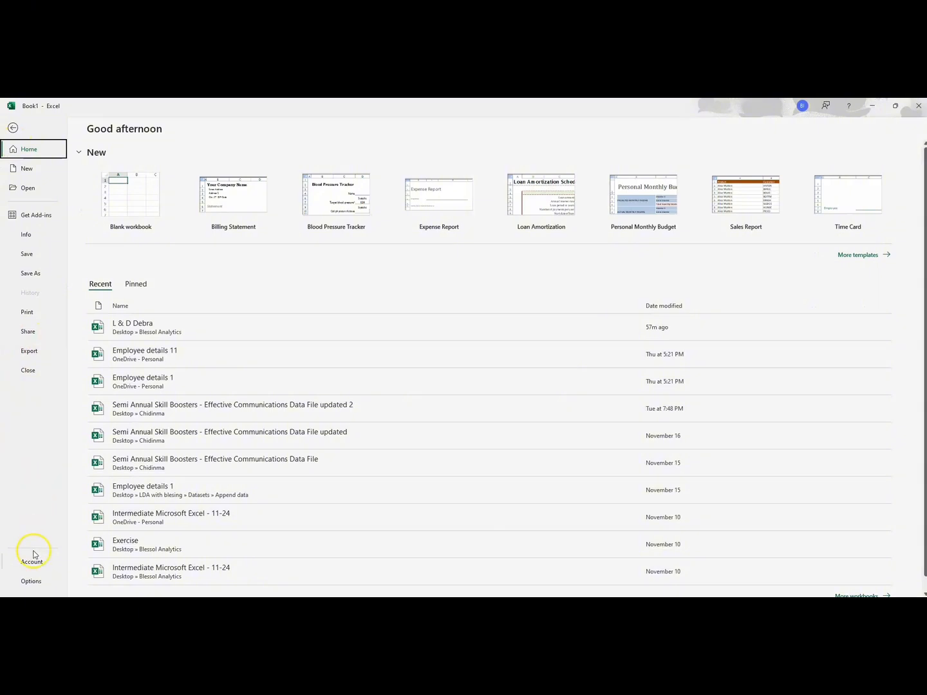
pyautogui.click(31, 581)
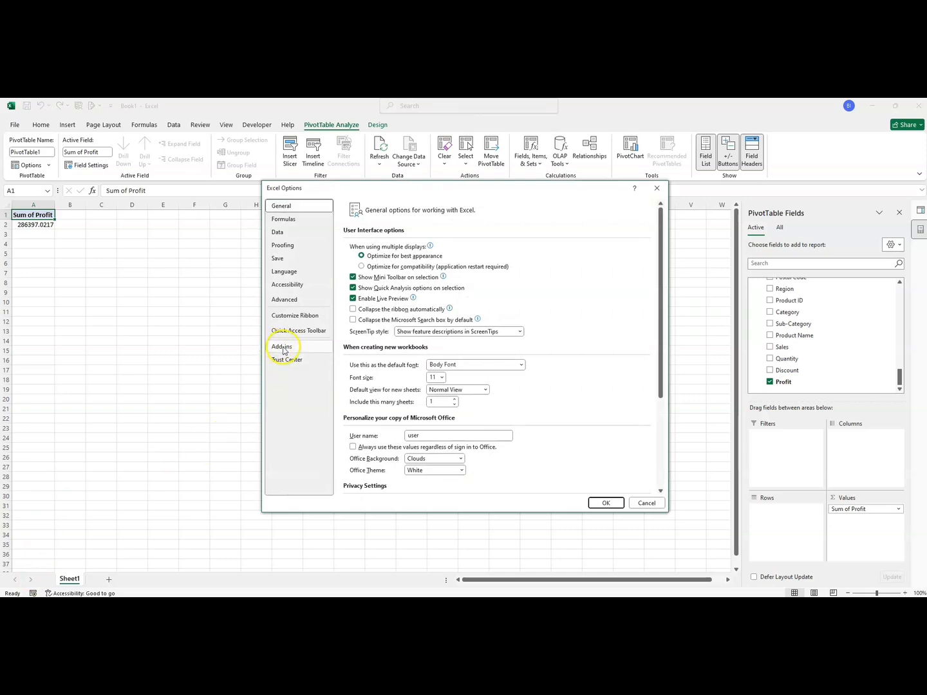
pyautogui.click(283, 351)
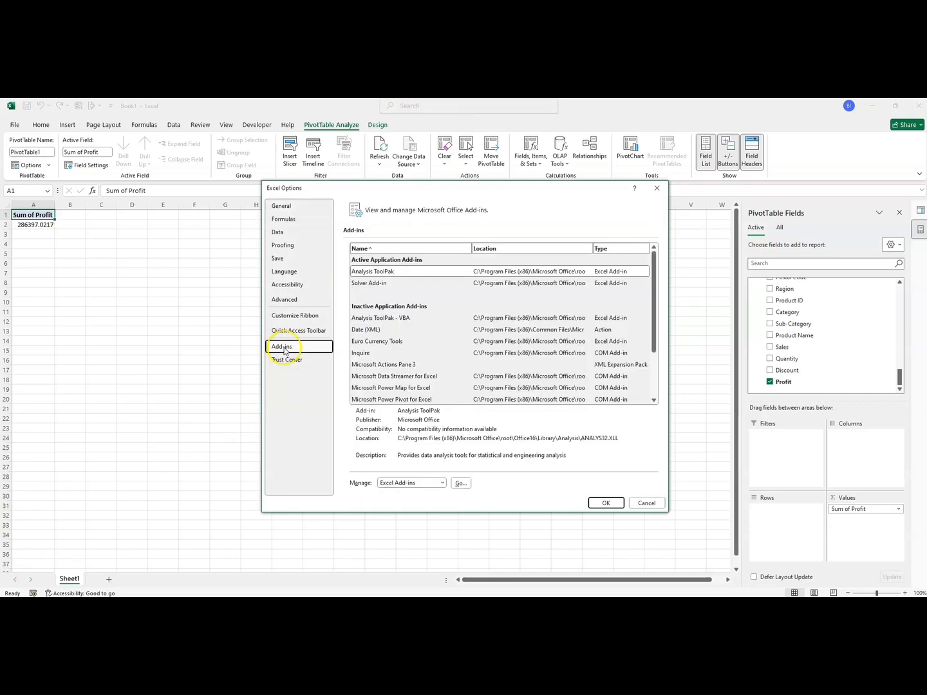
pyautogui.click(444, 483)
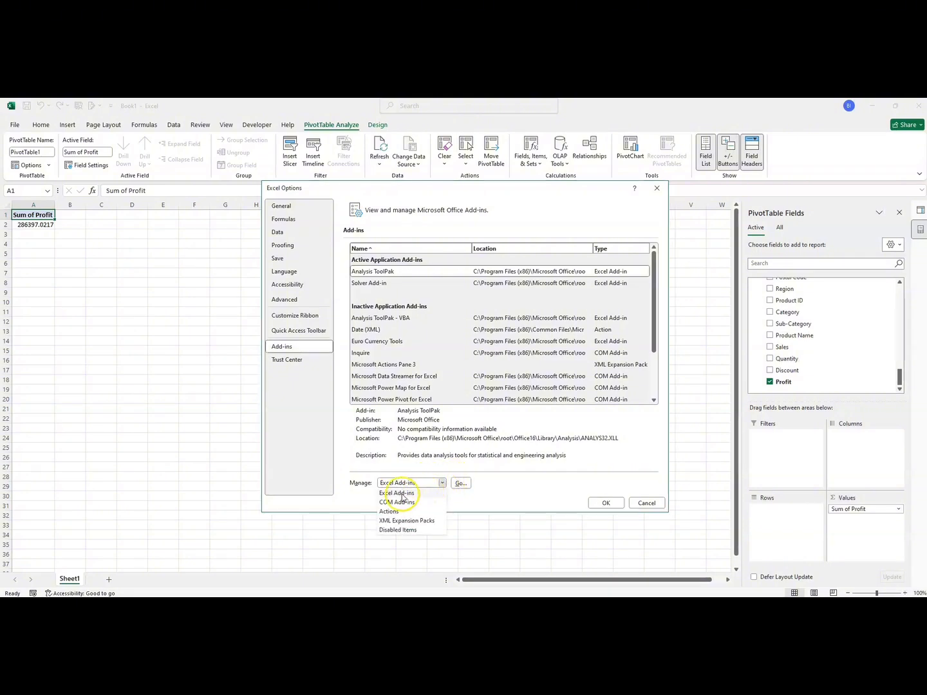
pyautogui.click(399, 502)
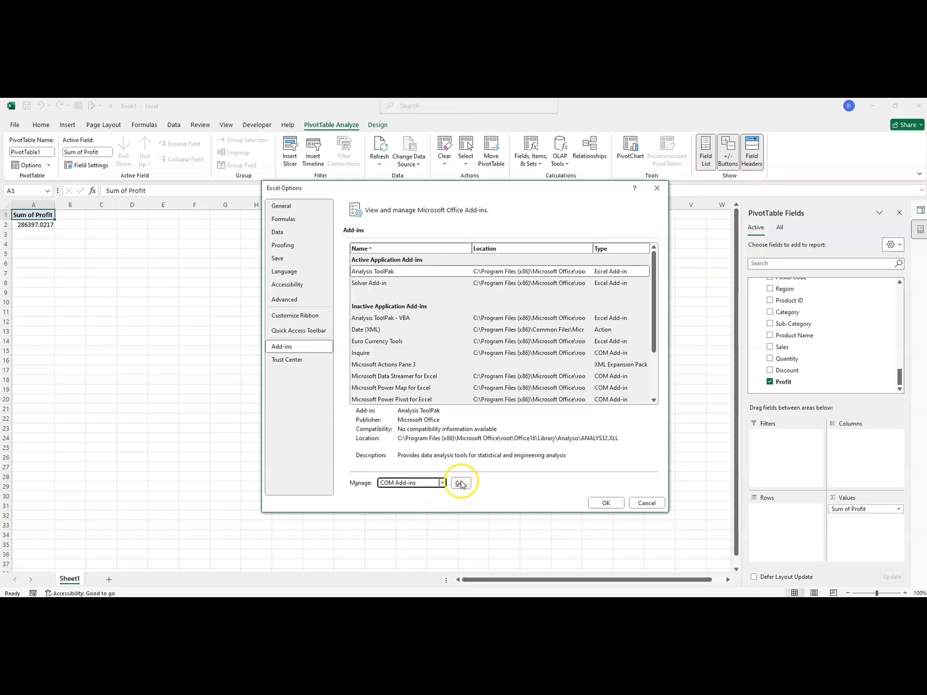
pyautogui.click(460, 485)
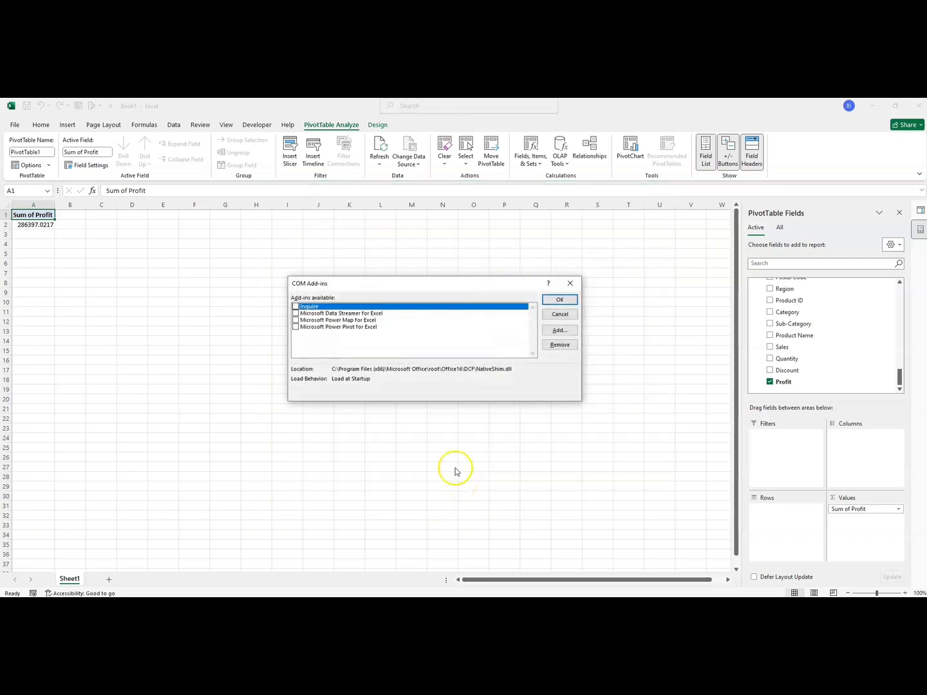
pyautogui.click(296, 327)
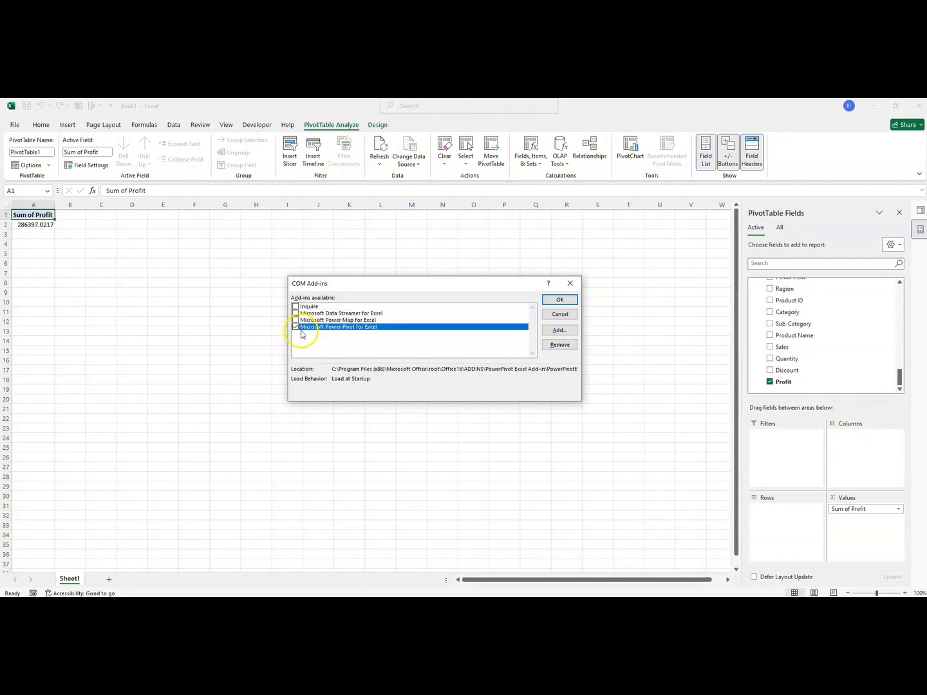
pyautogui.click(558, 298)
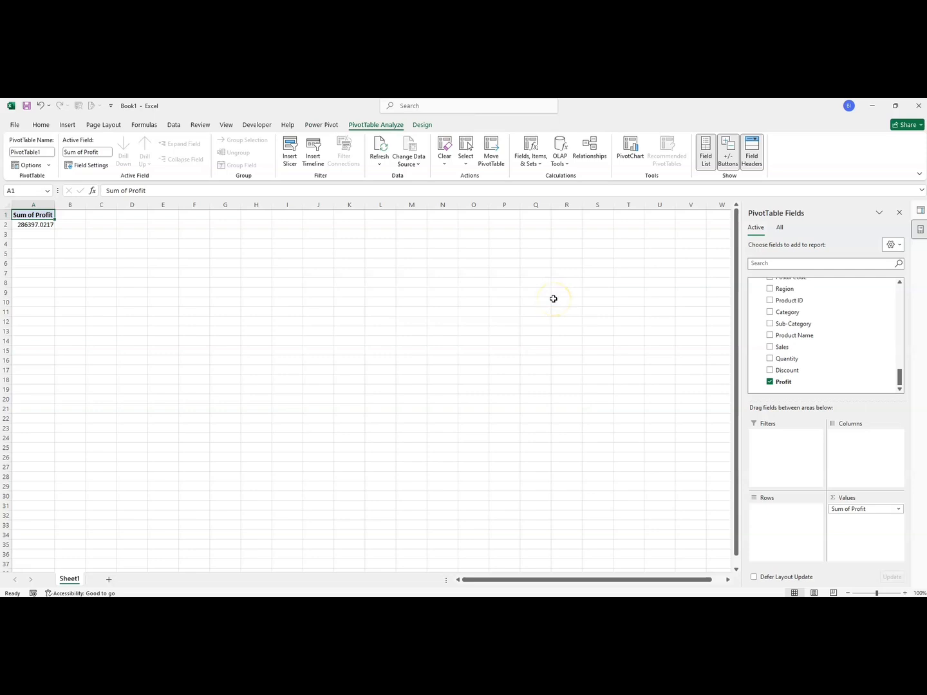
# Step: Open the data model in Power Pivot and review the SuperStoreSalesDataSet, dimension and OrderFactTable tables
pyautogui.click(316, 125)
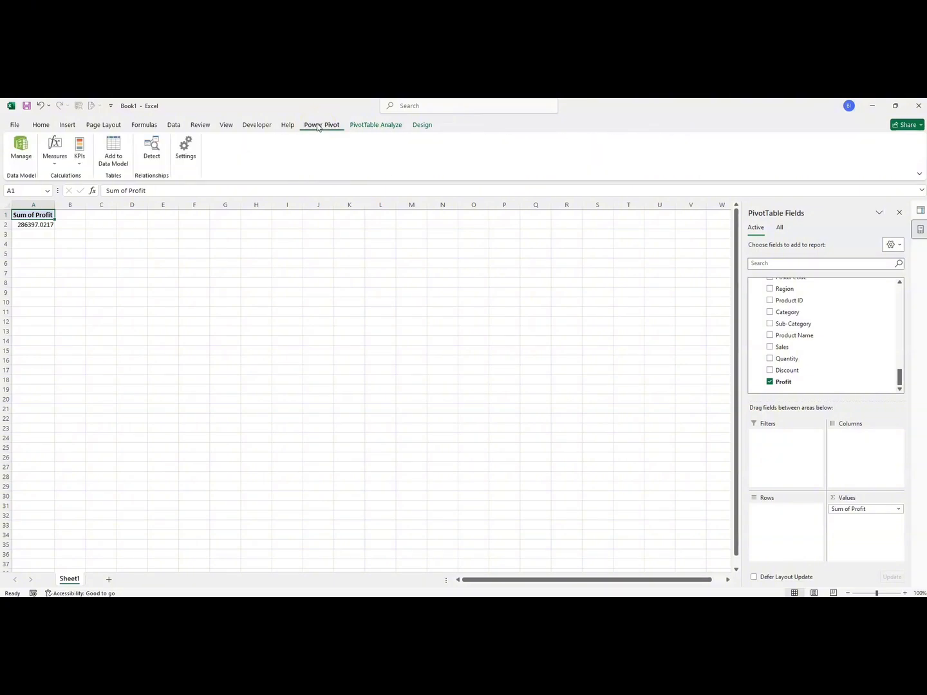
pyautogui.click(21, 154)
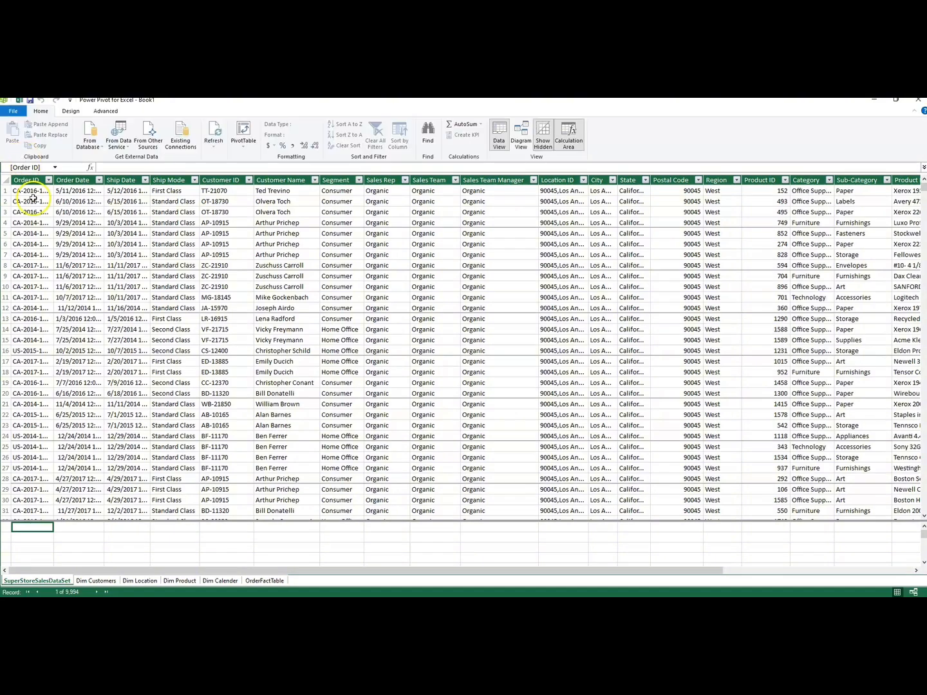
pyautogui.click(65, 582)
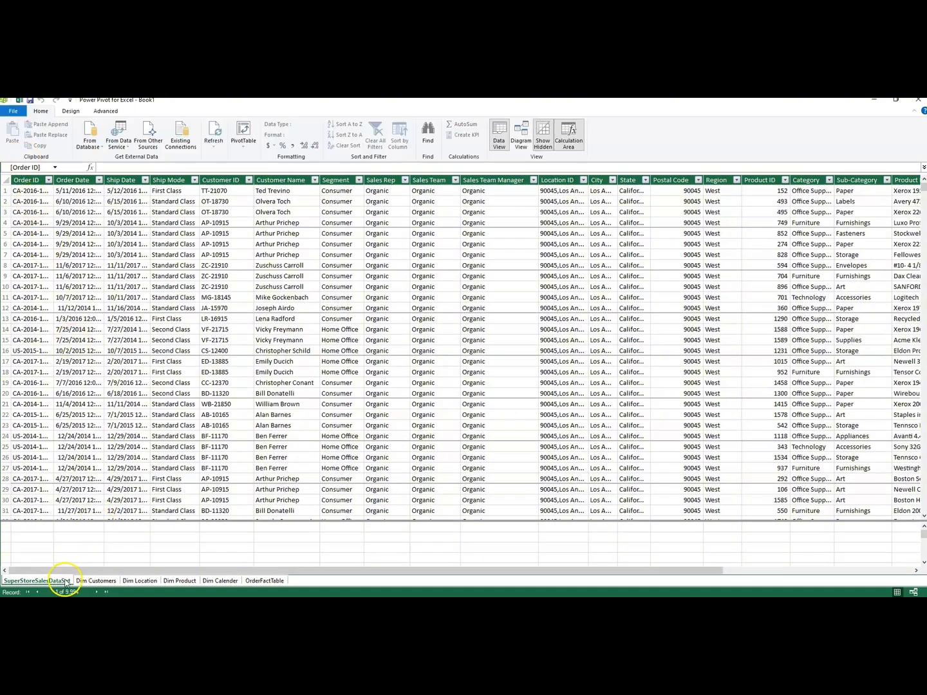
pyautogui.click(90, 582)
pyautogui.click(139, 583)
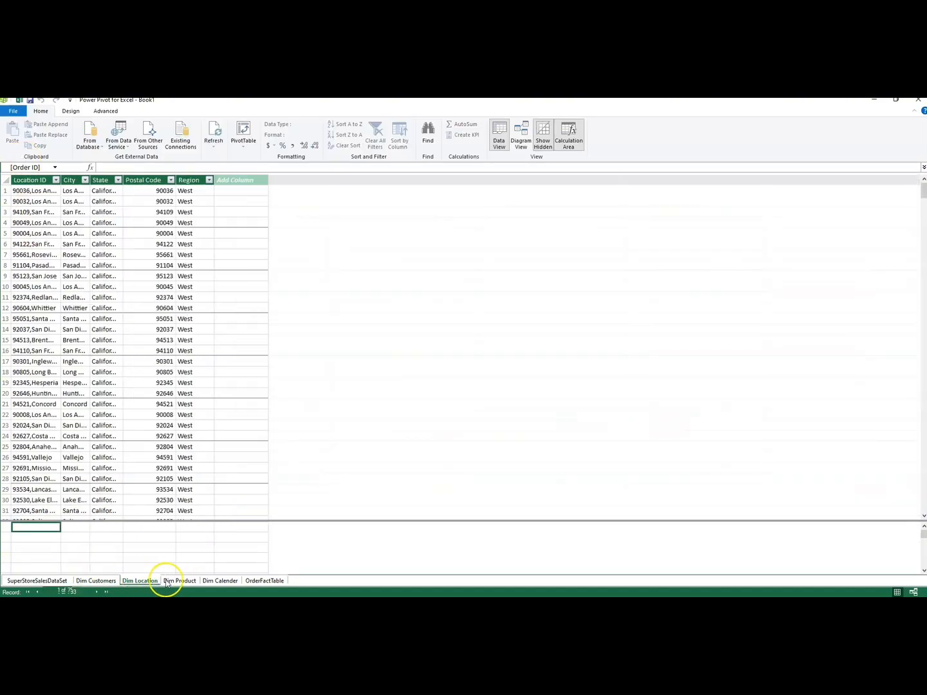
pyautogui.click(195, 582)
pyautogui.click(234, 581)
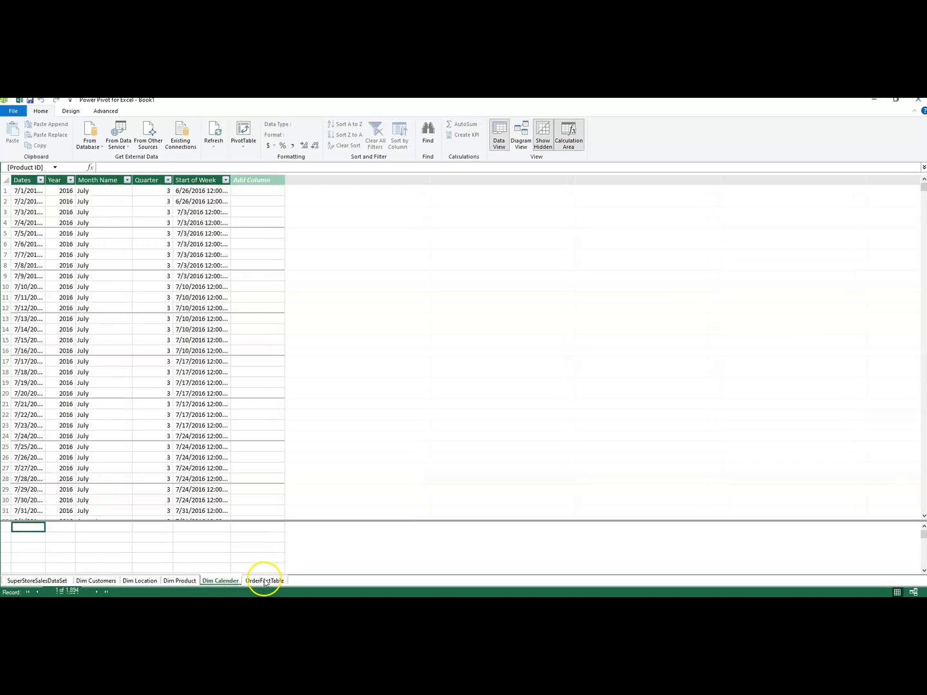
pyautogui.click(264, 581)
# Step: Switch back to the Excel workbook with the profit PivotTable and start saving it
pyautogui.moveTo(412, 597)
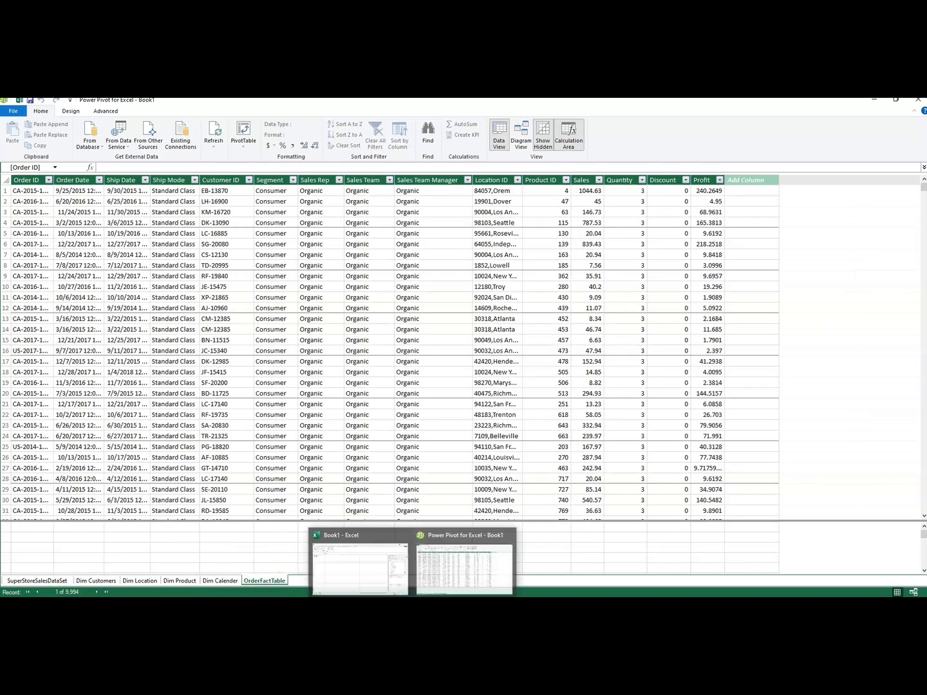
pyautogui.click(383, 578)
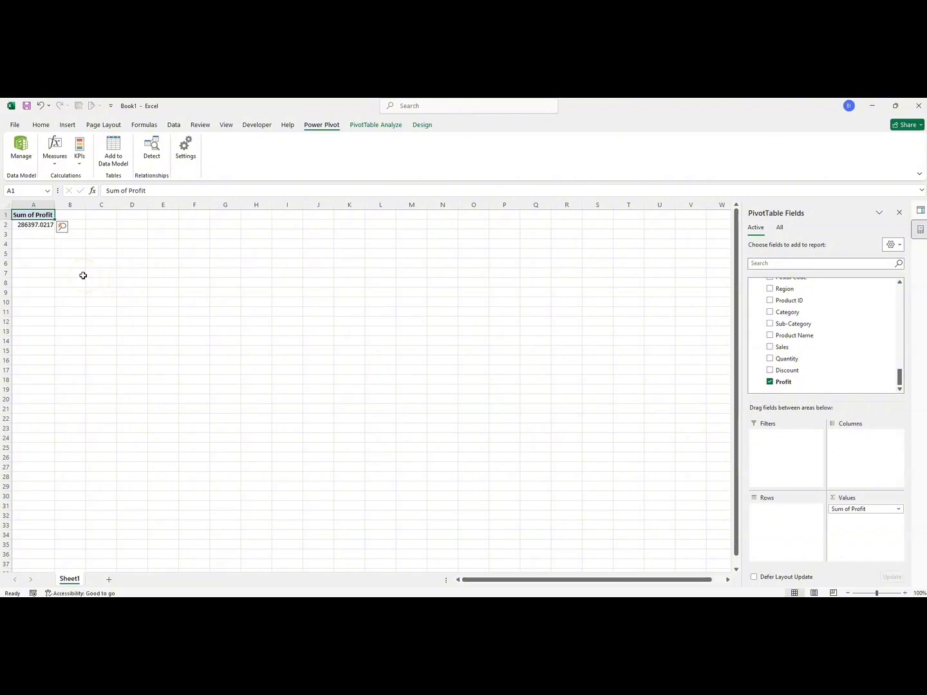
pyautogui.hotkey('ctrl', 's')
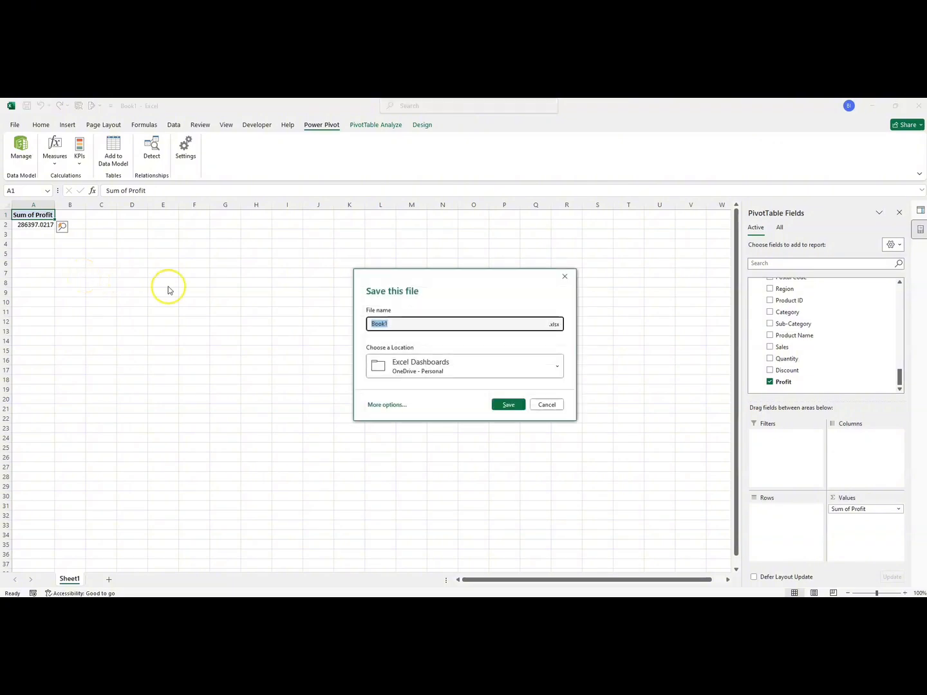
pyautogui.moveTo(390, 325); pyautogui.dragTo(362, 326)
pyautogui.press('BackSpace')
pyautogui.write('S')
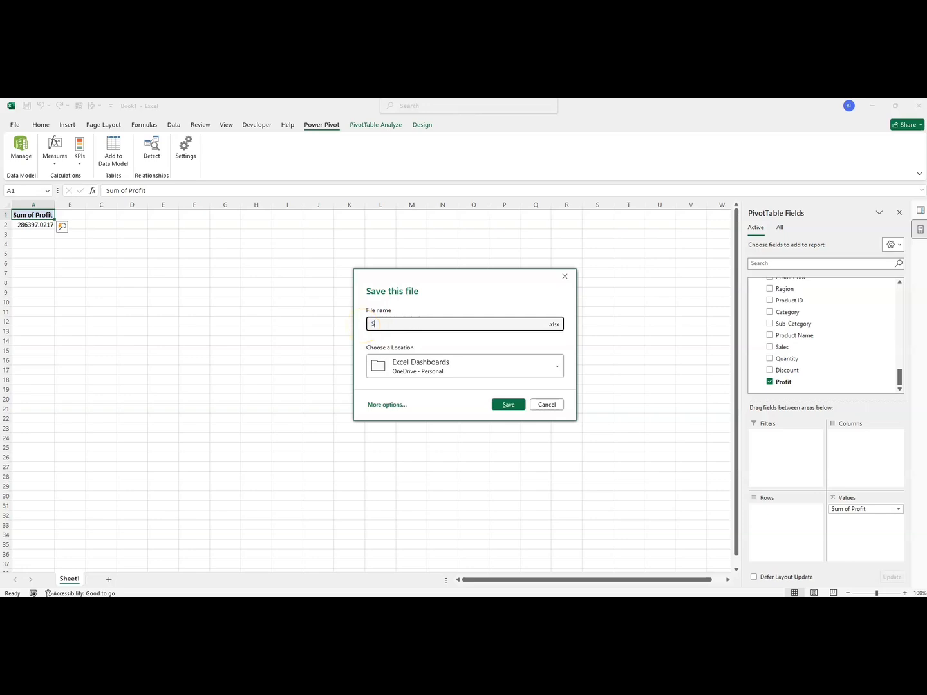
pyautogui.write('ales')
pyautogui.press('BackSpace')
pyautogui.press('BackSpace')
pyautogui.write('nce analysis- LDA')
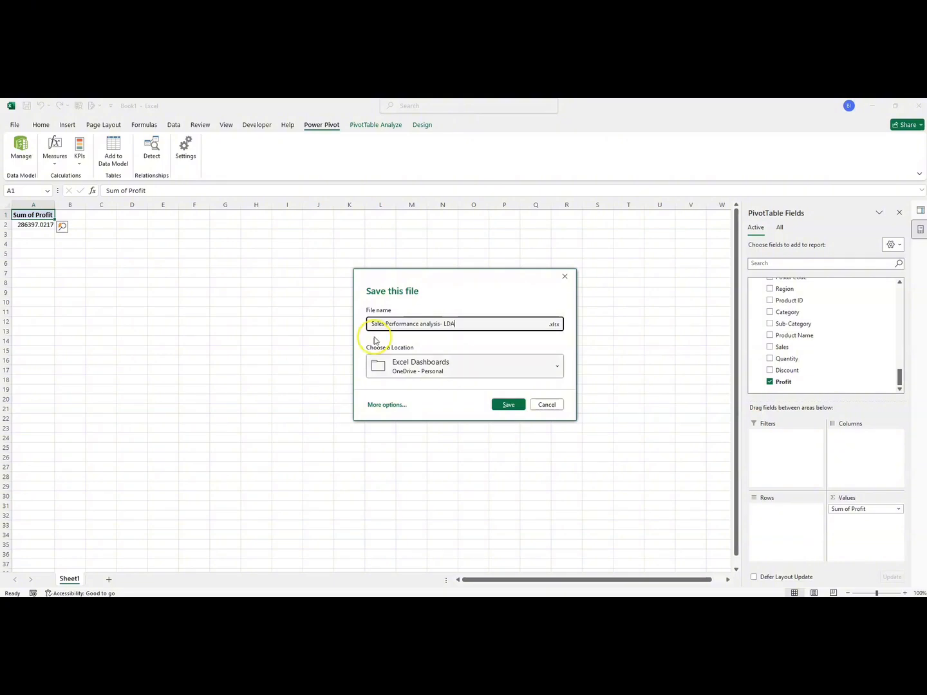
pyautogui.click(555, 369)
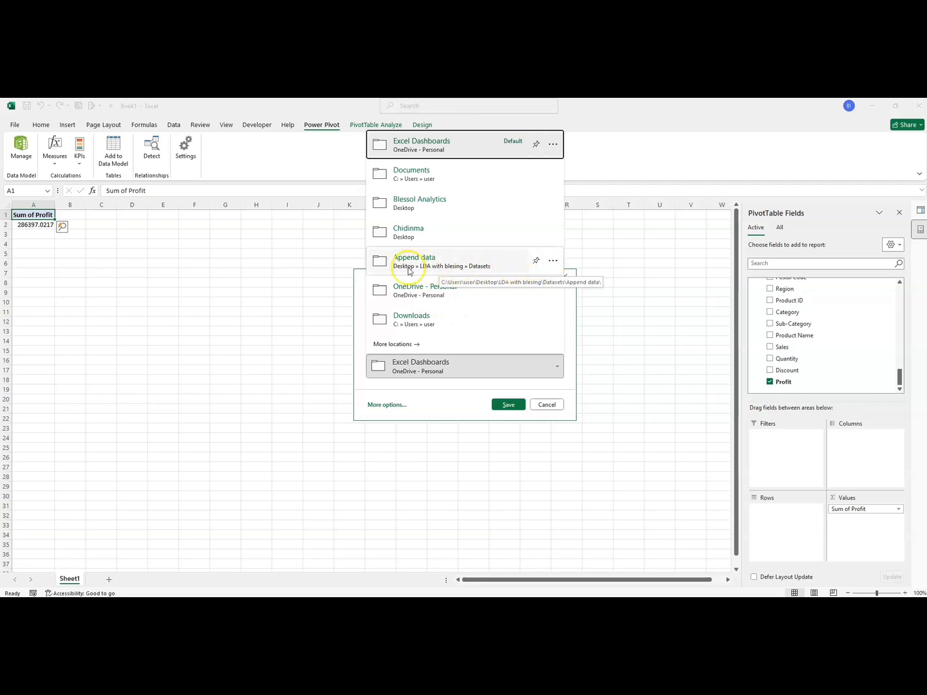
# Step: Save the workbook as "Sales Perfromance analysis - LDA" in the LDA folder on the Desktop
pyautogui.click(390, 404)
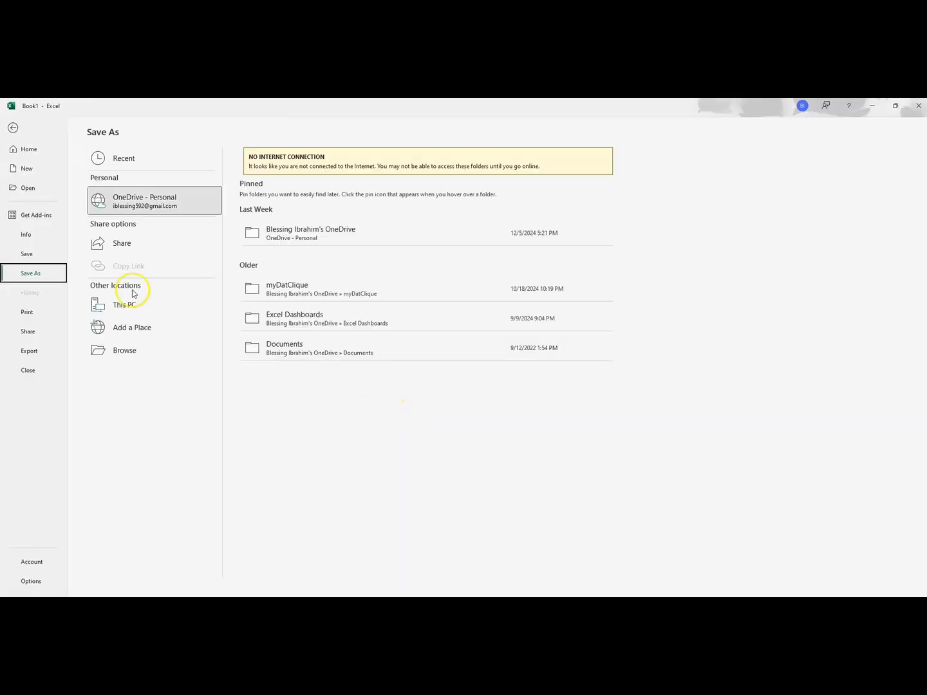
pyautogui.click(118, 353)
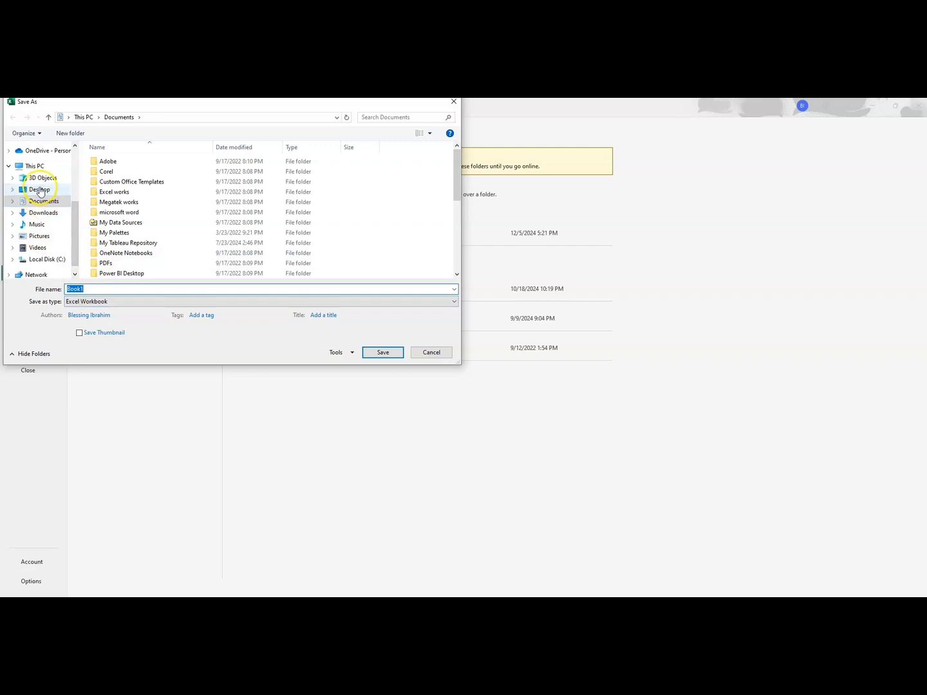
pyautogui.click(39, 189)
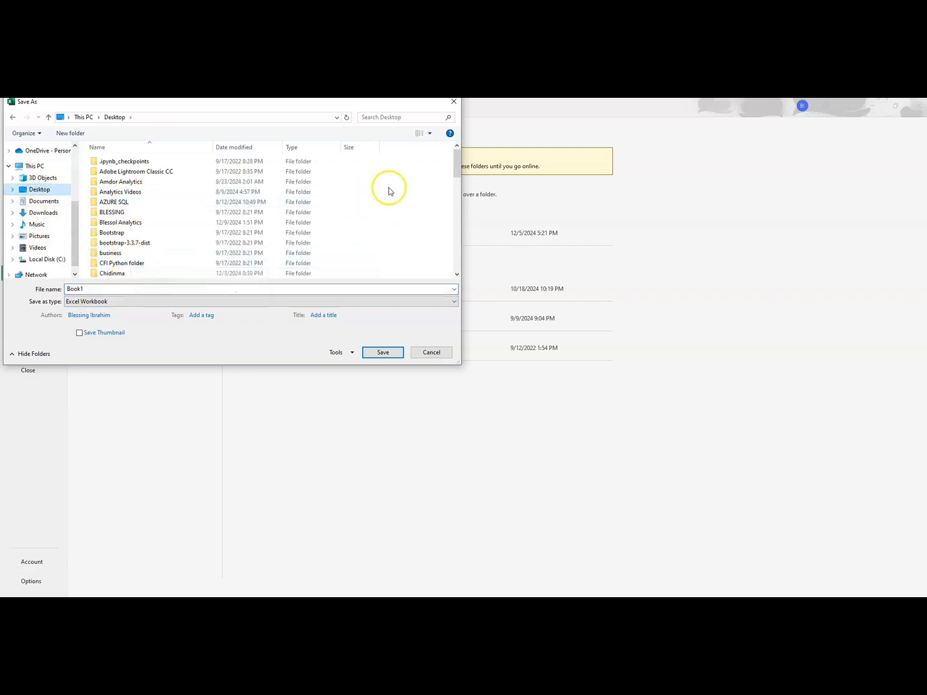
pyautogui.moveTo(459, 165); pyautogui.dragTo(458, 213)
pyautogui.click(148, 226)
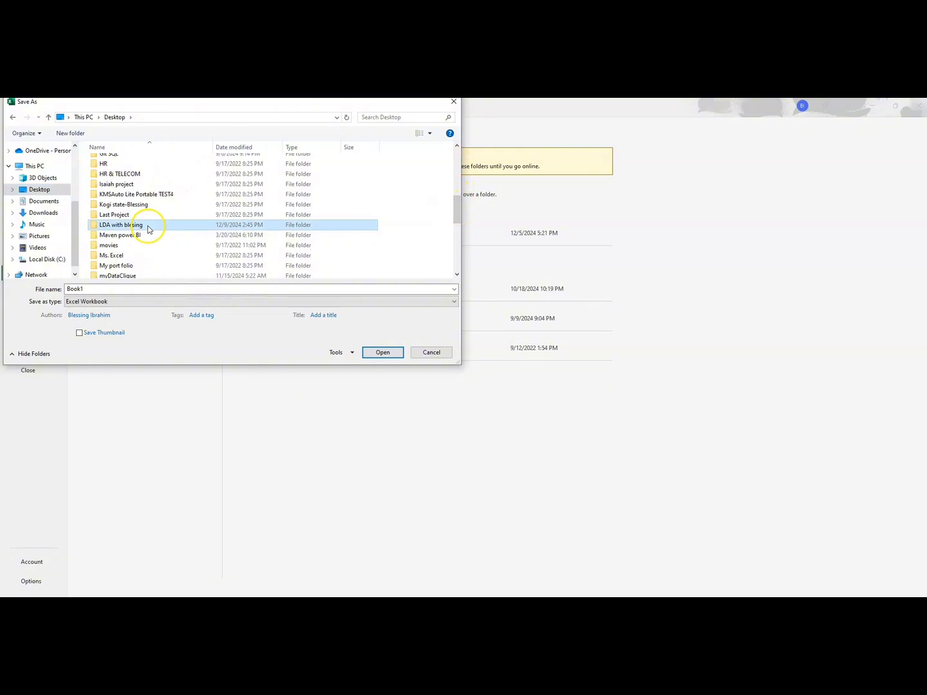
pyautogui.doubleClick(148, 230)
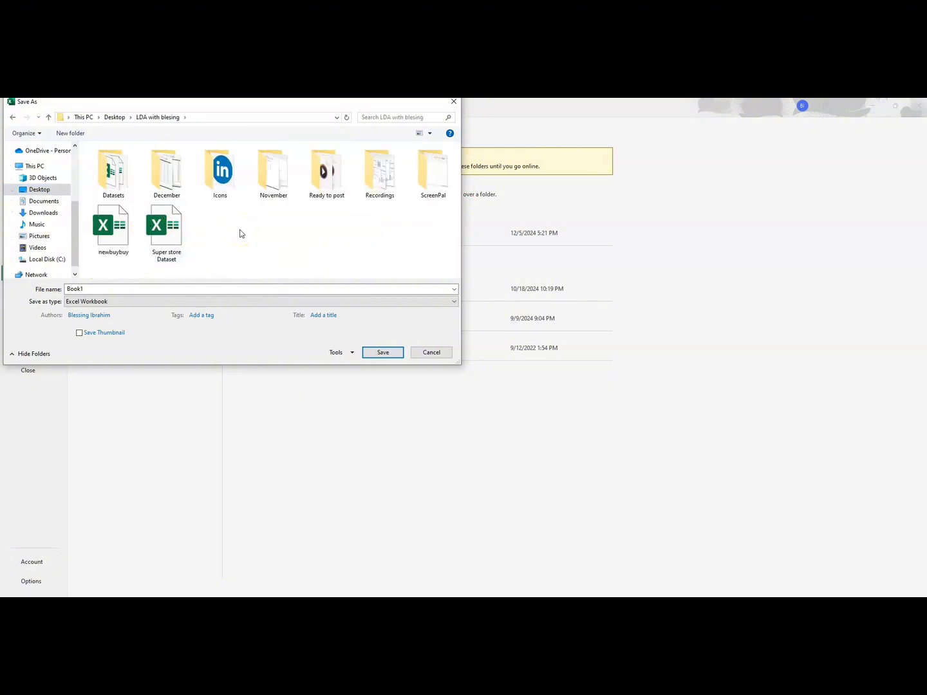
pyautogui.doubleClick(148, 289)
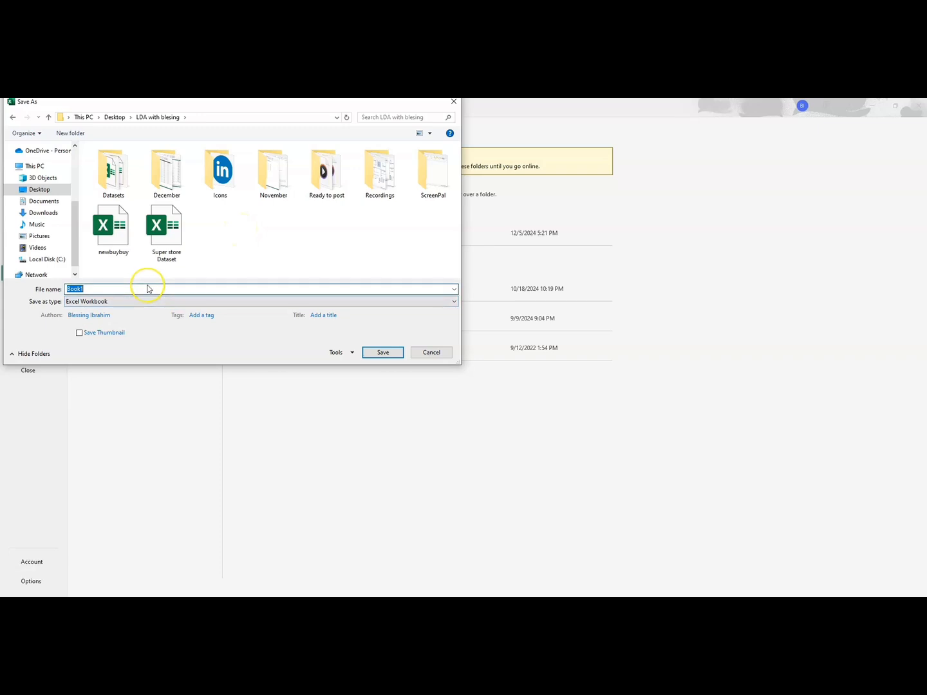
pyautogui.write('Sales Perfromance analysis - LDA')
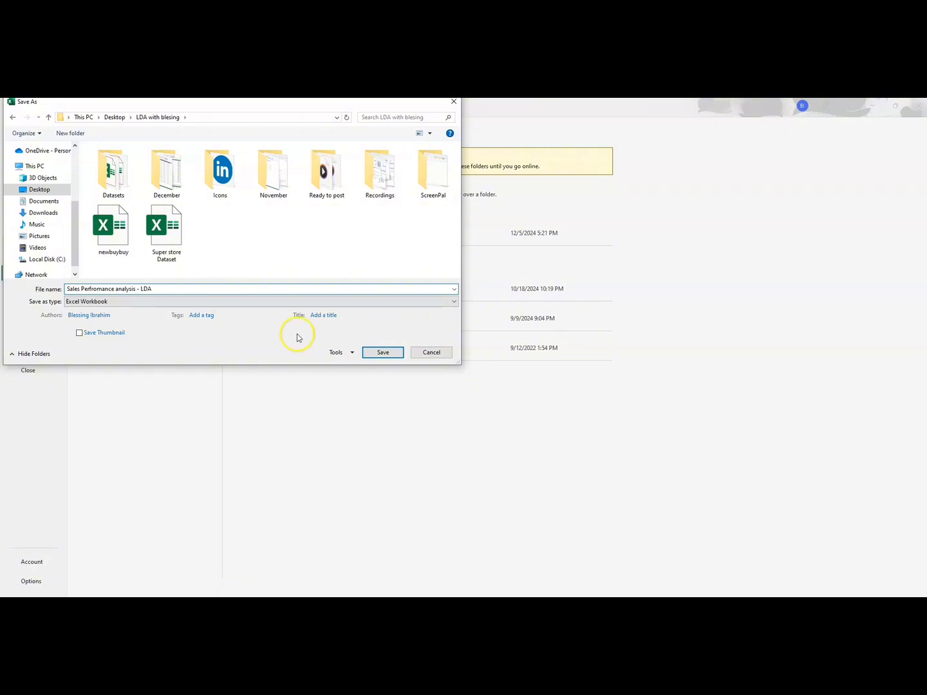
pyautogui.click(381, 352)
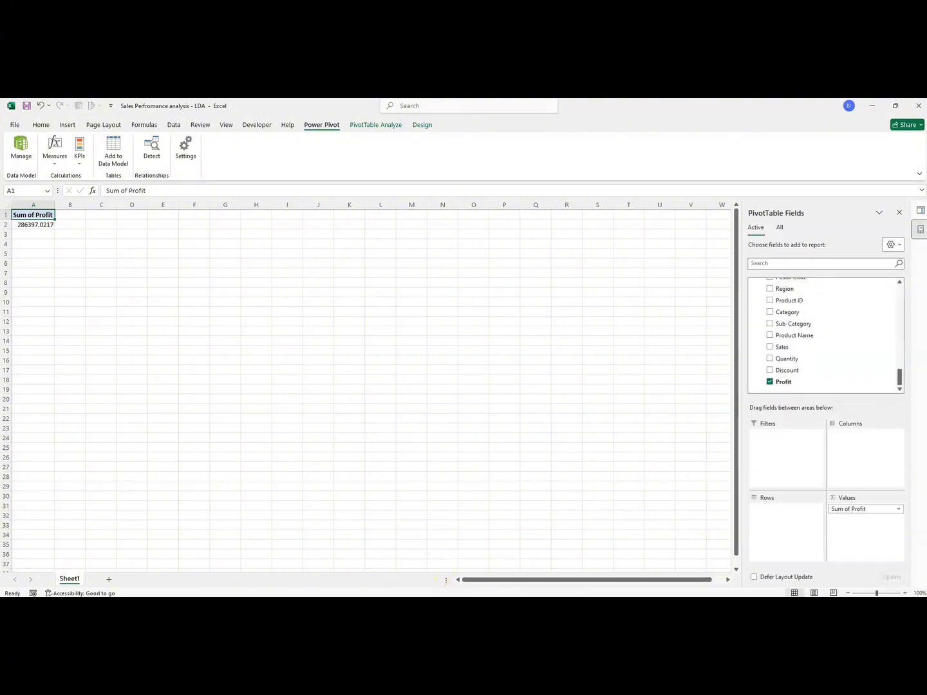
# Step: Reopen the data model in Power Pivot and look through the customer, location, product and calendar dimensions and OrderFactTable
pyautogui.moveTo(413, 595)
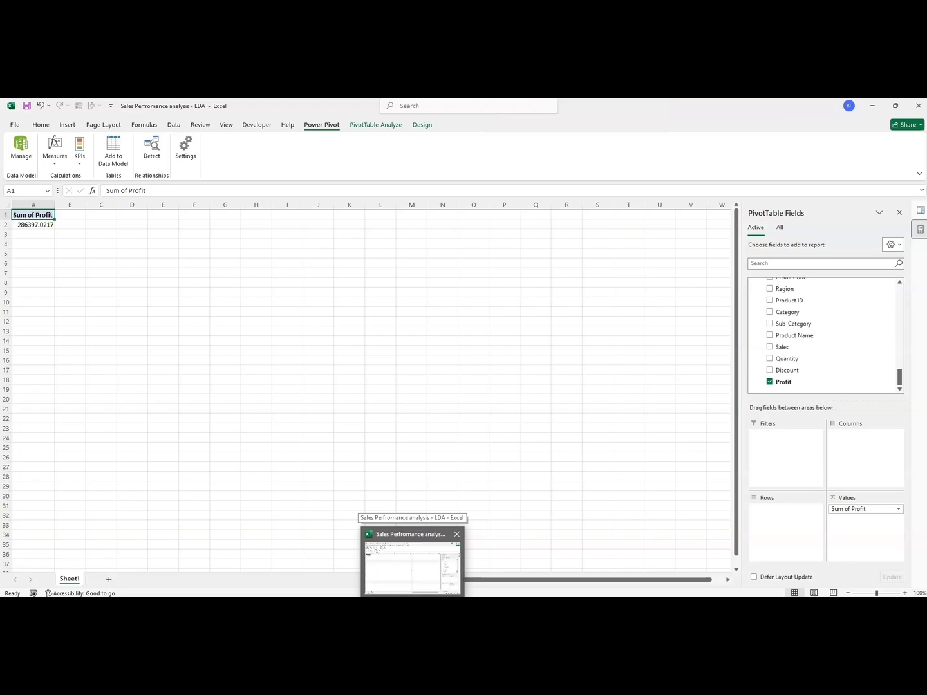
pyautogui.click(346, 415)
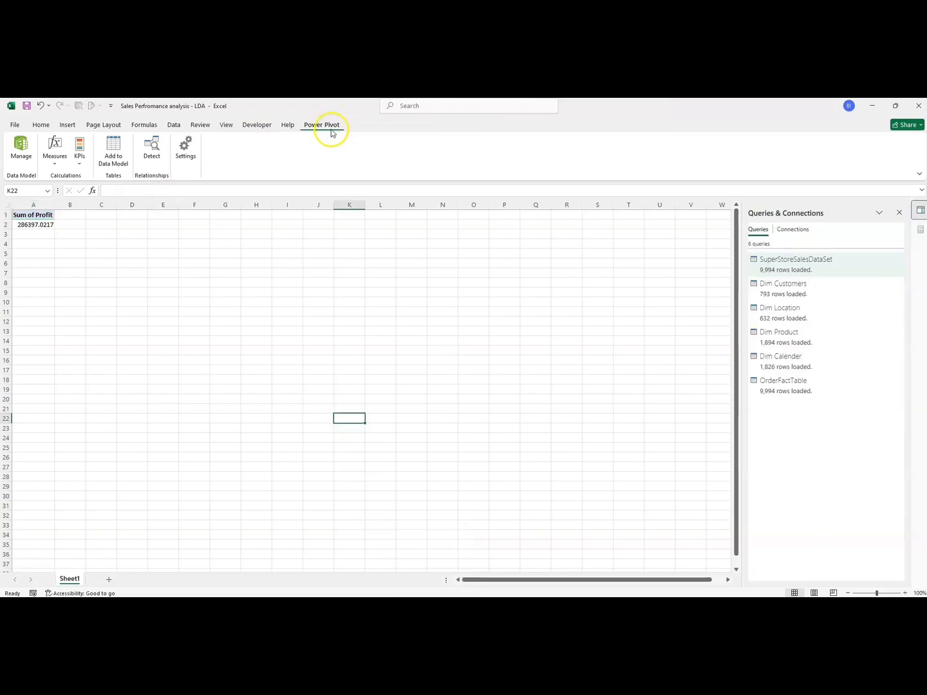
pyautogui.click(20, 155)
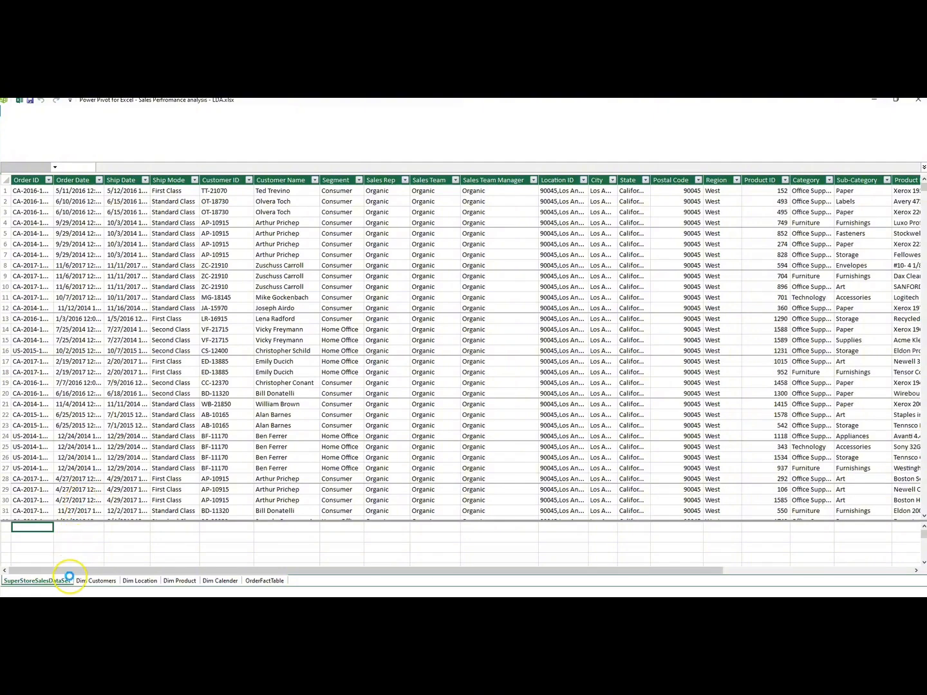
pyautogui.click(93, 581)
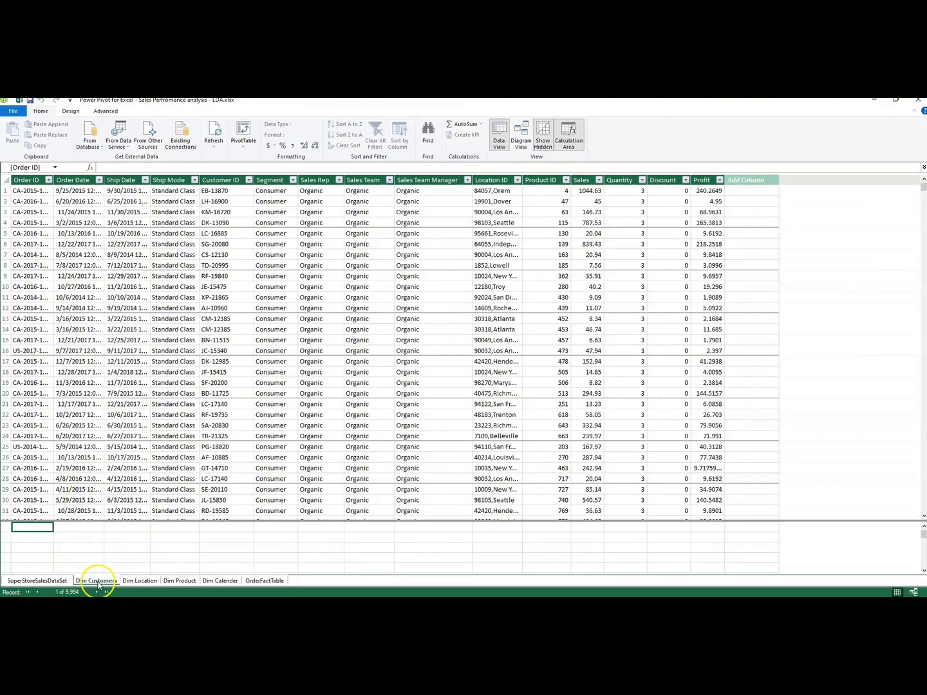
pyautogui.click(138, 582)
pyautogui.click(178, 582)
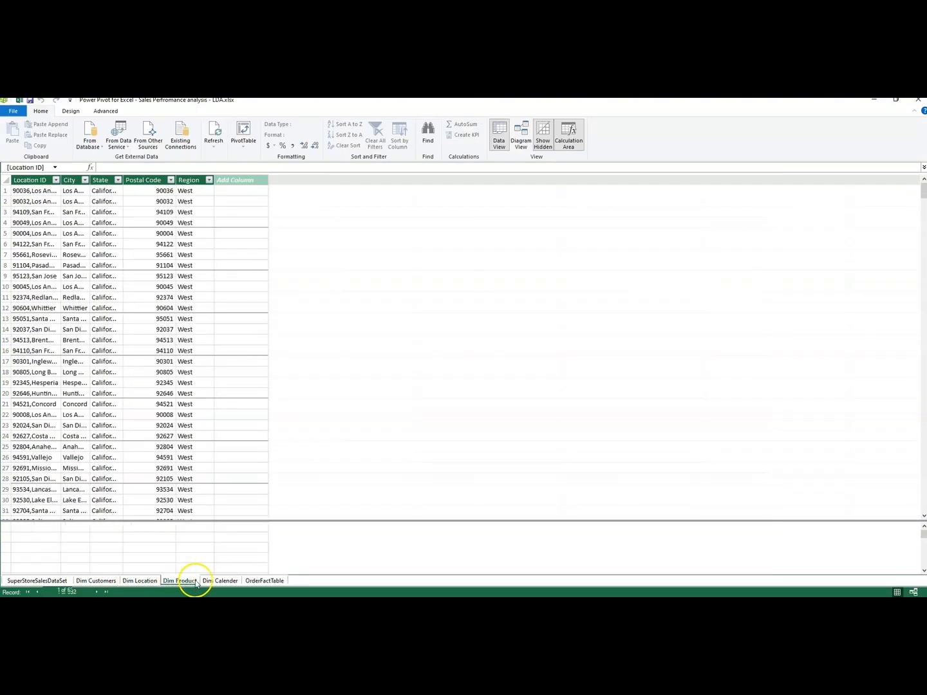
pyautogui.click(220, 582)
pyautogui.click(261, 582)
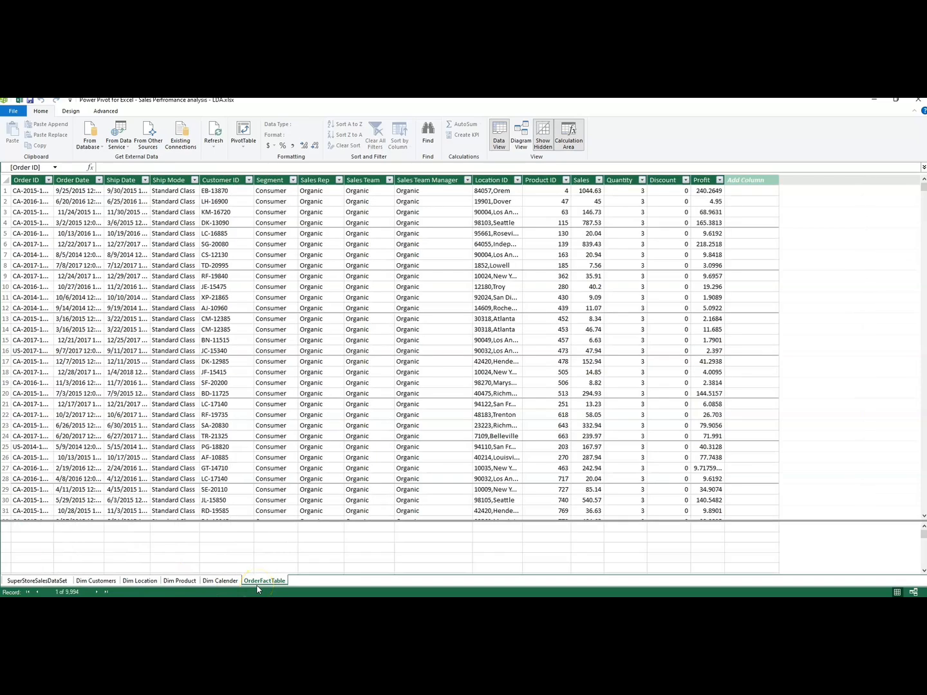
# Step: Hide the SuperStoreSalesDataSet table from client tools in the data model
pyautogui.click(24, 582)
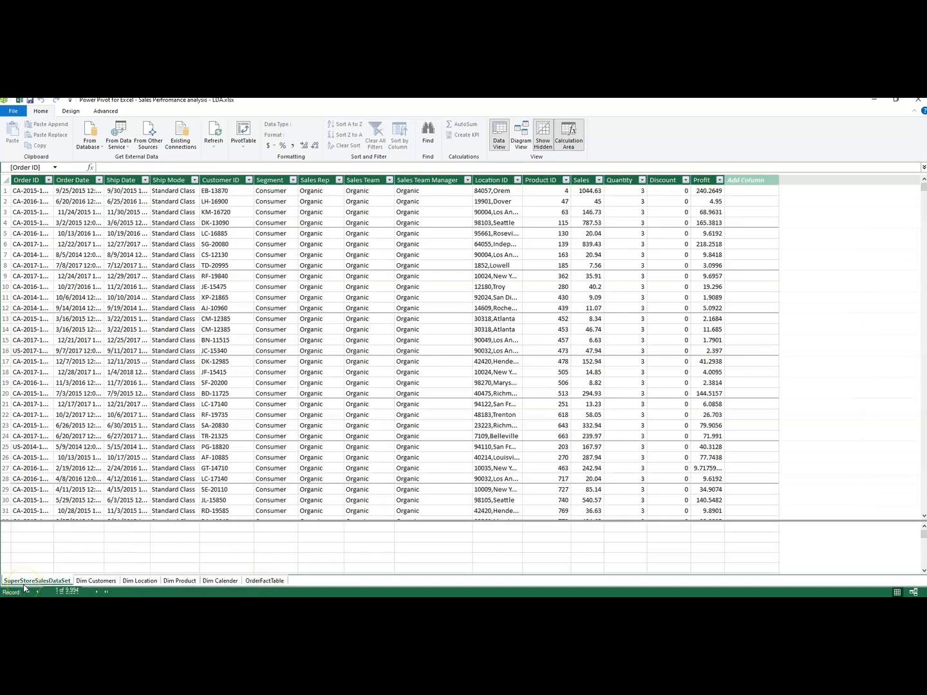
pyautogui.rightClick(22, 583)
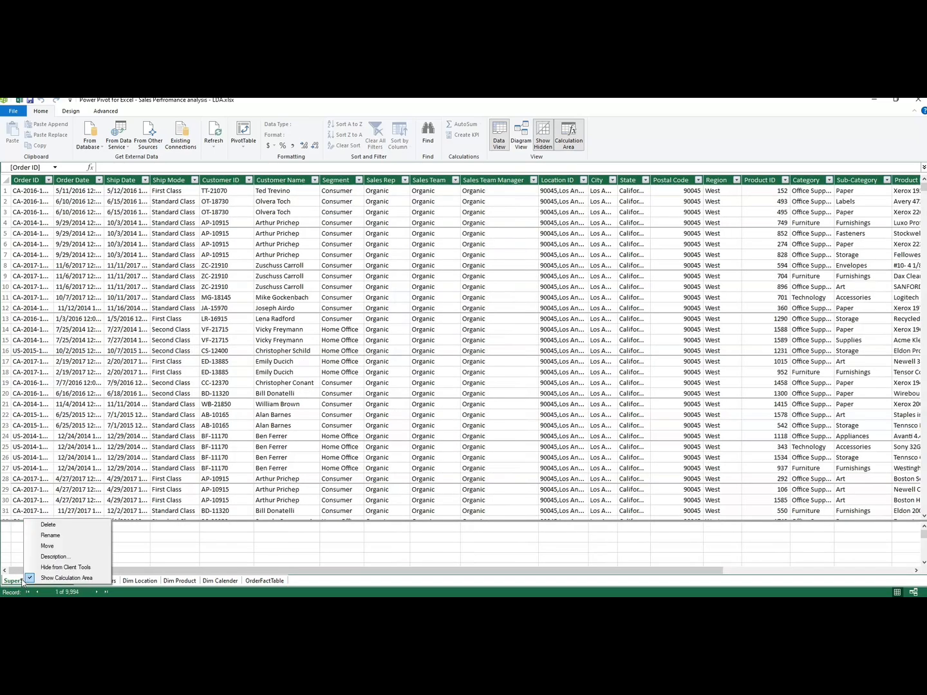
pyautogui.click(47, 577)
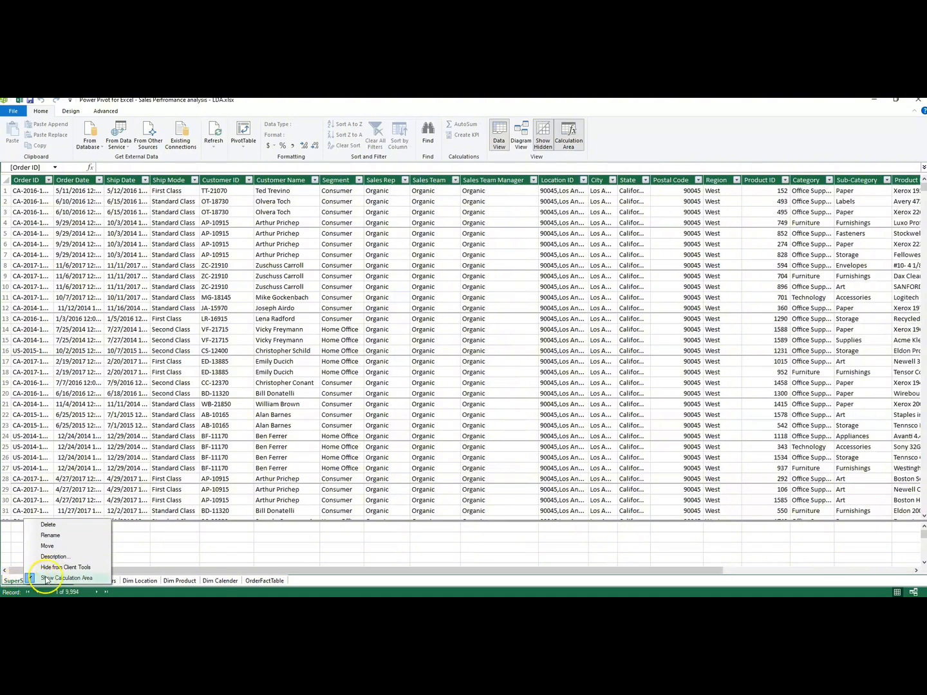
pyautogui.click(61, 570)
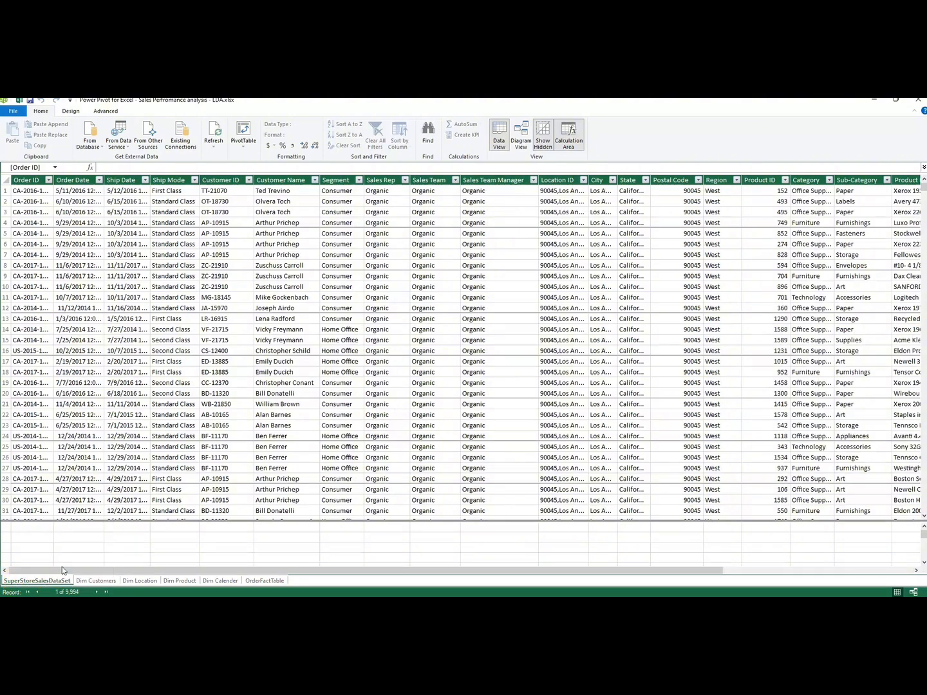
pyautogui.click(18, 579)
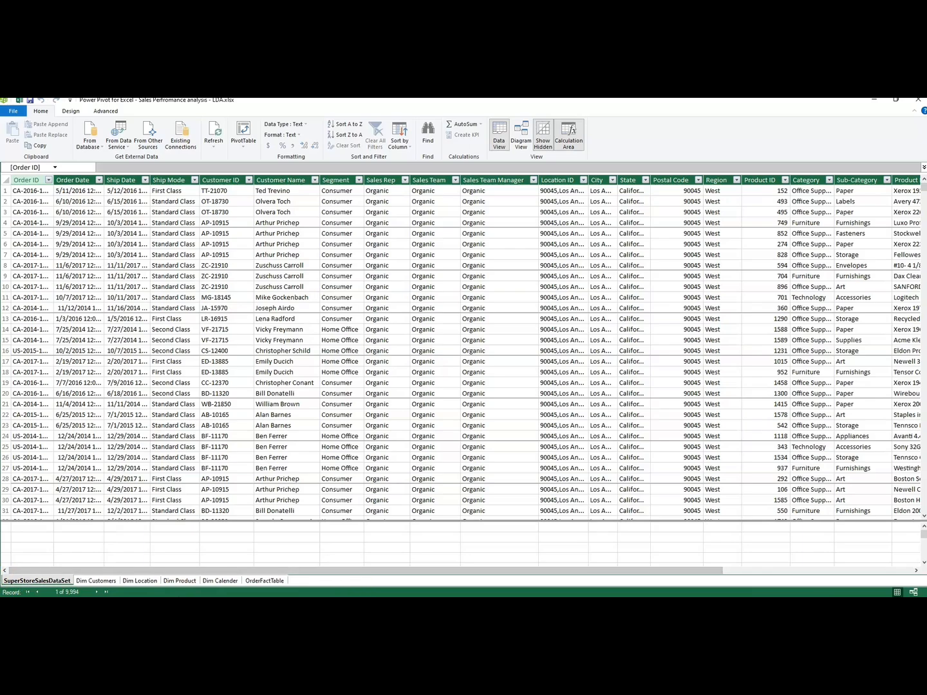
# Step: Switch to Excel and check all data model tables offered in the PivotTable field list
pyautogui.click(374, 563)
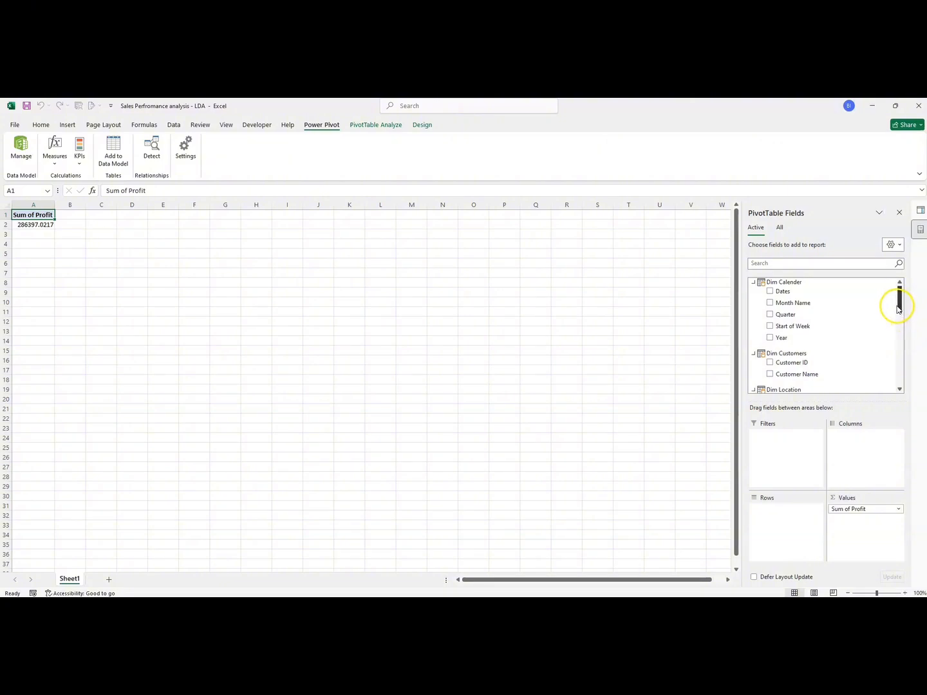
pyautogui.moveTo(898, 304); pyautogui.dragTo(837, 247)
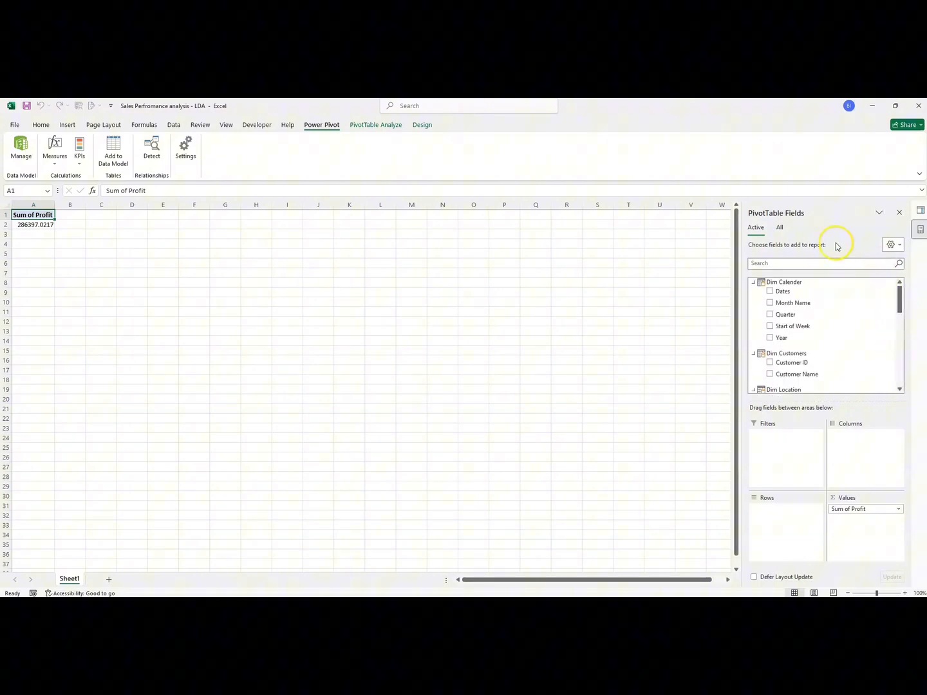
pyautogui.click(777, 230)
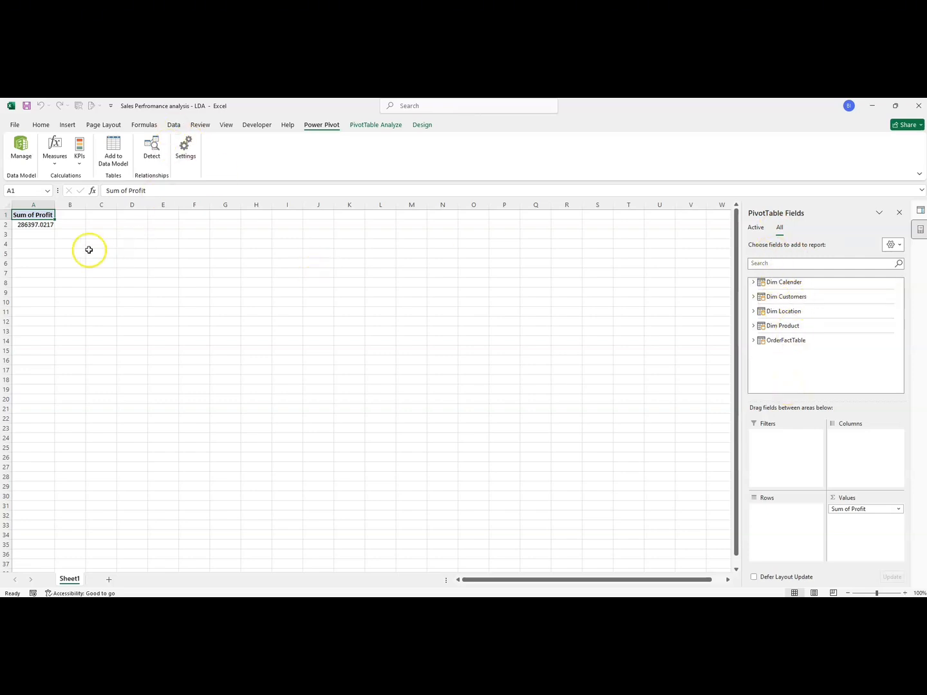
# Step: Return to the Power Pivot data model, review the dimension and OrderFactTable tables, and show the model in Diagram View
pyautogui.click(20, 149)
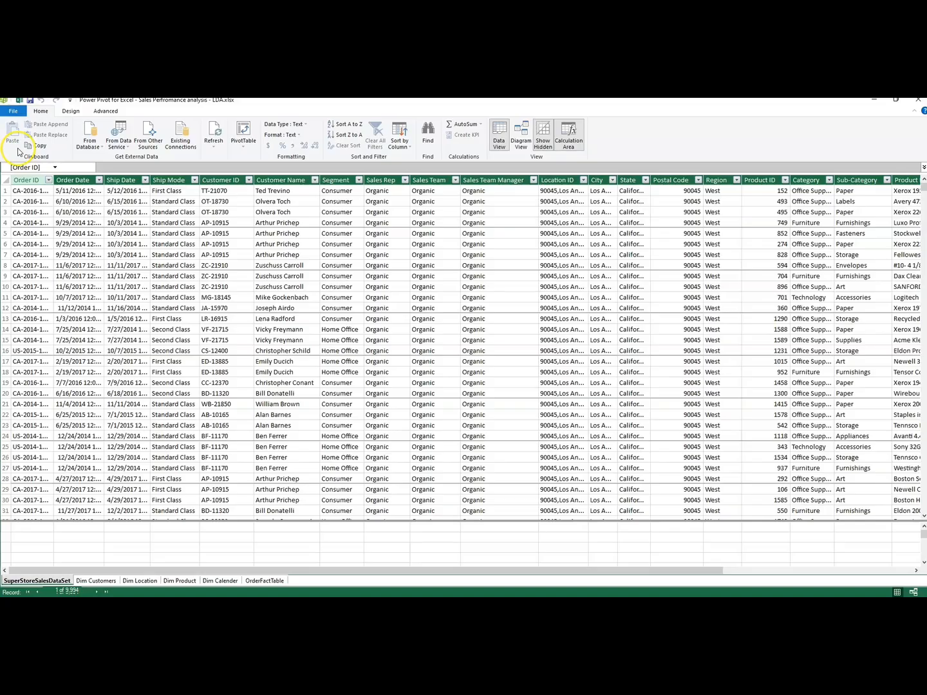
pyautogui.click(96, 582)
pyautogui.click(140, 582)
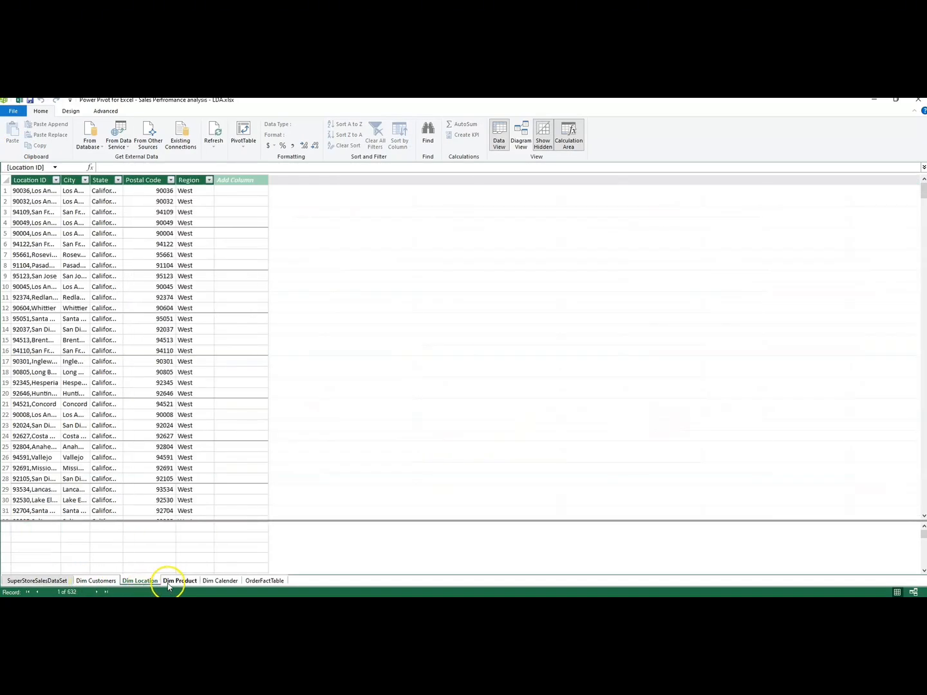
pyautogui.click(183, 581)
pyautogui.click(216, 583)
pyautogui.click(262, 582)
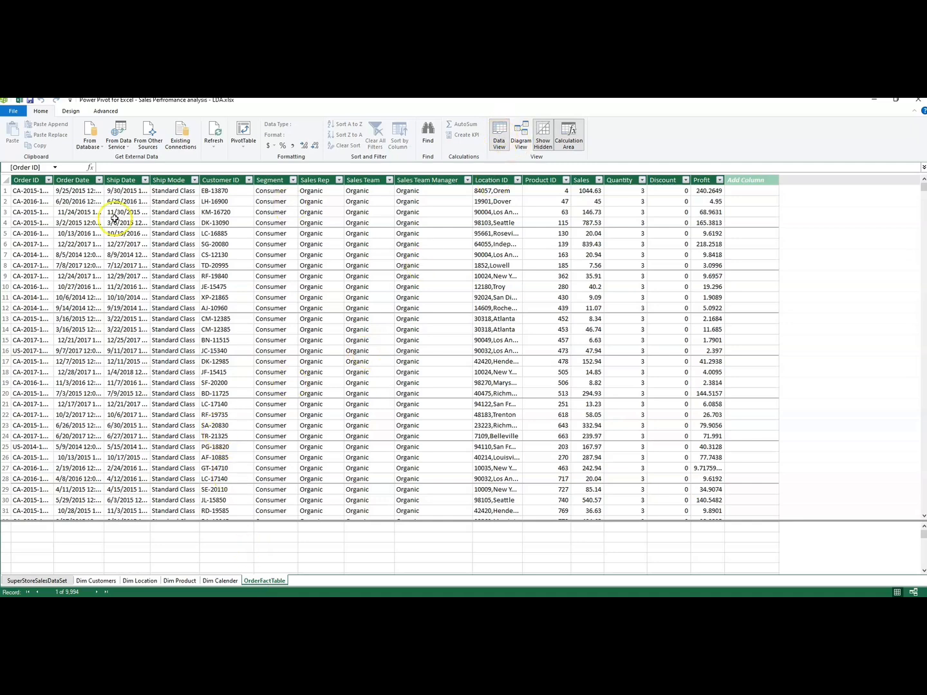
pyautogui.click(519, 143)
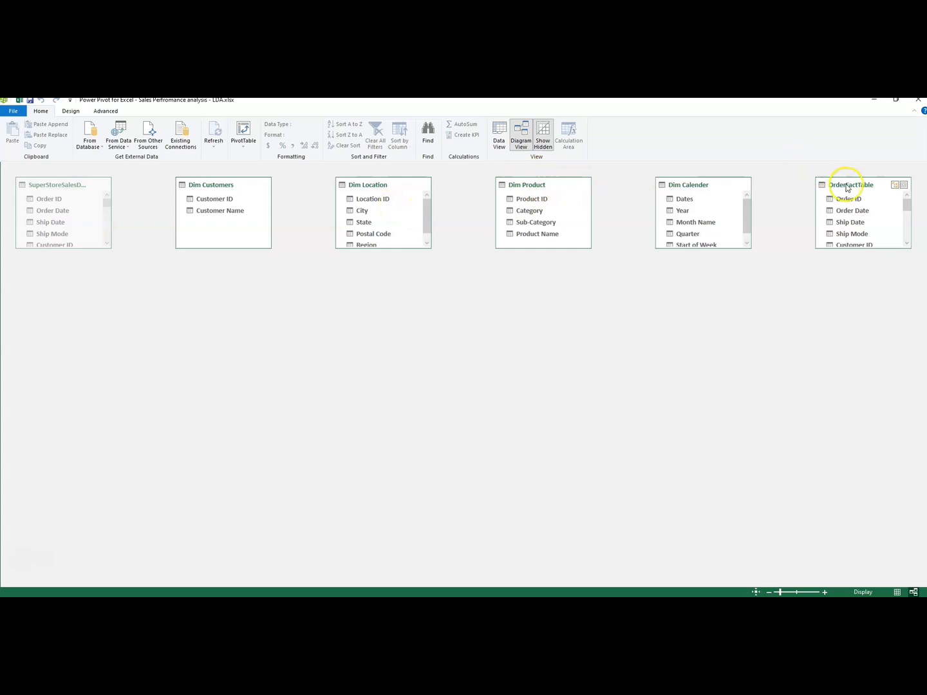
# Step: Arrange the Dim Customers, Dim Location, Dim Product and Dim Calender tables around a central, heightened OrderFactTable in the diagram
pyautogui.moveTo(847, 186); pyautogui.dragTo(366, 299)
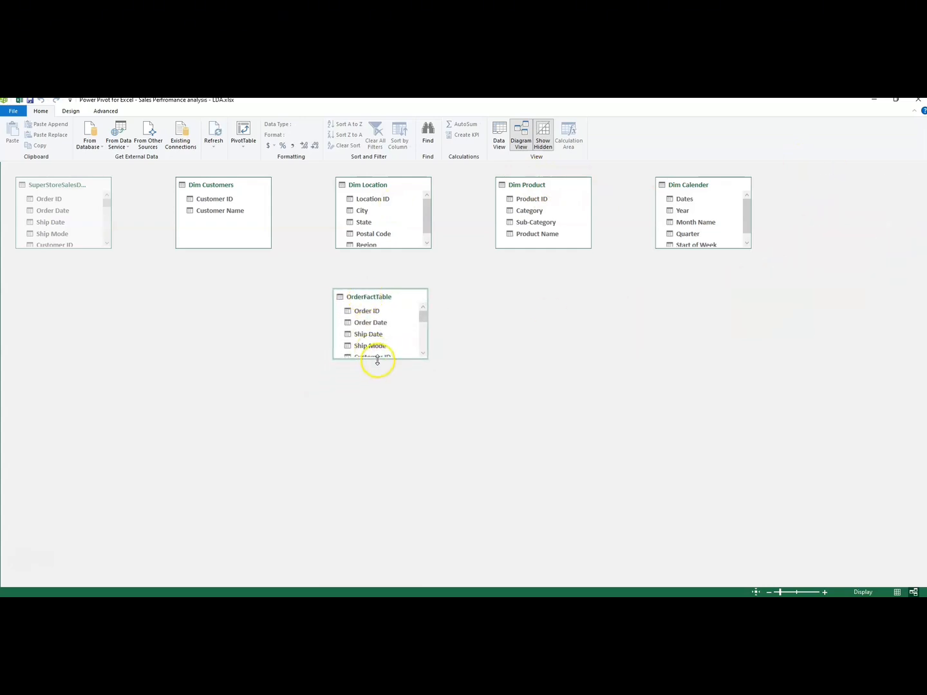
pyautogui.moveTo(378, 360); pyautogui.dragTo(380, 419)
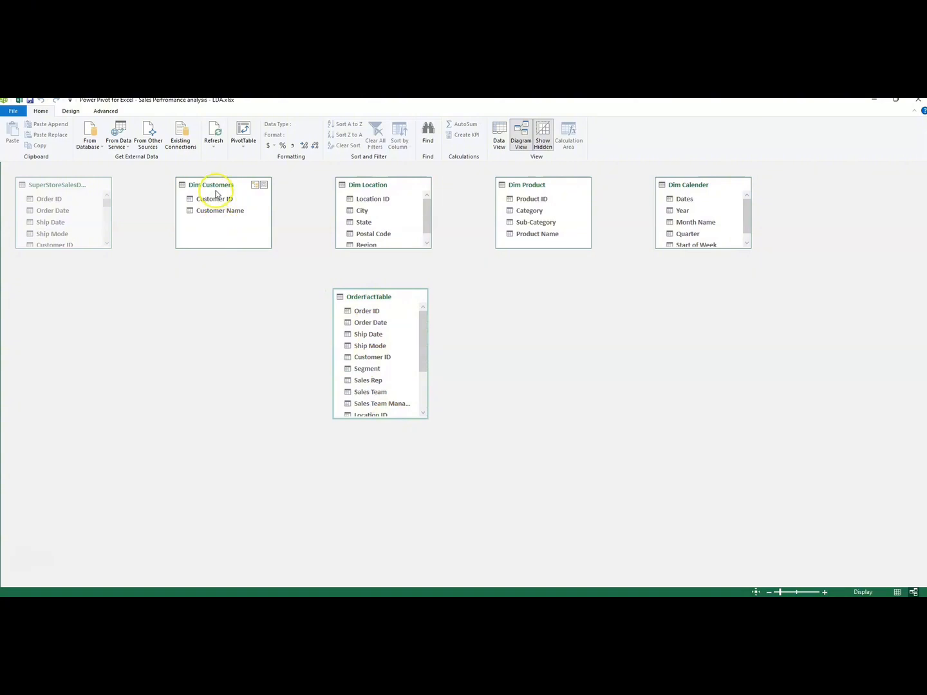
pyautogui.moveTo(216, 194); pyautogui.dragTo(226, 276)
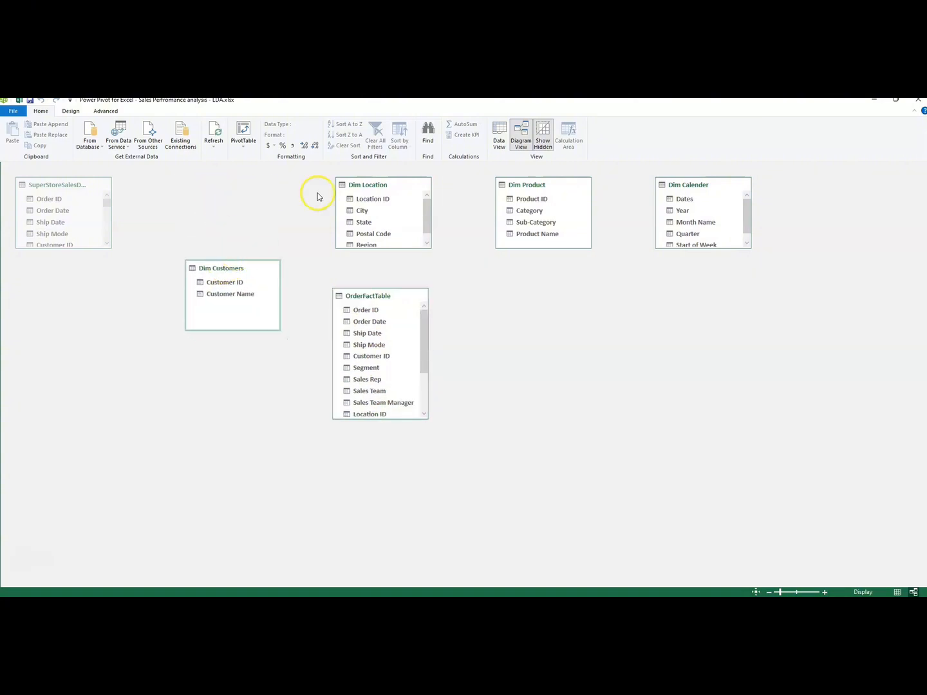
pyautogui.moveTo(377, 187); pyautogui.dragTo(222, 451)
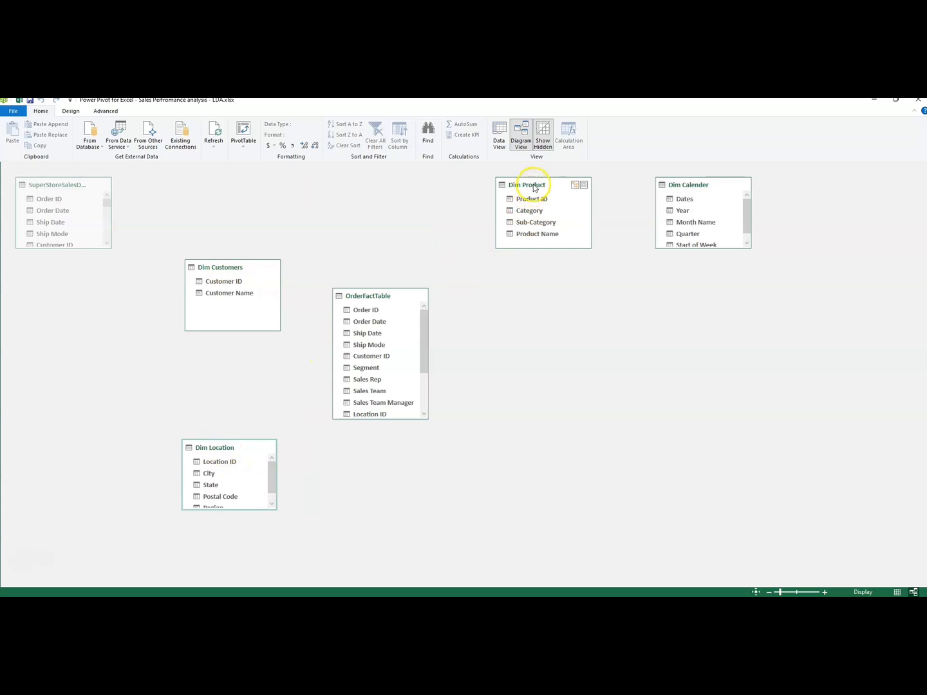
pyautogui.moveTo(533, 187); pyautogui.dragTo(549, 242)
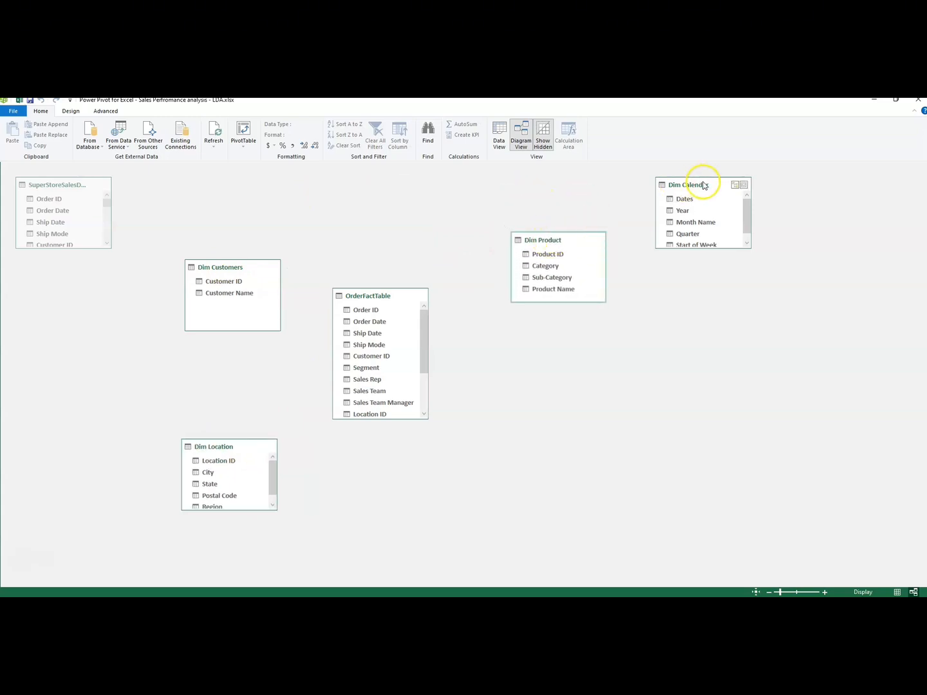
pyautogui.moveTo(704, 185); pyautogui.dragTo(557, 440)
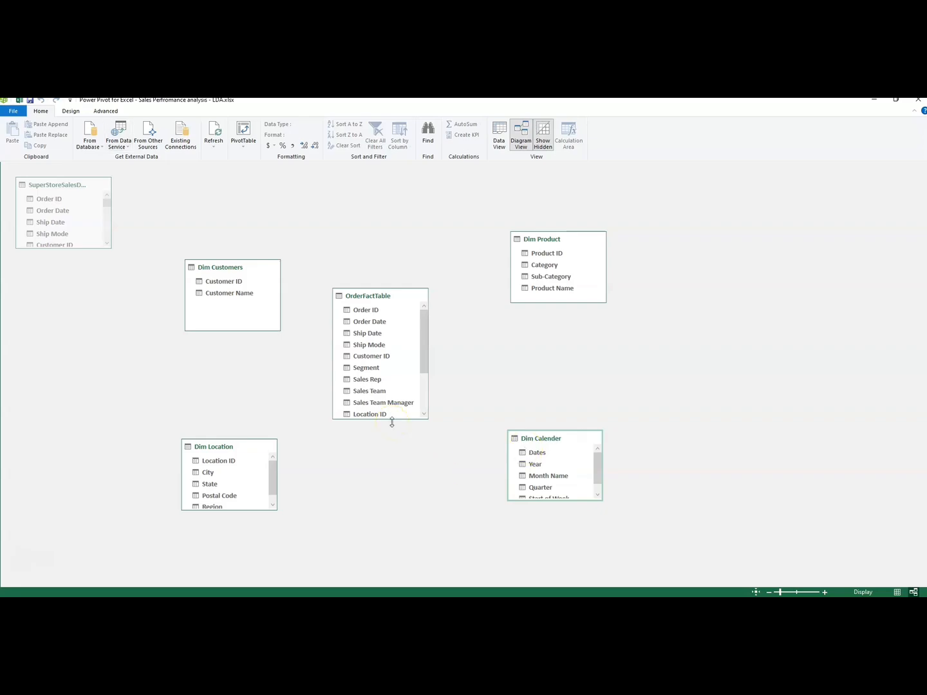
# Step: Mark the Dim Calender table as a date table with Dates as its unique identifier, and check the setting
pyautogui.click(500, 145)
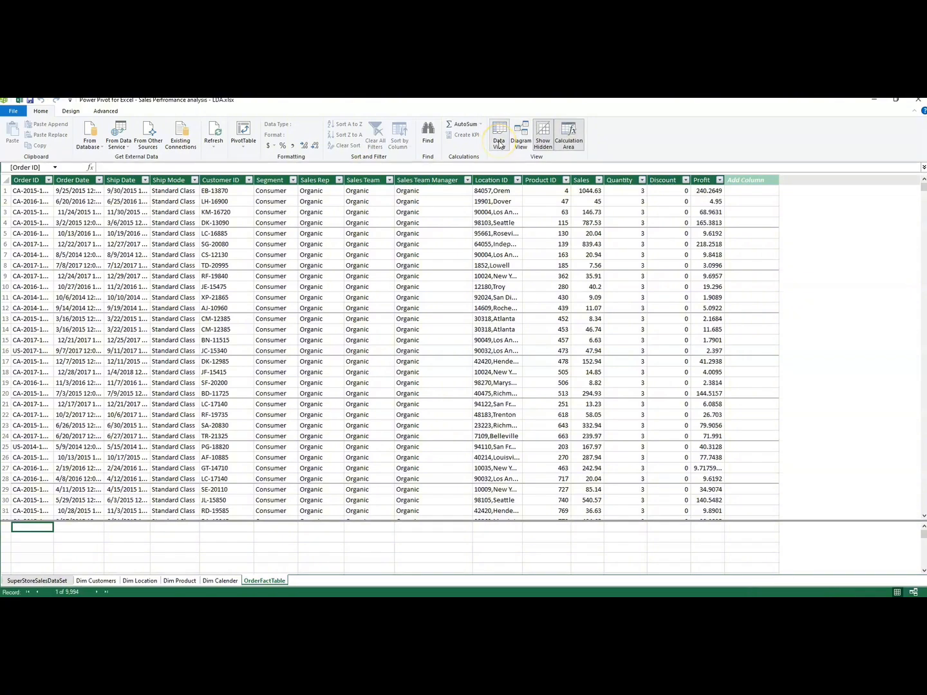
pyautogui.click(219, 581)
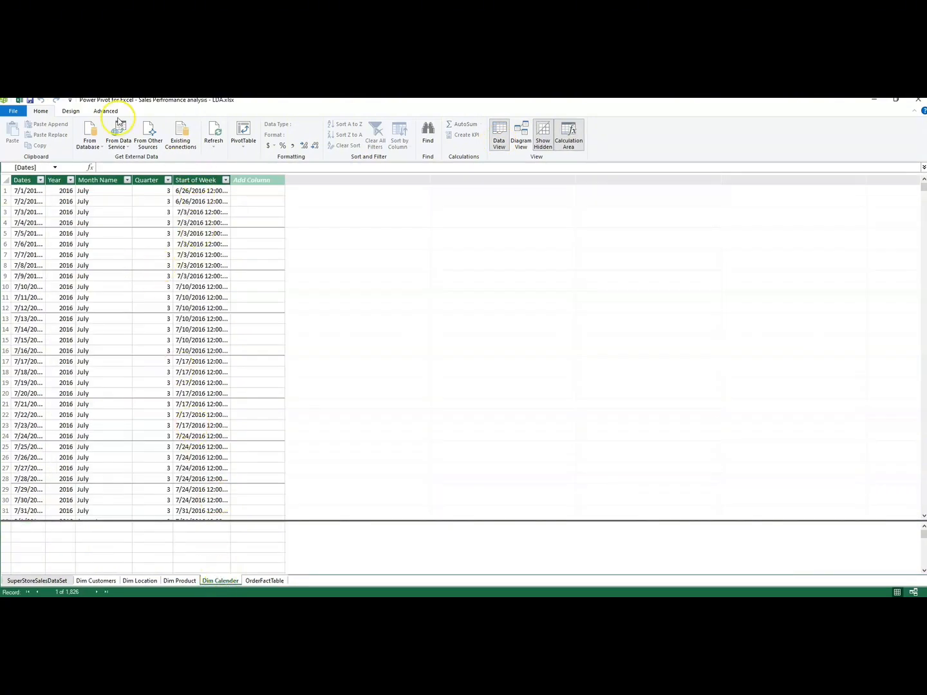
pyautogui.click(72, 112)
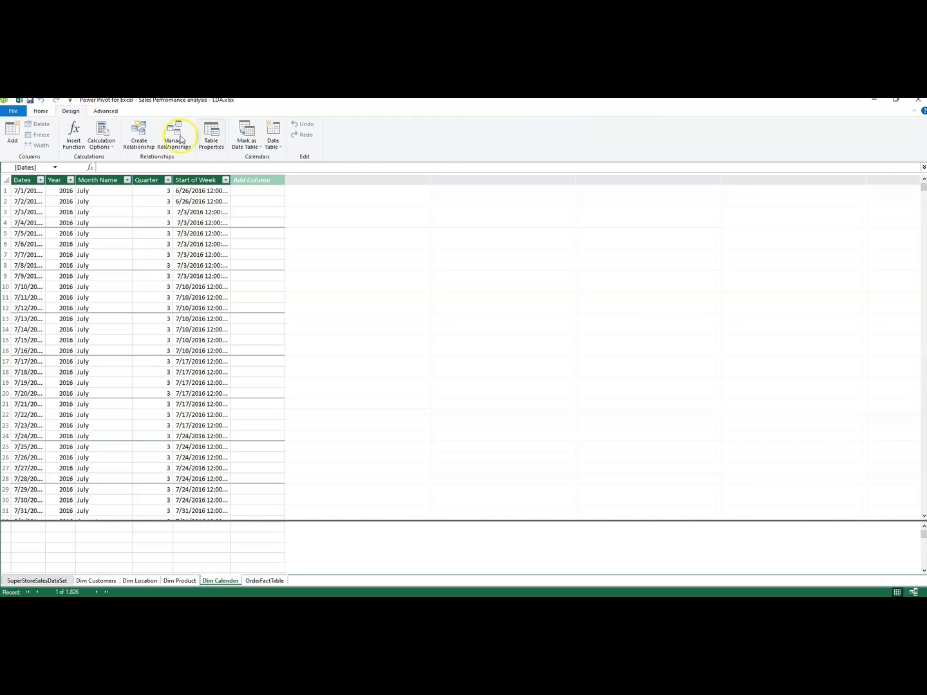
pyautogui.click(260, 148)
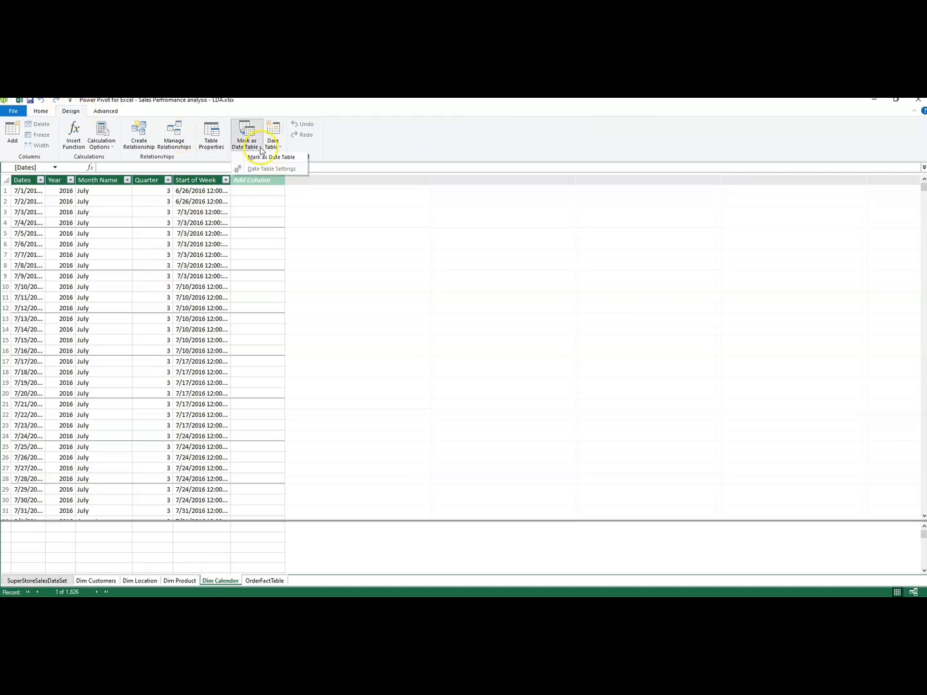
pyautogui.click(255, 169)
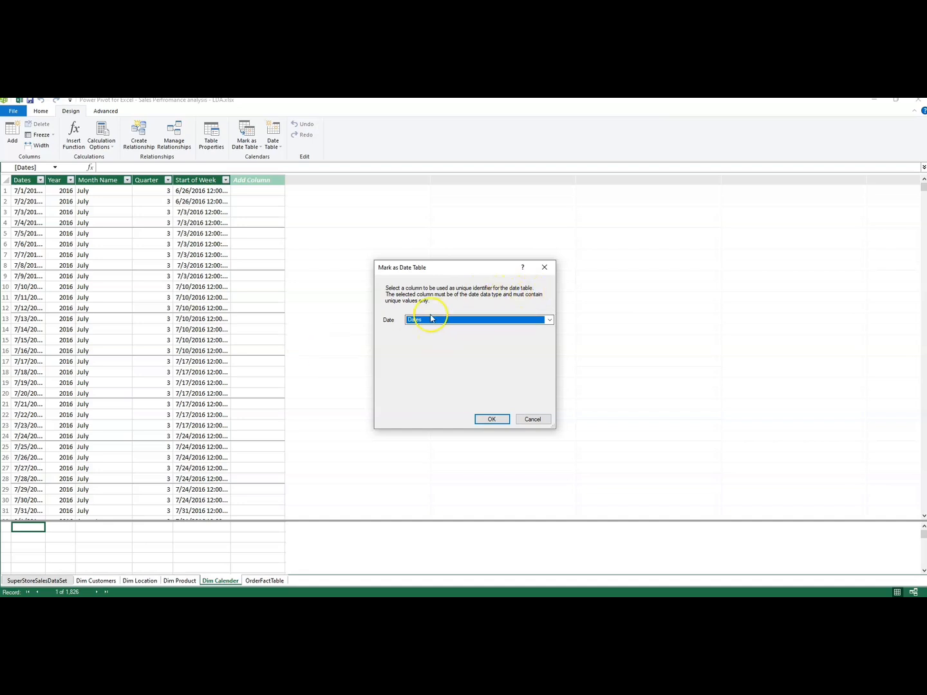
pyautogui.click(482, 421)
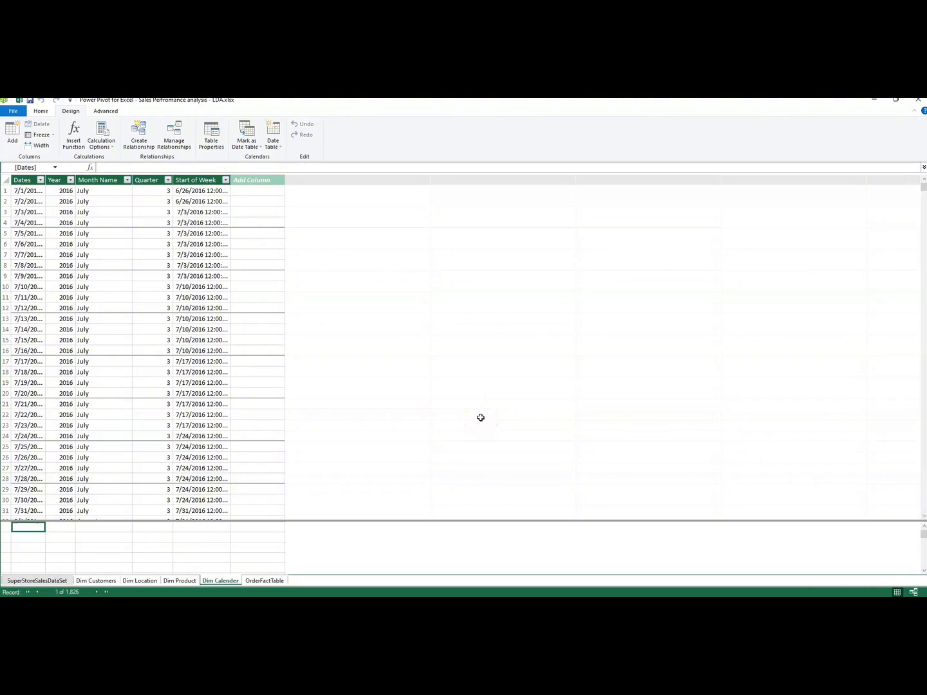
pyautogui.click(264, 150)
pyautogui.click(258, 148)
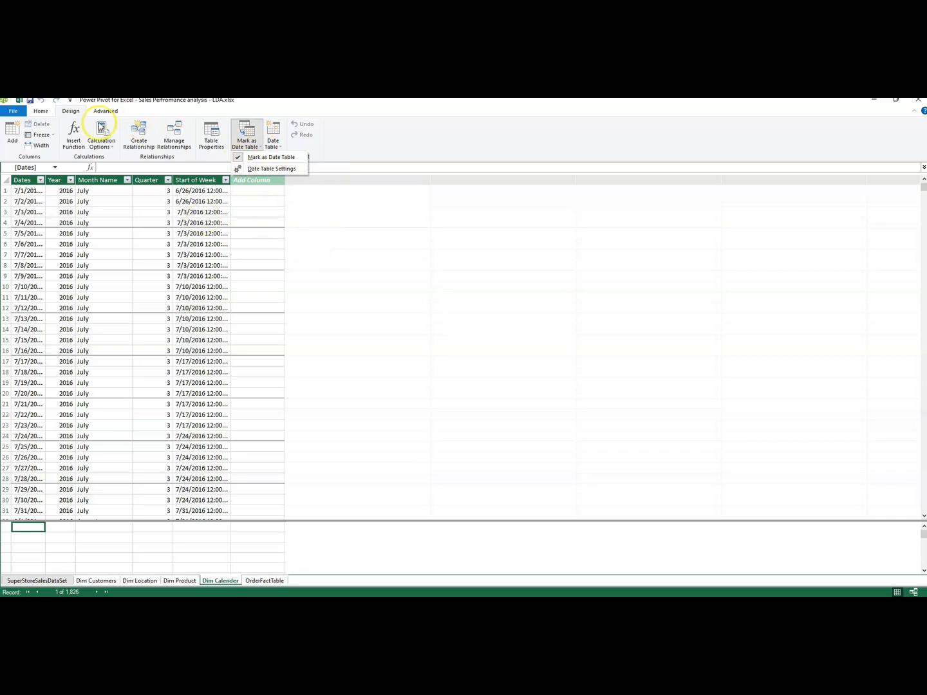
# Step: In the diagram, enlarge OrderFactTable and relate Customer ID in Dim Customers to Customer ID in OrderFactTable
pyautogui.click(42, 113)
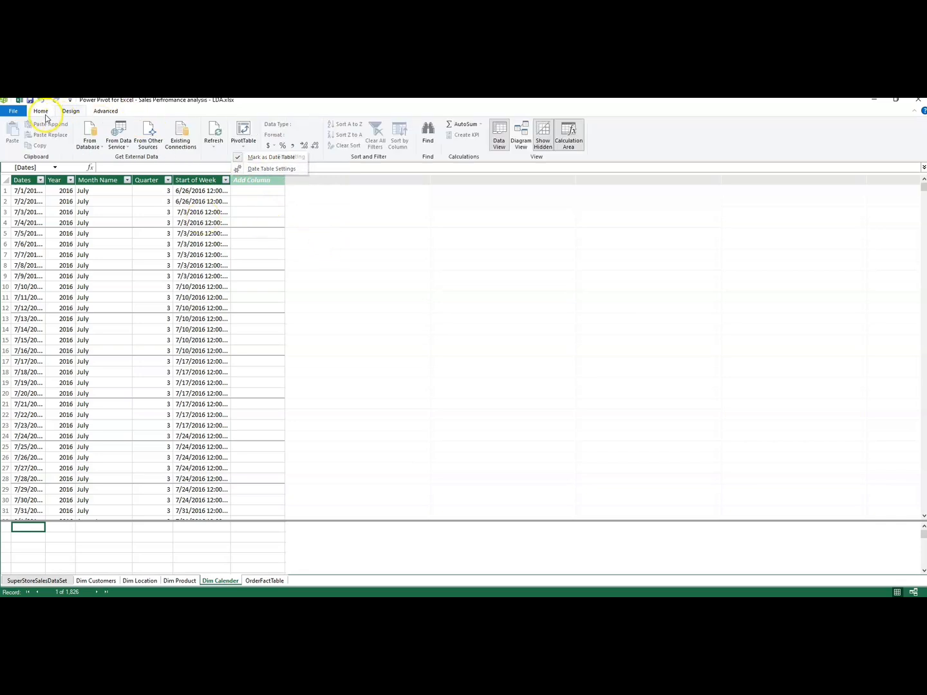
pyautogui.click(522, 142)
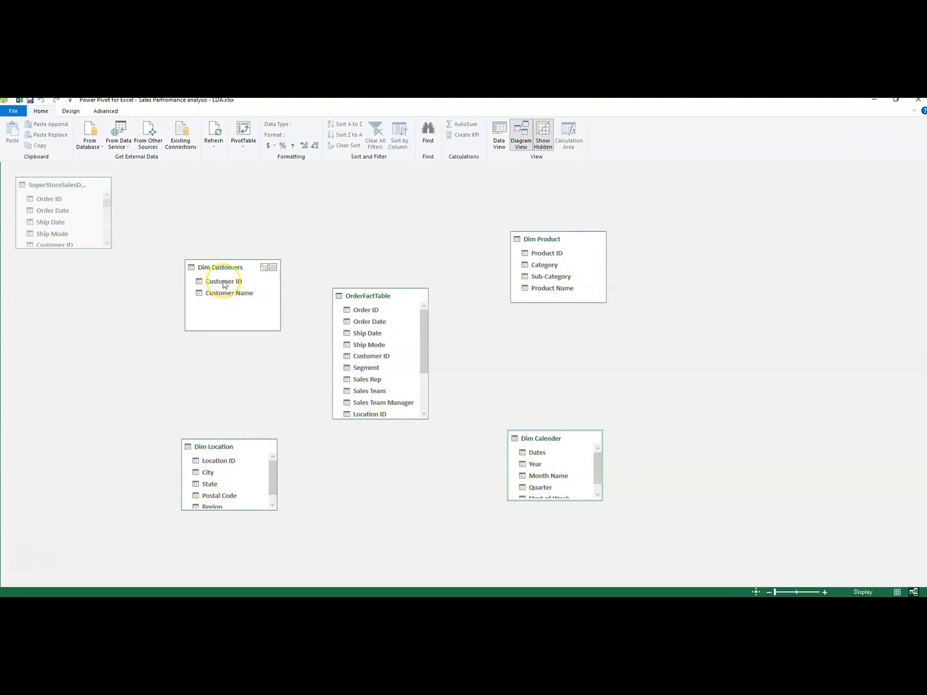
pyautogui.click(381, 428)
pyautogui.moveTo(381, 427); pyautogui.dragTo(381, 458)
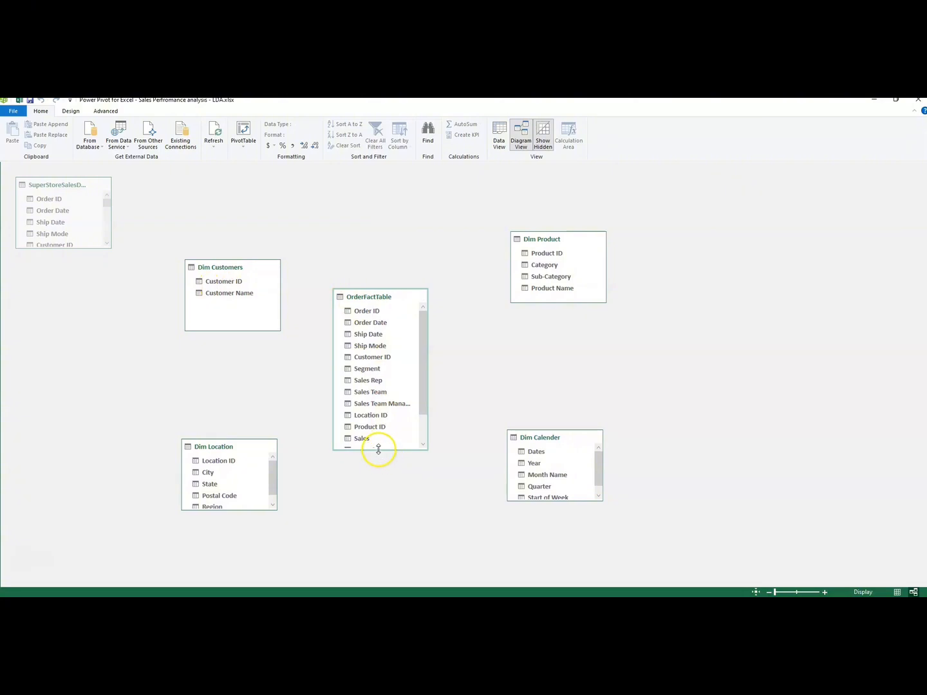
pyautogui.moveTo(379, 450); pyautogui.dragTo(379, 473)
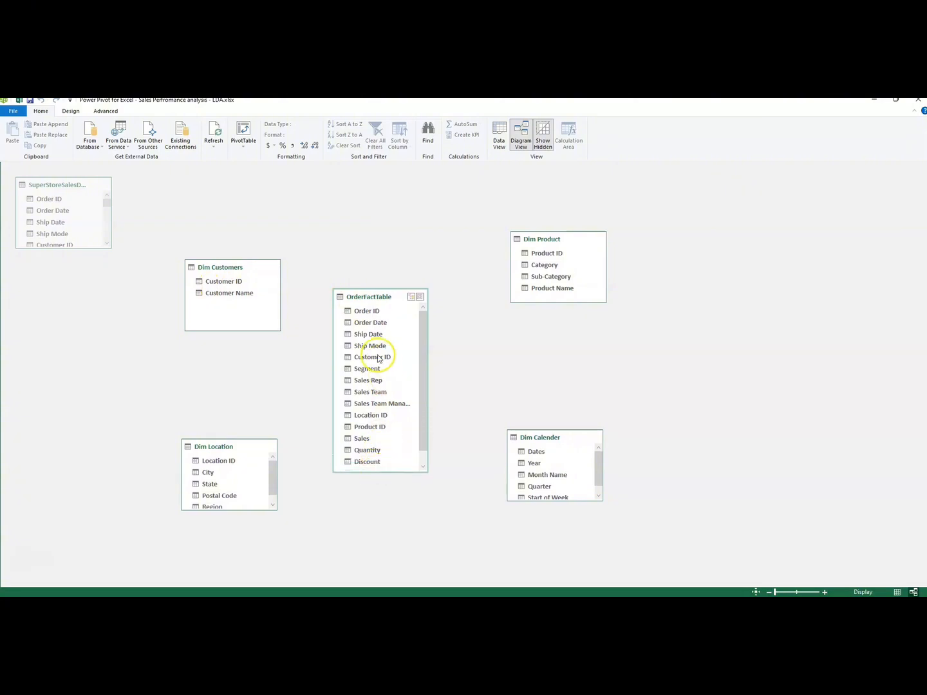
pyautogui.click(226, 283)
pyautogui.moveTo(225, 285); pyautogui.dragTo(357, 356)
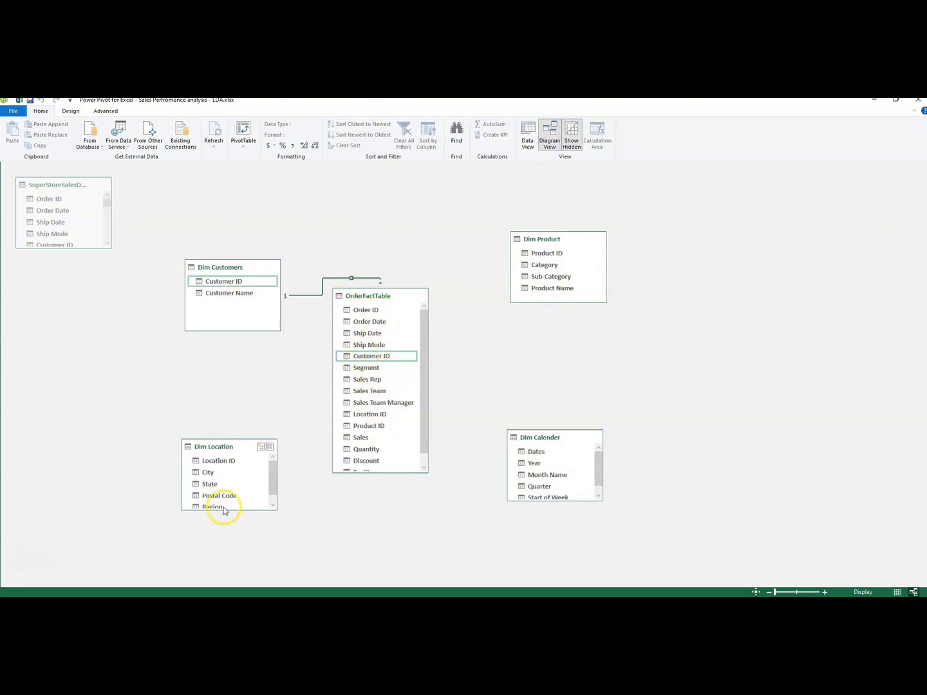
# Step: Relate Location ID in Dim Location and Product ID in Dim Product to their matching OrderFactTable fields, enlarging tables to show all fields
pyautogui.moveTo(223, 510); pyautogui.dragTo(222, 531)
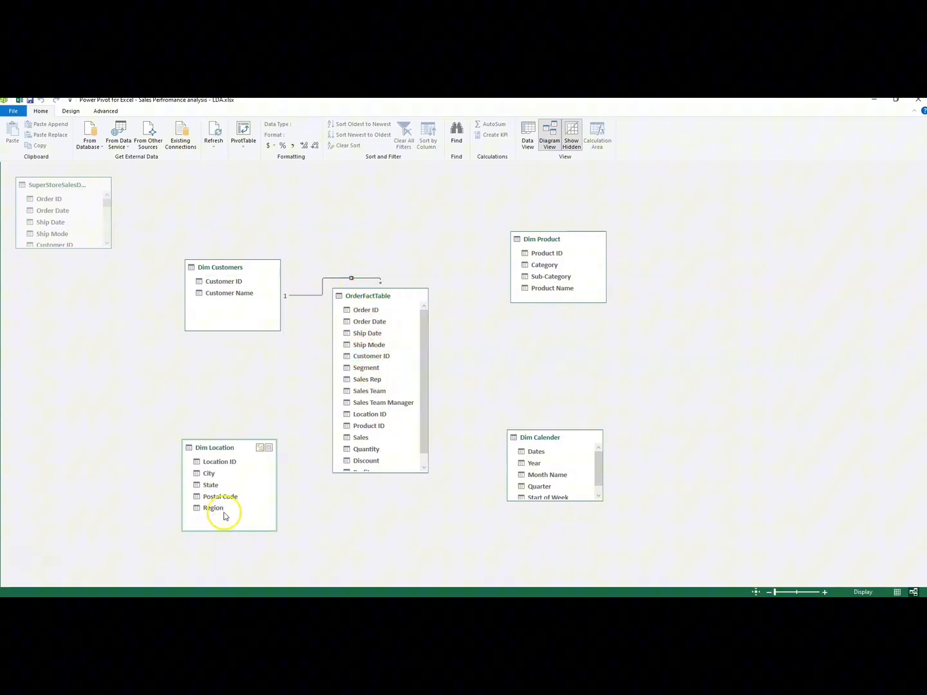
pyautogui.click(223, 463)
pyautogui.moveTo(223, 463); pyautogui.dragTo(227, 466)
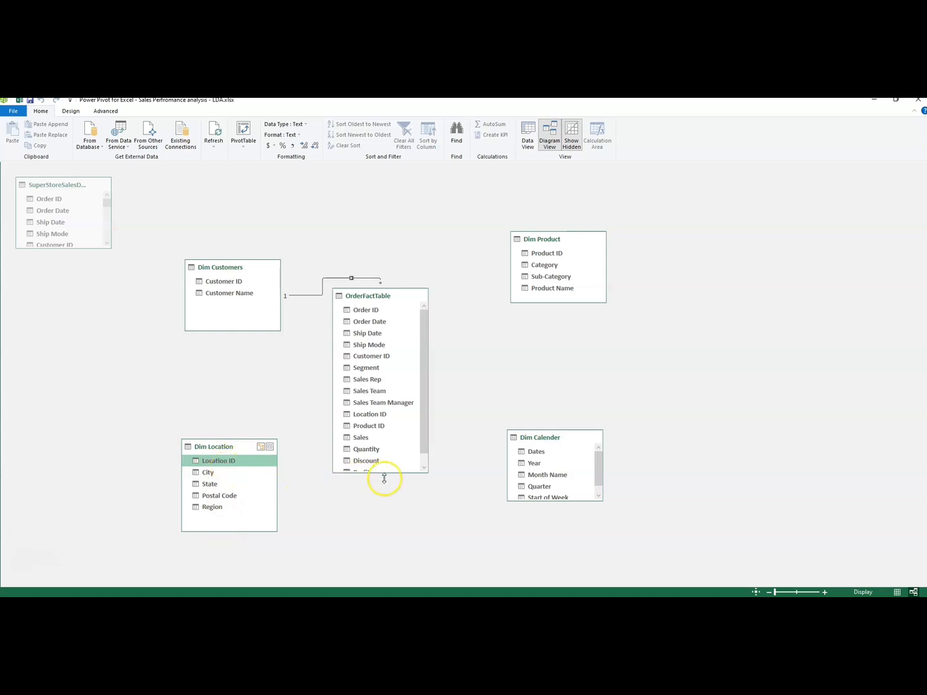
pyautogui.moveTo(385, 477); pyautogui.dragTo(383, 504)
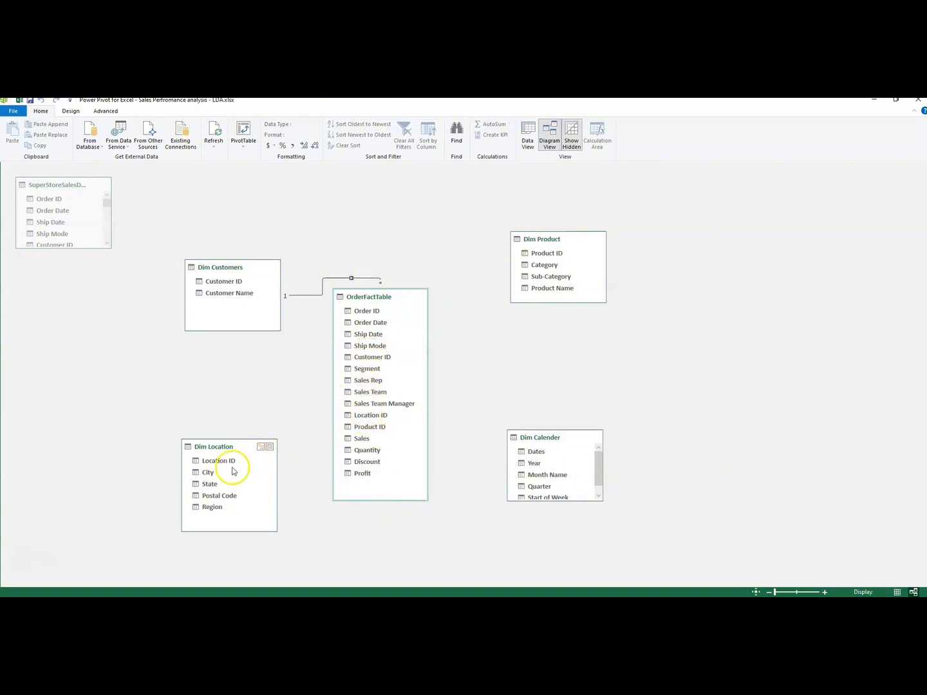
pyautogui.moveTo(234, 459); pyautogui.dragTo(376, 415)
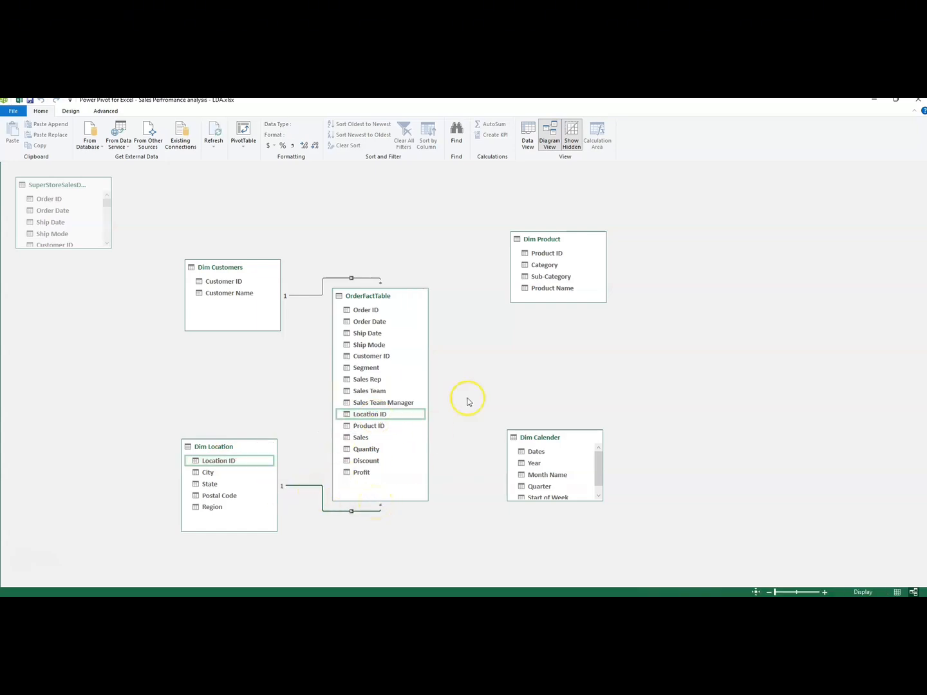
pyautogui.moveTo(541, 258); pyautogui.dragTo(361, 426)
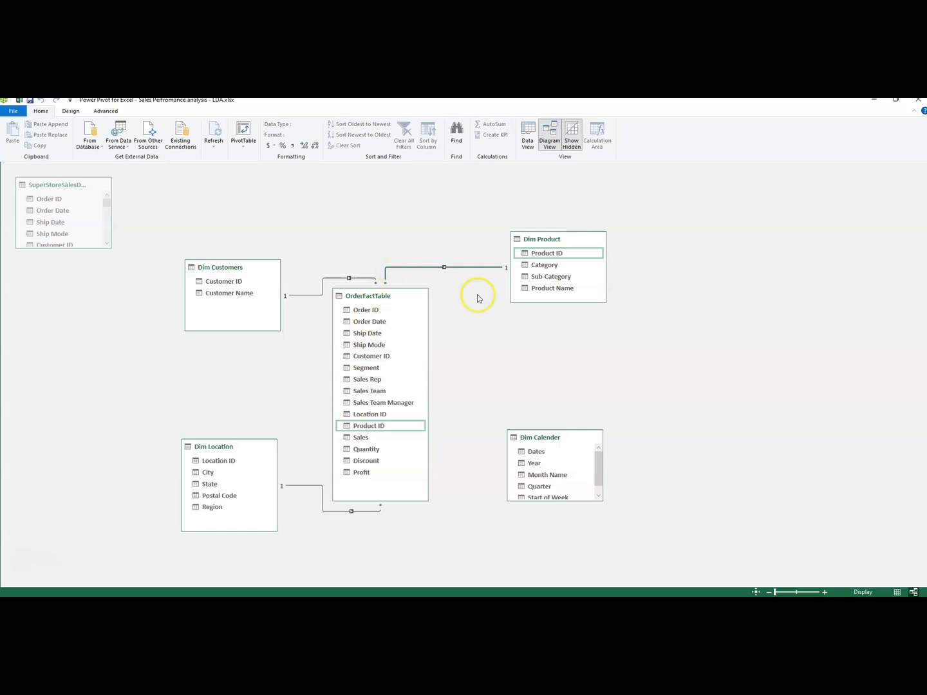
# Step: Enlarge Dim Calender and relate its Dates field to both Order Date and Ship Date in OrderFactTable
pyautogui.moveTo(554, 502); pyautogui.dragTo(554, 534)
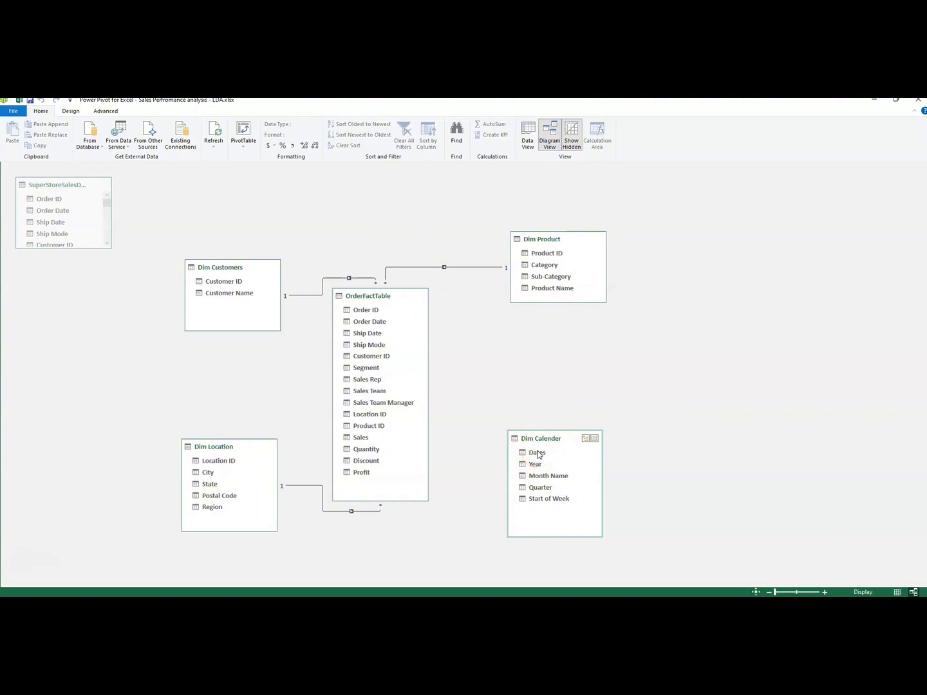
pyautogui.moveTo(538, 455); pyautogui.dragTo(382, 327)
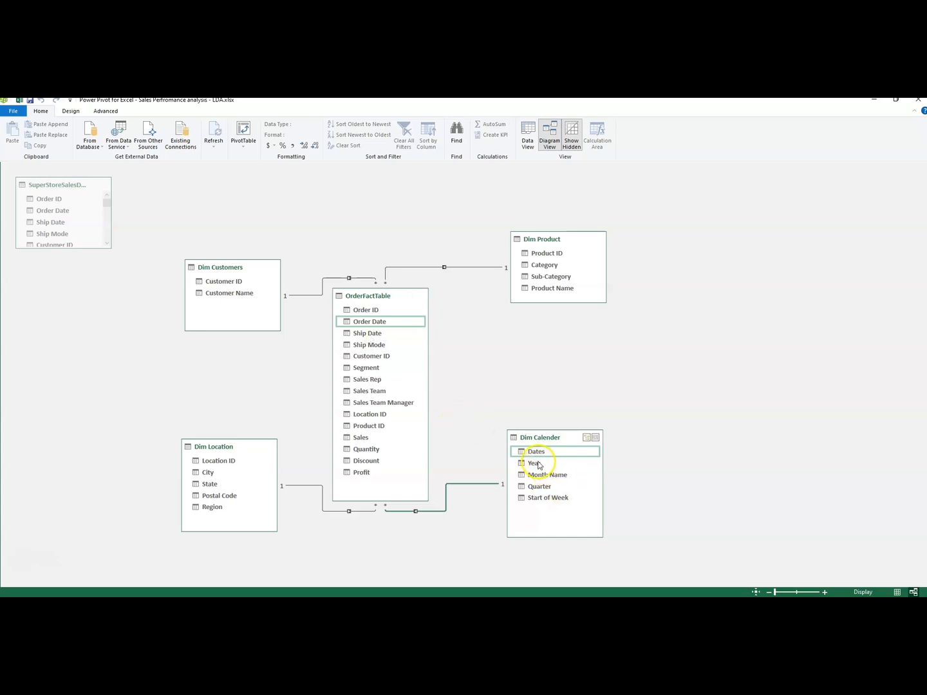
pyautogui.moveTo(534, 452); pyautogui.dragTo(366, 334)
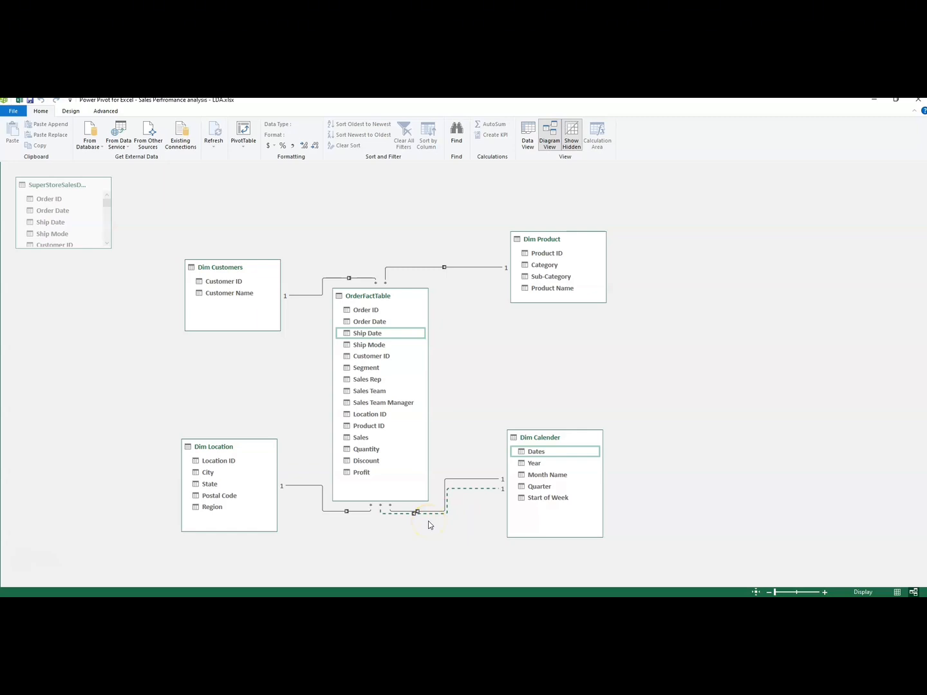
pyautogui.click(436, 494)
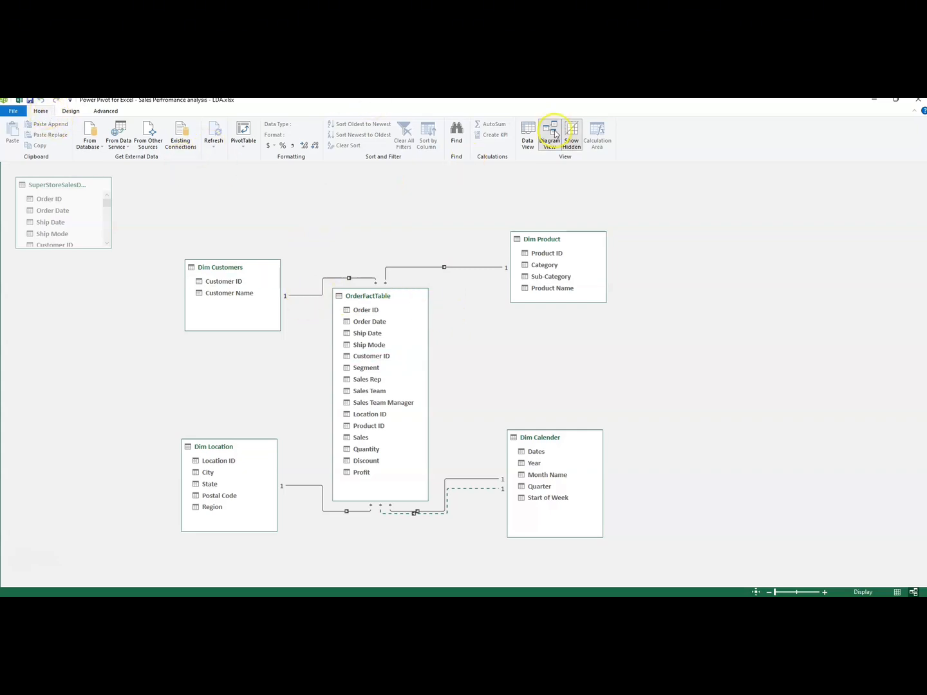
# Step: Switch to the data view, open the PowerPoint objectives slide and select the word "profits." in the first objective
pyautogui.click(525, 140)
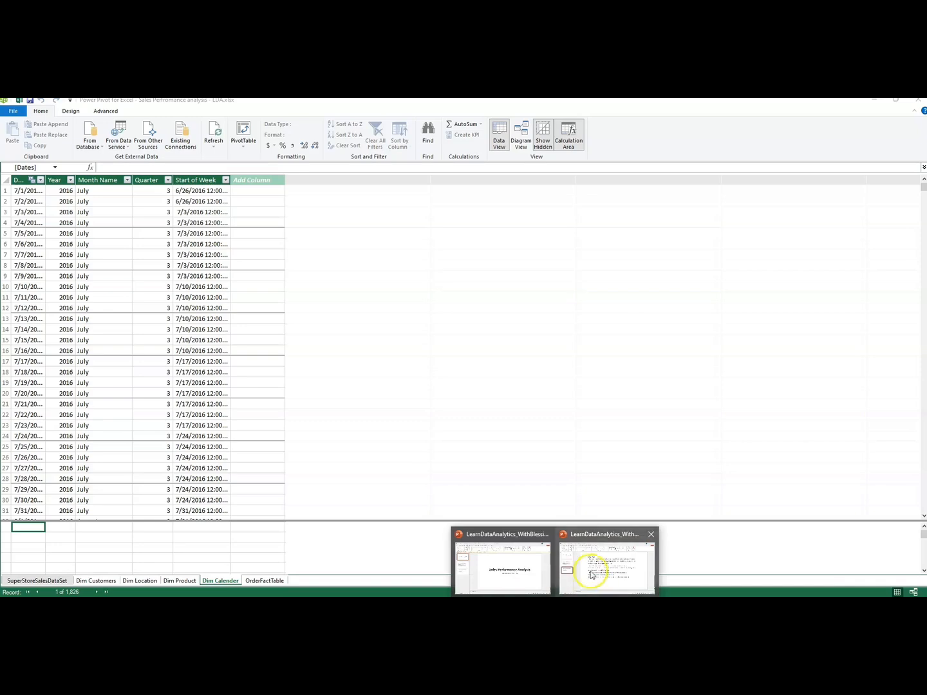
pyautogui.click(605, 571)
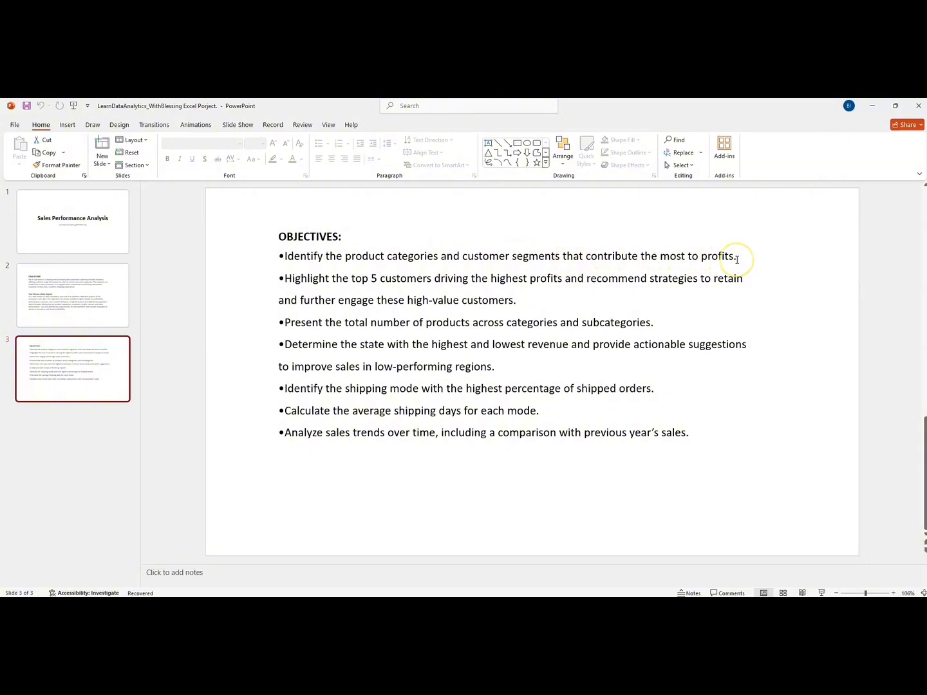
pyautogui.moveTo(737, 258); pyautogui.dragTo(712, 263)
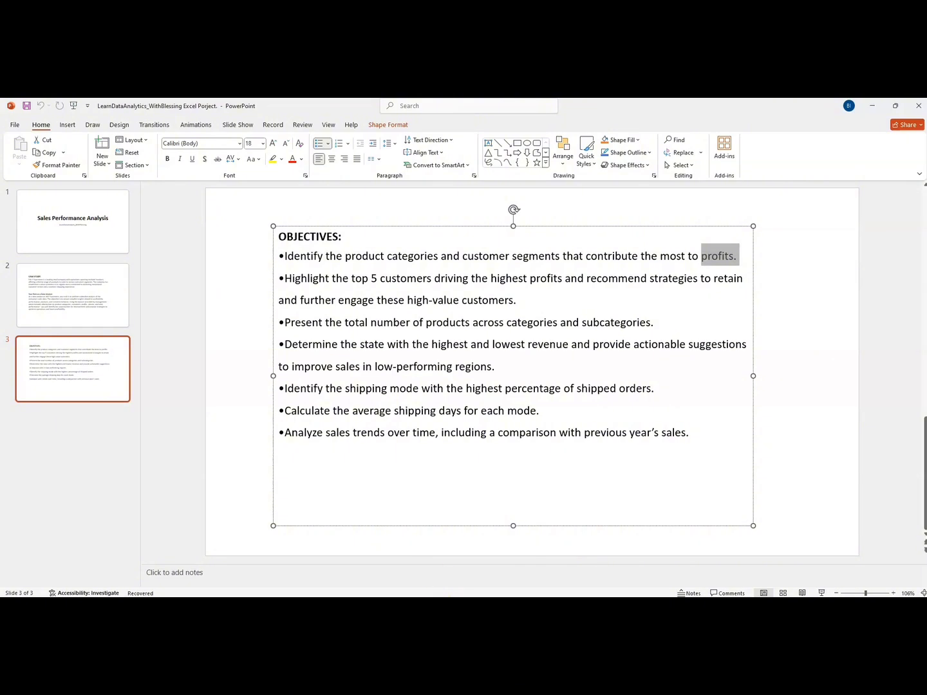
# Step: Return to Power Pivot and create the measure Total Profits:=SUM([Profit]) in OrderFactTable's calculation area below the Order Date column
pyautogui.moveTo(412, 605)
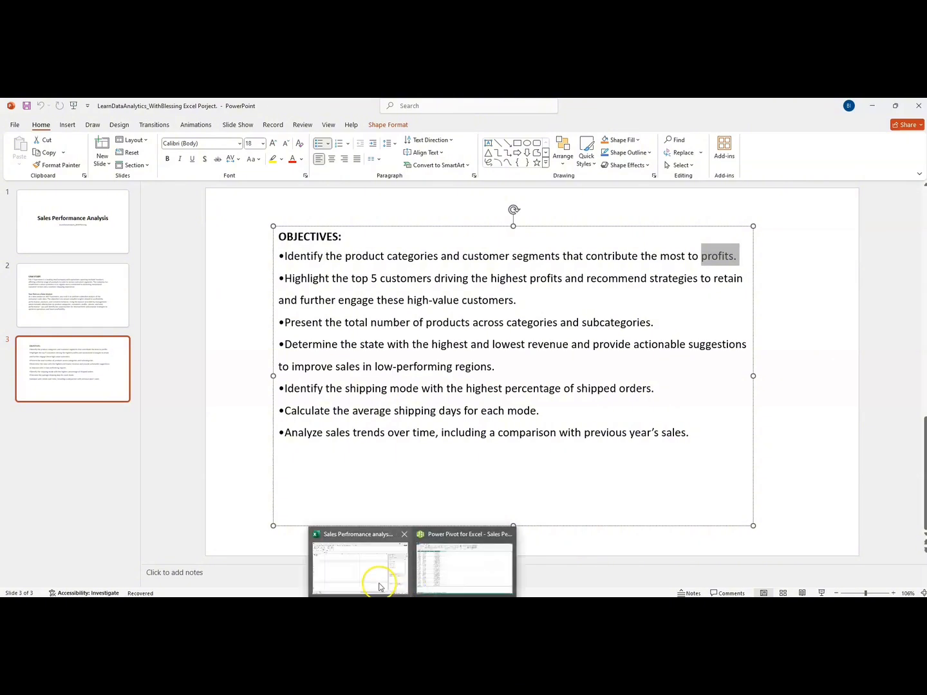
pyautogui.click(464, 565)
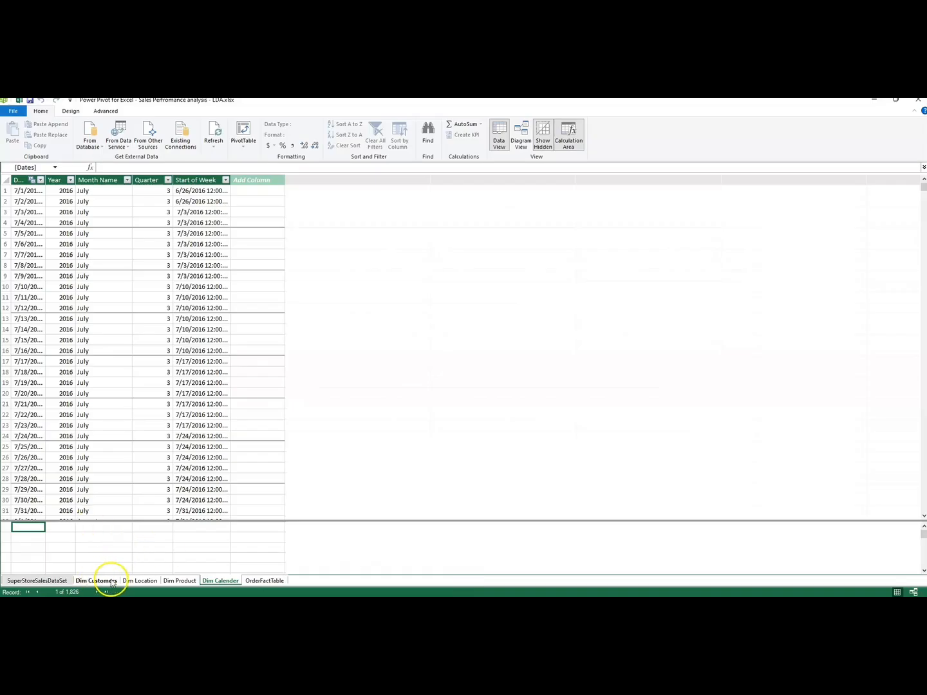
pyautogui.click(264, 581)
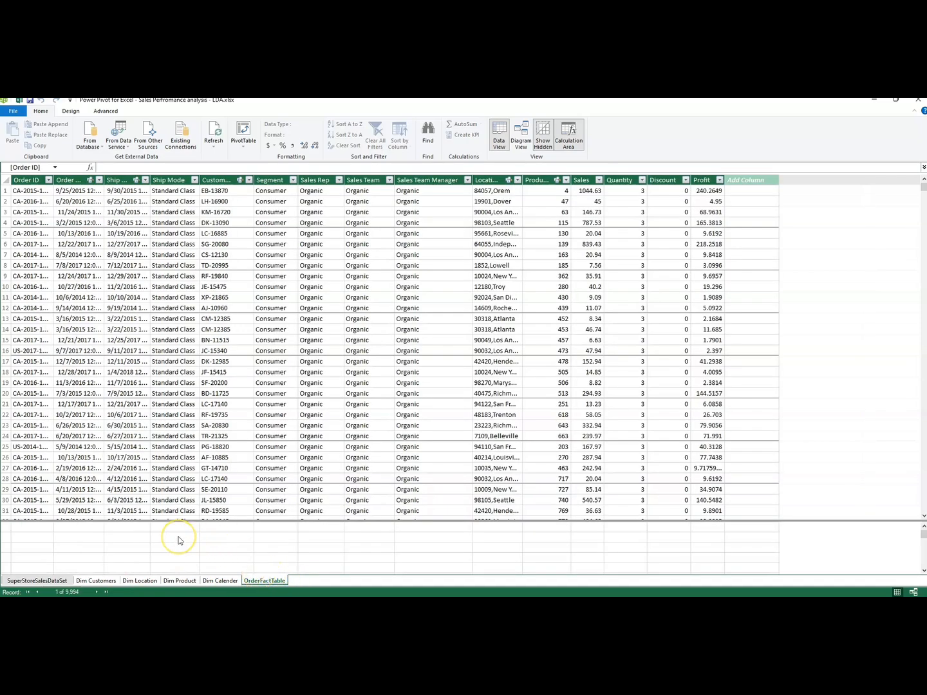
pyautogui.click(69, 527)
pyautogui.click(108, 168)
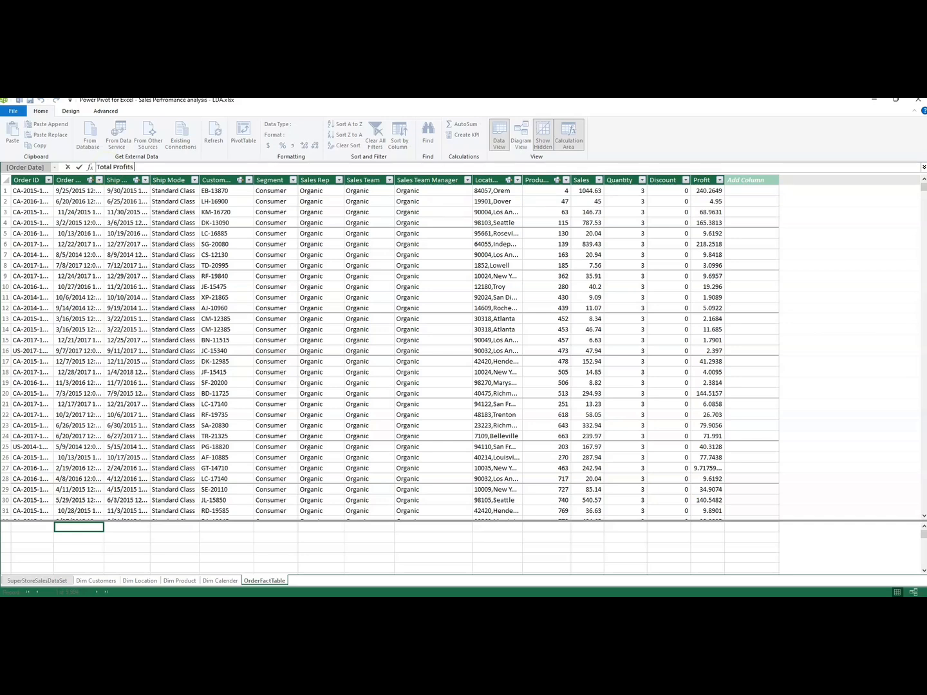
pyautogui.write('Total Profits := sum')
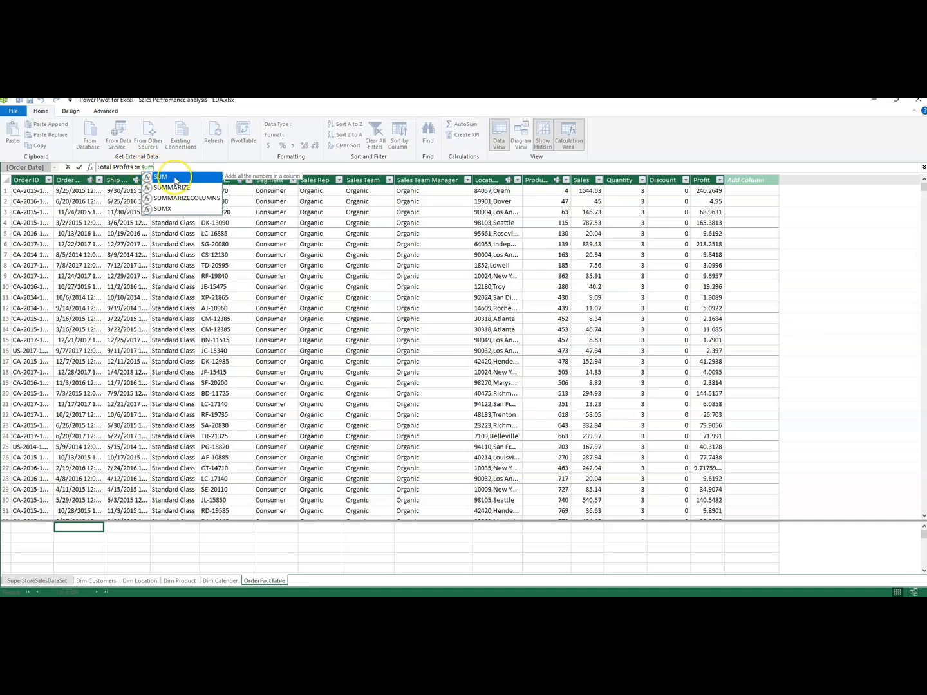
pyautogui.doubleClick(173, 177)
pyautogui.write('profi')
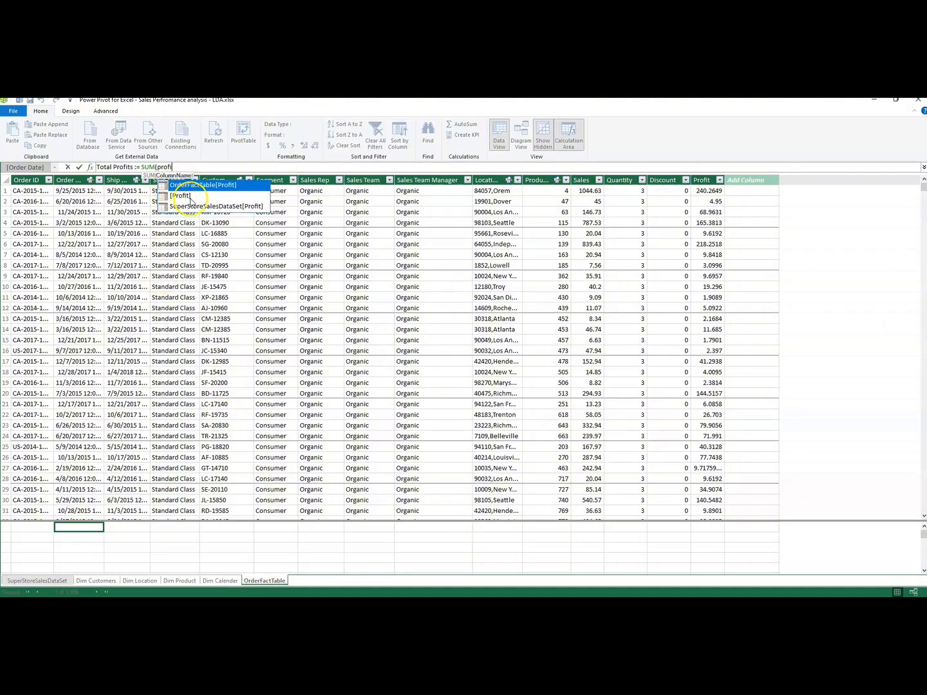
pyautogui.click(181, 197)
pyautogui.doubleClick(183, 197)
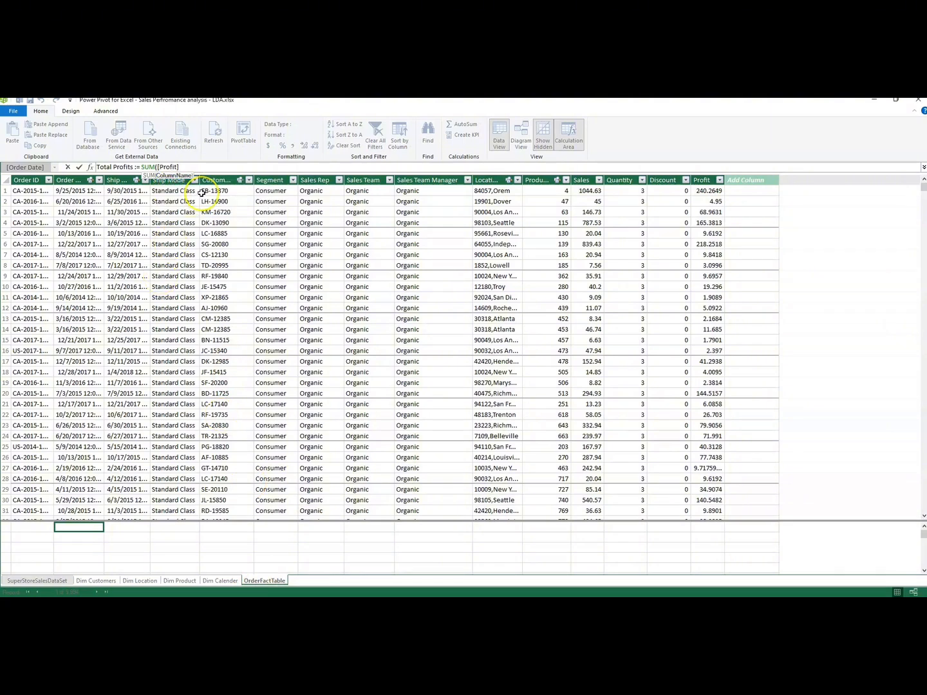
pyautogui.write(')')
pyautogui.press('Return')
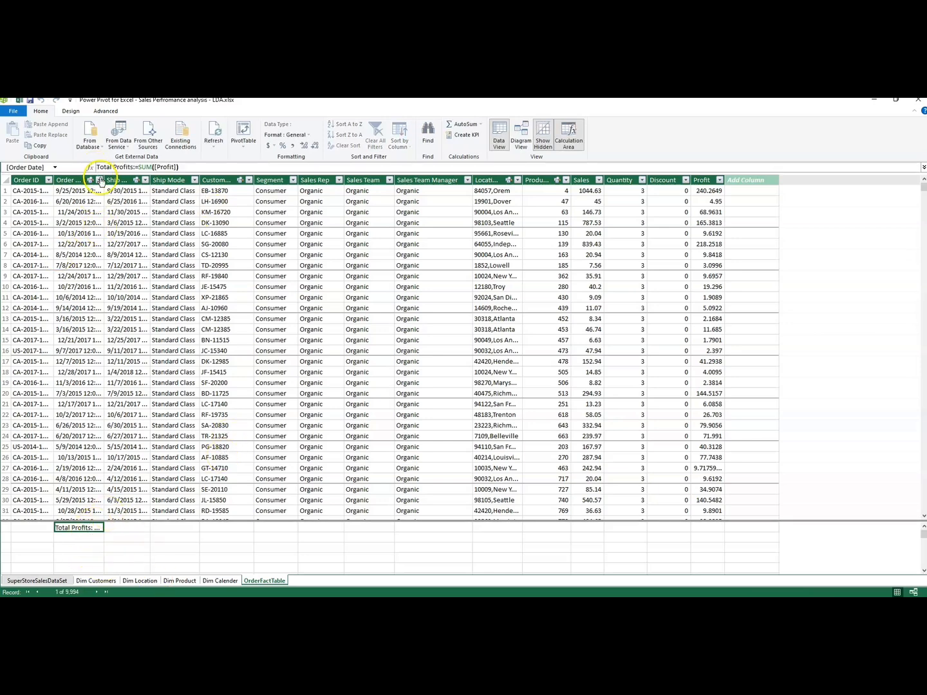
# Step: Widen the Order Date and Order ID columns in OrderFactTable so their full contents and the Total Profits measure fit
pyautogui.moveTo(102, 180); pyautogui.dragTo(172, 181)
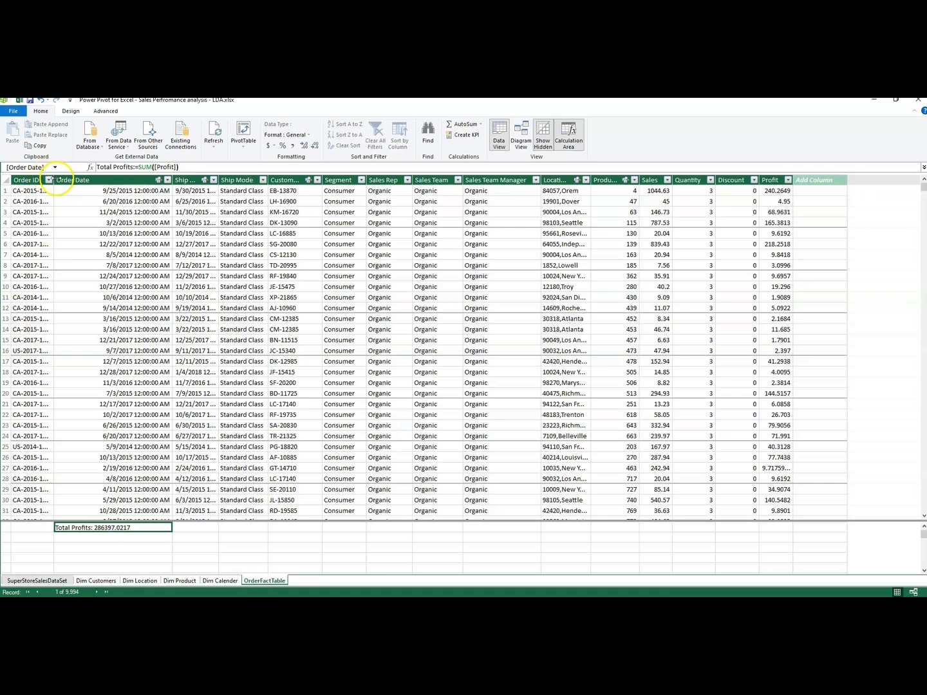
pyautogui.moveTo(56, 182)
pyautogui.moveTo(54, 182); pyautogui.dragTo(85, 185)
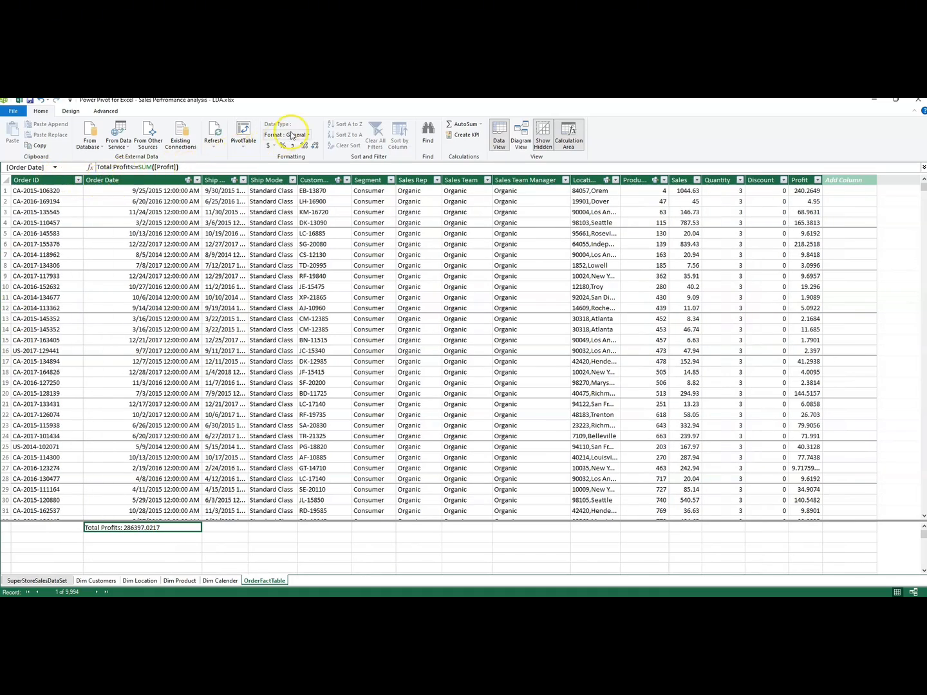
# Step: Check the Order ID column's data type and set the Order Date and Ship Date columns to the 3/14/2001 date format
pyautogui.click(41, 183)
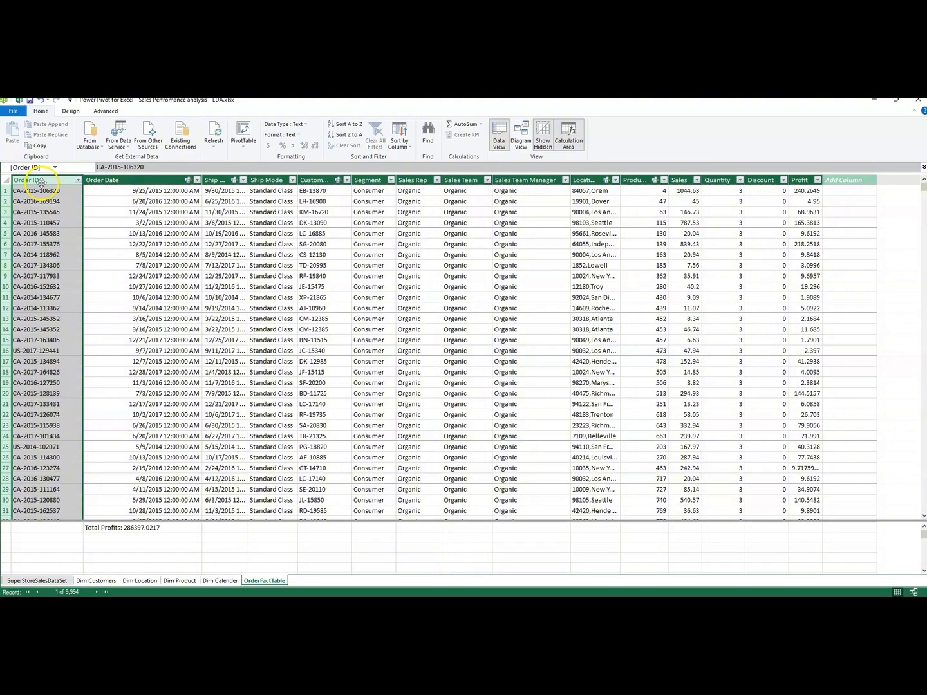
pyautogui.click(122, 181)
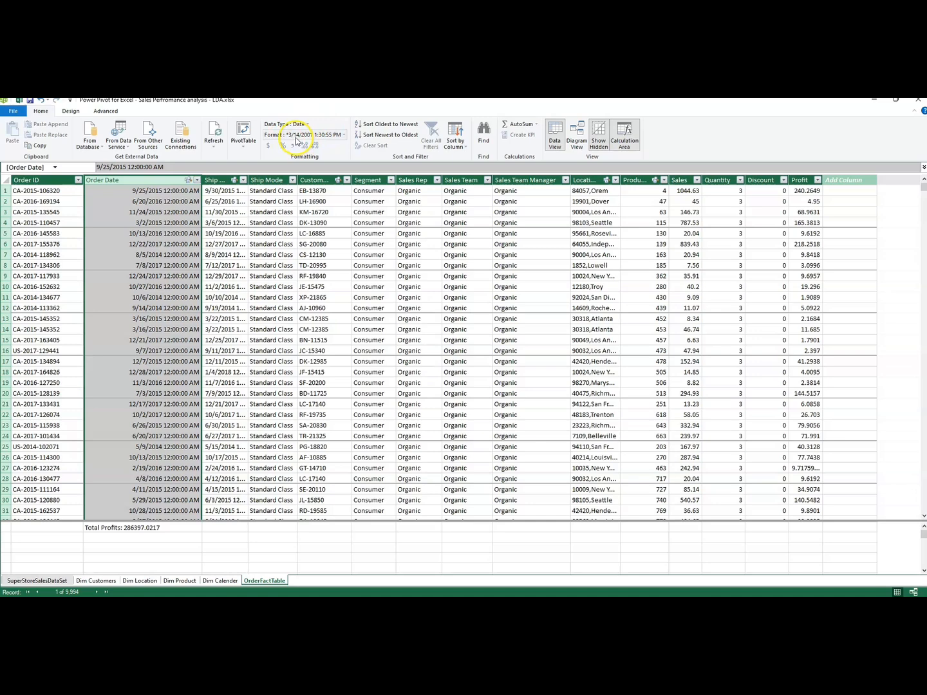
pyautogui.click(345, 136)
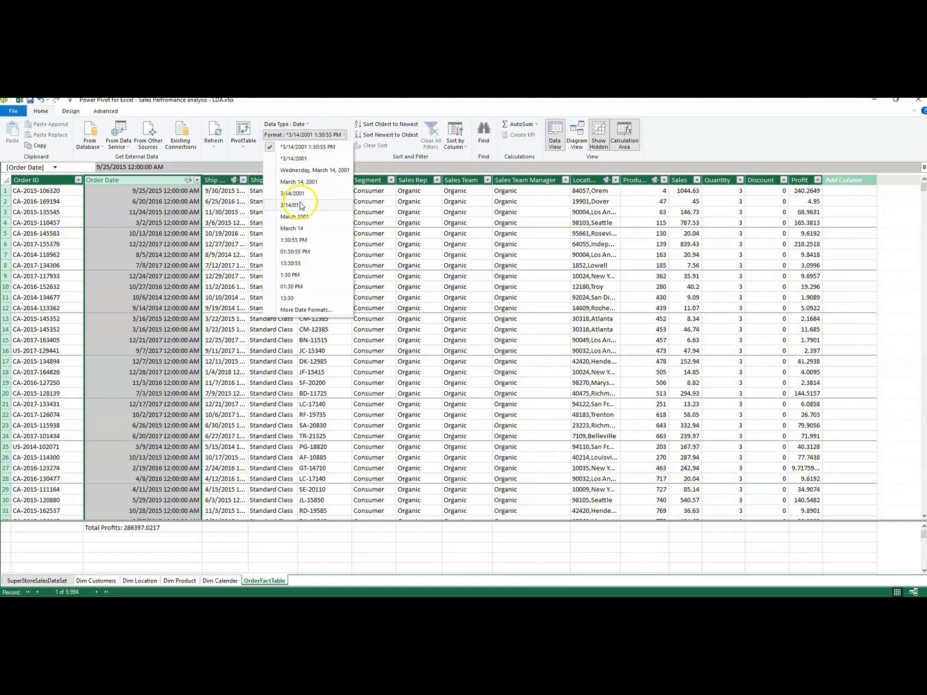
pyautogui.click(290, 194)
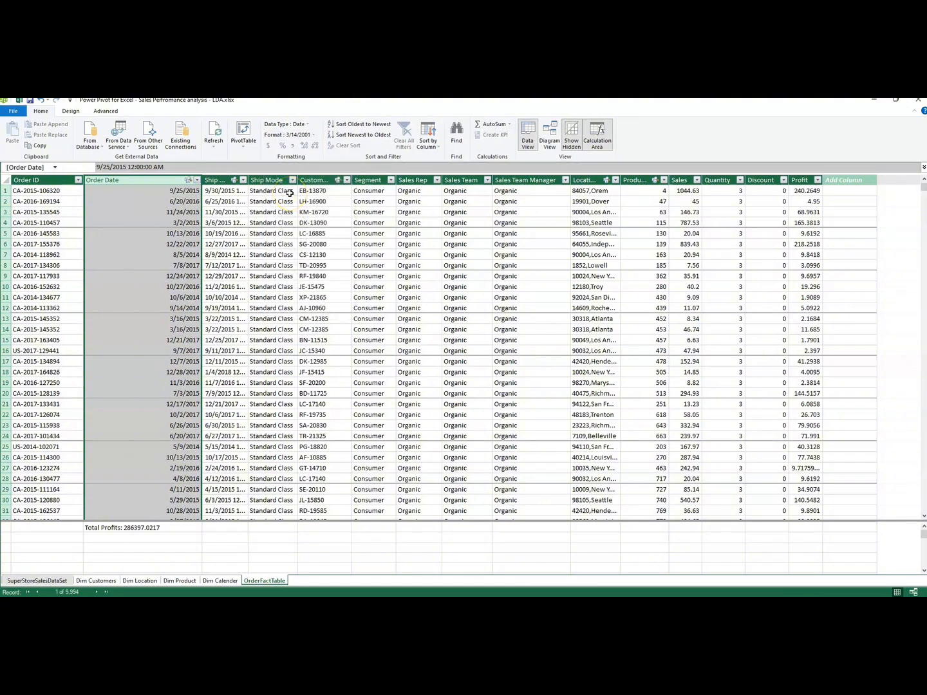
pyautogui.click(217, 180)
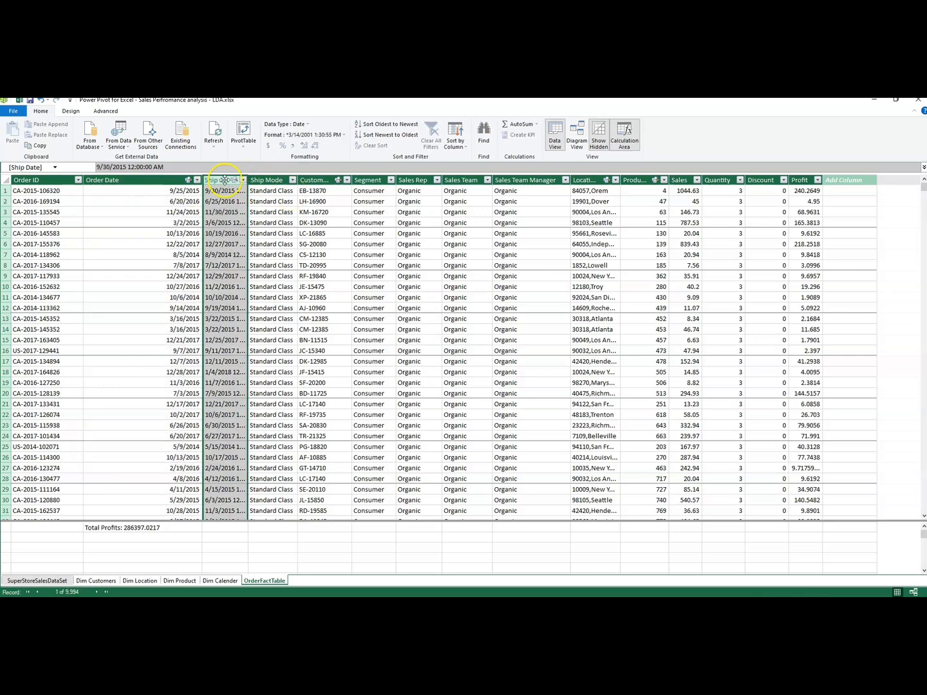
pyautogui.click(344, 134)
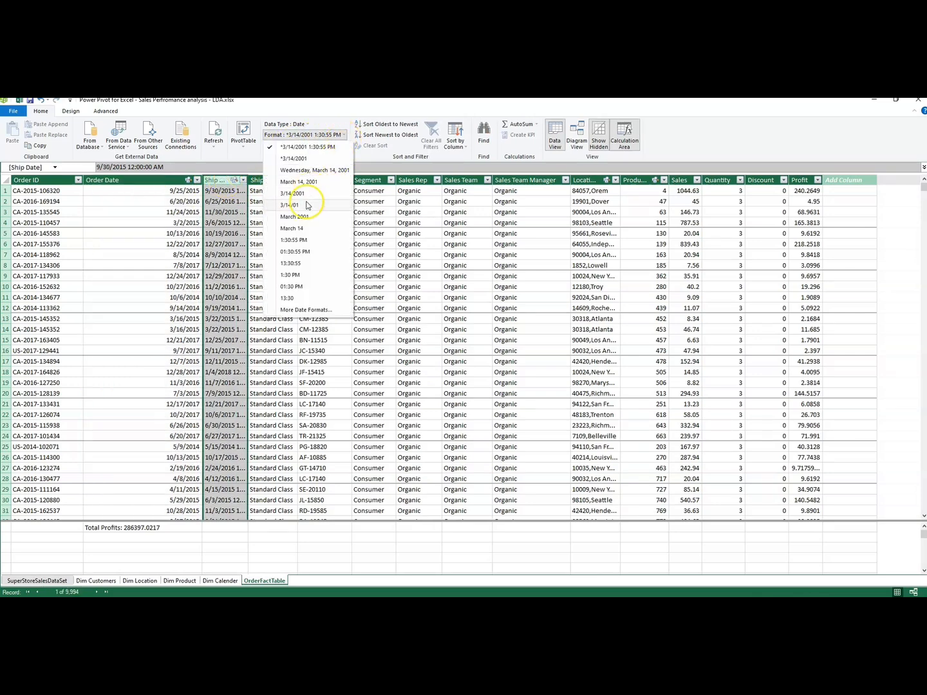
pyautogui.click(292, 194)
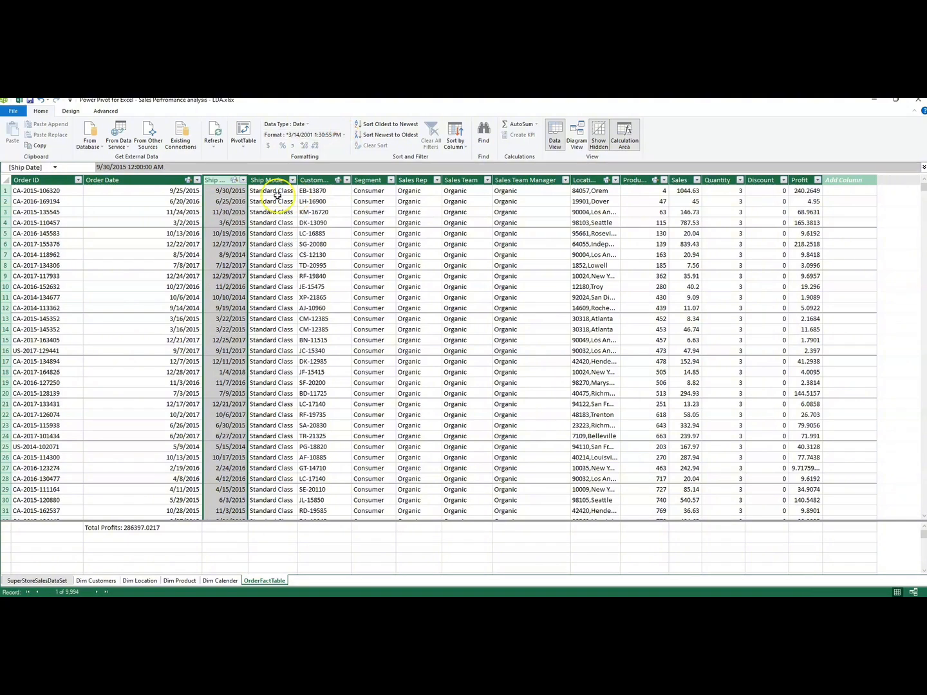
# Step: Check the data types of the Ship Mode, Customer ID, Segment, Sales Rep, Sales Team and Location ID columns
pyautogui.click(268, 180)
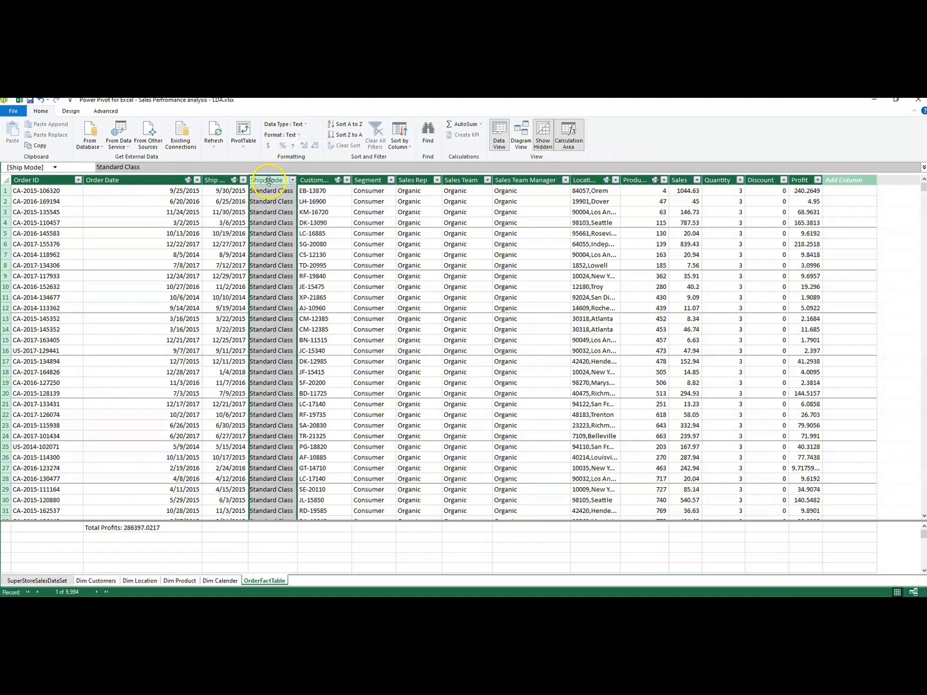
pyautogui.click(312, 180)
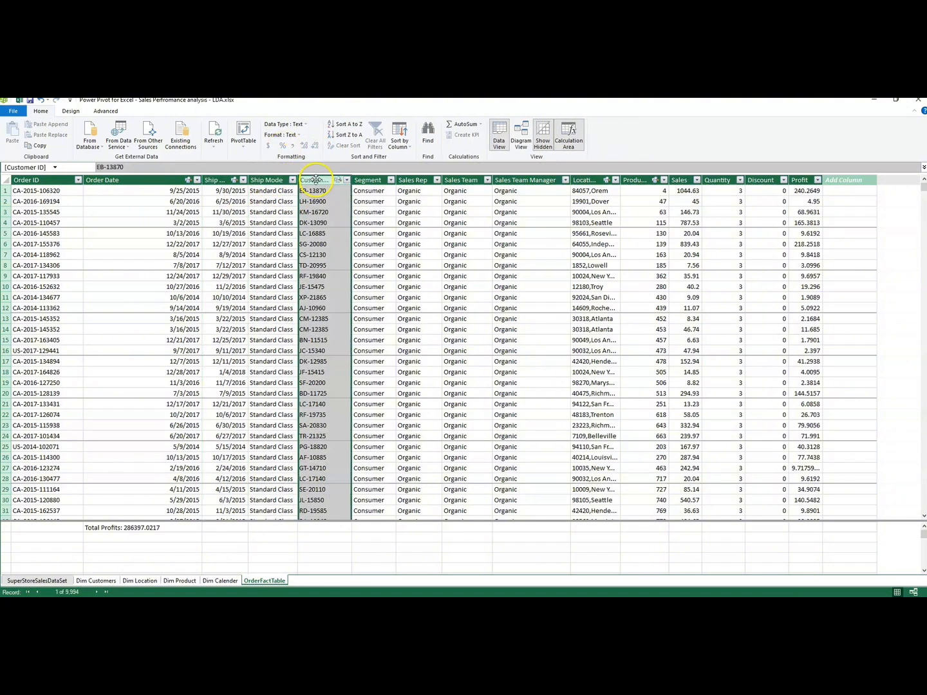
pyautogui.click(373, 181)
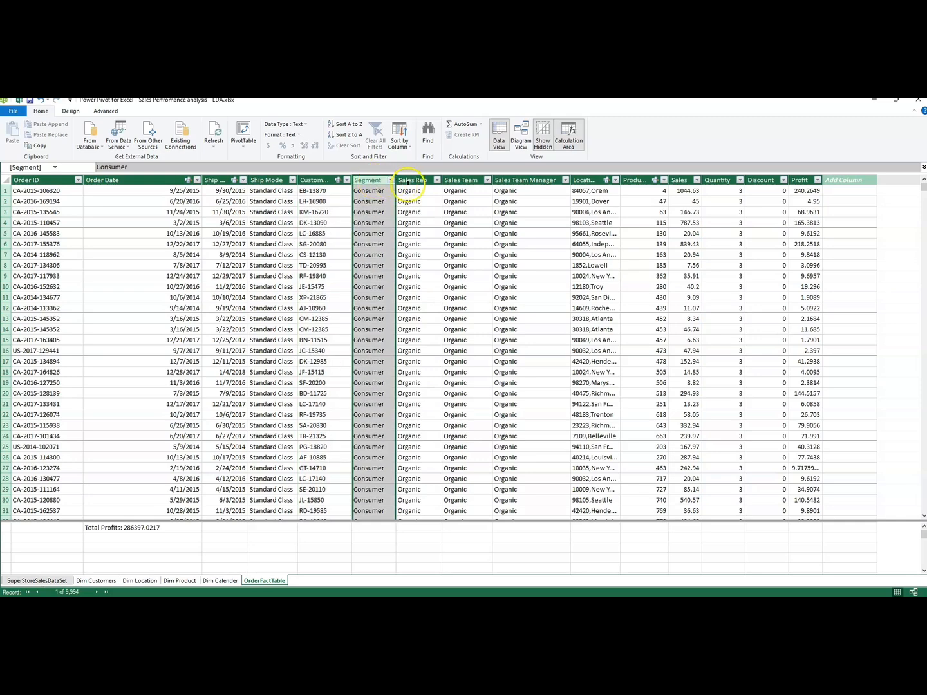
pyautogui.click(425, 180)
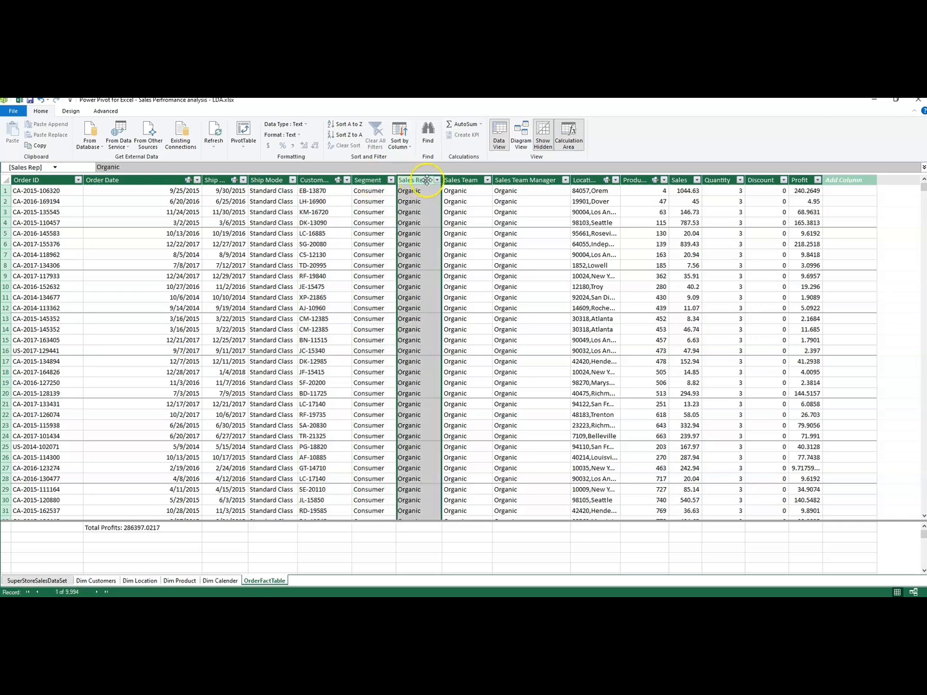
pyautogui.click(469, 180)
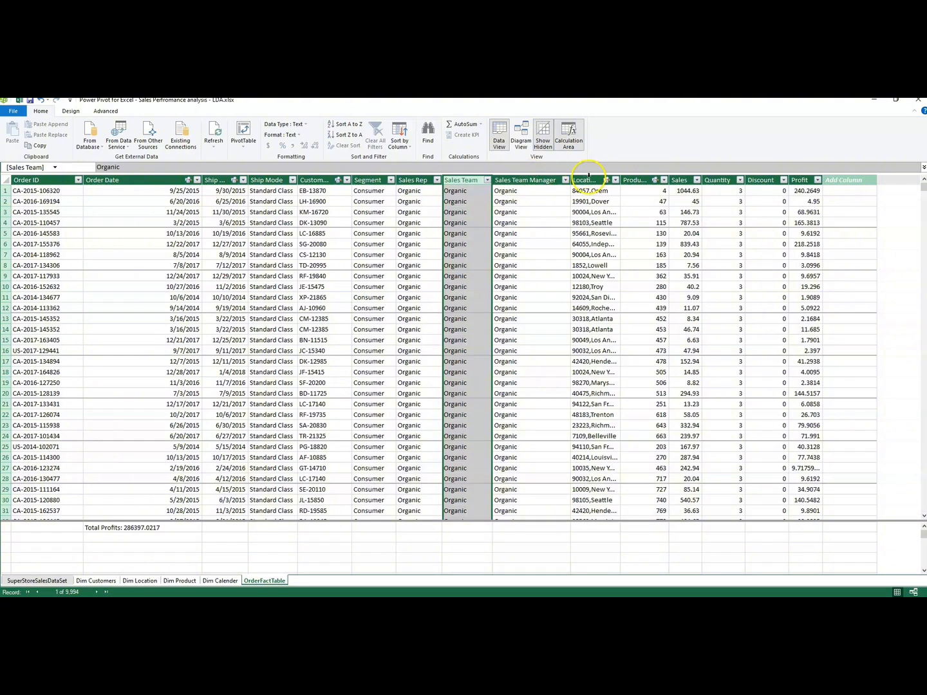
pyautogui.click(587, 181)
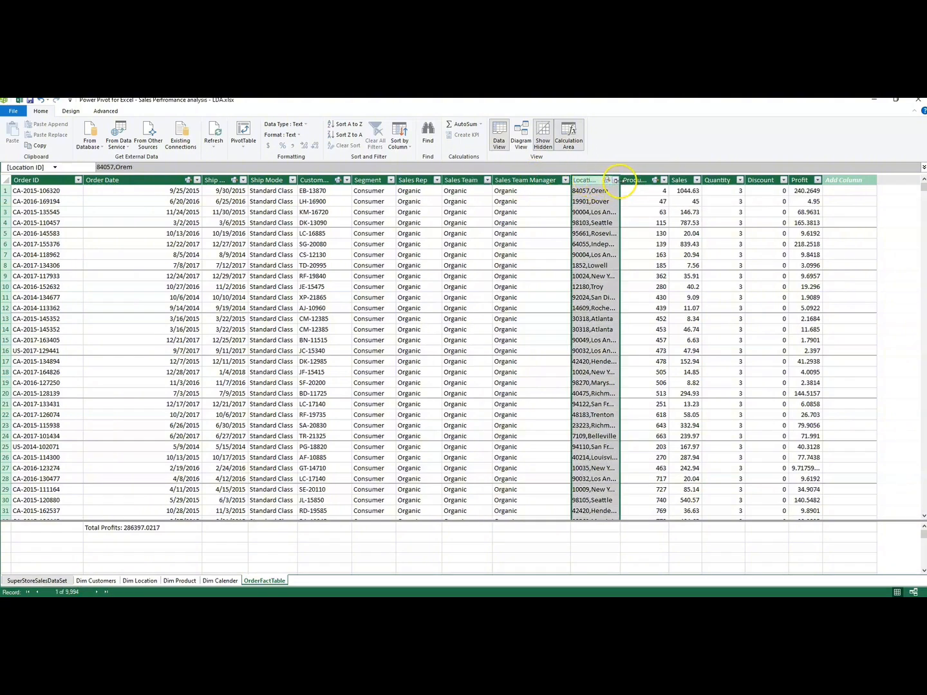
# Step: Widen the Location ID and Product ID columns to show their full headers and values
pyautogui.moveTo(619, 180); pyautogui.dragTo(691, 180)
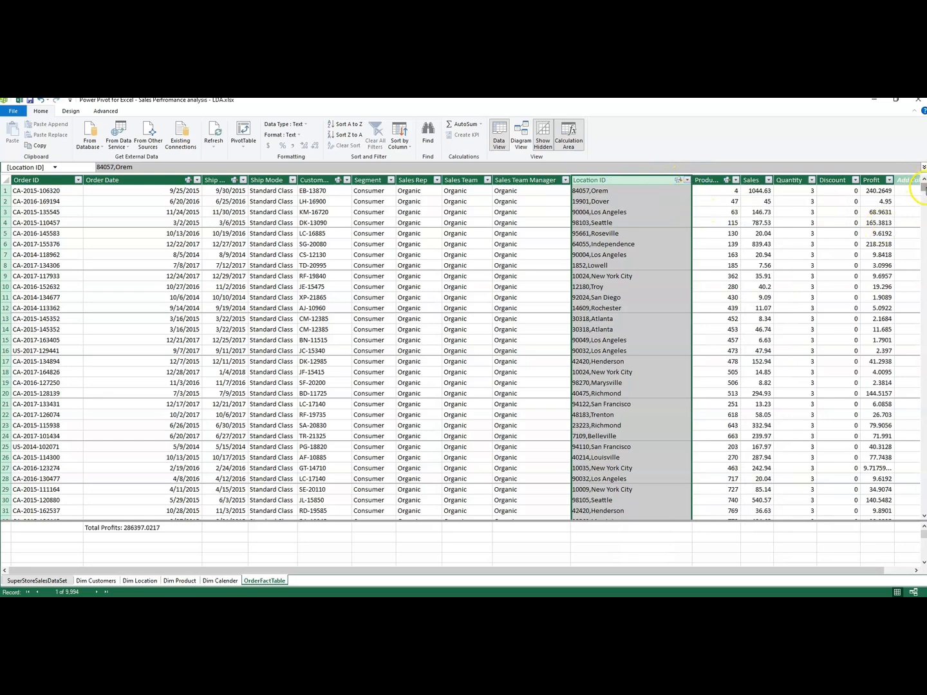
pyautogui.moveTo(921, 181); pyautogui.dragTo(901, 165)
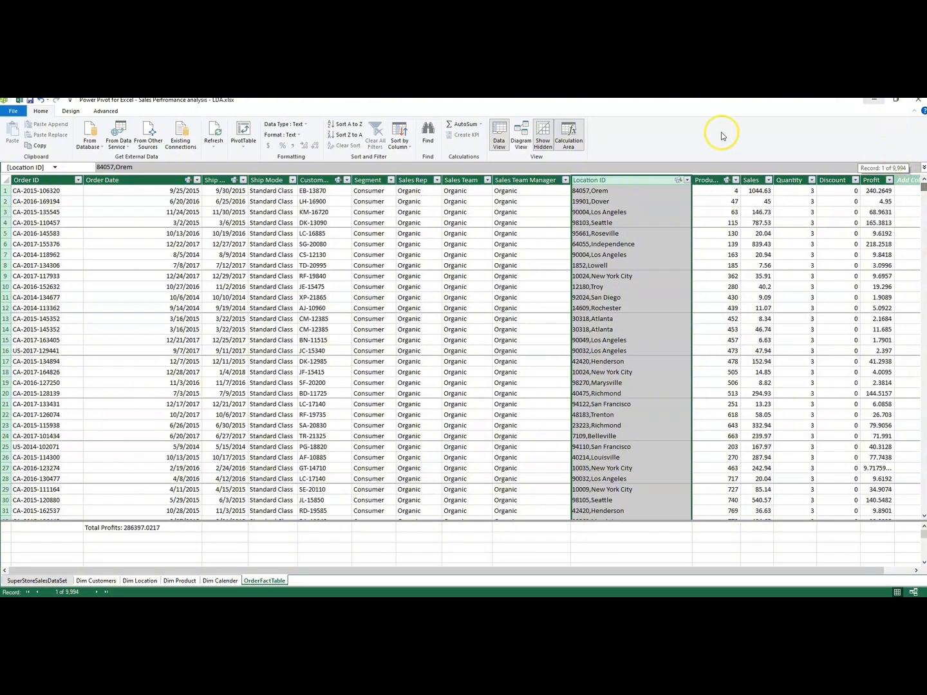
pyautogui.moveTo(680, 178)
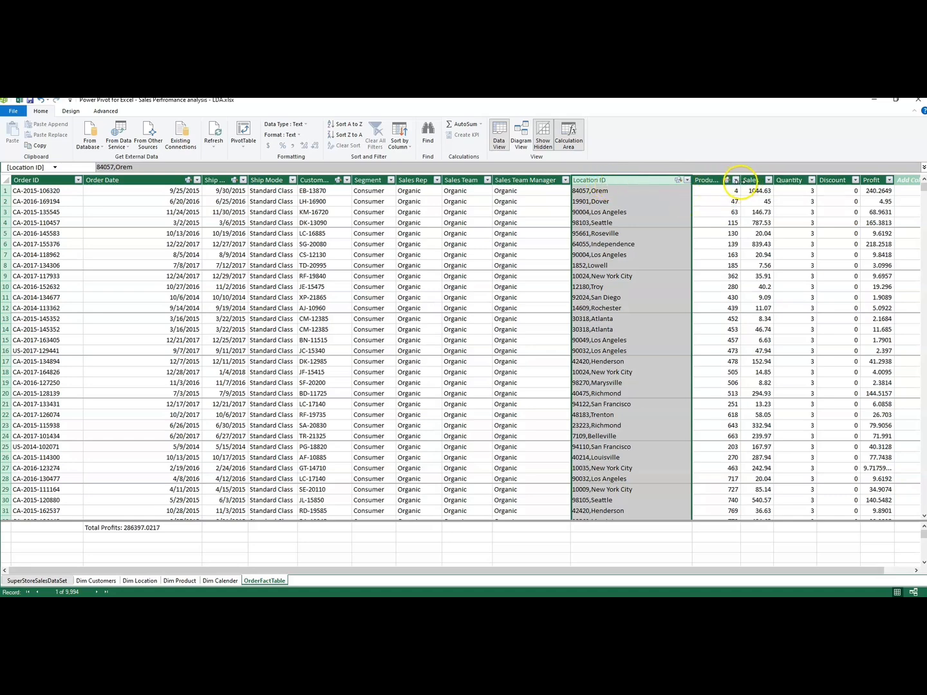
pyautogui.moveTo(740, 180); pyautogui.dragTo(764, 180)
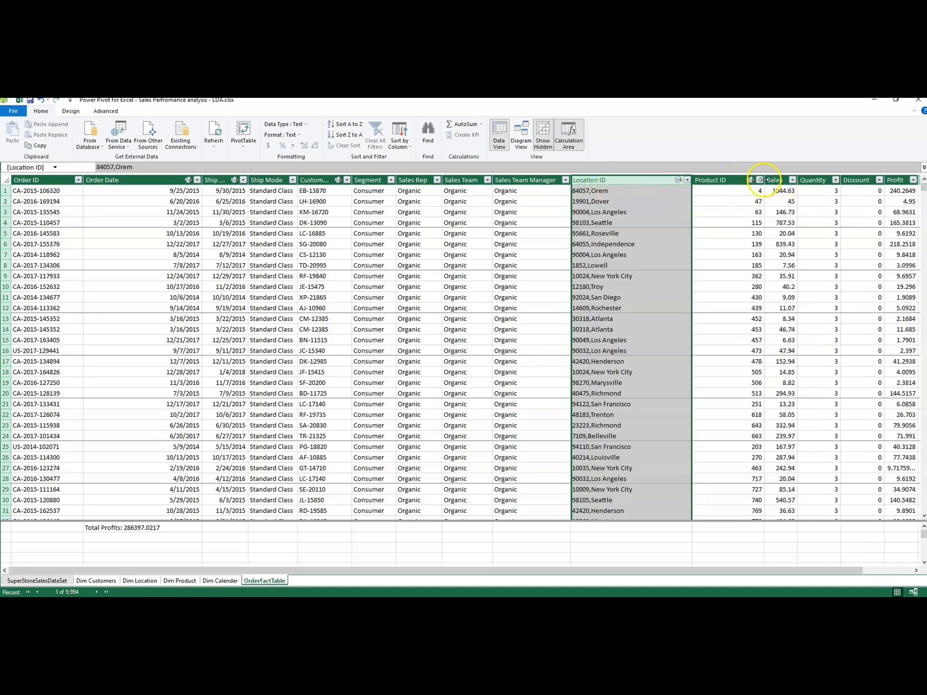
# Step: Check the data types of Product ID and Sales, and widen the Sales, Quantity and Profit columns
pyautogui.click(716, 182)
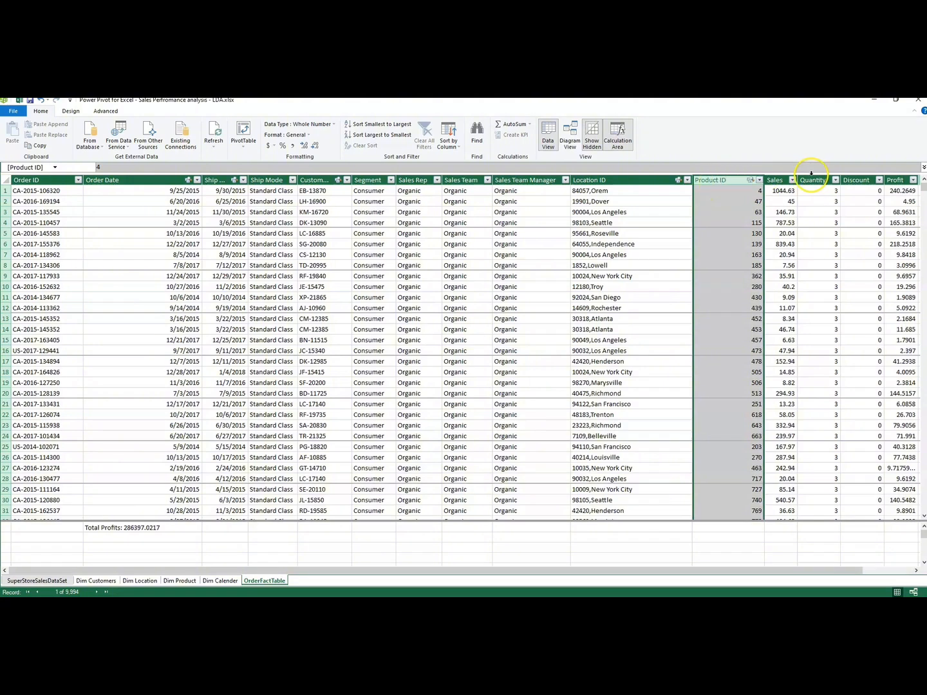
pyautogui.click(779, 181)
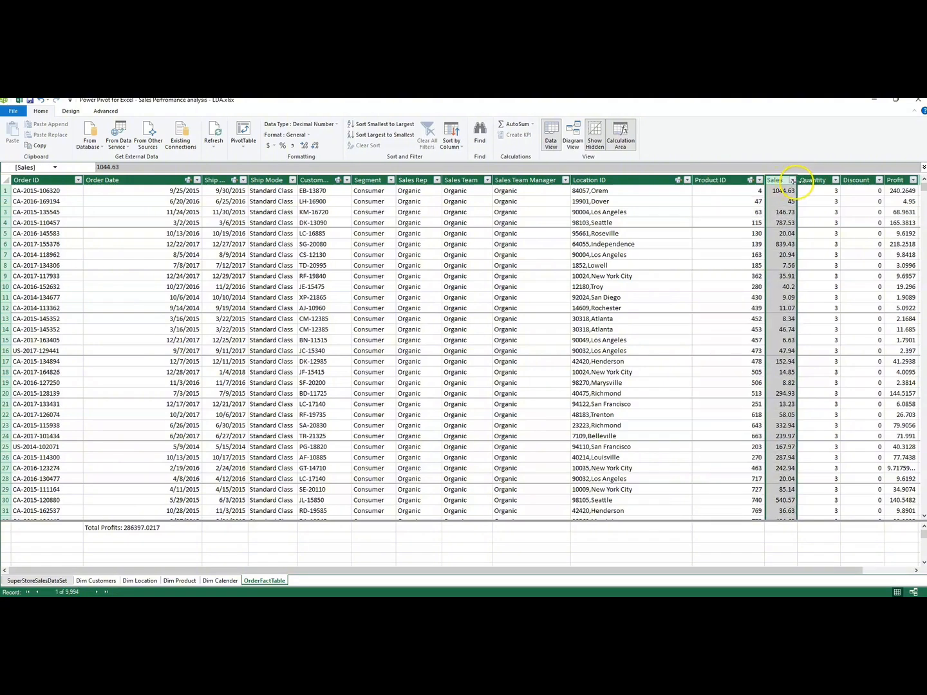
pyautogui.moveTo(797, 181); pyautogui.dragTo(823, 181)
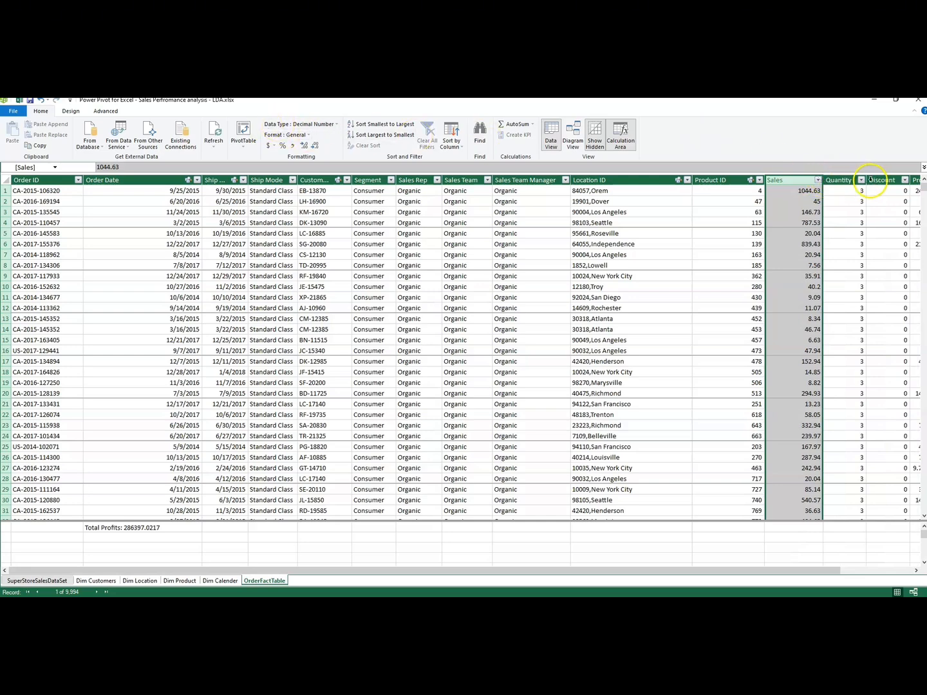
pyautogui.moveTo(866, 181); pyautogui.dragTo(880, 181)
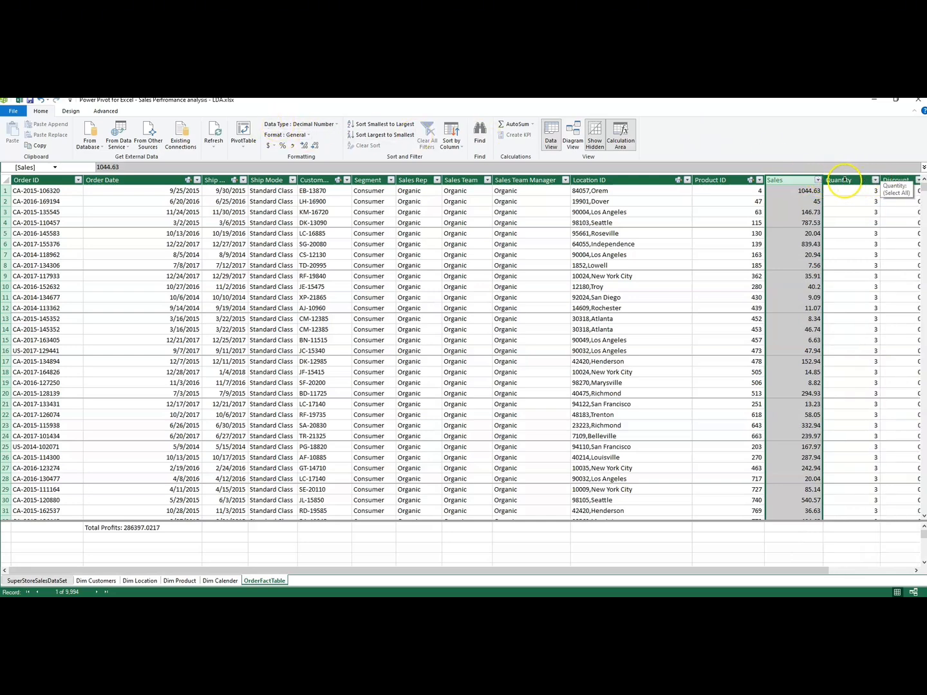
pyautogui.moveTo(770, 569); pyautogui.dragTo(859, 562)
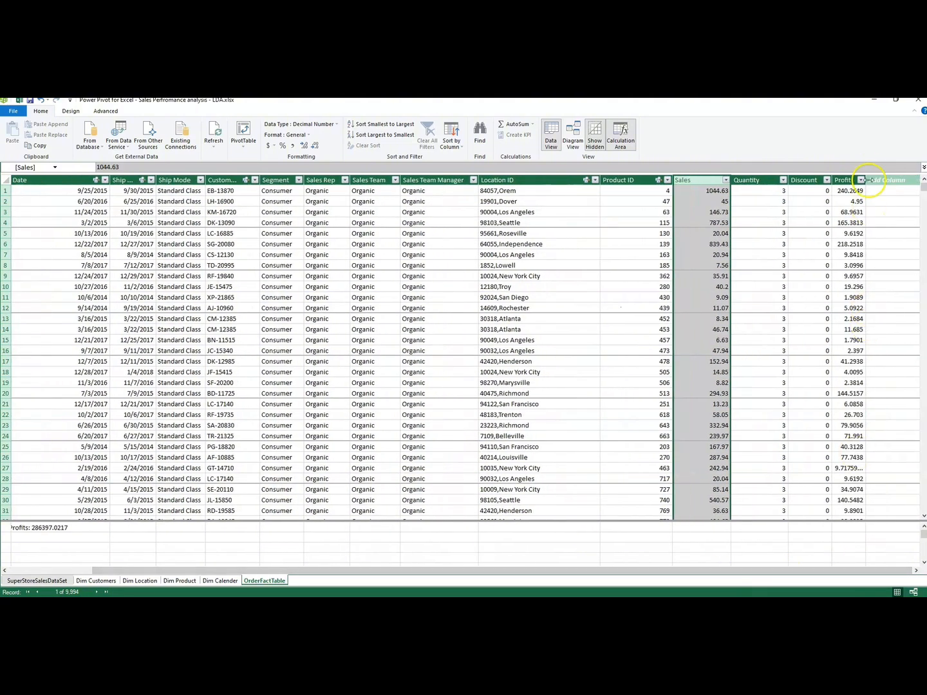
pyautogui.moveTo(866, 179); pyautogui.dragTo(886, 179)
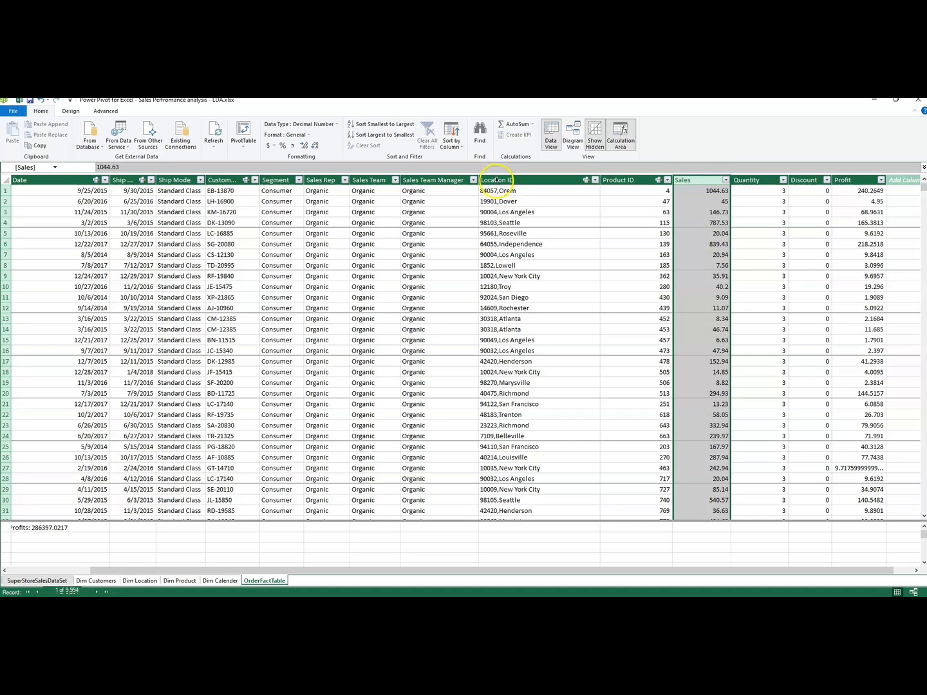
# Step: Check the data types of the Location ID, Quantity, Discount and Profit columns
pyautogui.click(496, 180)
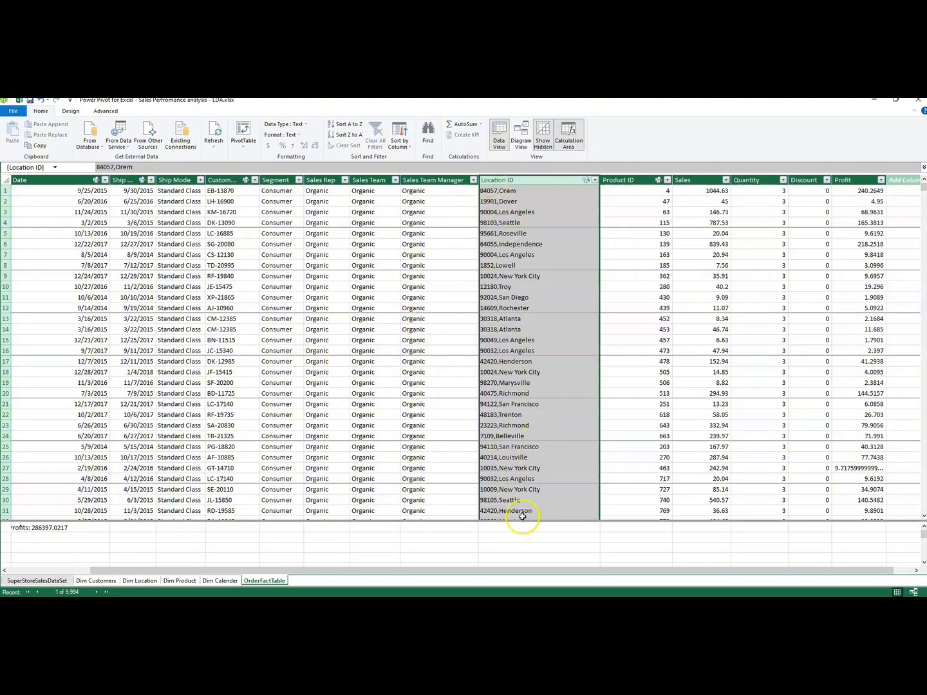
pyautogui.click(763, 179)
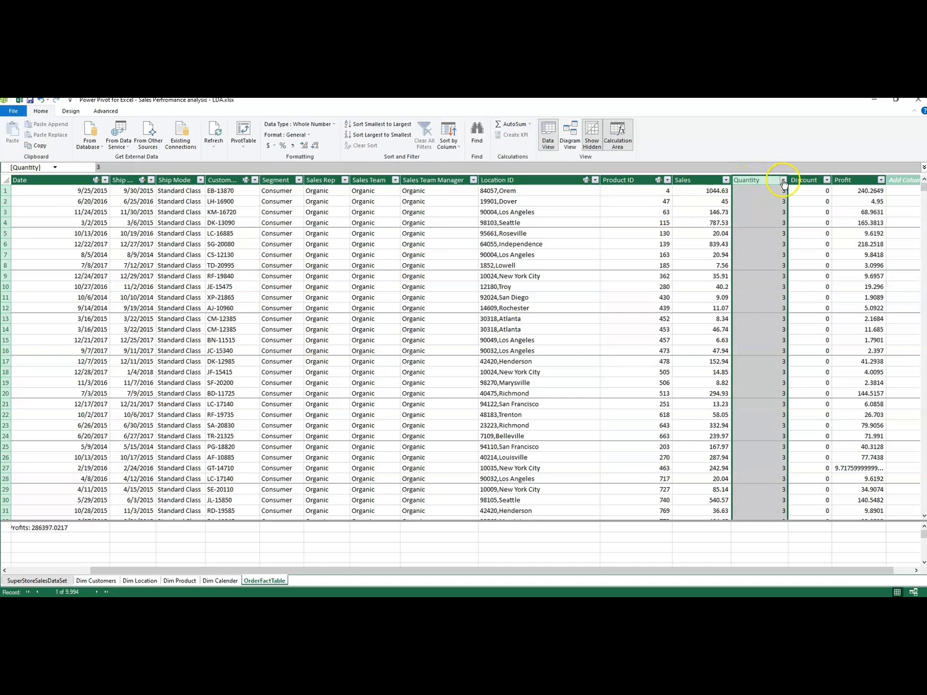
pyautogui.click(805, 180)
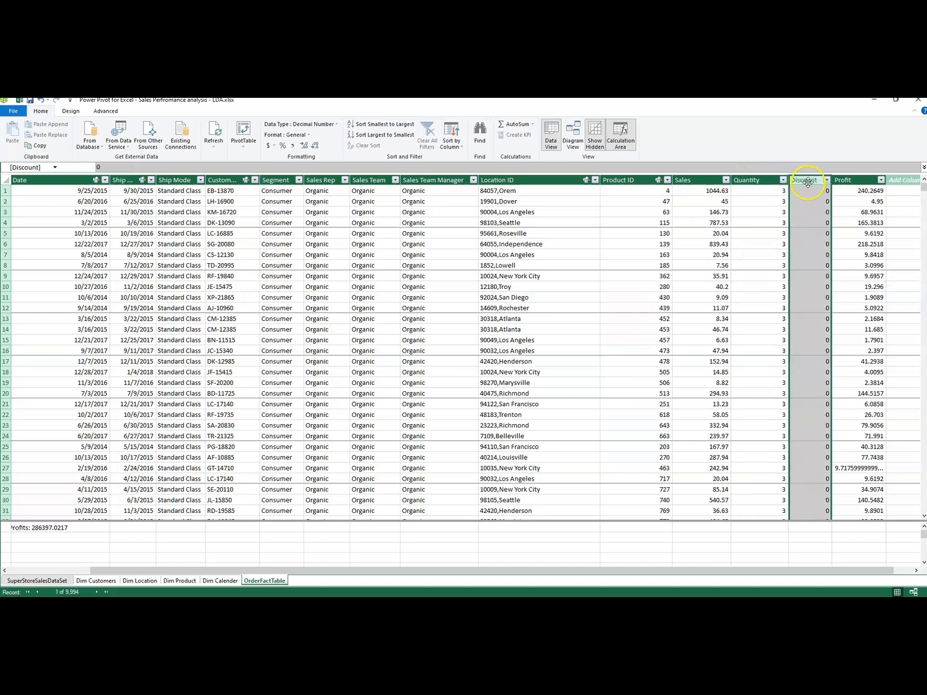
pyautogui.click(850, 181)
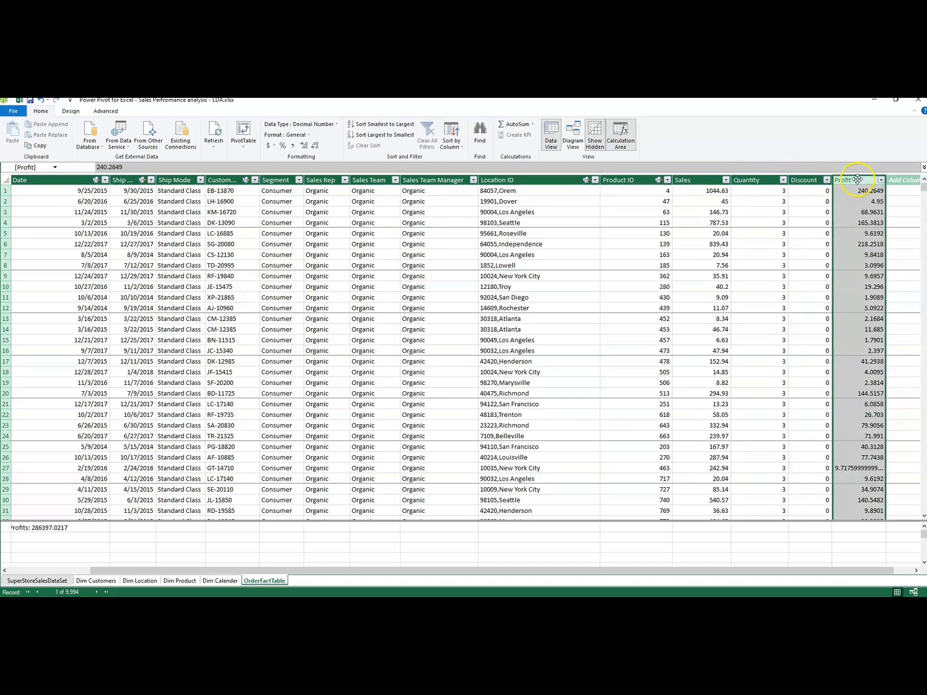
# Step: Format the Total Profits measure as English (United States) dollar currency with no decimal places
pyautogui.click(45, 529)
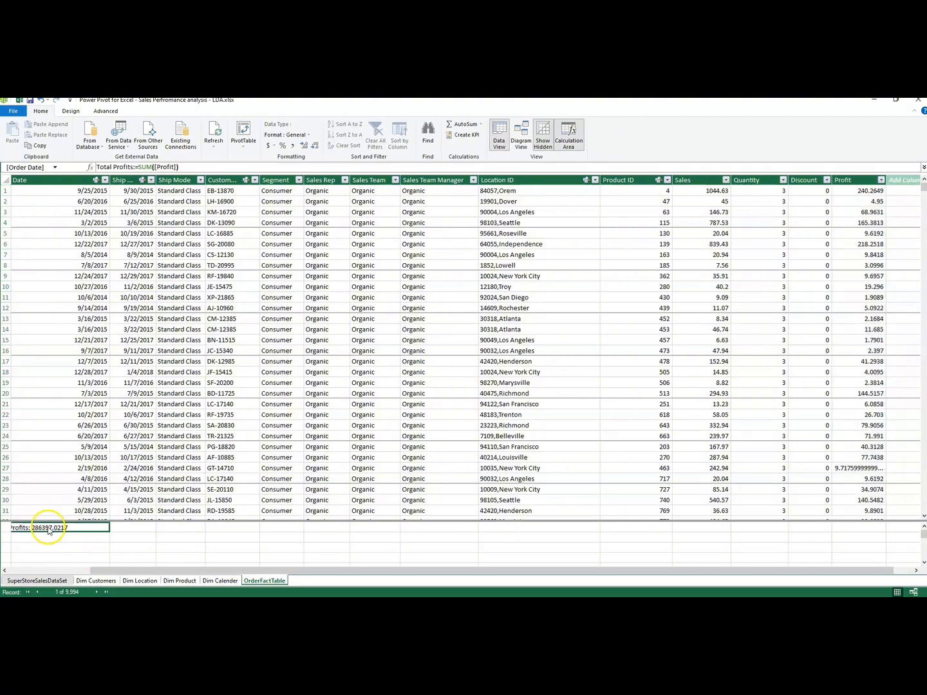
pyautogui.click(316, 148)
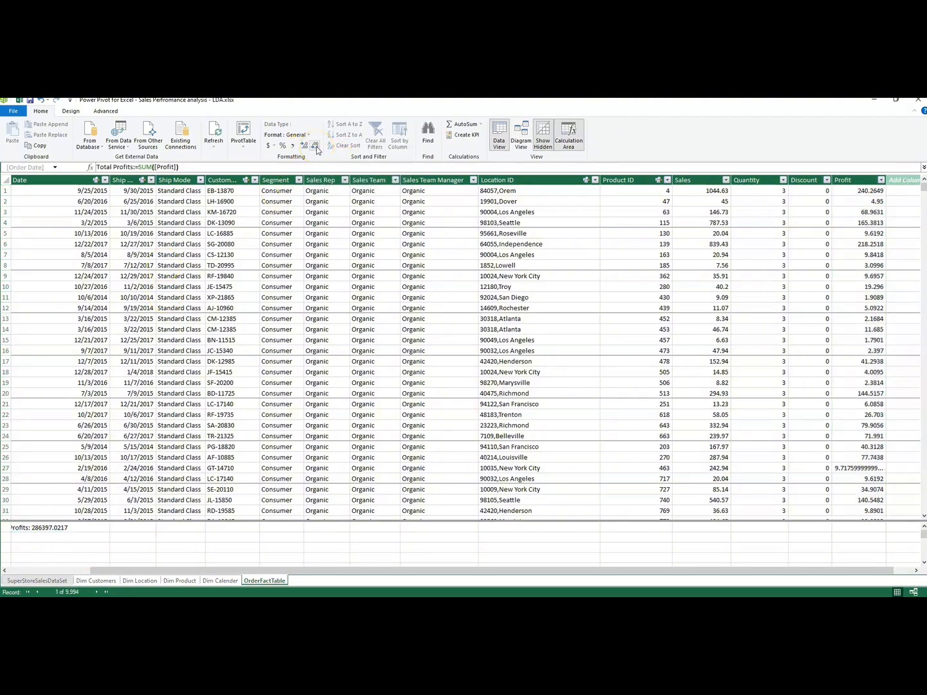
pyautogui.click(271, 148)
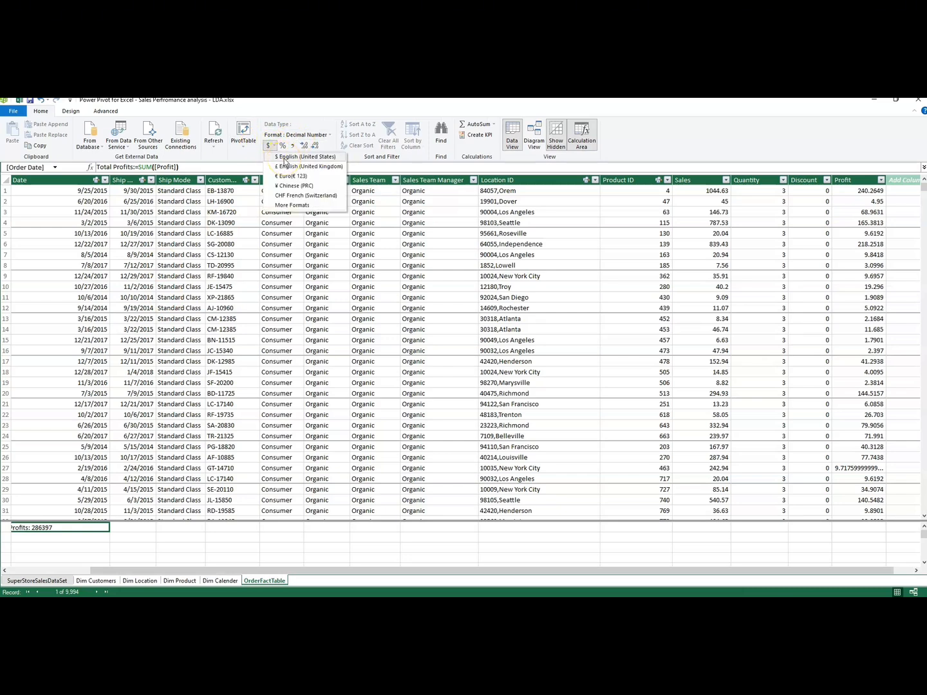
pyautogui.click(285, 159)
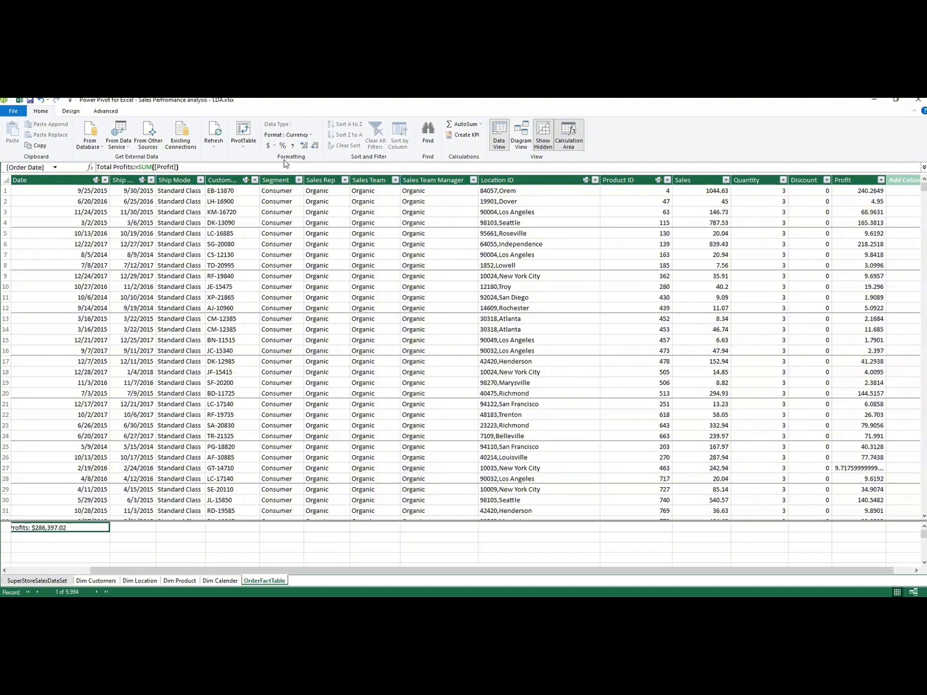
pyautogui.click(314, 147)
pyautogui.click(314, 148)
# Step: Switch to the Excel workbook and replace Sum of Profit with the Total Profits measure in the PivotTable's values
pyautogui.moveTo(412, 605)
pyautogui.click(374, 568)
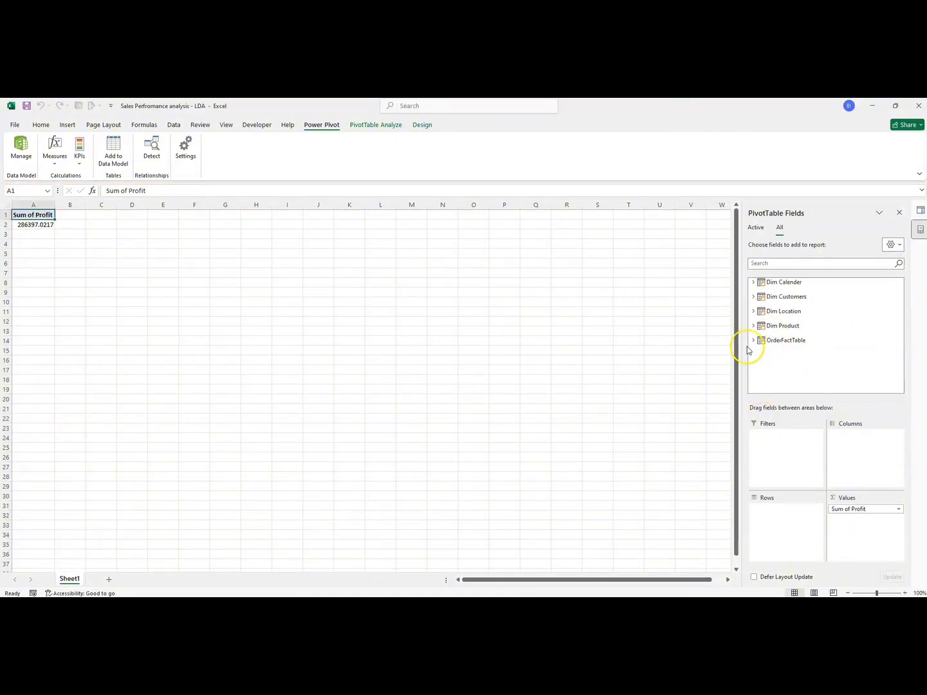
pyautogui.click(756, 228)
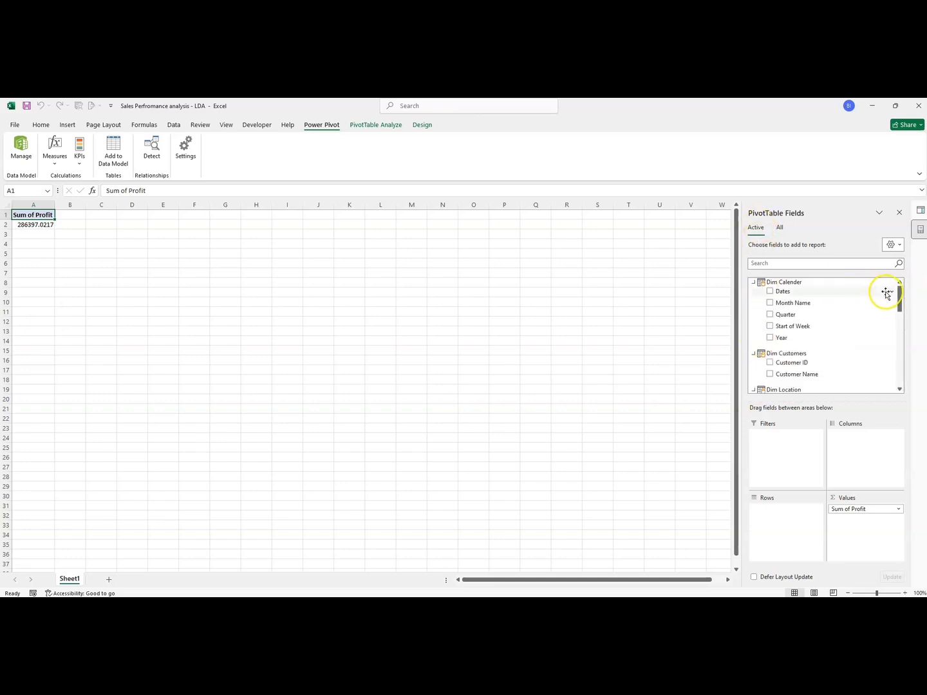
pyautogui.moveTo(899, 294); pyautogui.dragTo(913, 399)
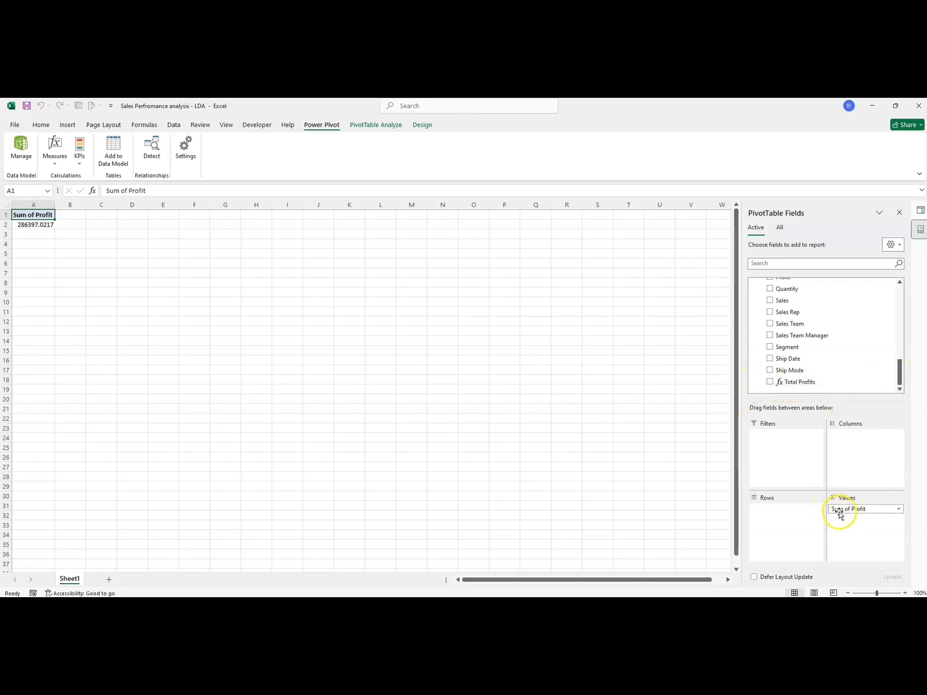
pyautogui.moveTo(862, 508); pyautogui.dragTo(549, 524)
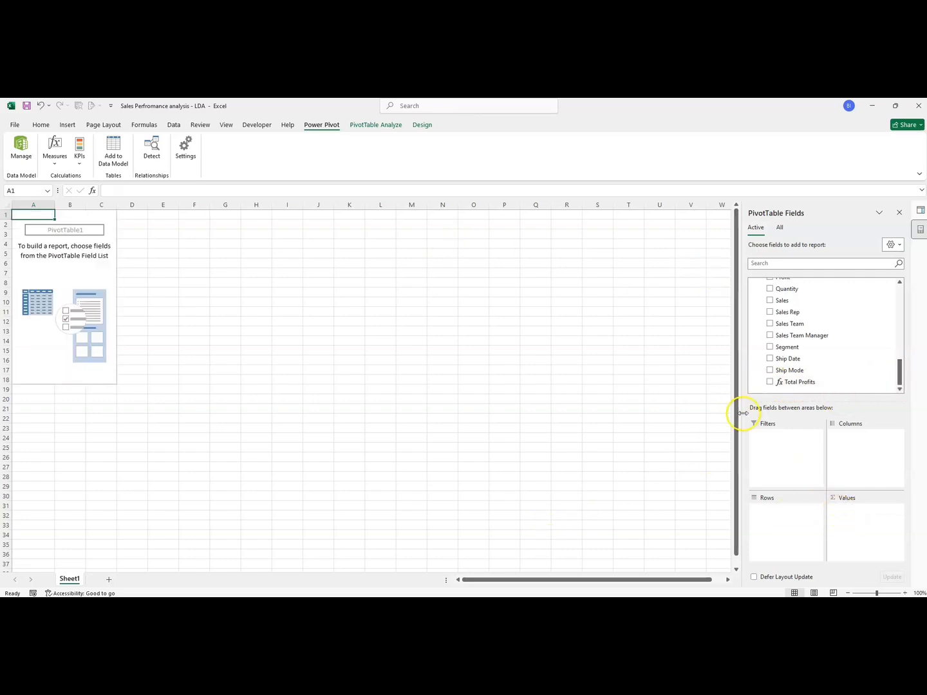
pyautogui.click(770, 383)
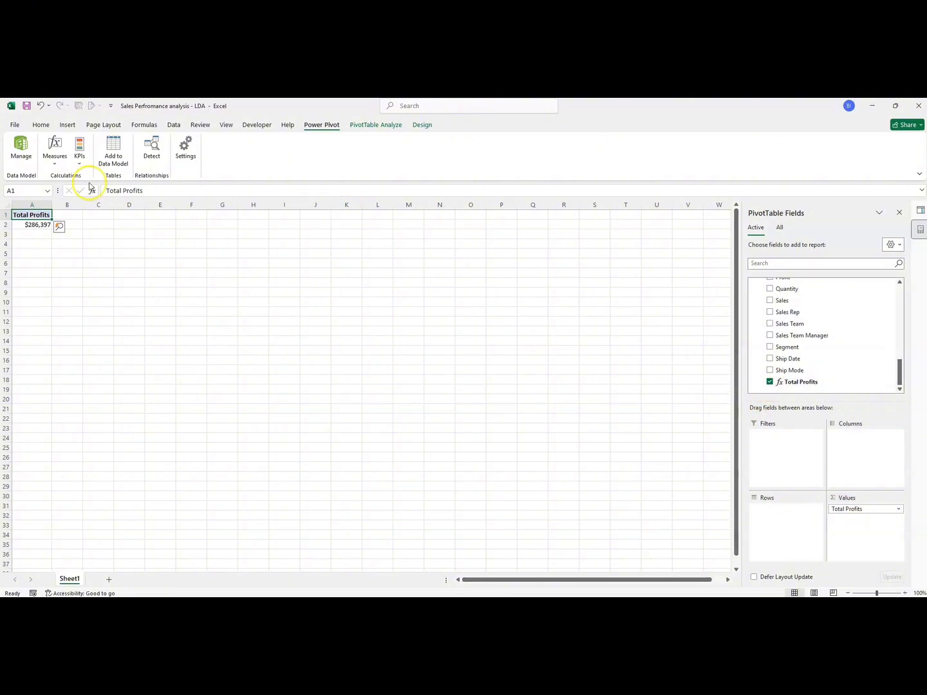
# Step: Duplicate the Total Profits PivotTable from A1:A2 to cell A6 on Sheet1
pyautogui.click(23, 217)
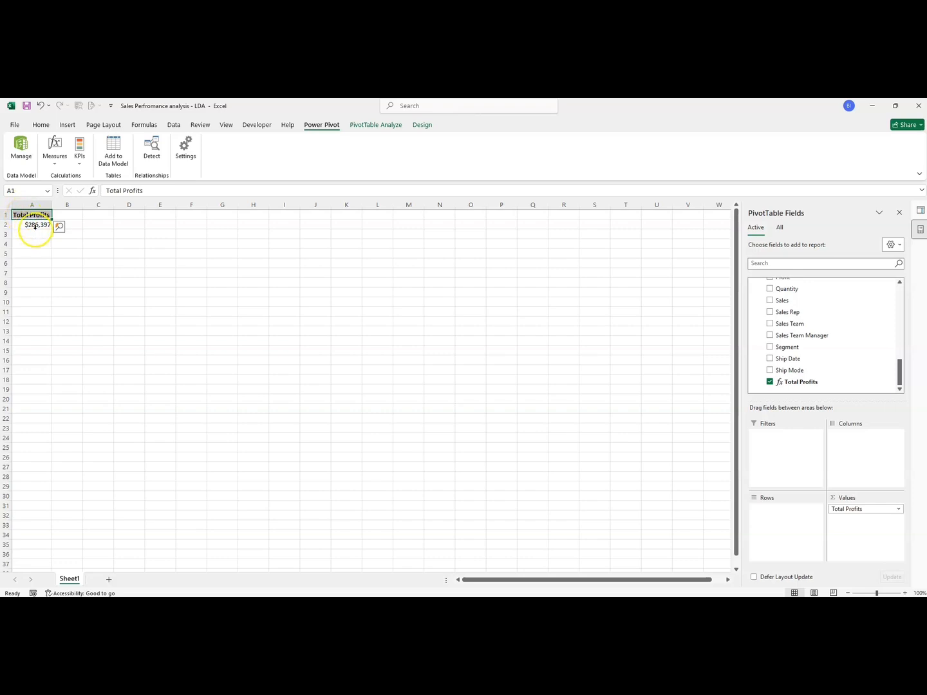
pyautogui.moveTo(33, 213); pyautogui.dragTo(43, 224)
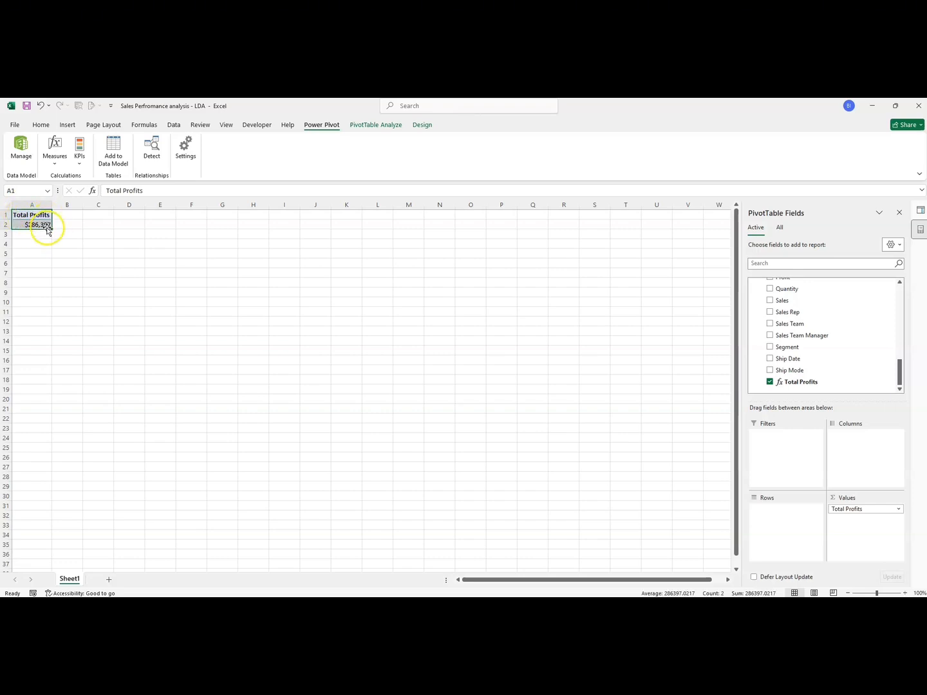
pyautogui.hotkey('ctrl', 'c')
pyautogui.click(30, 263)
pyautogui.hotkey('ctrl', 'v')
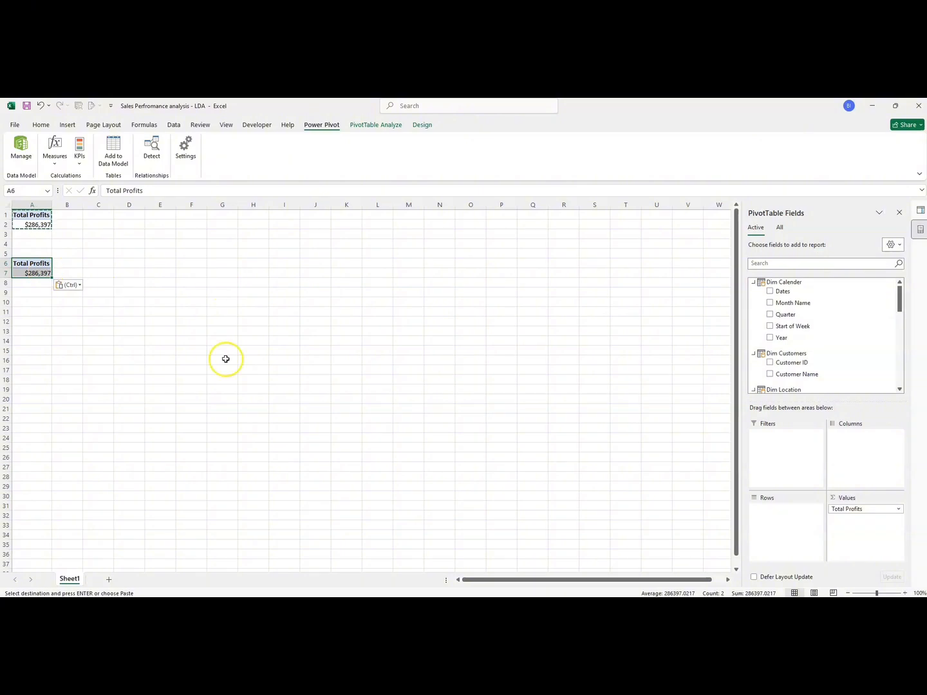
# Step: Switch to the PowerPoint presentation and review the analysis objectives on slide 3
pyautogui.click(555, 606)
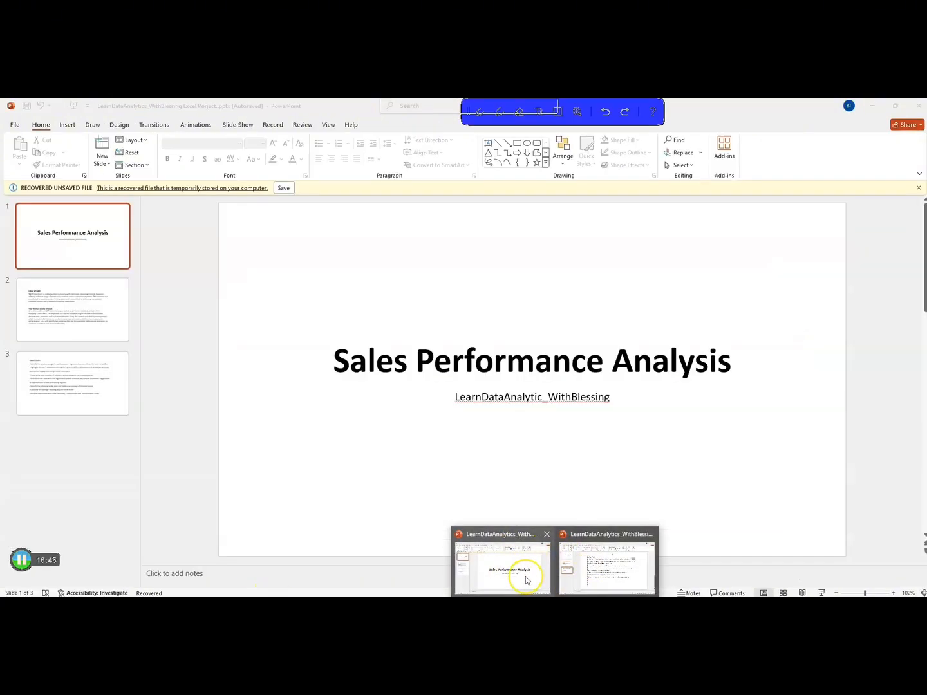
pyautogui.moveTo(527, 576)
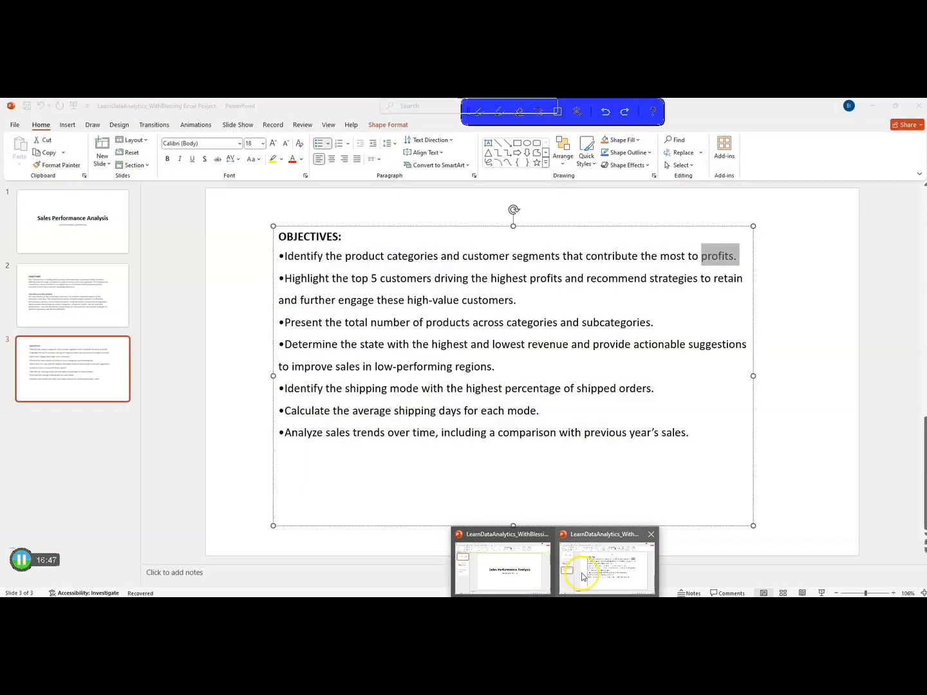
pyautogui.click(582, 575)
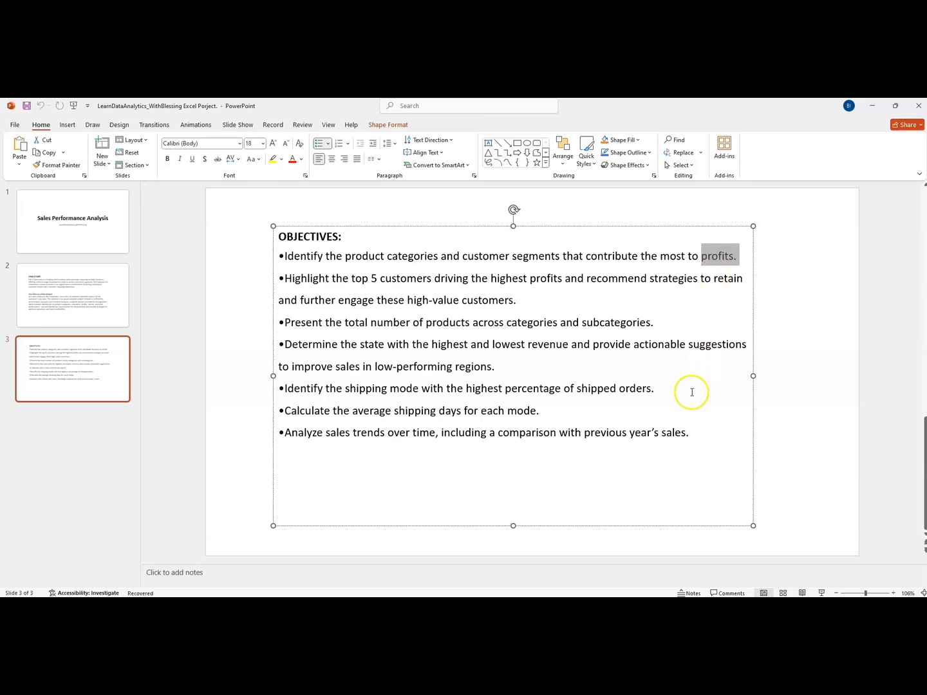
# Step: Return to the Excel workbook and add Dim Product's Category field to the rows of the PivotTable at A6
pyautogui.moveTo(415, 608)
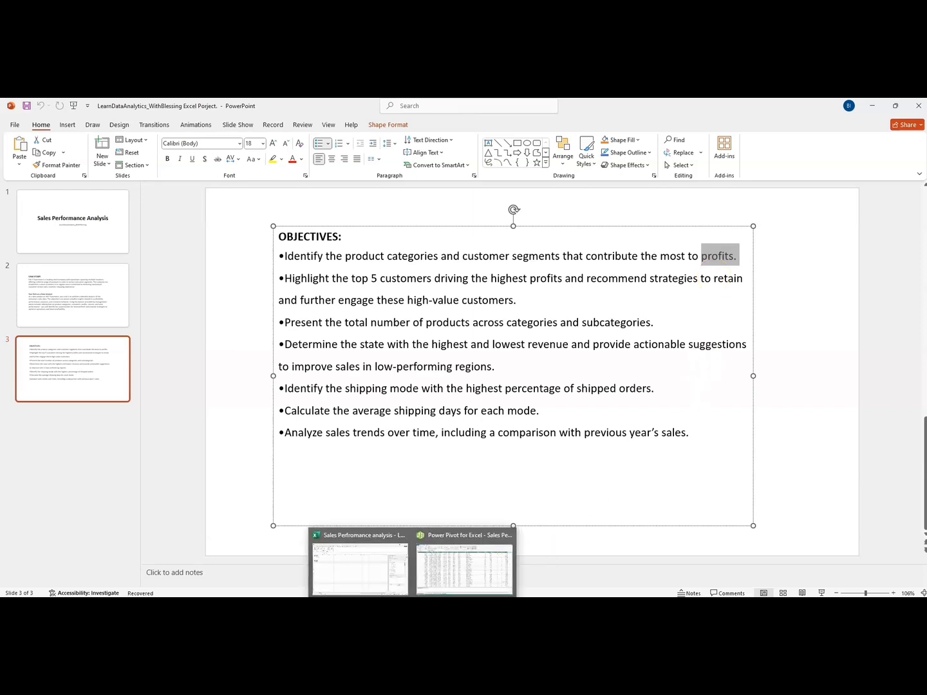
pyautogui.click(338, 571)
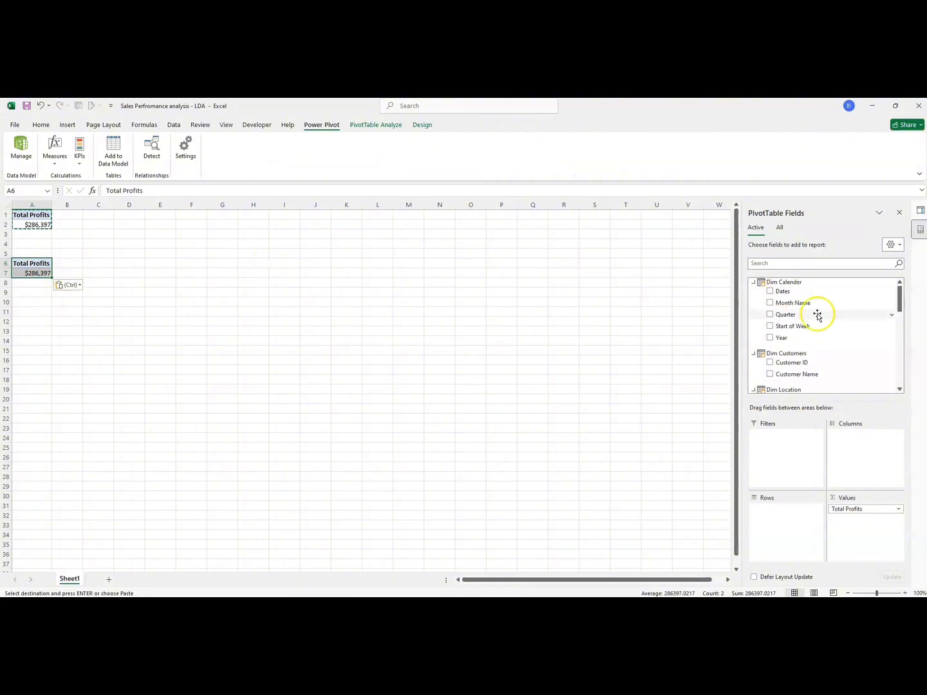
pyautogui.moveTo(899, 303); pyautogui.dragTo(898, 337)
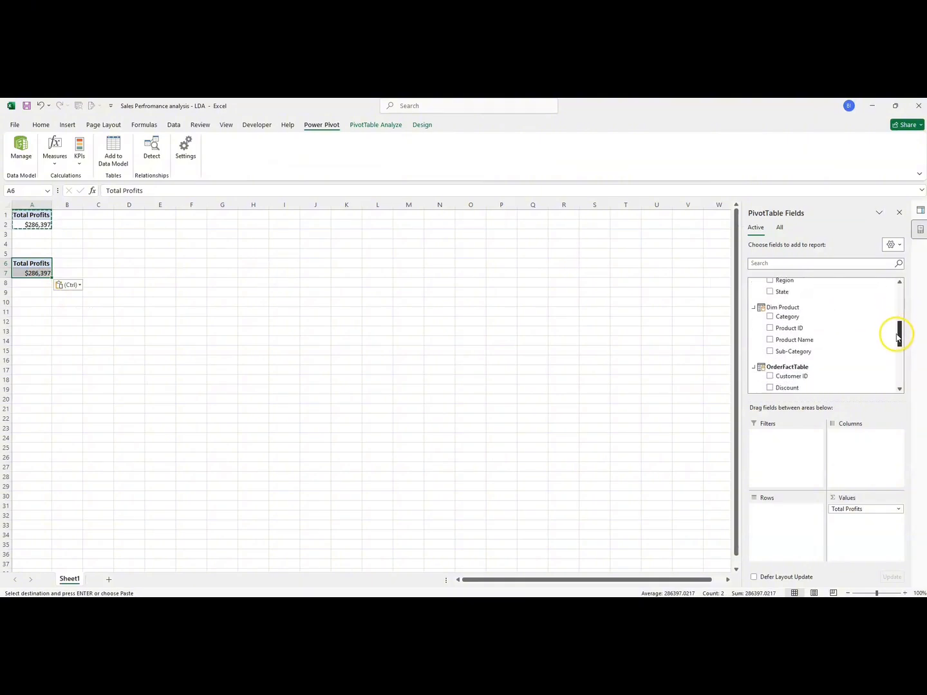
pyautogui.click(768, 316)
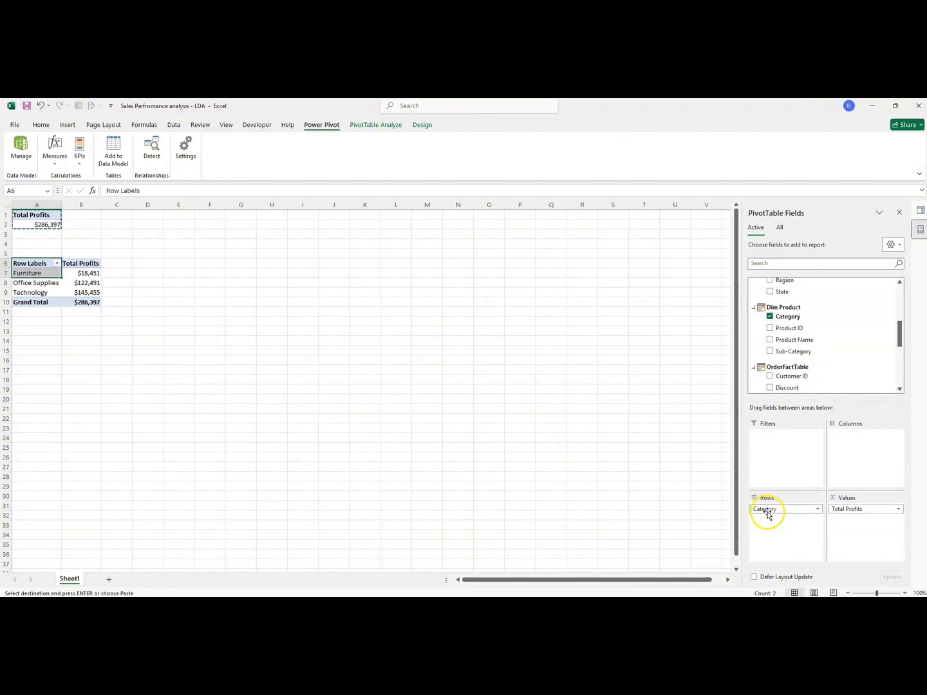
# Step: Examine the Total Profits of the Furniture, Office Supplies and Technology categories in the PivotTable
pyautogui.click(40, 360)
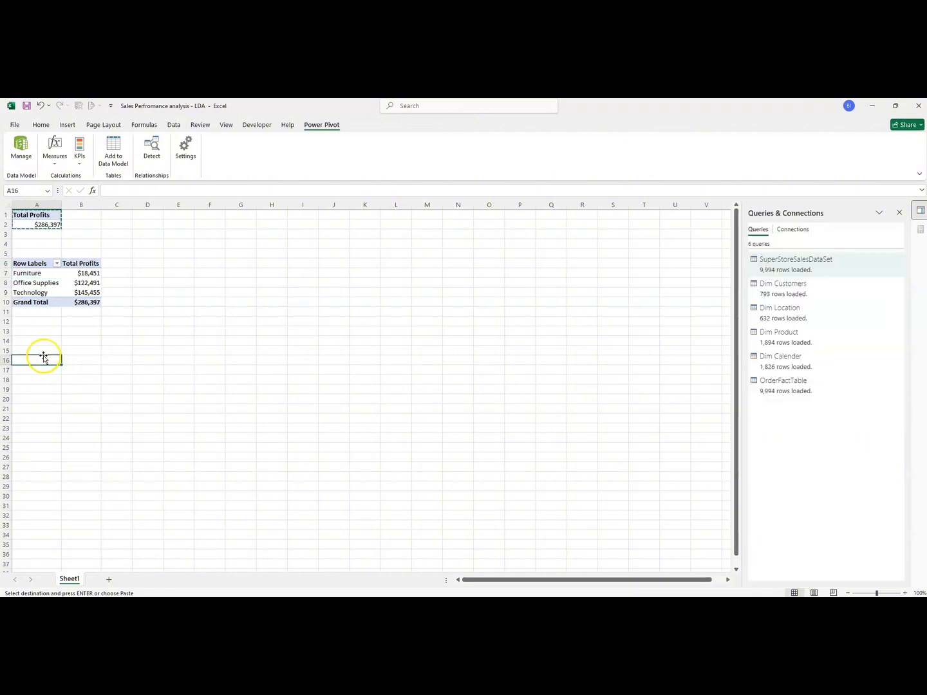
pyautogui.click(46, 273)
pyautogui.click(78, 275)
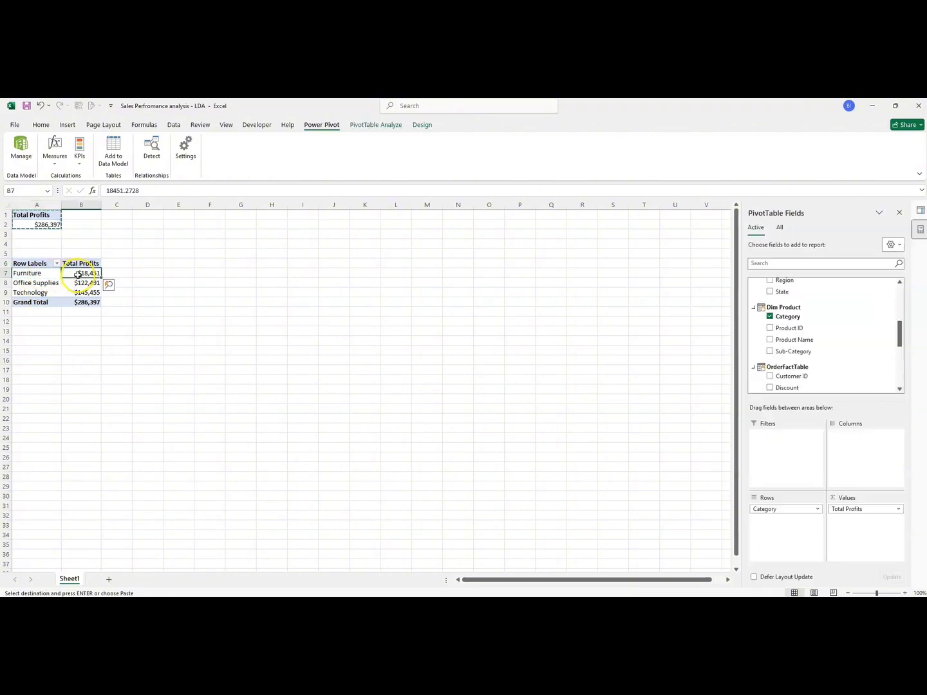
pyautogui.click(68, 283)
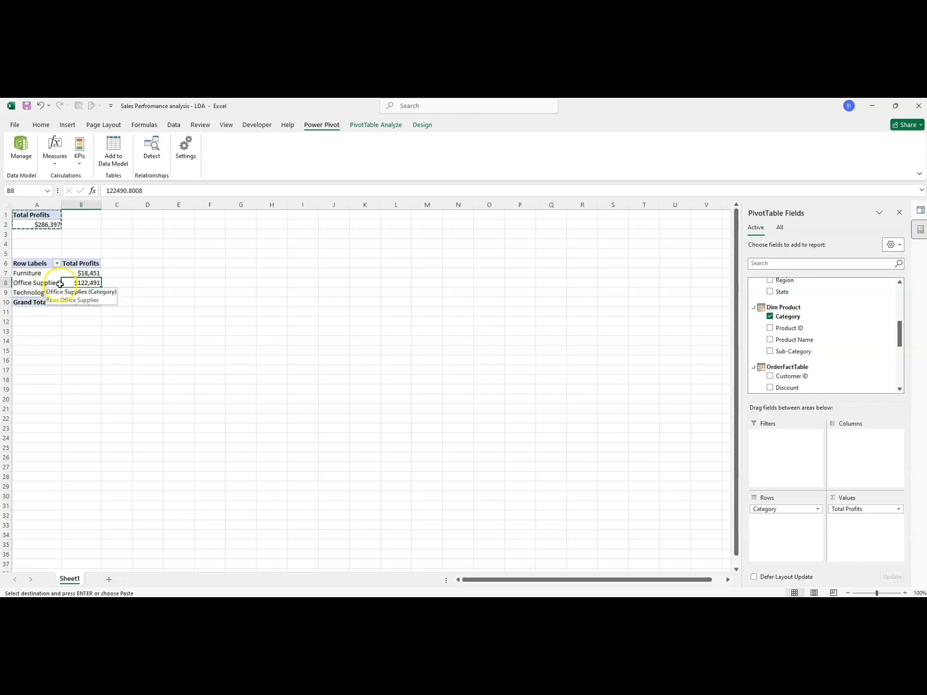
pyautogui.click(33, 292)
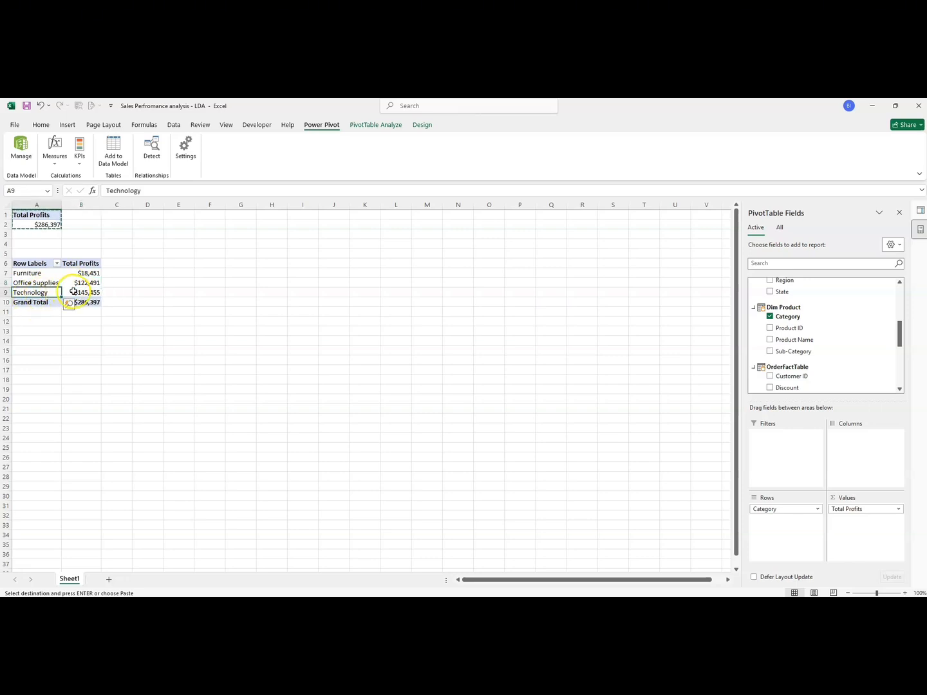
pyautogui.click(89, 330)
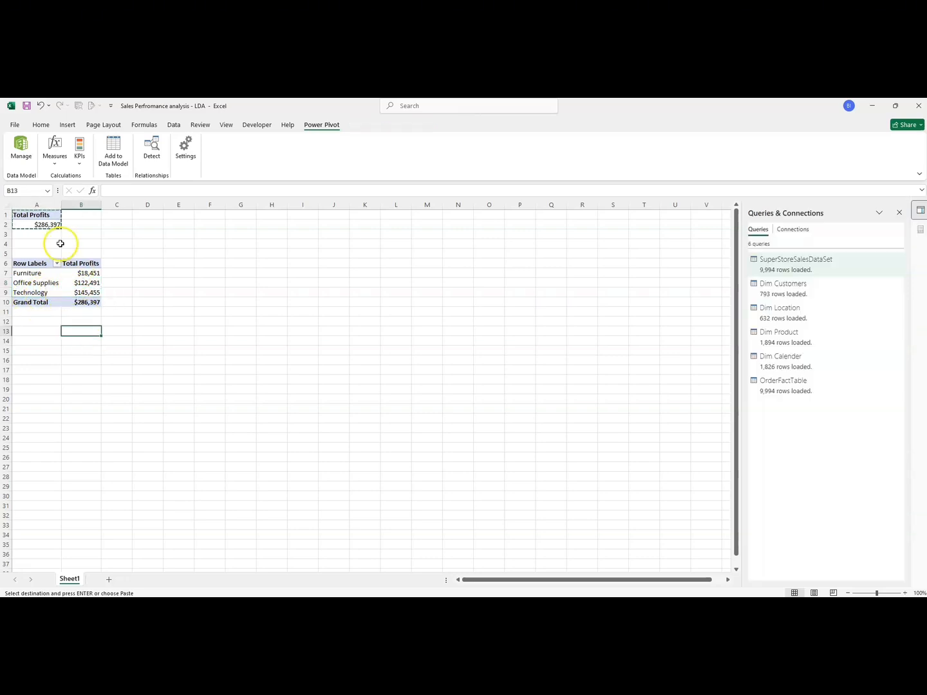
# Step: Rename the category PivotTable's Row Labels header in A6 as Product Category
pyautogui.moveTo(74, 290)
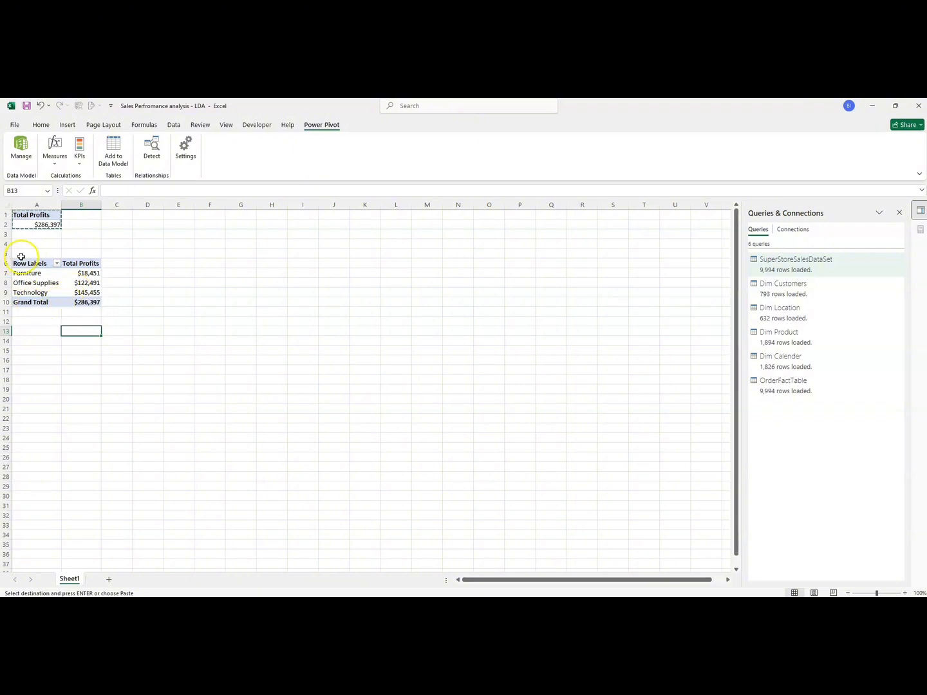
pyautogui.click(31, 264)
pyautogui.doubleClick(41, 263)
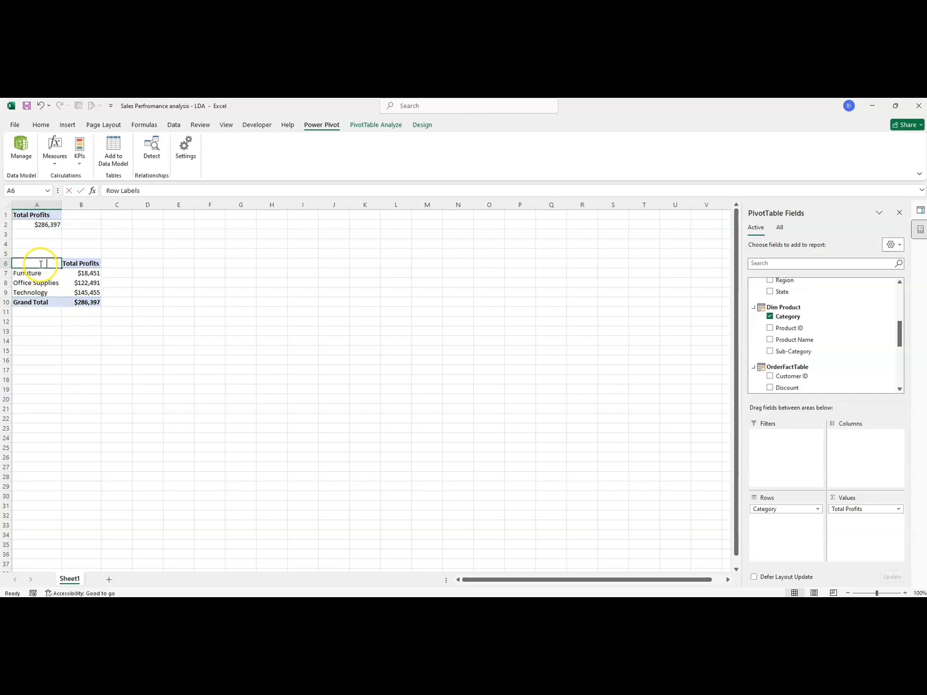
pyautogui.moveTo(50, 264); pyautogui.dragTo(8, 263)
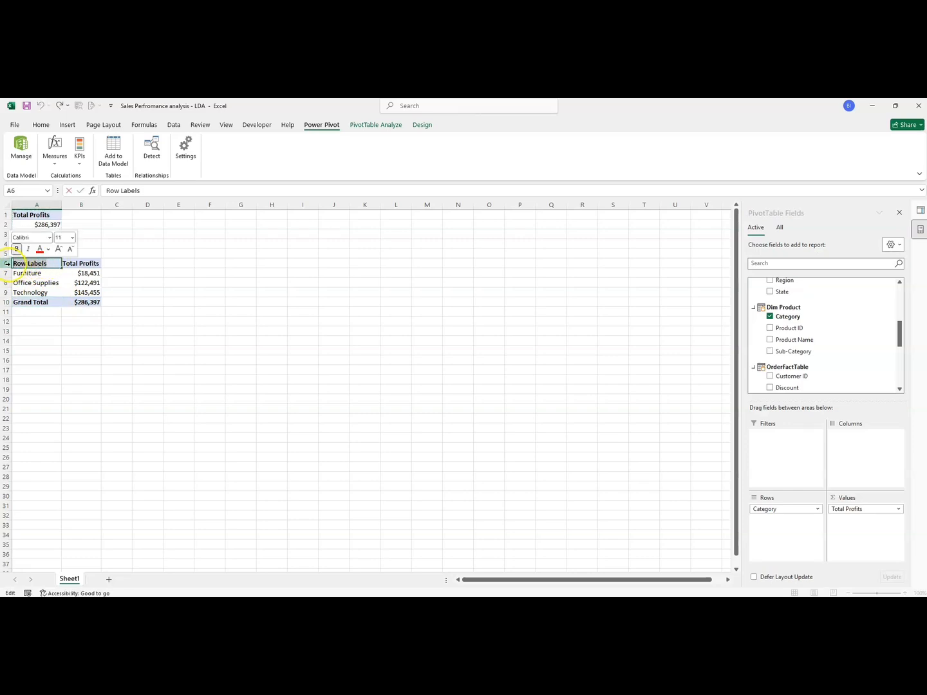
pyautogui.press('BackSpace')
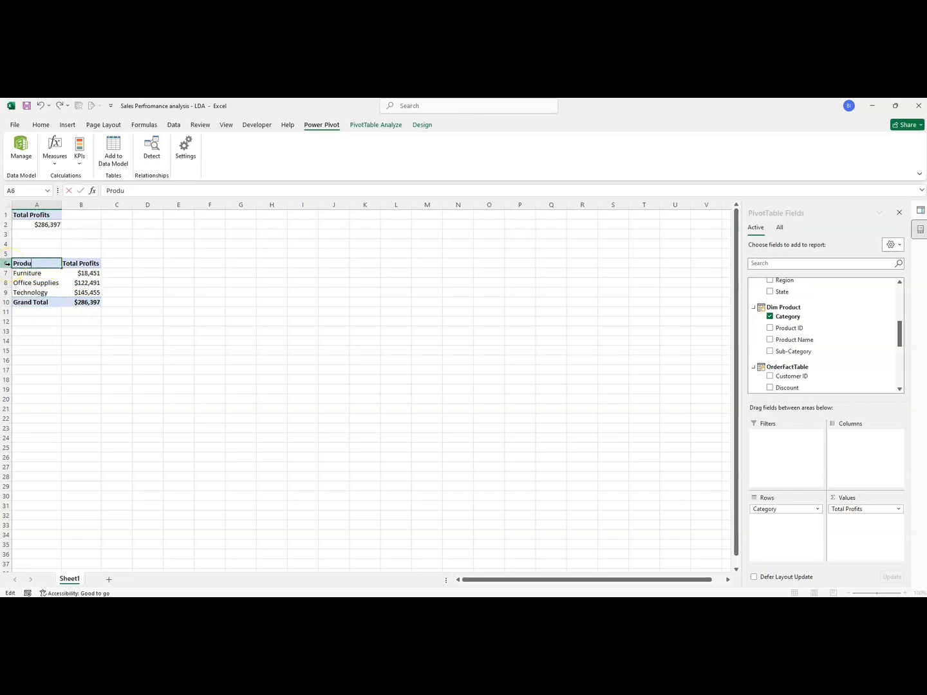
pyautogui.write('Product Category')
pyautogui.press('Return')
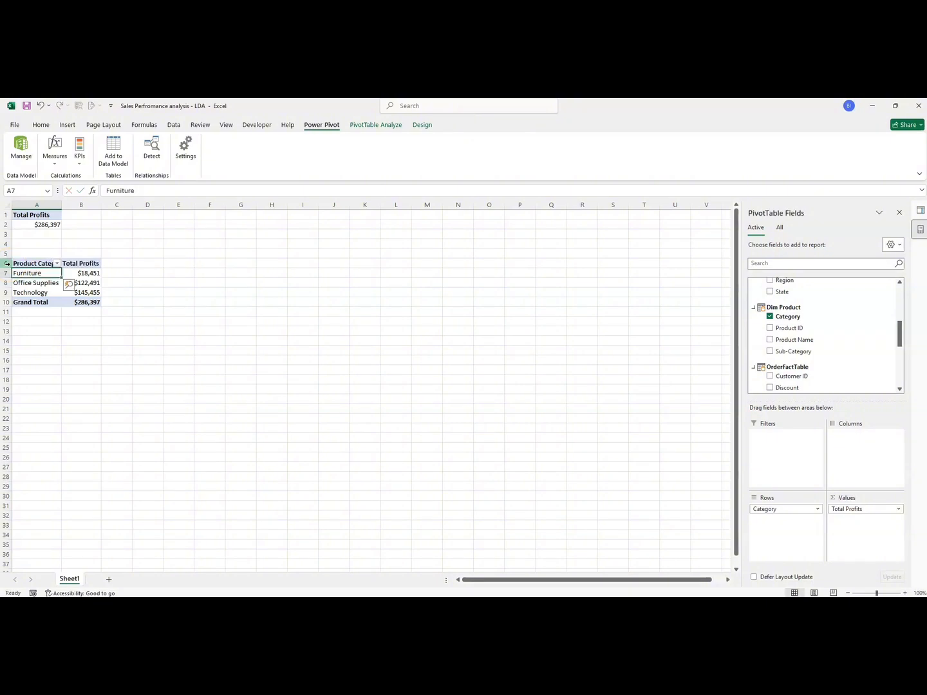
# Step: Copy the Product Category PivotTable in A6:B10 and paste the duplicate at A13
pyautogui.click(75, 329)
pyautogui.moveTo(20, 264); pyautogui.dragTo(95, 302)
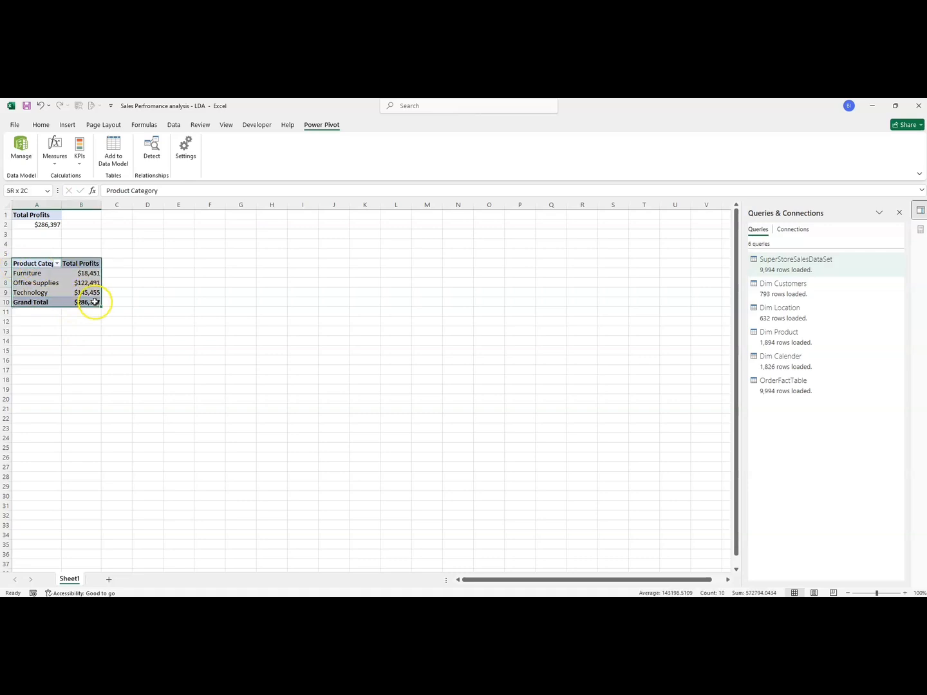
pyautogui.hotkey('ctrl', 'c')
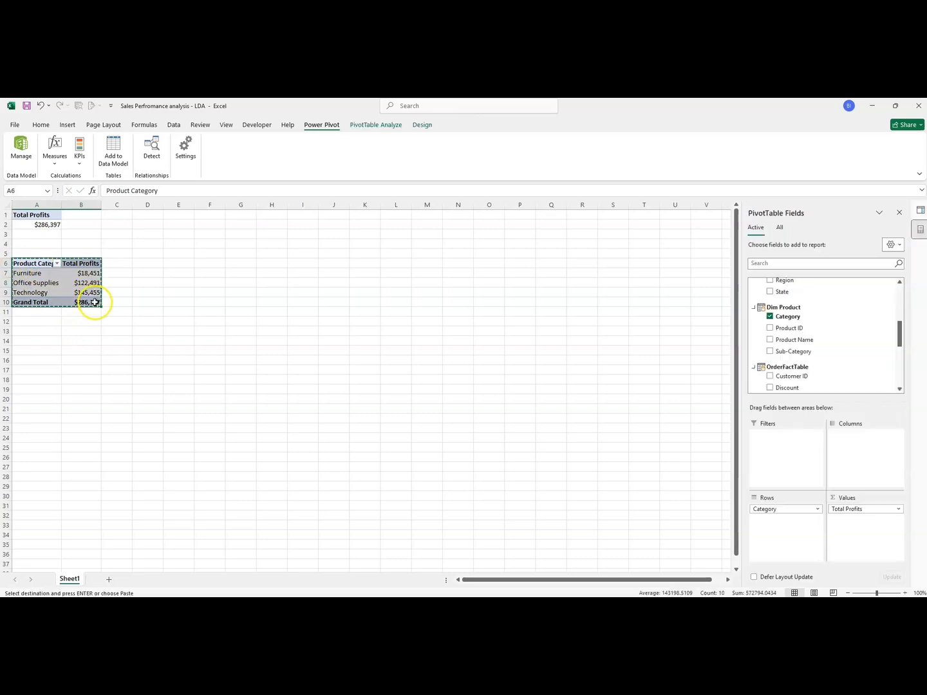
pyautogui.click(18, 331)
pyautogui.hotkey('ctrl', 'v')
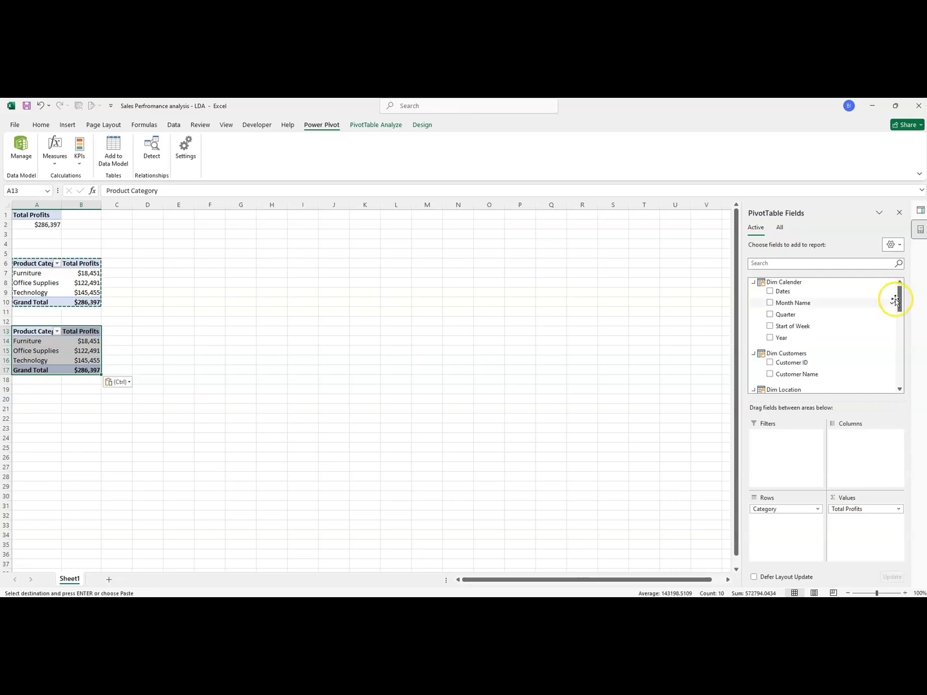
# Step: Replace Category with OrderFactTable's Segment field in the rows of the PivotTable at A13
pyautogui.moveTo(900, 300); pyautogui.dragTo(899, 340)
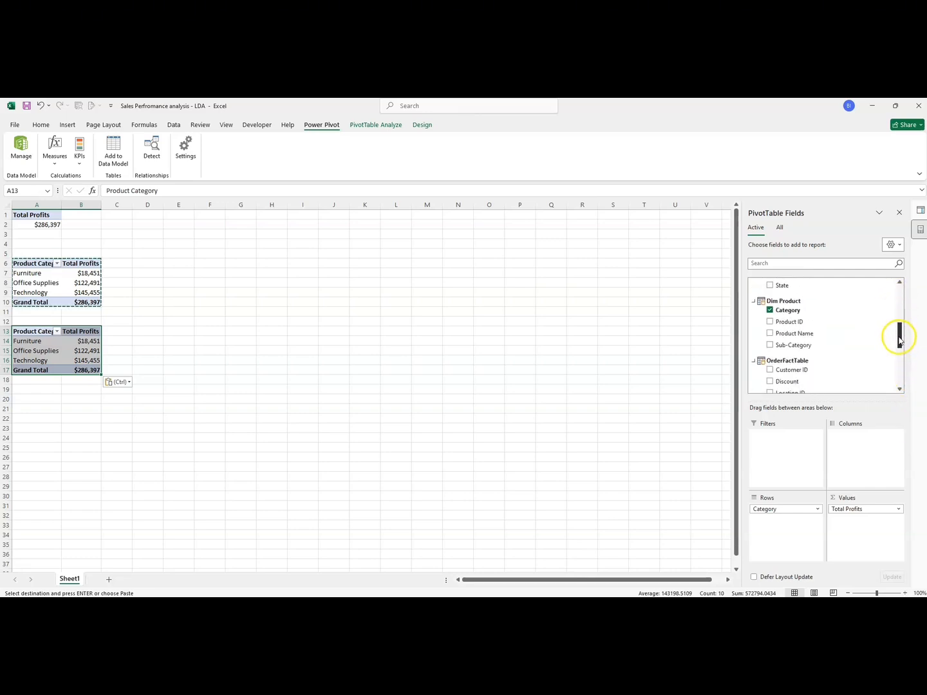
pyautogui.click(753, 361)
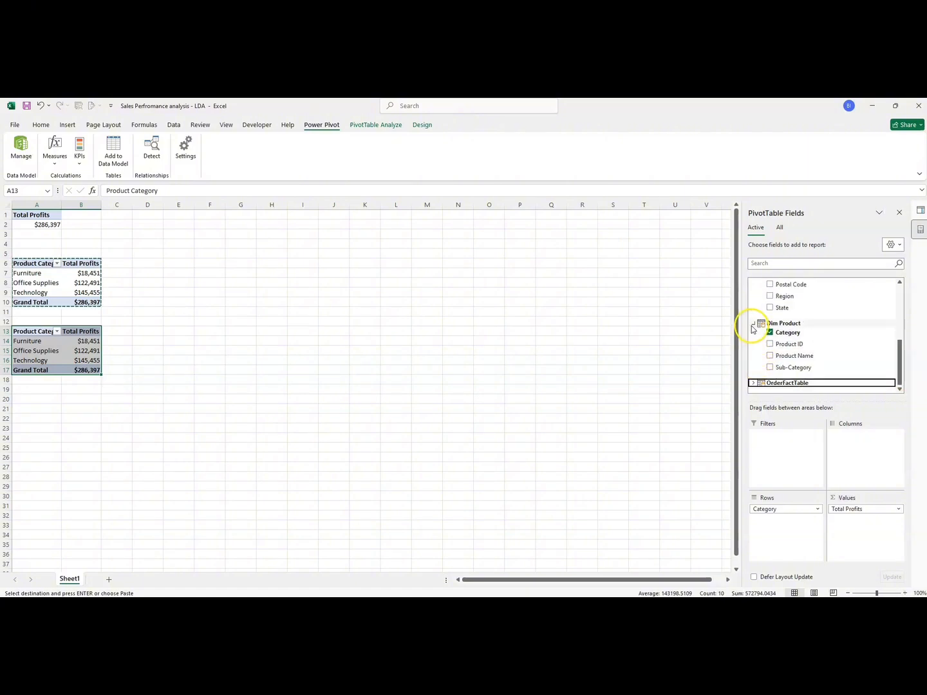
pyautogui.click(752, 329)
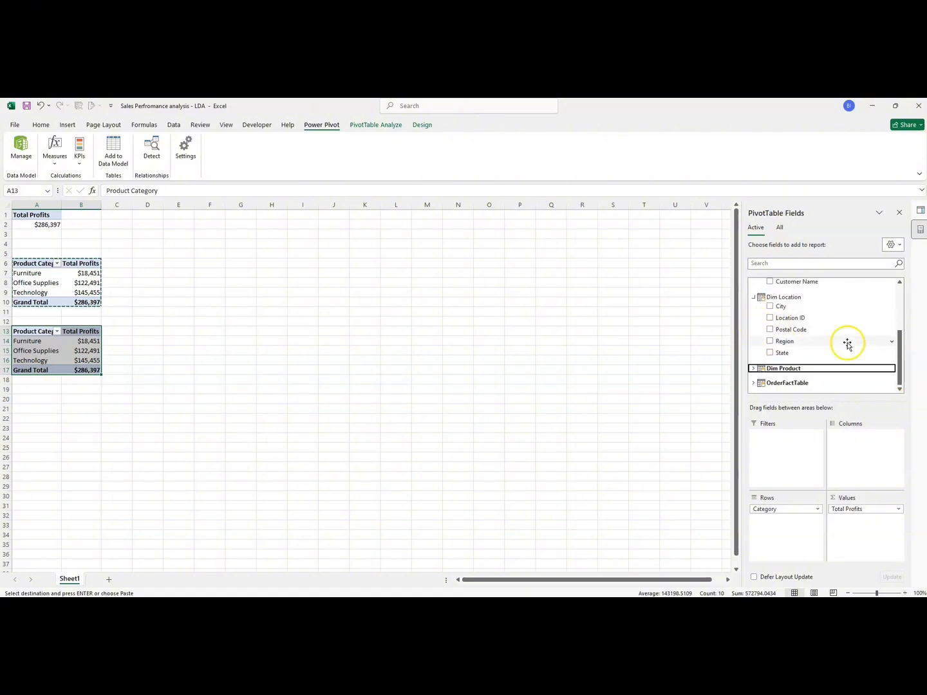
pyautogui.click(754, 298)
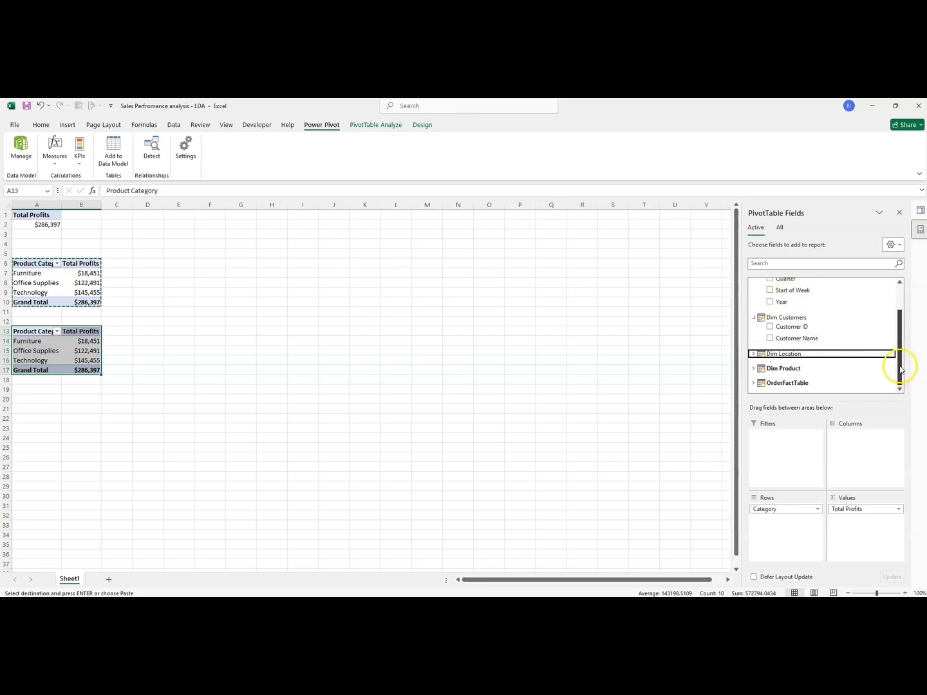
pyautogui.moveTo(900, 370); pyautogui.dragTo(895, 311)
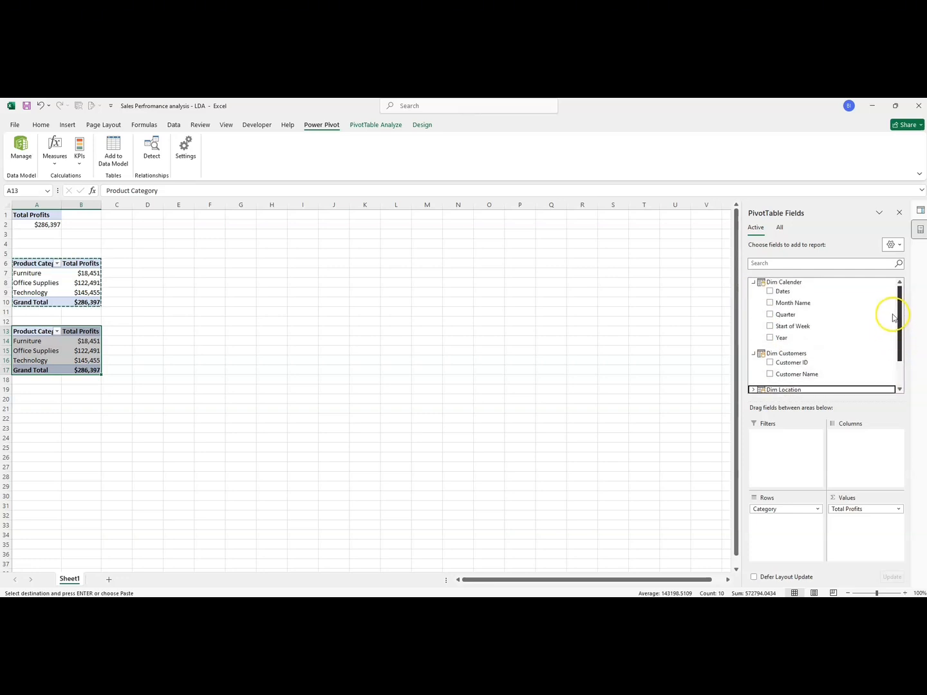
pyautogui.click(754, 282)
pyautogui.click(754, 298)
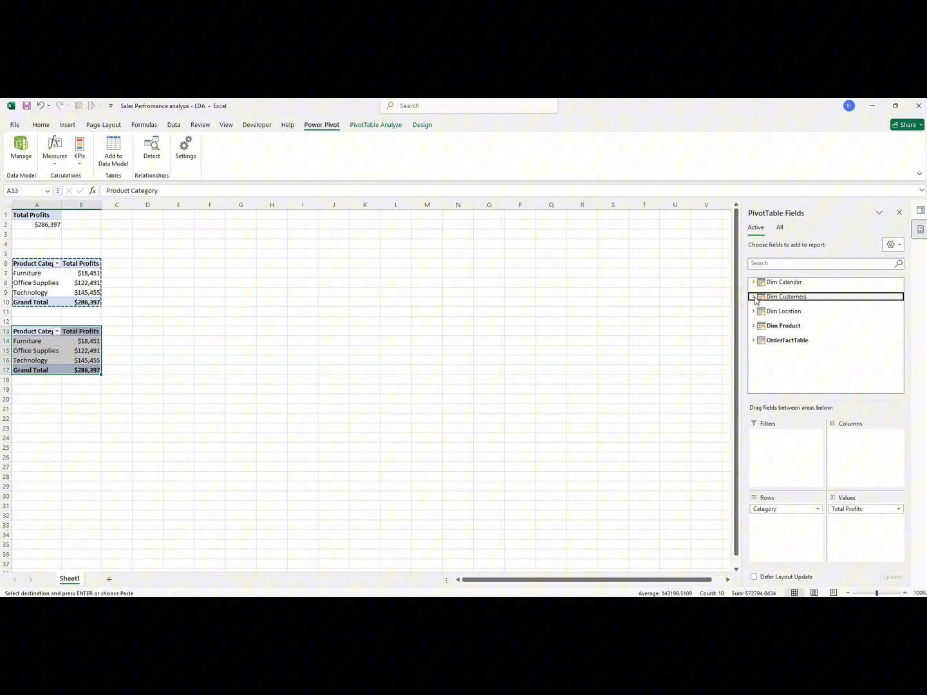
pyautogui.click(754, 341)
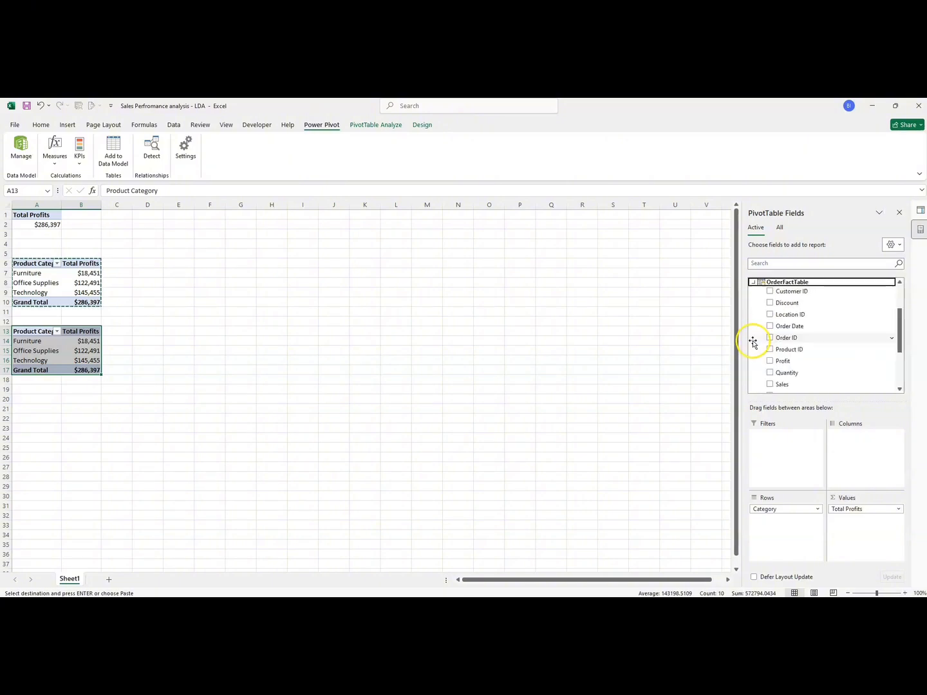
pyautogui.moveTo(902, 332); pyautogui.dragTo(909, 377)
pyautogui.moveTo(788, 508); pyautogui.dragTo(663, 443)
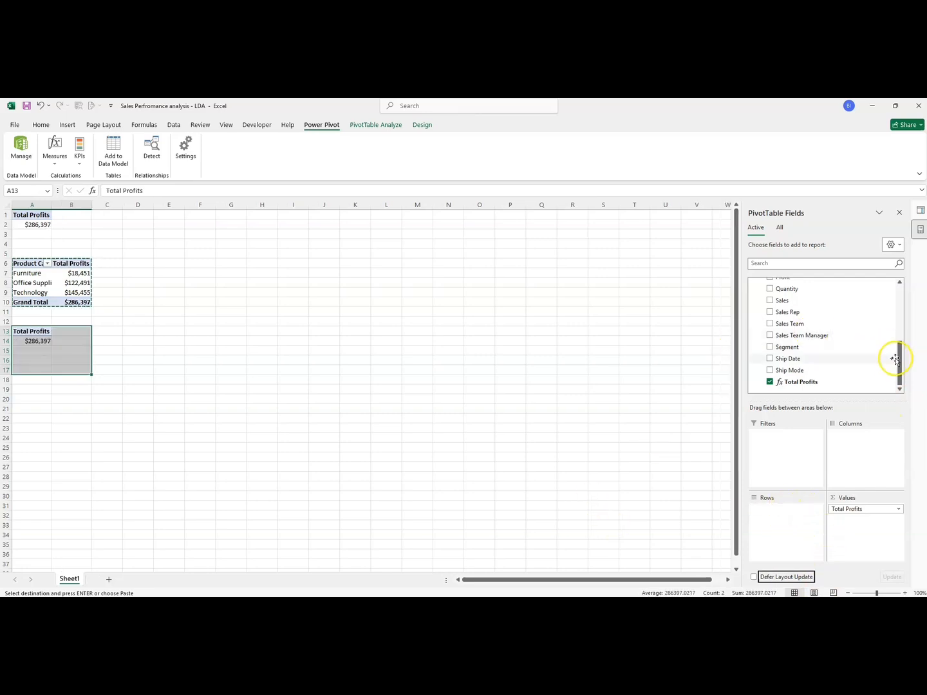
pyautogui.moveTo(898, 357)
pyautogui.mouseDown()
pyautogui.moveTo(892, 323)
pyautogui.moveTo(904, 360)
pyautogui.mouseUp()
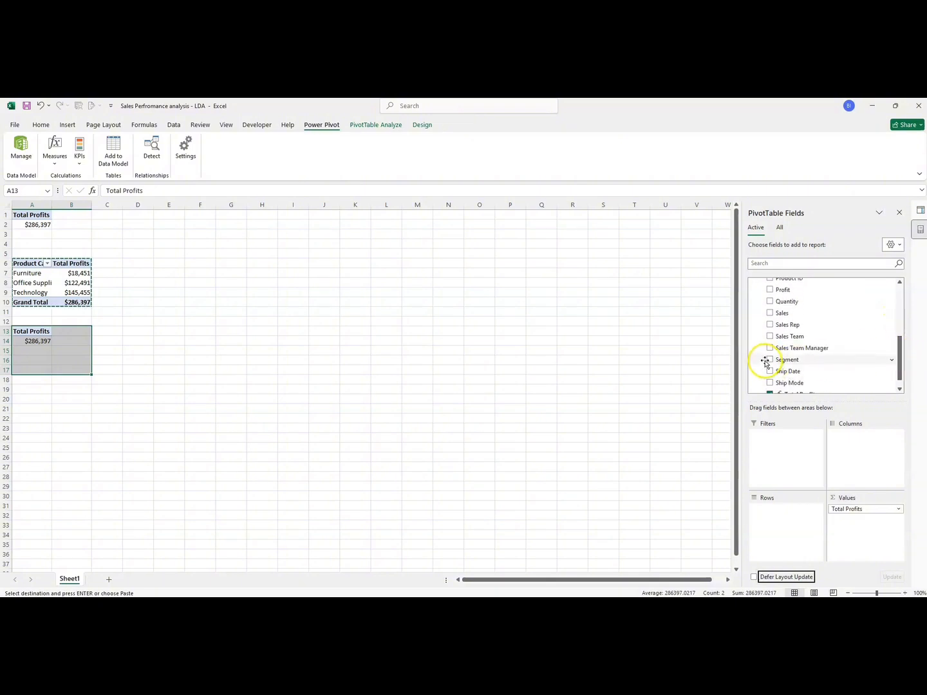
pyautogui.click(770, 361)
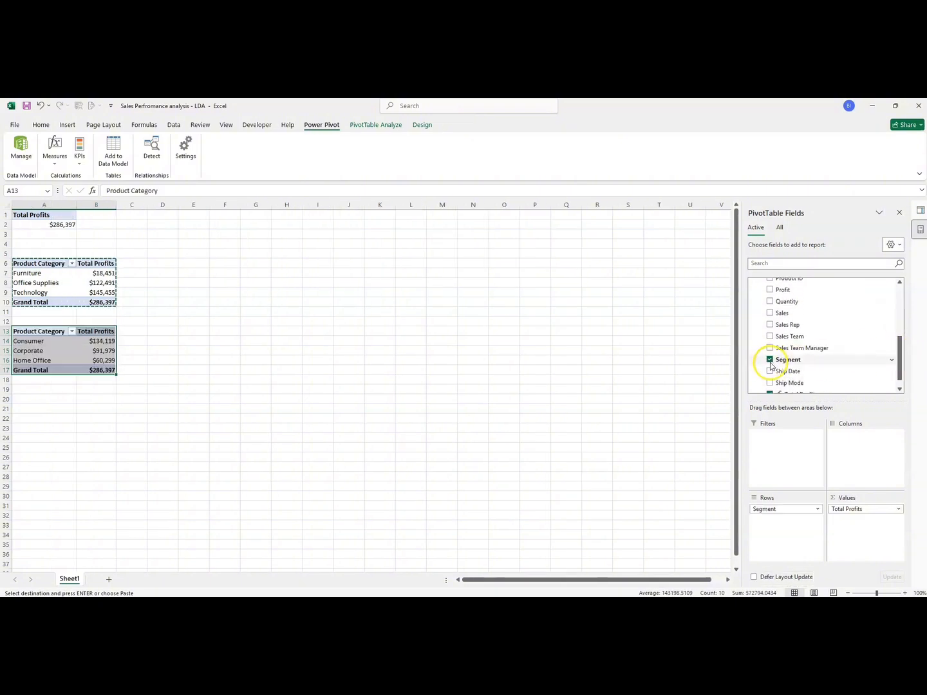
pyautogui.click(114, 432)
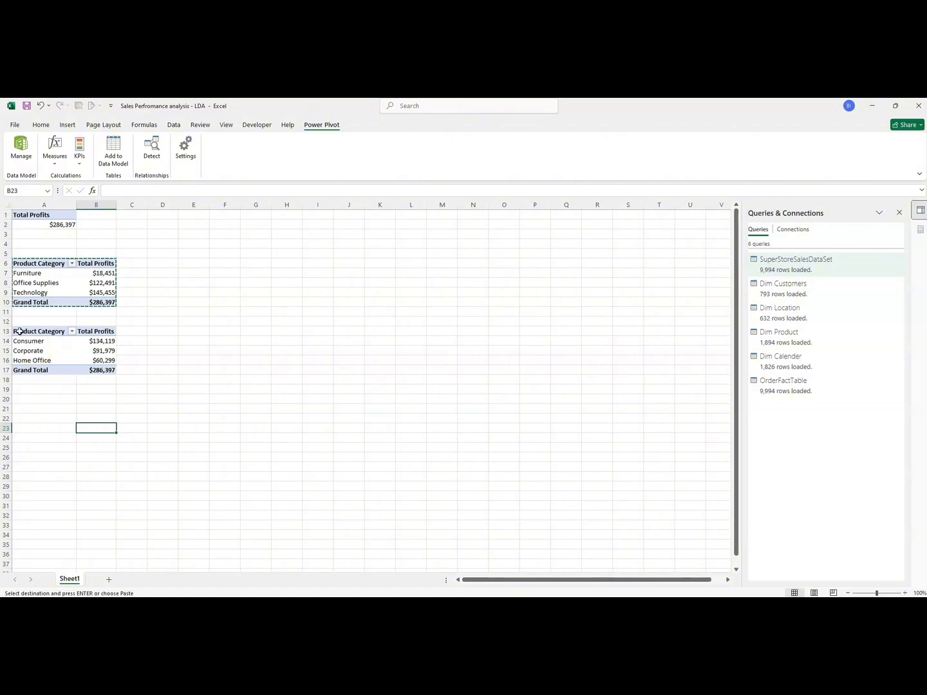
# Step: Rename the row header in A13 of the segment PivotTable as Segments
pyautogui.moveTo(20, 331); pyautogui.dragTo(96, 374)
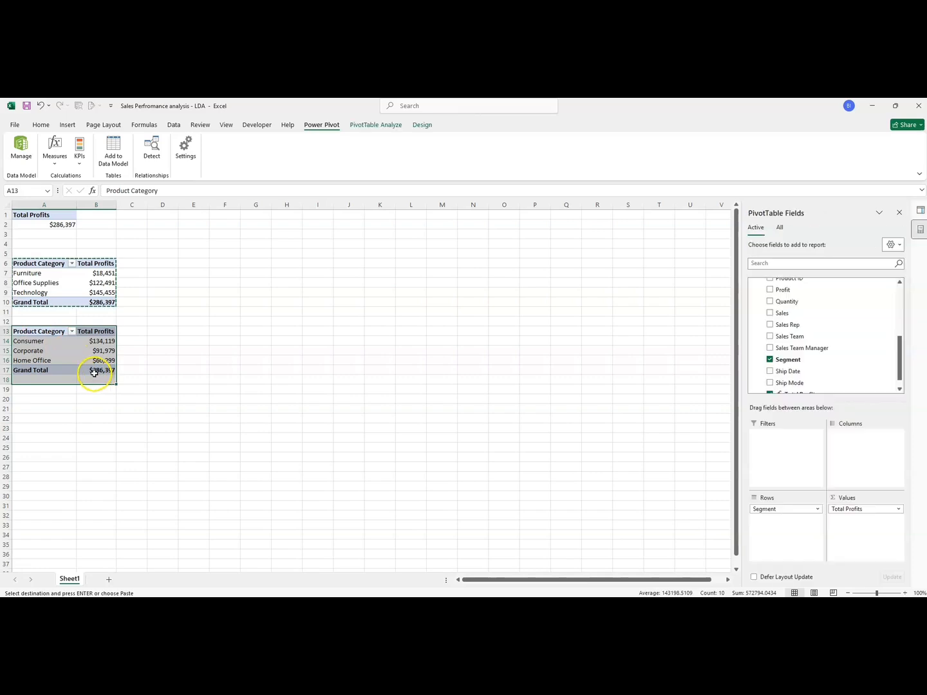
pyautogui.click(144, 351)
pyautogui.click(34, 333)
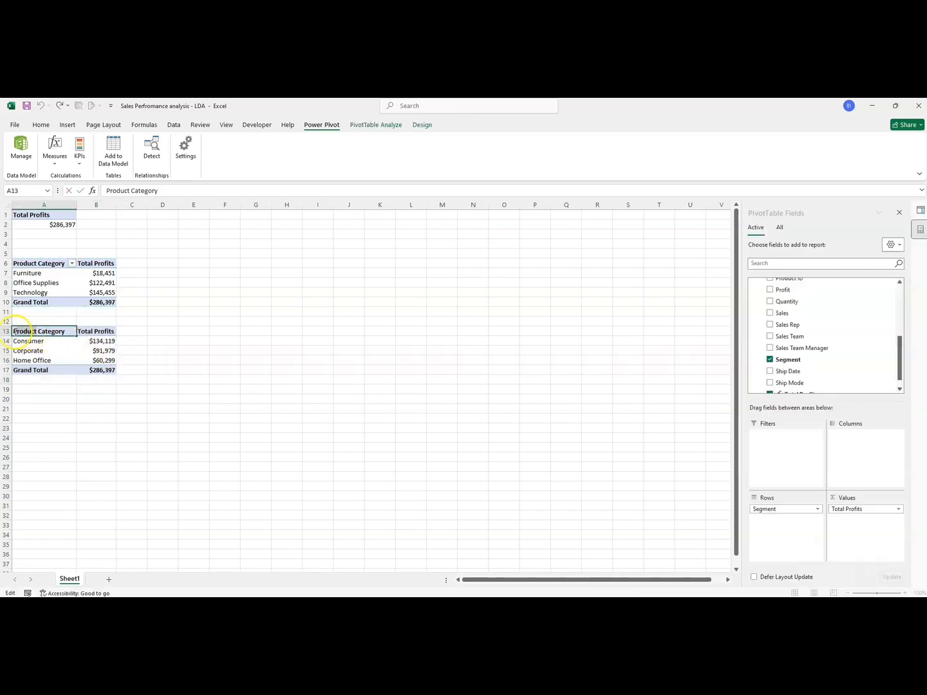
pyautogui.moveTo(15, 332); pyautogui.dragTo(6, 342)
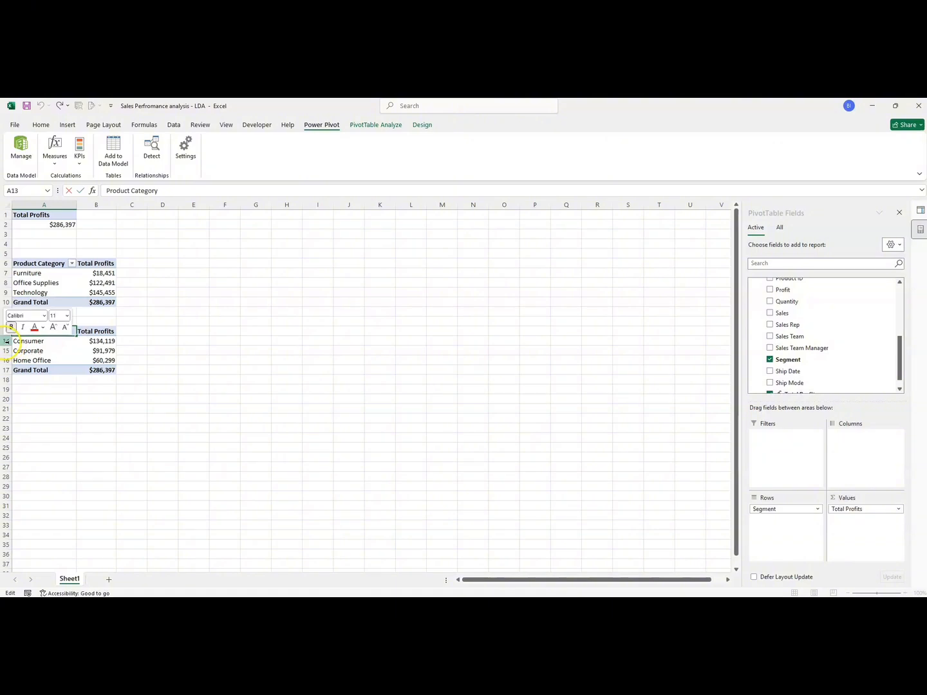
pyautogui.press('BackSpace')
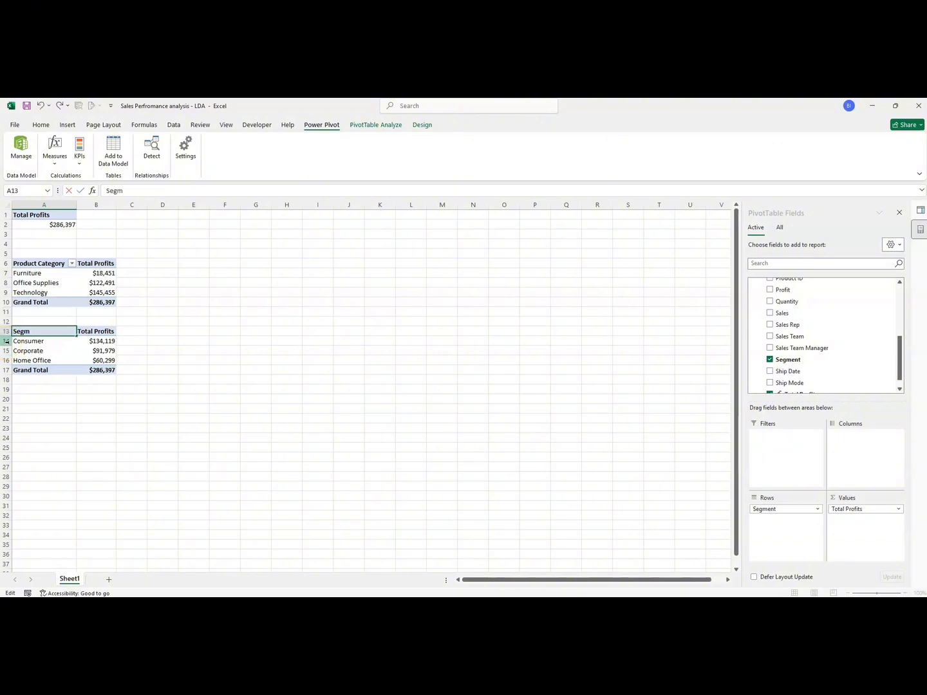
pyautogui.press('Return')
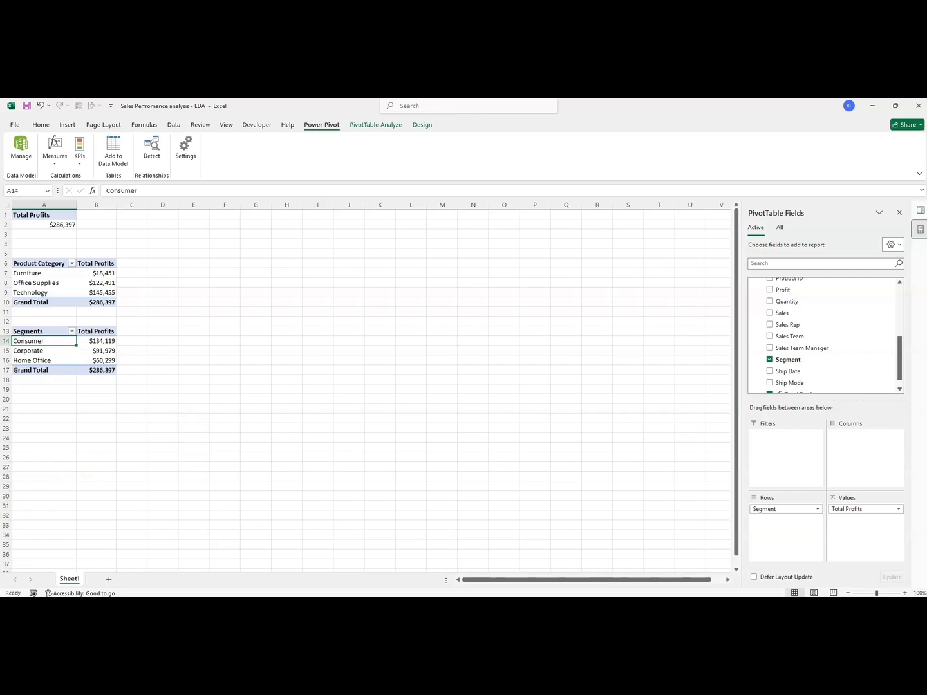
# Step: Switch to the PowerPoint presentation and review the top 5 customers objective on slide 3
pyautogui.click(555, 608)
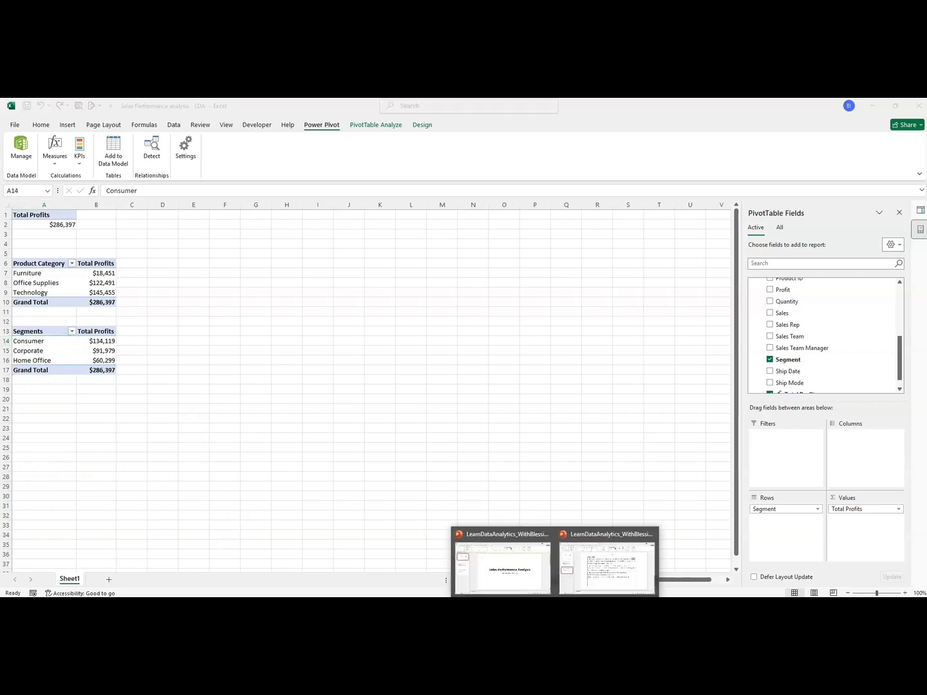
pyautogui.click(587, 562)
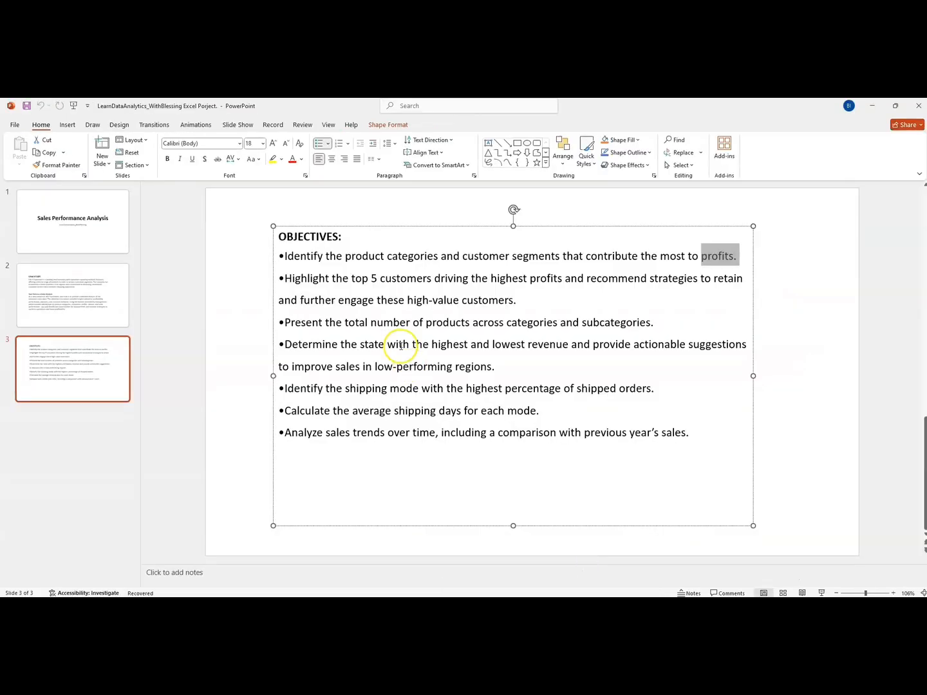
pyautogui.click(291, 279)
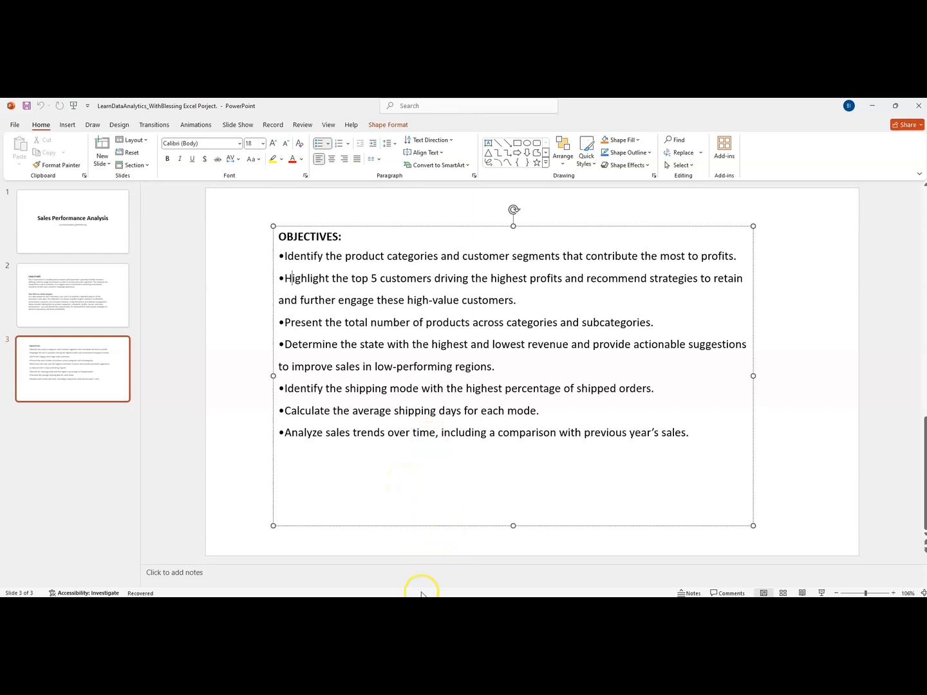
# Step: Return to the Excel workbook and paste a copy of the Segments PivotTable at A21
pyautogui.click(455, 575)
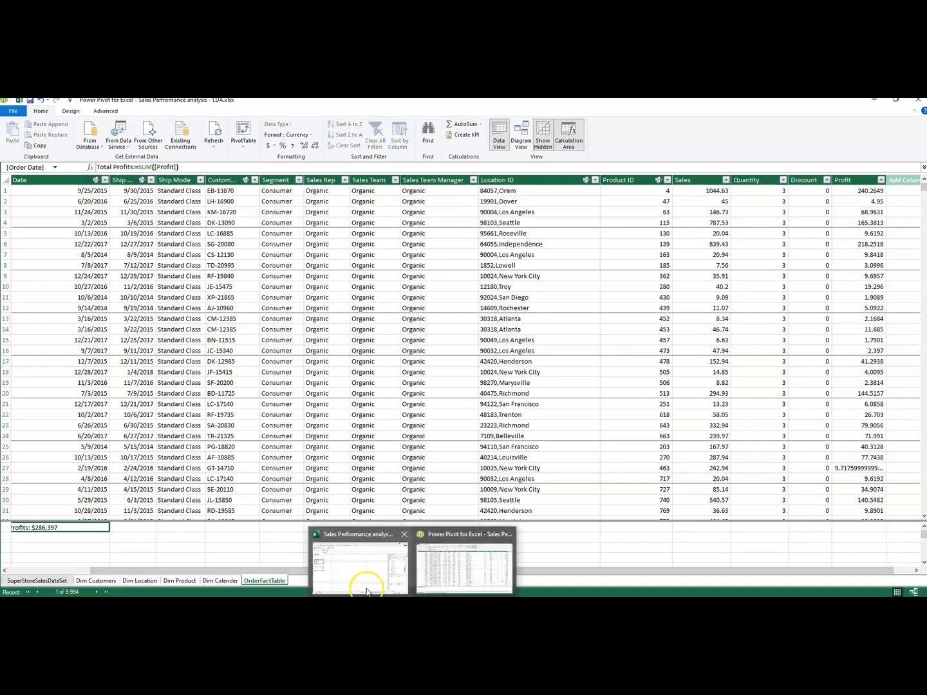
pyautogui.click(357, 570)
pyautogui.click(96, 389)
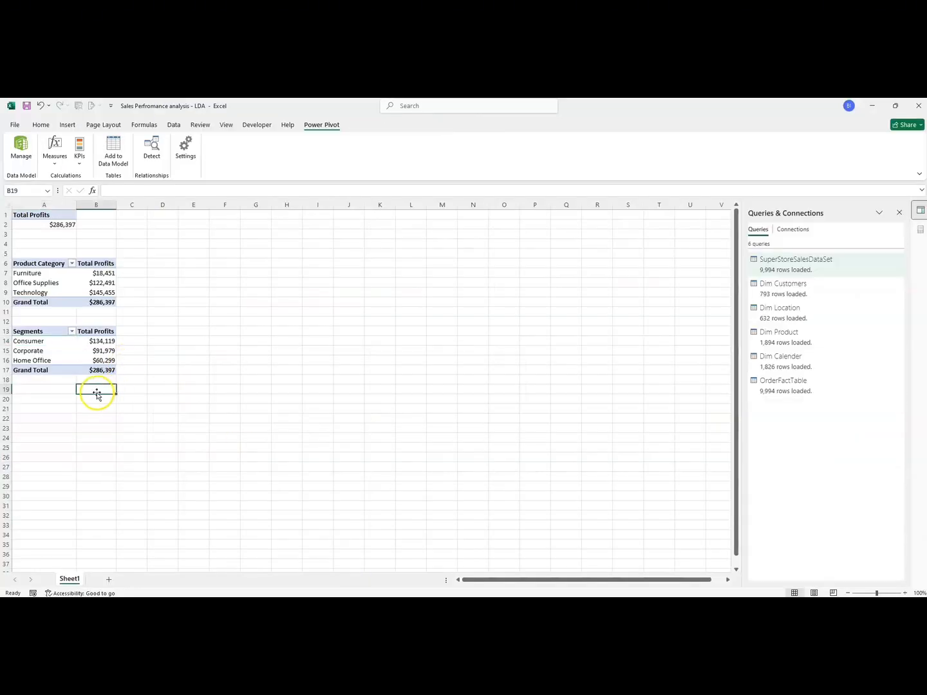
pyautogui.moveTo(19, 330); pyautogui.dragTo(105, 370)
pyautogui.hotkey('ctrl', 'c')
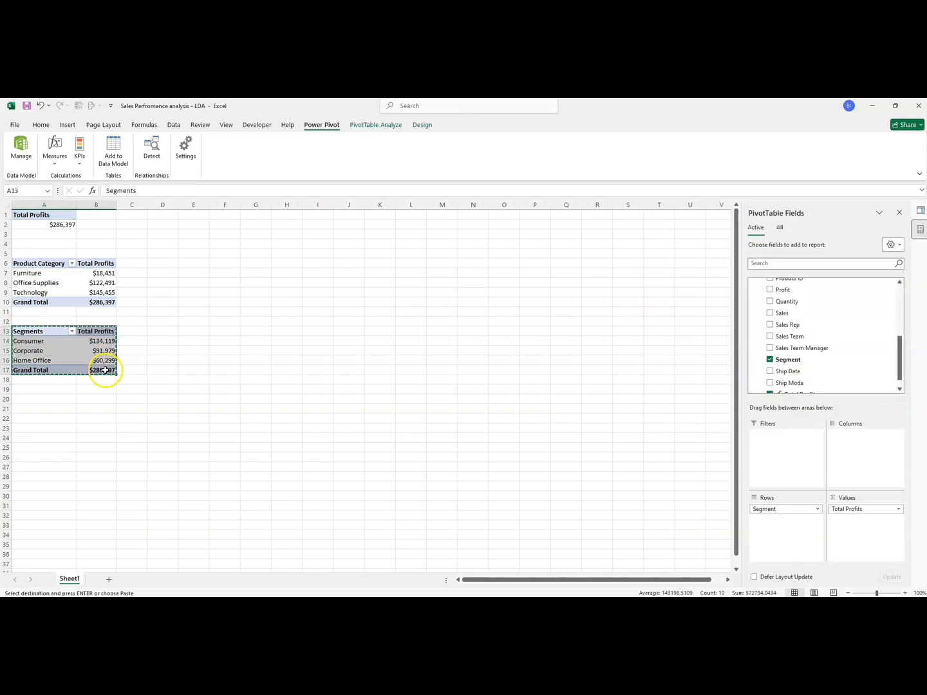
pyautogui.click(19, 410)
pyautogui.hotkey('ctrl', 'v')
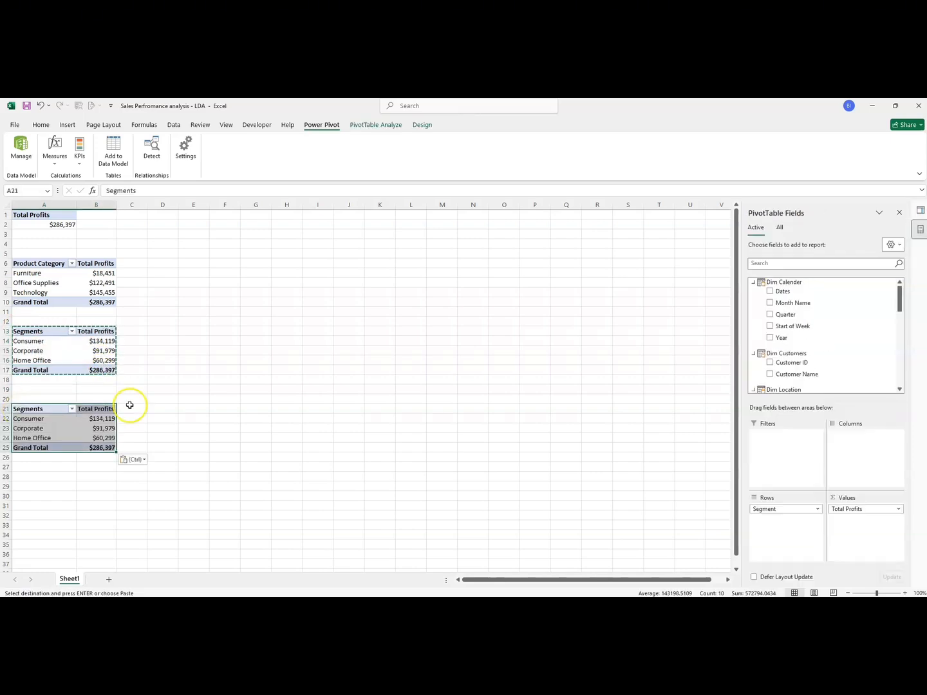
# Step: Replace Segment with Dim Customers' Customer Name field in the rows of the PivotTable at A21
pyautogui.moveTo(757, 510); pyautogui.dragTo(607, 509)
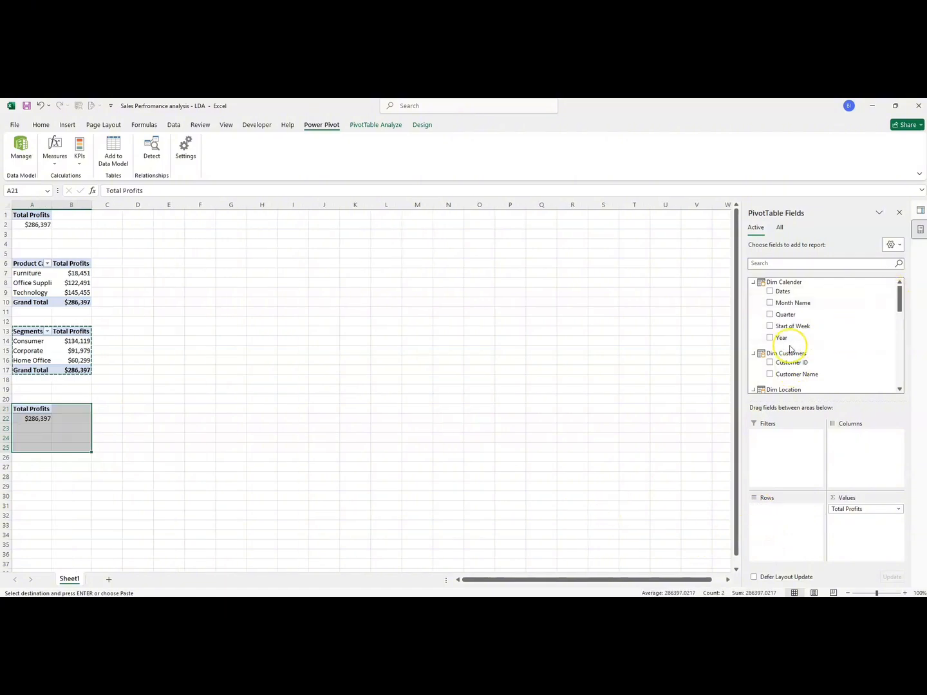
pyautogui.click(771, 375)
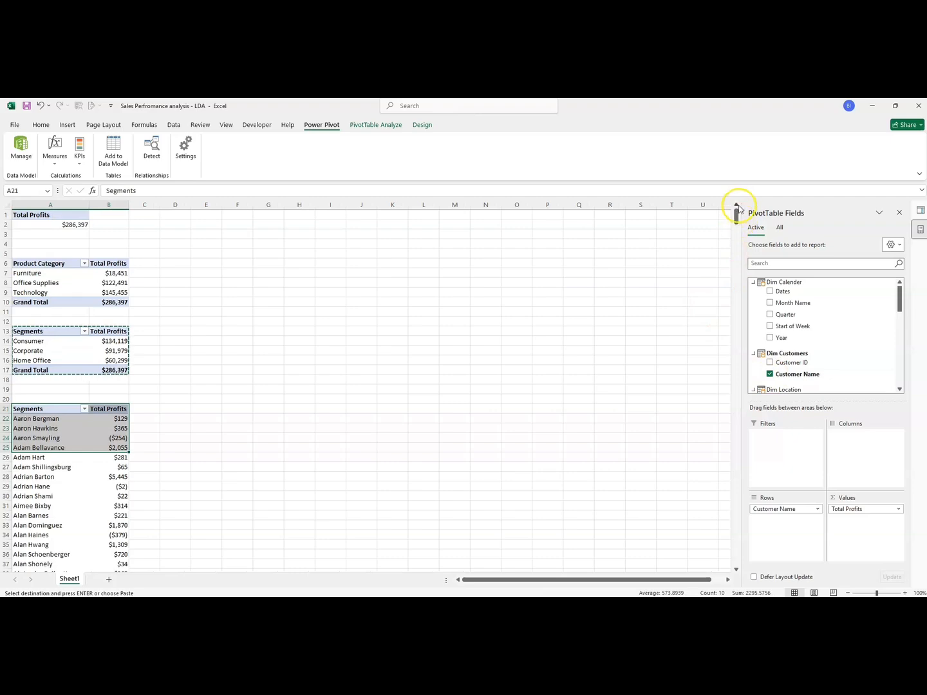
pyautogui.moveTo(737, 215); pyautogui.dragTo(735, 188)
pyautogui.click(259, 475)
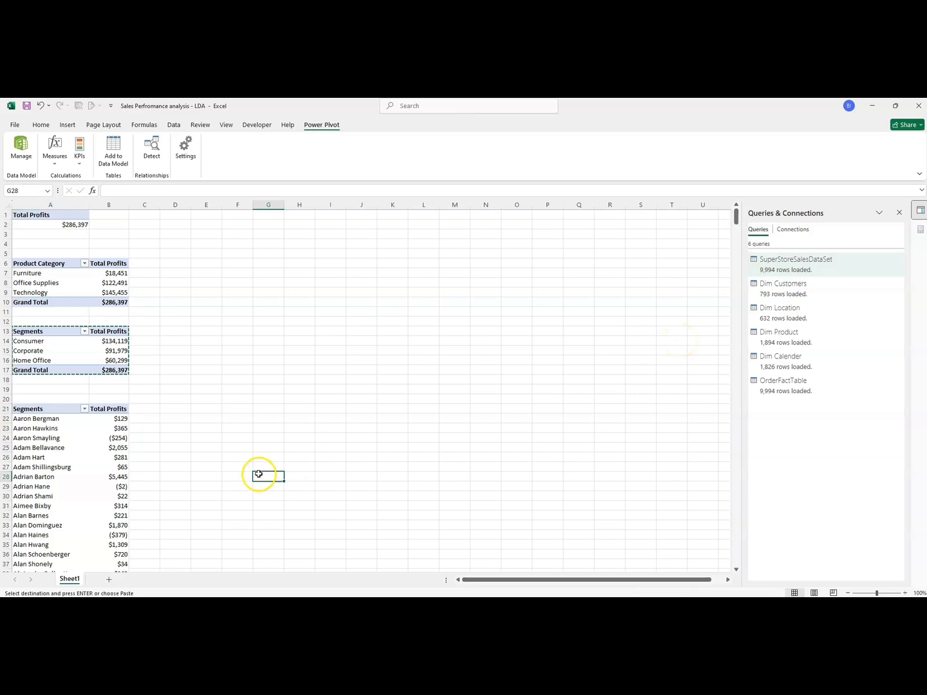
# Step: Sort the customer PivotTable at A21 by Total Profits from largest to smallest
pyautogui.click(113, 421)
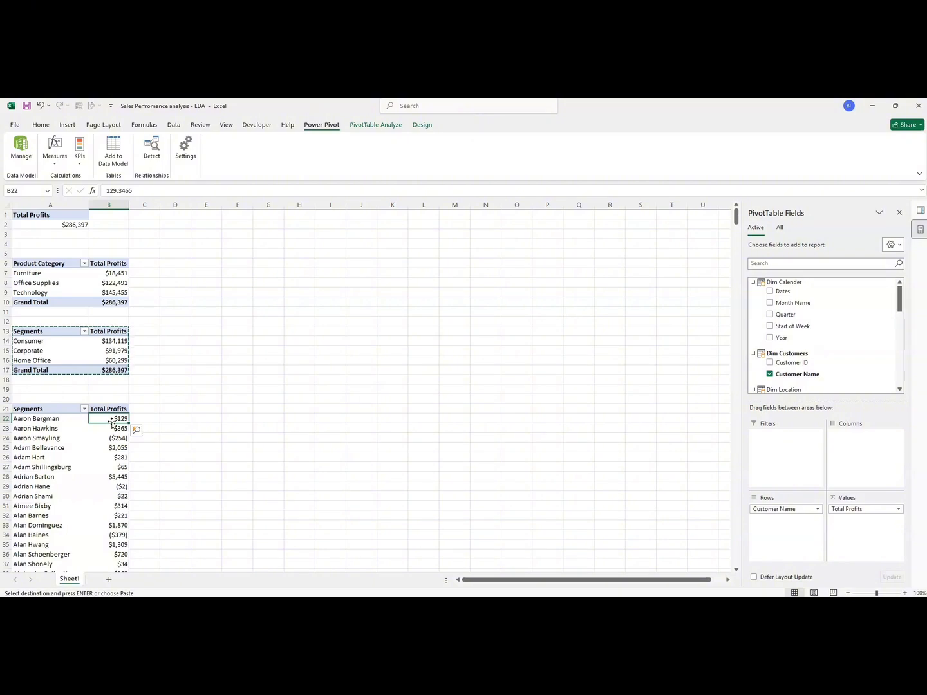
pyautogui.rightClick(103, 420)
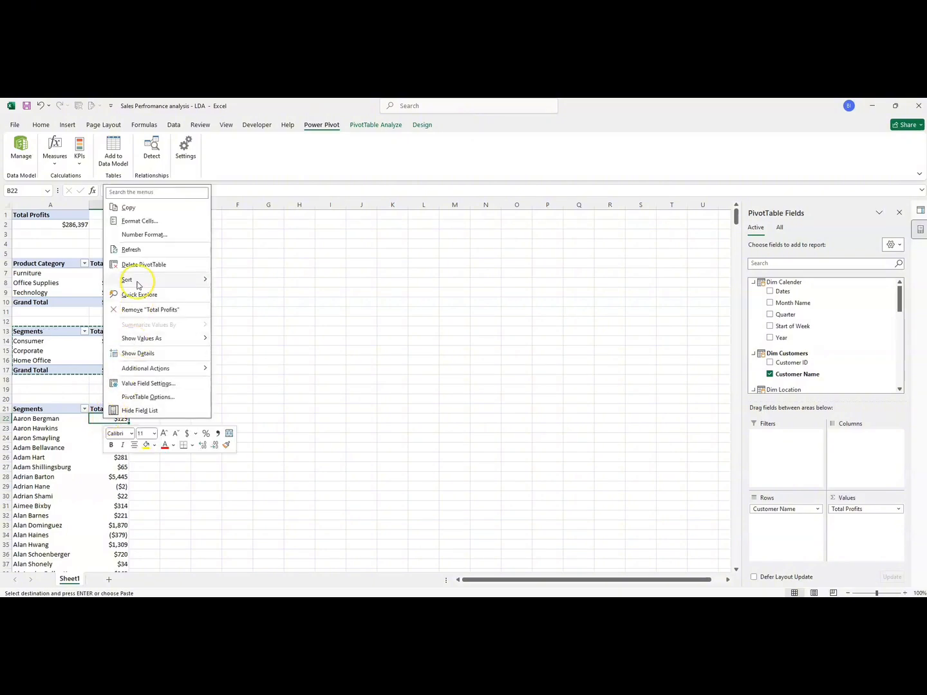
pyautogui.moveTo(136, 285)
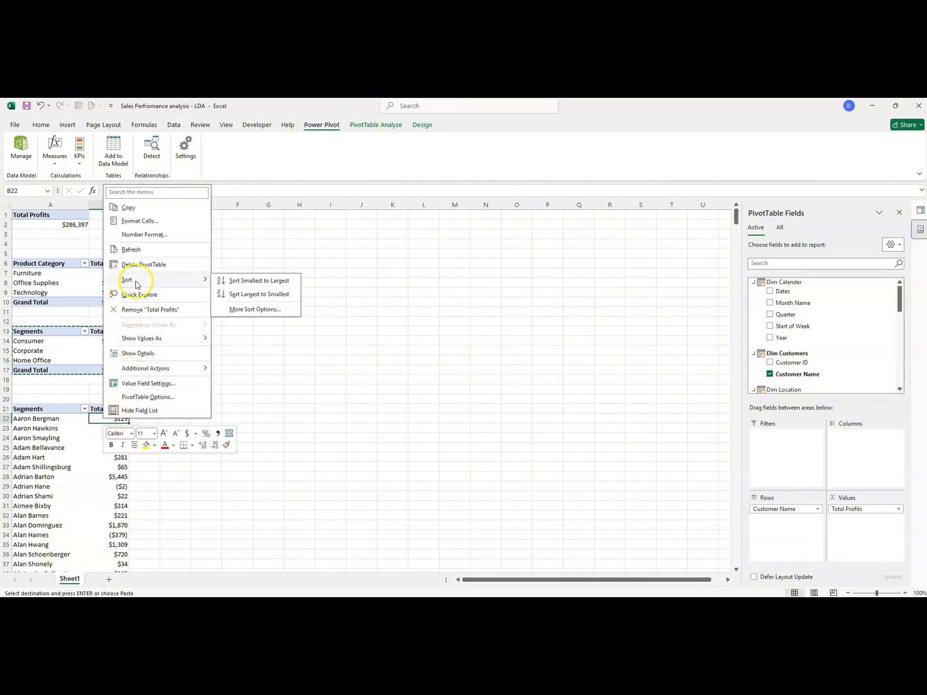
pyautogui.click(259, 294)
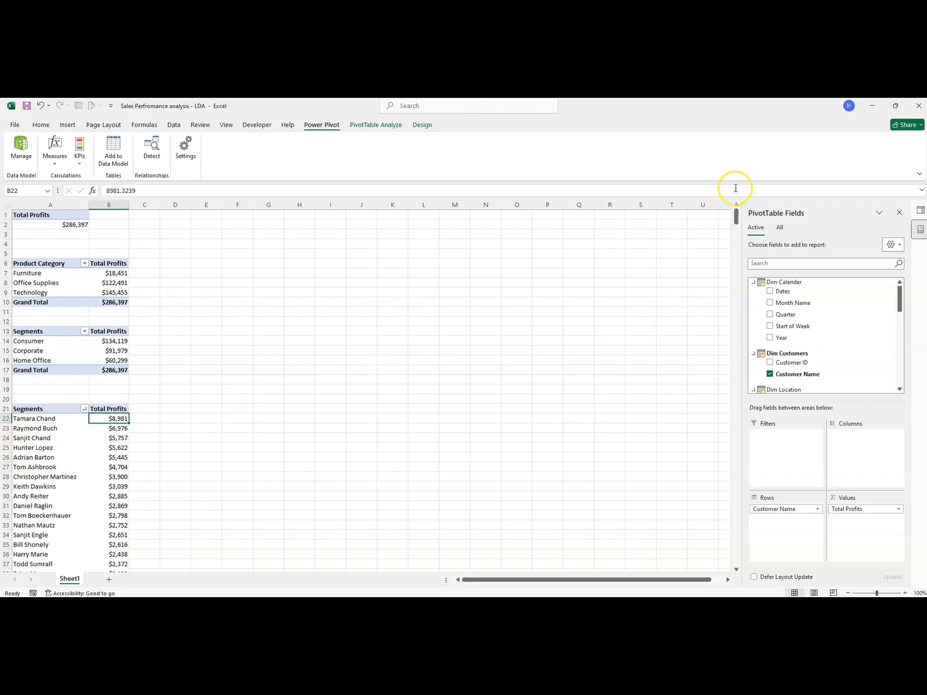
pyautogui.moveTo(736, 216); pyautogui.dragTo(714, 149)
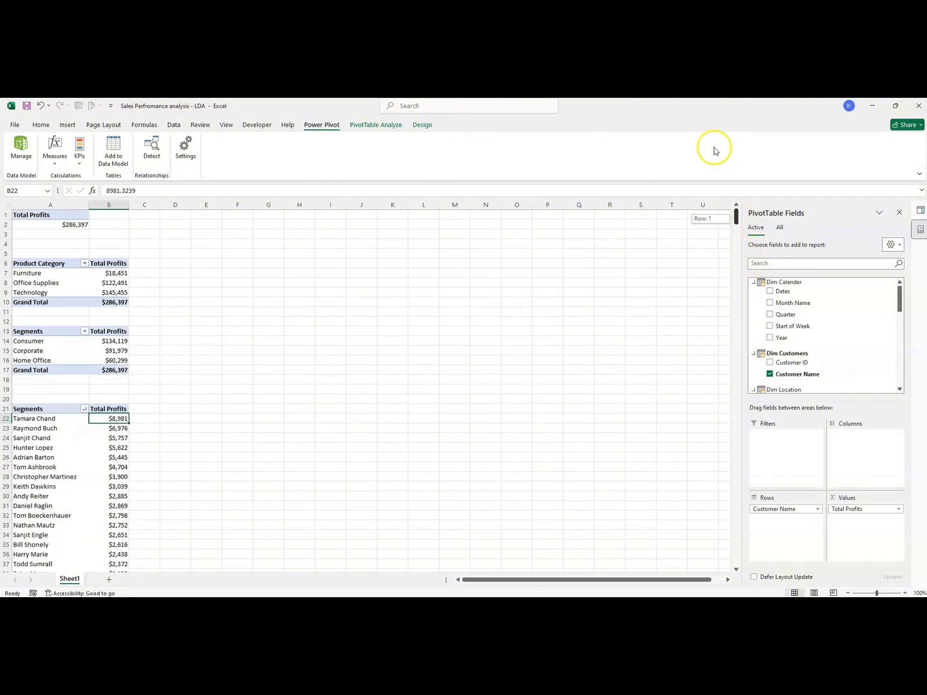
pyautogui.click(45, 419)
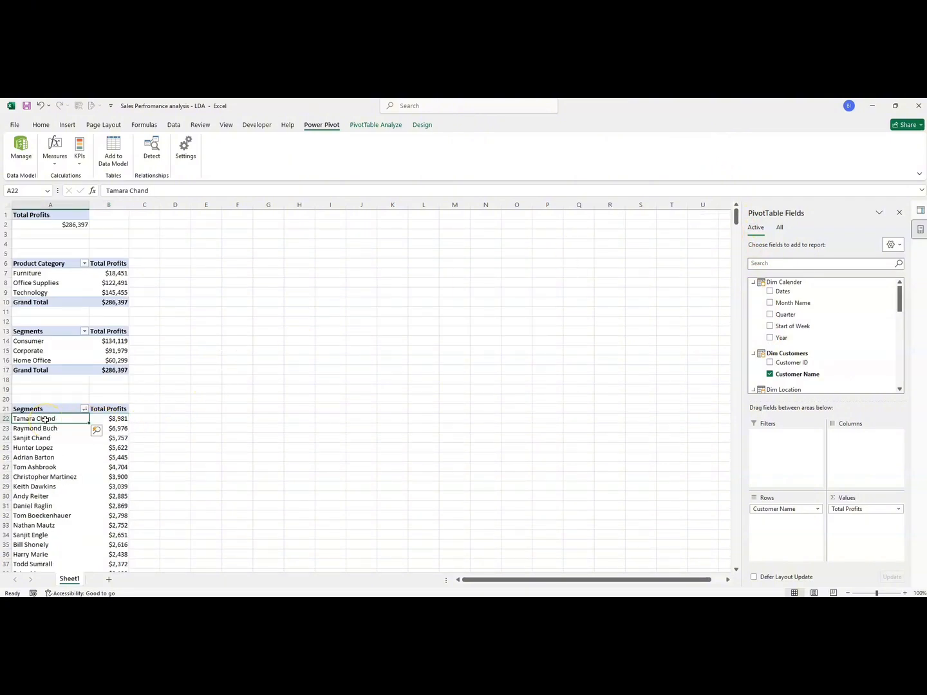
pyautogui.rightClick(46, 422)
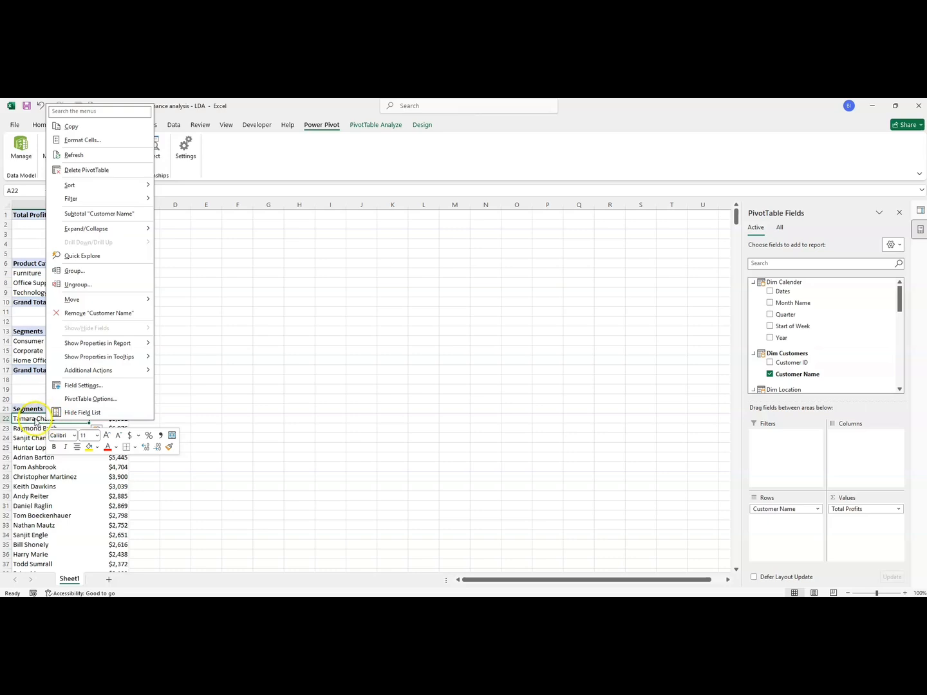
pyautogui.click(22, 420)
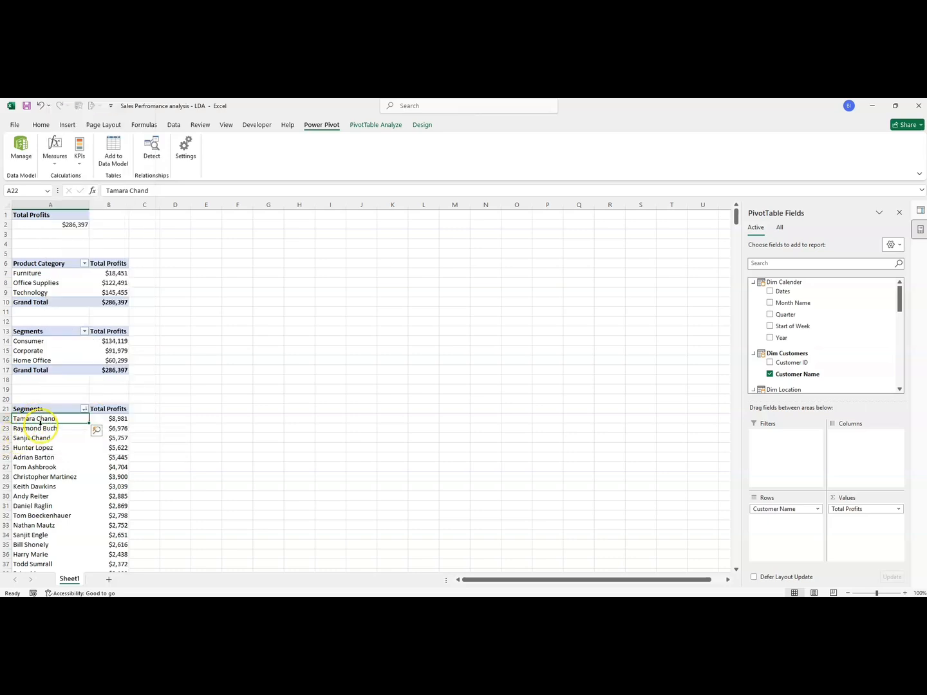
pyautogui.click(35, 426)
pyautogui.click(59, 421)
# Step: Rename the row header of the PivotTable at A21 to Customer Names
pyautogui.doubleClick(44, 409)
pyautogui.press('BackSpace')
pyautogui.press('BackSpace')
pyautogui.press('BackSpace')
pyautogui.press('BackSpace')
pyautogui.press('BackSpace')
pyautogui.press('BackSpace')
pyautogui.press('BackSpace')
pyautogui.press('BackSpace')
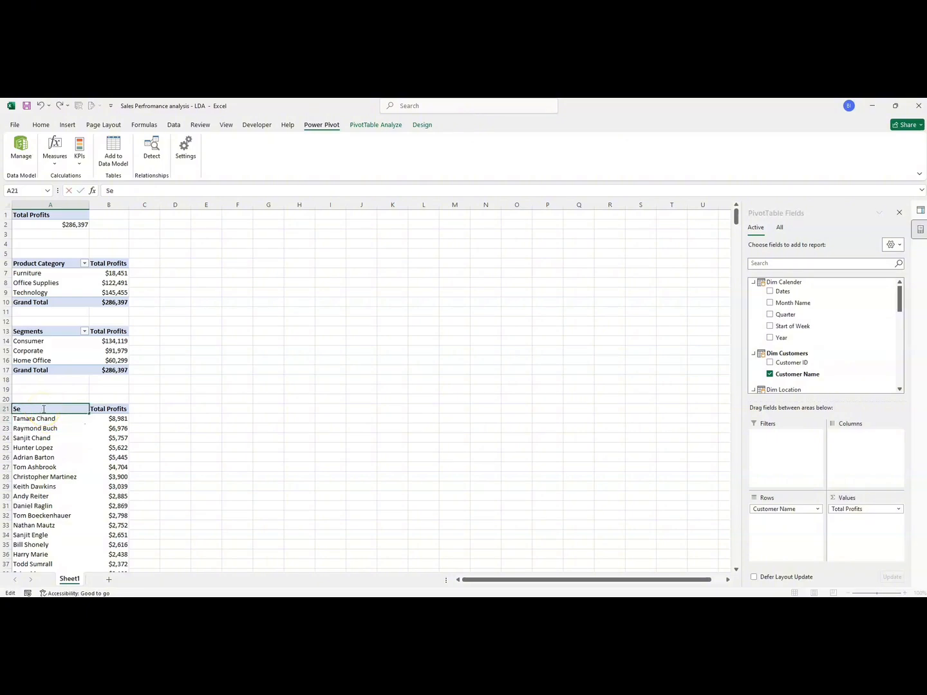
pyautogui.write('Custome')
pyautogui.write('r Names')
pyautogui.press('Return')
# Step: Filter the Customer Names PivotTable to the top 5 items by Total Profits
pyautogui.click(46, 419)
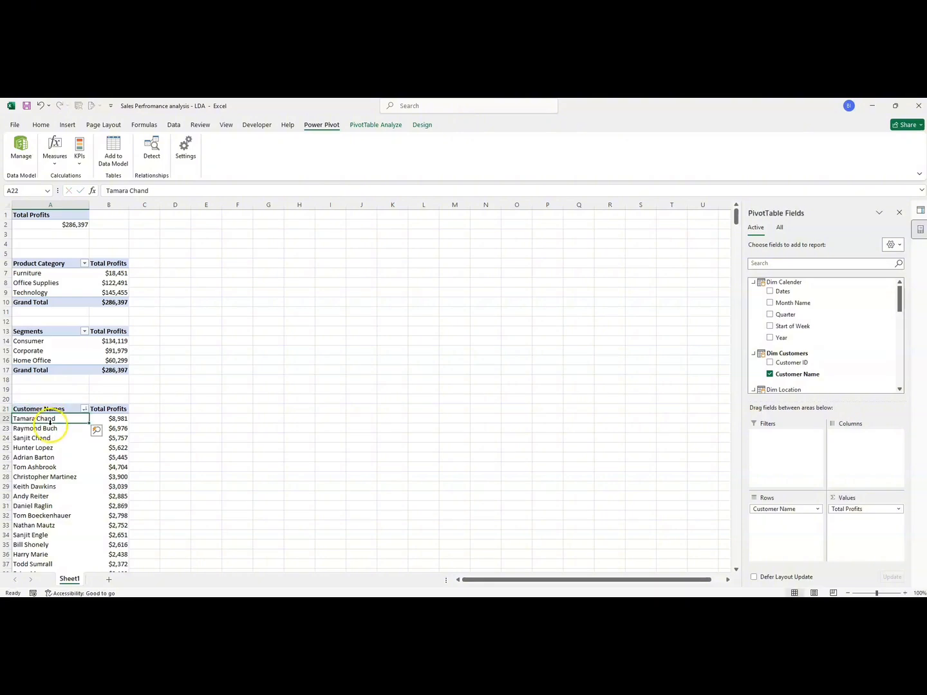
pyautogui.rightClick(49, 421)
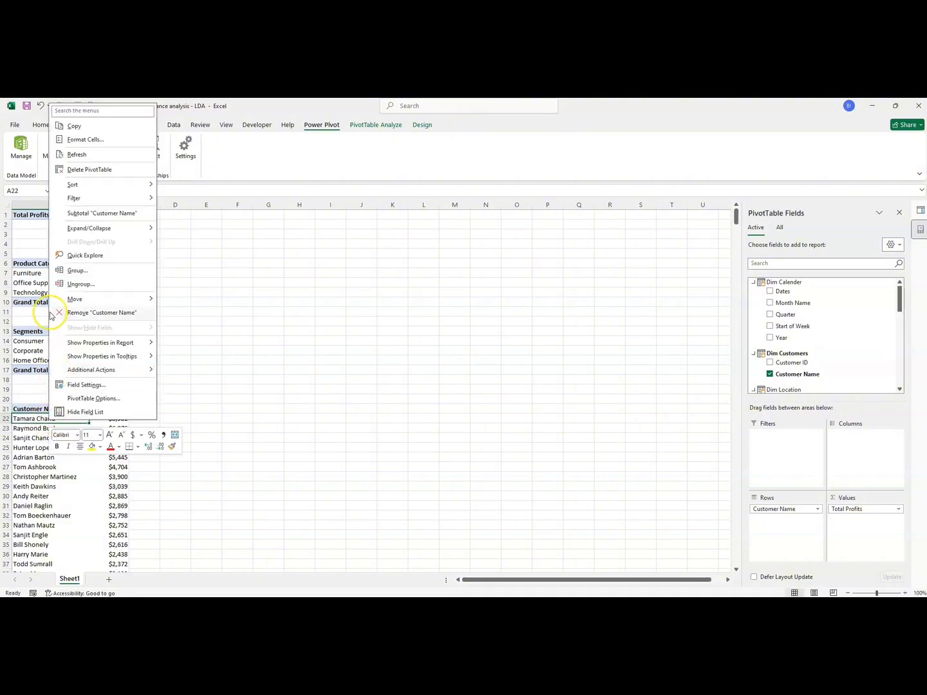
pyautogui.click(71, 199)
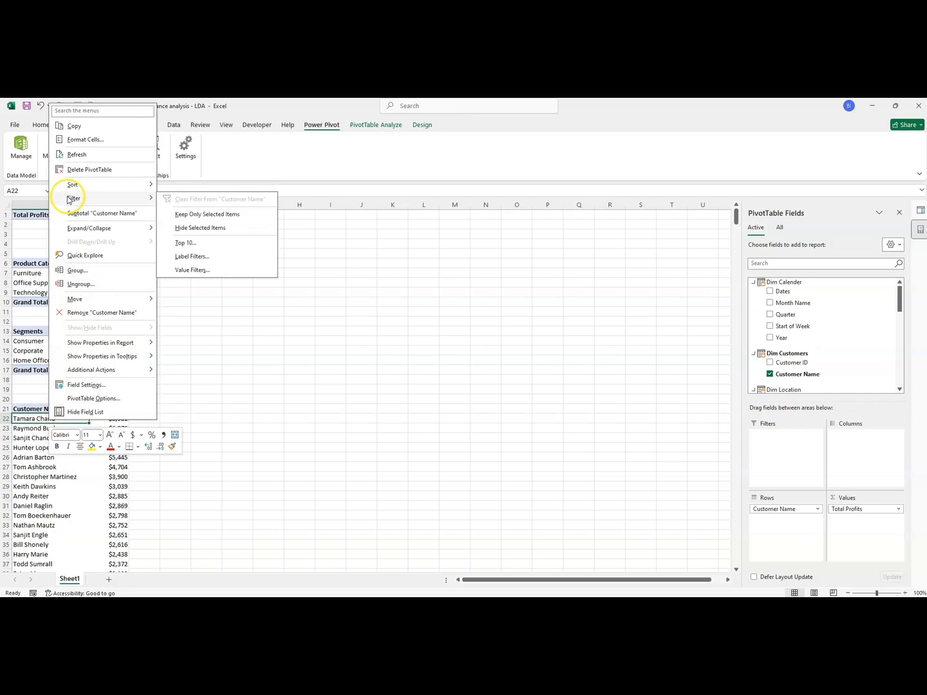
pyautogui.click(185, 244)
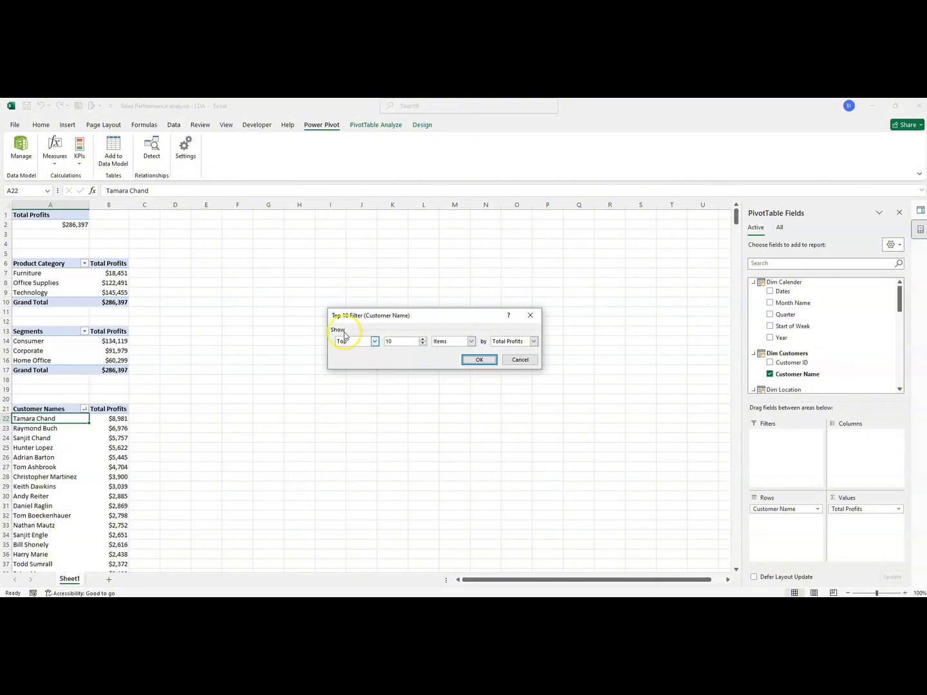
pyautogui.doubleClick(404, 341)
pyautogui.press('BackSpace')
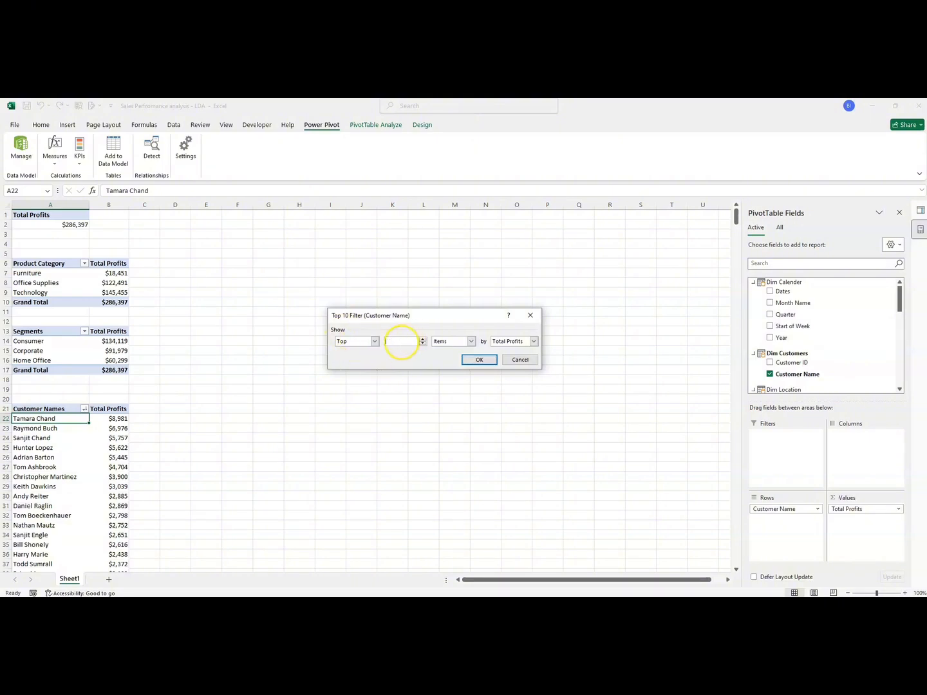
pyautogui.write('5')
pyautogui.click(479, 361)
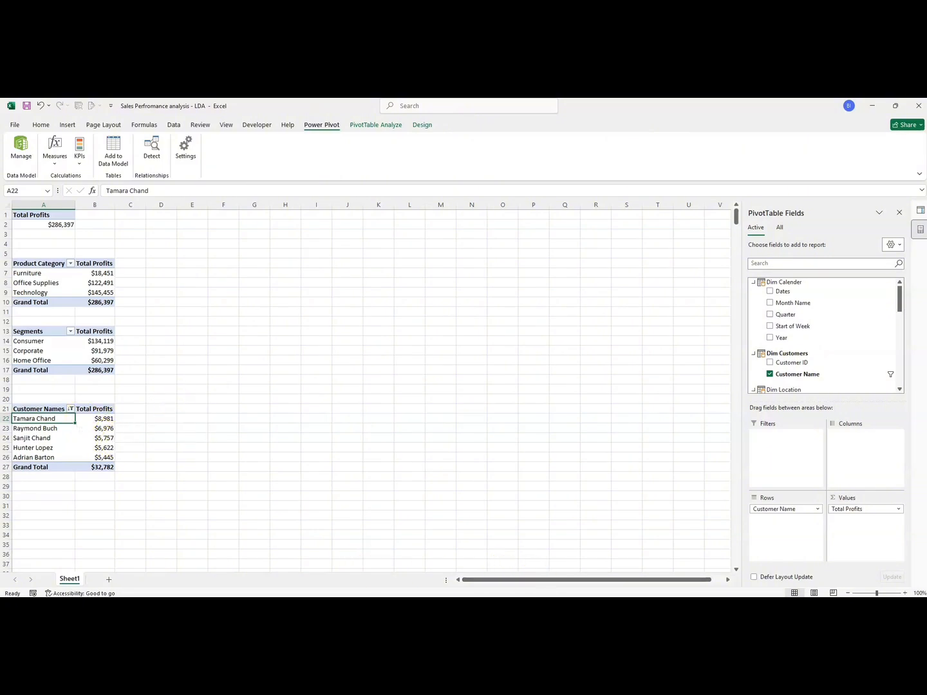
# Step: Switch to the PowerPoint presentation and review the objective on the total number of products across categories and subcategories
pyautogui.click(555, 607)
pyautogui.click(600, 576)
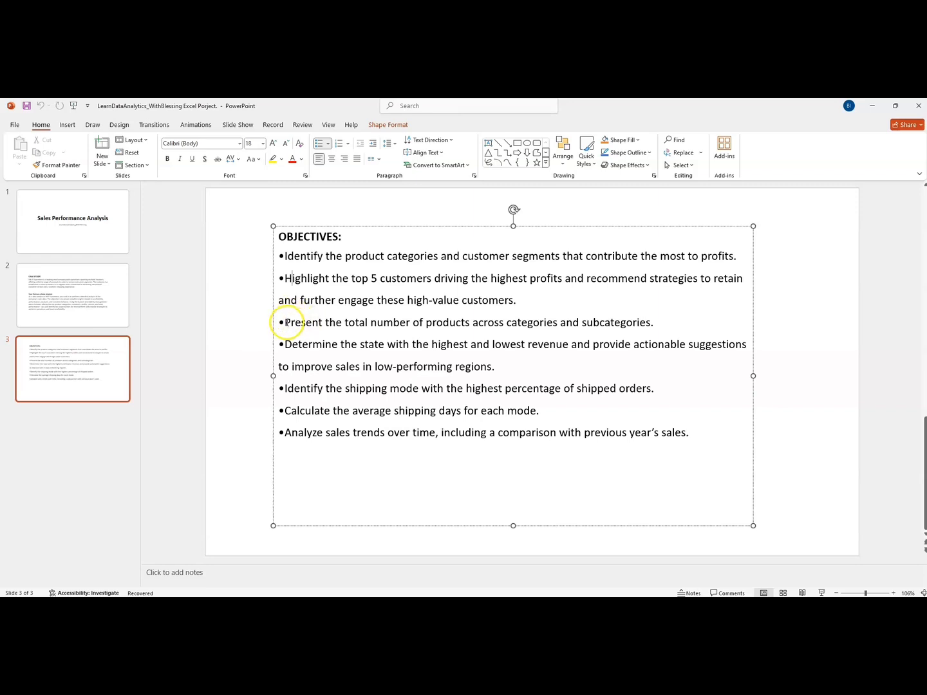
pyautogui.moveTo(287, 322); pyautogui.dragTo(636, 322)
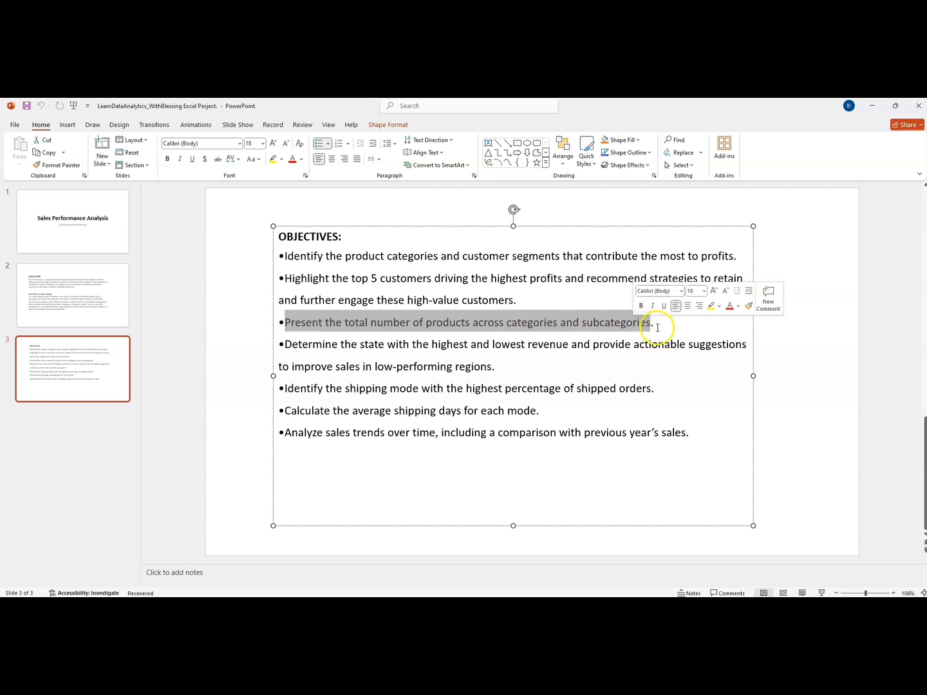
pyautogui.click(663, 324)
# Step: Switch to the Power Pivot window and add the measure Total Products:=COUNT('Dim Product'[Product ID]) below Total Profits in OrderFactTable
pyautogui.moveTo(412, 596)
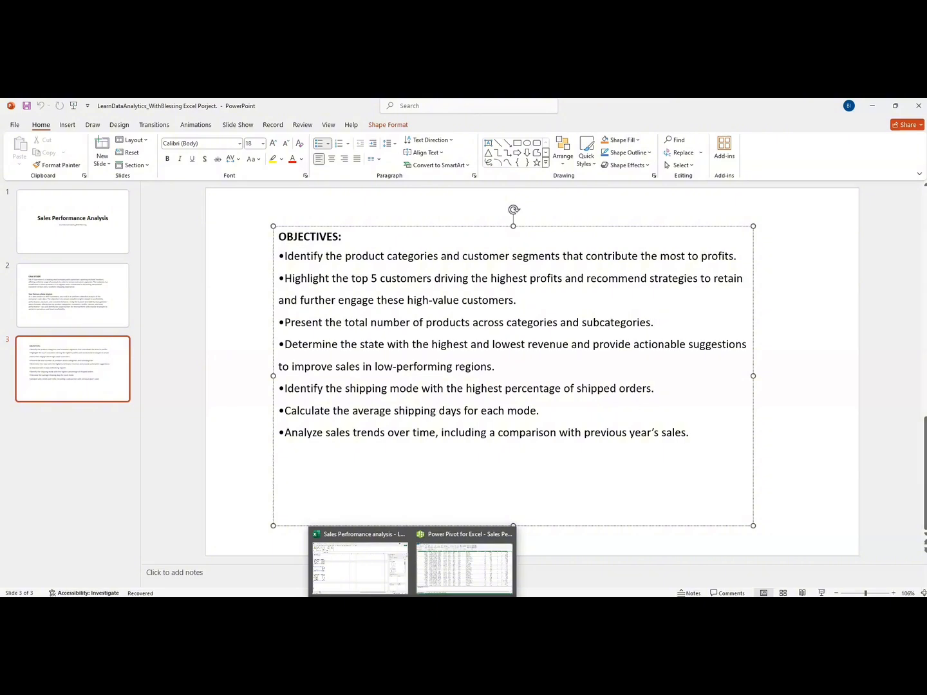
pyautogui.click(378, 579)
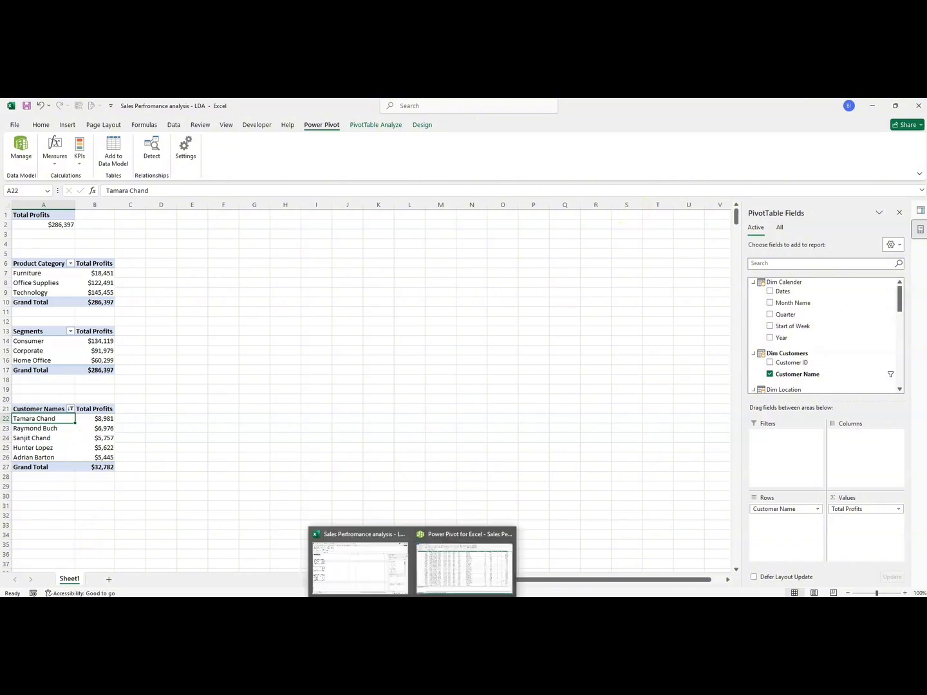
pyautogui.click(449, 568)
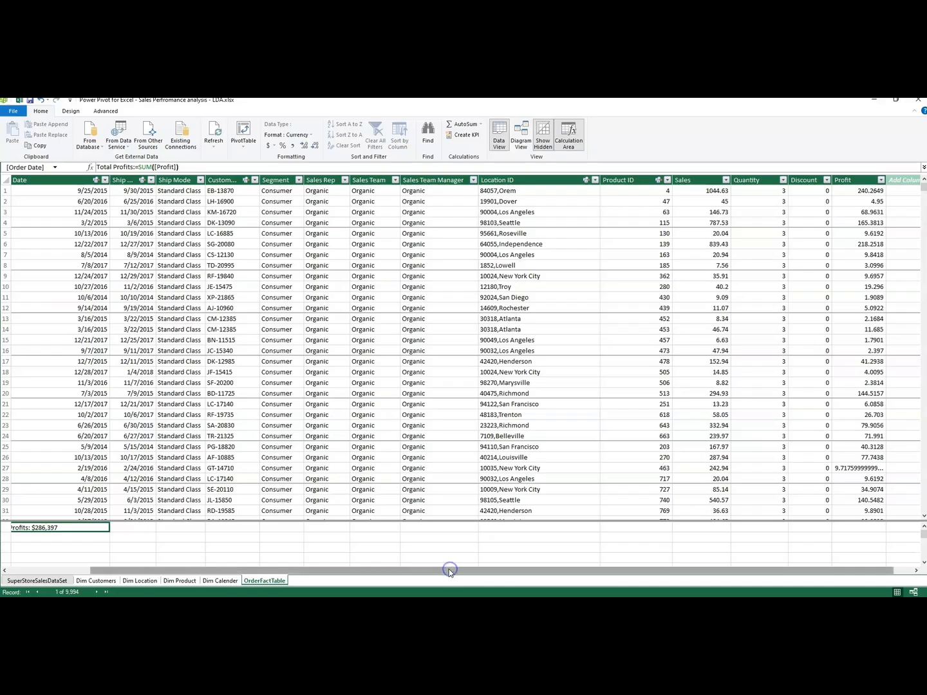
pyautogui.click(87, 538)
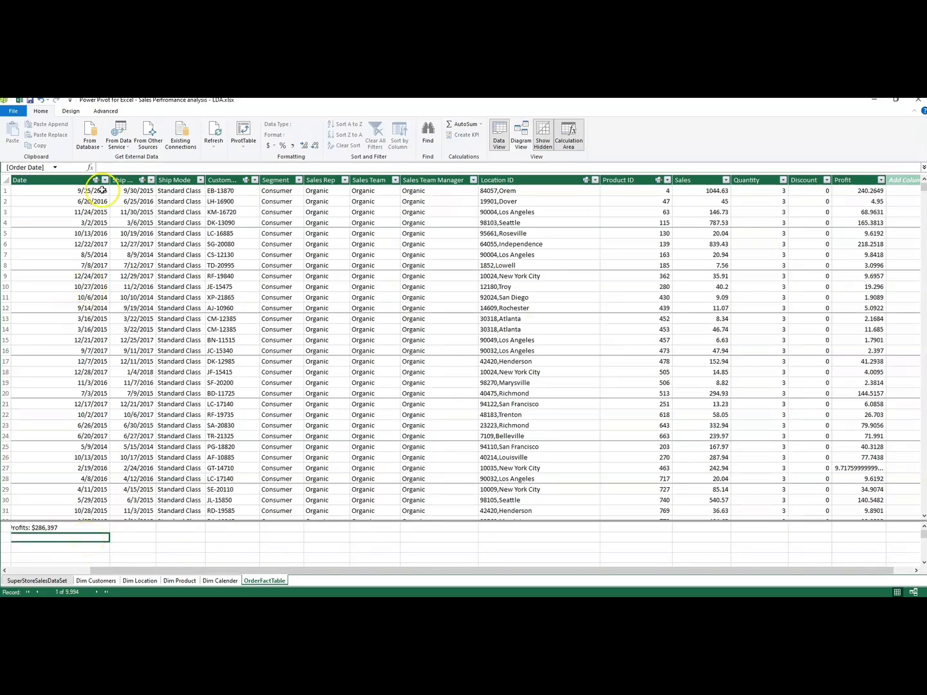
pyautogui.click(108, 168)
pyautogui.write('T')
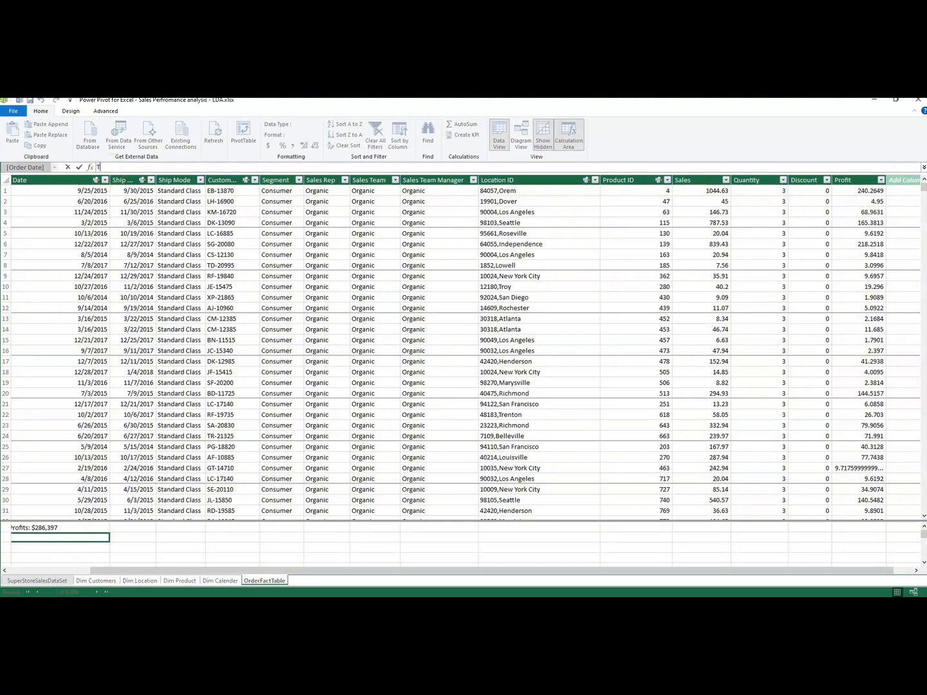
pyautogui.write('otal Products :=')
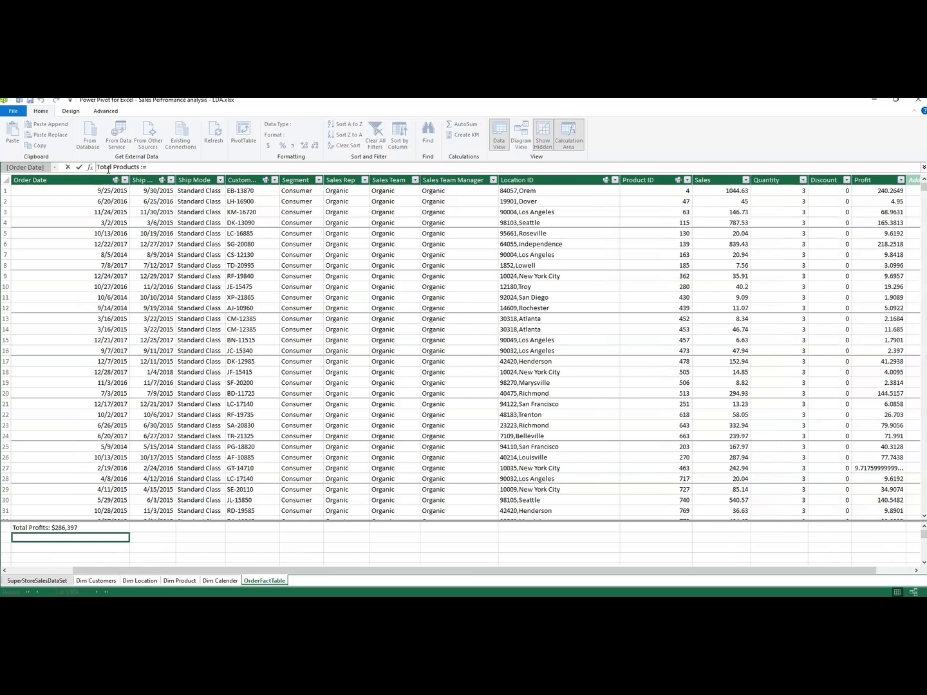
pyautogui.write(' Count')
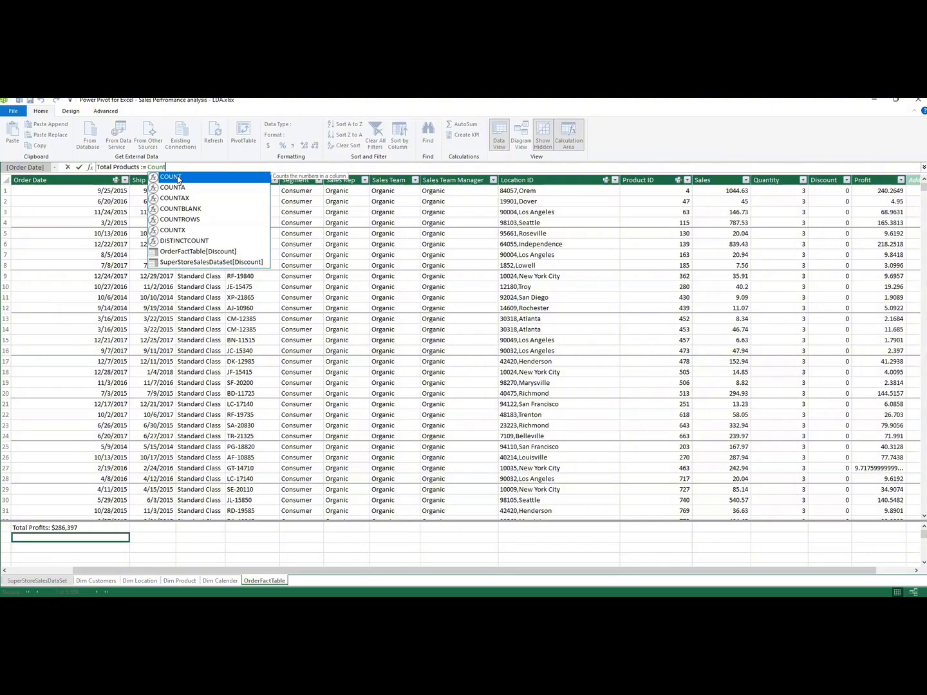
pyautogui.doubleClick(181, 178)
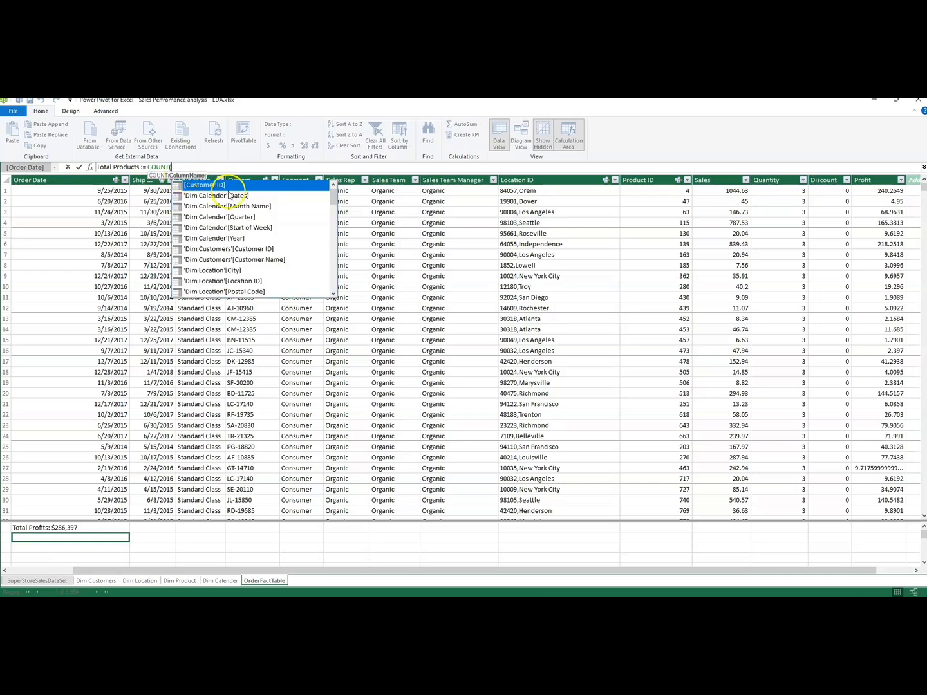
pyautogui.write('prod')
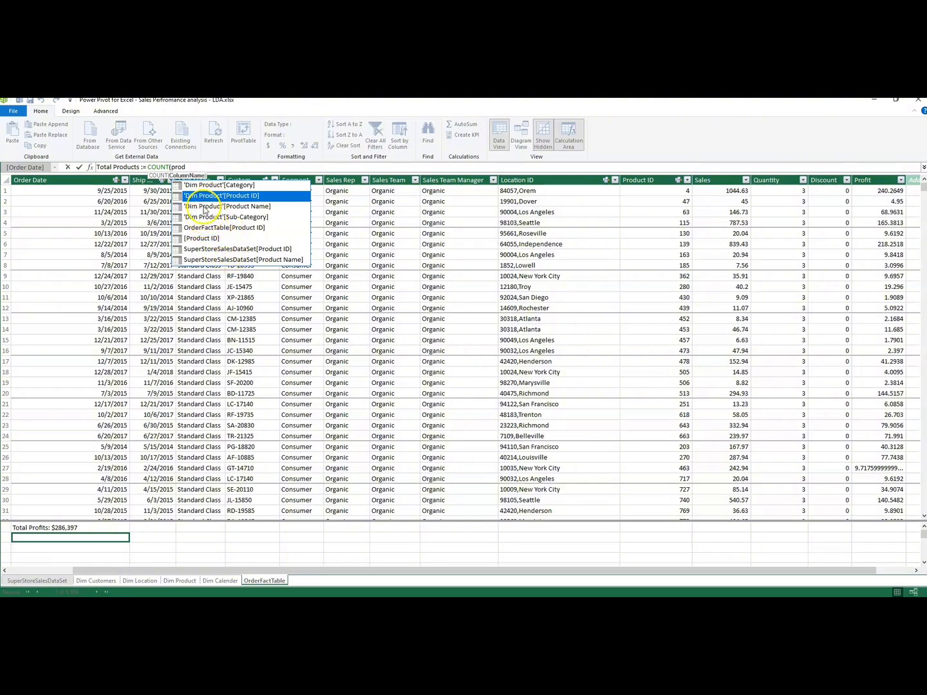
pyautogui.doubleClick(216, 196)
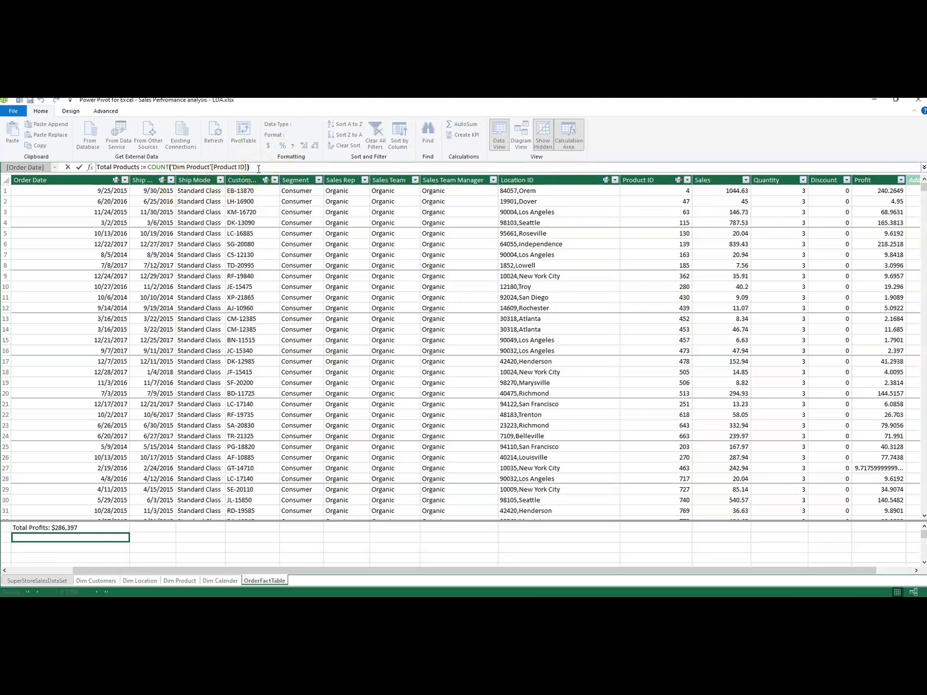
pyautogui.press('Return')
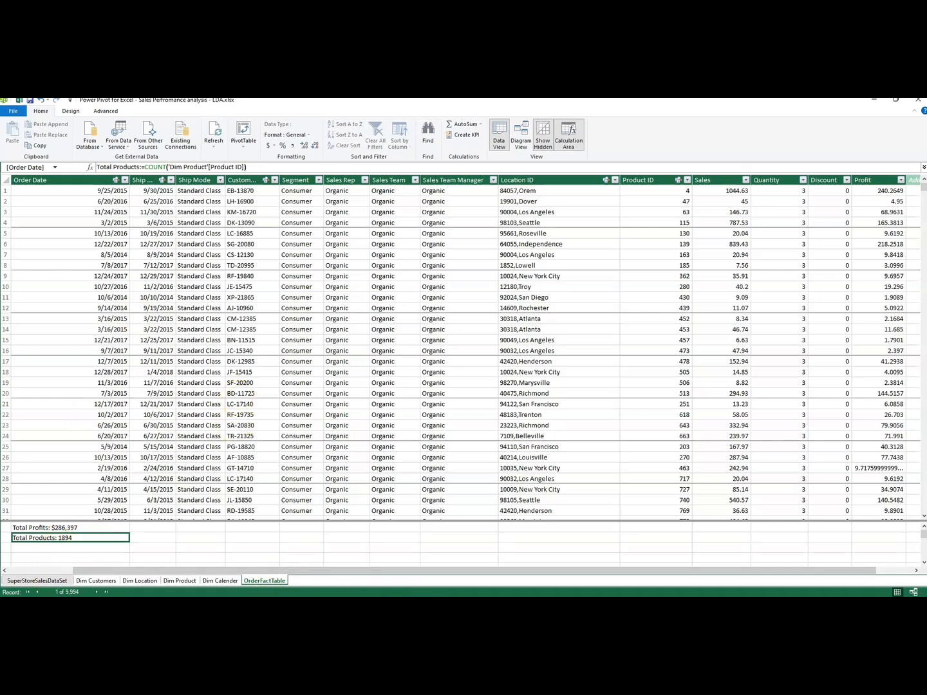
# Step: Return to the Excel workbook and paste a copy of the A1 Total Profits PivotTable at D1
pyautogui.click(380, 582)
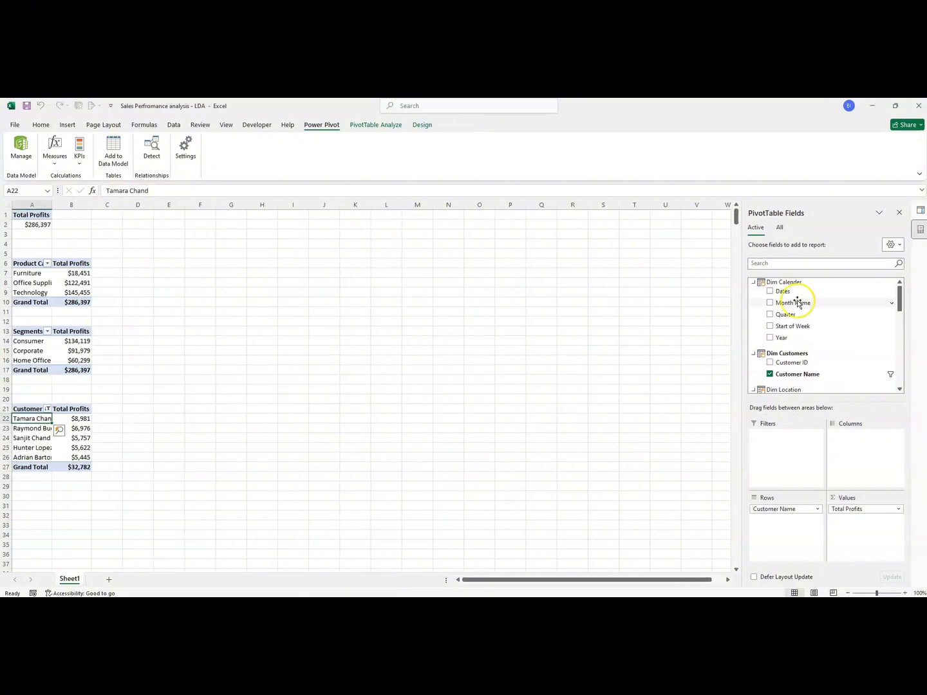
pyautogui.moveTo(901, 301); pyautogui.dragTo(916, 405)
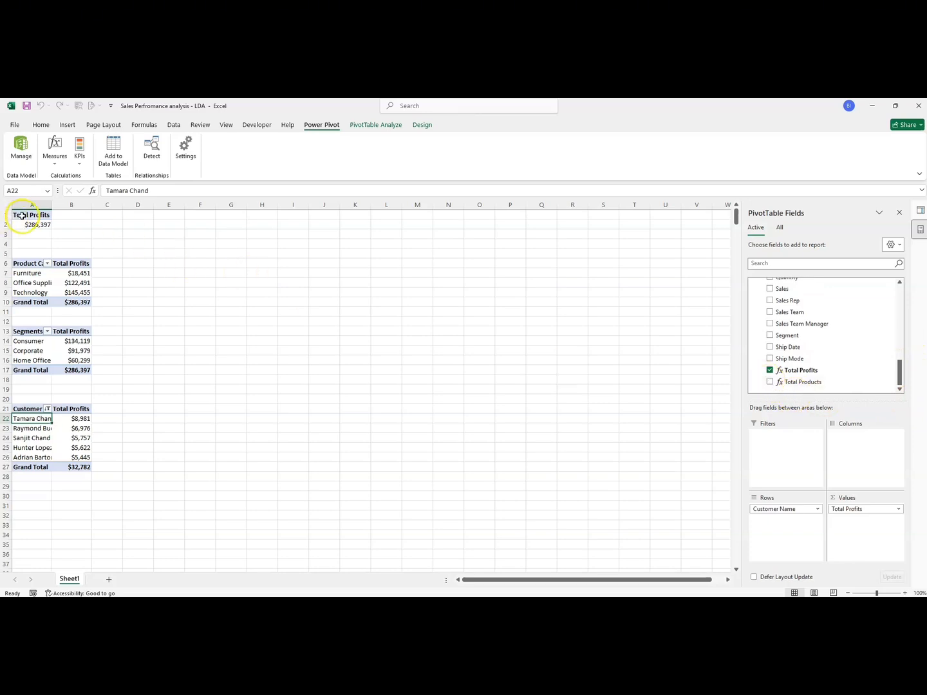
pyautogui.moveTo(17, 215); pyautogui.dragTo(40, 223)
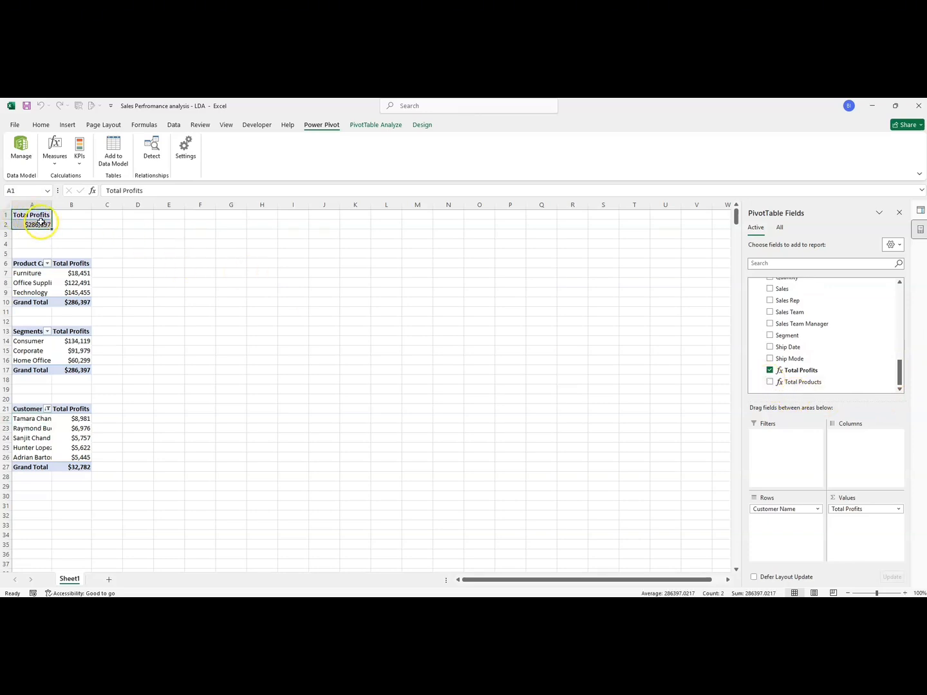
pyautogui.hotkey('ctrl', 'c')
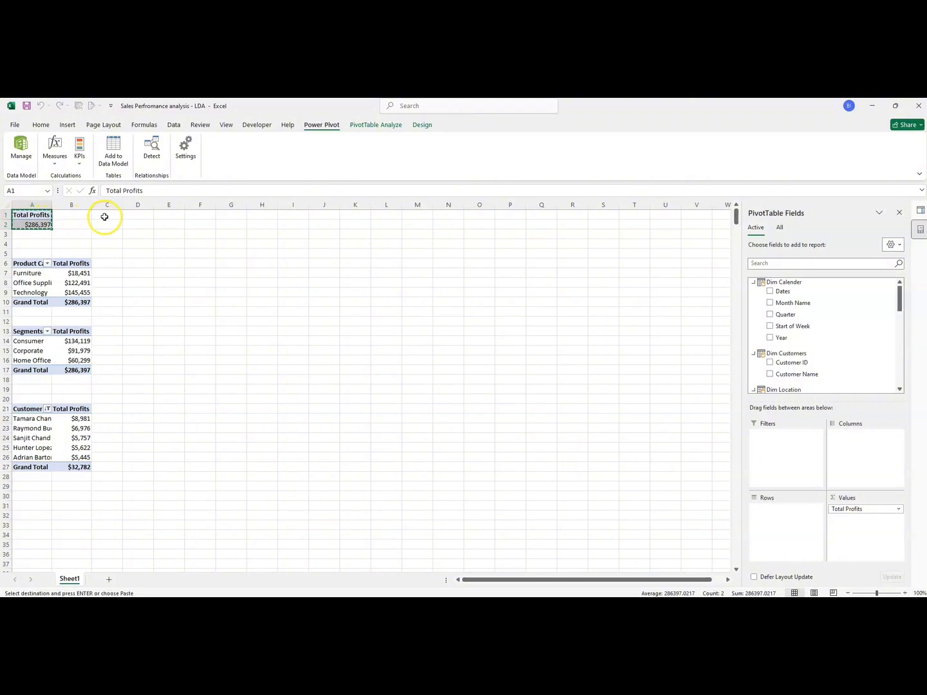
pyautogui.click(131, 212)
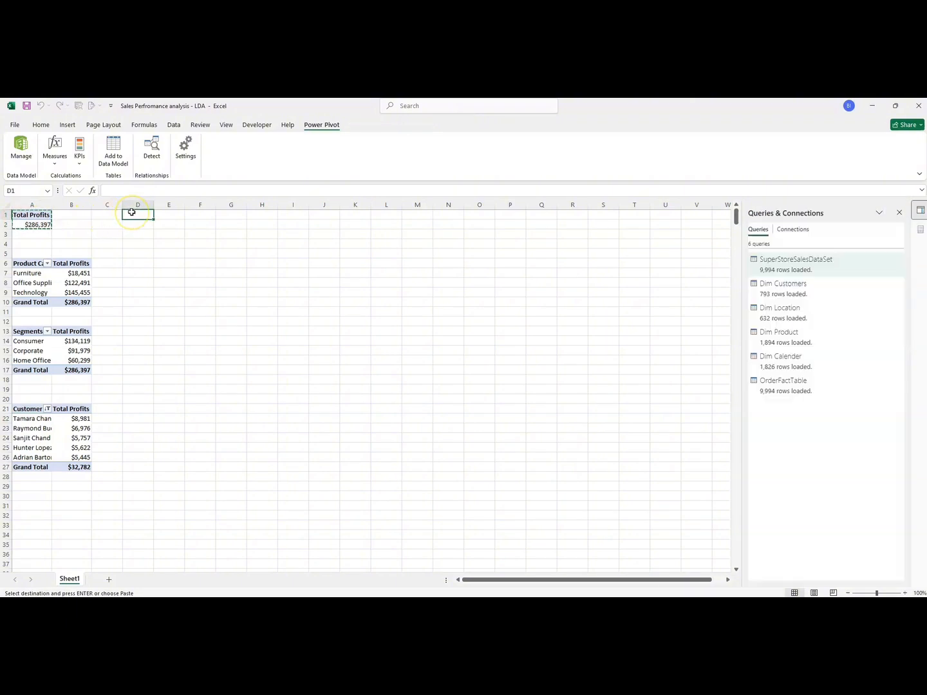
pyautogui.hotkey('ctrl', 'v')
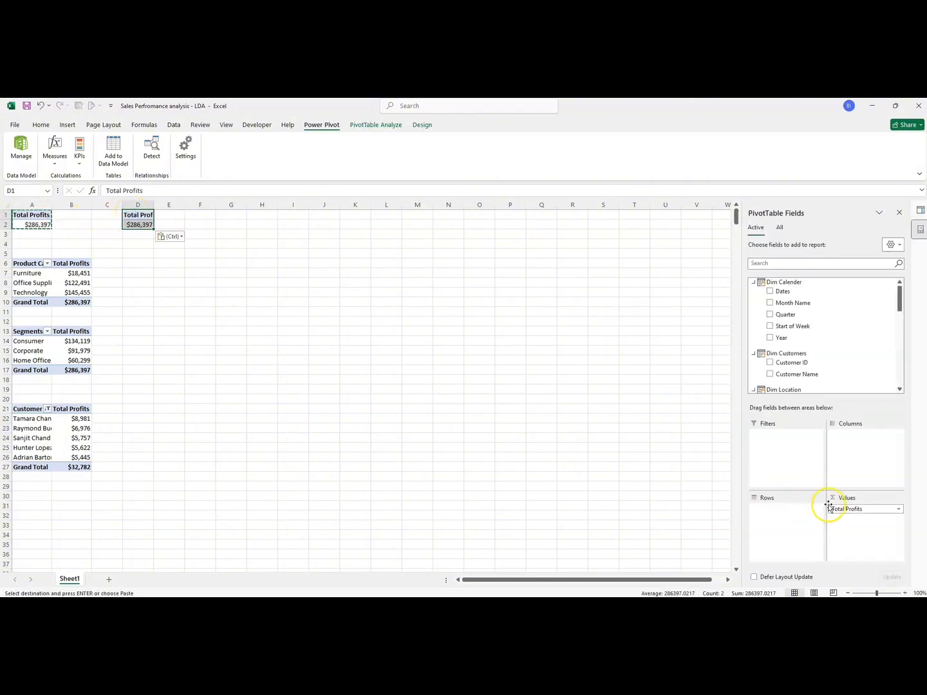
# Step: Replace Total Profits with the Total Products measure in the values of the PivotTable at D1
pyautogui.moveTo(838, 510); pyautogui.dragTo(618, 509)
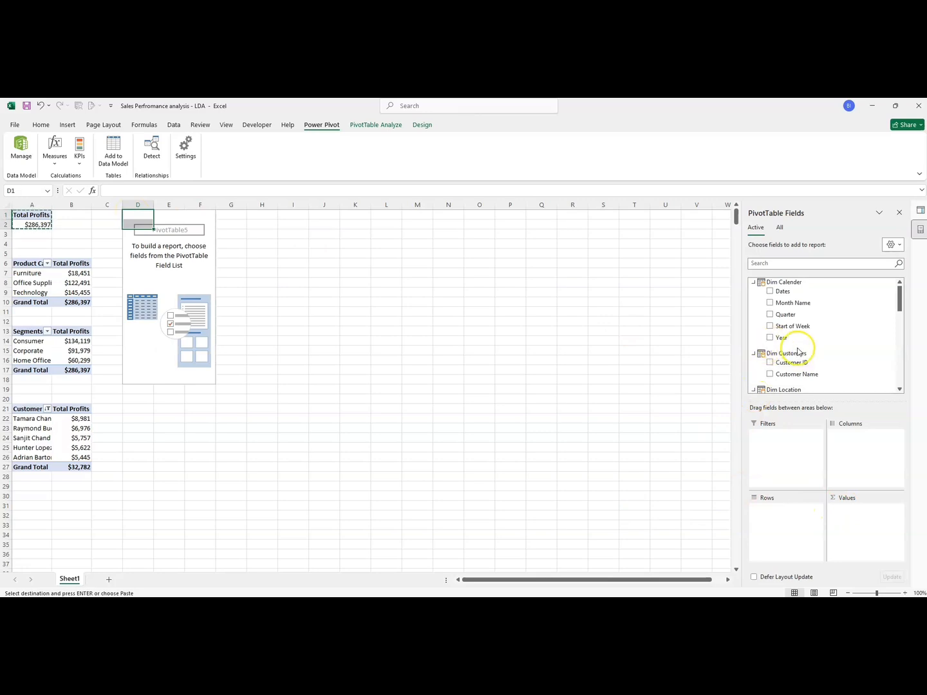
pyautogui.moveTo(902, 302); pyautogui.dragTo(900, 380)
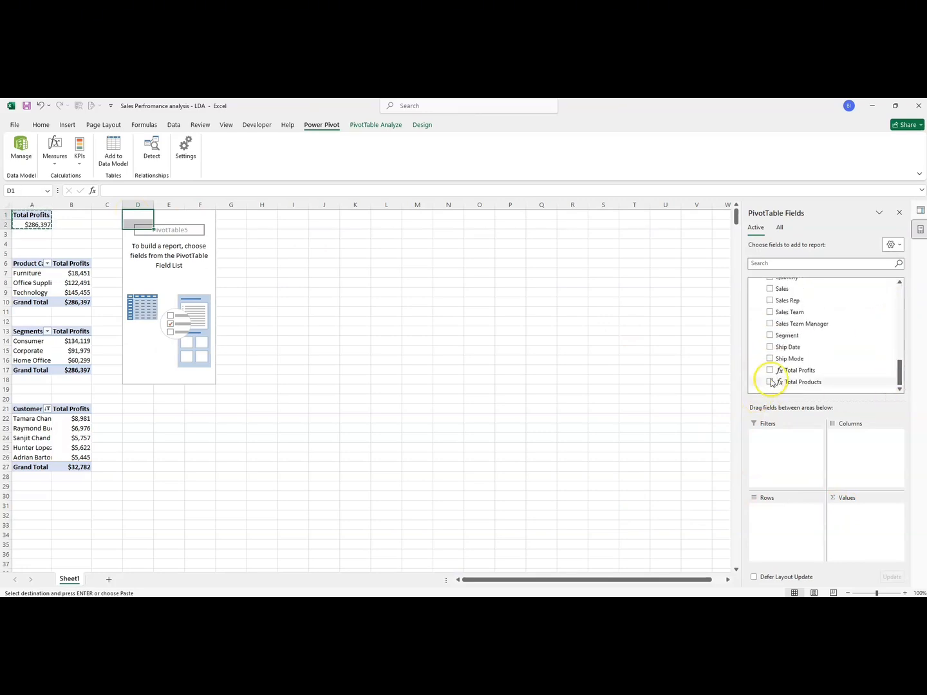
pyautogui.click(771, 382)
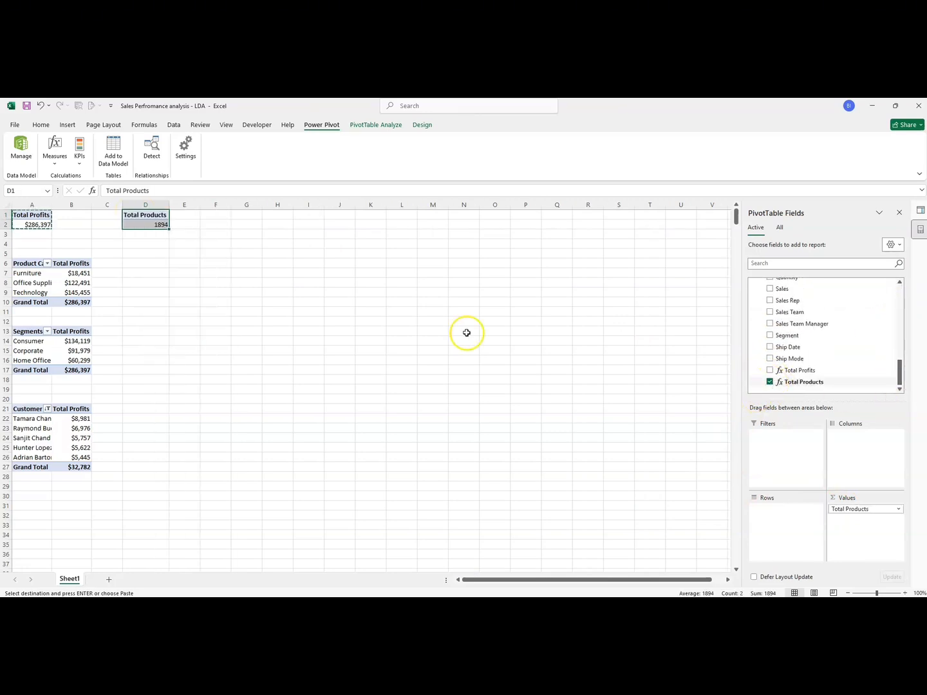
# Step: Switch to the PowerPoint presentation and recheck the objective on products by category and subcategory
pyautogui.click(160, 276)
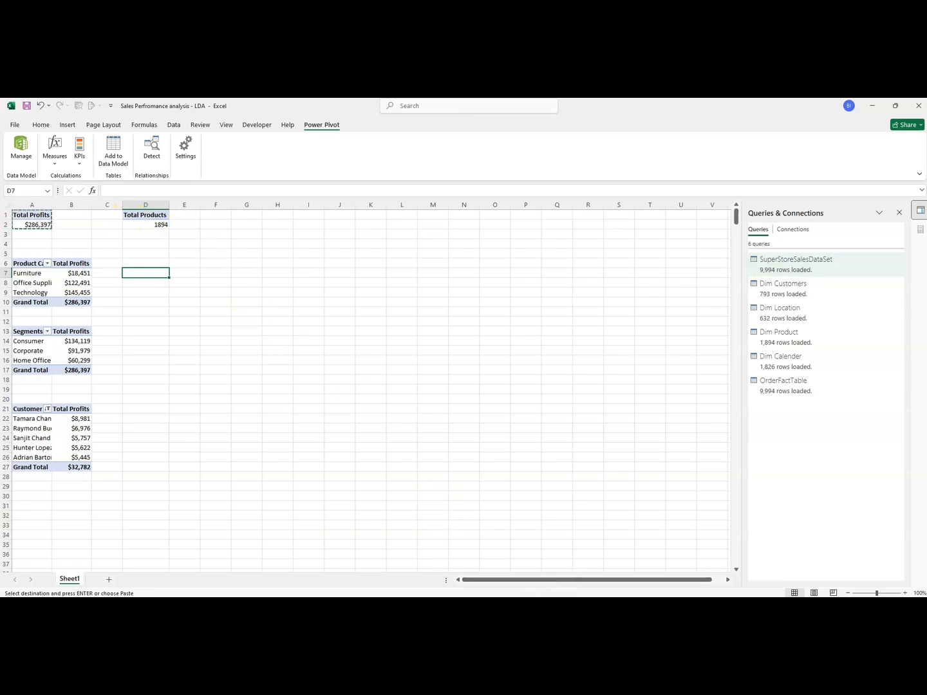
pyautogui.moveTo(508, 592)
pyautogui.click(597, 583)
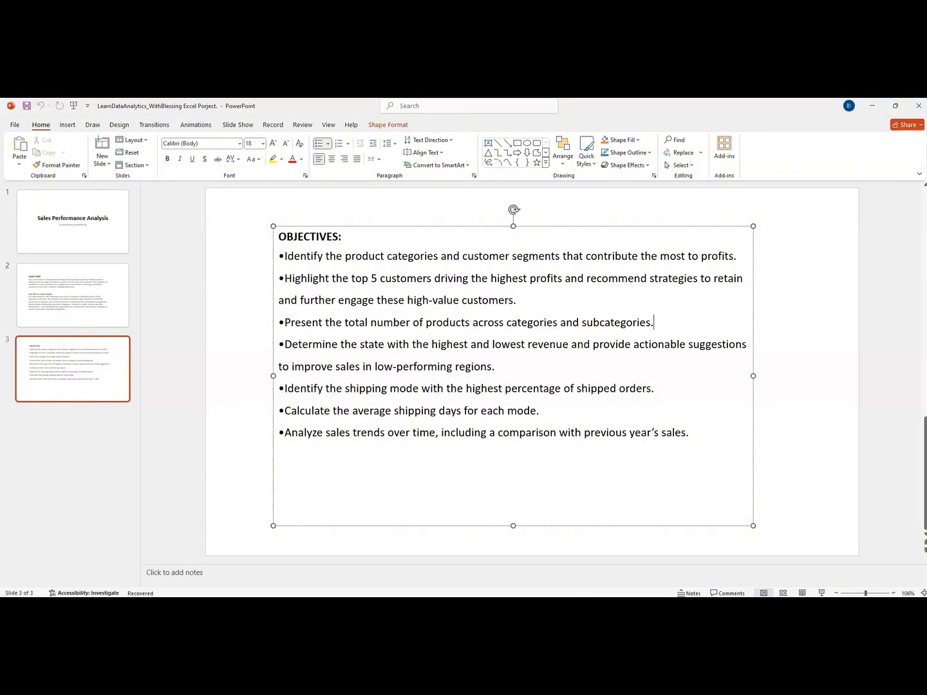
# Step: Return to the Excel workbook, paste a copy of the Product Category profit PivotTable at D6, and widen column E to fit its header
pyautogui.click(379, 575)
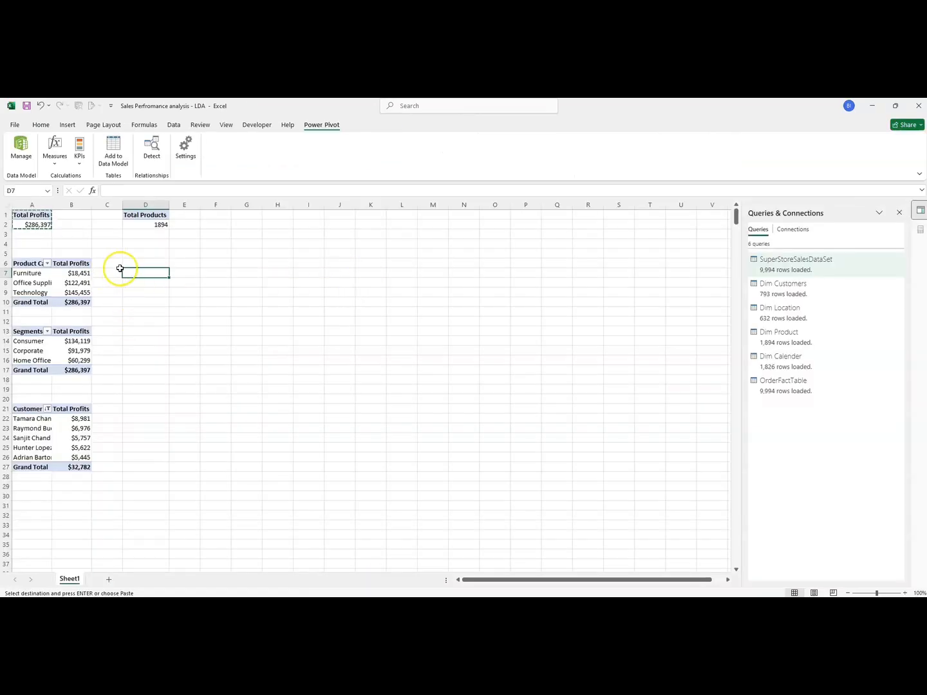
pyautogui.moveTo(31, 265); pyautogui.dragTo(67, 301)
pyautogui.hotkey('ctrl', 'c')
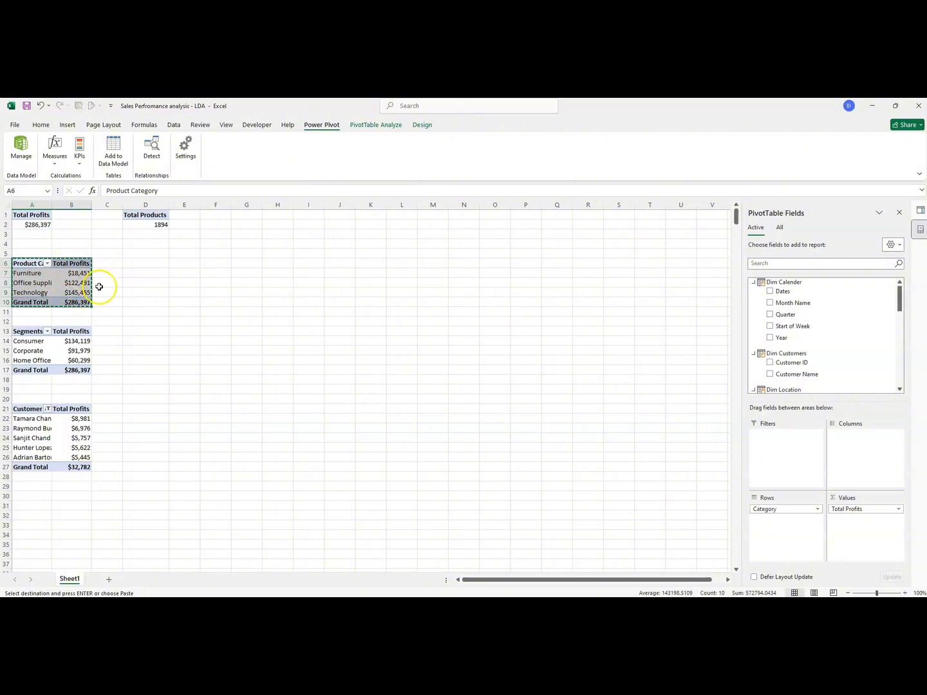
pyautogui.click(138, 266)
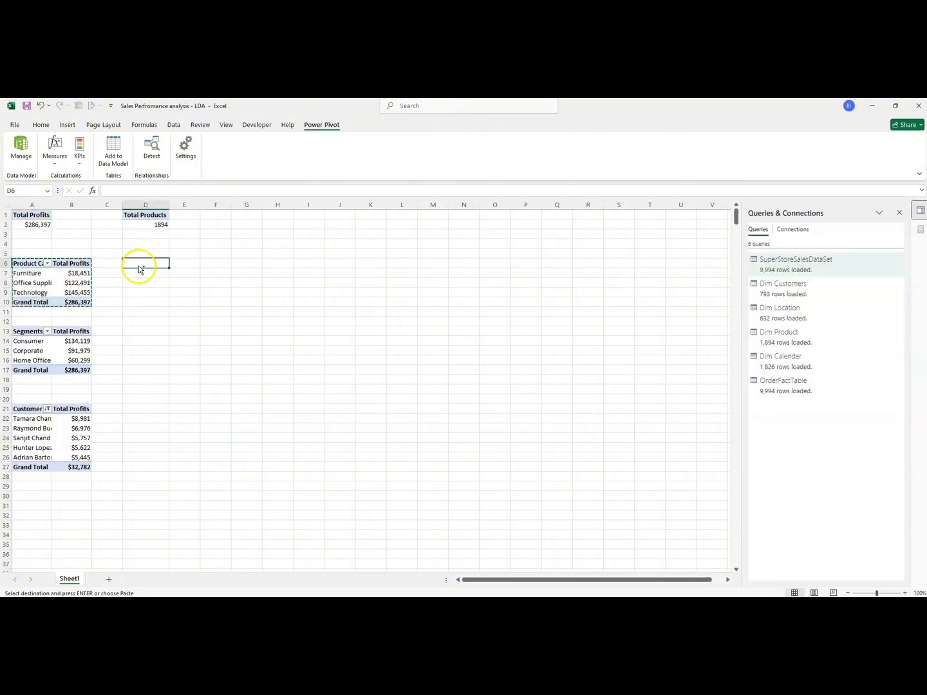
pyautogui.hotkey('ctrl', 'v')
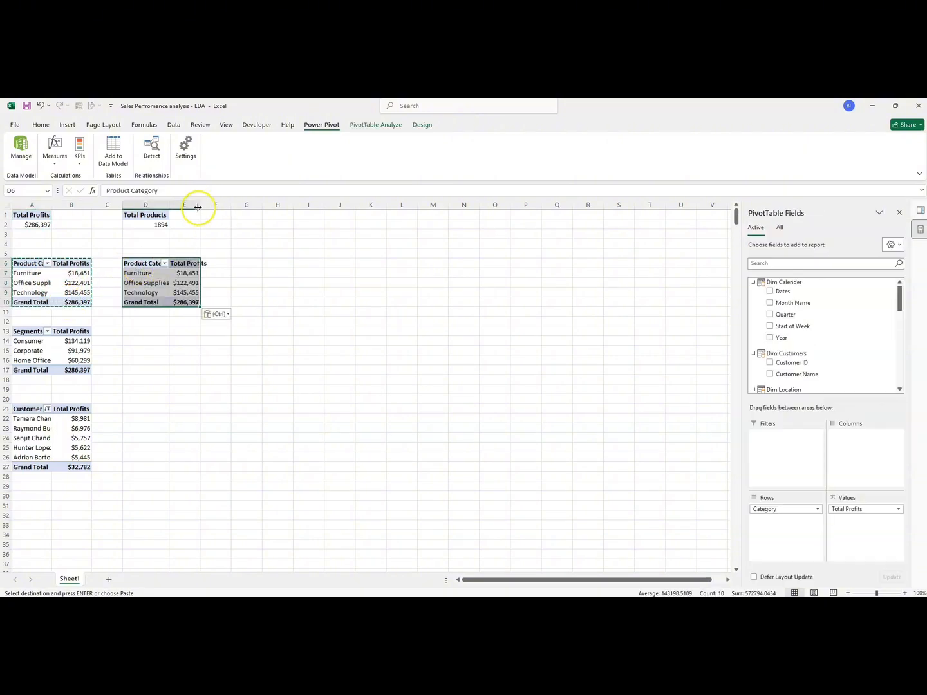
pyautogui.moveTo(199, 207); pyautogui.dragTo(207, 208)
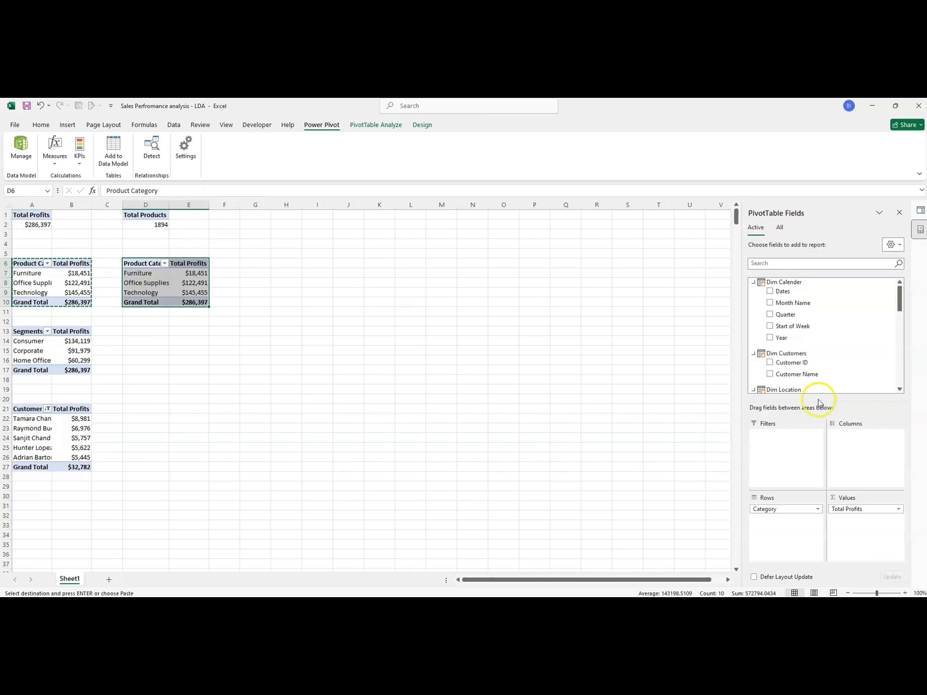
# Step: Add Sub-Category to the rows of the PivotTable at D6 and replace Total Profits with the Total Products measure in its values
pyautogui.moveTo(900, 299); pyautogui.dragTo(904, 340)
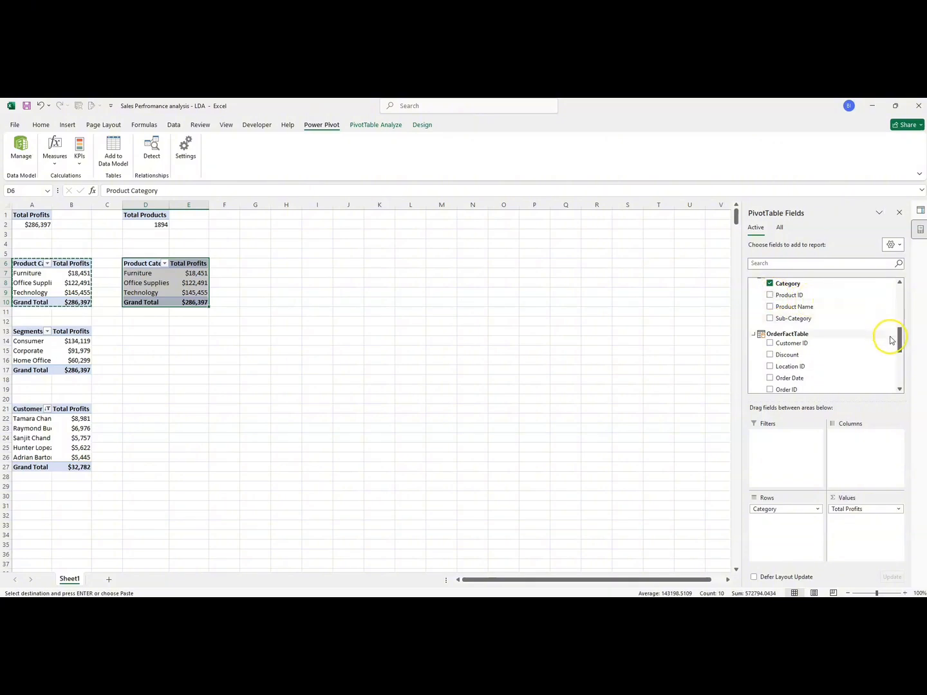
pyautogui.moveTo(899, 341); pyautogui.dragTo(900, 334)
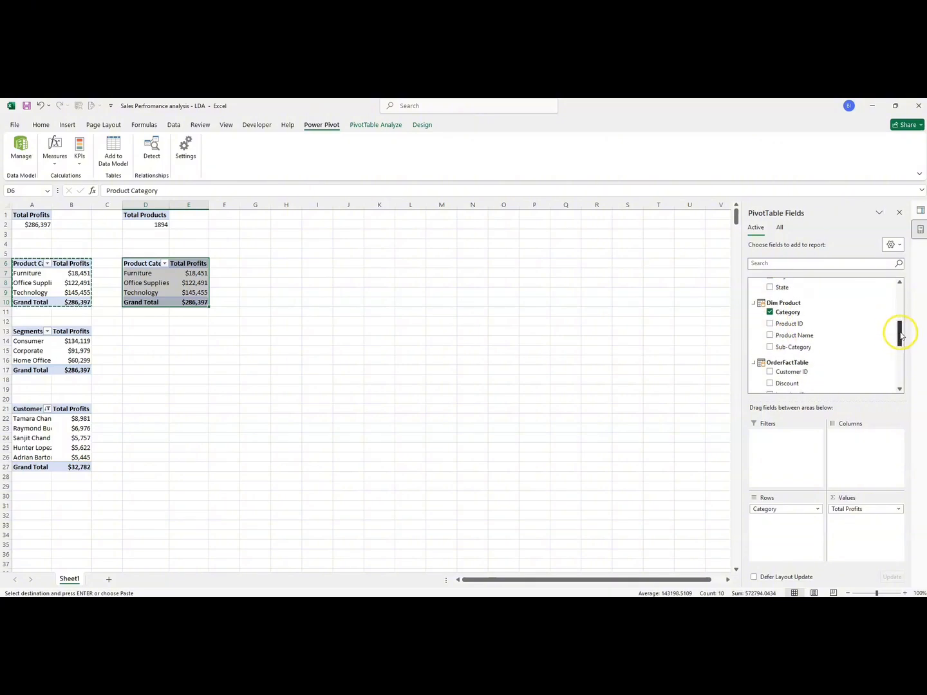
pyautogui.click(770, 348)
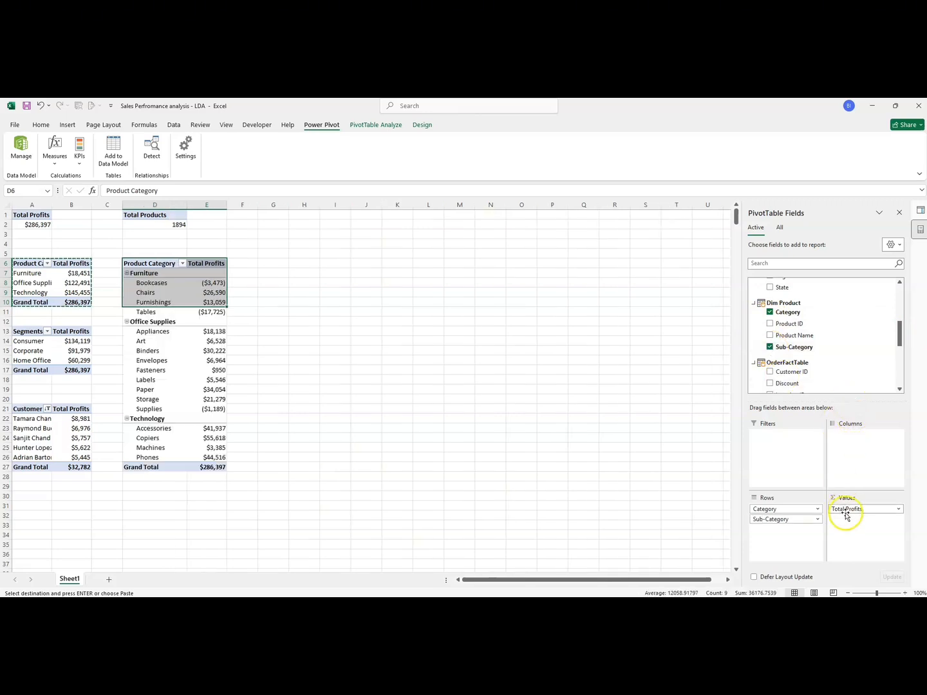
pyautogui.moveTo(845, 510); pyautogui.dragTo(689, 493)
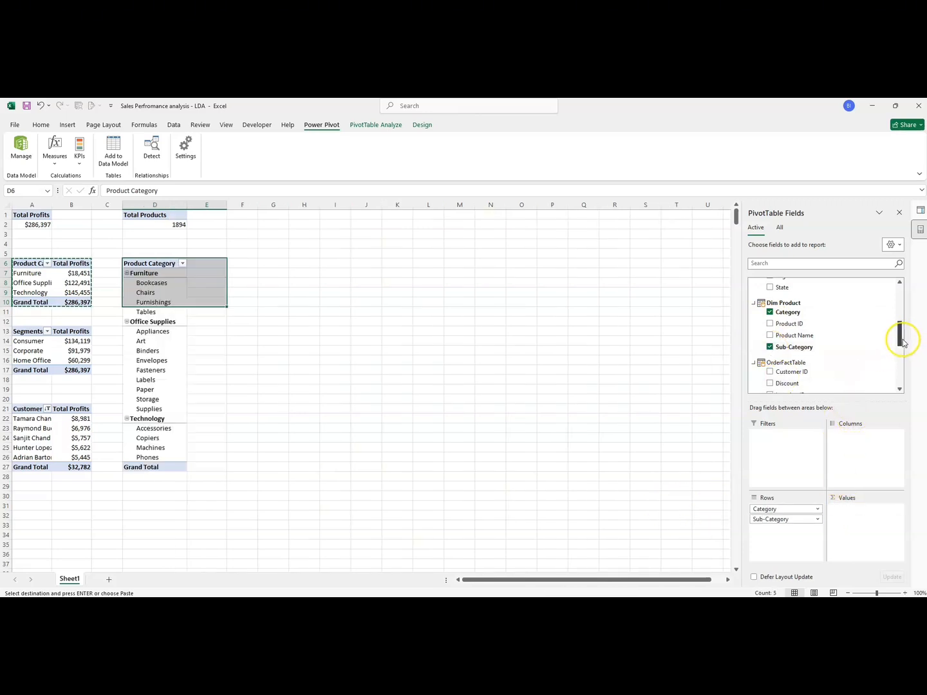
pyautogui.moveTo(902, 343); pyautogui.dragTo(849, 397)
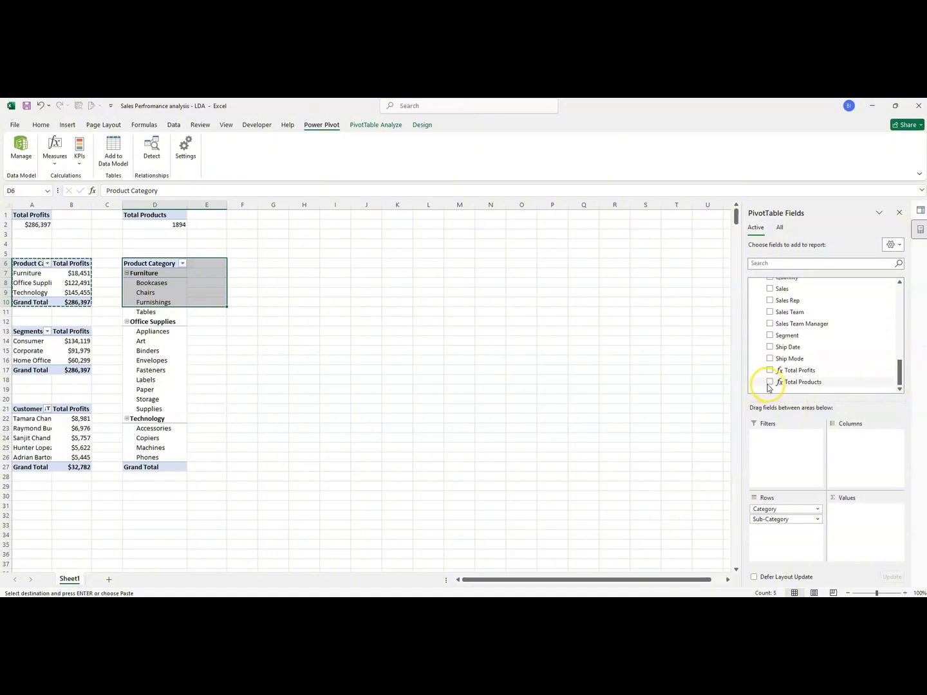
pyautogui.click(770, 383)
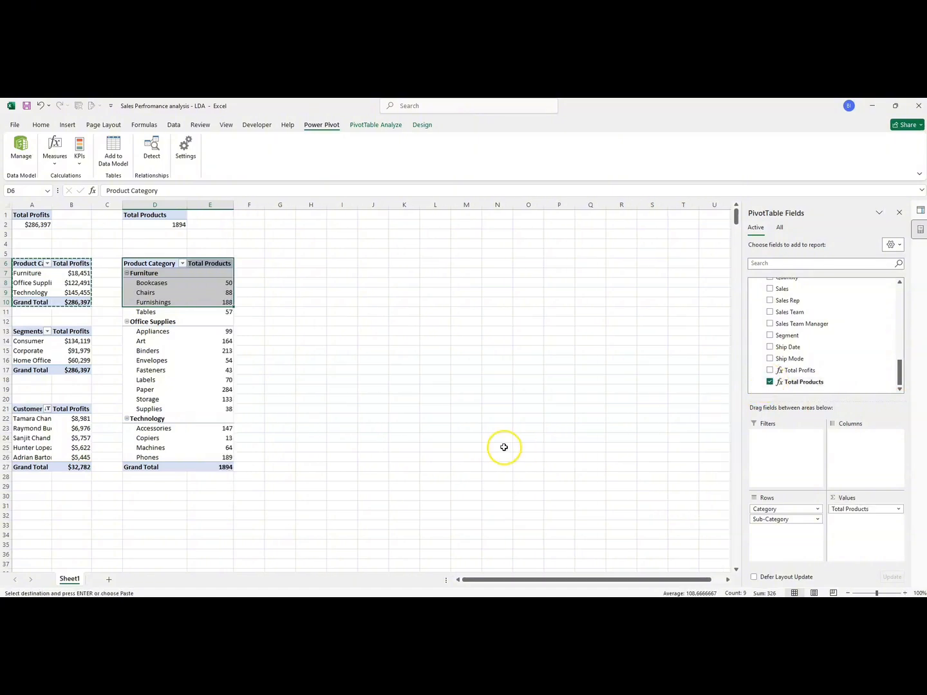
pyautogui.click(309, 381)
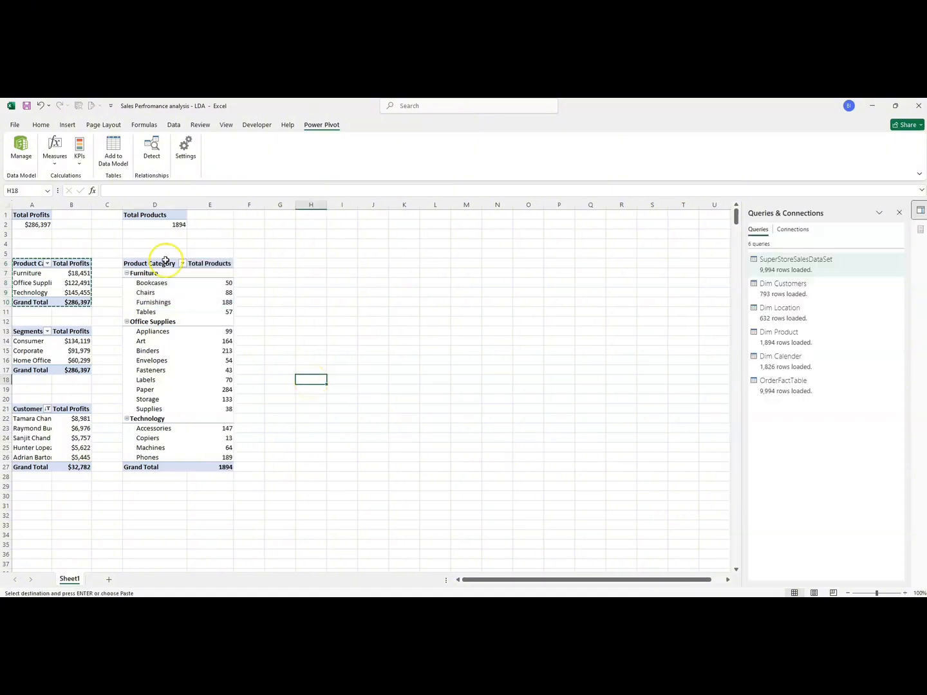
# Step: Change the report layout of the category and subcategory PivotTable at D6 to Tabular Form
pyautogui.moveTo(138, 265); pyautogui.dragTo(211, 416)
pyautogui.click(271, 323)
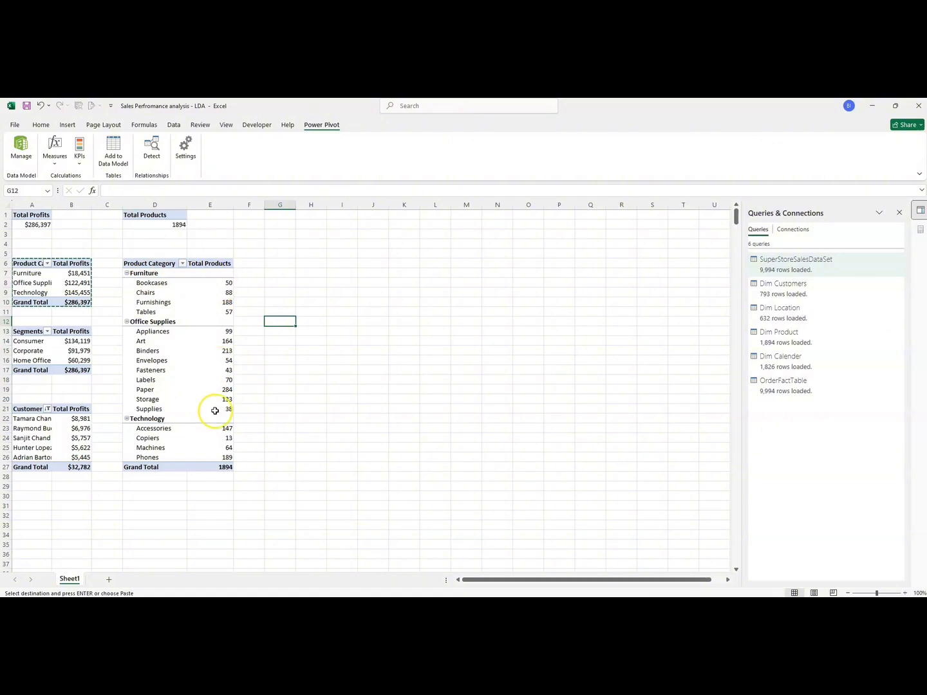
pyautogui.moveTo(215, 410)
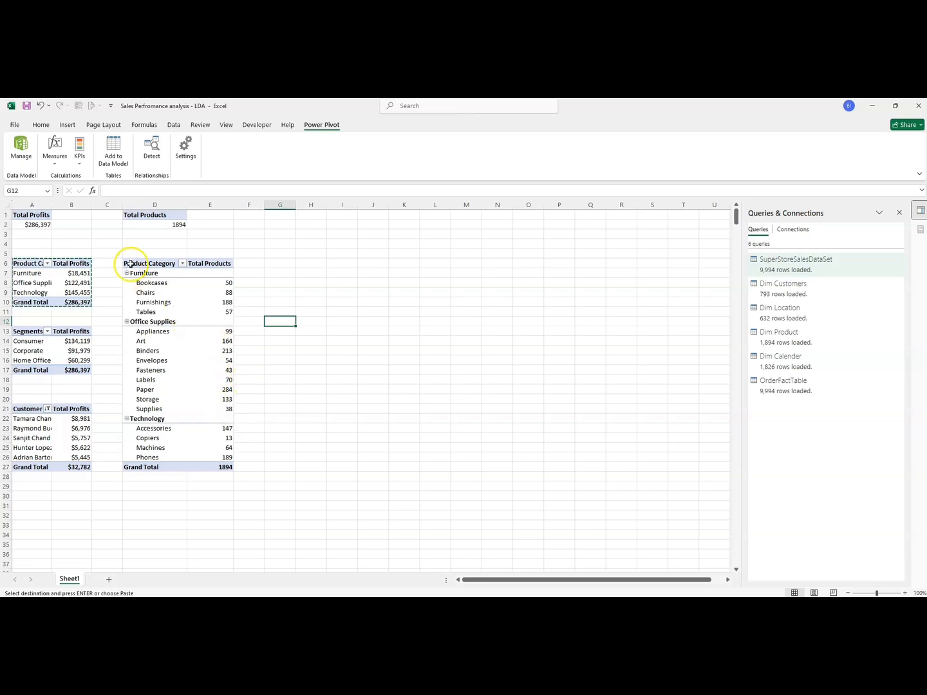
pyautogui.moveTo(131, 264); pyautogui.dragTo(211, 468)
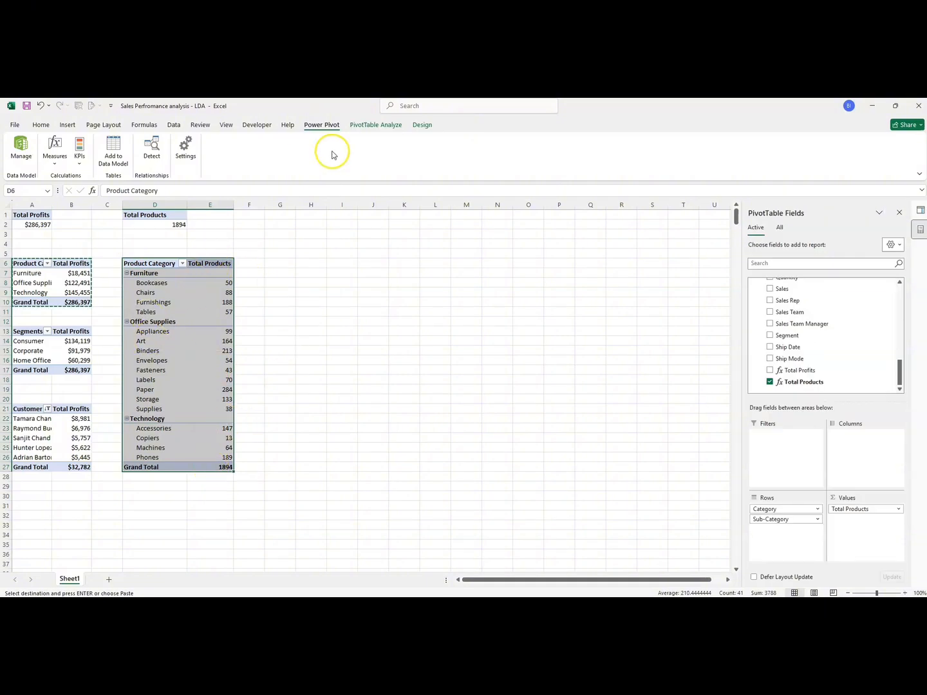
pyautogui.click(371, 126)
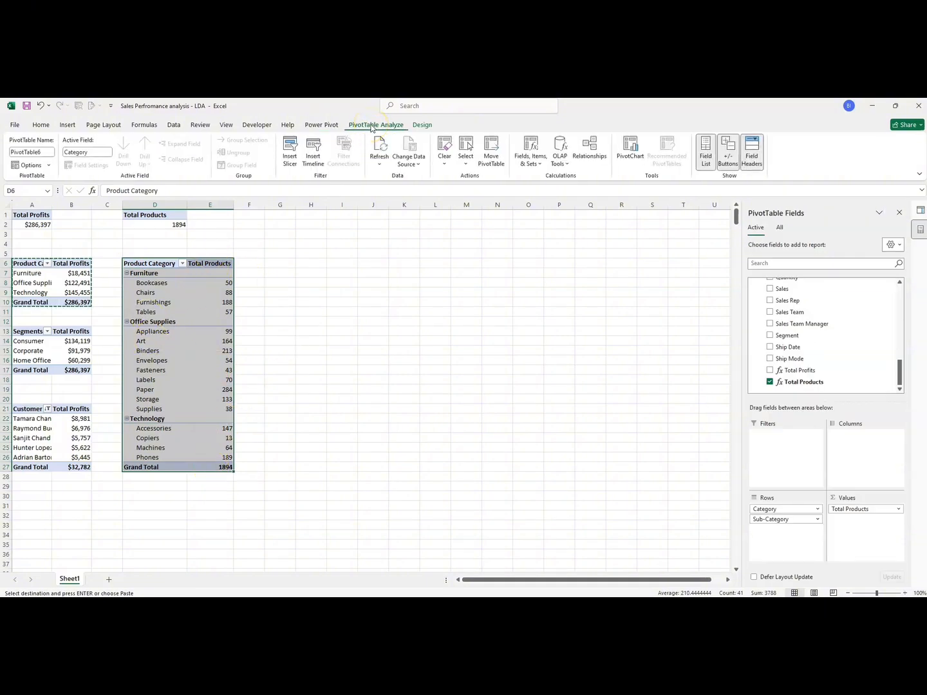
pyautogui.click(429, 127)
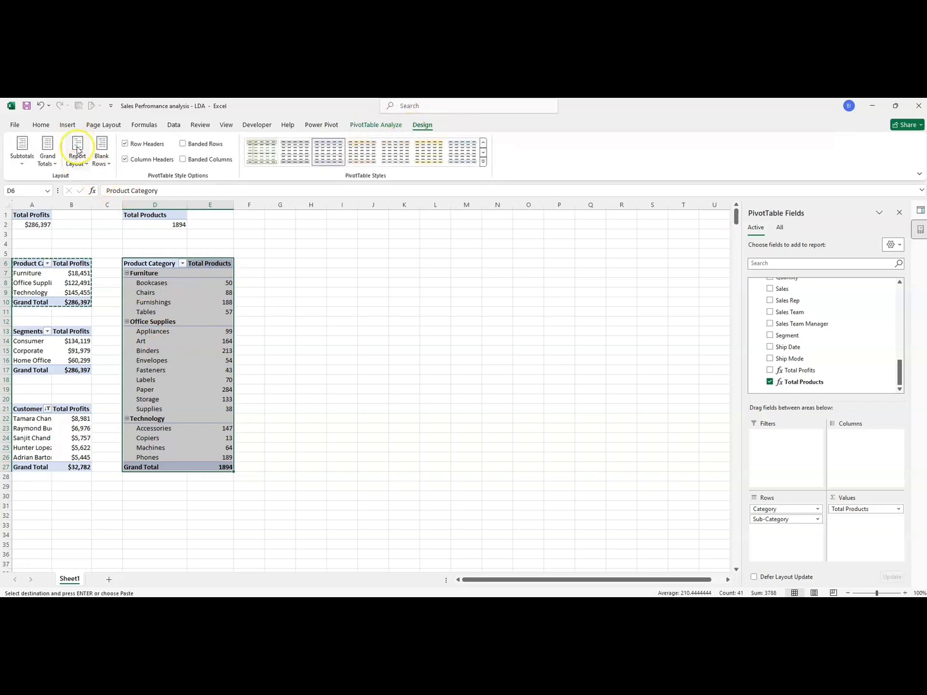
pyautogui.click(86, 166)
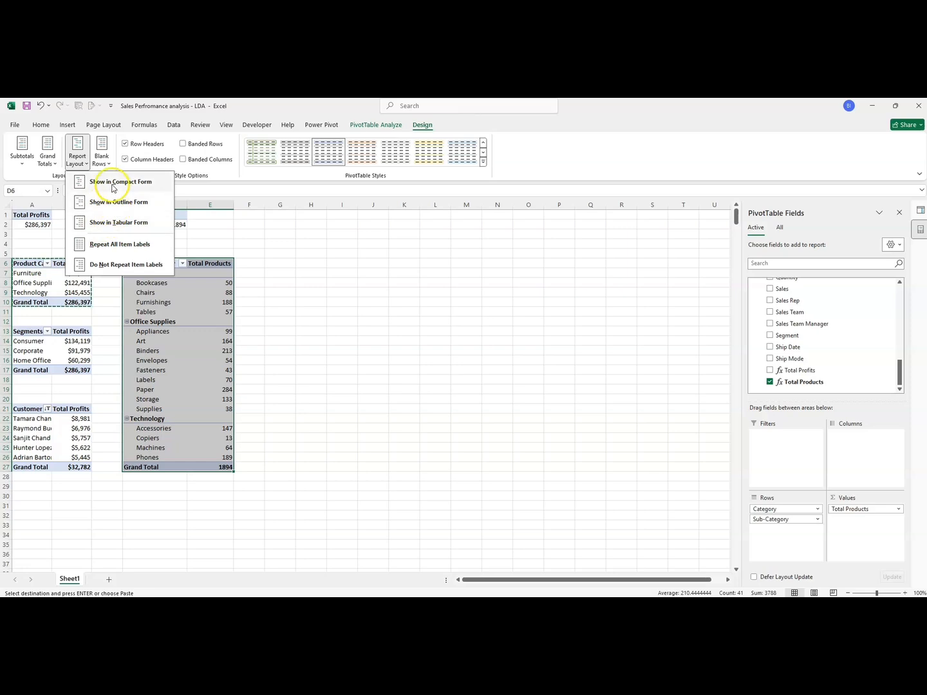
pyautogui.click(108, 222)
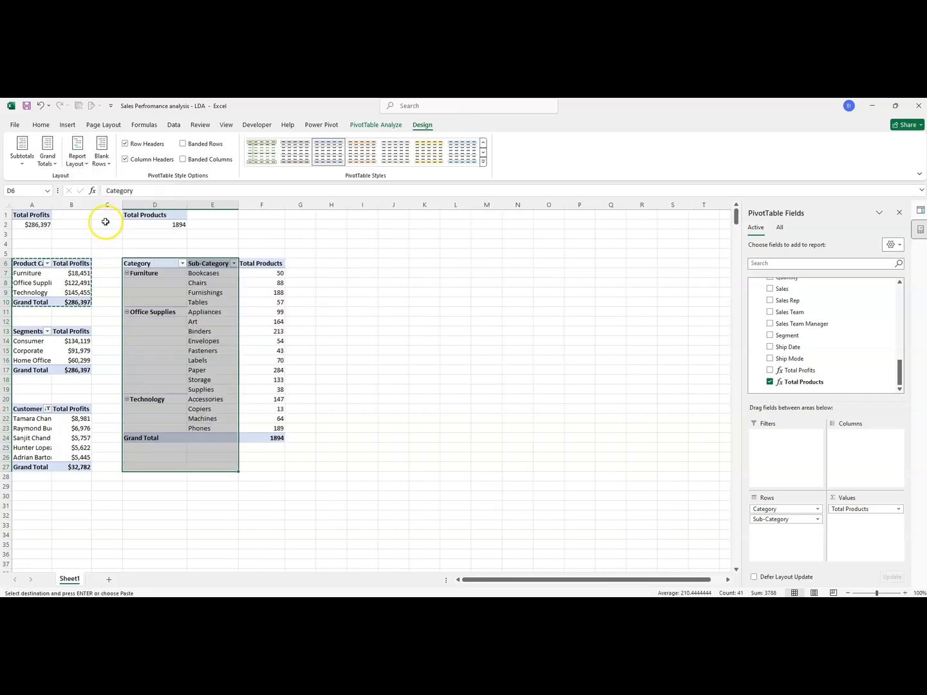
pyautogui.click(264, 465)
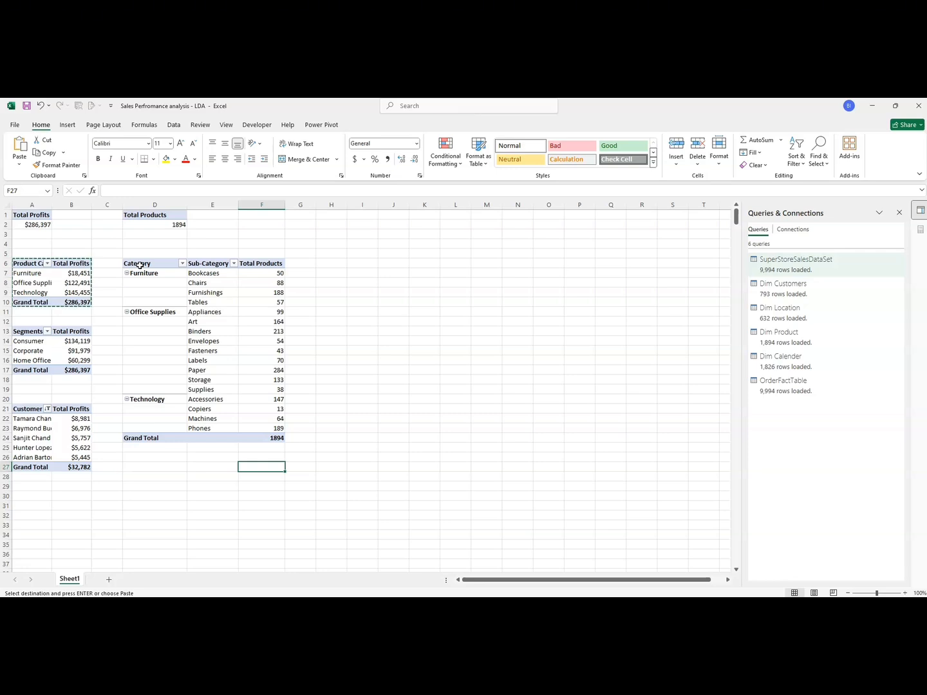
pyautogui.click(384, 366)
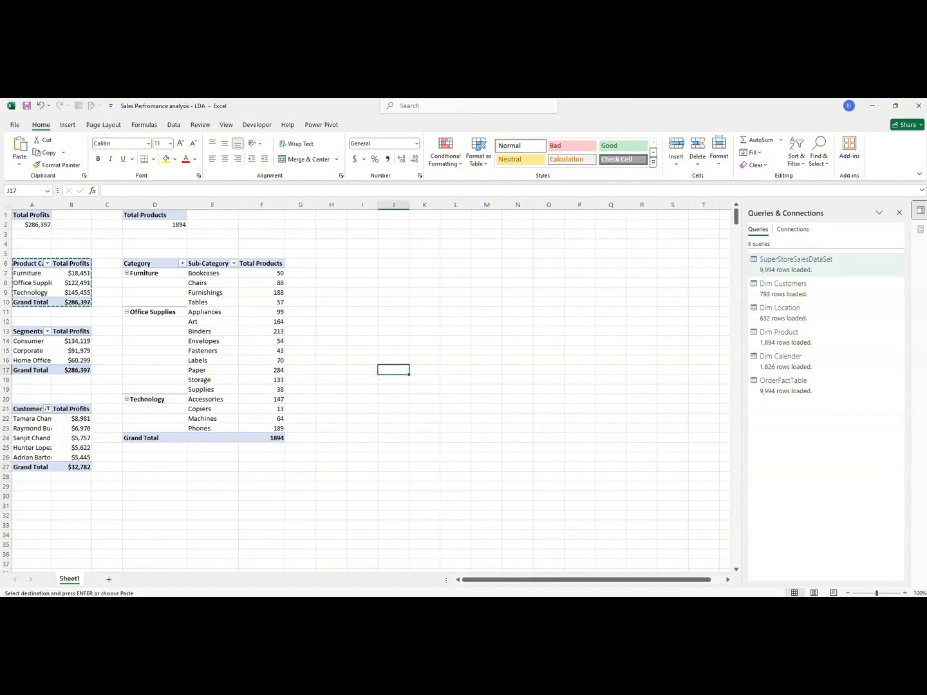
# Step: Switch to the PowerPoint presentation and recheck the objectives on product totals and state revenue
pyautogui.moveTo(555, 606)
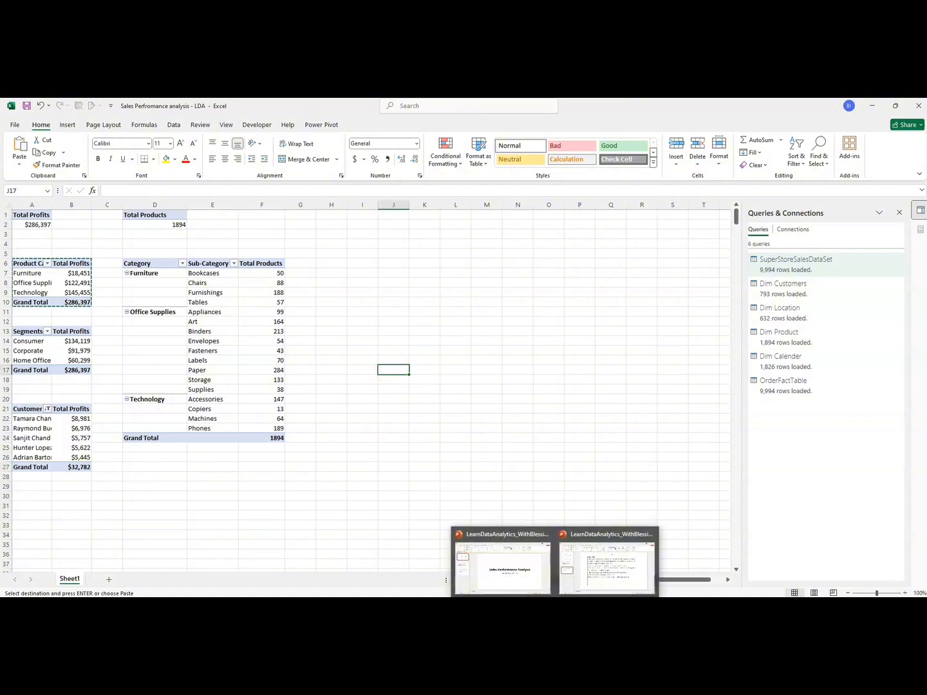
pyautogui.click(585, 576)
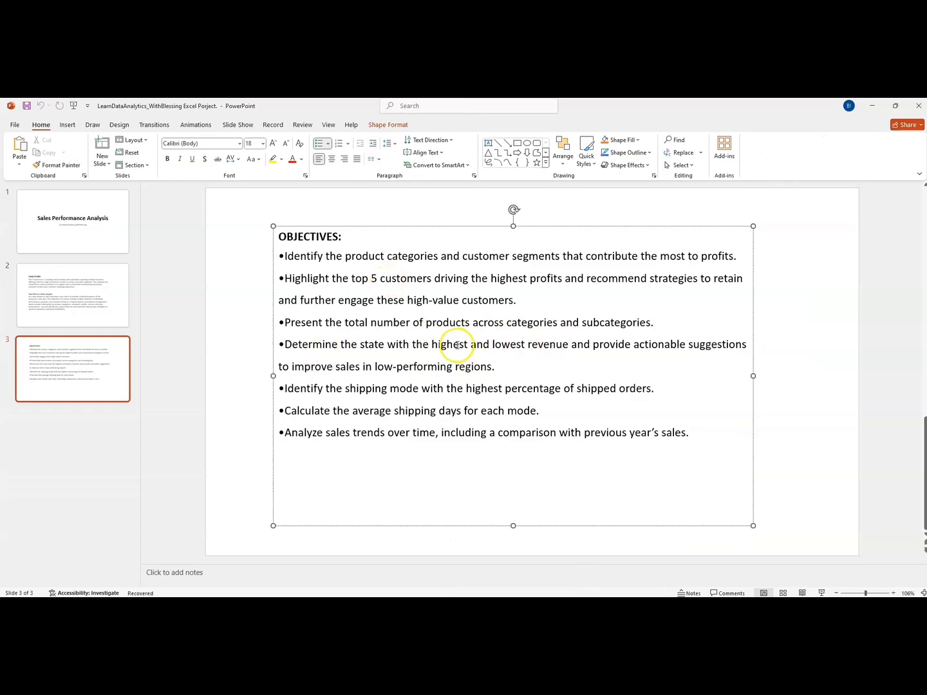
pyautogui.click(389, 606)
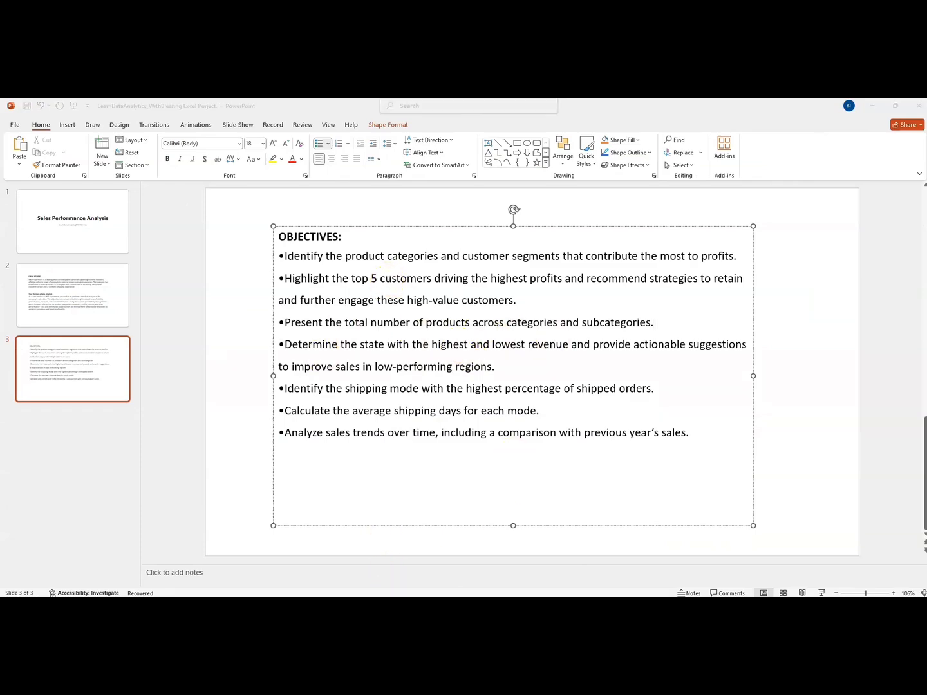
# Step: Return to the Excel workbook and sort the subcategories in the D6 PivotTable by Total Products from largest to smallest
pyautogui.click(386, 574)
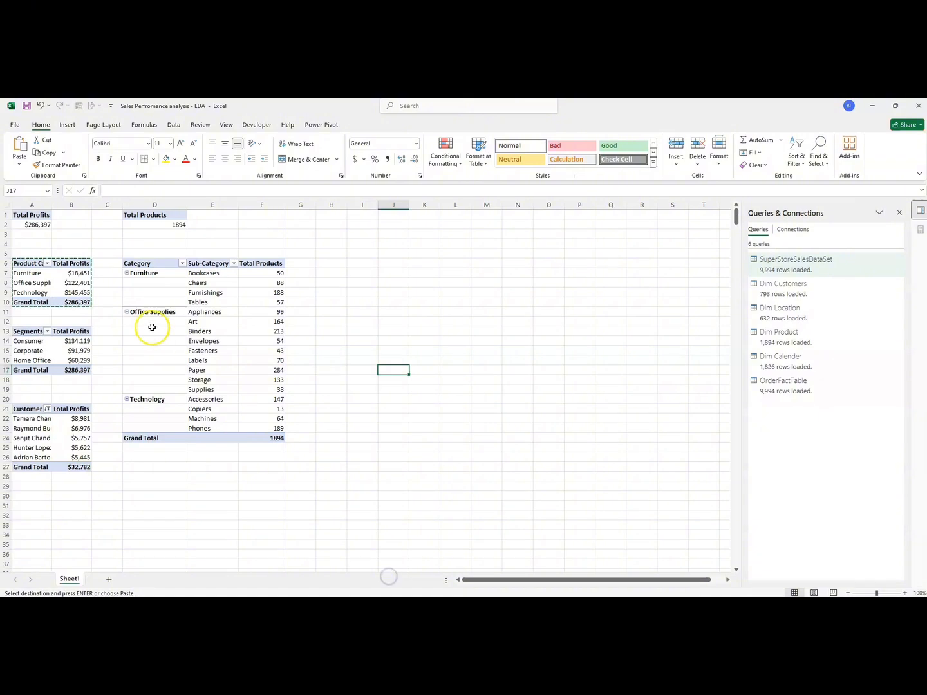
pyautogui.rightClick(251, 277)
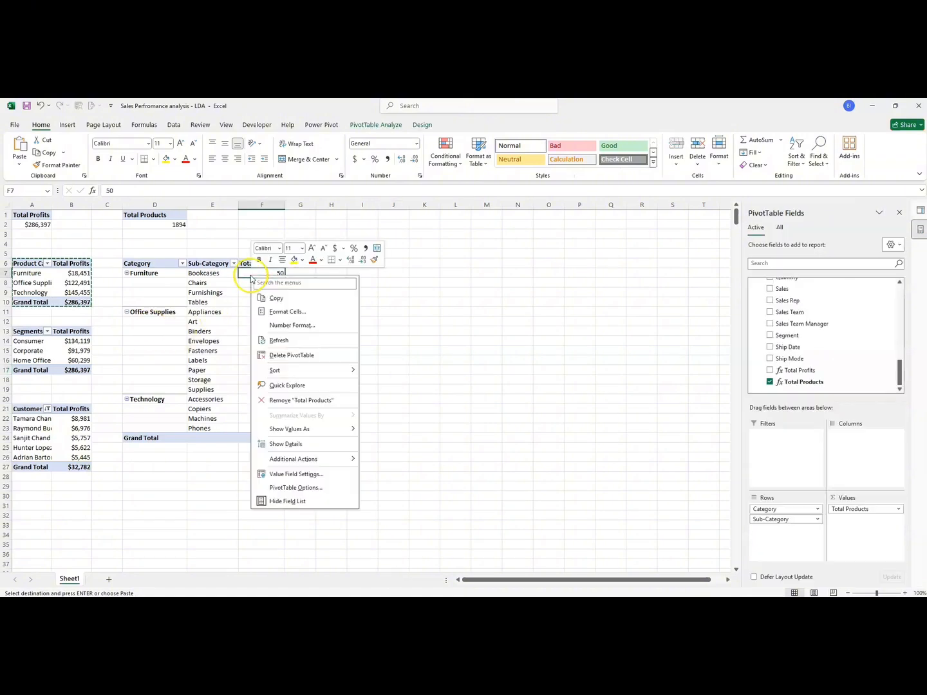
pyautogui.moveTo(277, 371)
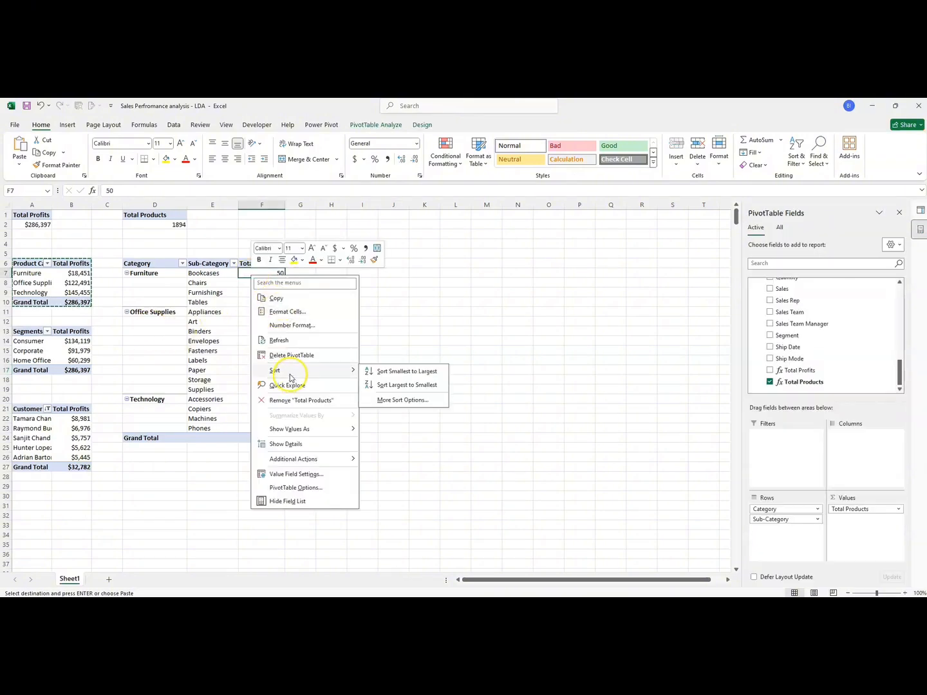
pyautogui.click(399, 386)
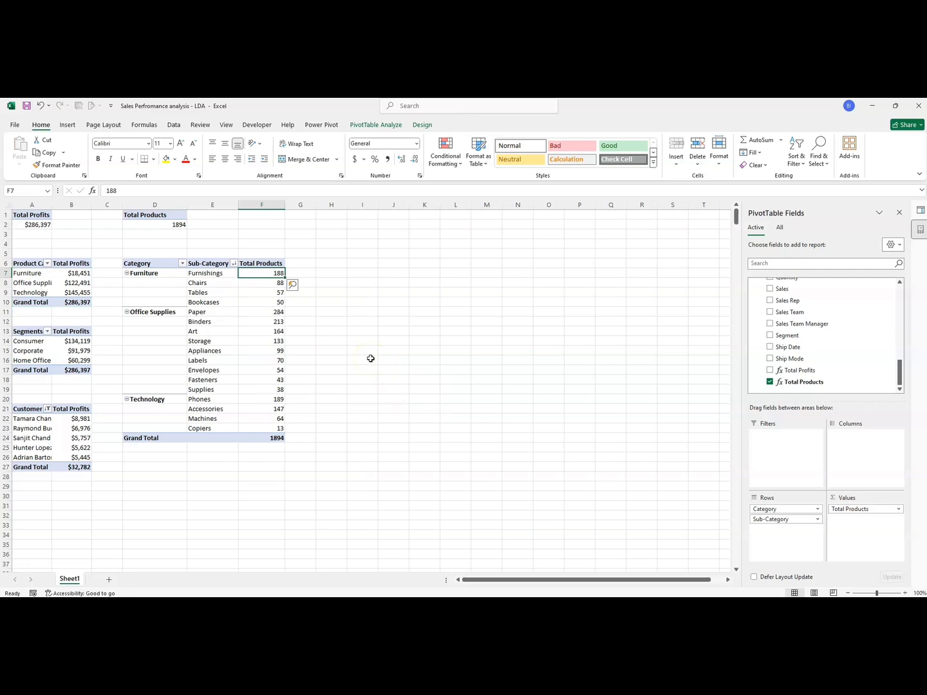
pyautogui.click(264, 277)
pyautogui.moveTo(264, 277); pyautogui.dragTo(271, 306)
# Step: Switch to the PowerPoint presentation and read the objective on the states with the highest and lowest revenue
pyautogui.moveTo(365, 608)
pyautogui.moveTo(555, 607)
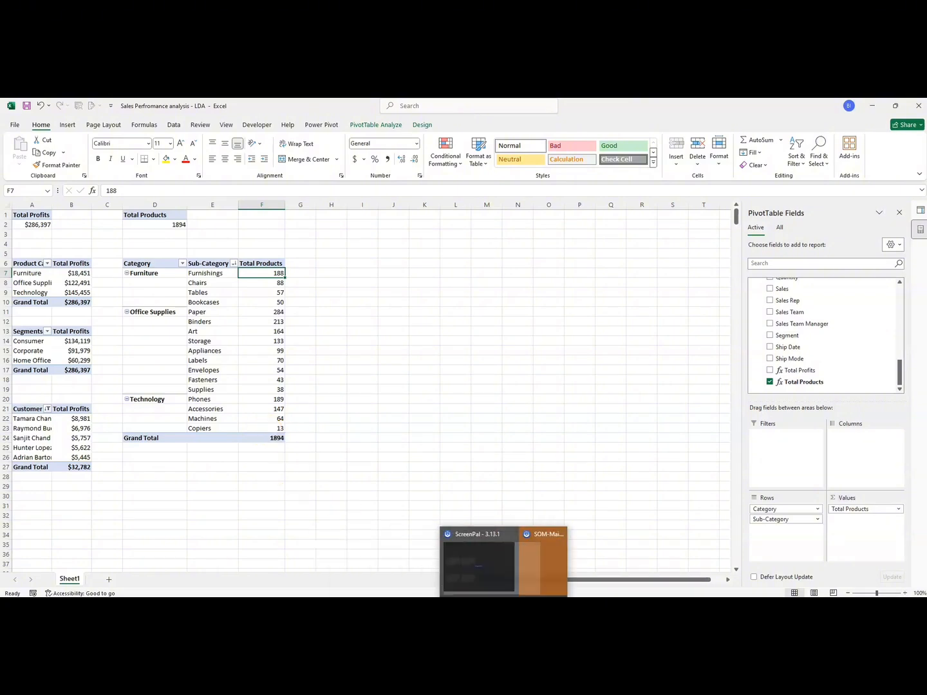
pyautogui.click(600, 569)
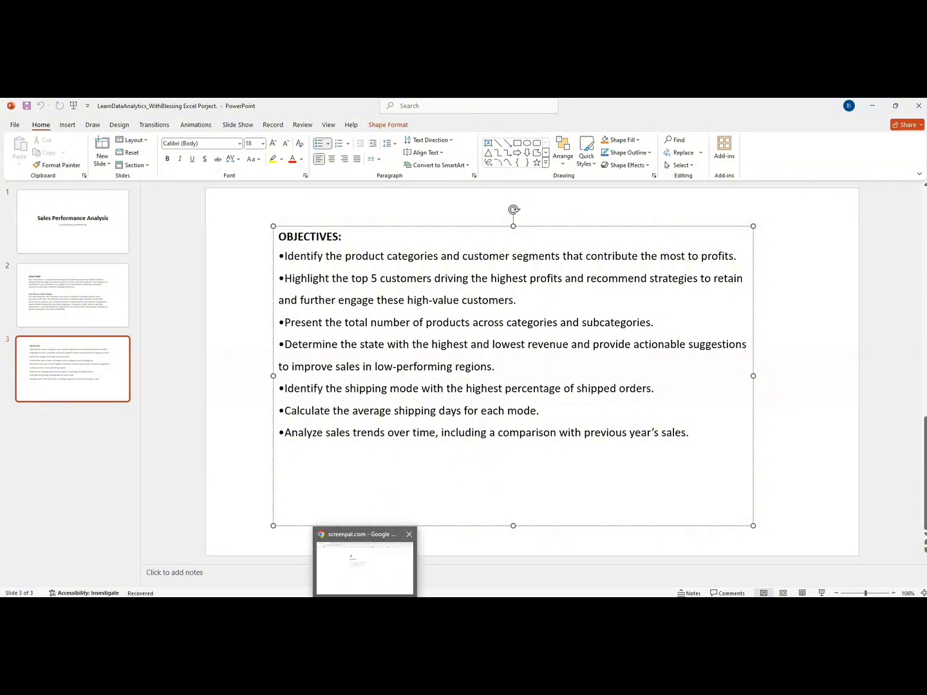
# Step: Switch to the Power Pivot window and add the measure Revenue:=SUM([Sales]) below Total Products in OrderFactTable
pyautogui.moveTo(412, 604)
pyautogui.click(426, 573)
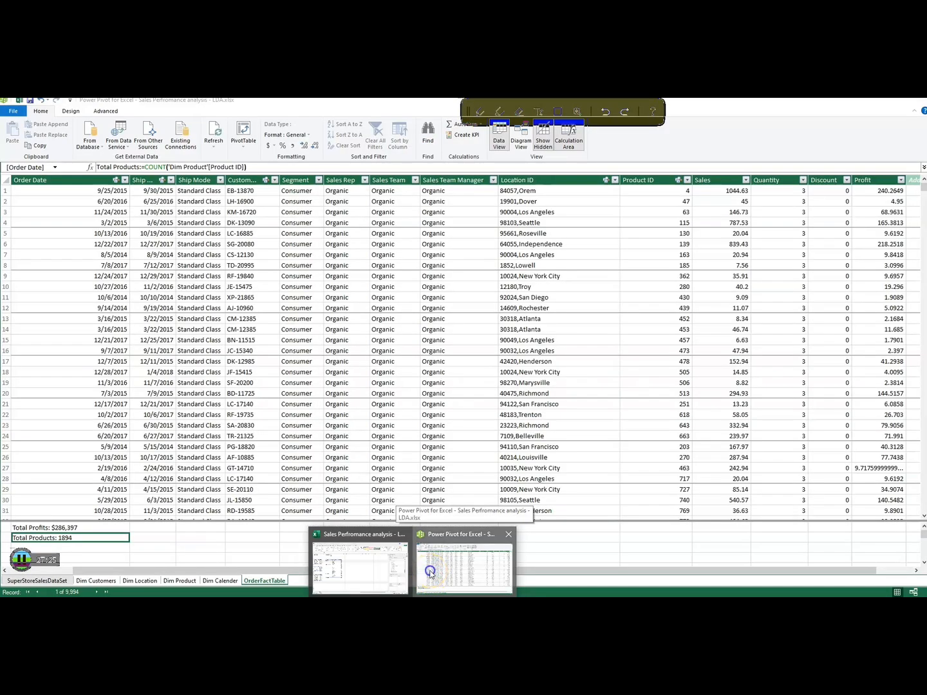
pyautogui.click(431, 575)
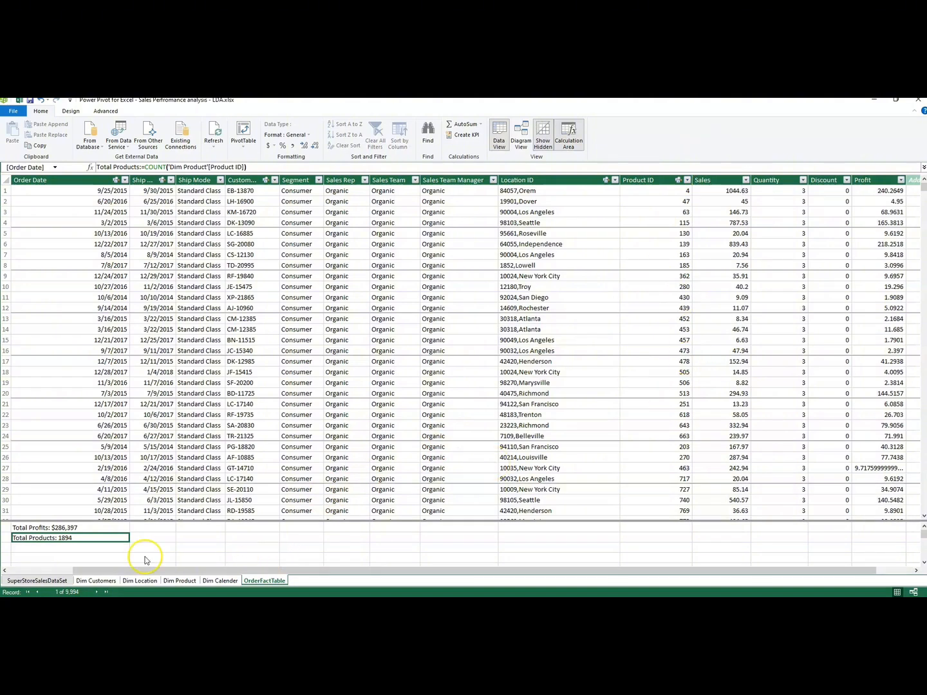
pyautogui.click(90, 547)
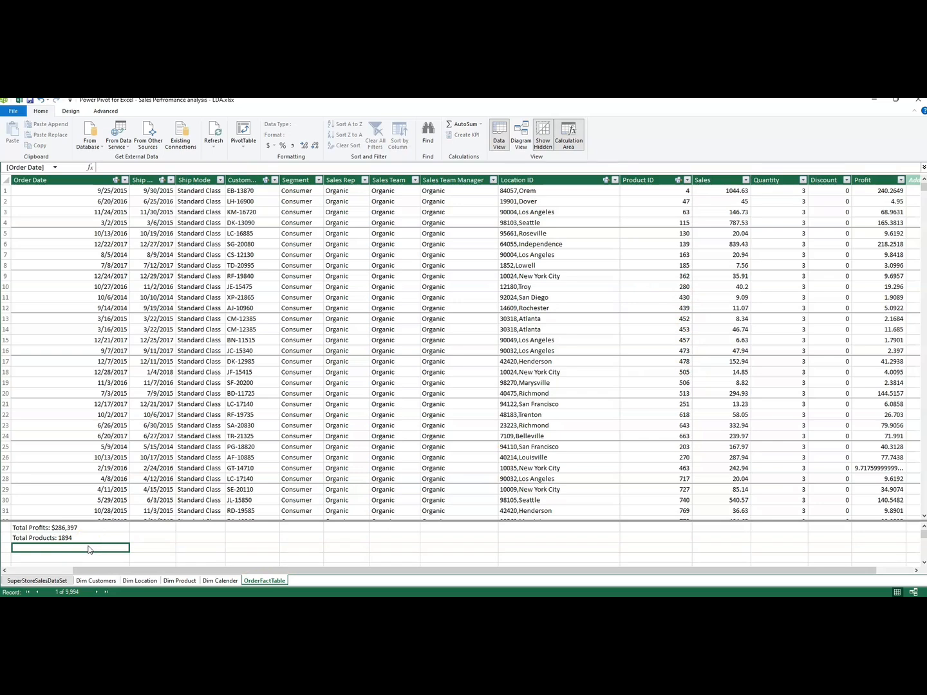
pyautogui.click(109, 168)
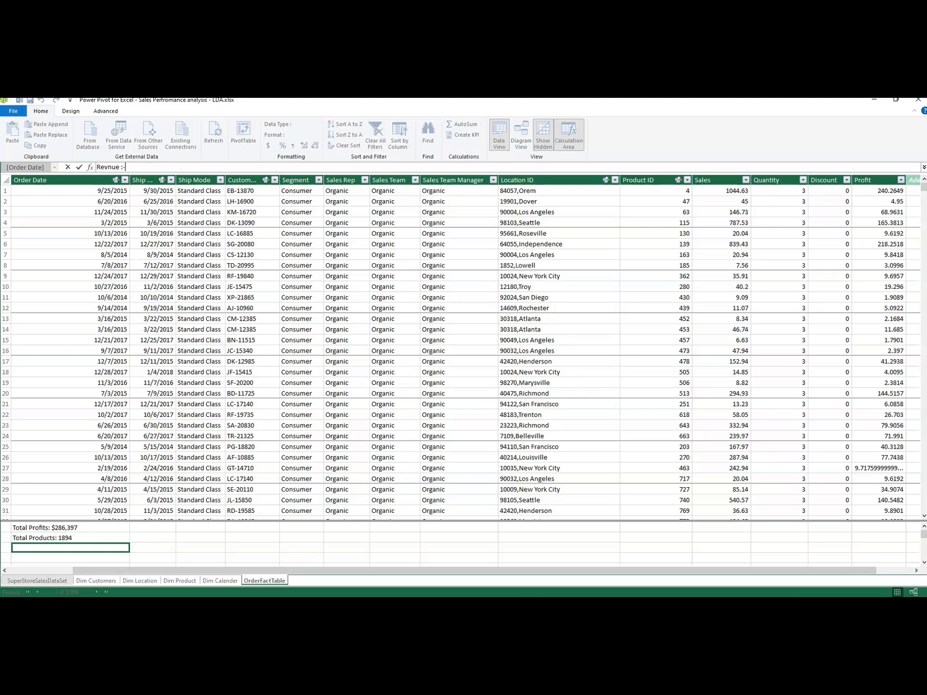
pyautogui.write('=')
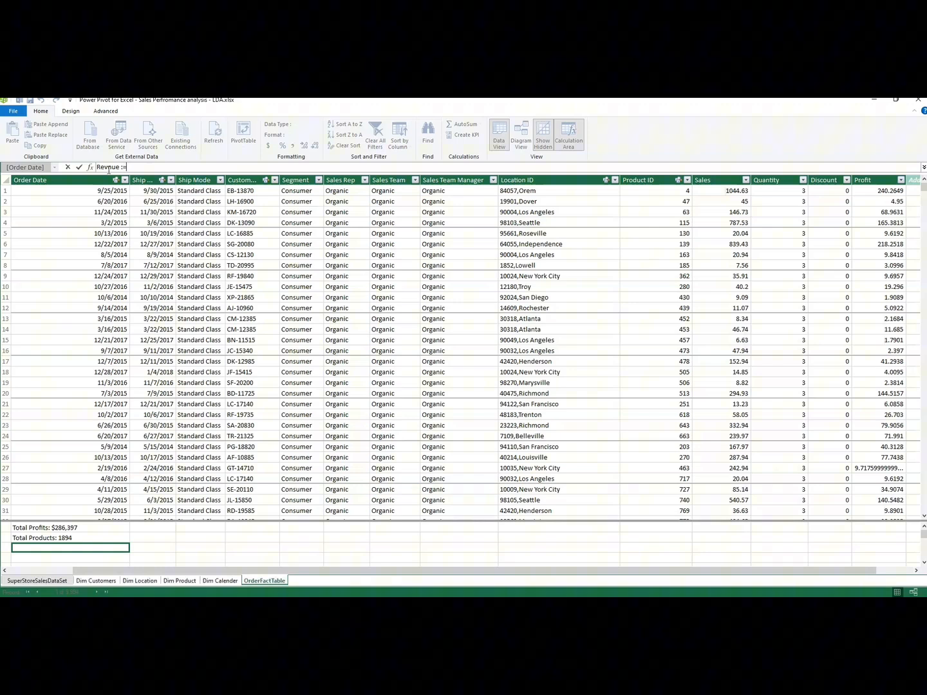
pyautogui.click(111, 167)
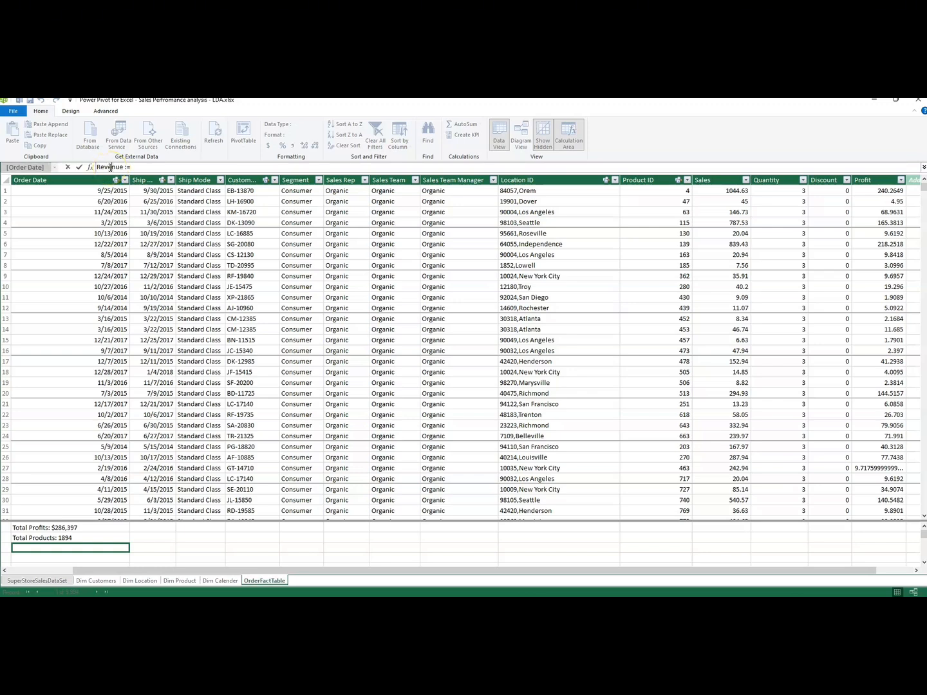
pyautogui.click(136, 167)
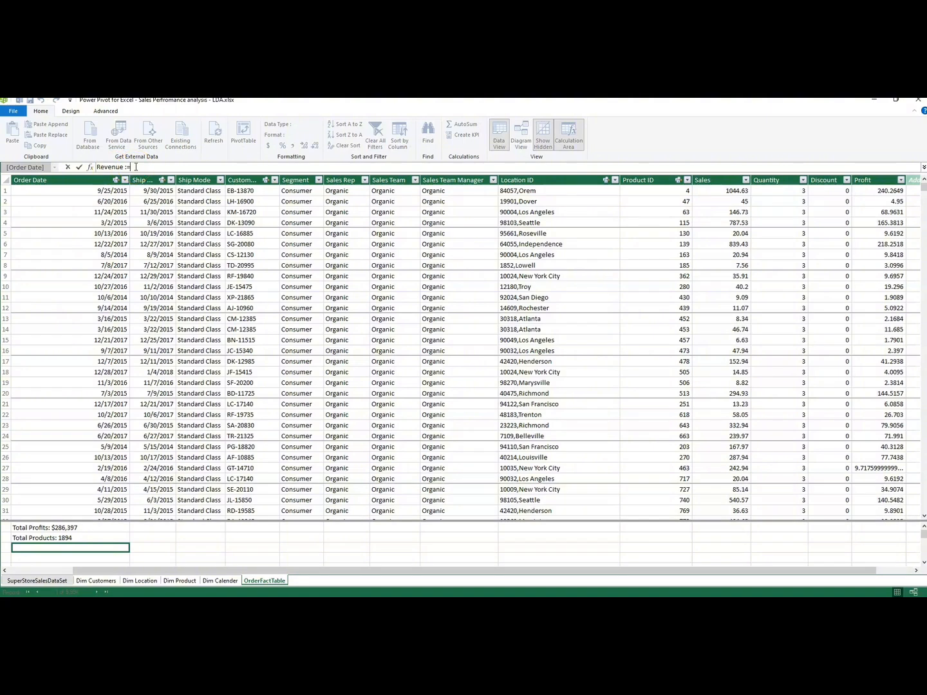
pyautogui.write('sum')
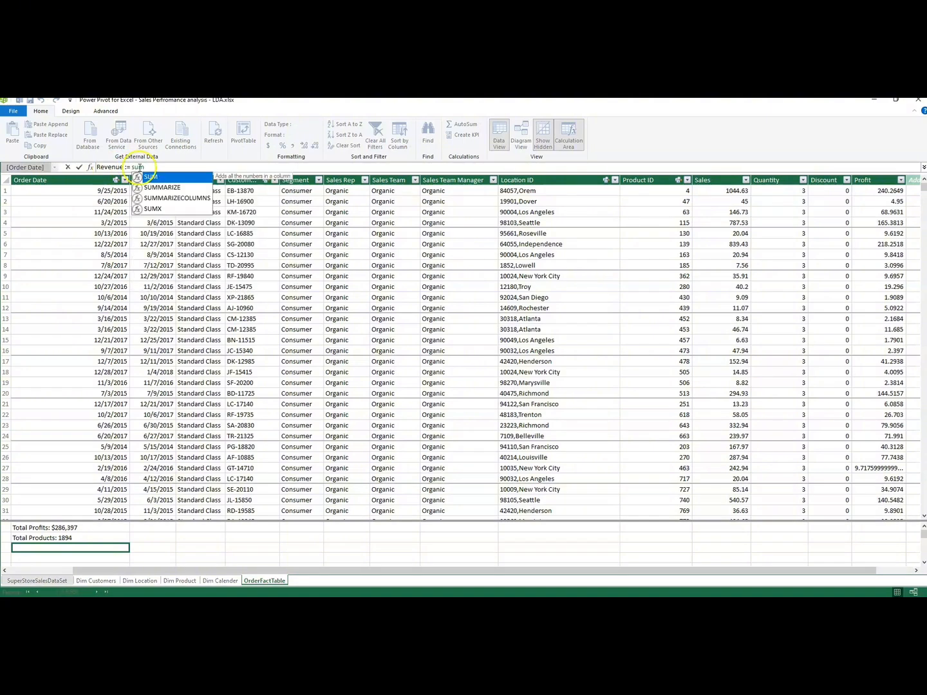
pyautogui.press('Tab')
pyautogui.write('s')
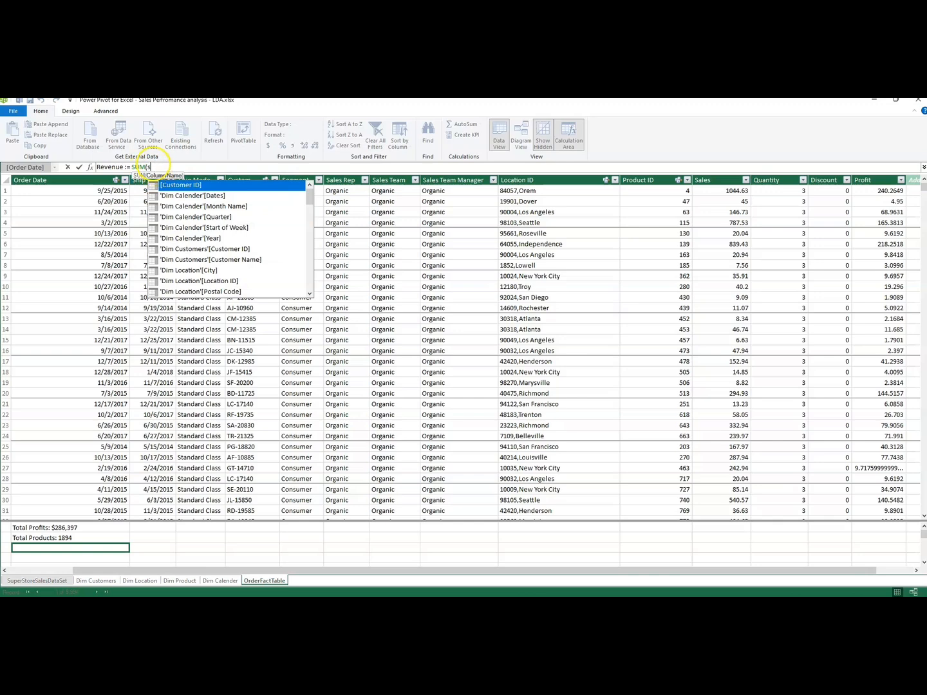
pyautogui.write('ale')
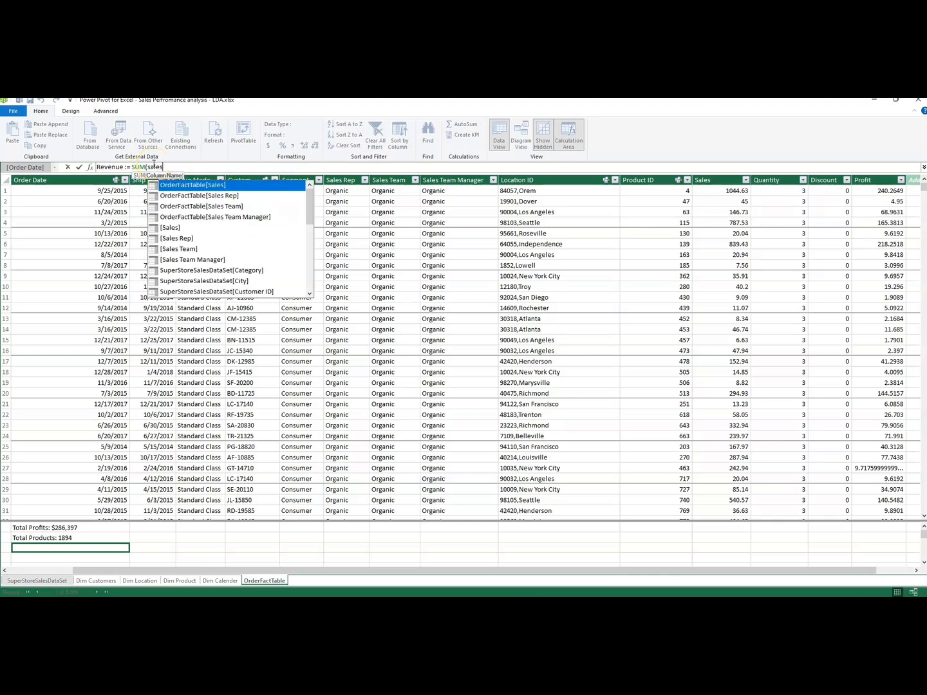
pyautogui.write('s')
pyautogui.doubleClick(180, 228)
pyautogui.write(')')
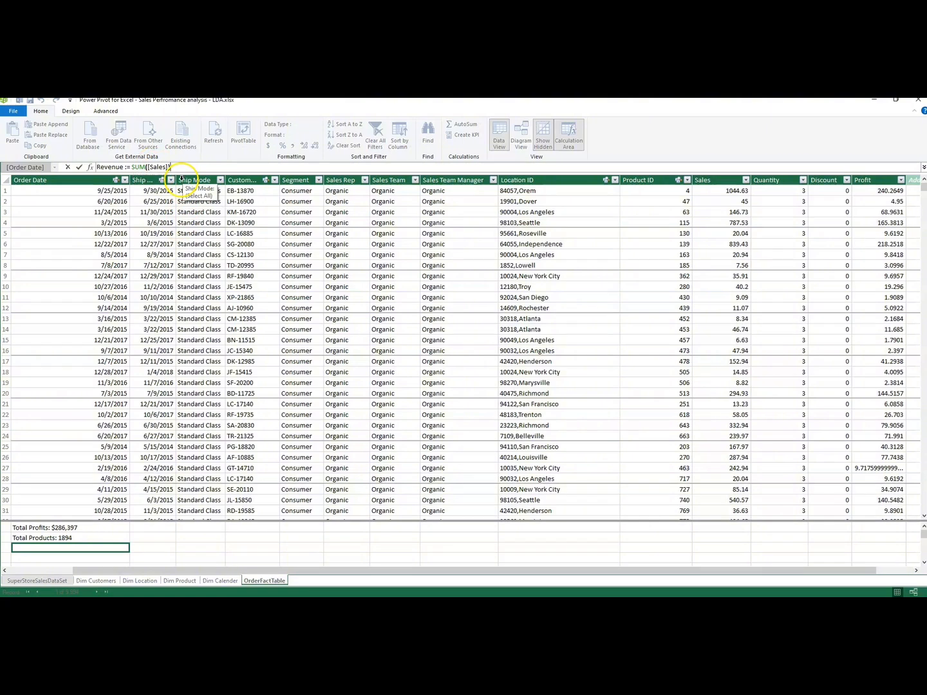
pyautogui.press('Return')
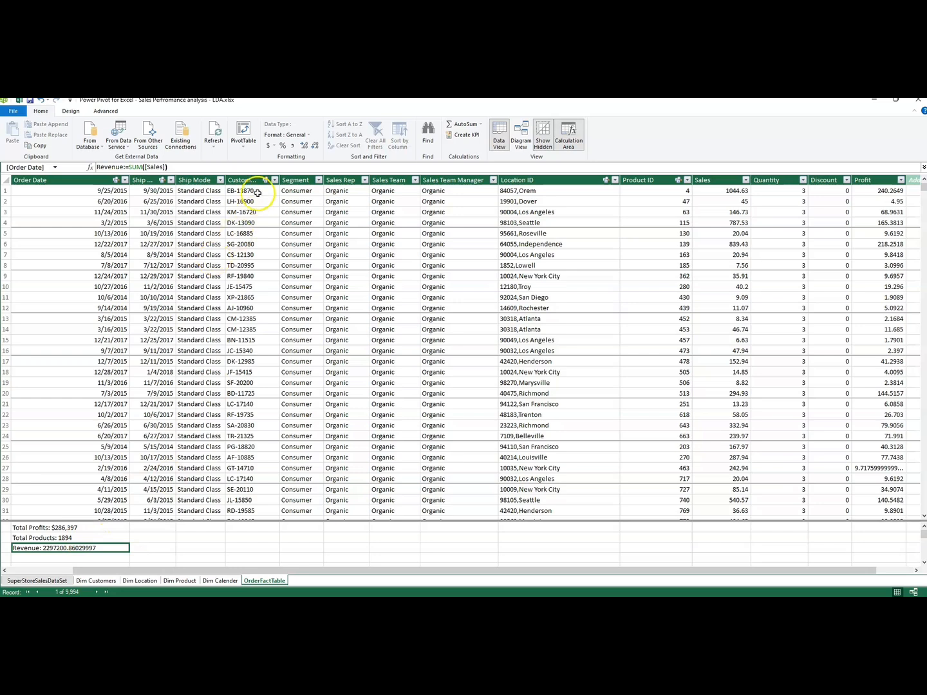
# Step: Format the Revenue measure as English (United States) dollar currency with no decimal places
pyautogui.click(273, 147)
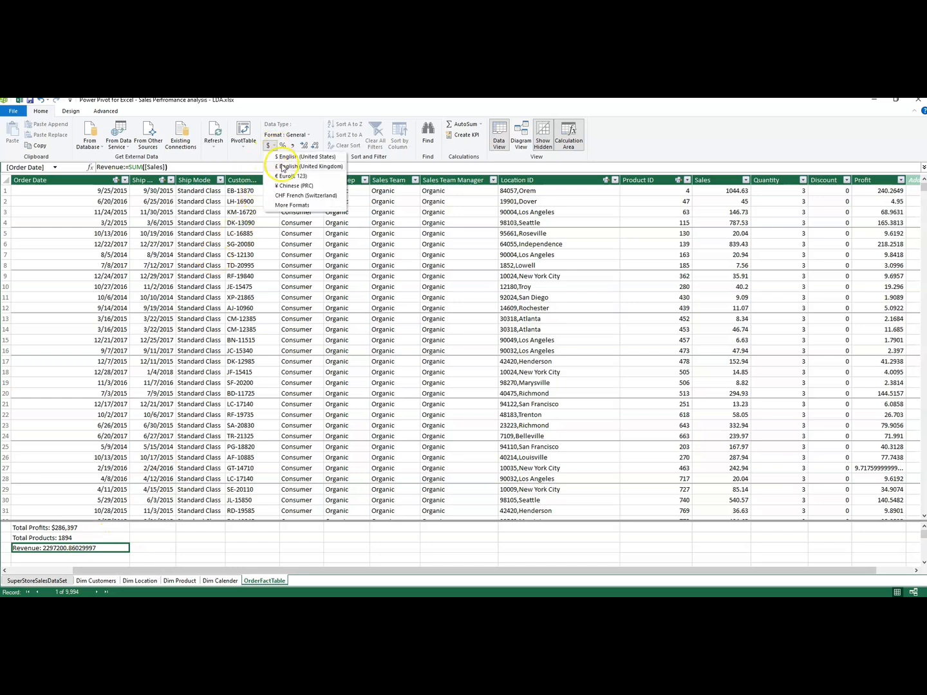
pyautogui.click(277, 158)
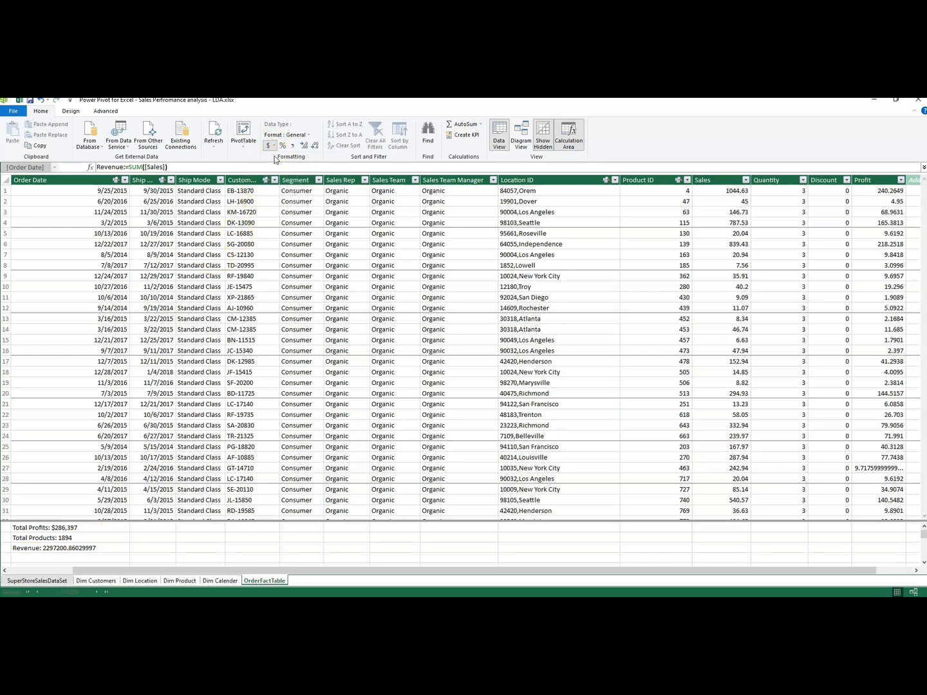
pyautogui.click(316, 148)
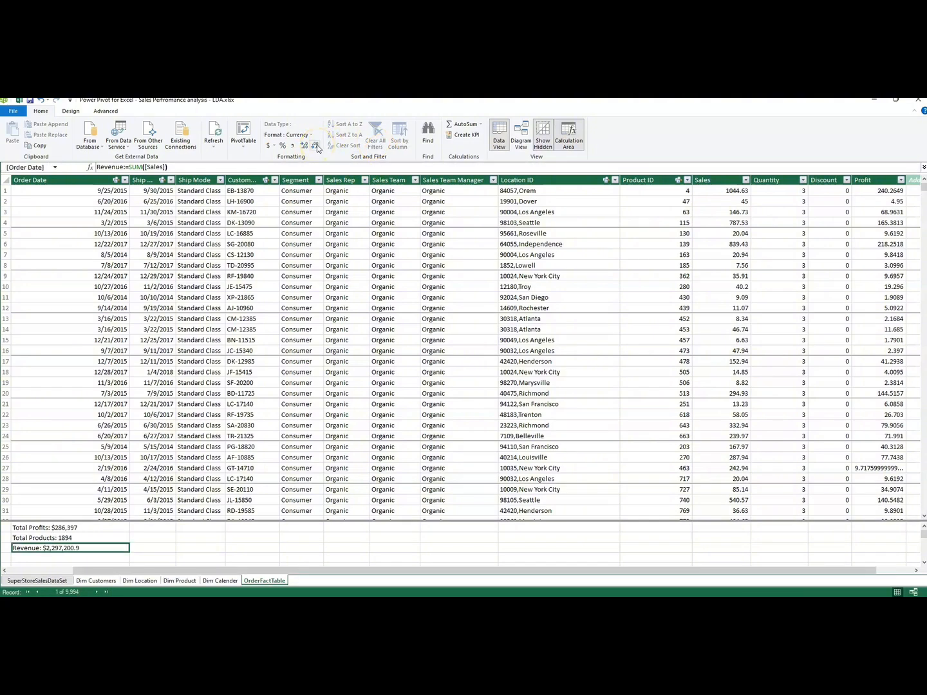
pyautogui.click(316, 147)
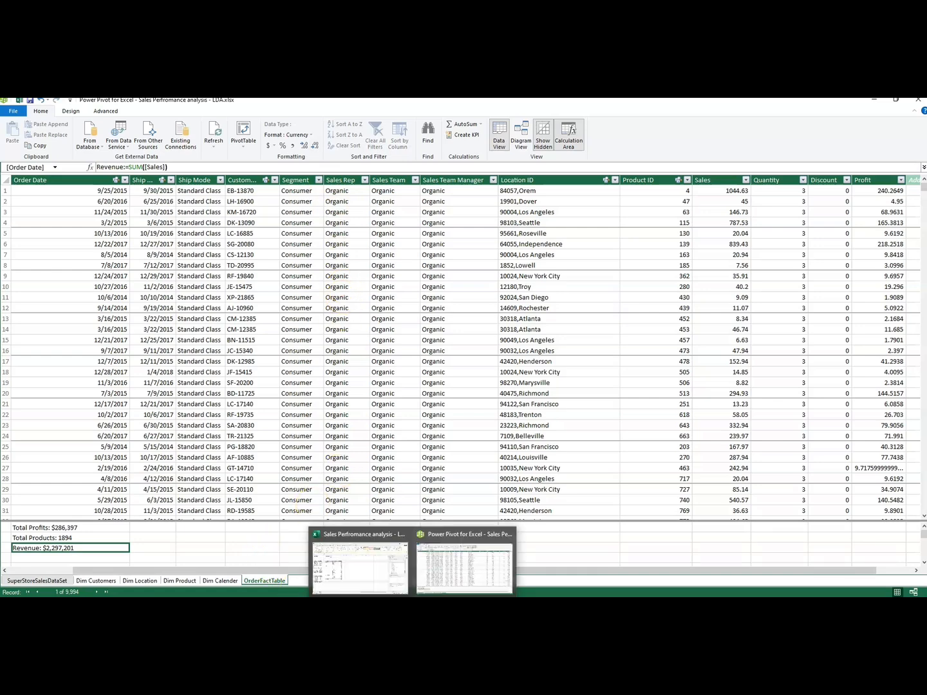
# Step: Switch to the Excel workbook and copy the Segments PivotTable at A13 to cell I6
pyautogui.click(347, 580)
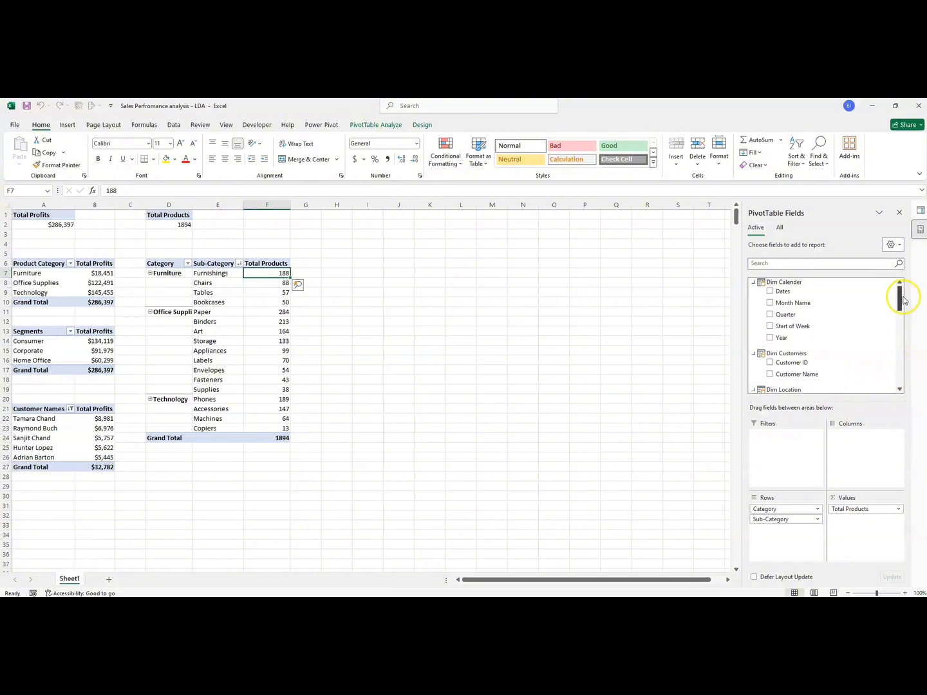
pyautogui.moveTo(901, 299); pyautogui.dragTo(902, 394)
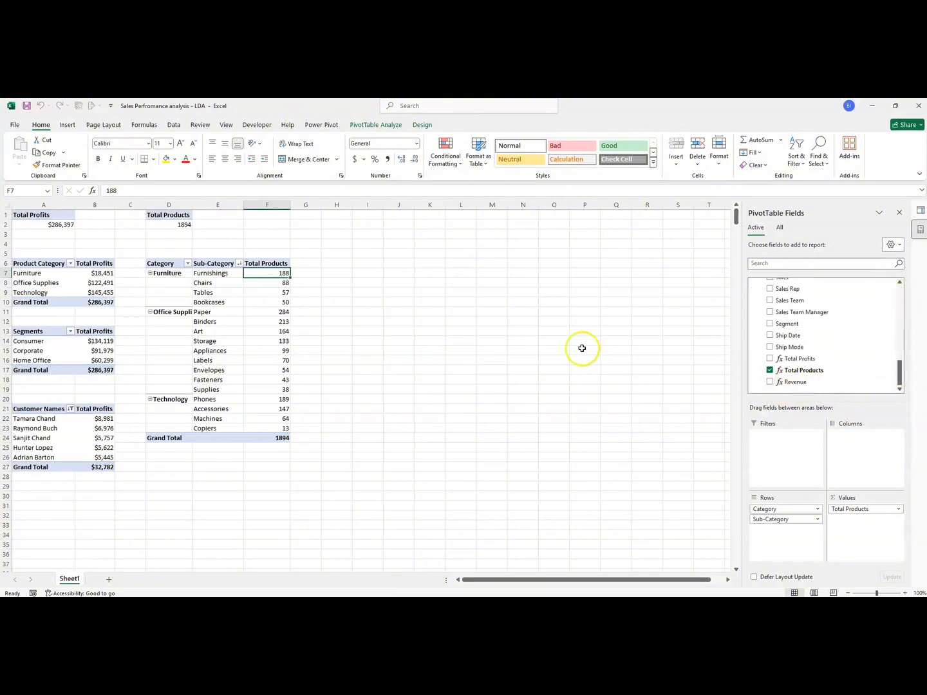
pyautogui.click(399, 320)
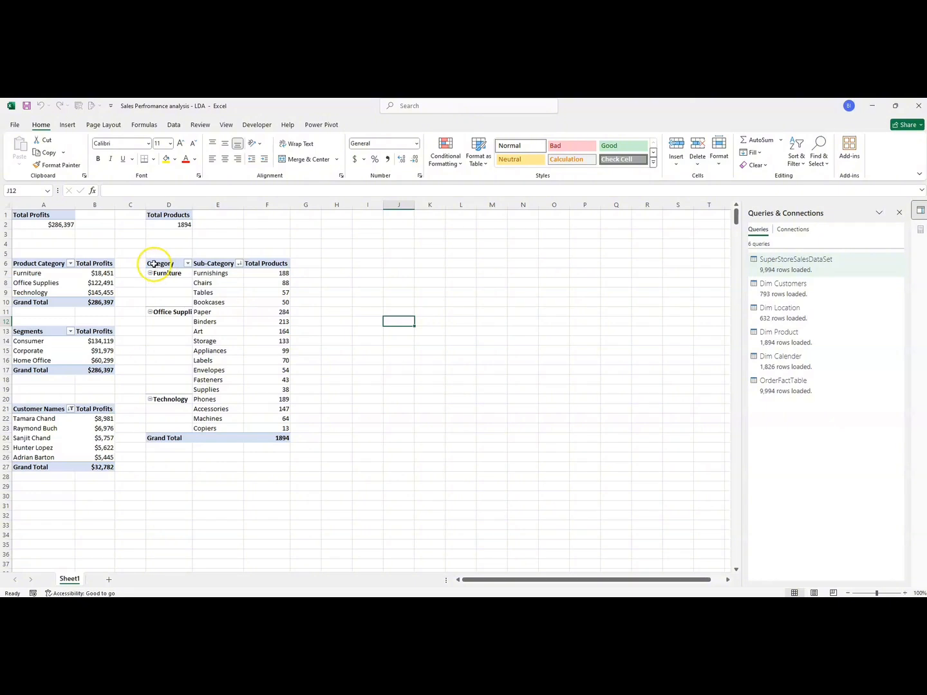
pyautogui.moveTo(157, 263); pyautogui.dragTo(257, 436)
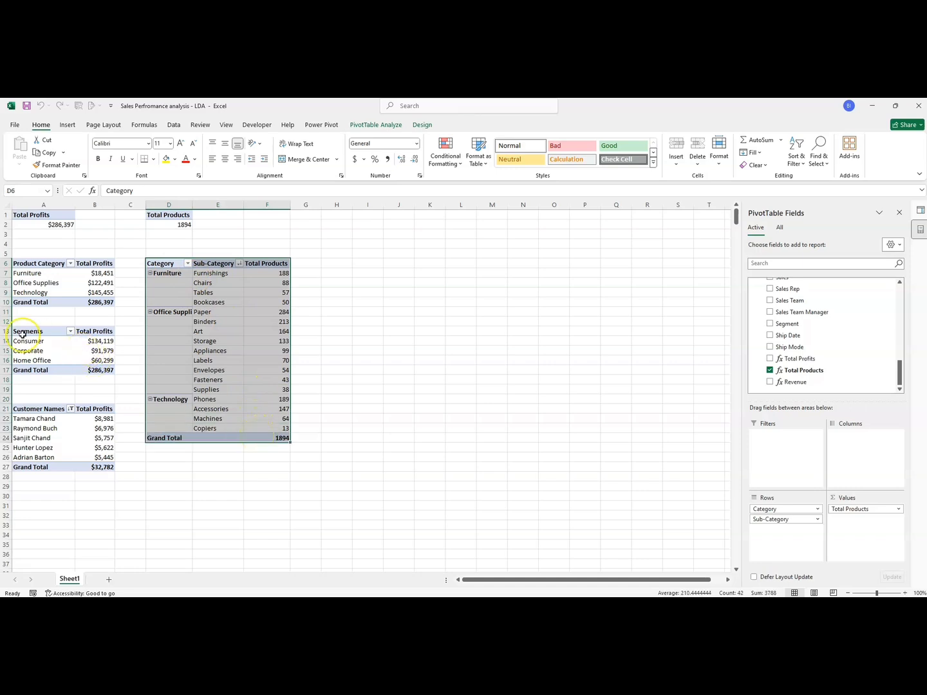
pyautogui.moveTo(23, 331); pyautogui.dragTo(110, 372)
pyautogui.hotkey('ctrl', 'c')
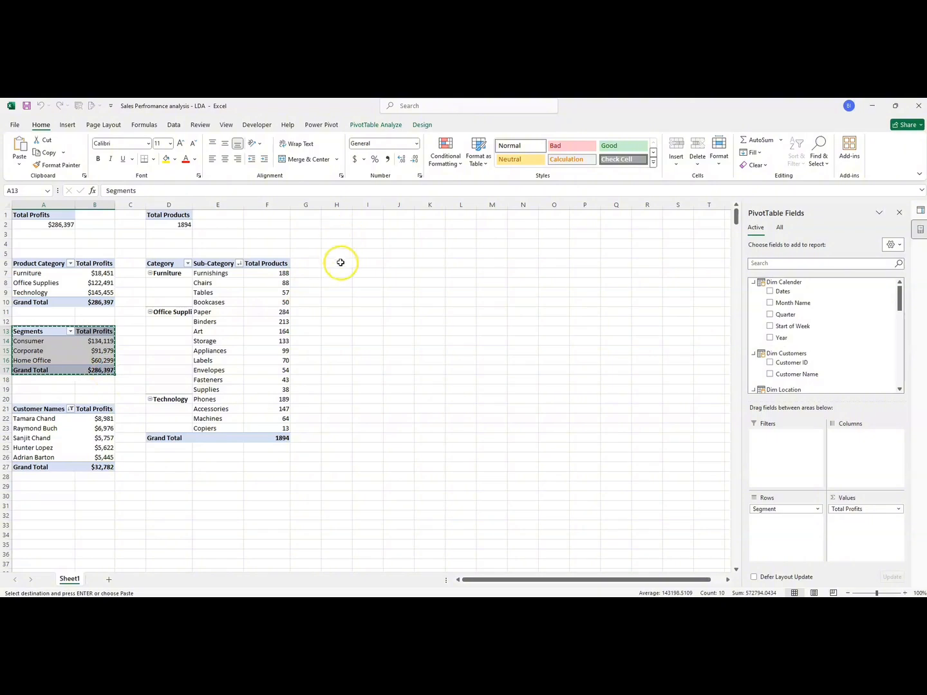
pyautogui.click(362, 264)
pyautogui.hotkey('ctrl', 'v')
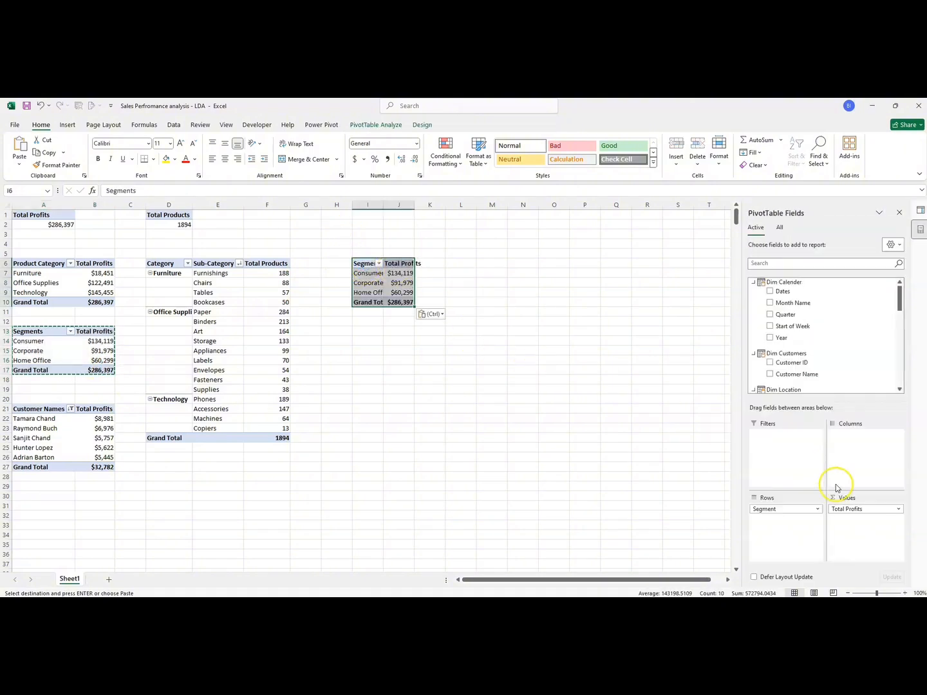
# Step: Replace the fields of the PivotTable copy at I6 with State as rows and Revenue as values
pyautogui.moveTo(773, 514); pyautogui.dragTo(673, 418)
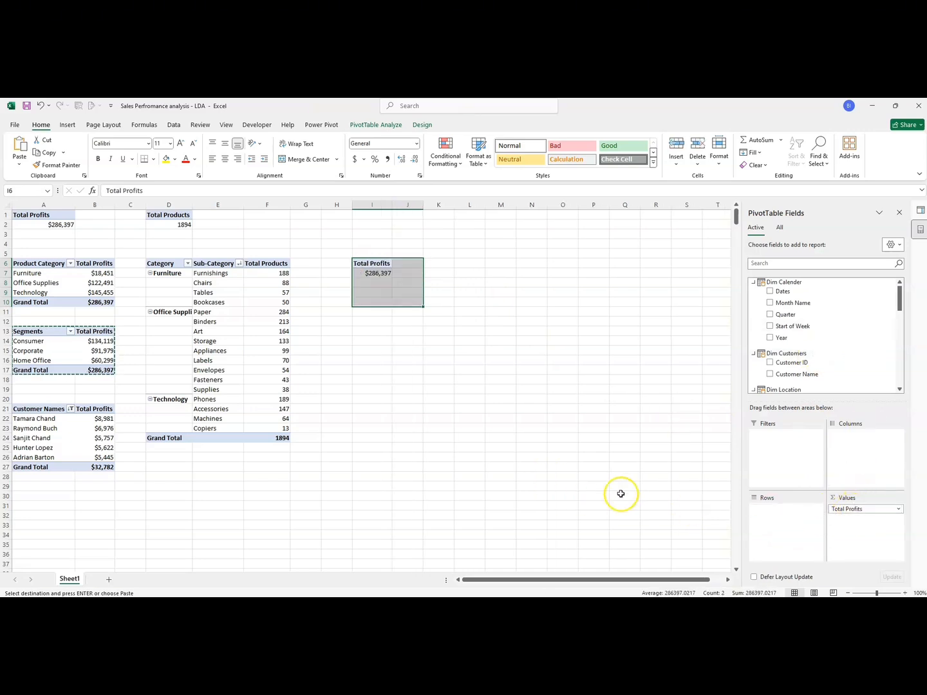
pyautogui.moveTo(621, 494); pyautogui.dragTo(621, 494)
pyautogui.moveTo(900, 298); pyautogui.dragTo(900, 328)
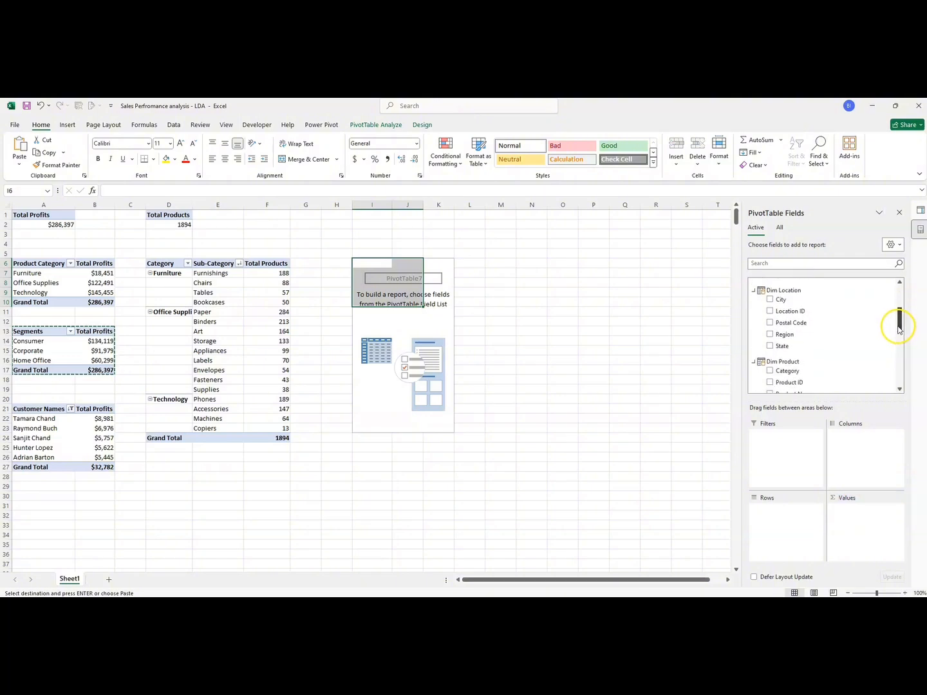
pyautogui.click(770, 347)
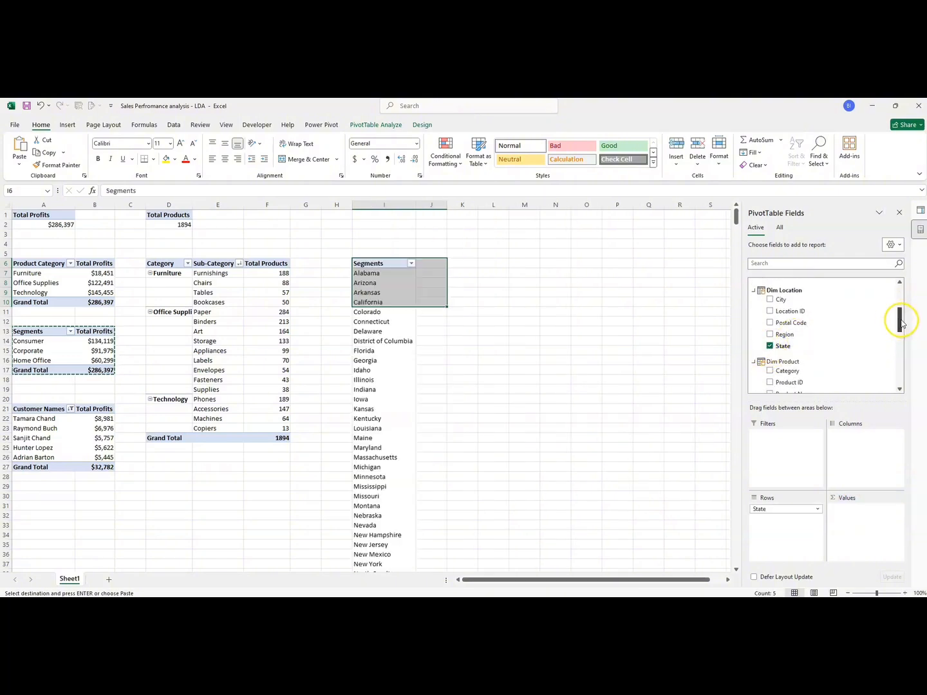
pyautogui.moveTo(901, 324); pyautogui.dragTo(906, 386)
pyautogui.click(770, 382)
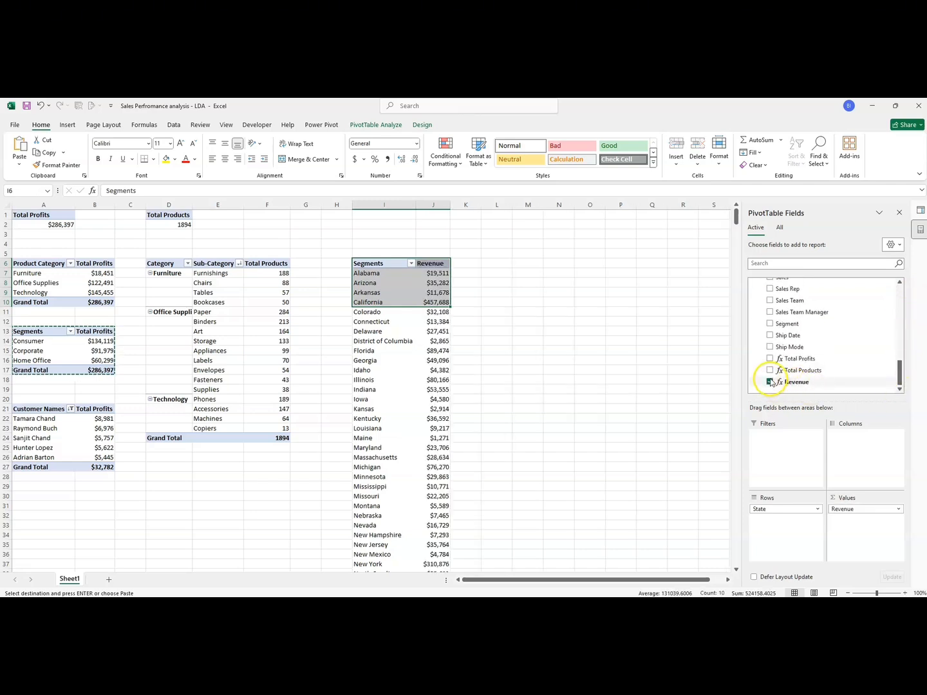
# Step: Sort the states in the I6 PivotTable by Revenue from largest to smallest and review the list
pyautogui.click(418, 275)
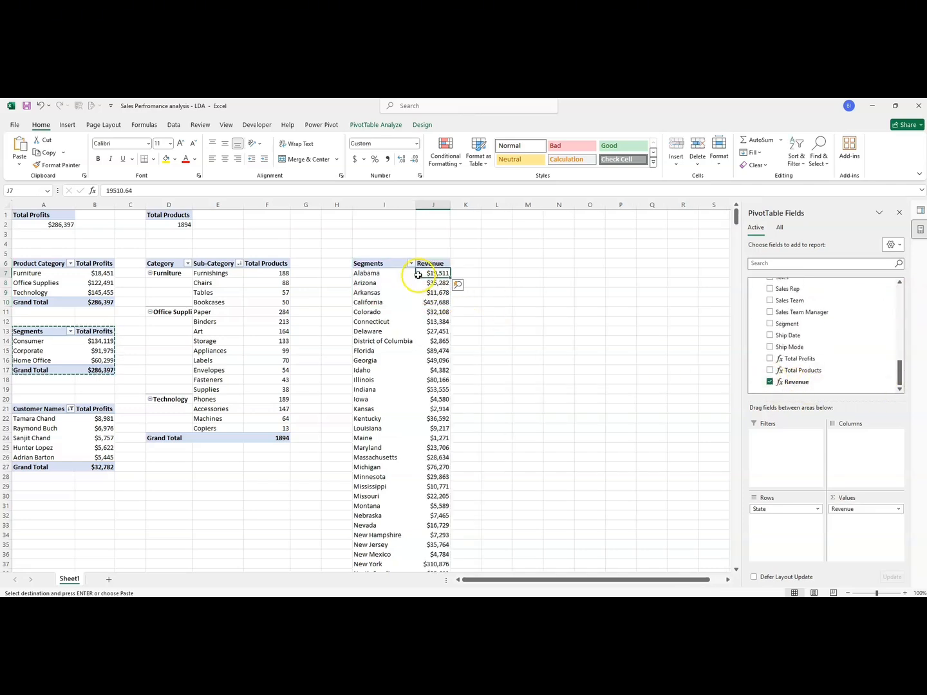
pyautogui.rightClick(418, 275)
pyautogui.moveTo(436, 373)
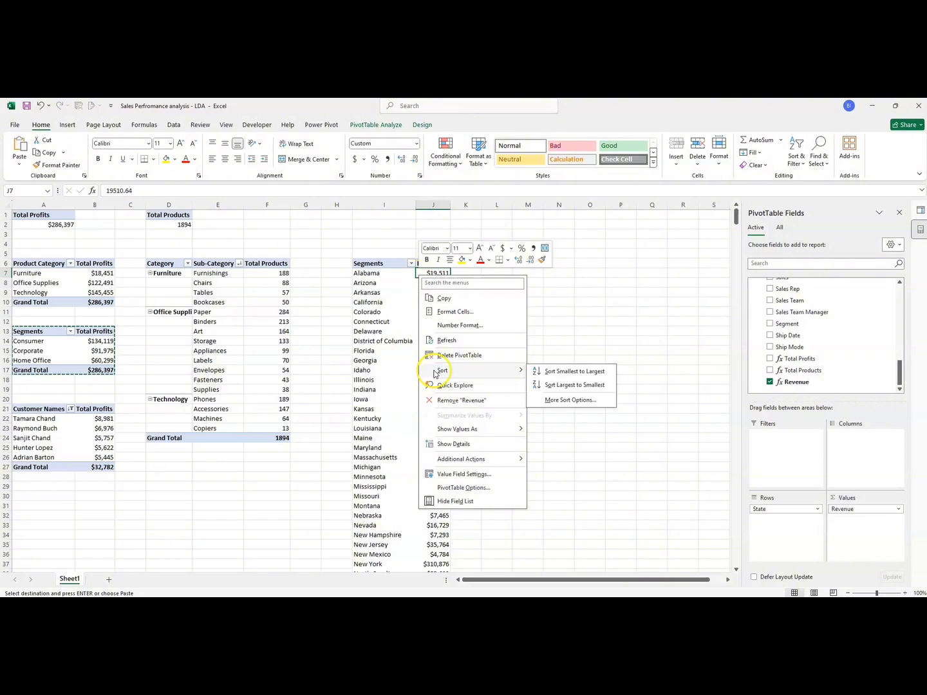
pyautogui.click(555, 385)
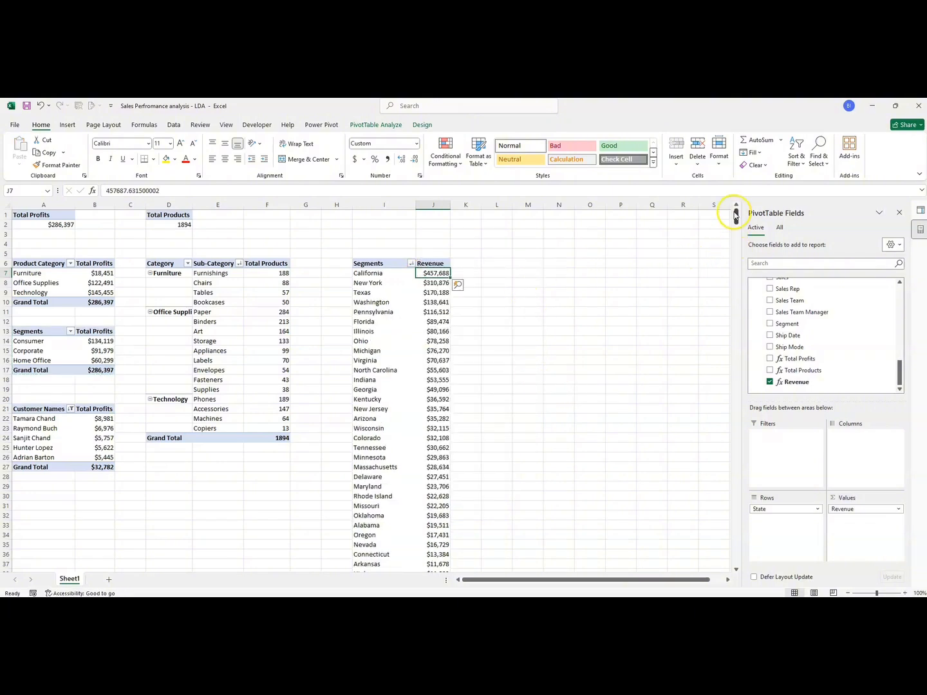
pyautogui.moveTo(736, 220)
pyautogui.mouseDown()
pyautogui.moveTo(736, 265)
pyautogui.moveTo(729, 212)
pyautogui.mouseUp()
# Step: Switch to the PowerPoint presentation and read the objective on the shipping mode with the highest percentage of shipped orders
pyautogui.click(555, 608)
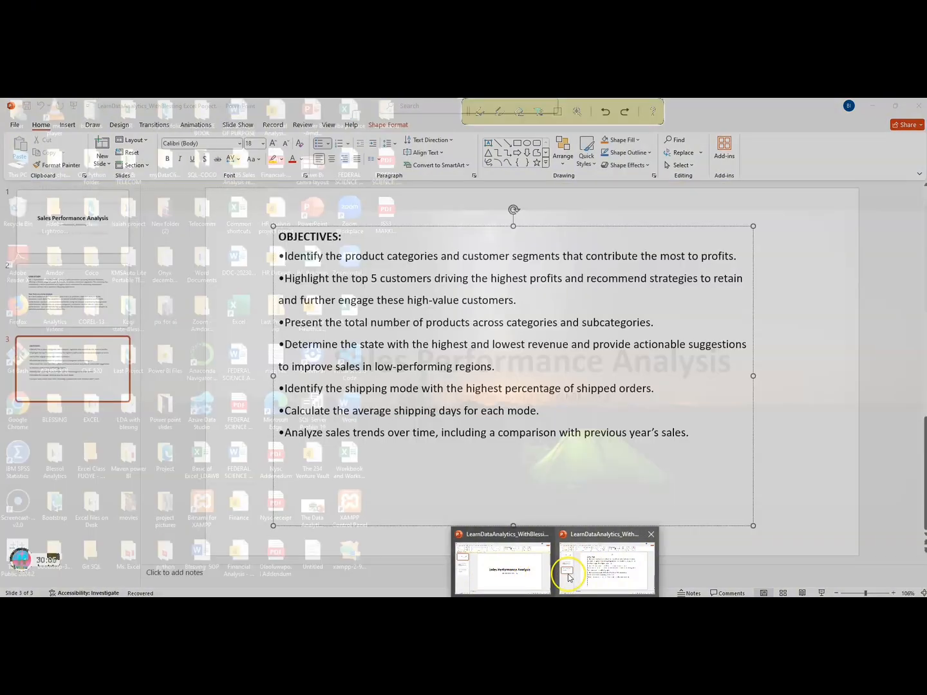
pyautogui.click(566, 575)
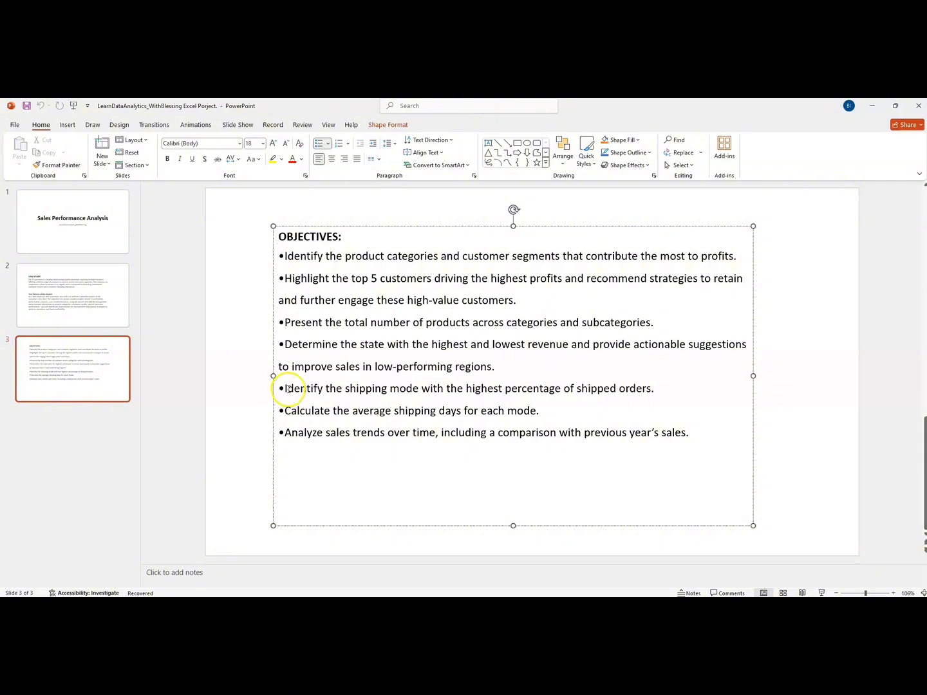
pyautogui.moveTo(287, 389); pyautogui.dragTo(656, 392)
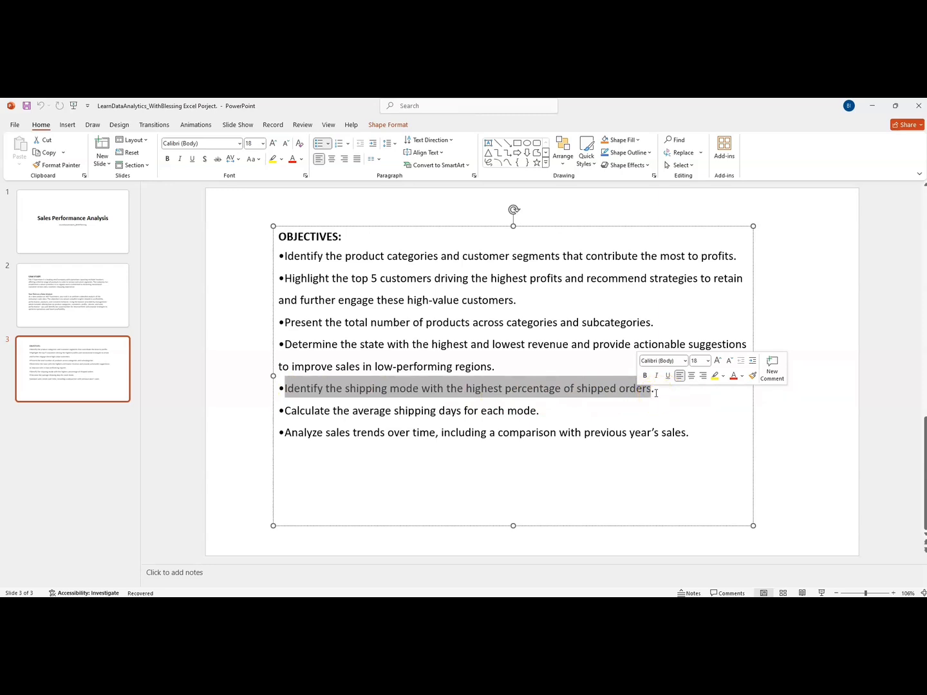
pyautogui.click(656, 393)
pyautogui.moveTo(655, 392); pyautogui.dragTo(625, 393)
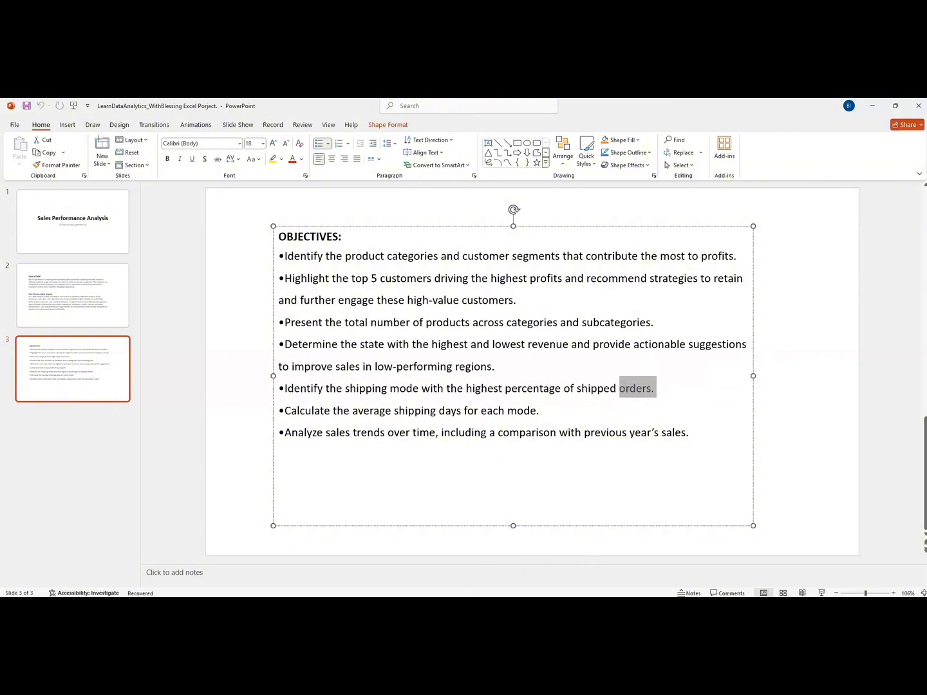
# Step: Switch to the Power Pivot window, add the measure Total Orders:=Count([Order ID]) beneath Ship Date in OrderFactTable, and widen that column
pyautogui.click(364, 564)
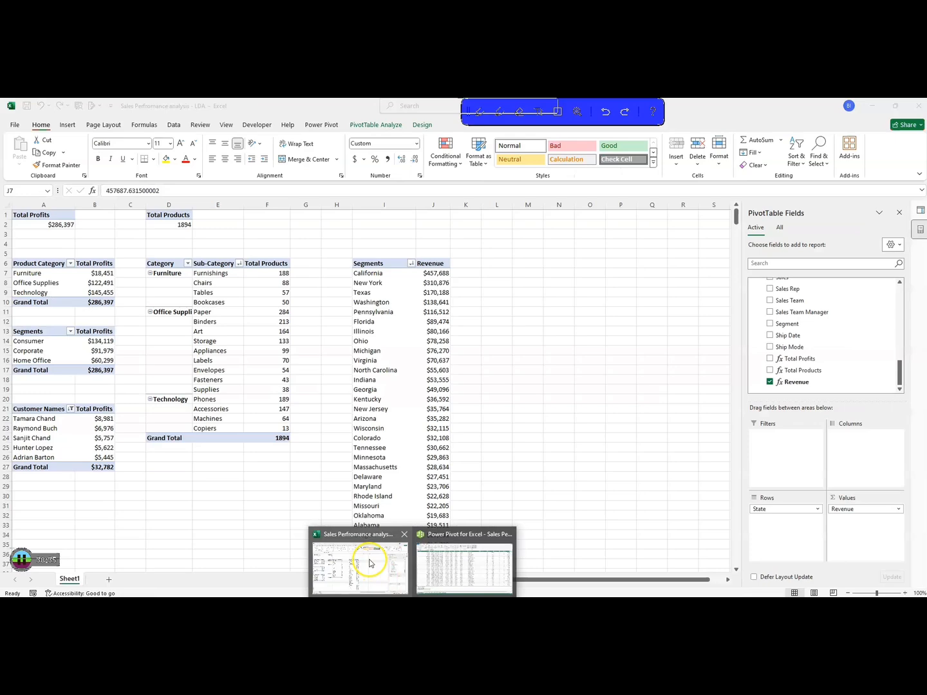
pyautogui.click(415, 567)
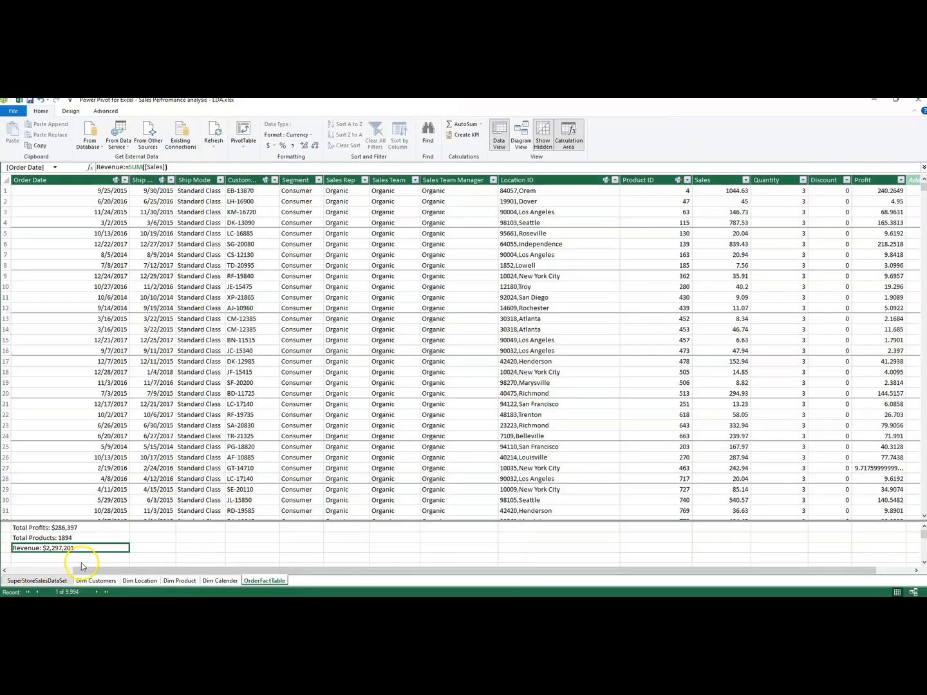
pyautogui.click(150, 529)
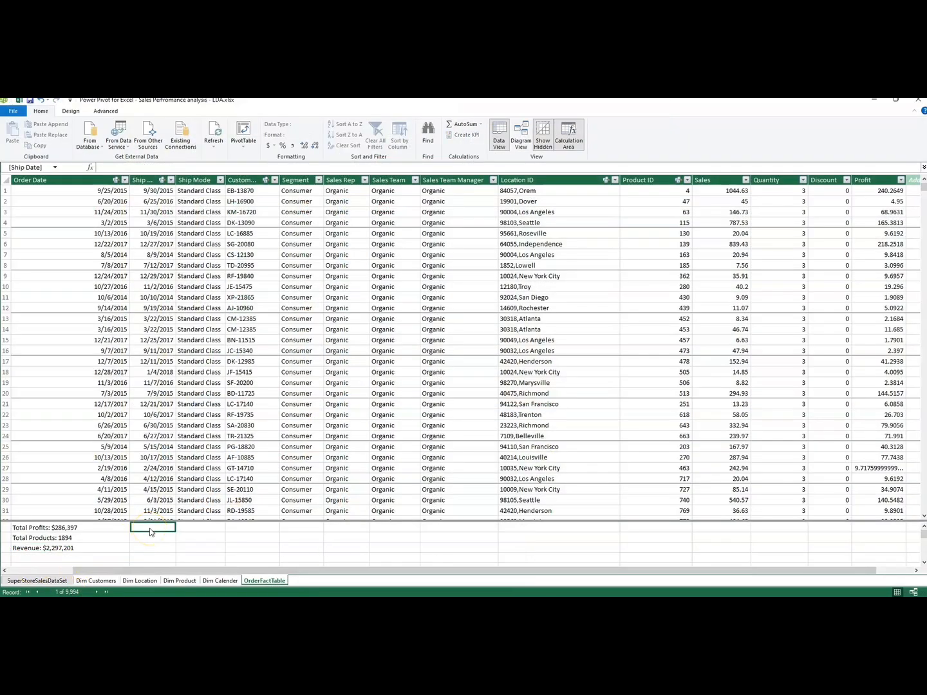
pyautogui.click(110, 166)
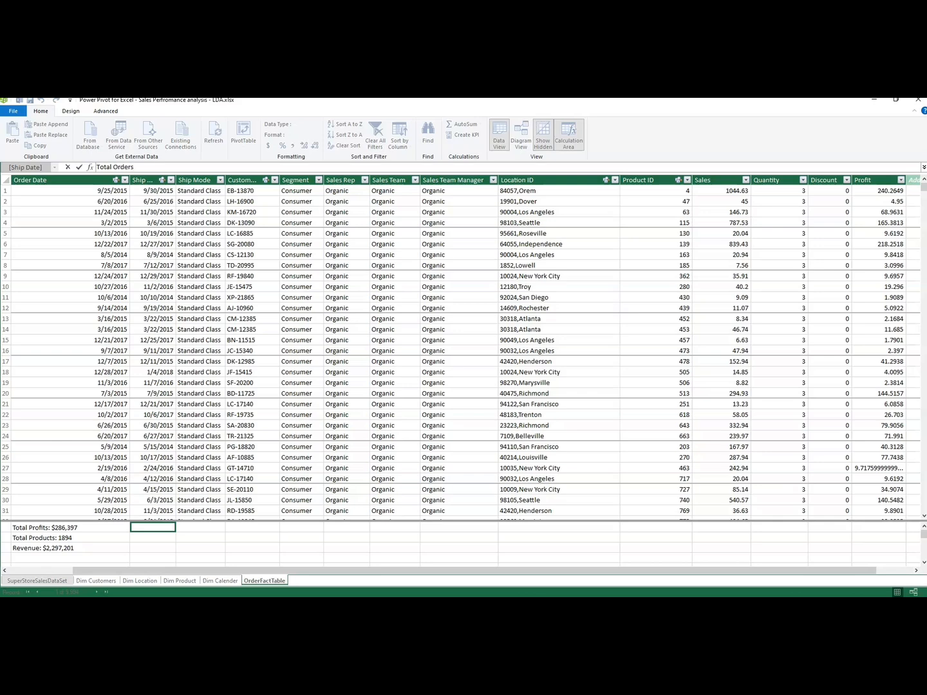
pyautogui.write('Total Orders :=')
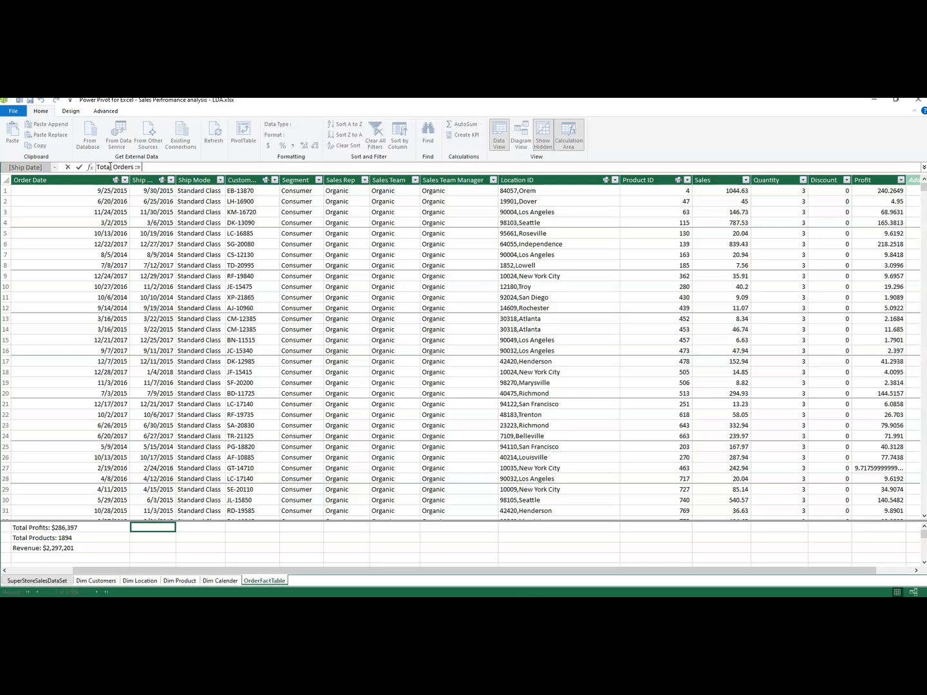
pyautogui.write(' Count')
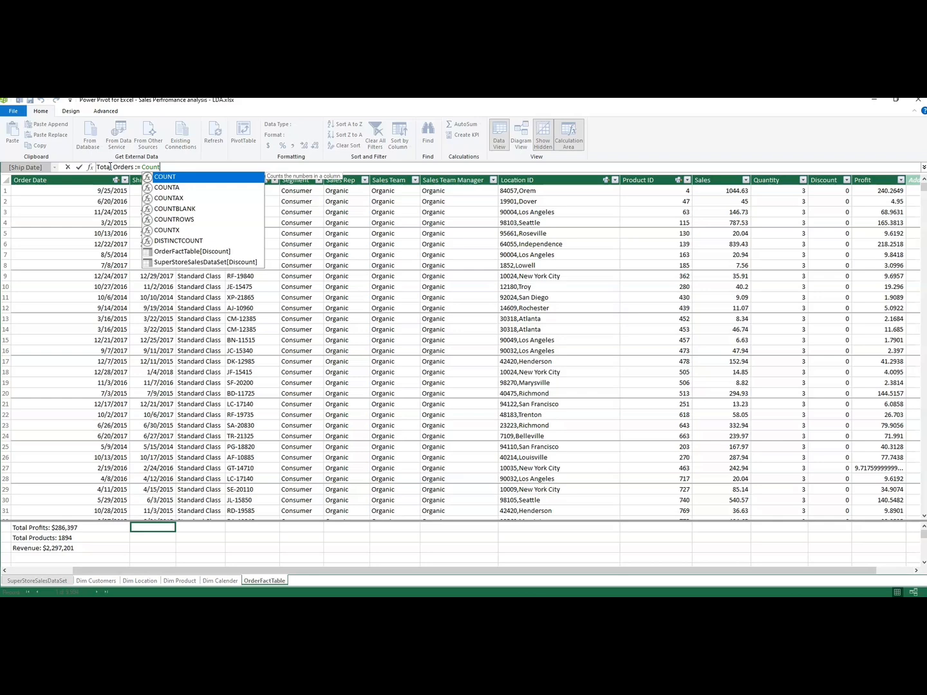
pyautogui.write('(')
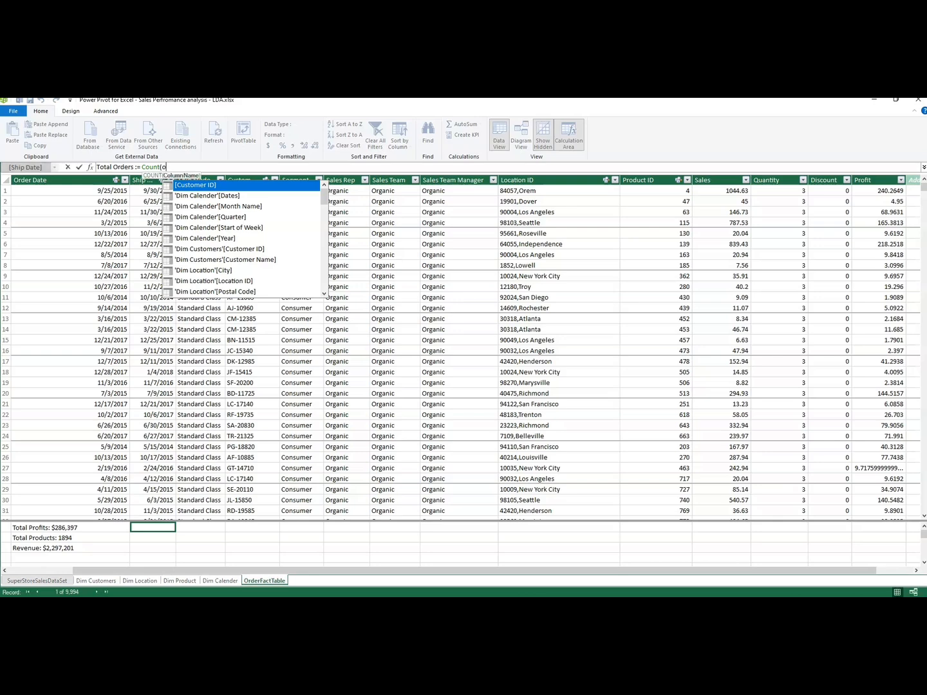
pyautogui.write('order')
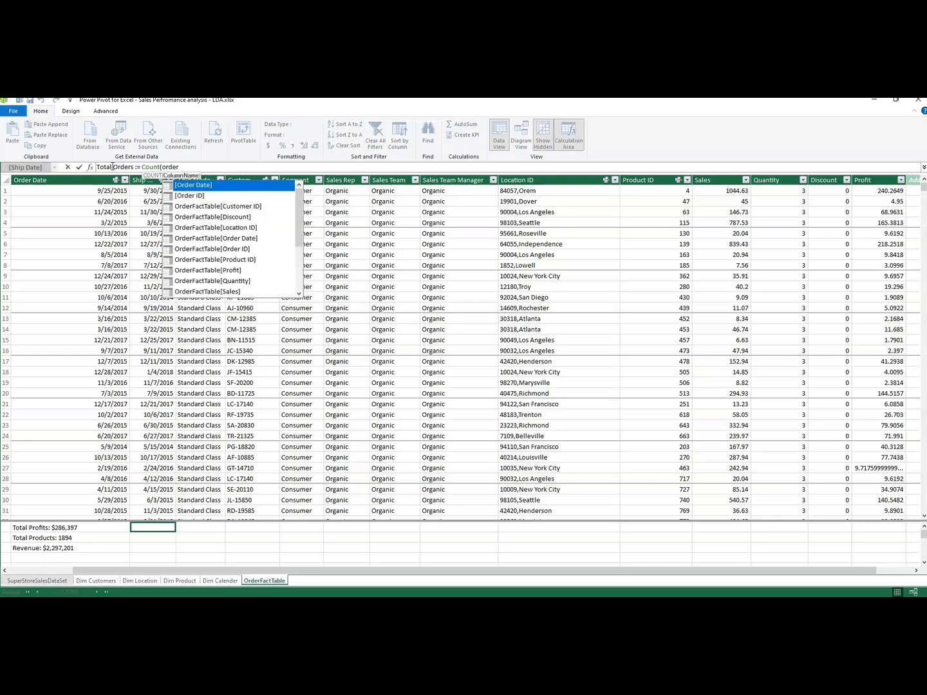
pyautogui.doubleClick(193, 196)
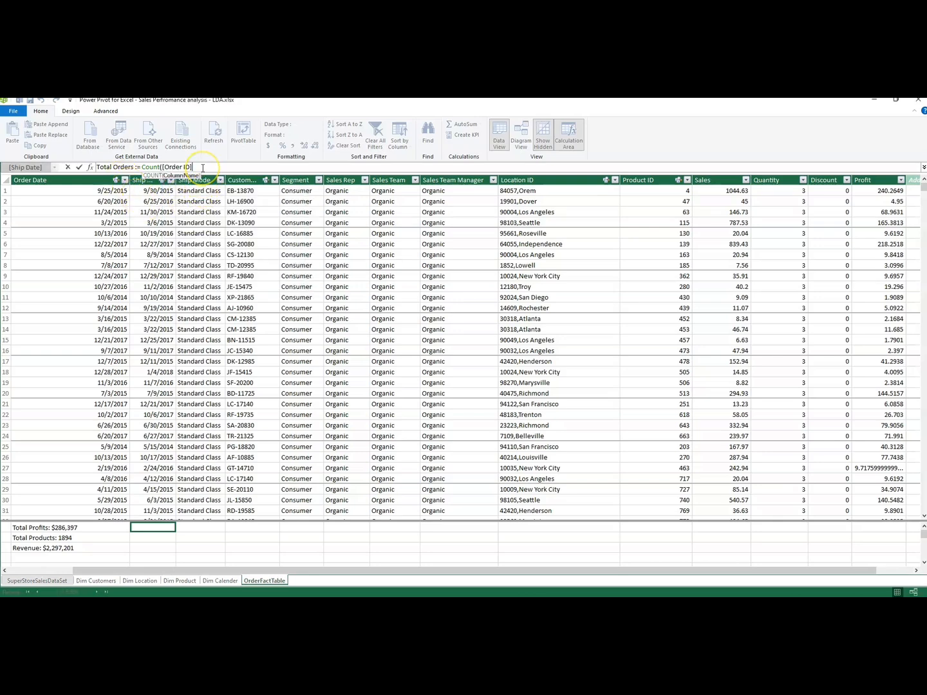
pyautogui.write(')')
pyautogui.press('Return')
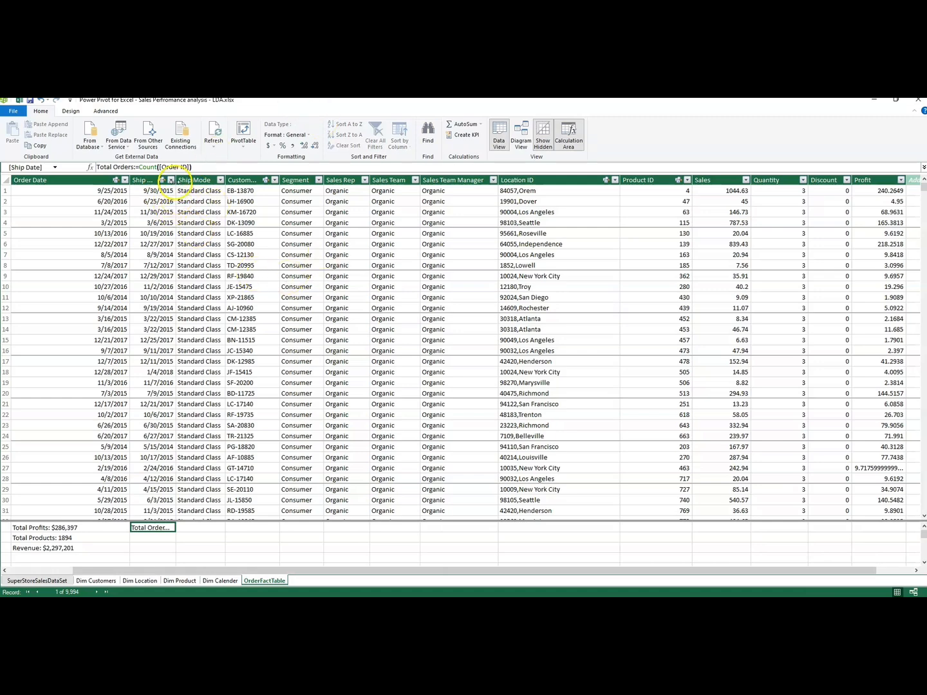
pyautogui.moveTo(175, 181); pyautogui.dragTo(202, 182)
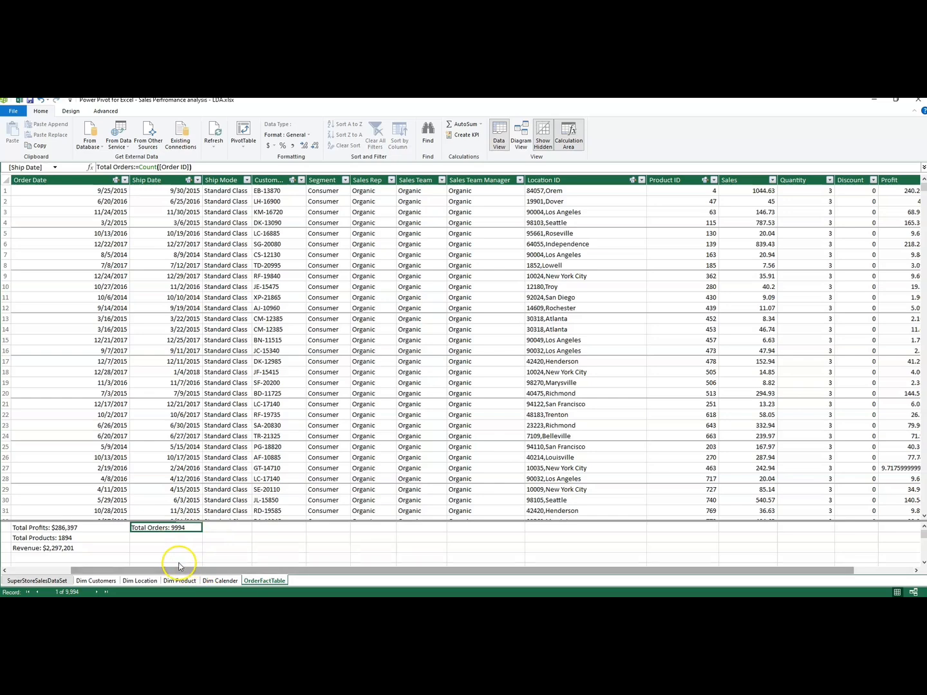
# Step: Return to the Excel workbook, then switch to the PowerPoint presentation to reread the objective on shipping modes
pyautogui.moveTo(412, 595)
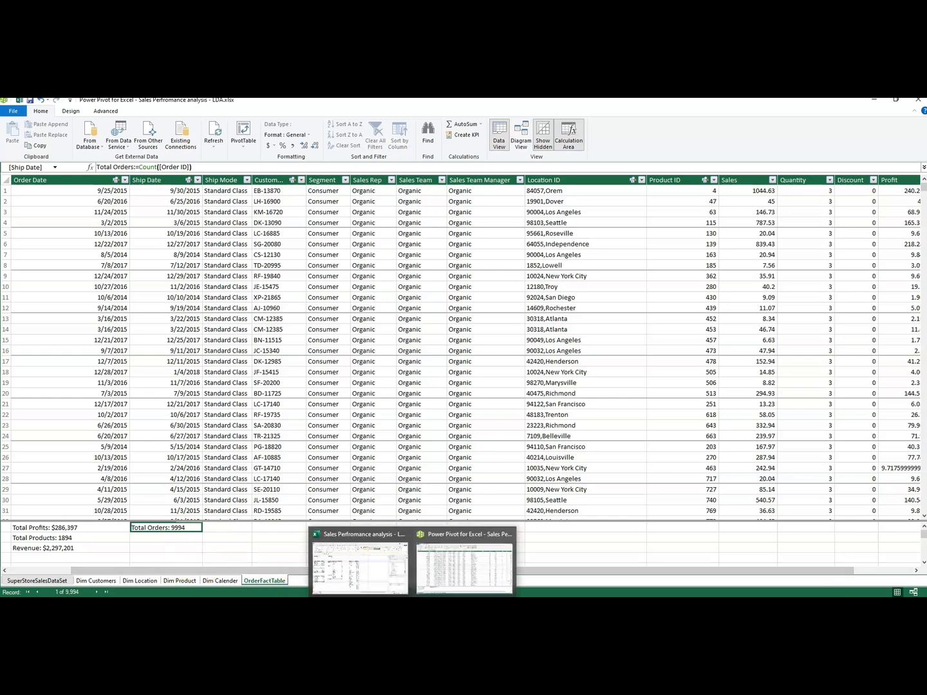
pyautogui.click(383, 575)
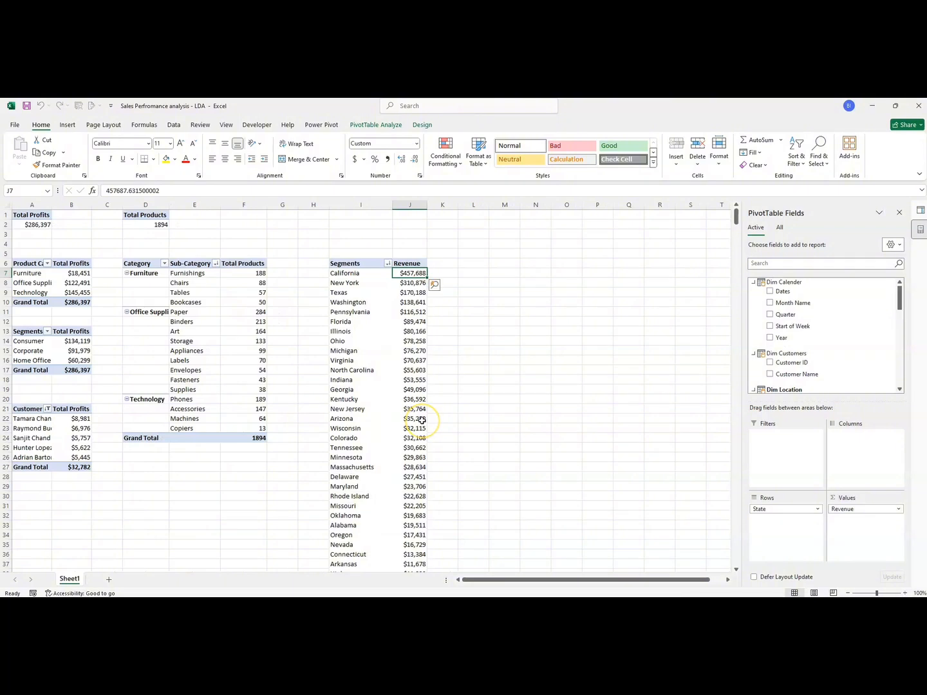
pyautogui.moveTo(422, 420)
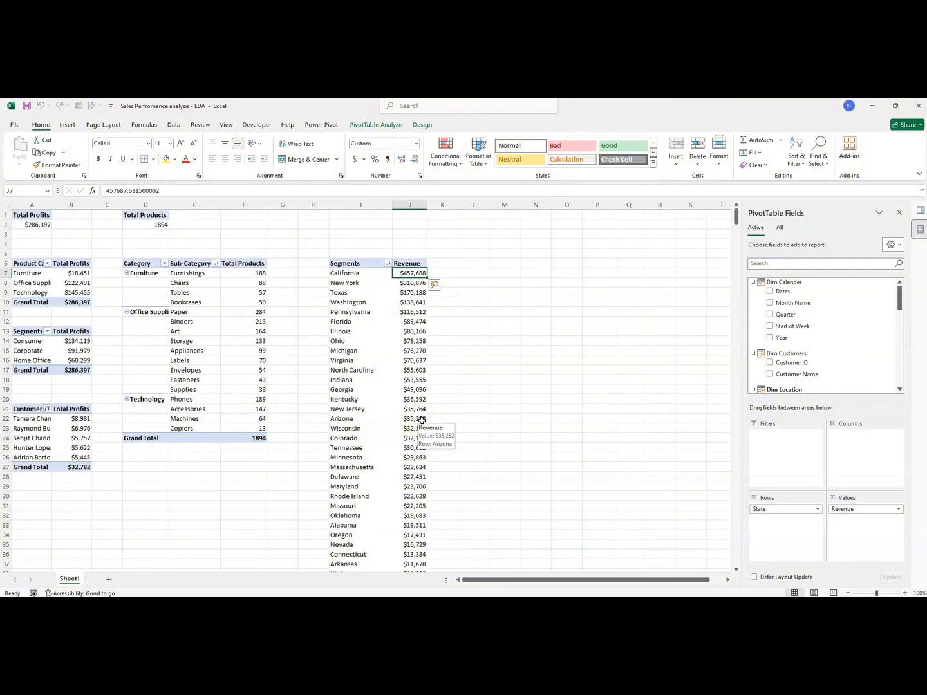
pyautogui.click(591, 597)
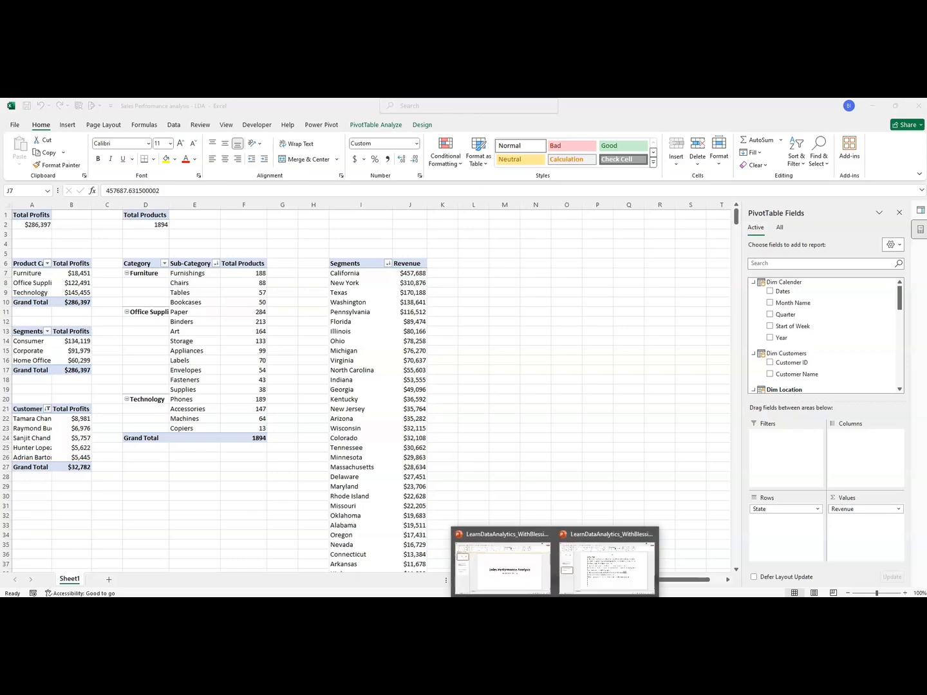
pyautogui.click(590, 578)
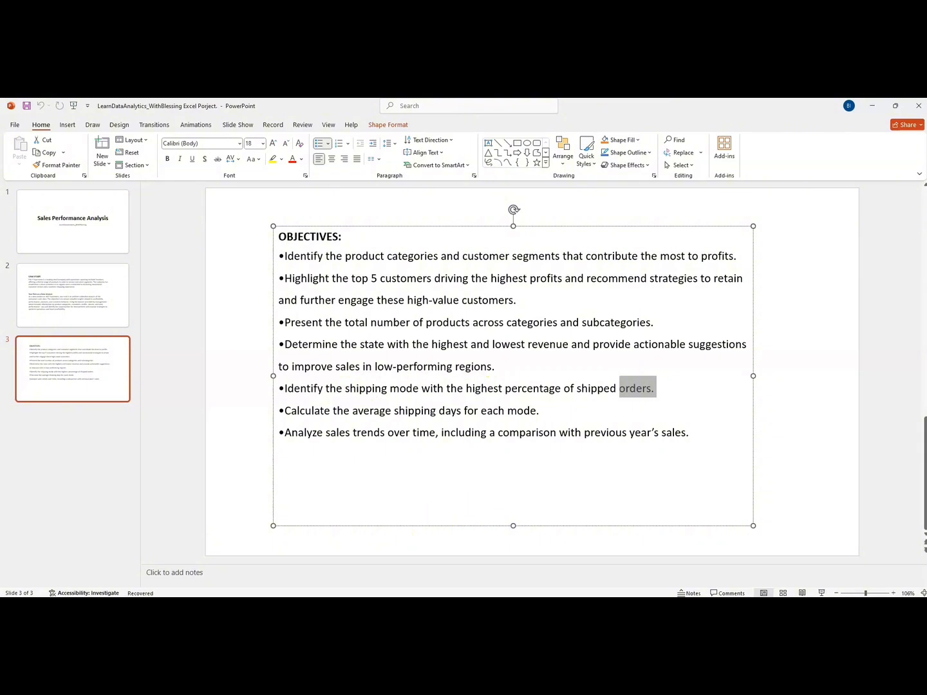
# Step: Switch to the Excel workbook and copy the Product Category PivotTable at A6 to cell M6
pyautogui.click(385, 569)
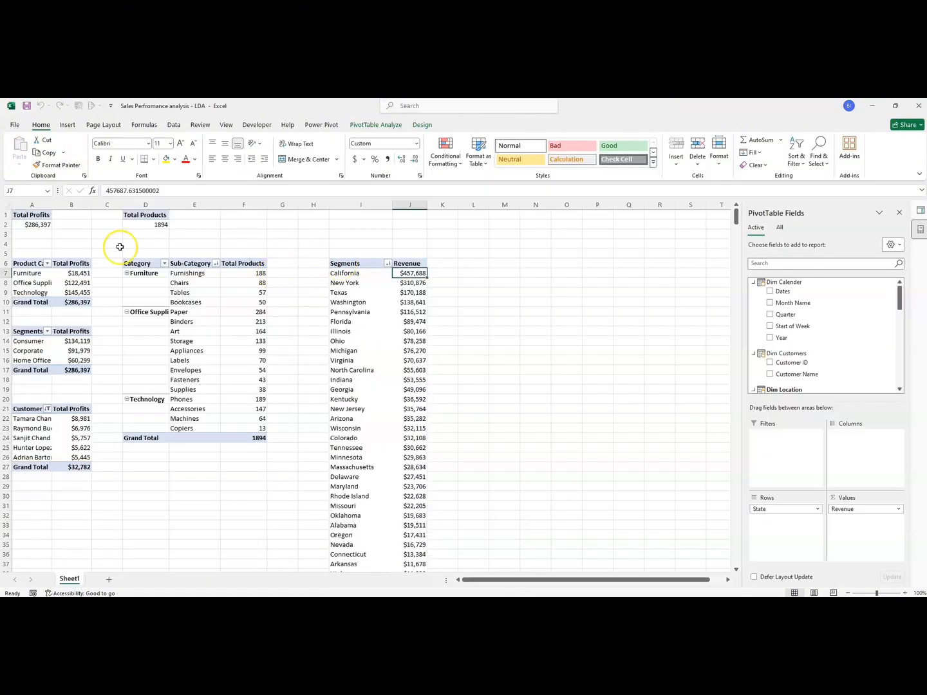
pyautogui.moveTo(20, 263); pyautogui.dragTo(88, 302)
pyautogui.hotkey('ctrl', 'c')
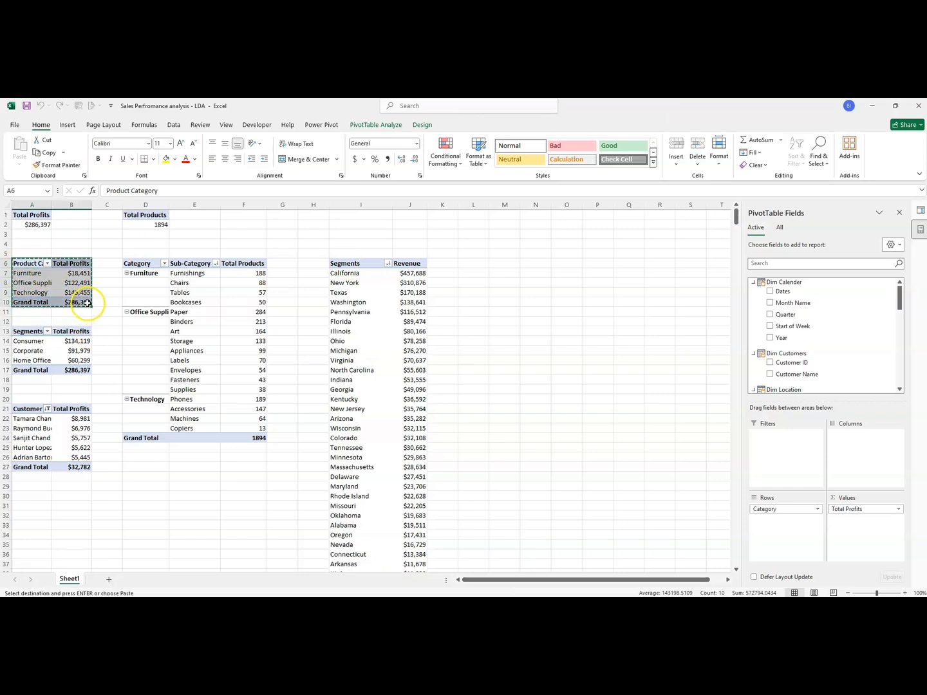
pyautogui.click(497, 265)
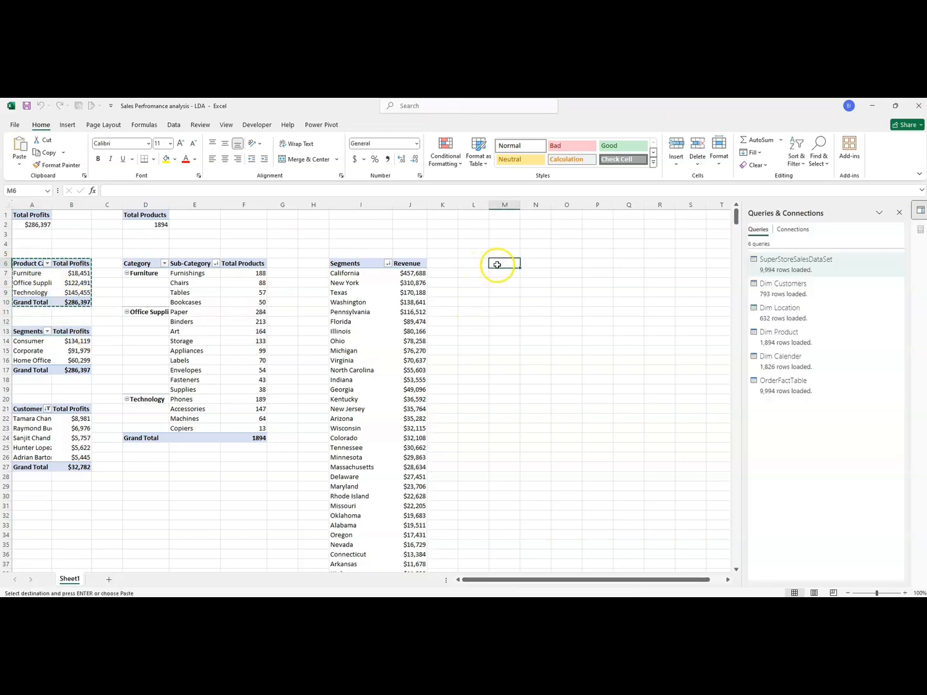
pyautogui.hotkey('ctrl', 'v')
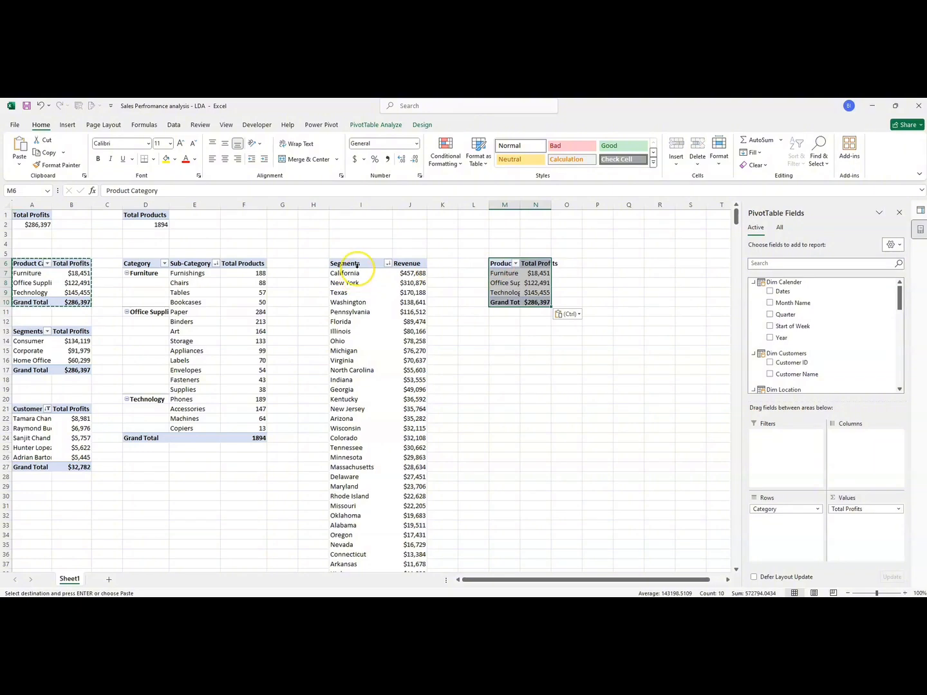
# Step: Rename the row header of the state revenue PivotTable in cell I6 as Country
pyautogui.click(357, 264)
pyautogui.doubleClick(357, 265)
pyautogui.moveTo(365, 264); pyautogui.dragTo(327, 264)
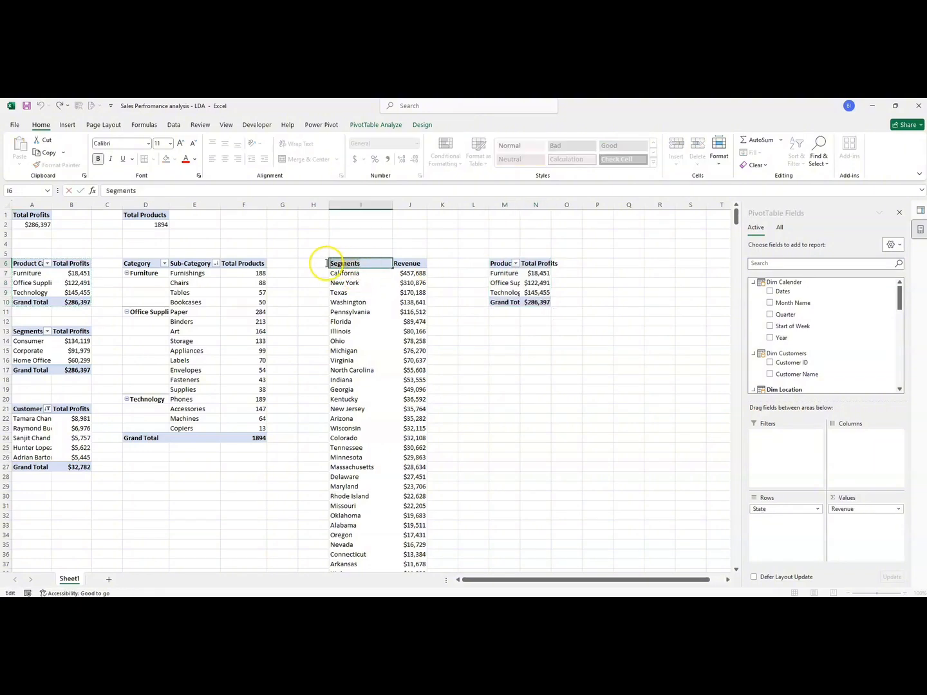
pyautogui.press('BackSpace')
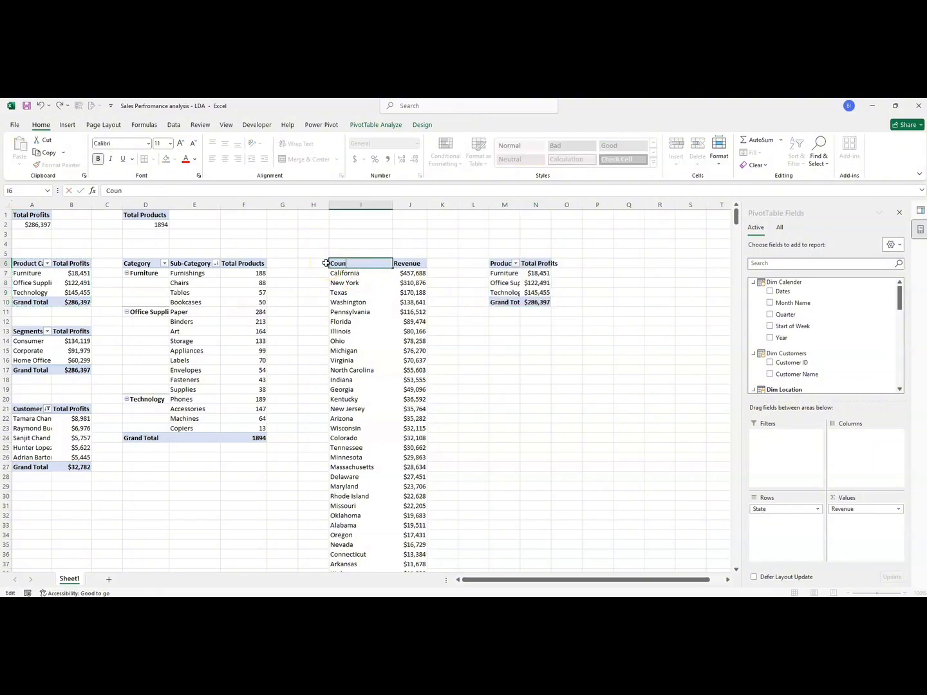
pyautogui.press('Return')
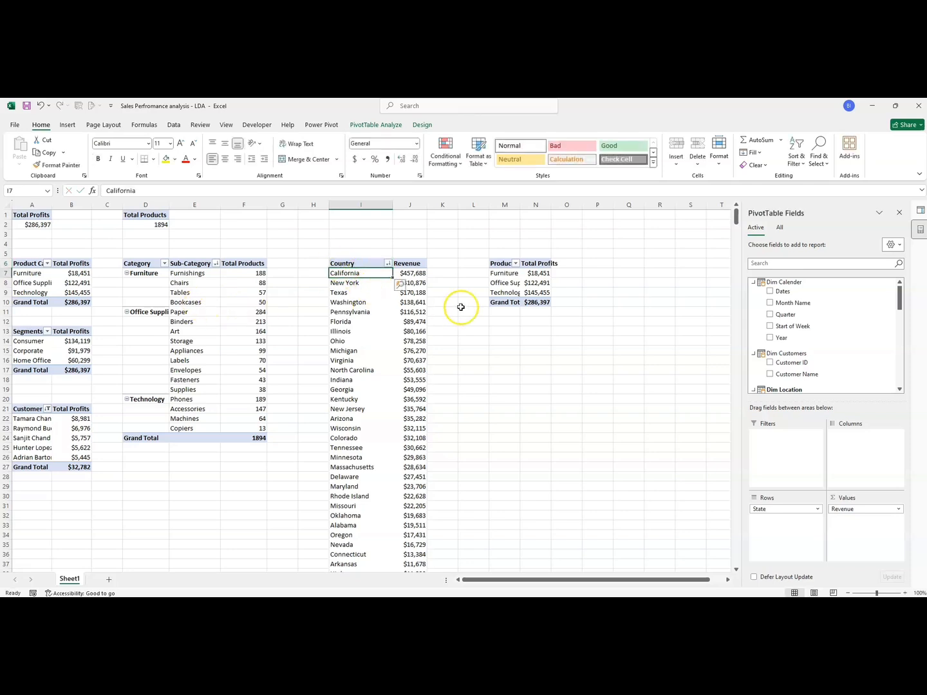
# Step: Rename the row header in cell M6 as Shipping mode and fit columns M and N to their contents
pyautogui.doubleClick(520, 204)
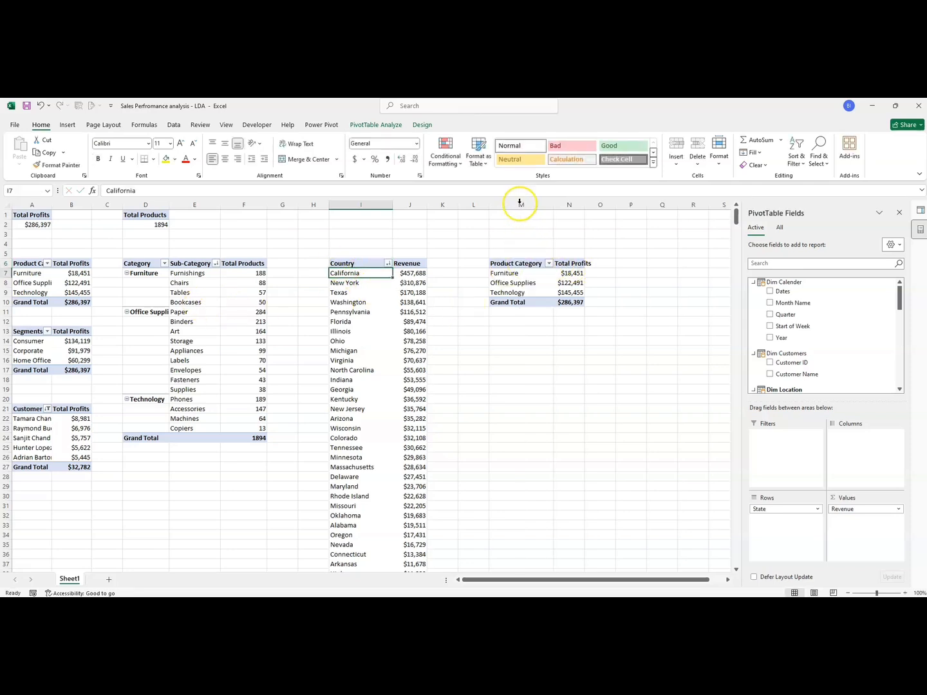
pyautogui.click(516, 263)
pyautogui.doubleClick(515, 263)
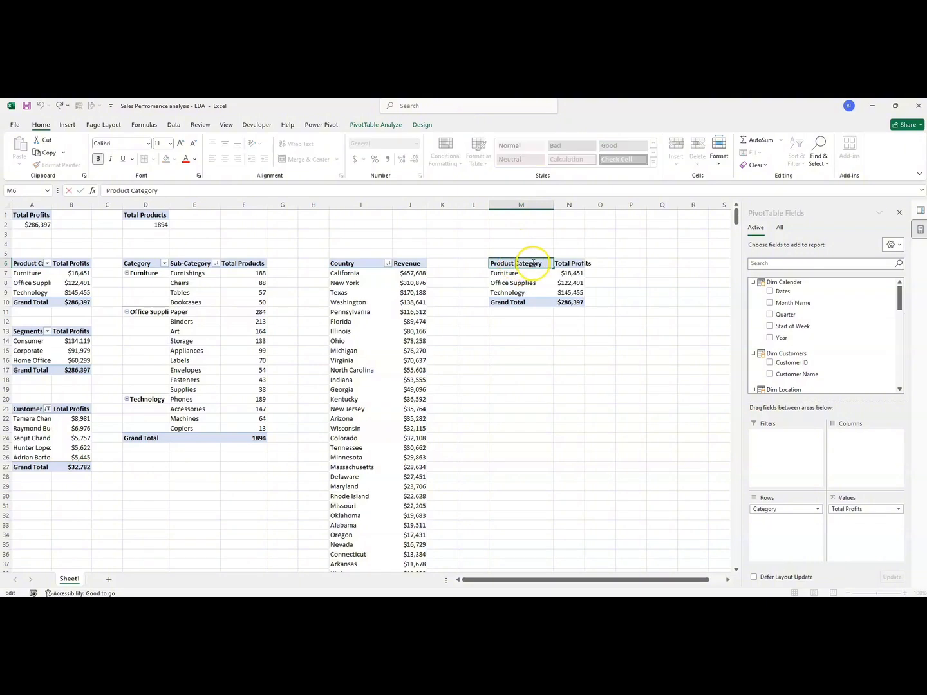
pyautogui.moveTo(542, 263); pyautogui.dragTo(485, 264)
pyautogui.press('BackSpace')
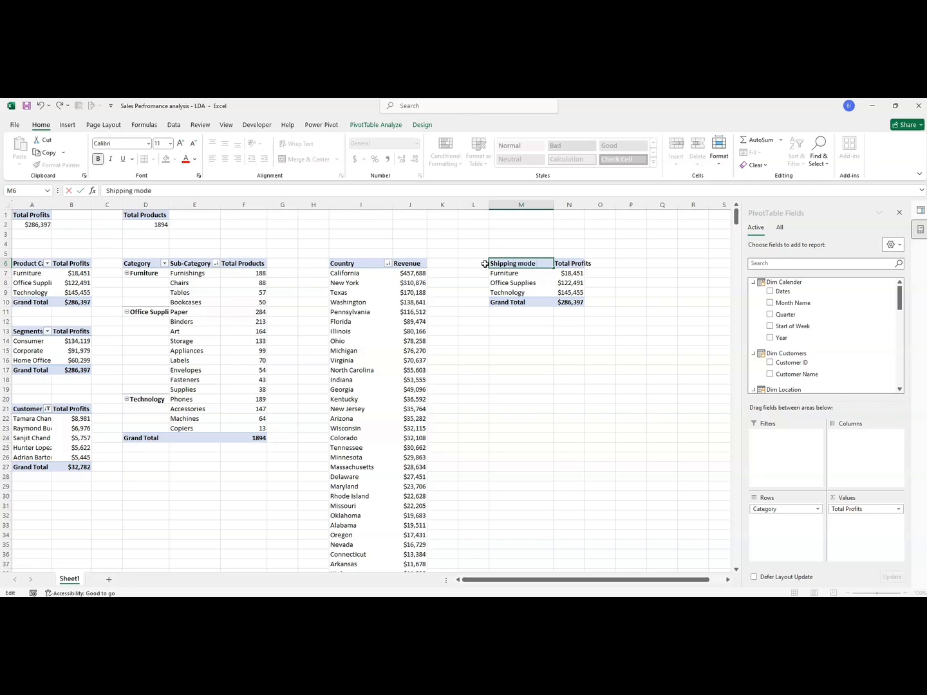
pyautogui.press('Return')
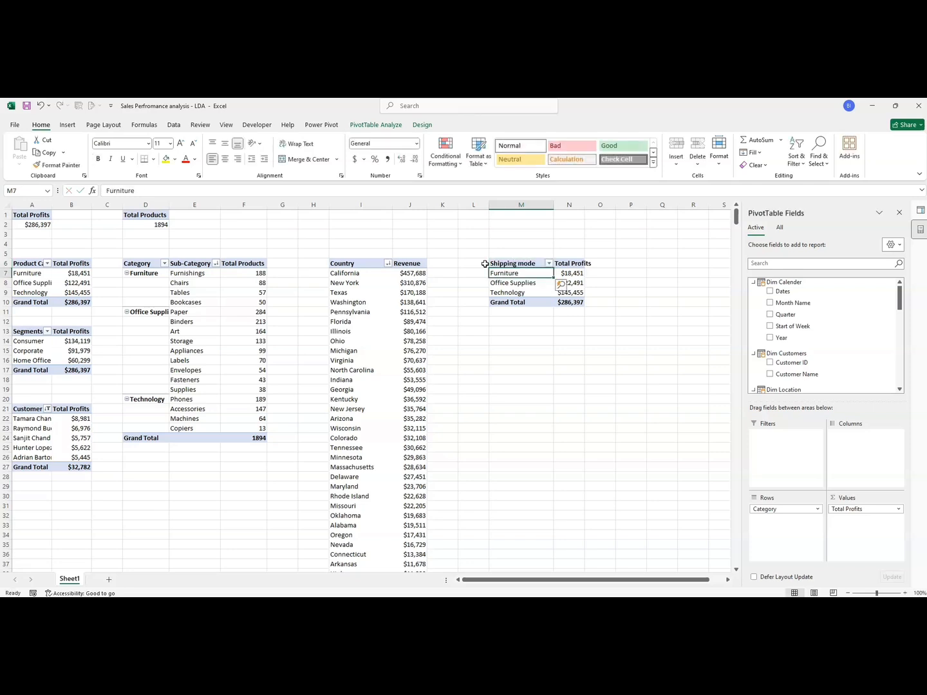
pyautogui.doubleClick(585, 206)
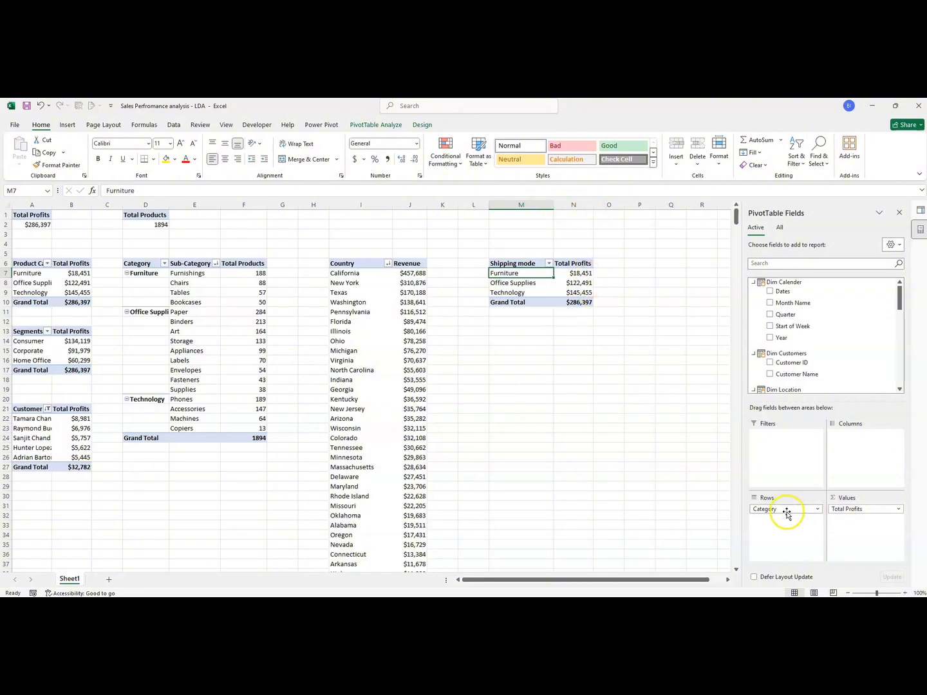
# Step: Replace the fields of the PivotTable at M6 with Ship Mode as rows and Total Orders as values
pyautogui.moveTo(786, 511); pyautogui.dragTo(623, 517)
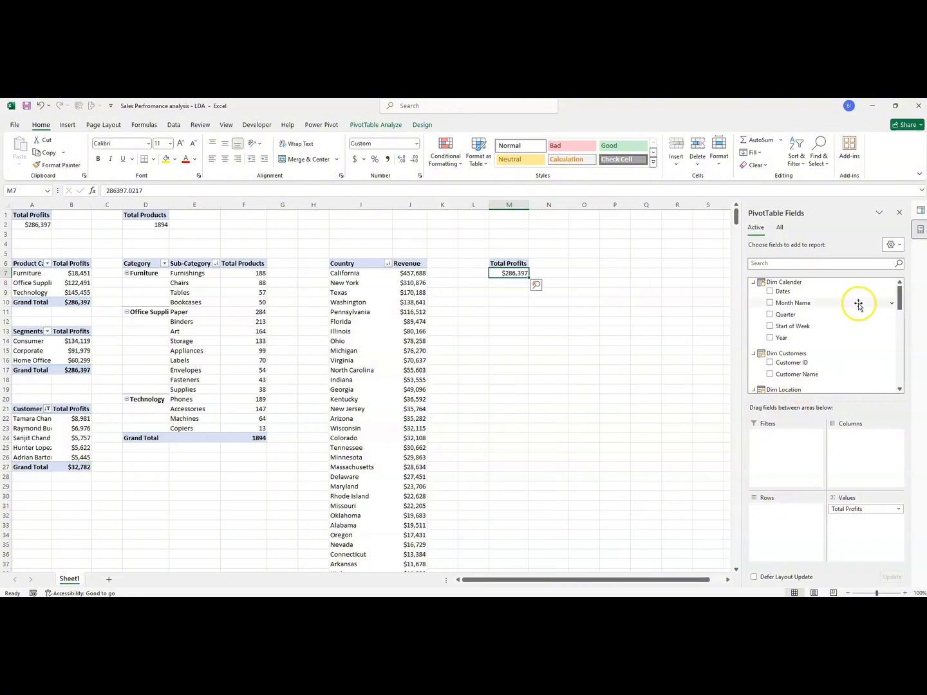
pyautogui.moveTo(900, 296); pyautogui.dragTo(918, 412)
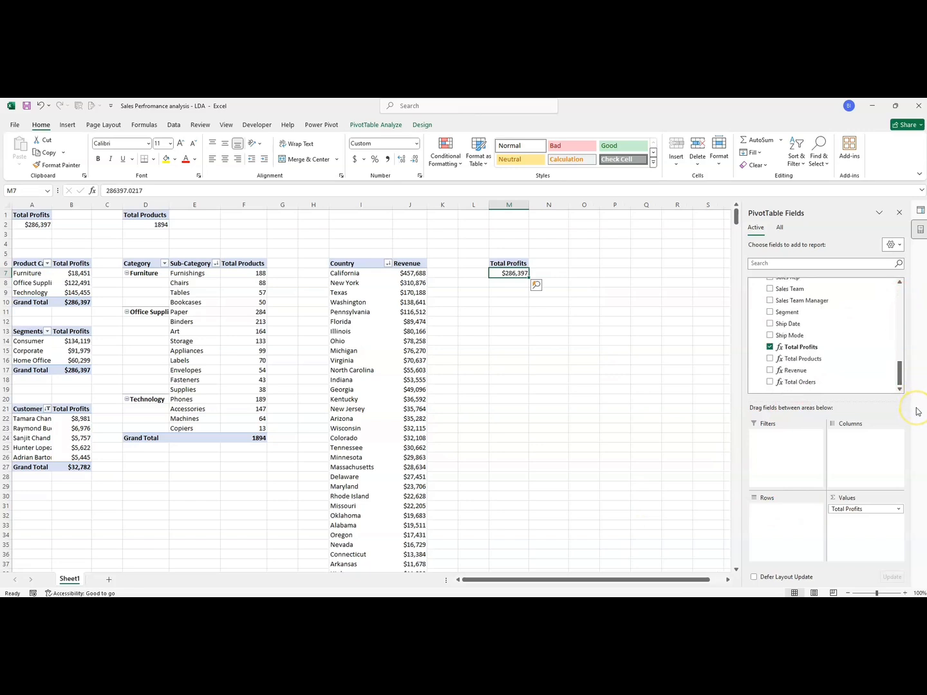
pyautogui.click(770, 336)
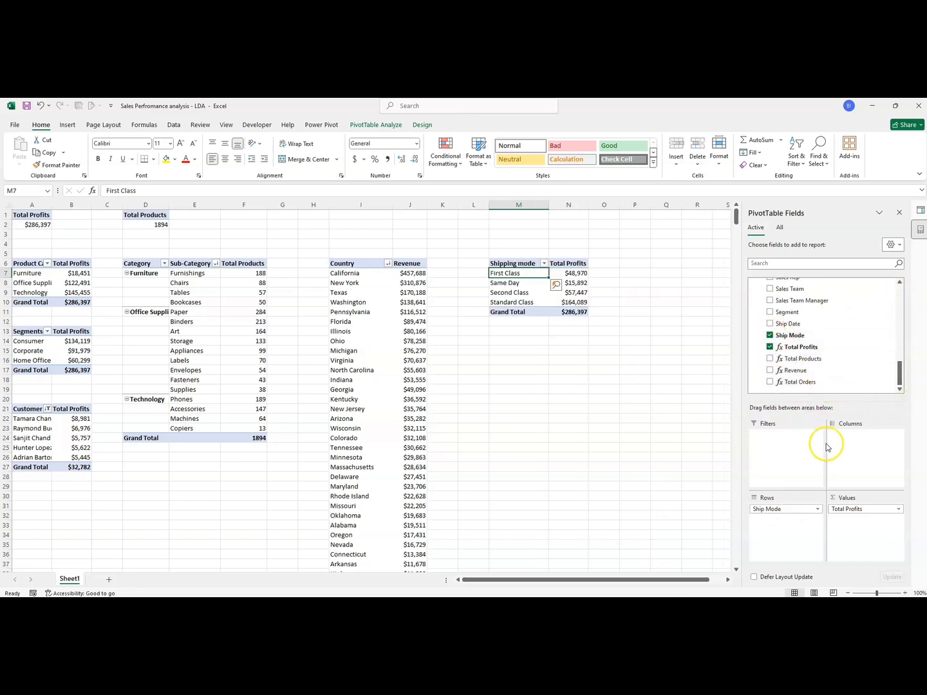
pyautogui.moveTo(600, 525); pyautogui.dragTo(629, 504)
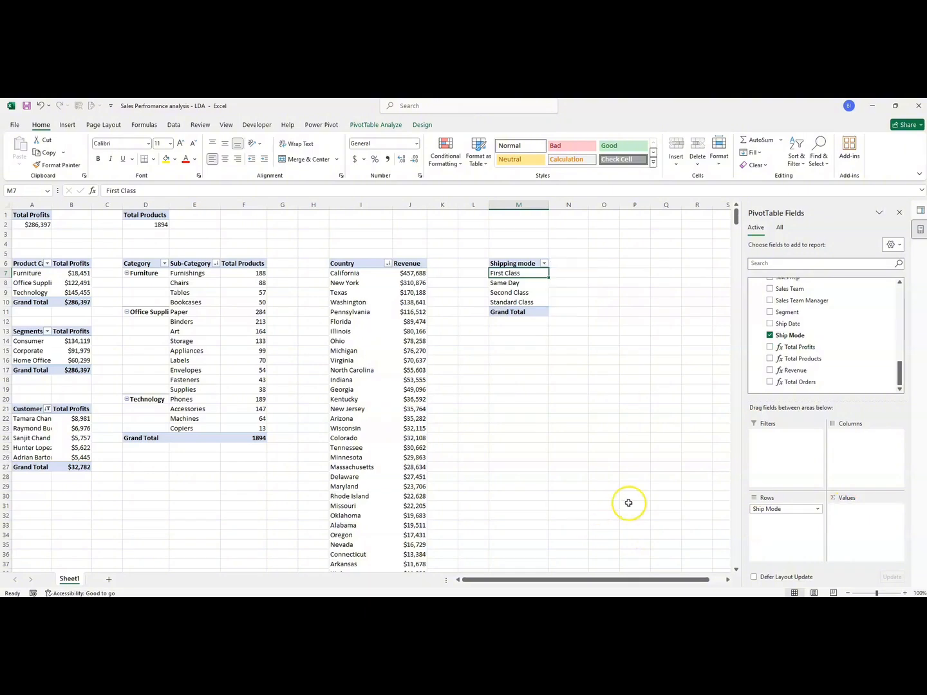
pyautogui.click(770, 382)
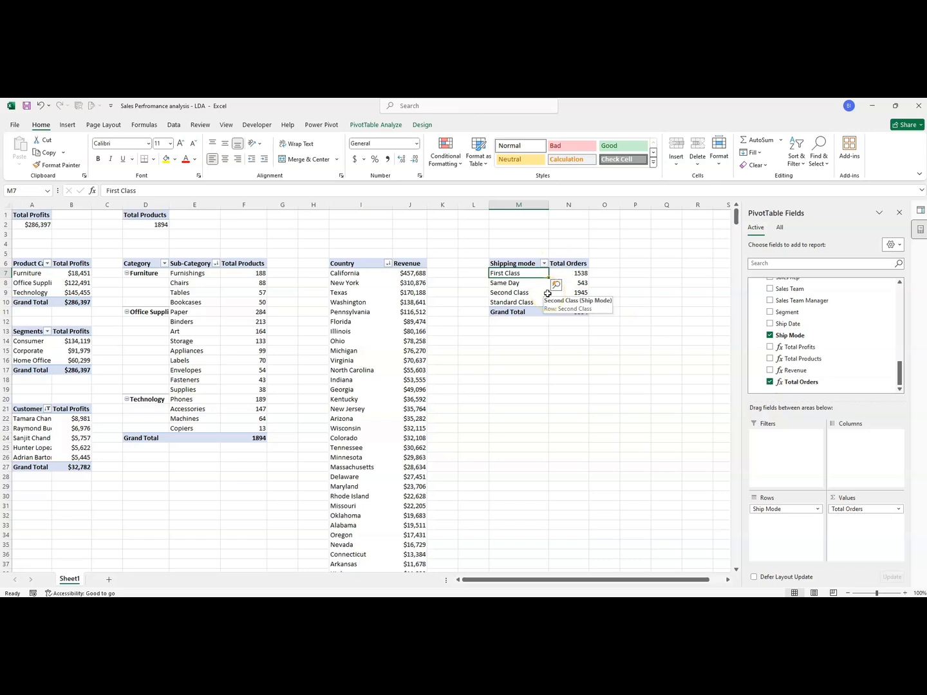
# Step: Show the Total Orders values of the Shipping mode PivotTable as % of Grand Total
pyautogui.moveTo(579, 273); pyautogui.dragTo(577, 311)
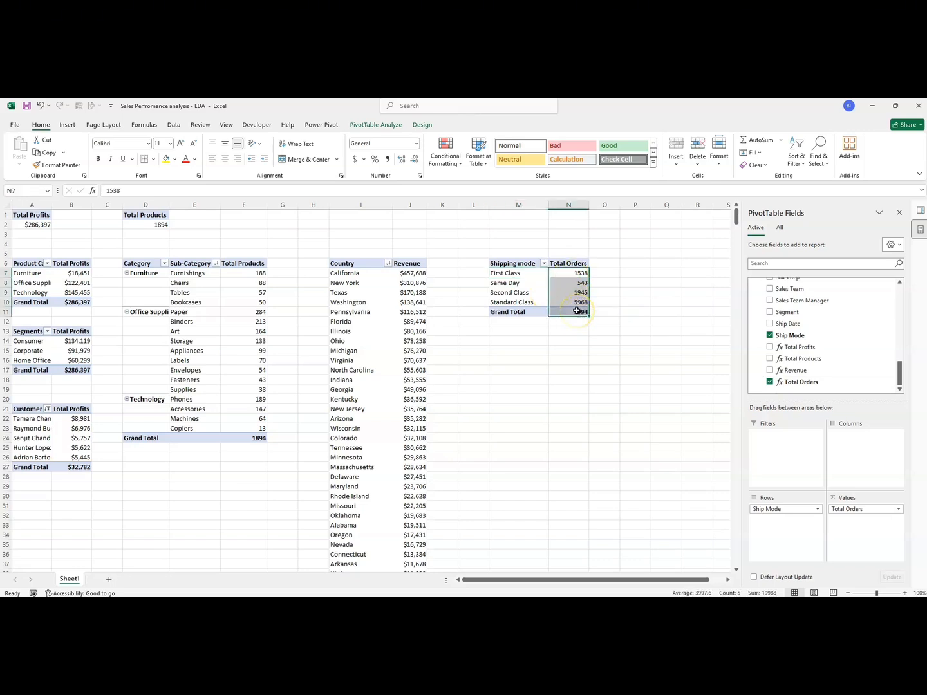
pyautogui.click(899, 509)
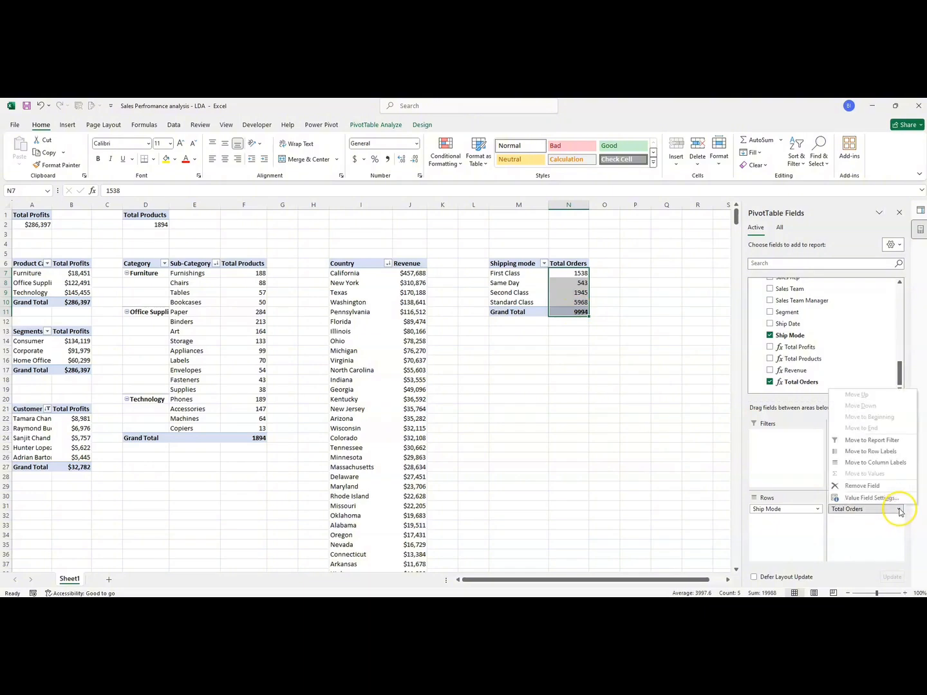
pyautogui.click(875, 499)
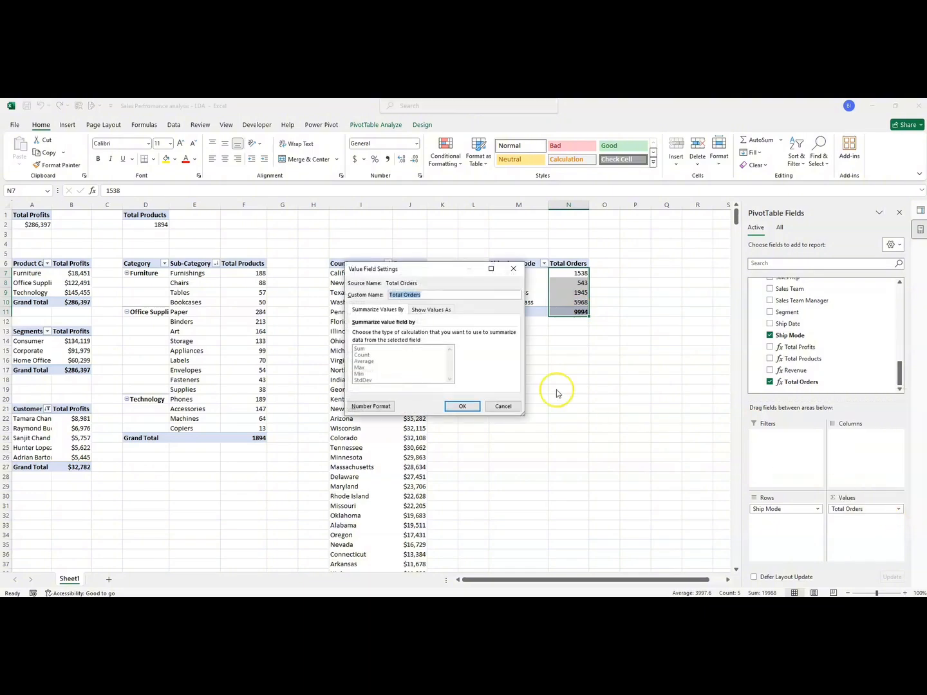
pyautogui.click(431, 310)
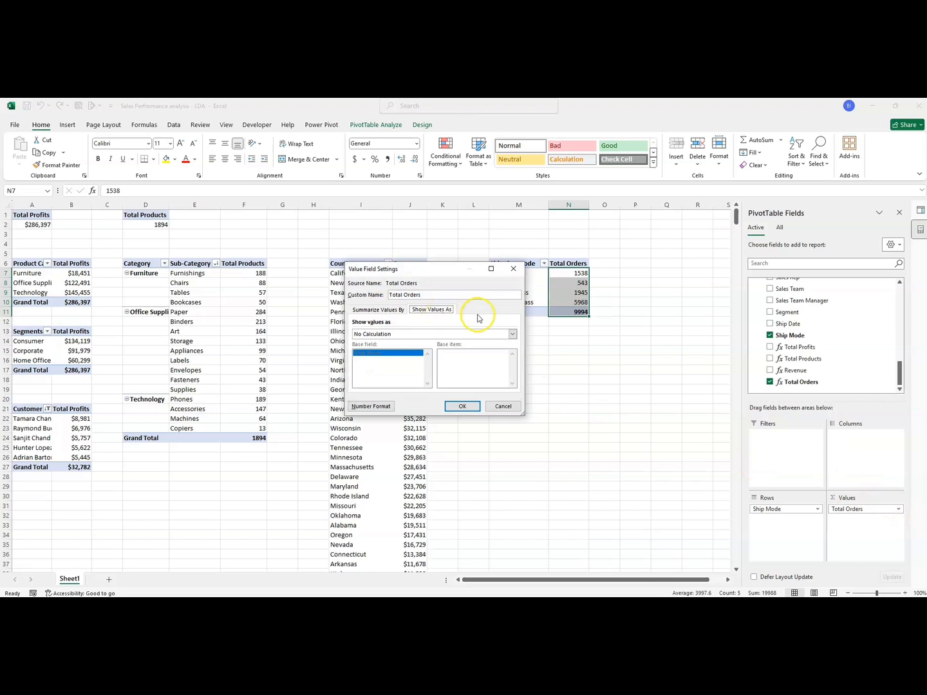
pyautogui.click(513, 335)
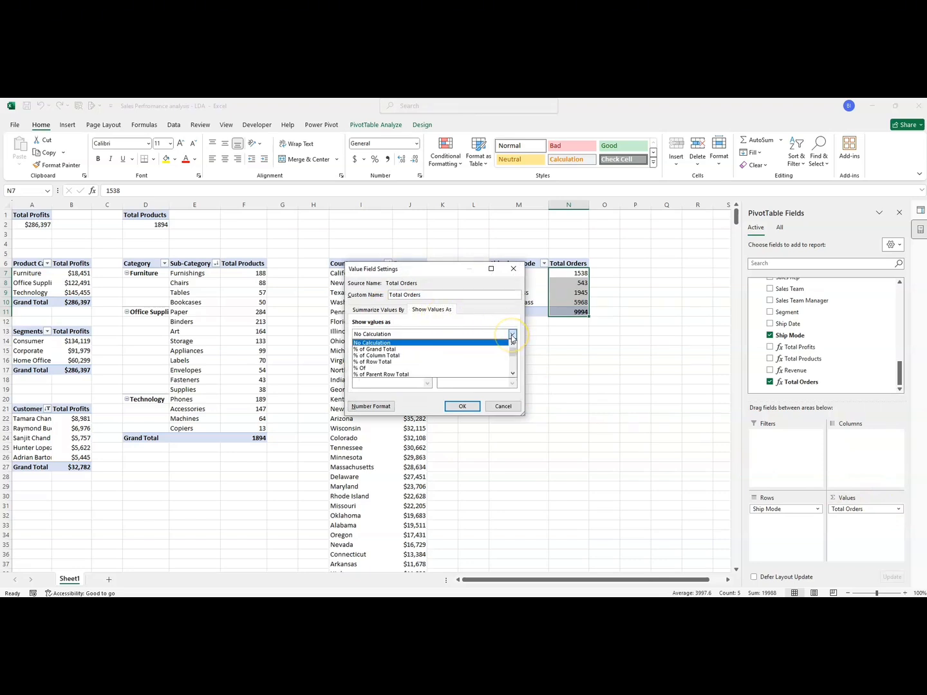
pyautogui.click(382, 349)
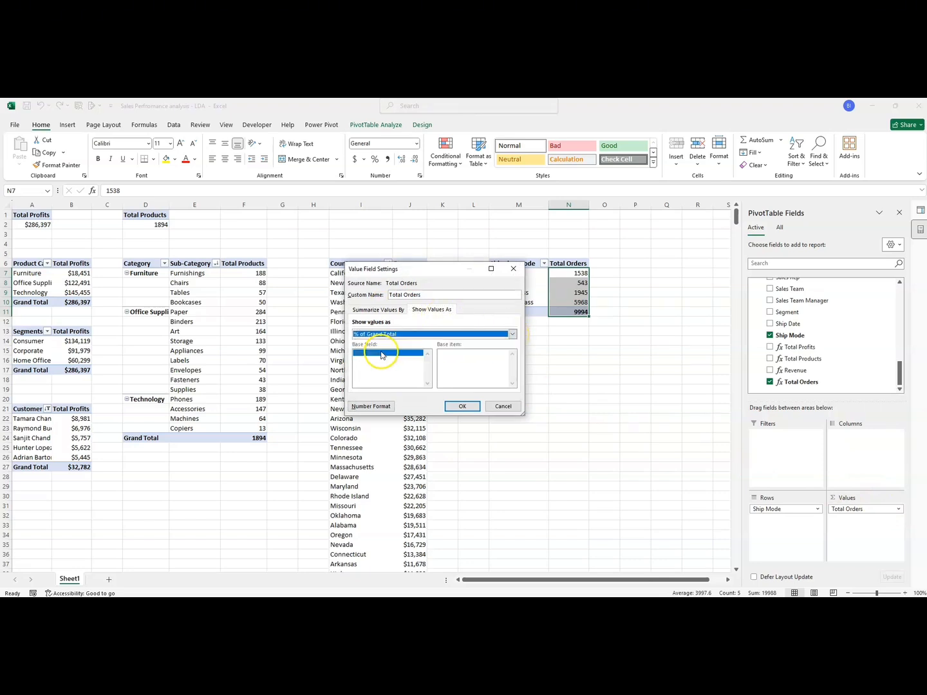
pyautogui.click(468, 407)
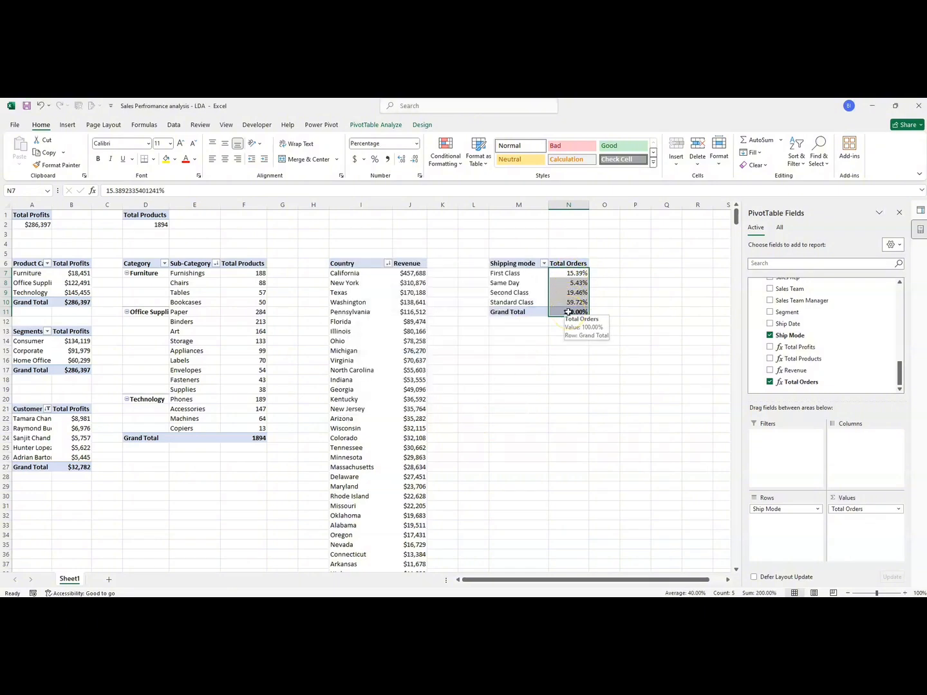
pyautogui.click(519, 368)
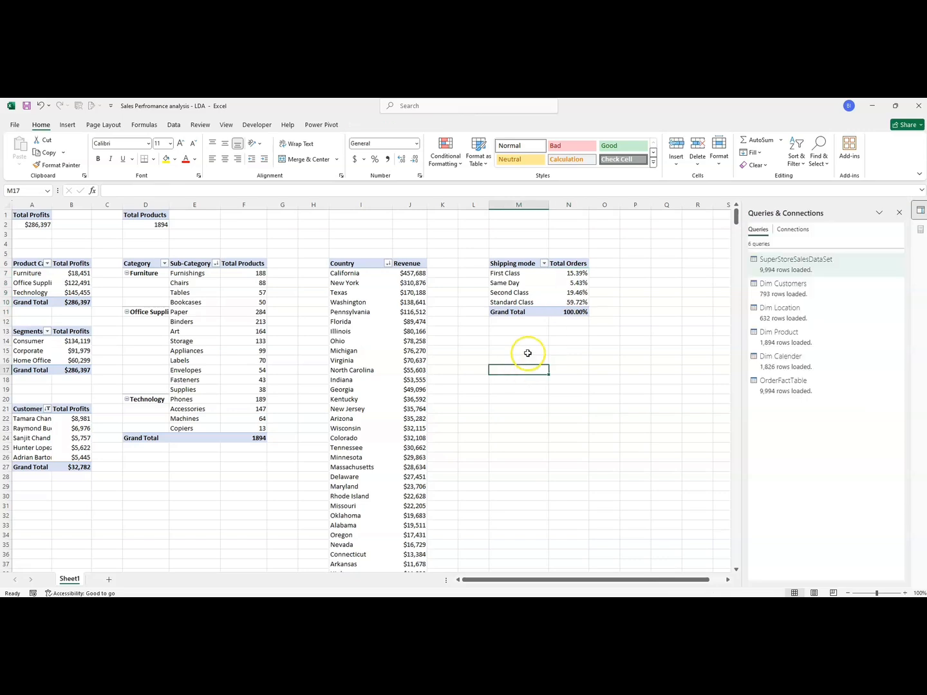
pyautogui.click(572, 293)
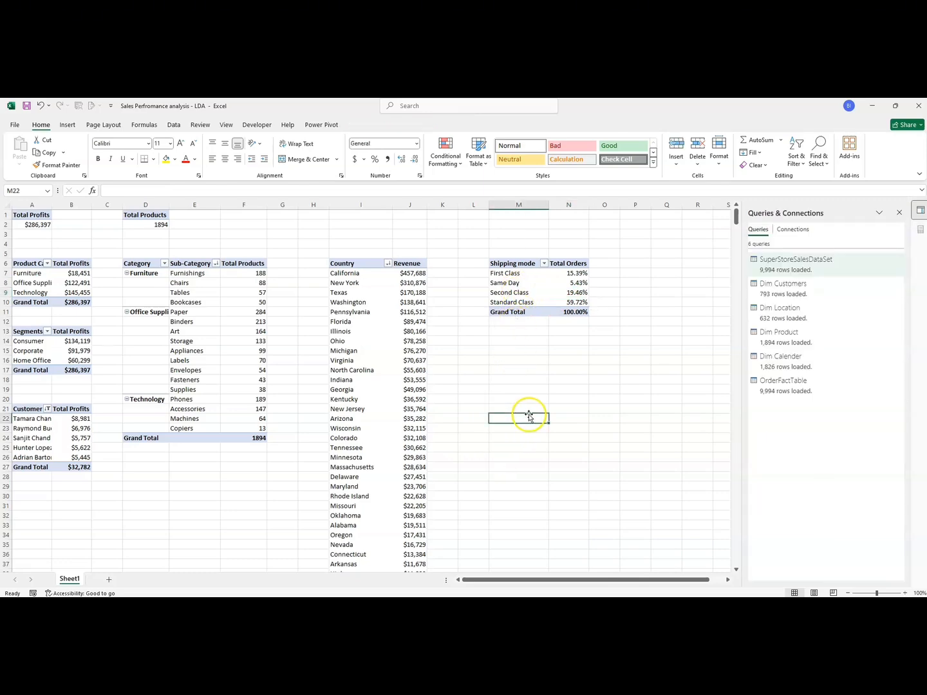
# Step: Switch to the PowerPoint presentation and read the next objective about average shipping days on slide 3
pyautogui.click(555, 605)
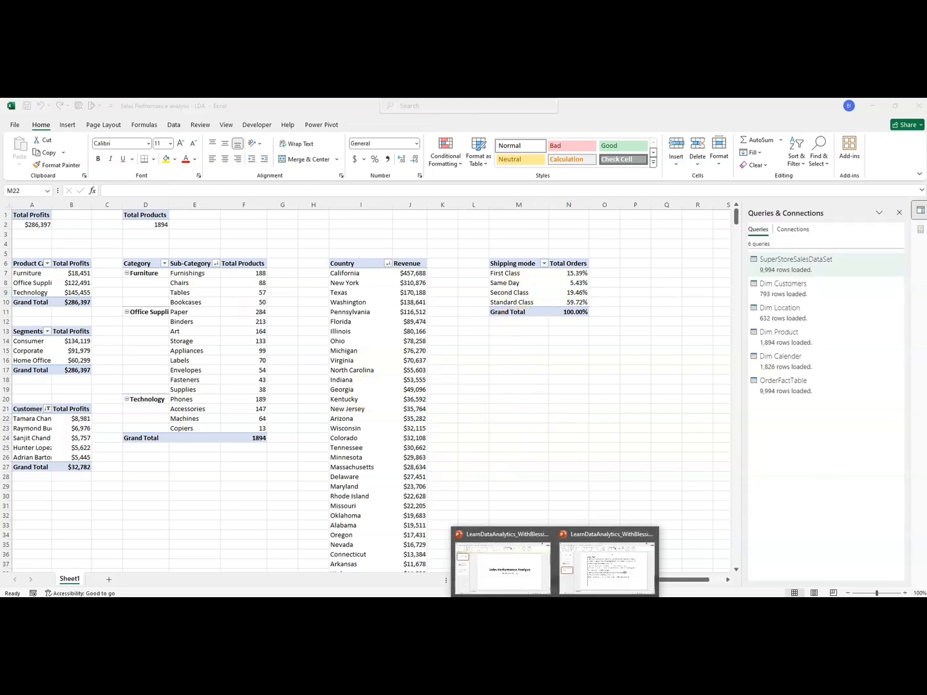
pyautogui.click(587, 575)
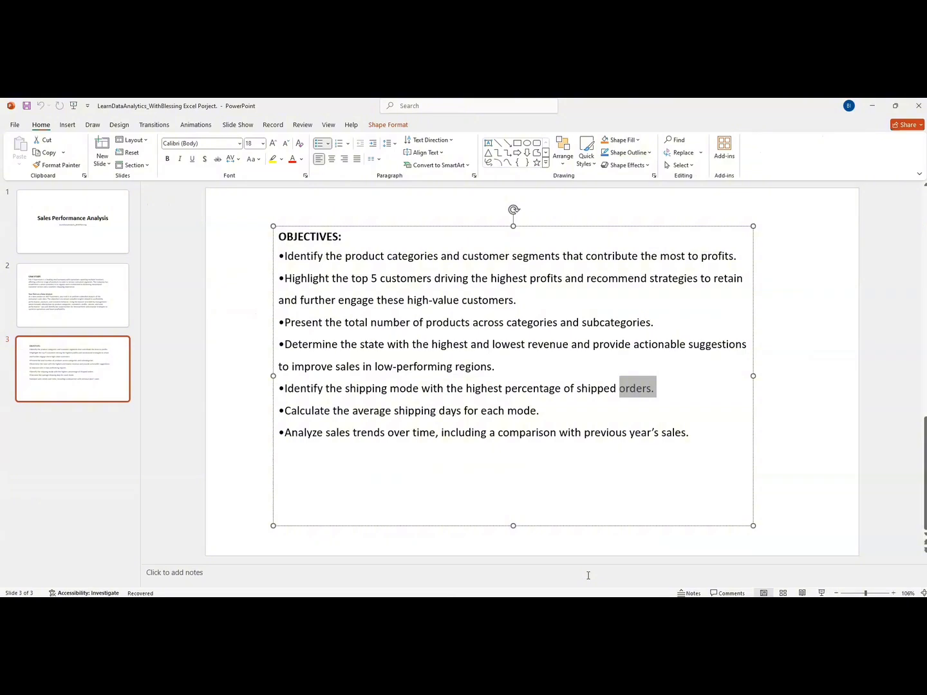
pyautogui.moveTo(424, 529); pyautogui.dragTo(422, 524)
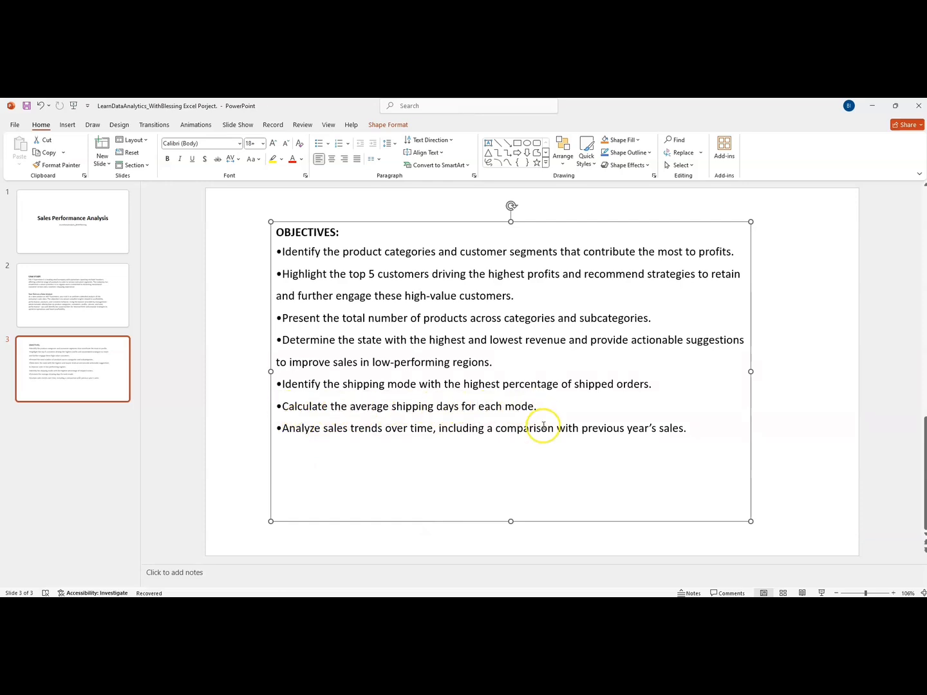
pyautogui.click(335, 552)
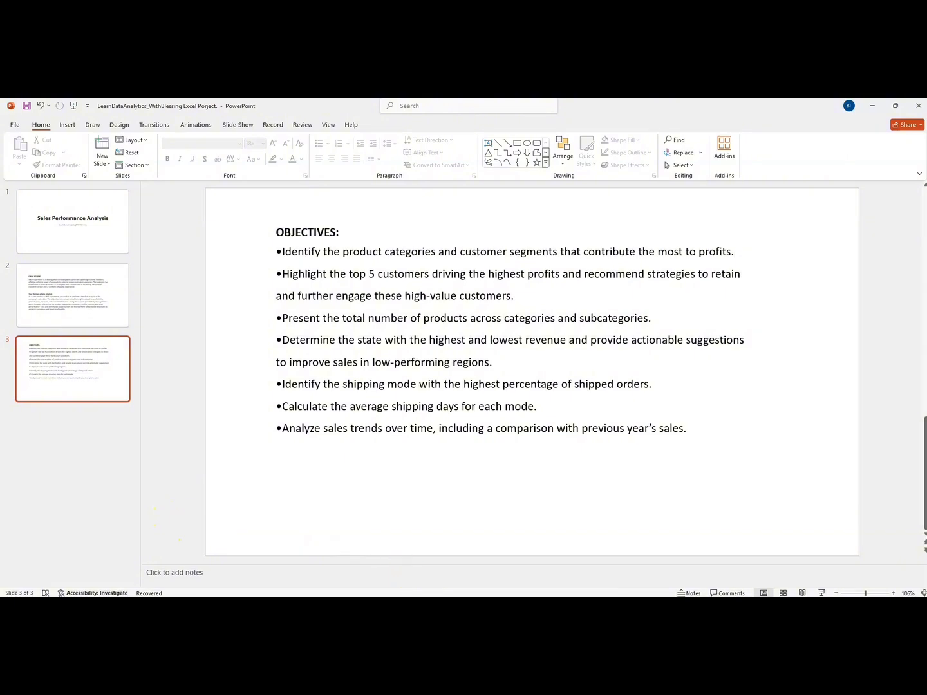
# Step: Switch to the Power Pivot window and add a column named Ship days at the end of OrderFactTable
pyautogui.moveTo(365, 605)
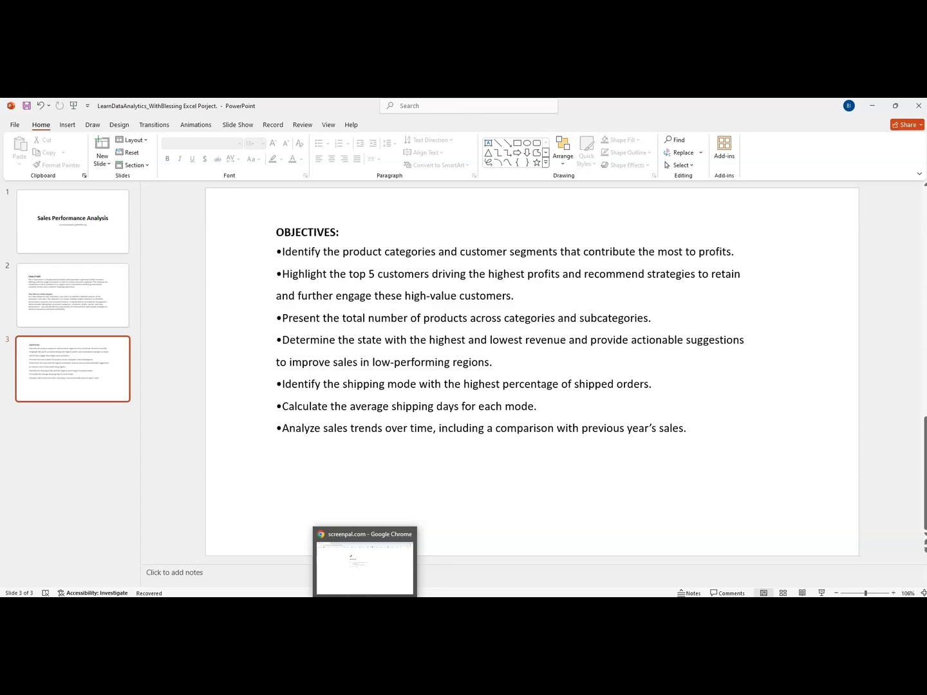
pyautogui.moveTo(412, 605)
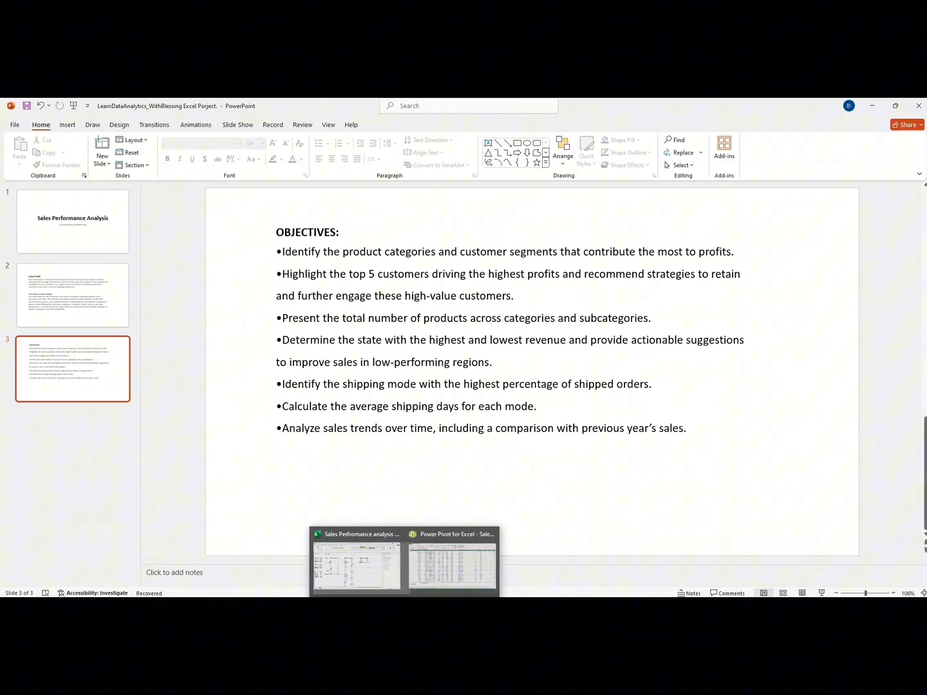
pyautogui.click(423, 575)
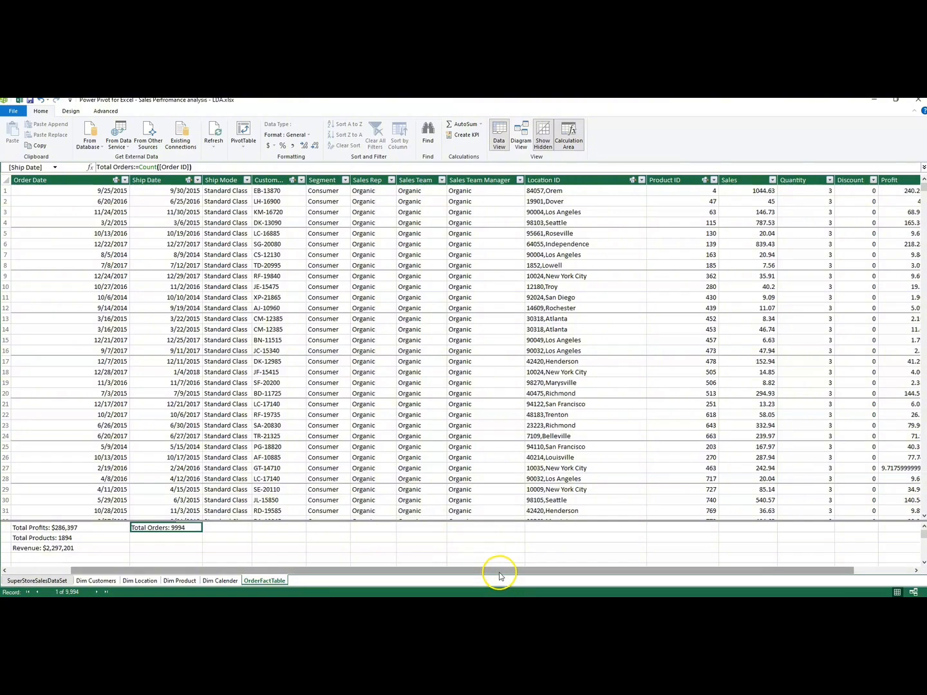
pyautogui.moveTo(501, 576); pyautogui.dragTo(612, 573)
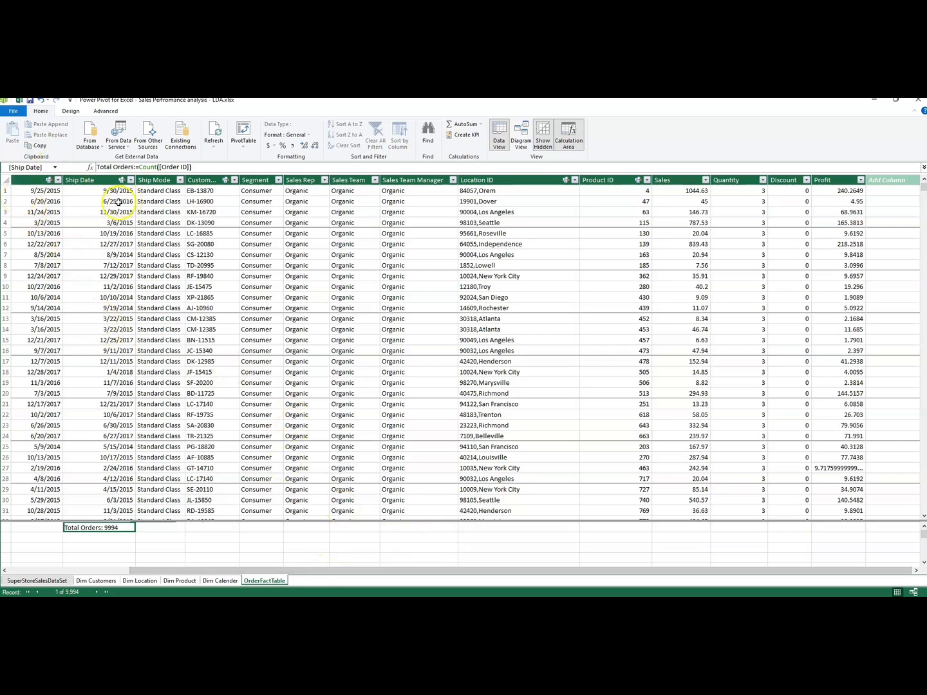
pyautogui.doubleClick(884, 180)
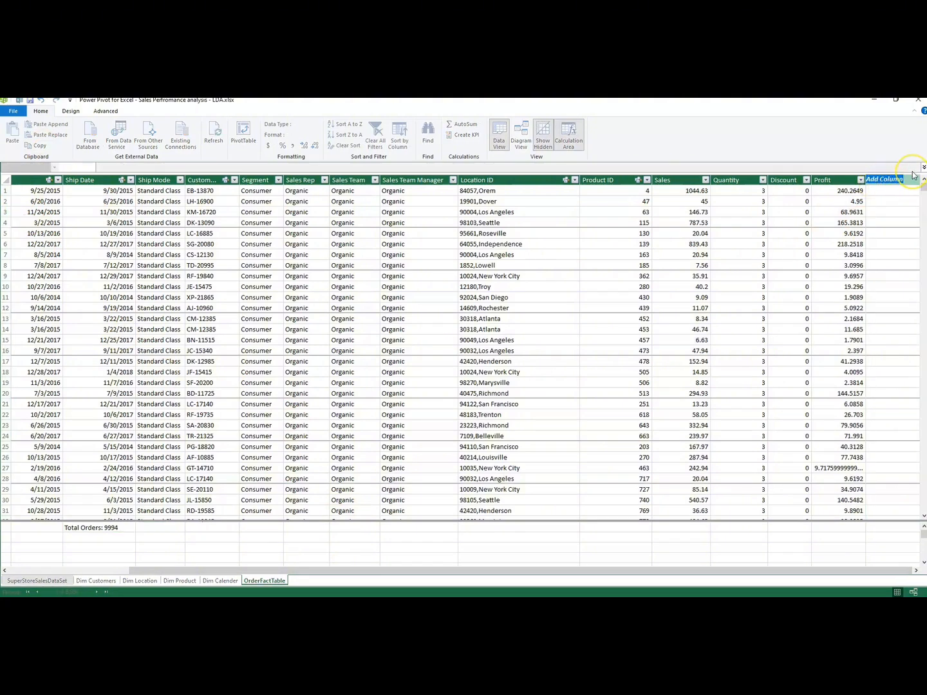
pyautogui.press('BackSpace')
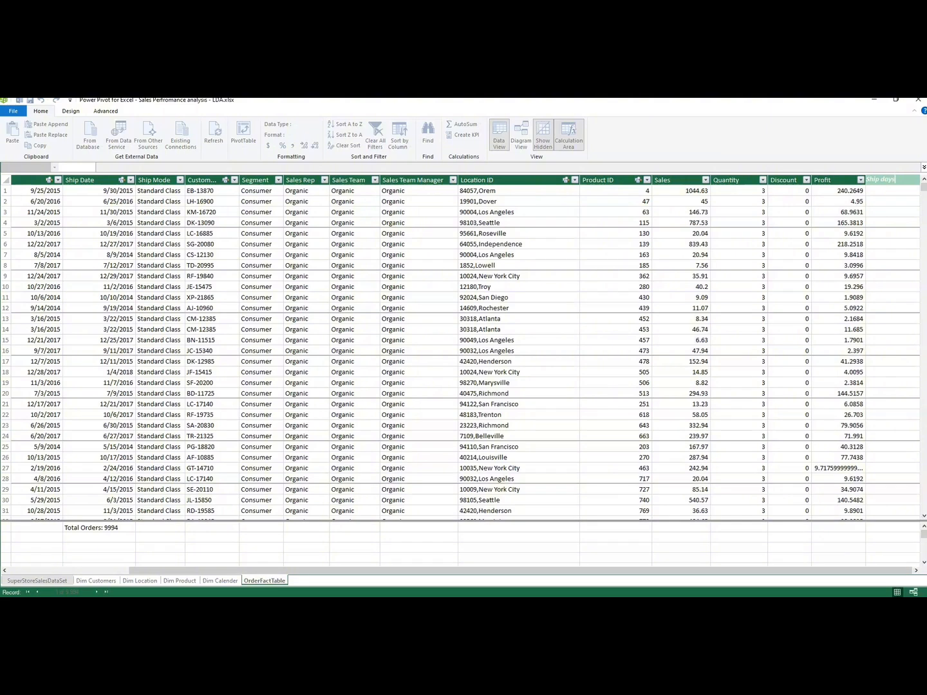
pyautogui.press('Return')
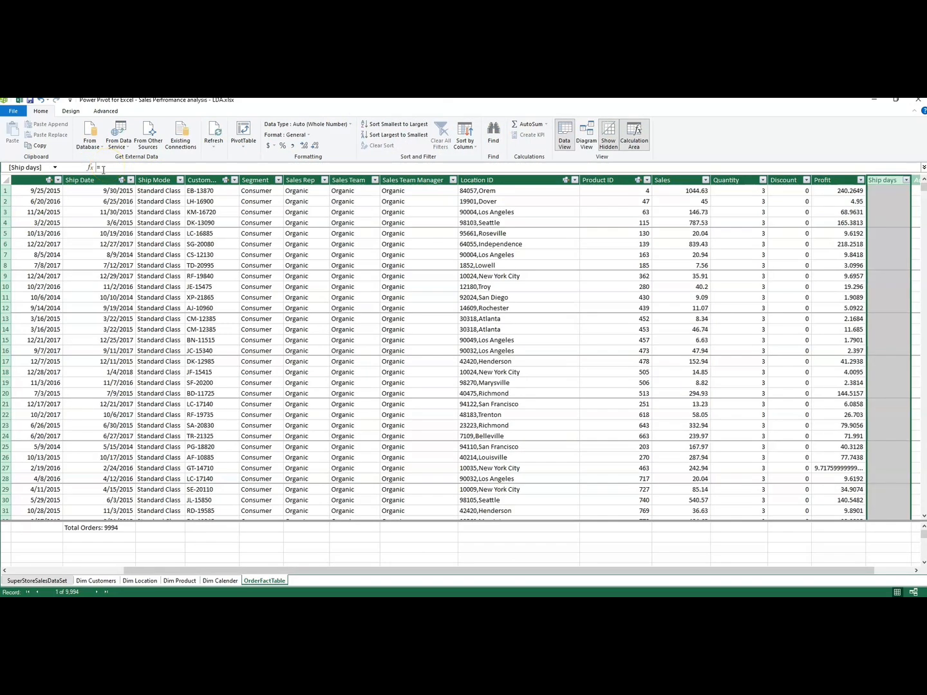
# Step: Define the Ship days column with the formula =DATEDIFF([Order Date],[Ship Date],DAY)
pyautogui.click(103, 169)
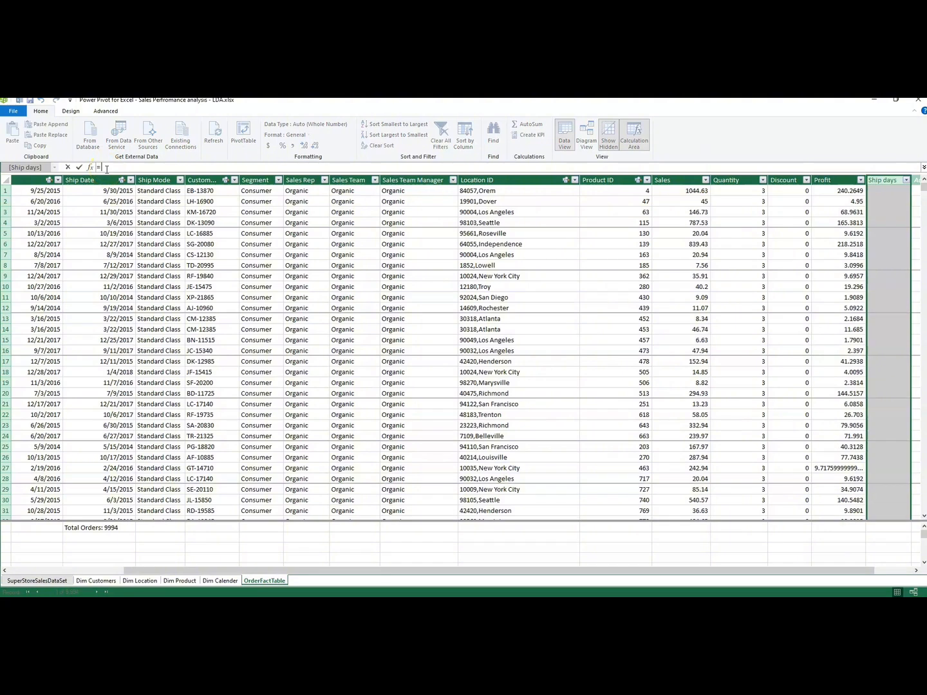
pyautogui.write('date')
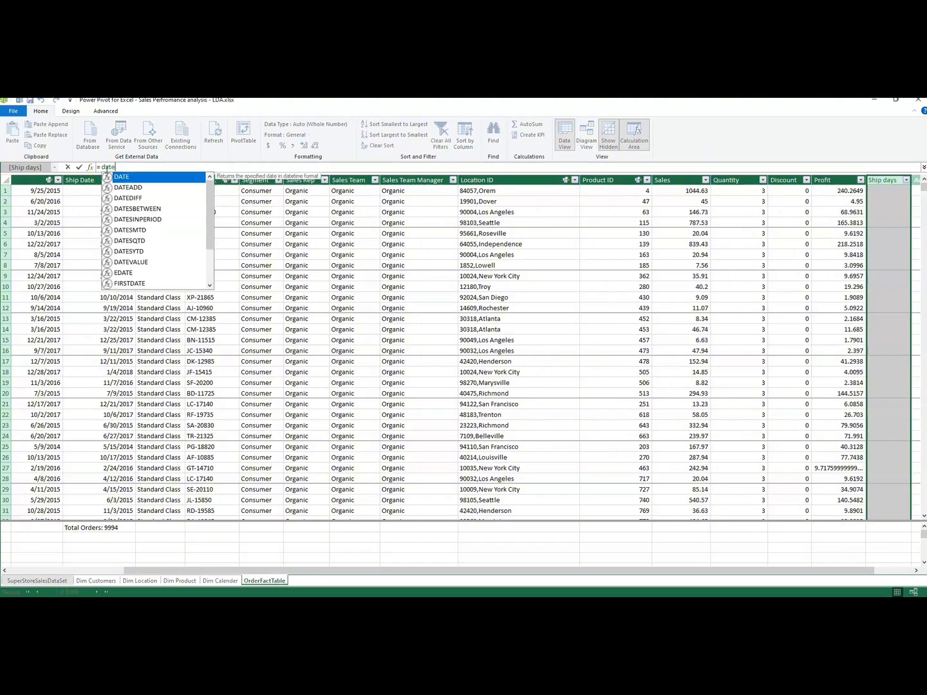
pyautogui.click(132, 198)
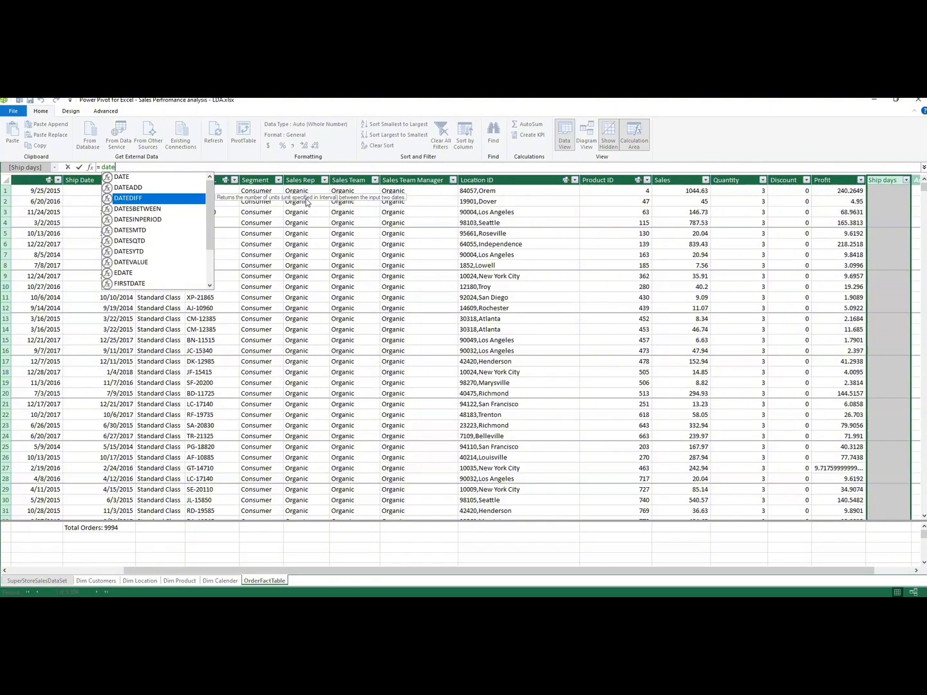
pyautogui.click(175, 200)
pyautogui.click(175, 200)
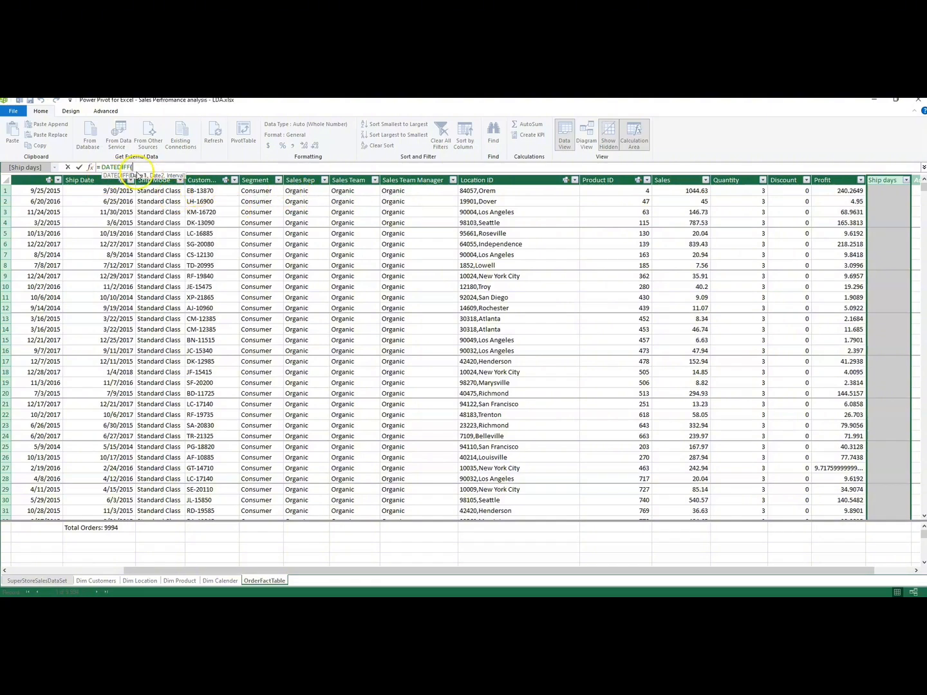
pyautogui.write('order')
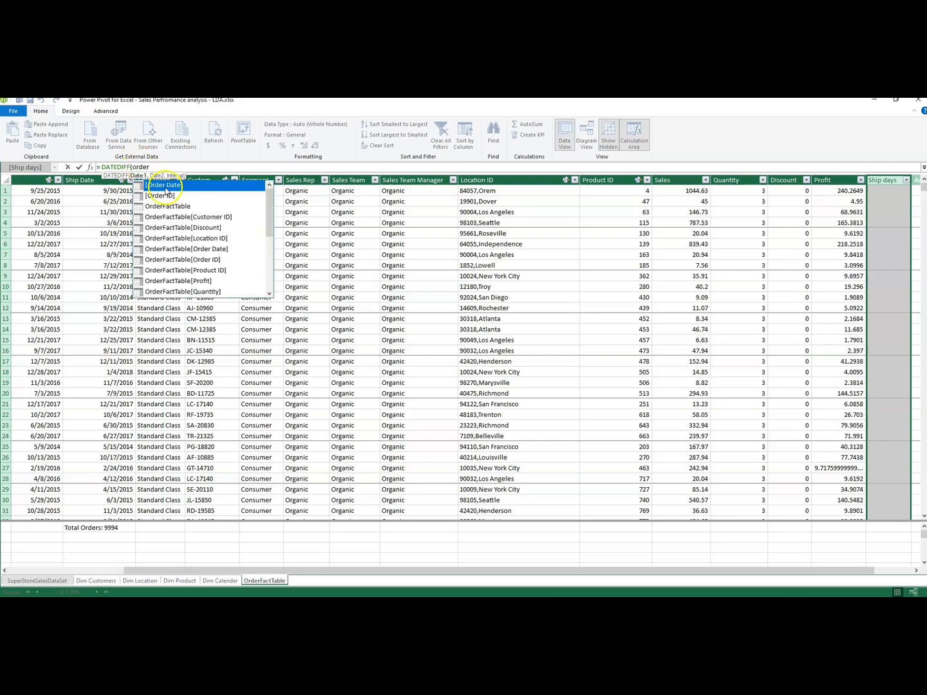
pyautogui.doubleClick(166, 187)
pyautogui.write(',')
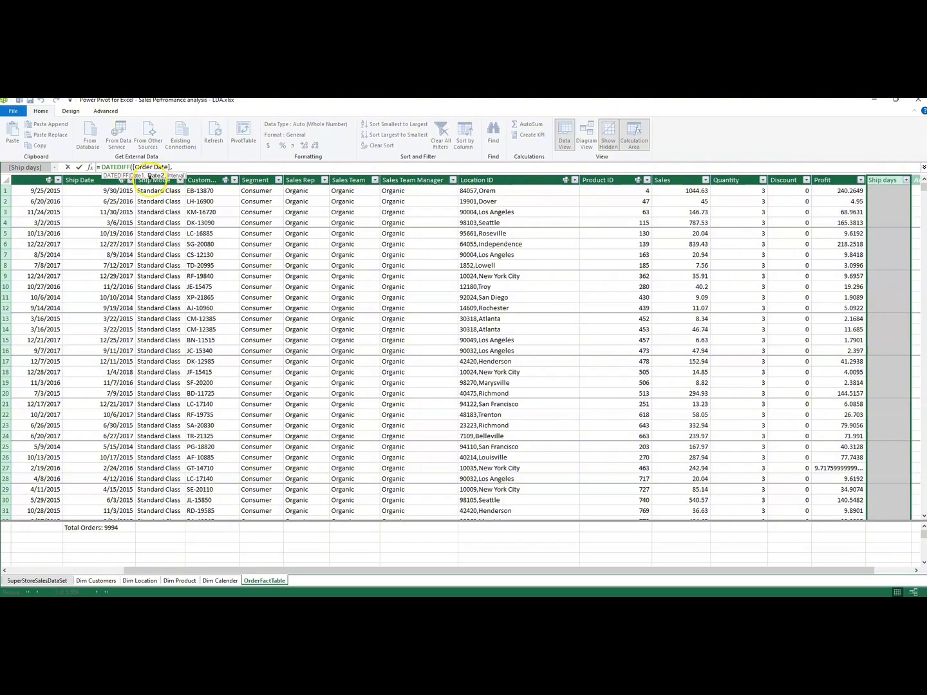
pyautogui.write('sh')
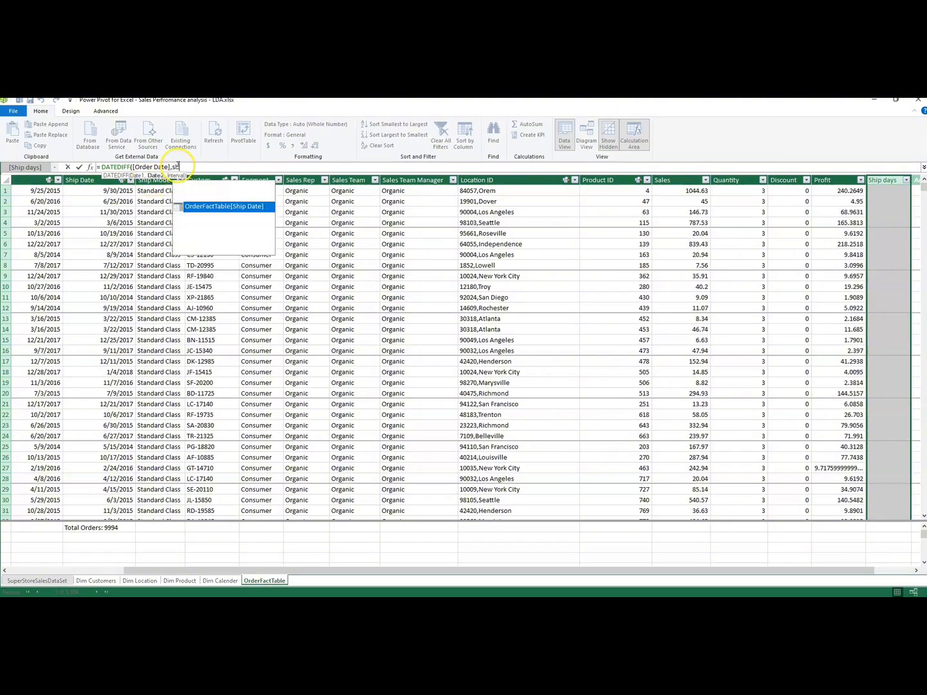
pyautogui.write('i')
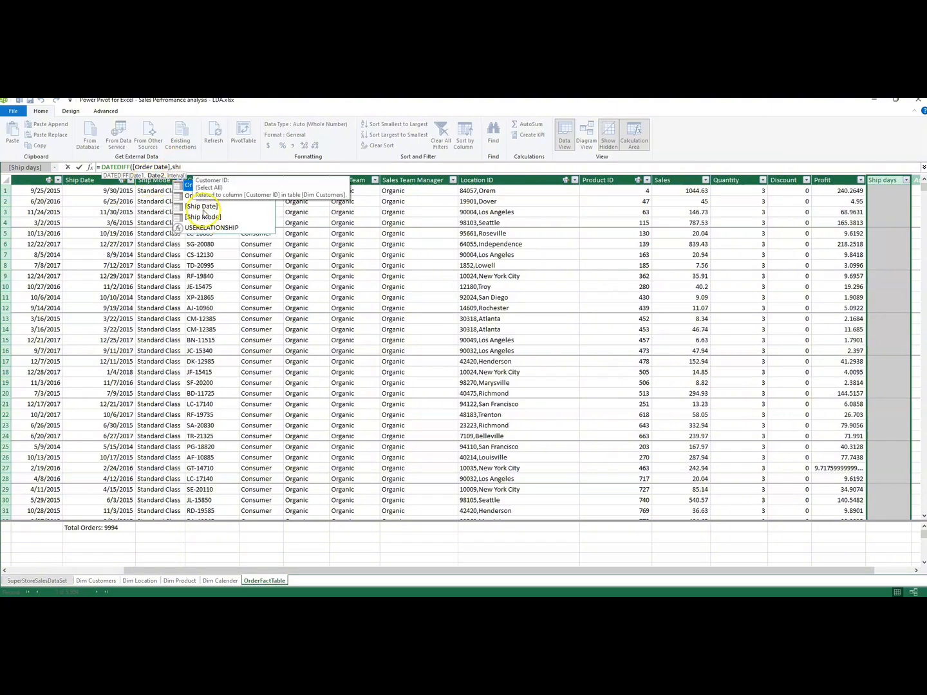
pyautogui.doubleClick(201, 210)
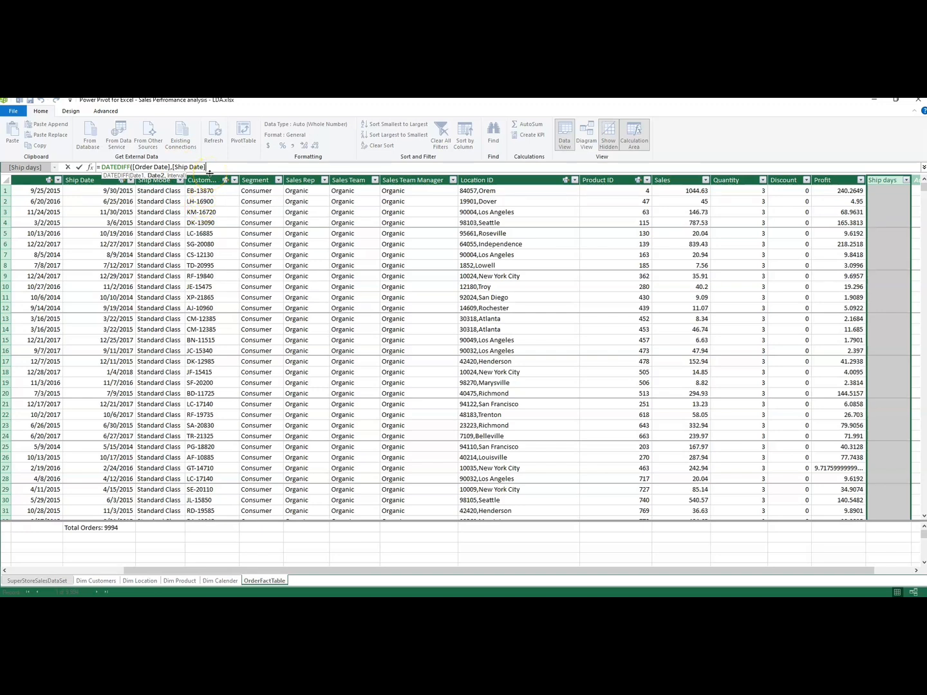
pyautogui.write(',DAY')
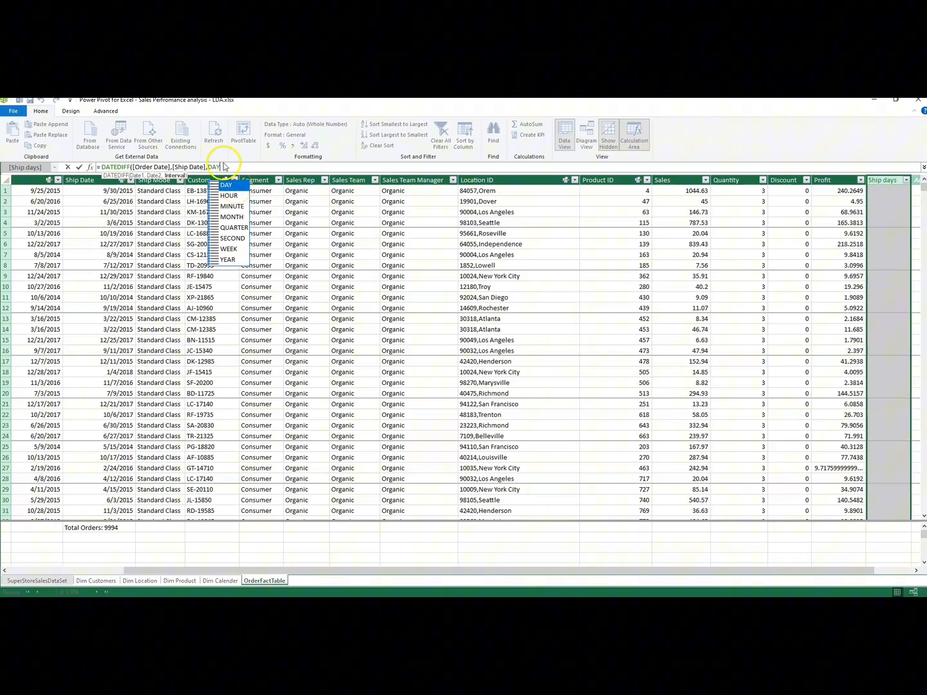
pyautogui.press('Tab')
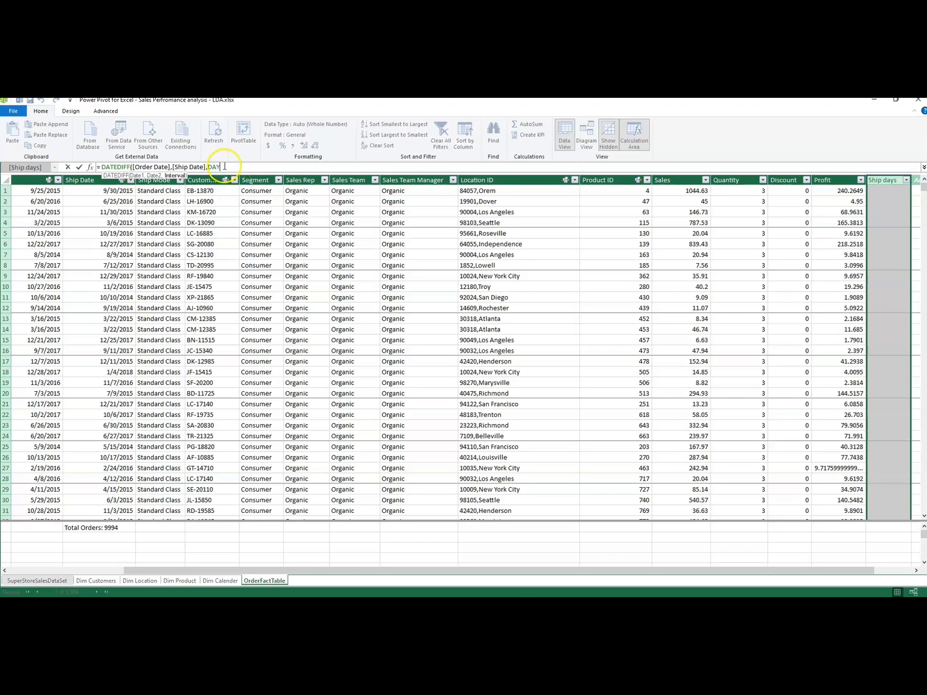
pyautogui.write(')')
pyautogui.press('Return')
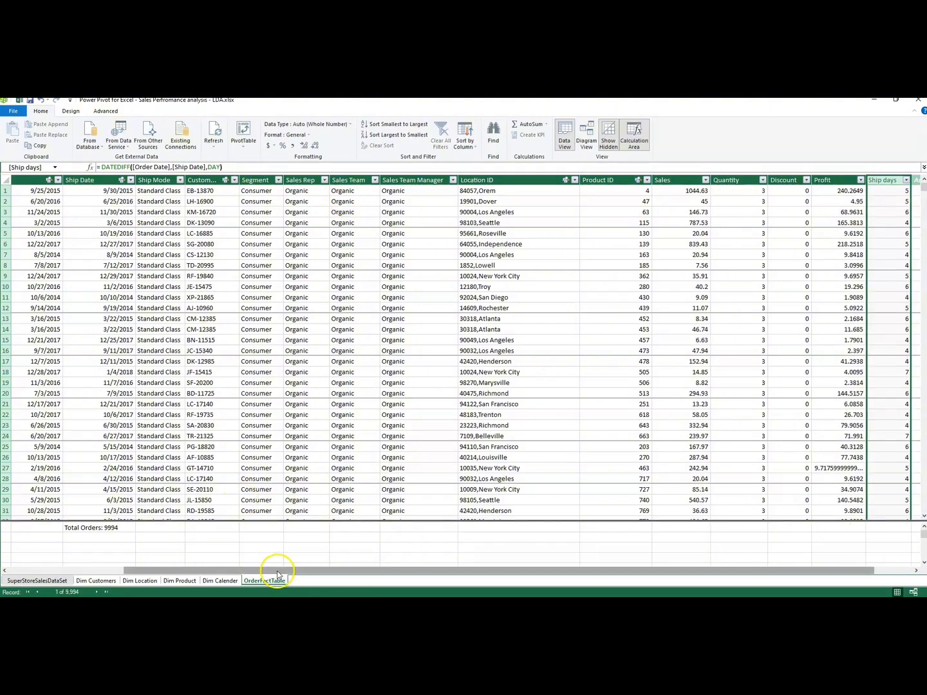
# Step: Create the measure Avg Ship Days:=AVERAGE([Ship days]) in the OrderFactTable calculation area, directly below the Total Orders measure
pyautogui.moveTo(273, 572); pyautogui.dragTo(164, 572)
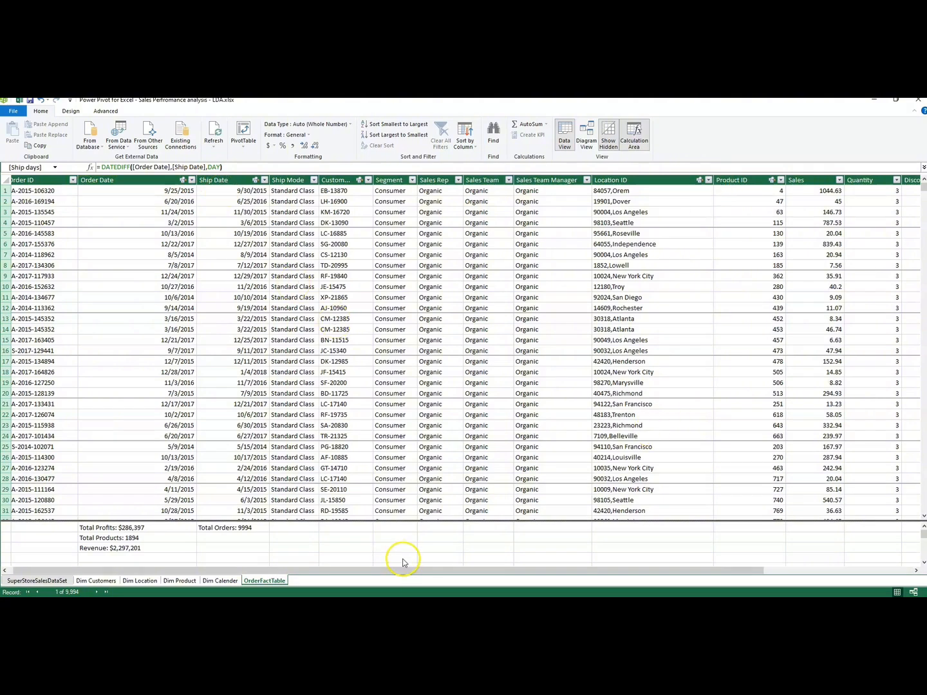
pyautogui.moveTo(402, 569); pyautogui.dragTo(558, 567)
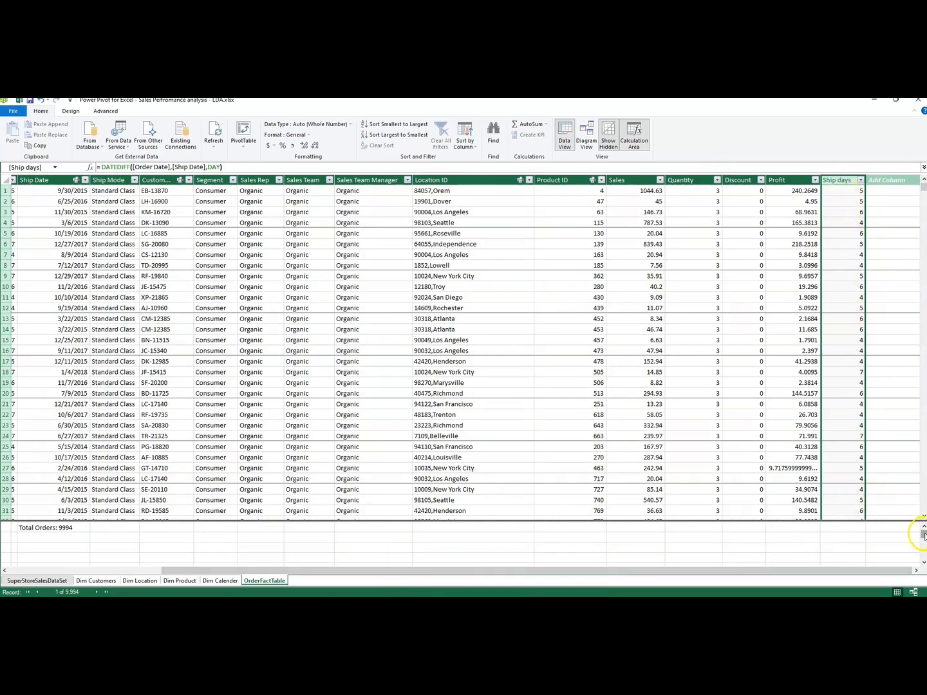
pyautogui.moveTo(454, 571); pyautogui.dragTo(240, 594)
pyautogui.click(225, 538)
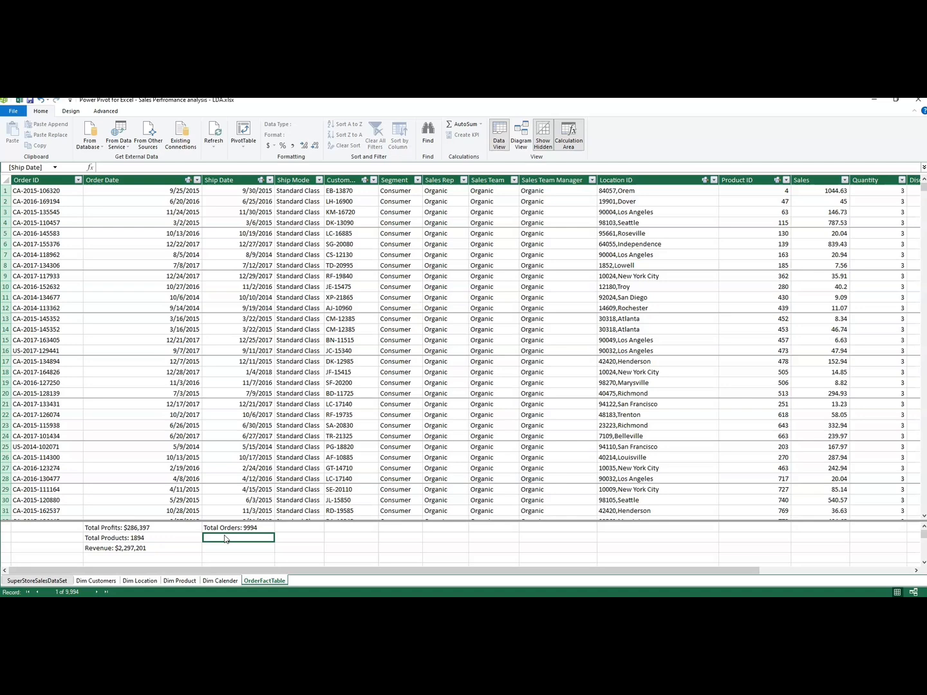
pyautogui.write('=')
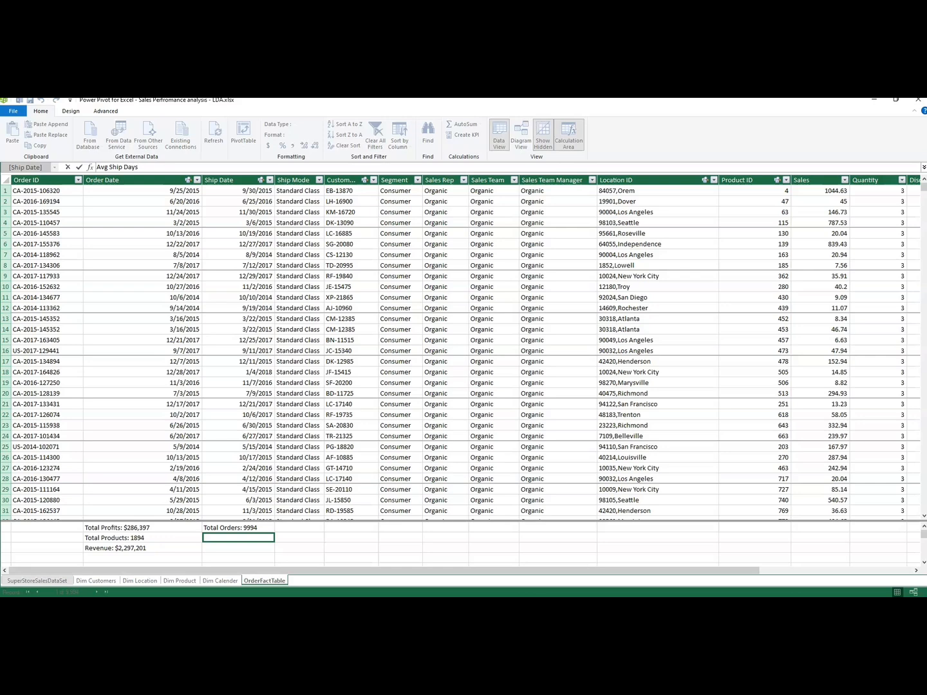
pyautogui.write(':=')
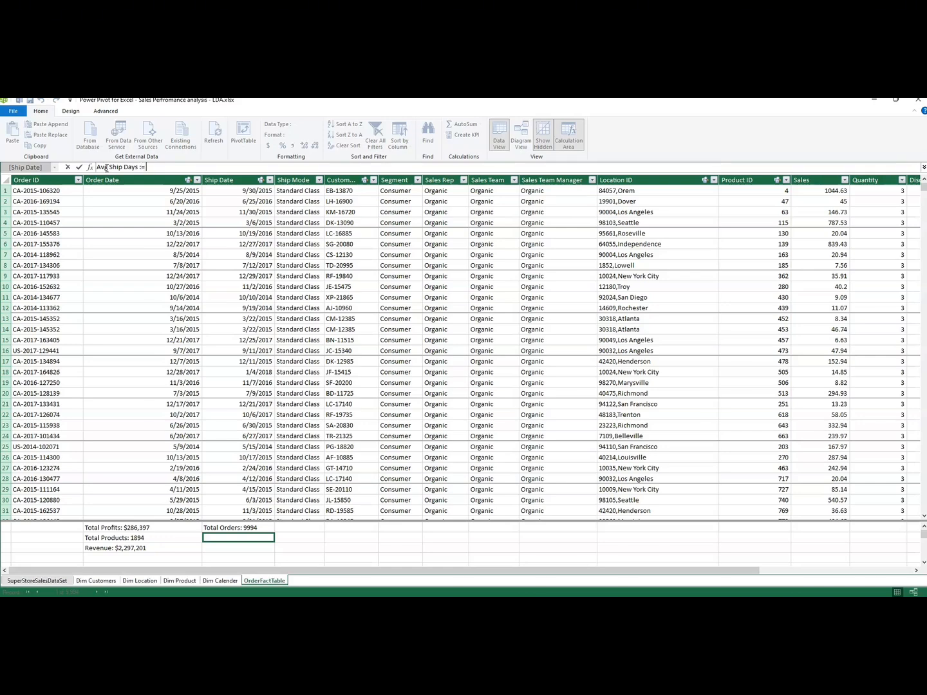
pyautogui.write(' Av')
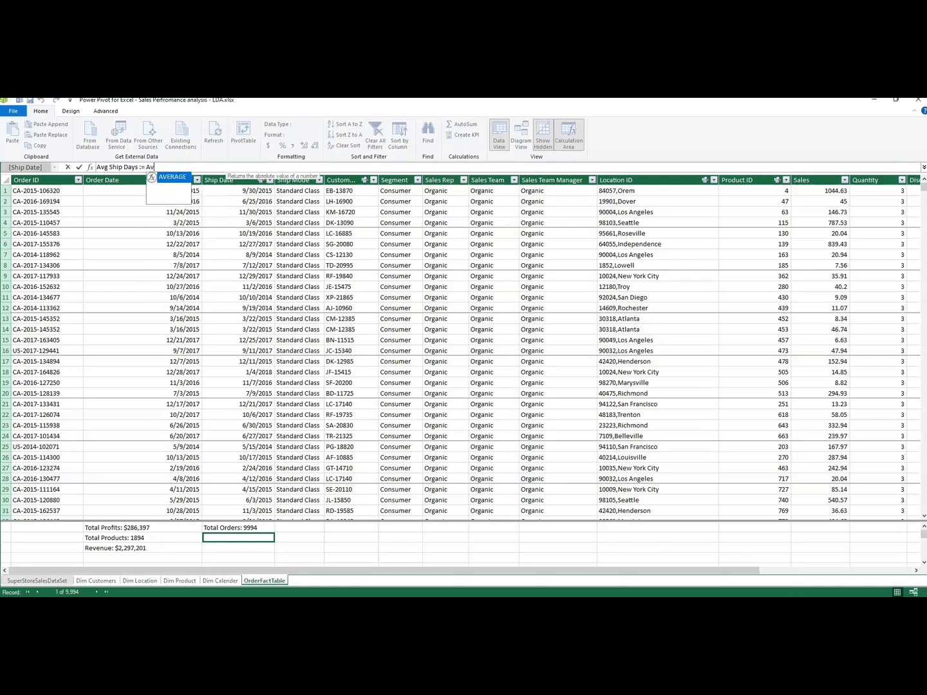
pyautogui.write('erag')
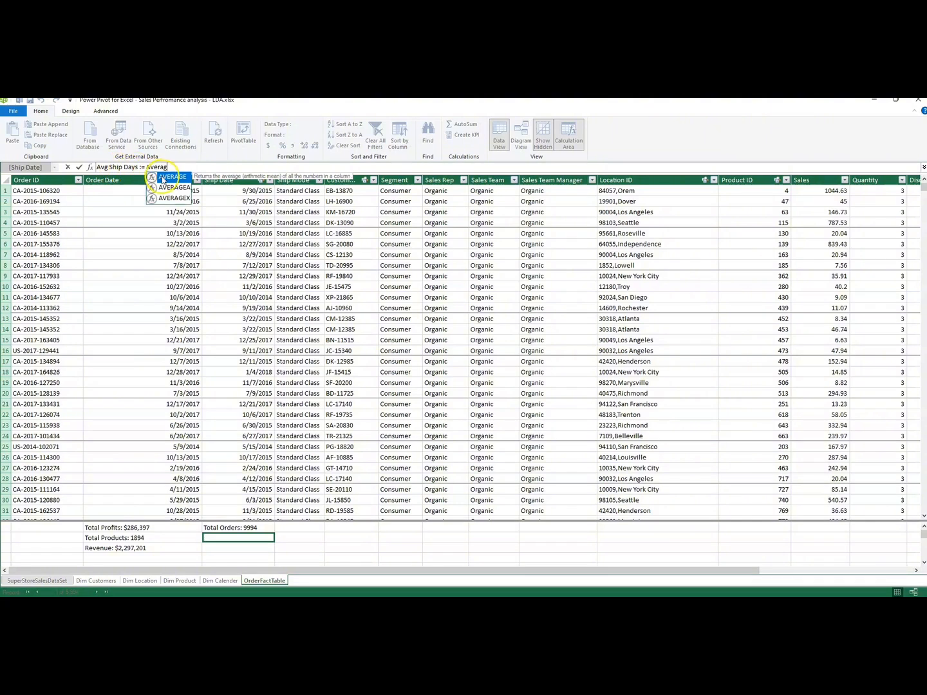
pyautogui.doubleClick(169, 176)
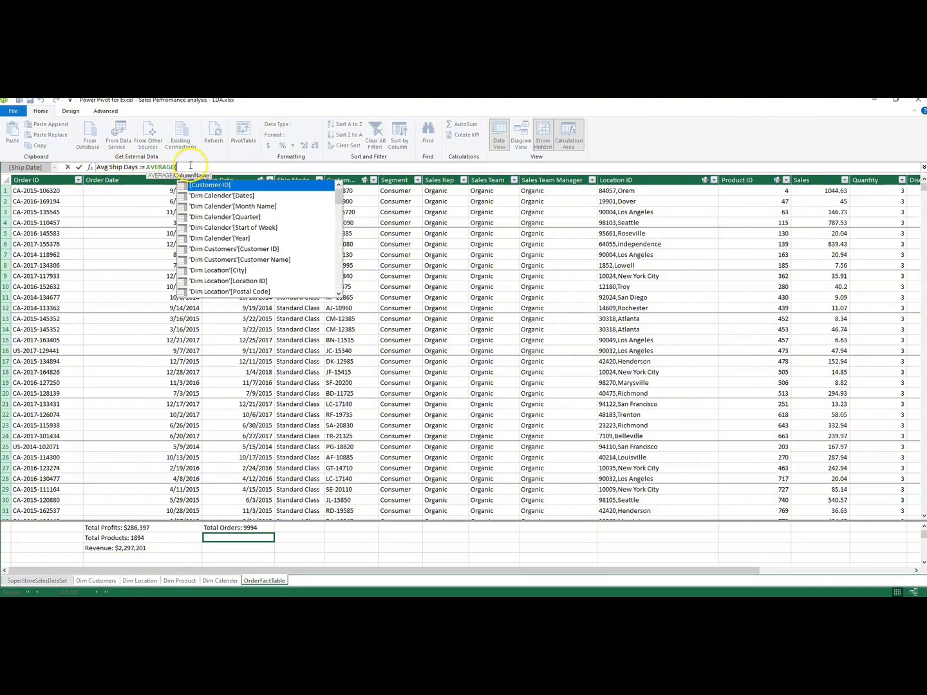
pyautogui.write('ship')
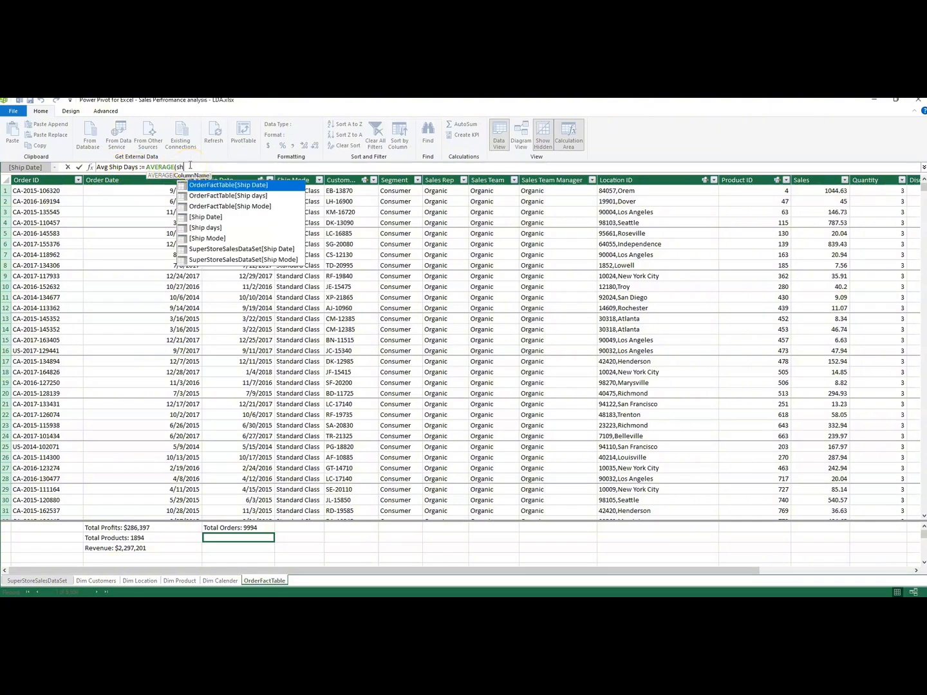
pyautogui.click(209, 228)
pyautogui.write('ip')
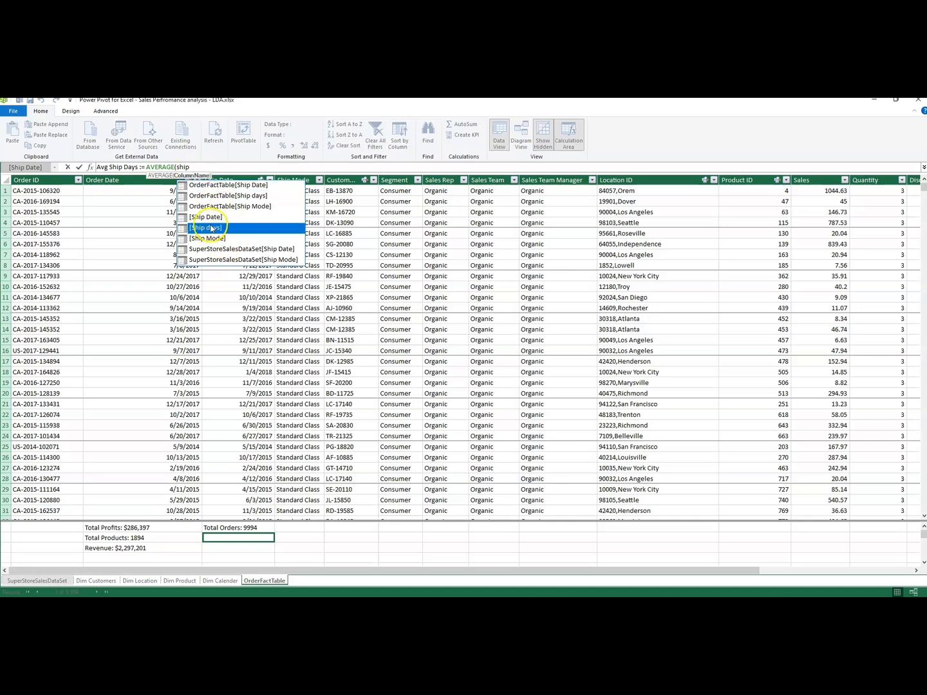
pyautogui.doubleClick(210, 228)
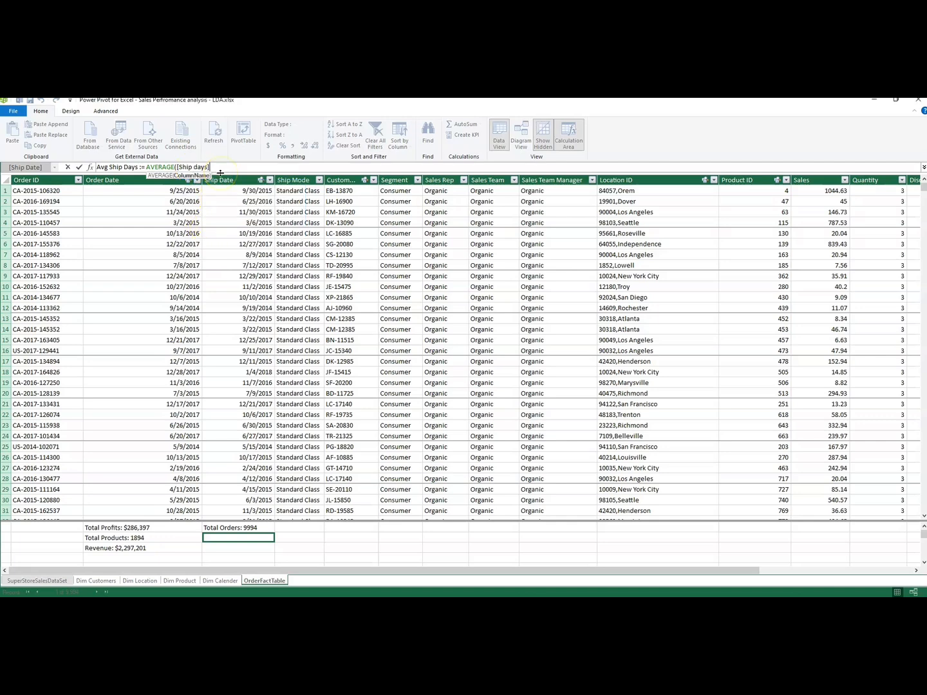
pyautogui.write(')')
pyautogui.press('Return')
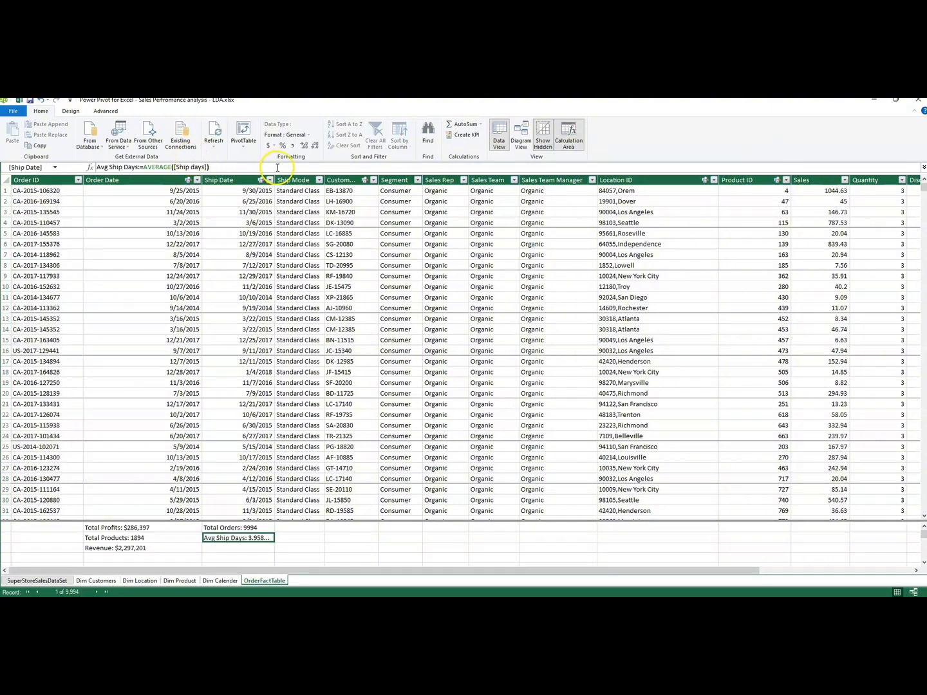
# Step: Widen the Ship Date column to fit the Avg Ship Days measure and format the measure with two decimal places
pyautogui.moveTo(274, 181); pyautogui.dragTo(305, 180)
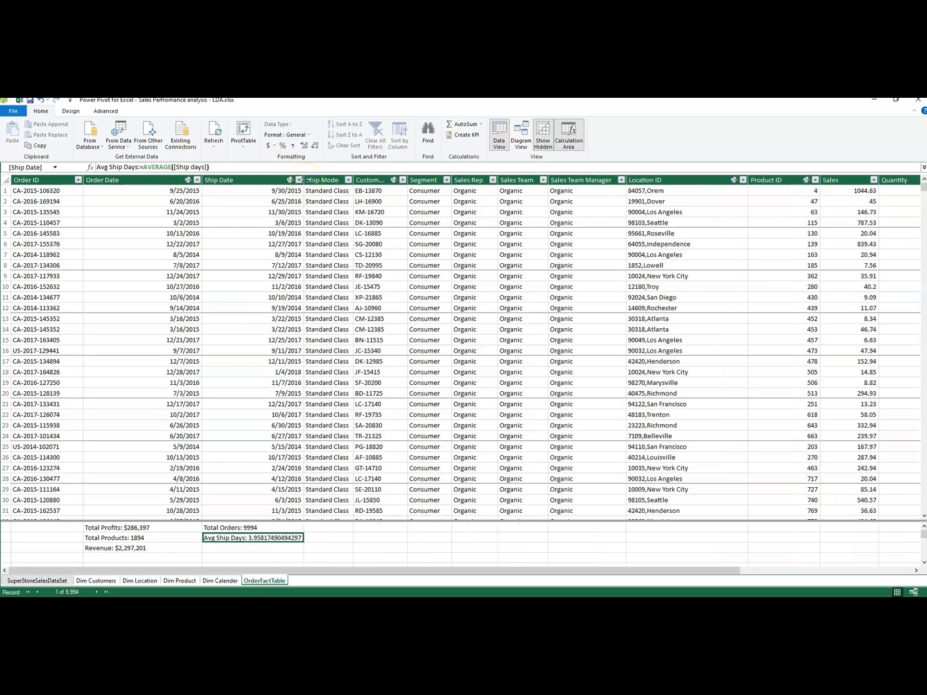
pyautogui.click(315, 147)
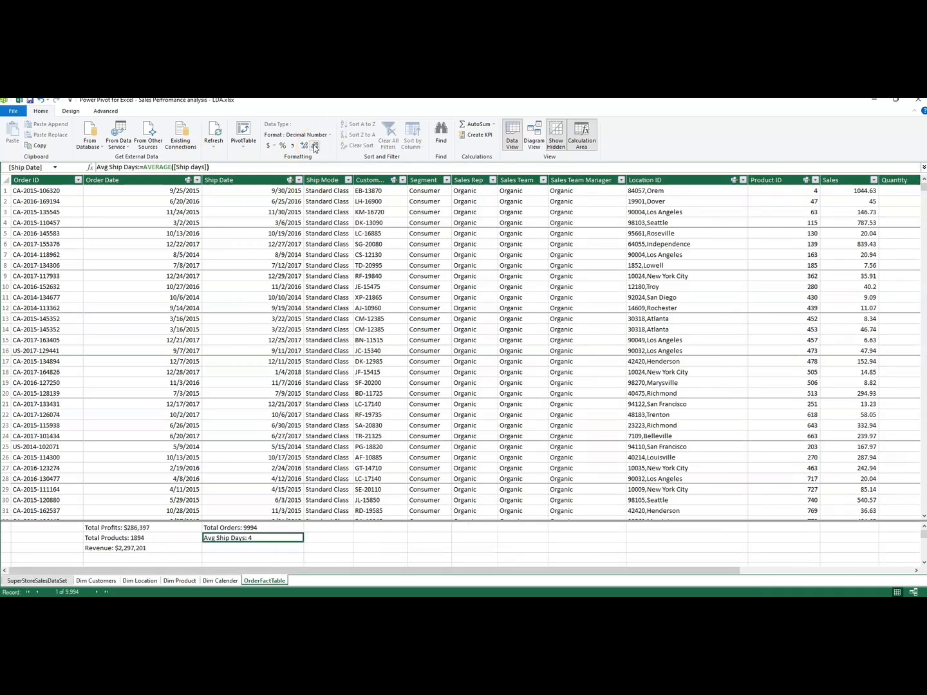
pyautogui.click(302, 147)
pyautogui.click(303, 148)
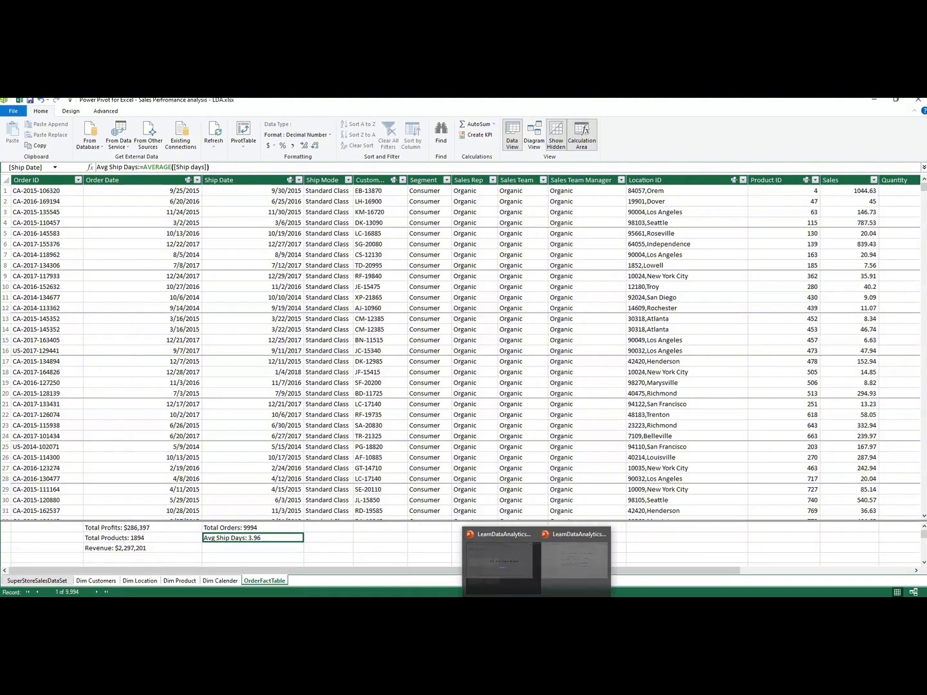
# Step: Review the objectives on slide 3 of the PowerPoint presentation and switch to the Excel workbook with the PivotTables
pyautogui.moveTo(554, 597)
pyautogui.click(595, 567)
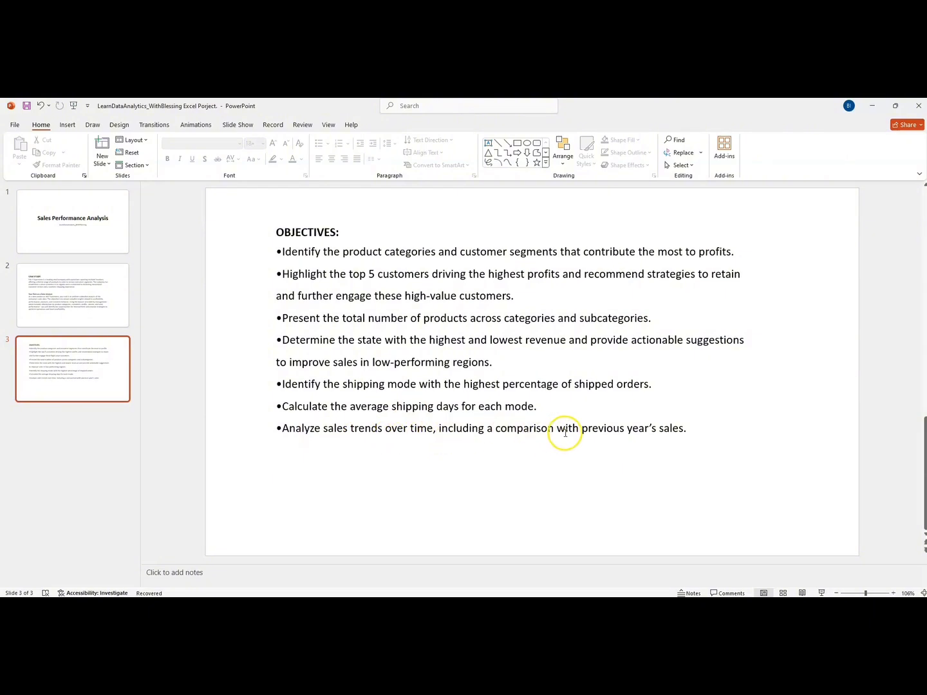
pyautogui.click(412, 605)
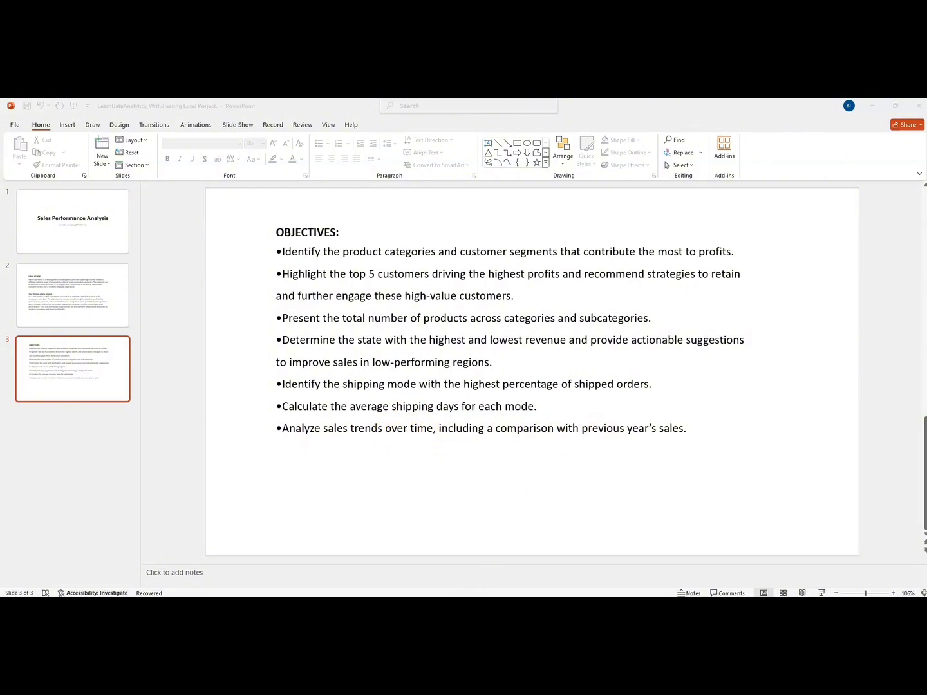
pyautogui.moveTo(400, 590)
pyautogui.moveTo(432, 589)
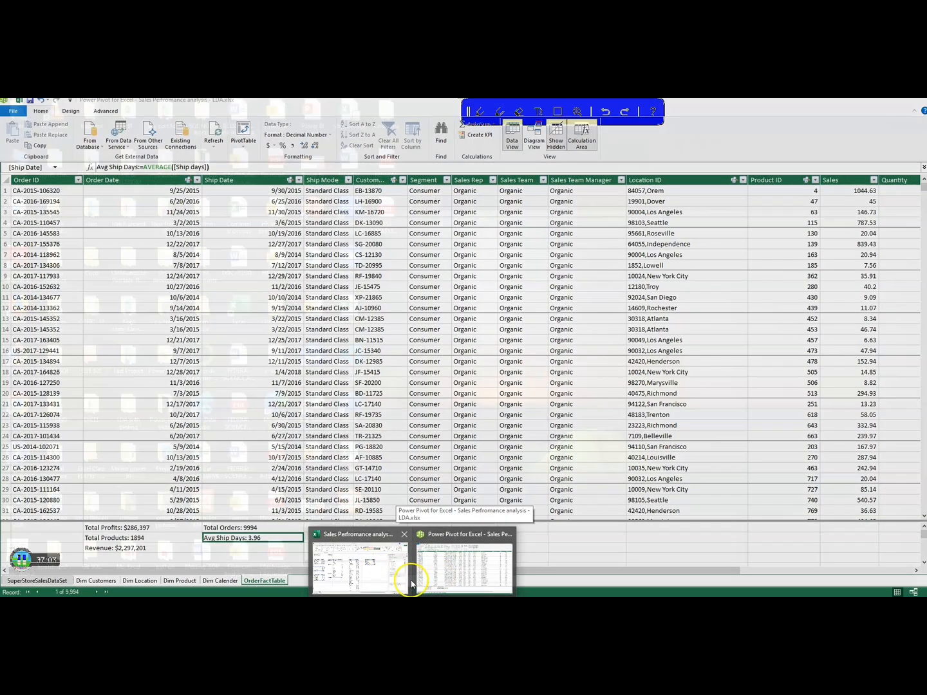
pyautogui.click(400, 578)
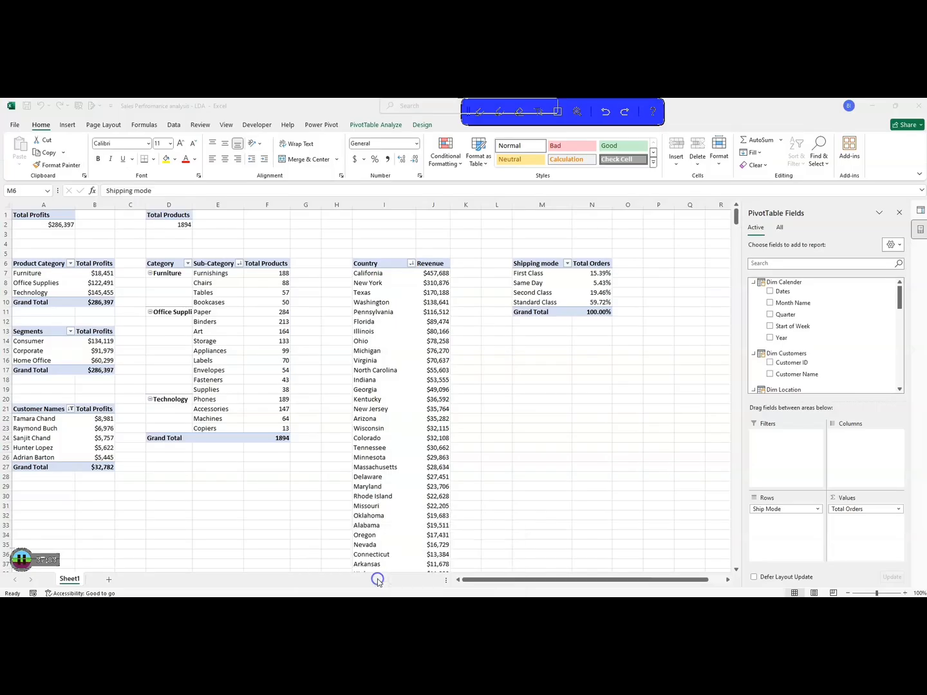
# Step: Copy the Shipping mode PivotTable and paste the duplicate below it at cell M14
pyautogui.click(515, 341)
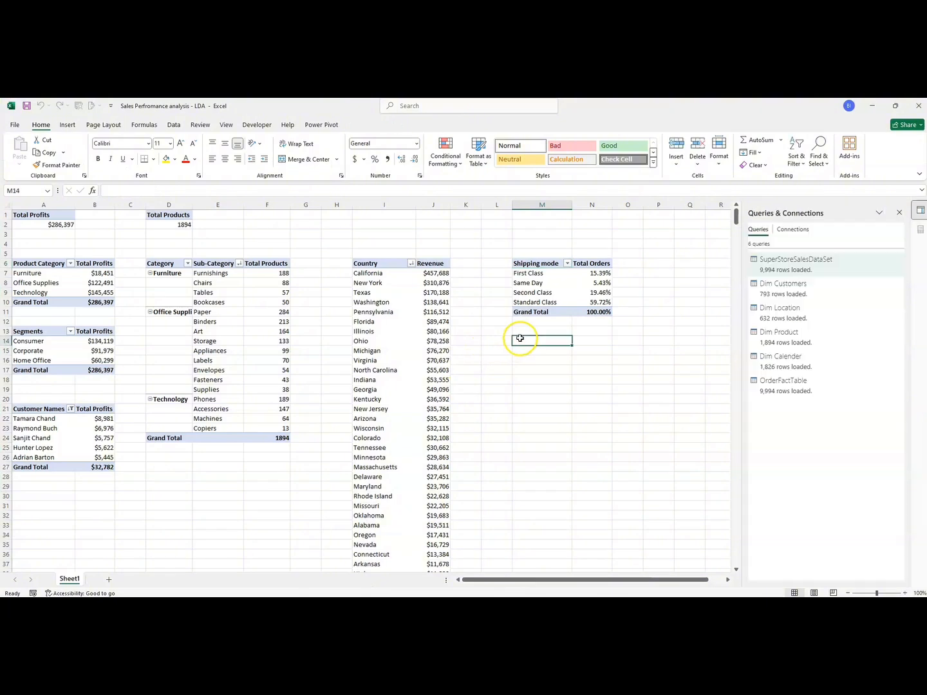
pyautogui.click(542, 371)
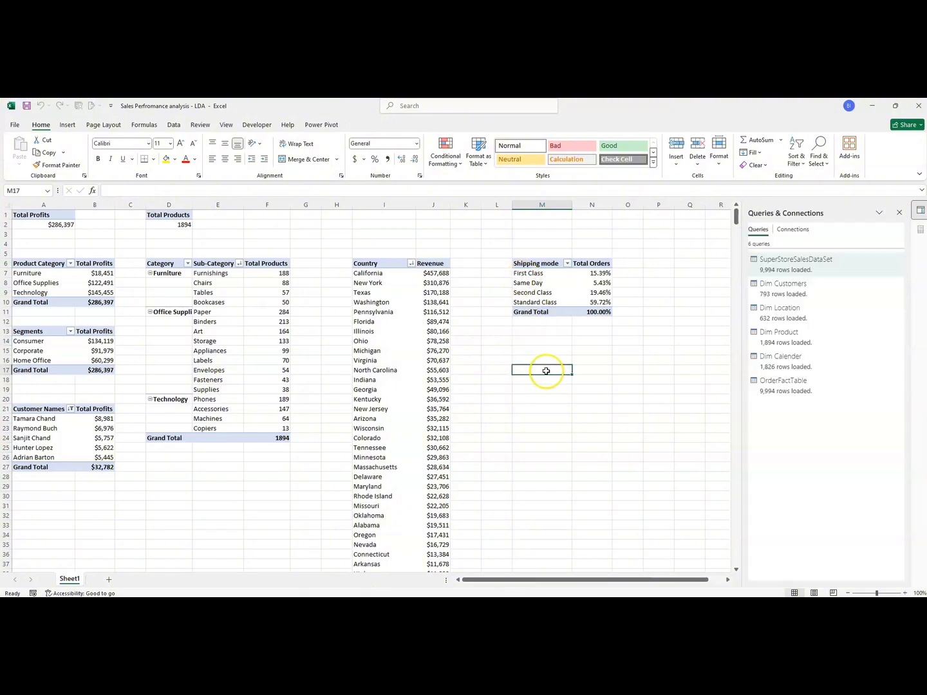
pyautogui.moveTo(529, 264); pyautogui.dragTo(600, 314)
pyautogui.hotkey('ctrl', 'c')
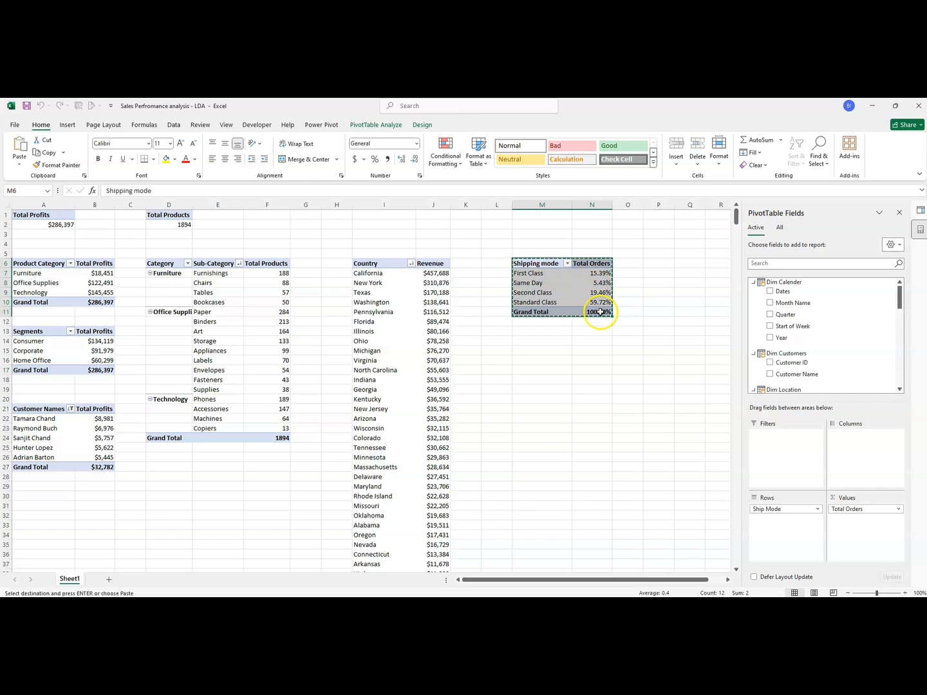
pyautogui.click(523, 341)
pyautogui.hotkey('ctrl', 'v')
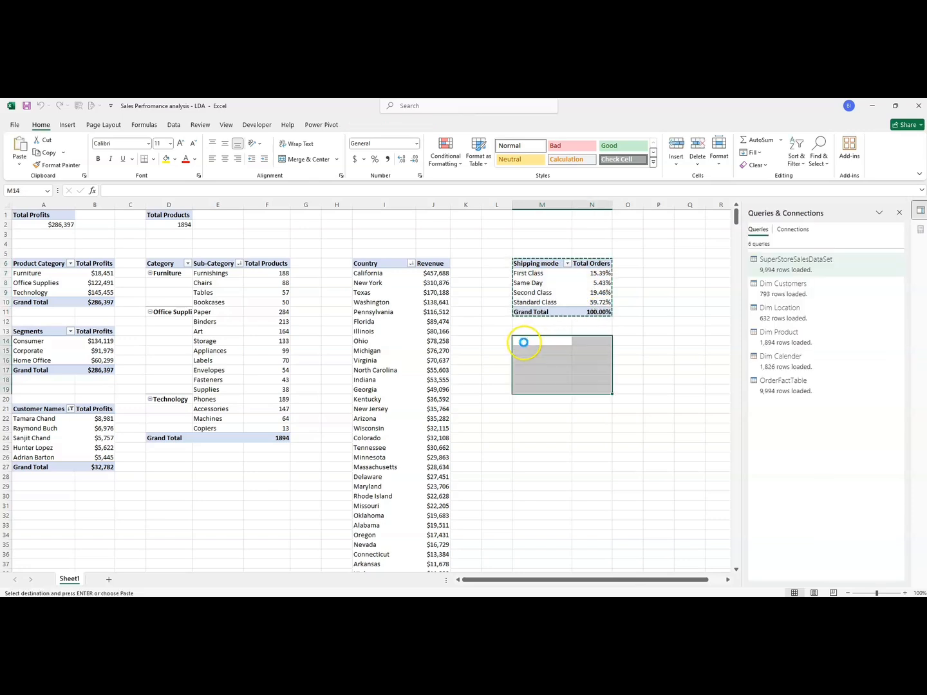
# Step: Replace Total Orders with the Avg Ship Days measure in the values of the copied Shipping mode PivotTable
pyautogui.moveTo(850, 509); pyautogui.dragTo(611, 505)
pyautogui.moveTo(900, 299); pyautogui.dragTo(900, 381)
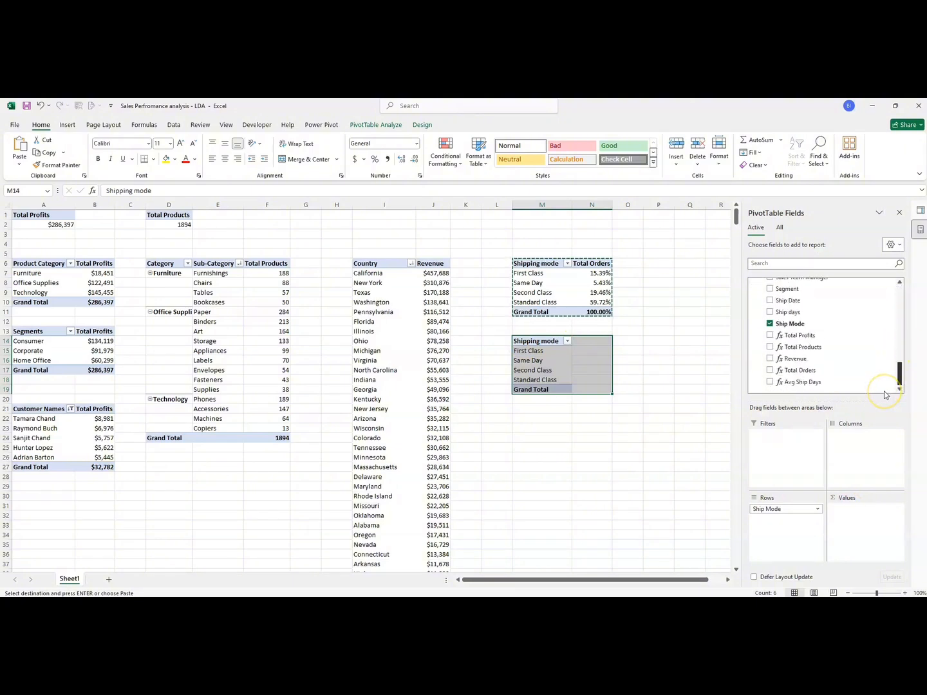
pyautogui.click(770, 381)
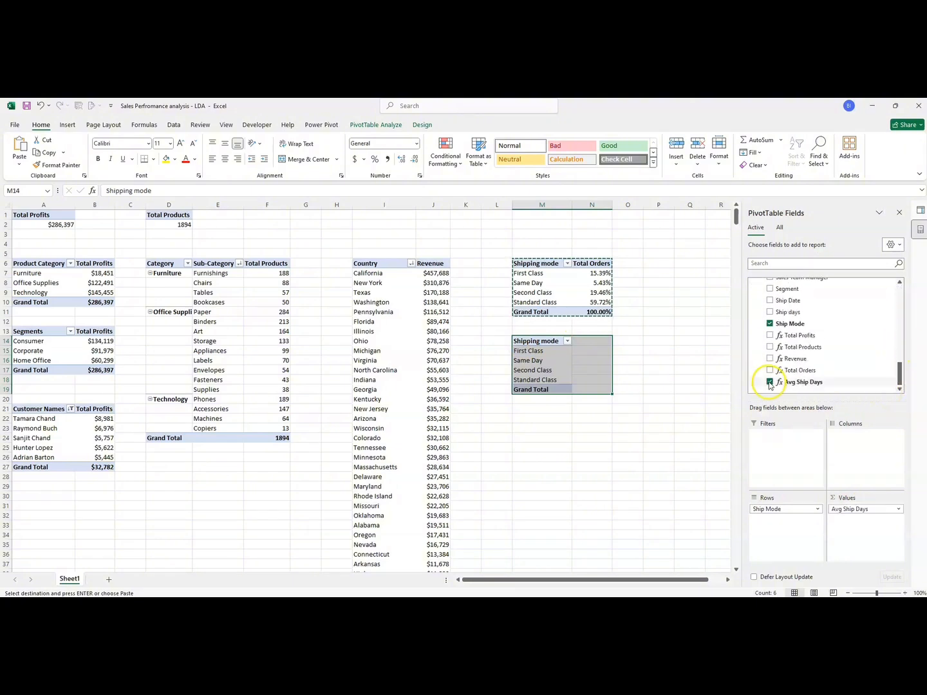
pyautogui.click(519, 455)
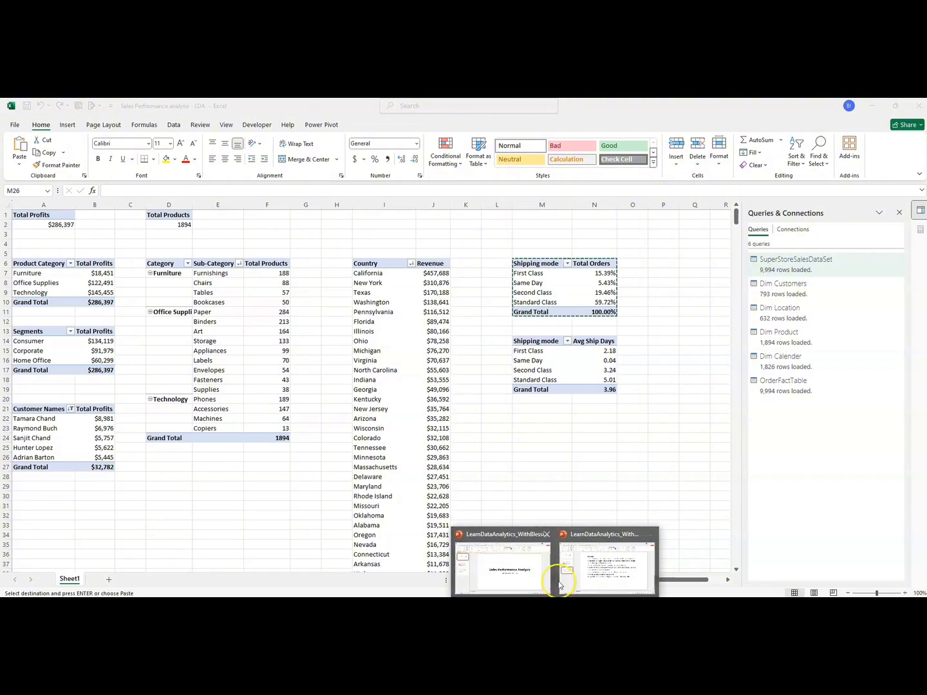
# Step: Read the sales trends objective on slide 3 of the PowerPoint presentation and return to the Power Pivot window
pyautogui.click(585, 566)
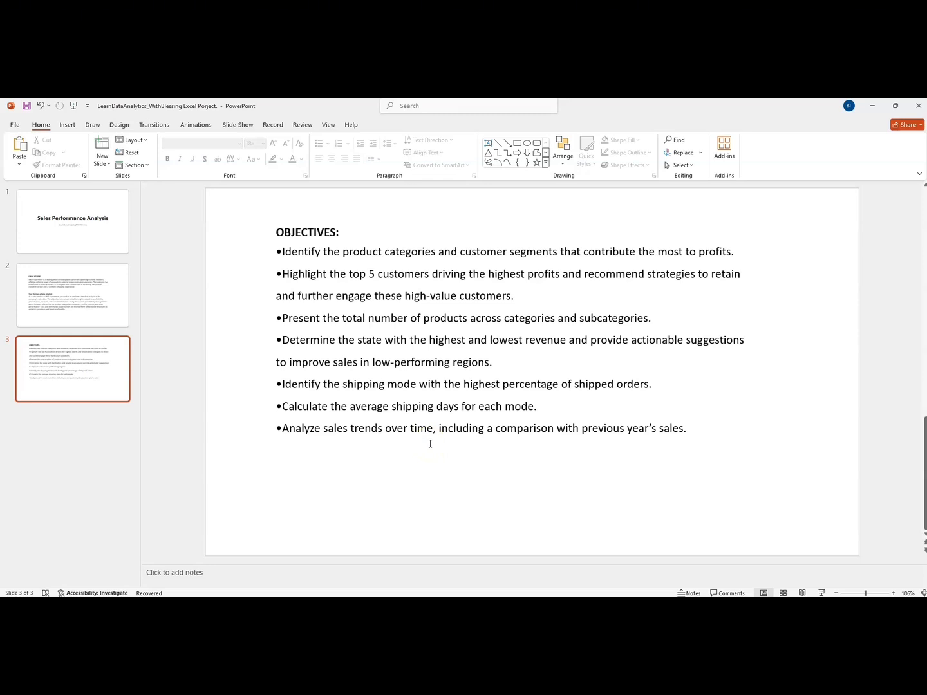
pyautogui.moveTo(555, 609)
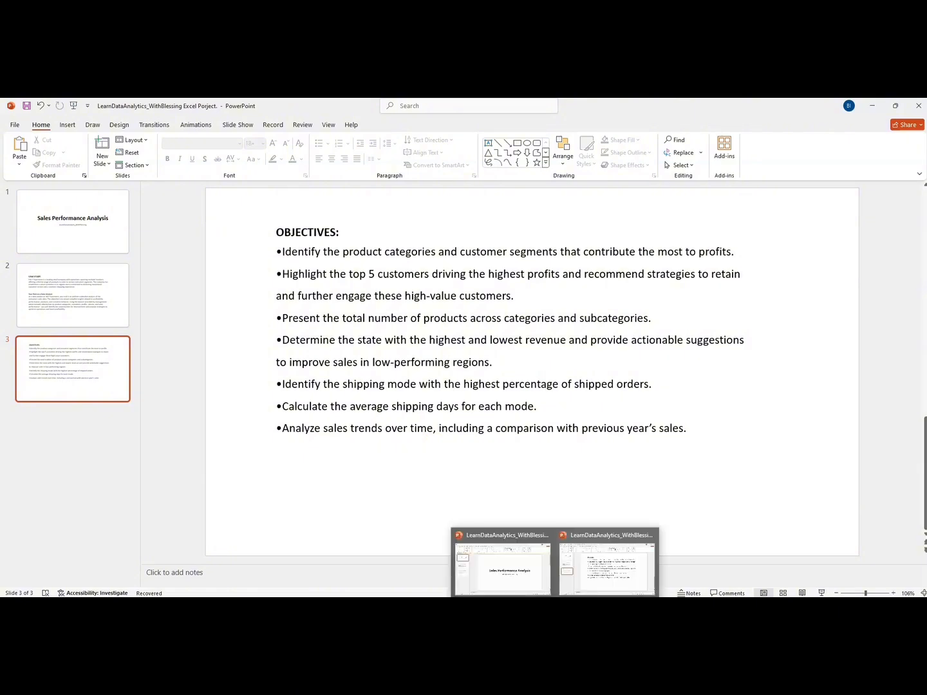
pyautogui.moveTo(412, 608)
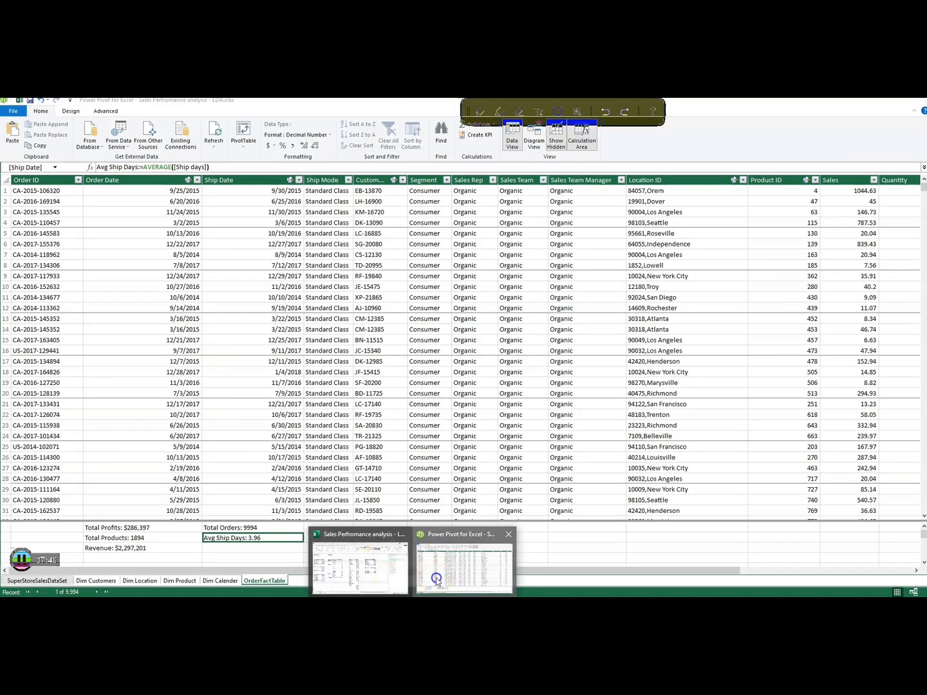
pyautogui.click(436, 581)
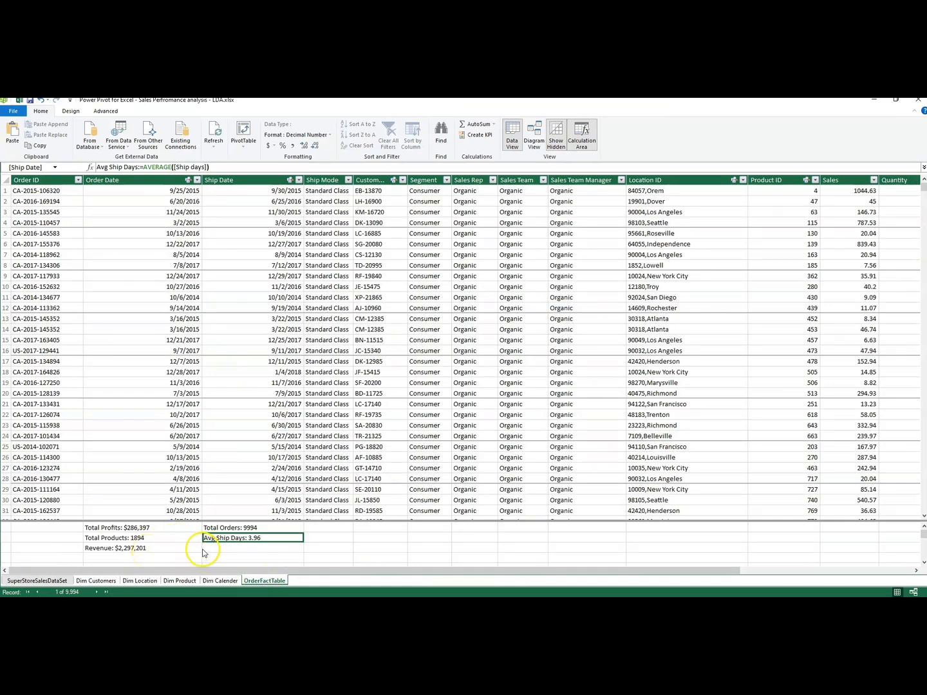
# Step: Start a Prev.YearSales measure below Avg Ship Days in OrderFactTable, using CALCULATE with the Revenue measure as its expression
pyautogui.click(205, 552)
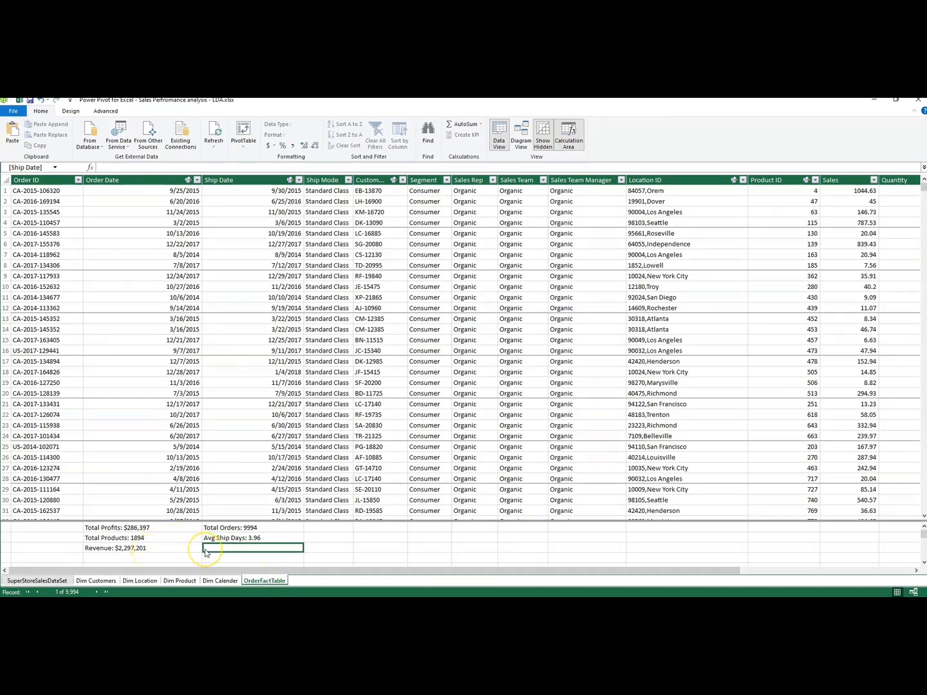
pyautogui.click(102, 166)
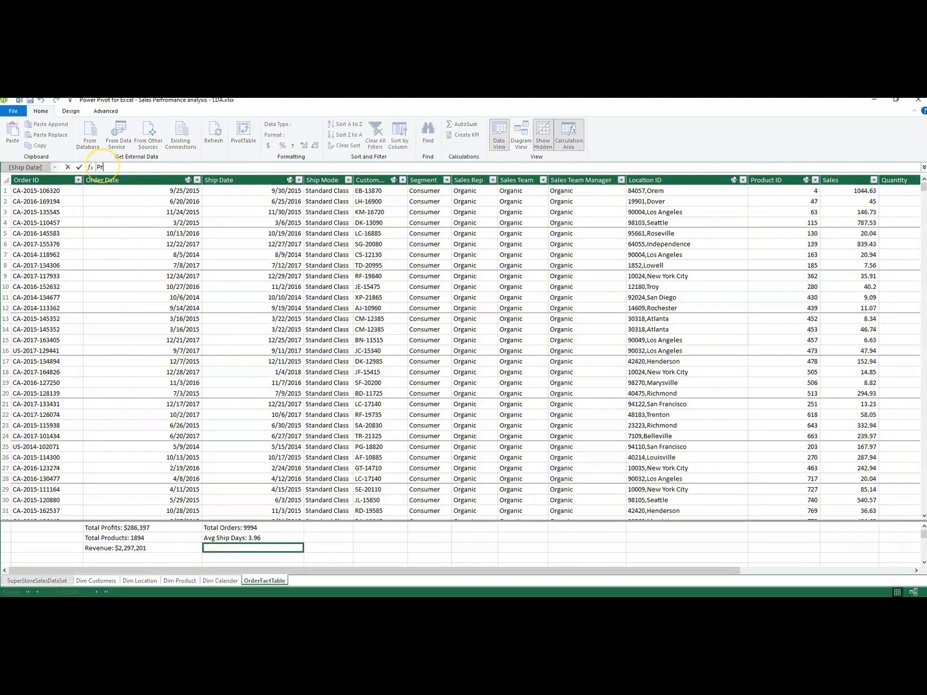
pyautogui.write('Prev.y')
pyautogui.write('=')
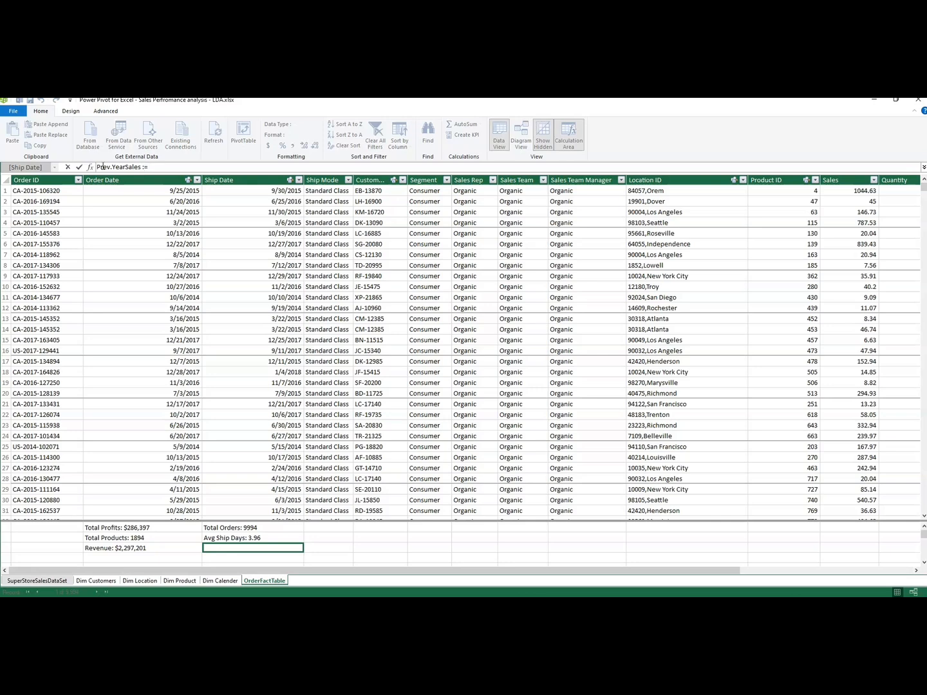
pyautogui.write(' c')
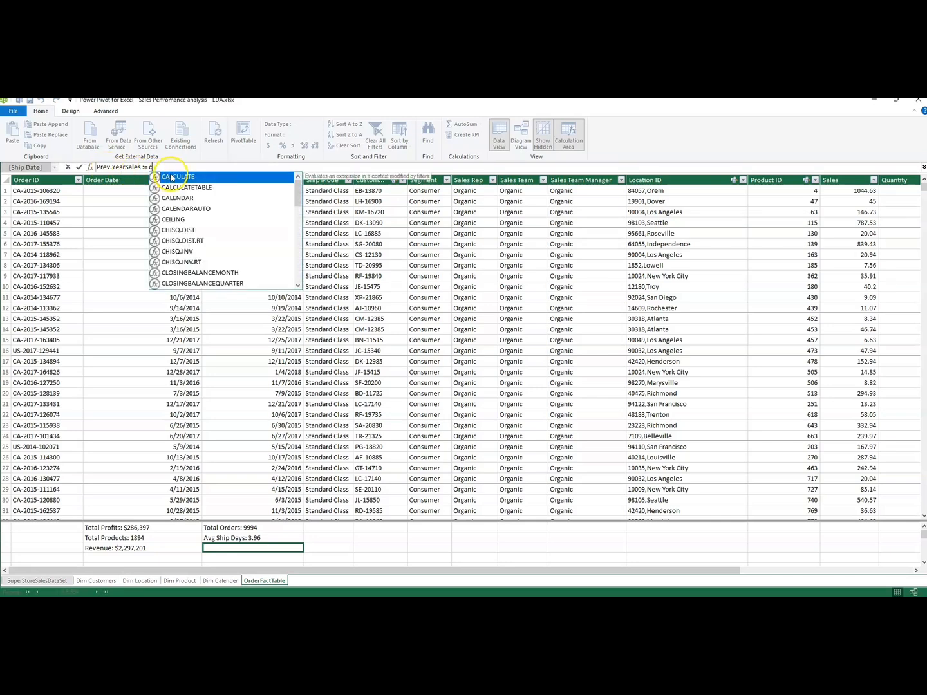
pyautogui.doubleClick(172, 178)
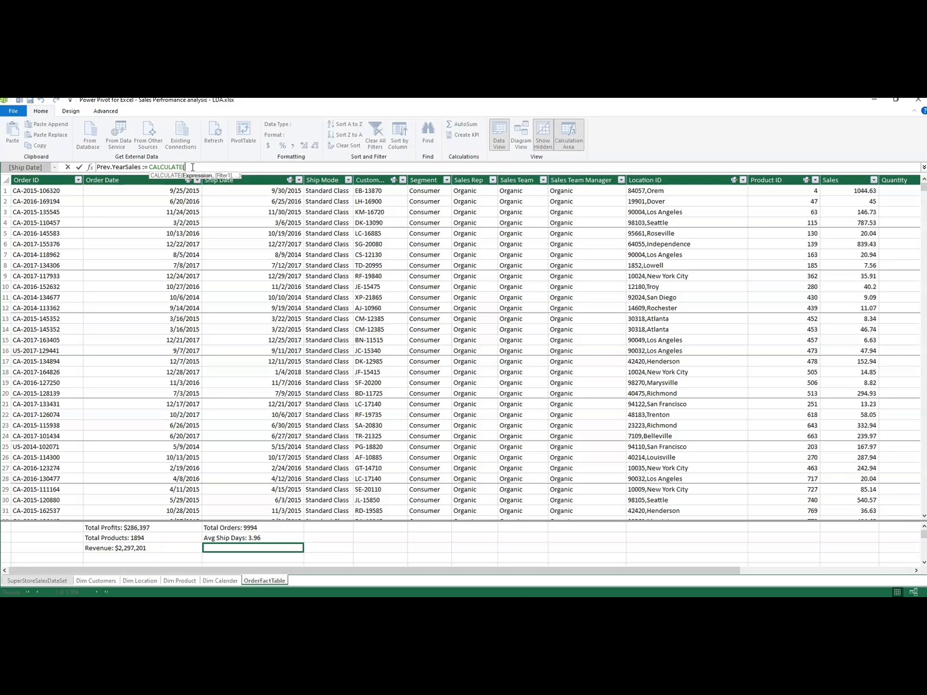
pyautogui.write('rev')
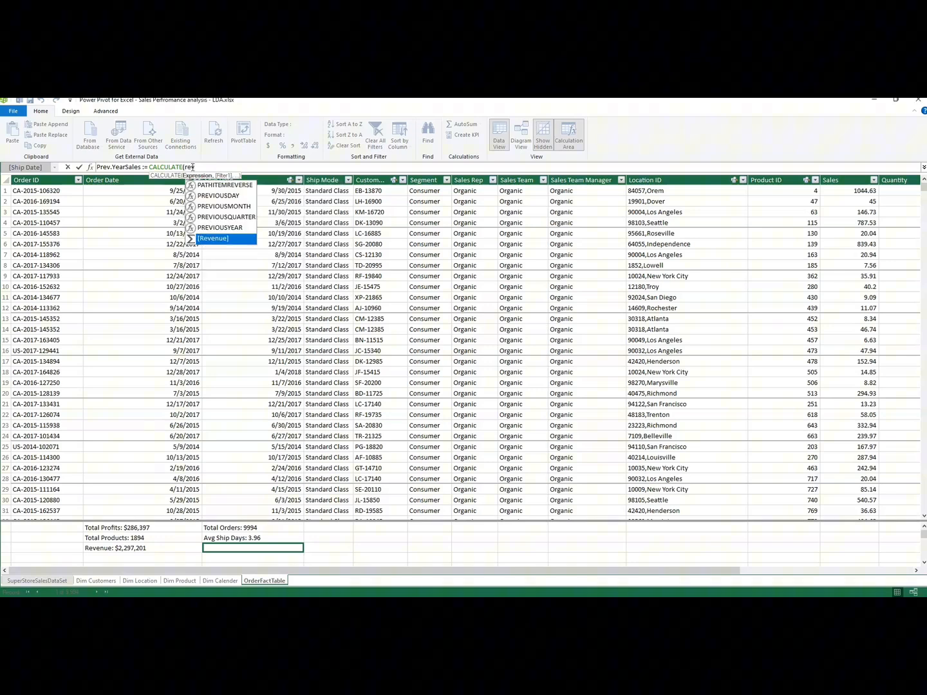
pyautogui.doubleClick(223, 239)
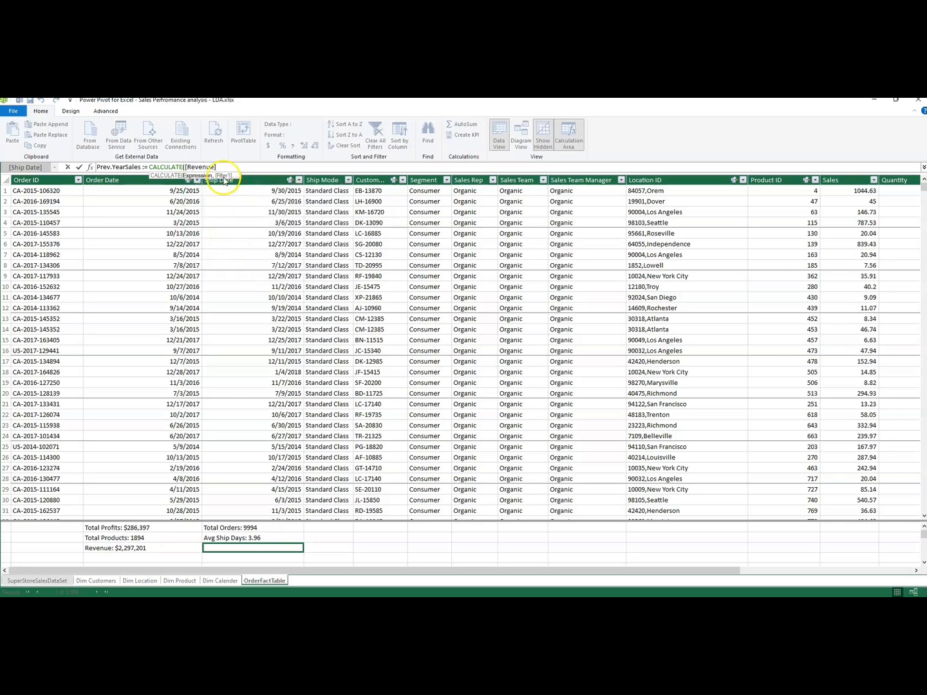
pyautogui.write(',')
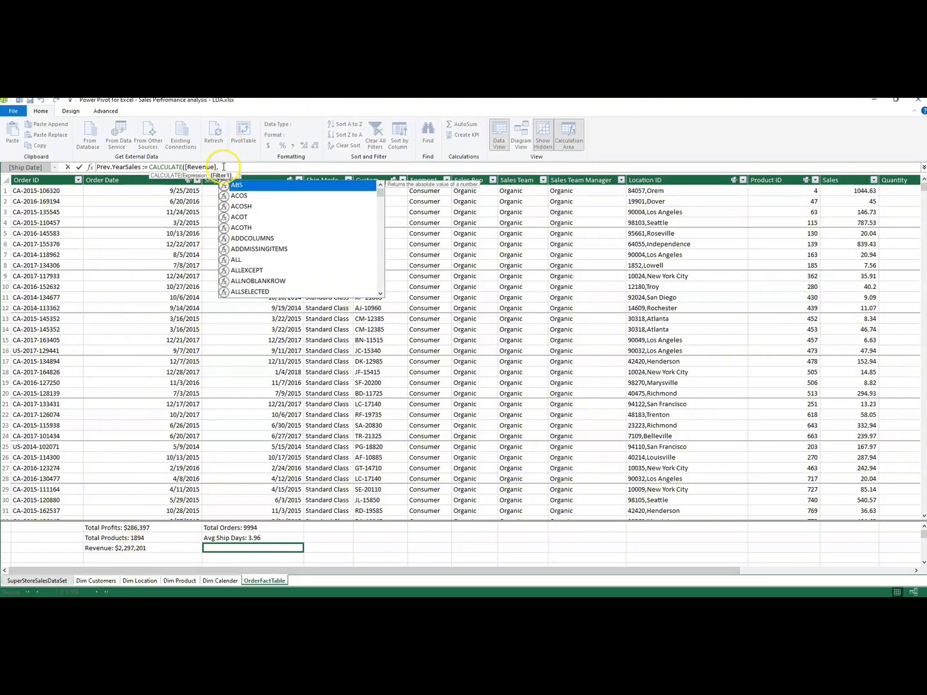
# Step: Insert the DATEADD function as the filter argument of CALCULATE in the Prev.YearSales formula
pyautogui.write('date')
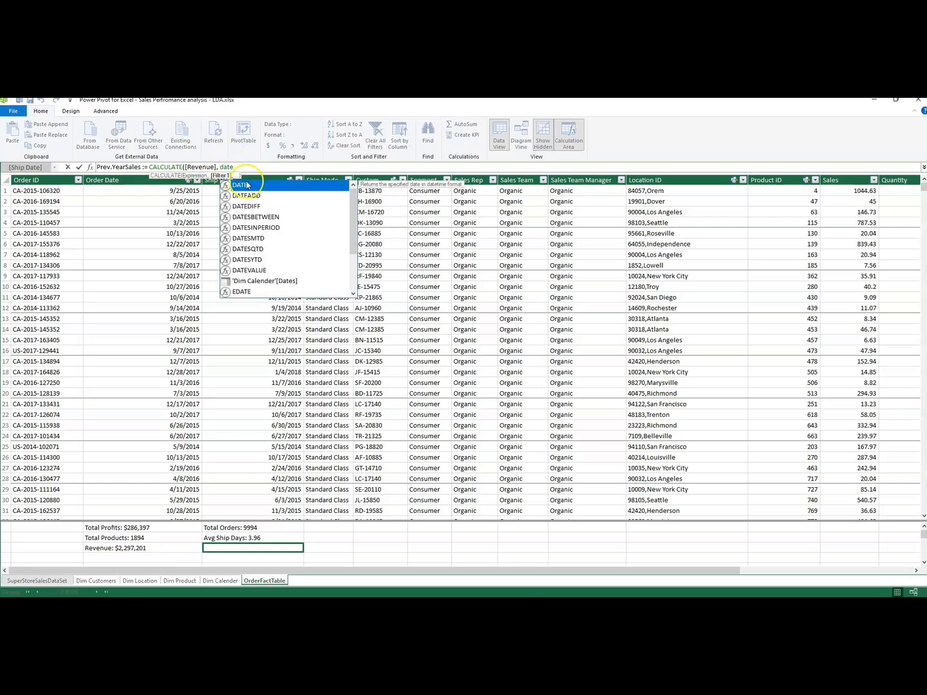
pyautogui.click(253, 196)
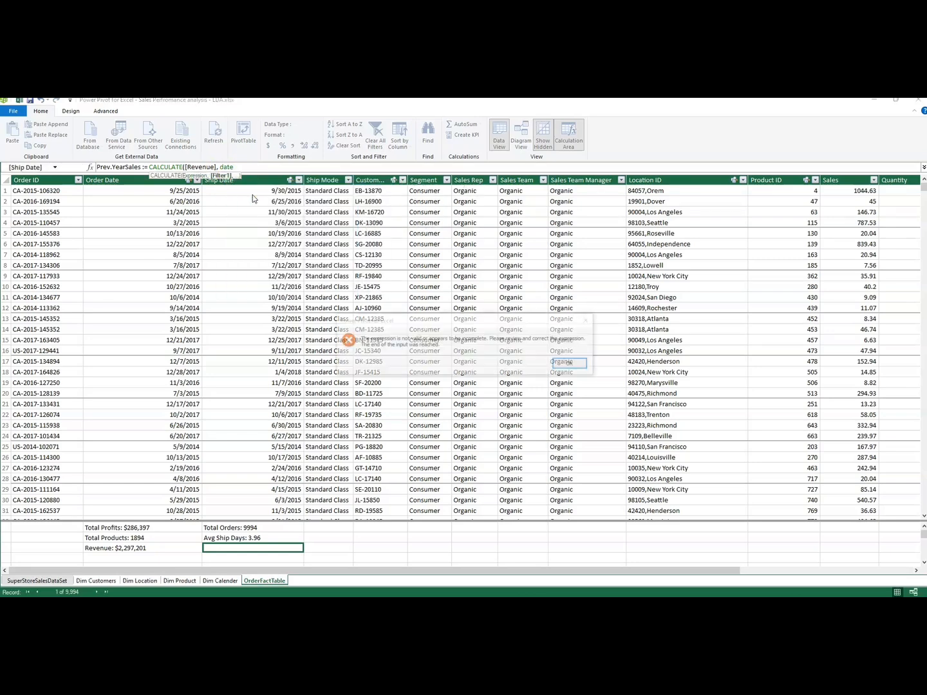
pyautogui.click(562, 363)
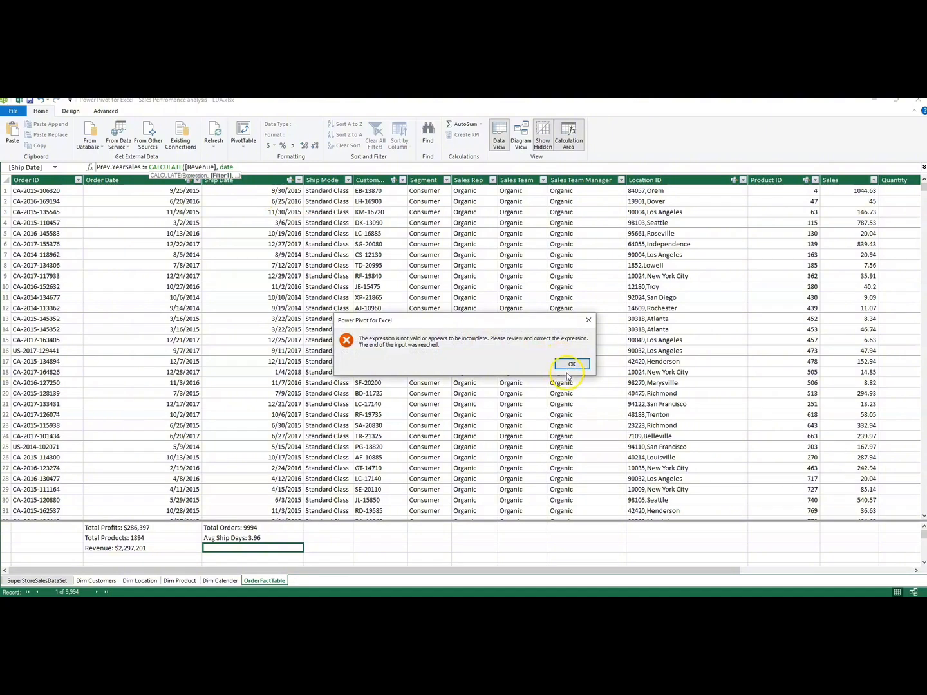
pyautogui.click(571, 364)
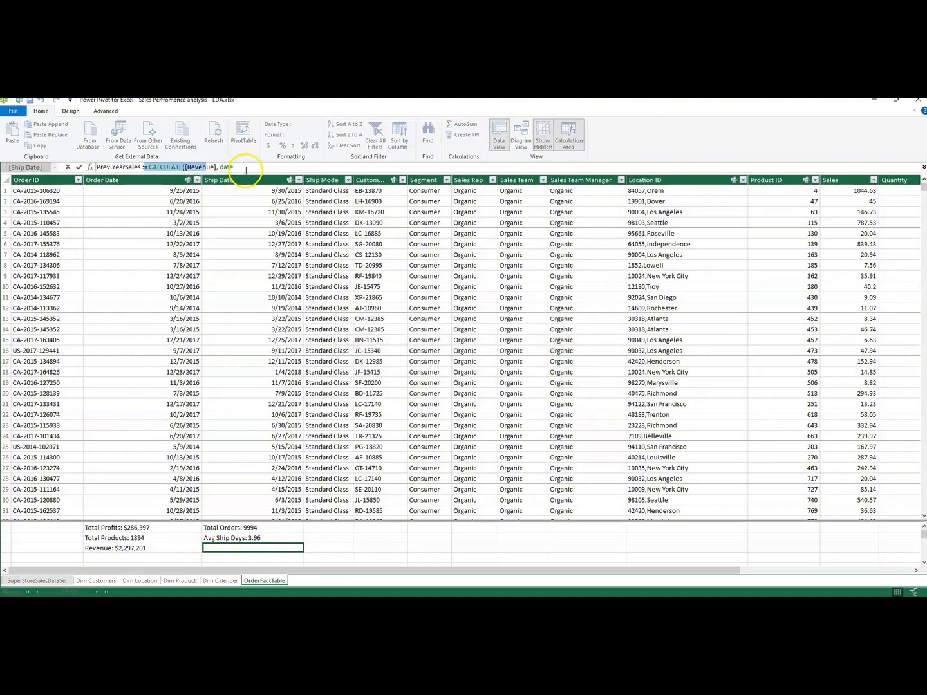
pyautogui.click(246, 167)
pyautogui.press('BackSpace')
pyautogui.press('BackSpace')
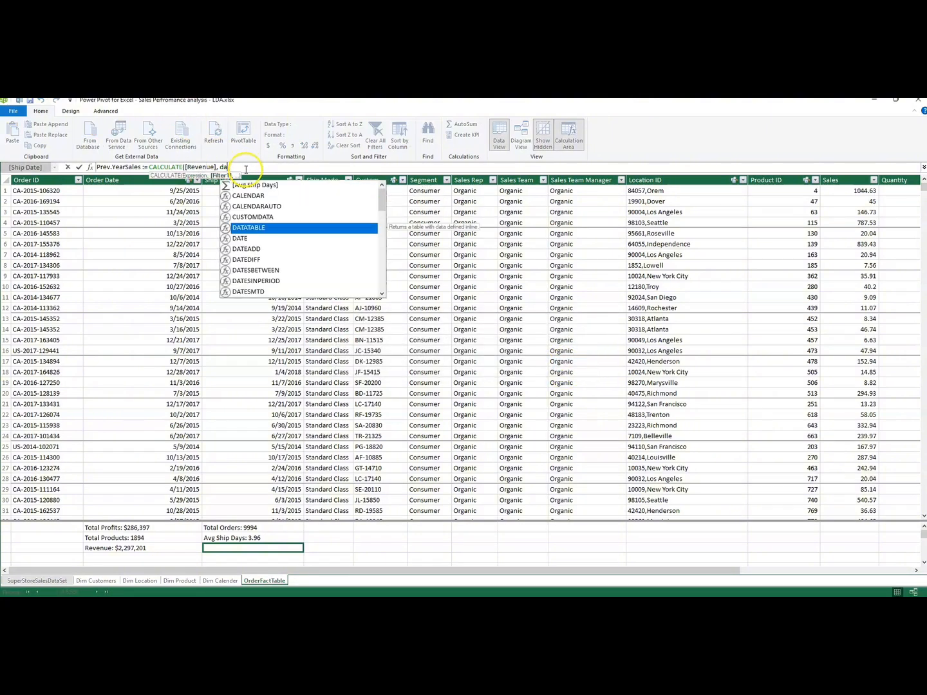
pyautogui.click(251, 250)
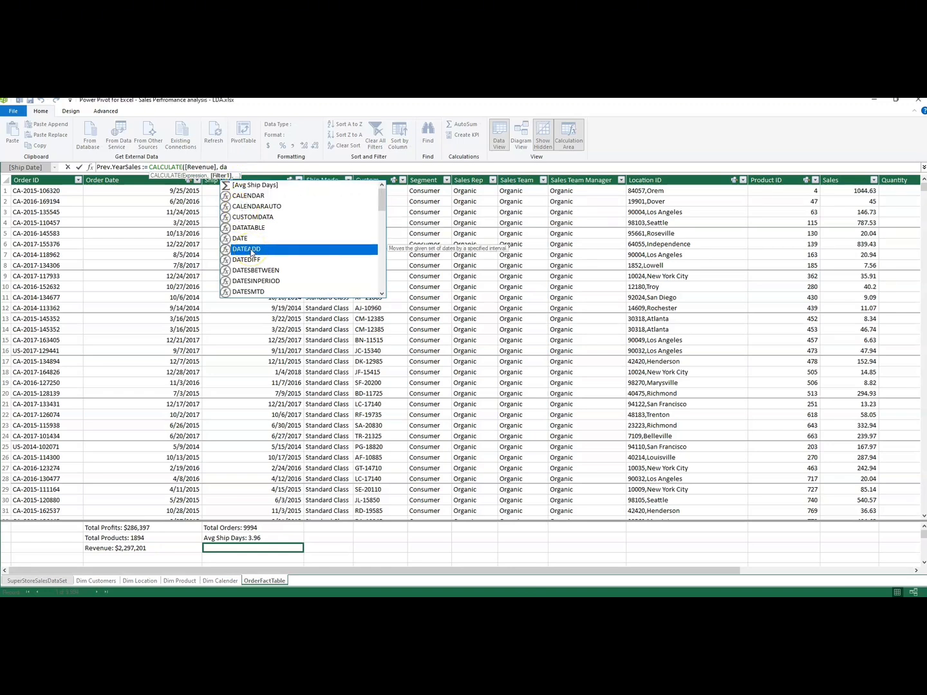
pyautogui.doubleClick(251, 250)
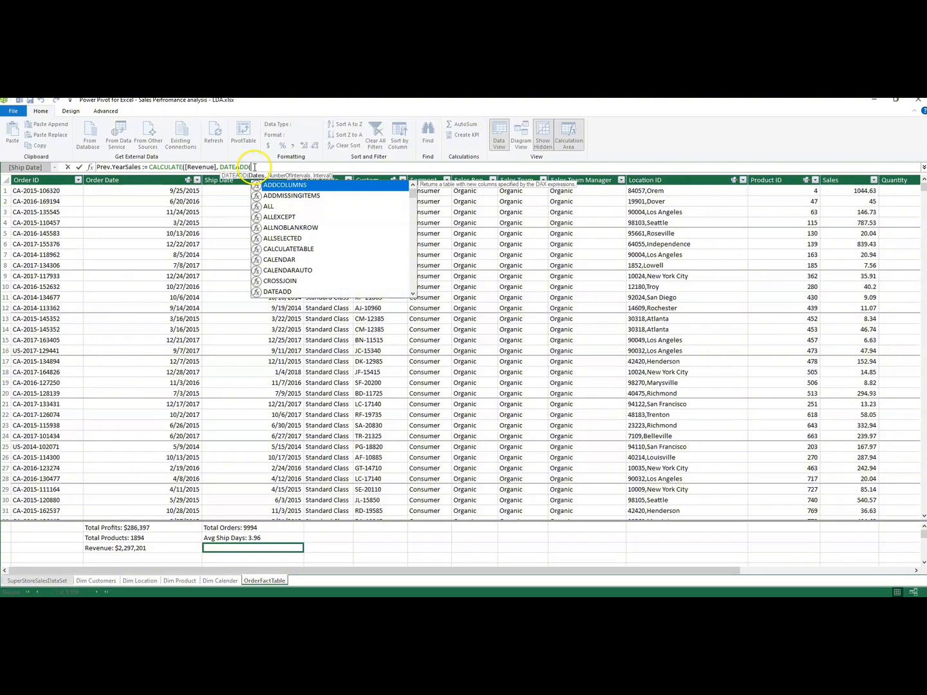
# Step: Give DATEADD the 'Dim Calender'[Dates] column as its dates and -1 as its number of intervals
pyautogui.write('date')
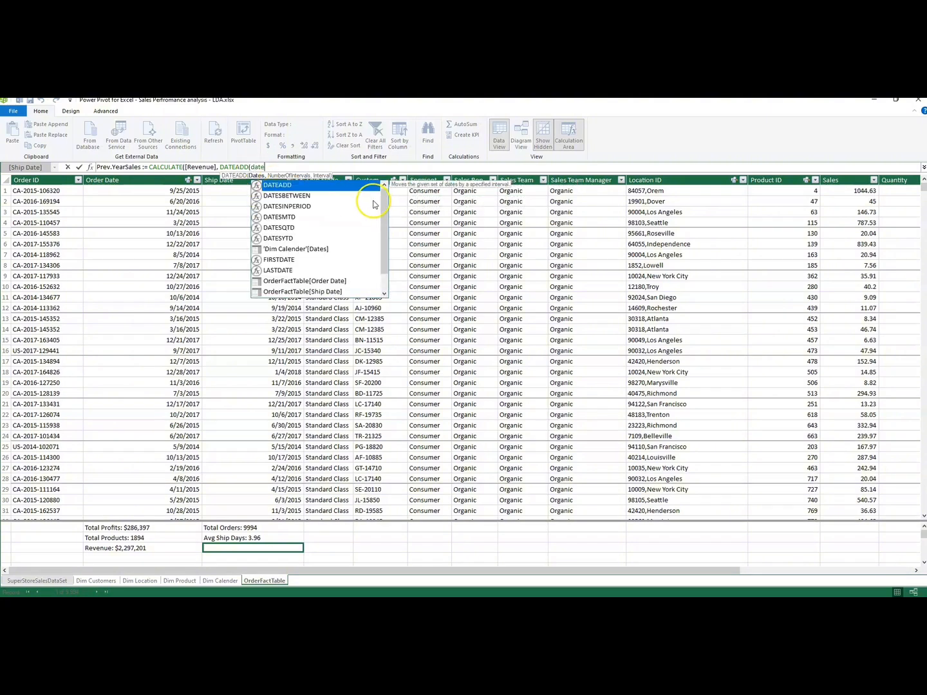
pyautogui.scroll(-1, 383, 212)
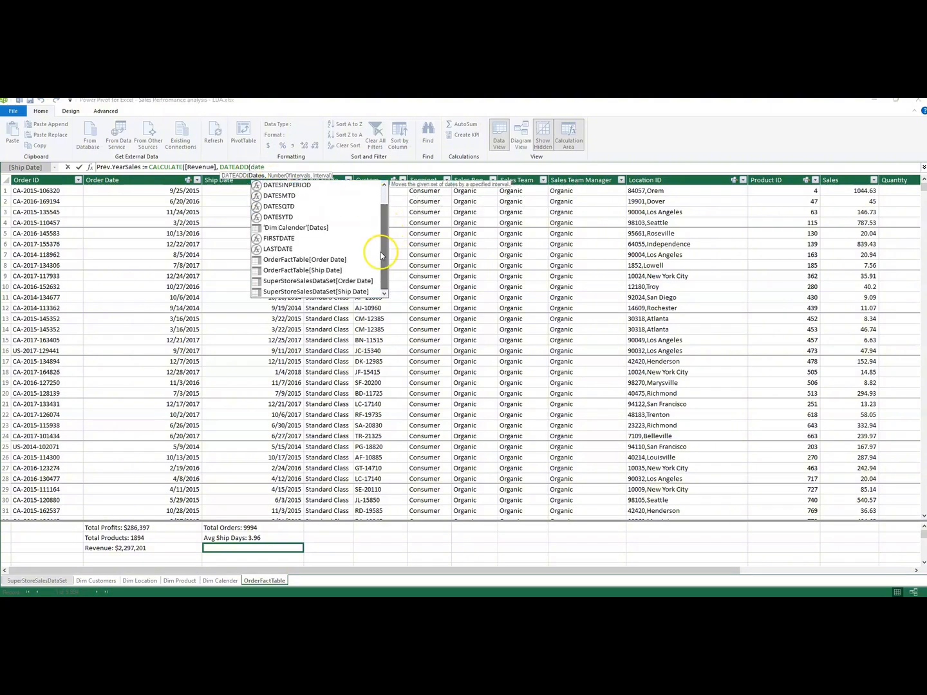
pyautogui.doubleClick(297, 230)
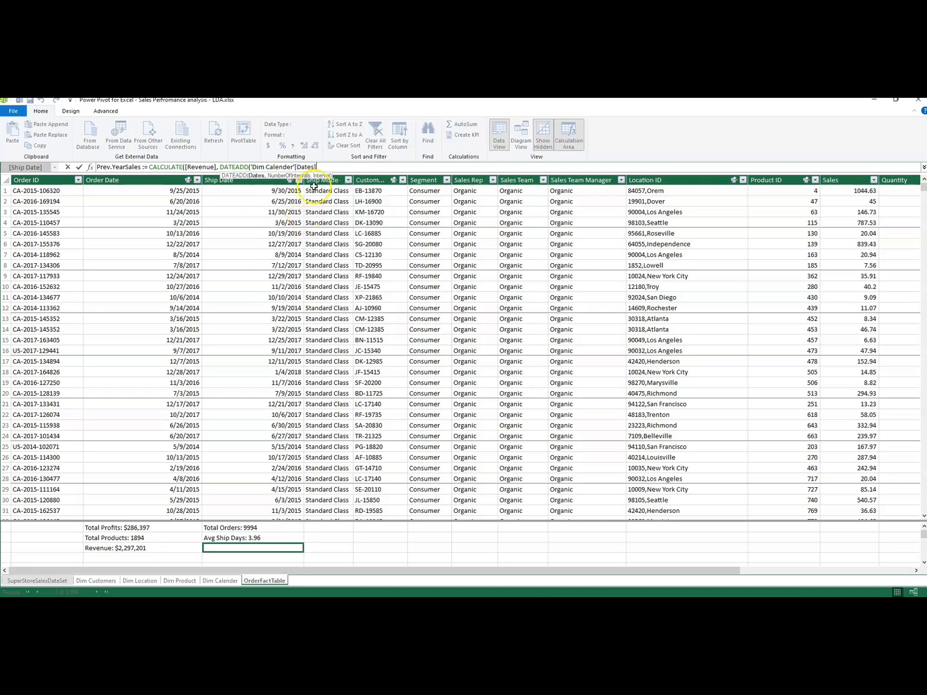
pyautogui.write(',')
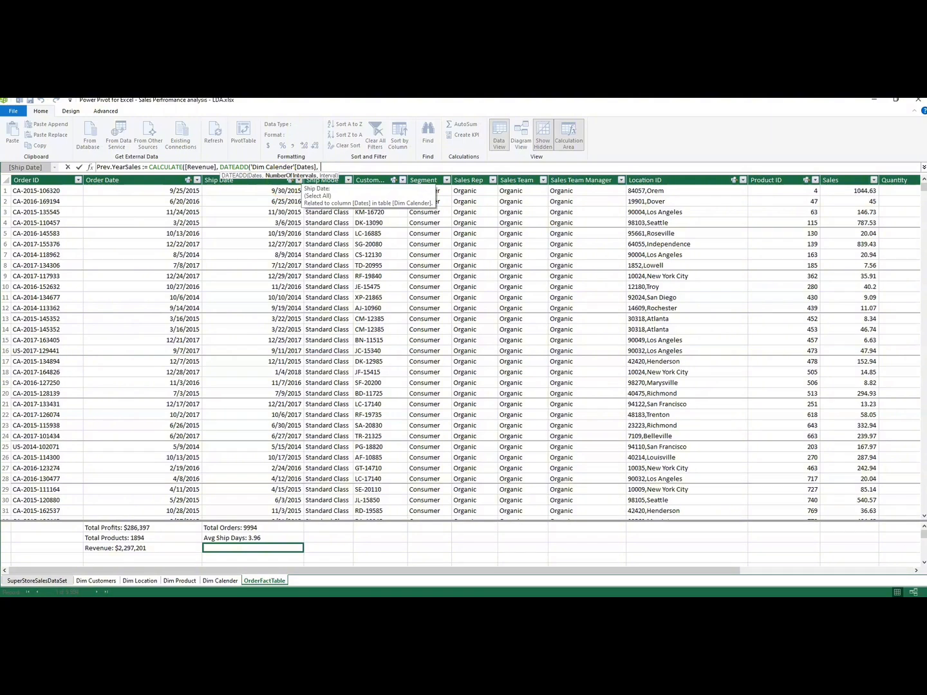
pyautogui.write('-1')
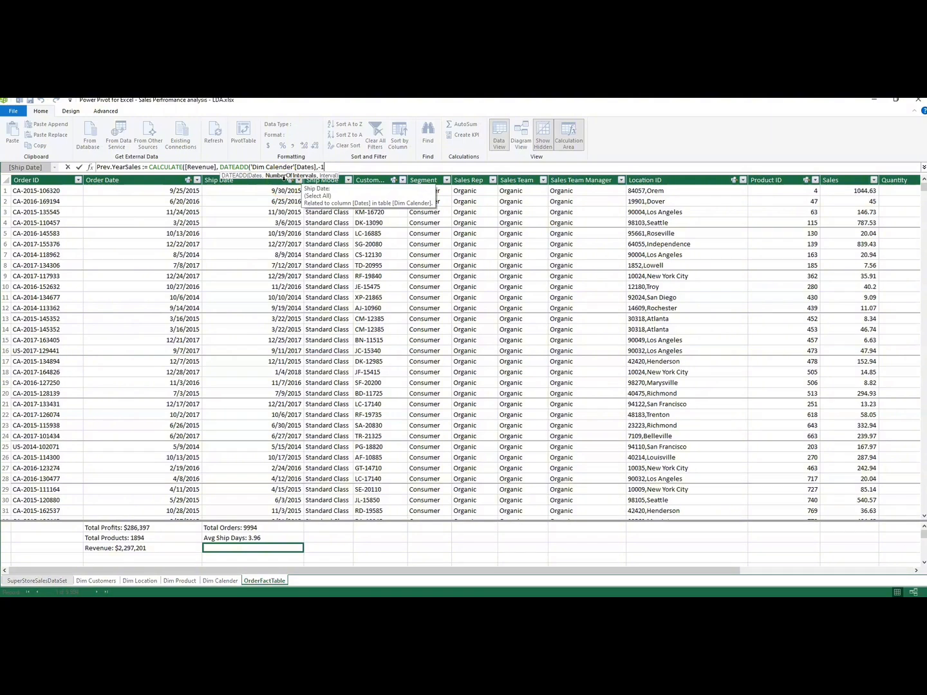
pyautogui.write(',')
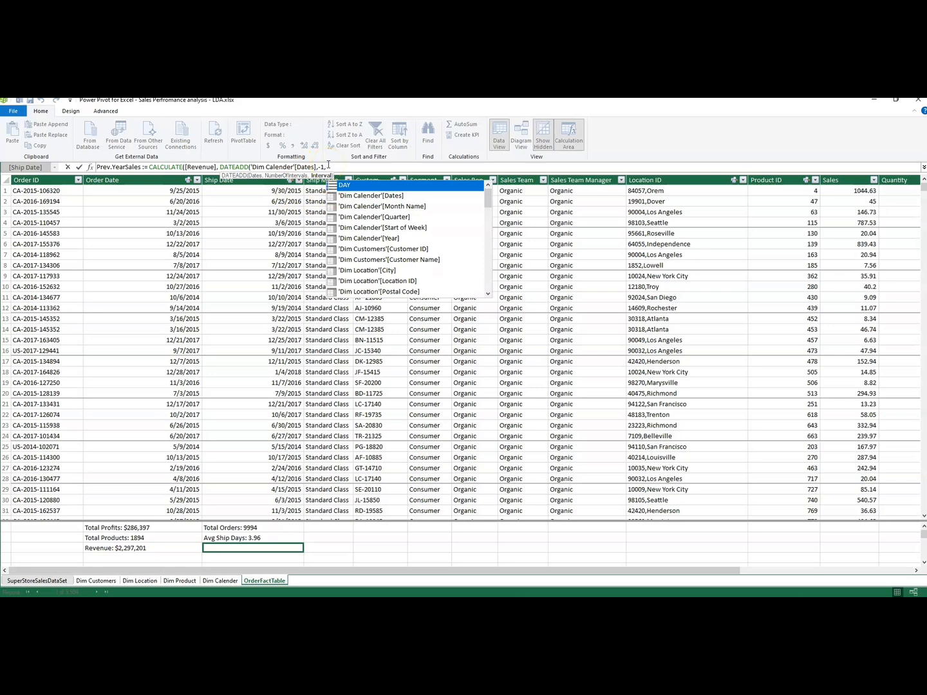
# Step: Complete the Prev.YearSales measure's DATEADD function with the YEAR interval and enter the CALCULATE formula
pyautogui.click(330, 167)
pyautogui.write('y')
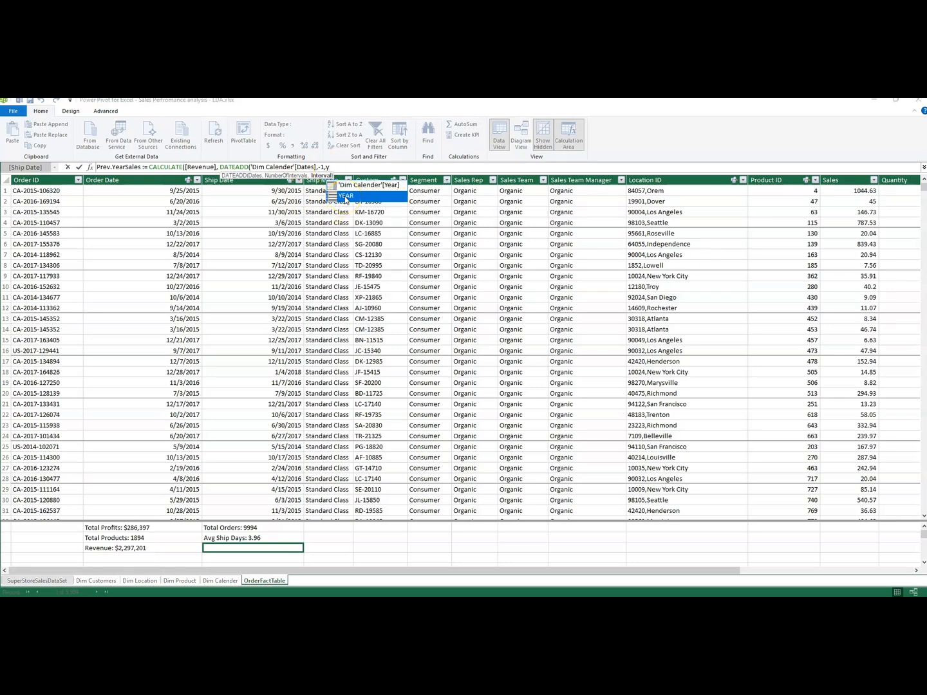
pyautogui.doubleClick(346, 197)
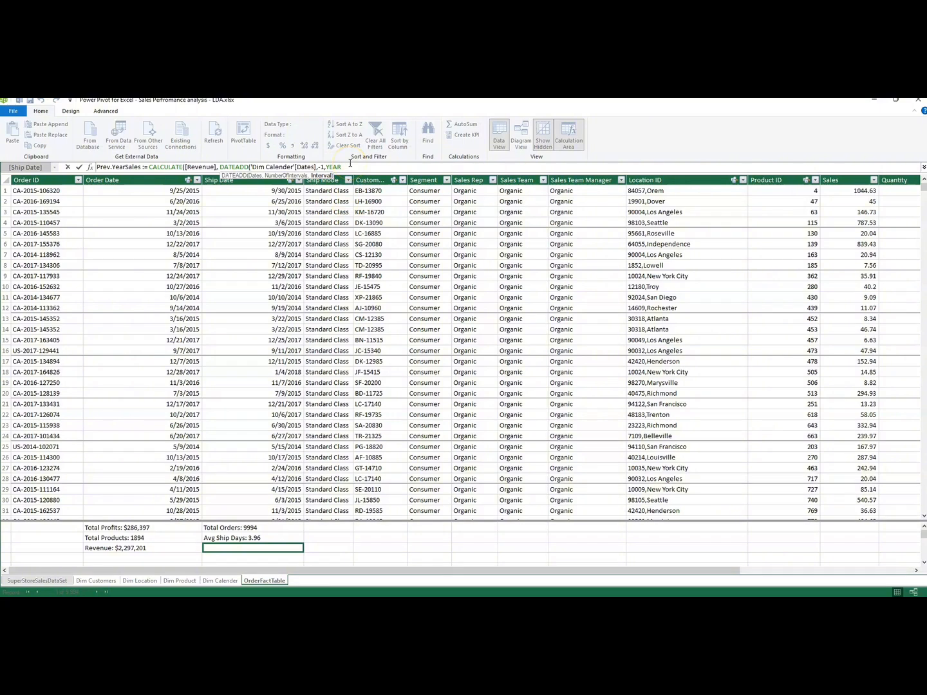
pyautogui.write('))')
pyautogui.press('Return')
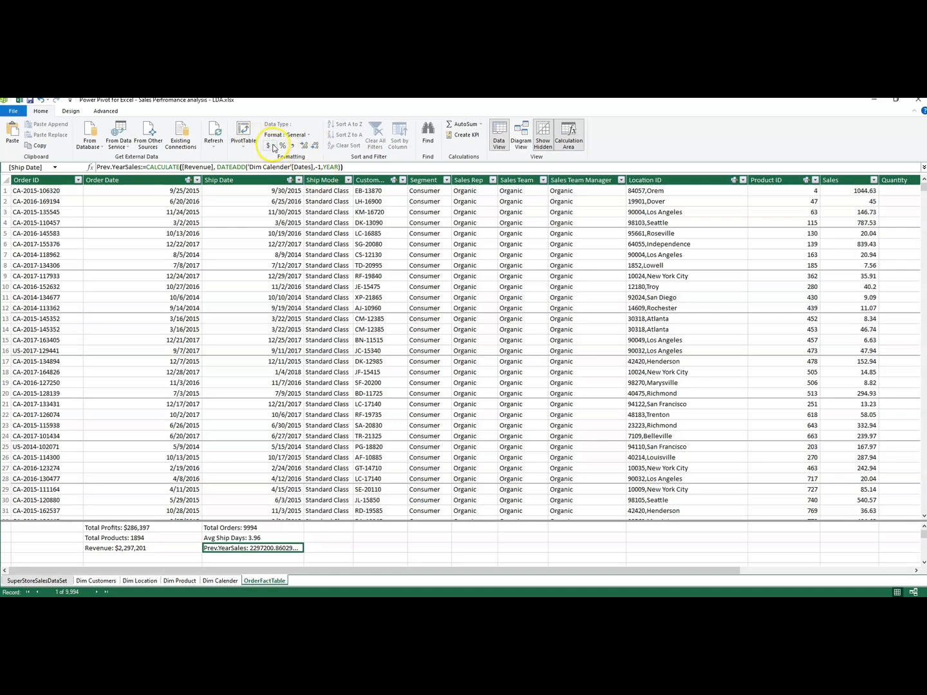
# Step: Format the Prev.YearSales measure as English (United States) dollar currency with no decimal places
pyautogui.click(274, 146)
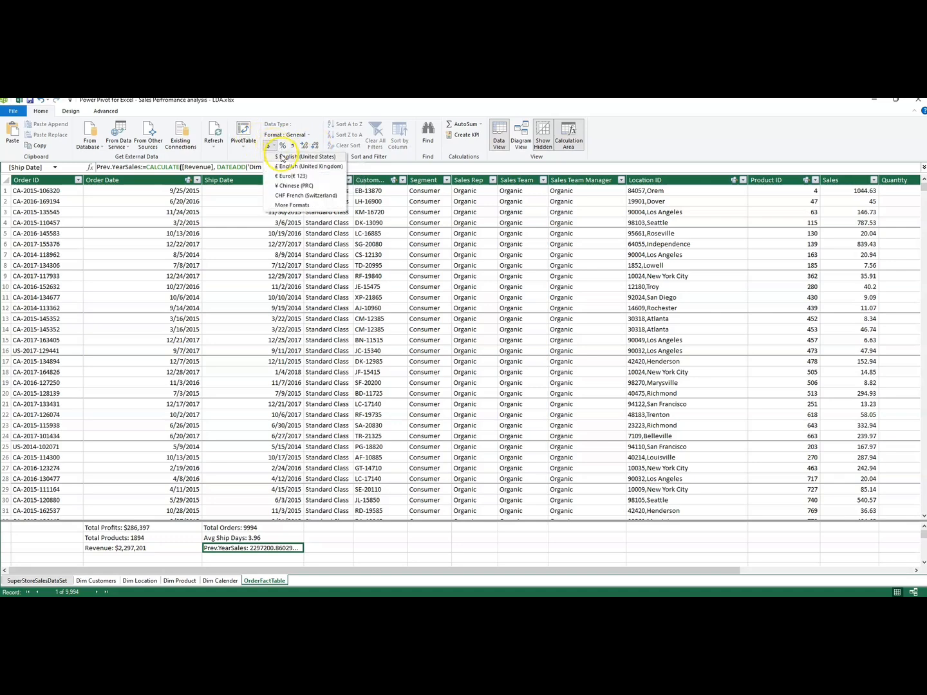
pyautogui.click(282, 158)
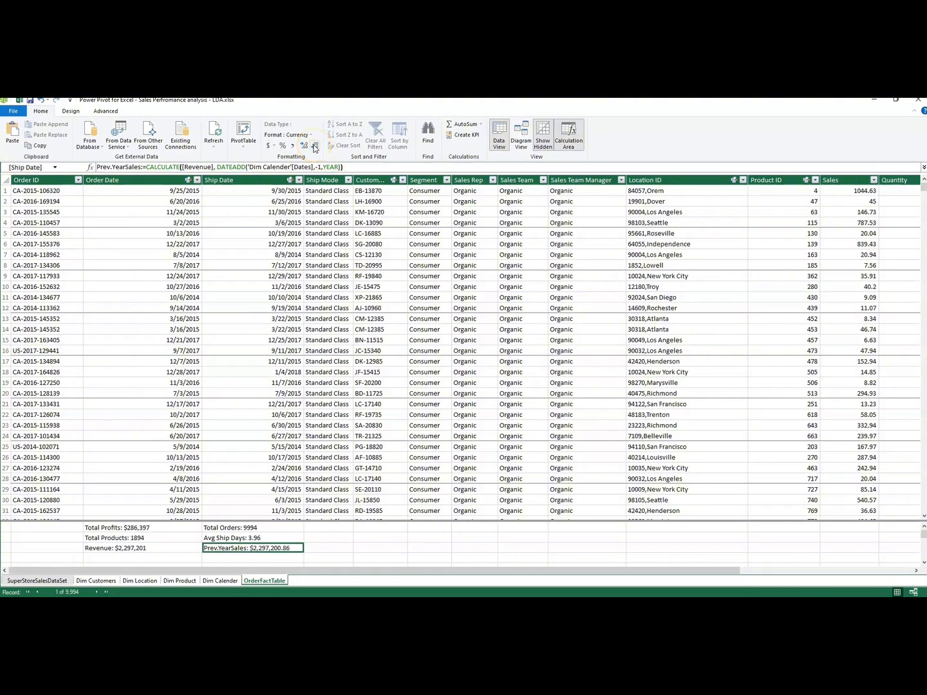
pyautogui.click(314, 147)
pyautogui.click(315, 147)
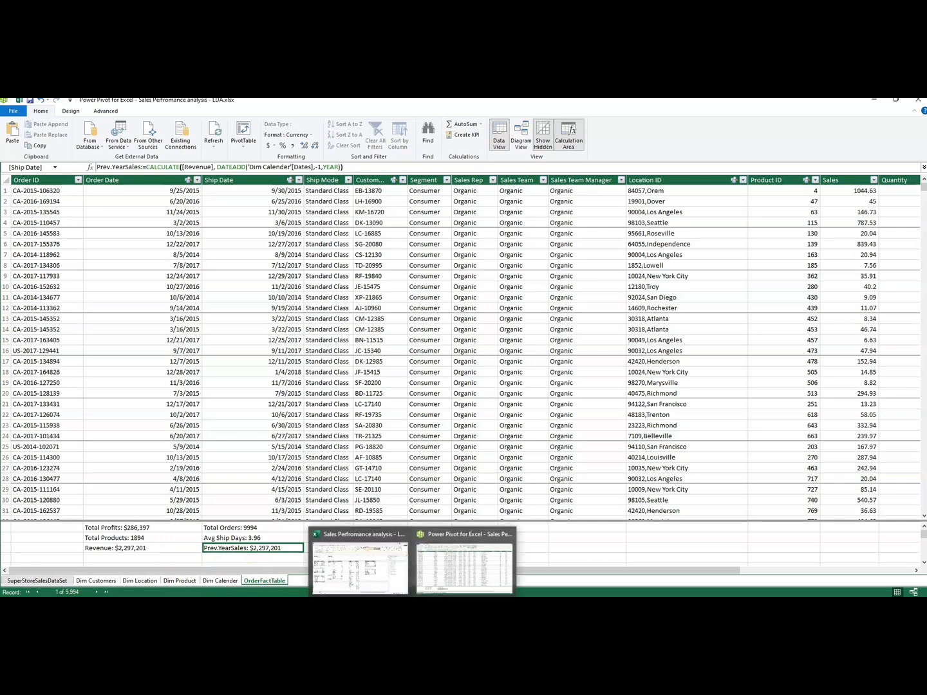
# Step: Switch to the Excel workbook and copy the Avg Ship Days PivotTable to cell M23
pyautogui.click(383, 593)
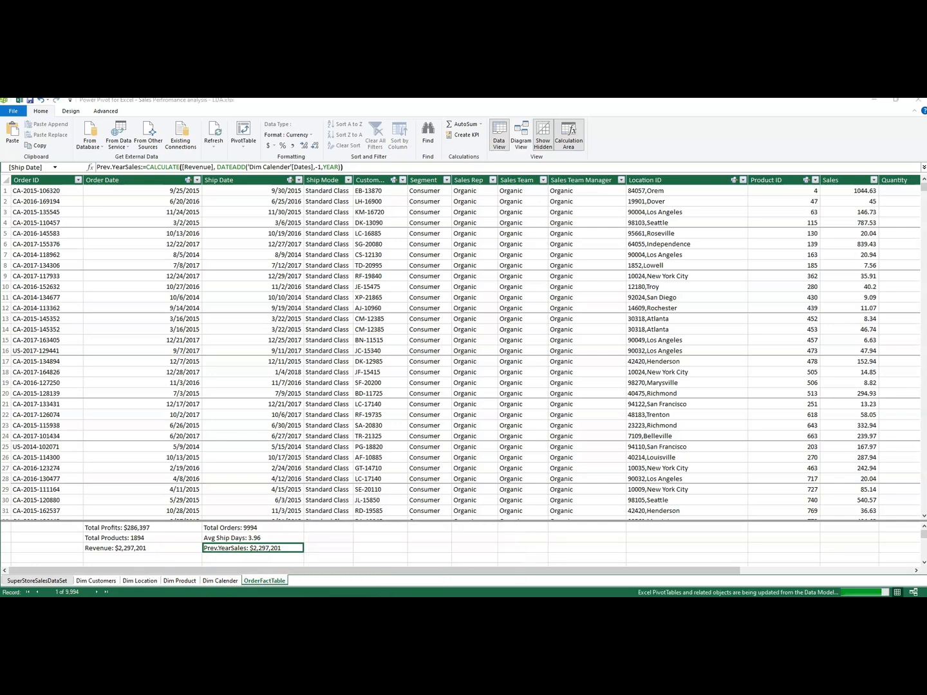
pyautogui.click(369, 582)
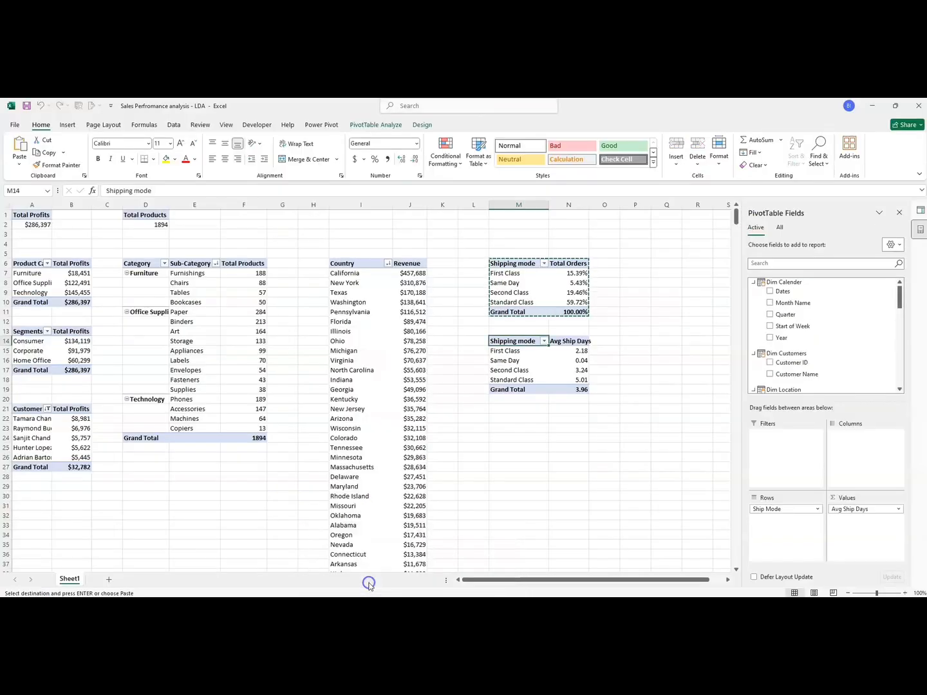
pyautogui.click(560, 436)
pyautogui.click(503, 427)
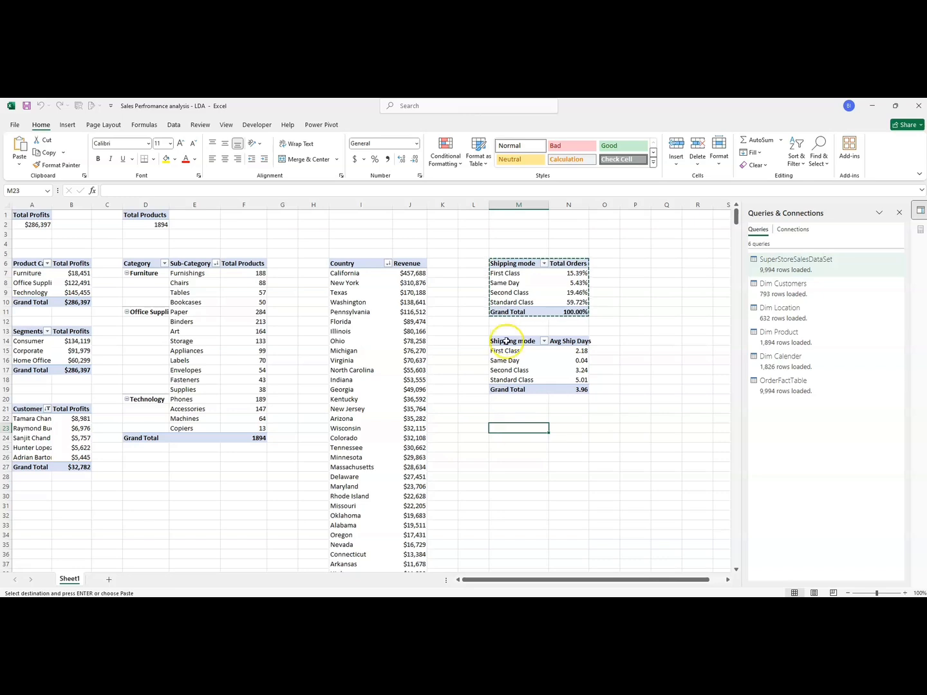
pyautogui.moveTo(503, 342); pyautogui.dragTo(561, 390)
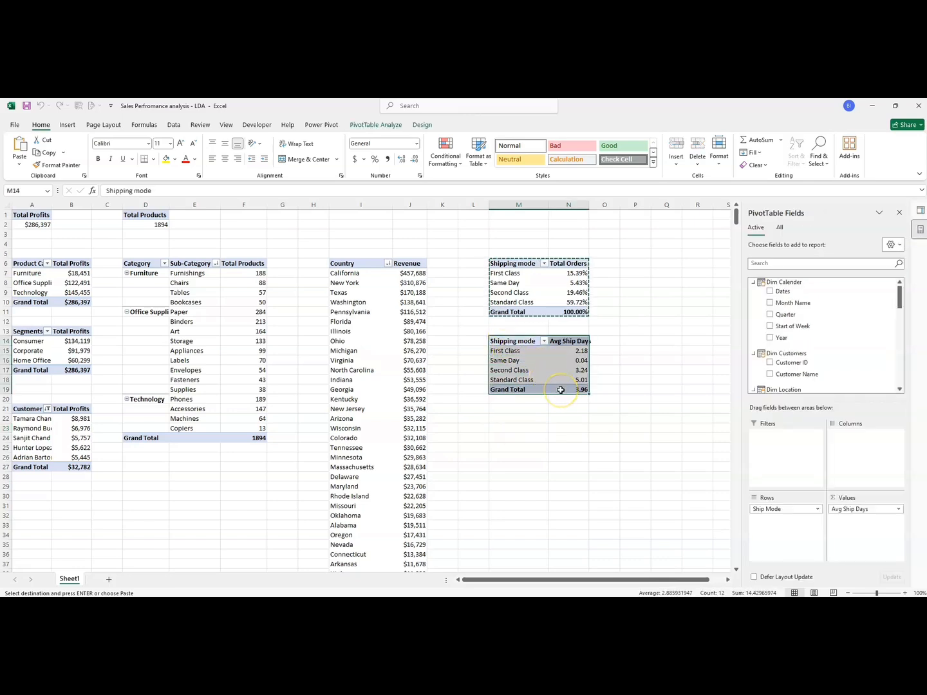
pyautogui.hotkey('ctrl', 'c')
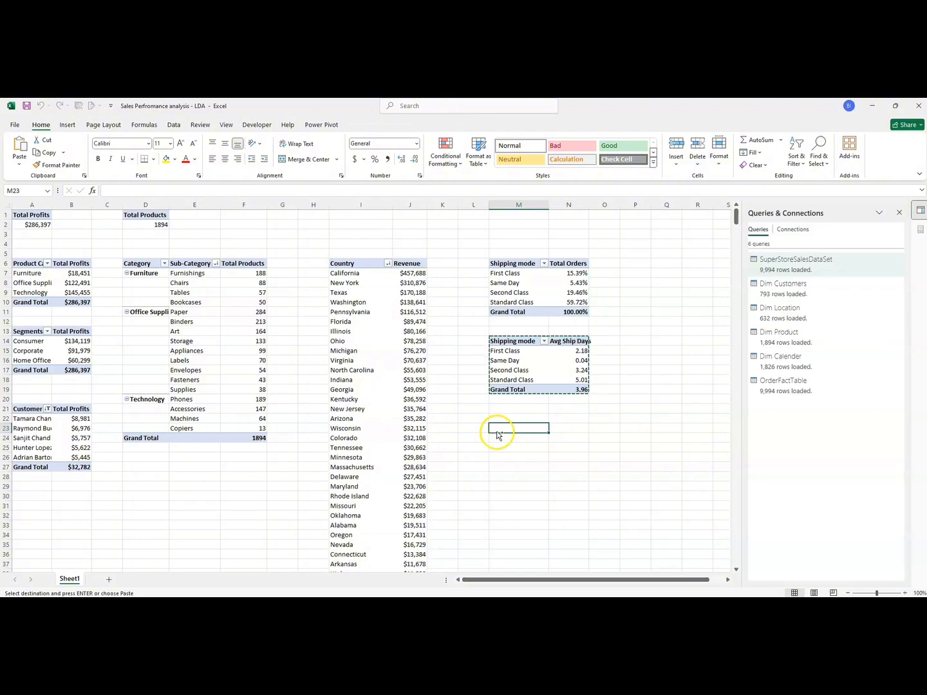
pyautogui.hotkey('ctrl', 'v')
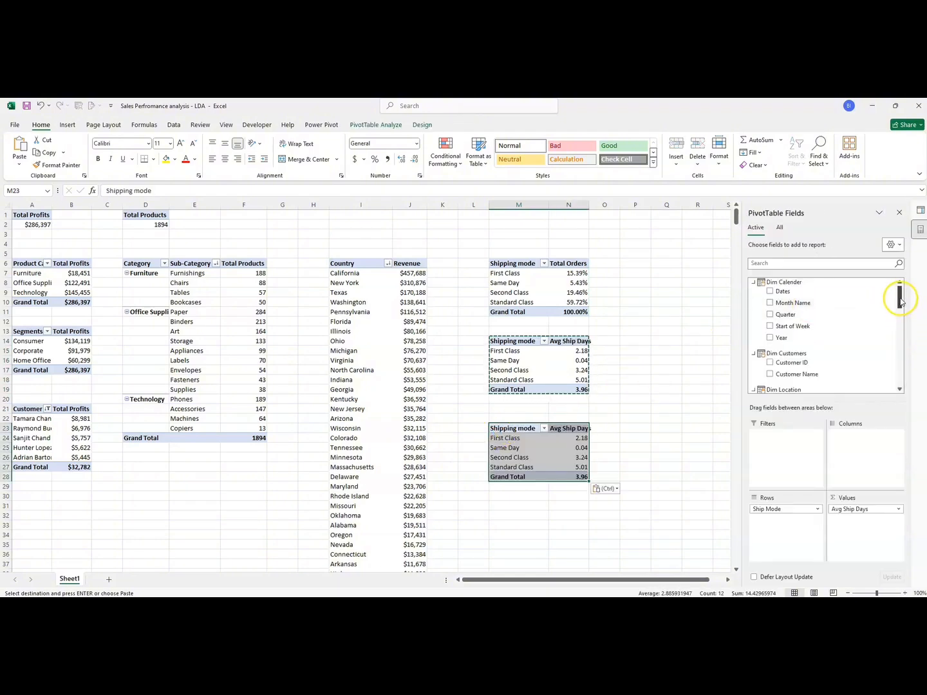
# Step: Replace Ship Mode and Avg Ship Days in the copied PivotTable with the Revenue and Prev.YearSales measures
pyautogui.moveTo(900, 301); pyautogui.dragTo(899, 382)
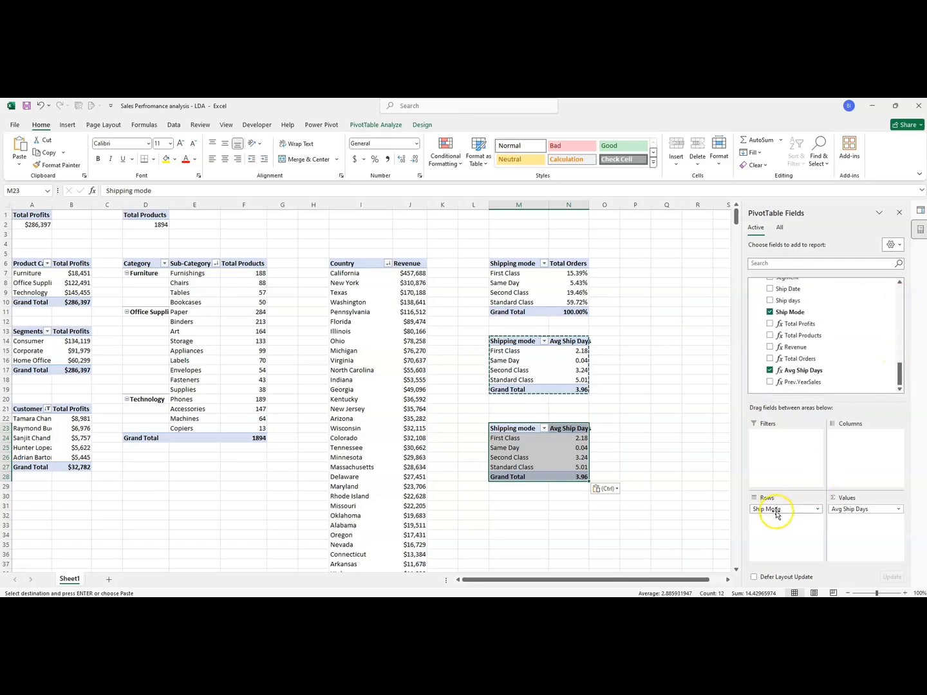
pyautogui.moveTo(777, 511); pyautogui.dragTo(710, 519)
pyautogui.moveTo(862, 511); pyautogui.dragTo(718, 515)
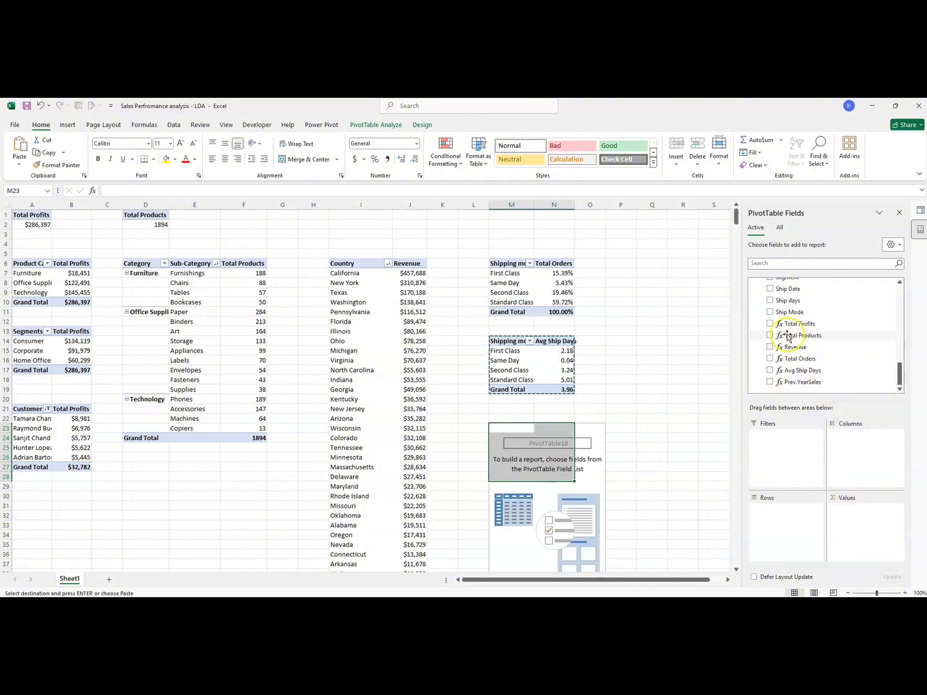
pyautogui.click(769, 347)
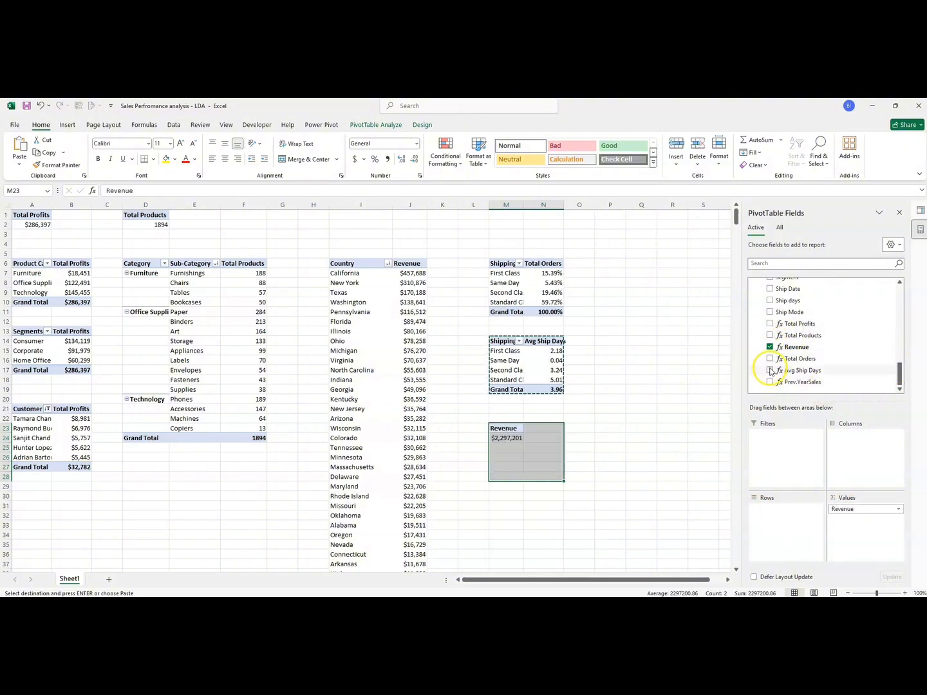
pyautogui.click(770, 381)
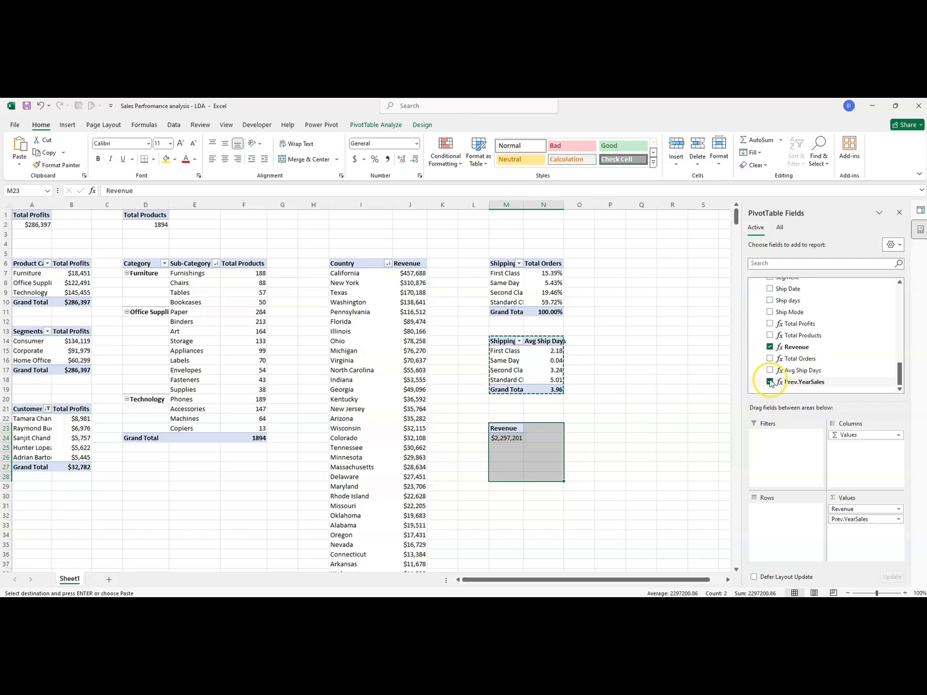
pyautogui.click(499, 509)
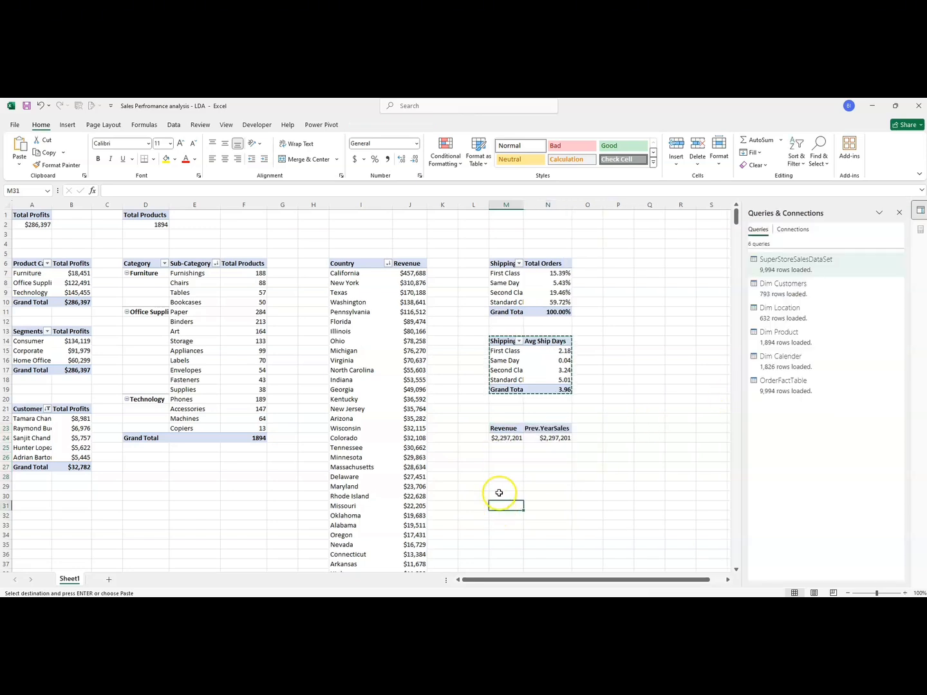
# Step: Insert a slicer for the Dim Calender Year field on the Revenue and Prev.YearSales PivotTable
pyautogui.rightClick(501, 428)
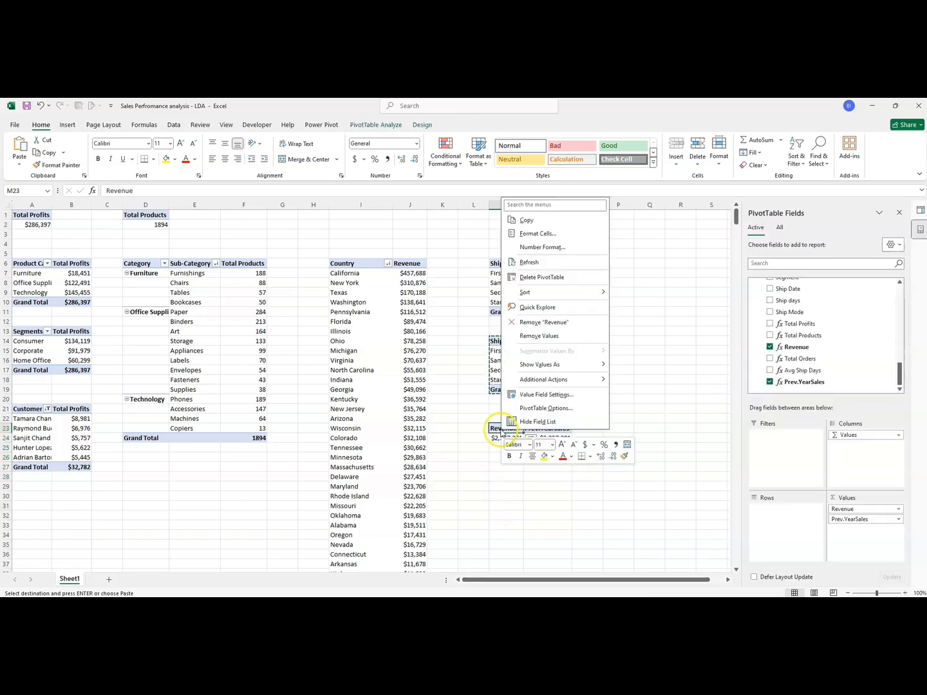
pyautogui.click(496, 438)
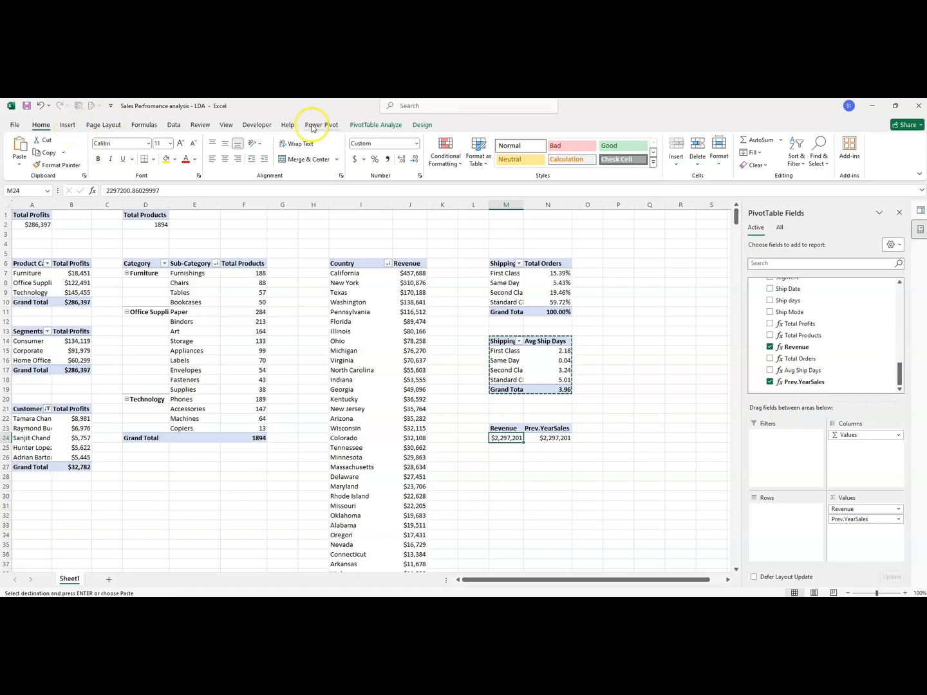
pyautogui.click(67, 125)
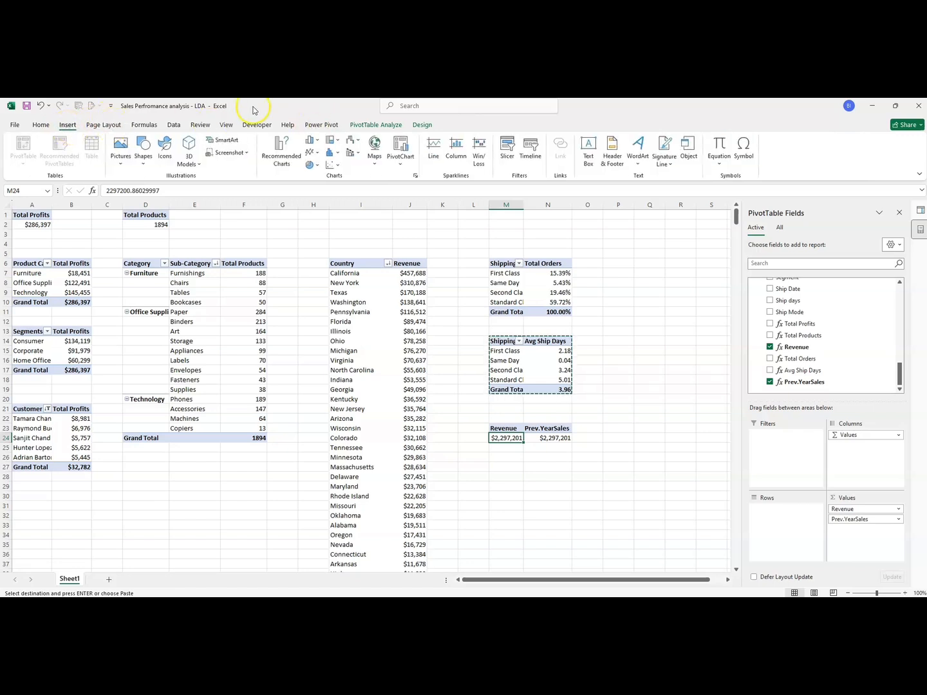
pyautogui.click(507, 148)
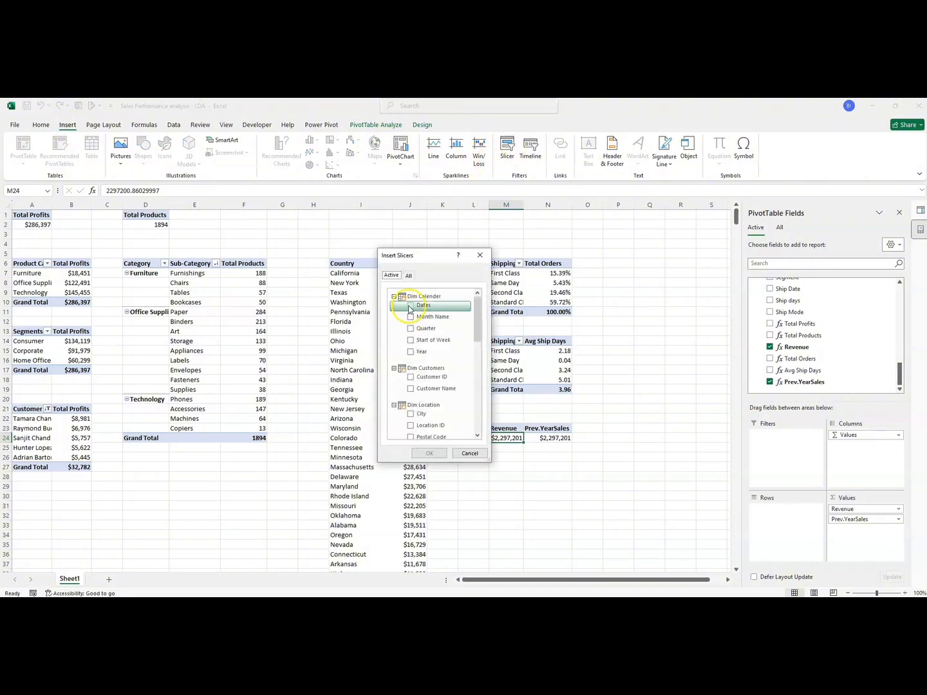
pyautogui.click(413, 352)
pyautogui.click(429, 453)
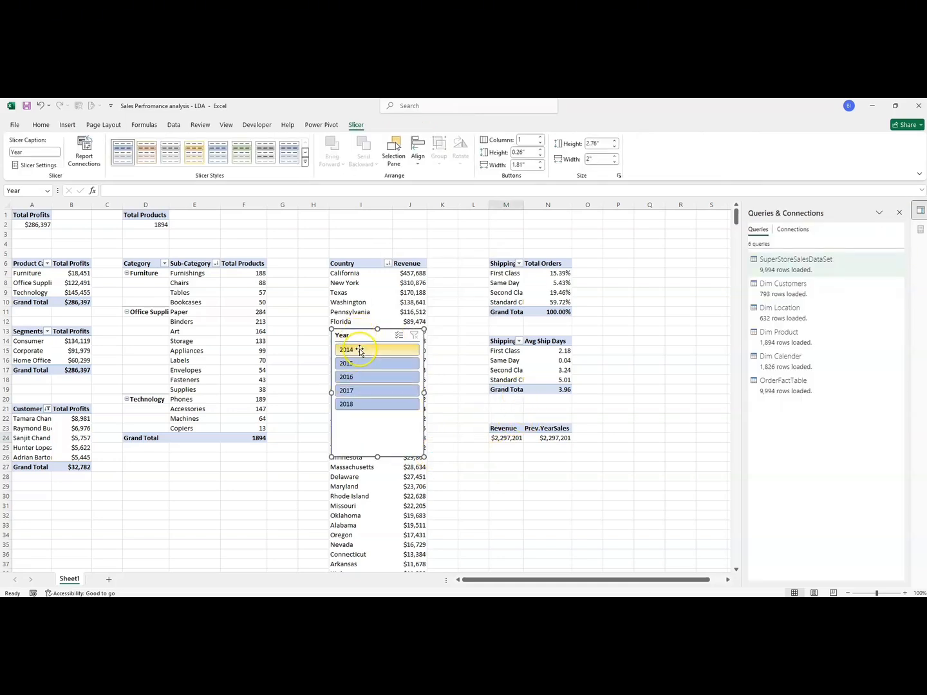
# Step: Filter the Year slicer to 2018, 2017, 2016 and 2015 in turn, comparing Revenue with Prev.YearSales
pyautogui.click(362, 406)
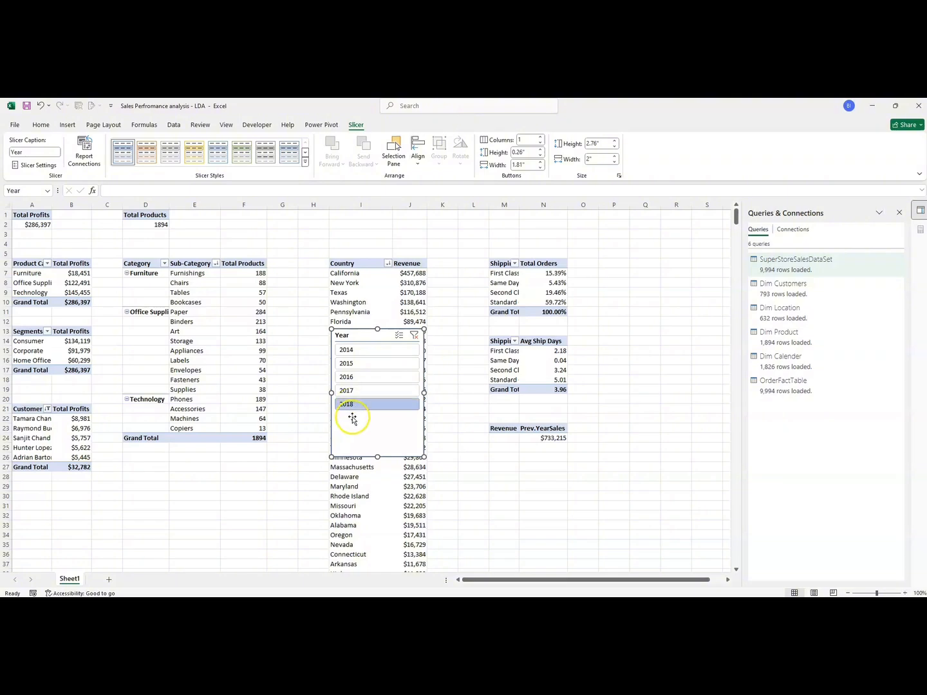
pyautogui.keyDown('ctrl'); pyautogui.click(358, 393); pyautogui.keyUp('ctrl')
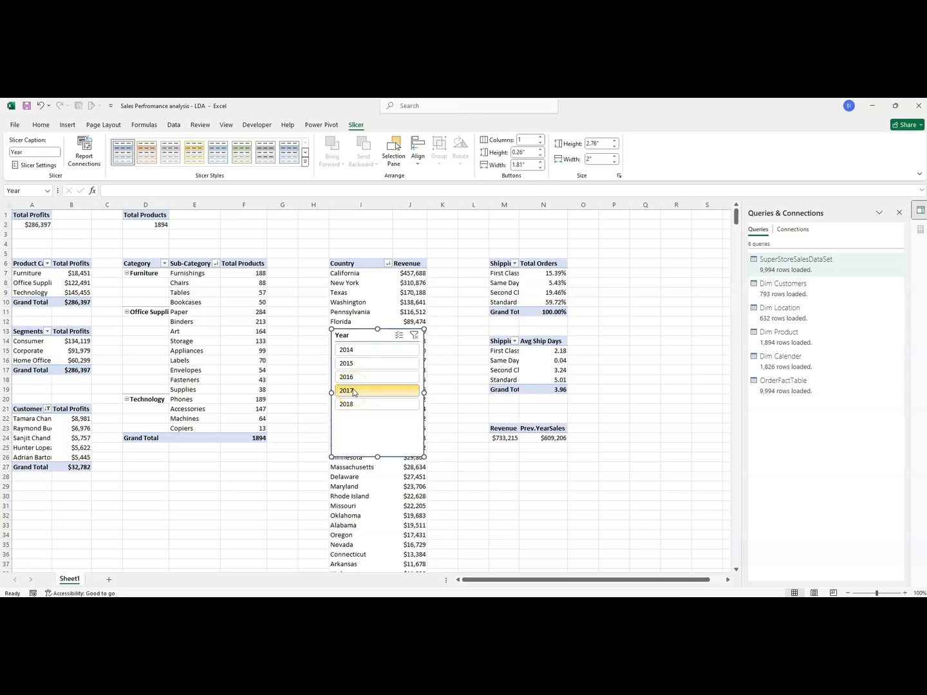
pyautogui.click(501, 441)
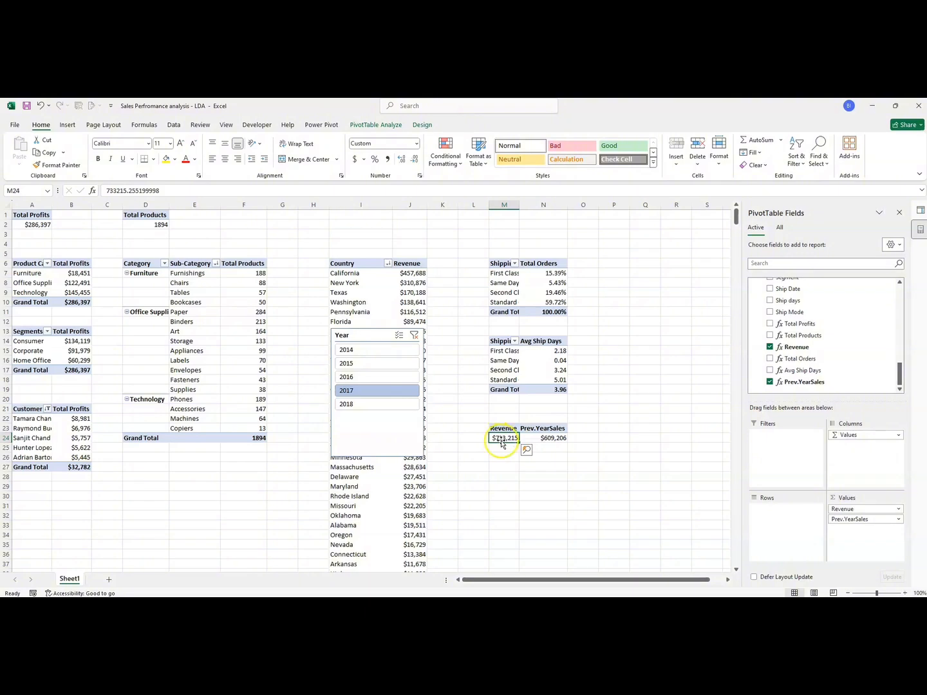
pyautogui.click(535, 442)
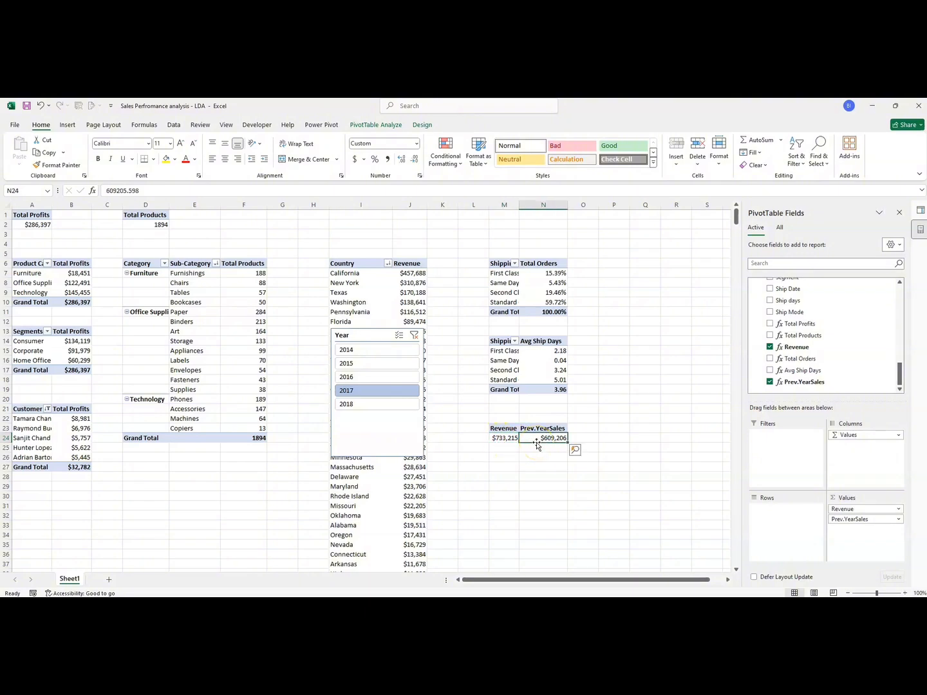
pyautogui.click(369, 378)
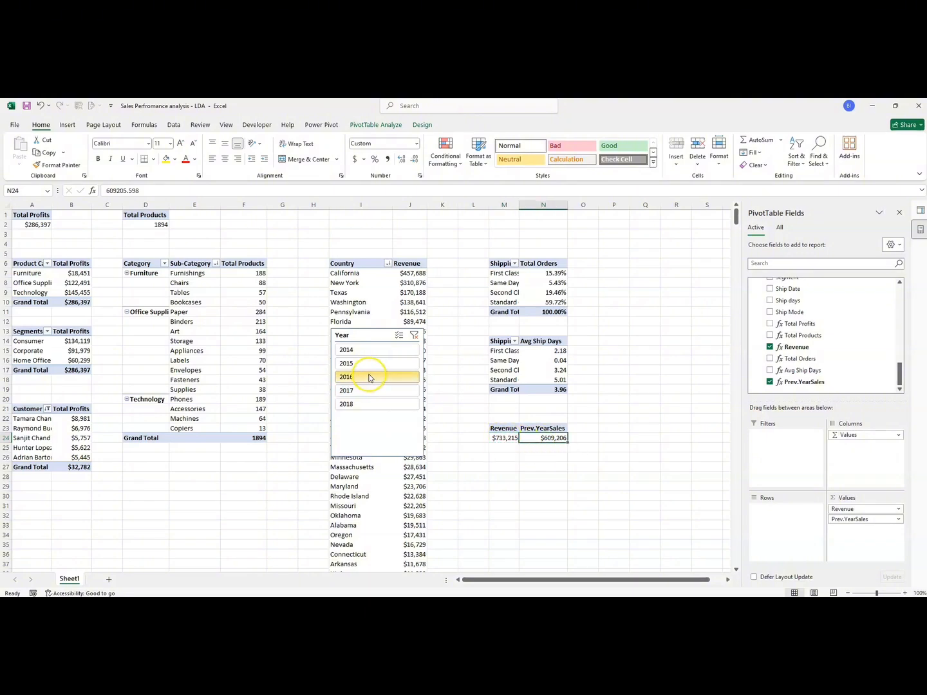
pyautogui.click(491, 438)
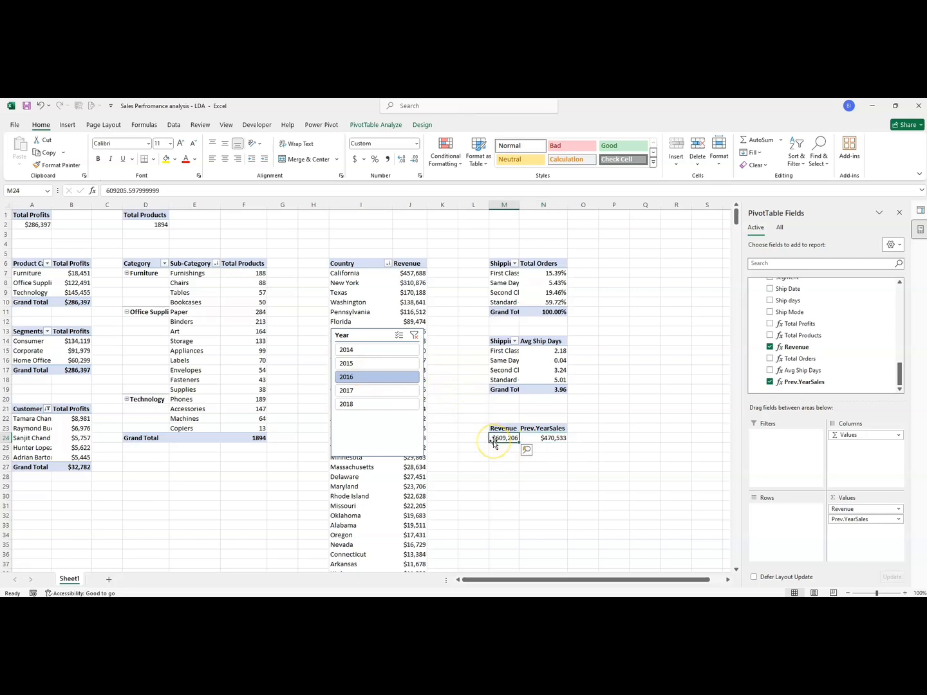
pyautogui.click(544, 438)
pyautogui.click(366, 364)
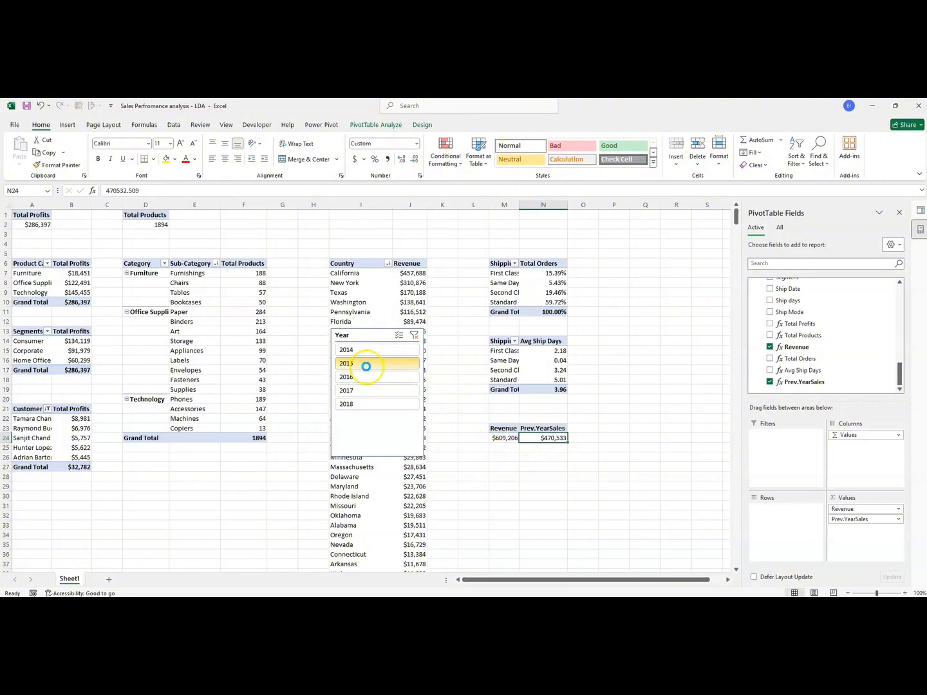
pyautogui.click(499, 440)
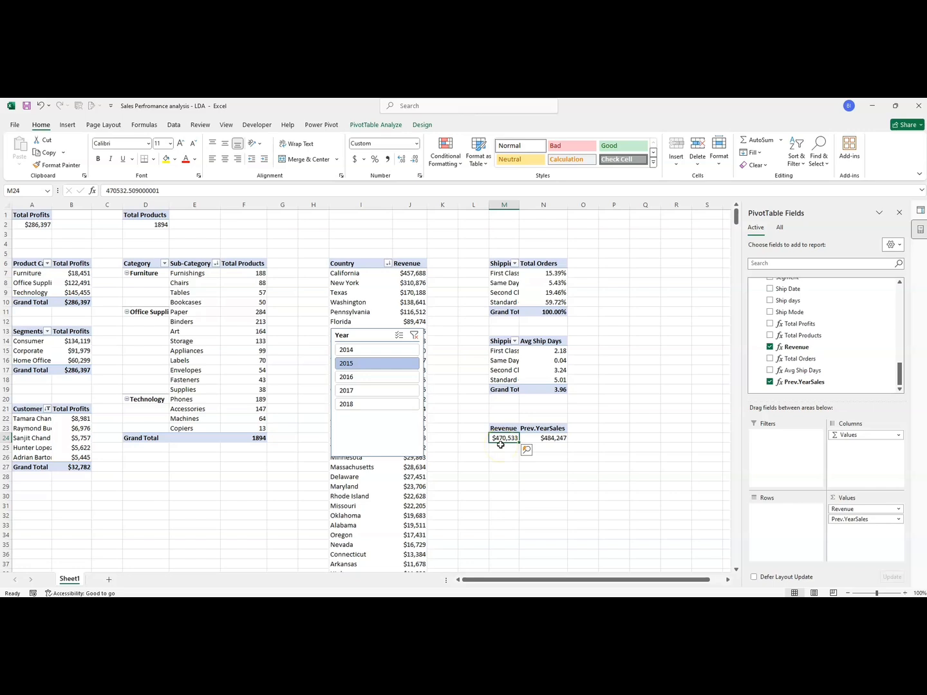
pyautogui.click(541, 440)
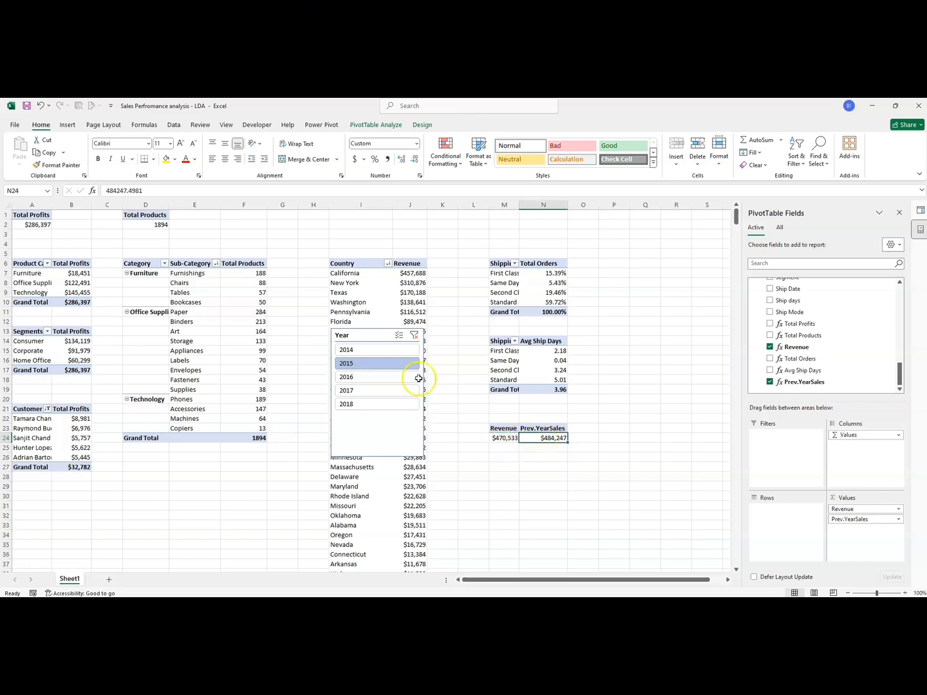
# Step: Move the Year slicer to the empty area beside the shipping mode PivotTables and clear its filter
pyautogui.moveTo(375, 334); pyautogui.dragTo(641, 265)
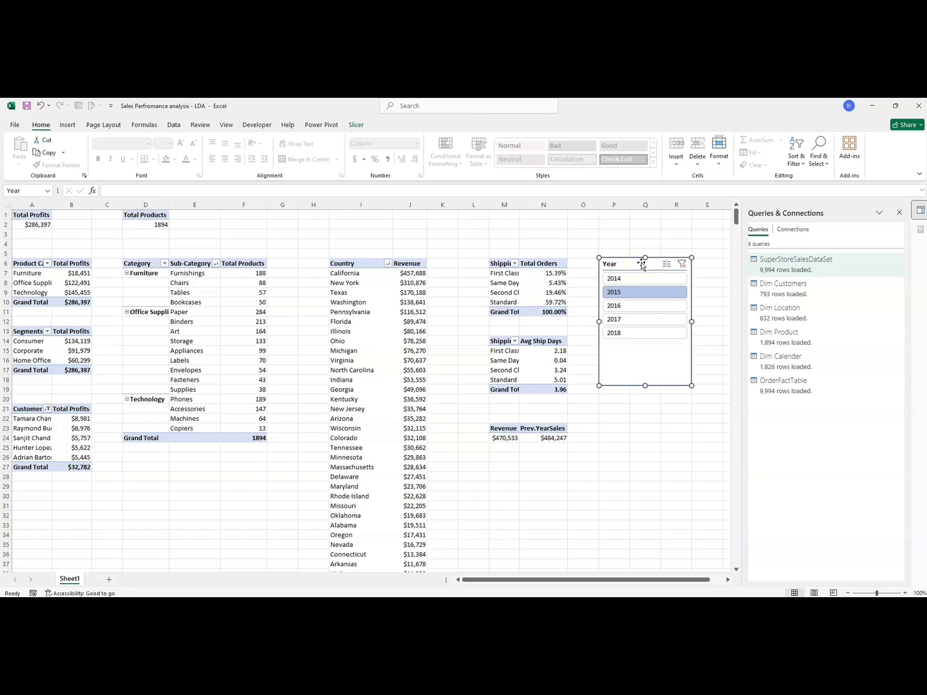
pyautogui.click(682, 265)
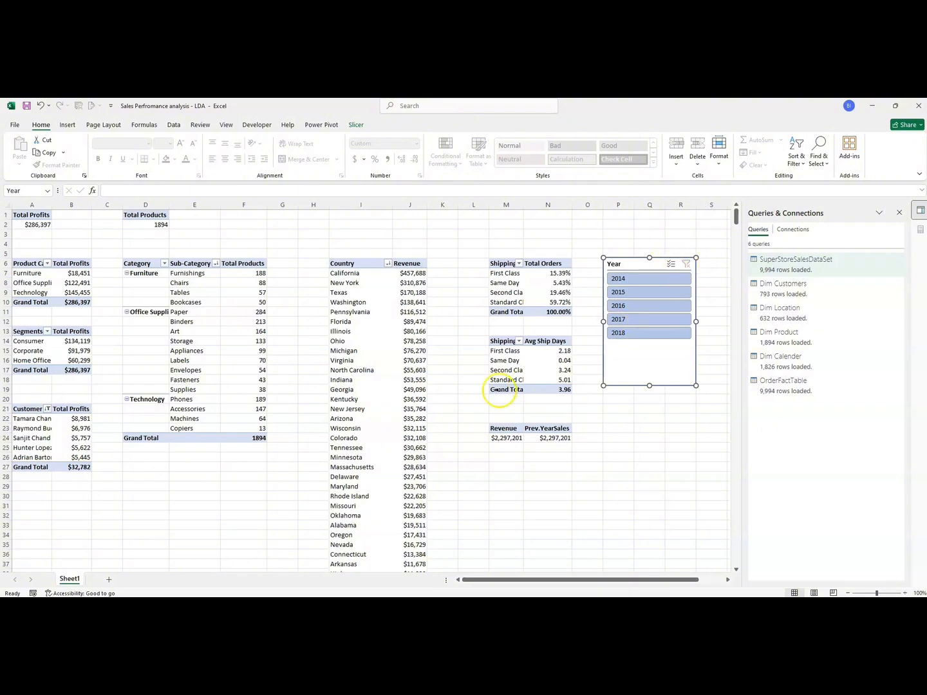
pyautogui.moveTo(558, 439)
# Step: Switch to the PowerPoint presentation to review the project objectives, and return to the Excel workbook
pyautogui.click(582, 570)
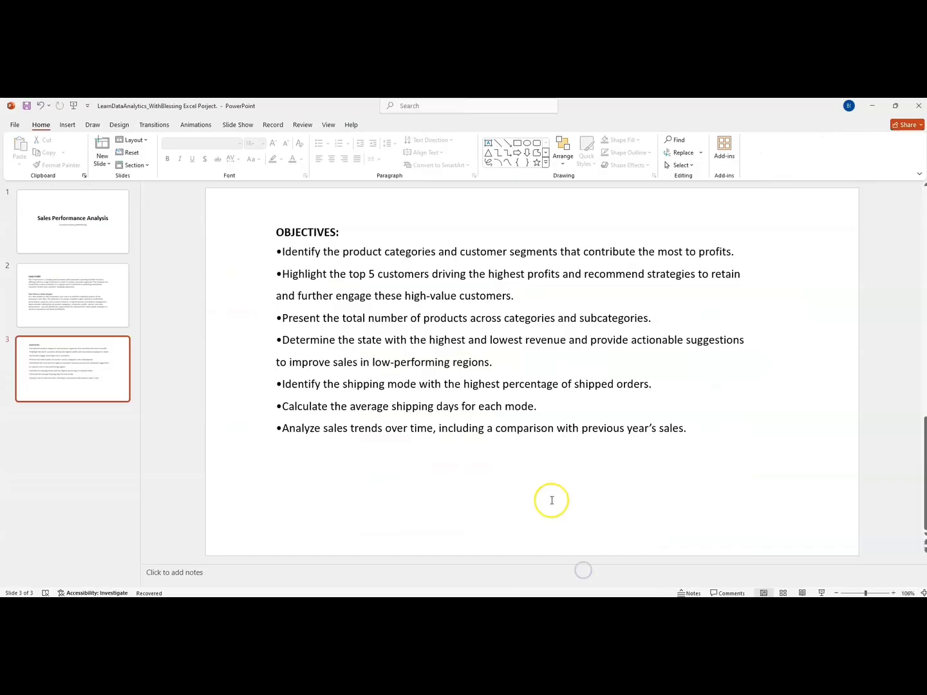
pyautogui.click(525, 518)
pyautogui.click(373, 564)
pyautogui.click(147, 412)
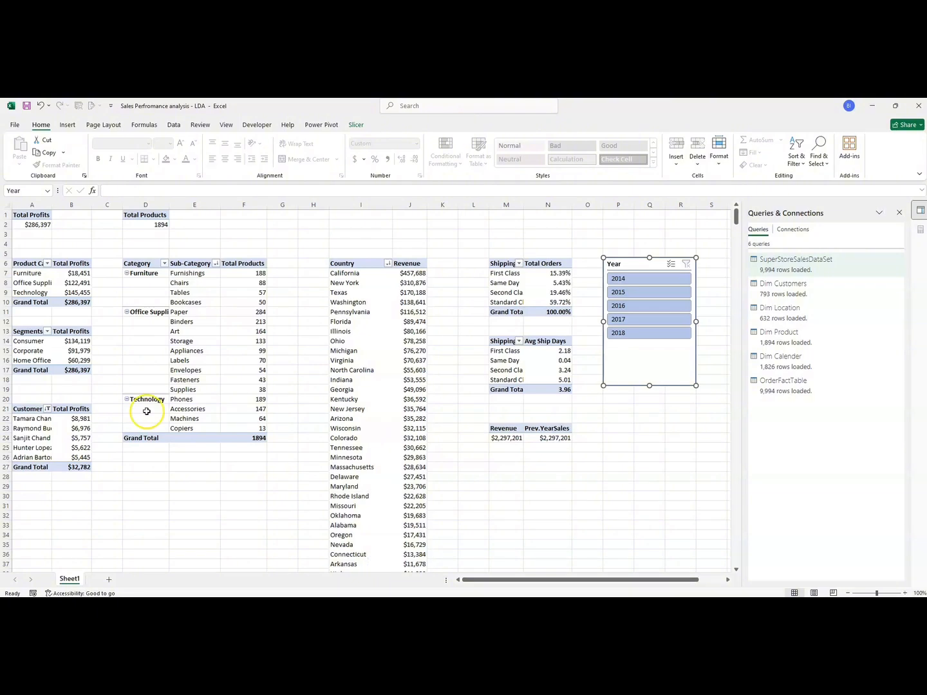
pyautogui.click(408, 571)
pyautogui.moveTo(131, 215); pyautogui.dragTo(159, 225)
pyautogui.hotkey('ctrl', 'c')
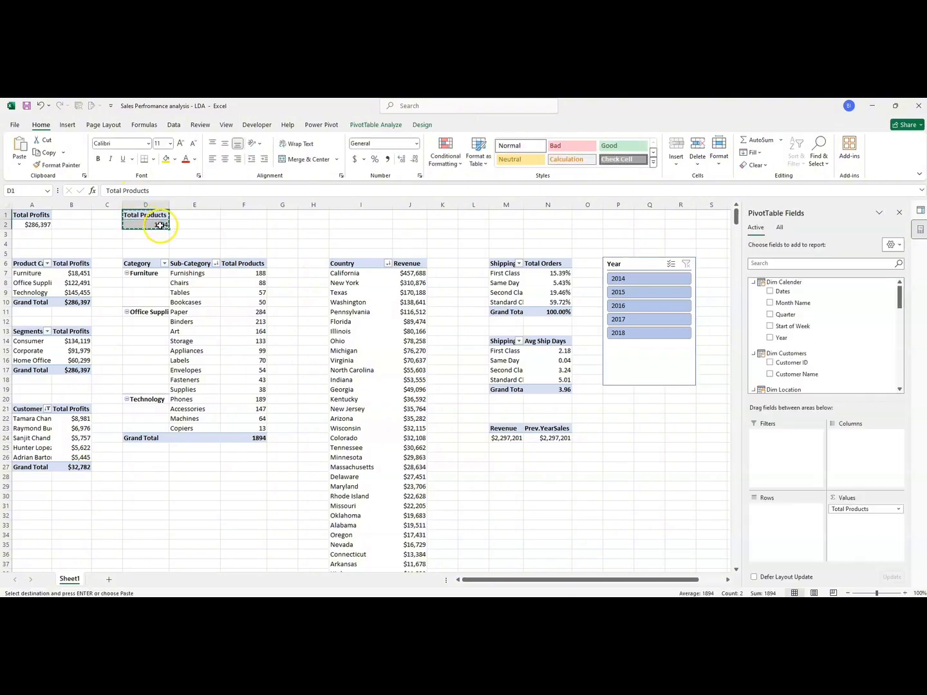
pyautogui.click(235, 216)
pyautogui.hotkey('ctrl', 'v')
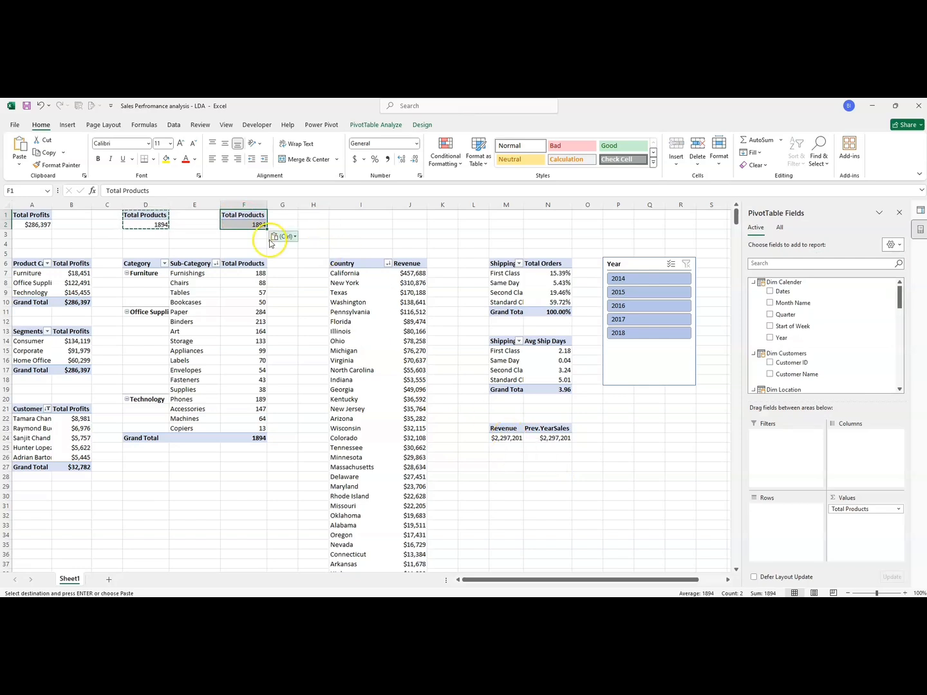
pyautogui.moveTo(900, 302); pyautogui.dragTo(898, 386)
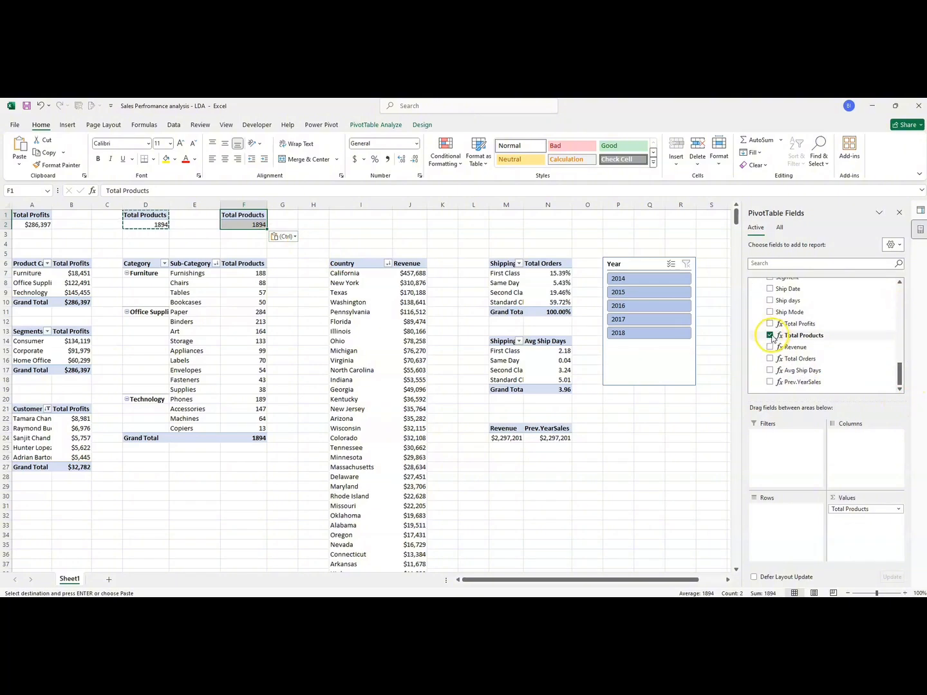
pyautogui.click(770, 358)
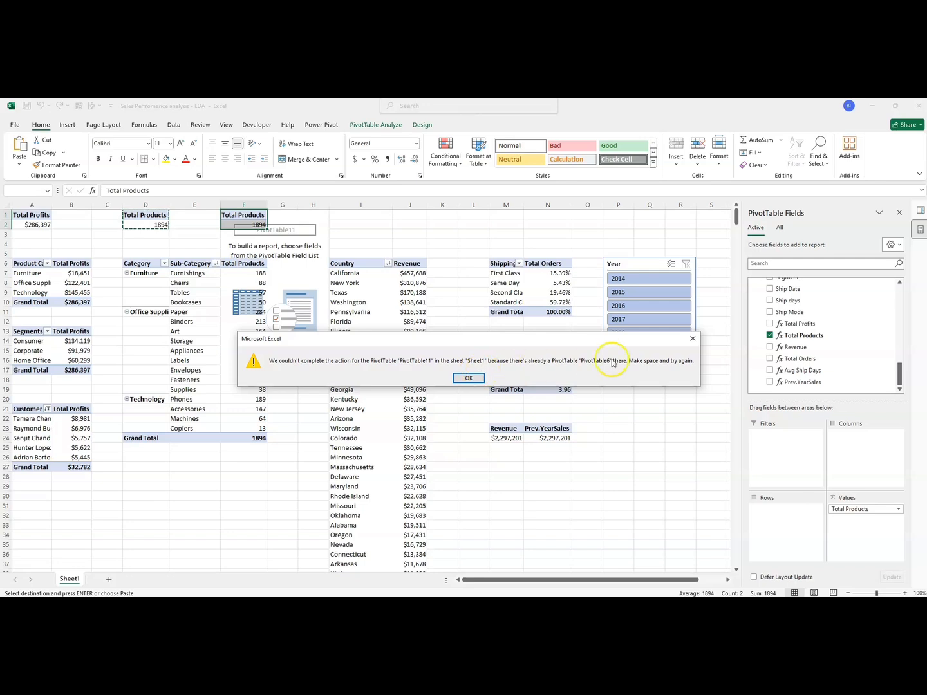
pyautogui.click(698, 343)
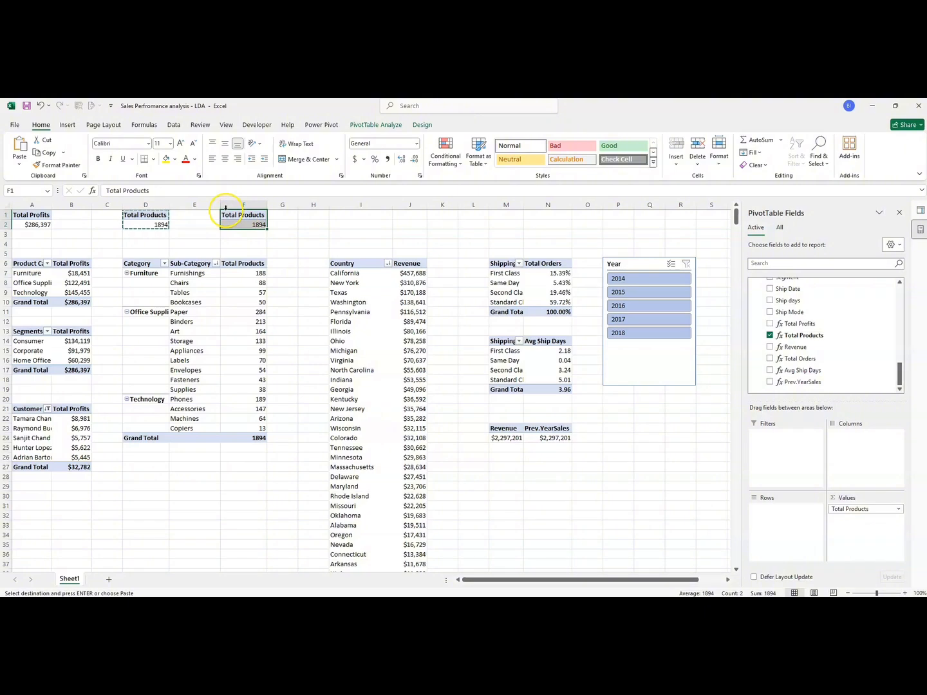
pyautogui.press('Delete')
pyautogui.click(192, 224)
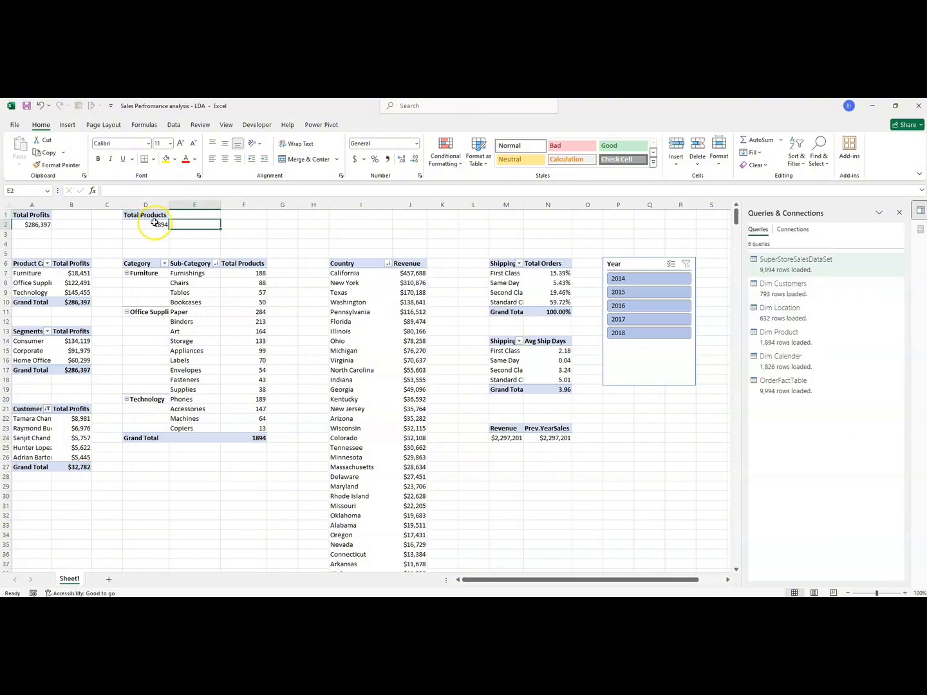
# Step: Copy the single-value Total Products PivotTable in D1:D2 to cell G1
pyautogui.moveTo(130, 215); pyautogui.dragTo(163, 227)
pyautogui.hotkey('ctrl', 'c')
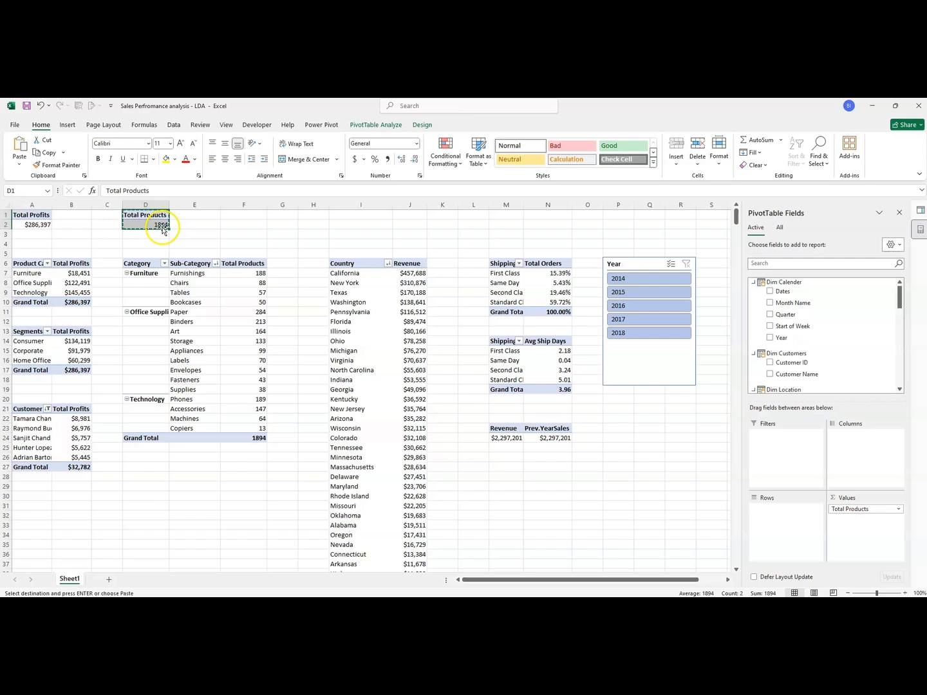
pyautogui.click(276, 218)
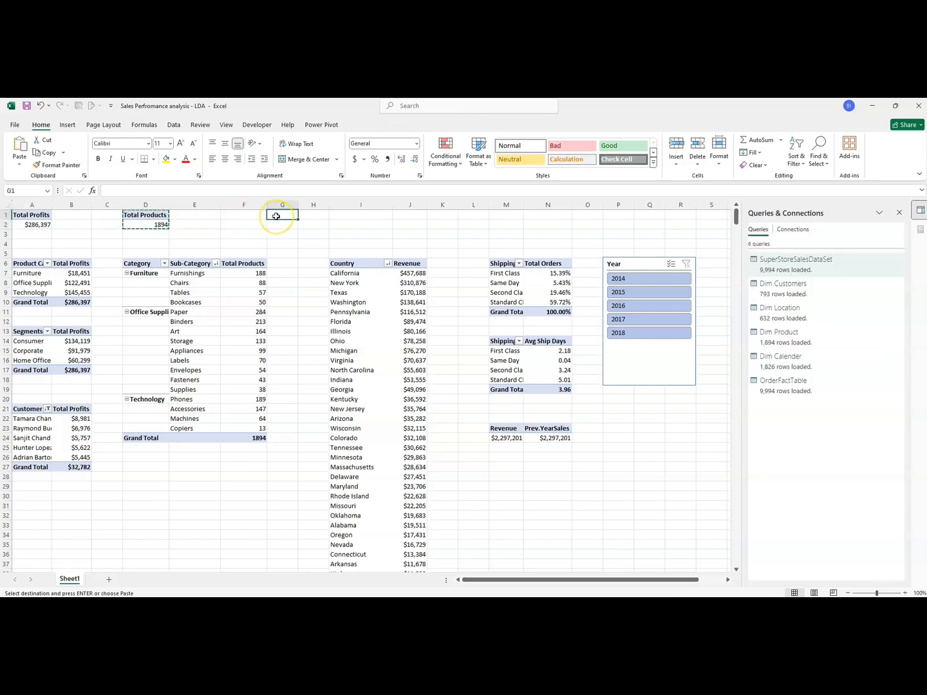
pyautogui.hotkey('ctrl', 'v')
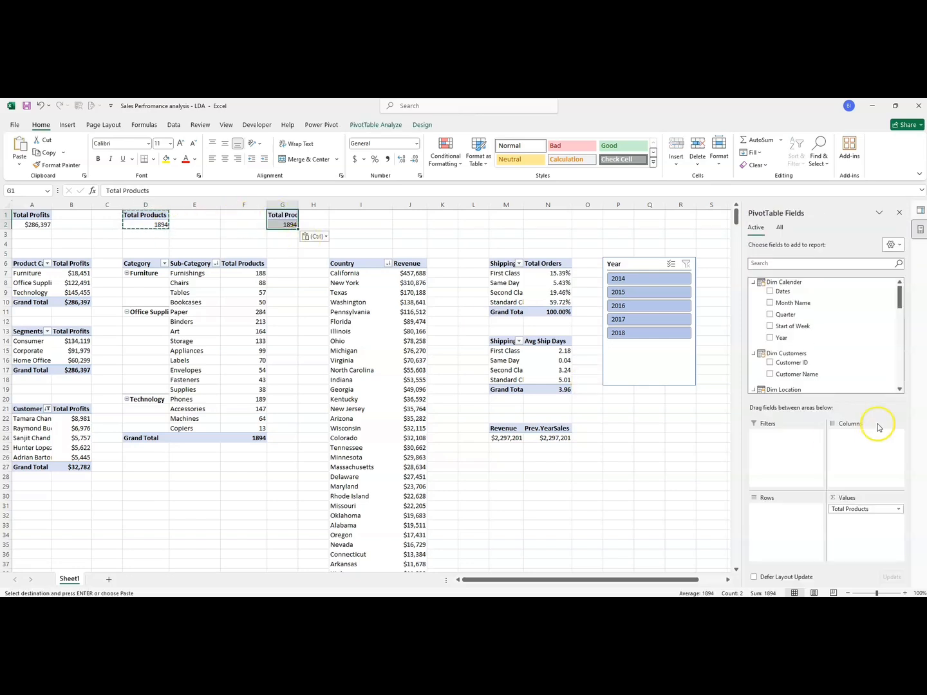
# Step: Replace Total Products with the Total Orders measure in the copied PivotTable and move it to F1
pyautogui.moveTo(898, 293); pyautogui.dragTo(912, 389)
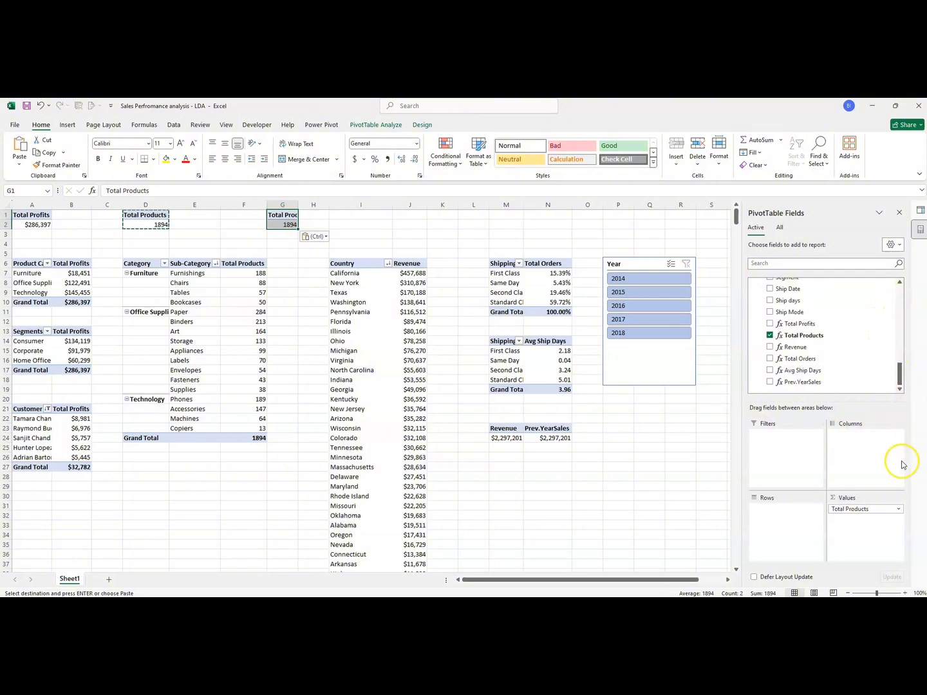
pyautogui.moveTo(844, 508); pyautogui.dragTo(740, 498)
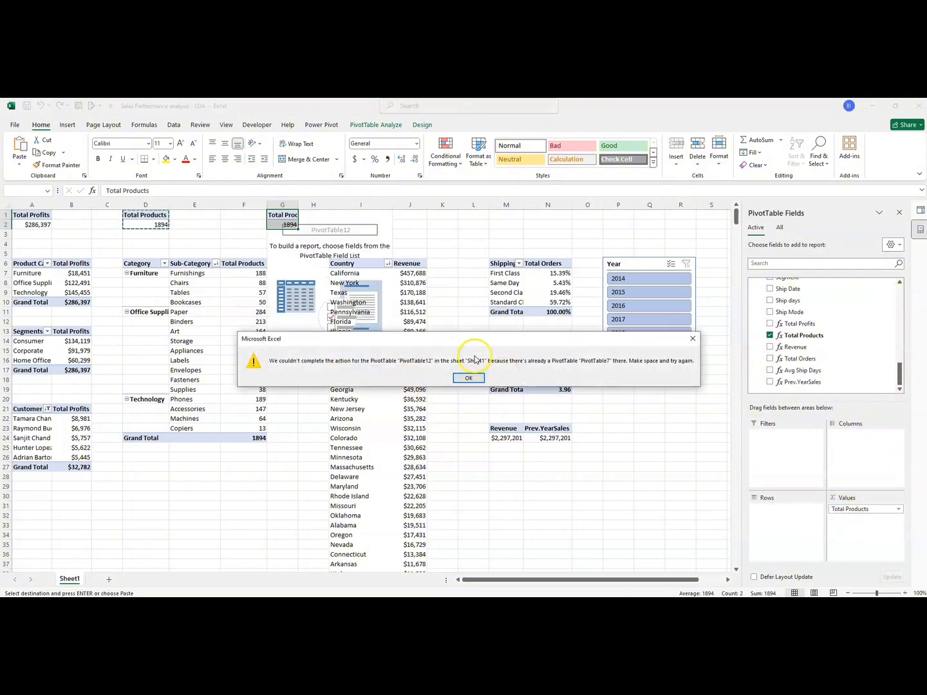
pyautogui.click(468, 378)
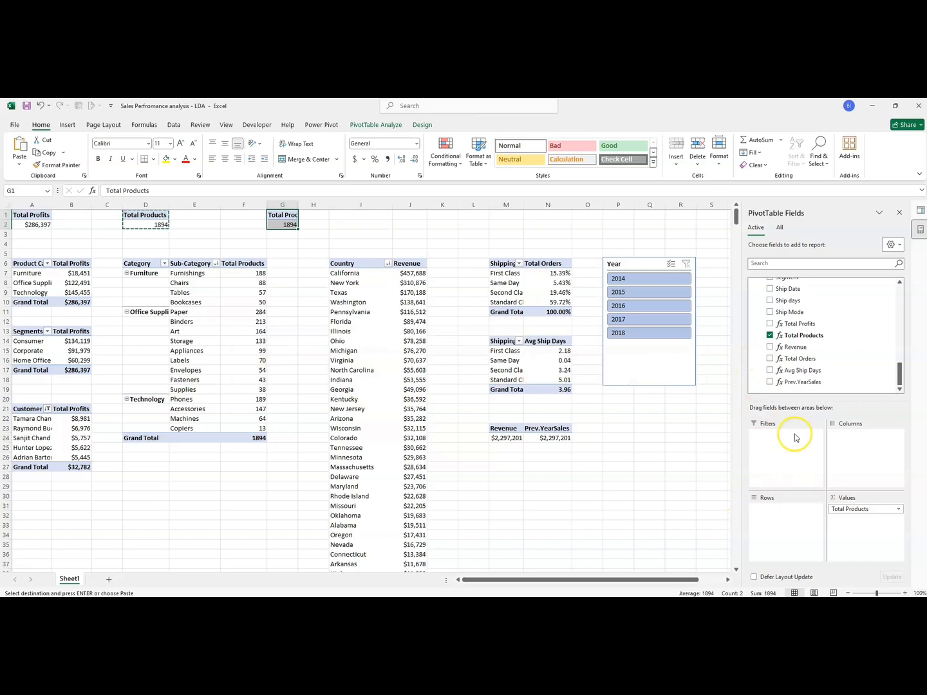
pyautogui.click(771, 359)
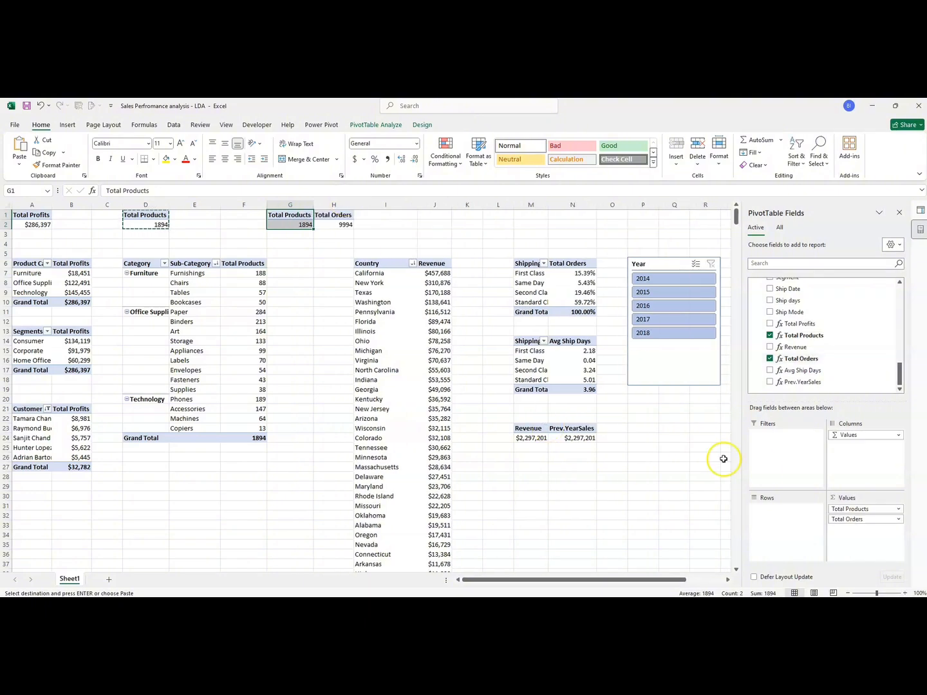
pyautogui.moveTo(842, 510); pyautogui.dragTo(677, 512)
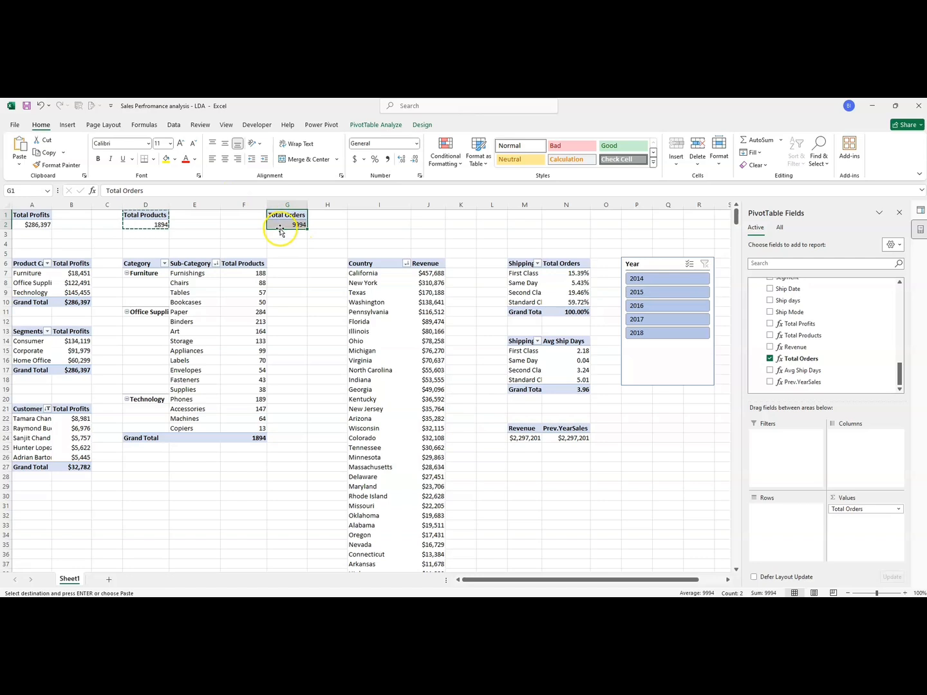
pyautogui.moveTo(281, 231); pyautogui.dragTo(237, 229)
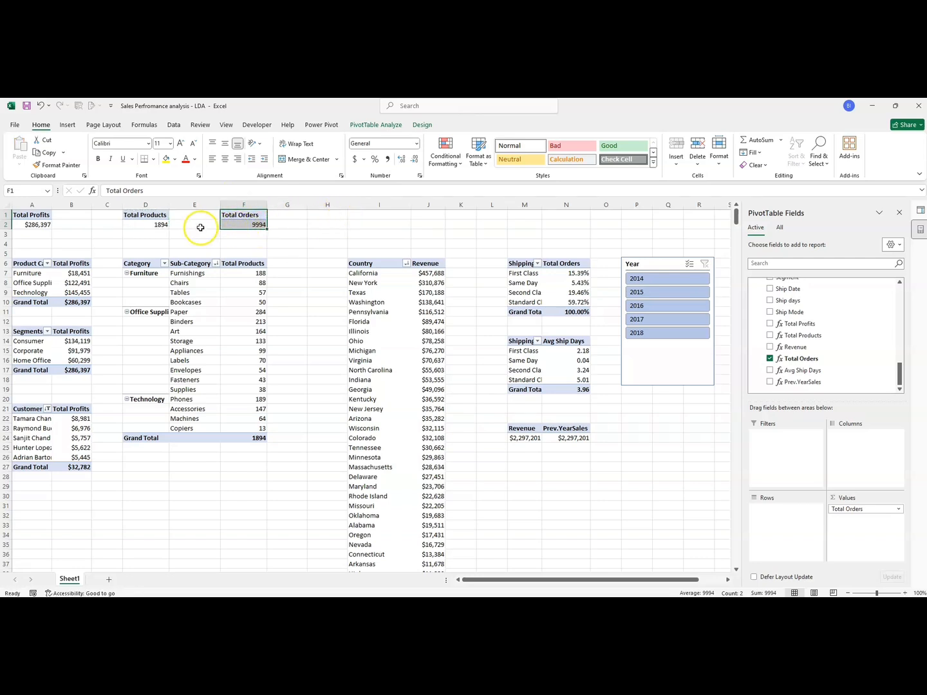
# Step: Copy the Total Orders PivotTable in F1:F2 to H1 and replace its measure with Revenue
pyautogui.hotkey('ctrl', 'c')
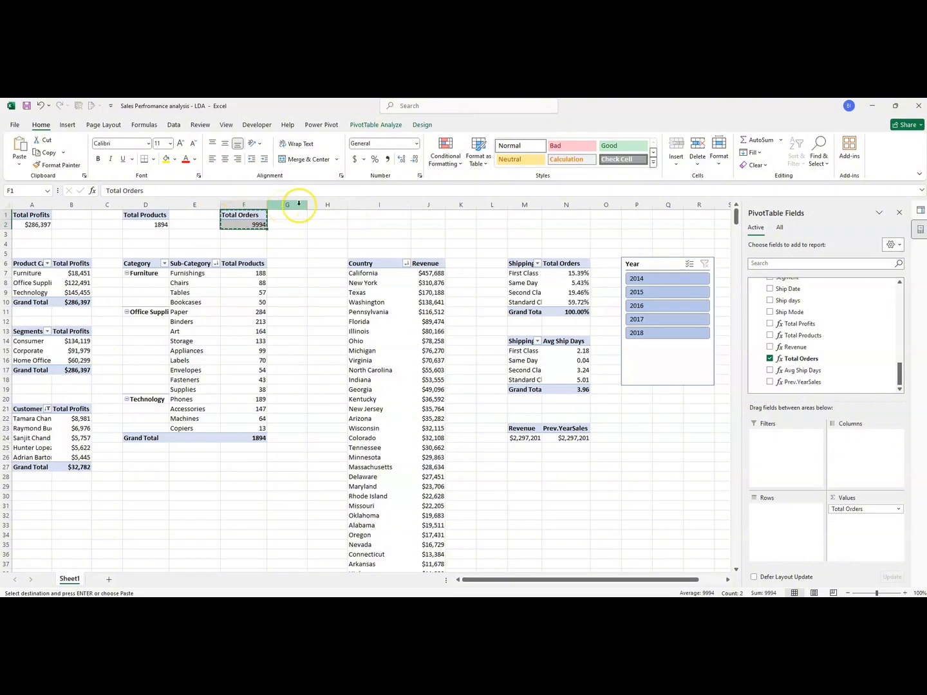
pyautogui.click(336, 215)
pyautogui.hotkey('ctrl', 'v')
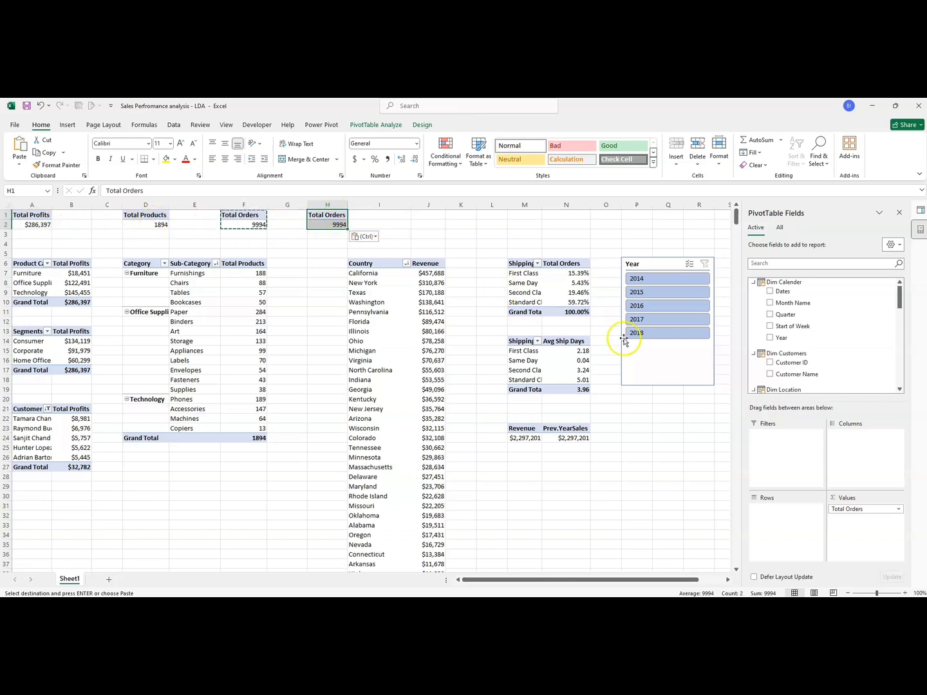
pyautogui.moveTo(895, 304); pyautogui.dragTo(918, 390)
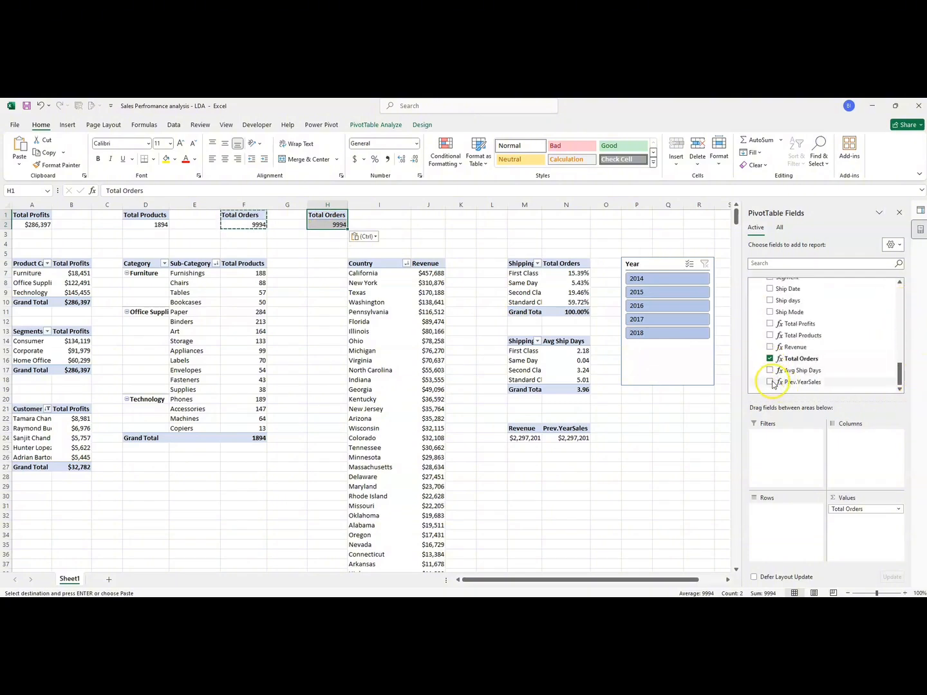
pyautogui.click(770, 346)
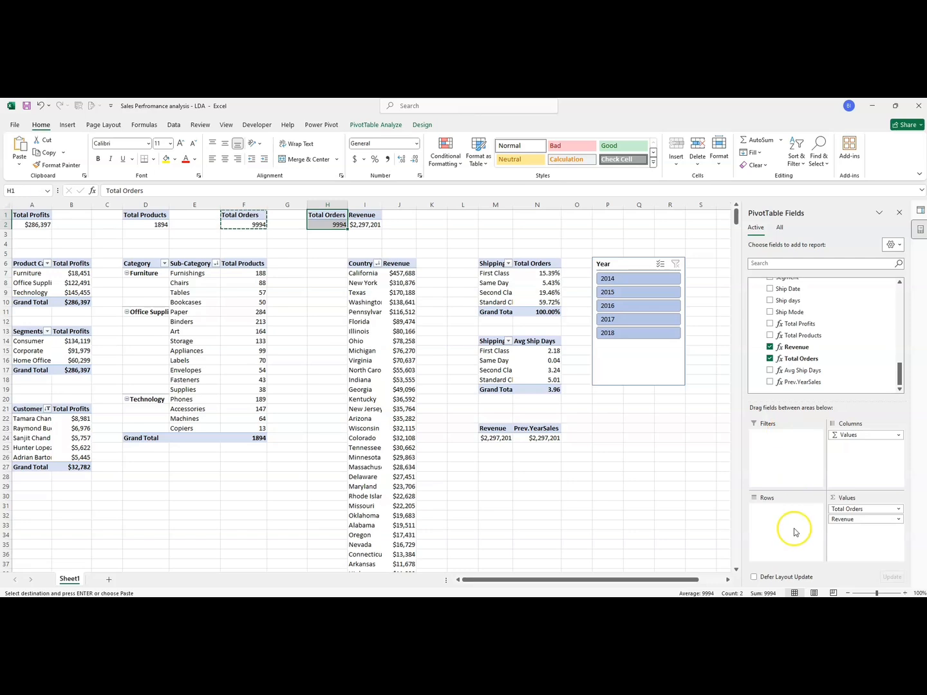
# Step: Paste another copy of the Total Orders PivotTable at J1 and replace its measure with Prev.YearSales
pyautogui.click(397, 214)
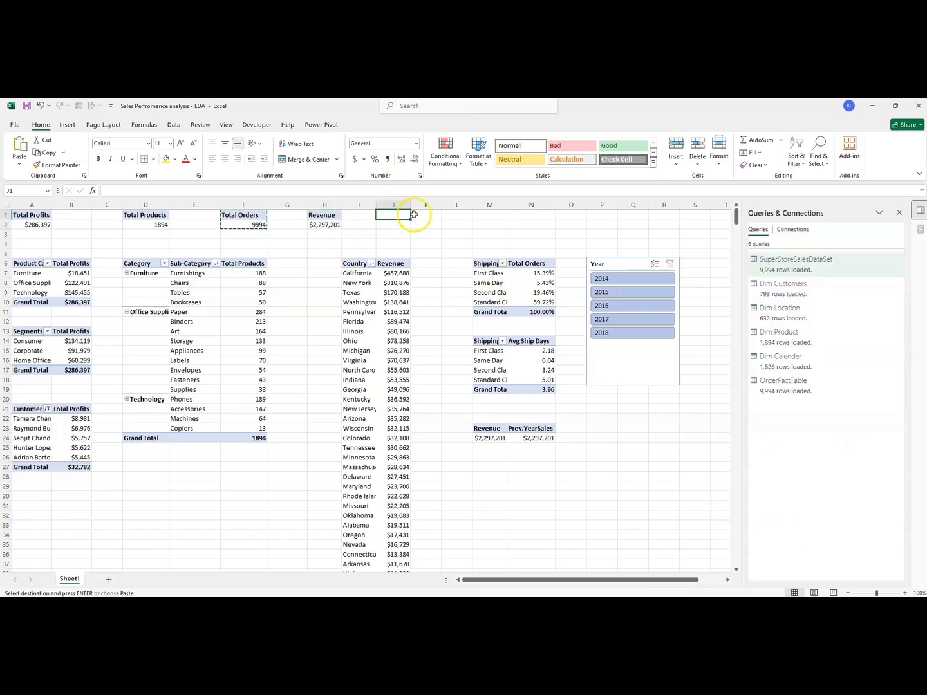
pyautogui.hotkey('ctrl', 'v')
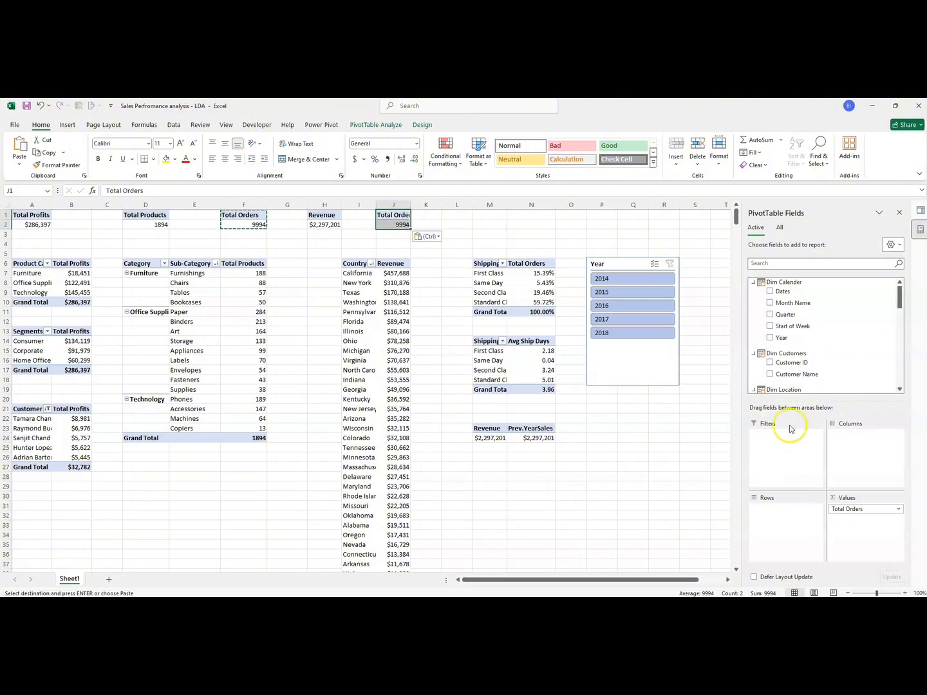
pyautogui.moveTo(900, 292); pyautogui.dragTo(911, 399)
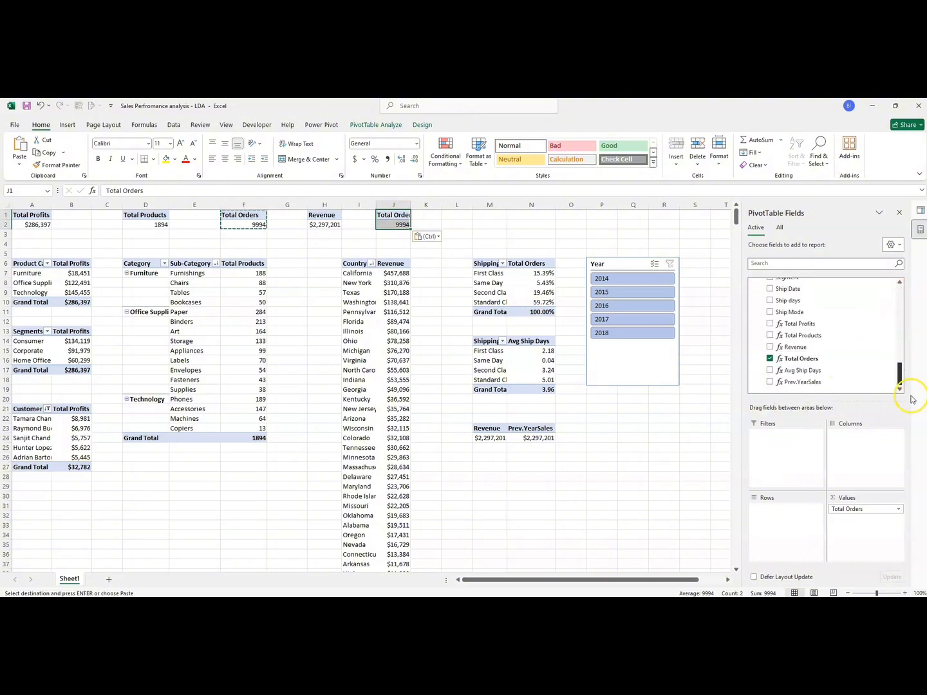
pyautogui.click(770, 383)
pyautogui.click(769, 359)
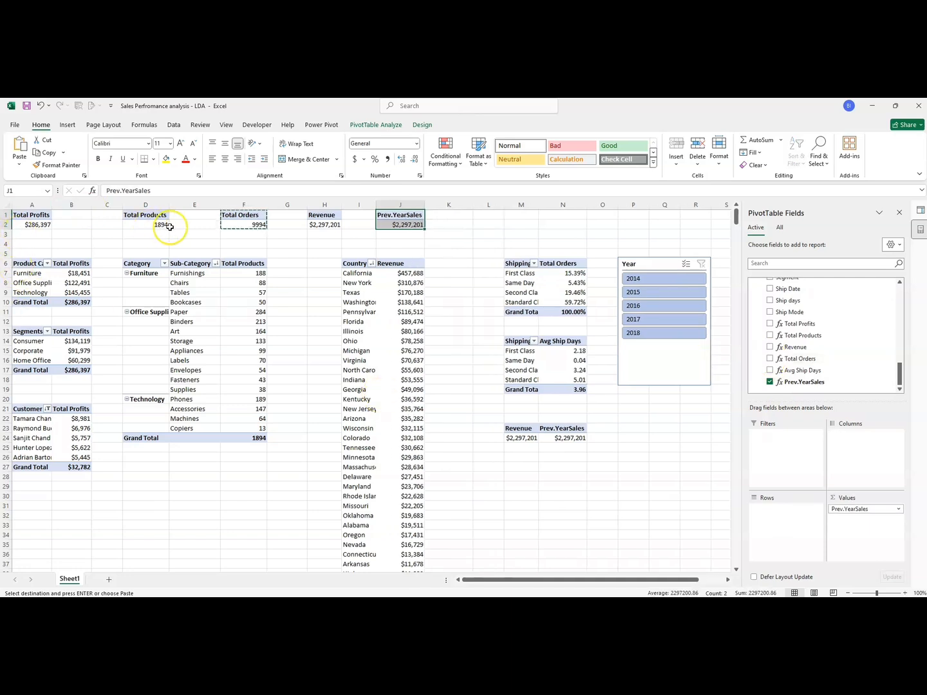
# Step: Rename the Prev.YearSales value field in J1 to Prev.Year Revenue
pyautogui.doubleClick(412, 216)
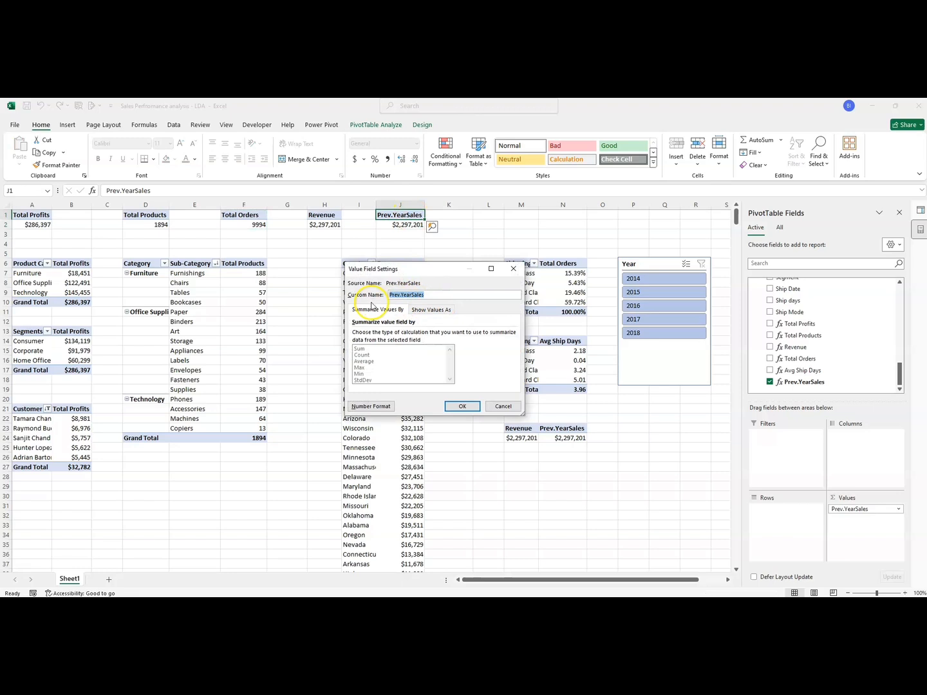
pyautogui.click(430, 293)
pyautogui.click(461, 406)
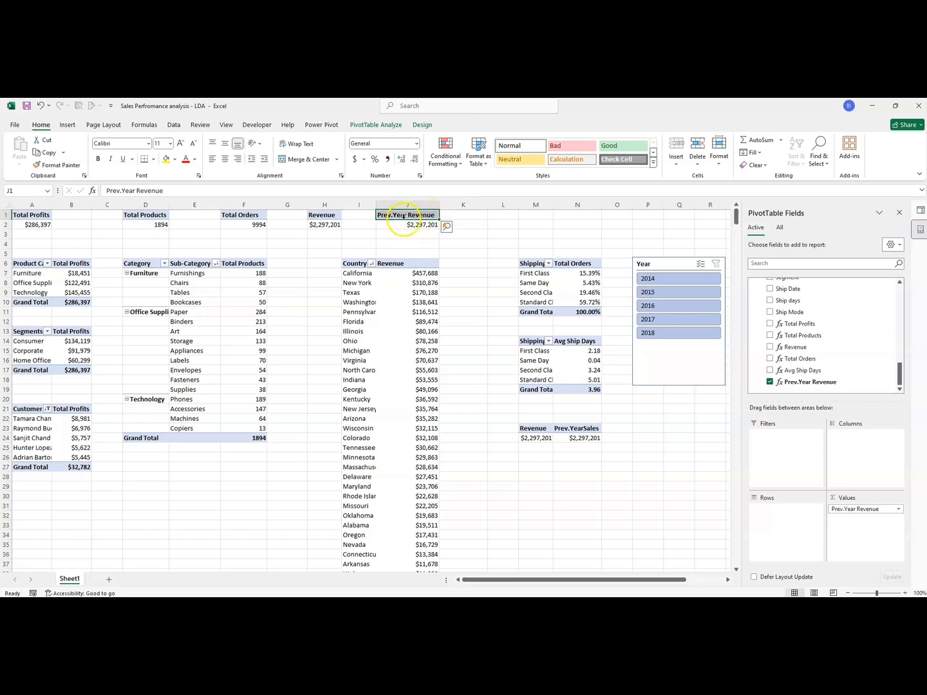
# Step: Copy the Prev.Year Revenue PivotTable to L1 and fit column L to its contents
pyautogui.moveTo(400, 218); pyautogui.dragTo(418, 226)
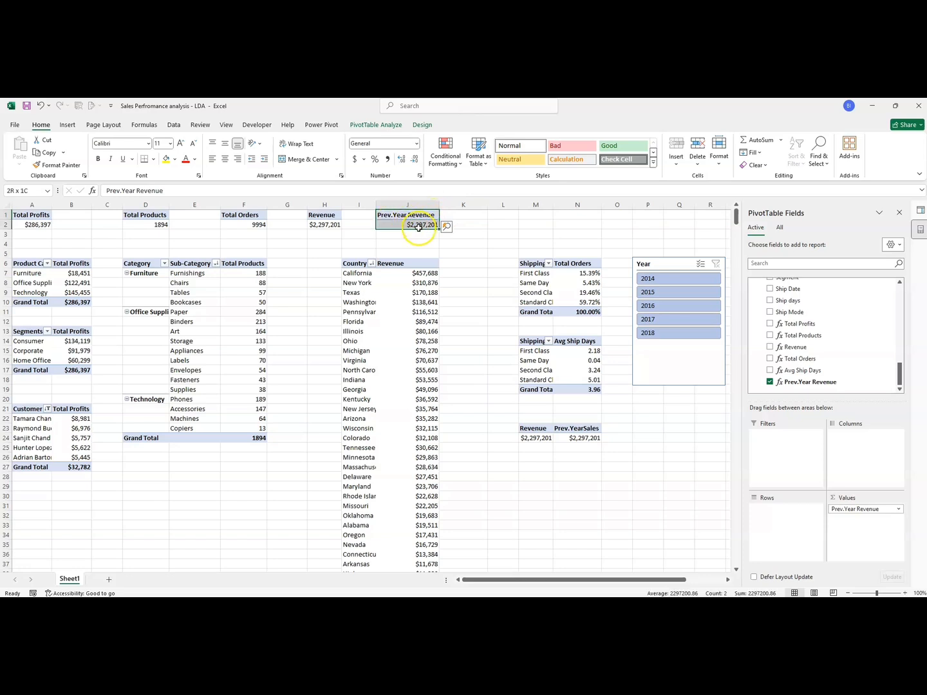
pyautogui.hotkey('ctrl', 'c')
pyautogui.click(500, 214)
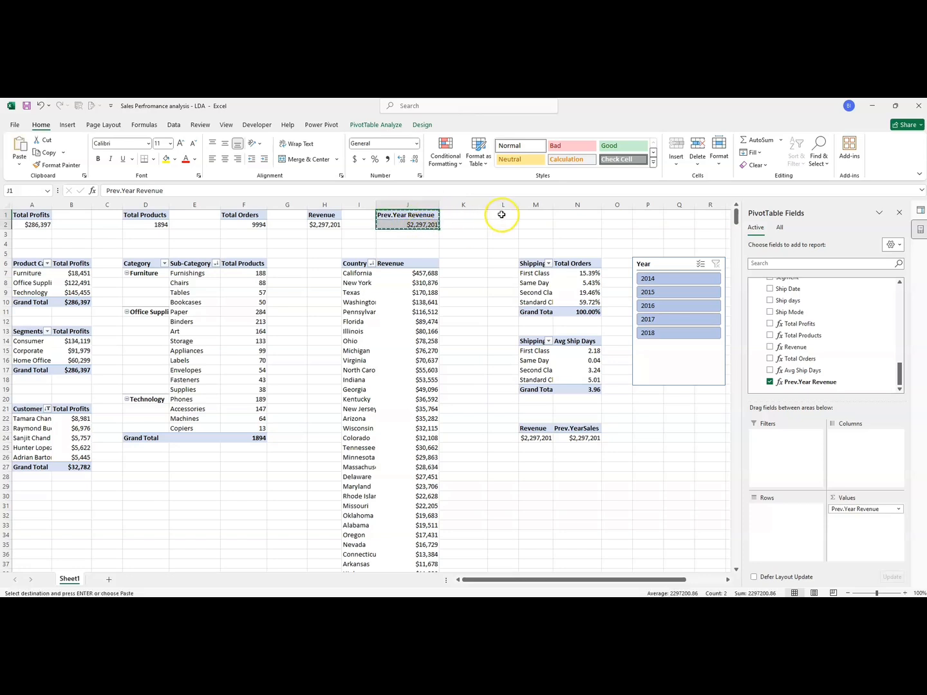
pyautogui.hotkey('ctrl', 'v')
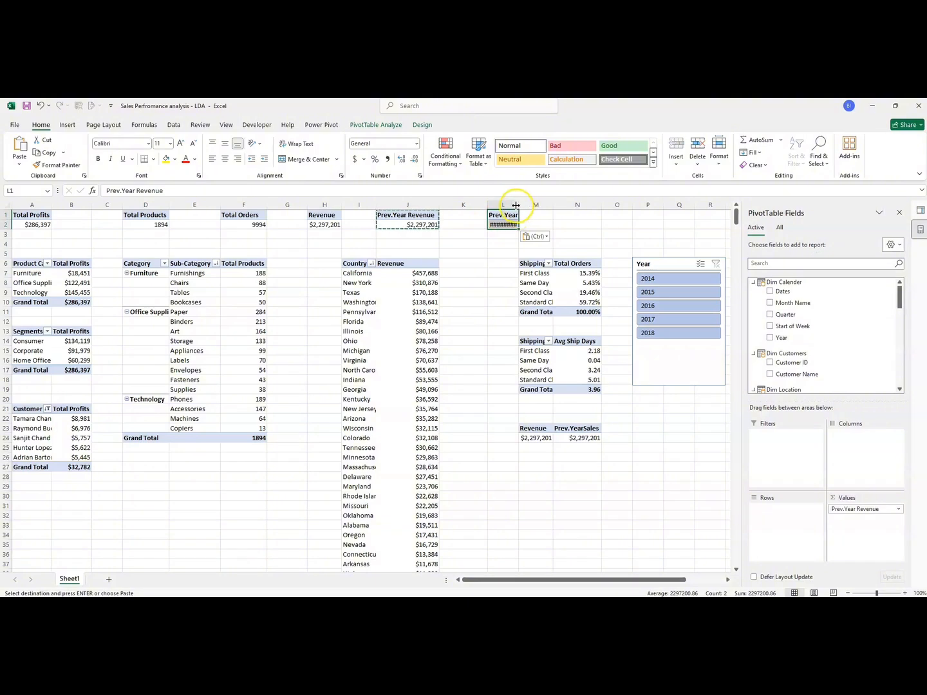
pyautogui.doubleClick(518, 206)
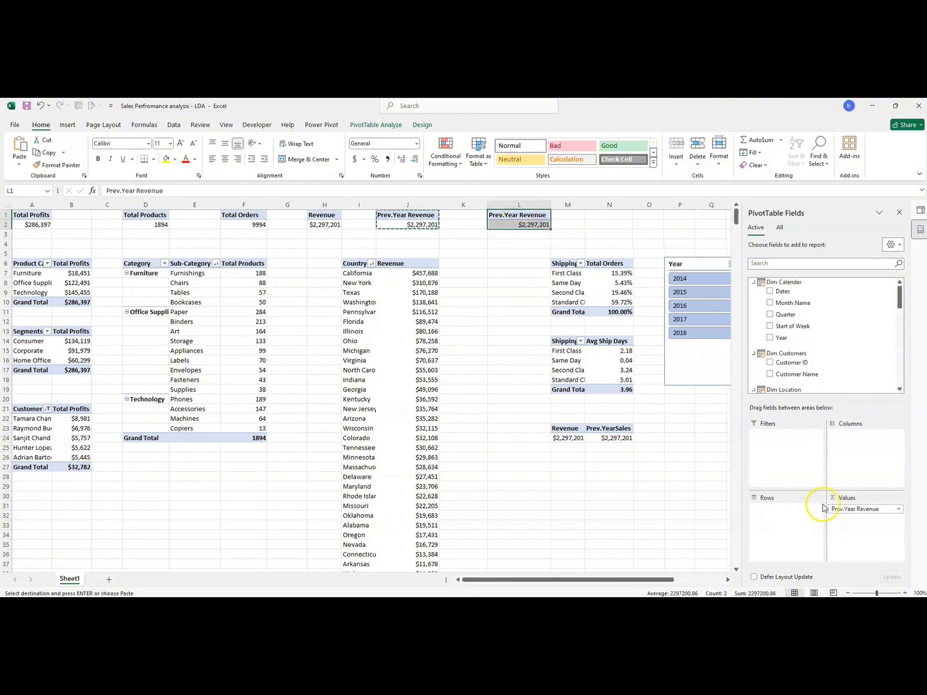
# Step: Replace Prev.Year Revenue with the Avg Ship Days measure in the PivotTable at L1
pyautogui.moveTo(898, 298); pyautogui.dragTo(908, 374)
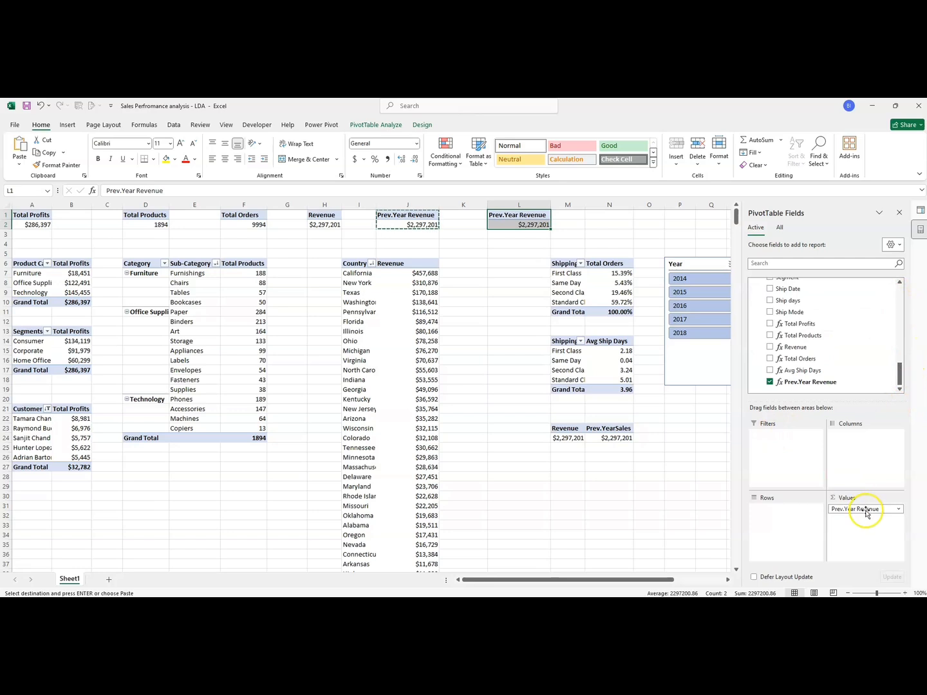
pyautogui.click(770, 370)
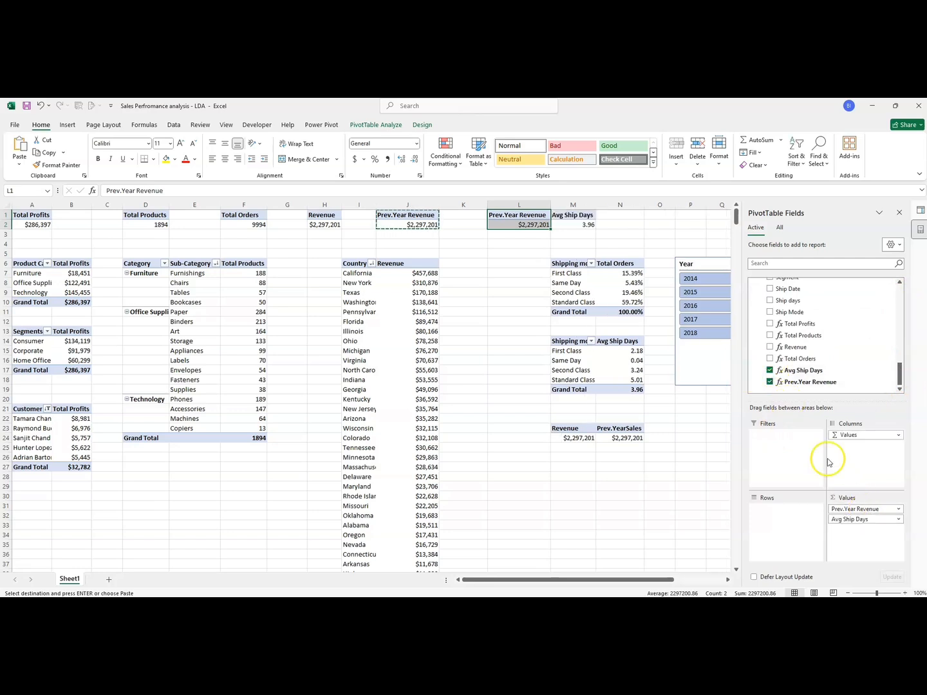
pyautogui.moveTo(837, 509); pyautogui.dragTo(578, 532)
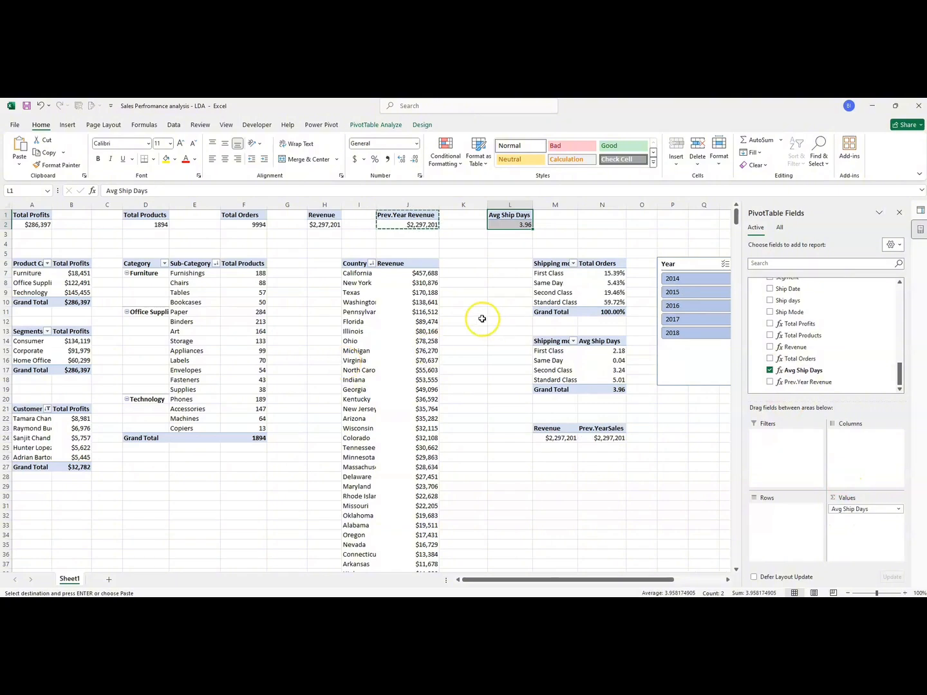
pyautogui.click(507, 292)
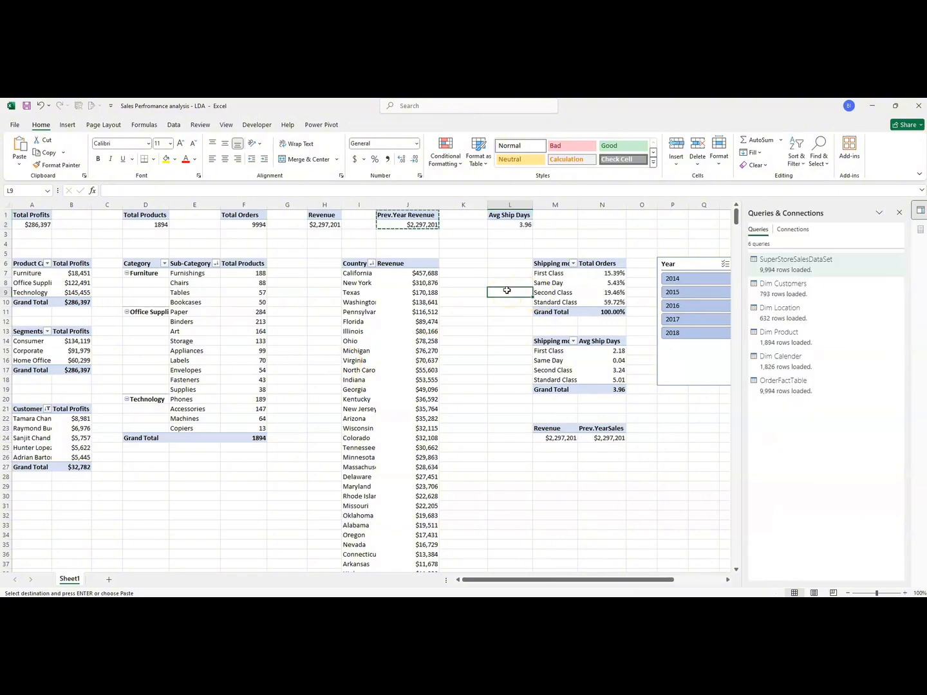
# Step: Add Year from Dim Calender as the row field of the Revenue and Prev.YearSales PivotTable at M23, clearing its value fields
pyautogui.click(544, 429)
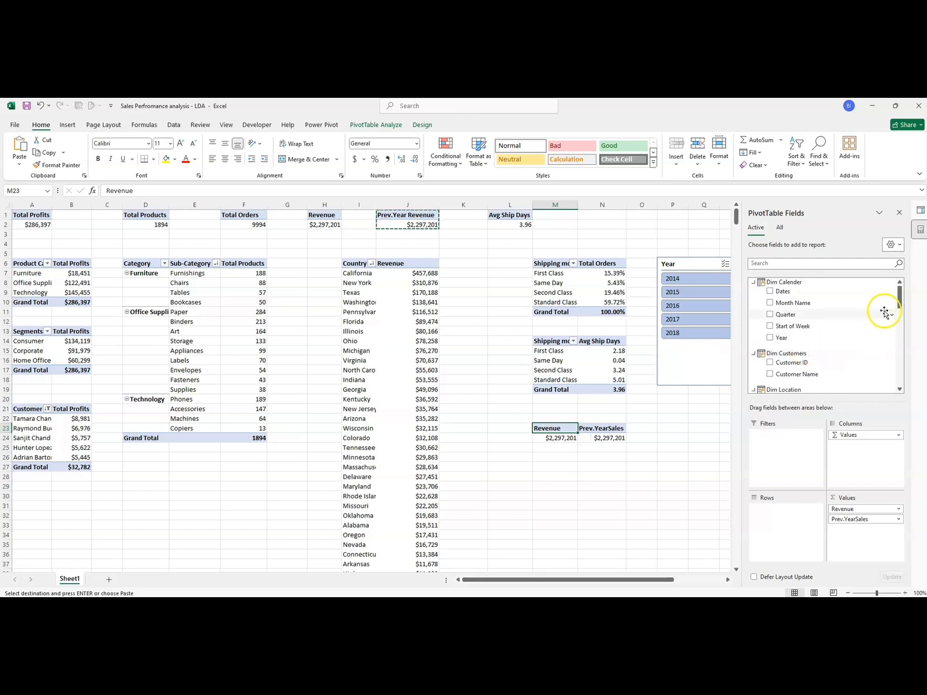
pyautogui.moveTo(899, 298); pyautogui.dragTo(898, 304)
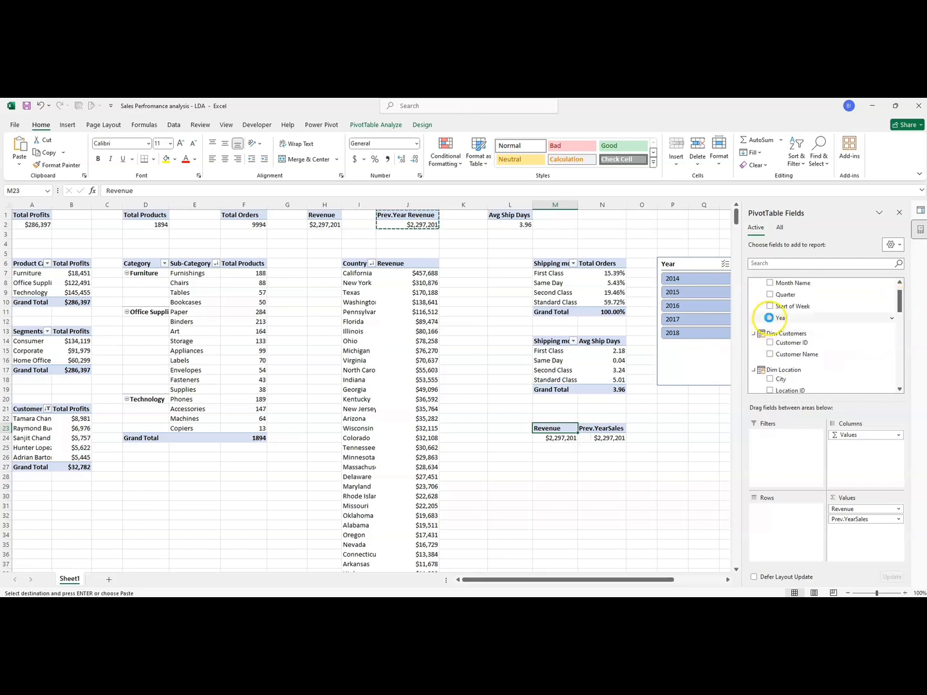
pyautogui.click(769, 317)
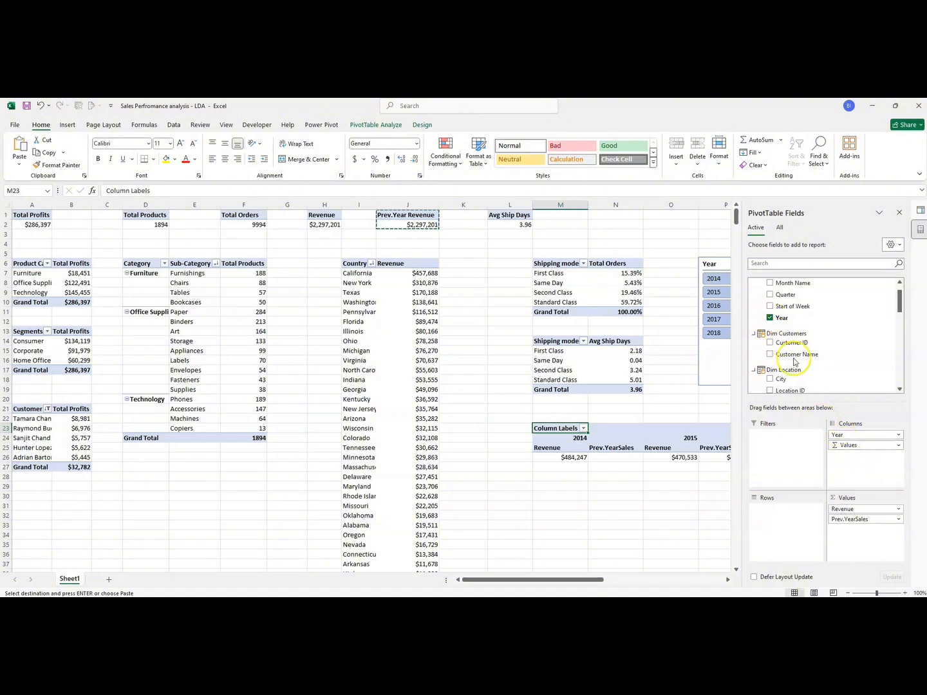
pyautogui.click(843, 450)
pyautogui.moveTo(844, 450); pyautogui.dragTo(773, 530)
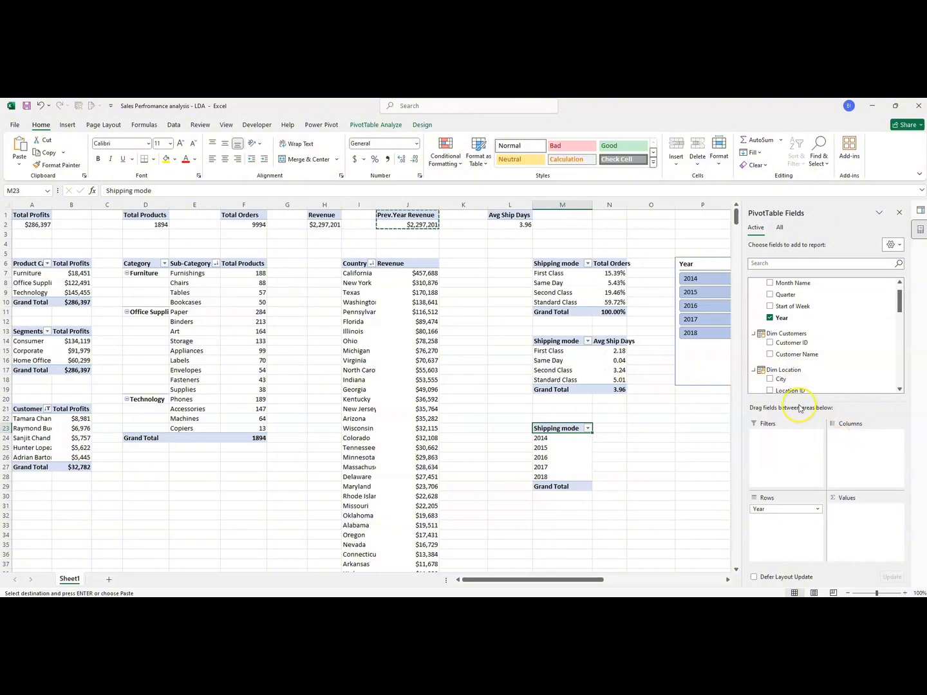
# Step: Add the Revenue and Prev.YearSales measures as values to the yearly PivotTable at M23
pyautogui.moveTo(902, 308); pyautogui.dragTo(908, 385)
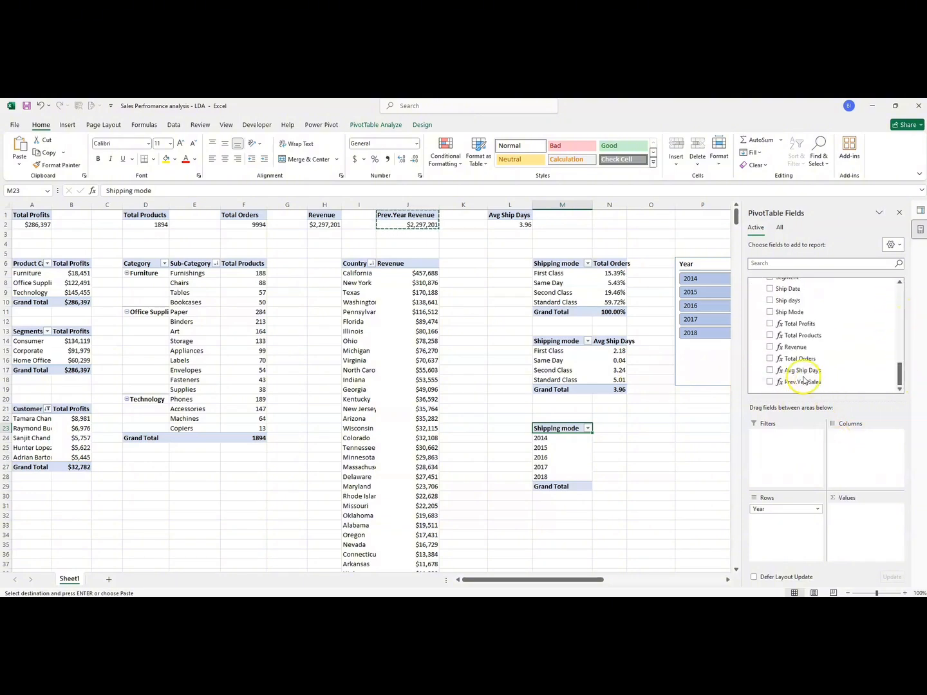
pyautogui.click(770, 347)
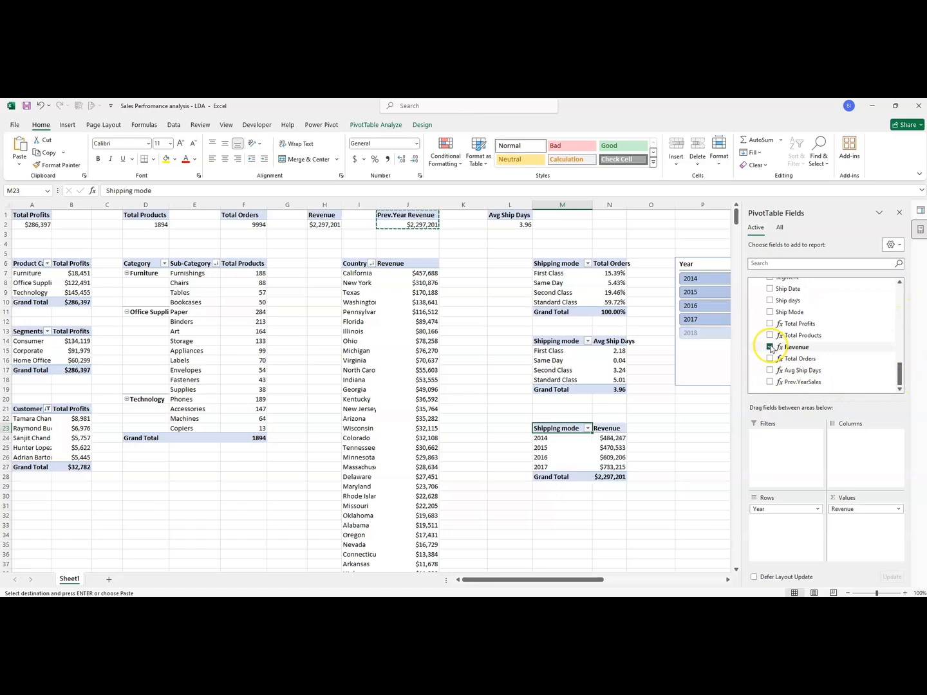
pyautogui.click(770, 382)
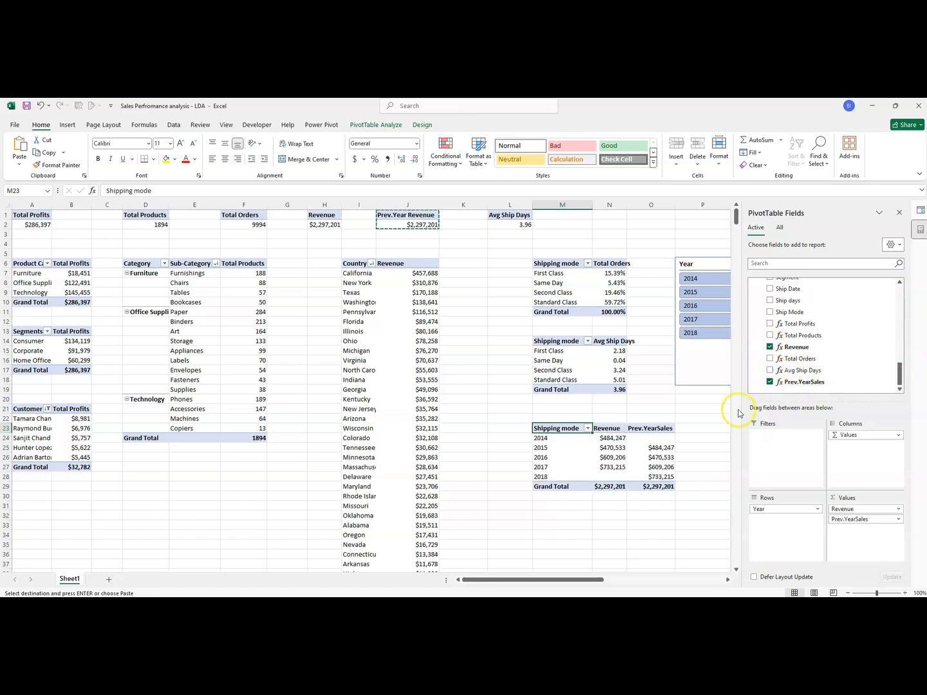
pyautogui.click(566, 534)
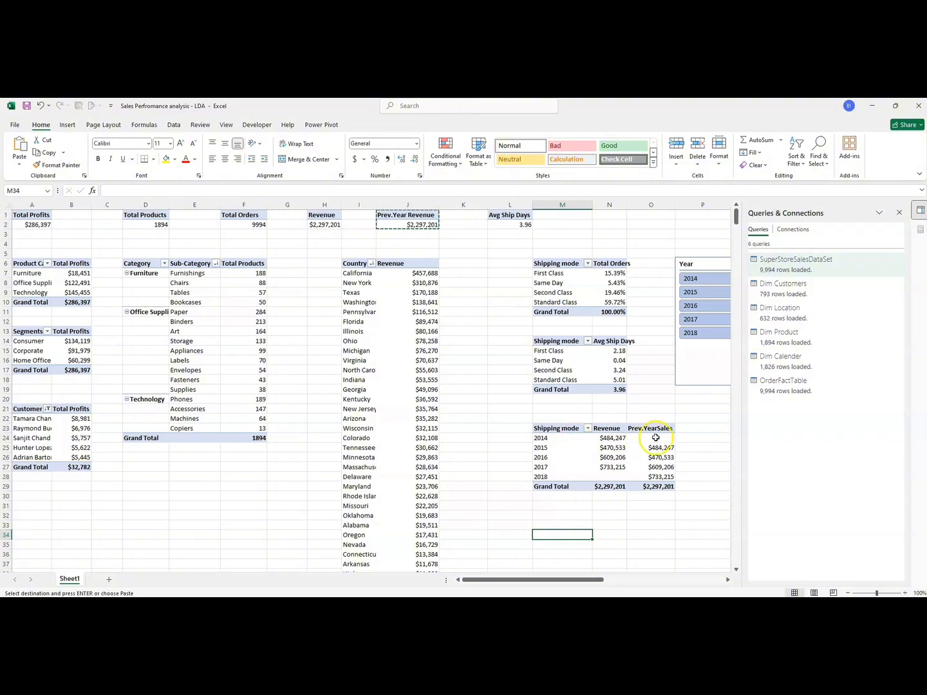
# Step: Compare each year's Revenue with the following year's Prev.YearSales in the yearly PivotTable, including the 2018 row
pyautogui.moveTo(657, 437)
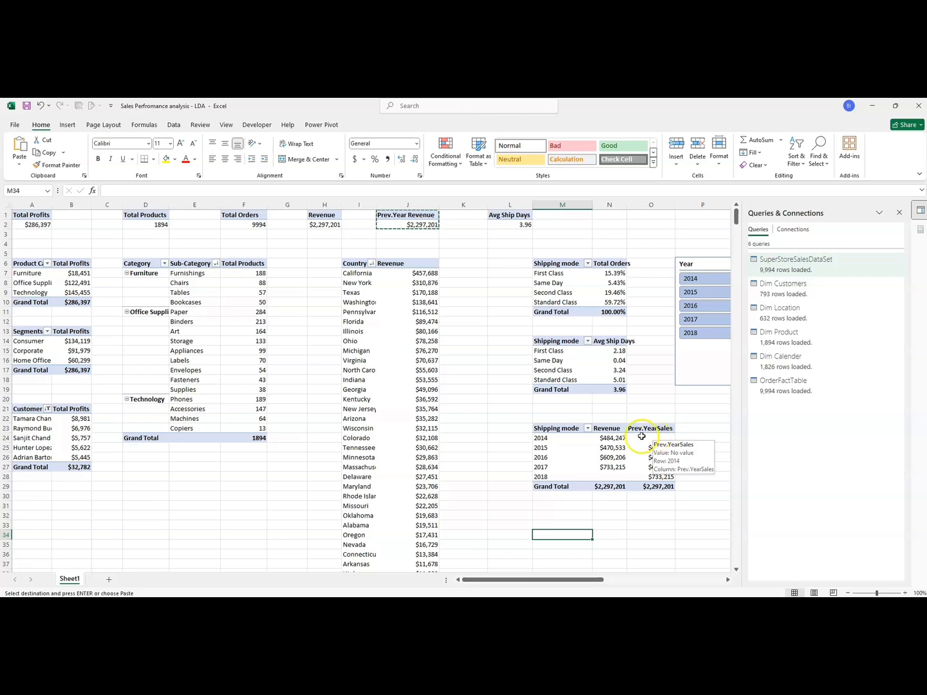
pyautogui.click(606, 450)
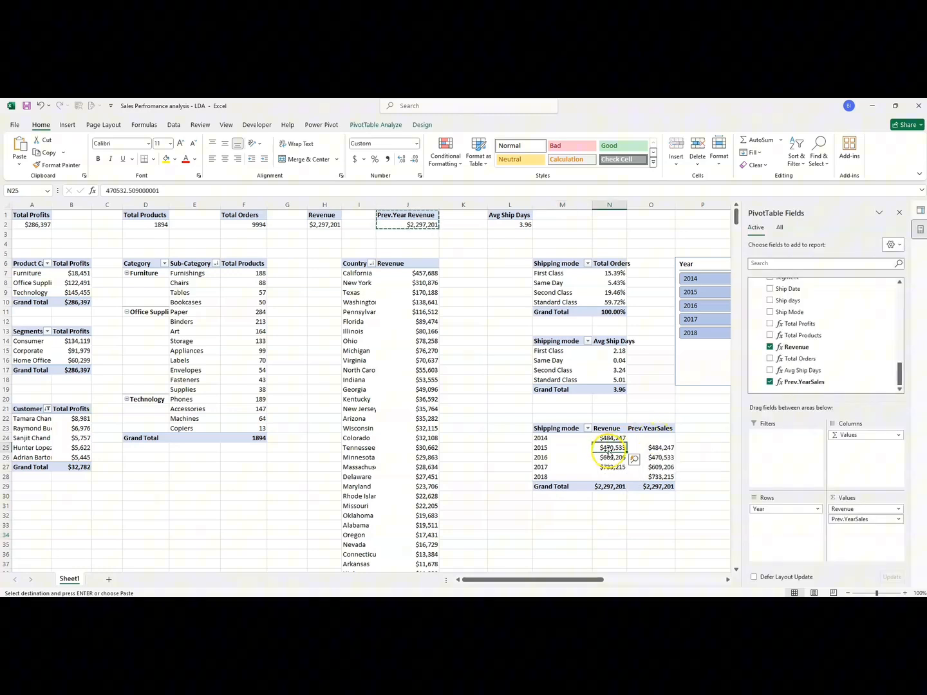
pyautogui.click(657, 449)
pyautogui.click(610, 457)
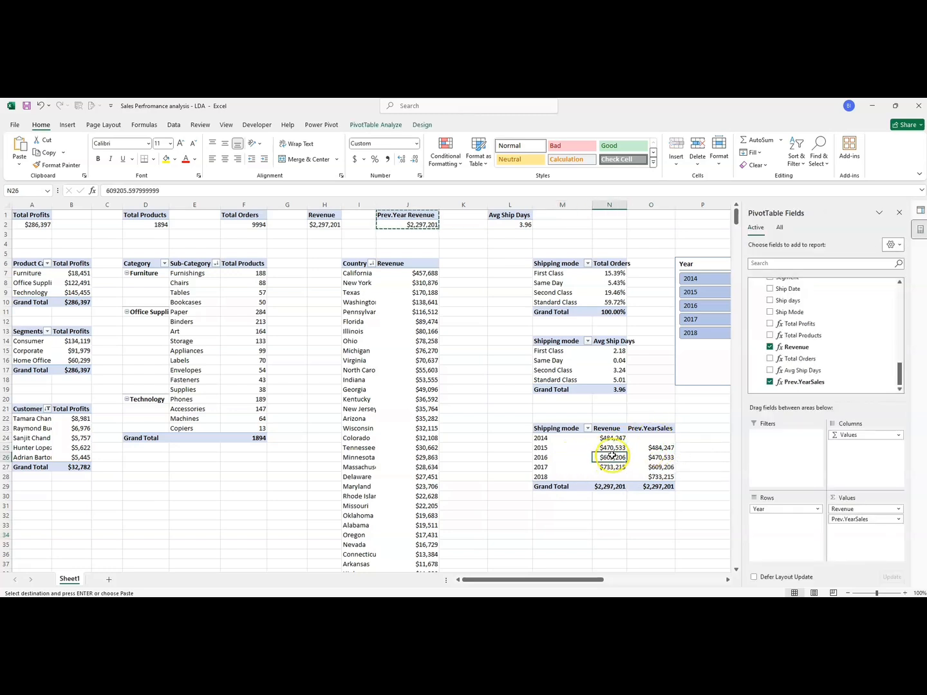
pyautogui.click(653, 458)
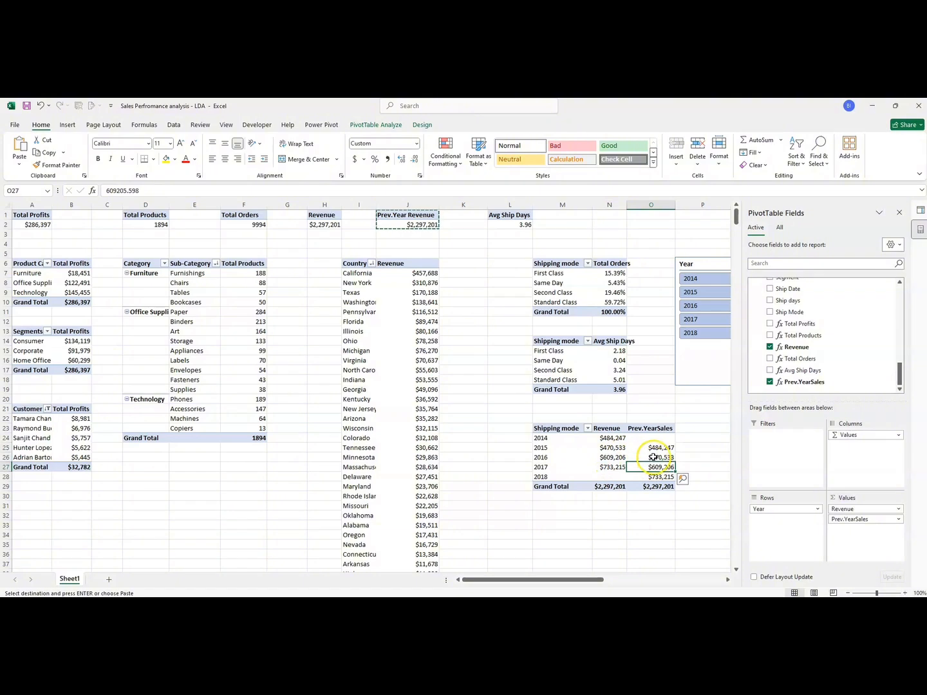
pyautogui.click(611, 467)
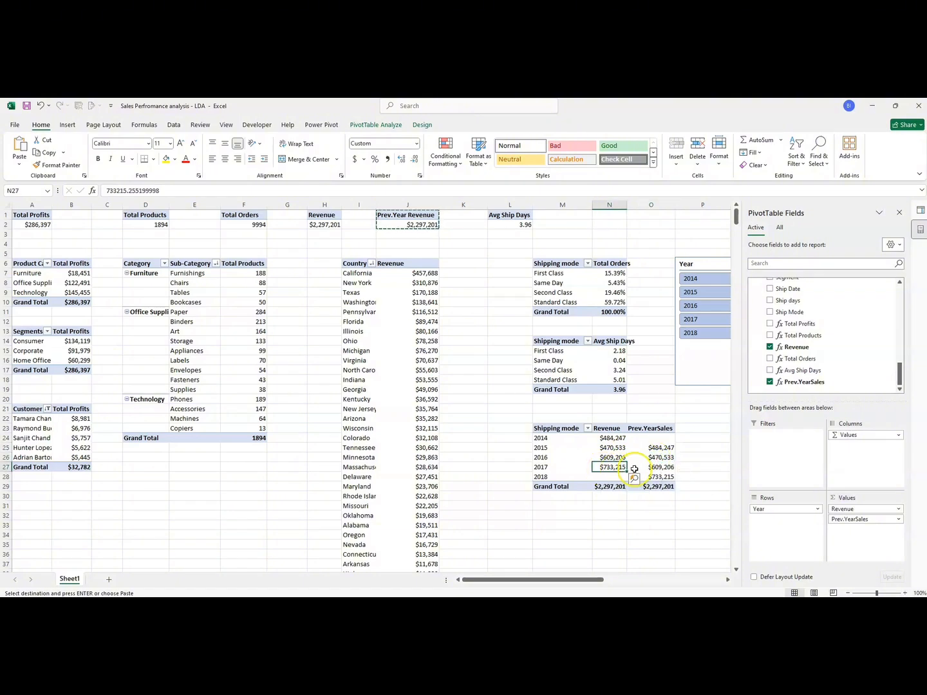
pyautogui.click(658, 469)
pyautogui.moveTo(540, 477); pyautogui.dragTo(657, 477)
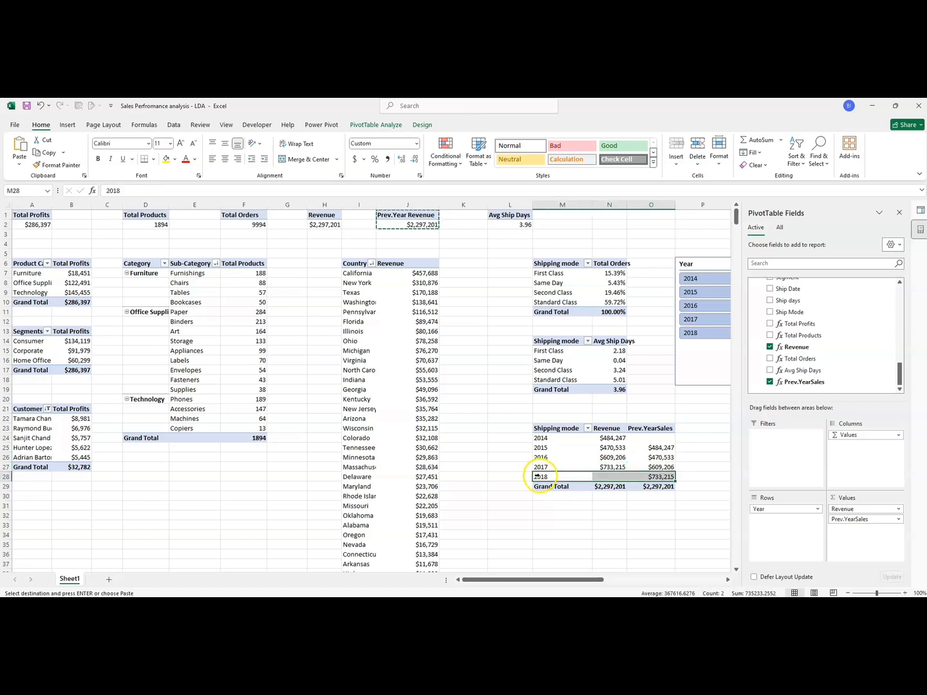
pyautogui.click(661, 477)
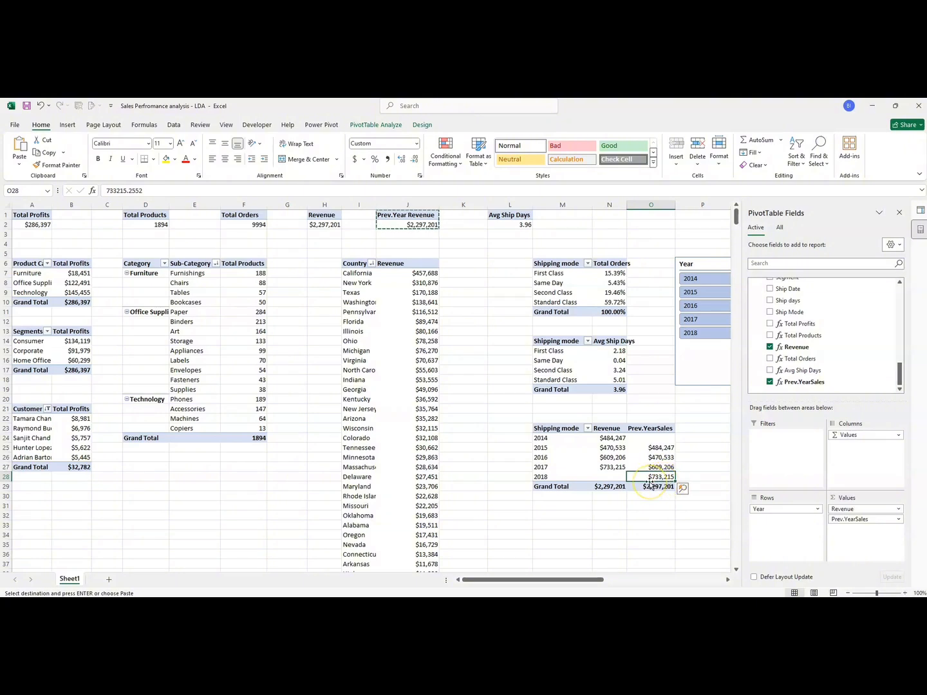
pyautogui.click(609, 468)
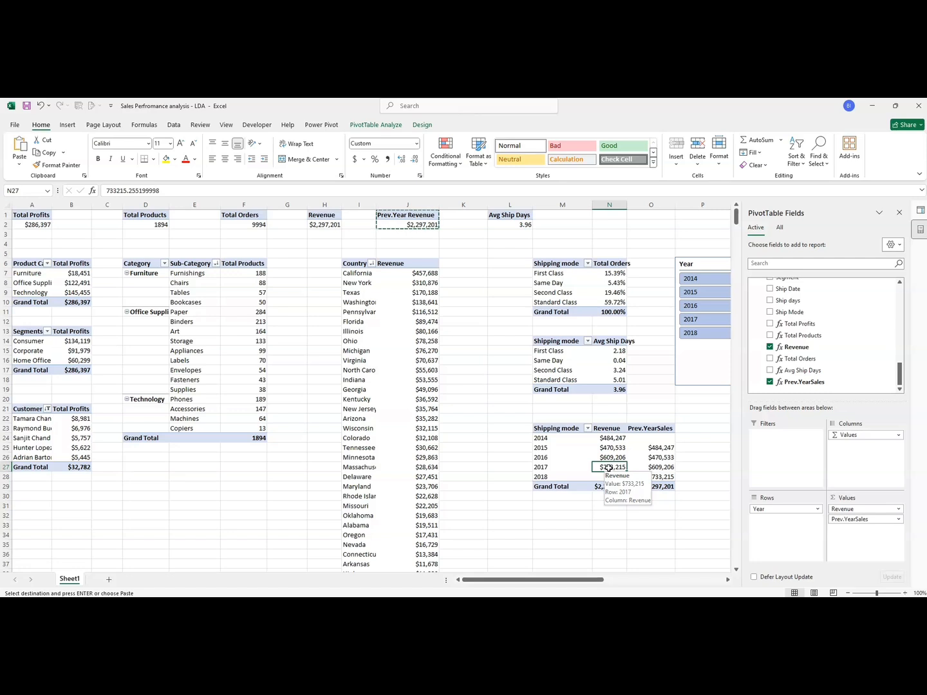
pyautogui.click(663, 468)
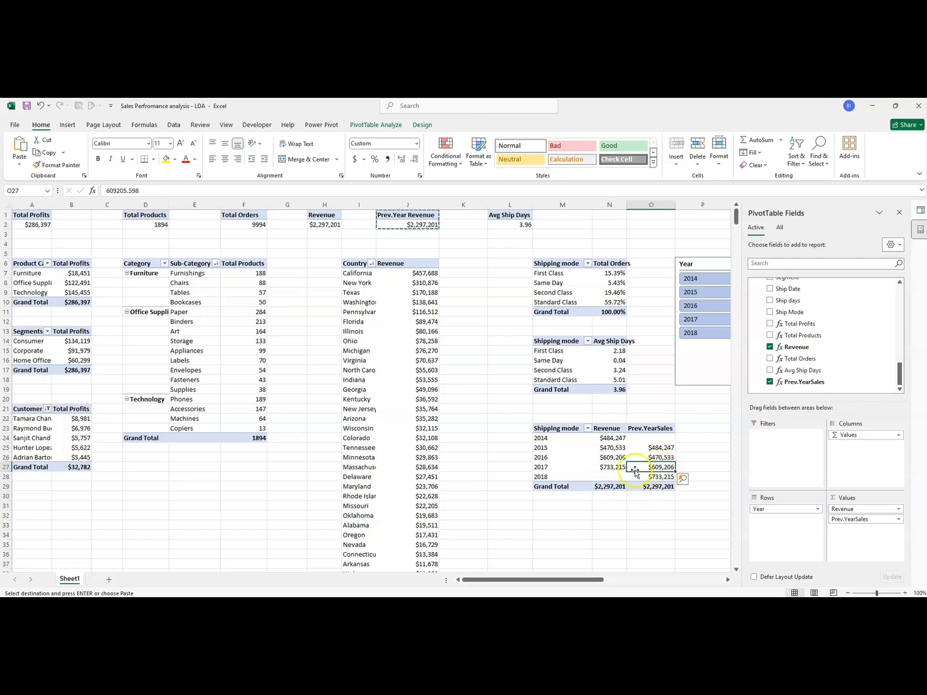
pyautogui.click(607, 457)
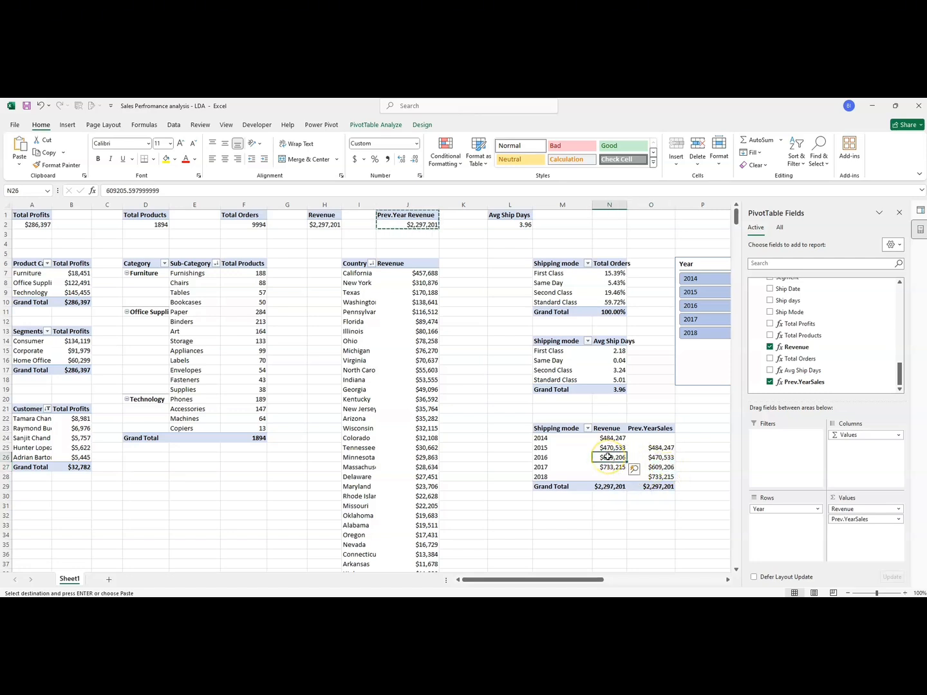
pyautogui.click(553, 533)
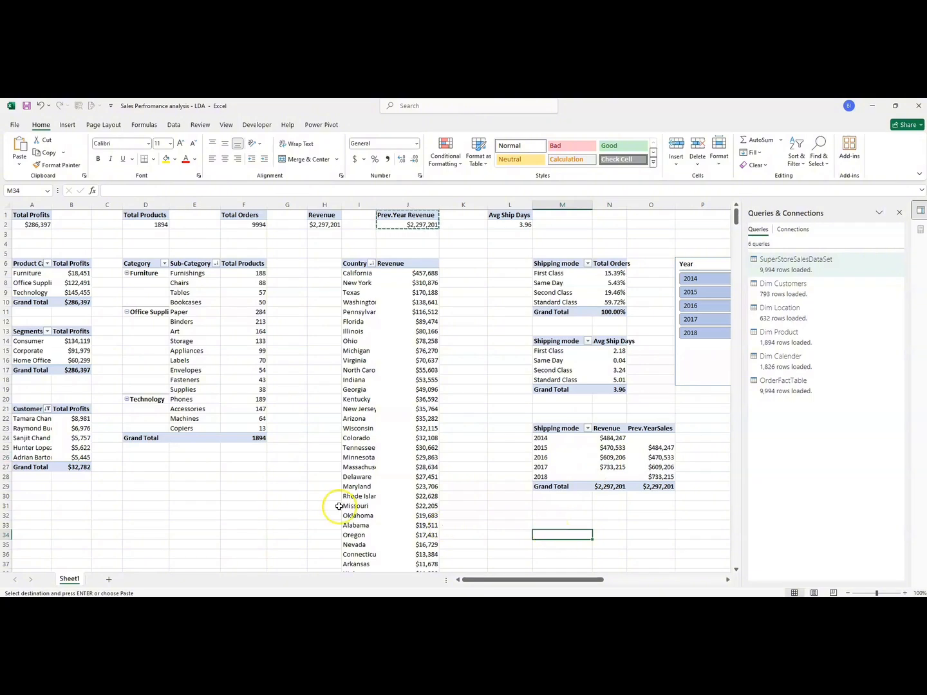
# Step: Move the two shipping mode PivotTables and the yearly revenue PivotTable from column M so they start in column L
pyautogui.moveTo(467, 580); pyautogui.dragTo(379, 576)
pyautogui.moveTo(544, 264); pyautogui.dragTo(608, 467)
pyautogui.click(541, 342)
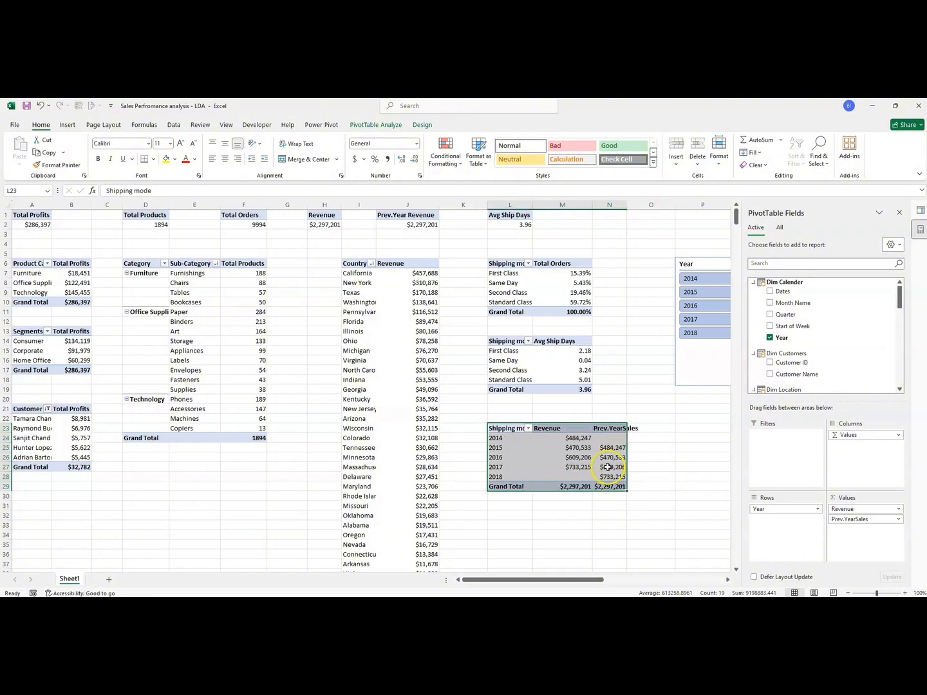
# Step: Rename the row header of the yearly revenue PivotTable in L23 to Year
pyautogui.doubleClick(523, 429)
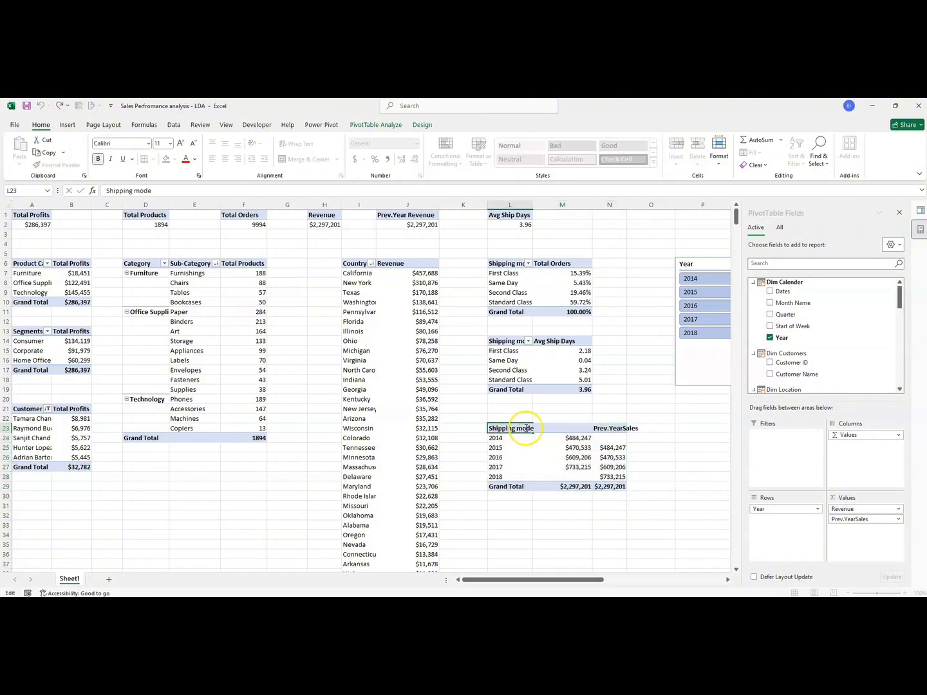
pyautogui.moveTo(535, 428); pyautogui.dragTo(492, 424)
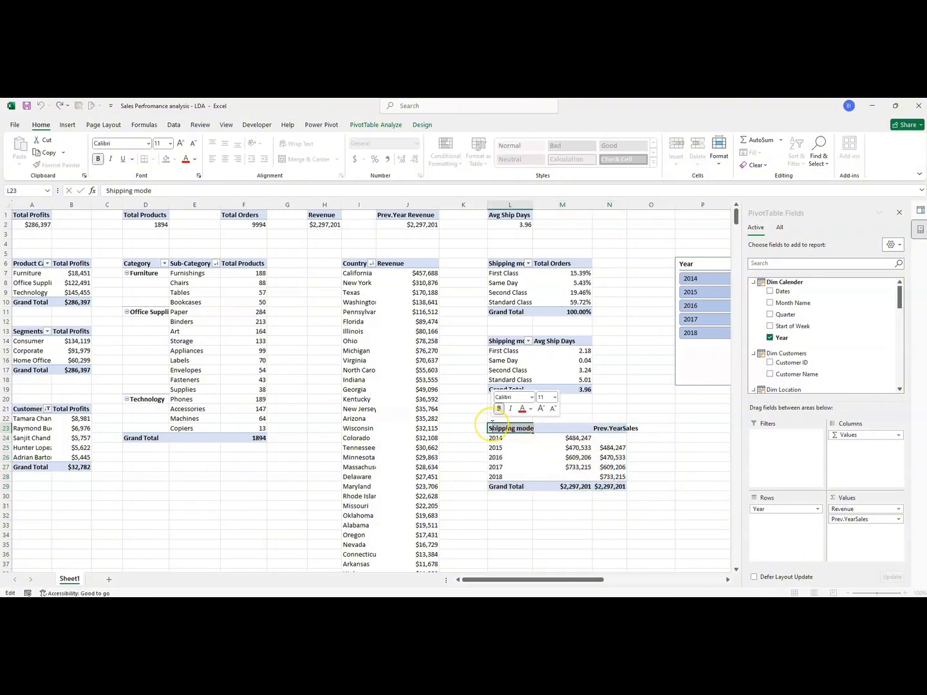
pyautogui.write('S')
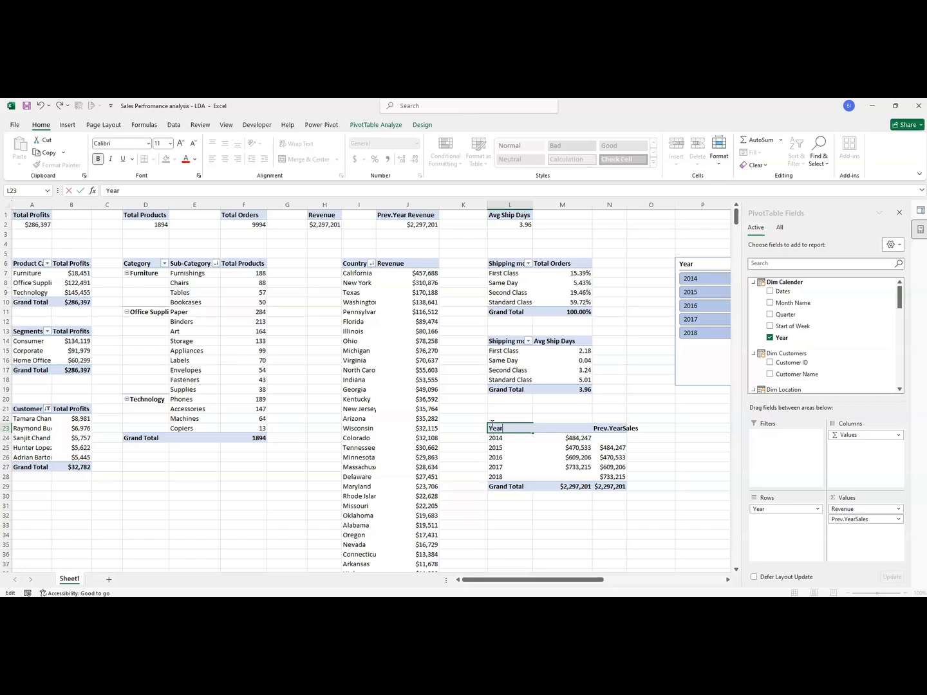
pyautogui.press('Return')
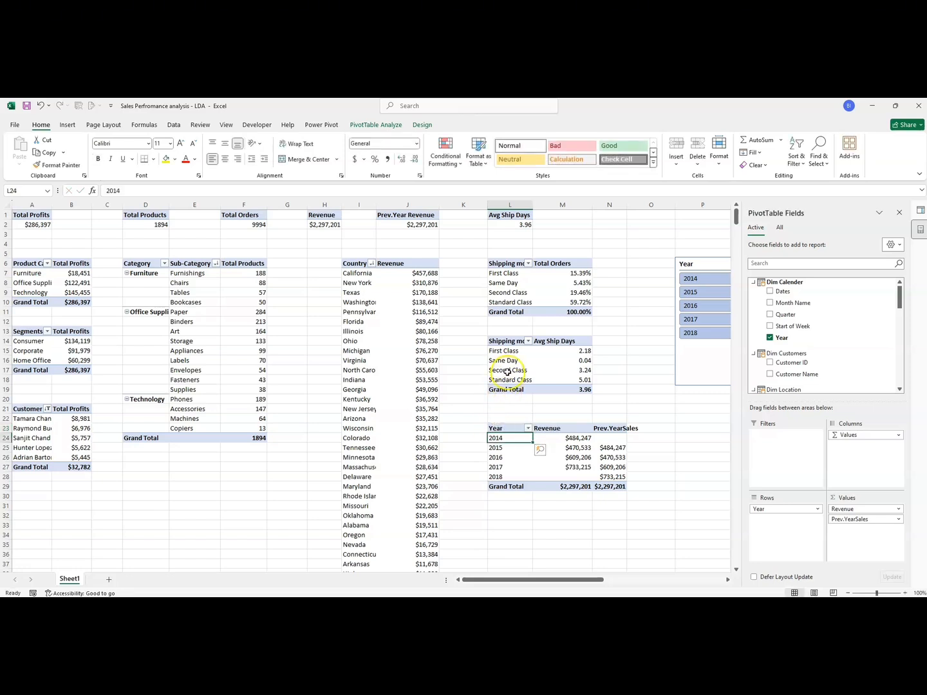
# Step: Move the Year slicer to the top of the sheet, over columns N to P beside the shipping mode PivotTables
pyautogui.click(371, 263)
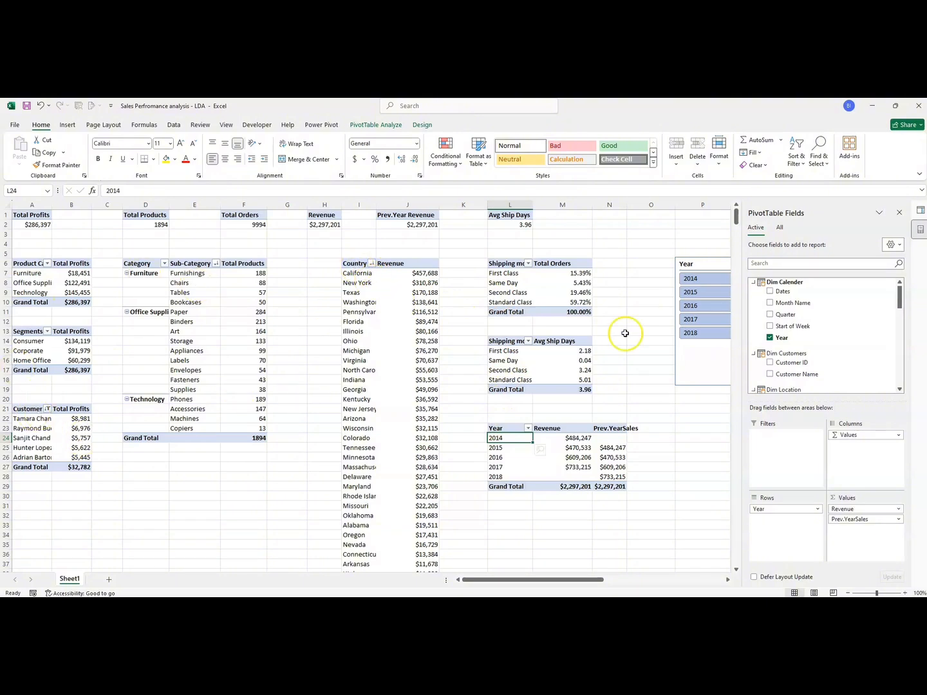
pyautogui.moveTo(699, 260); pyautogui.dragTo(625, 213)
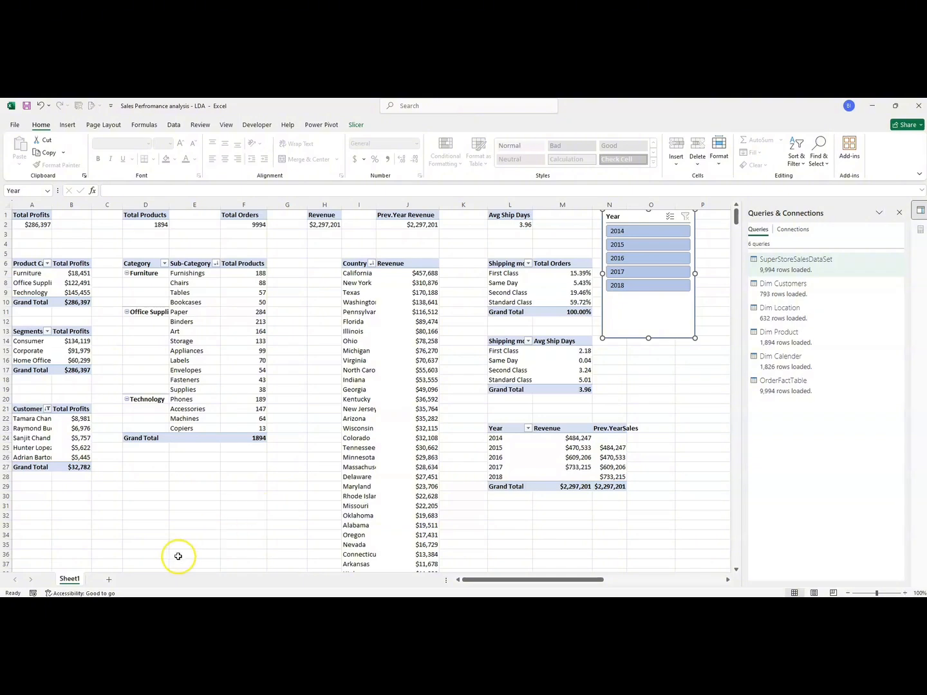
# Step: Rename Sheet1 as Pivot Tables
pyautogui.rightClick(70, 579)
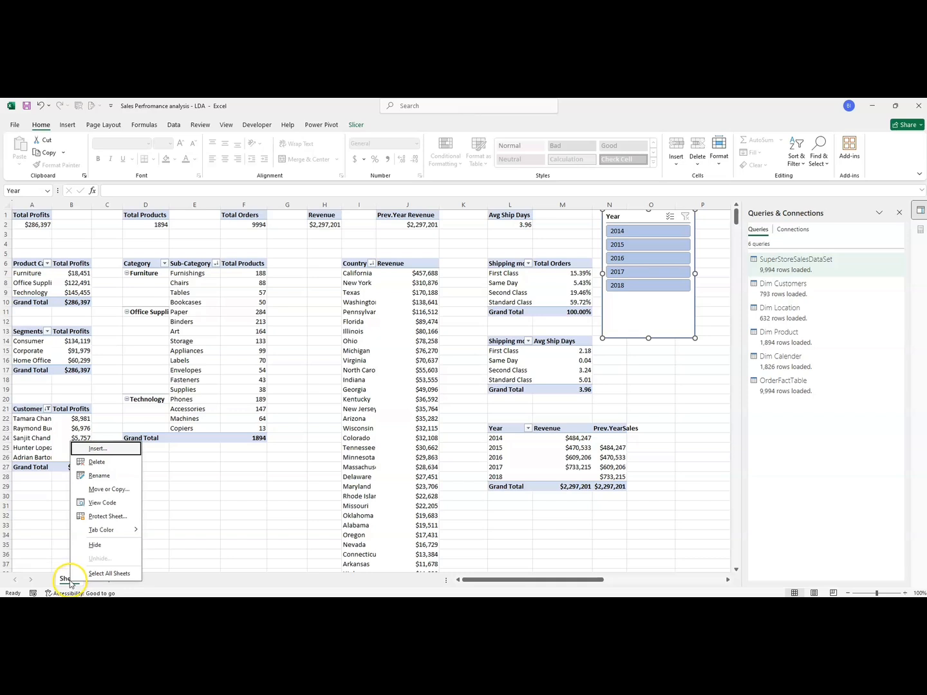
pyautogui.click(109, 480)
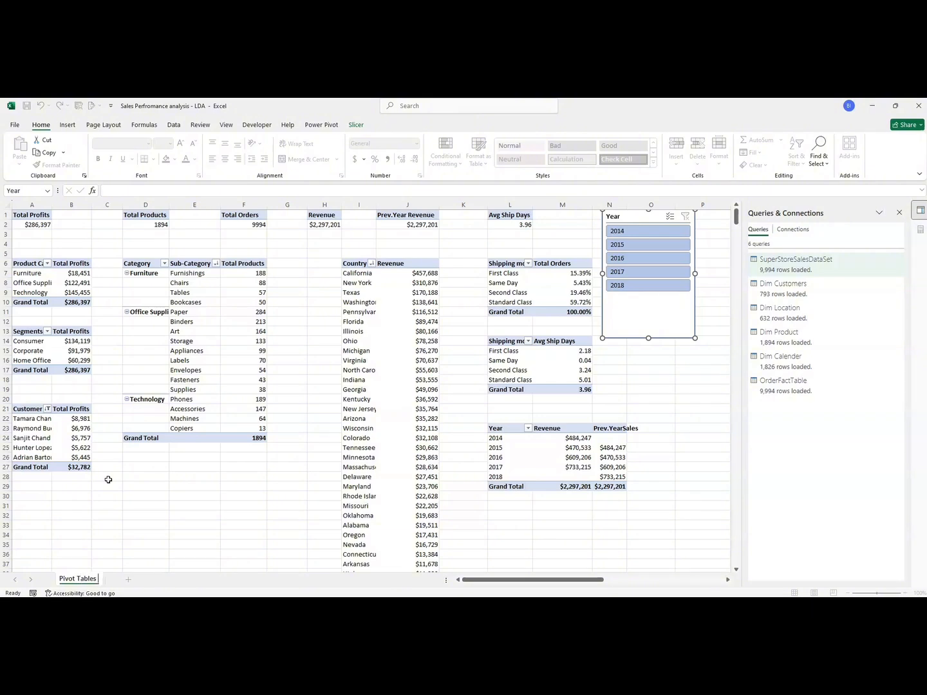
pyautogui.press('Return')
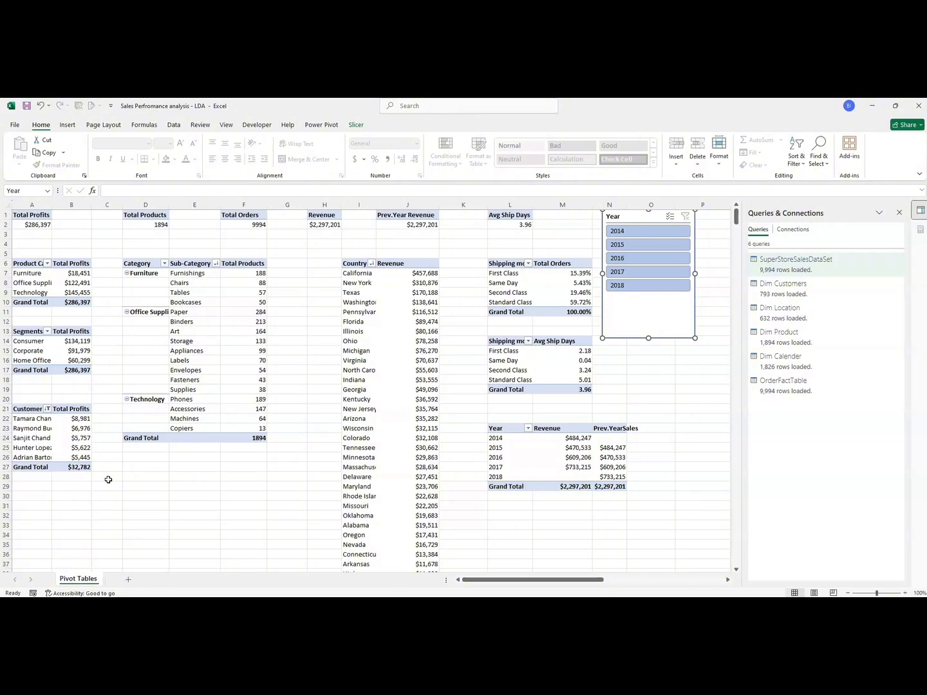
# Step: Add a new worksheet after Pivot Tables and name it Report
pyautogui.click(130, 582)
pyautogui.rightClick(126, 582)
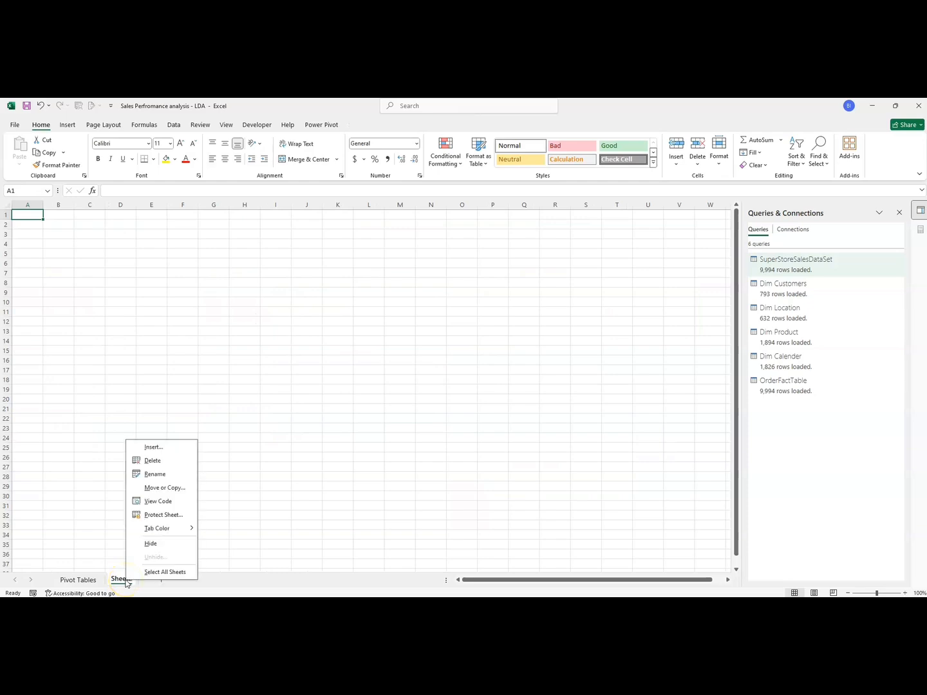
pyautogui.click(150, 477)
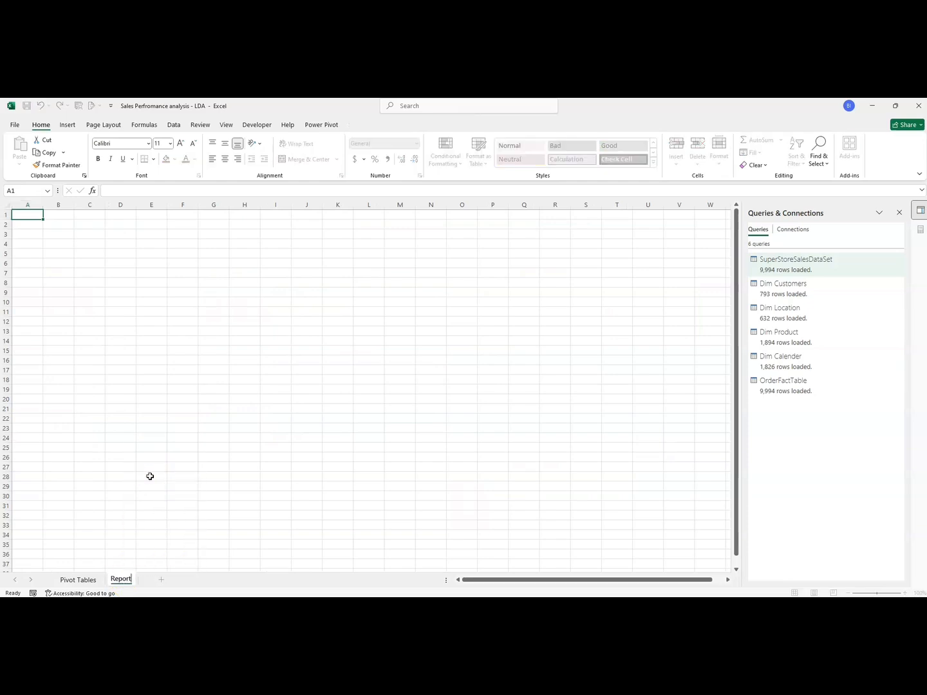
pyautogui.press('Return')
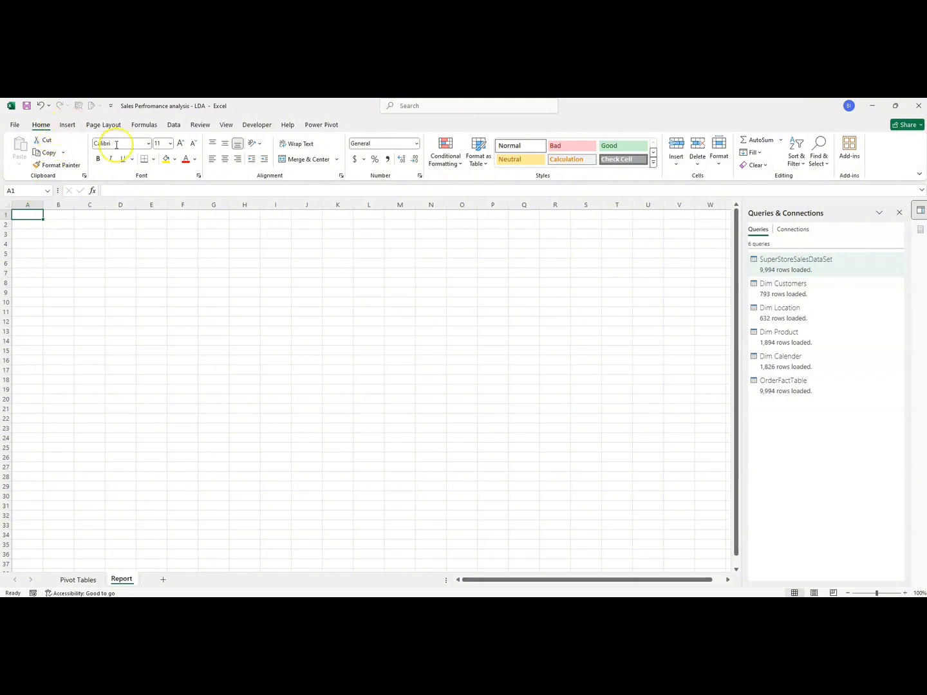
# Step: Hide the gridlines on the Report sheet and select cell C3
pyautogui.click(226, 125)
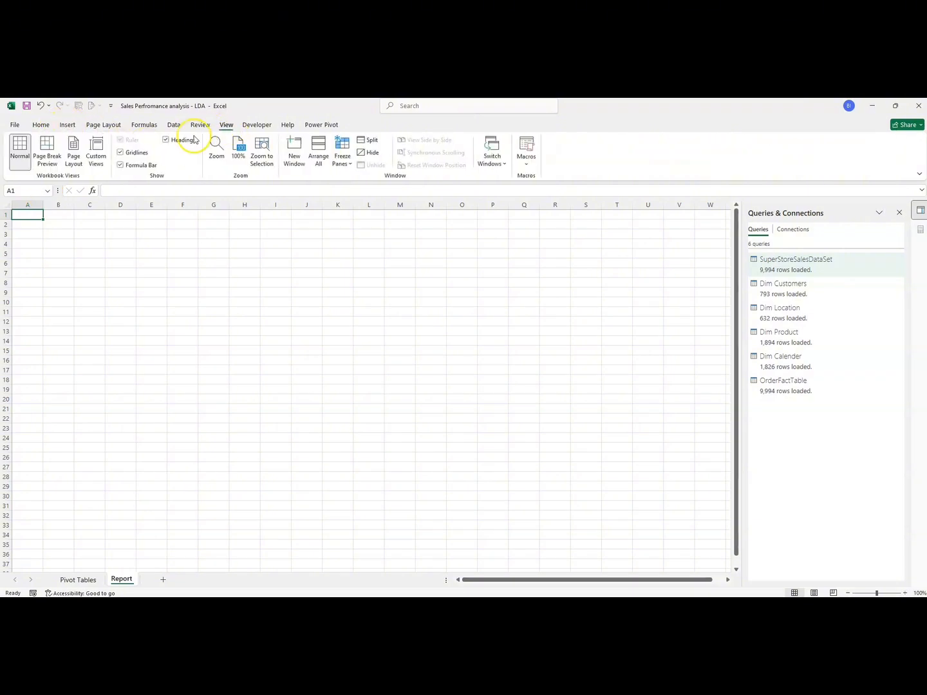
pyautogui.click(120, 154)
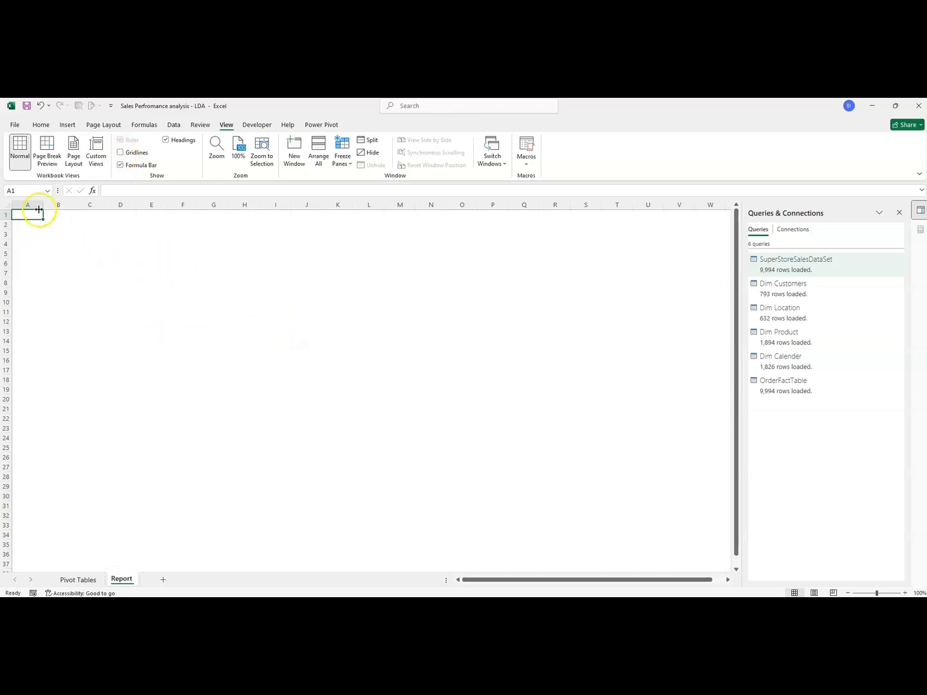
pyautogui.click(90, 234)
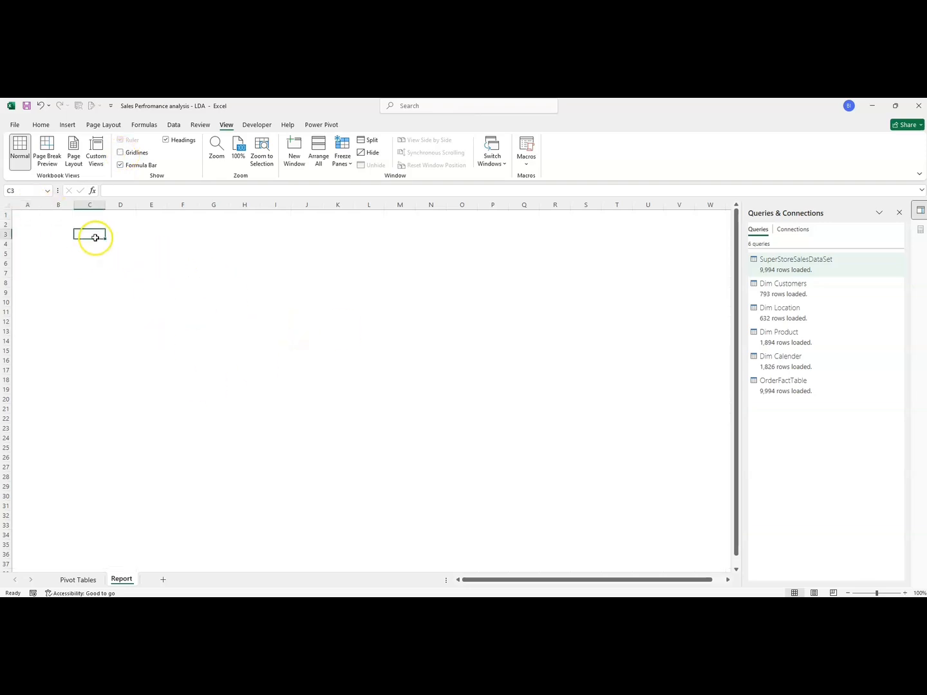
# Step: Fill the entire Report sheet with the light gray theme background color
pyautogui.click(19, 224)
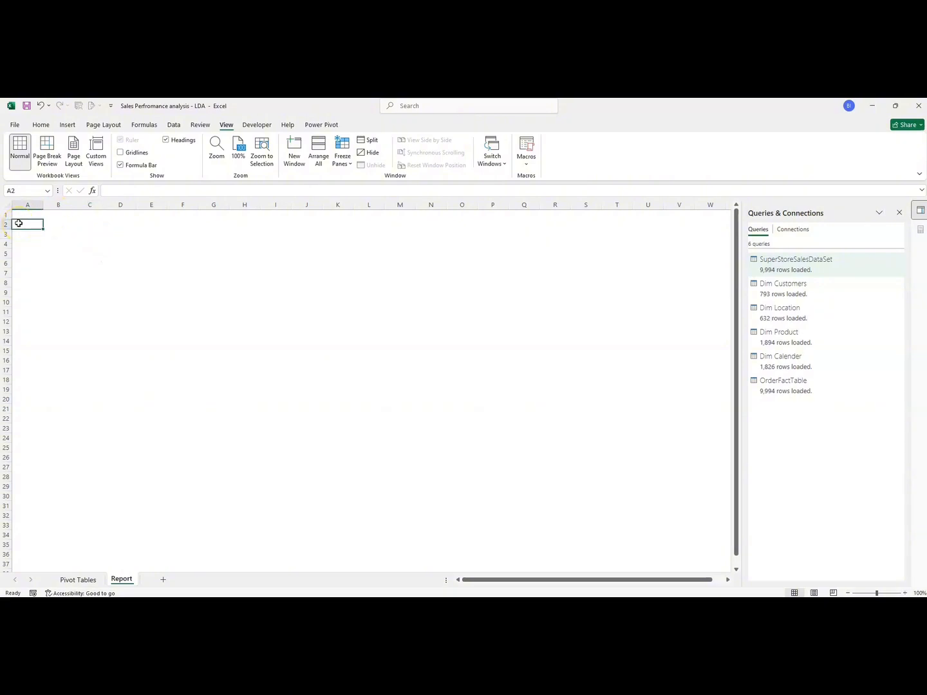
pyautogui.hotkey('ctrl', 'a')
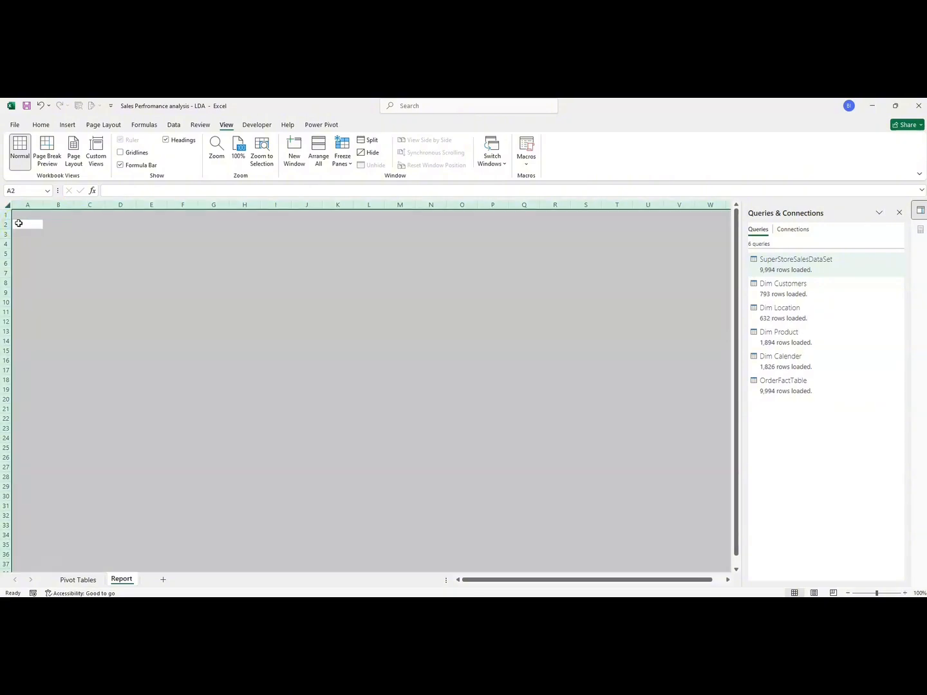
pyautogui.click(41, 126)
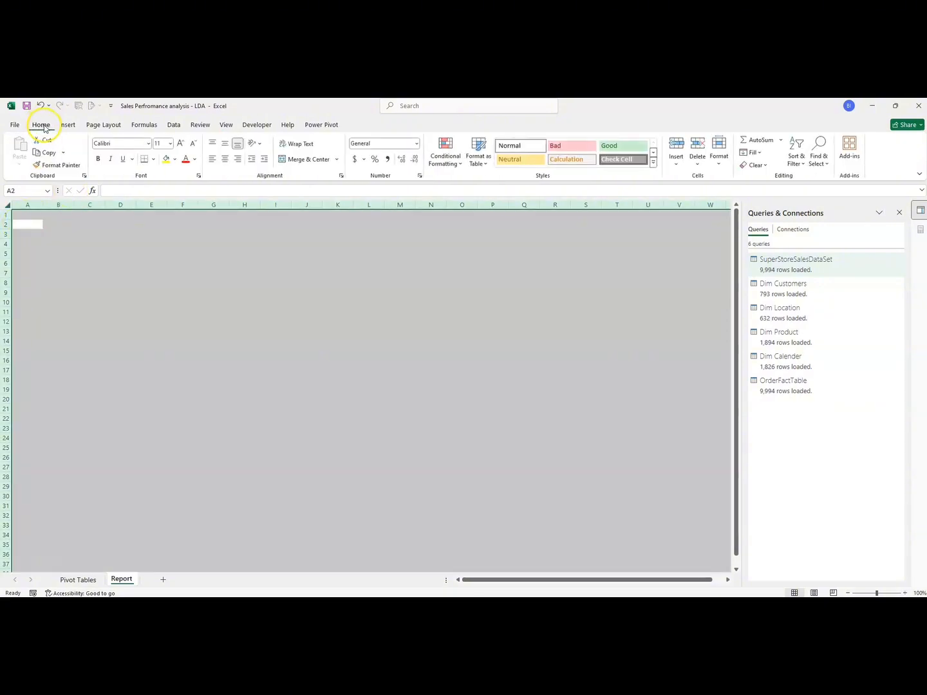
pyautogui.click(175, 159)
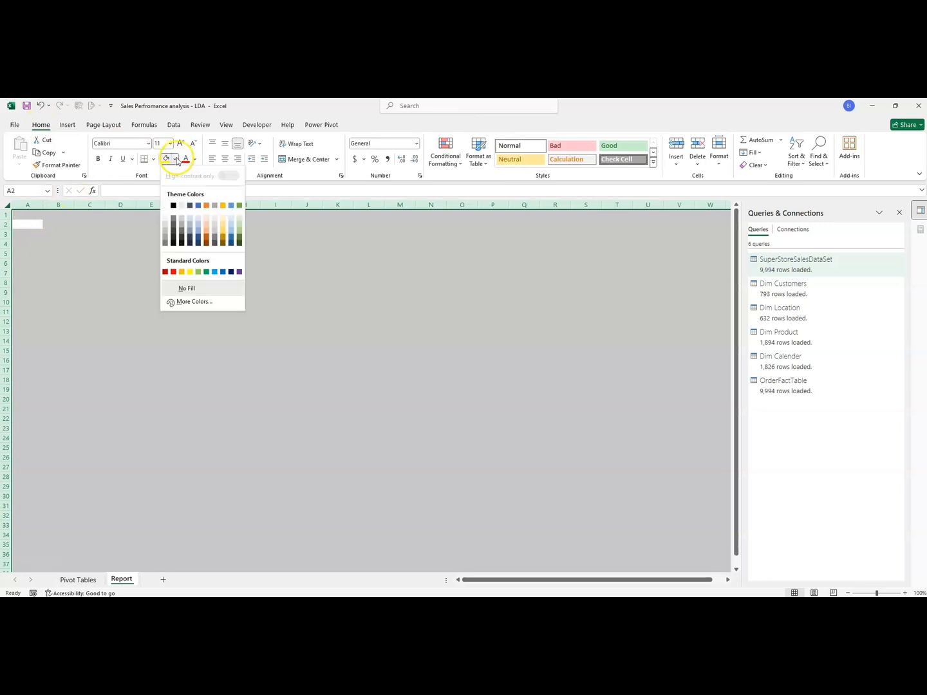
pyautogui.click(182, 206)
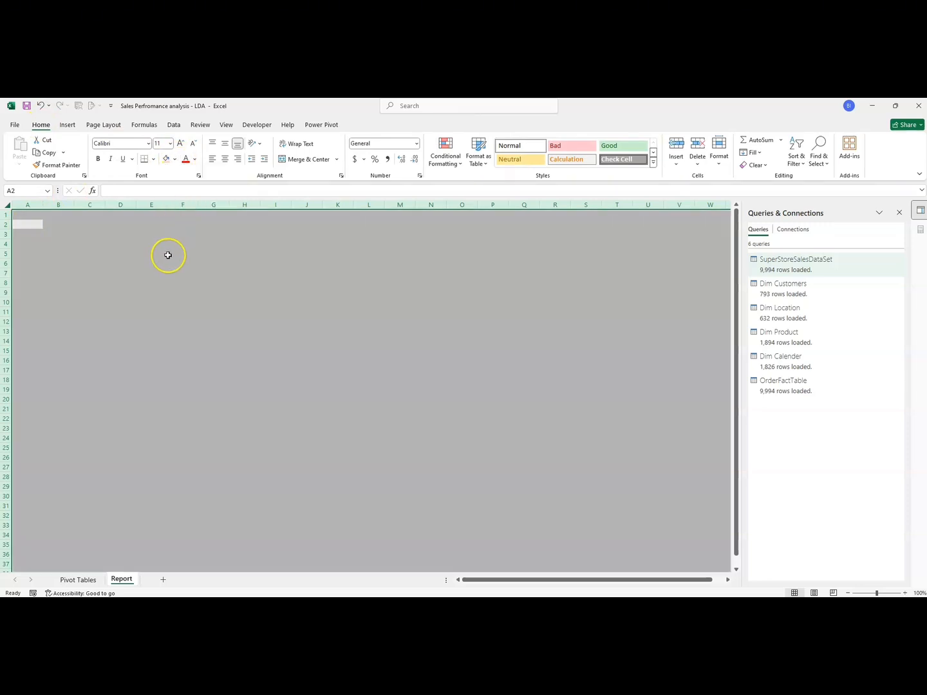
pyautogui.click(170, 264)
pyautogui.click(154, 322)
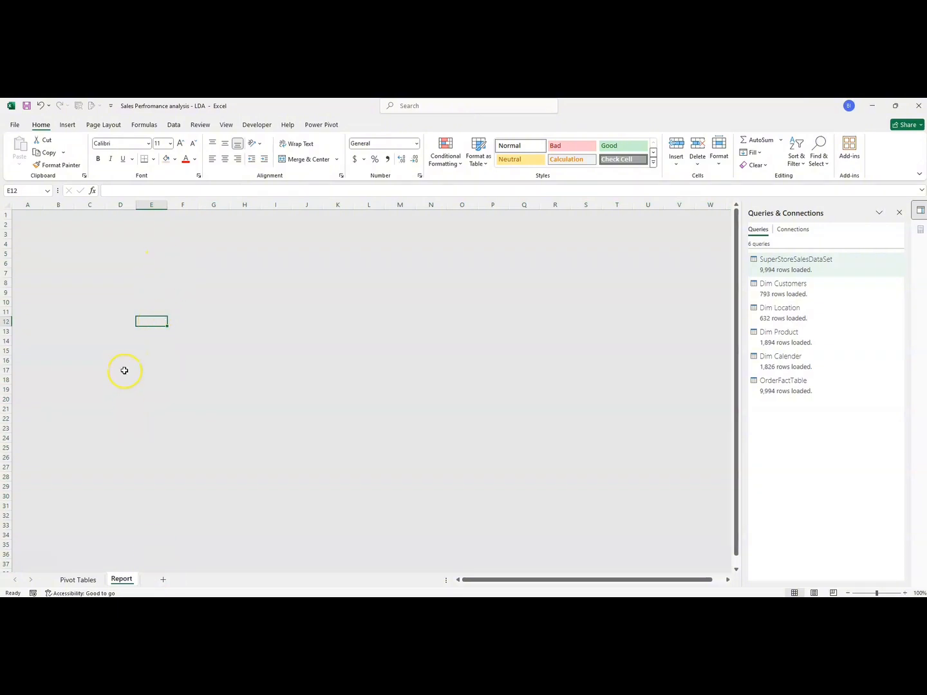
# Step: Insert a 2-D clustered column PivotChart from the product category profits PivotTable on the Pivot Tables sheet and move it over columns F to J
pyautogui.click(78, 580)
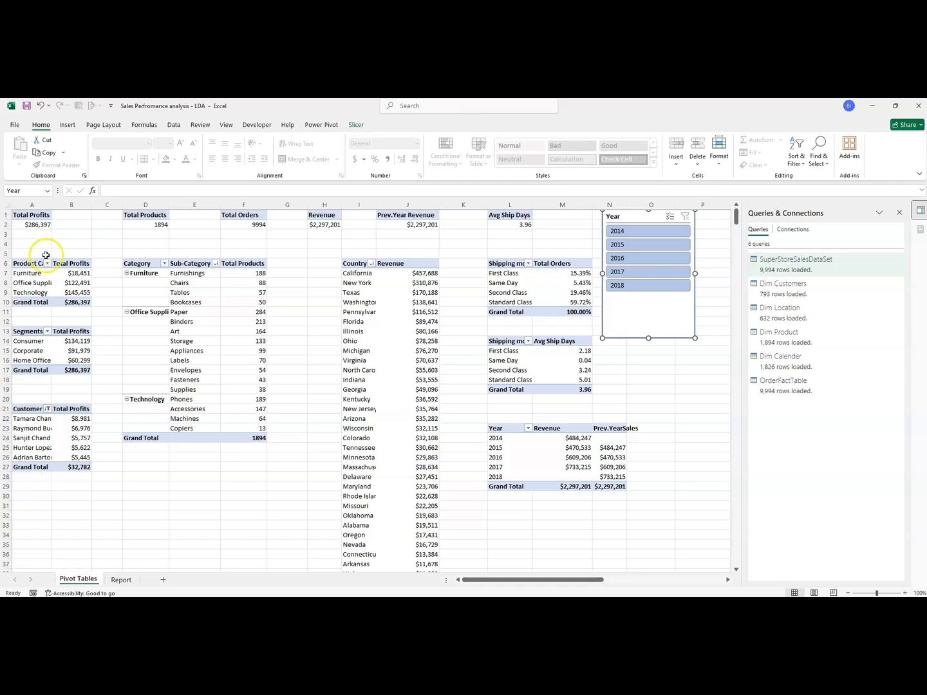
pyautogui.moveTo(26, 264); pyautogui.dragTo(66, 302)
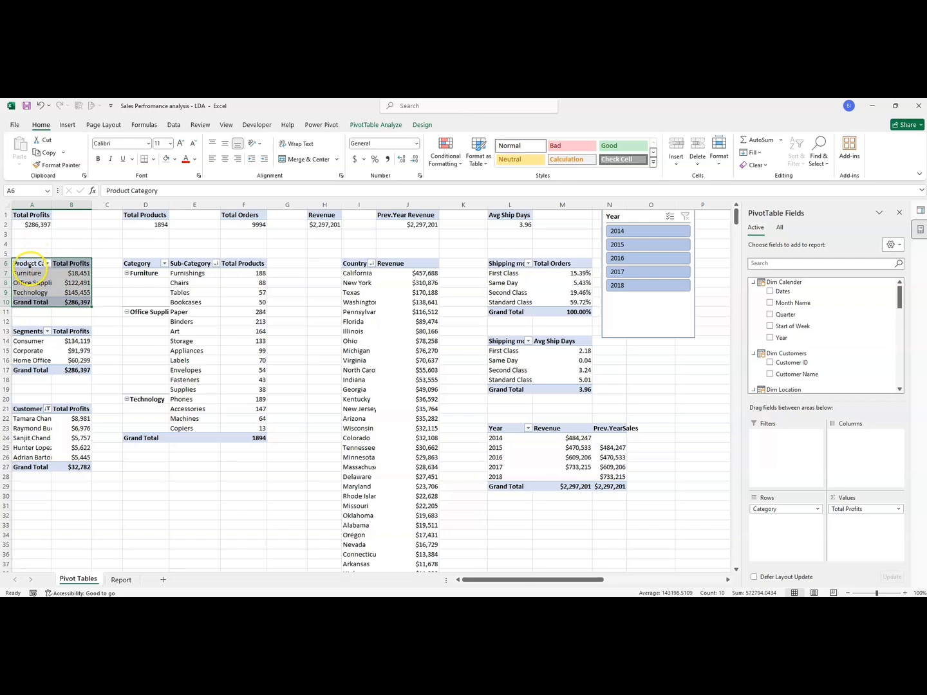
pyautogui.moveTo(29, 274); pyautogui.dragTo(78, 372)
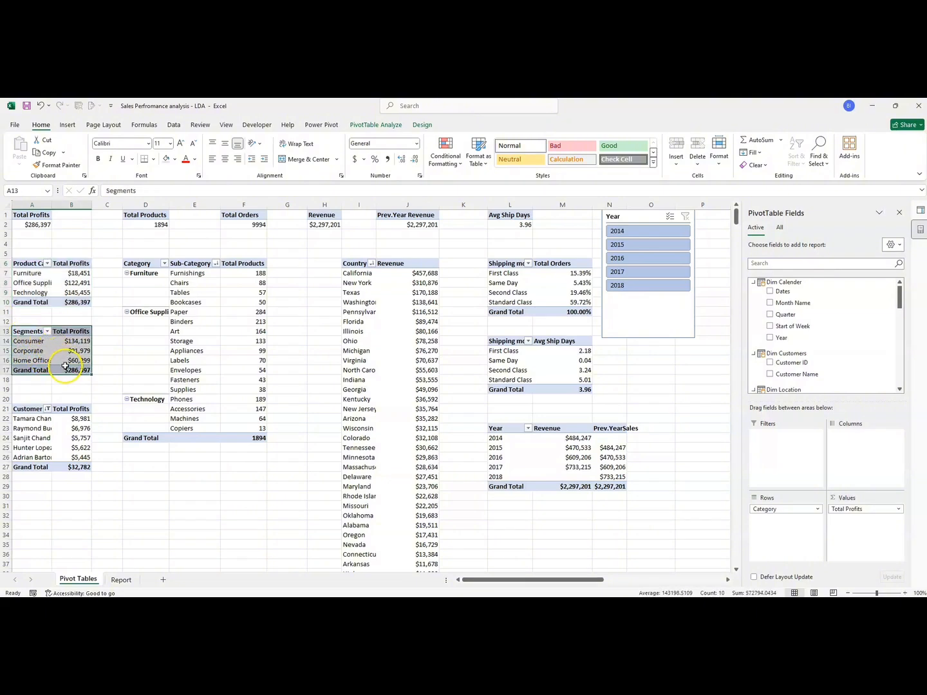
pyautogui.moveTo(24, 408); pyautogui.dragTo(61, 460)
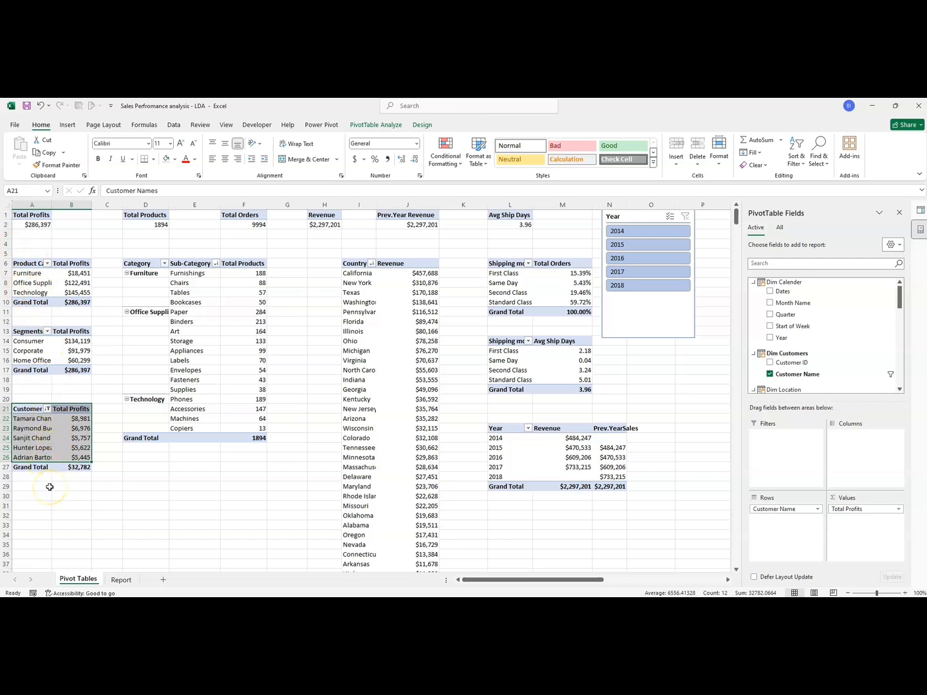
pyautogui.click(26, 264)
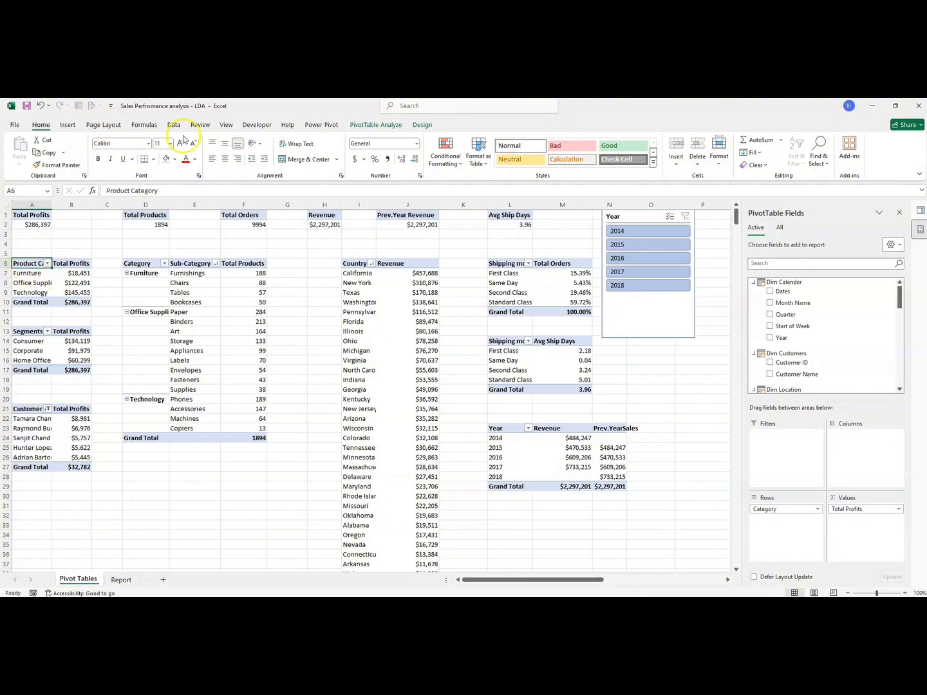
pyautogui.click(67, 127)
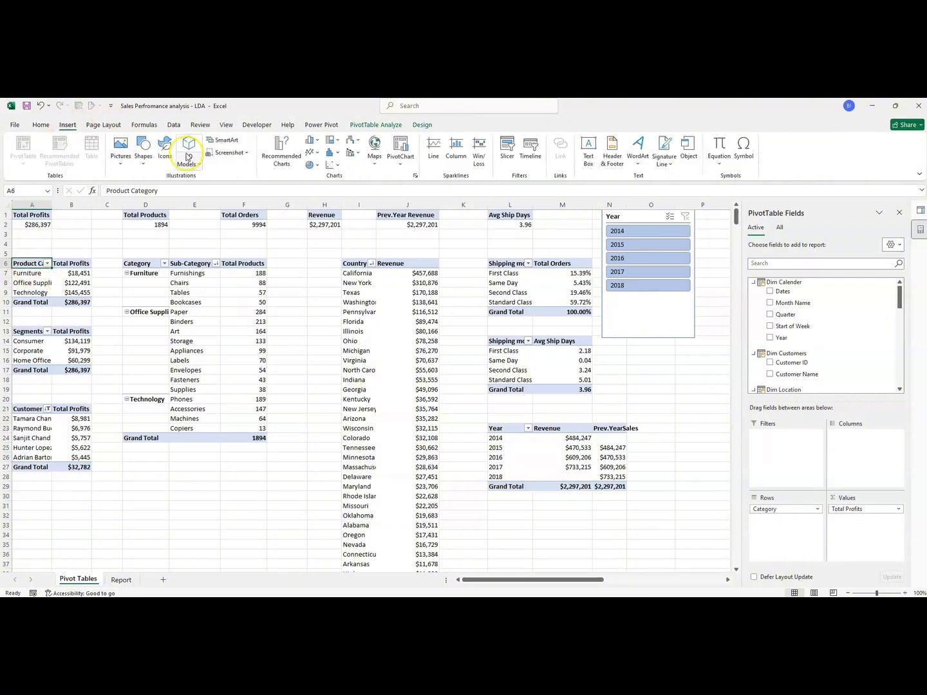
pyautogui.click(314, 141)
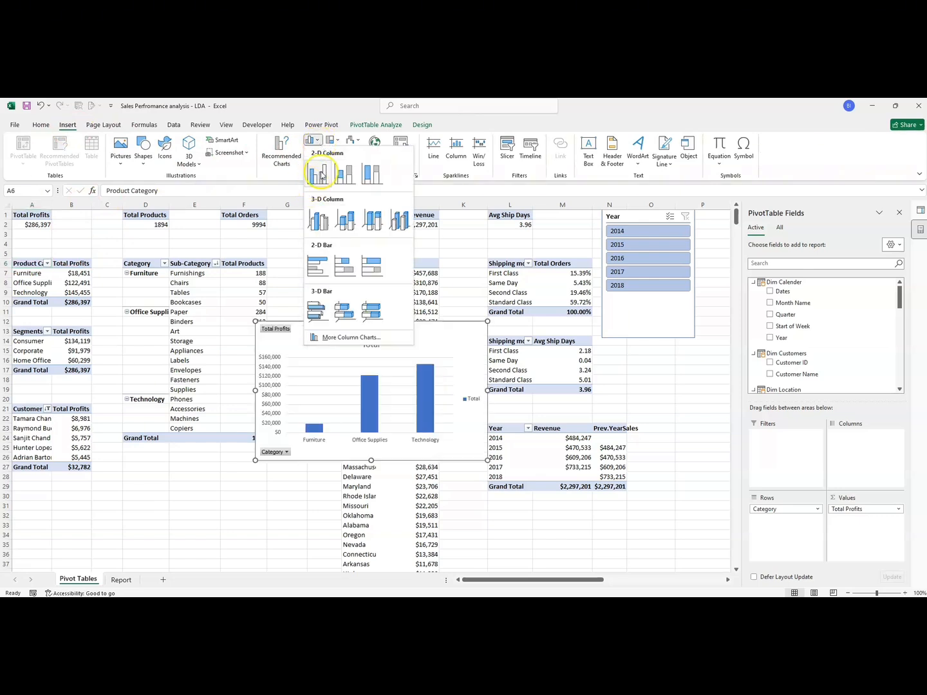
pyautogui.click(387, 126)
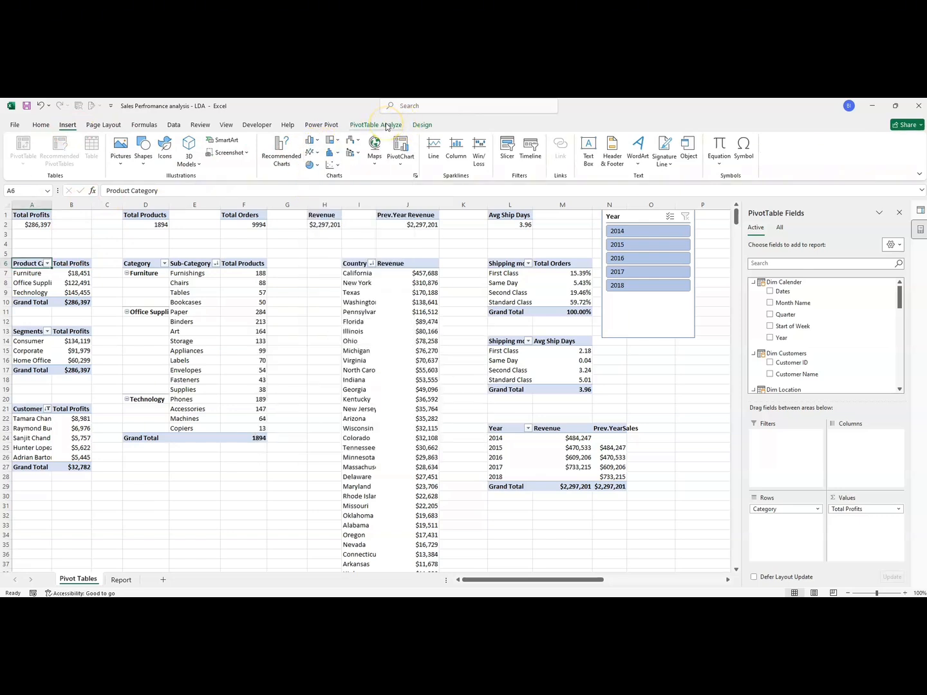
pyautogui.click(387, 125)
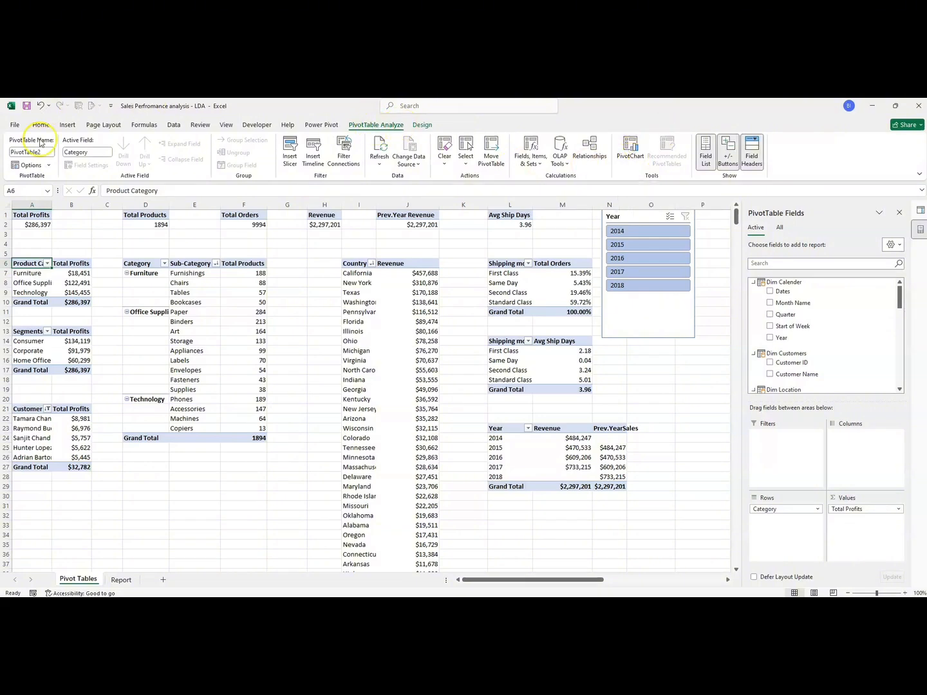
pyautogui.click(67, 124)
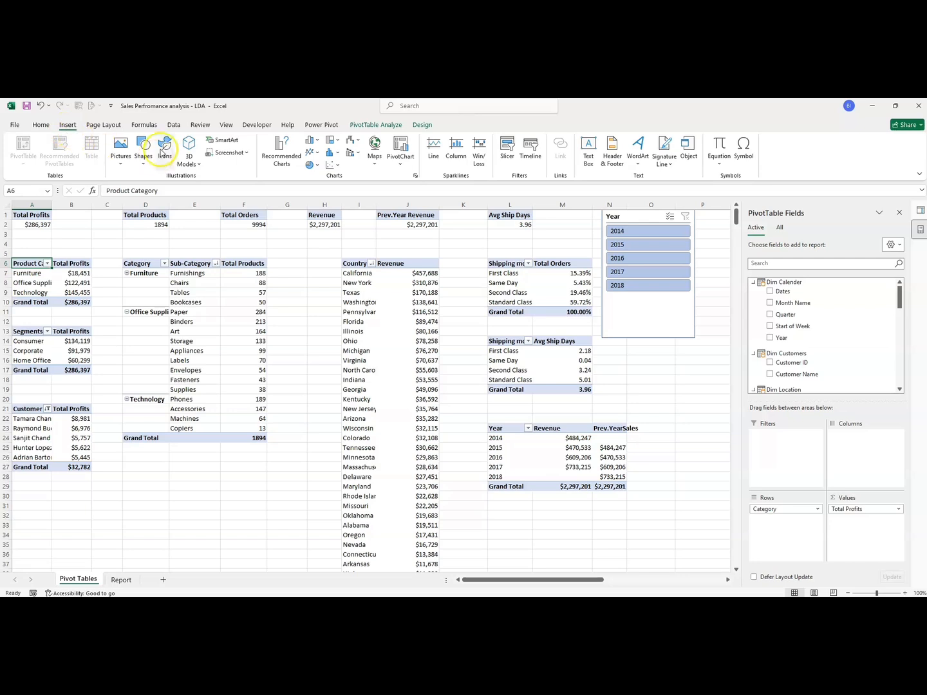
pyautogui.click(312, 141)
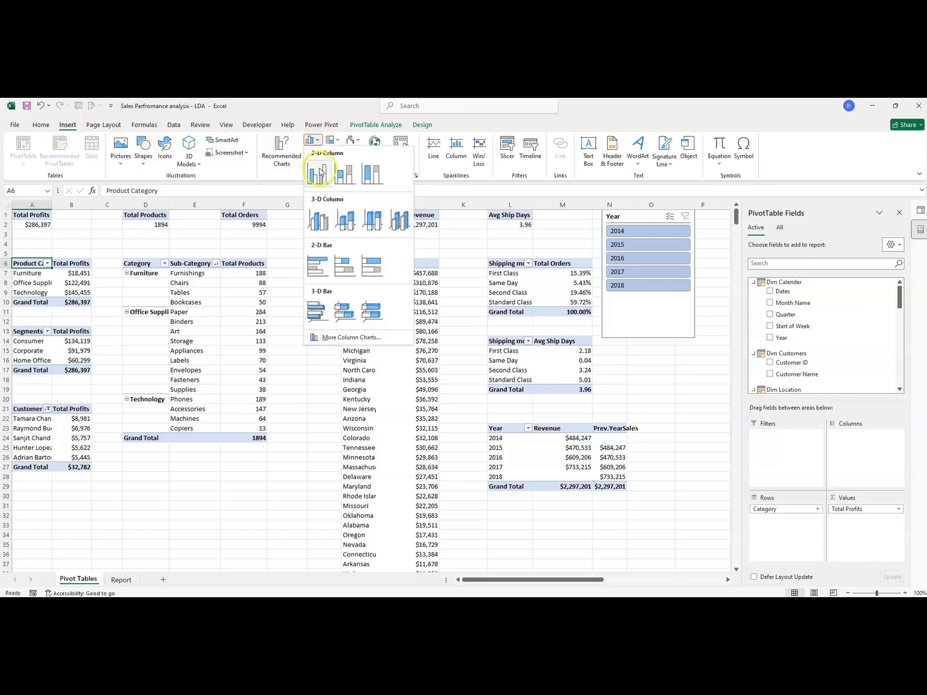
pyautogui.click(319, 173)
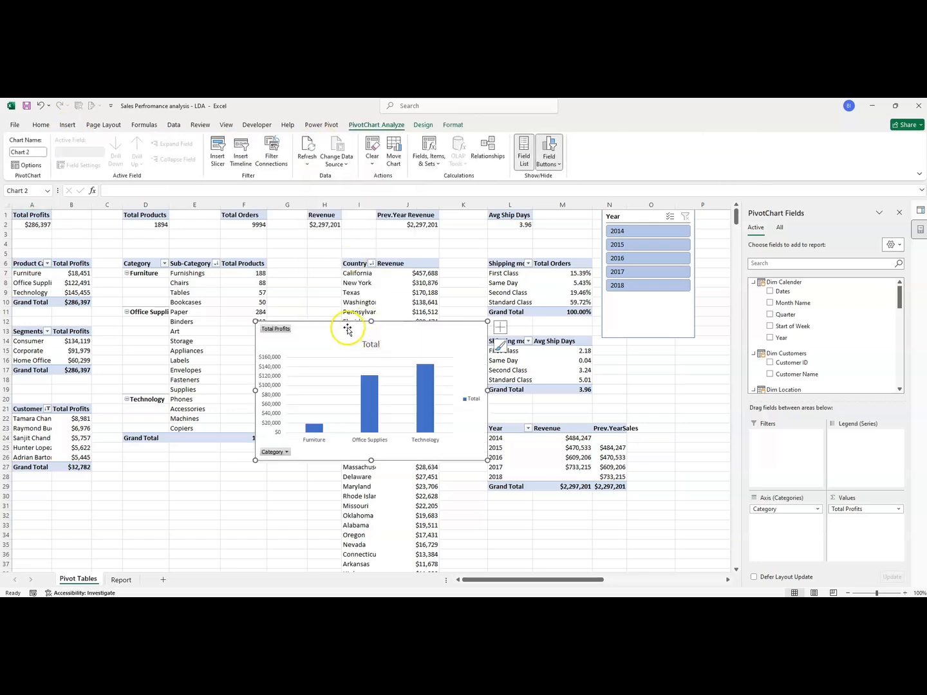
pyautogui.moveTo(346, 322); pyautogui.dragTo(266, 300)
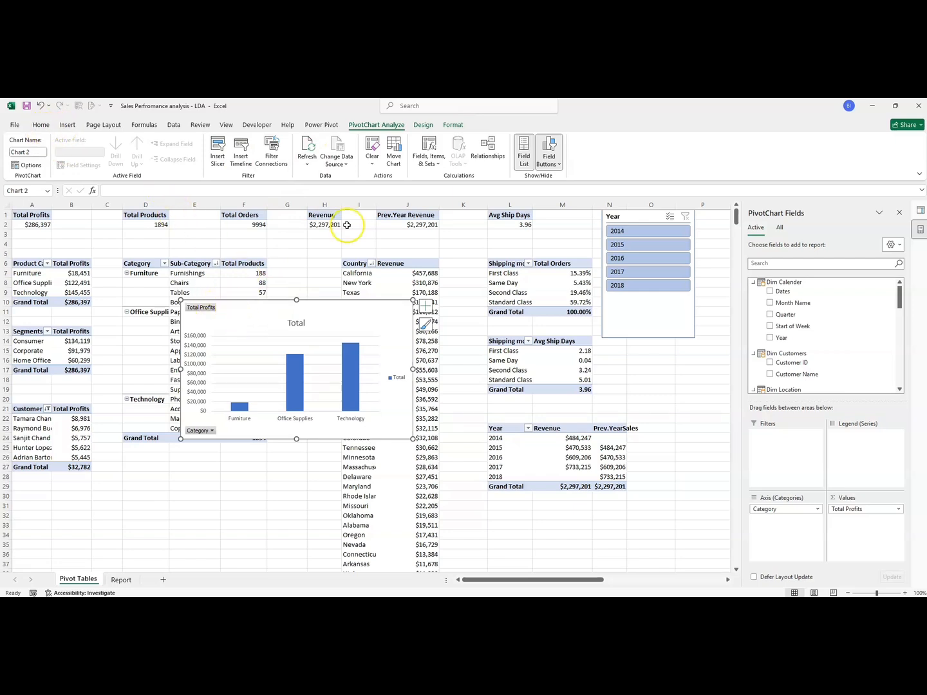
# Step: Change the product category profits chart to a Clustered Bar and shift it slightly so it starts below row 10
pyautogui.click(452, 125)
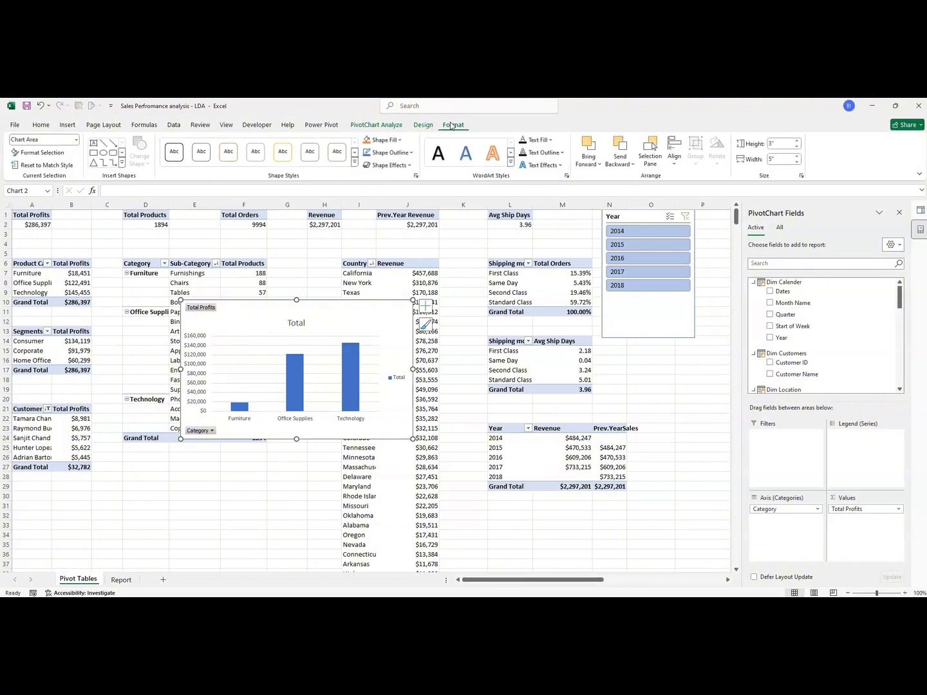
pyautogui.click(422, 127)
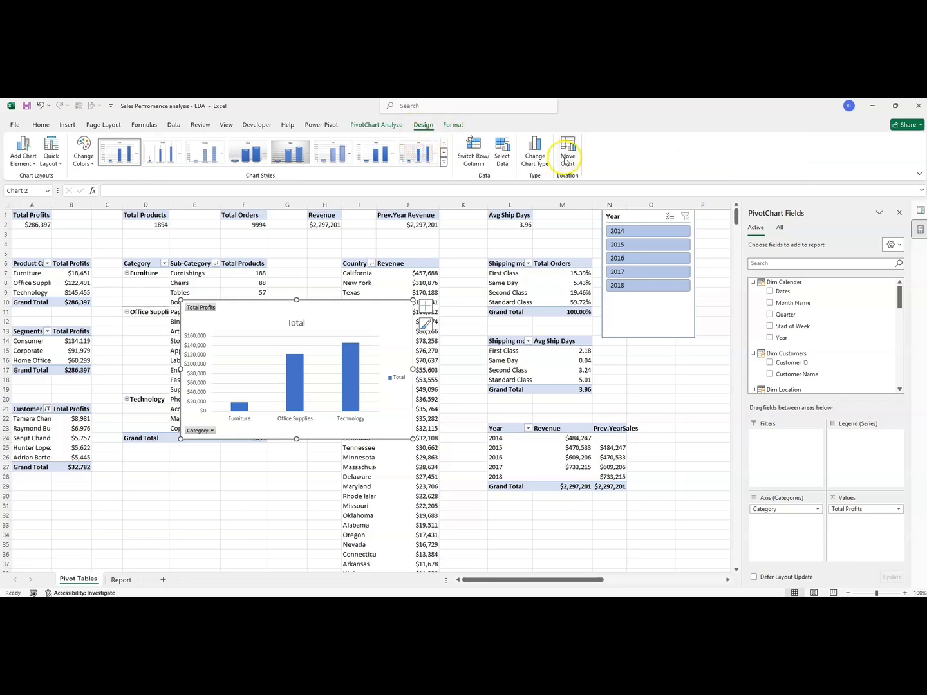
pyautogui.click(538, 157)
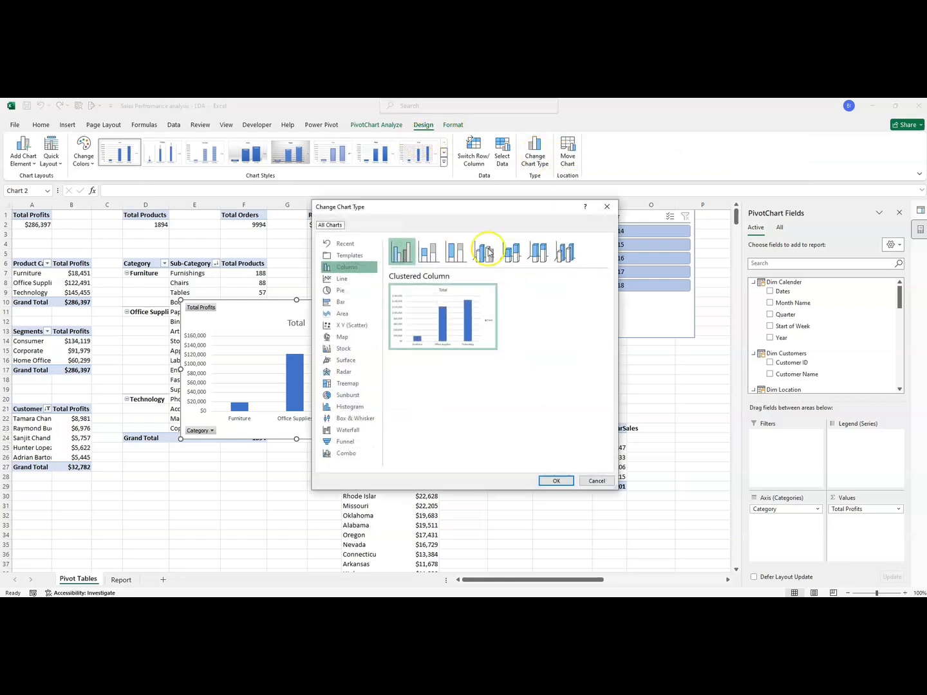
pyautogui.click(348, 303)
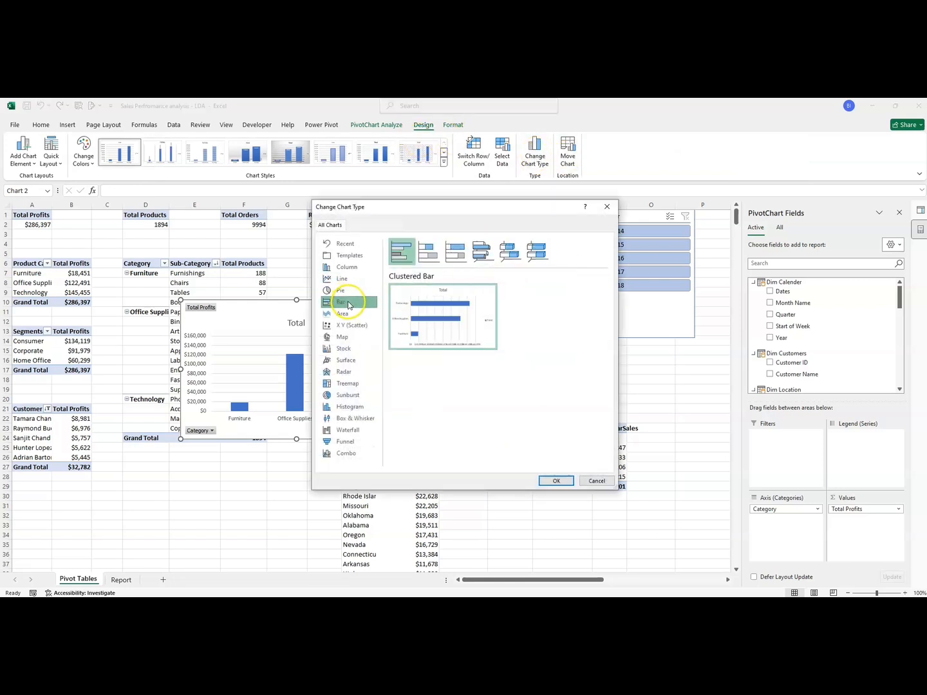
pyautogui.click(553, 481)
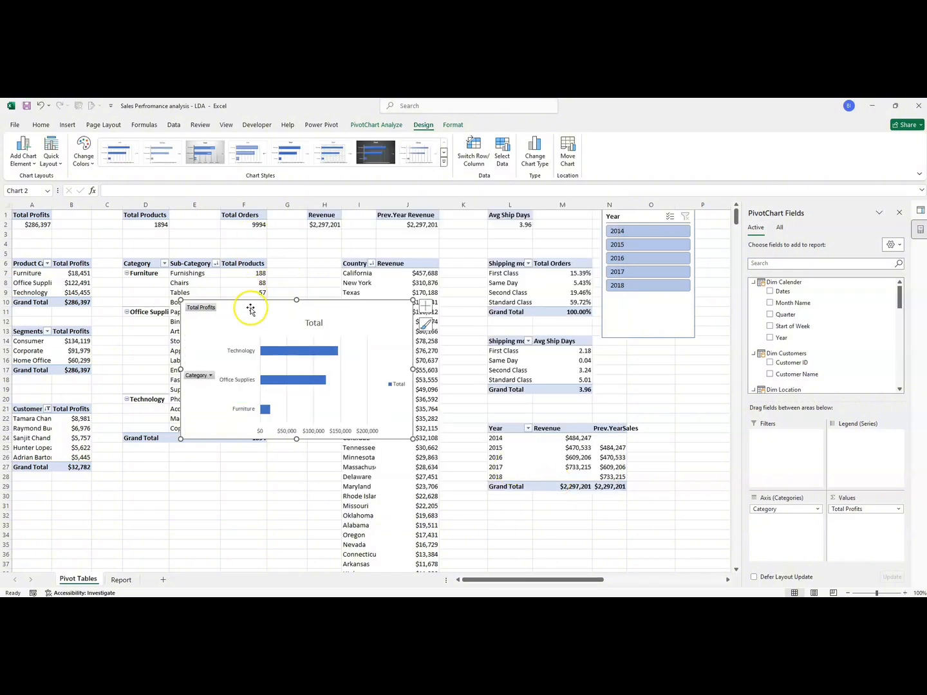
pyautogui.moveTo(249, 303); pyautogui.dragTo(274, 314)
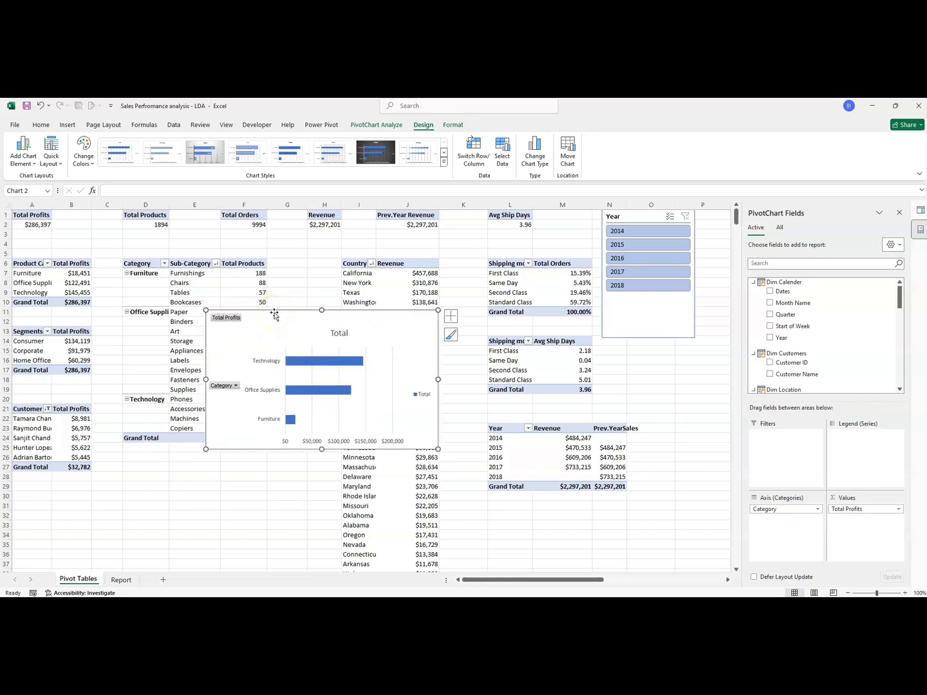
# Step: Paste the category profits bar chart onto the Report sheet over about B6 to H17, and delete the original from the Pivot Tables sheet
pyautogui.click(121, 580)
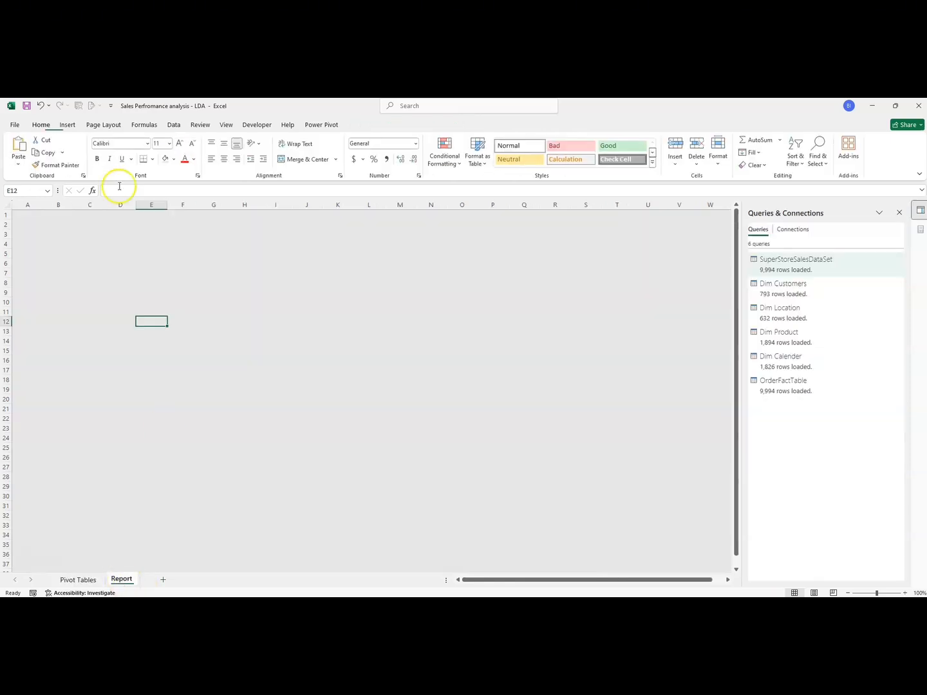
pyautogui.click(98, 312)
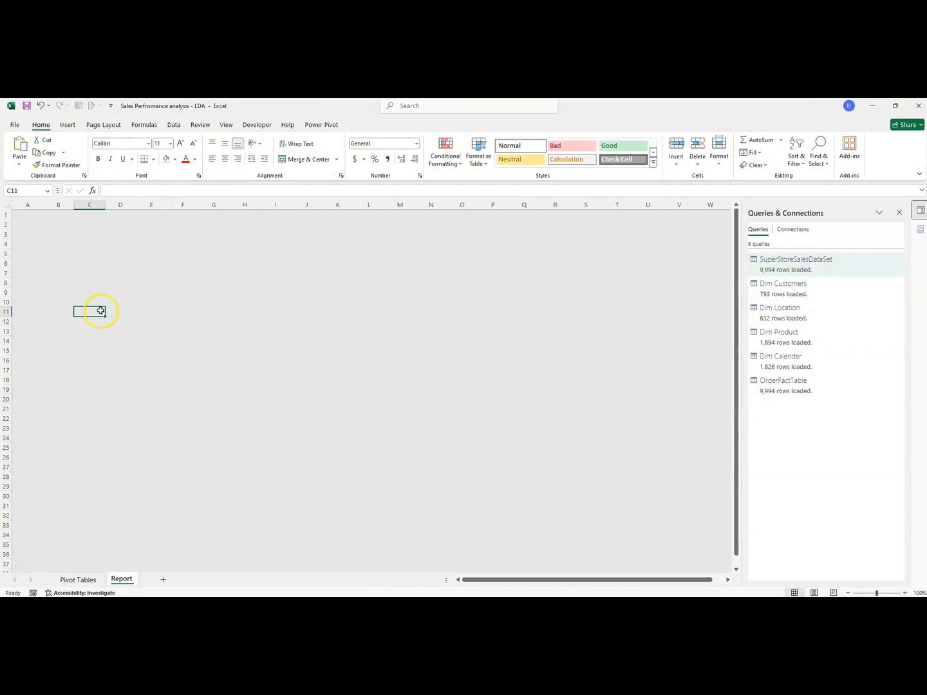
pyautogui.hotkey('ctrl', 'v')
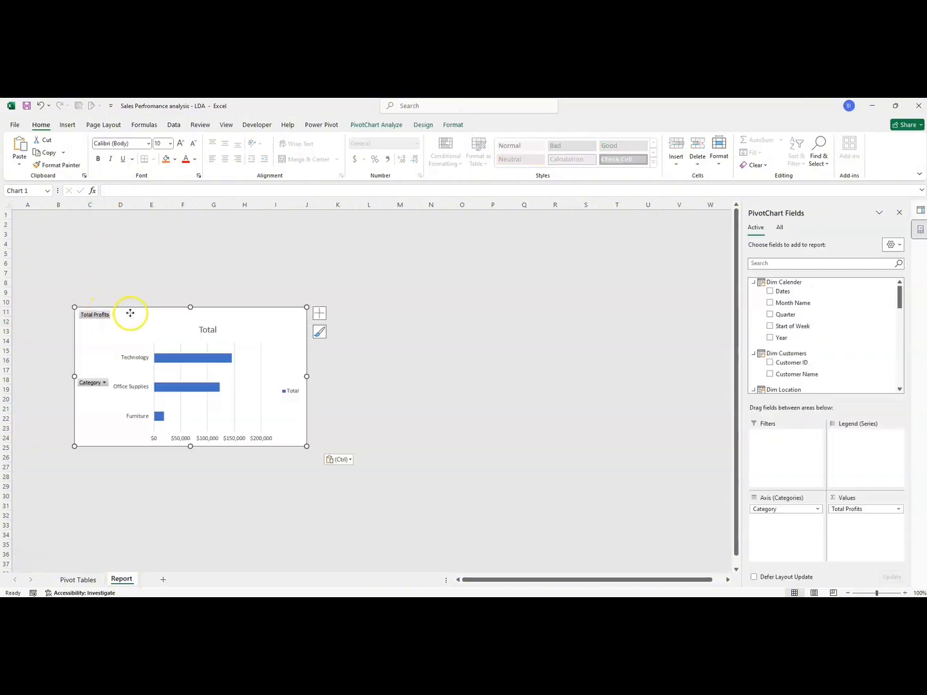
pyautogui.moveTo(130, 313); pyautogui.dragTo(105, 267)
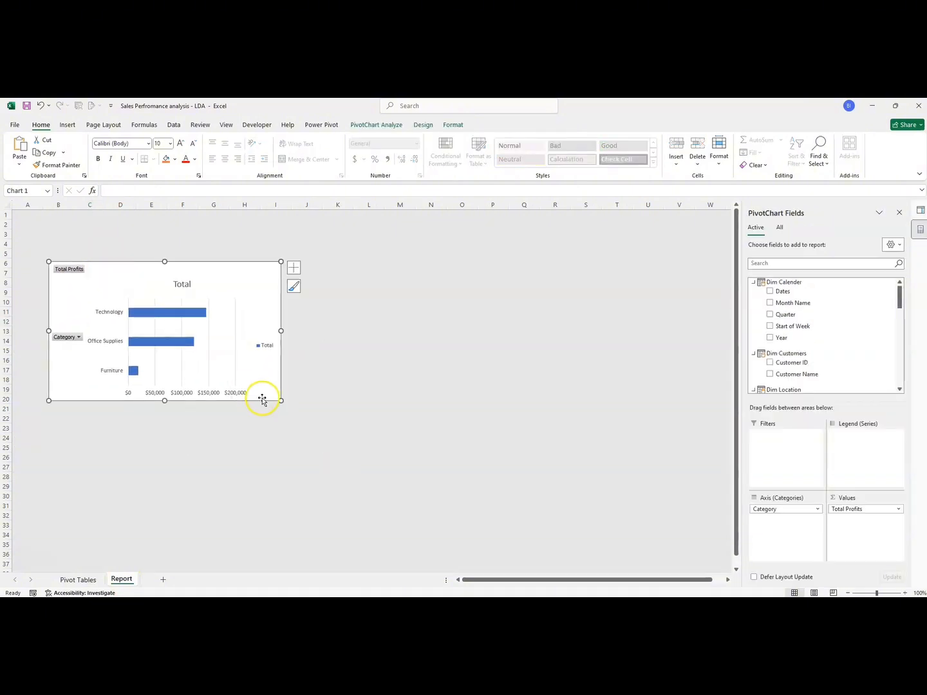
pyautogui.moveTo(281, 402); pyautogui.dragTo(253, 369)
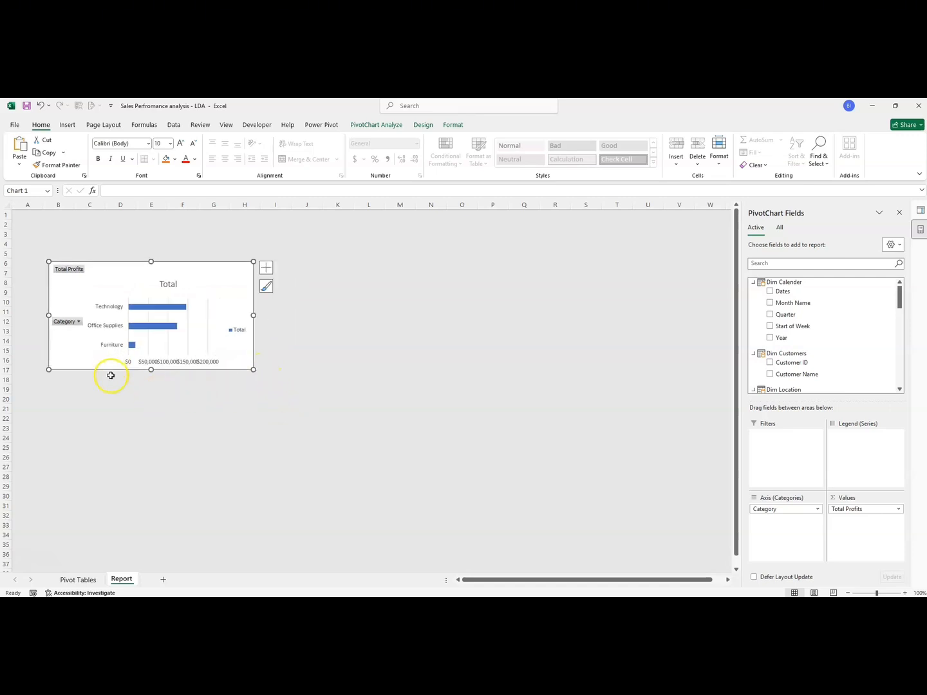
pyautogui.click(76, 580)
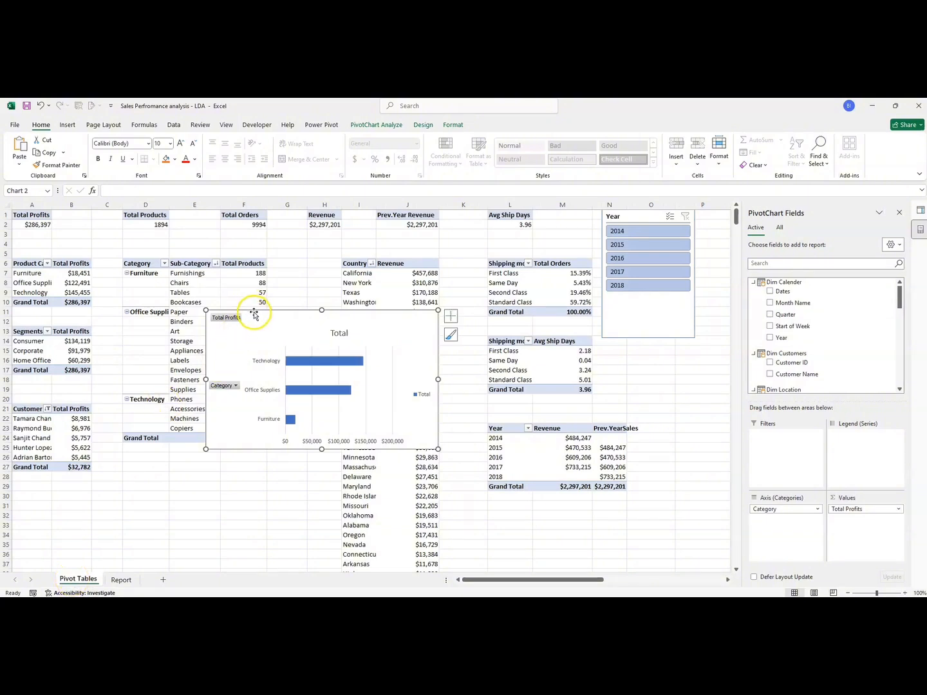
pyautogui.press('Delete')
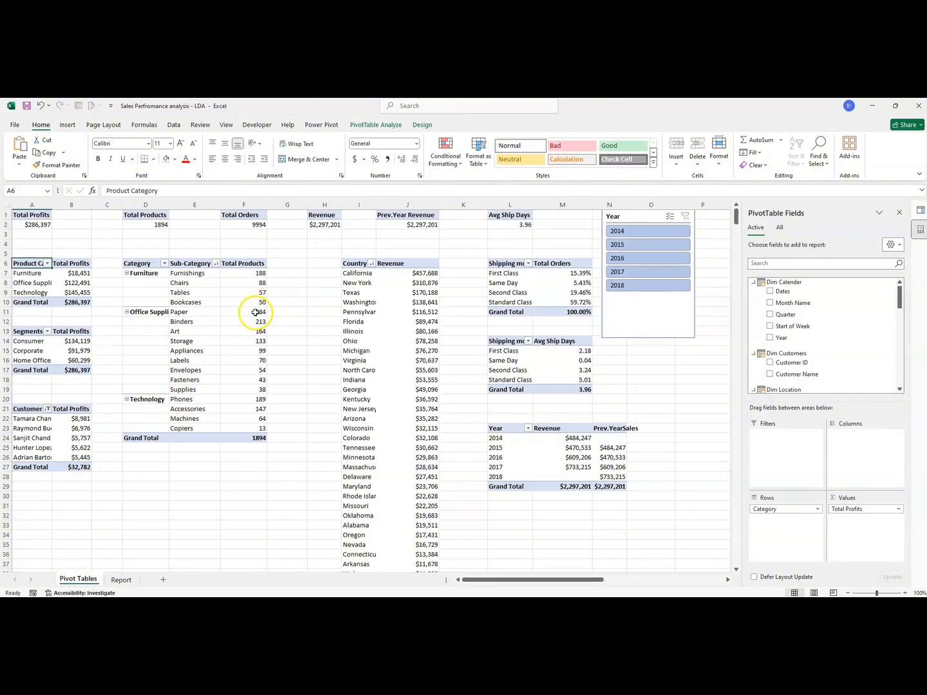
# Step: Insert a 2-D clustered bar PivotChart from the Segments profits PivotTable on the Pivot Tables sheet
pyautogui.moveTo(22, 339); pyautogui.dragTo(73, 341)
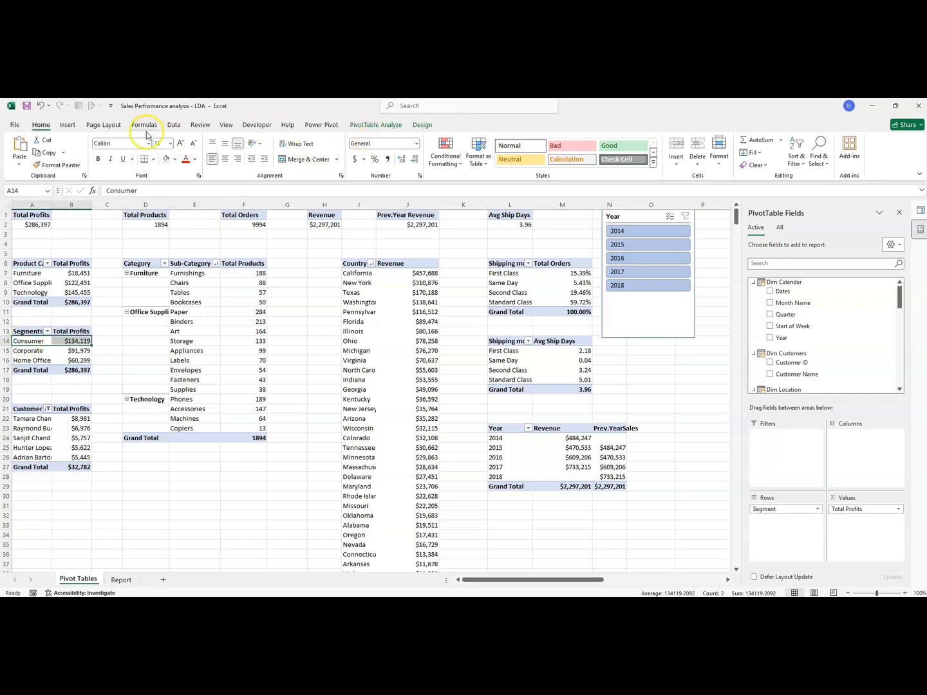
pyautogui.click(68, 126)
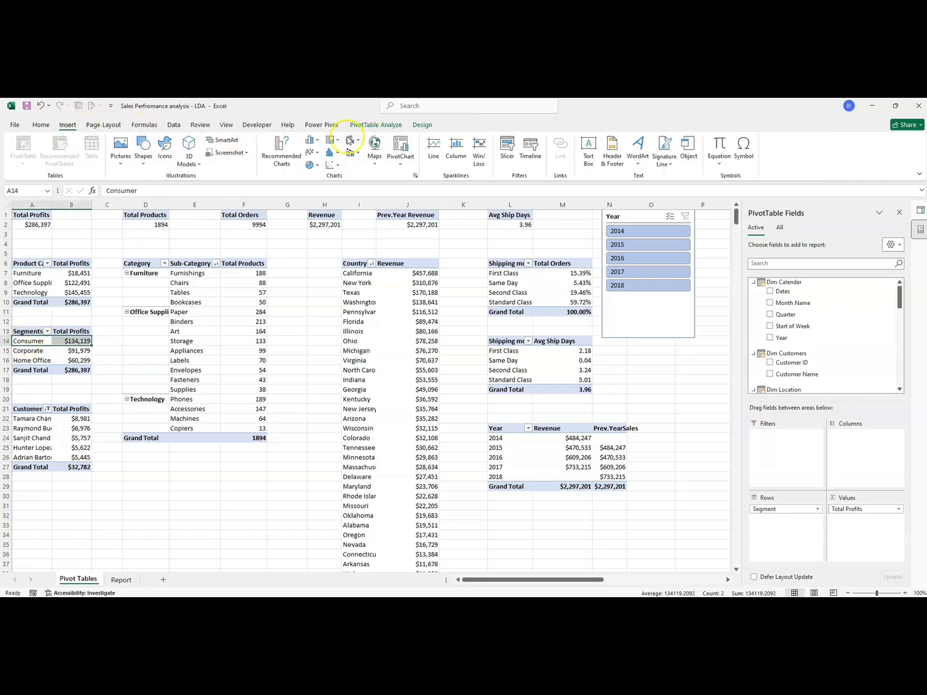
pyautogui.click(318, 143)
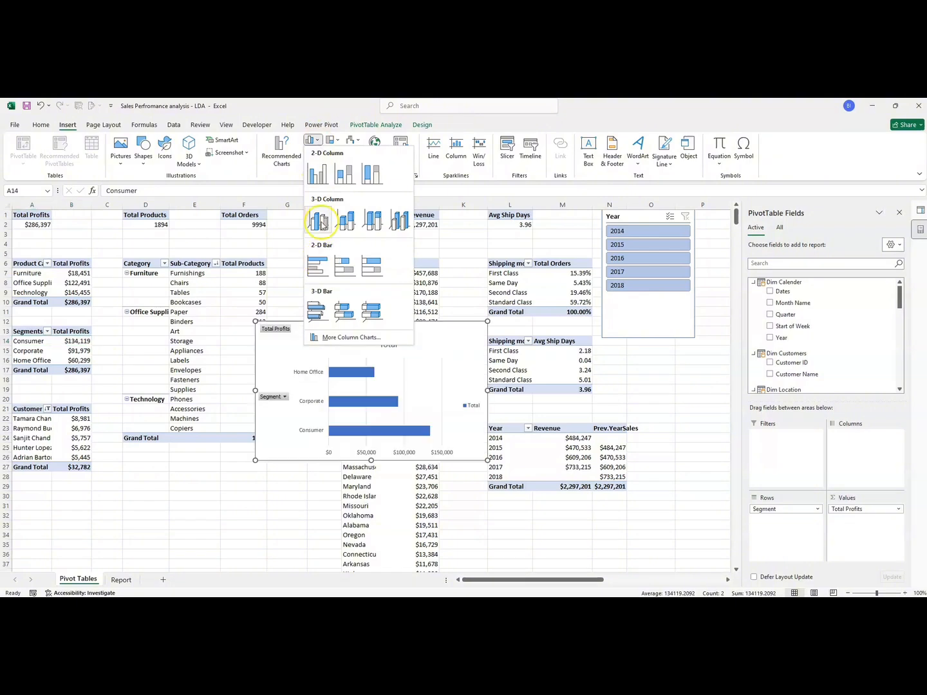
pyautogui.click(321, 274)
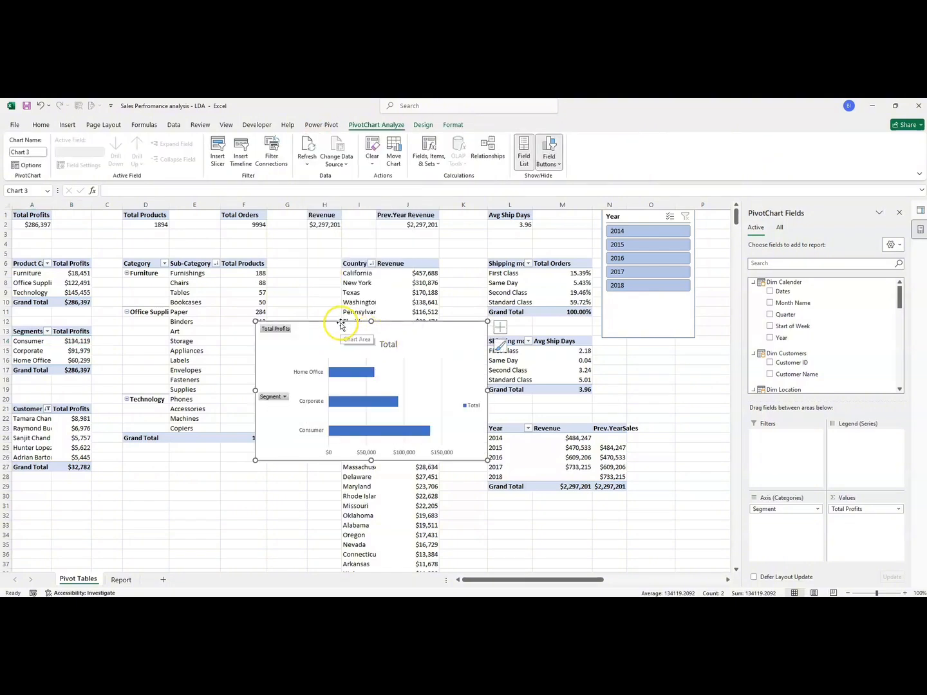
# Step: Paste the segment profits chart onto the Report sheet, sized over about I6 to P17, and delete the original from the Pivot Tables sheet
pyautogui.click(132, 583)
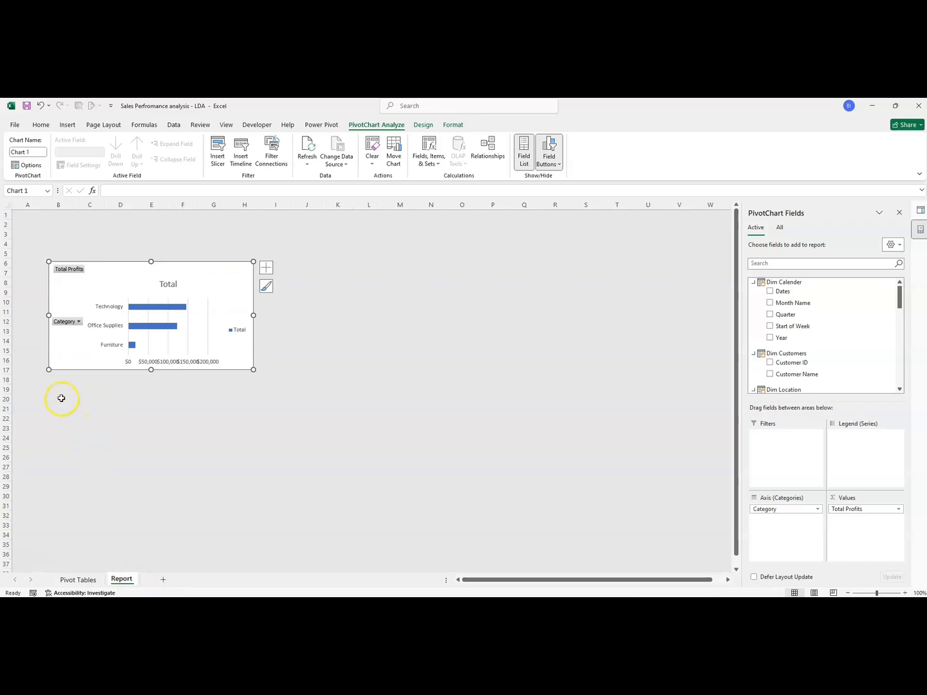
pyautogui.click(314, 288)
pyautogui.hotkey('ctrl', 'v')
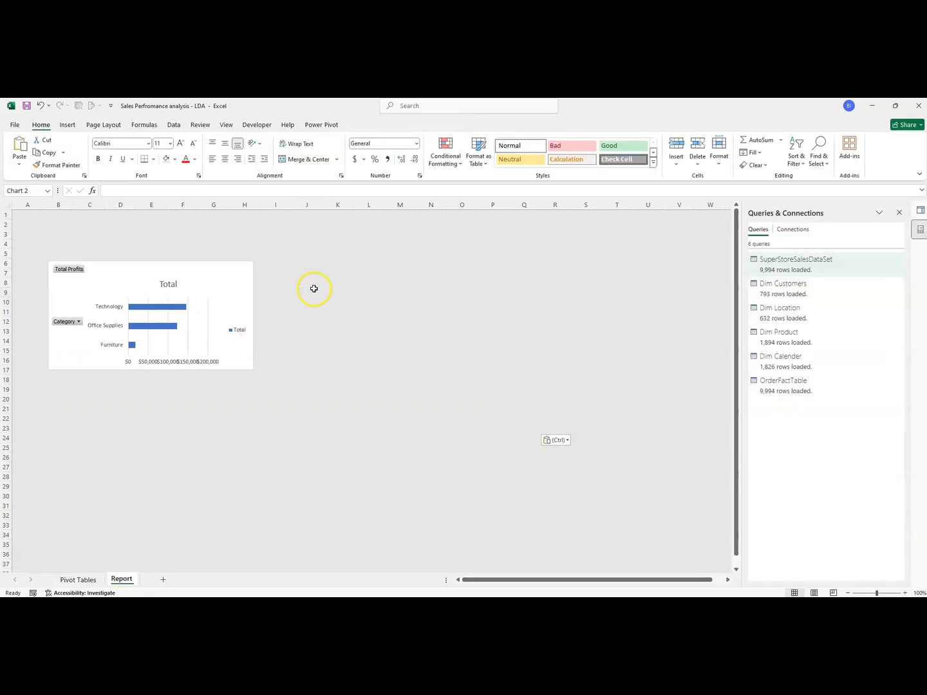
pyautogui.moveTo(341, 295); pyautogui.dragTo(317, 264)
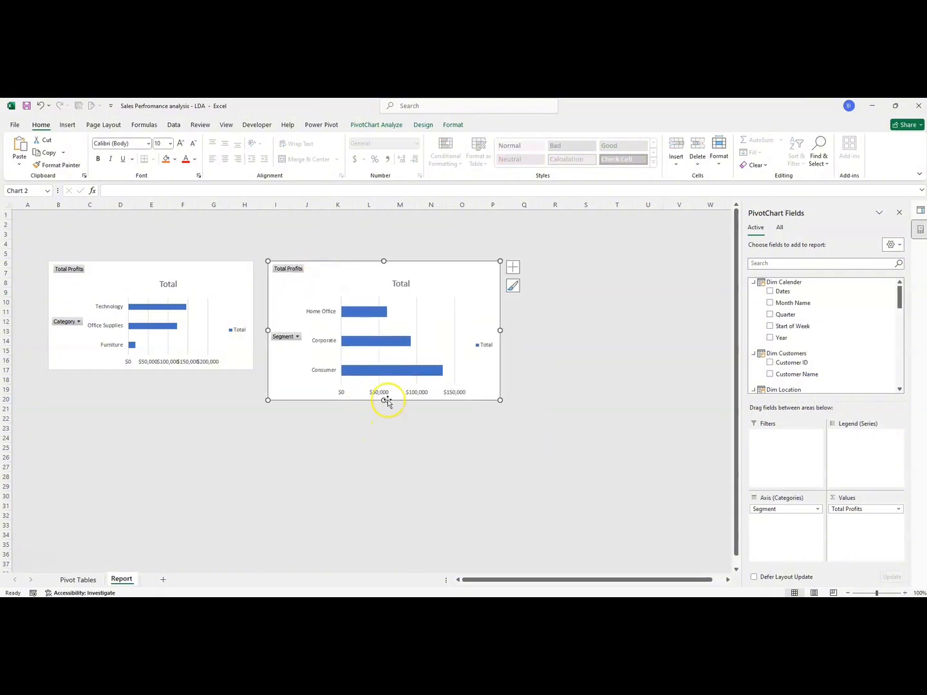
pyautogui.moveTo(384, 400); pyautogui.dragTo(382, 386)
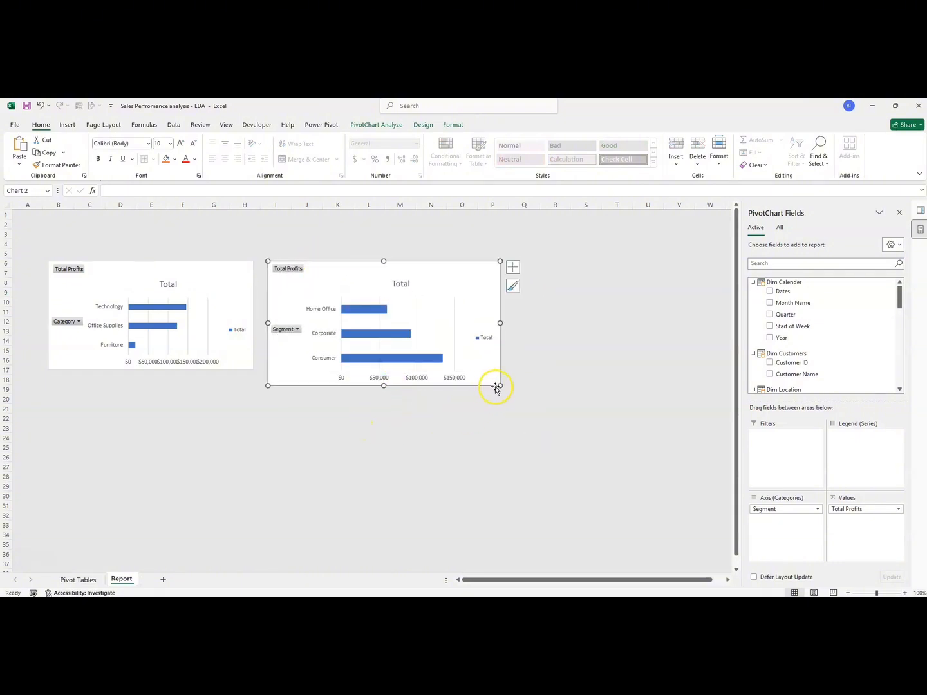
pyautogui.moveTo(498, 387); pyautogui.dragTo(484, 372)
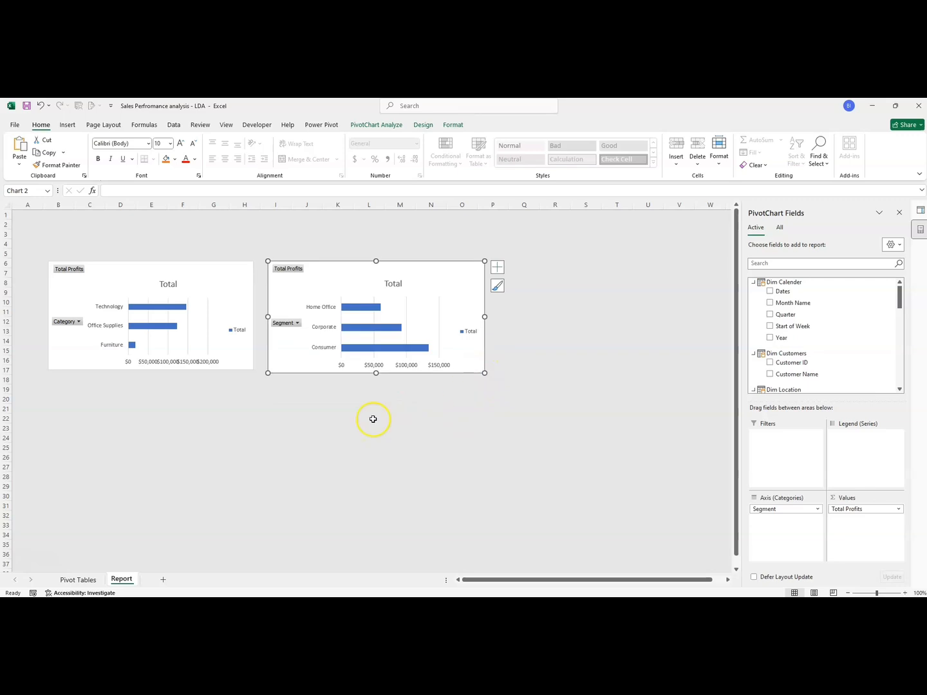
pyautogui.click(308, 427)
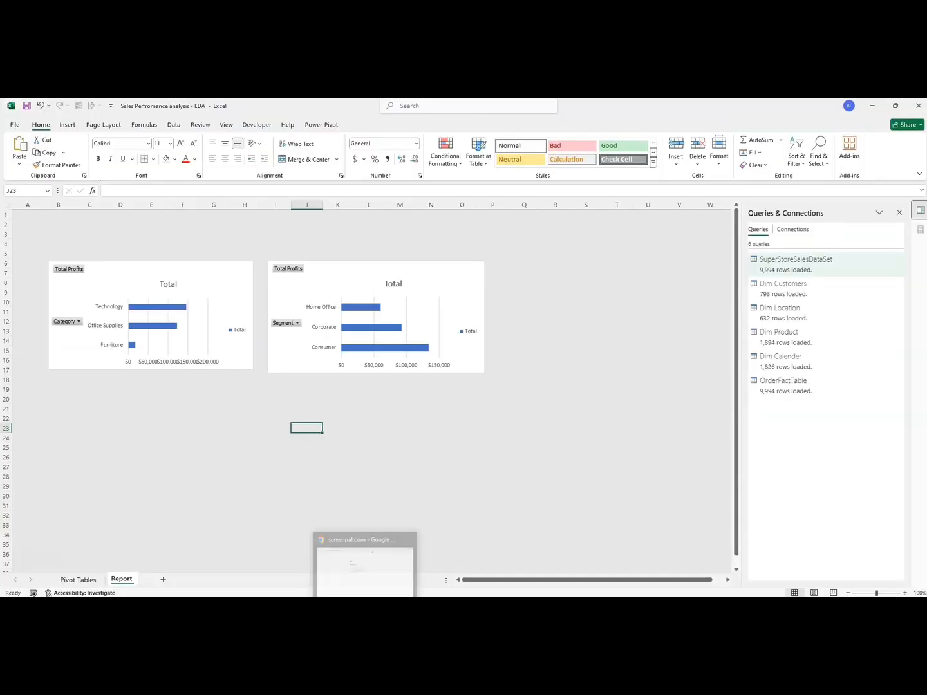
pyautogui.click(78, 580)
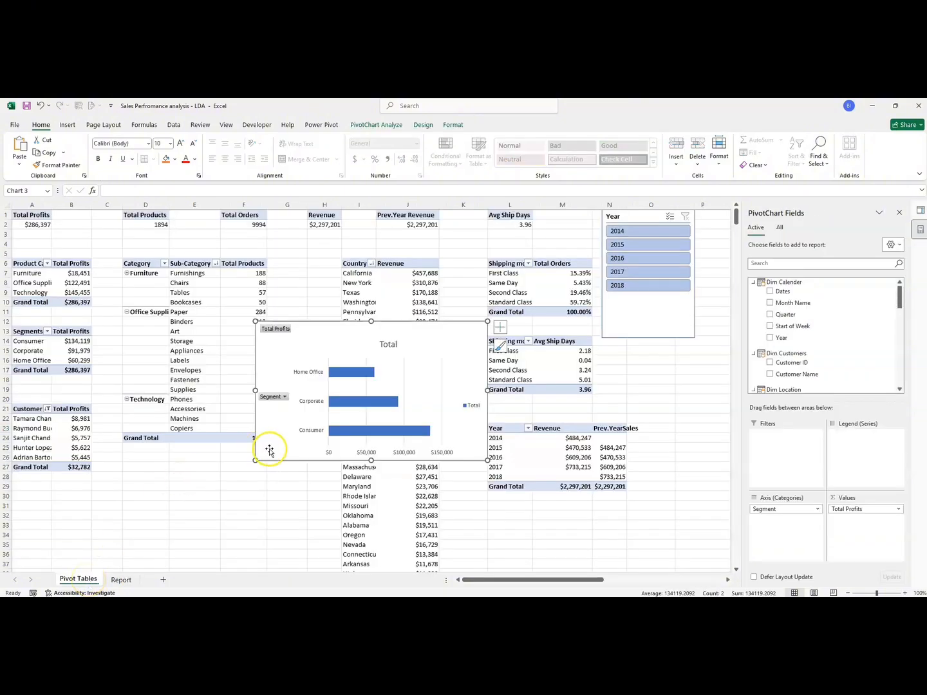
pyautogui.press('Delete')
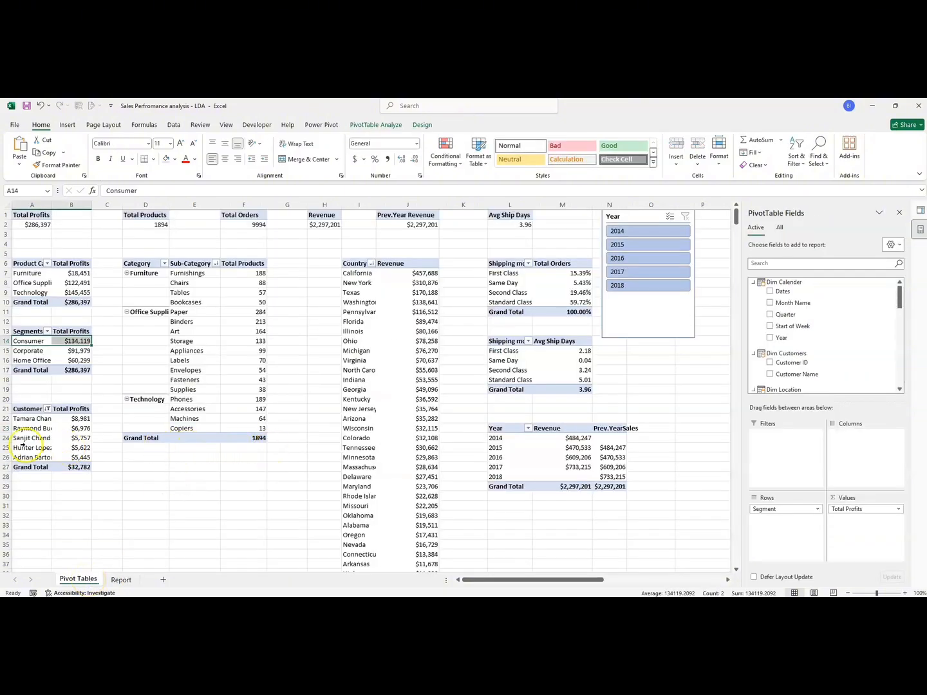
# Step: Insert a 2-D clustered bar PivotChart from the customer profits PivotTable on the Pivot Tables sheet
pyautogui.moveTo(18, 428); pyautogui.dragTo(77, 427)
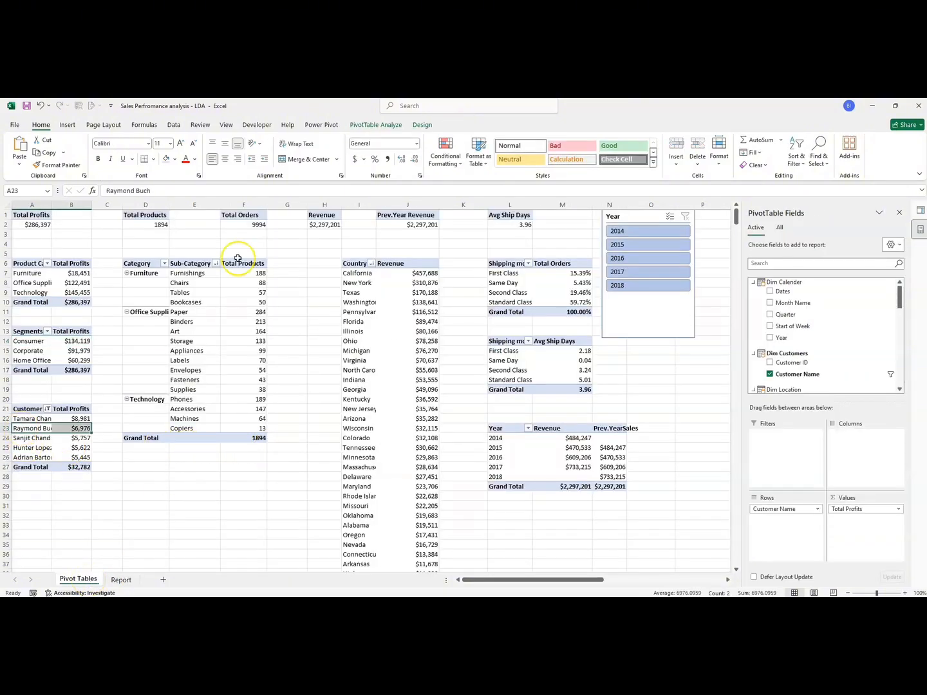
pyautogui.click(67, 124)
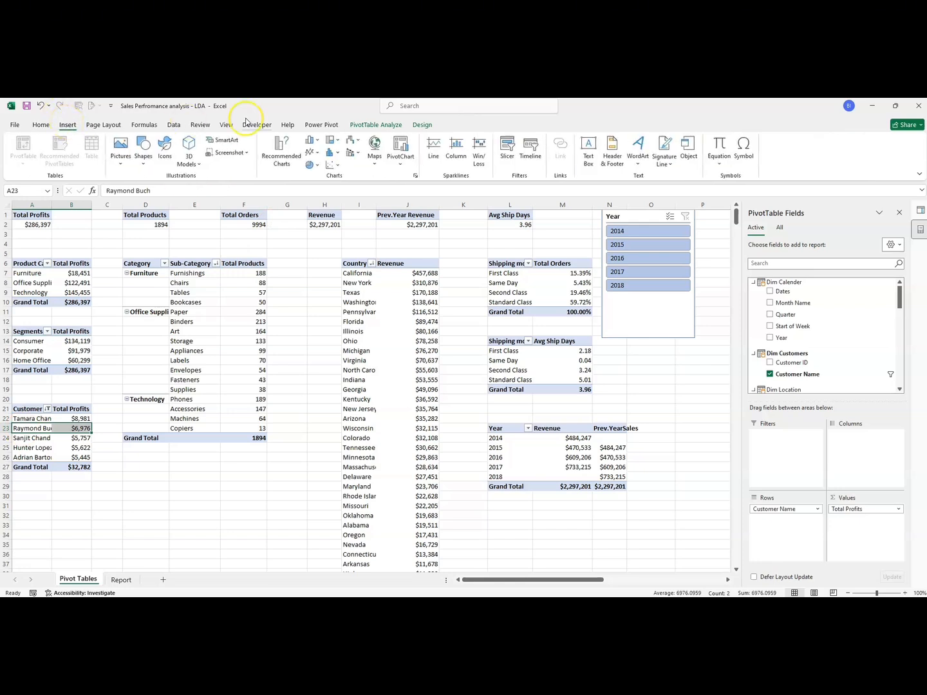
pyautogui.click(318, 143)
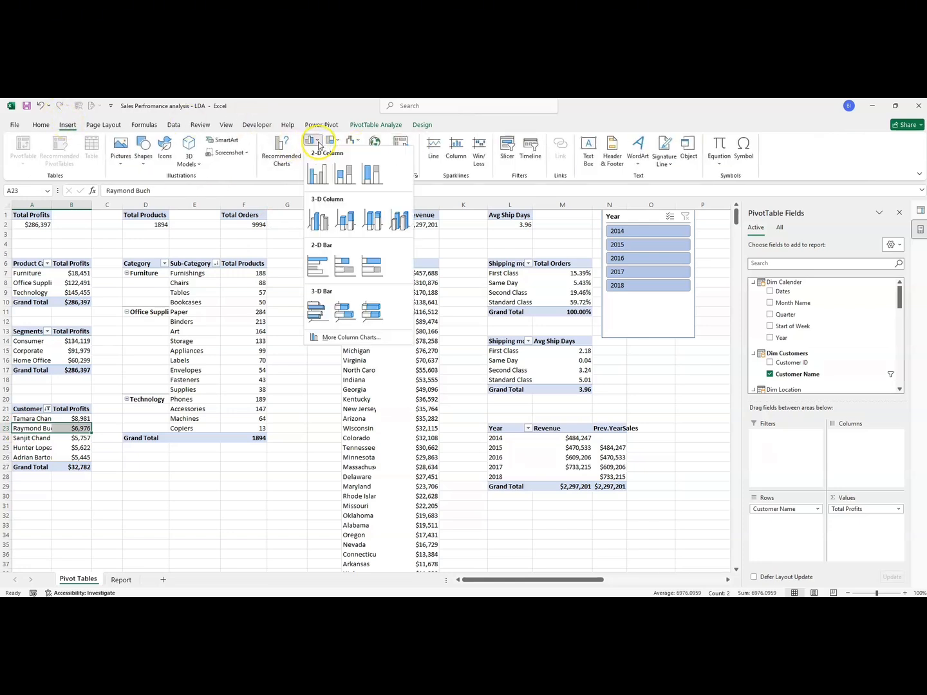
pyautogui.click(318, 260)
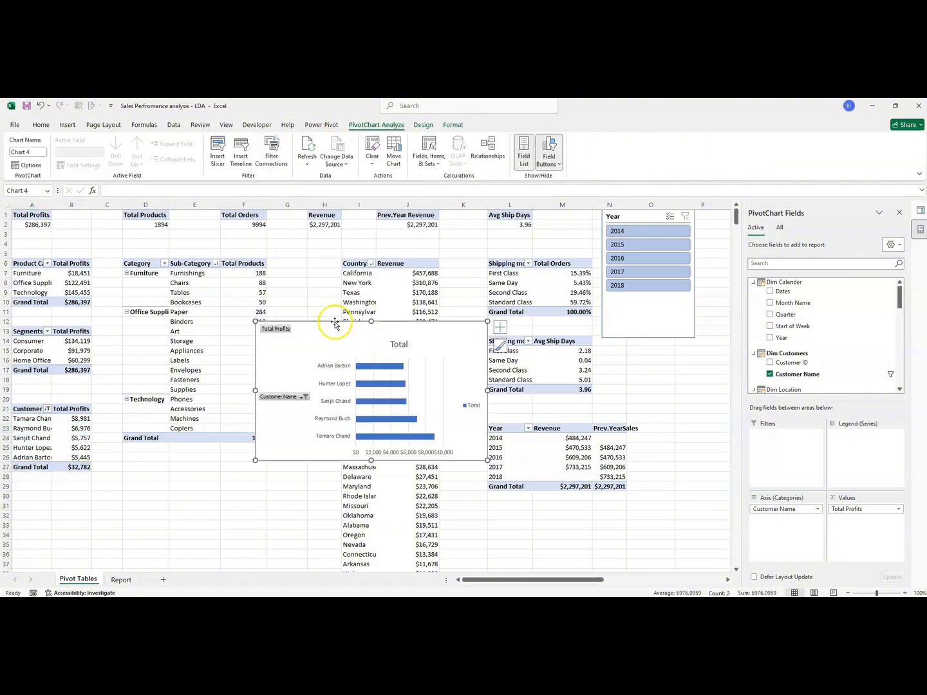
# Step: Paste the customer profits chart onto the Report sheet, shrink it and place it below the category chart over about B18 to H30
pyautogui.click(120, 579)
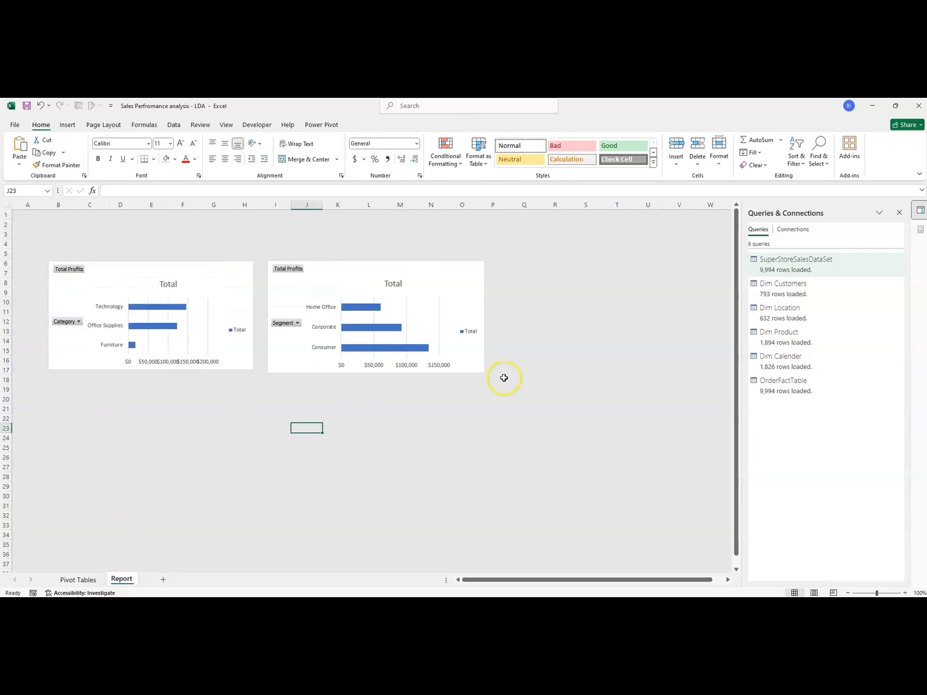
pyautogui.click(58, 442)
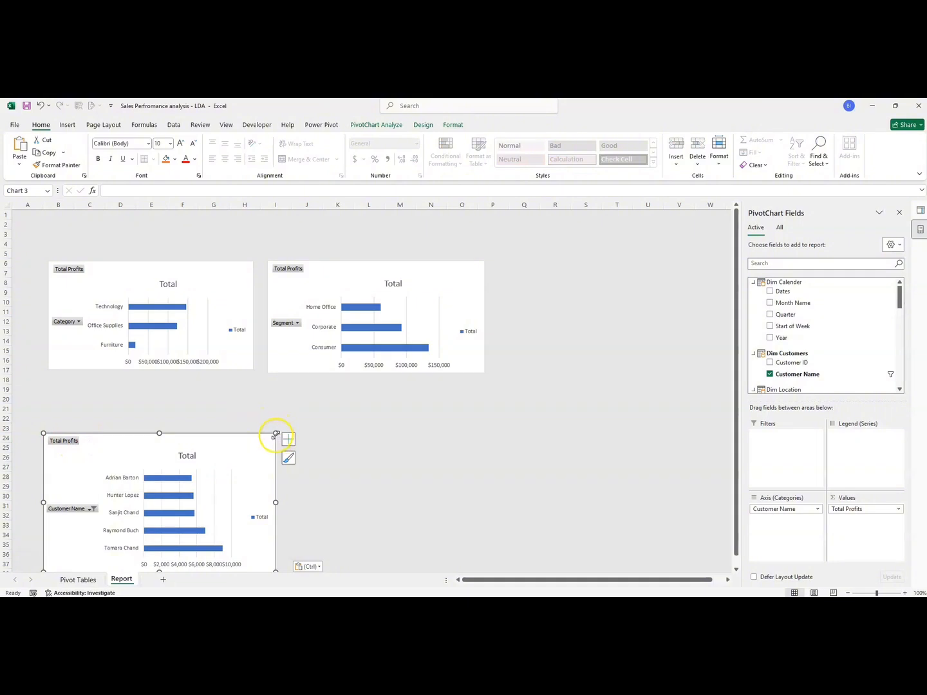
pyautogui.moveTo(275, 433); pyautogui.dragTo(251, 453)
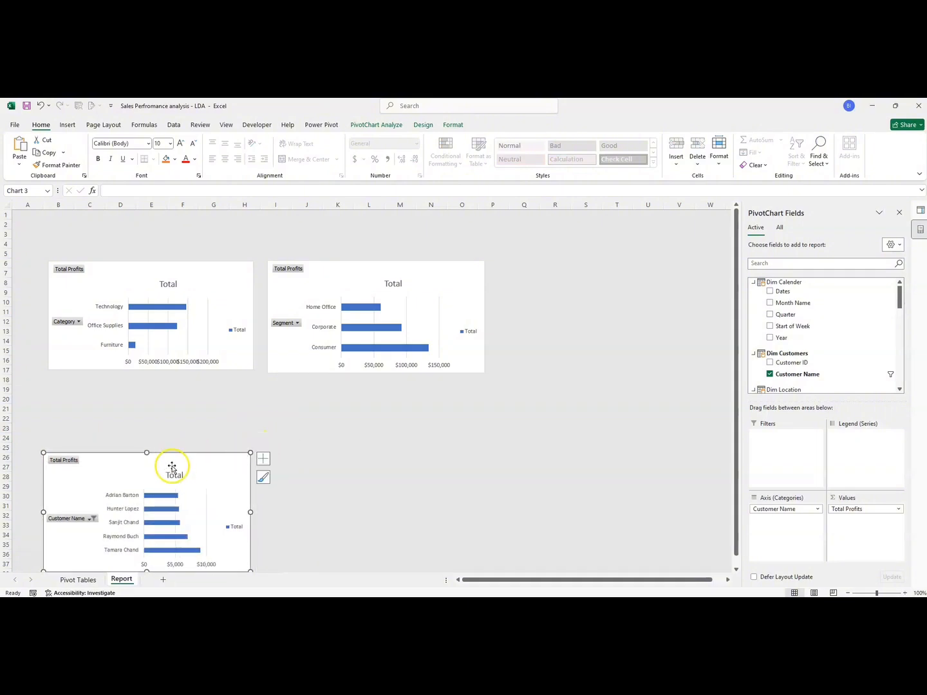
pyautogui.moveTo(170, 456); pyautogui.dragTo(175, 379)
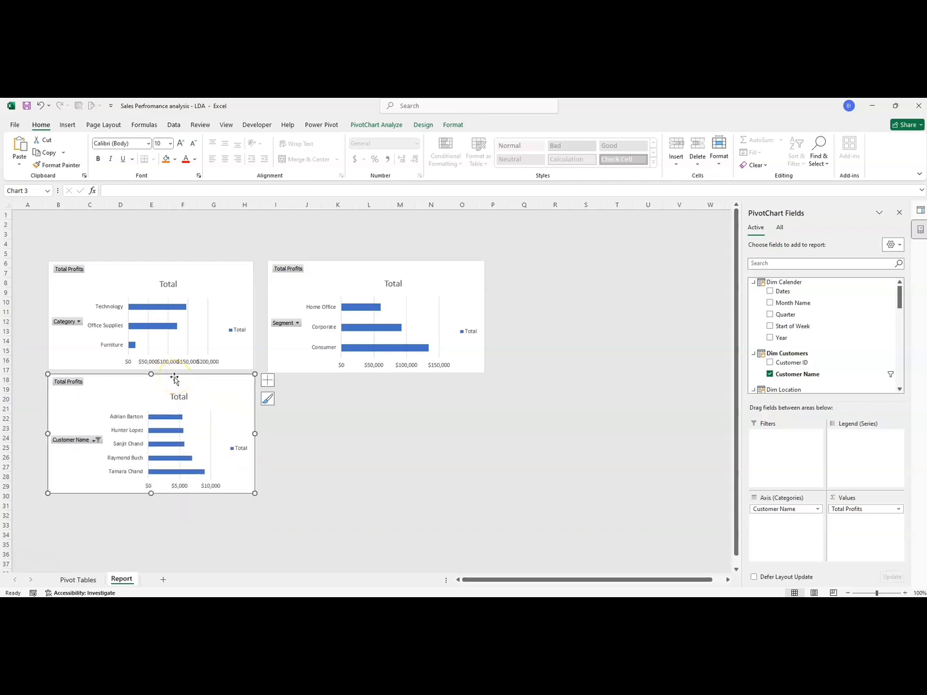
# Step: Fit the segment chart closely beside the category chart down to row 17, and delete the original customer chart from the Pivot Tables sheet
pyautogui.click(346, 265)
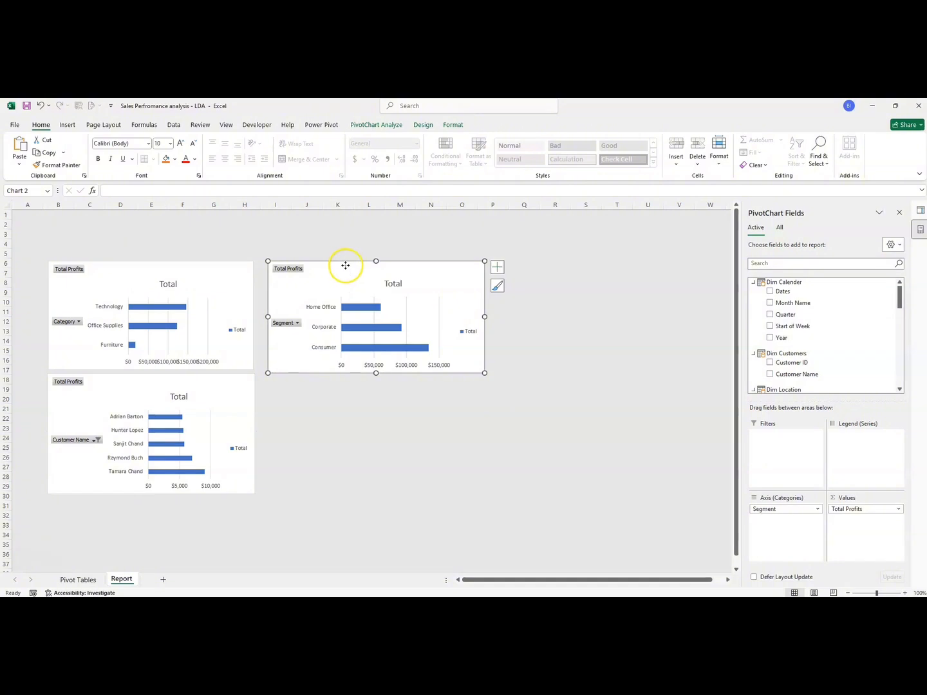
pyautogui.moveTo(345, 265); pyautogui.dragTo(337, 265)
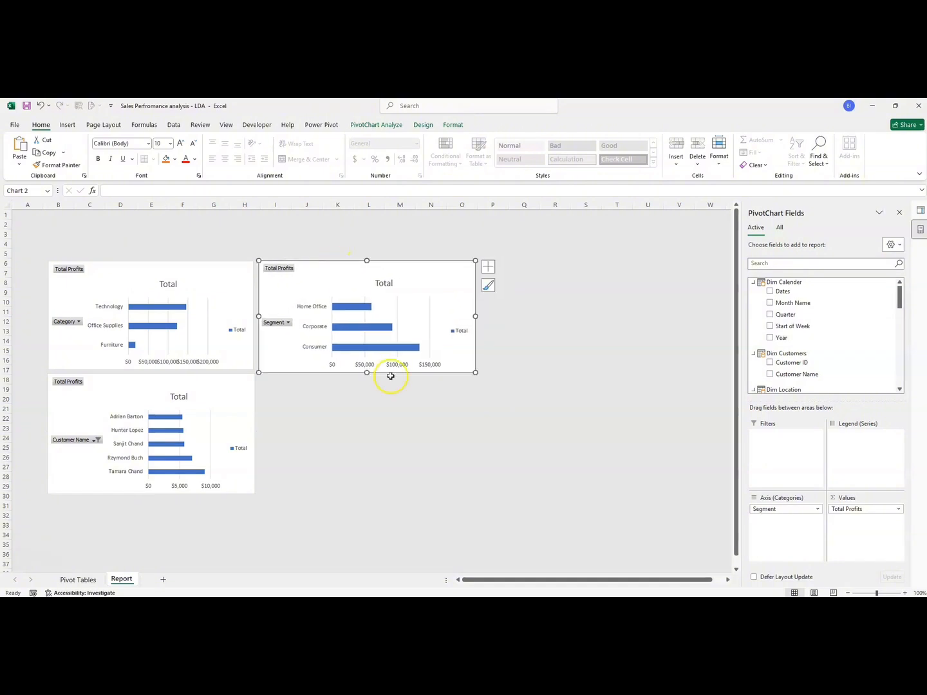
pyautogui.moveTo(367, 373); pyautogui.dragTo(366, 369)
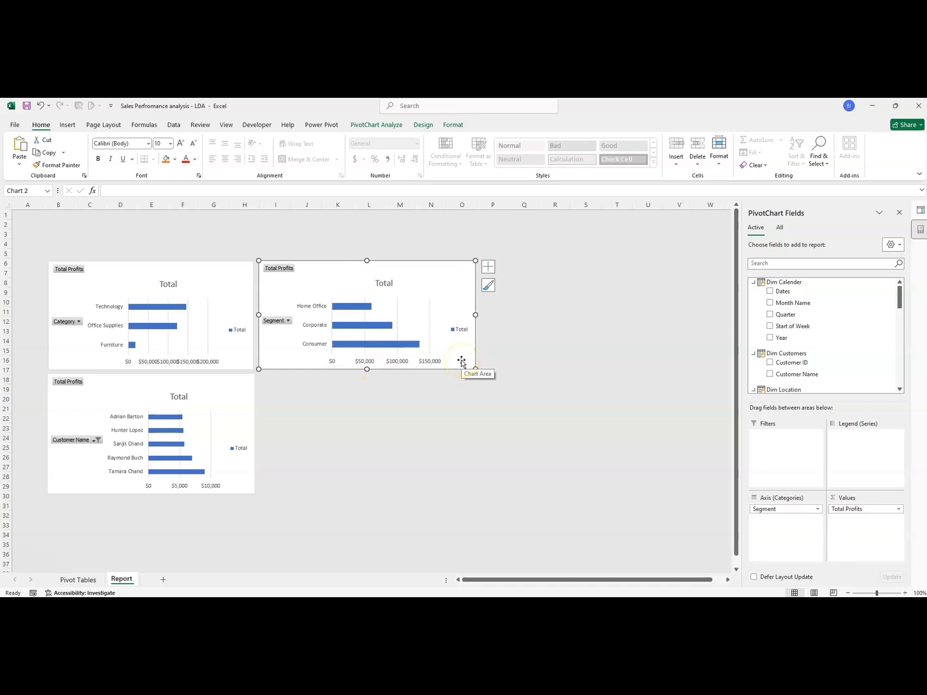
pyautogui.moveTo(445, 293); pyautogui.dragTo(443, 292)
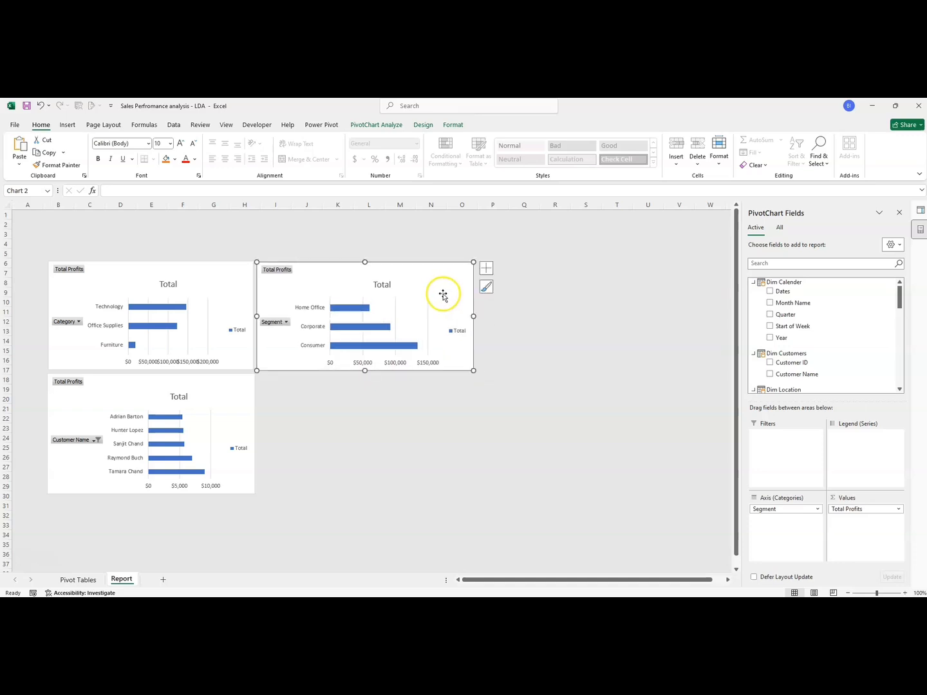
pyautogui.click(392, 245)
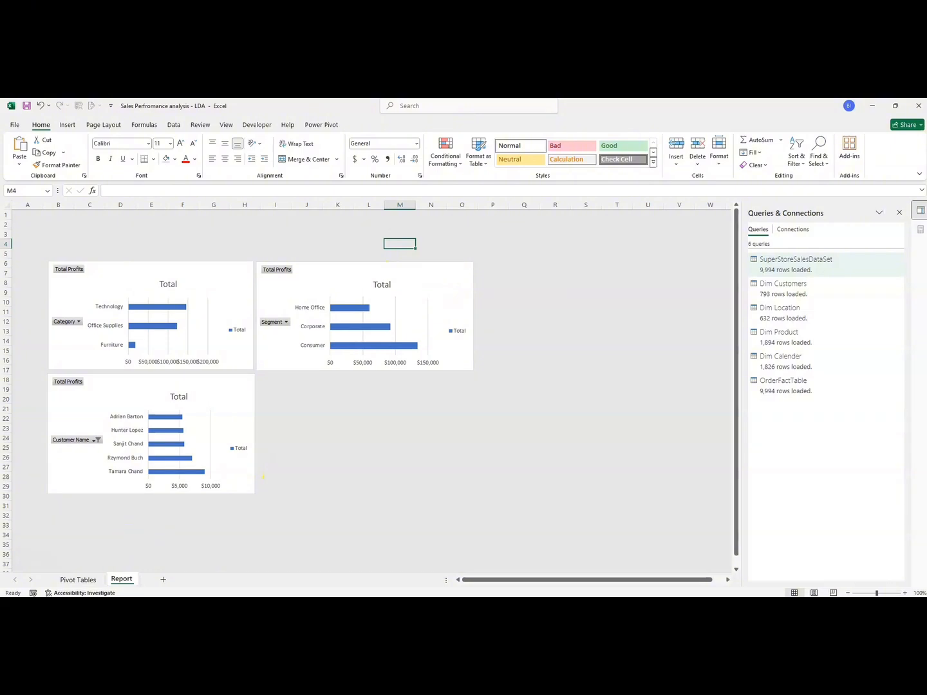
pyautogui.click(89, 582)
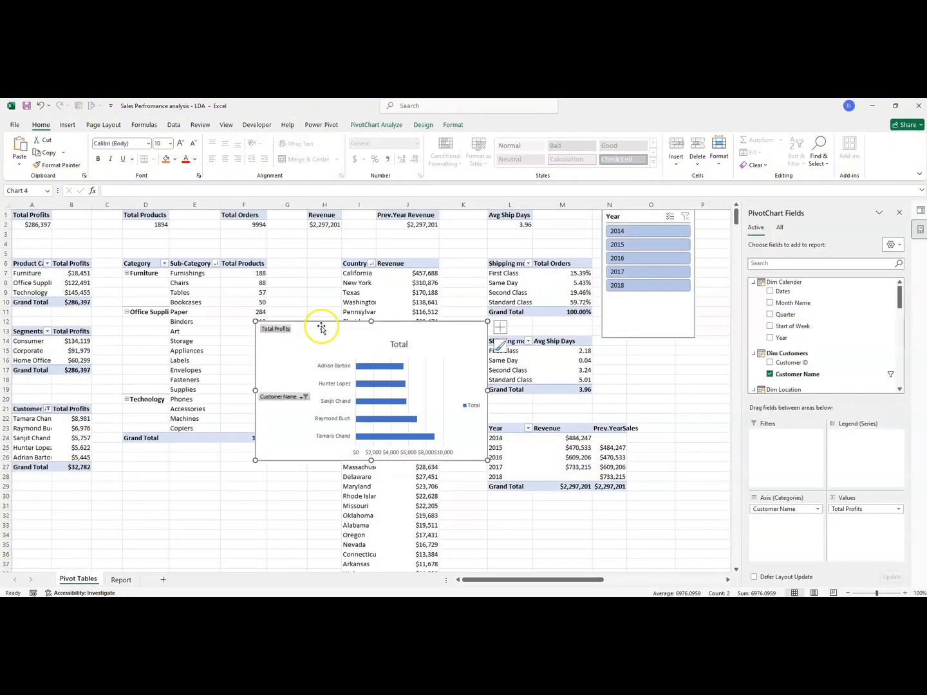
pyautogui.press('Delete')
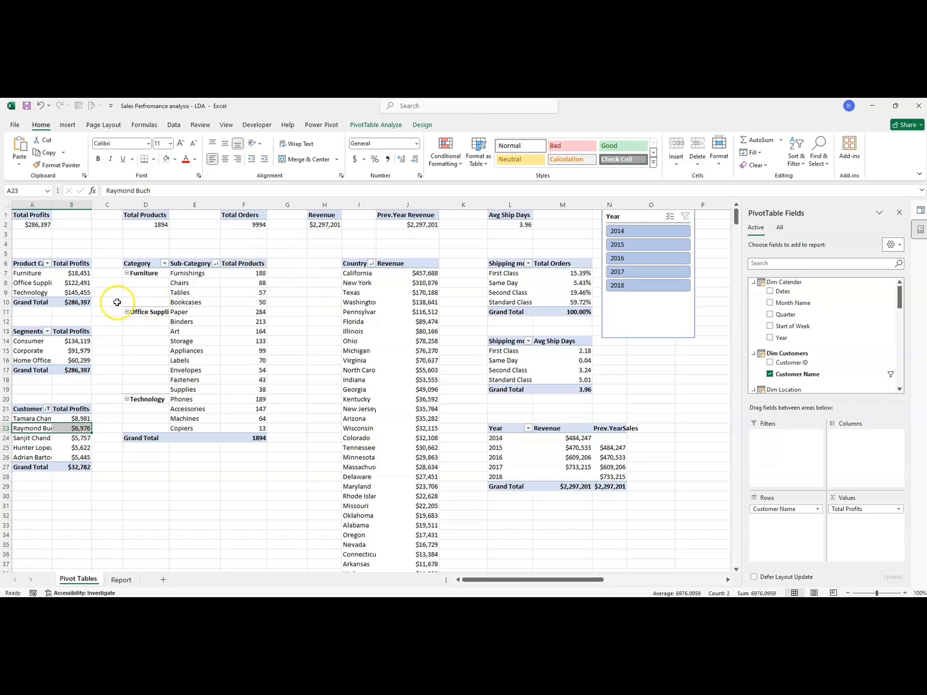
# Step: Try to insert a hierarchy chart directly from the Category and Sub-Category Total Products PivotTable in D6:F24
pyautogui.moveTo(137, 263); pyautogui.dragTo(229, 438)
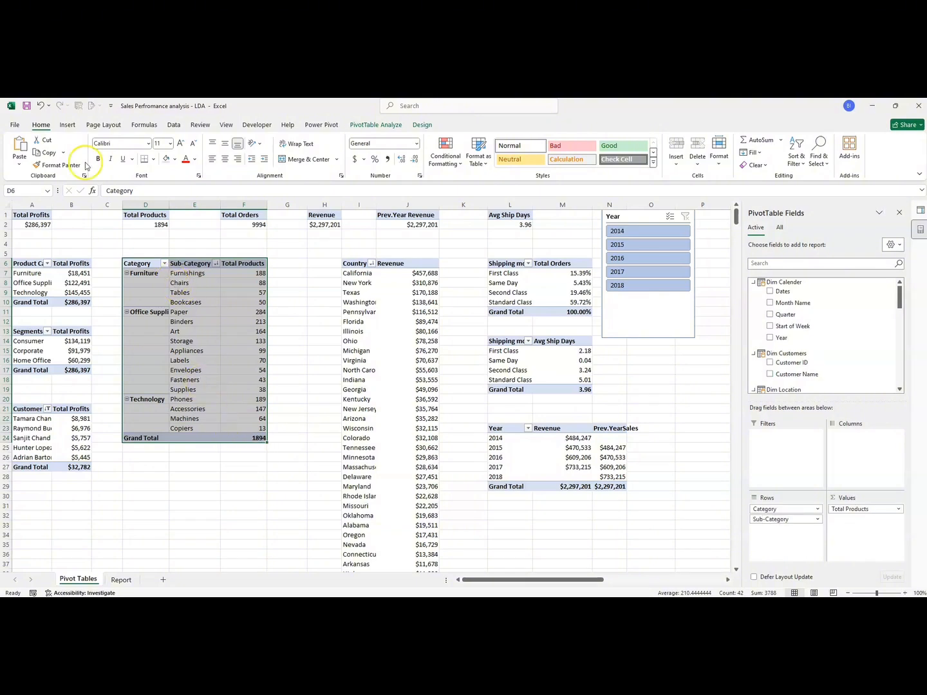
pyautogui.click(68, 125)
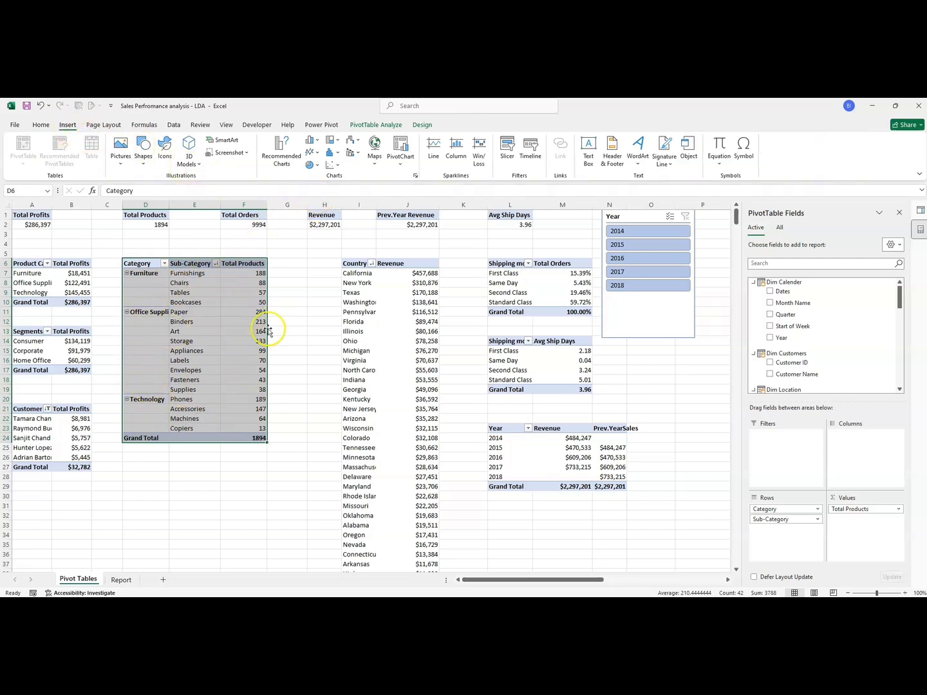
pyautogui.click(337, 142)
pyautogui.click(337, 171)
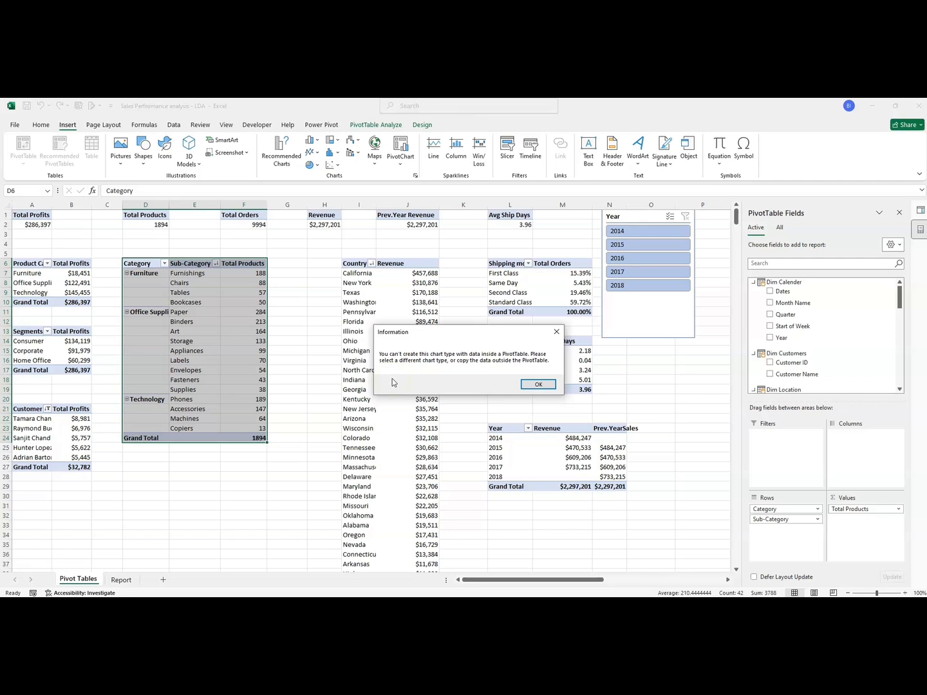
pyautogui.click(533, 385)
pyautogui.click(557, 333)
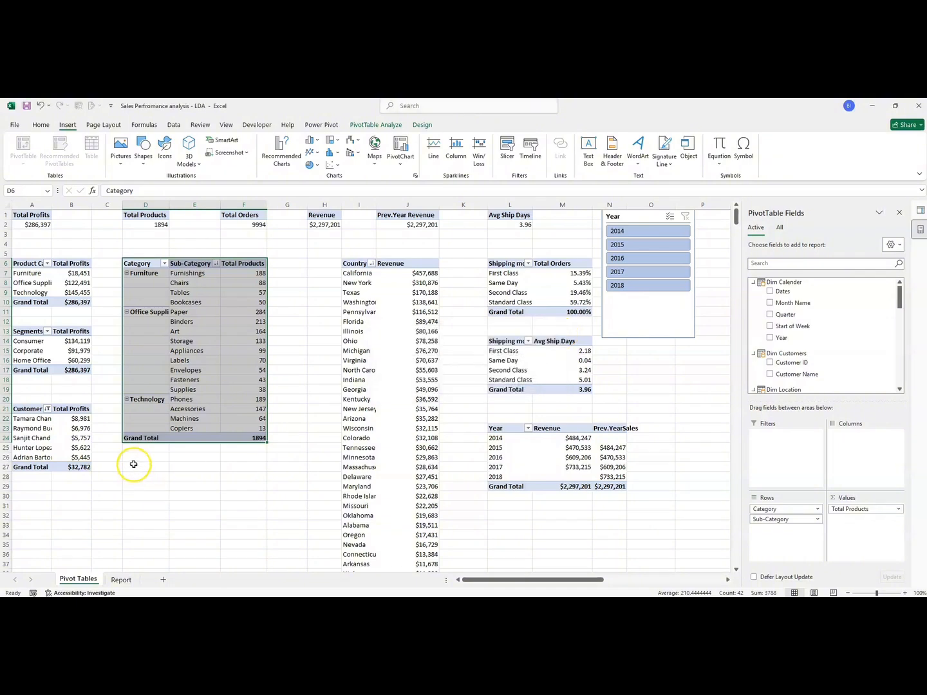
# Step: Link cell D27, below the Total Products PivotTable, to its Category header with the formula =D6
pyautogui.click(133, 465)
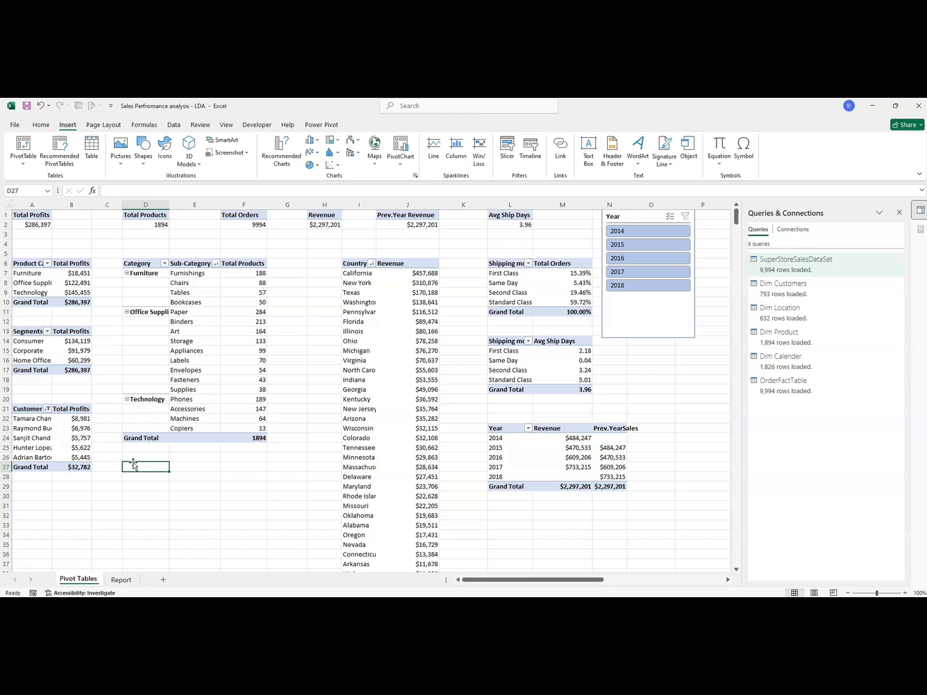
pyautogui.write('=')
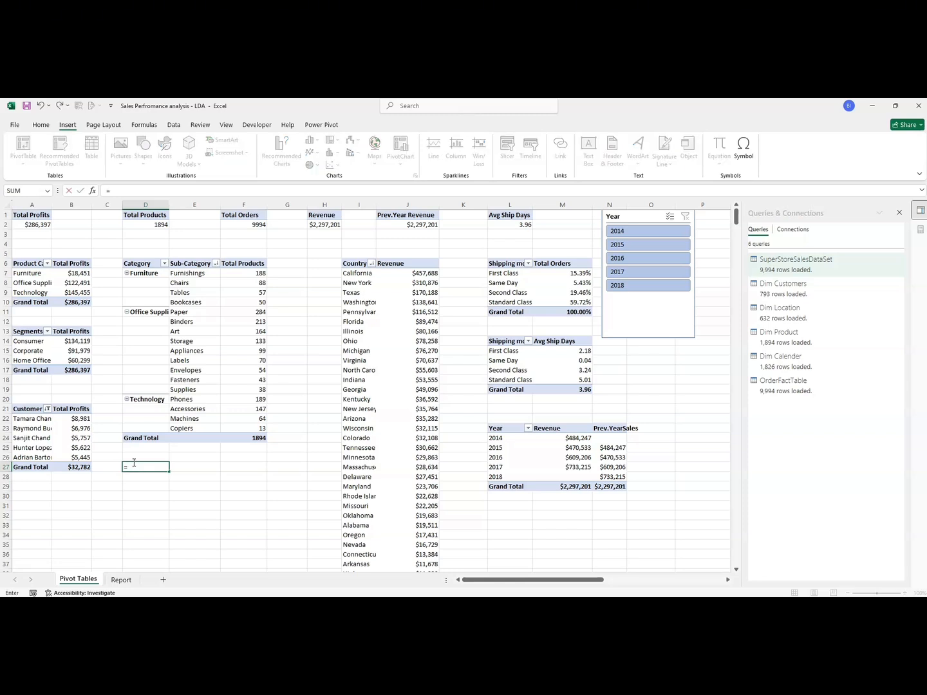
pyautogui.click(136, 263)
pyautogui.press('Return')
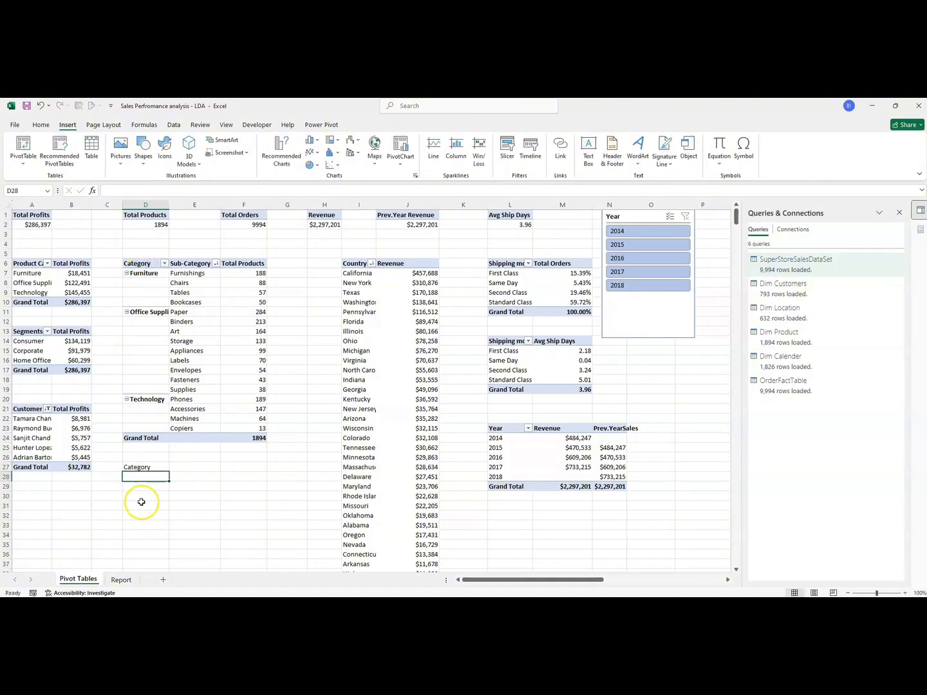
pyautogui.click(129, 466)
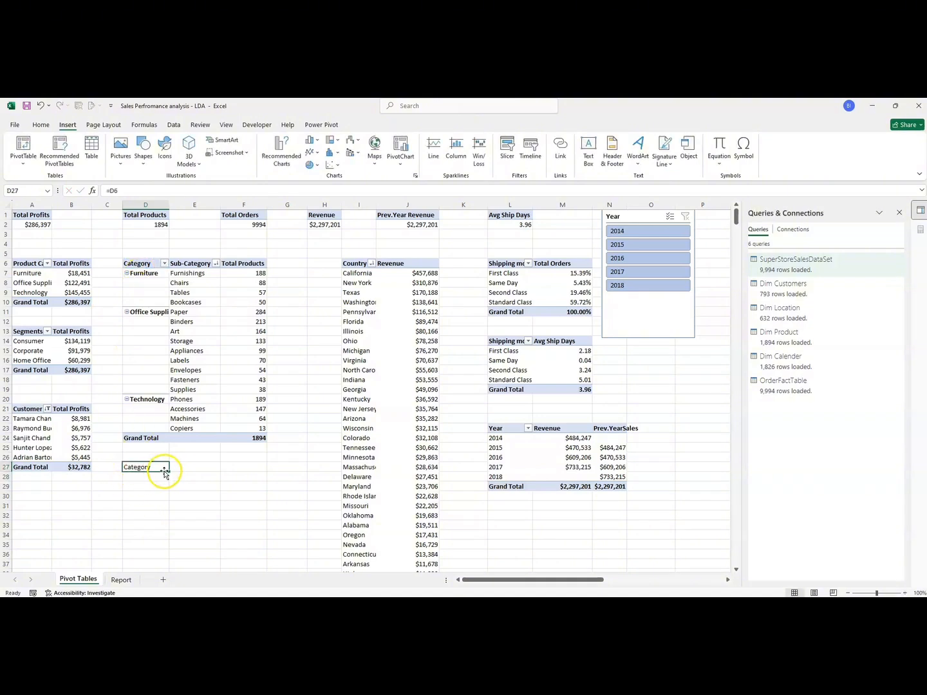
# Step: Fill the linked formula from D27 across to column F and down to row 44
pyautogui.moveTo(169, 473)
pyautogui.mouseDown()
pyautogui.moveTo(274, 471)
pyautogui.moveTo(246, 565)
pyautogui.moveTo(246, 535)
pyautogui.moveTo(252, 588)
pyautogui.moveTo(248, 528)
pyautogui.moveTo(259, 524)
pyautogui.moveTo(265, 566)
pyautogui.moveTo(267, 511)
pyautogui.mouseUp()
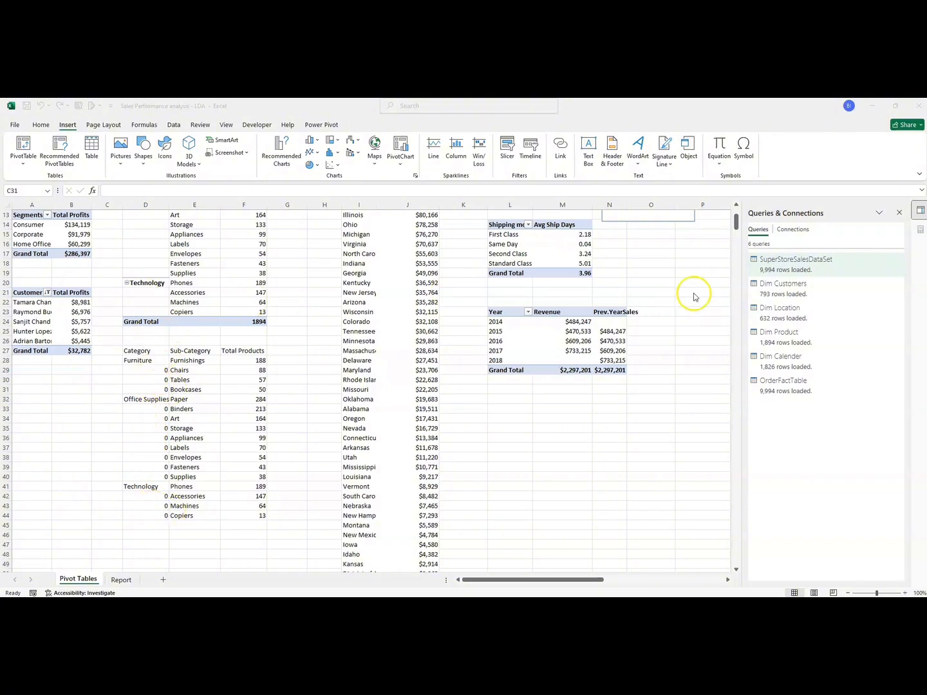
# Step: Repeat all item labels in the Category and Sub-Category Total Products PivotTable, and widen column D enough to show the full category names
pyautogui.click(738, 225)
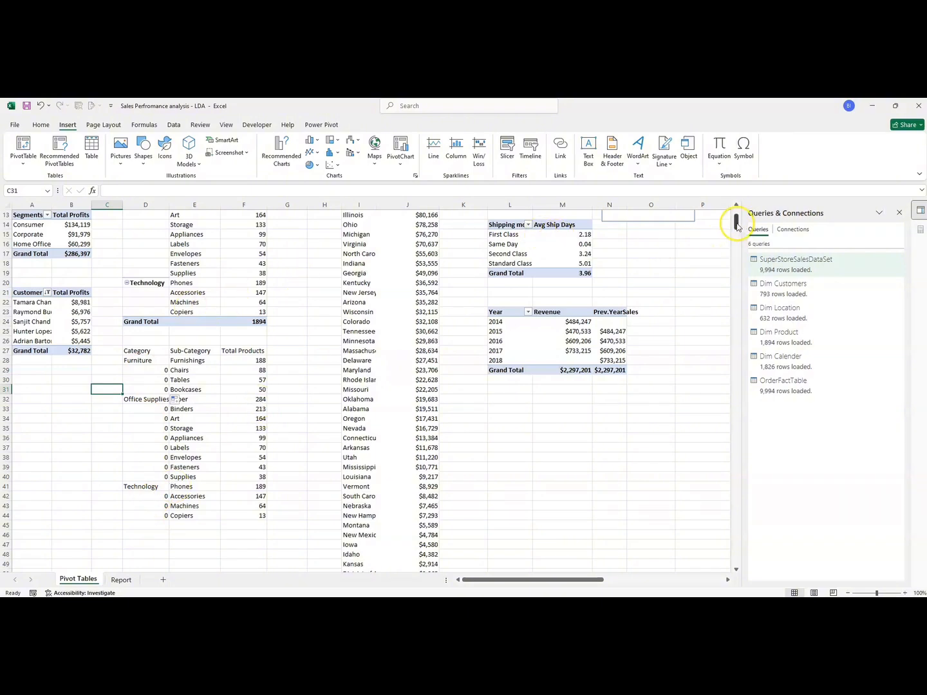
pyautogui.moveTo(737, 225); pyautogui.dragTo(735, 193)
pyautogui.click(142, 299)
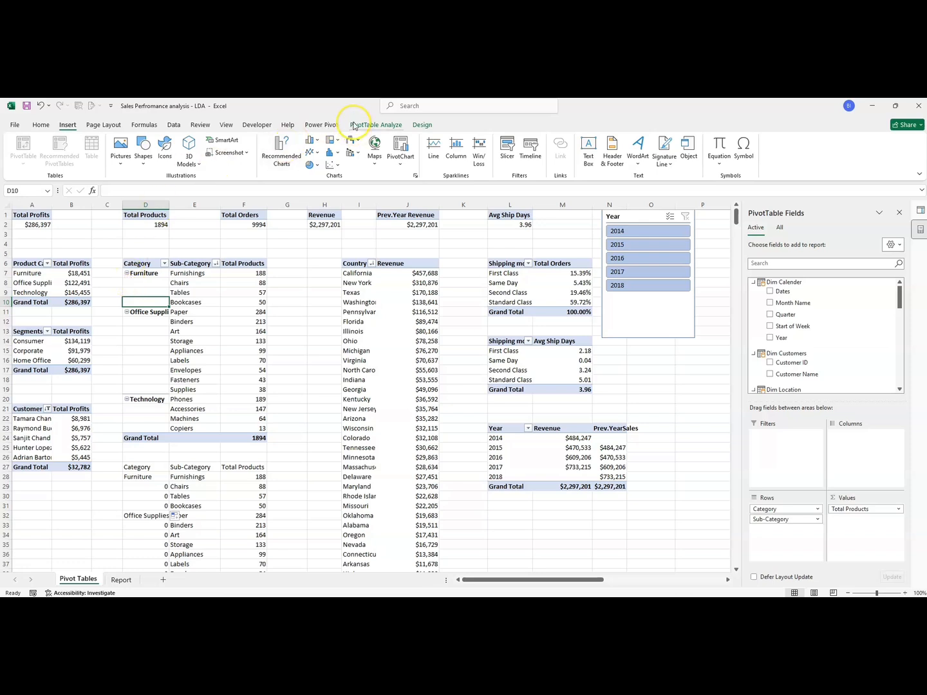
pyautogui.click(419, 125)
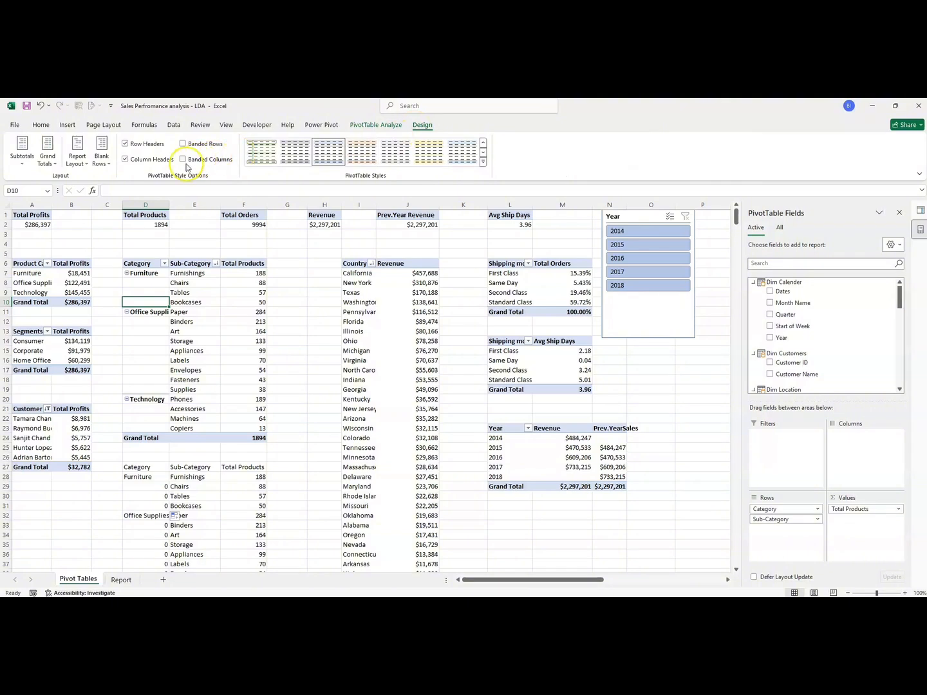
pyautogui.click(110, 166)
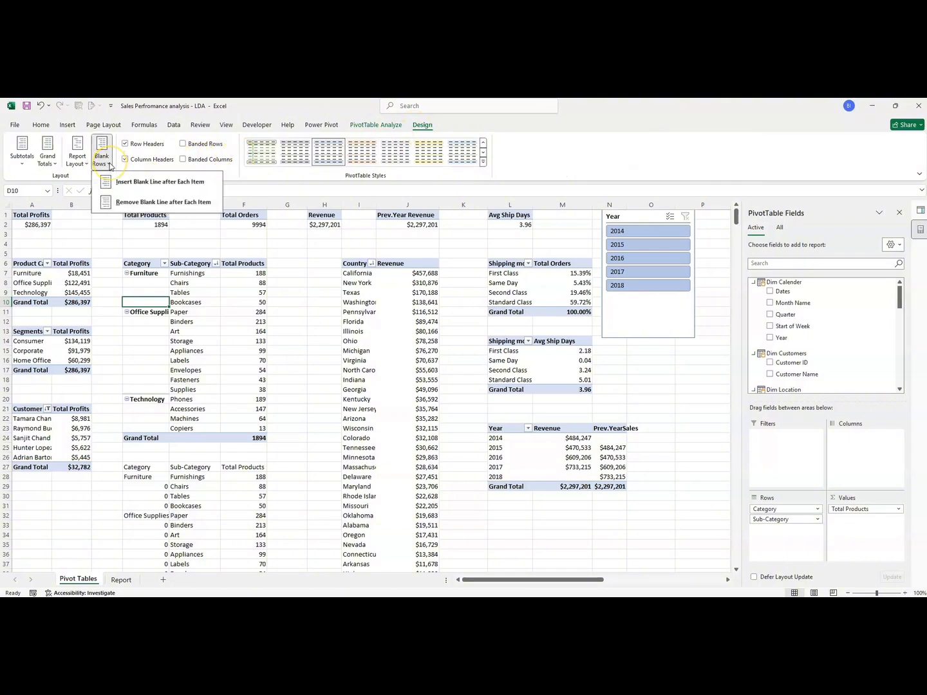
pyautogui.click(110, 165)
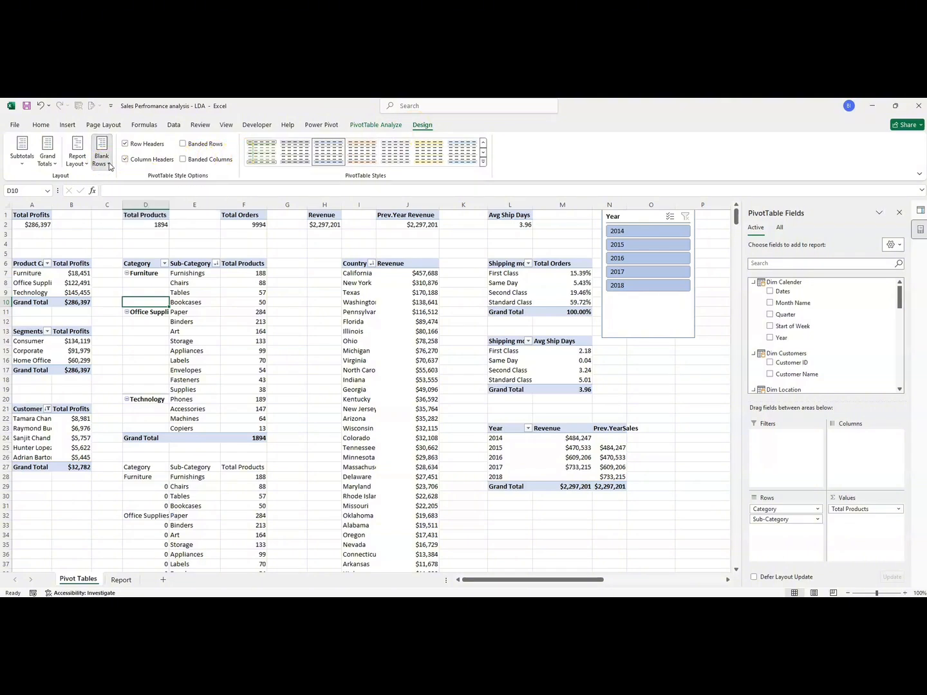
pyautogui.click(83, 166)
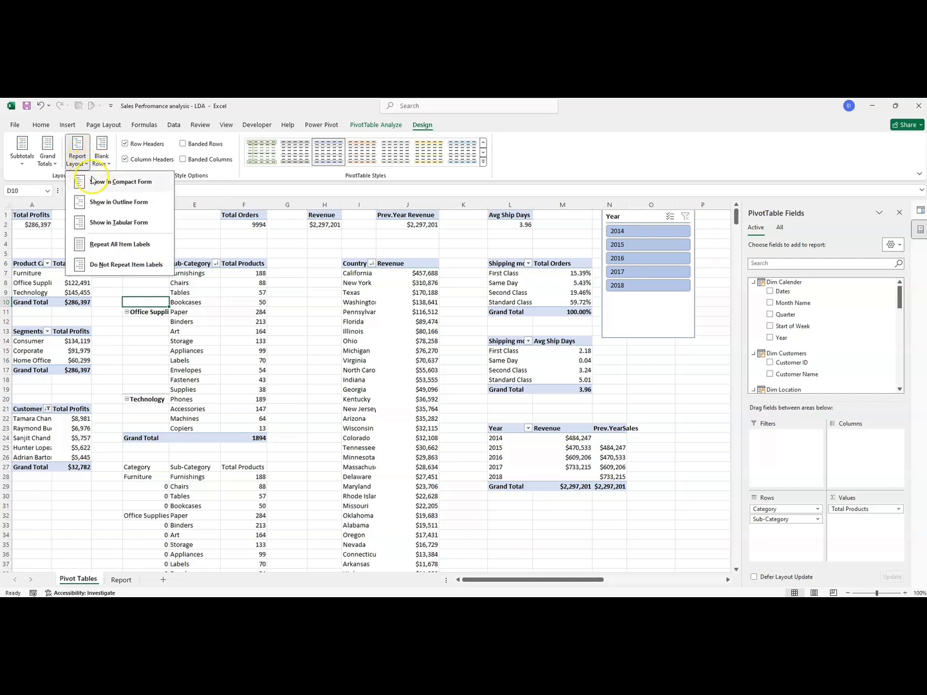
pyautogui.click(107, 247)
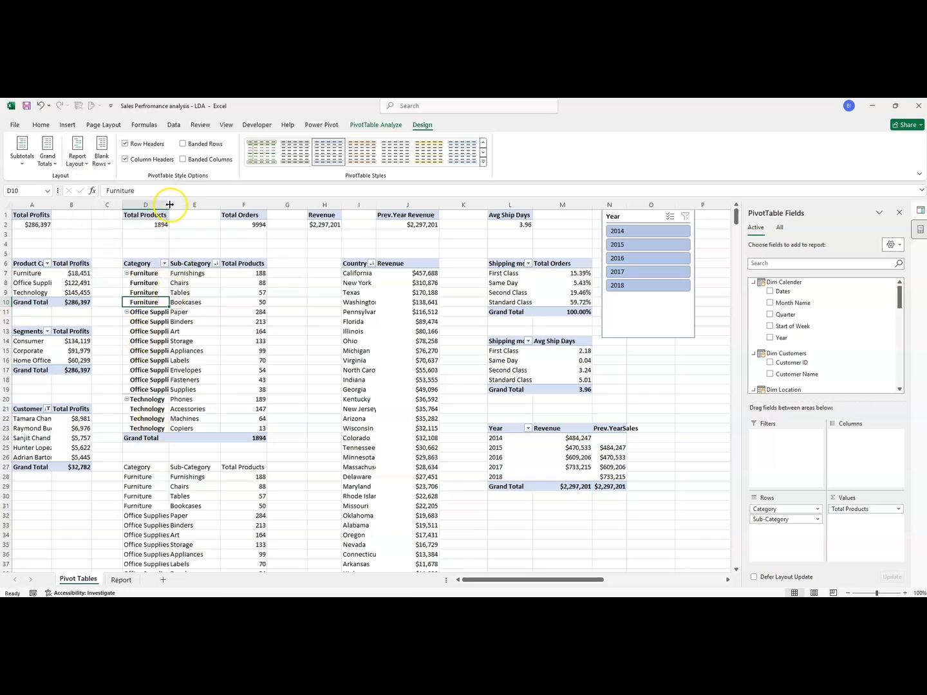
pyautogui.moveTo(170, 205); pyautogui.dragTo(180, 205)
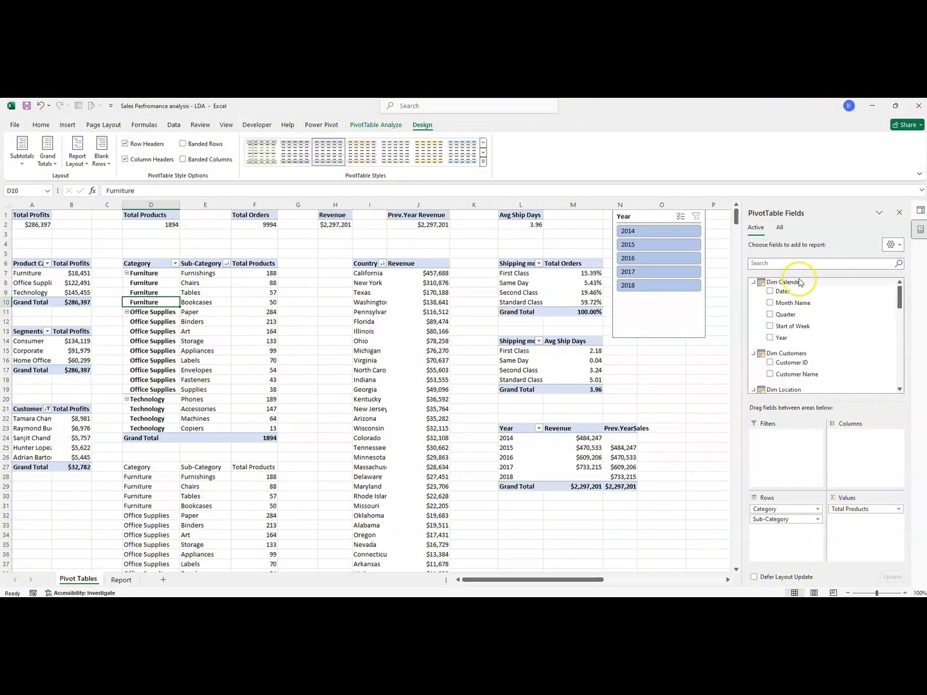
# Step: Insert a treemap chart from the linked product table D27:F44 and move it down over about rows 41 to 54
pyautogui.moveTo(737, 219); pyautogui.dragTo(735, 231)
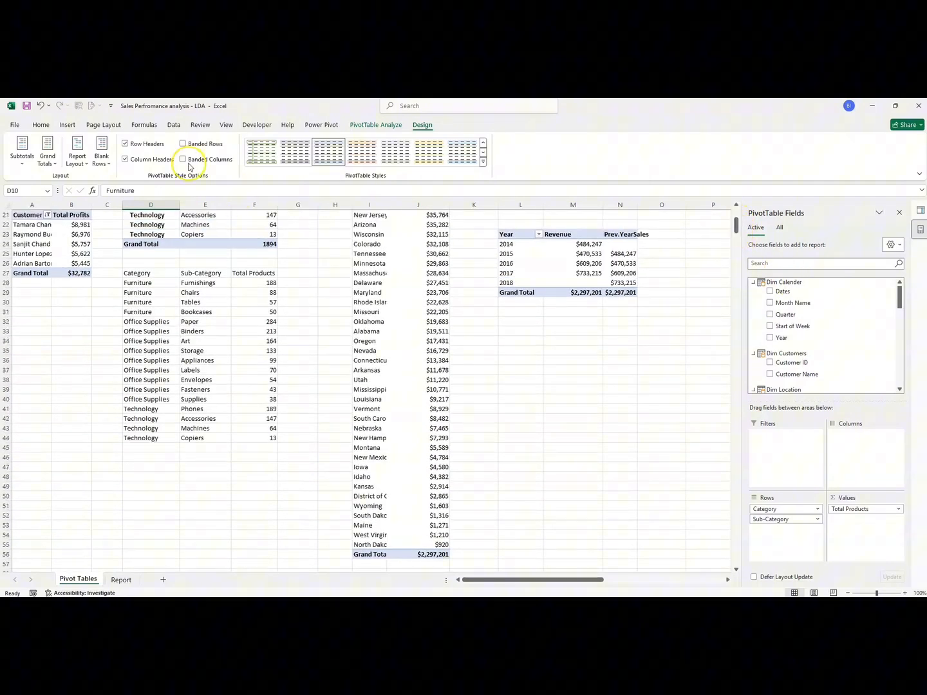
pyautogui.click(133, 272)
pyautogui.moveTo(132, 272); pyautogui.dragTo(241, 438)
pyautogui.click(67, 125)
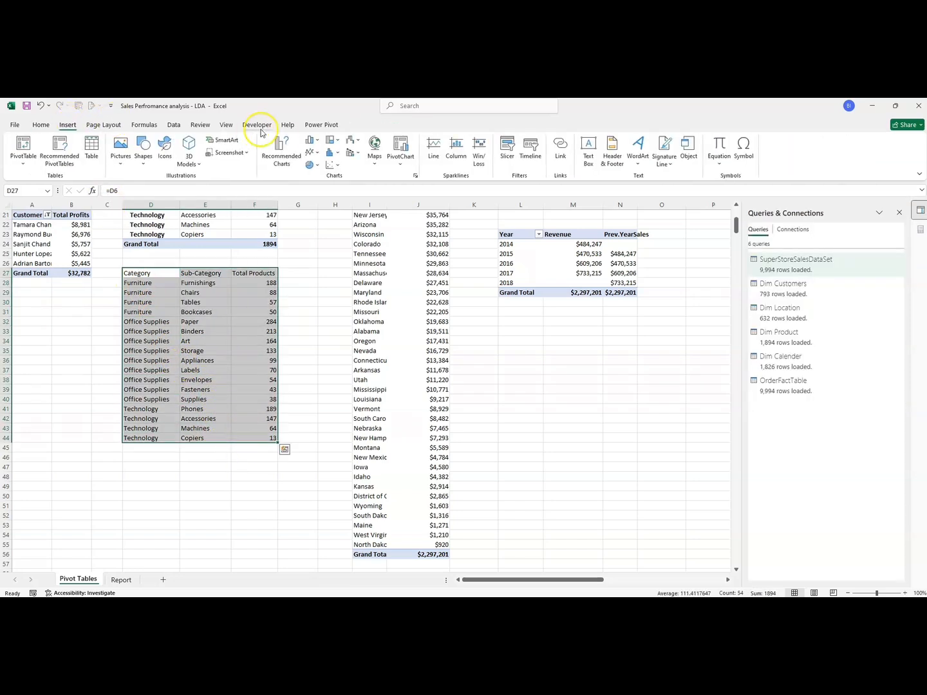
pyautogui.click(331, 139)
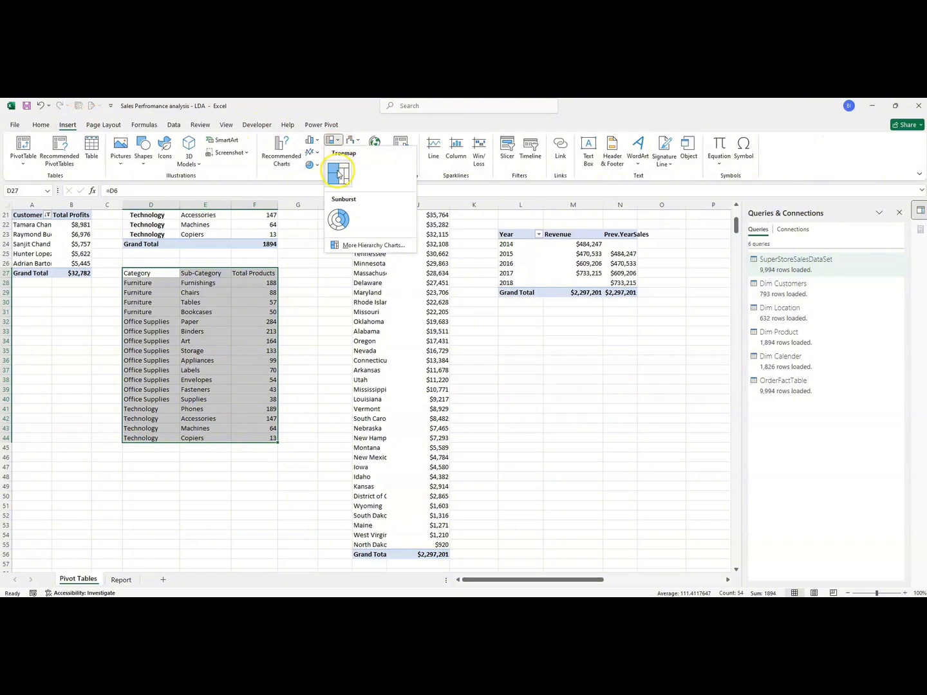
pyautogui.click(339, 172)
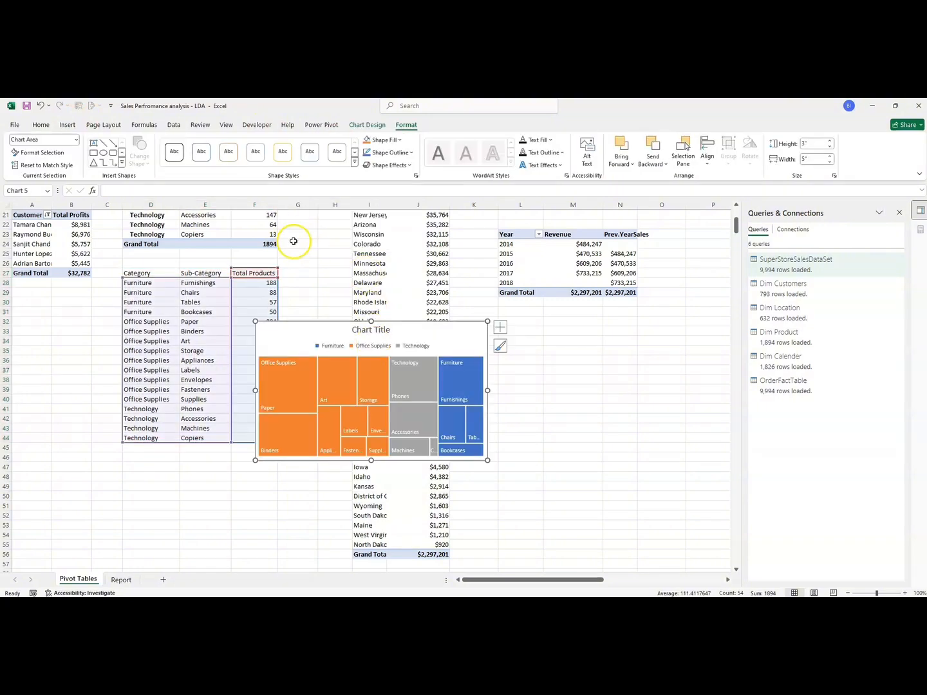
pyautogui.moveTo(298, 327); pyautogui.dragTo(211, 409)
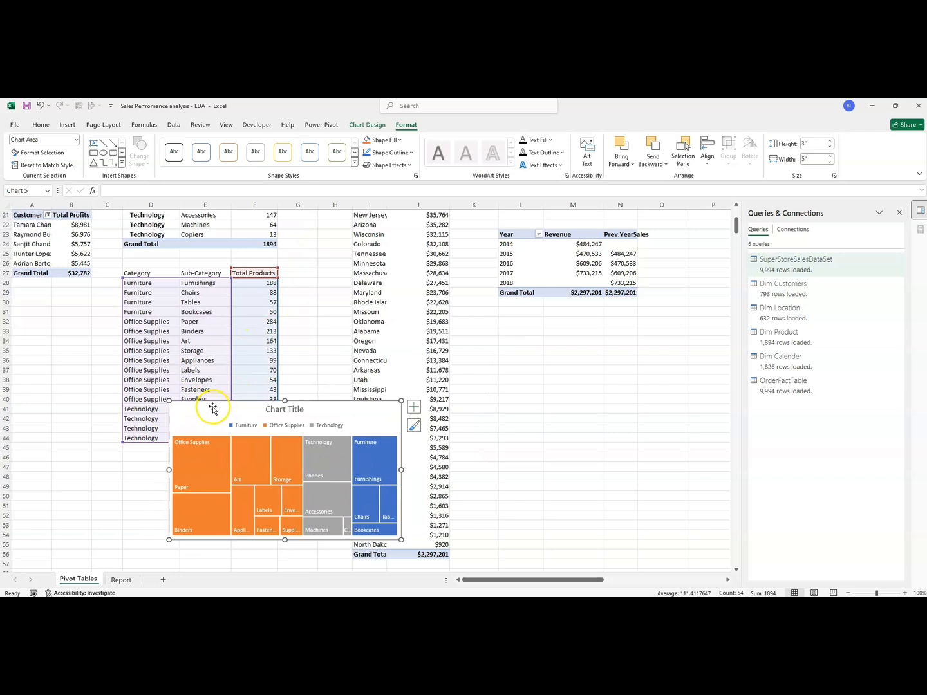
# Step: Change the treemap's title to "Product distribution based on category and subcategory"
pyautogui.click(297, 411)
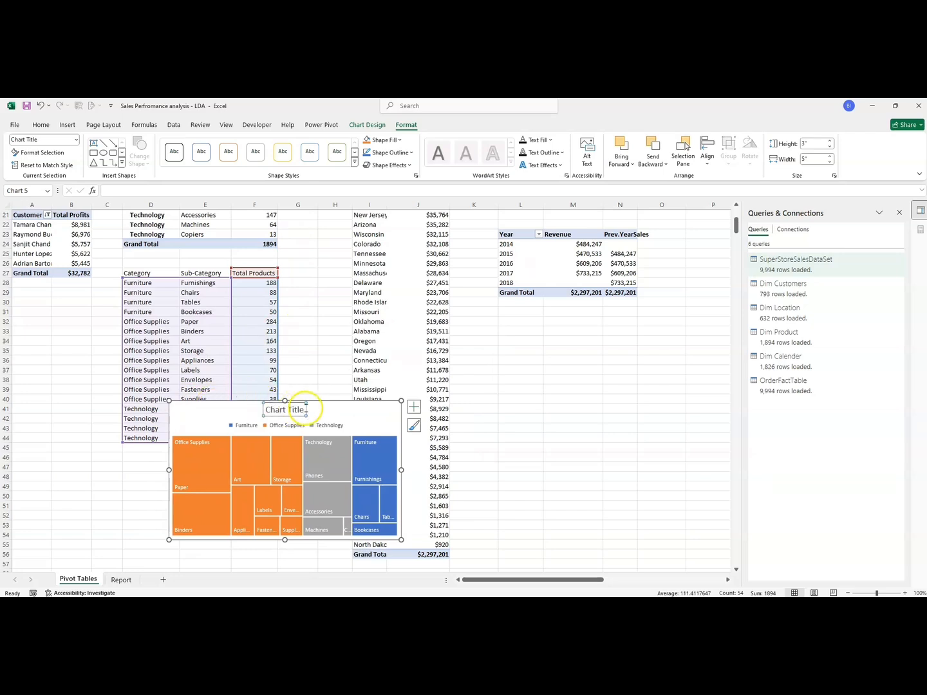
pyautogui.doubleClick(305, 409)
pyautogui.moveTo(301, 409); pyautogui.dragTo(260, 405)
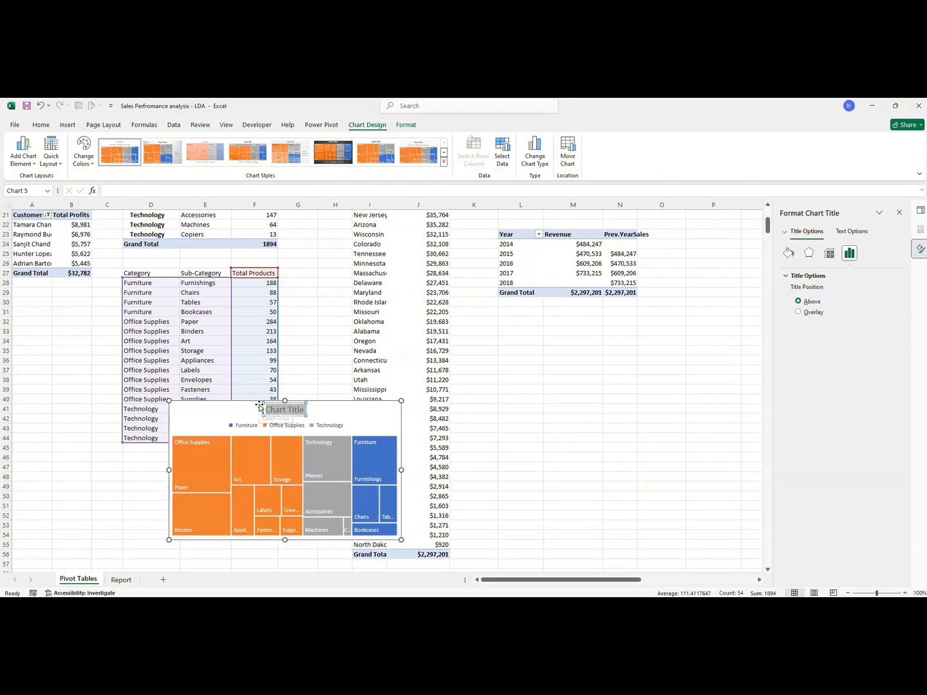
pyautogui.press('Delete')
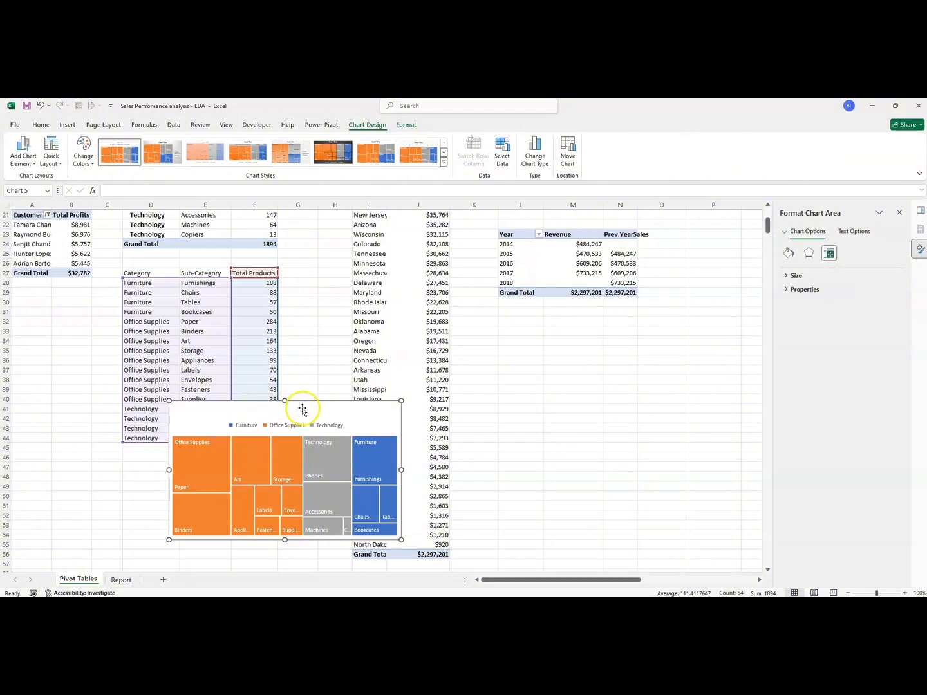
pyautogui.click(286, 415)
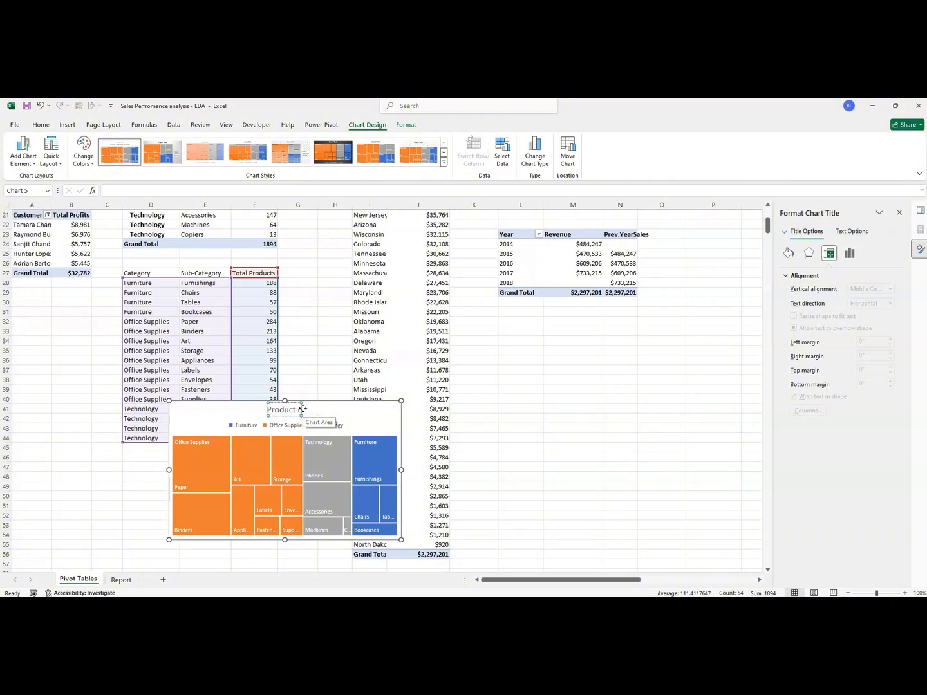
pyautogui.write('tributio')
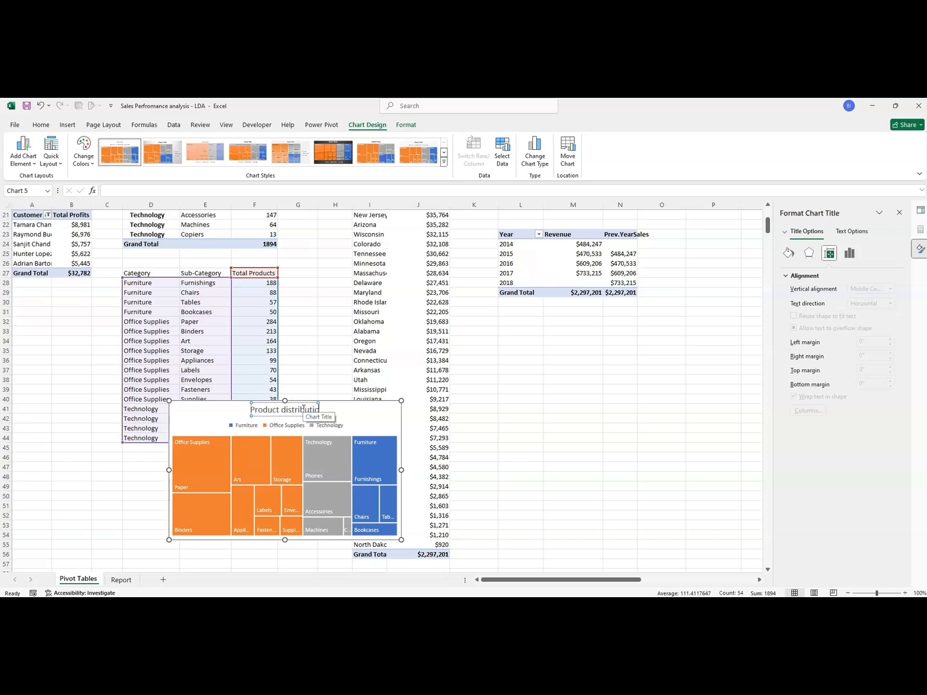
pyautogui.write('n based on')
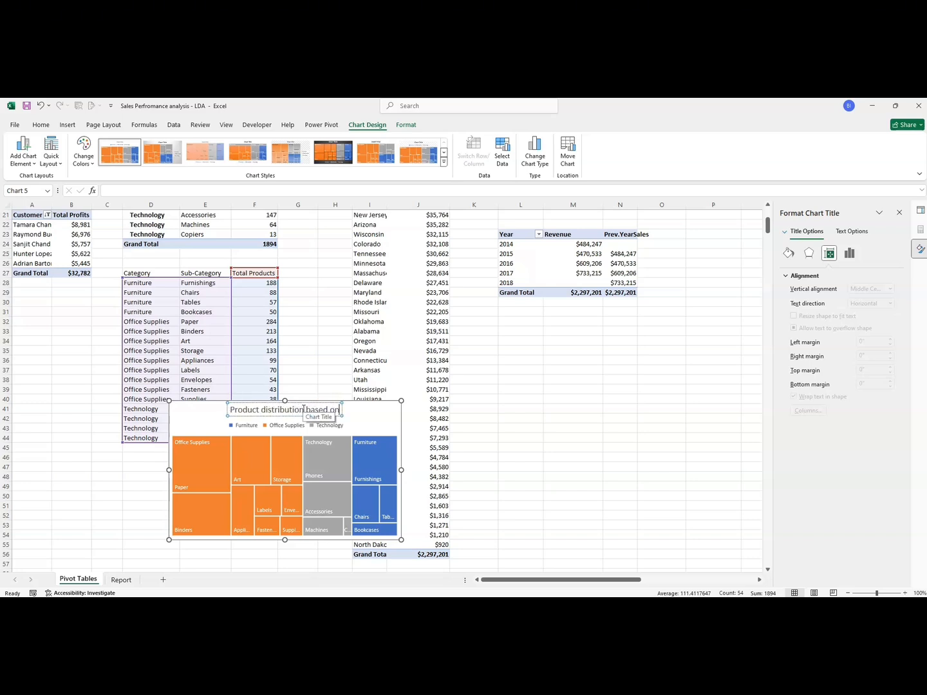
pyautogui.write(' category')
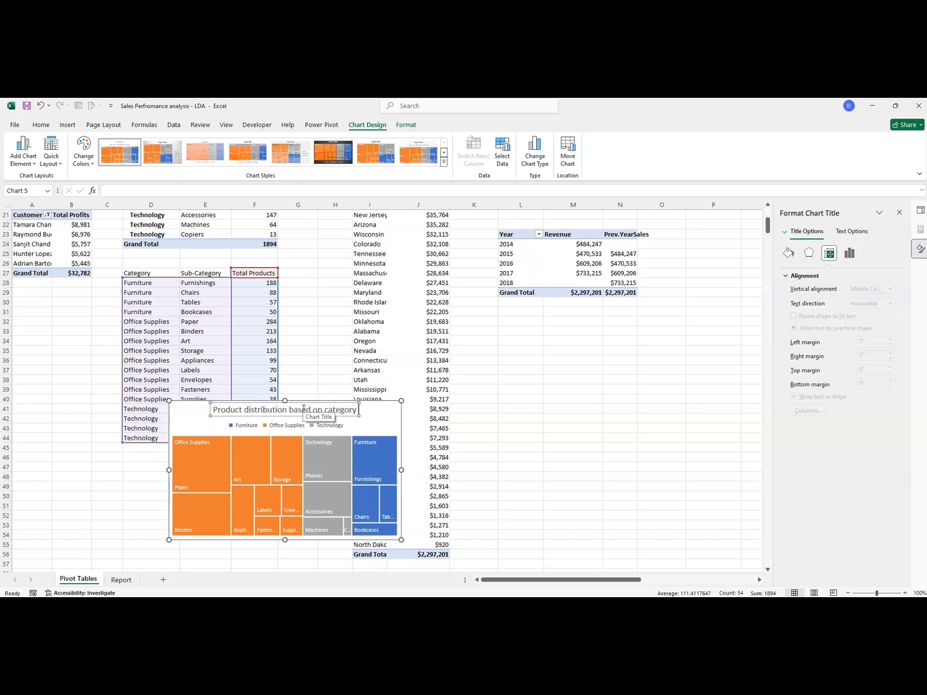
pyautogui.write(' and subc')
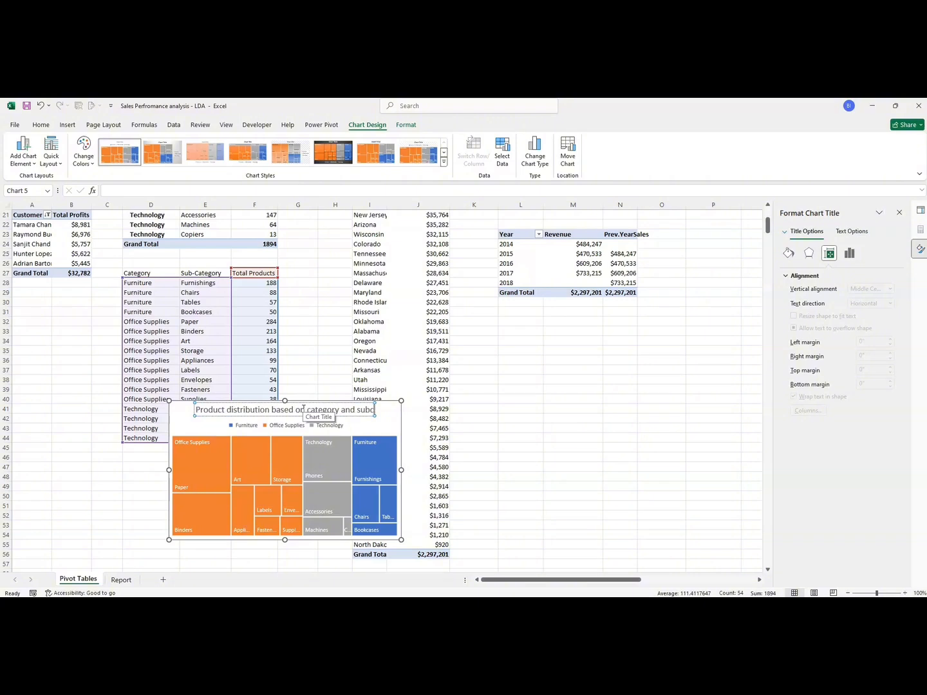
pyautogui.write('ategory')
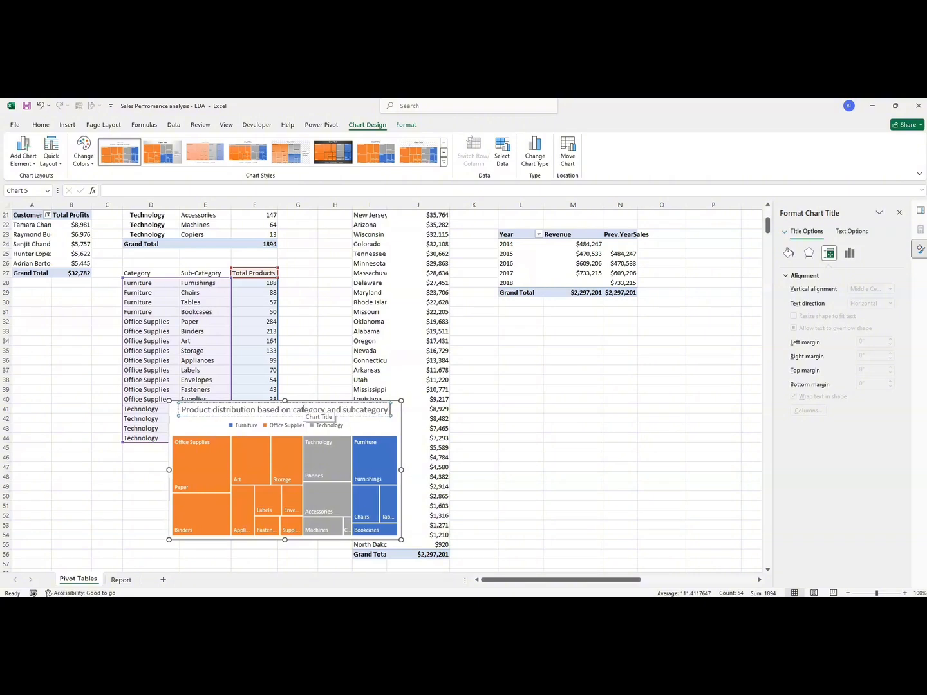
pyautogui.click(367, 432)
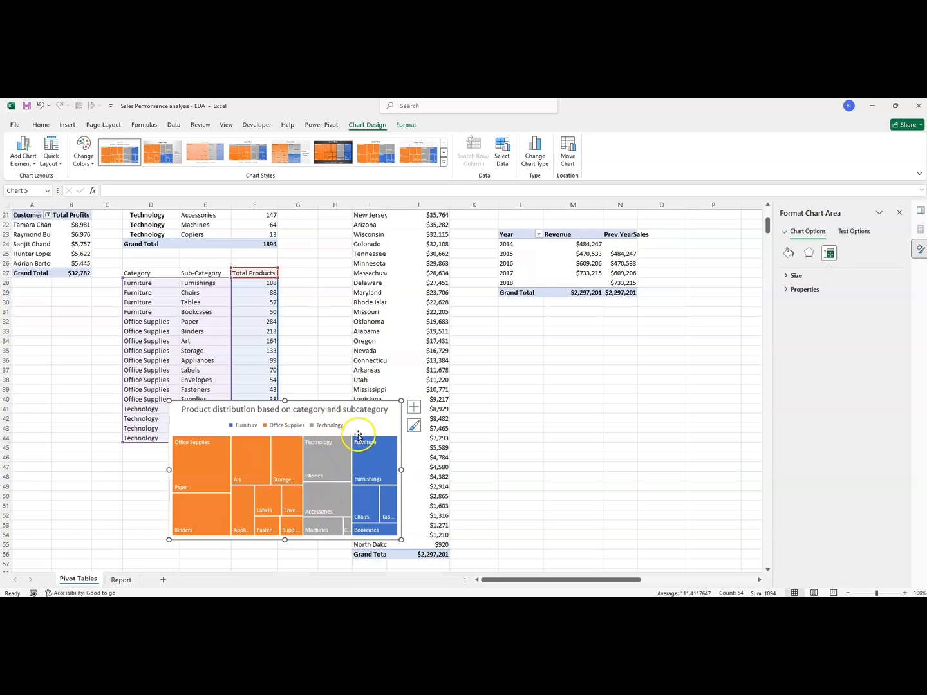
# Step: Try the Banner label option on the treemap's data series, and set it back to Overlapping
pyautogui.click(786, 289)
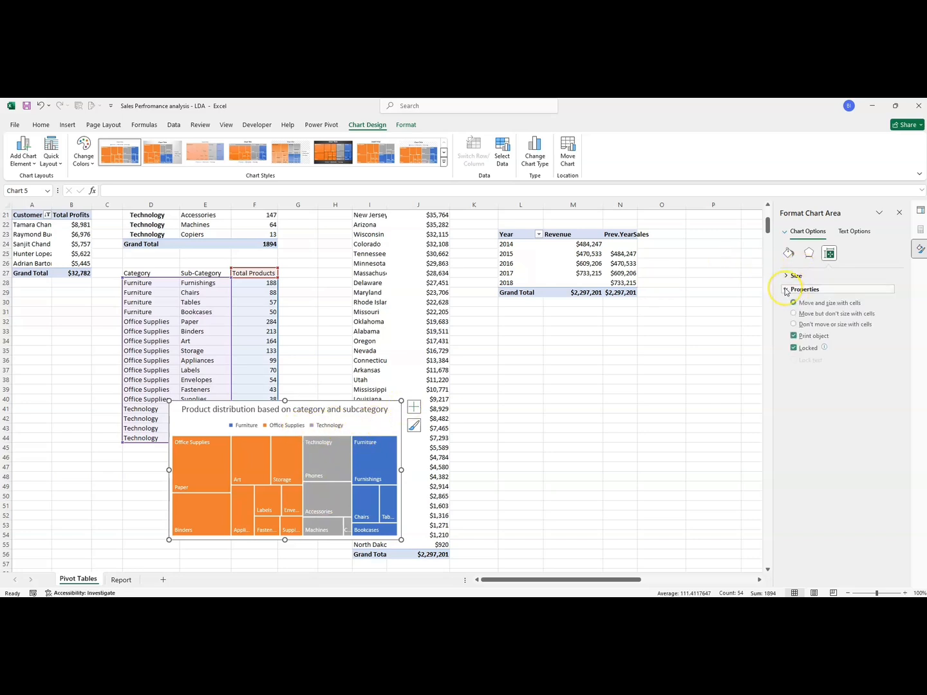
pyautogui.click(787, 275)
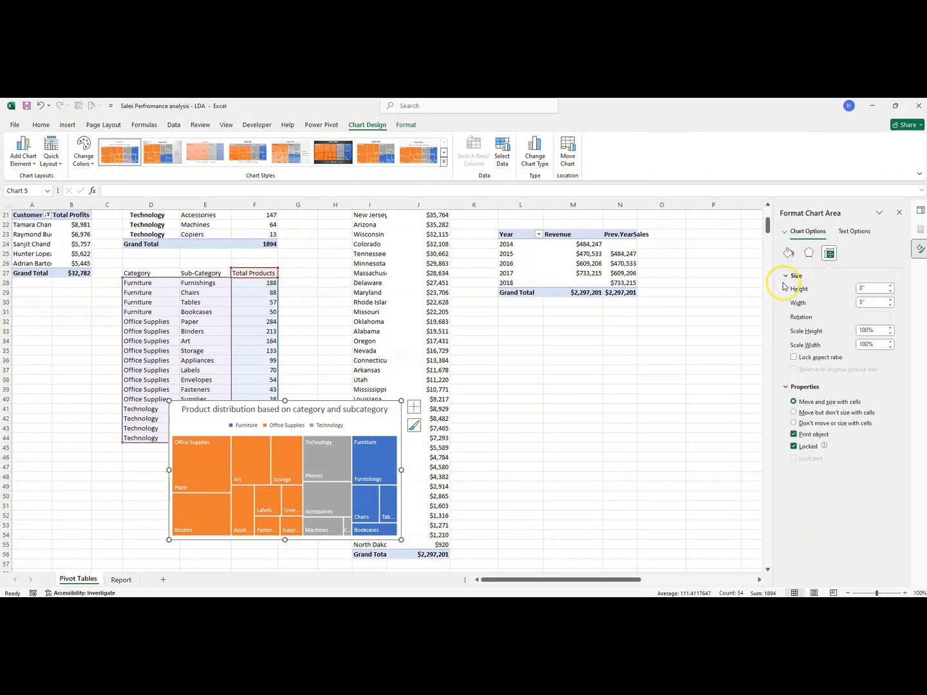
pyautogui.click(379, 444)
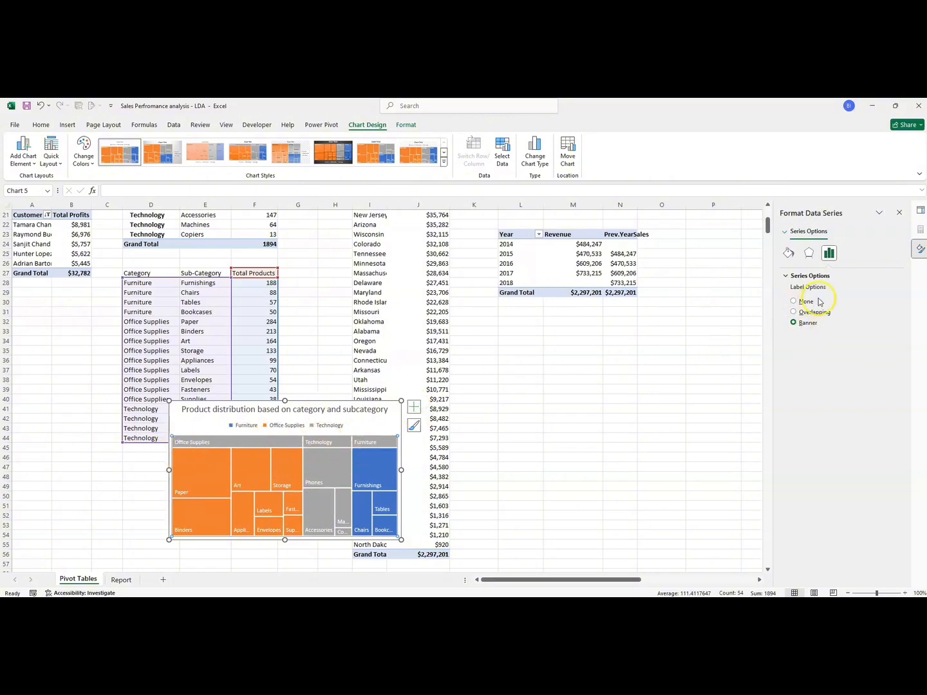
pyautogui.click(794, 312)
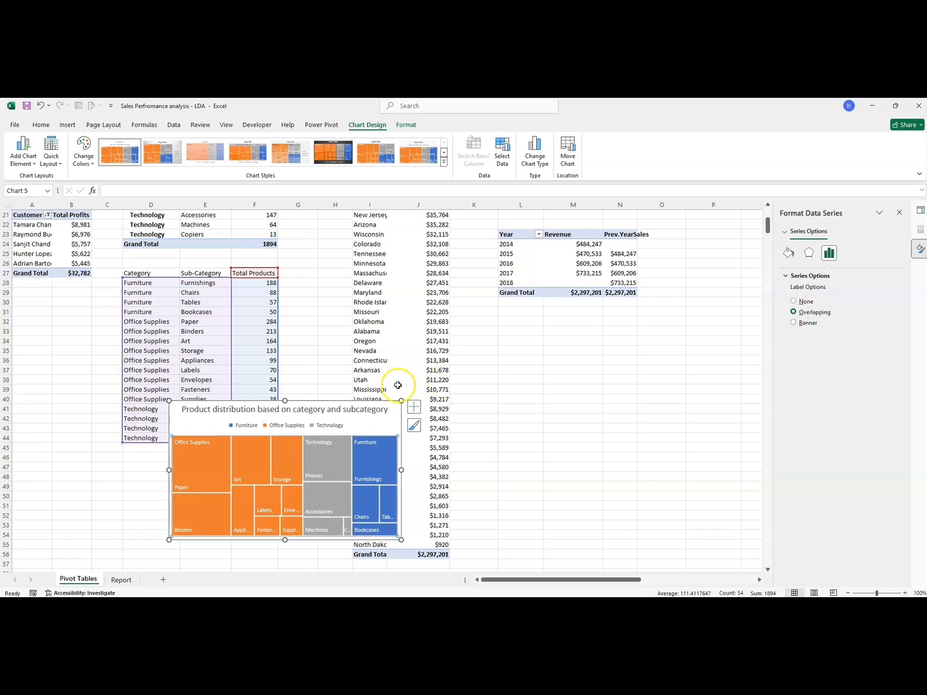
# Step: Copy the treemap chart and paste it onto the Report sheet at cell K21
pyautogui.click(252, 403)
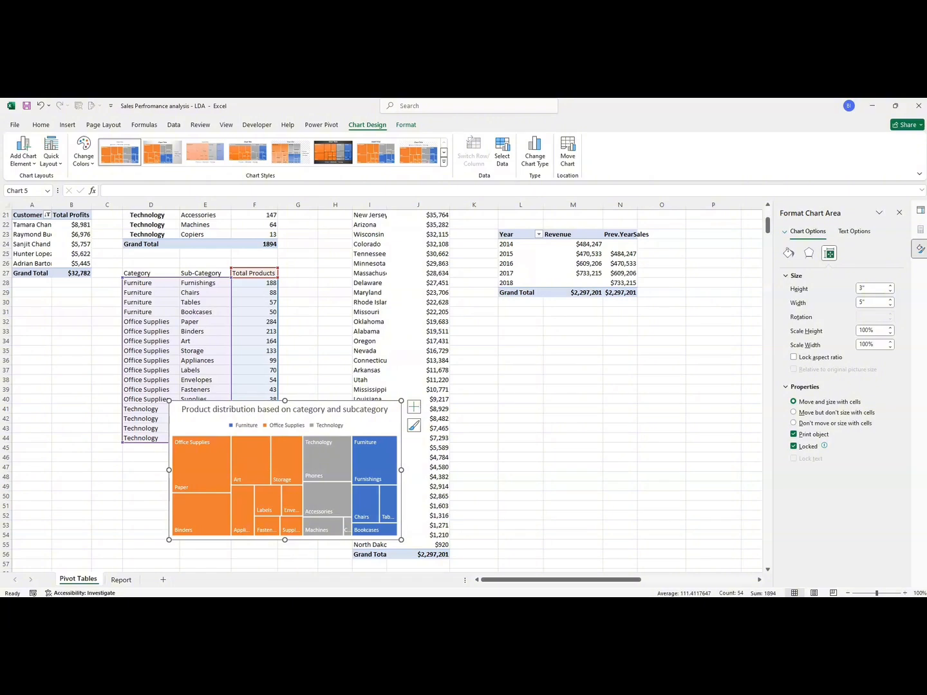
pyautogui.click(121, 580)
pyautogui.click(329, 407)
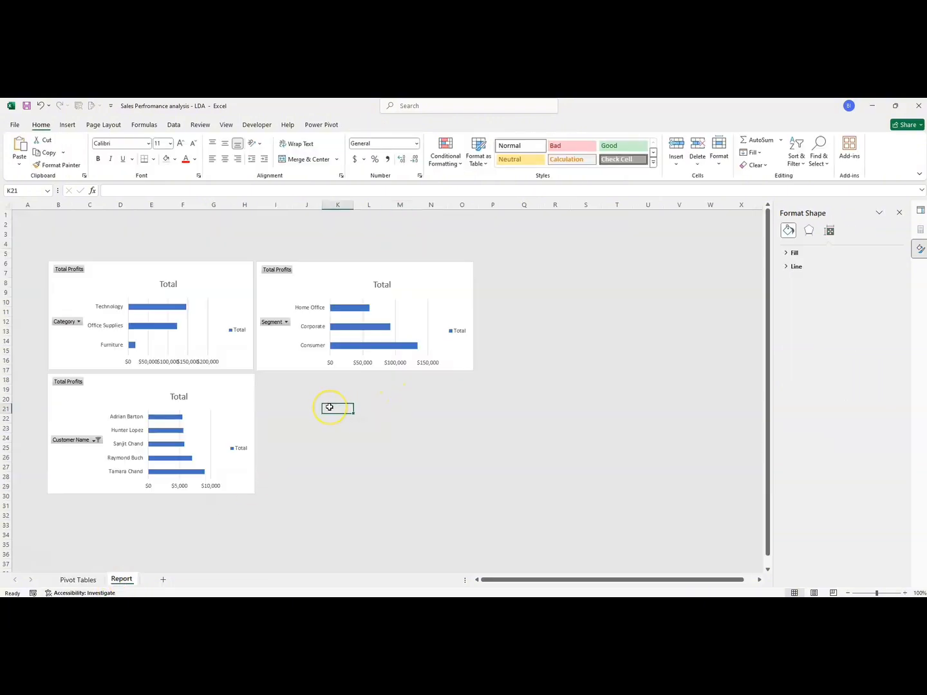
pyautogui.hotkey('ctrl', 'v')
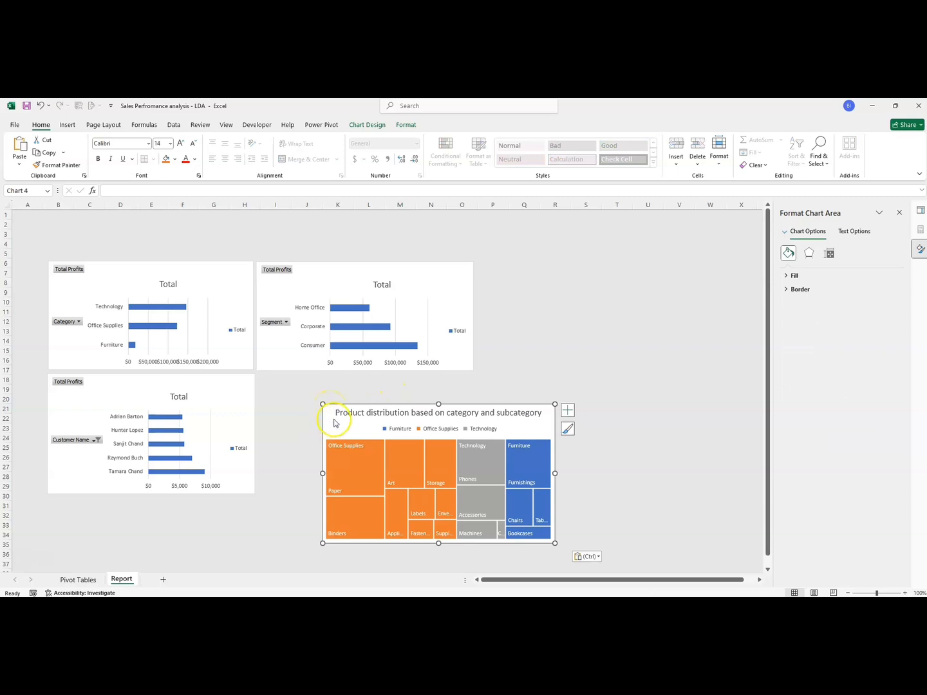
# Step: Move the treemap beside the customer profits chart, below the segment chart, and shorten it to cover about I18 to P29
pyautogui.click(326, 414)
pyautogui.click(315, 429)
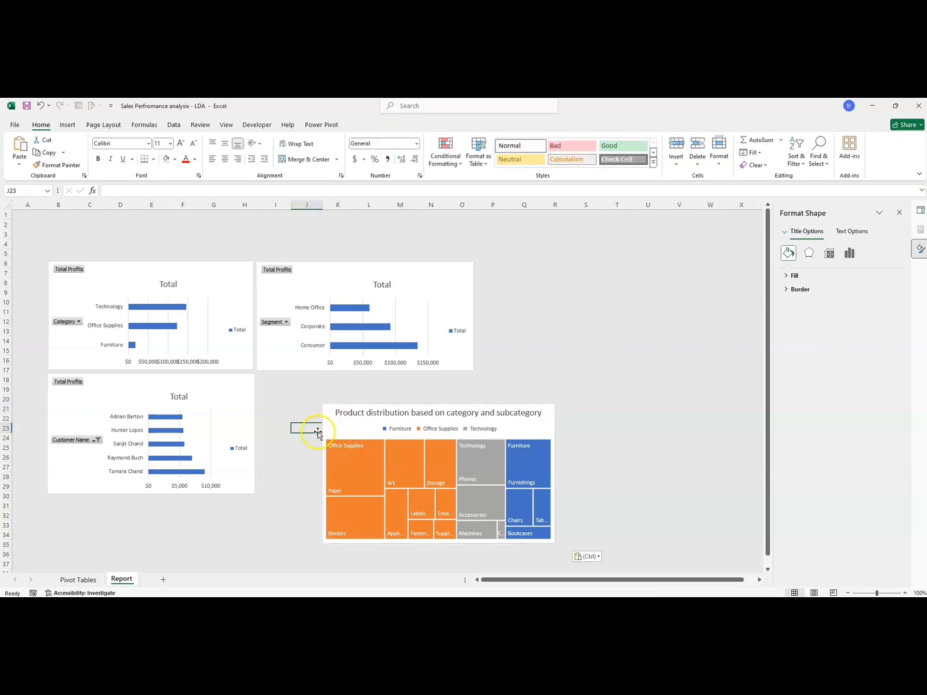
pyautogui.click(323, 435)
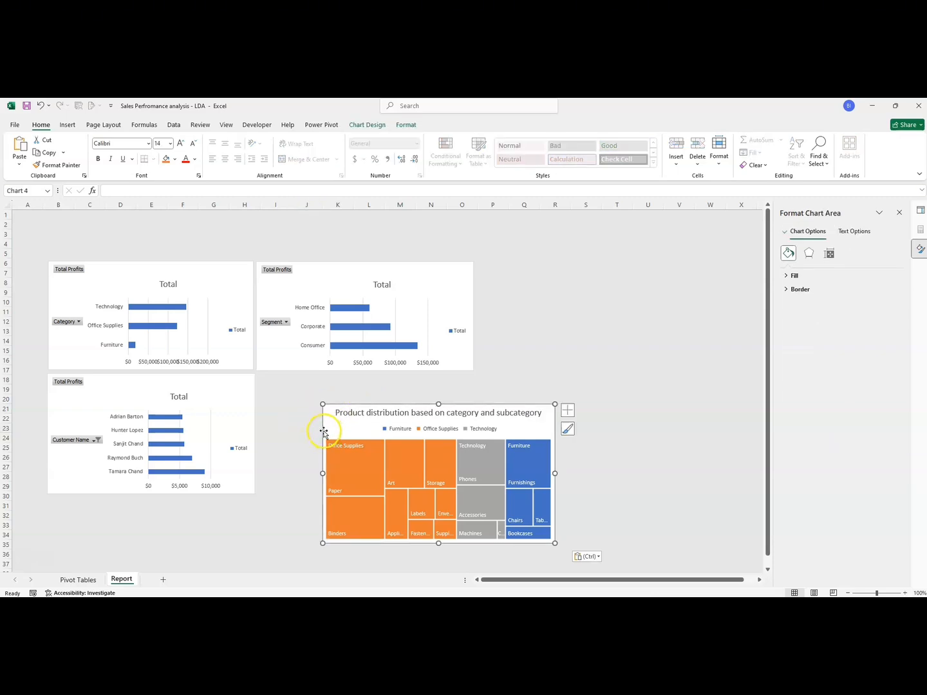
pyautogui.moveTo(322, 431); pyautogui.dragTo(255, 399)
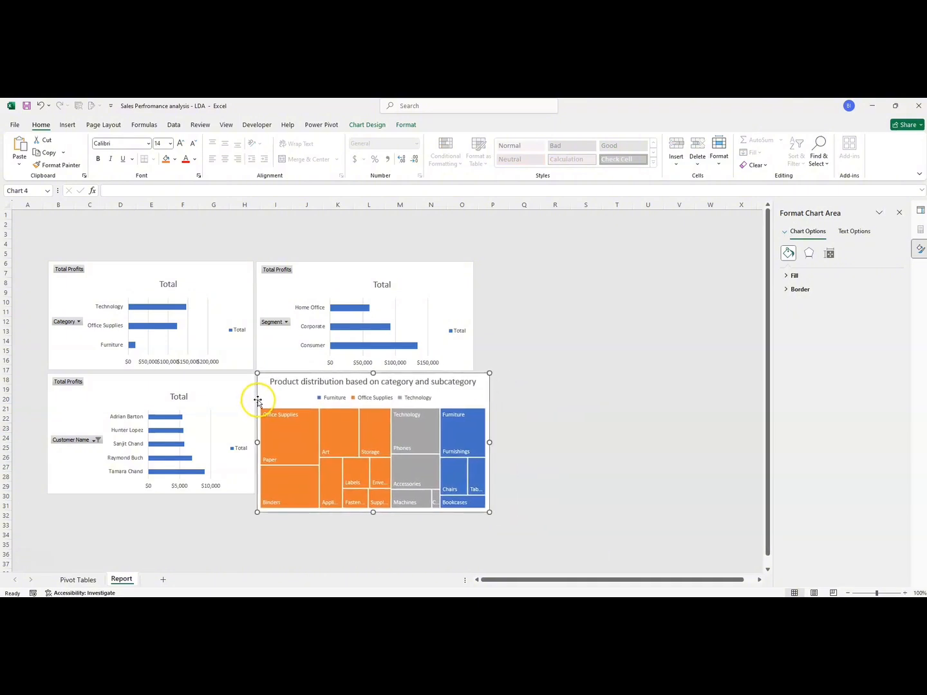
pyautogui.moveTo(374, 512)
pyautogui.mouseDown()
pyautogui.moveTo(373, 484)
pyautogui.moveTo(374, 492)
pyautogui.mouseUp()
pyautogui.click(223, 535)
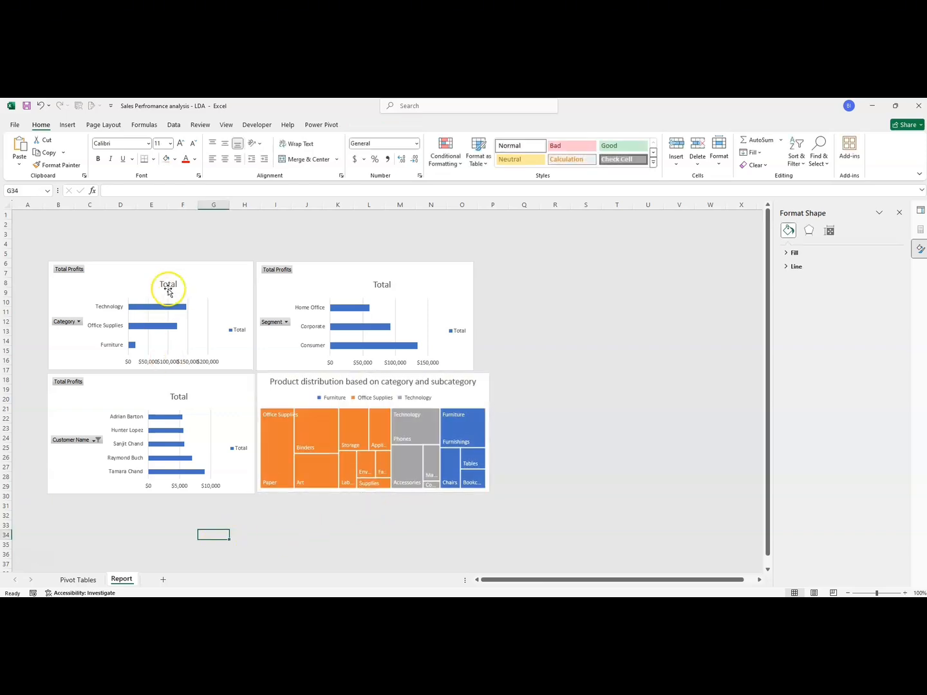
pyautogui.click(169, 284)
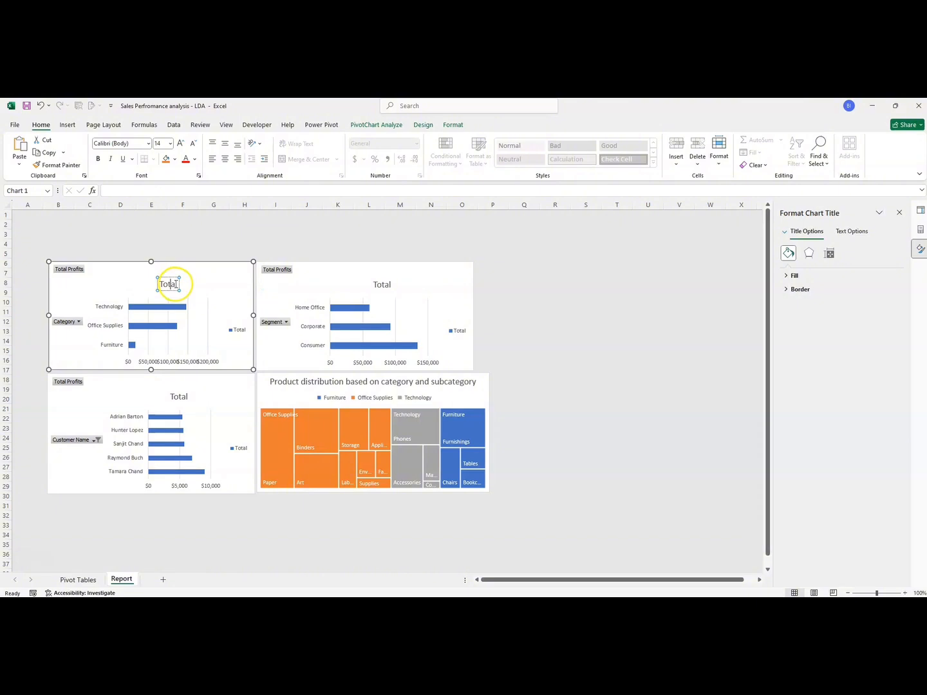
pyautogui.moveTo(177, 283); pyautogui.dragTo(167, 285)
pyautogui.click(193, 283)
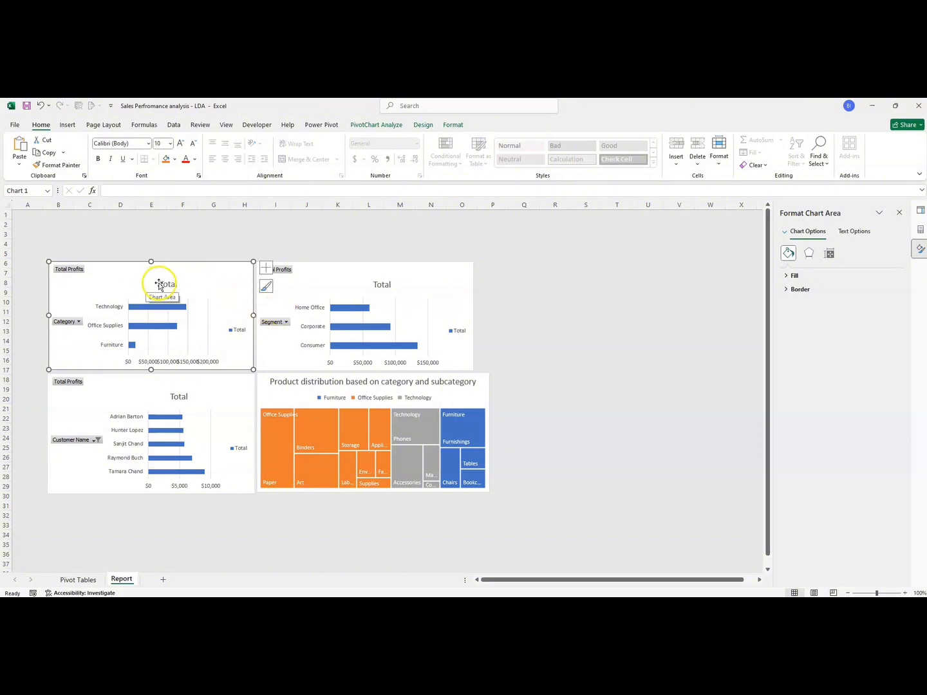
pyautogui.click(165, 284)
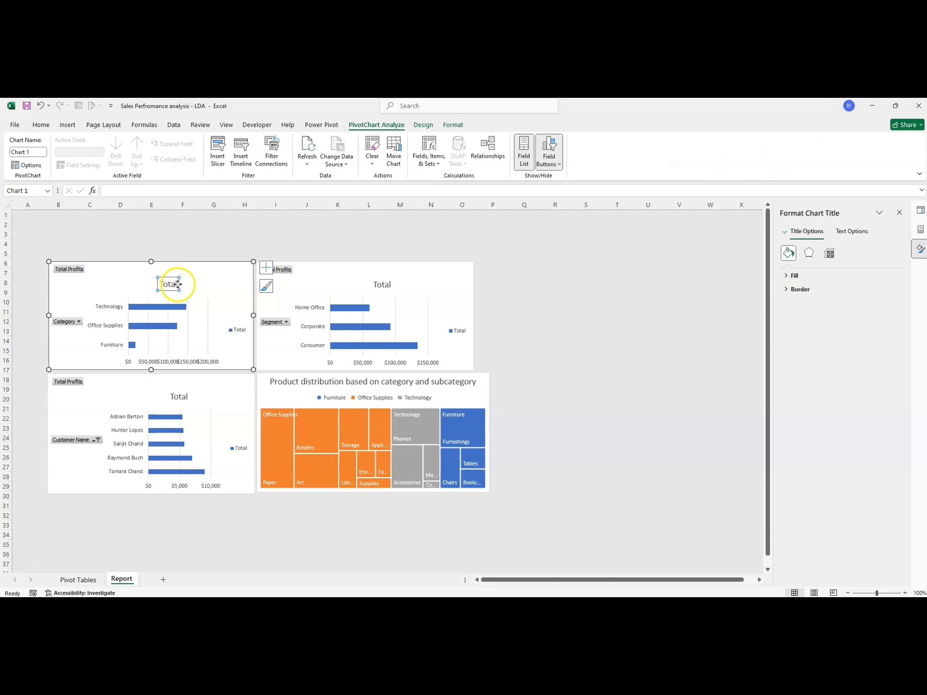
# Step: Narrow the treemap on the Report sheet so its outer edge lines up with the segment profits chart above
pyautogui.click(483, 397)
pyautogui.moveTo(489, 432); pyautogui.dragTo(473, 432)
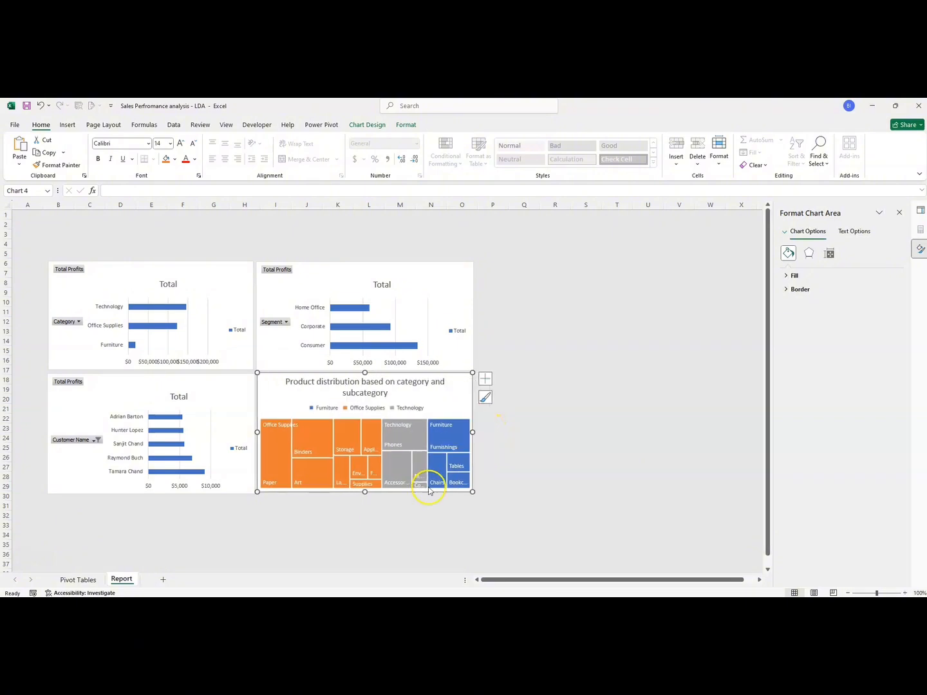
pyautogui.click(372, 524)
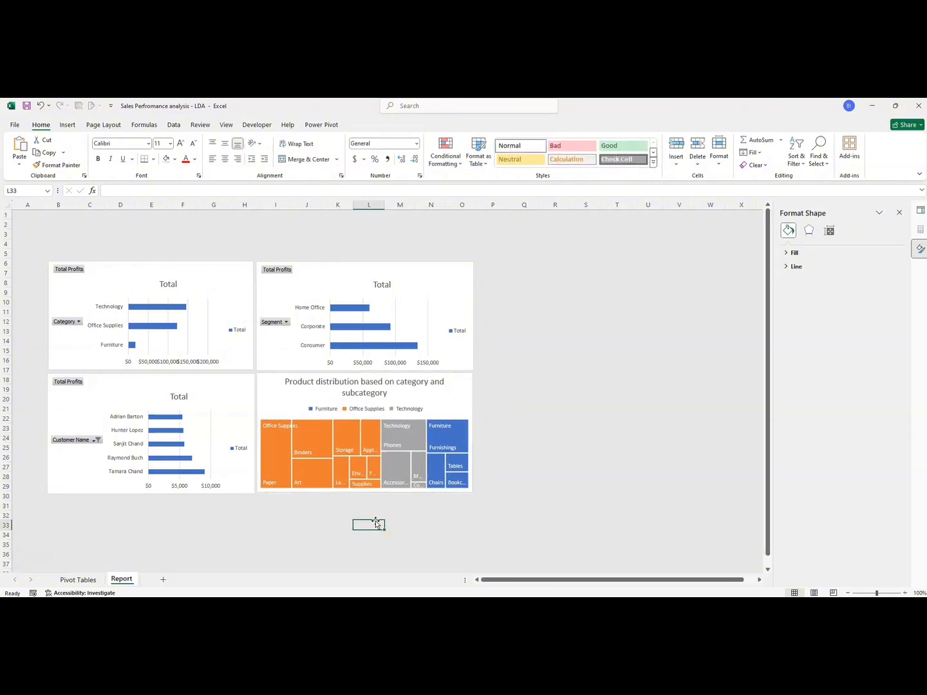
# Step: Delete the original treemap chart from the Pivot Tables sheet
pyautogui.moveTo(365, 606)
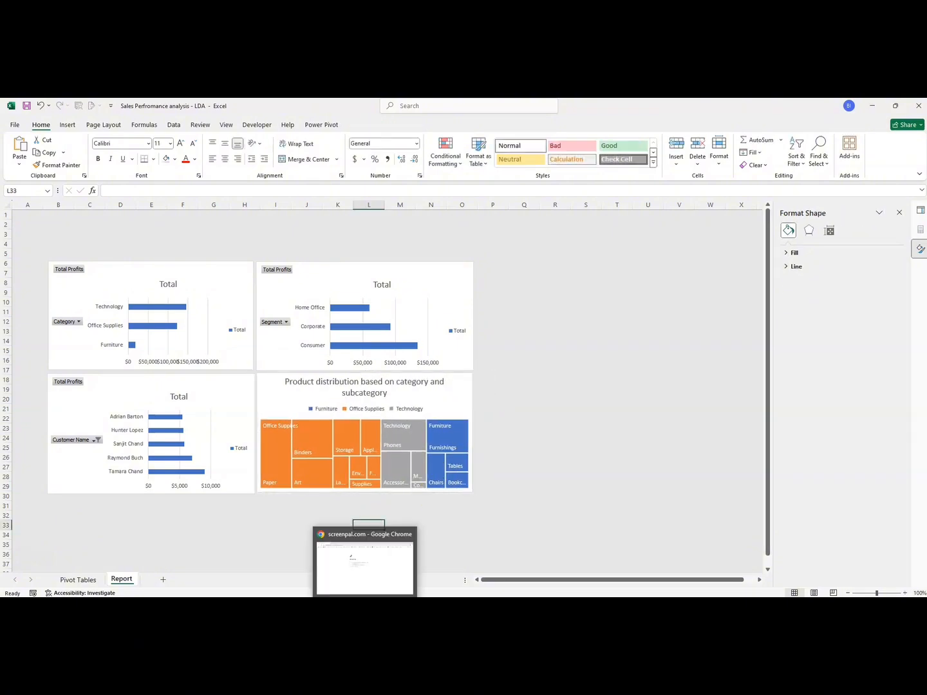
pyautogui.click(92, 582)
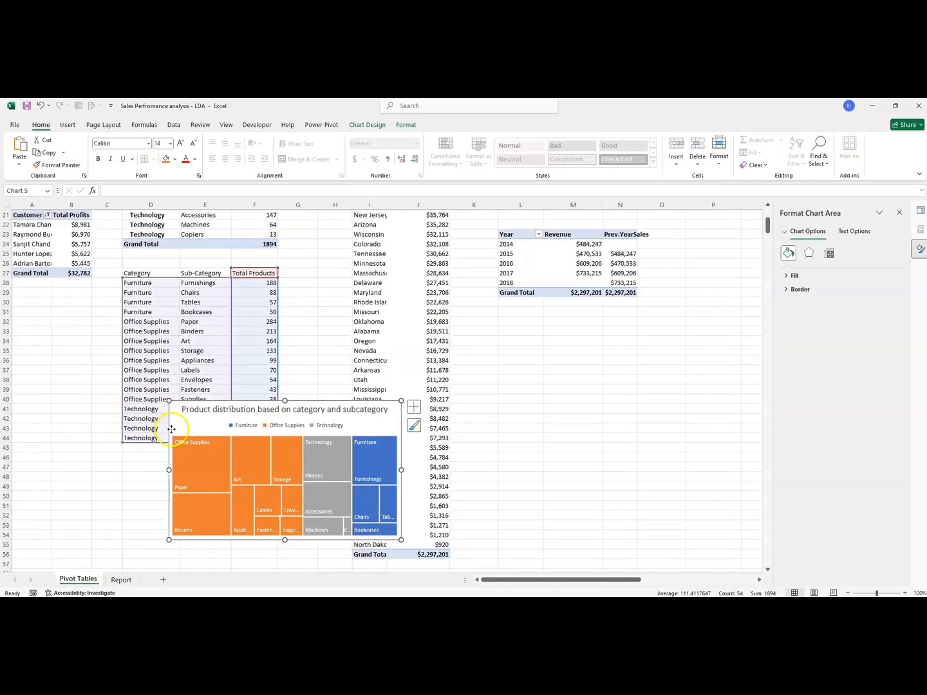
pyautogui.press('Delete')
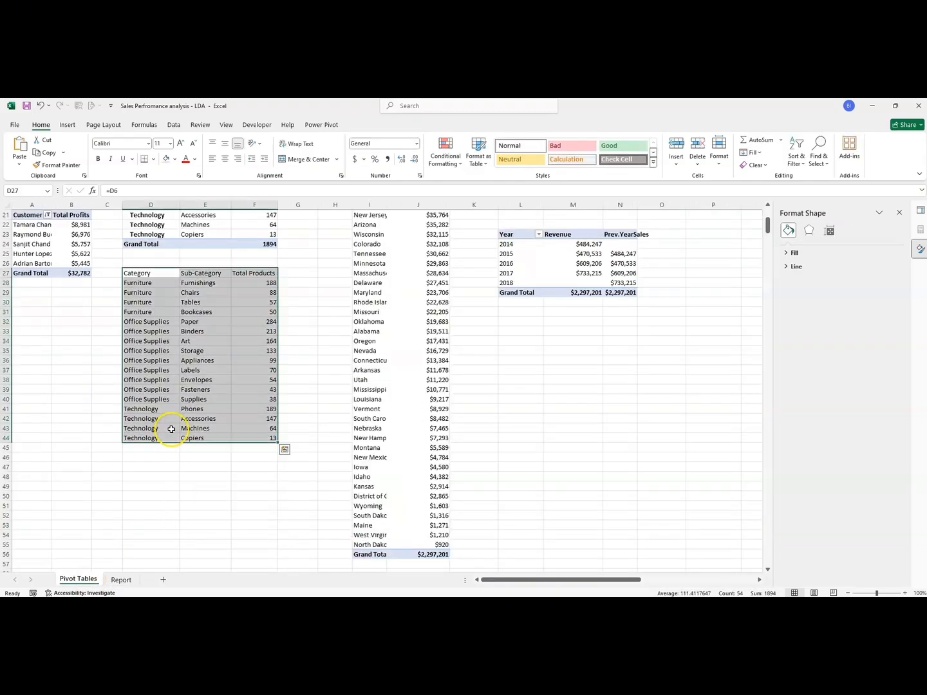
pyautogui.click(261, 496)
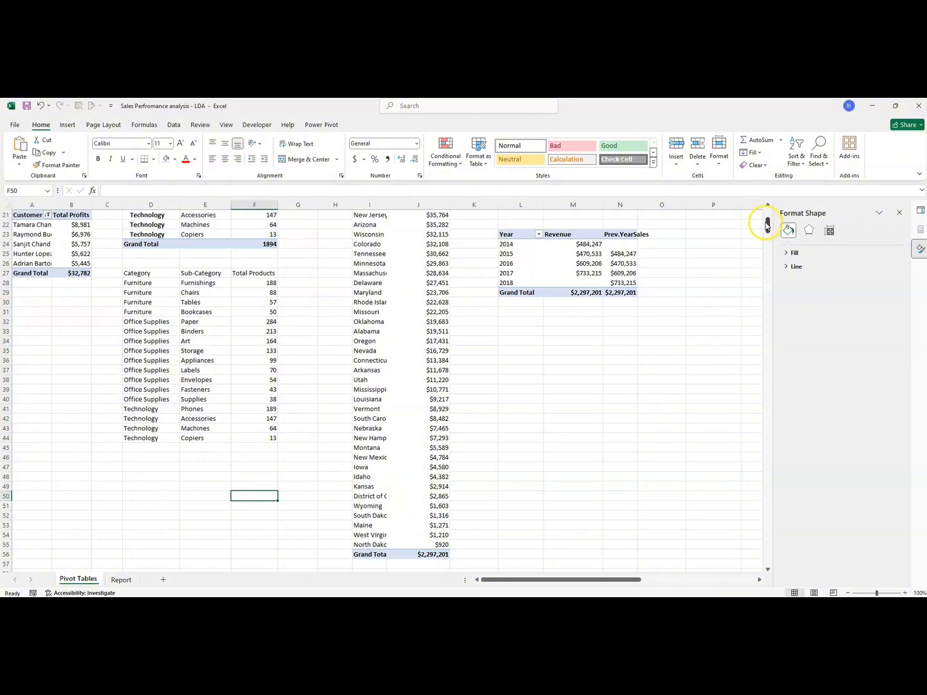
# Step: Insert a doughnut PivotChart from the shipping mode Total Orders PivotTable in L6:M11
pyautogui.moveTo(768, 225); pyautogui.dragTo(767, 213)
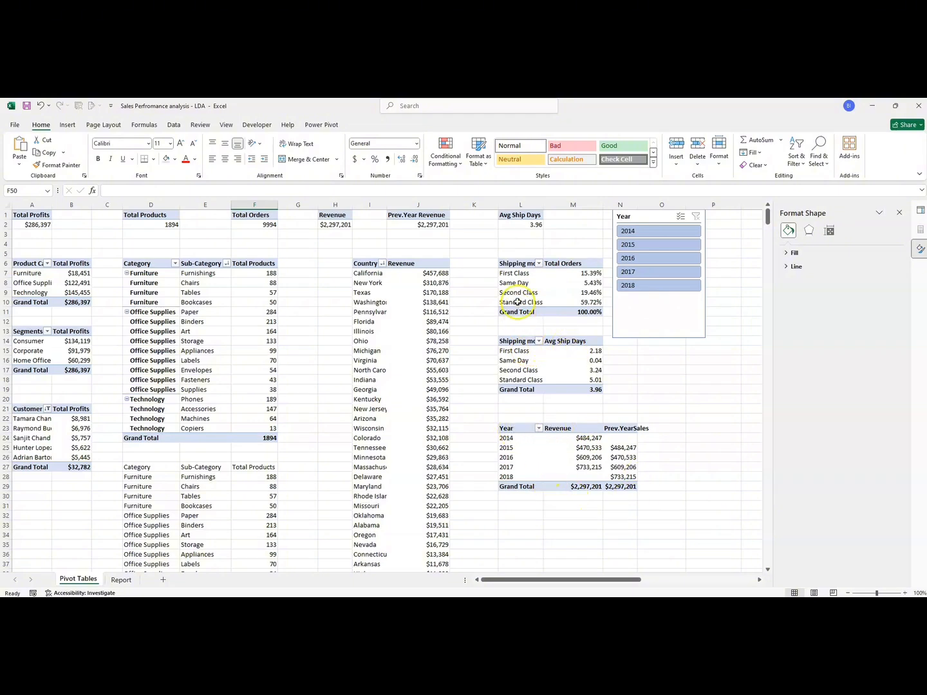
pyautogui.moveTo(509, 261); pyautogui.dragTo(567, 310)
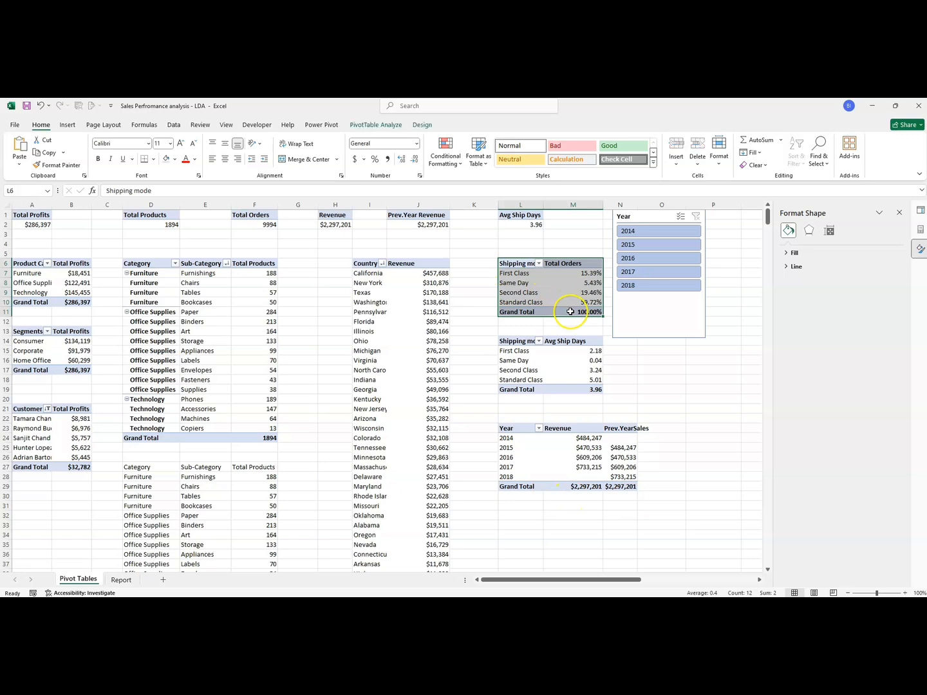
pyautogui.click(67, 124)
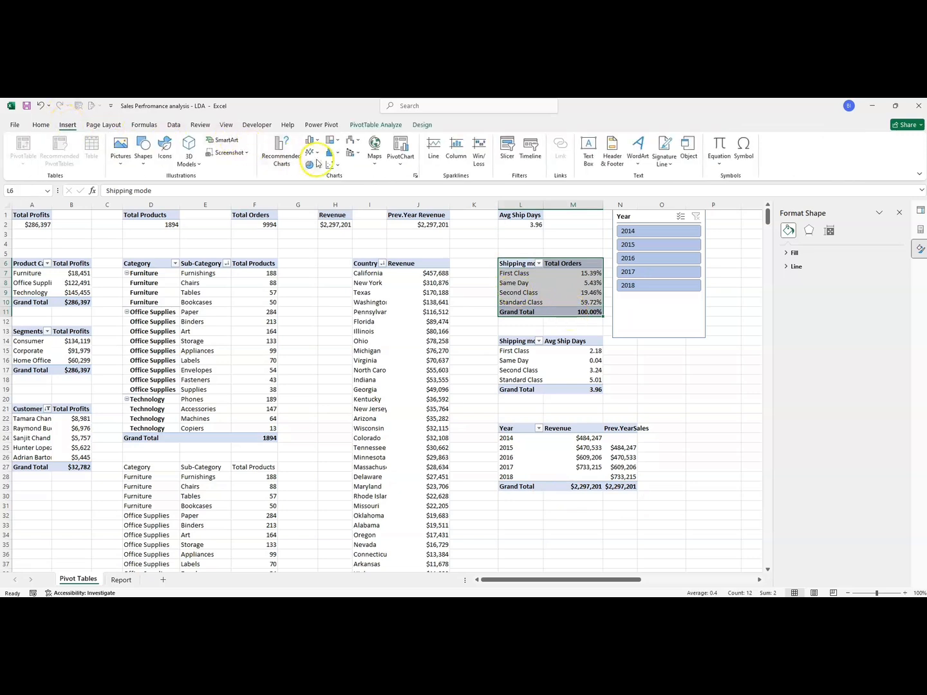
pyautogui.click(318, 166)
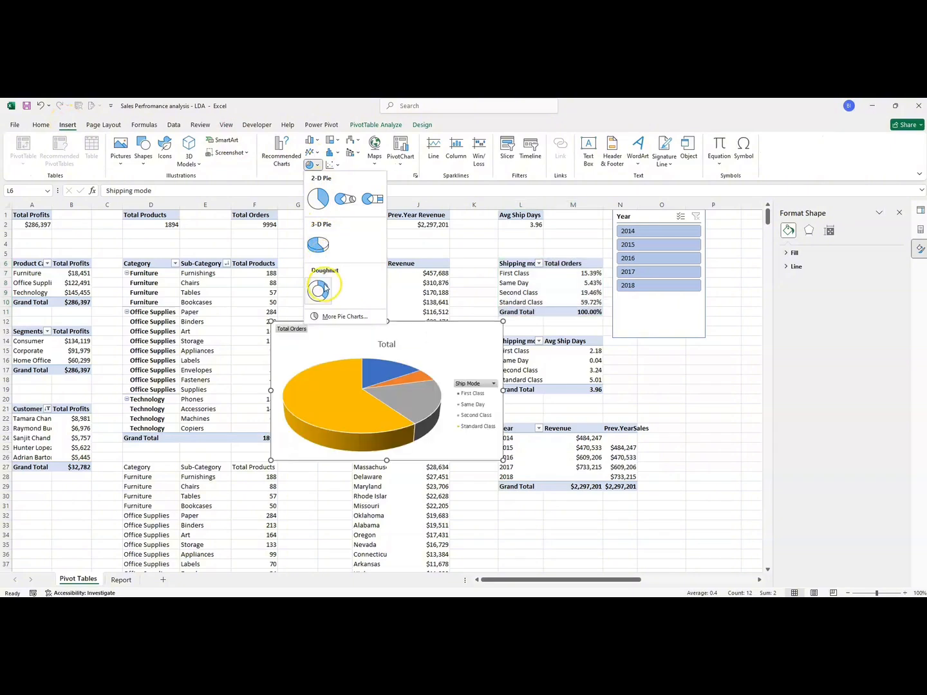
pyautogui.click(320, 245)
pyautogui.click(325, 289)
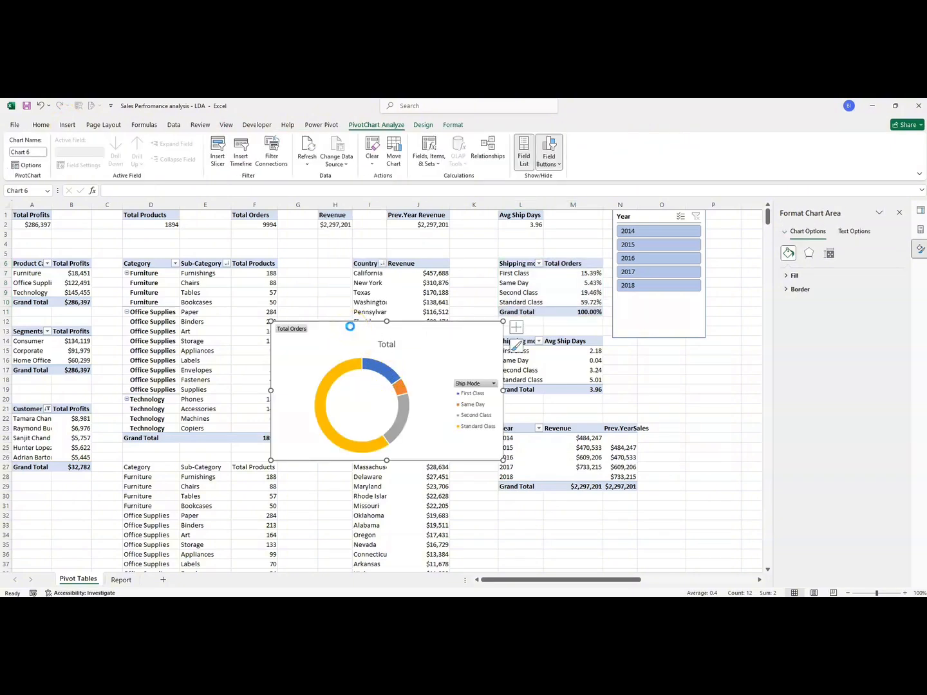
# Step: Copy the doughnut chart onto the Report sheet, place it below the customer profits chart and make it smaller
pyautogui.click(121, 580)
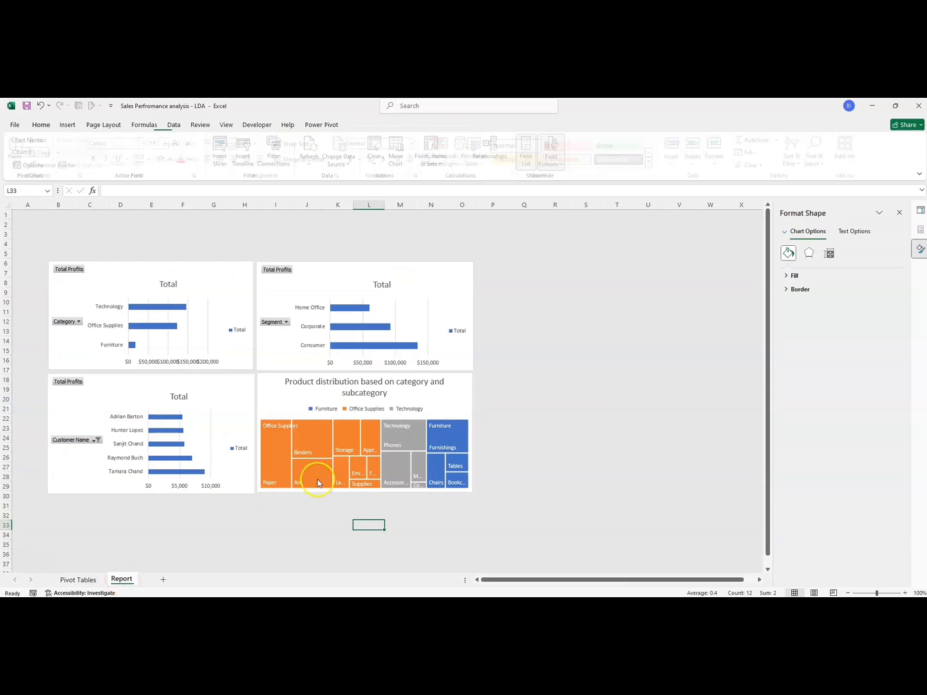
pyautogui.click(89, 512)
pyautogui.hotkey('ctrl', 'v')
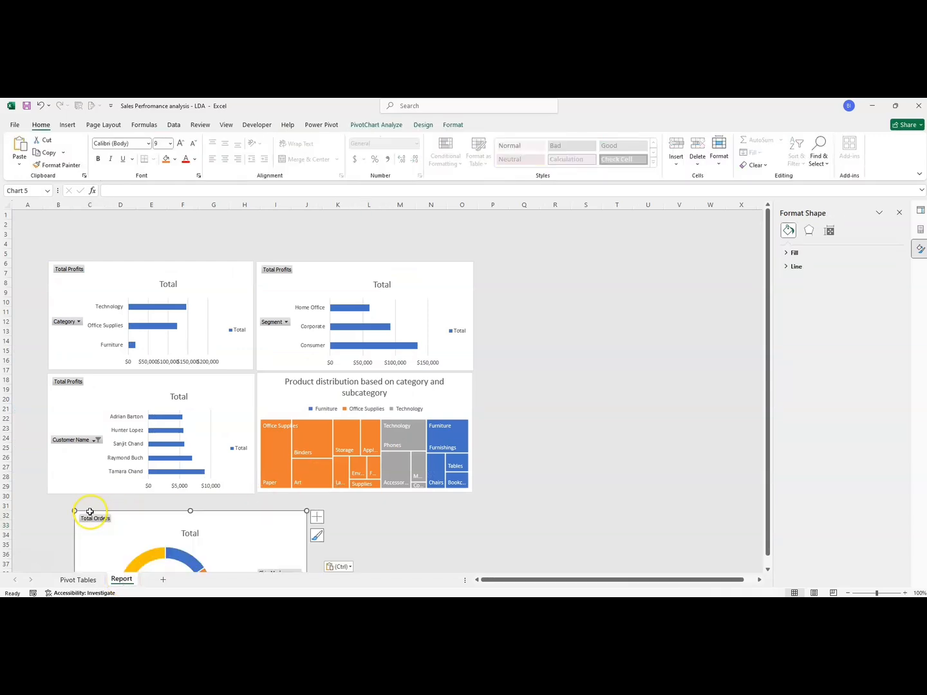
pyautogui.moveTo(115, 512); pyautogui.dragTo(91, 496)
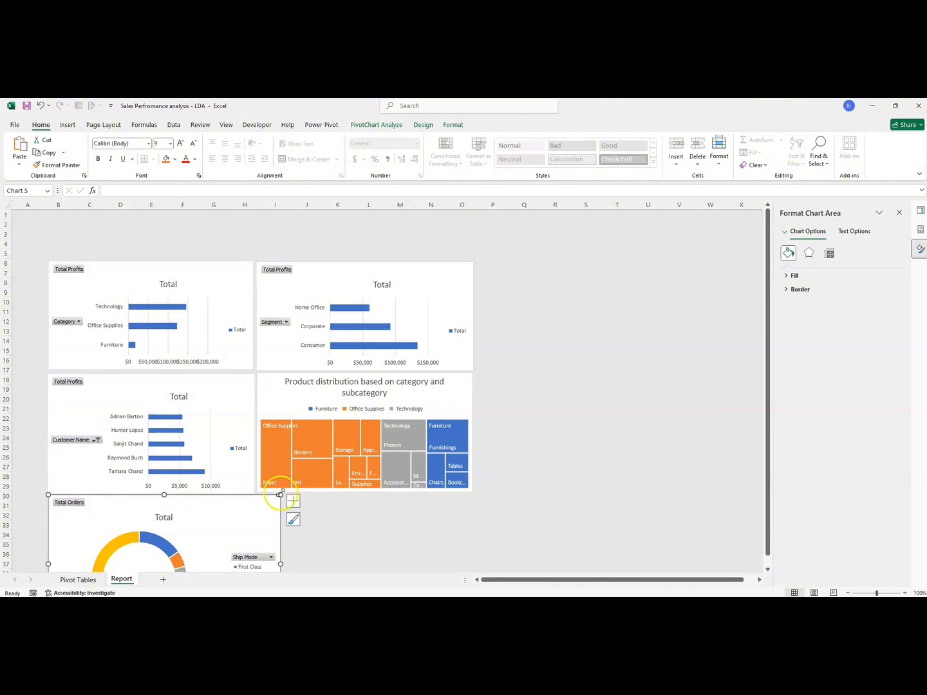
pyautogui.moveTo(280, 496); pyautogui.dragTo(239, 501)
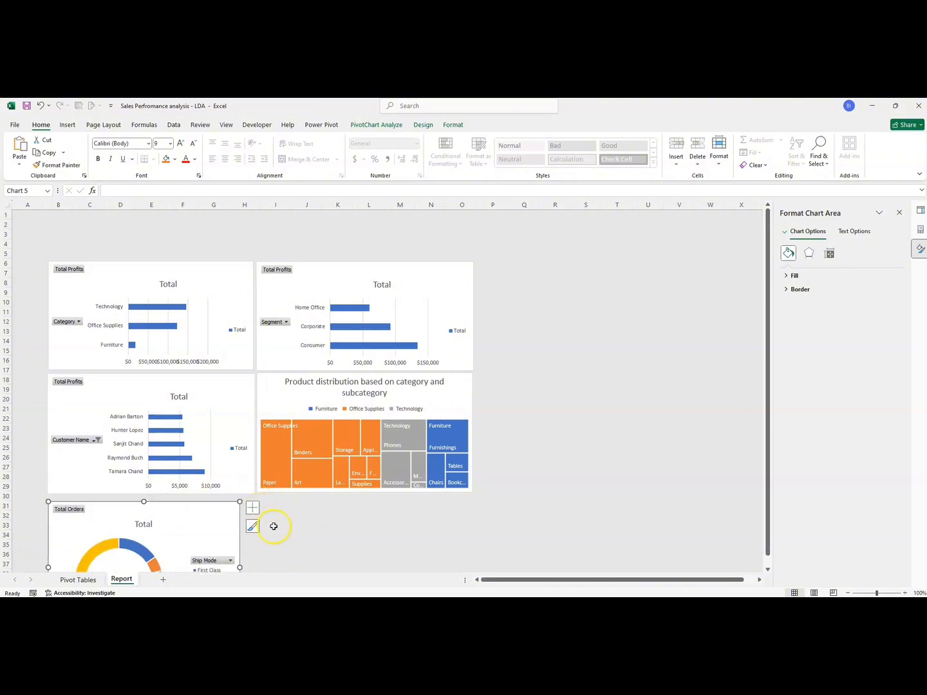
# Step: Move the doughnut chart up against the customer profits chart and widen it to match, and delete the original from the Pivot Tables sheet
pyautogui.click(763, 569)
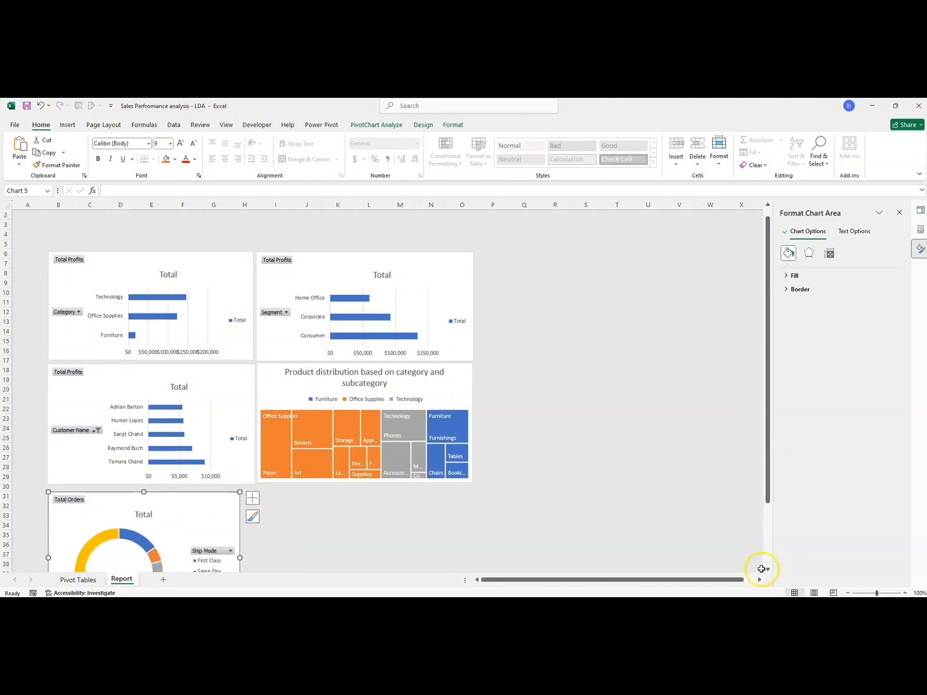
pyautogui.click(346, 548)
pyautogui.press('Down')
pyautogui.press('Down')
pyautogui.press('Down')
pyautogui.press('Down')
pyautogui.press('Down')
pyautogui.press('Down')
pyautogui.press('Down')
pyautogui.press('Down')
pyautogui.press('Down')
pyautogui.press('Down')
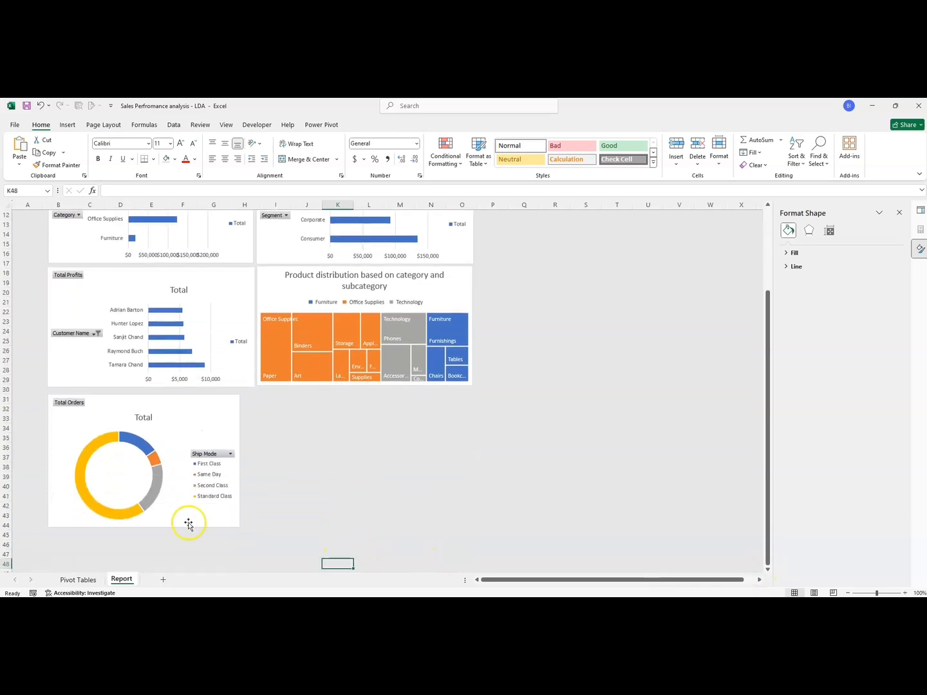
pyautogui.click(189, 525)
pyautogui.moveTo(188, 525); pyautogui.dragTo(189, 520)
pyautogui.moveTo(240, 456); pyautogui.dragTo(255, 457)
pyautogui.click(287, 447)
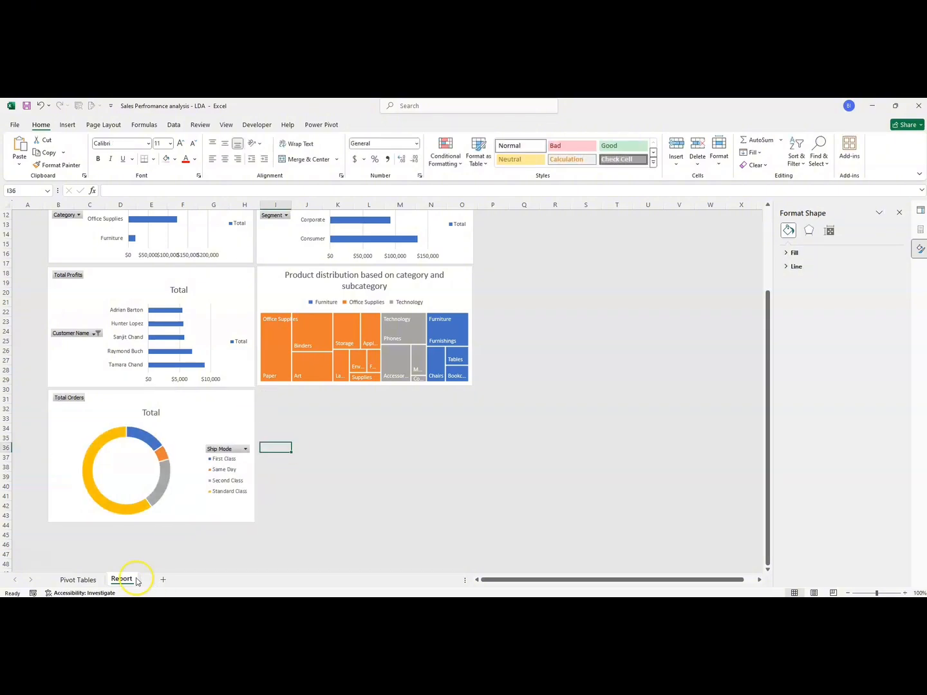
pyautogui.click(78, 580)
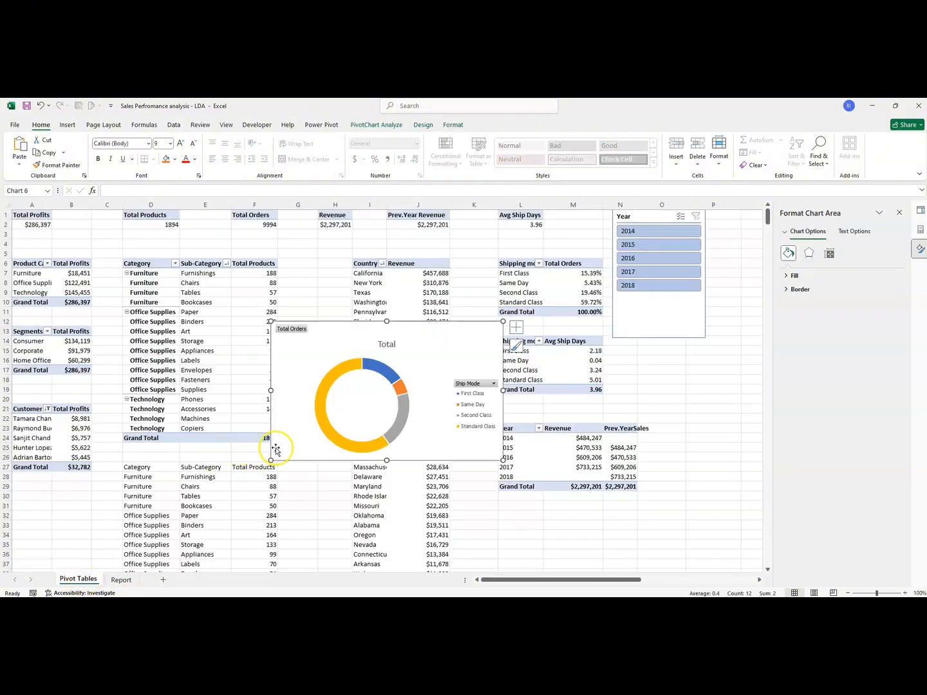
pyautogui.press('Delete')
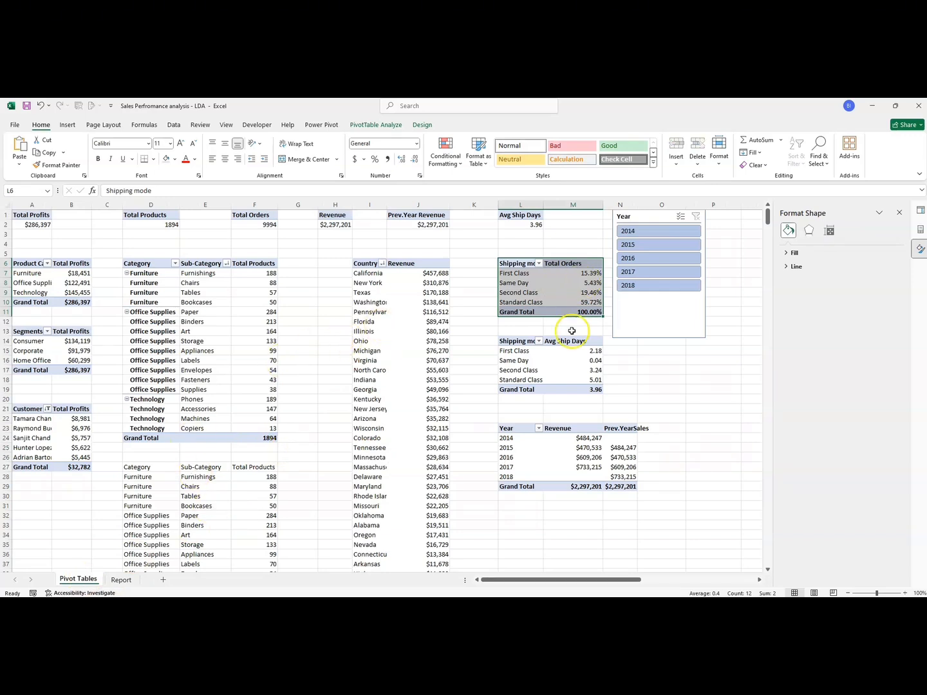
# Step: Insert a 2-D clustered bar PivotChart from the shipping mode Avg Ship Days PivotTable in L14:M19
pyautogui.click(517, 345)
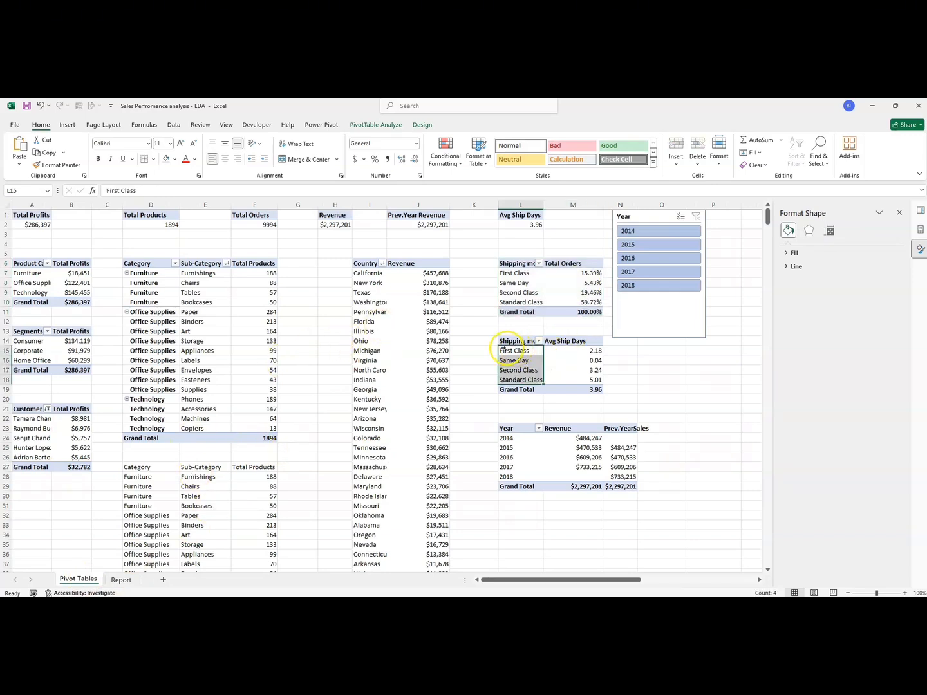
pyautogui.click(515, 341)
pyautogui.moveTo(515, 340); pyautogui.dragTo(575, 387)
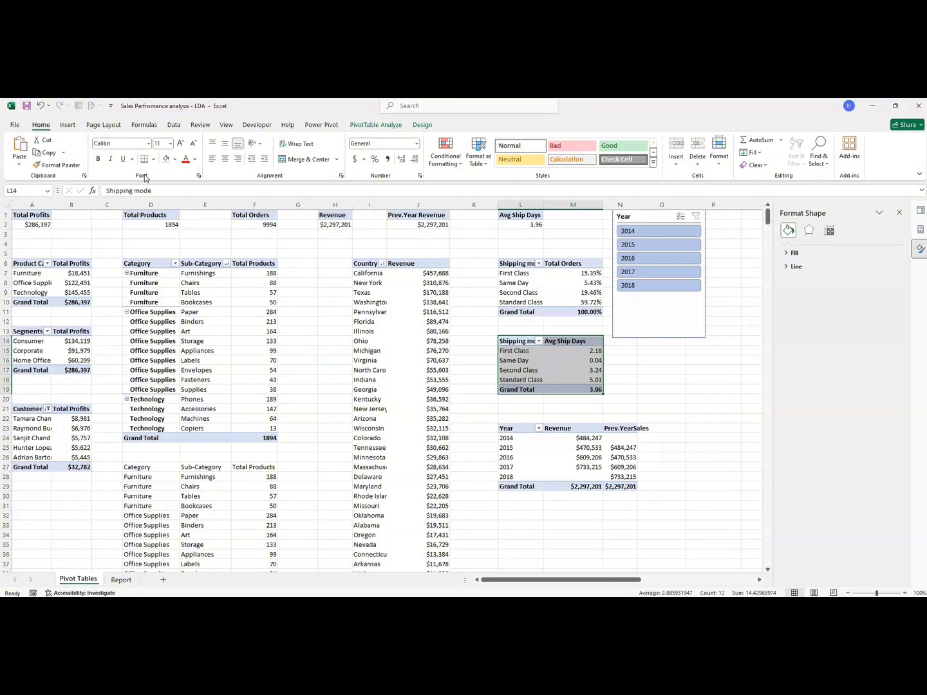
pyautogui.click(67, 124)
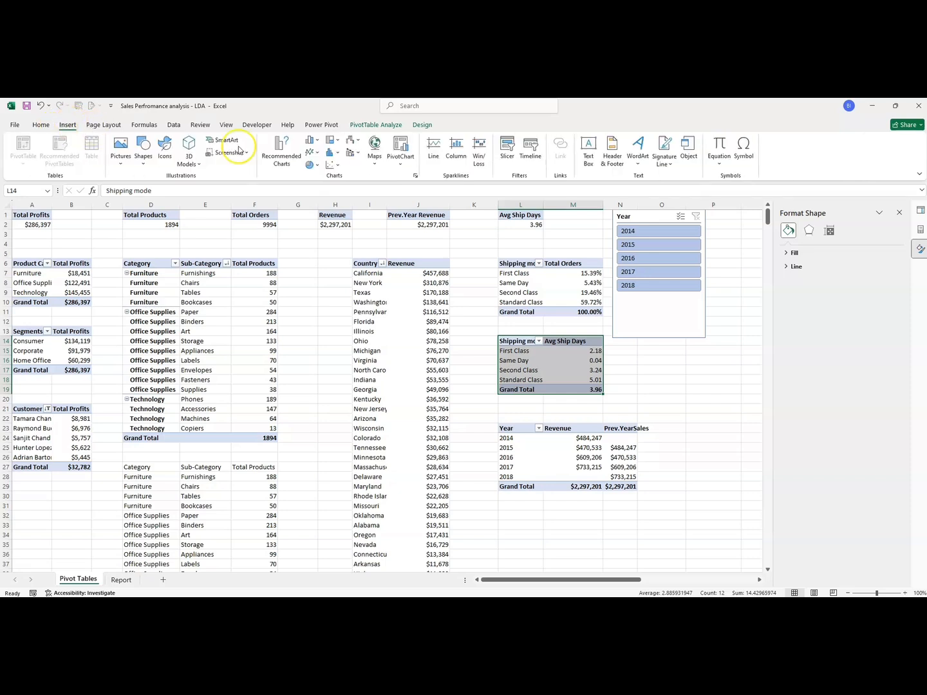
pyautogui.click(312, 139)
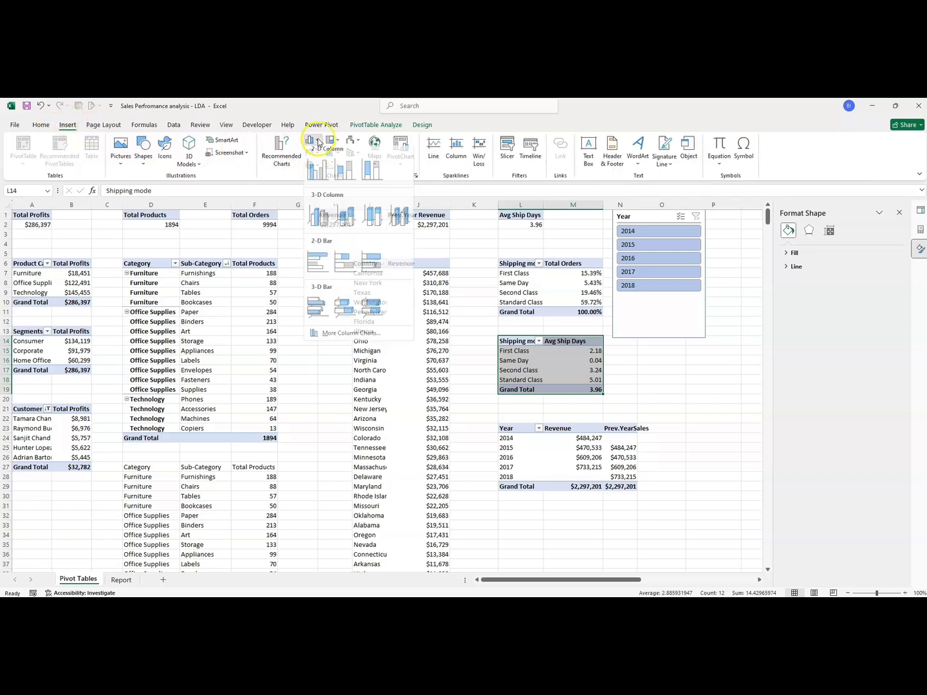
pyautogui.click(319, 264)
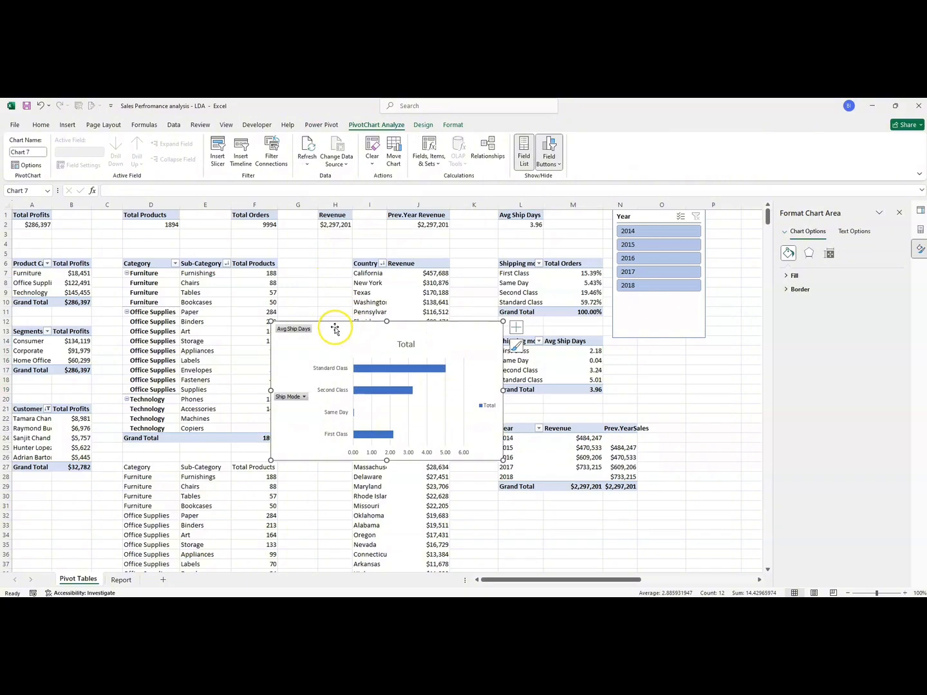
# Step: Copy the Avg Ship Days bar chart onto the Report sheet, place it beside the doughnut chart below the treemap, and resize it to fit
pyautogui.click(122, 580)
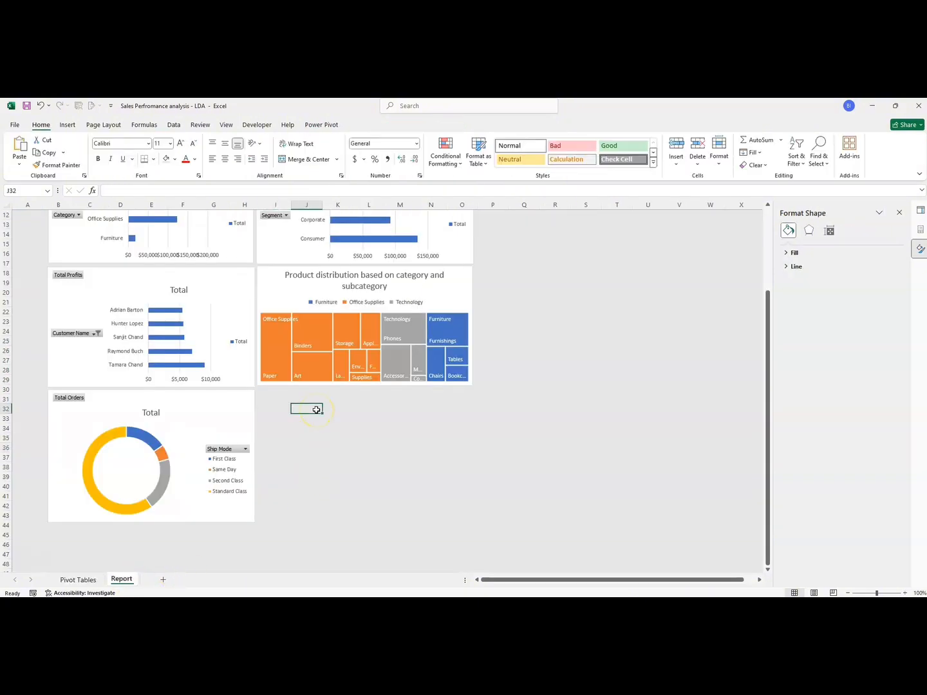
pyautogui.hotkey('ctrl', 'v')
pyautogui.moveTo(348, 414); pyautogui.dragTo(313, 398)
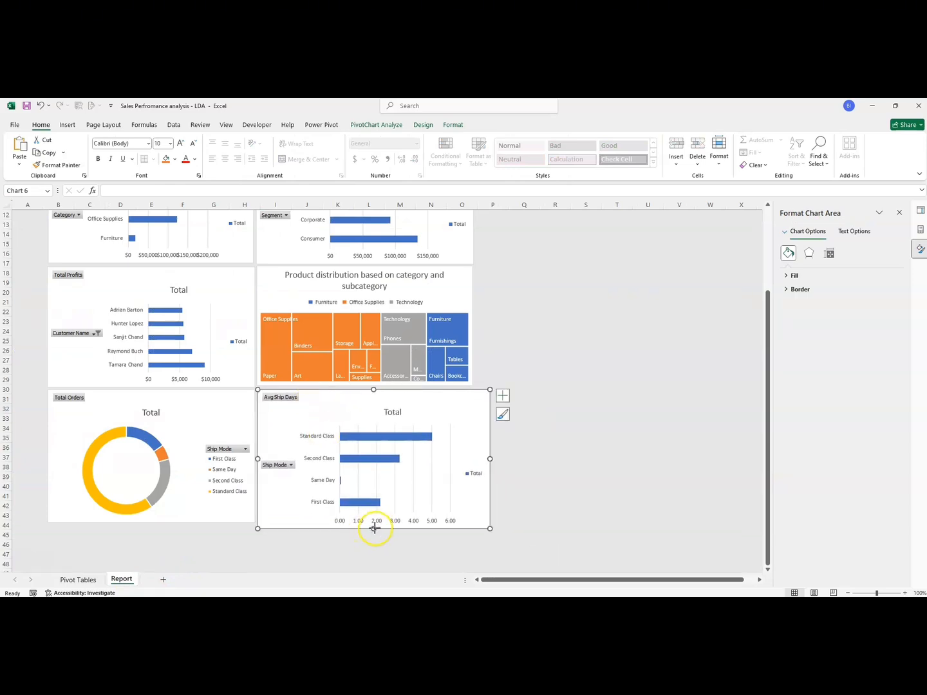
pyautogui.moveTo(375, 528); pyautogui.dragTo(374, 523)
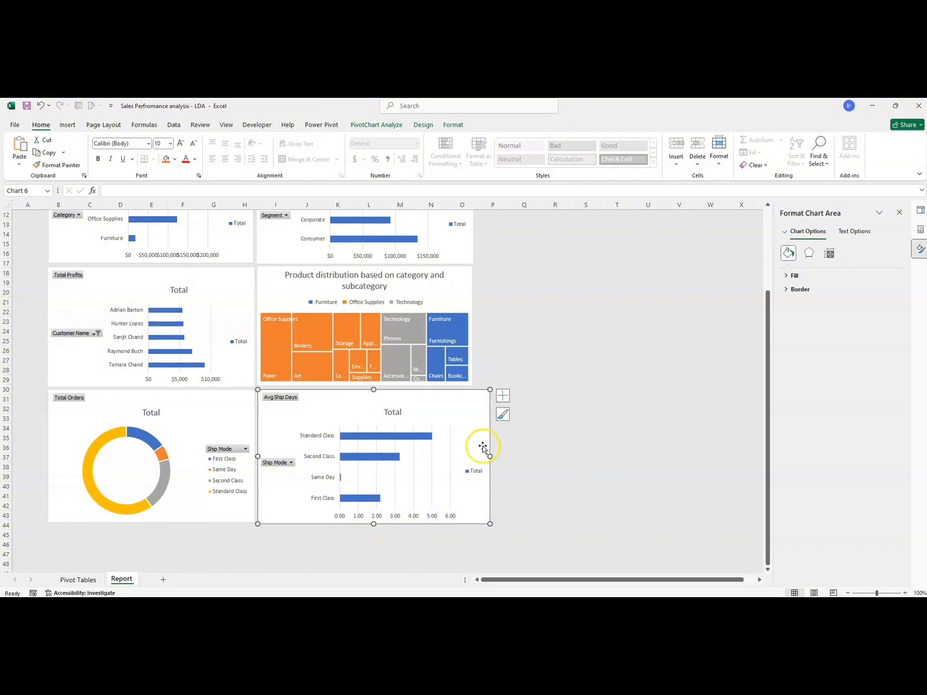
pyautogui.moveTo(490, 457); pyautogui.dragTo(472, 456)
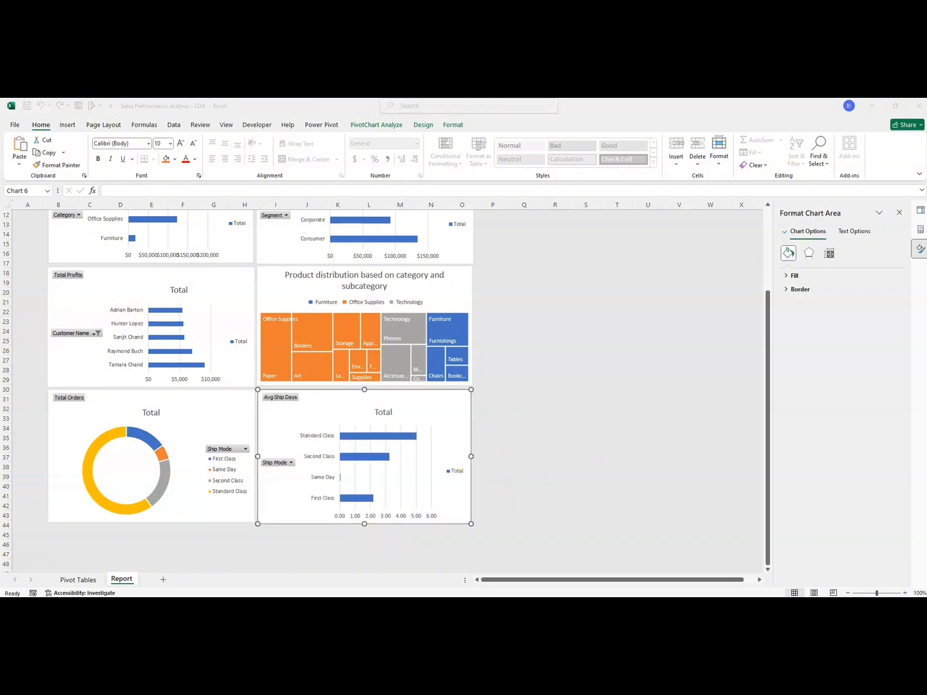
# Step: Delete the original Avg Ship Days bar chart from the Pivot Tables sheet
pyautogui.click(77, 581)
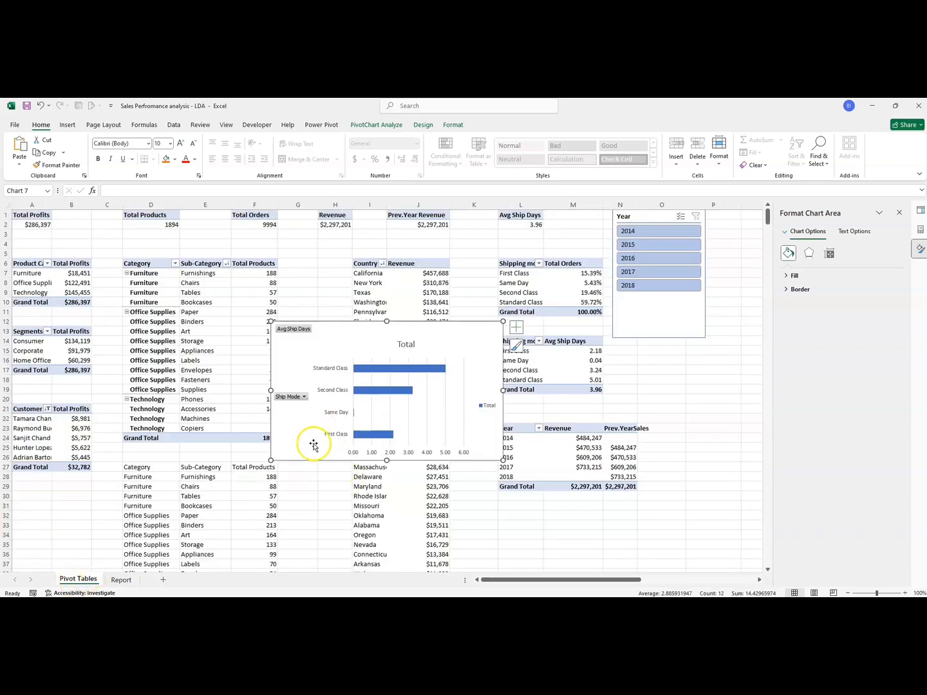
pyautogui.press('Delete')
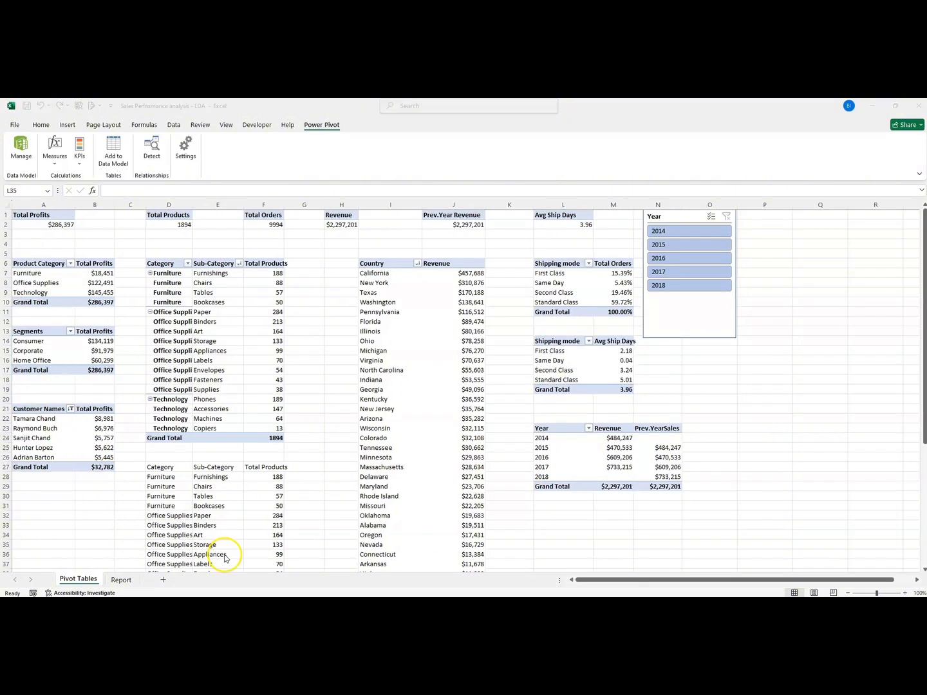
# Step: Take the Year field out of the Revenue and Prev.YearSales PivotTable, trying the Dates field in its place and removing it again
pyautogui.click(537, 443)
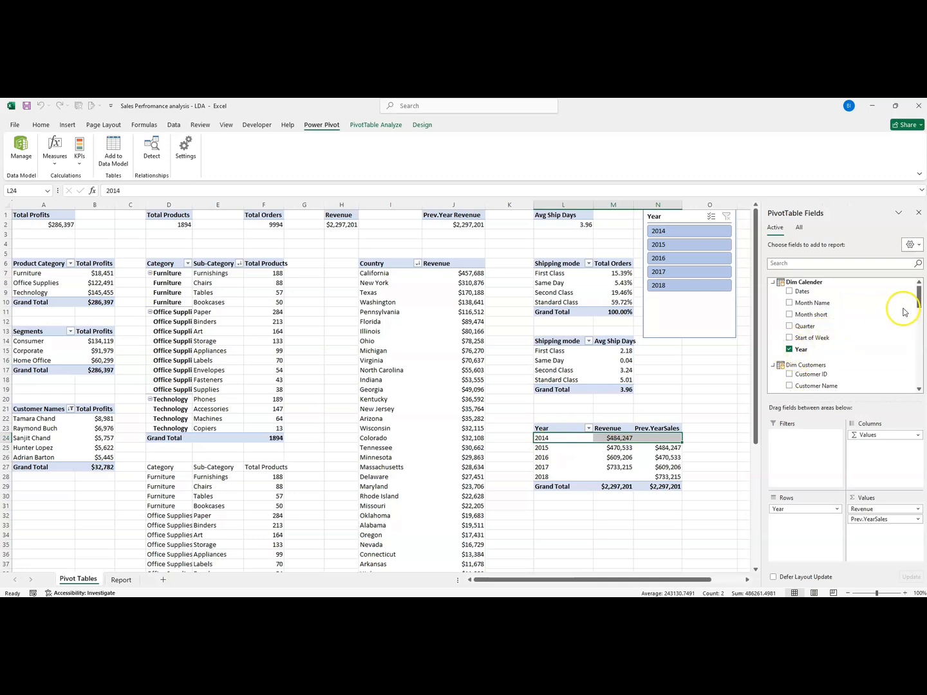
pyautogui.click(790, 350)
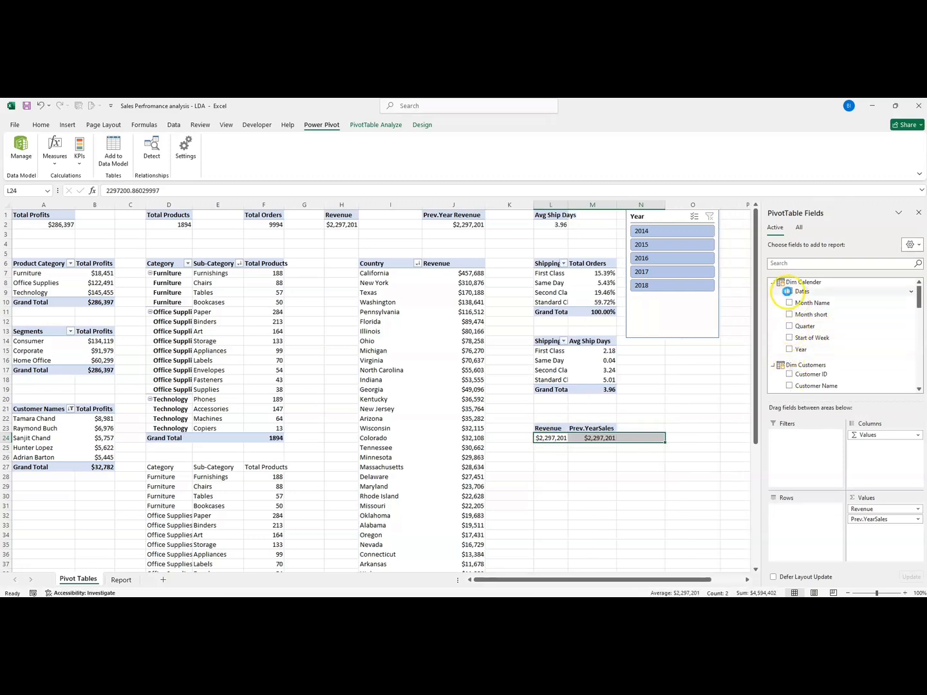
pyautogui.click(788, 292)
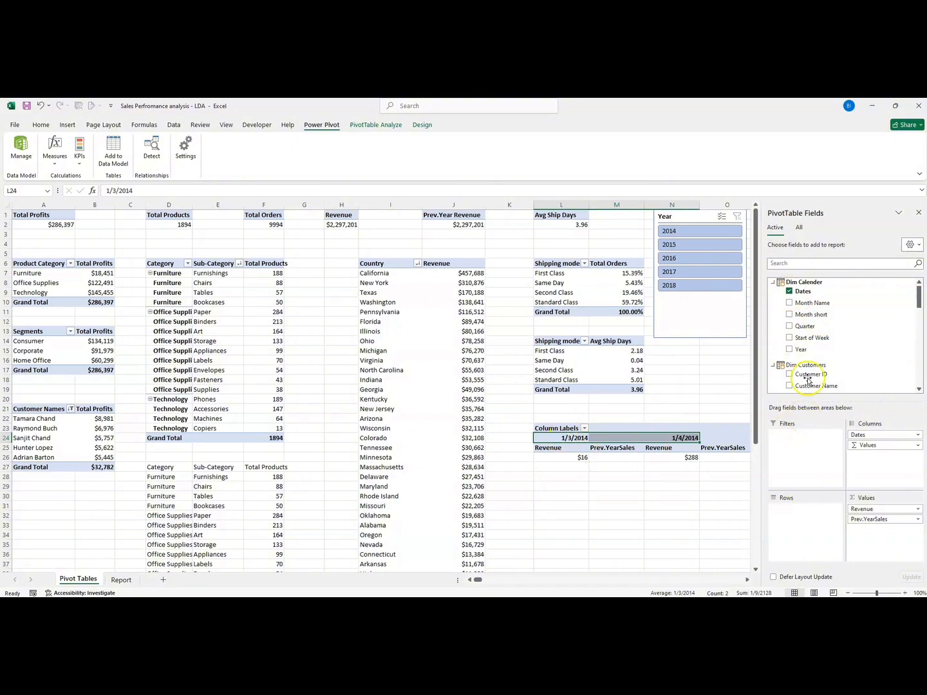
pyautogui.click(790, 292)
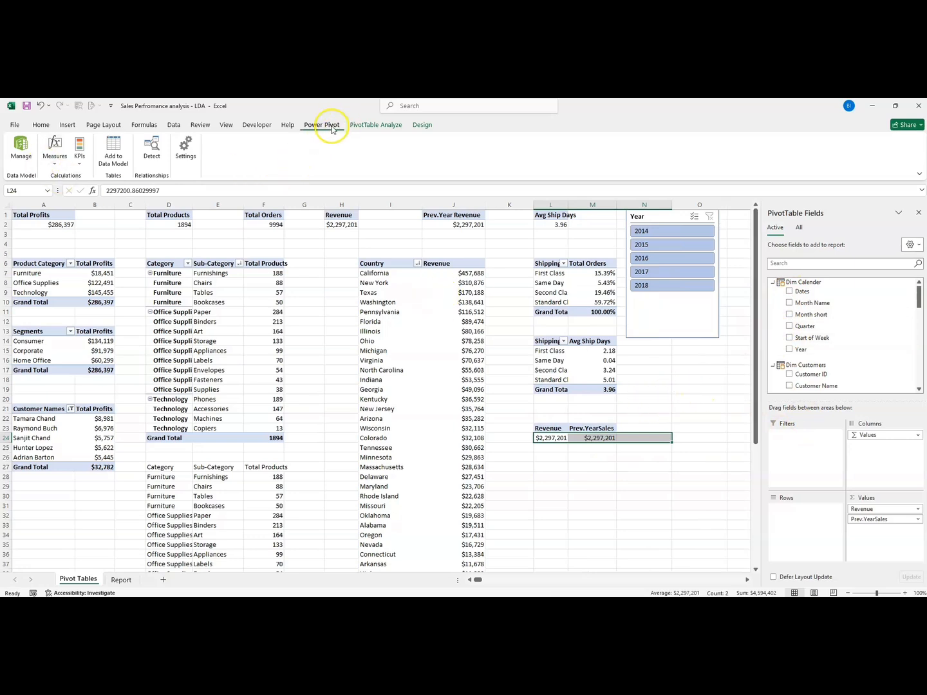
# Step: Open the Power Pivot data model and examine the formula of the Month short column in the Dim Calender table
pyautogui.click(19, 146)
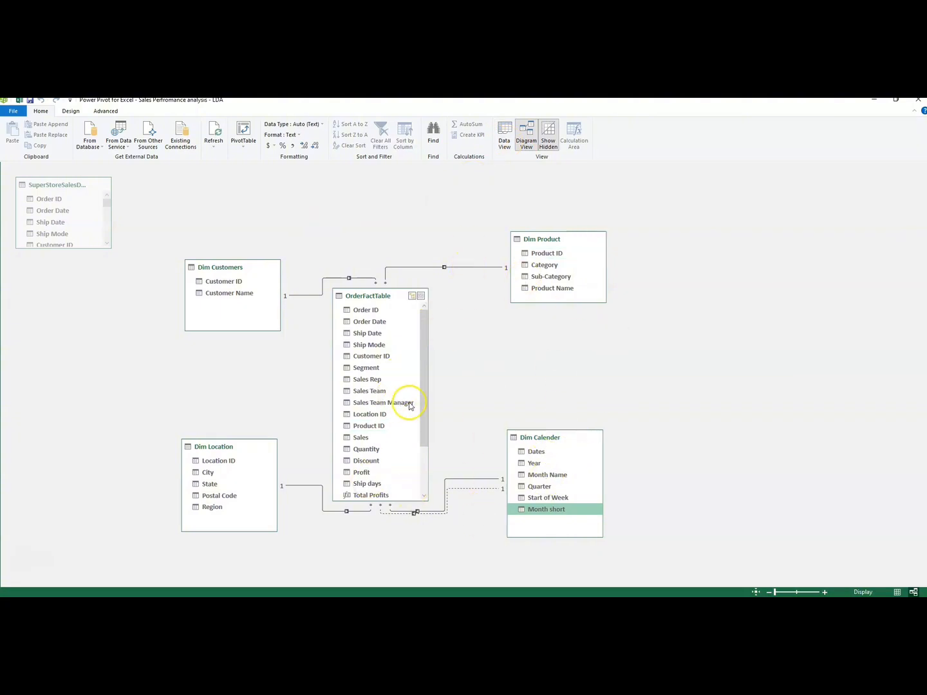
pyautogui.click(475, 420)
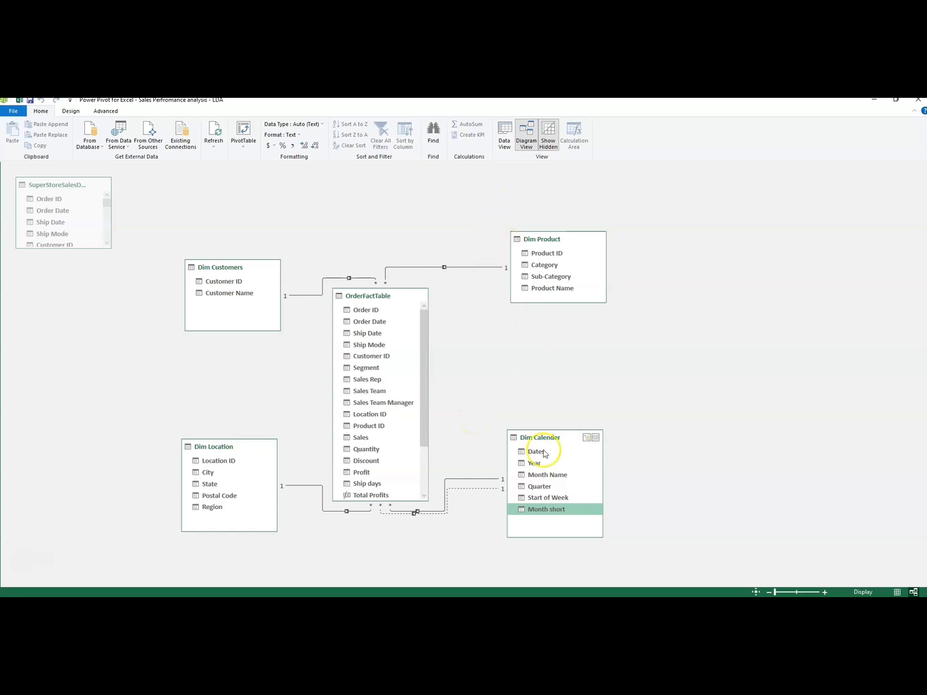
pyautogui.click(504, 138)
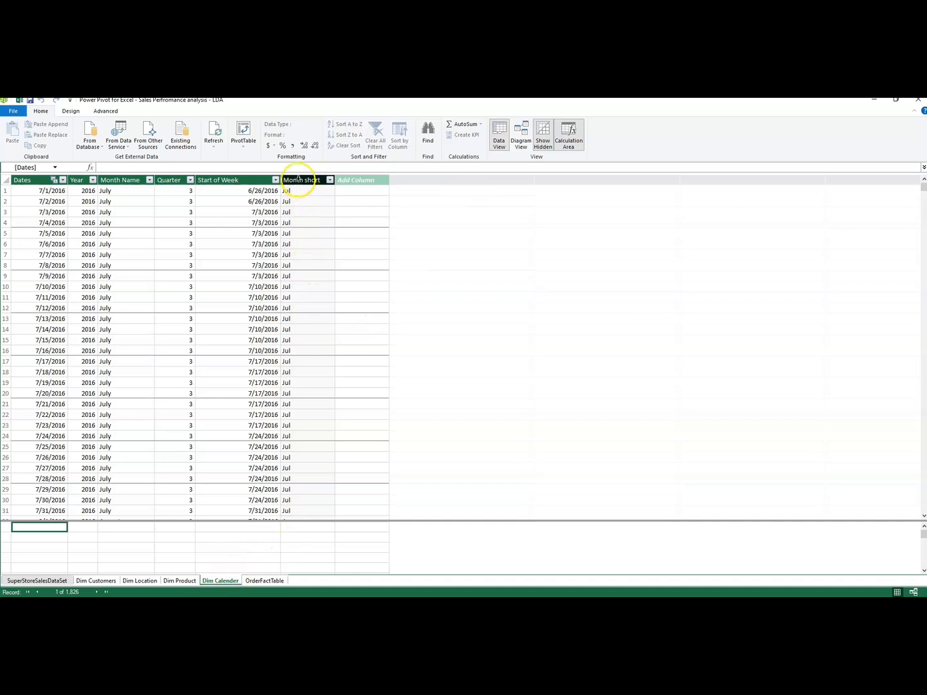
pyautogui.click(298, 180)
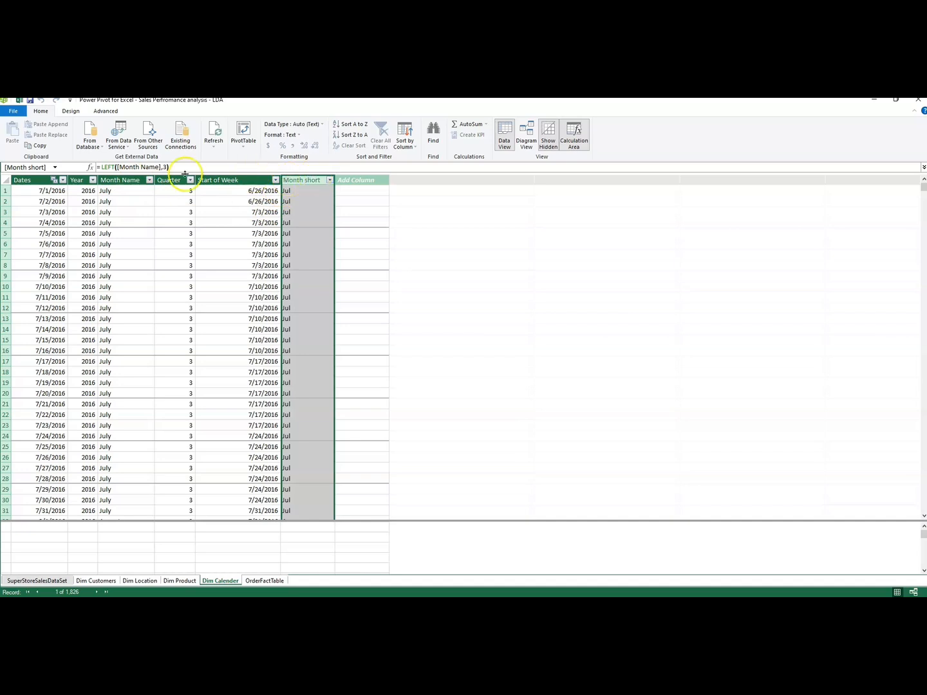
pyautogui.moveTo(178, 166); pyautogui.dragTo(95, 168)
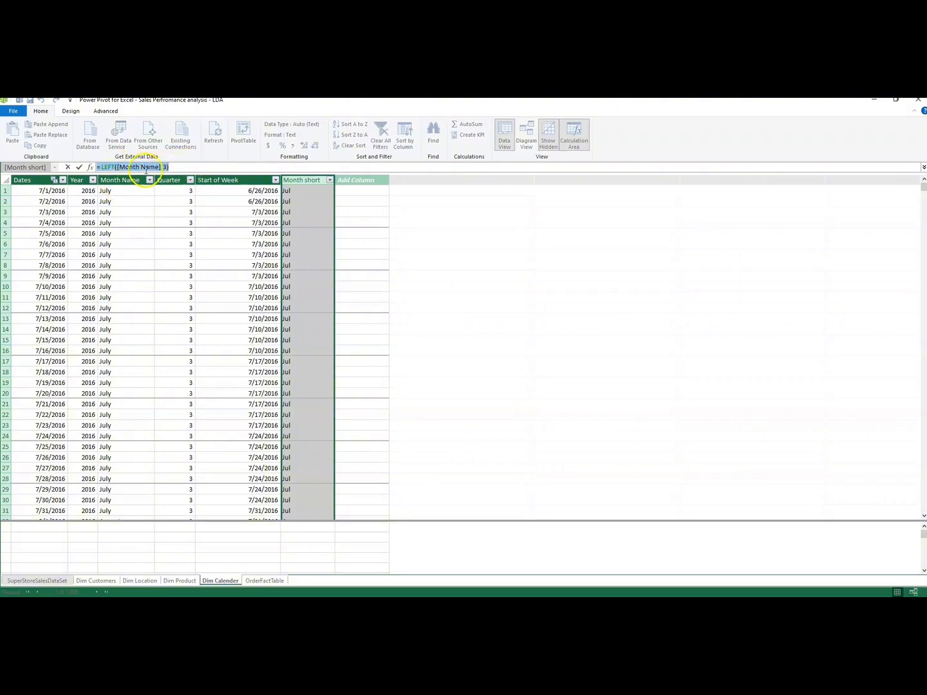
pyautogui.click(316, 222)
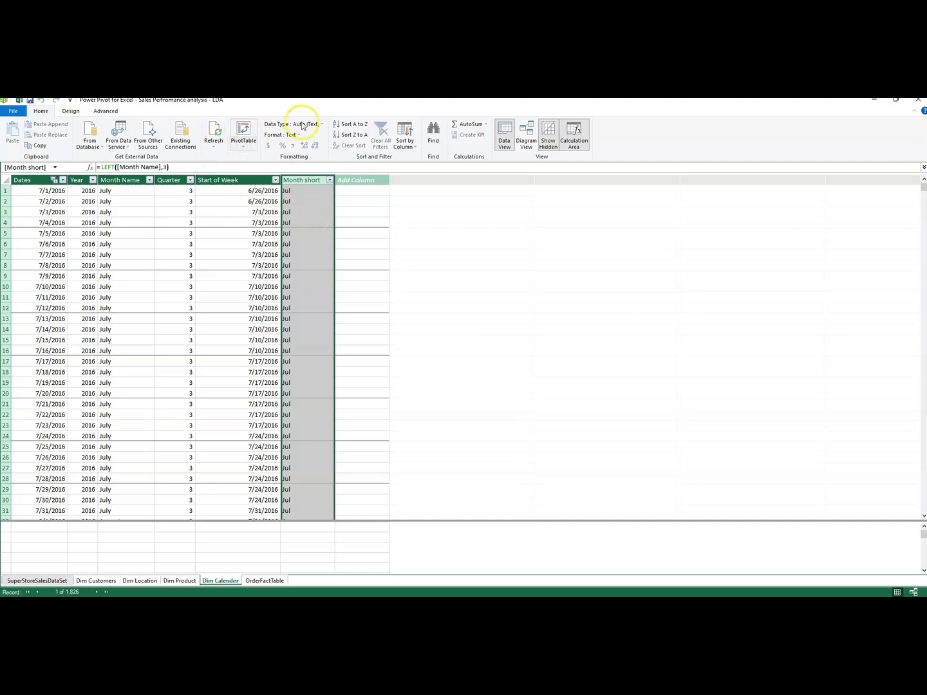
# Step: Create a hierarchy named Date Hierarchy in the Dim Calender table of the data model diagram
pyautogui.click(524, 141)
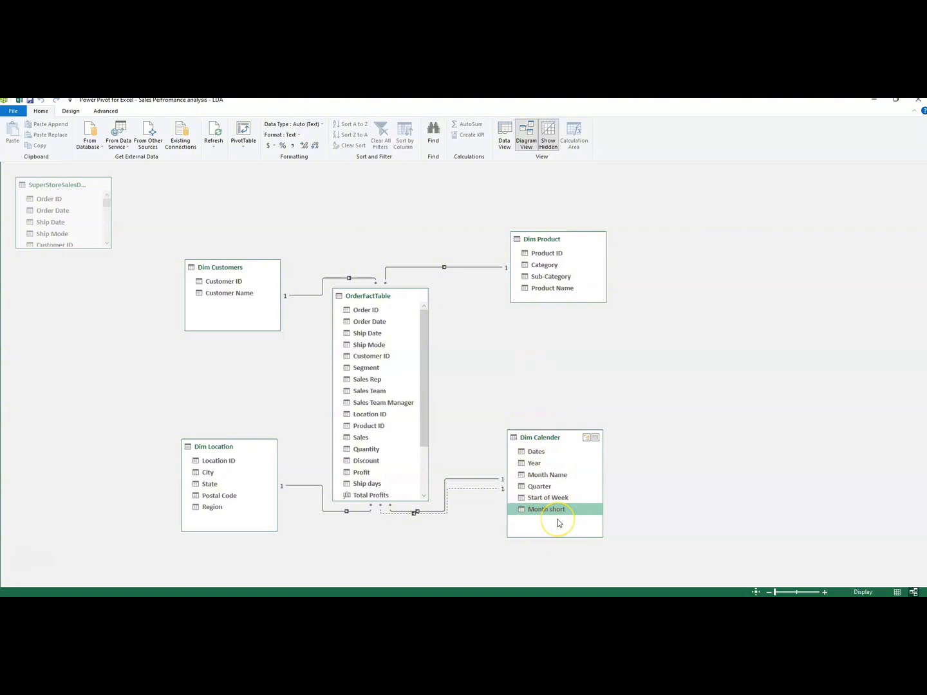
pyautogui.click(587, 441)
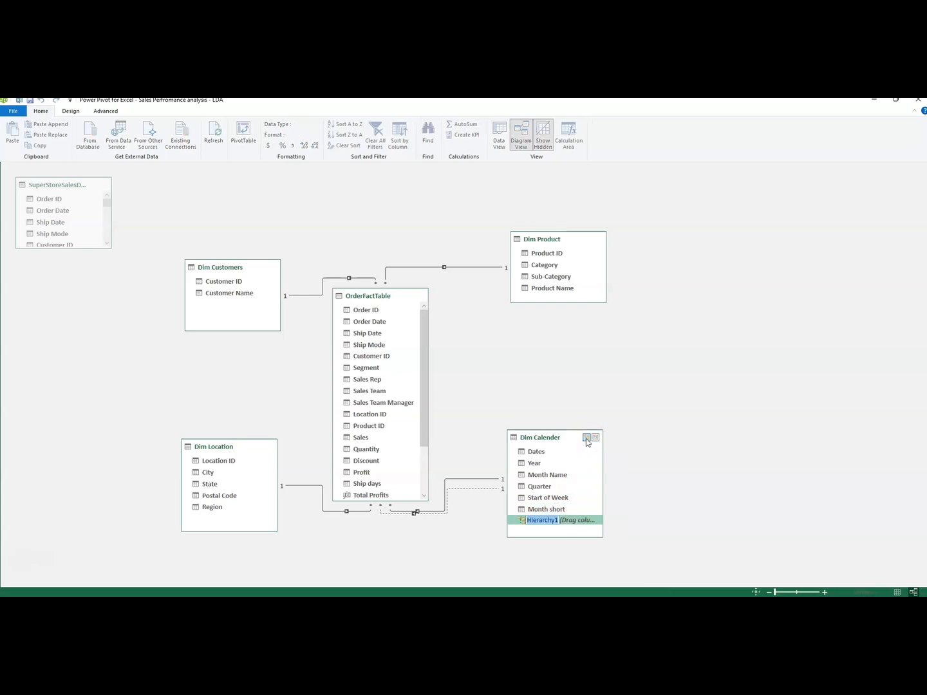
pyautogui.press('BackSpace')
pyautogui.write('Date Hierarchy')
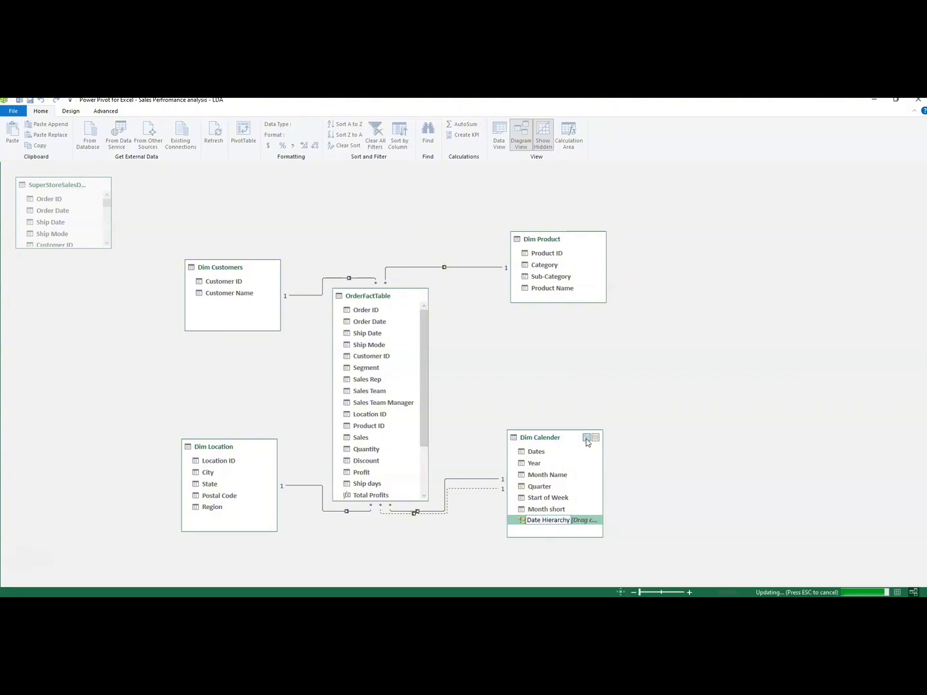
pyautogui.click(577, 533)
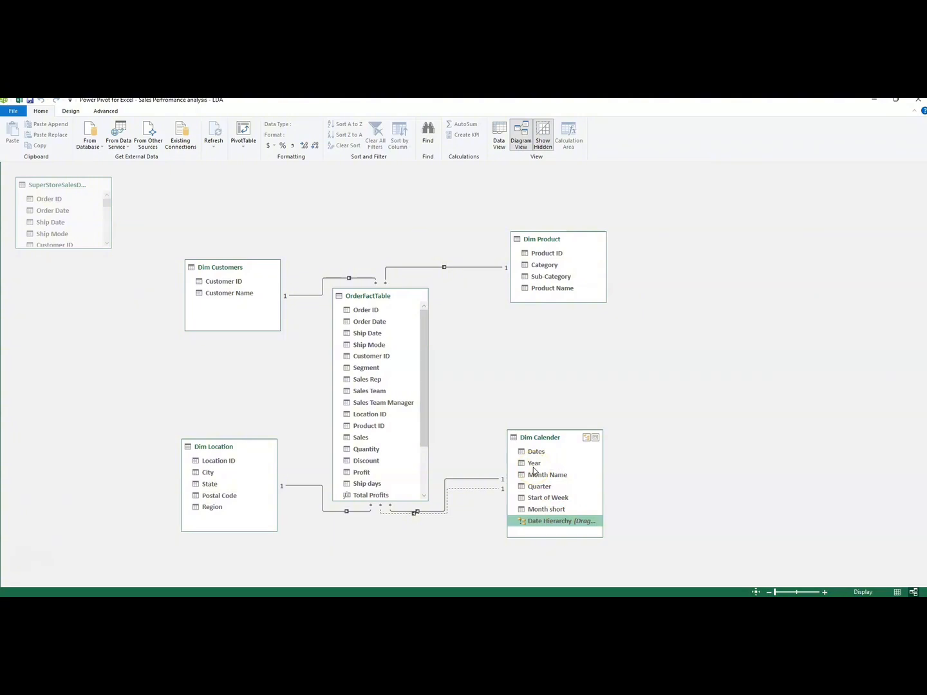
# Step: Add Year, Quarter, Month short and Start of Week as successive levels of the Date Hierarchy in Dim Calender
pyautogui.moveTo(536, 468); pyautogui.dragTo(541, 527)
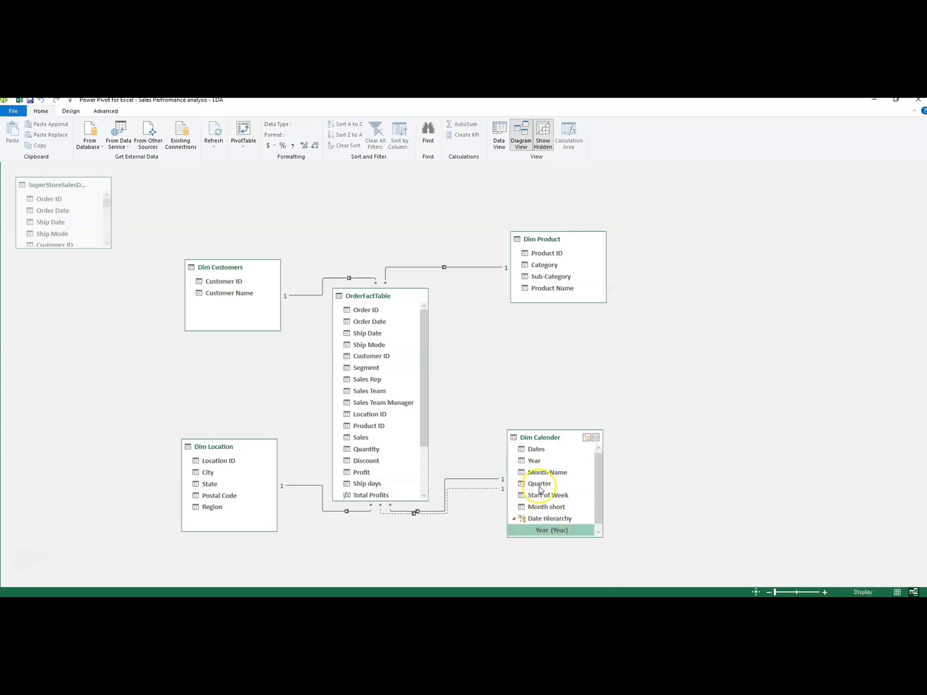
pyautogui.moveTo(539, 483); pyautogui.dragTo(541, 524)
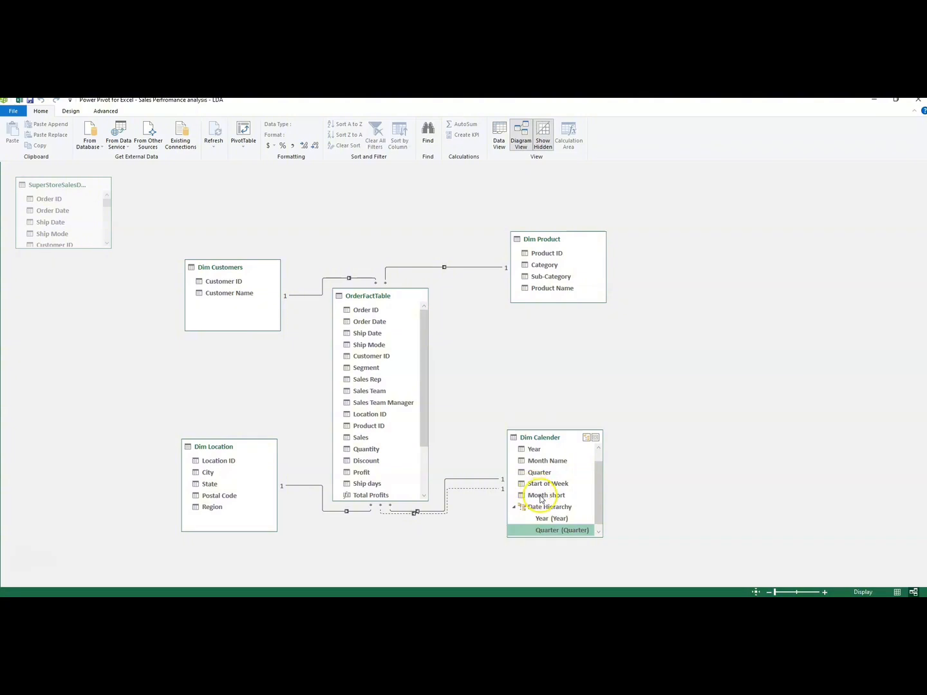
pyautogui.moveTo(546, 492)
pyautogui.mouseDown()
pyautogui.moveTo(546, 535)
pyautogui.moveTo(543, 508)
pyautogui.mouseUp()
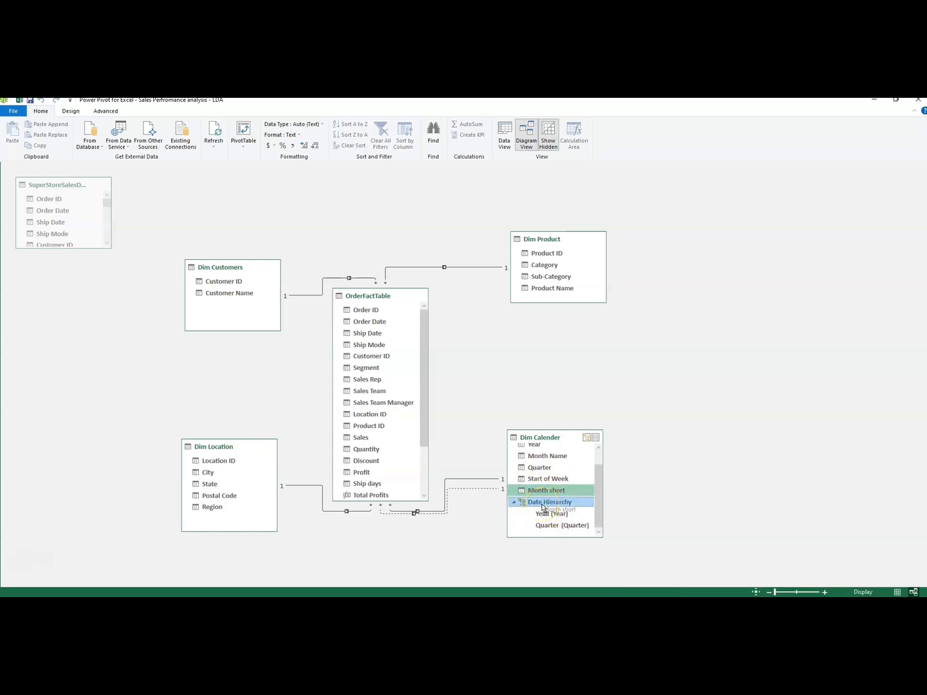
pyautogui.moveTo(541, 507); pyautogui.dragTo(542, 508)
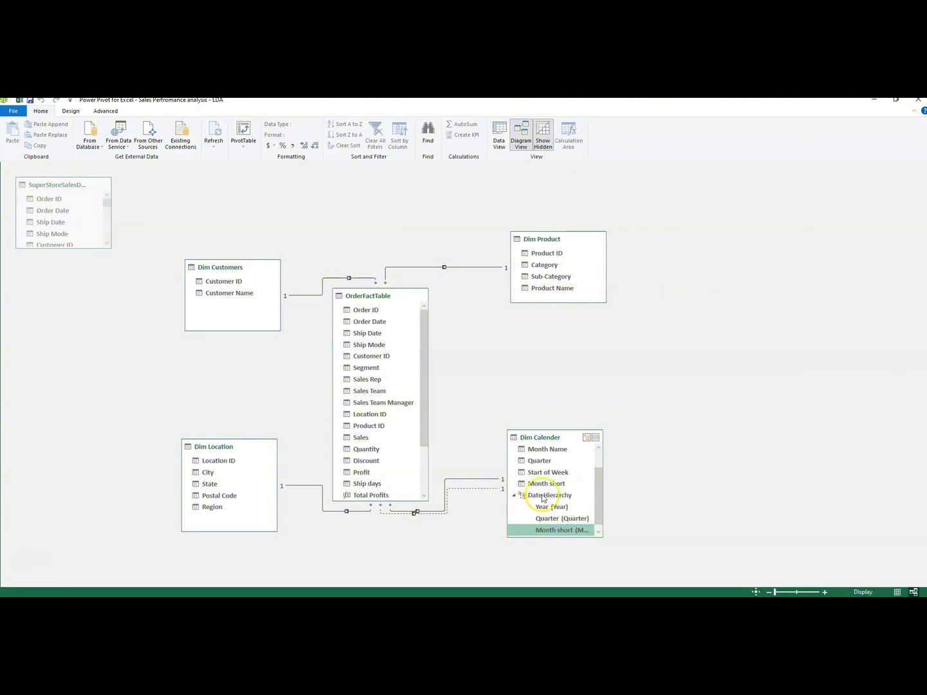
pyautogui.click(552, 475)
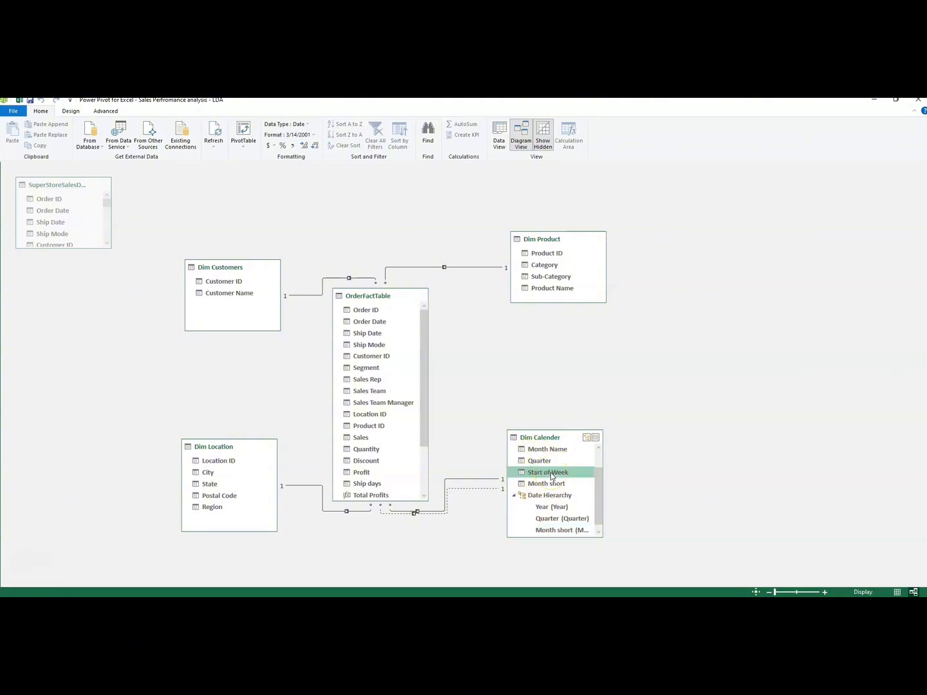
pyautogui.moveTo(551, 476); pyautogui.dragTo(544, 498)
pyautogui.scroll(-1, 596, 497)
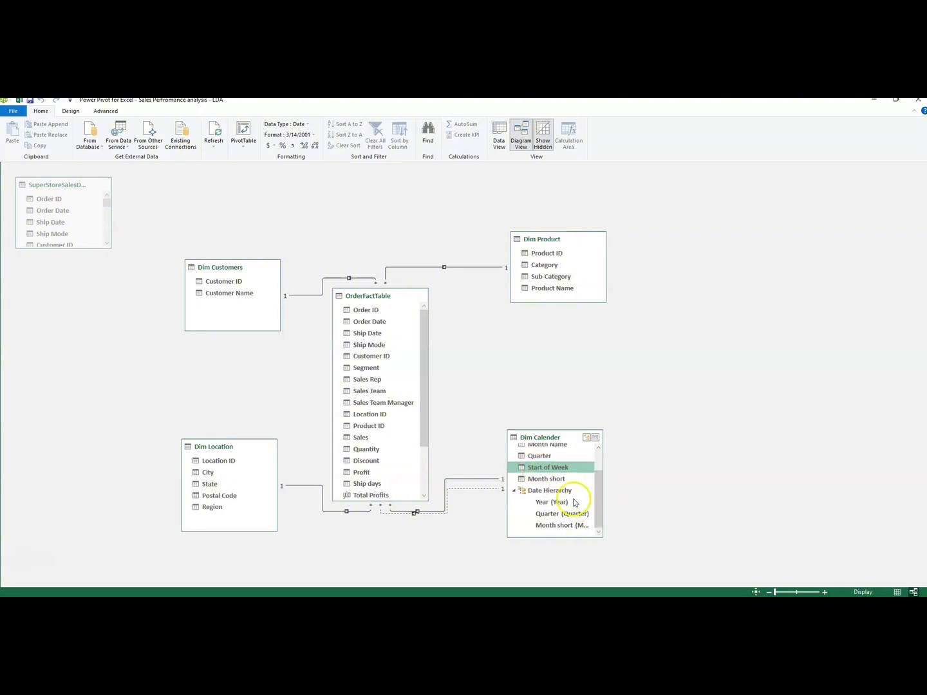
pyautogui.moveTo(554, 477); pyautogui.dragTo(552, 495)
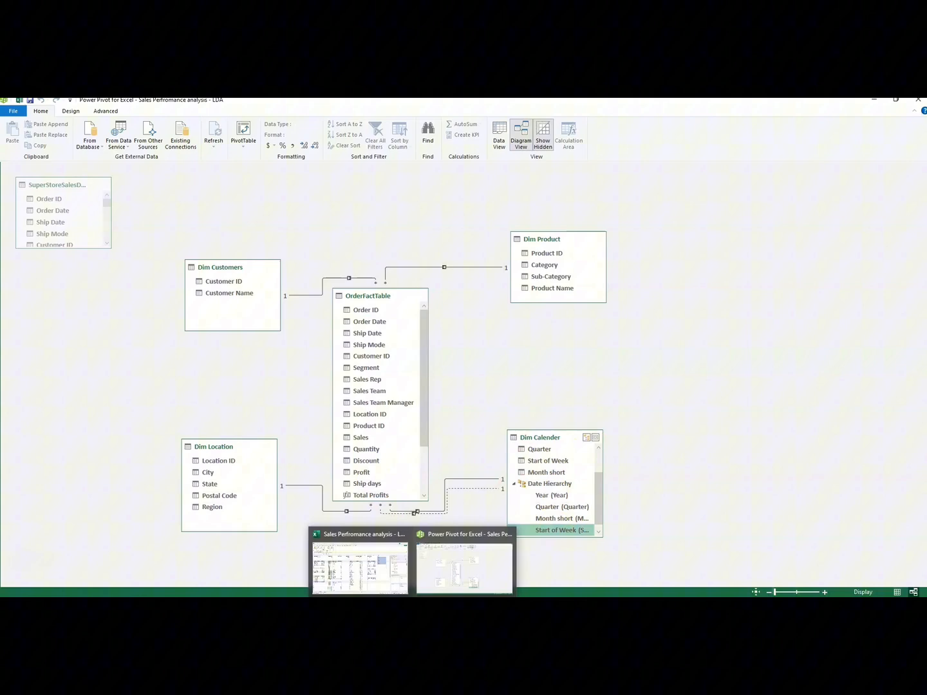
# Step: Switch back to the Excel workbook and add Date Hierarchy to the rows of the Revenue and Prev.YearSales PivotTable
pyautogui.click(378, 582)
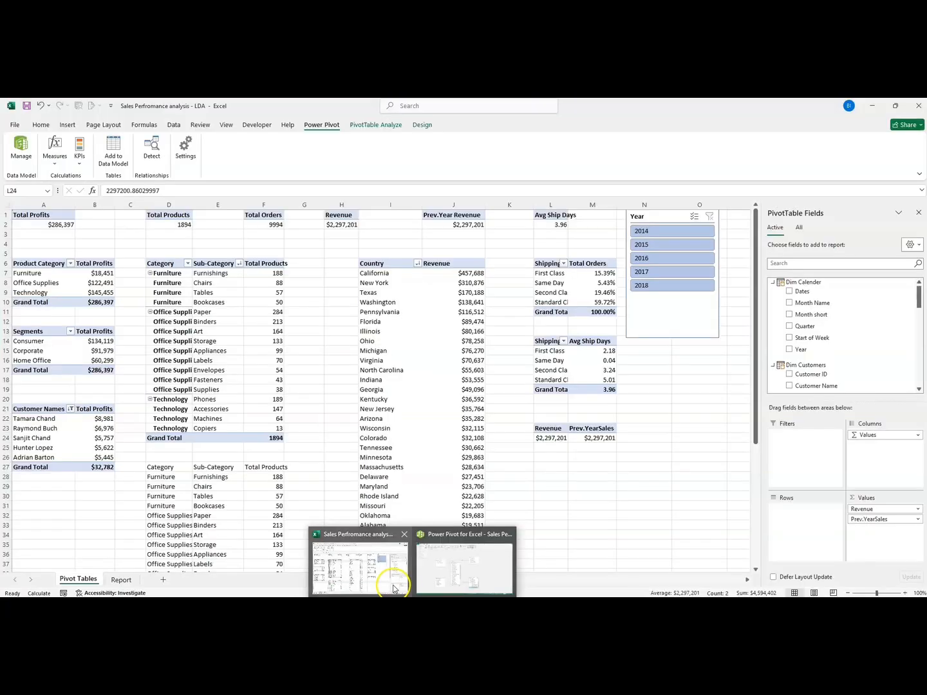
pyautogui.click(385, 581)
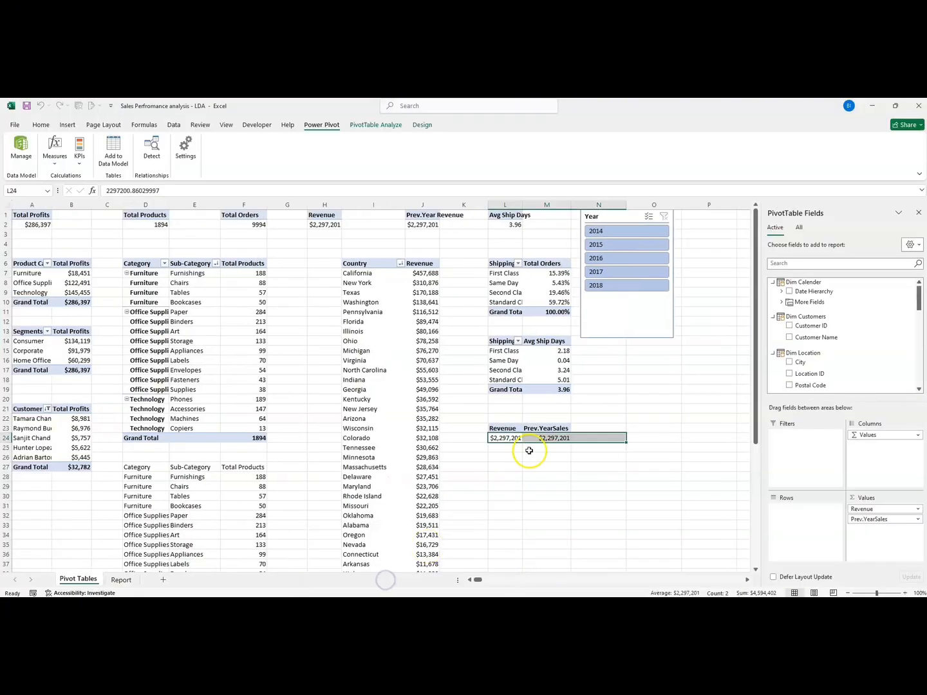
pyautogui.click(790, 292)
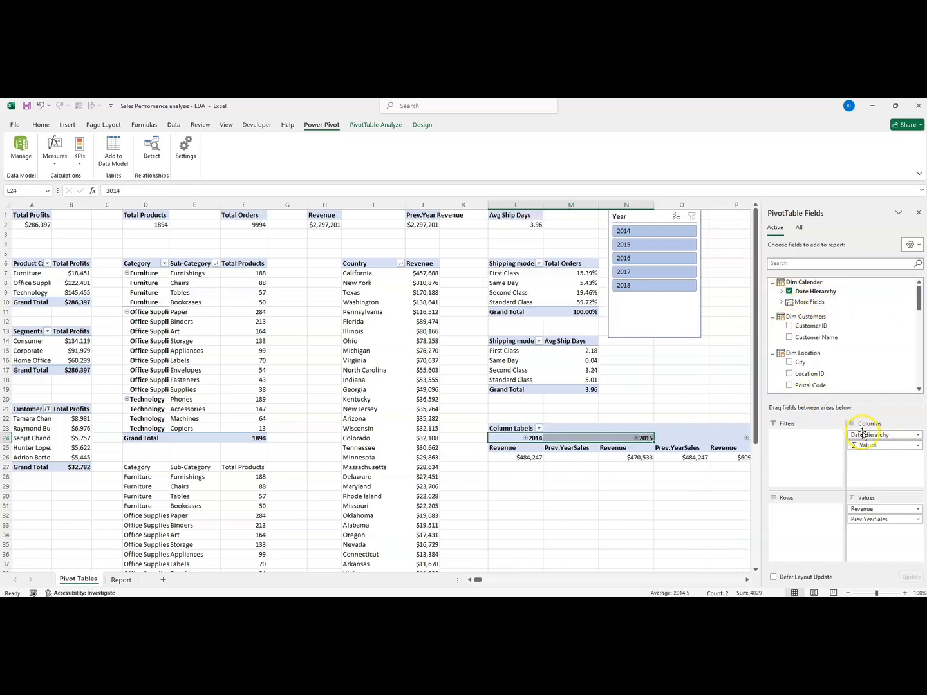
pyautogui.moveTo(864, 437); pyautogui.dragTo(797, 513)
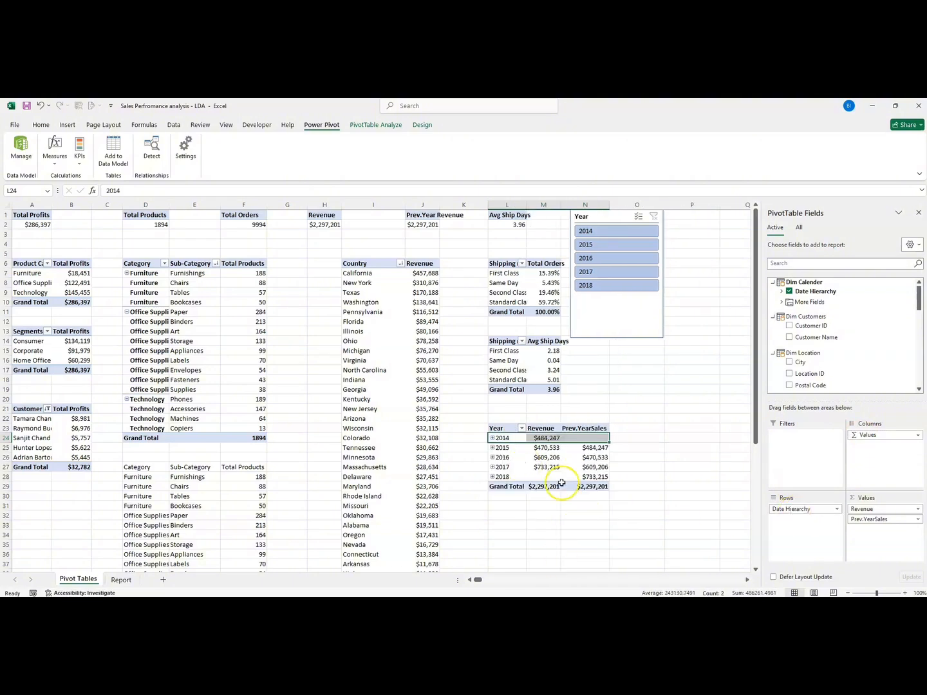
# Step: Expand 2014 and its quarter 1 in the PivotTable to check the hierarchy levels, and collapse both again
pyautogui.click(493, 438)
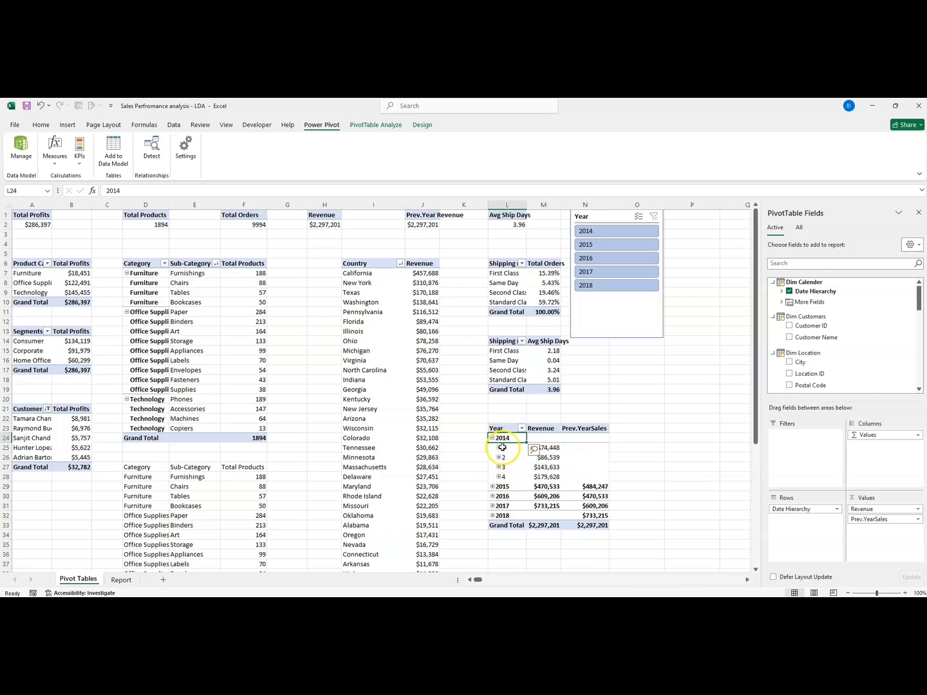
pyautogui.click(499, 448)
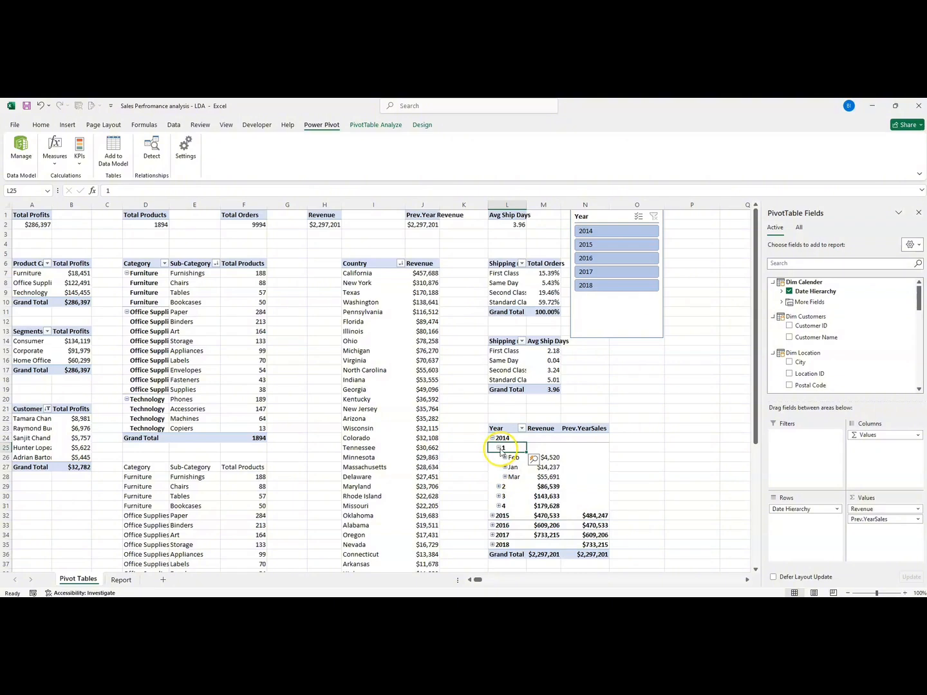
pyautogui.click(499, 448)
pyautogui.click(494, 439)
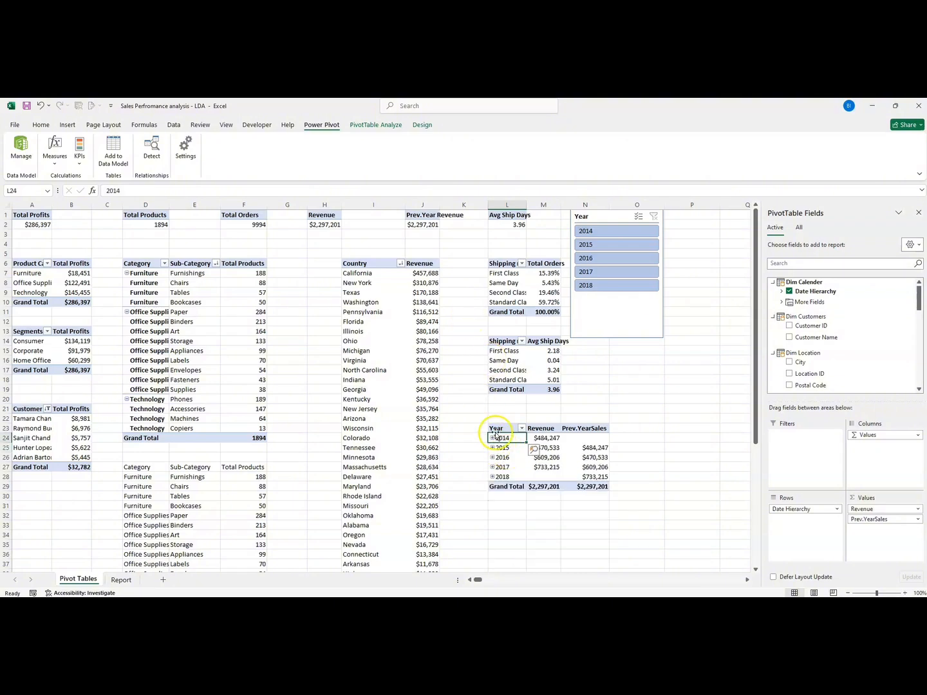
# Step: Insert a 2-D line PivotChart from the Revenue and Prev.YearSales by year PivotTable in L23:N29
pyautogui.moveTo(494, 428); pyautogui.dragTo(589, 491)
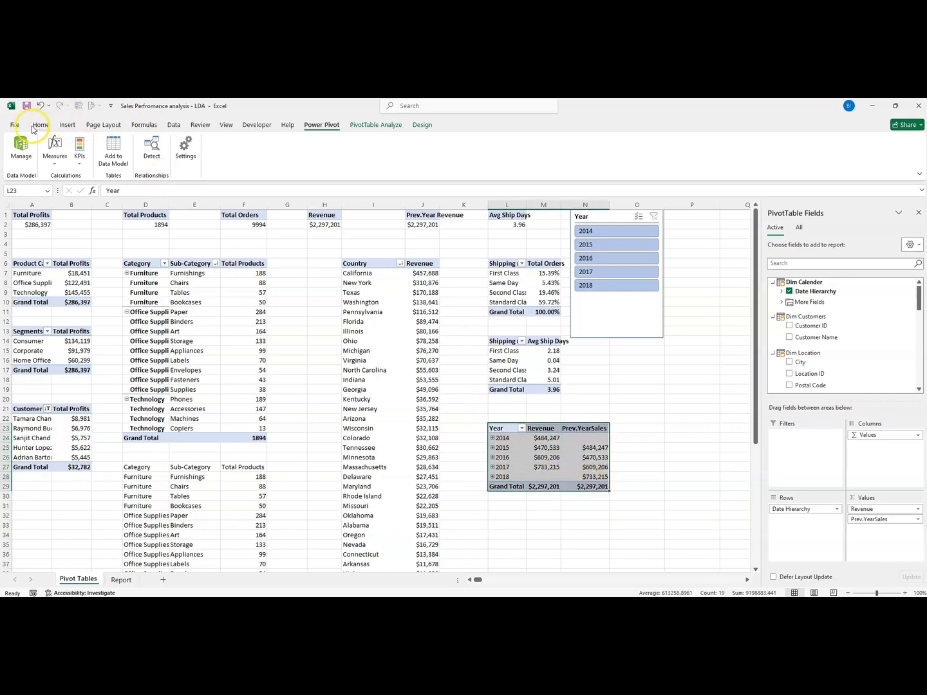
pyautogui.click(67, 125)
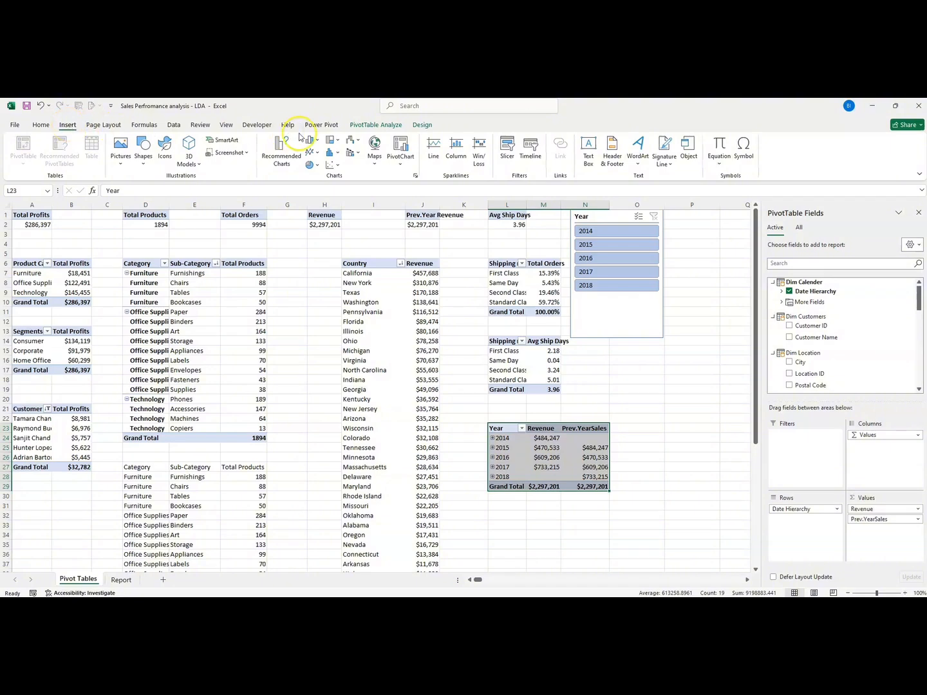
pyautogui.click(314, 154)
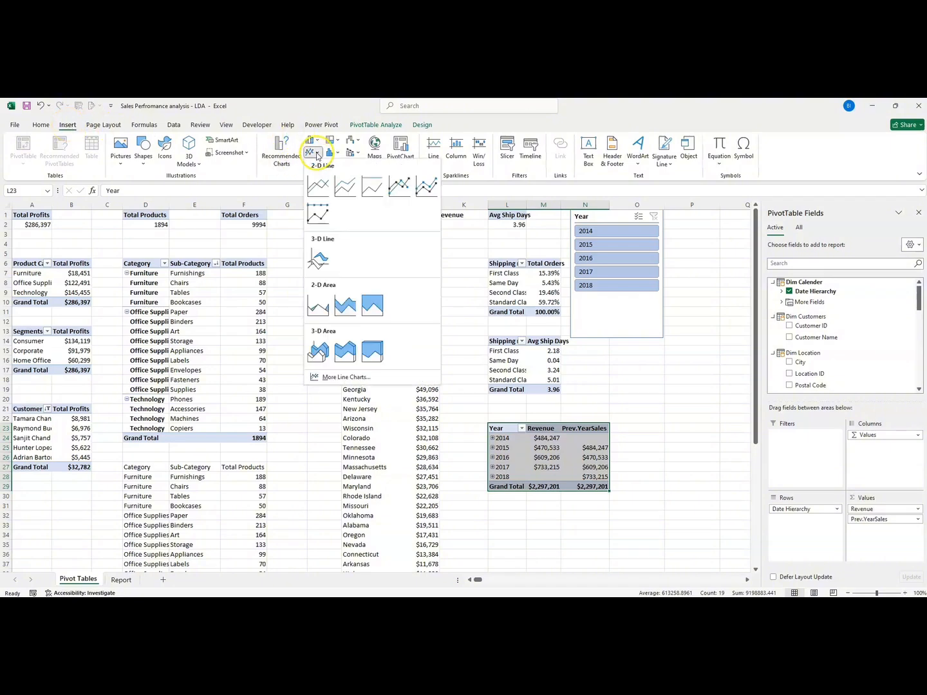
pyautogui.click(319, 188)
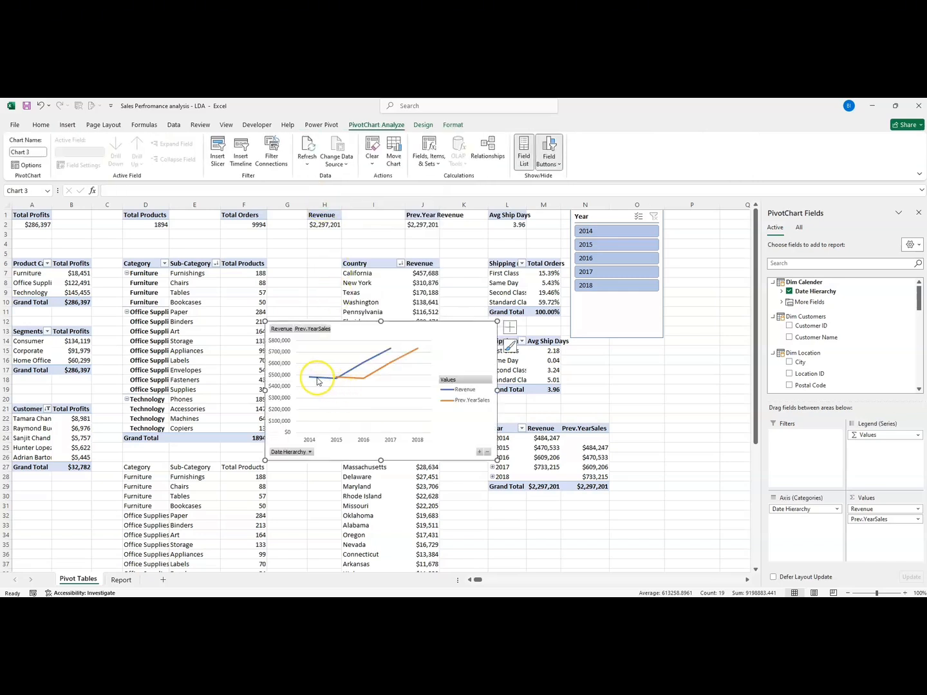
# Step: Expand the line chart's entire date field from years down through quarters to the month level
pyautogui.moveTo(309, 379)
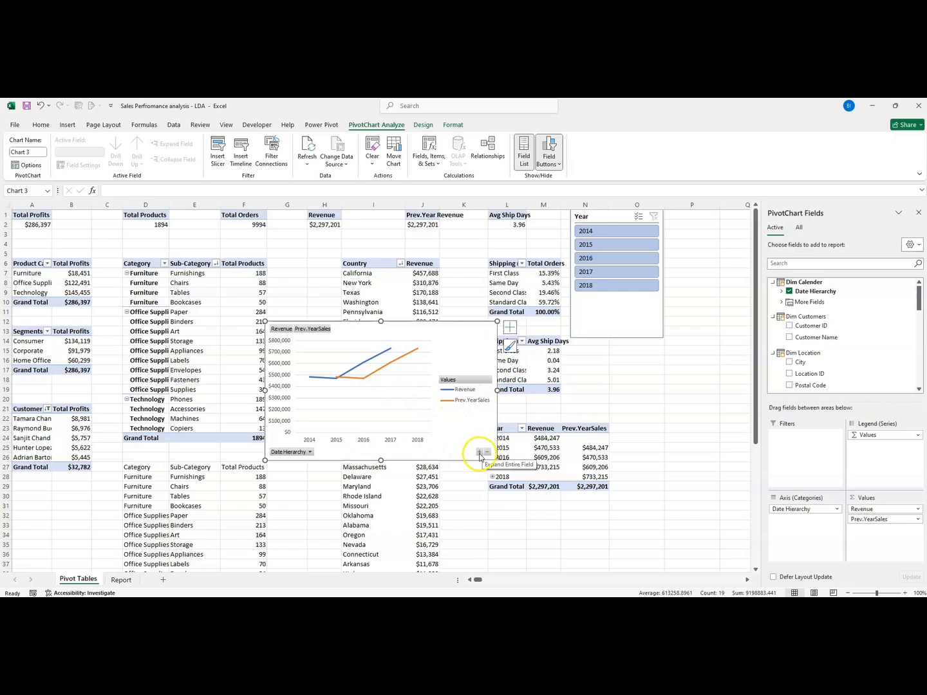
pyautogui.click(481, 454)
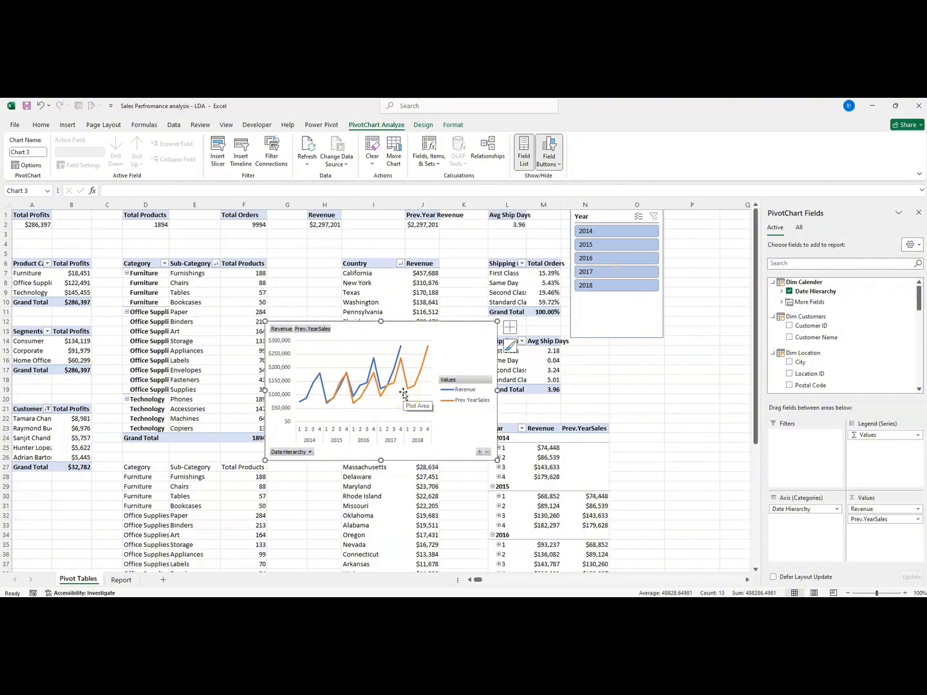
pyautogui.click(478, 451)
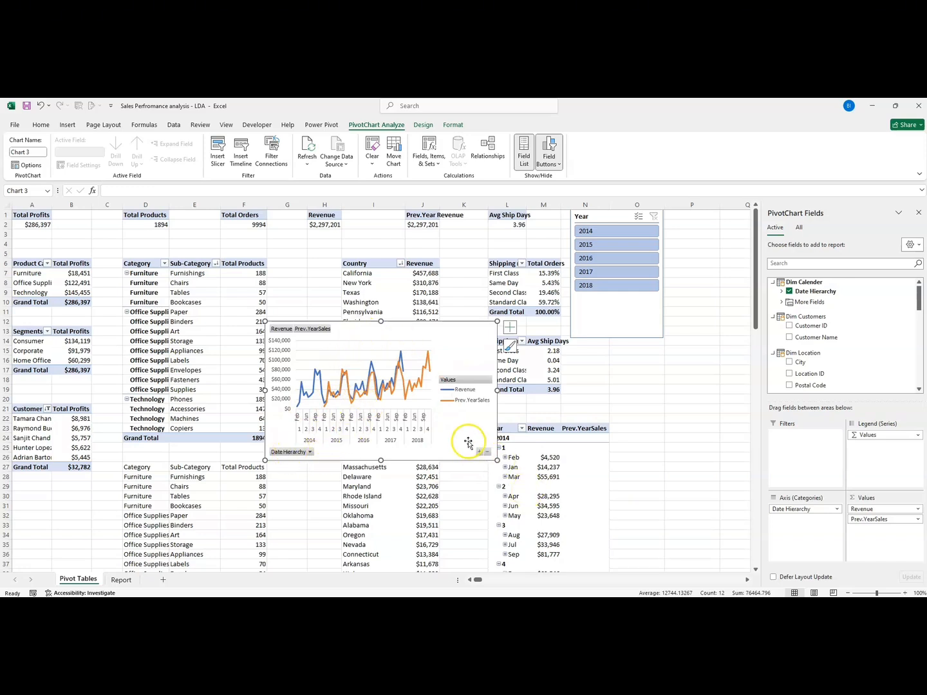
# Step: Collapse the line chart's entire date field from the month level to the quarter level
pyautogui.click(488, 452)
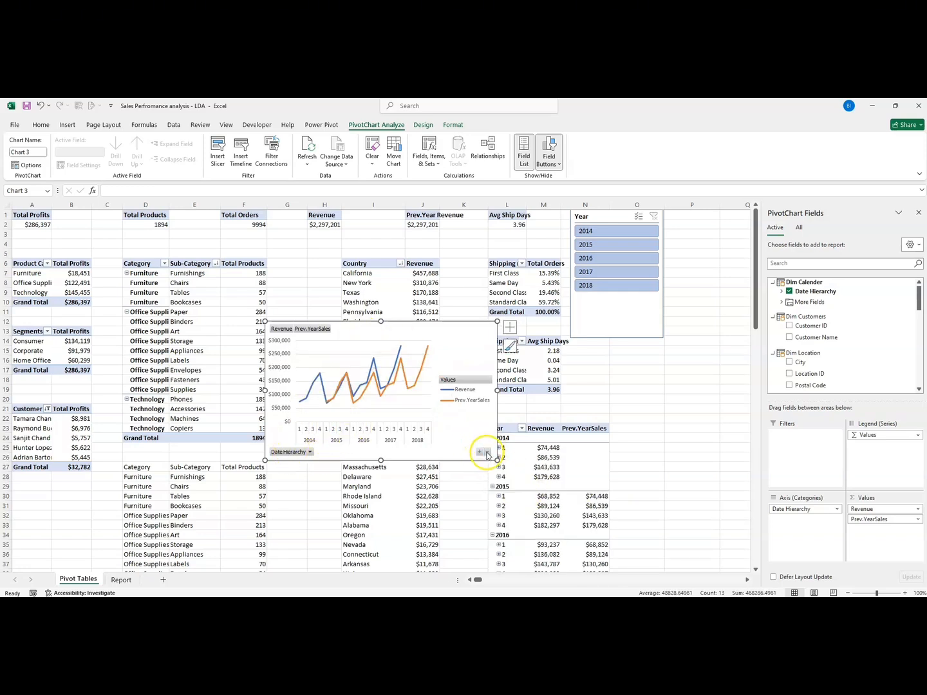
pyautogui.click(486, 453)
pyautogui.click(480, 453)
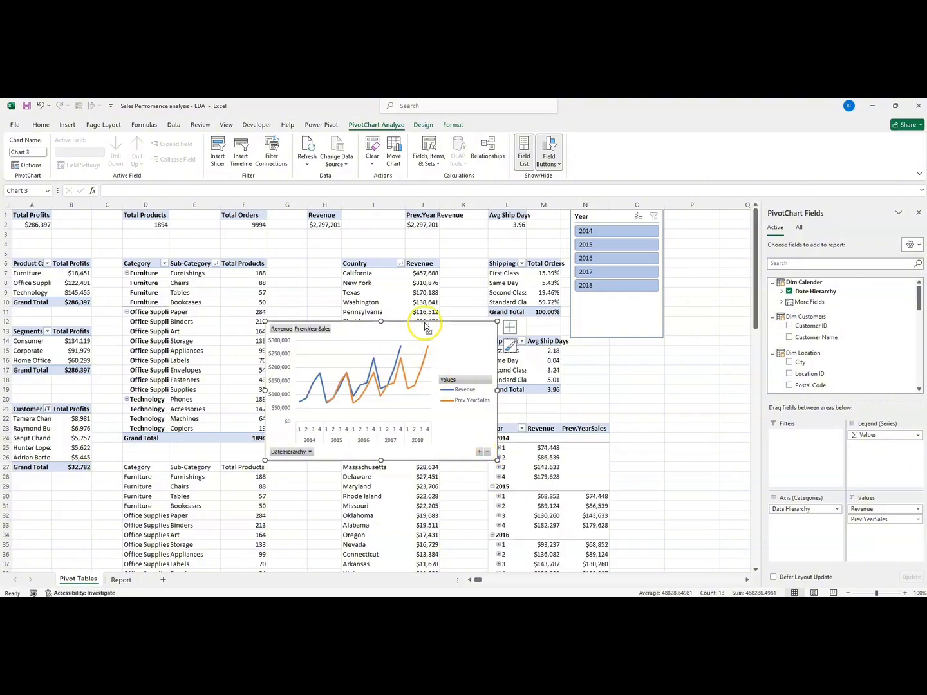
# Step: Copy the line chart to the Report sheet and align and resize it beside the Avg Ship Days chart
pyautogui.click(121, 579)
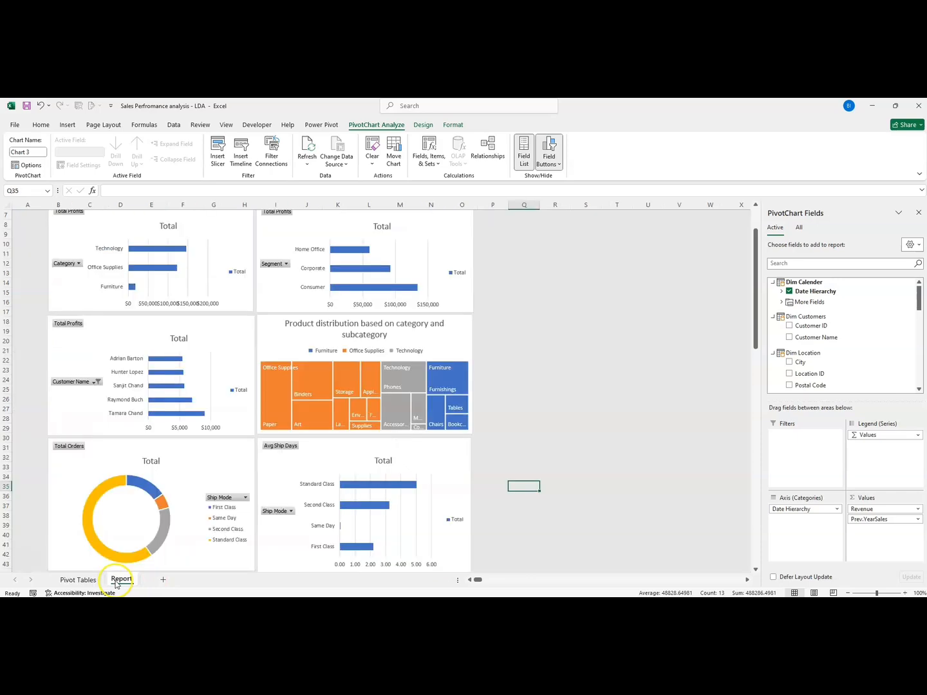
pyautogui.click(498, 456)
pyautogui.hotkey('ctrl', 'v')
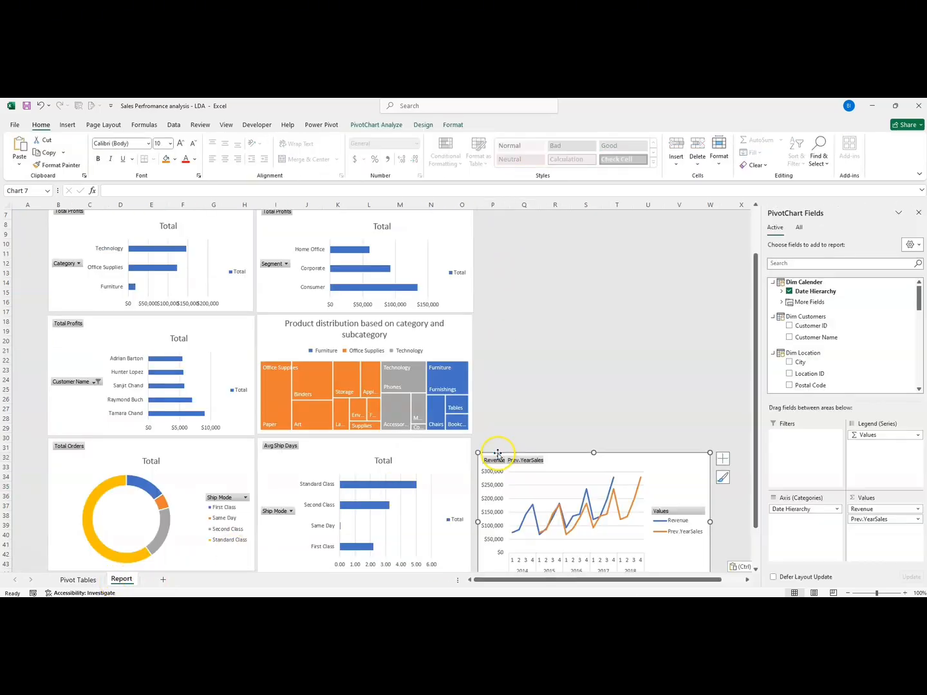
pyautogui.moveTo(509, 455); pyautogui.dragTo(505, 440)
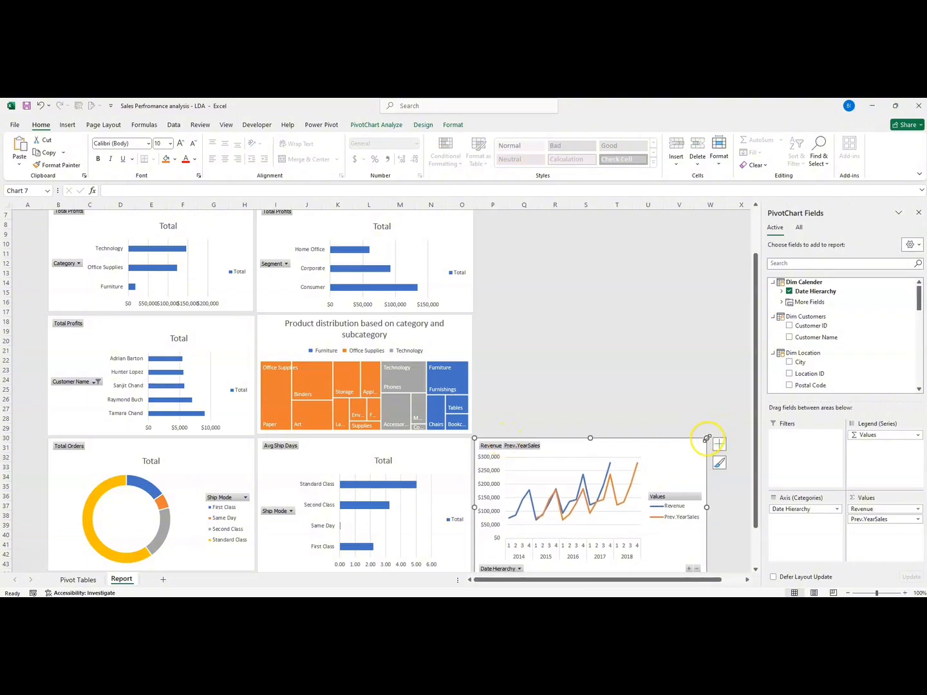
pyautogui.moveTo(706, 437); pyautogui.dragTo(719, 438)
pyautogui.click(609, 364)
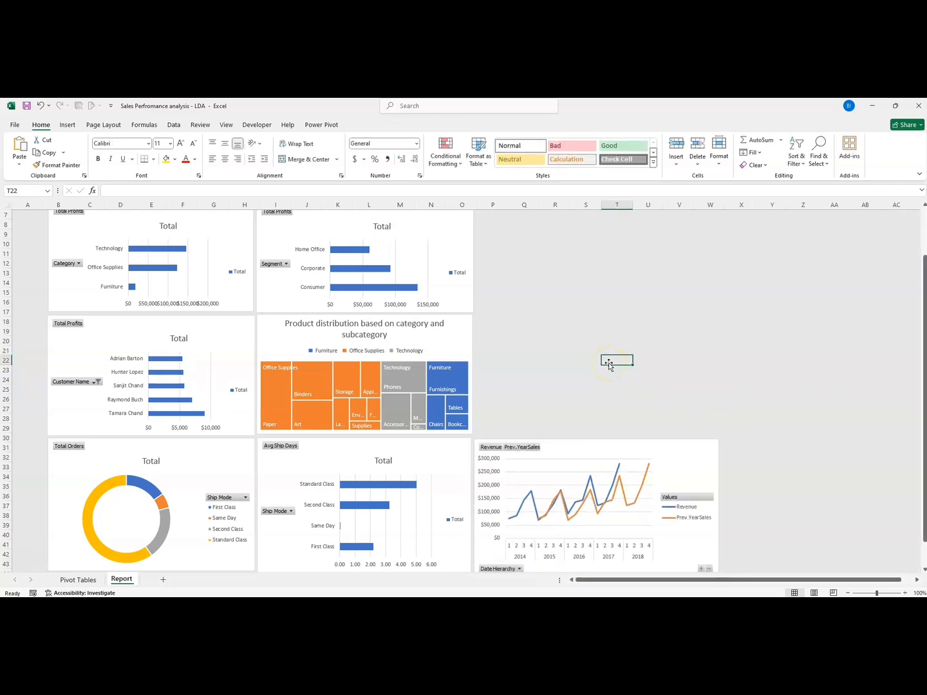
# Step: Delete the original line chart from the Pivot Tables sheet and select the New York row of the revenue PivotTable
pyautogui.click(76, 581)
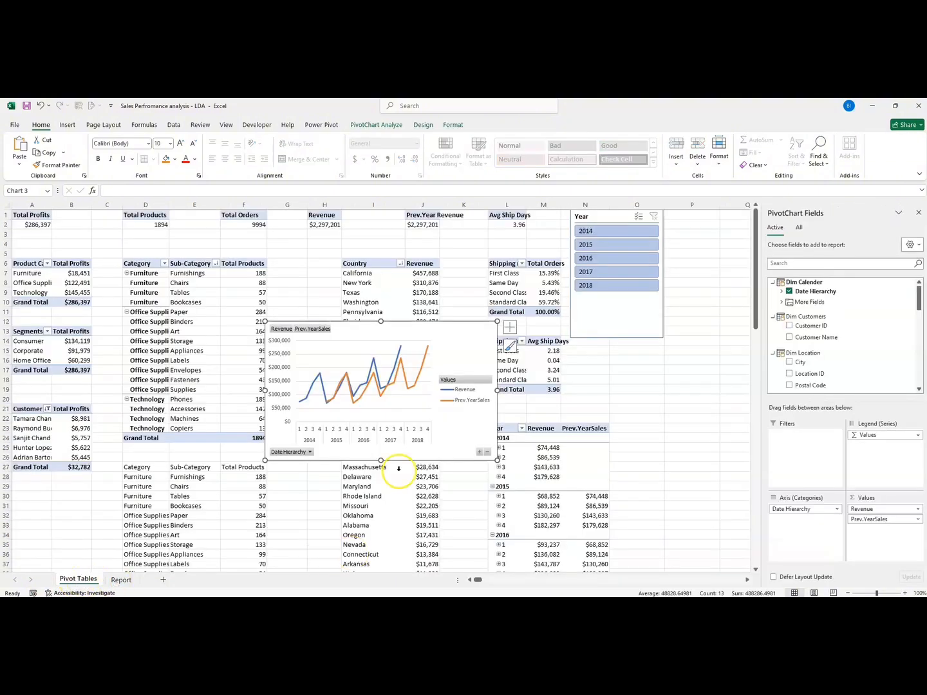
pyautogui.press('Delete')
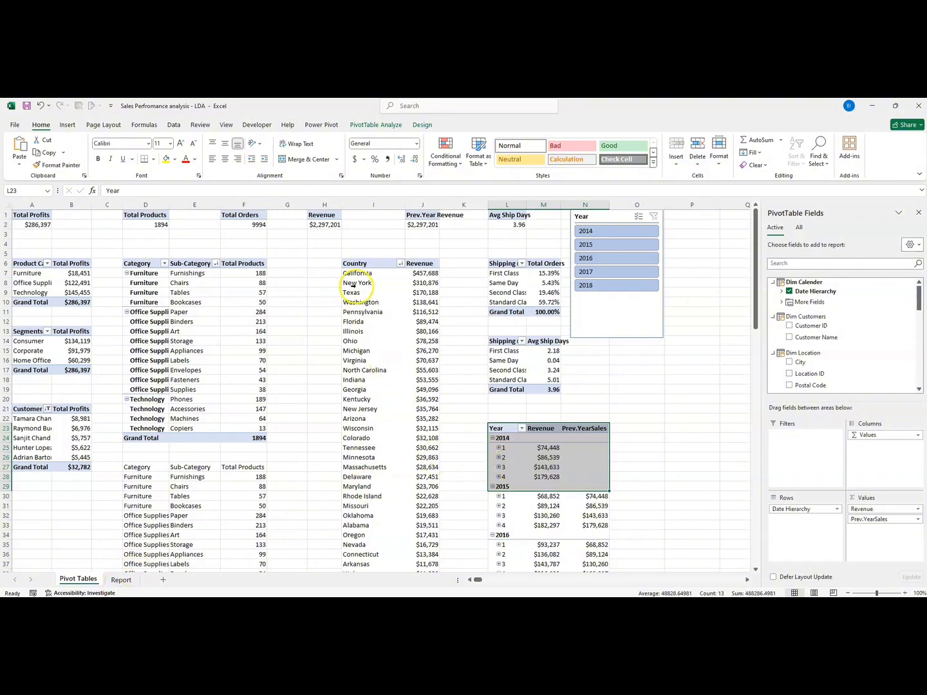
pyautogui.moveTo(353, 283); pyautogui.dragTo(421, 283)
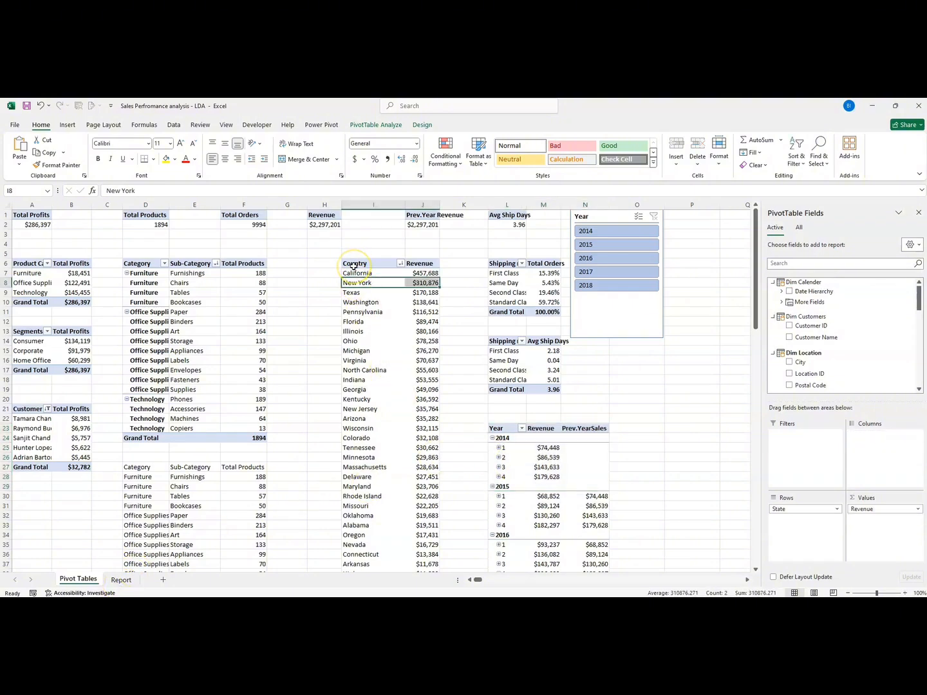
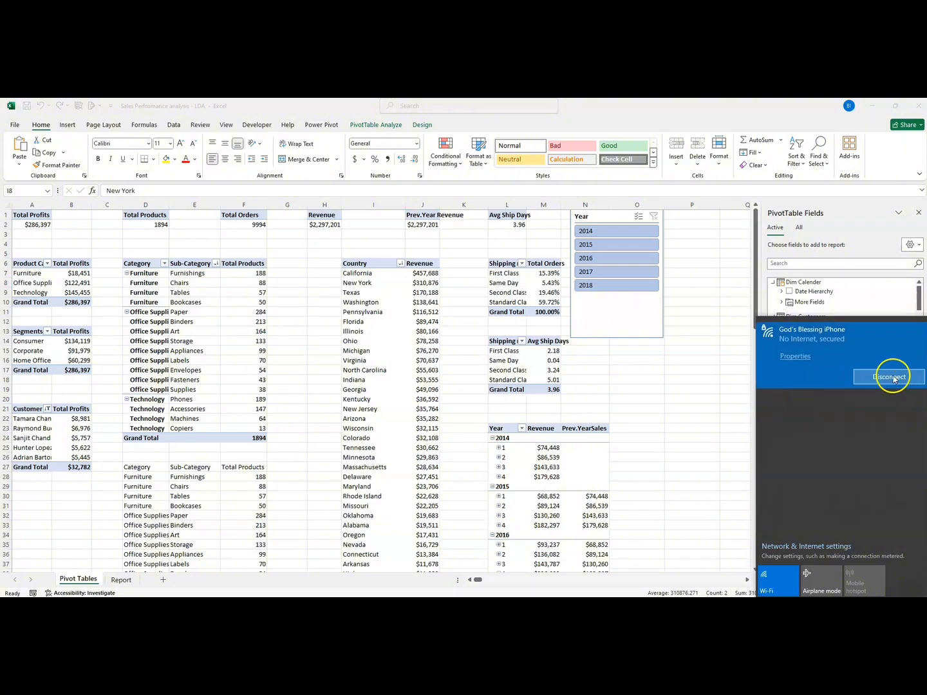
# Step: Check the computer's Wi-Fi connection status and return to the worksheet
pyautogui.click(704, 377)
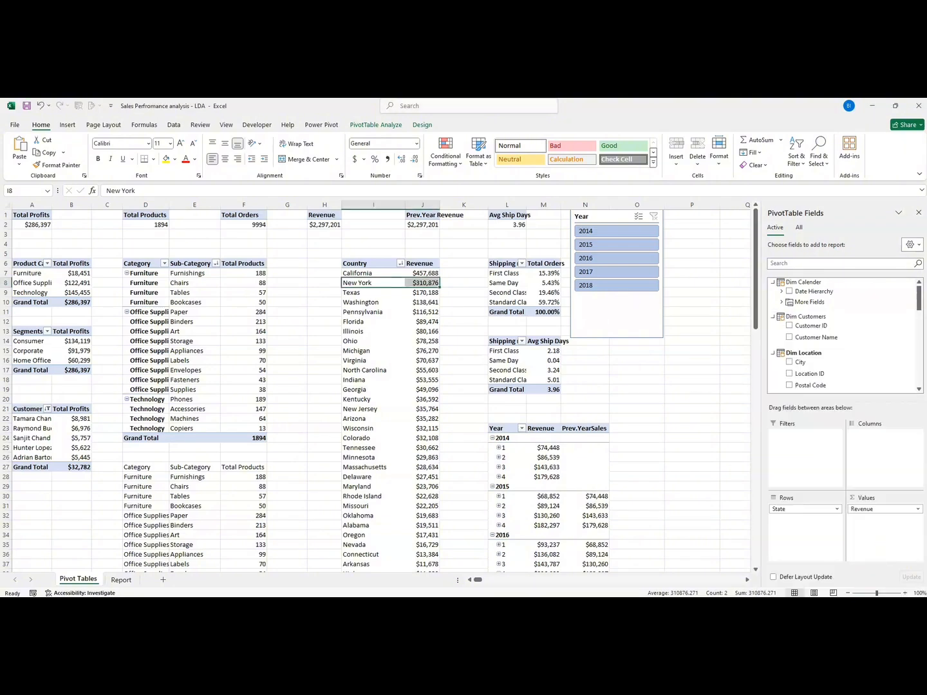
pyautogui.click(861, 605)
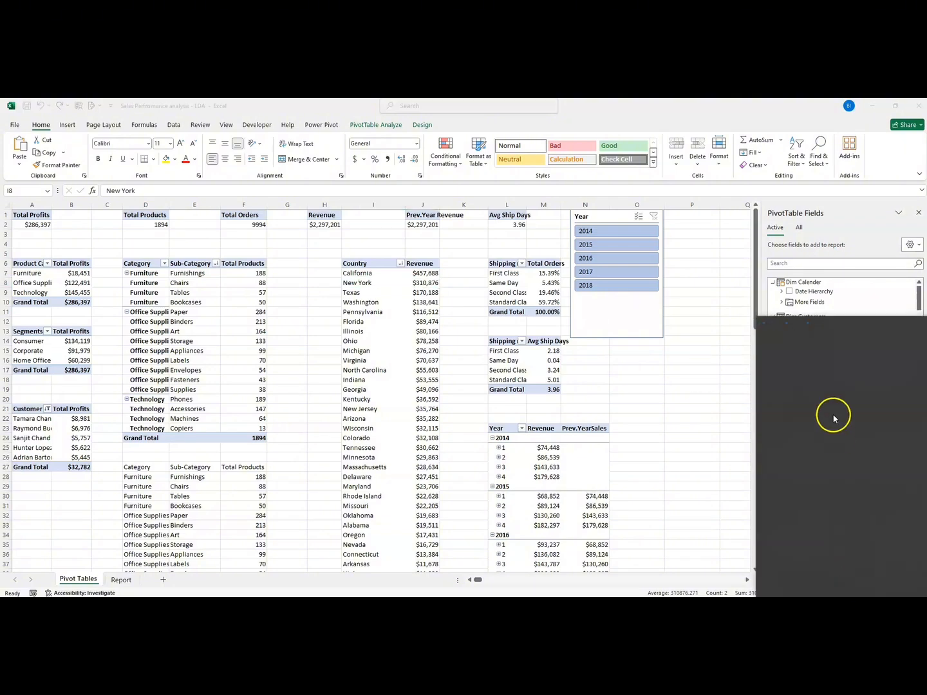
pyautogui.click(668, 408)
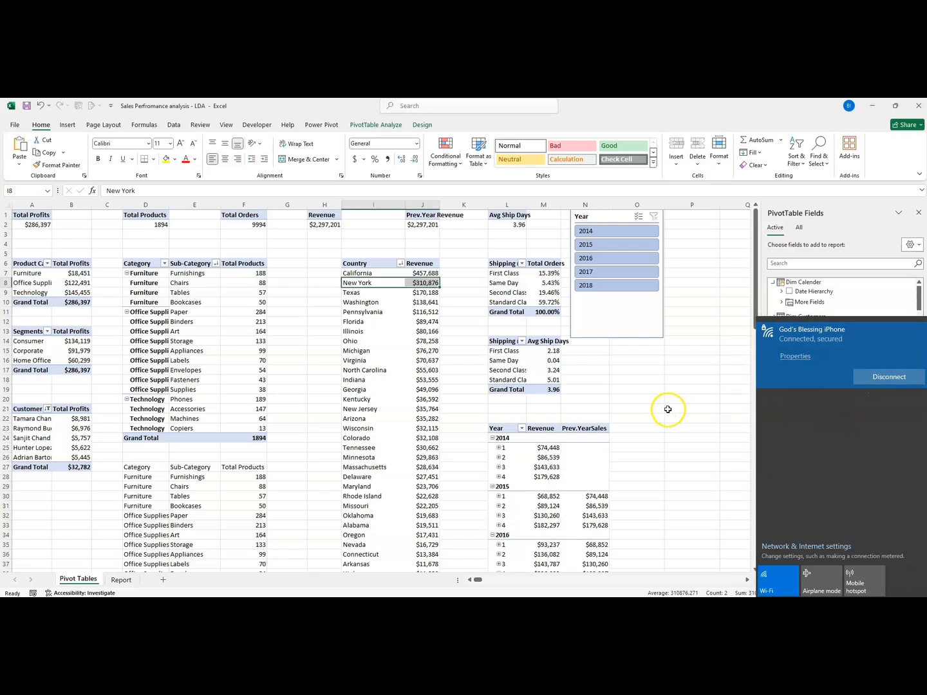
pyautogui.click(724, 272)
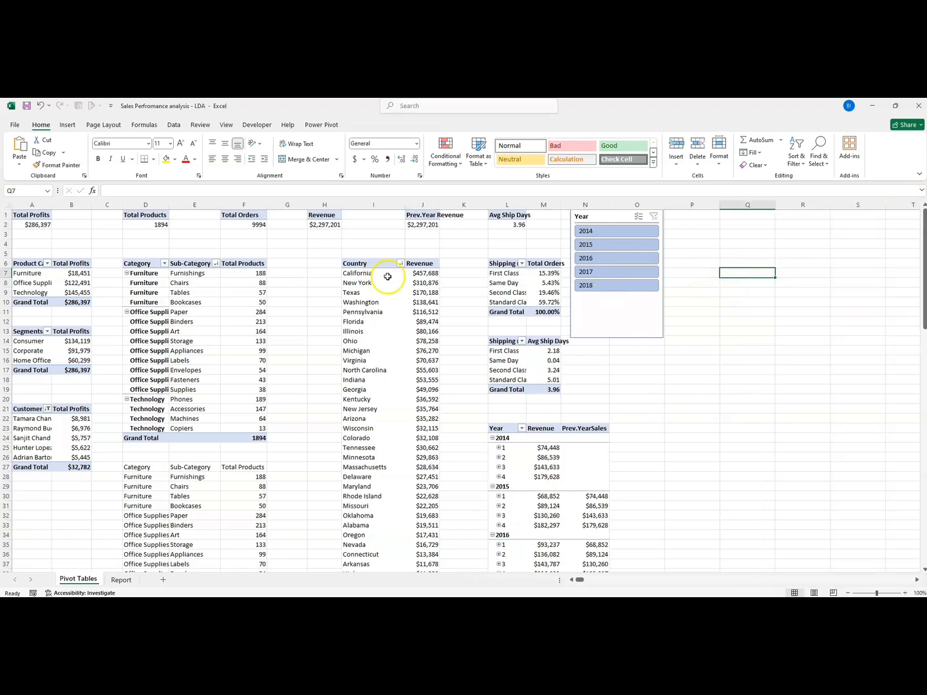
# Step: Enter the formula =I6 in cell Q6 to reference the Country header of the revenue PivotTable
pyautogui.click(745, 264)
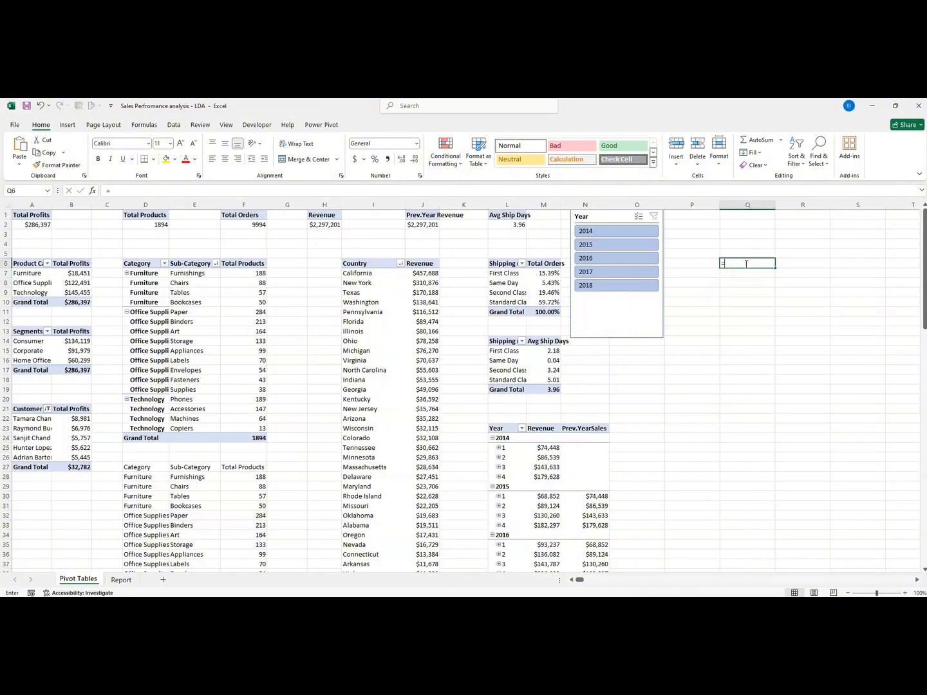
pyautogui.write('=')
pyautogui.click(364, 264)
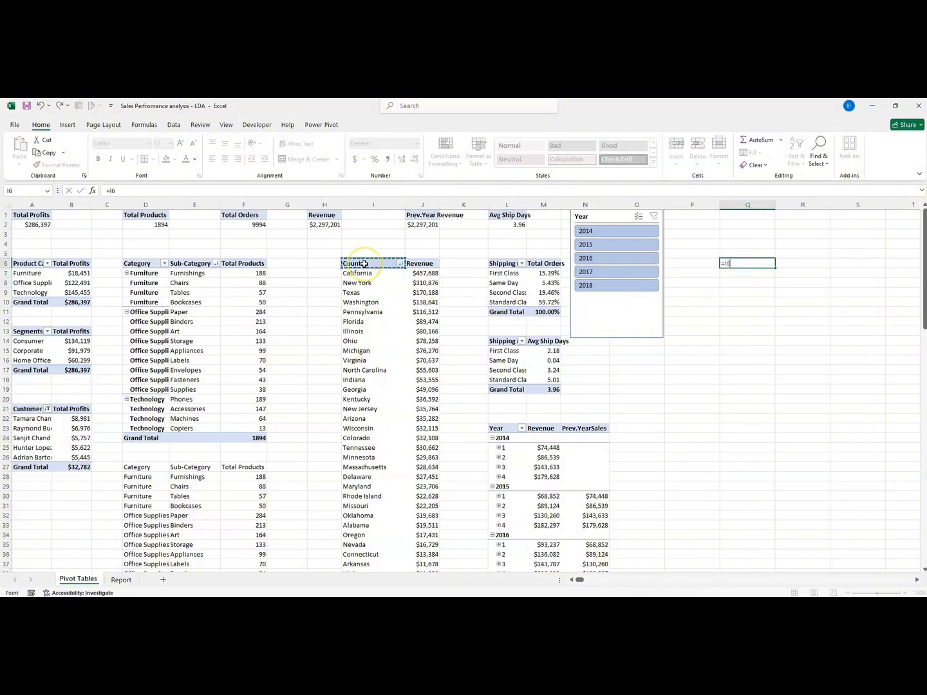
pyautogui.press('Return')
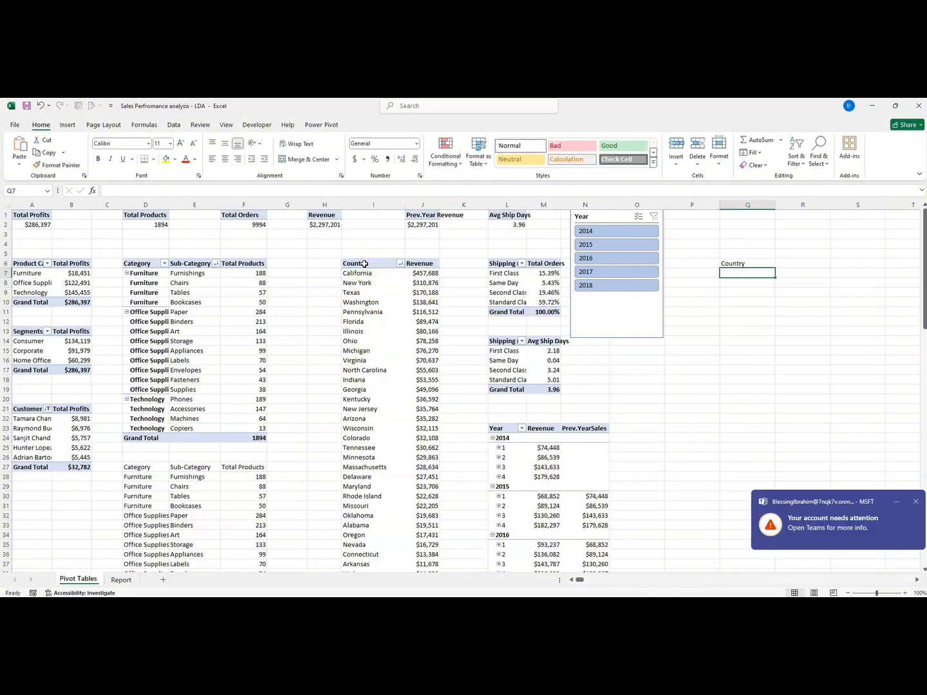
# Step: Fill the Q6 reference across to column R and down to row 55 to replicate the Country and Revenue table
pyautogui.click(722, 263)
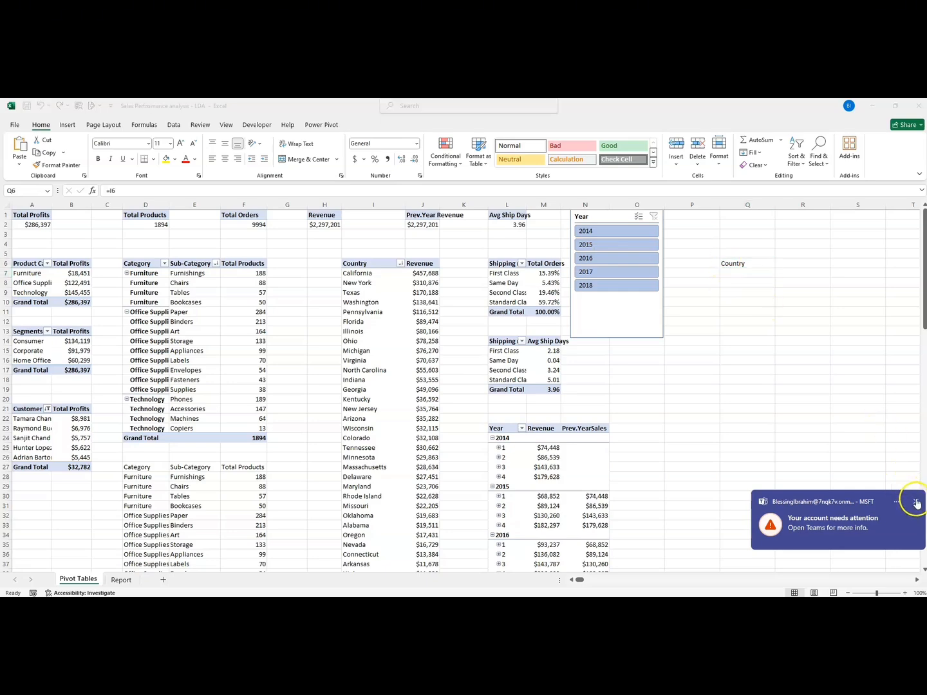
pyautogui.click(856, 515)
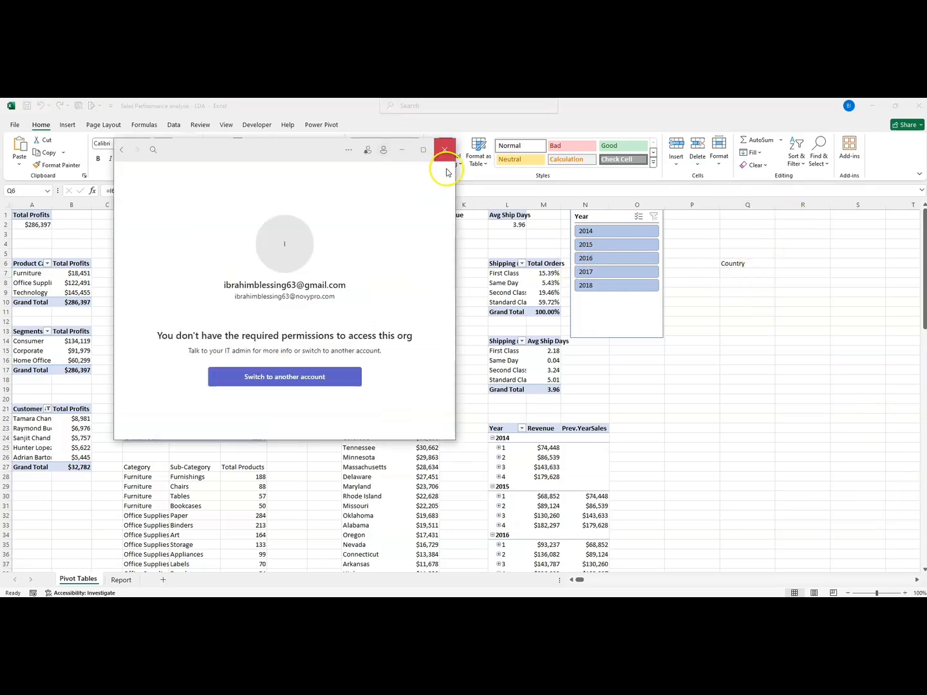
pyautogui.click(444, 148)
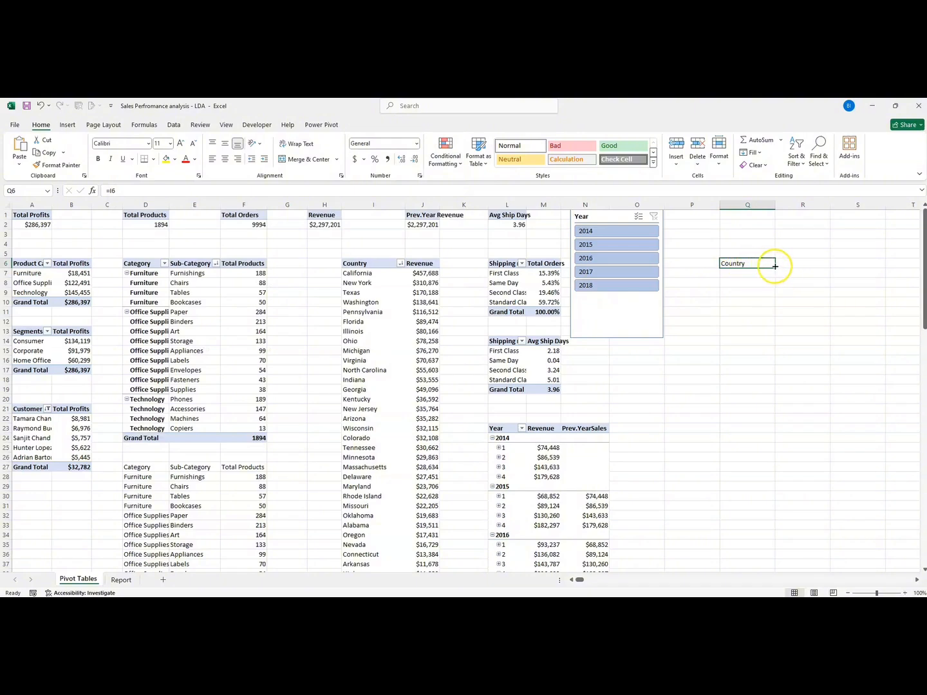
pyautogui.moveTo(775, 266); pyautogui.dragTo(820, 516)
pyautogui.moveTo(795, 437)
pyautogui.mouseDown()
pyautogui.moveTo(790, 330)
pyautogui.moveTo(825, 329)
pyautogui.mouseUp()
pyautogui.click(734, 368)
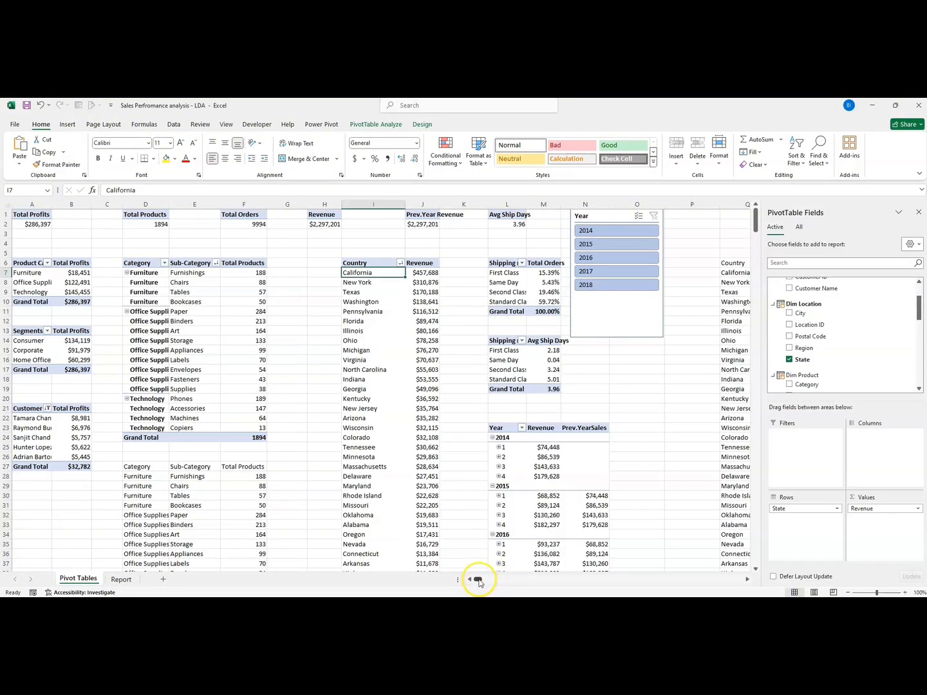
pyautogui.moveTo(479, 582)
pyautogui.mouseDown()
pyautogui.moveTo(503, 582)
pyautogui.moveTo(468, 579)
pyautogui.mouseUp()
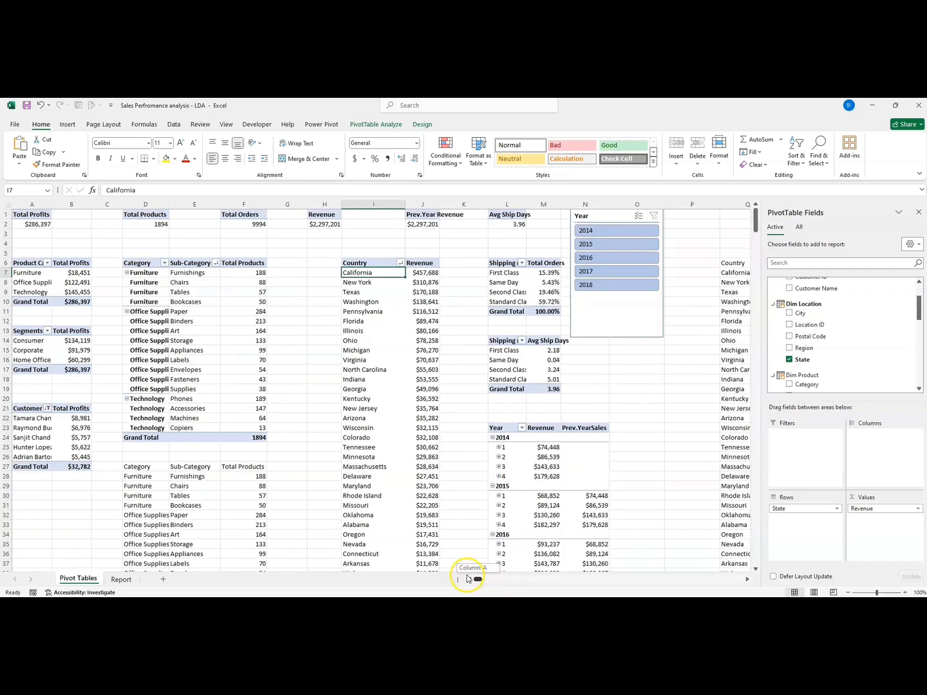
# Step: Insert a Filled Map chart from the replicated Country and Revenue range Q6:R55
pyautogui.moveTo(731, 264); pyautogui.dragTo(738, 511)
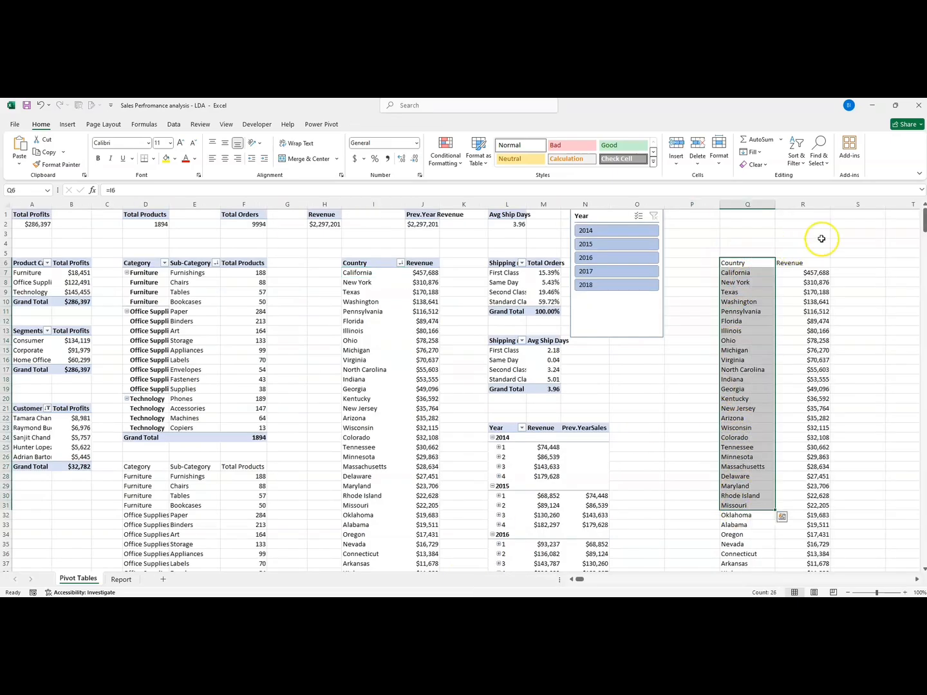
pyautogui.click(744, 263)
pyautogui.moveTo(745, 264); pyautogui.dragTo(816, 535)
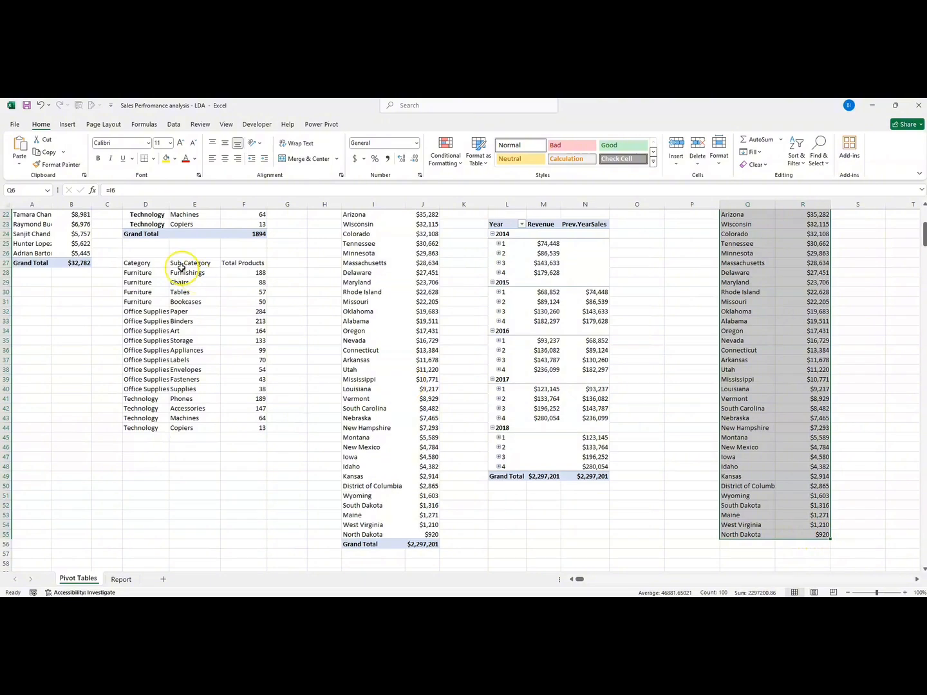
pyautogui.click(68, 125)
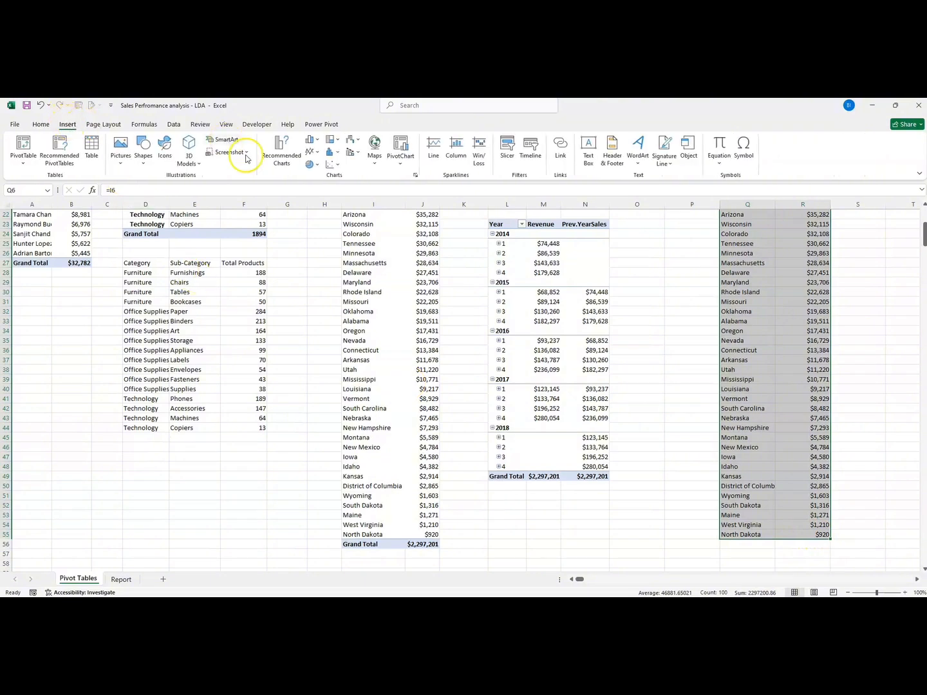
pyautogui.click(376, 159)
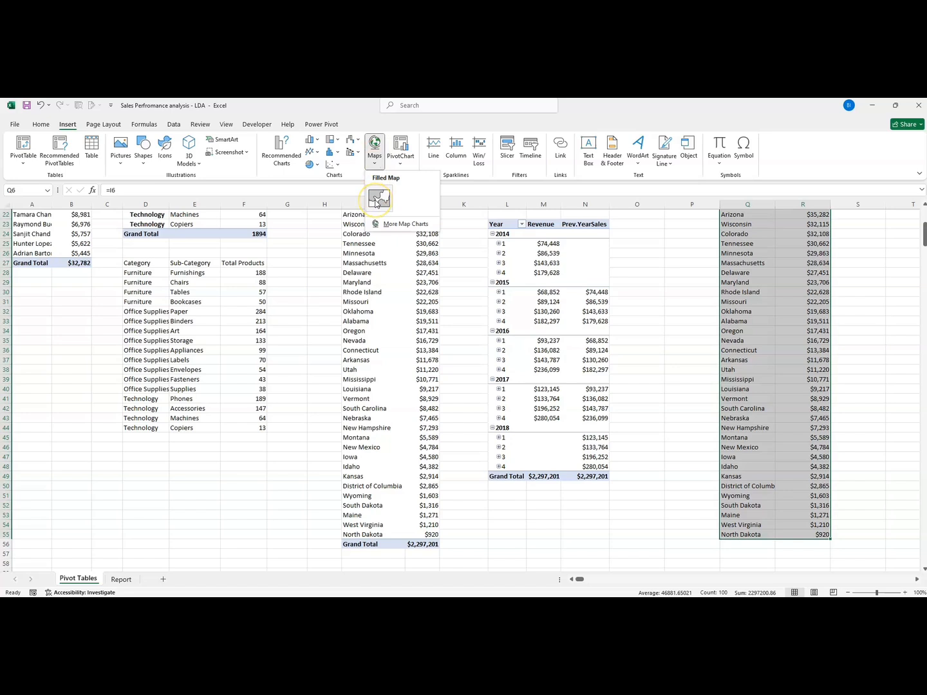
pyautogui.click(376, 200)
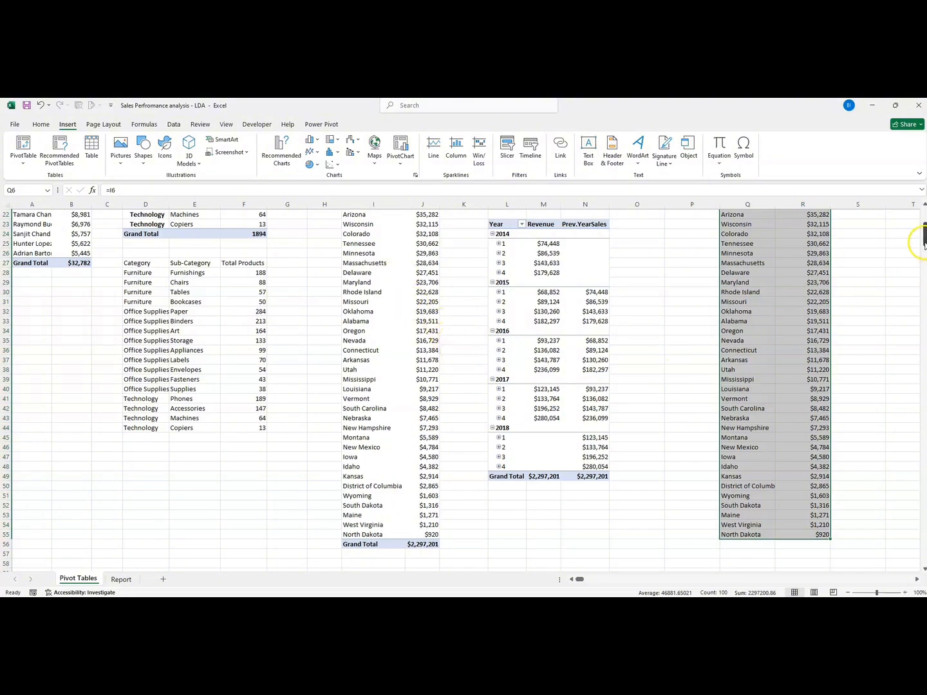
pyautogui.moveTo(924, 236); pyautogui.dragTo(907, 203)
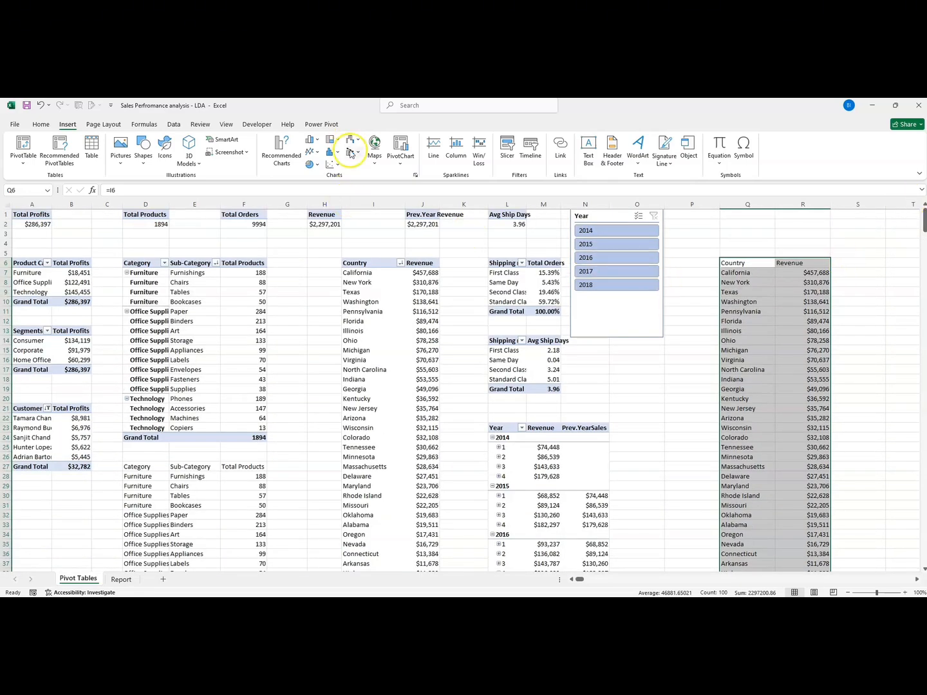
pyautogui.click(374, 154)
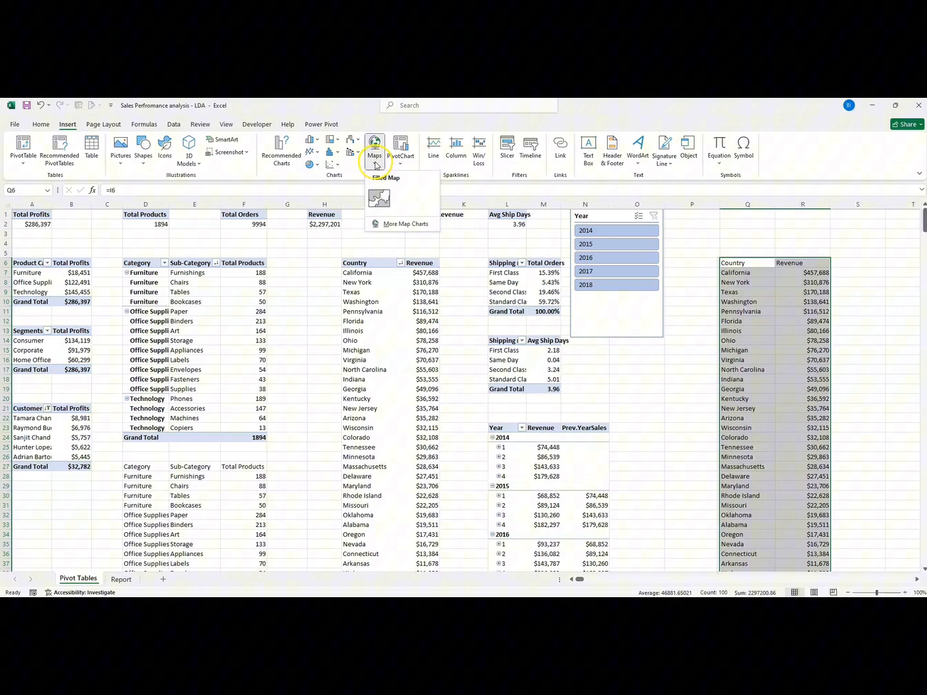
pyautogui.click(379, 197)
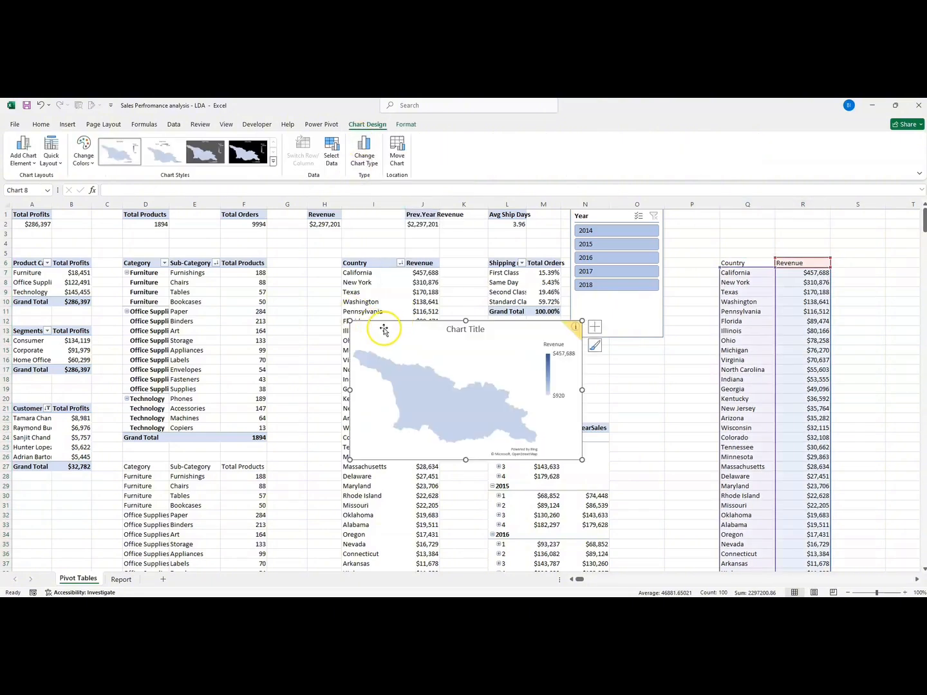
pyautogui.moveTo(455, 415)
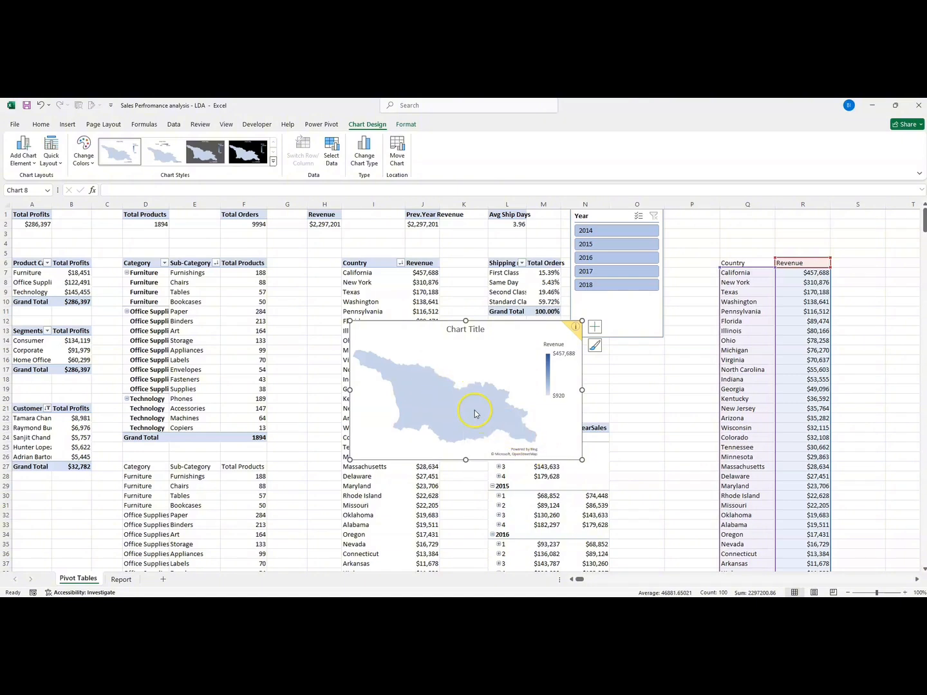
# Step: Rename the Country header of the revenue PivotTable in cell I6 as State
pyautogui.click(741, 264)
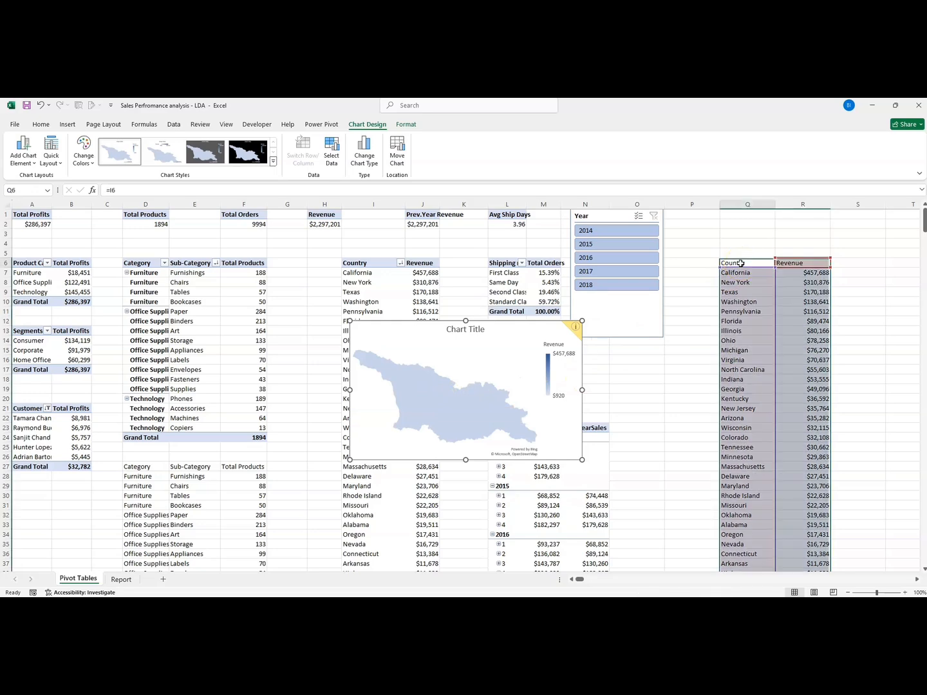
pyautogui.write('=I6')
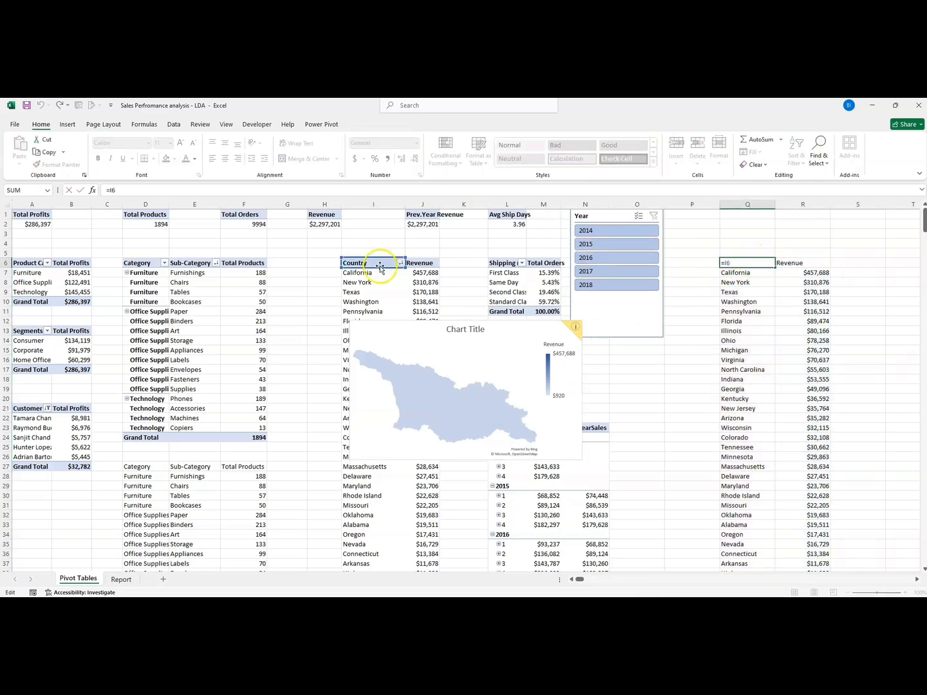
pyautogui.click(367, 264)
pyautogui.click(375, 283)
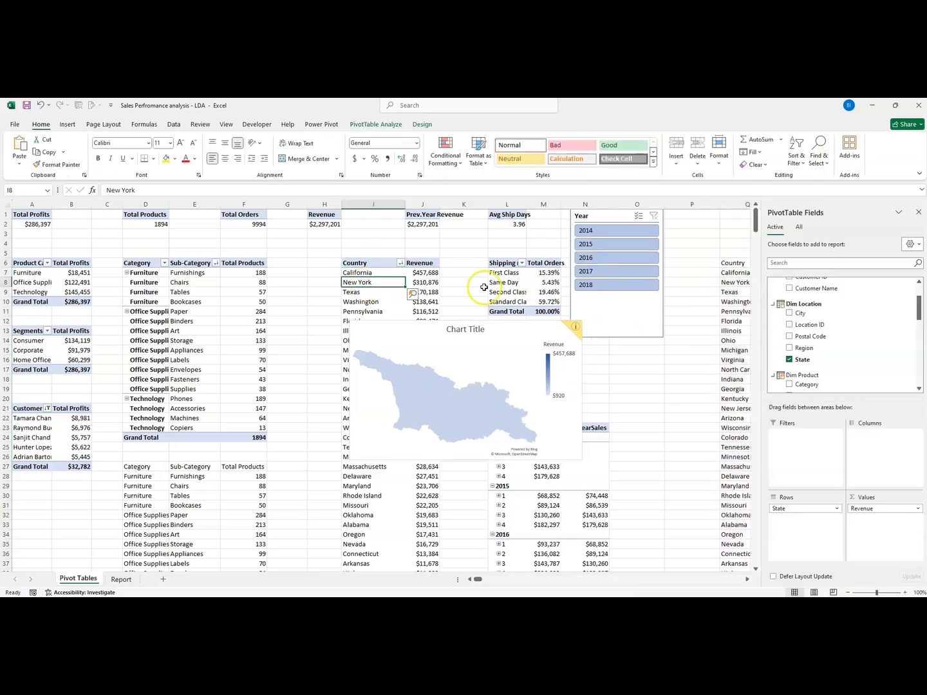
pyautogui.click(365, 265)
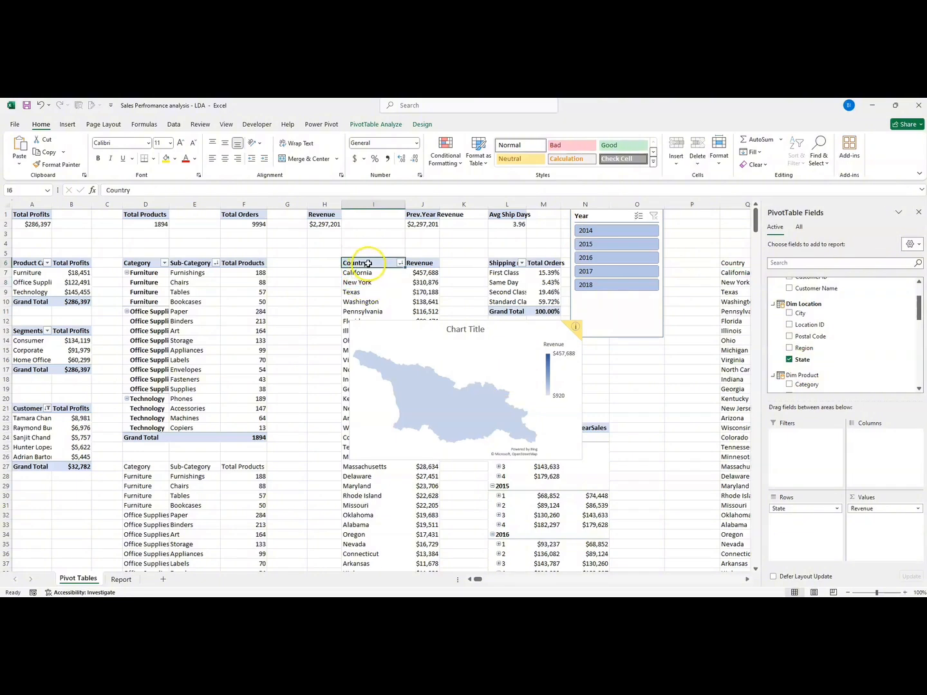
pyautogui.doubleClick(368, 264)
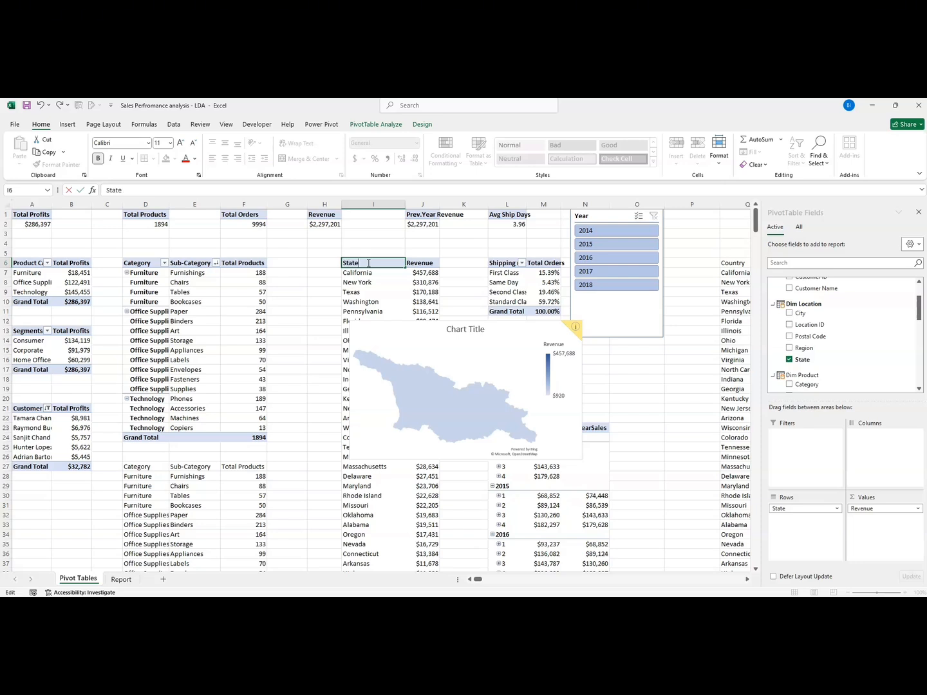
pyautogui.write('State')
pyautogui.press('Return')
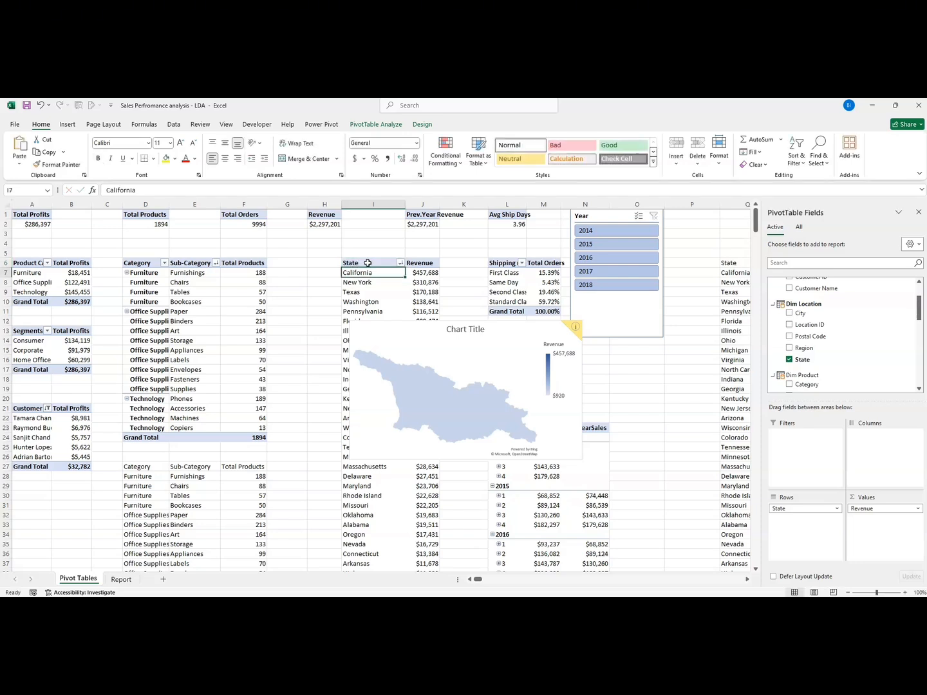
pyautogui.press('Down')
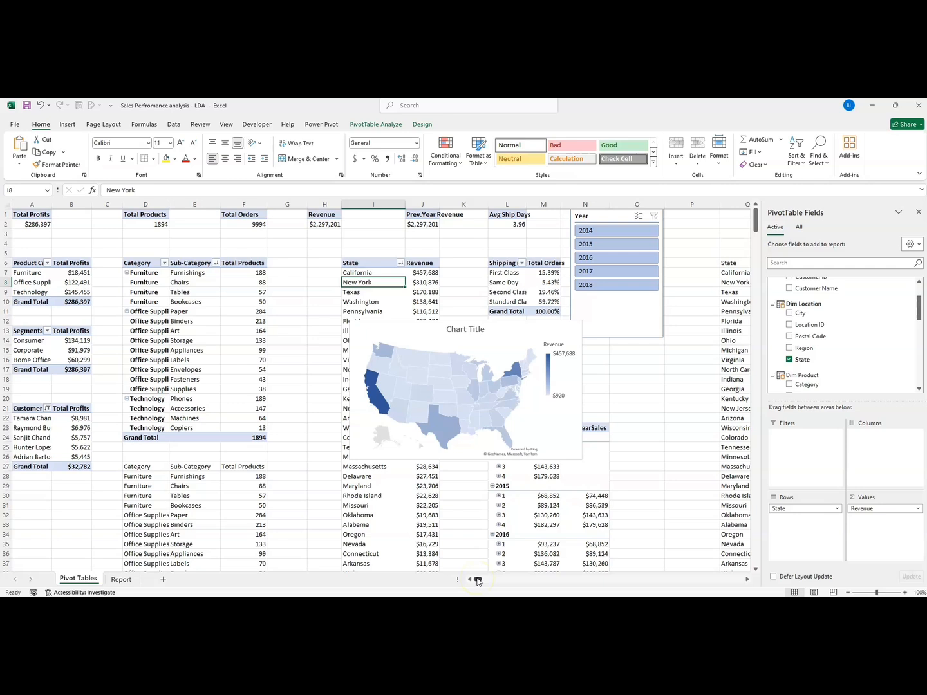
pyautogui.moveTo(727, 272); pyautogui.dragTo(731, 526)
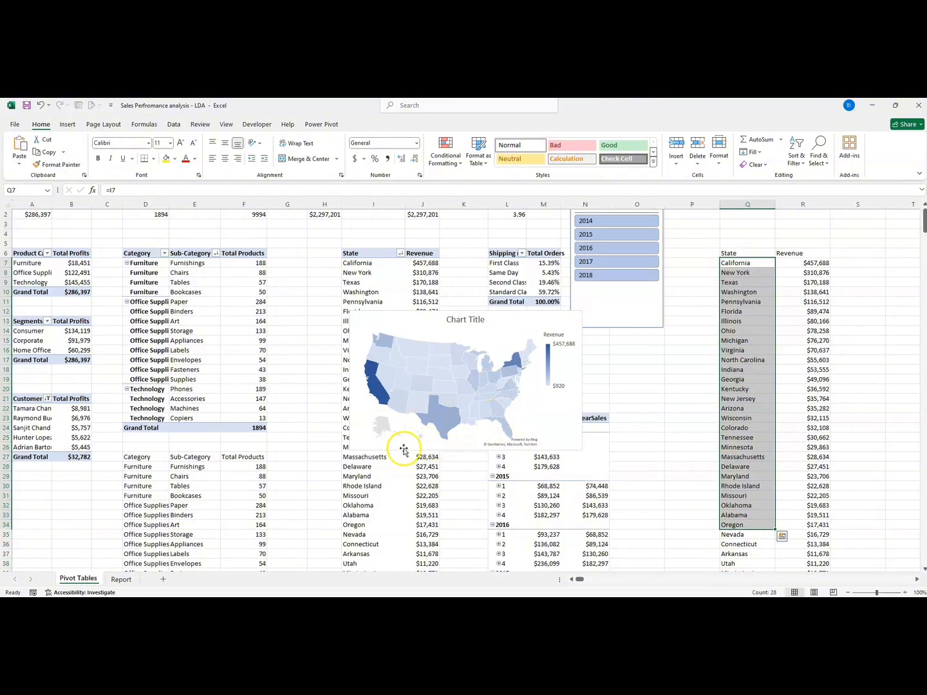
# Step: Copy the revenue map chart onto the Report sheet in the empty area beside the Segment profit chart
pyautogui.click(399, 448)
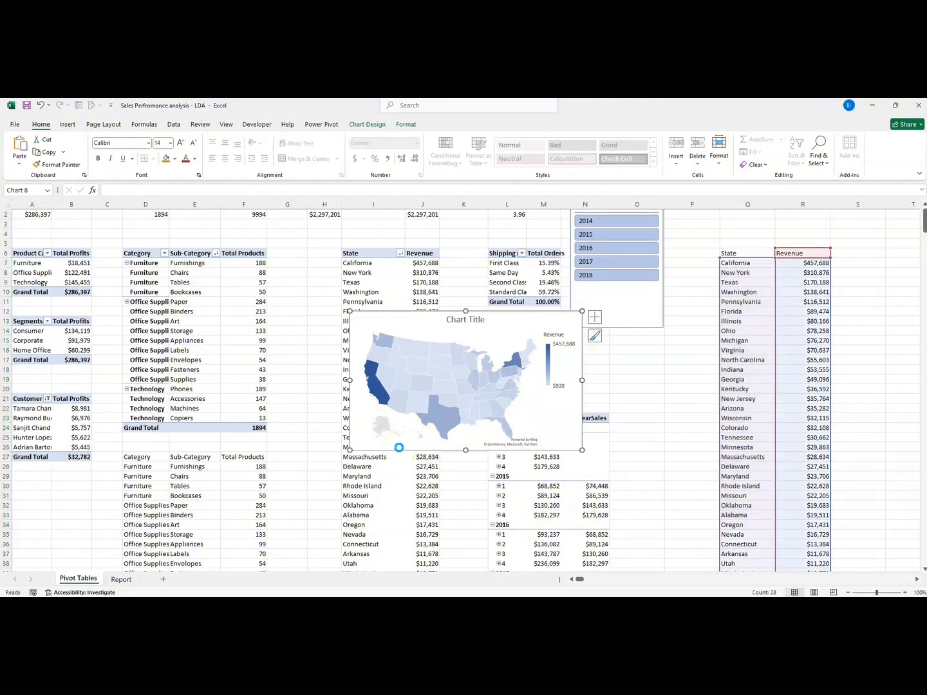
pyautogui.click(121, 581)
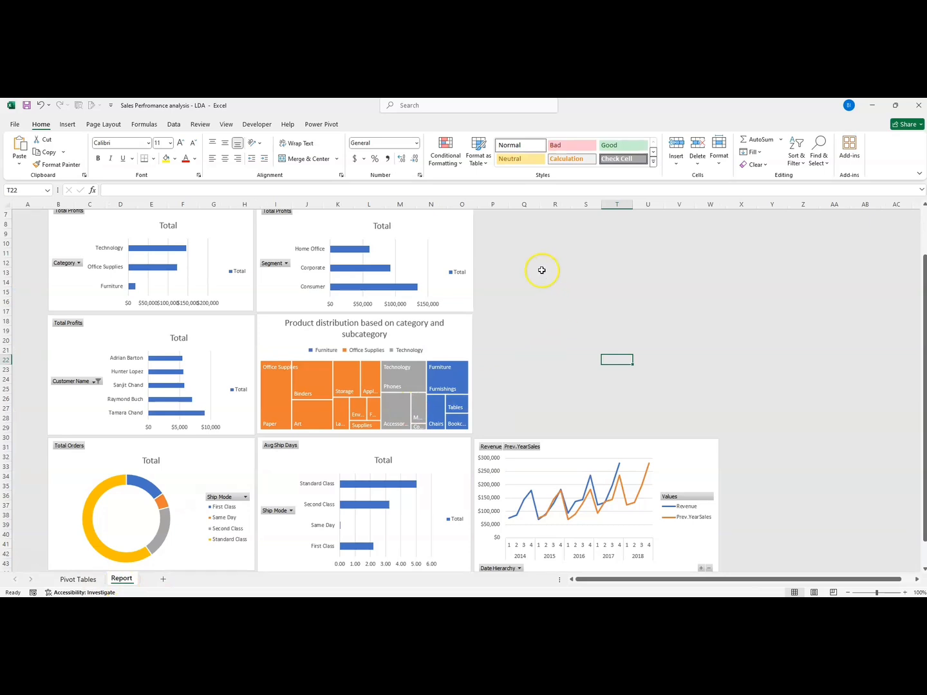
pyautogui.click(514, 251)
pyautogui.hotkey('ctrl', 'v')
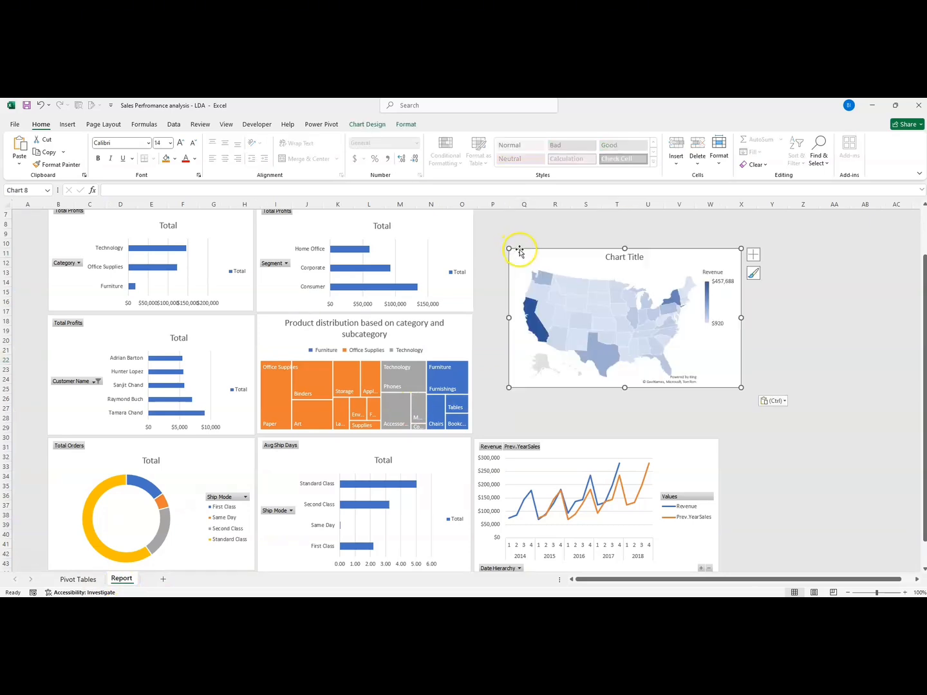
# Step: Resize the map chart to fill the space above the revenue trend chart, matching that chart's width
pyautogui.moveTo(508, 248); pyautogui.dragTo(476, 229)
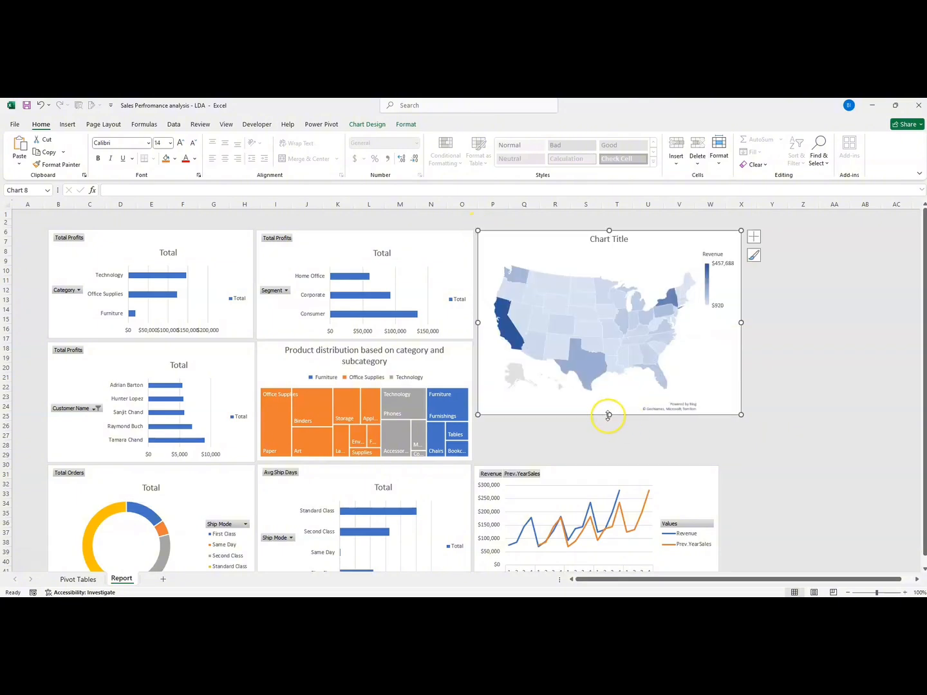
pyautogui.moveTo(608, 414); pyautogui.dragTo(610, 464)
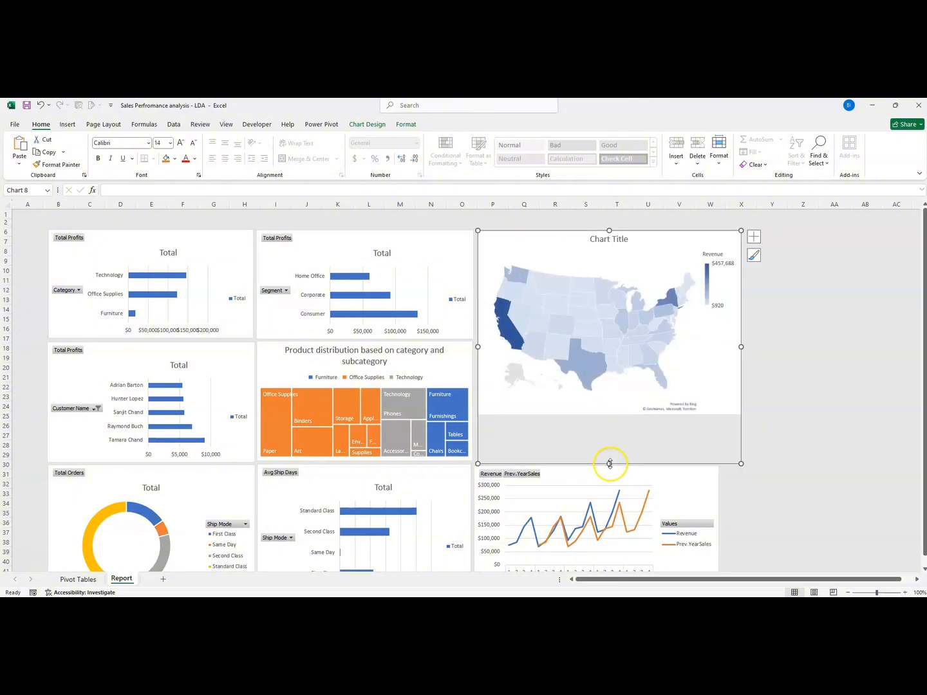
pyautogui.click(776, 379)
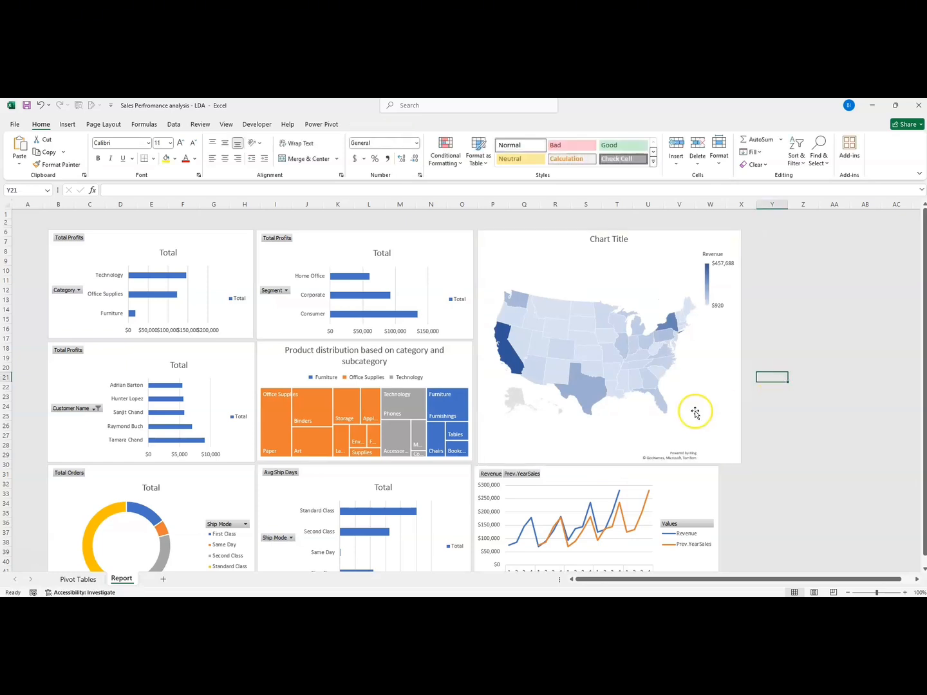
pyautogui.click(739, 368)
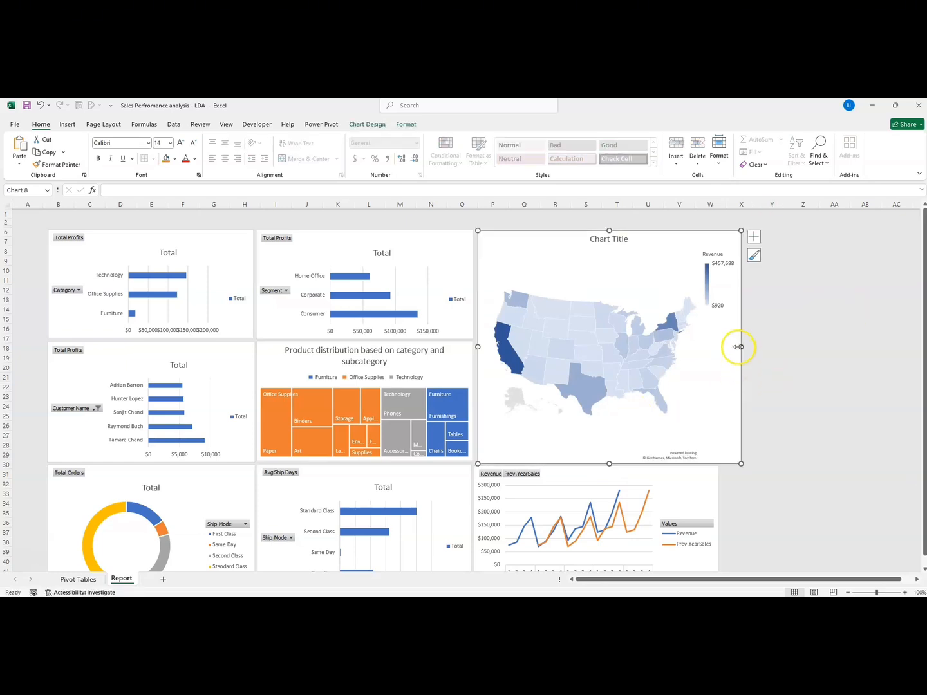
pyautogui.moveTo(741, 347); pyautogui.dragTo(717, 356)
pyautogui.click(744, 378)
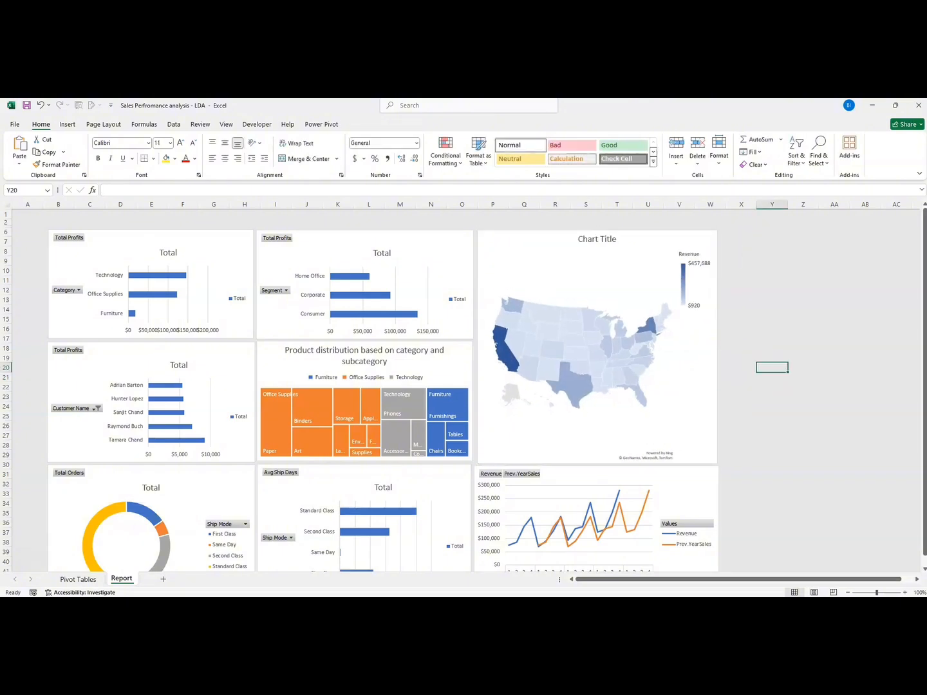
# Step: Delete the original map chart from the Pivot Tables sheet
pyautogui.click(78, 579)
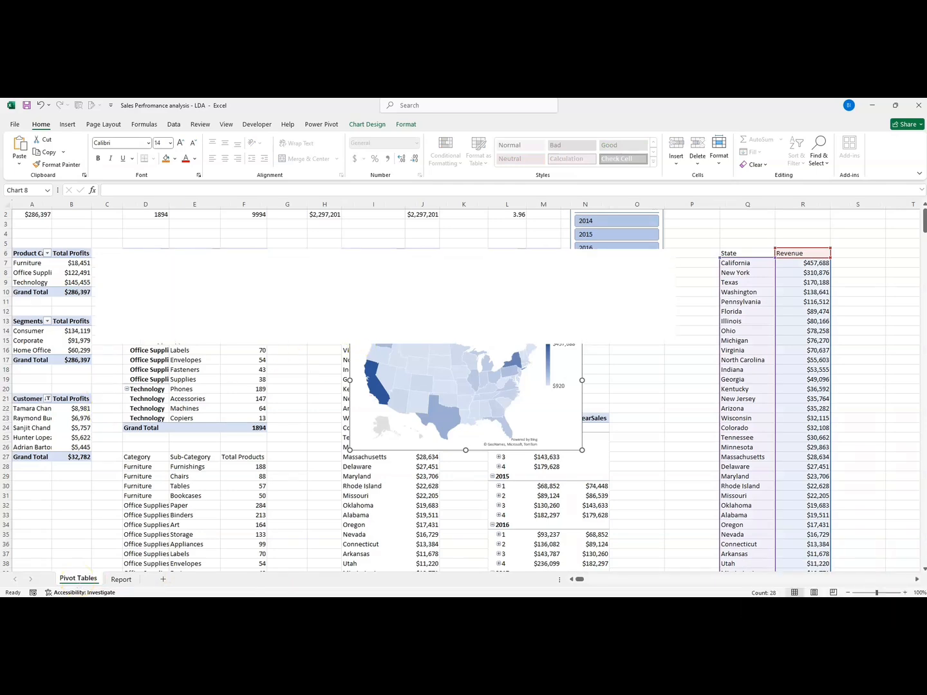
pyautogui.press('Delete')
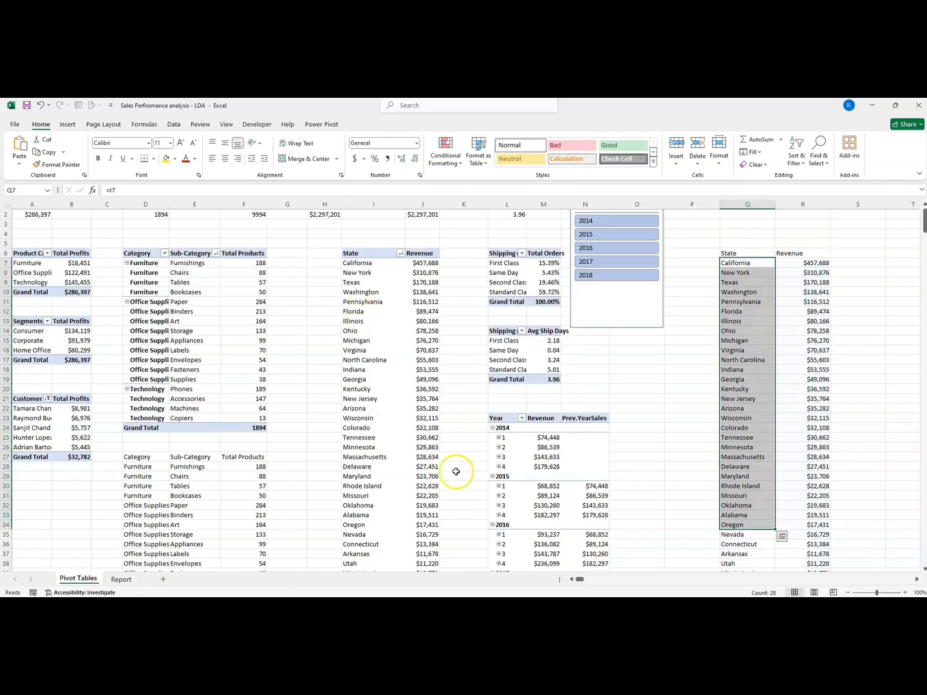
pyautogui.click(682, 388)
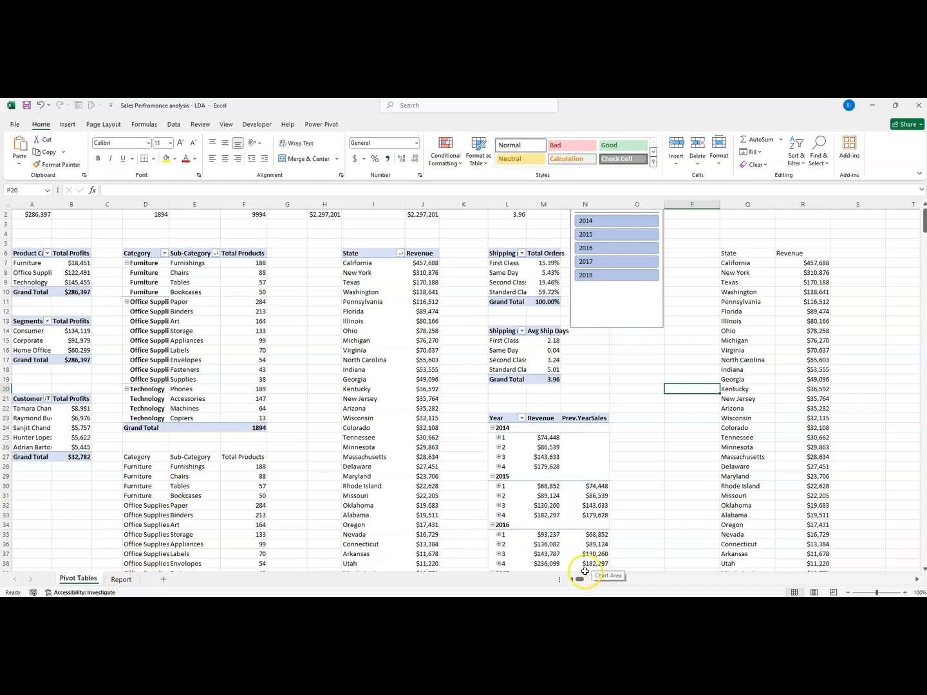
# Step: Copy the Year slicer onto the Report sheet beside the map chart and shorten it to 1.89" high
pyautogui.click(623, 302)
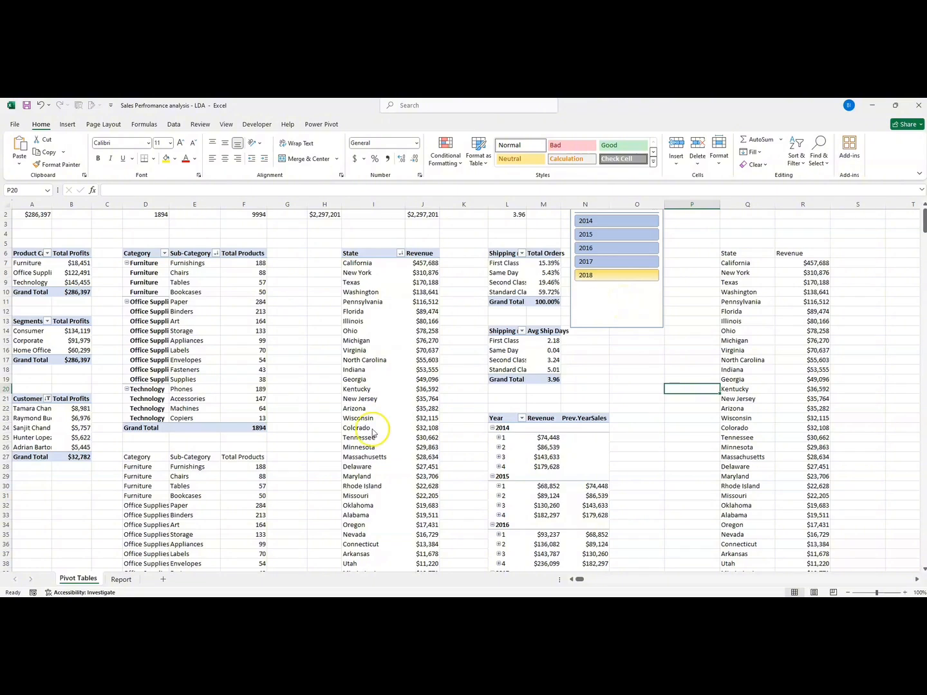
pyautogui.click(124, 579)
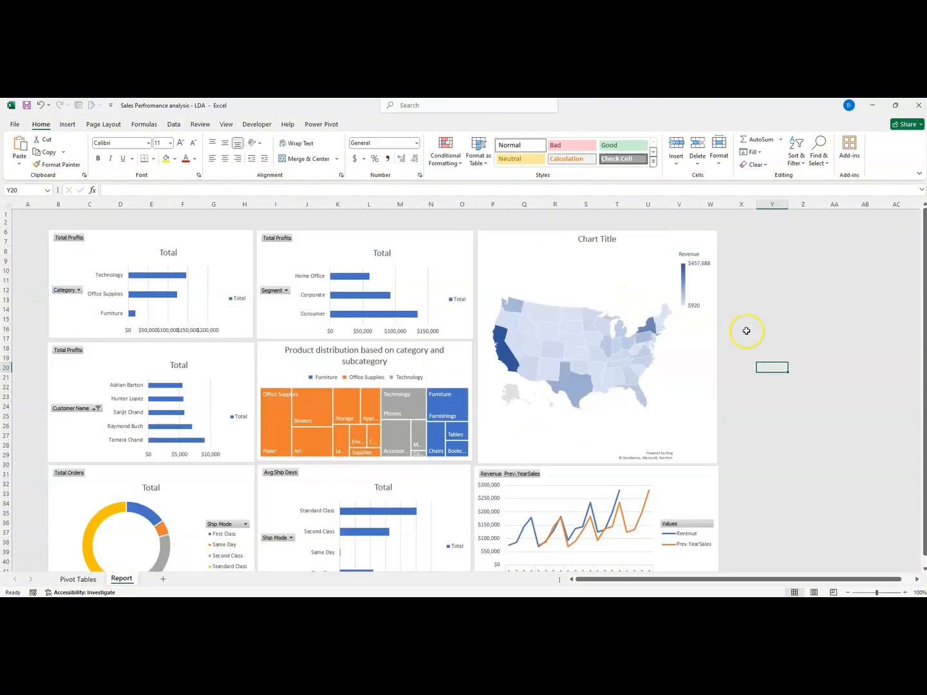
pyautogui.click(762, 275)
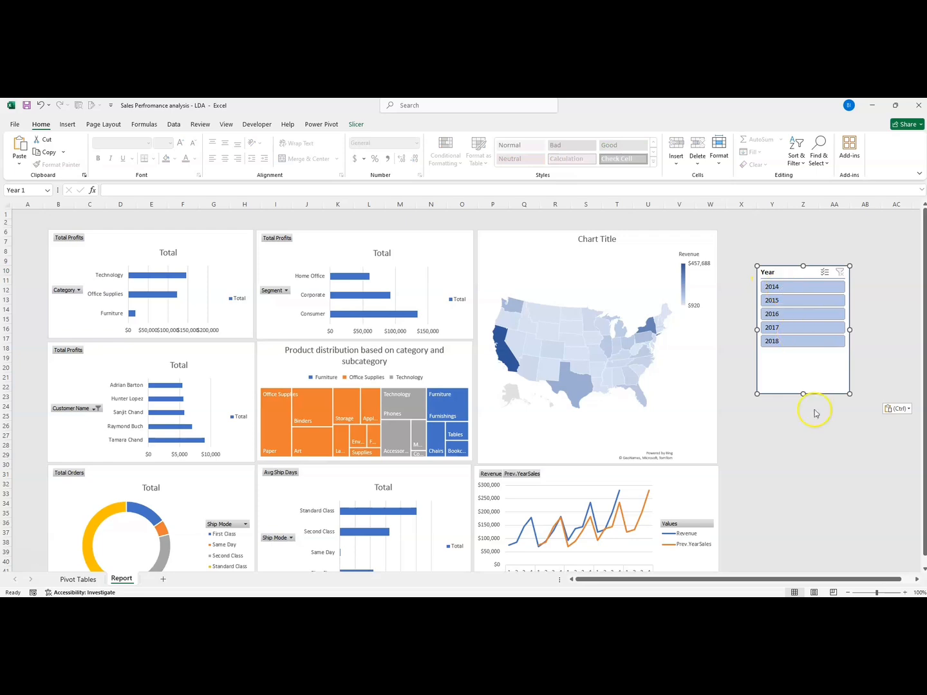
pyautogui.moveTo(804, 395); pyautogui.dragTo(791, 353)
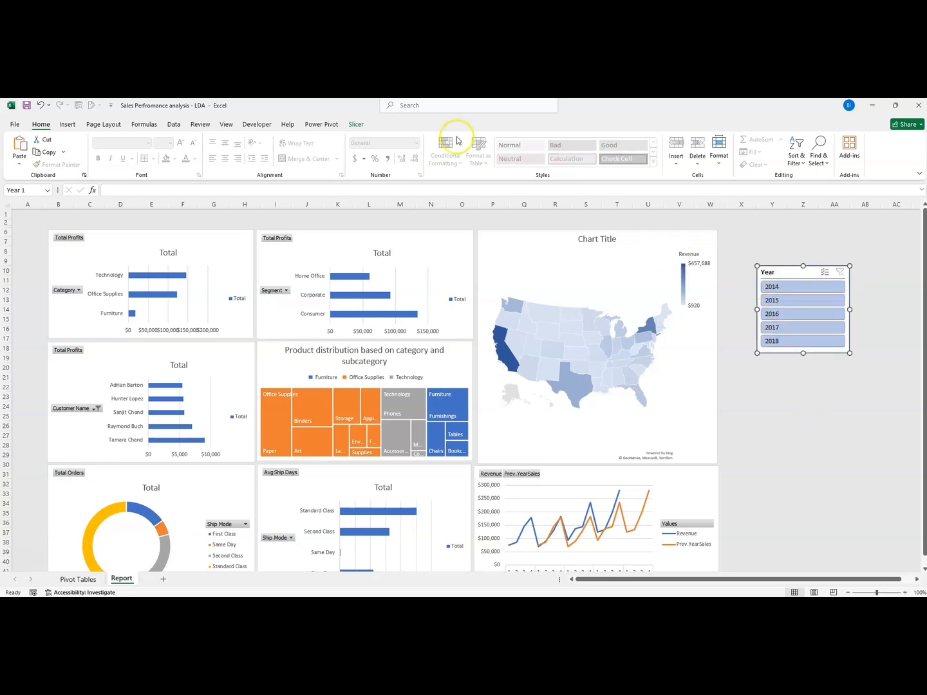
# Step: Arrange the Year slicer in 5 columns and fit it beside the map chart's top edge at 0.73" high and 3.04" wide
pyautogui.click(356, 126)
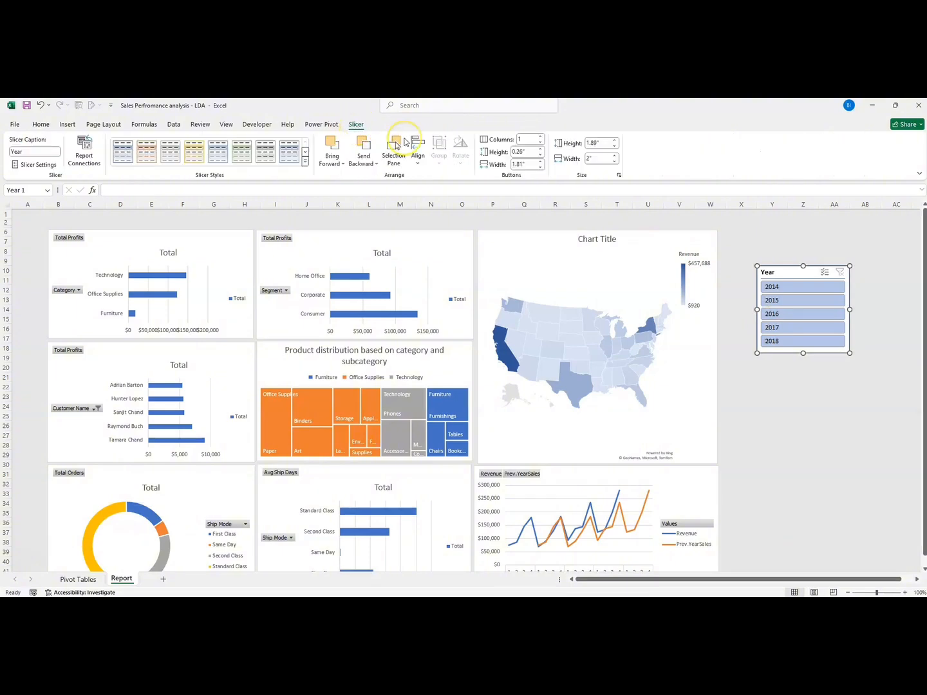
pyautogui.click(540, 136)
pyautogui.click(540, 136)
pyautogui.click(540, 136)
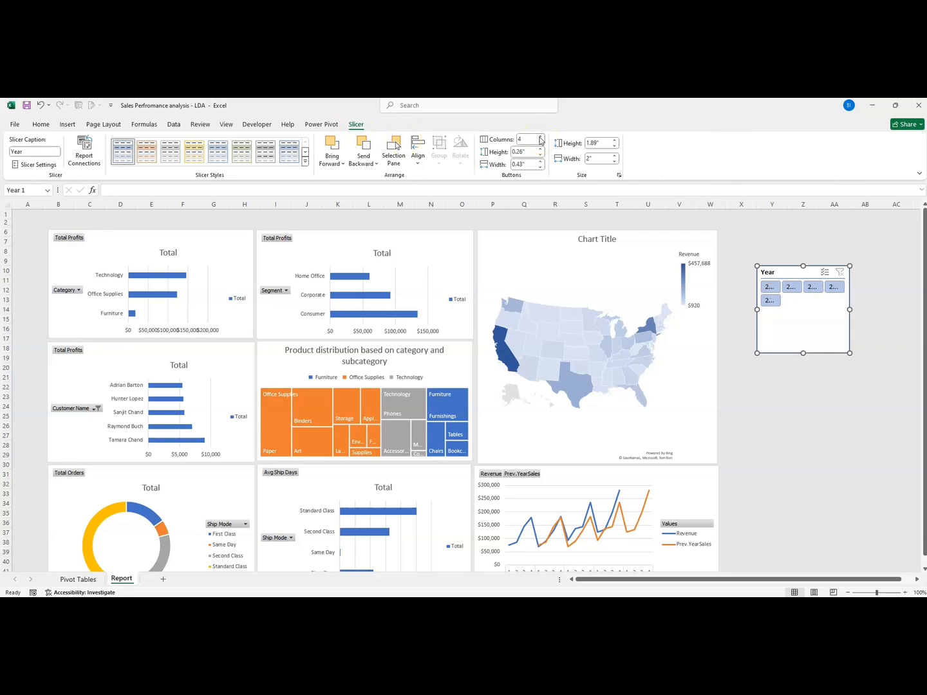
pyautogui.click(540, 136)
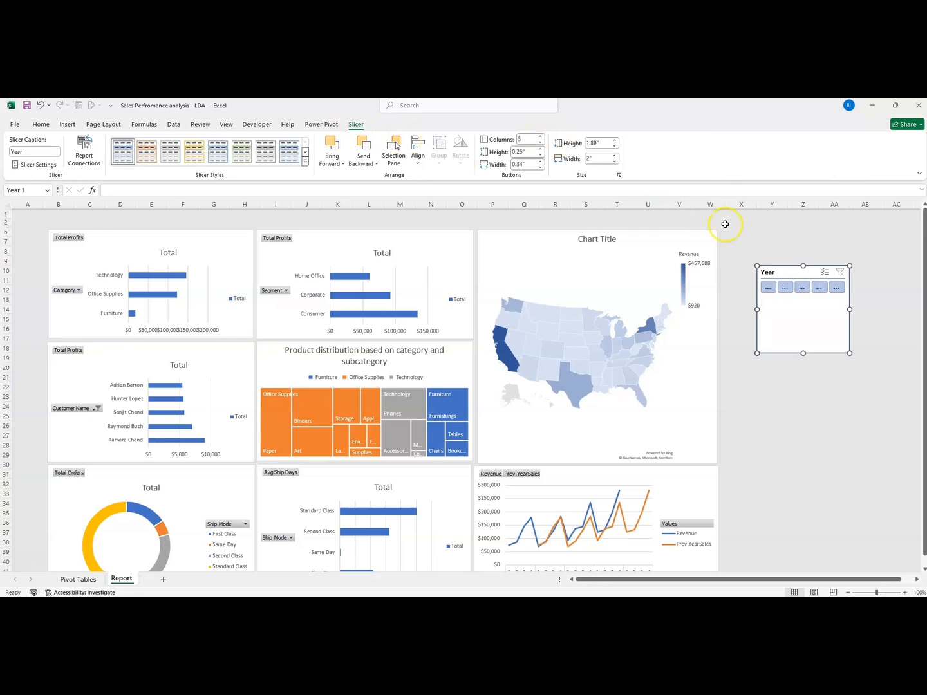
pyautogui.moveTo(850, 310); pyautogui.dragTo(898, 310)
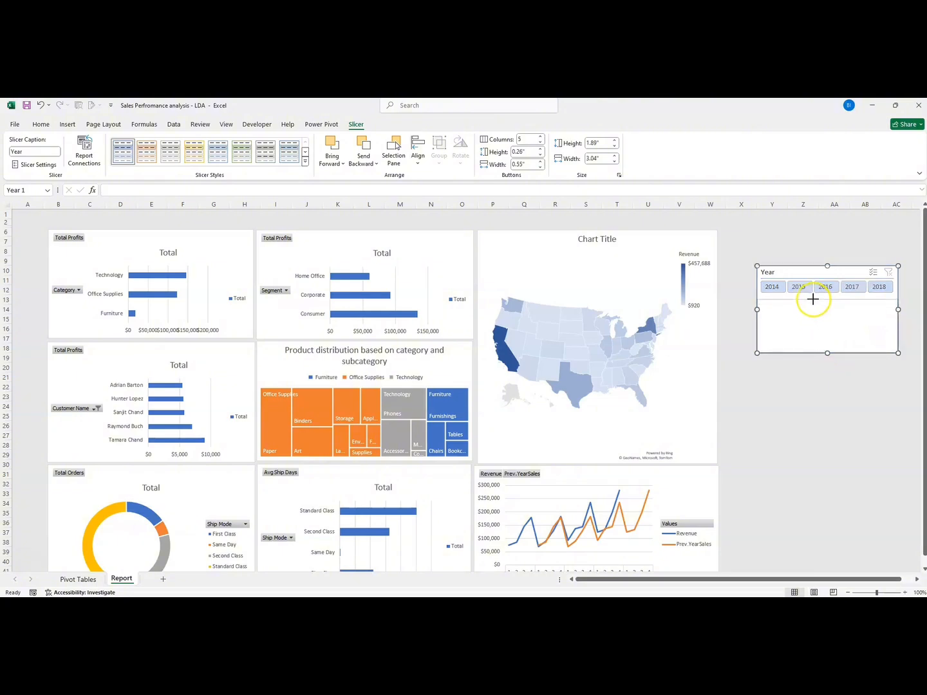
pyautogui.moveTo(813, 299); pyautogui.dragTo(772, 266)
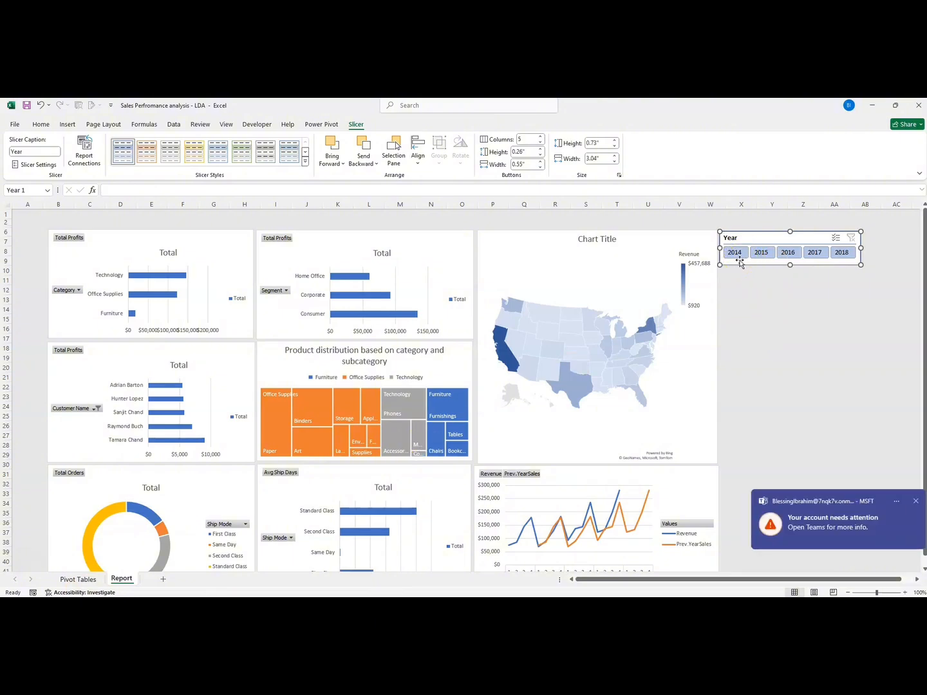
# Step: Dismiss the Teams account notification and close the Teams window
pyautogui.click(912, 505)
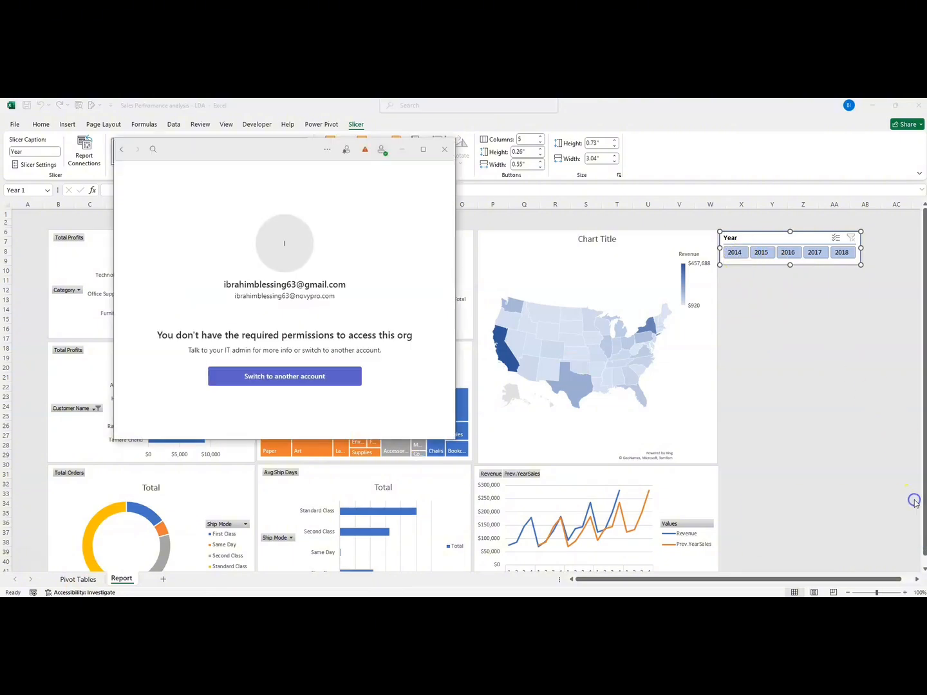
pyautogui.click(444, 149)
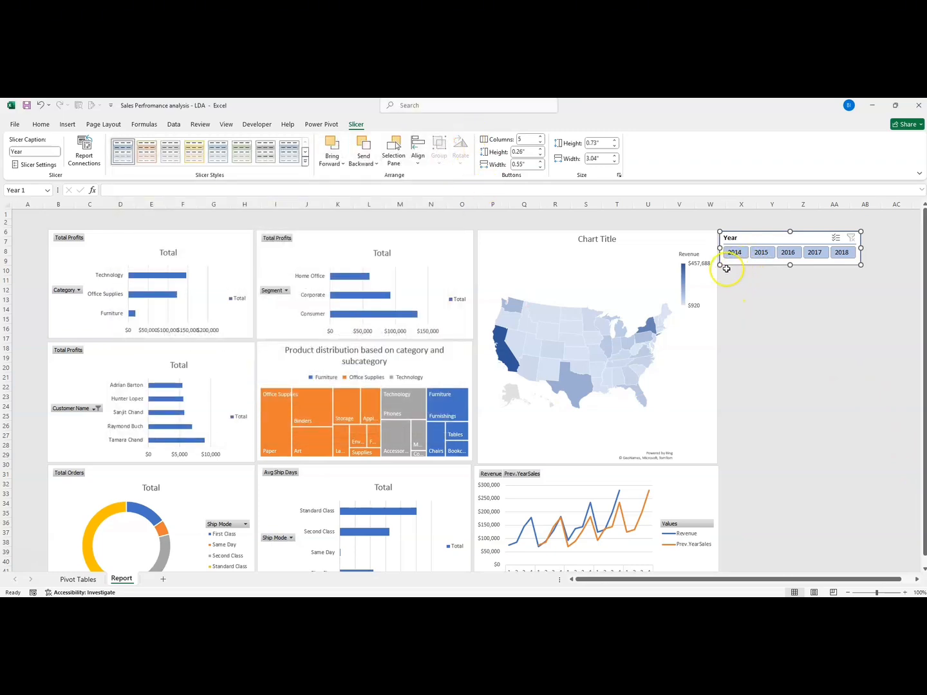
# Step: Connect the Year slicer to PivotTable1, PivotTable12, PivotTable13, PivotTable14 and PivotTable15 through its report connections
pyautogui.moveTo(441, 403)
pyautogui.rightClick(729, 264)
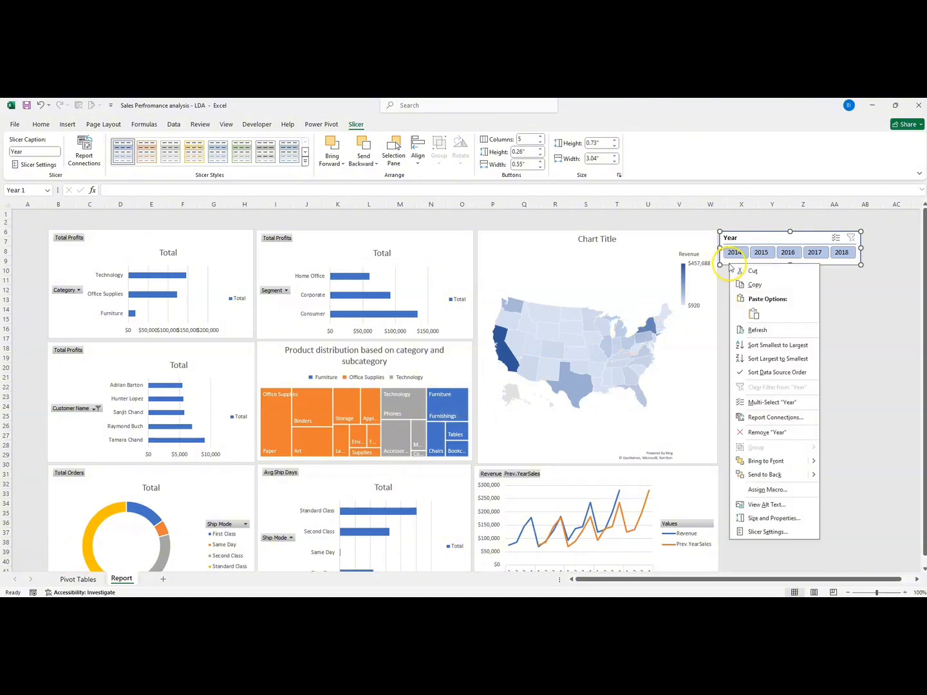
pyautogui.click(767, 418)
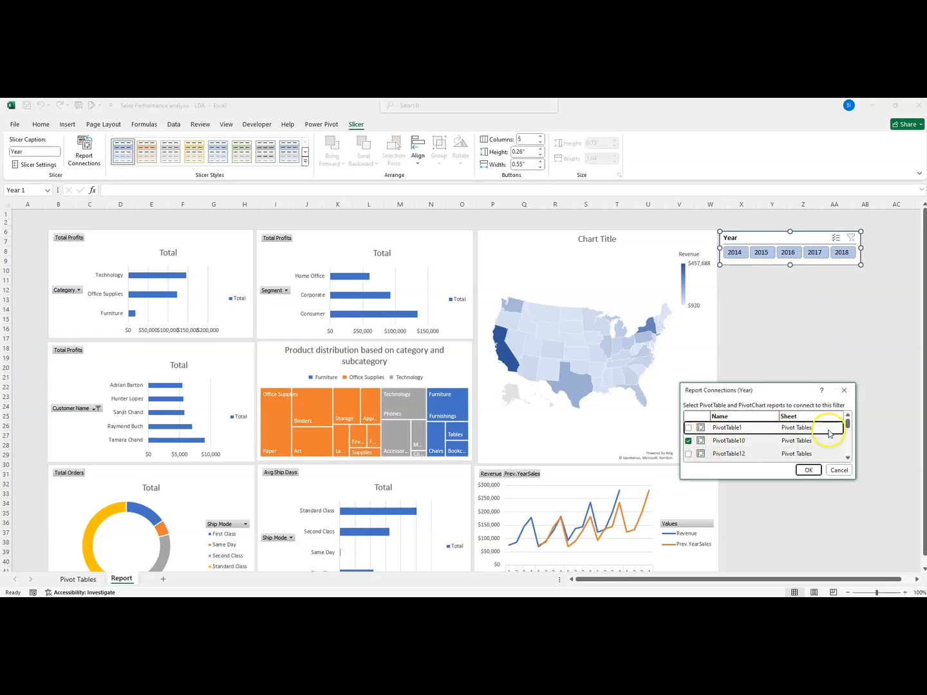
pyautogui.moveTo(849, 423)
pyautogui.mouseDown()
pyautogui.moveTo(848, 448)
pyautogui.moveTo(848, 415)
pyautogui.mouseUp()
pyautogui.click(688, 428)
pyautogui.click(688, 455)
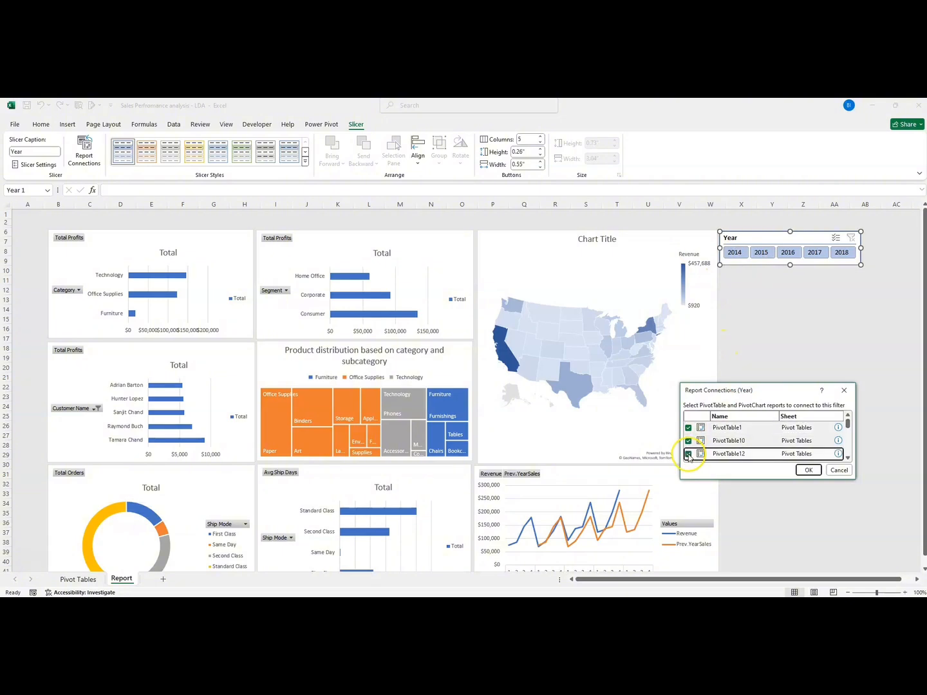
pyautogui.moveTo(849, 421); pyautogui.dragTo(847, 430)
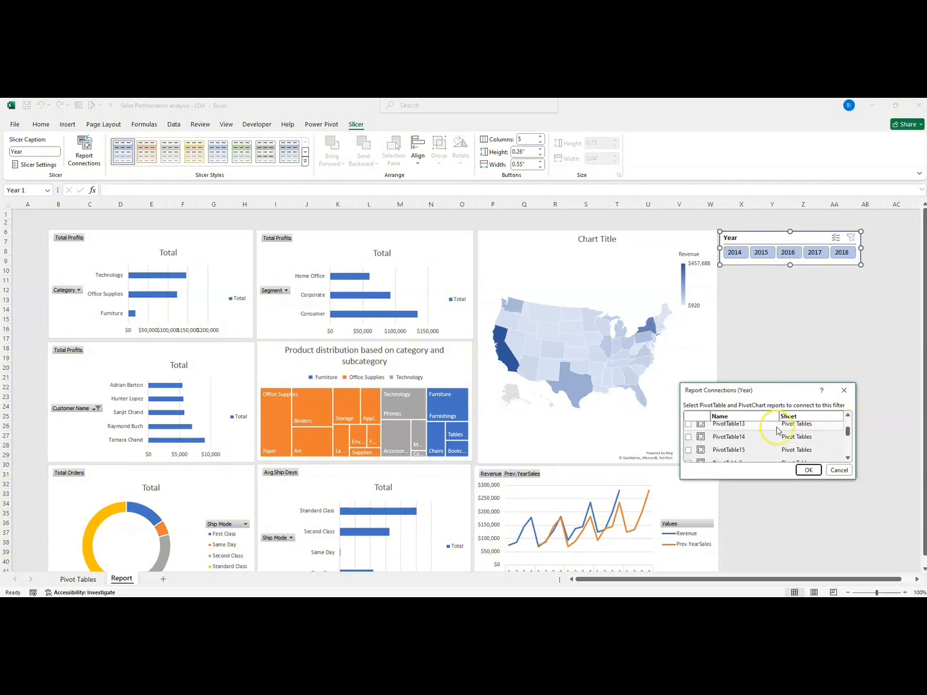
pyautogui.click(688, 425)
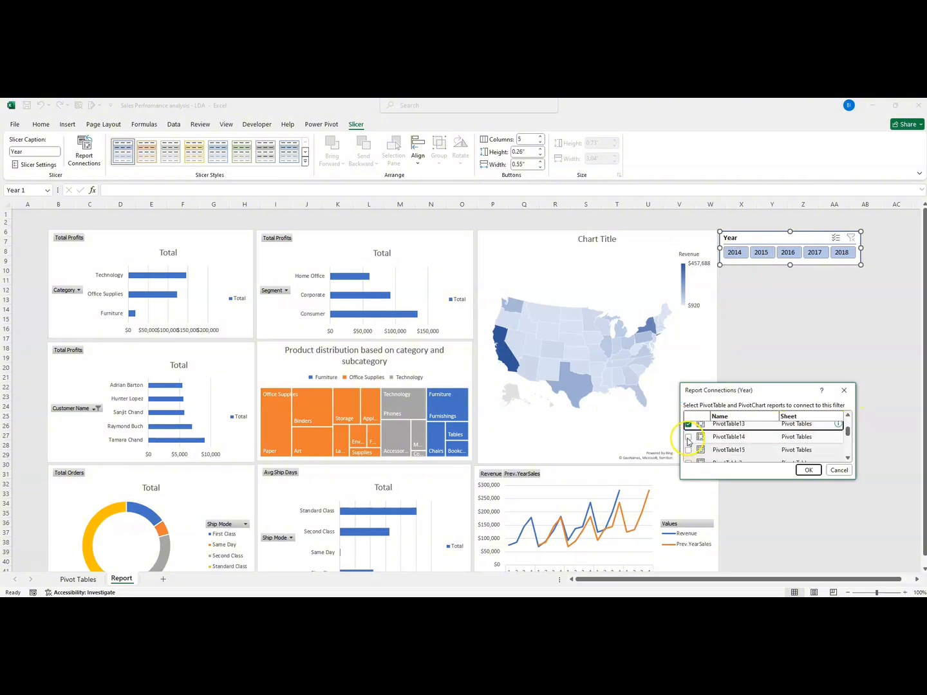
pyautogui.click(688, 438)
pyautogui.click(687, 452)
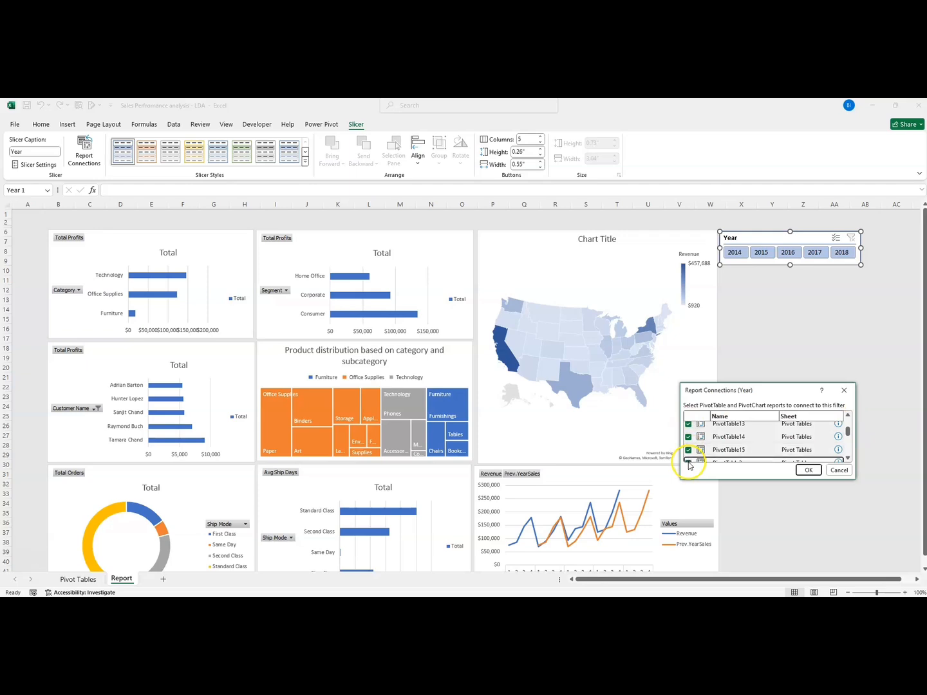
pyautogui.moveTo(848, 431); pyautogui.dragTo(849, 443)
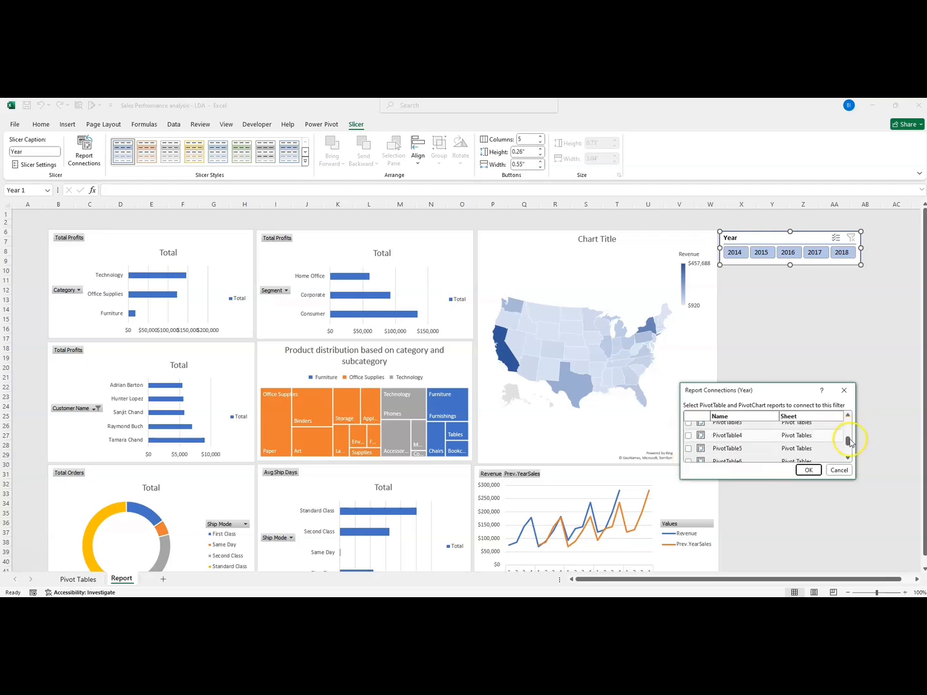
# Step: Connect the Year slicer to PivotTable3 through PivotTable9 and apply the report connections
pyautogui.click(688, 422)
pyautogui.click(688, 436)
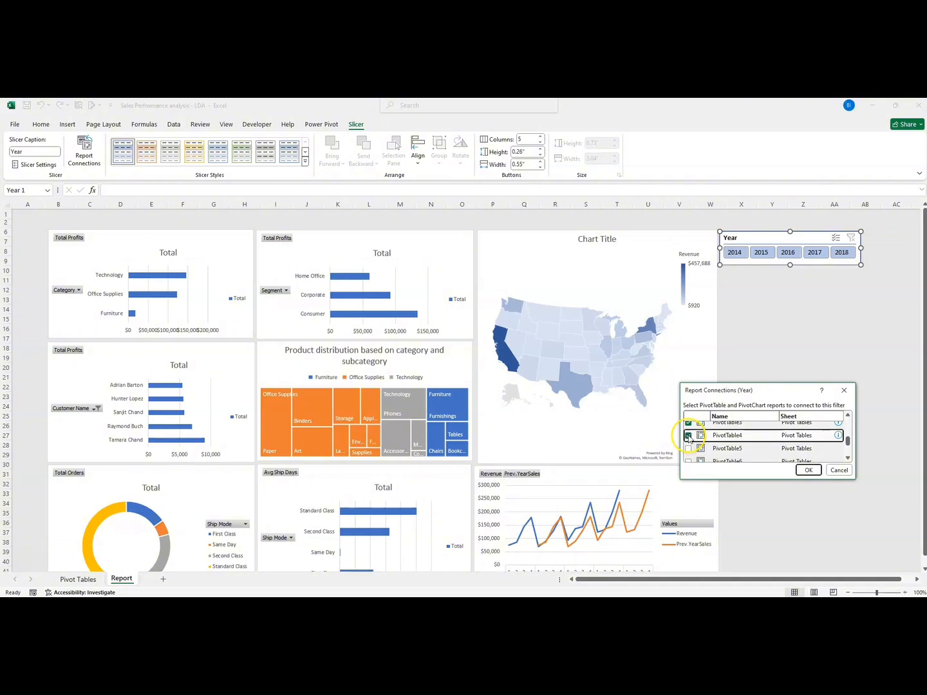
pyautogui.click(687, 449)
pyautogui.click(687, 460)
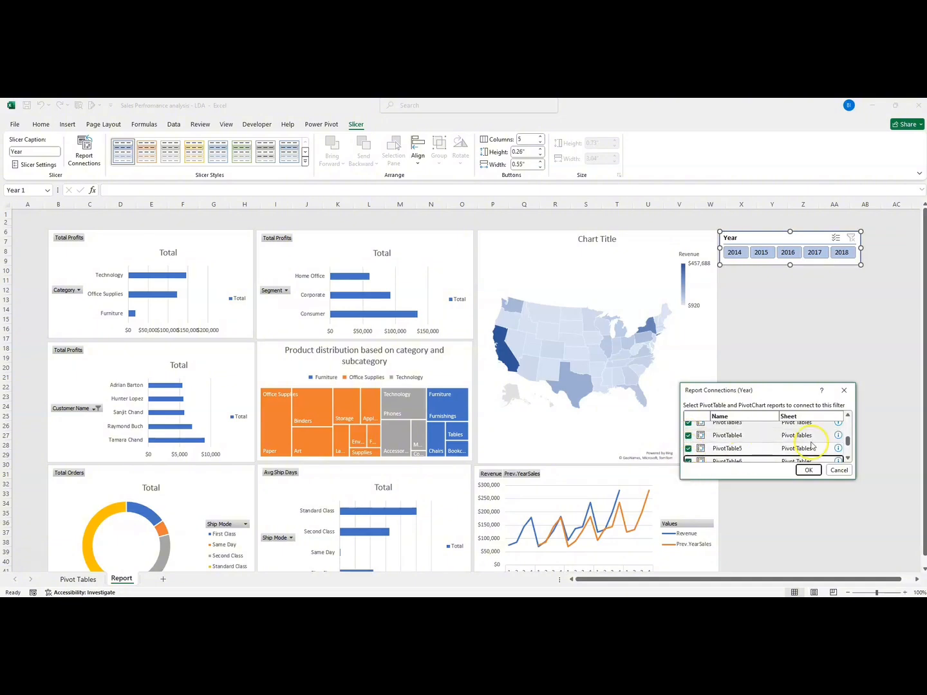
pyautogui.moveTo(844, 439); pyautogui.dragTo(848, 449)
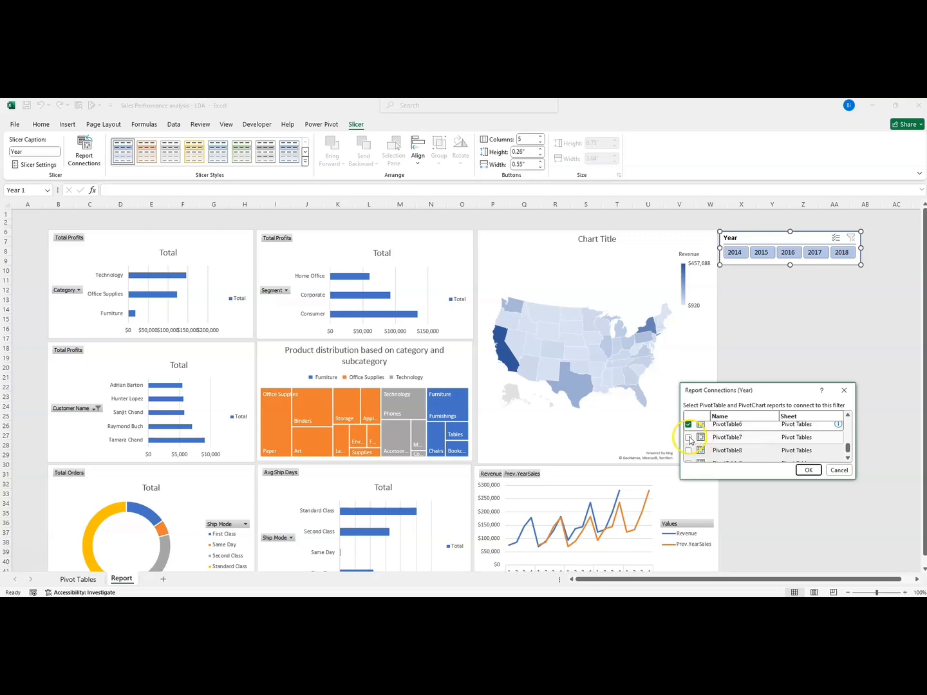
pyautogui.click(688, 437)
pyautogui.click(689, 450)
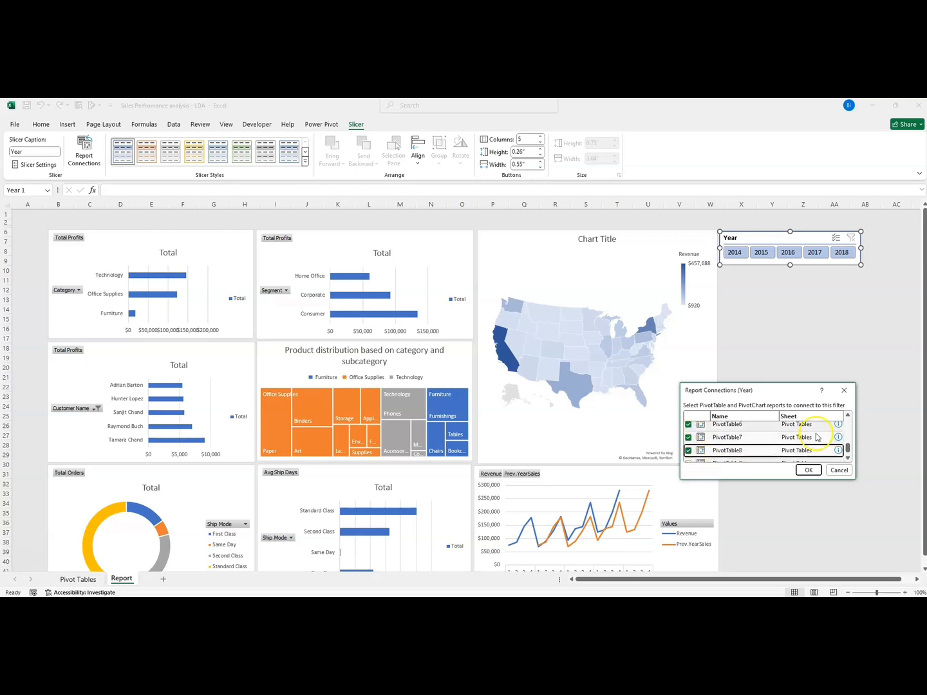
pyautogui.moveTo(848, 448); pyautogui.dragTo(849, 453)
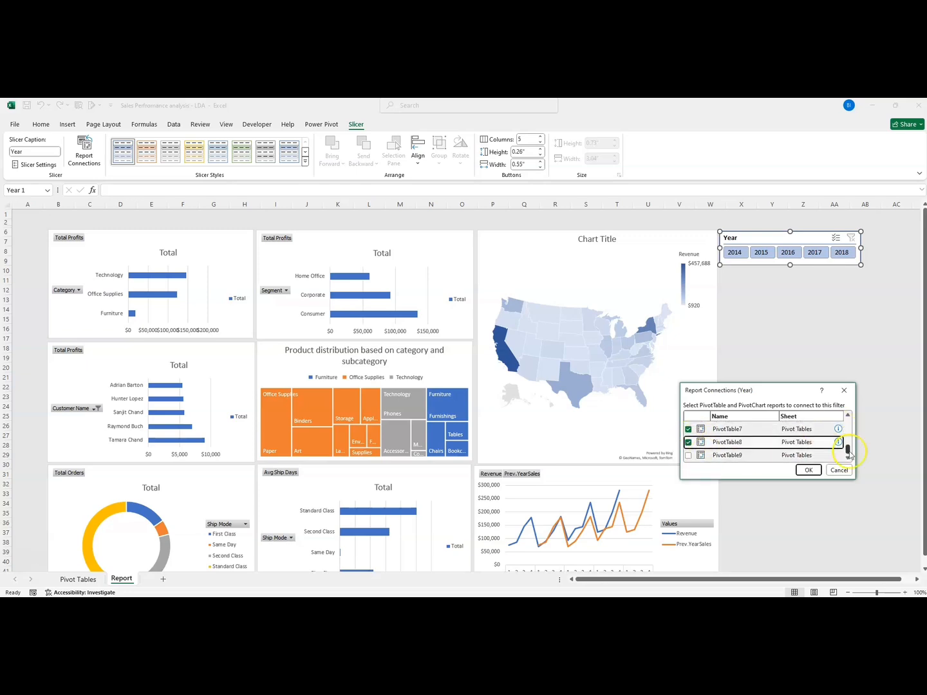
pyautogui.click(688, 454)
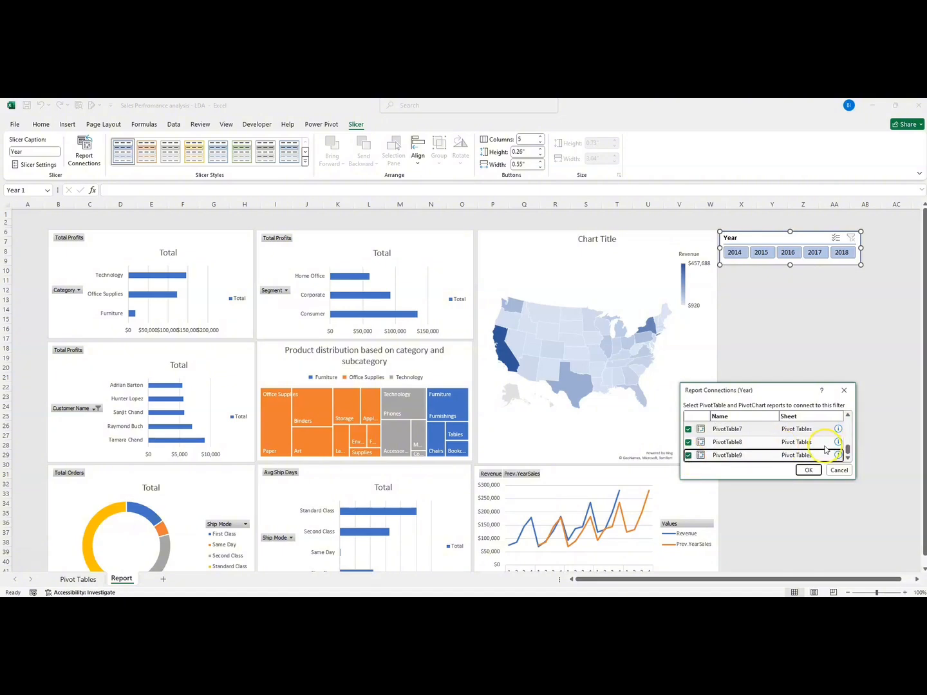
pyautogui.moveTo(848, 450); pyautogui.dragTo(839, 415)
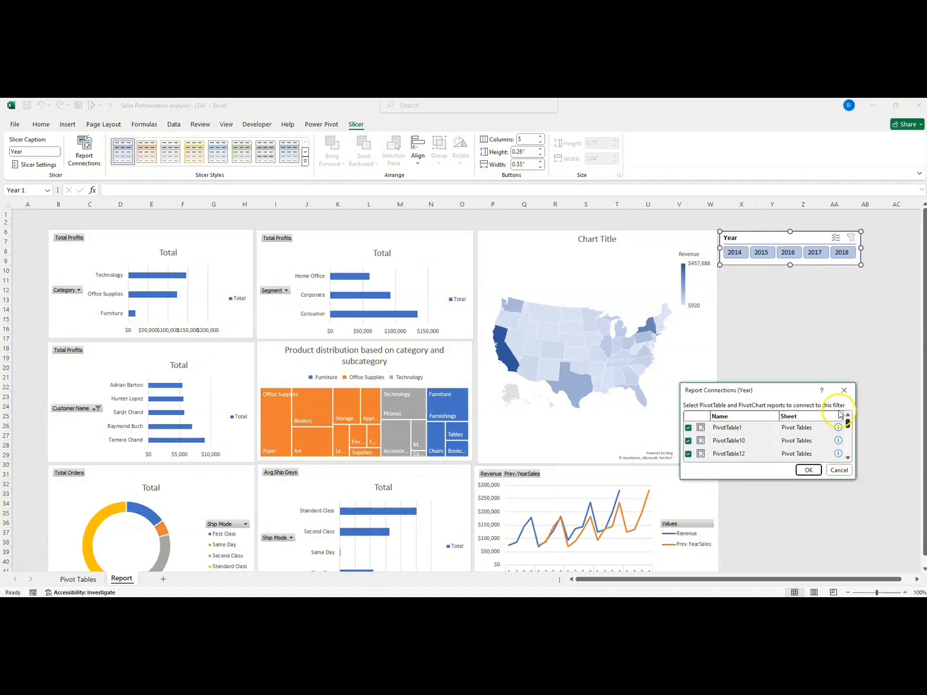
pyautogui.click(808, 470)
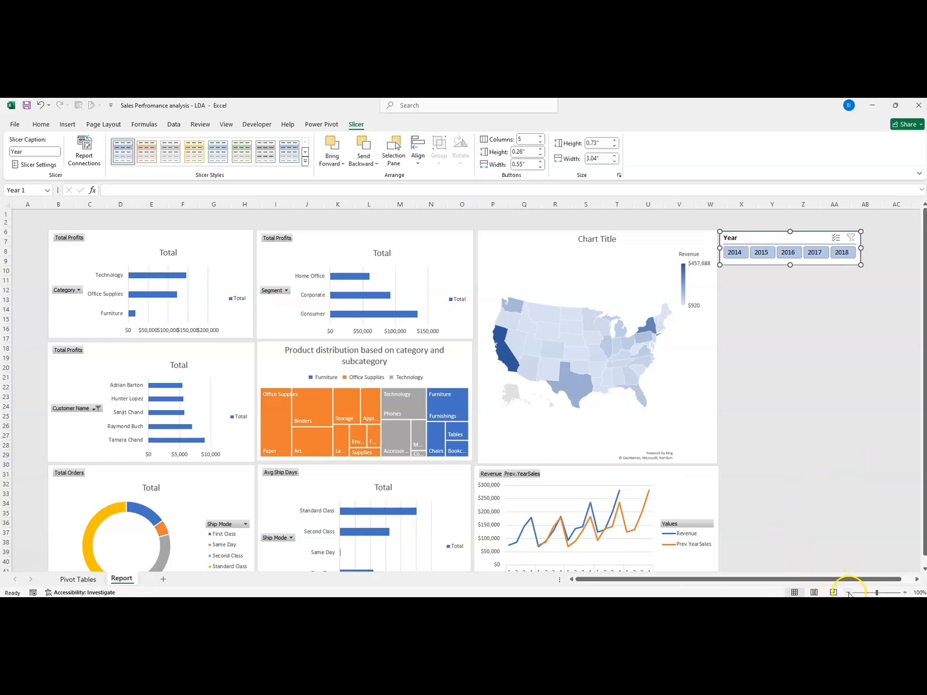
# Step: Test the Year slicer on the dashboard by filtering to 2014, 2015, 2016 and 2017 in turn, and clear the filter
pyautogui.click(849, 593)
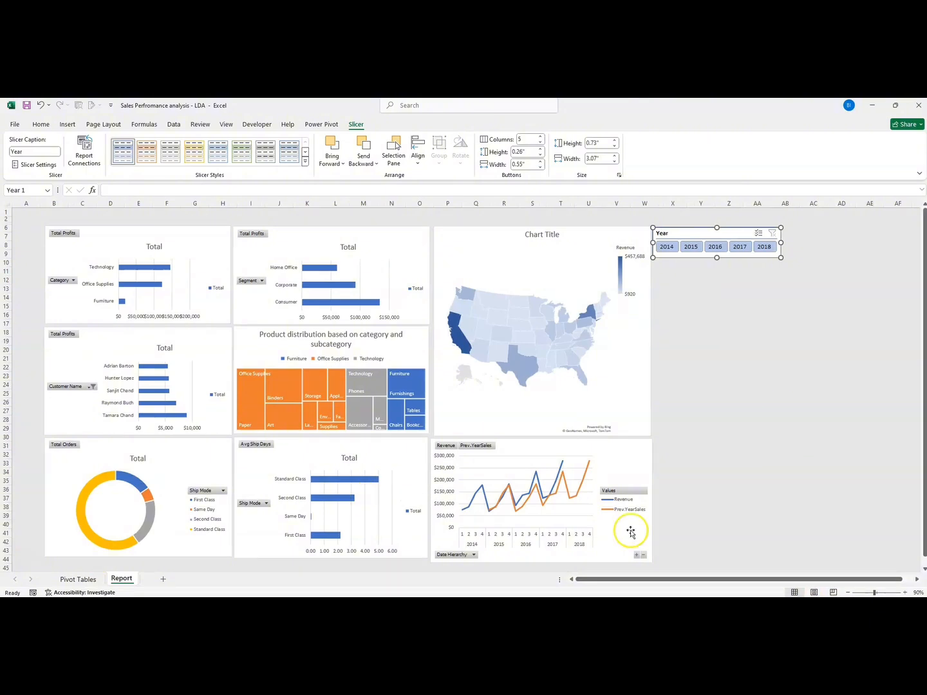
pyautogui.click(667, 248)
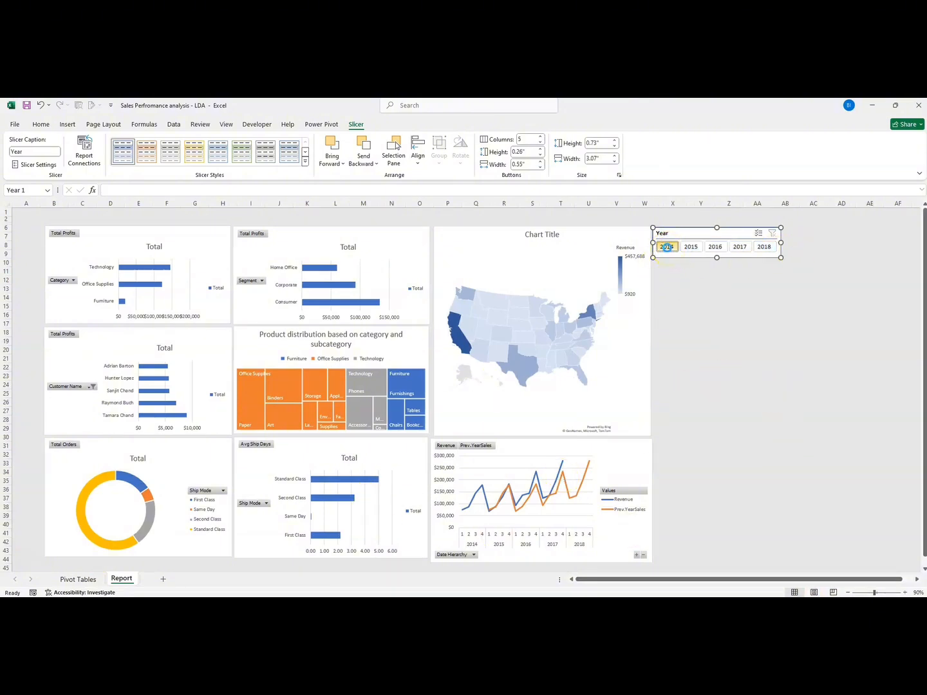
pyautogui.click(668, 247)
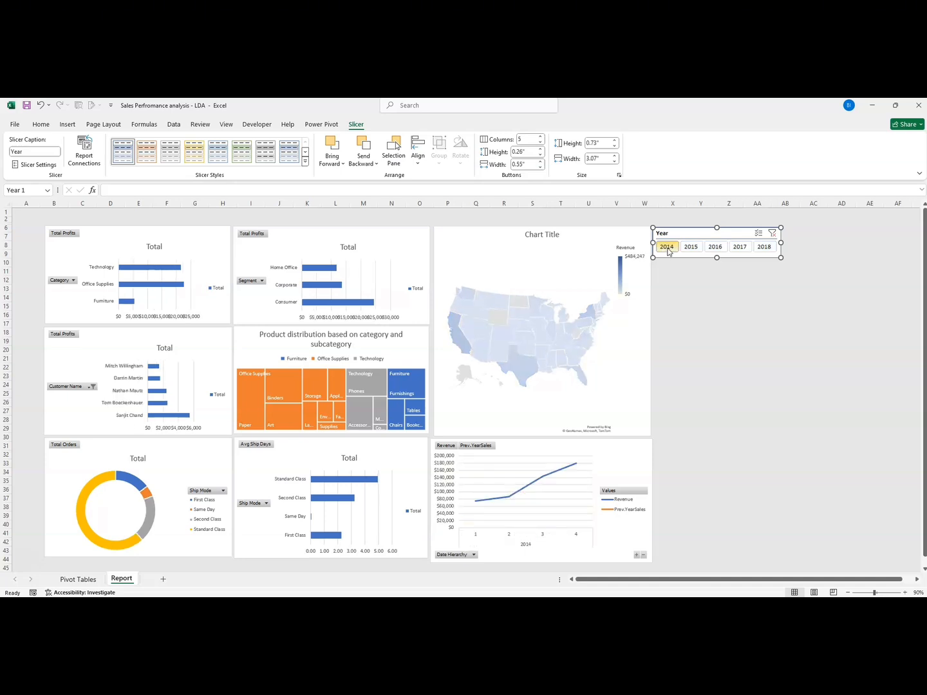
pyautogui.click(686, 246)
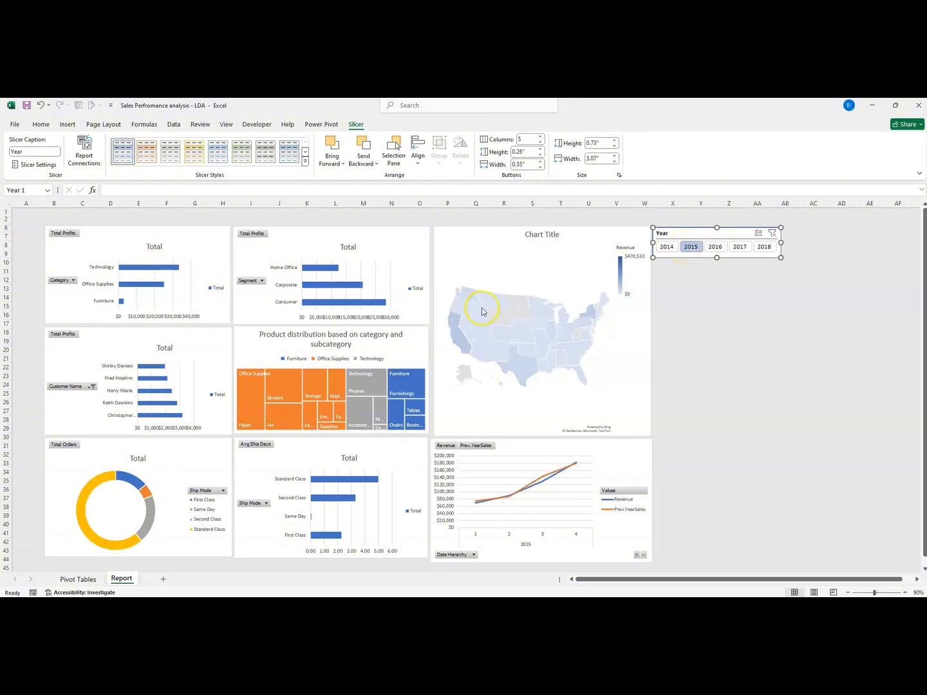
pyautogui.click(713, 247)
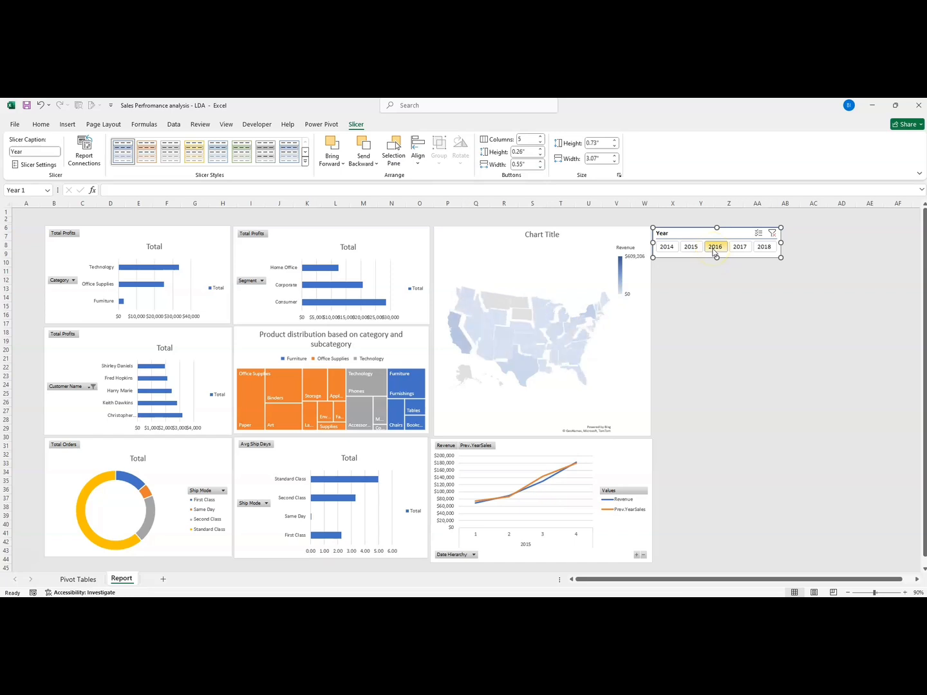
pyautogui.click(733, 247)
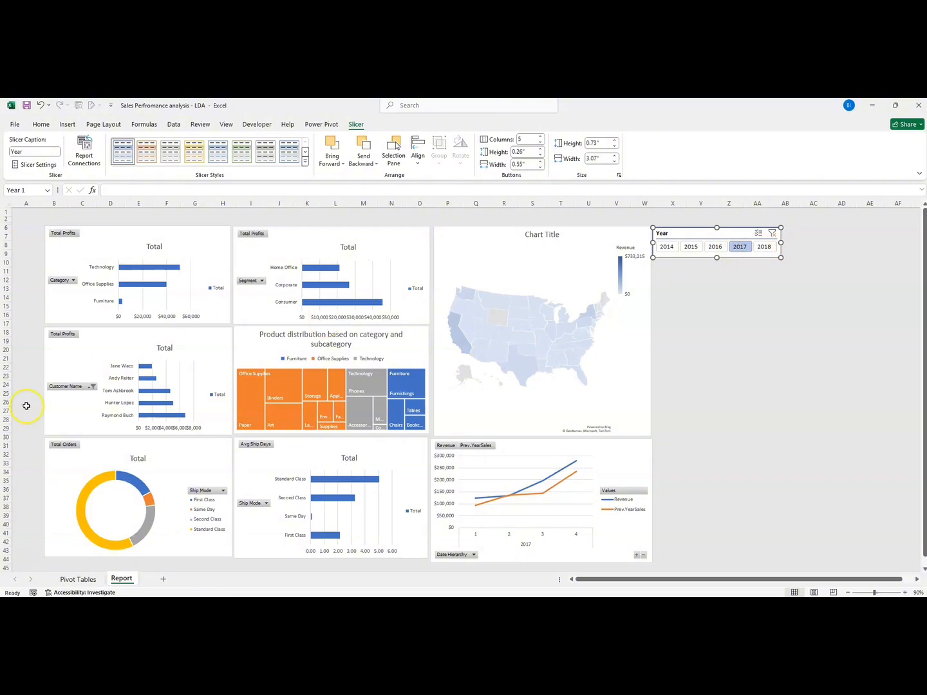
pyautogui.moveTo(381, 391)
pyautogui.click(905, 593)
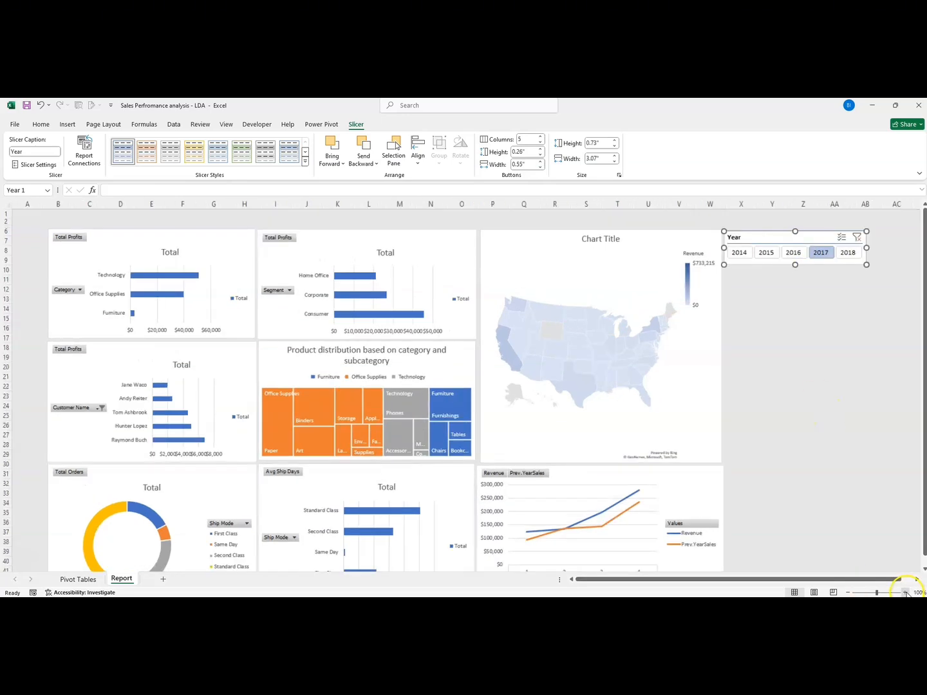
pyautogui.click(851, 237)
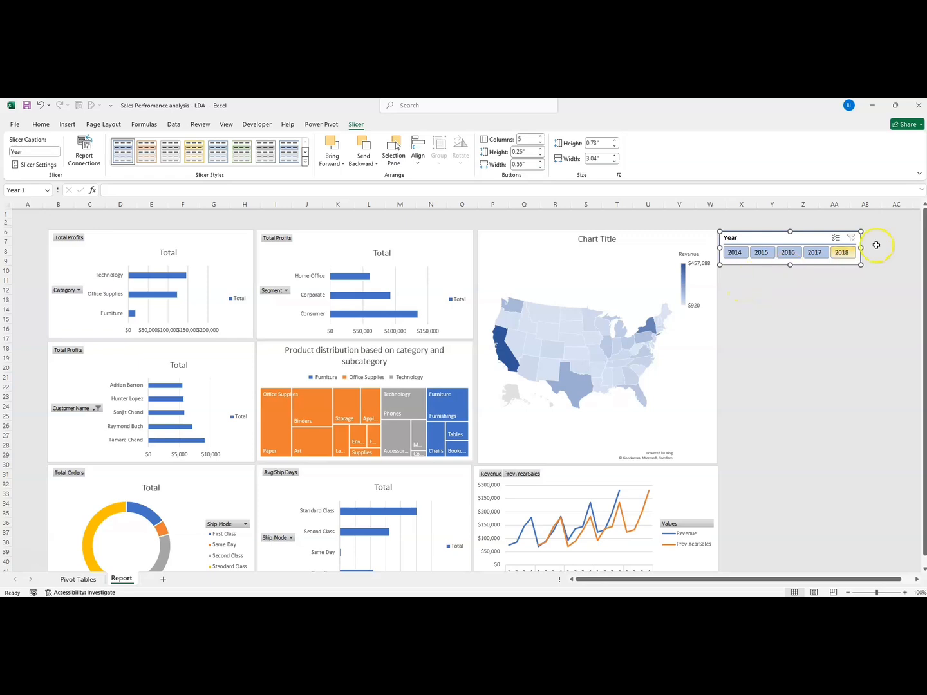
# Step: Add data labels to the bar chart of total profits by category
pyautogui.moveTo(924, 246); pyautogui.dragTo(923, 251)
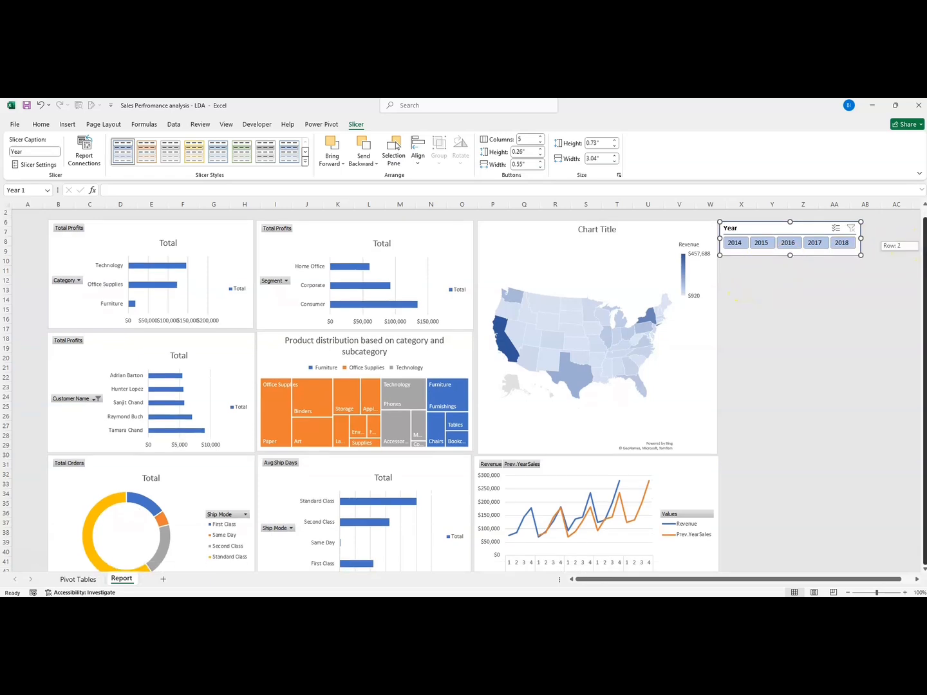
pyautogui.moveTo(924, 293); pyautogui.dragTo(924, 295)
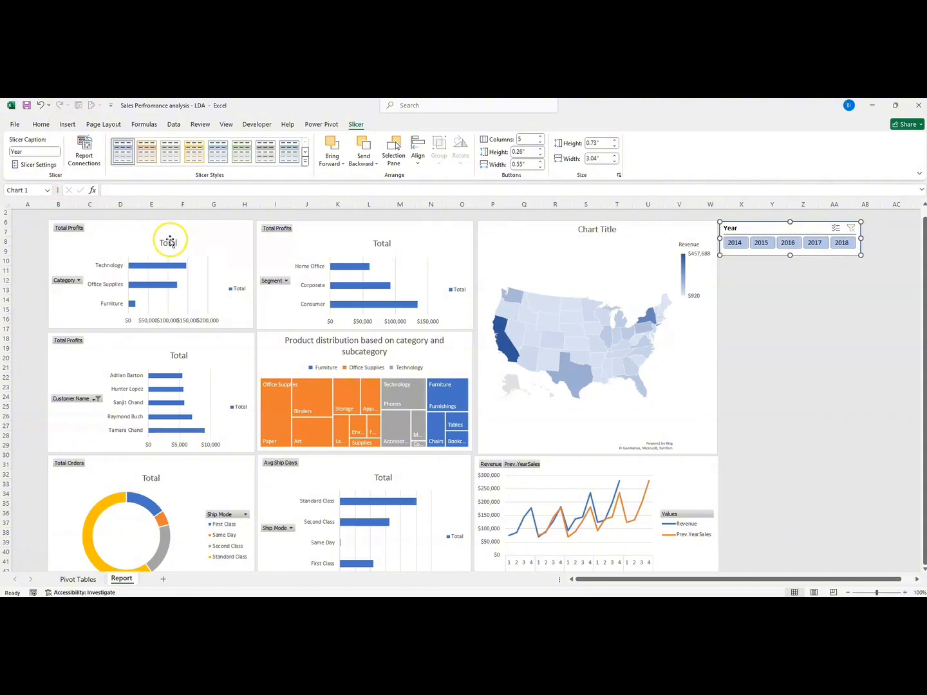
pyautogui.doubleClick(169, 241)
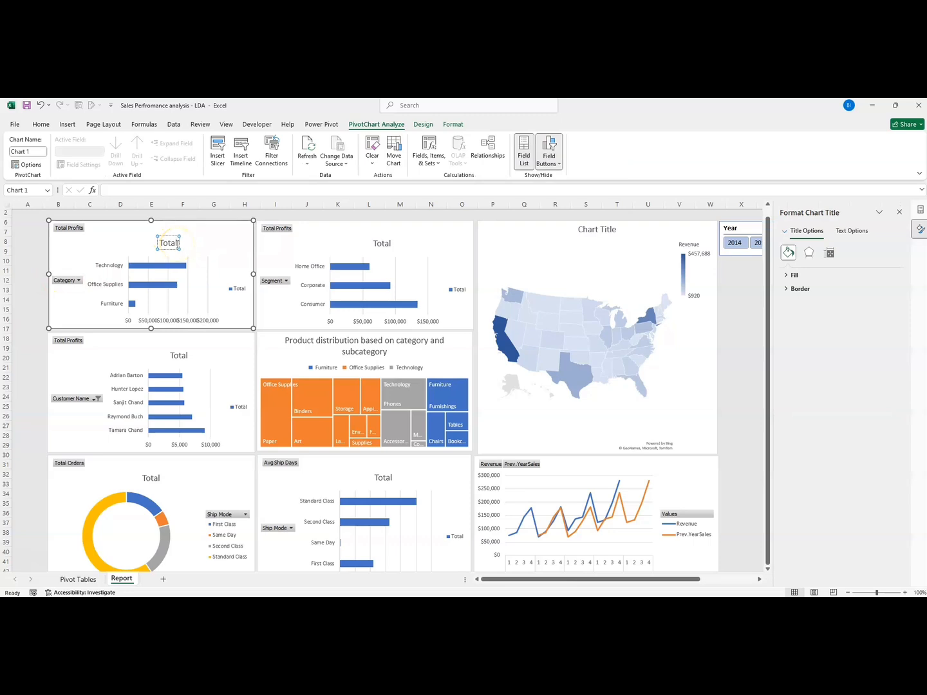
pyautogui.click(231, 249)
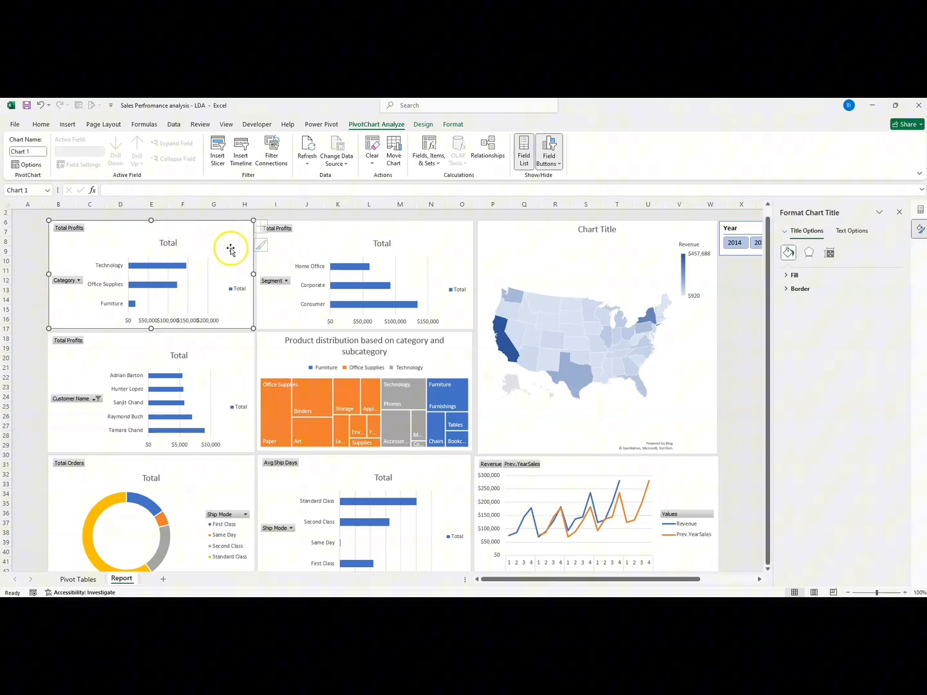
pyautogui.click(268, 227)
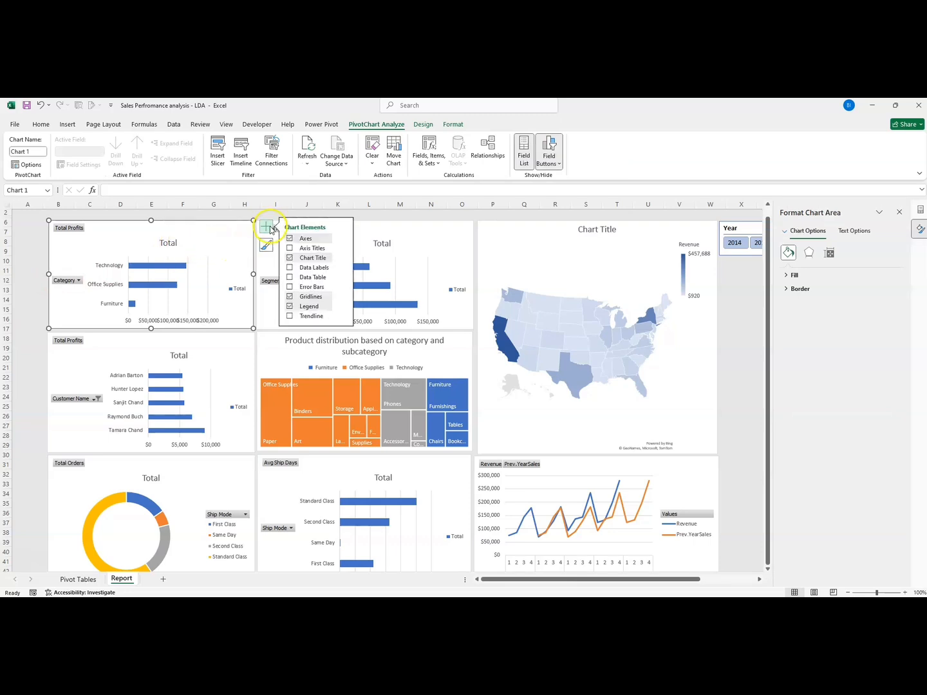
pyautogui.click(300, 267)
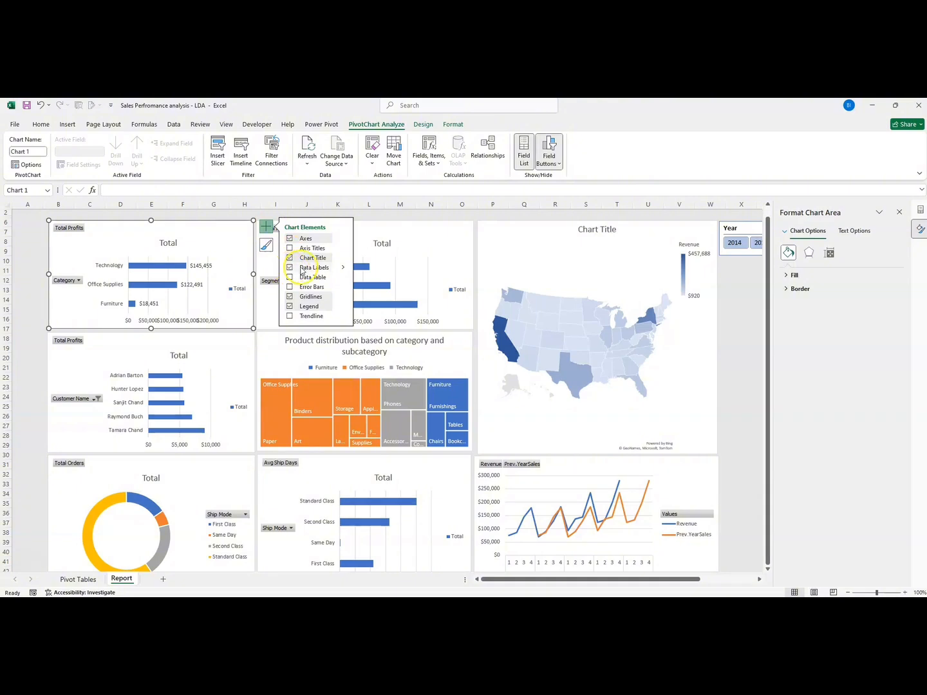
# Step: Add data labels to the bar chart of total profits by segment
pyautogui.click(429, 257)
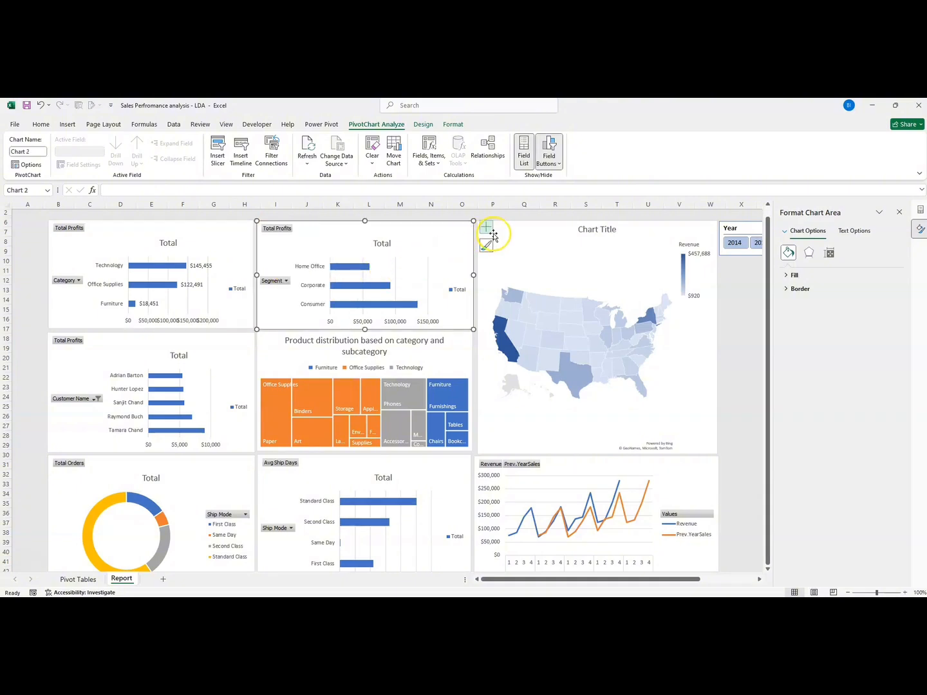
pyautogui.click(487, 228)
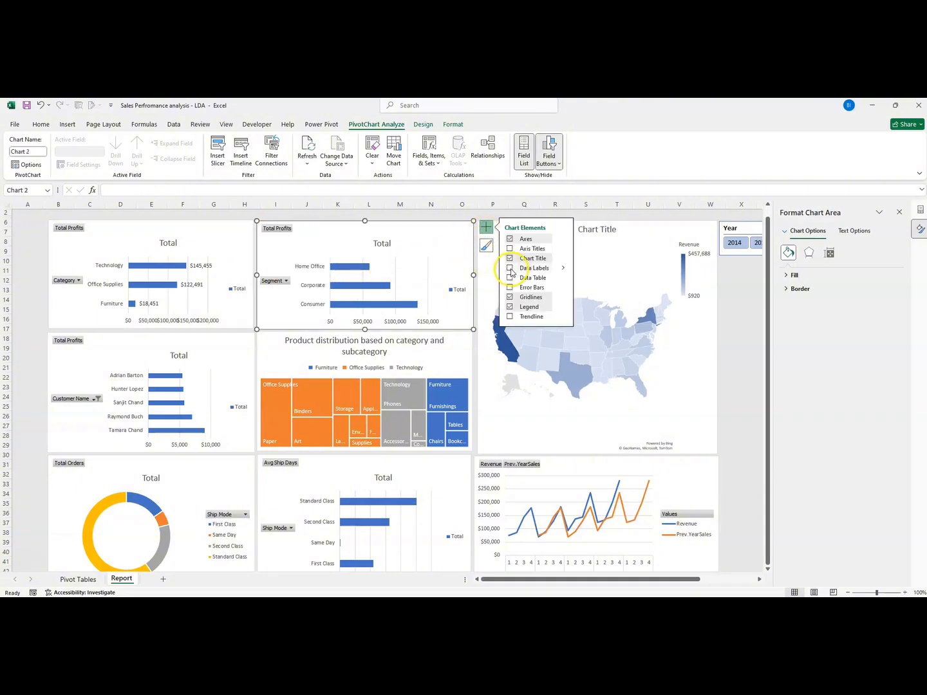
pyautogui.click(511, 268)
# Step: Turn on data labels for the revenue map chart of the US states
pyautogui.click(651, 261)
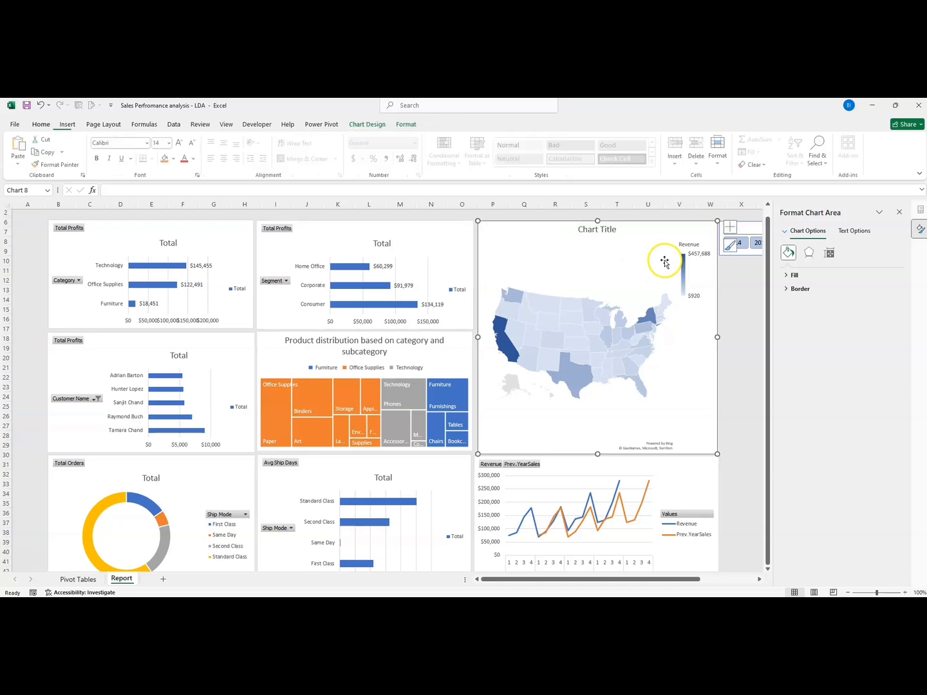
pyautogui.click(730, 228)
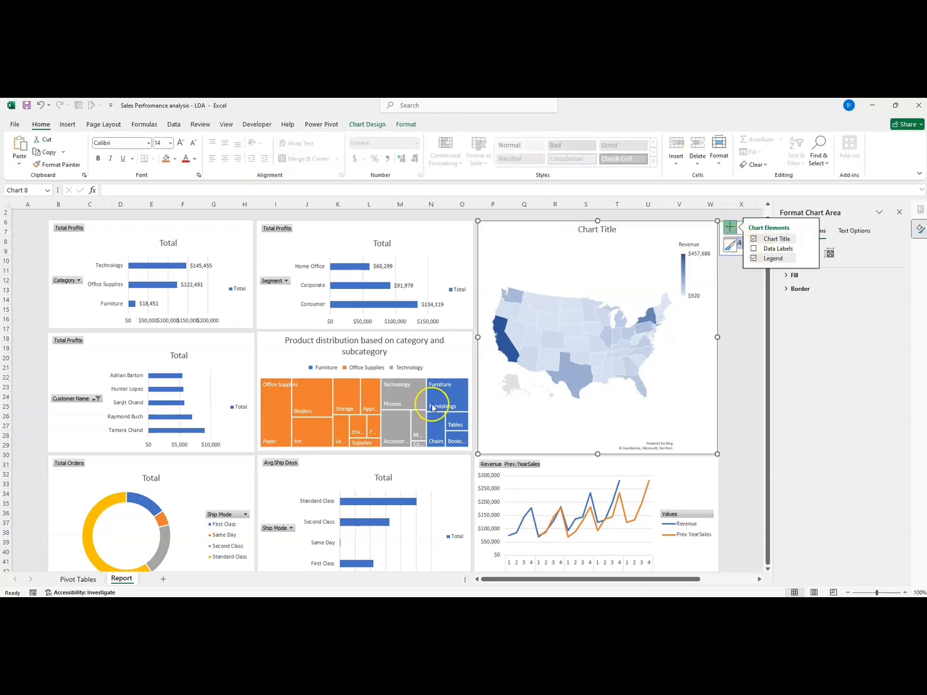
pyautogui.click(755, 252)
pyautogui.click(754, 250)
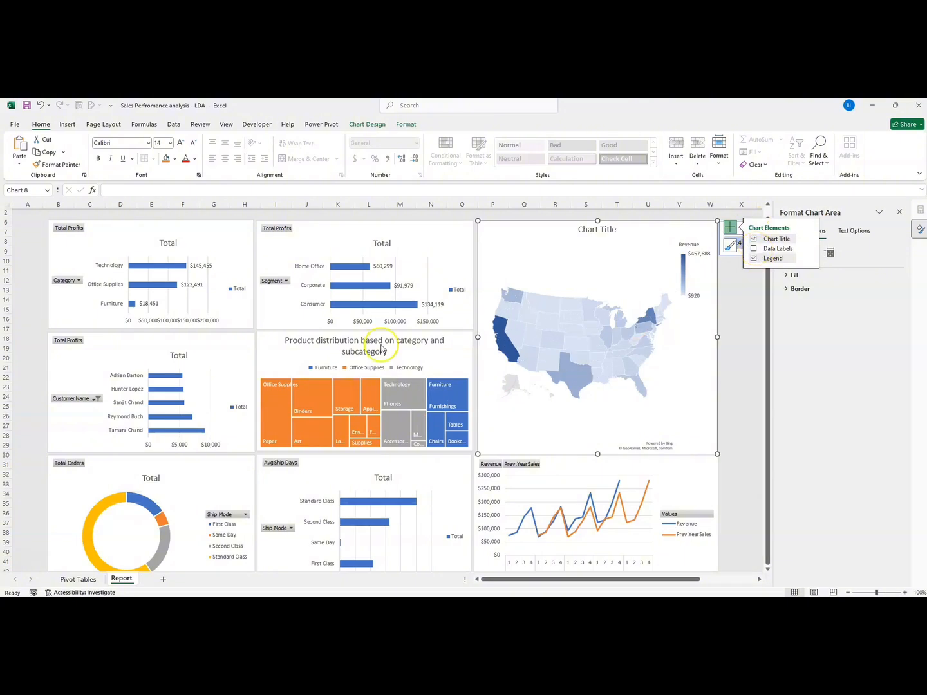
pyautogui.click(754, 251)
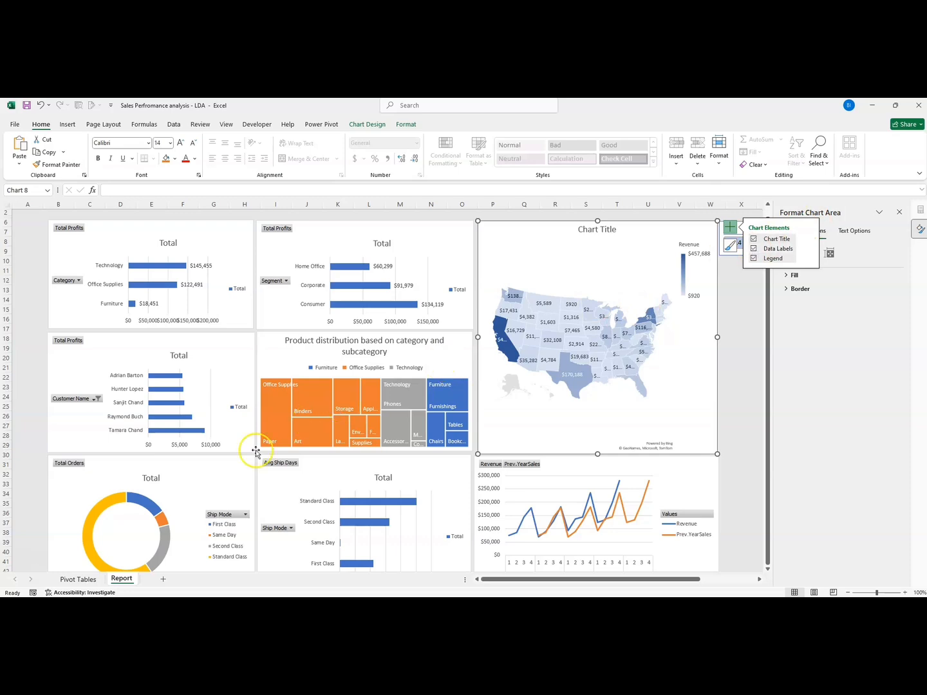
# Step: Add data labels to the bar chart of total profits by customer name
pyautogui.click(212, 363)
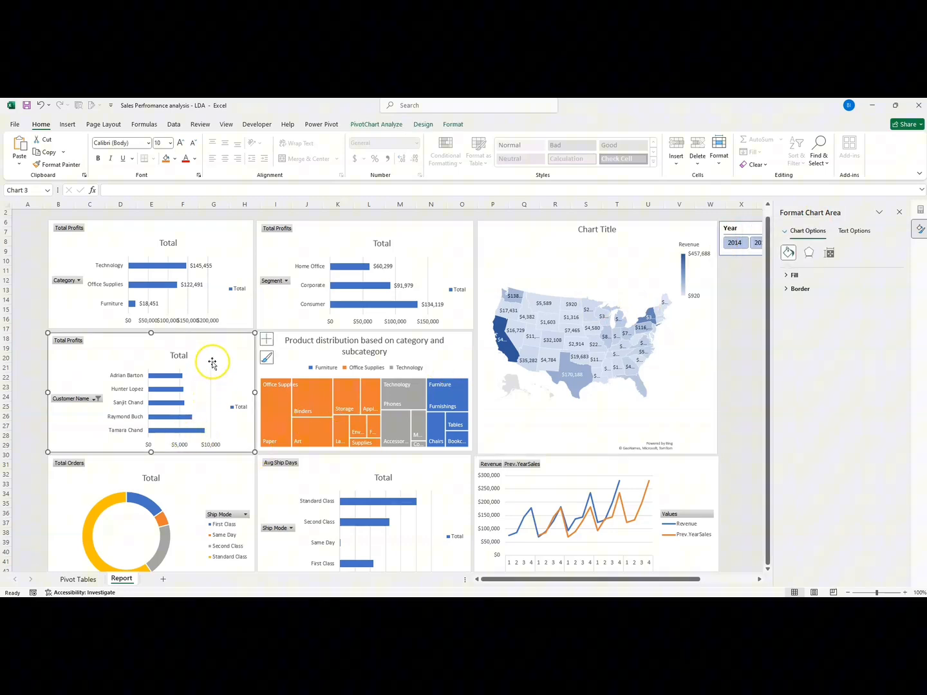
pyautogui.click(268, 339)
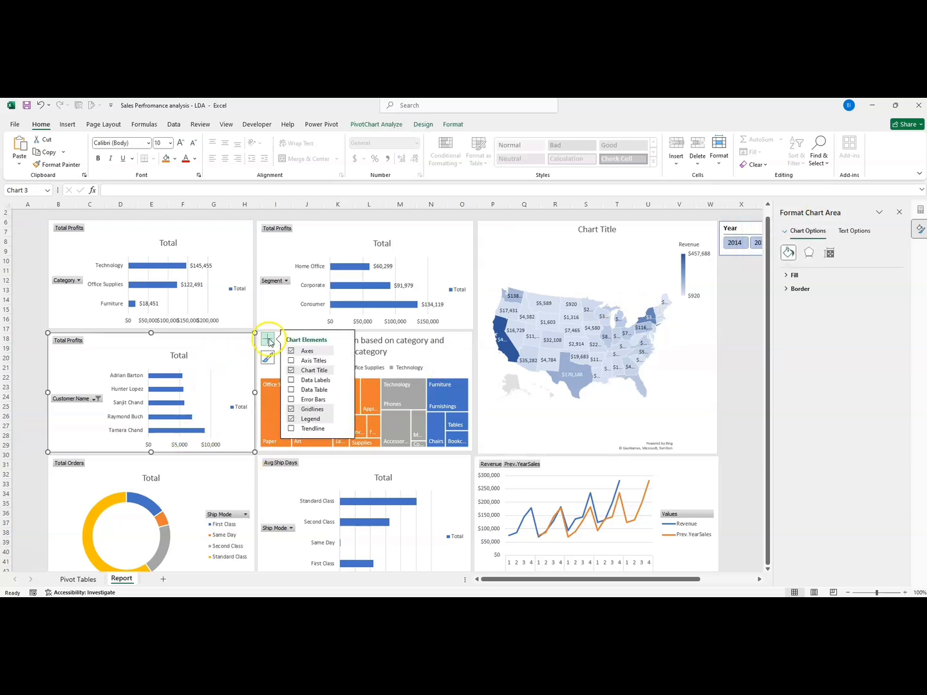
pyautogui.click(291, 380)
# Step: Include the value alongside the category name in the data labels of the product distribution treemap
pyautogui.click(449, 359)
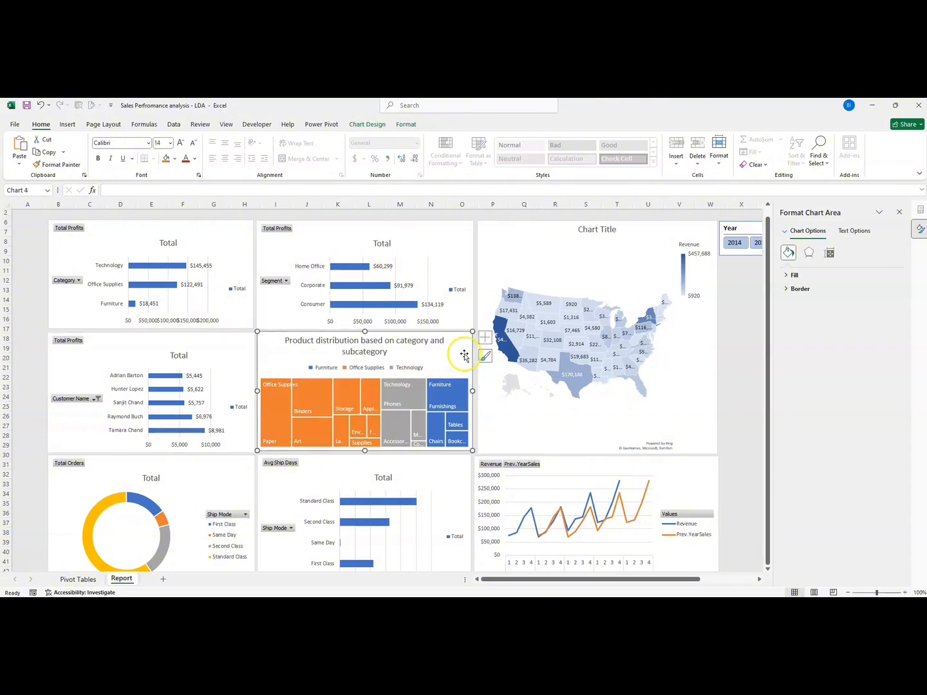
pyautogui.click(486, 339)
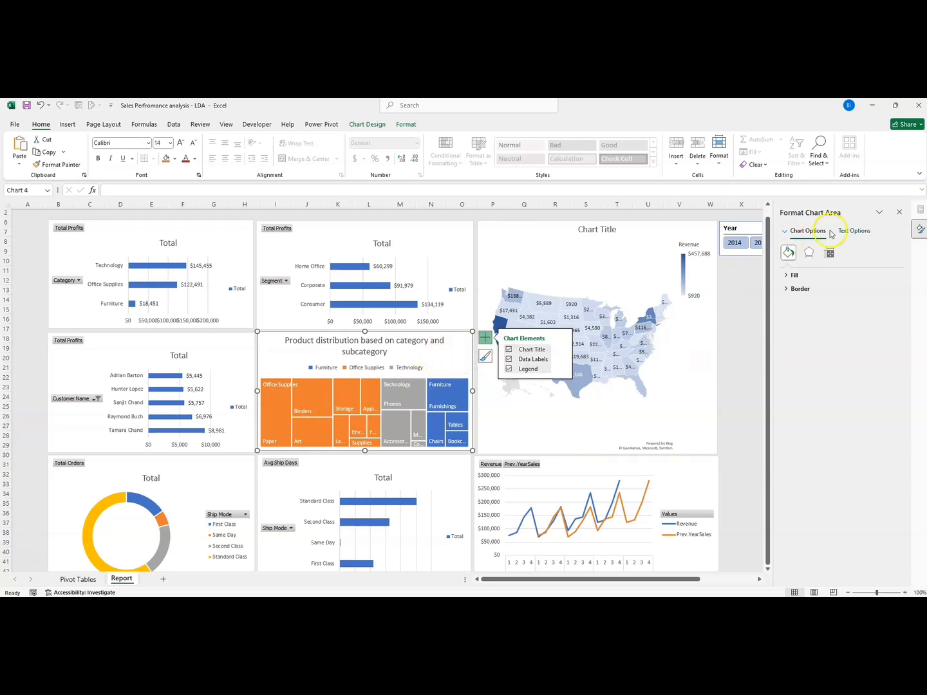
pyautogui.click(854, 232)
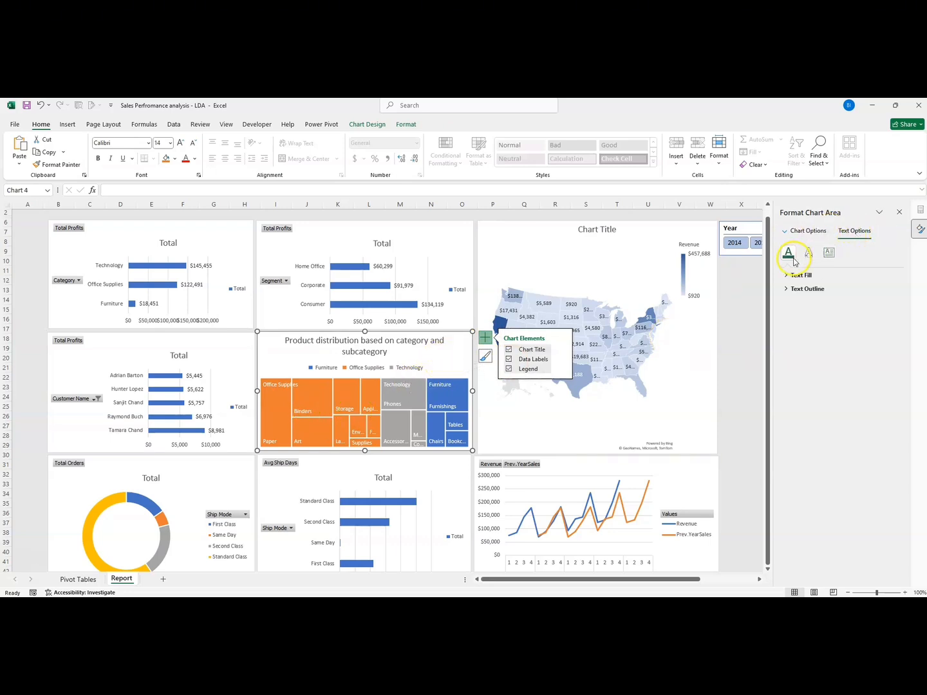
pyautogui.click(404, 387)
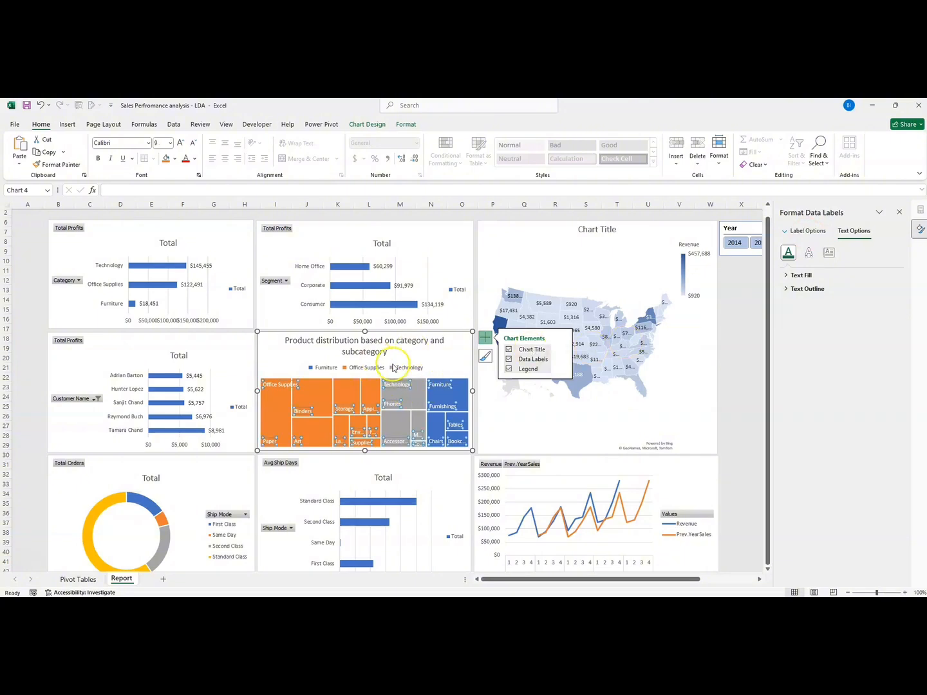
pyautogui.click(422, 368)
pyautogui.click(443, 356)
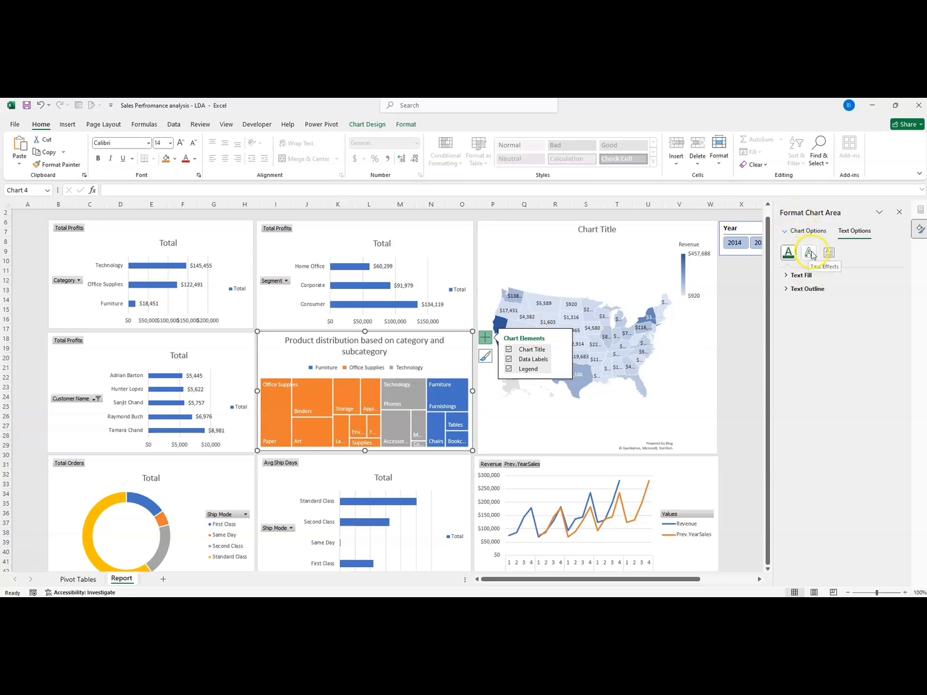
pyautogui.click(561, 361)
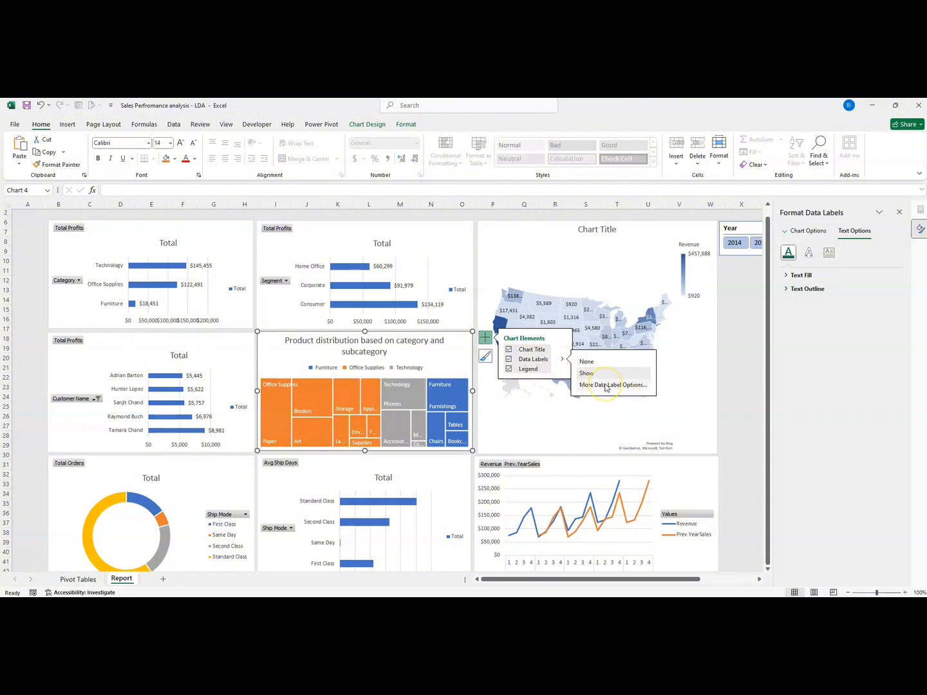
pyautogui.click(606, 385)
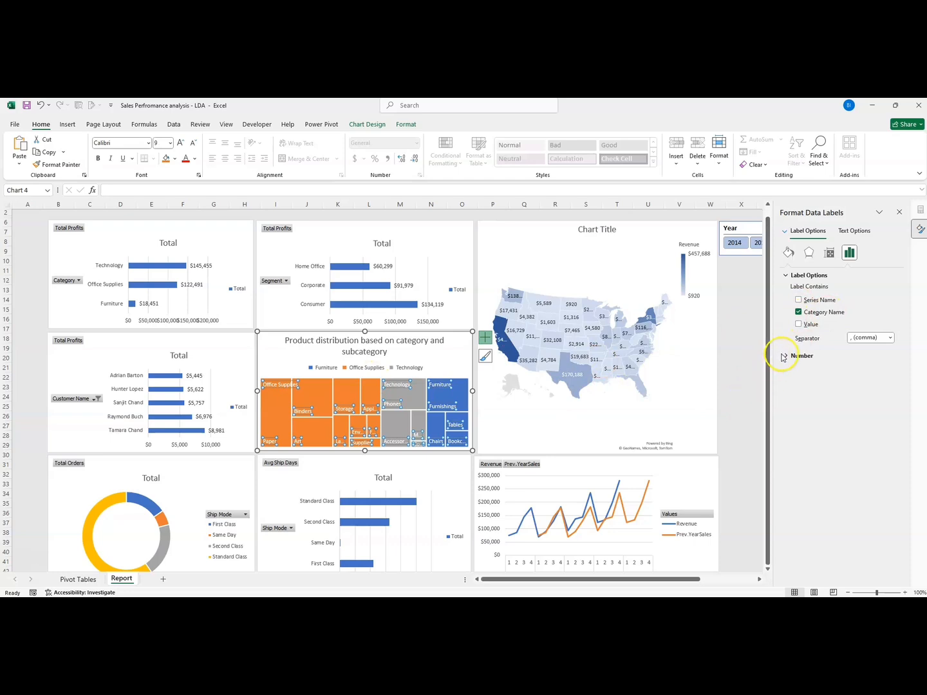
pyautogui.click(799, 326)
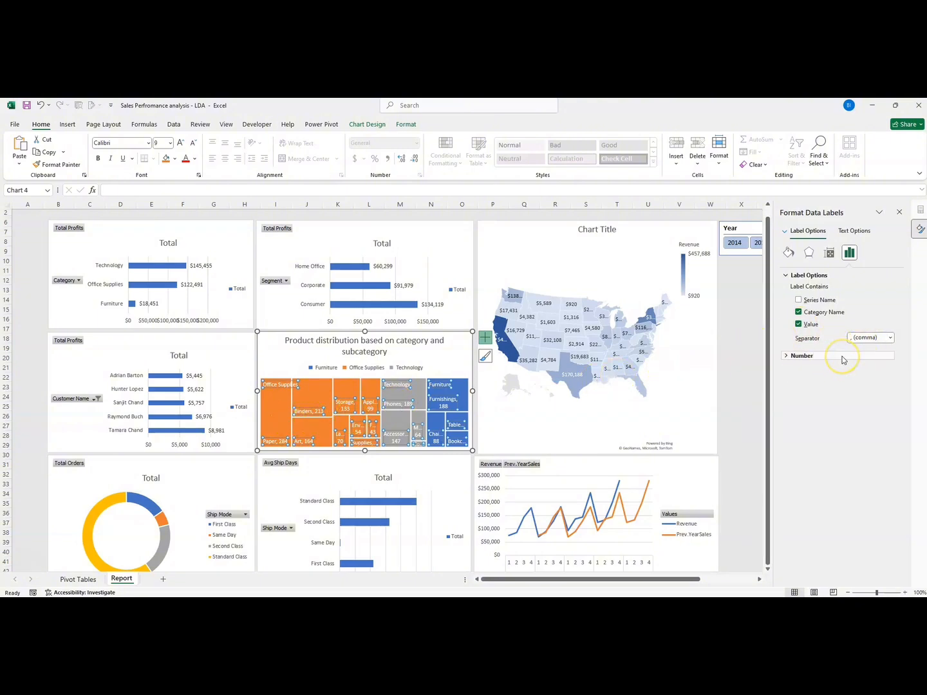
# Step: Set the separator of the treemap's data labels to New Line
pyautogui.click(884, 339)
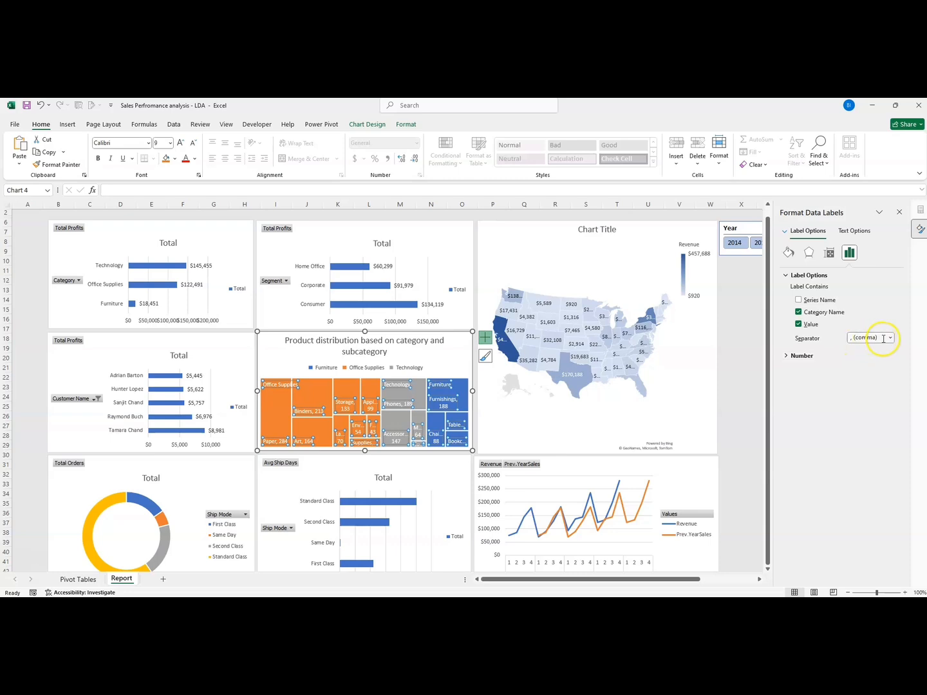
pyautogui.click(893, 341)
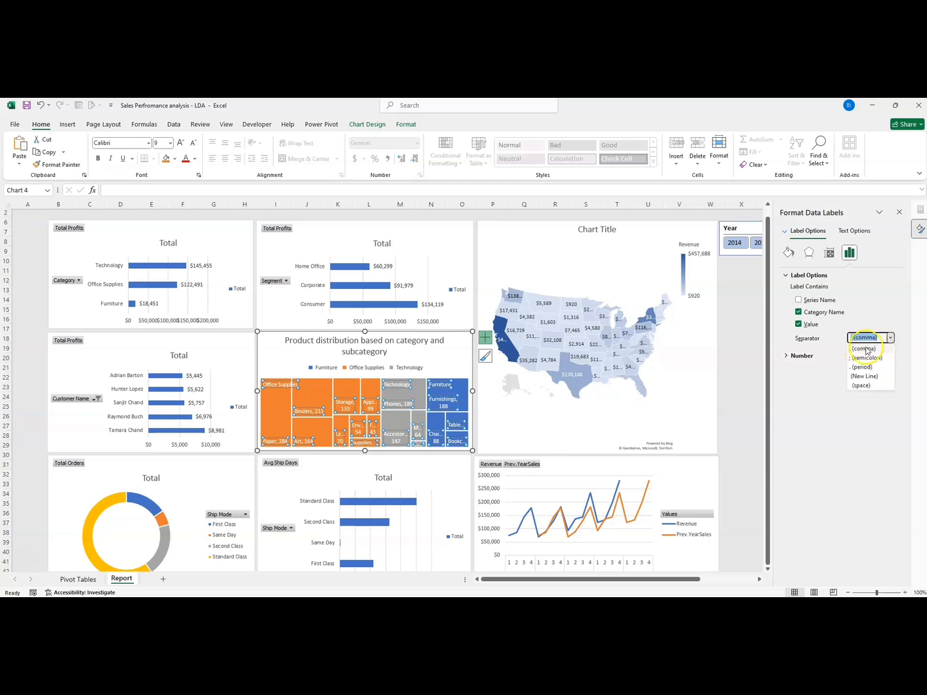
pyautogui.click(863, 377)
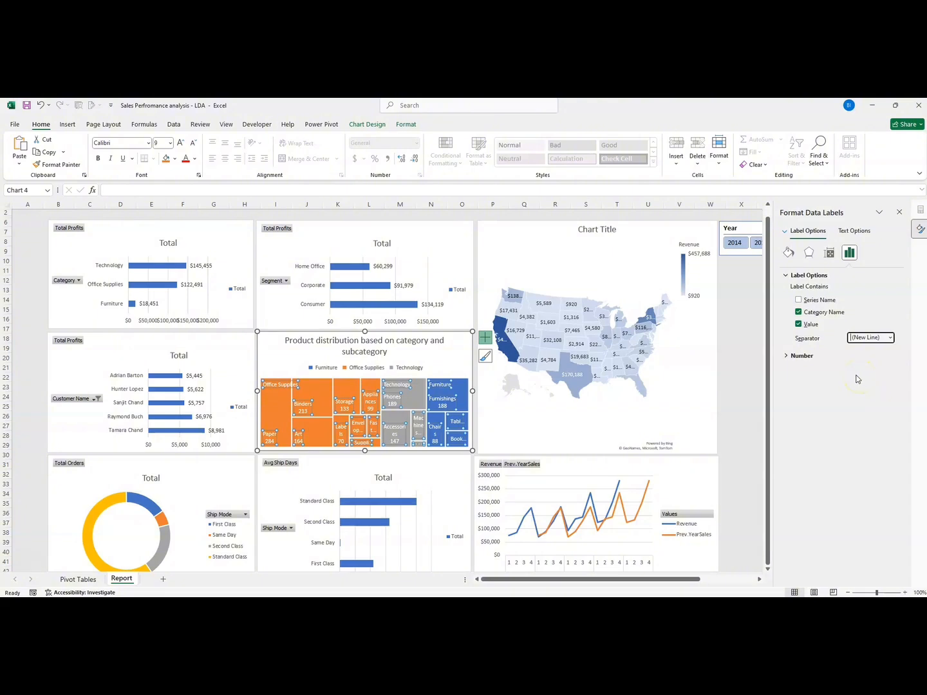
pyautogui.click(885, 340)
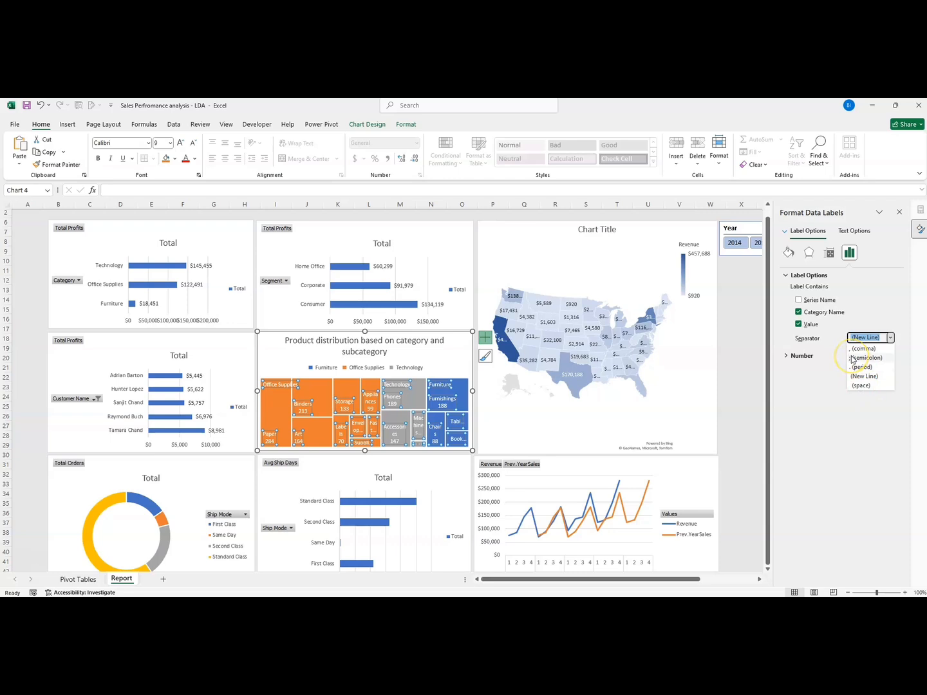
pyautogui.click(783, 405)
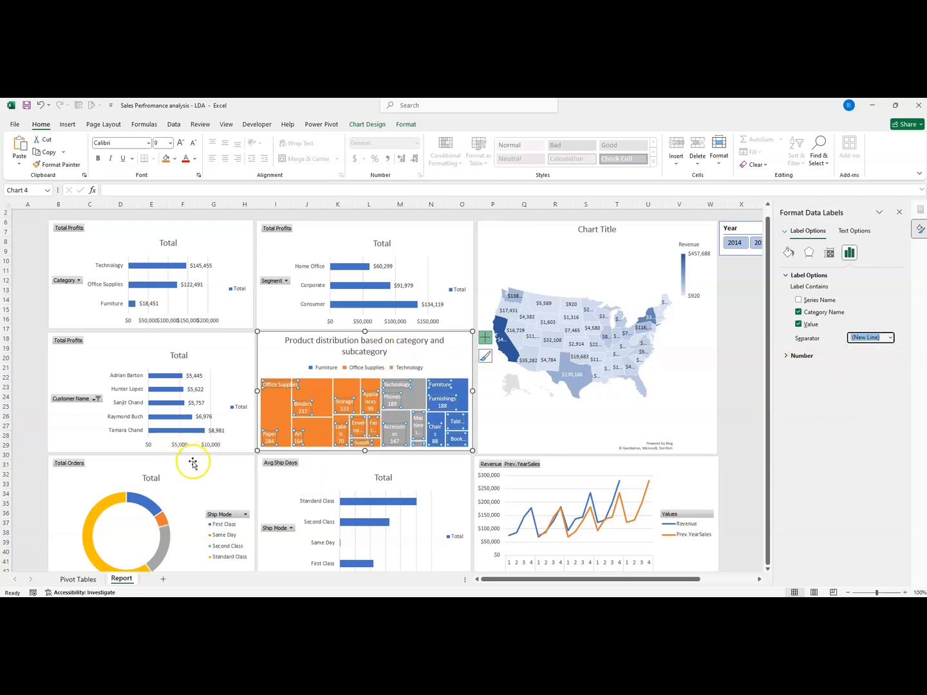
# Step: Add data callout labels to the doughnut chart of total orders by ship mode
pyautogui.click(182, 488)
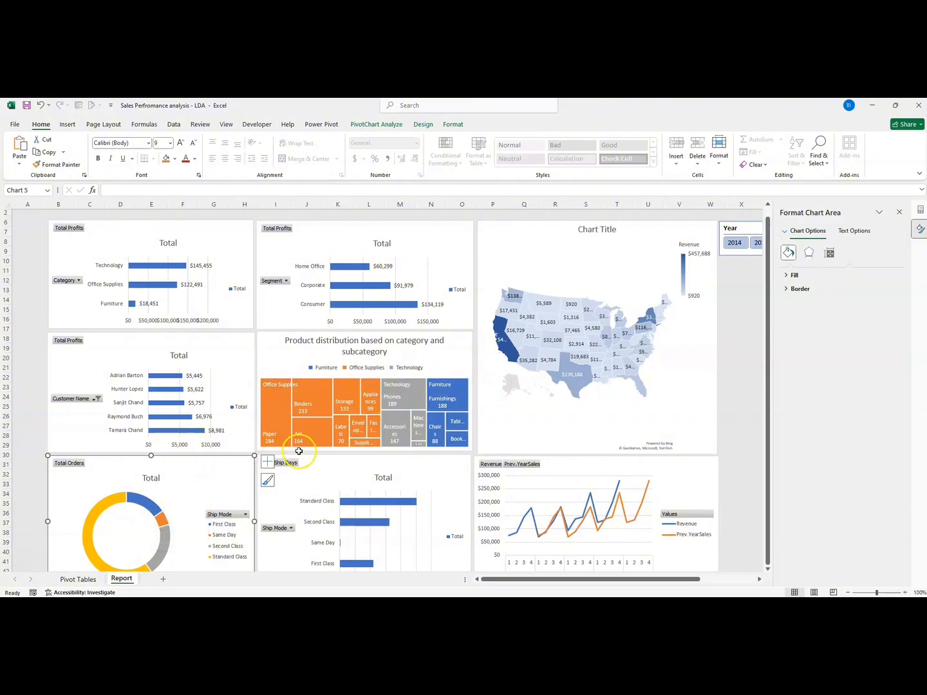
pyautogui.click(267, 461)
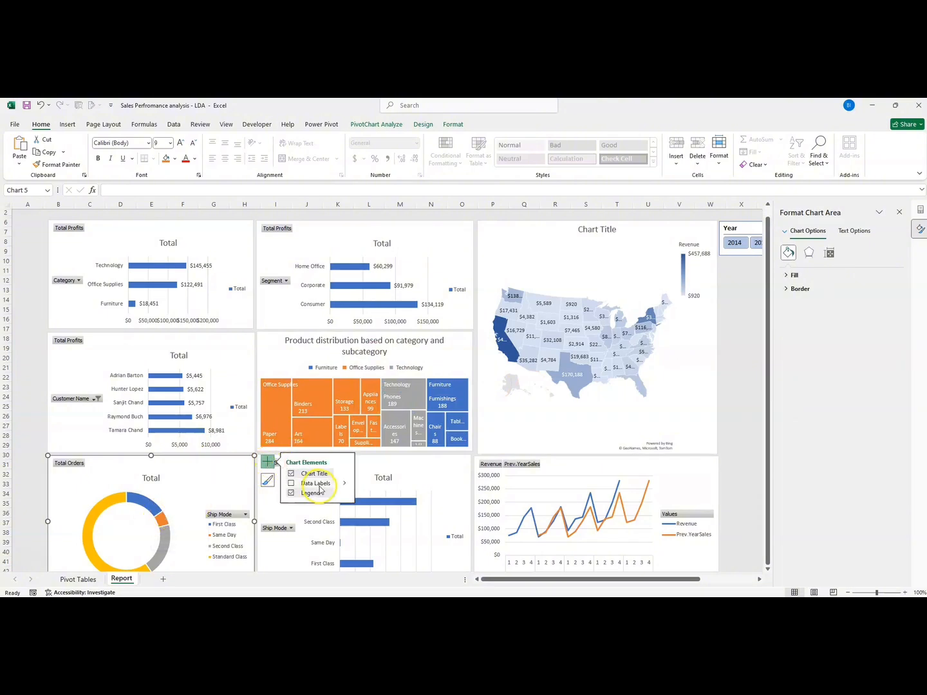
pyautogui.click(344, 484)
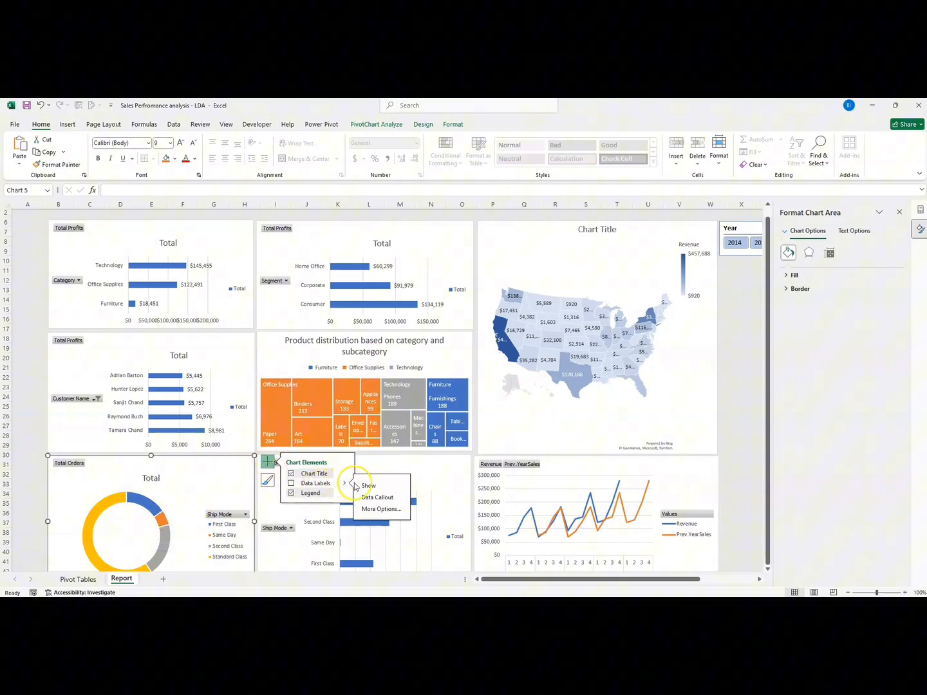
pyautogui.click(387, 499)
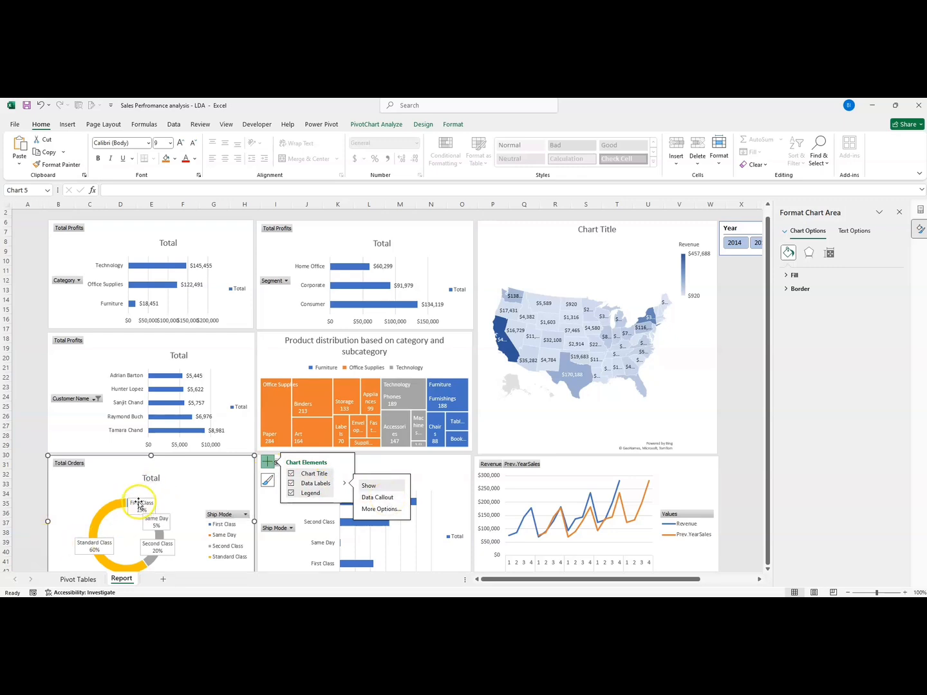
# Step: Move the doughnut chart's callouts off the ring: First Class to its upper left, Same Day to its upper right, Second Class to its lower right
pyautogui.click(139, 504)
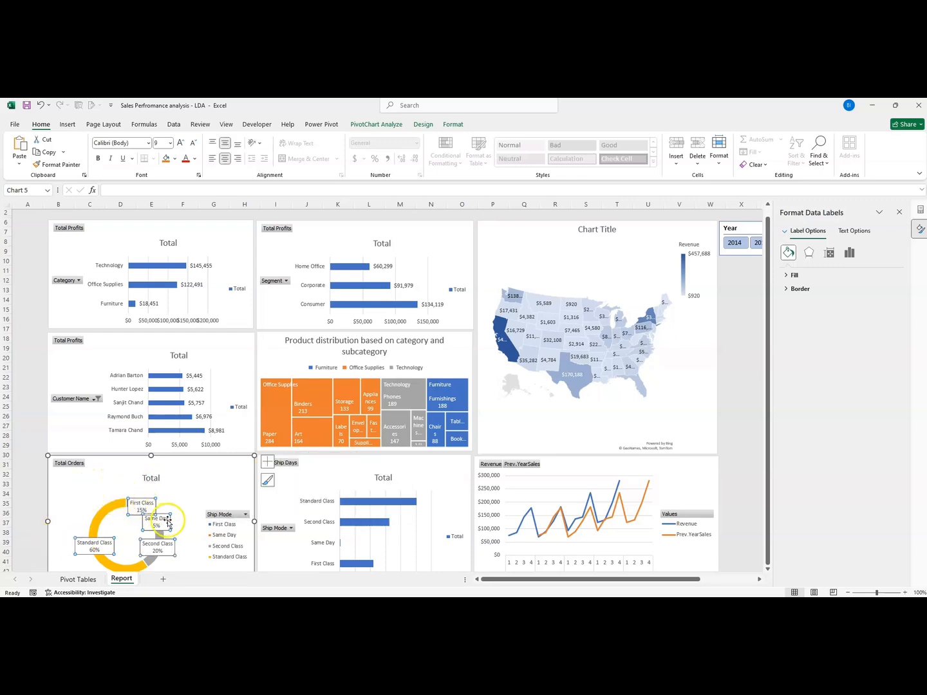
pyautogui.moveTo(135, 515); pyautogui.dragTo(73, 509)
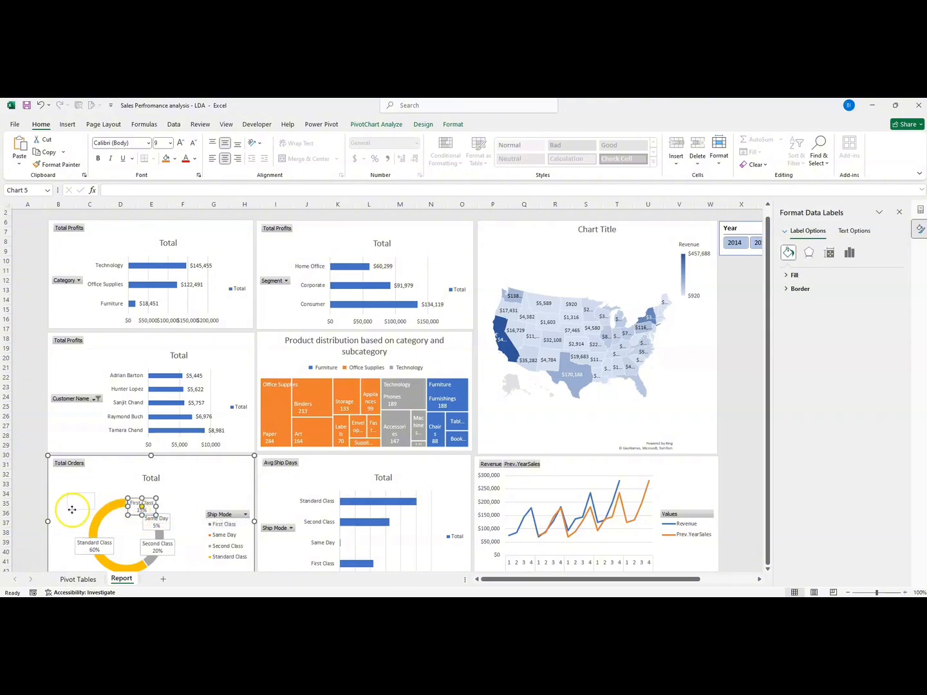
pyautogui.click(157, 523)
pyautogui.moveTo(190, 498); pyautogui.dragTo(190, 500)
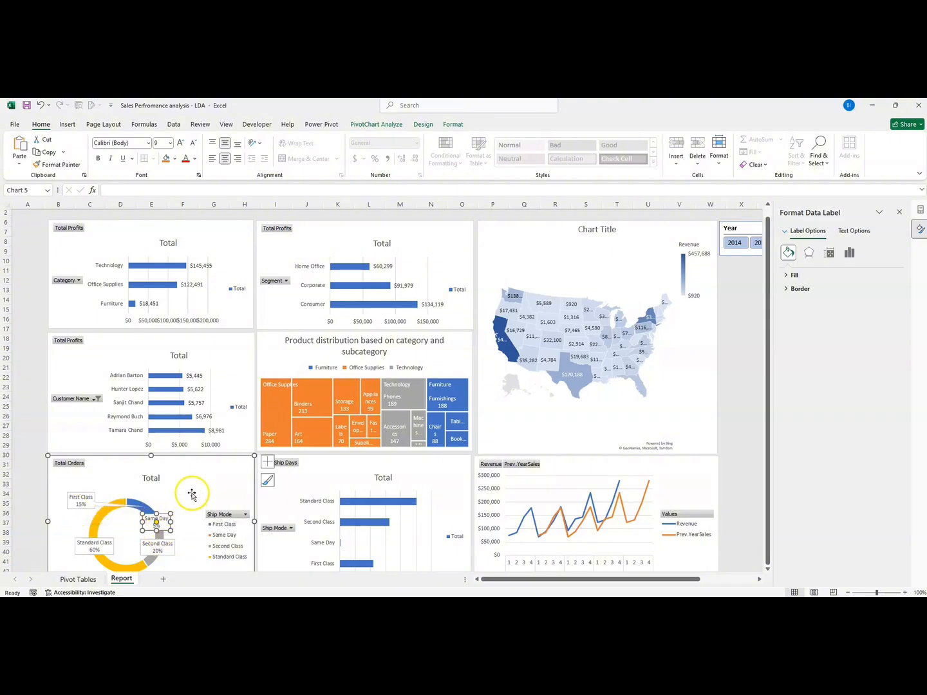
pyautogui.click(170, 552)
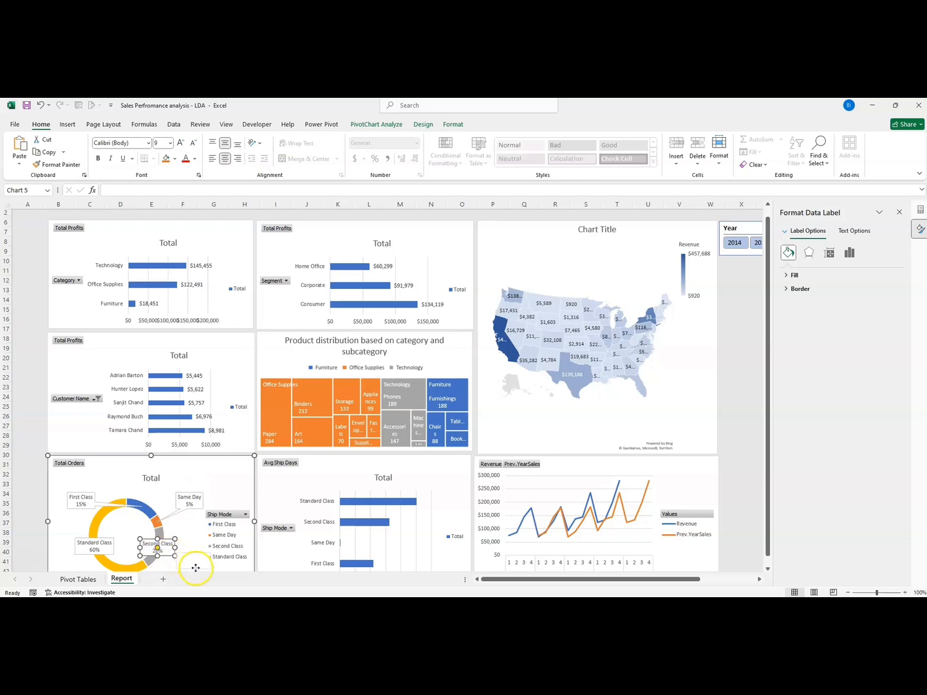
pyautogui.scroll(-1, 192, 559)
pyautogui.moveTo(160, 526); pyautogui.dragTo(193, 548)
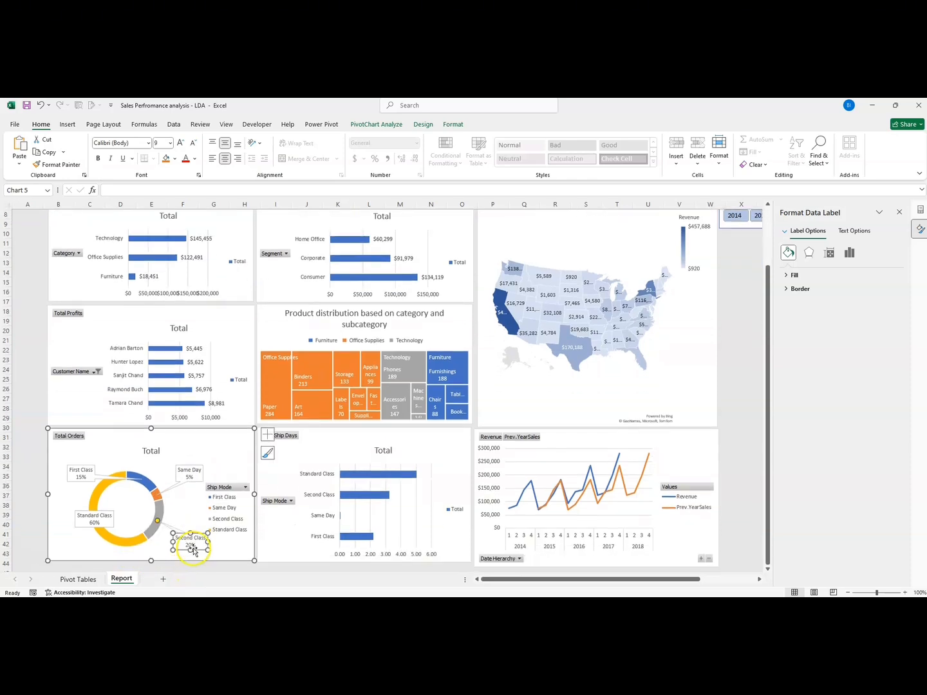
# Step: Add data labels to the bar chart of average ship days by ship mode
pyautogui.click(432, 436)
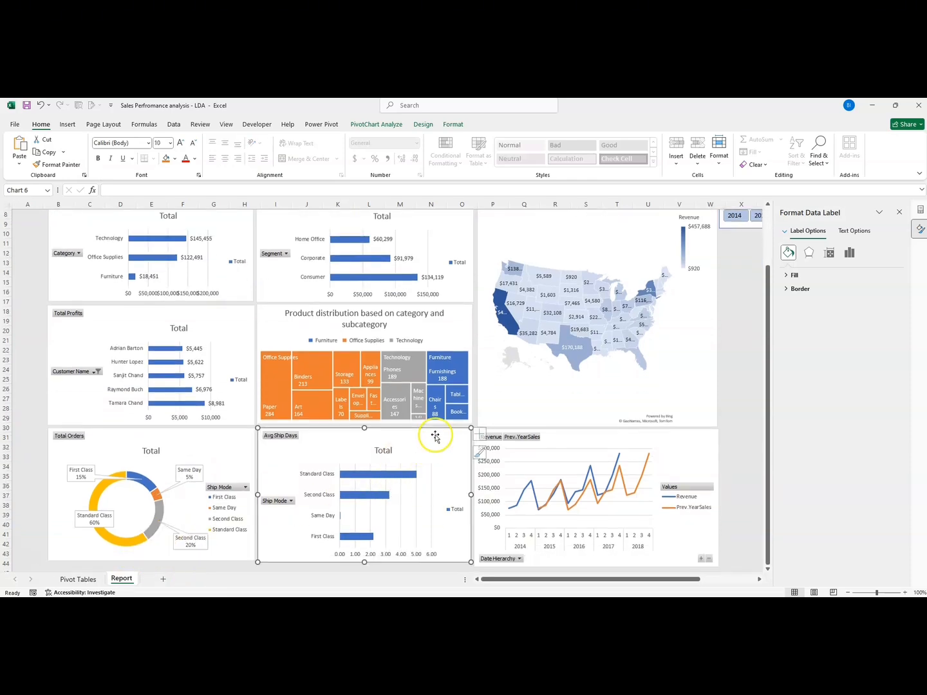
pyautogui.click(483, 436)
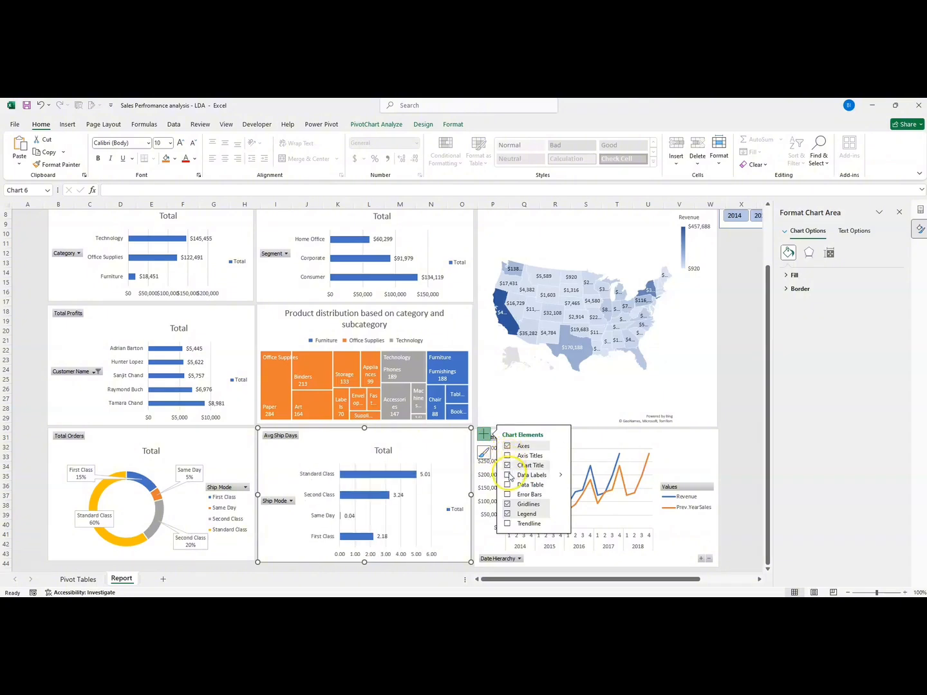
# Step: Try data labels on the line chart of revenue and previous-year sales, and remove them again
pyautogui.click(693, 455)
pyautogui.click(731, 436)
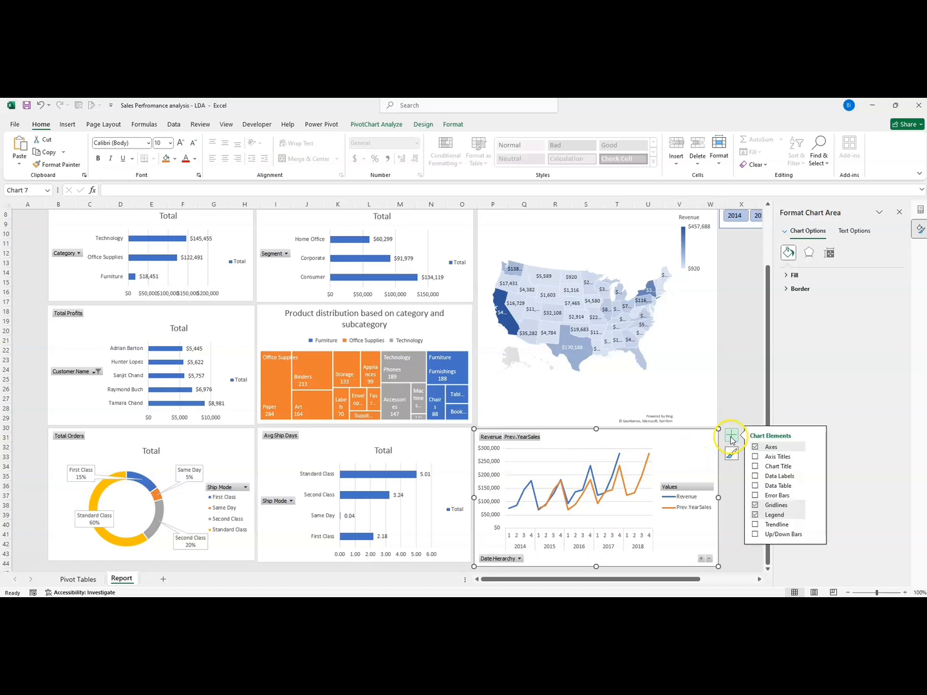
pyautogui.click(756, 476)
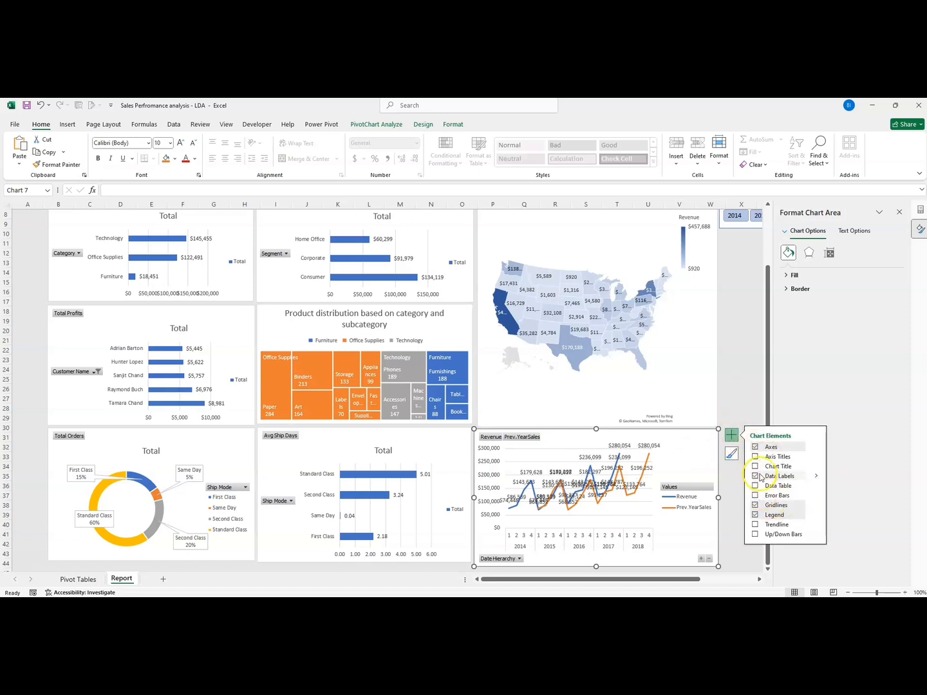
pyautogui.click(755, 477)
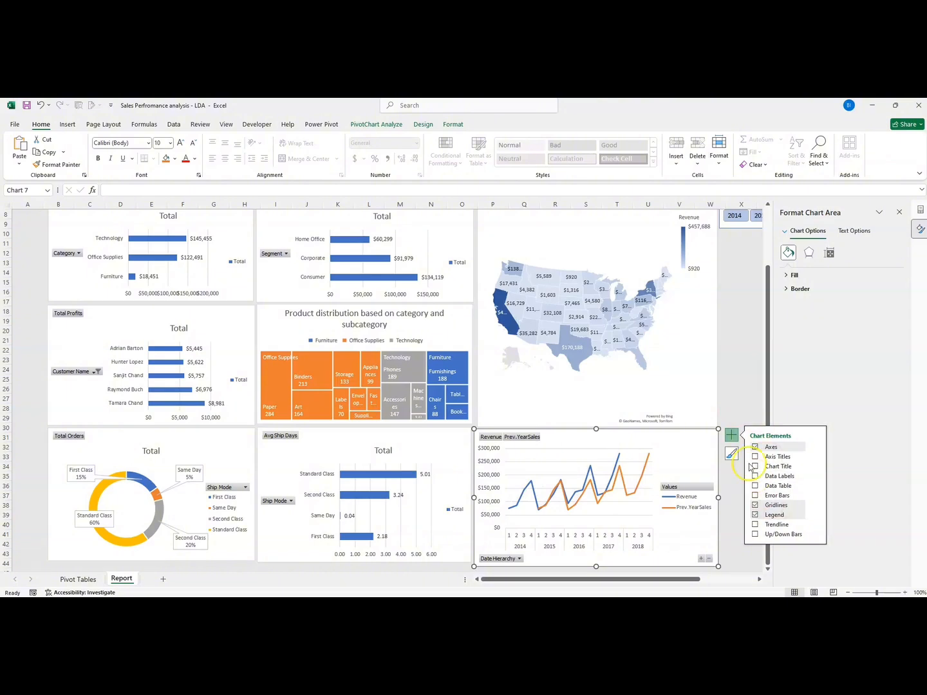
pyautogui.click(740, 397)
# Step: Change the title of the bar chart of total profits by category to "Categories based on profits made"
pyautogui.moveTo(764, 389); pyautogui.dragTo(754, 283)
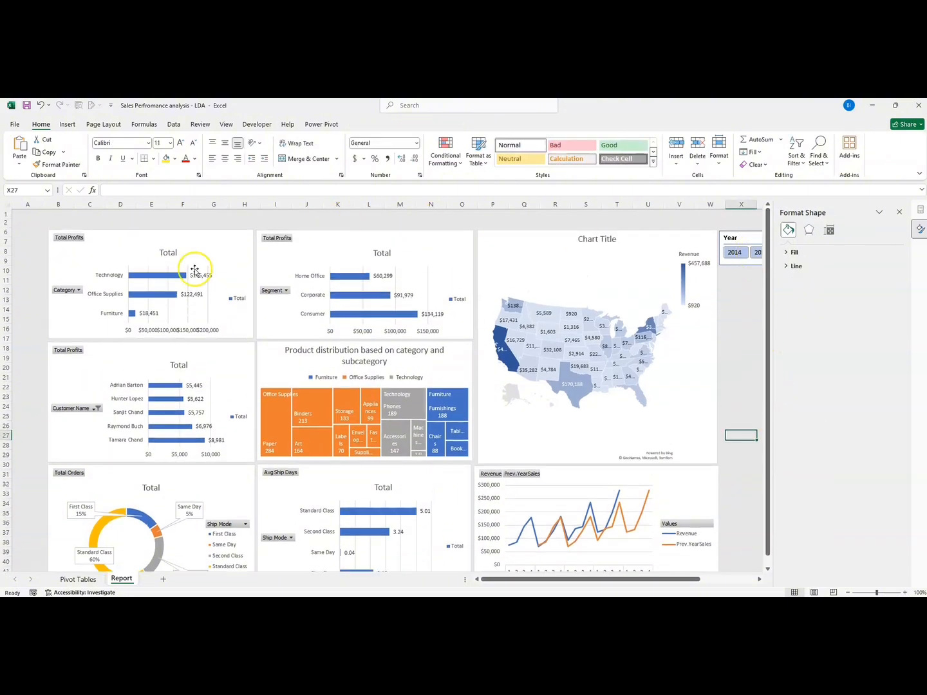
pyautogui.click(171, 251)
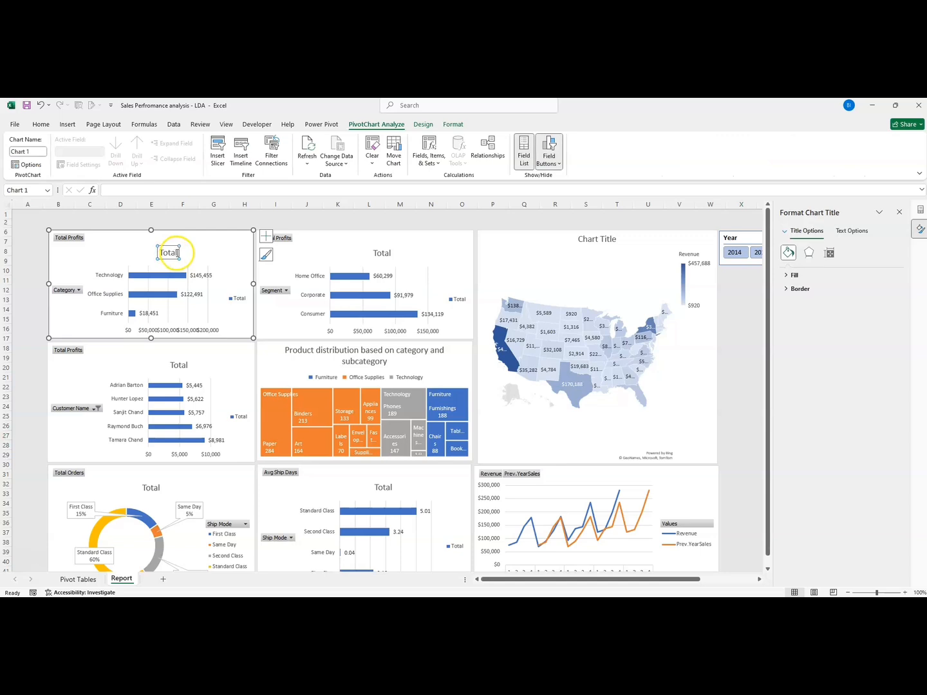
pyautogui.moveTo(179, 251); pyautogui.dragTo(154, 254)
pyautogui.press('Delete')
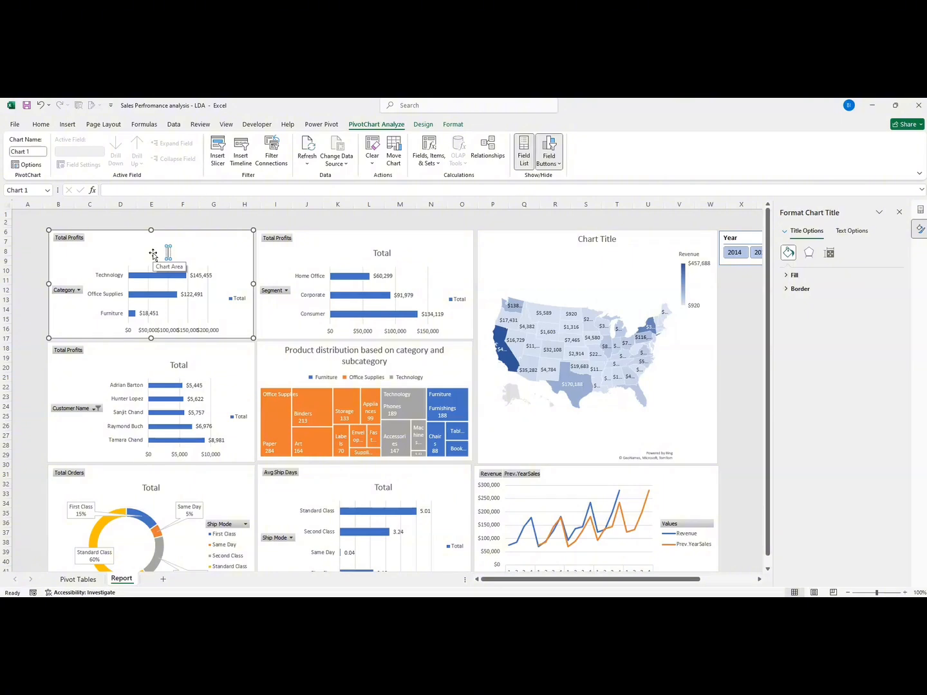
pyautogui.click(144, 251)
pyautogui.write('Crof')
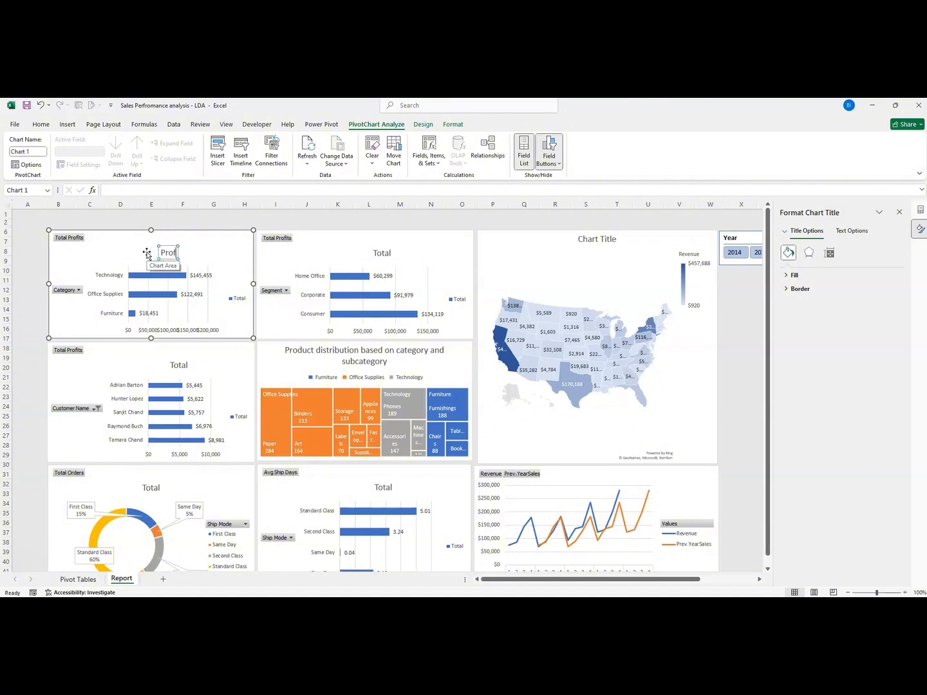
pyautogui.write('its baseCategories based')
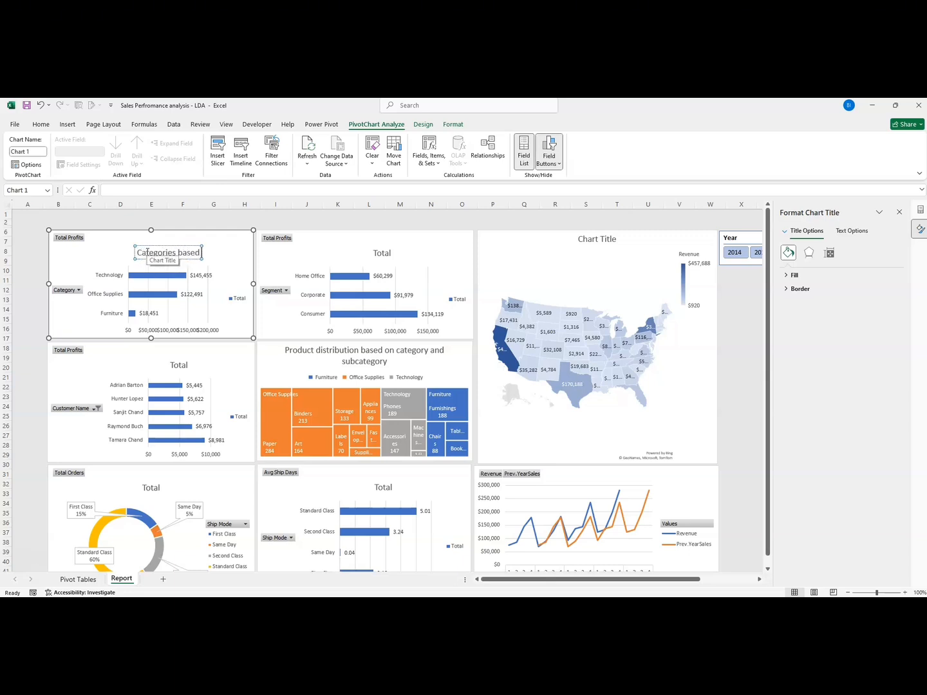
pyautogui.write(' on progfit')
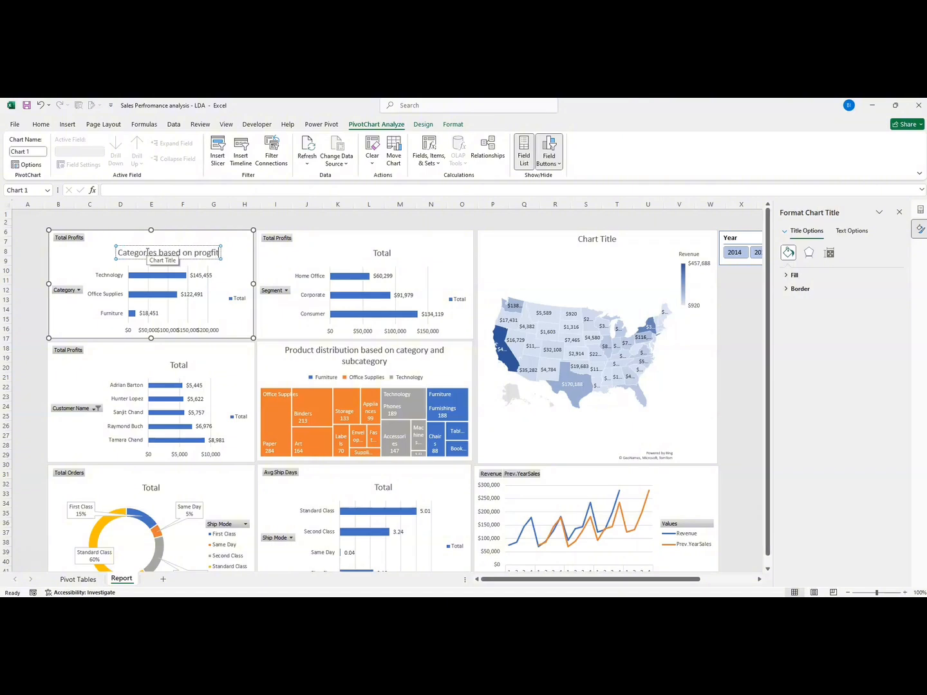
pyautogui.press('BackSpace')
pyautogui.press('BackSpace')
pyautogui.press('BackSpace')
pyautogui.press('BackSpace')
pyautogui.write('fi')
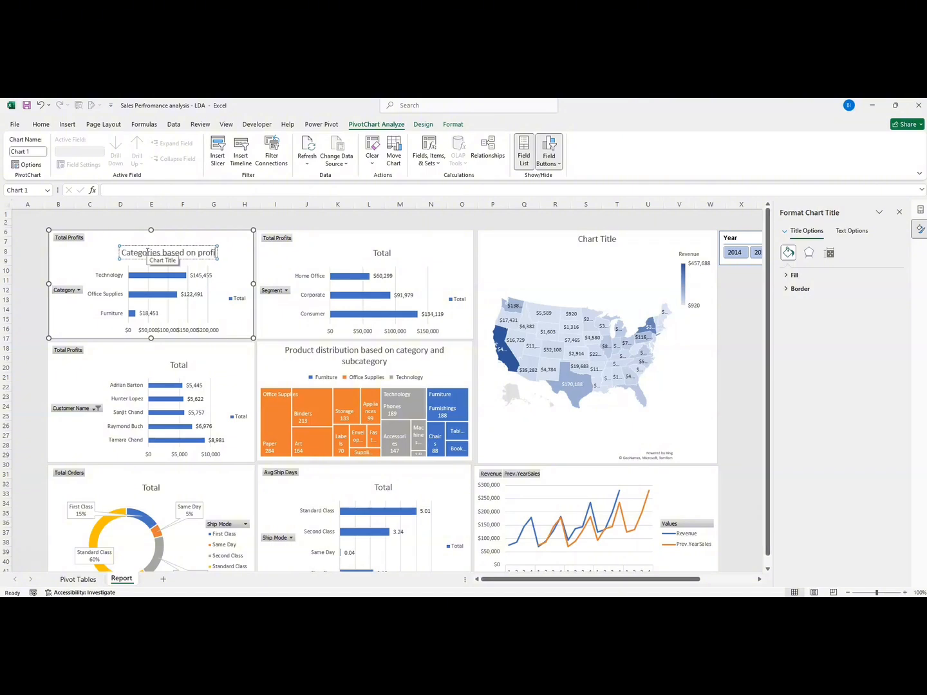
pyautogui.write('ts made')
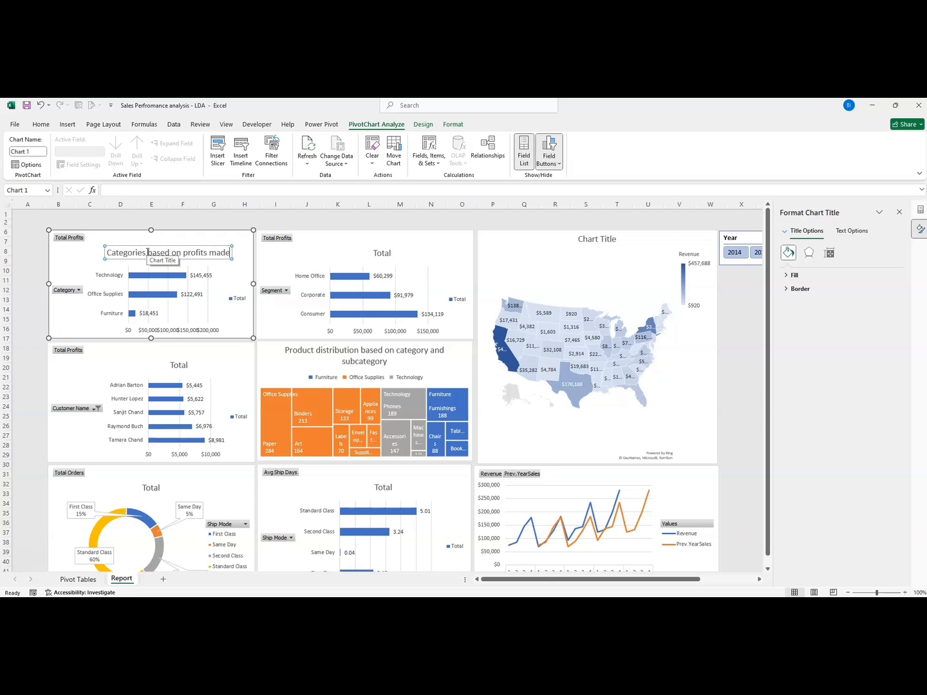
# Step: Change the title of the bar chart of total profits by segment to "Customer segments based on profits"
pyautogui.click(386, 252)
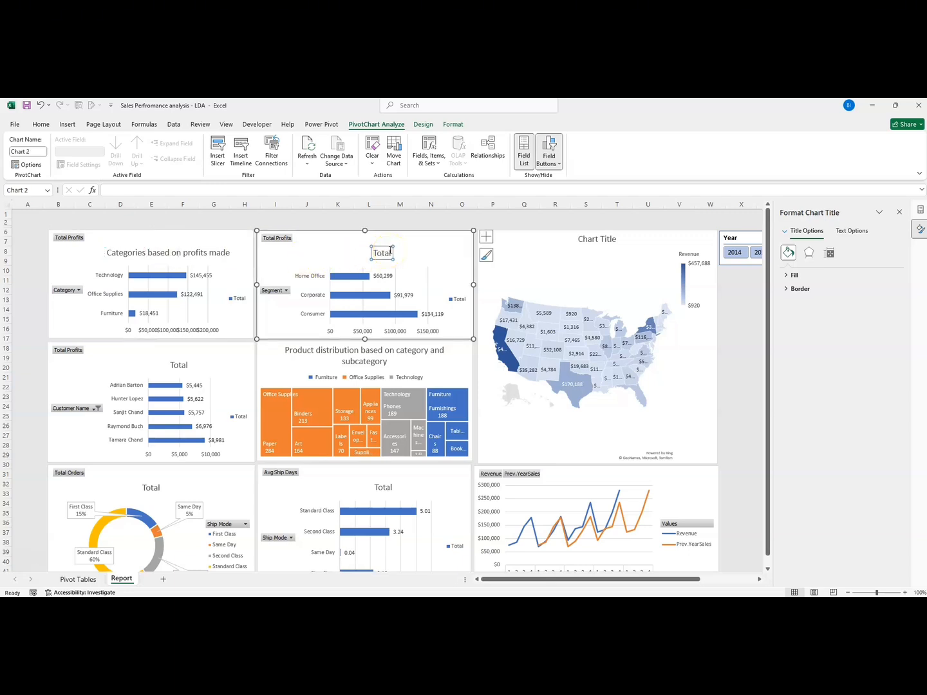
pyautogui.doubleClick(391, 253)
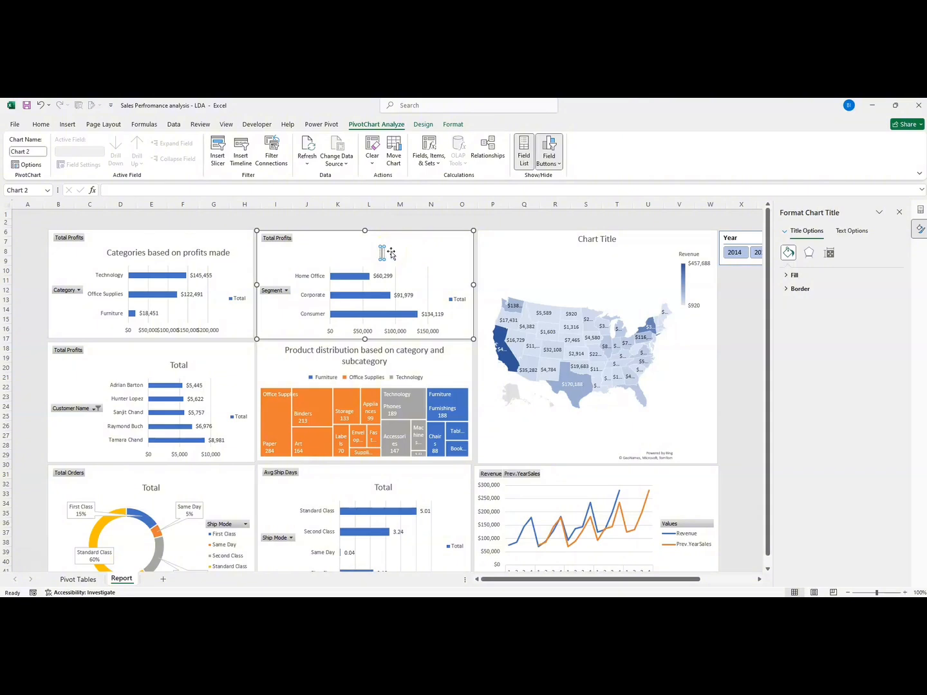
pyautogui.write('Customer')
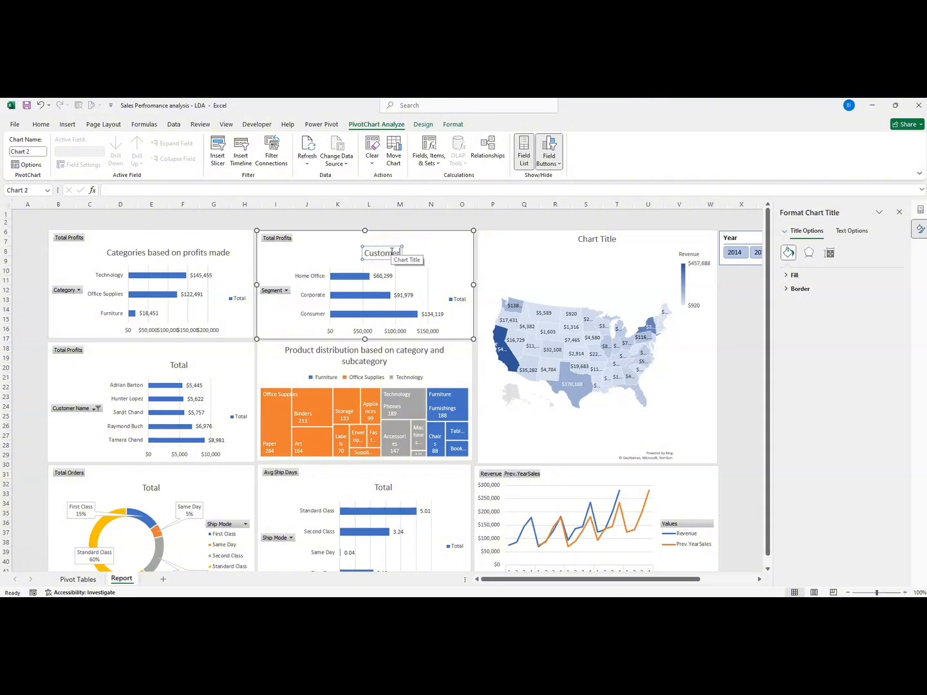
pyautogui.write(' segments based')
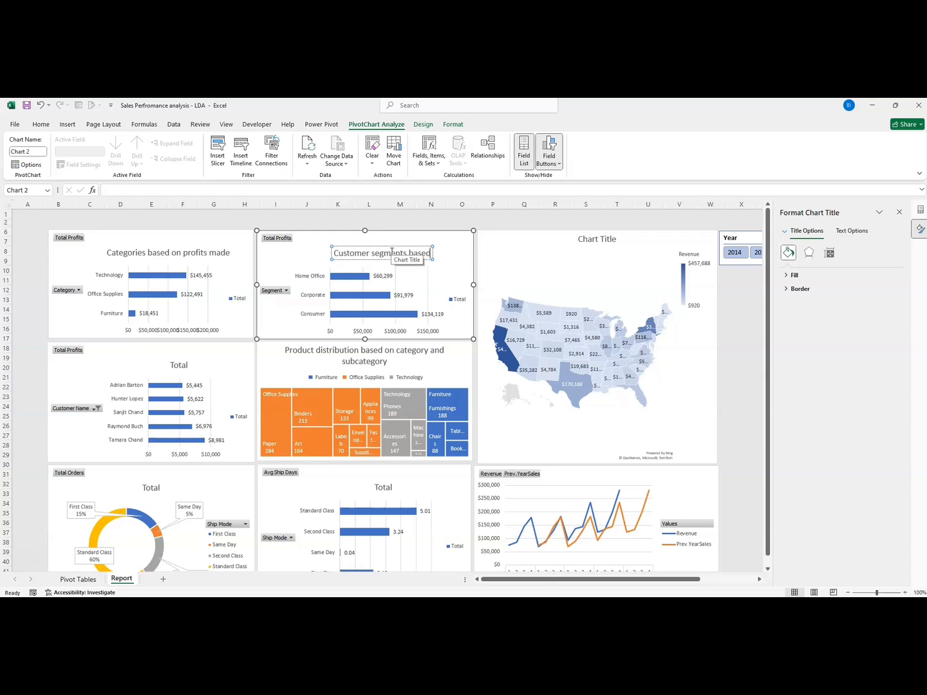
pyautogui.write(' on profits')
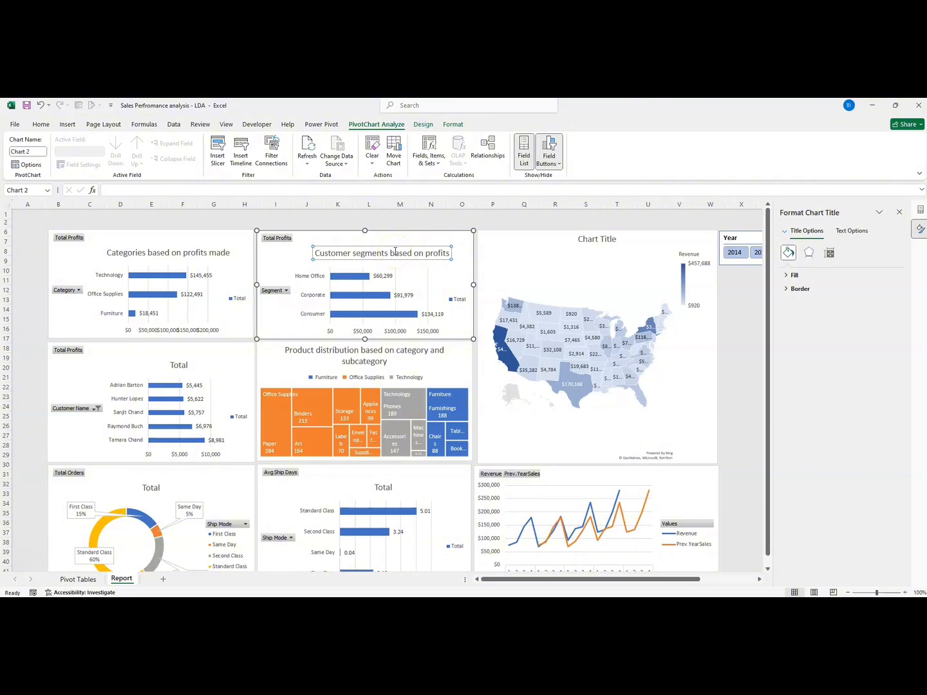
# Step: Sort the bars of the "Categories based on profits made" chart from smallest to largest
pyautogui.click(181, 365)
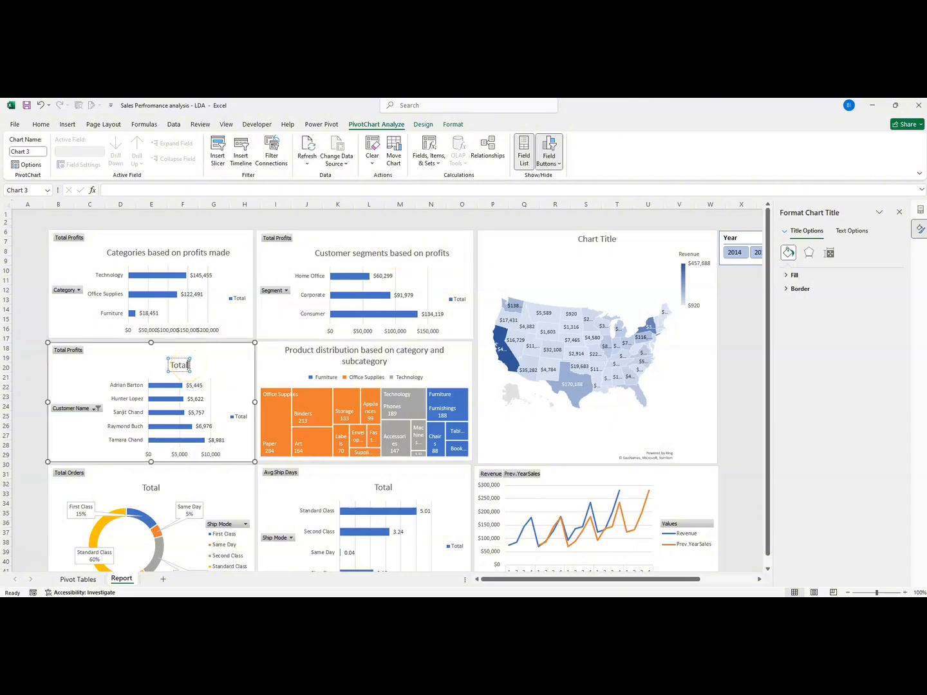
pyautogui.click(117, 367)
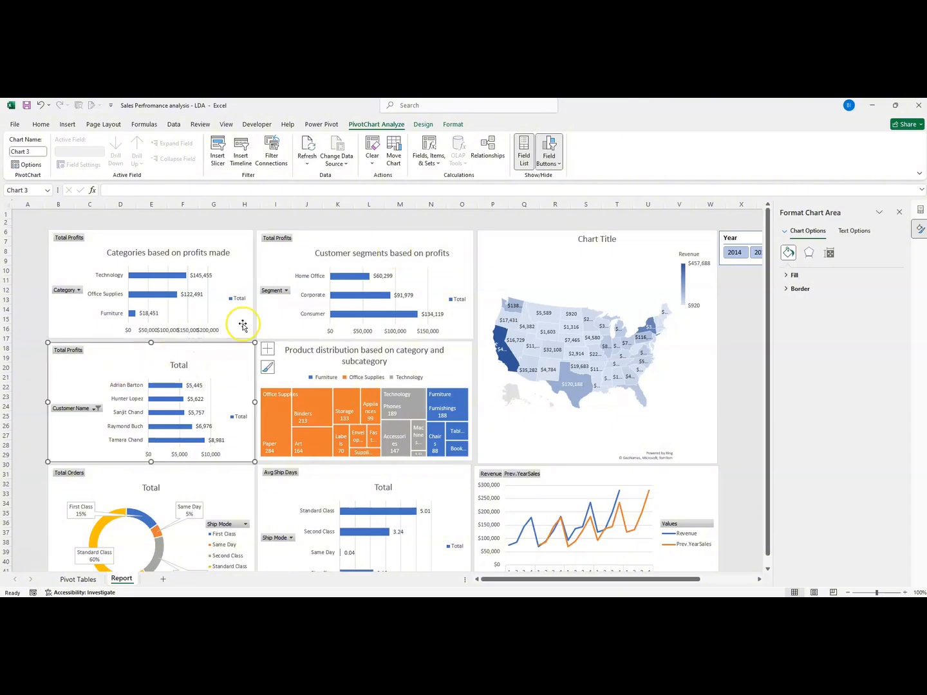
pyautogui.rightClick(224, 269)
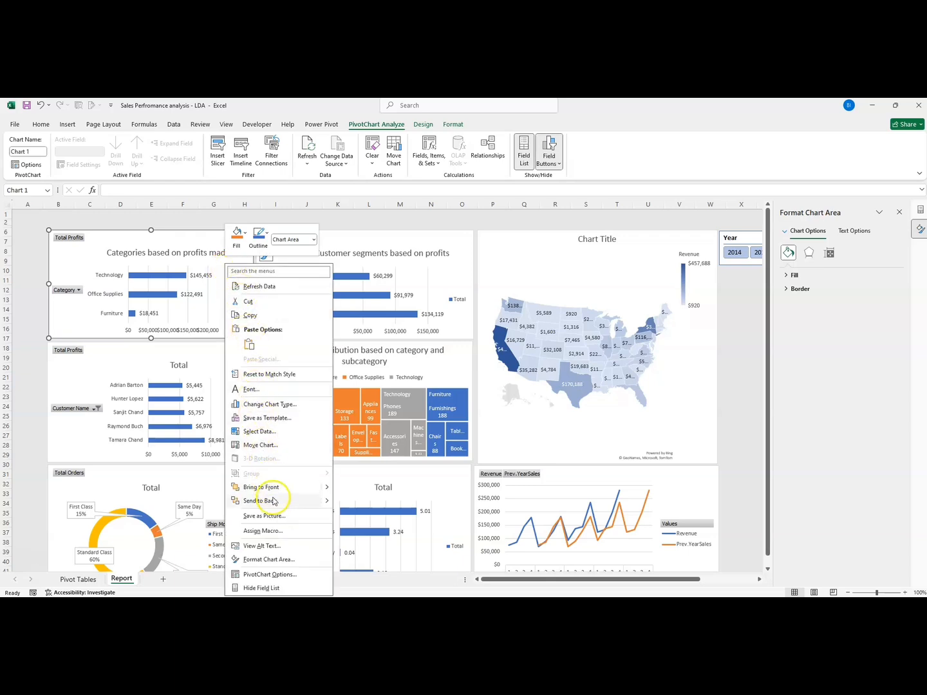
pyautogui.click(193, 284)
pyautogui.click(183, 283)
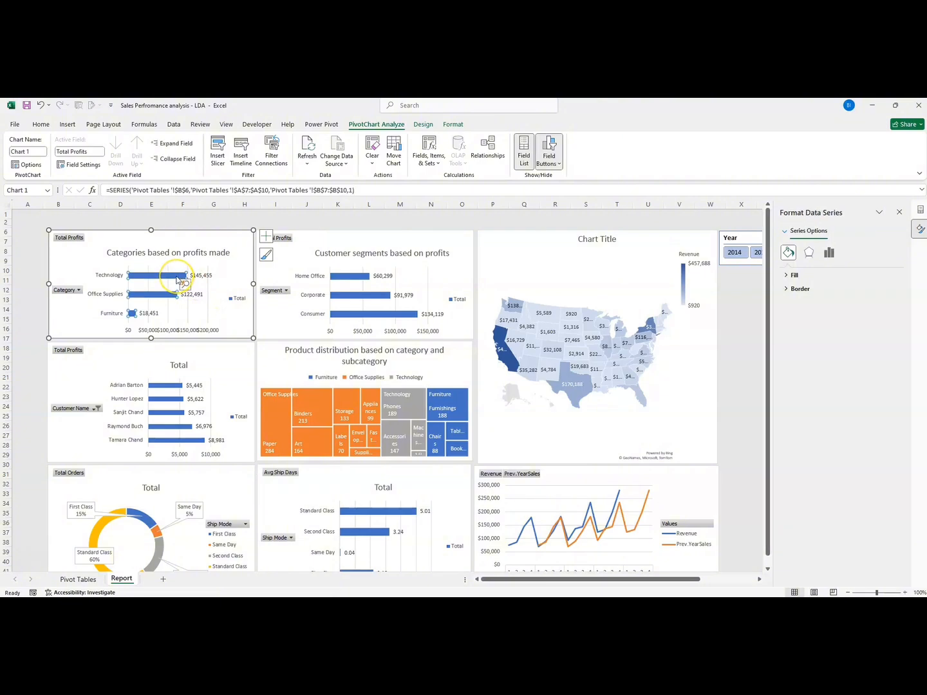
pyautogui.rightClick(178, 279)
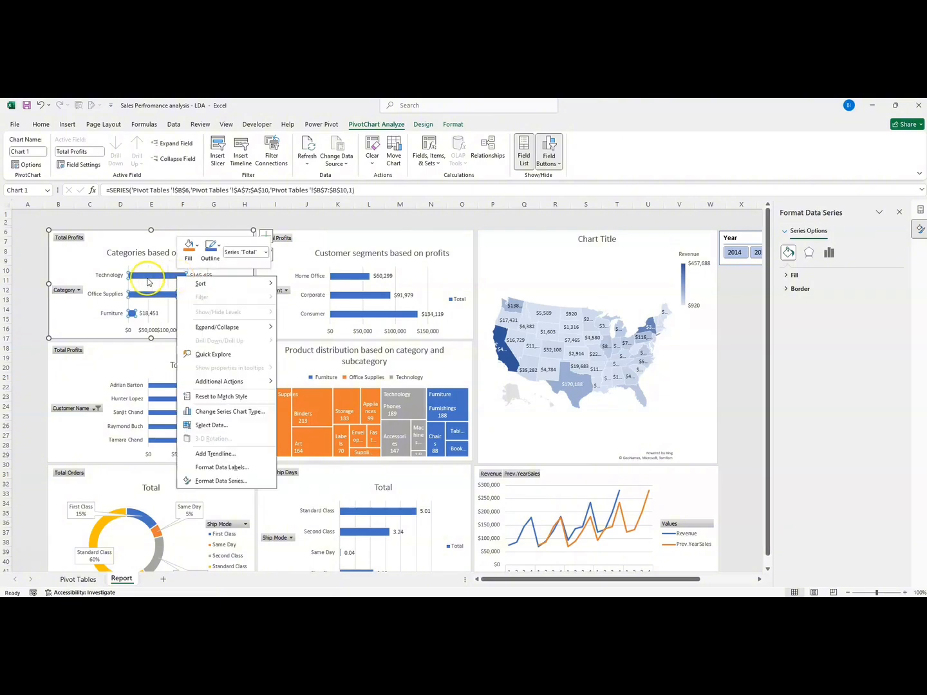
pyautogui.click(149, 280)
pyautogui.rightClick(157, 279)
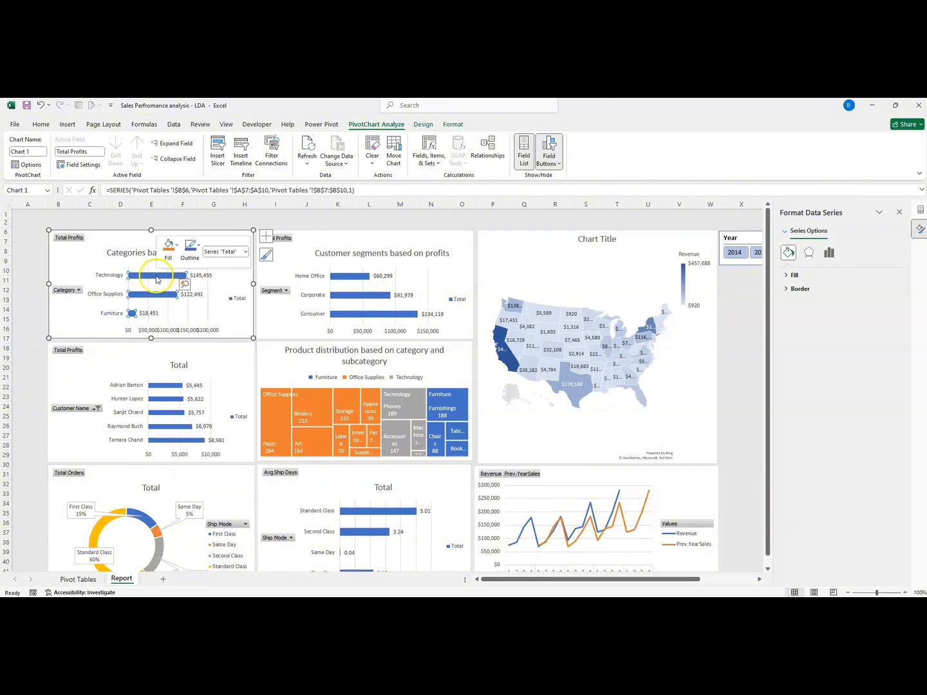
pyautogui.moveTo(185, 286)
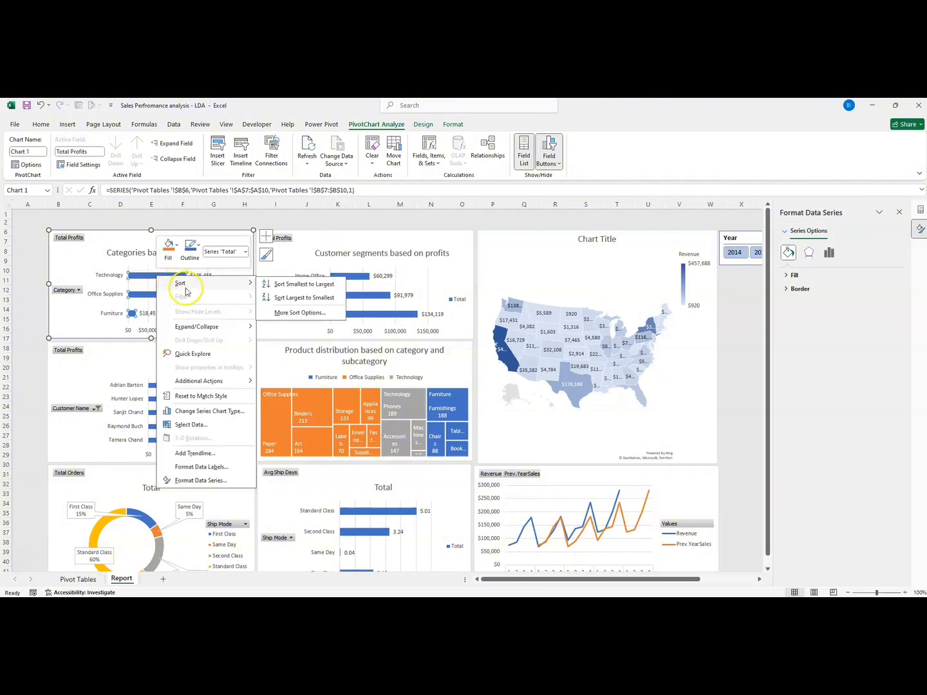
pyautogui.click(287, 284)
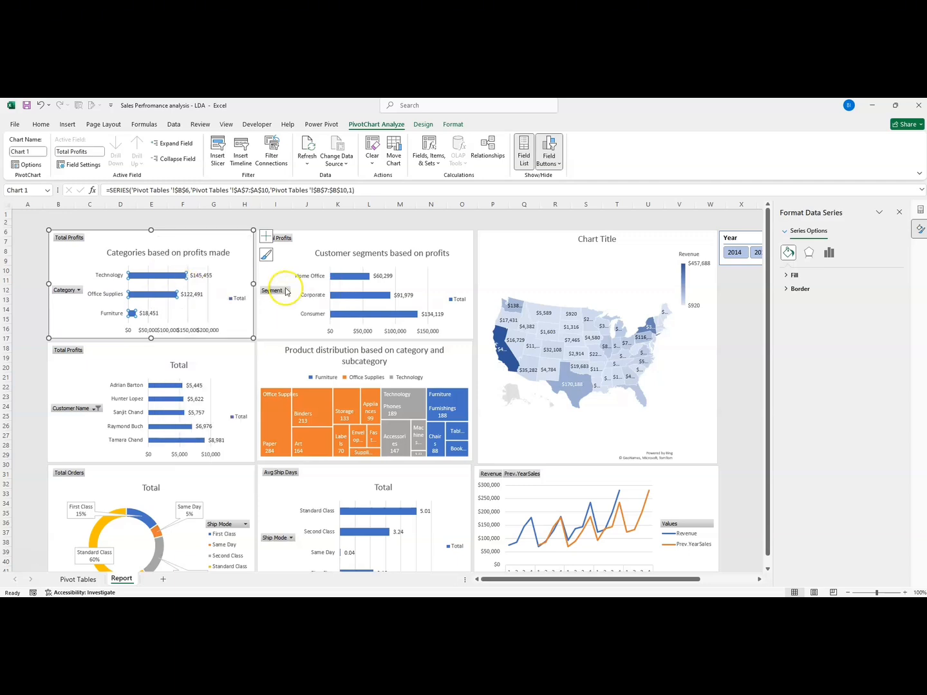
# Step: Sort the bars of the "Customer segments based on profits" chart from smallest to largest
pyautogui.click(364, 277)
pyautogui.rightClick(365, 281)
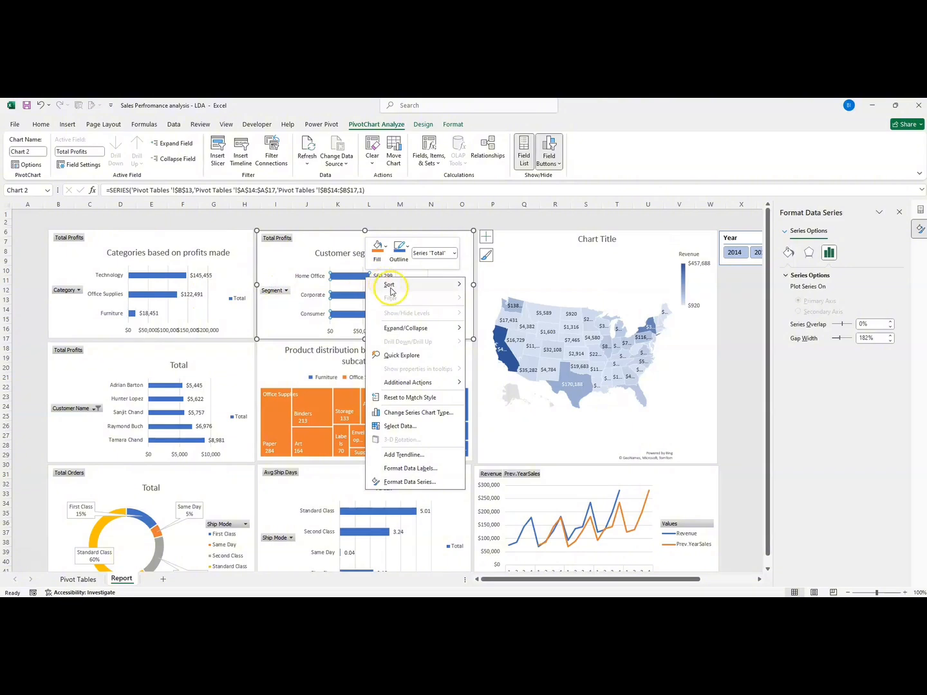
pyautogui.moveTo(403, 286)
pyautogui.click(492, 288)
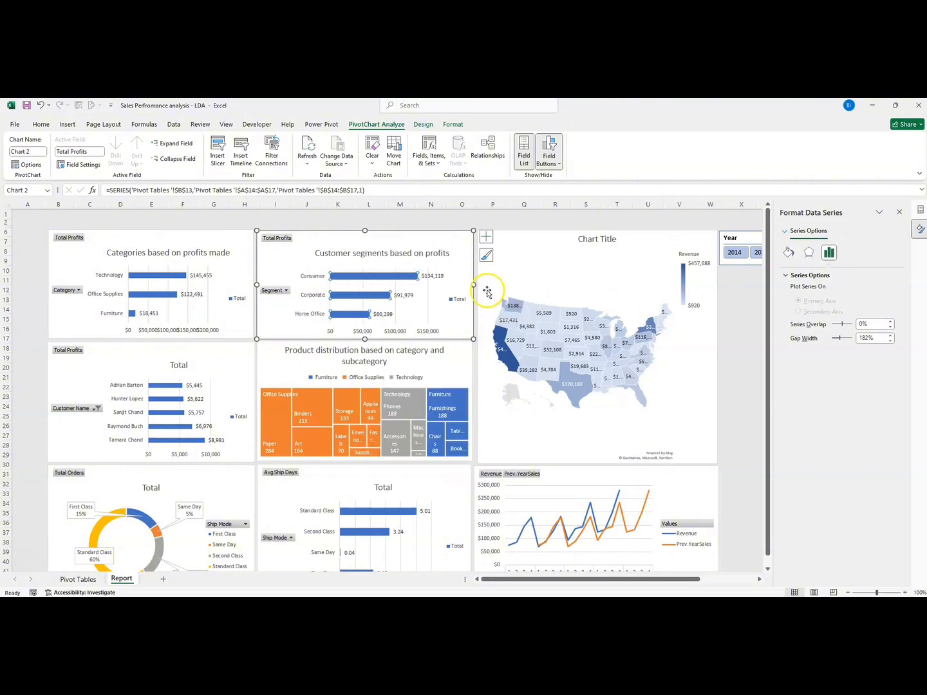
# Step: Sort the bar charts of total profits by customer and average ship days by ship mode from smallest to largest
pyautogui.click(192, 443)
pyautogui.rightClick(192, 443)
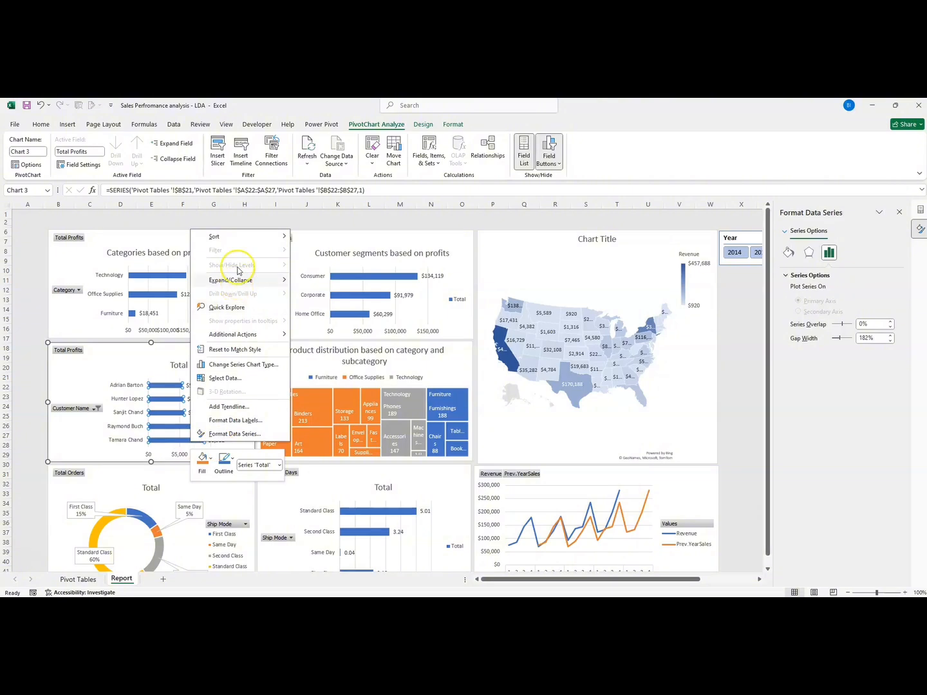
pyautogui.moveTo(230, 237)
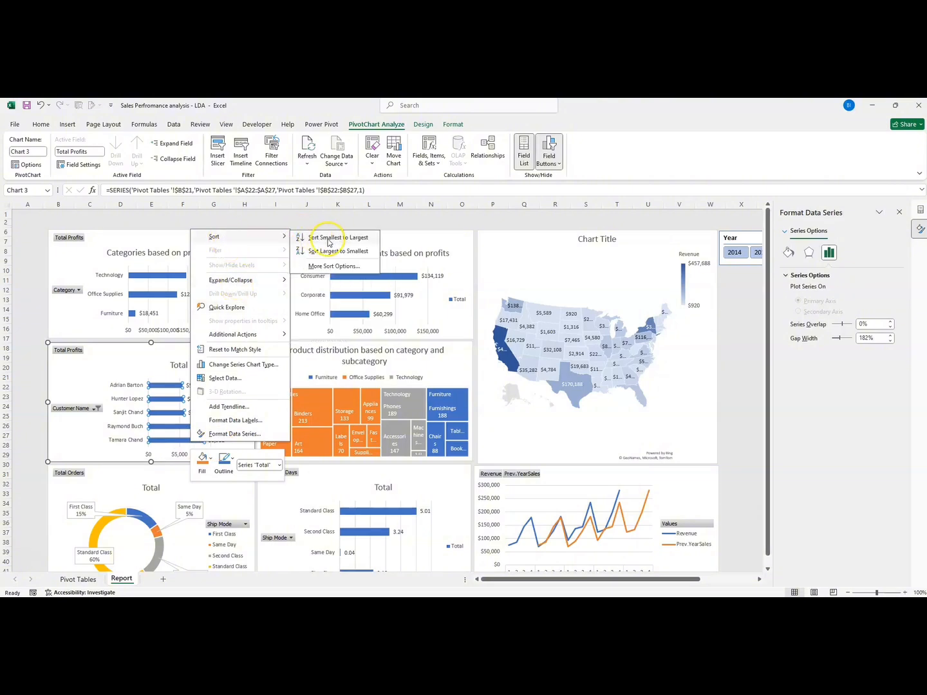
pyautogui.click(328, 238)
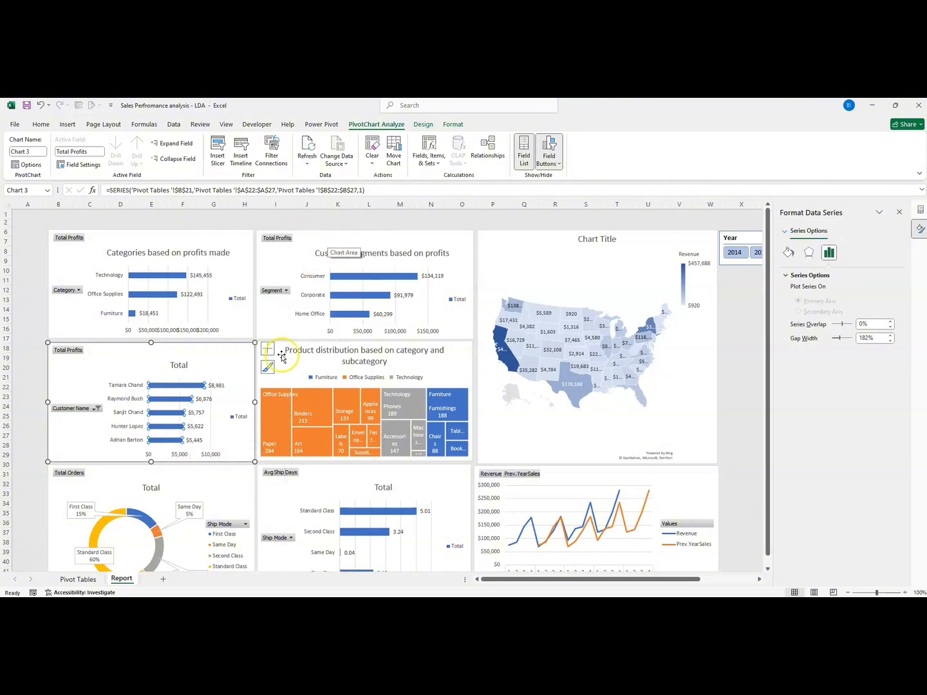
pyautogui.rightClick(359, 514)
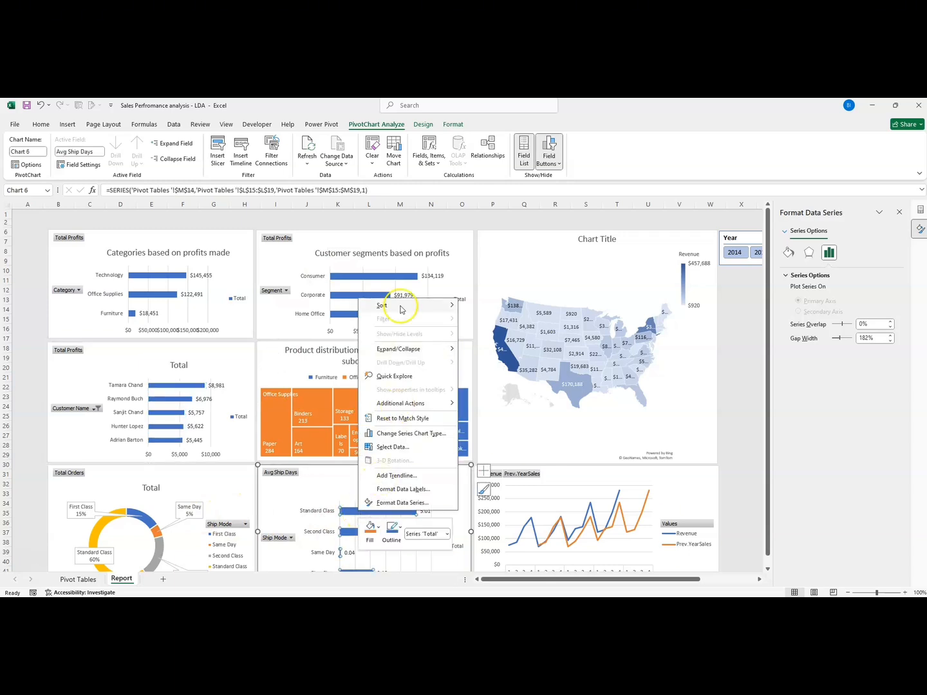
pyautogui.click(477, 306)
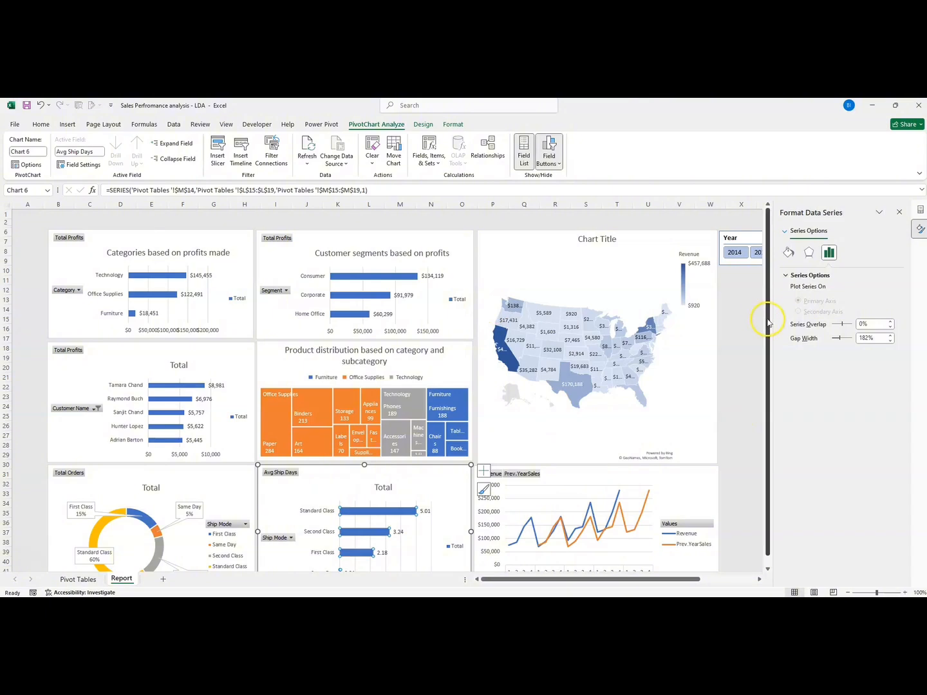
# Step: Change the treemap's title to "Category and subcategory based on the total number of Products sold"
pyautogui.moveTo(767, 323); pyautogui.dragTo(781, 366)
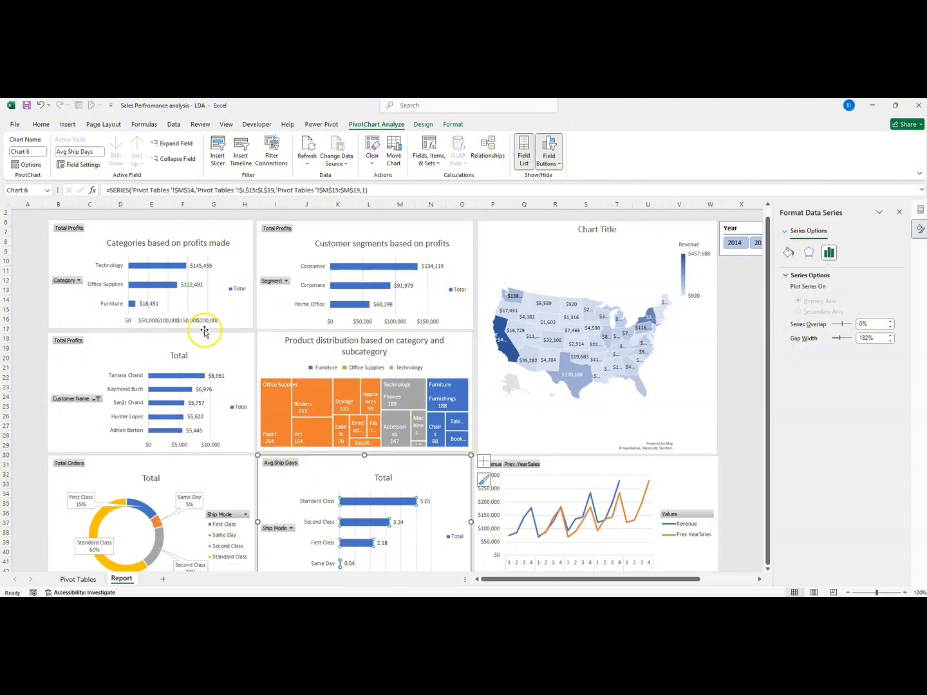
pyautogui.click(292, 340)
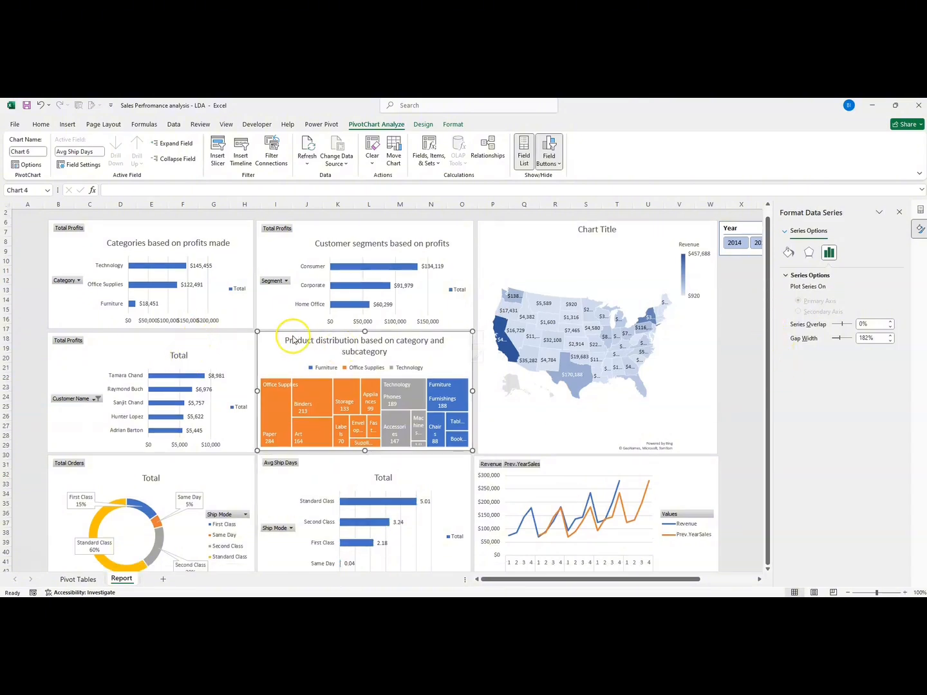
pyautogui.click(296, 344)
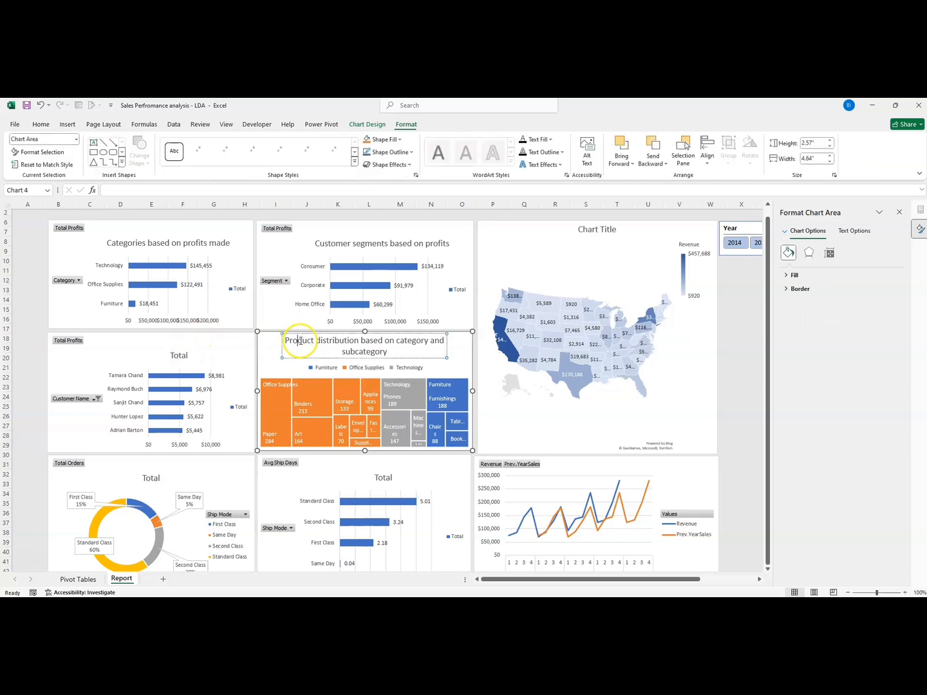
pyautogui.doubleClick(298, 341)
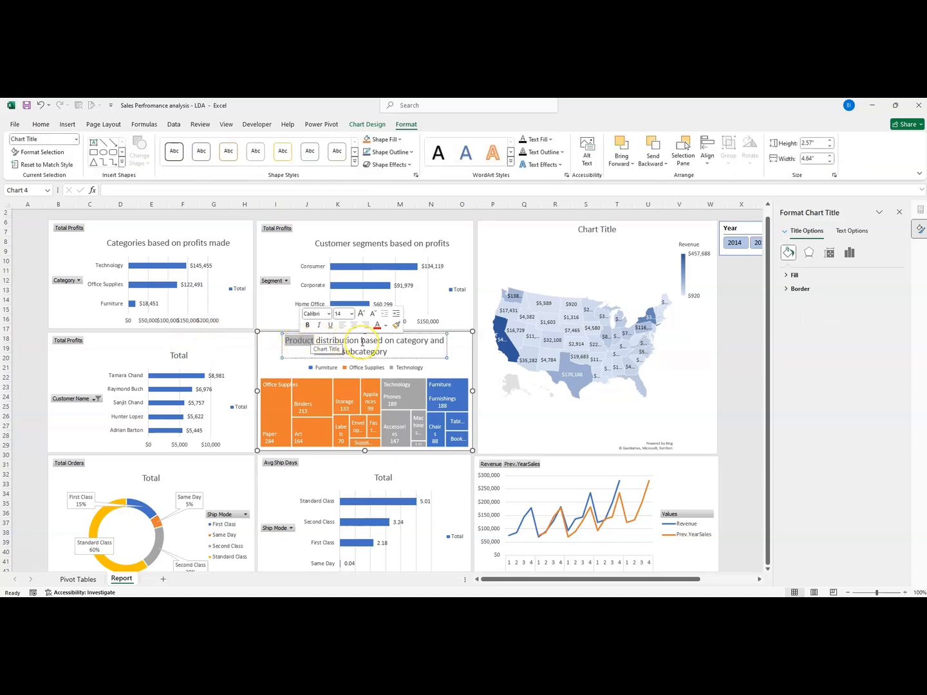
pyautogui.moveTo(362, 342); pyautogui.dragTo(296, 344)
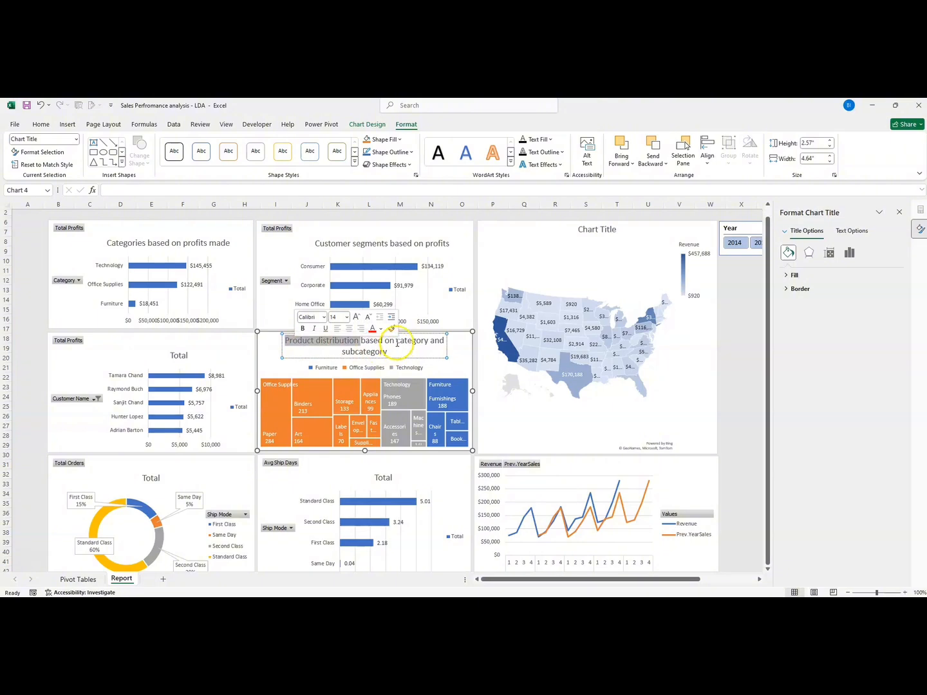
pyautogui.click(400, 344)
pyautogui.press('BackSpace')
pyautogui.press('BackSpace')
pyautogui.press('BackSpace')
pyautogui.press('BackSpace')
pyautogui.press('BackSpace')
pyautogui.press('BackSpace')
pyautogui.press('BackSpace')
pyautogui.press('BackSpace')
pyautogui.press('BackSpace')
pyautogui.press('BackSpace')
pyautogui.press('BackSpace')
pyautogui.press('BackSpace')
pyautogui.press('BackSpace')
pyautogui.press('BackSpace')
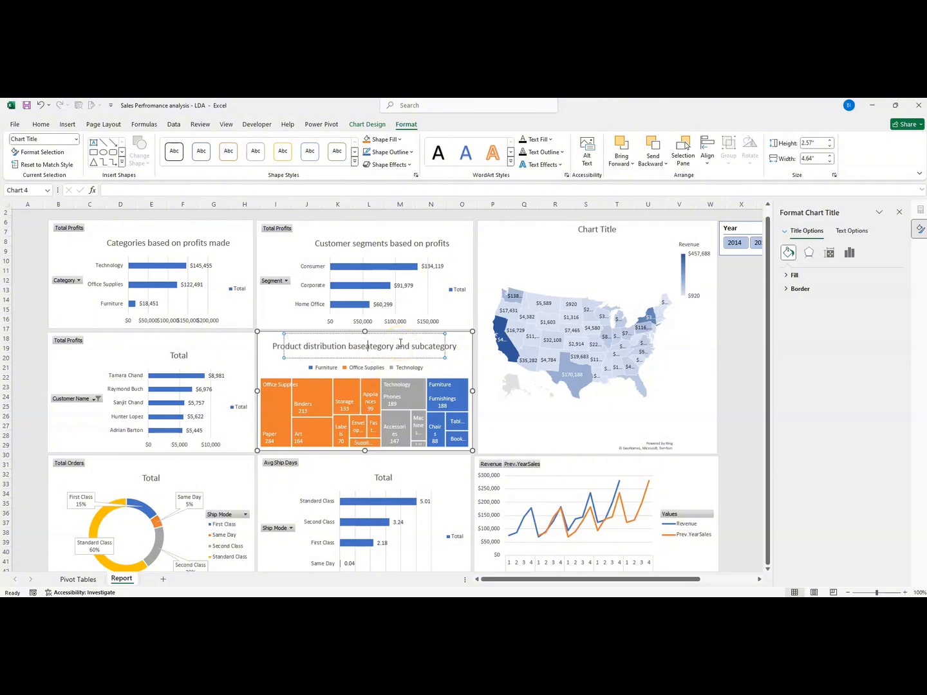
pyautogui.press('BackSpace')
pyautogui.press('BackSpace')
pyautogui.press('BackSpace')
pyautogui.press('BackSpace')
pyautogui.press('BackSpace')
pyautogui.press('BackSpace')
pyautogui.press('BackSpace')
pyautogui.press('BackSpace')
pyautogui.press('BackSpace')
pyautogui.press('BackSpace')
pyautogui.press('BackSpace')
pyautogui.press('BackSpace')
pyautogui.press('BackSpace')
pyautogui.press('BackSpace')
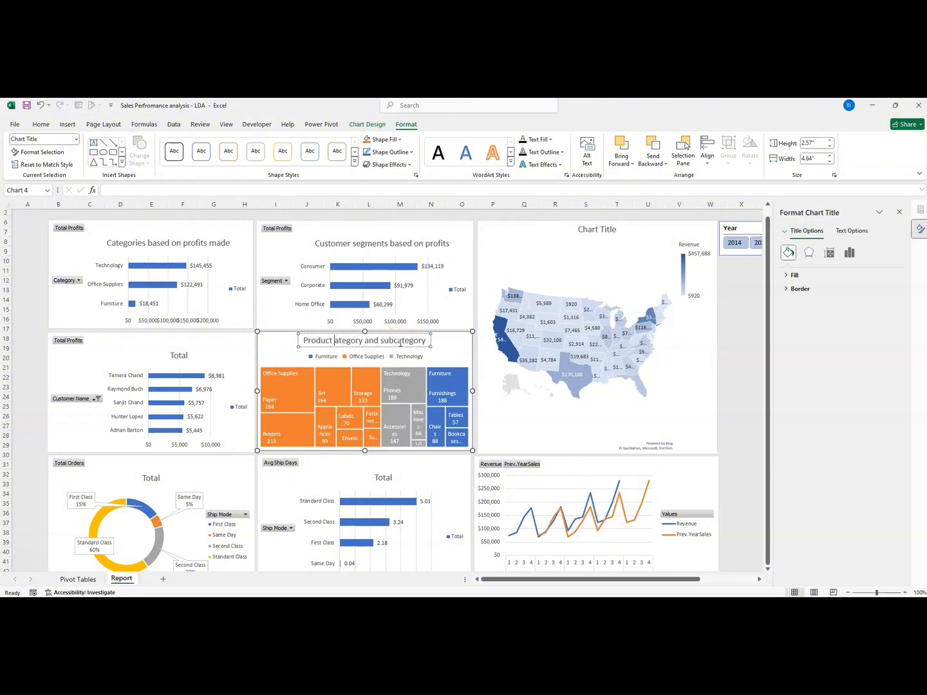
pyautogui.press('BackSpace')
pyautogui.press('BackSpace')
pyautogui.press('BackSpace')
pyautogui.press('BackSpace')
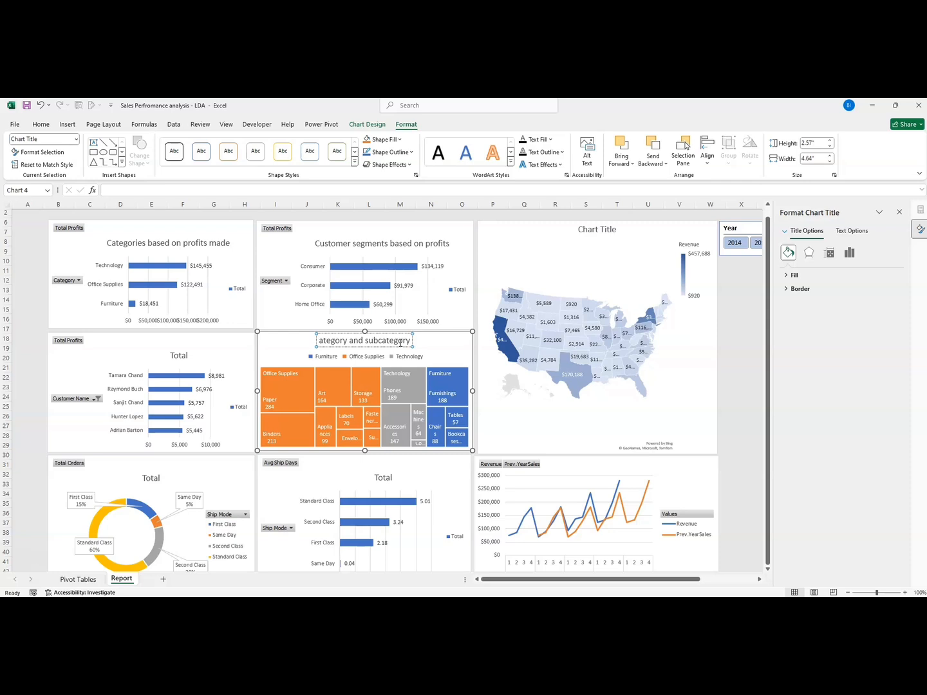
pyautogui.write('Category')
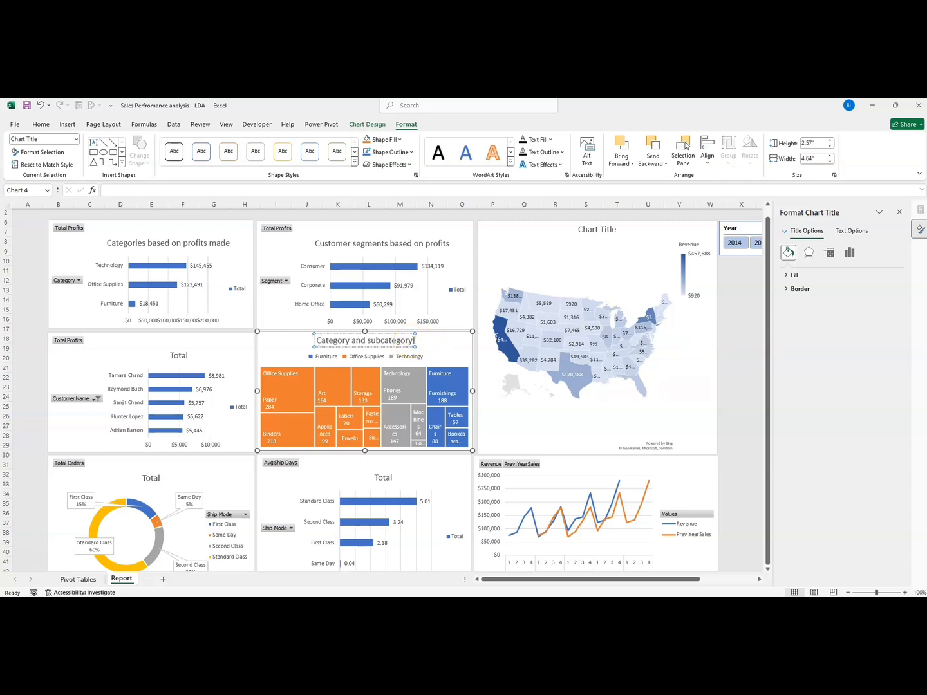
pyautogui.write(' and subcategory bas')
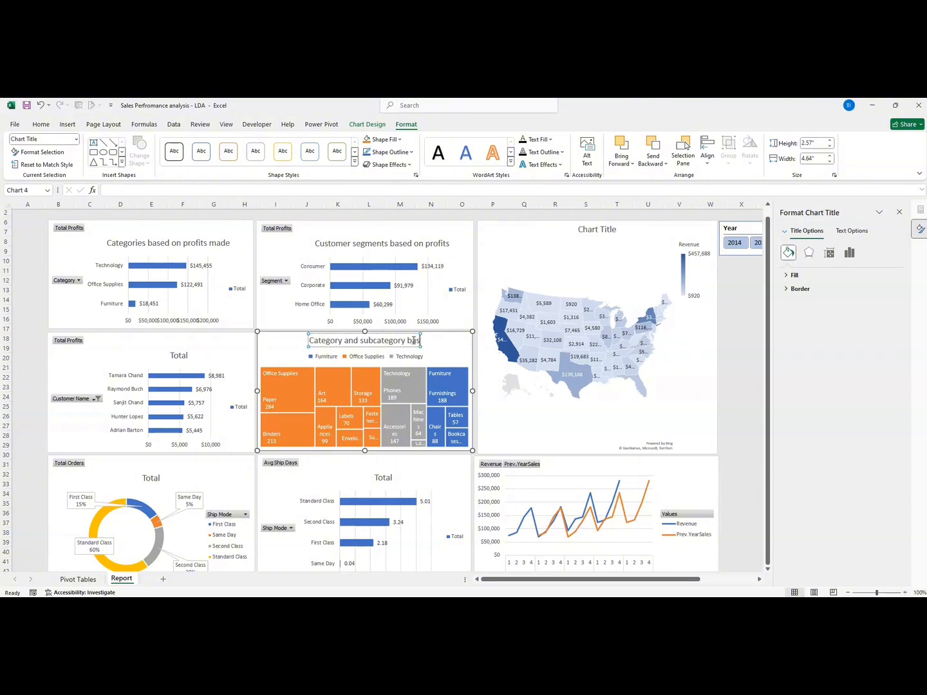
pyautogui.write('ed on the')
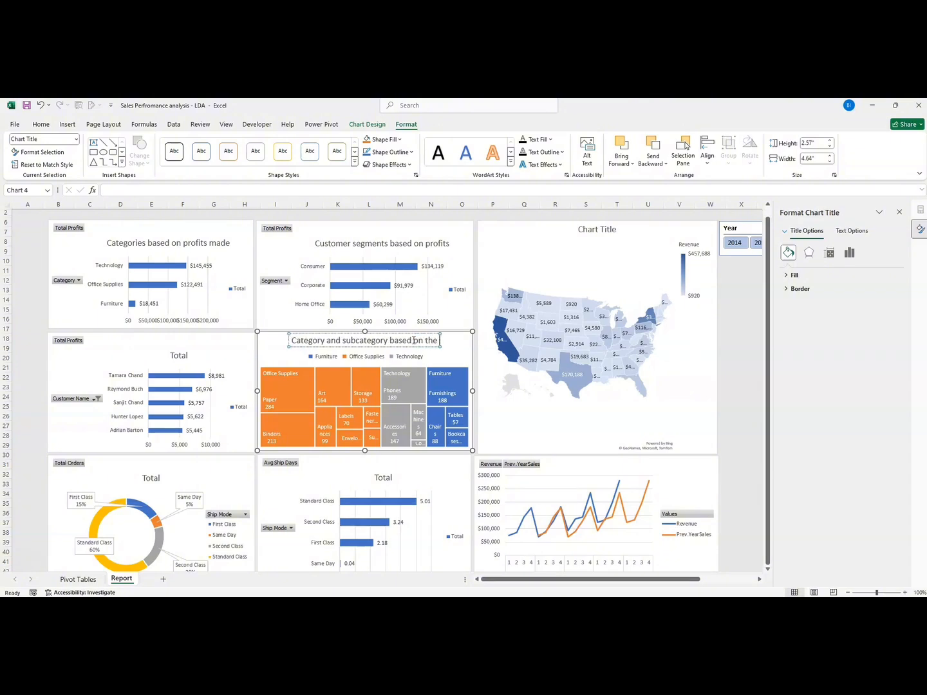
pyautogui.write(' total number of')
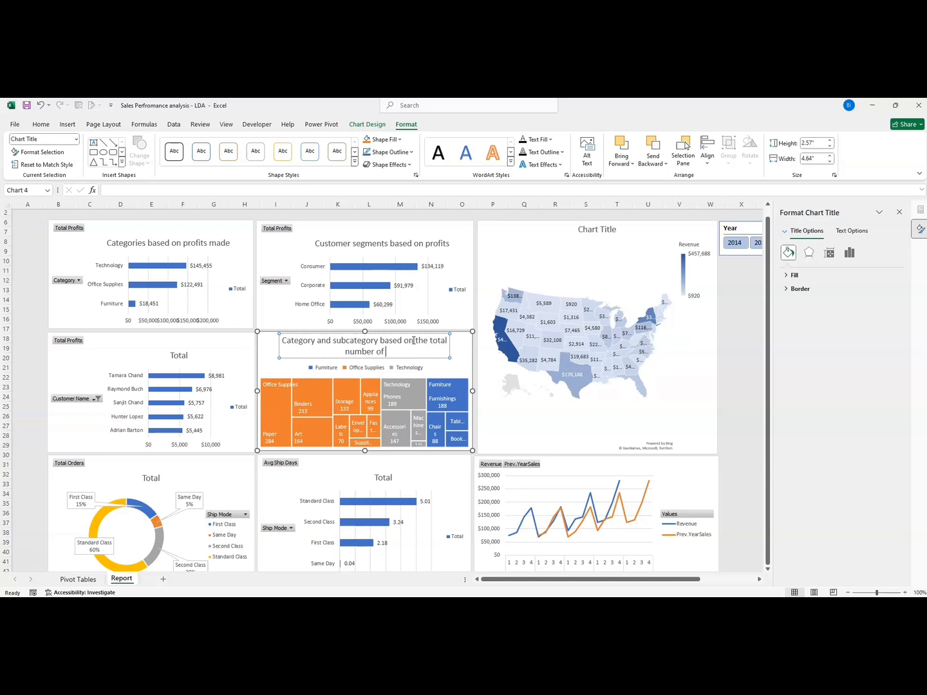
pyautogui.write(' Products sold')
# Step: Change the title of the customer profits bar chart to "Top 5 customers based on profits generated"
pyautogui.click(182, 356)
pyautogui.click(187, 355)
pyautogui.moveTo(188, 356); pyautogui.dragTo(169, 357)
pyautogui.press('BackSpace')
pyautogui.write('To')
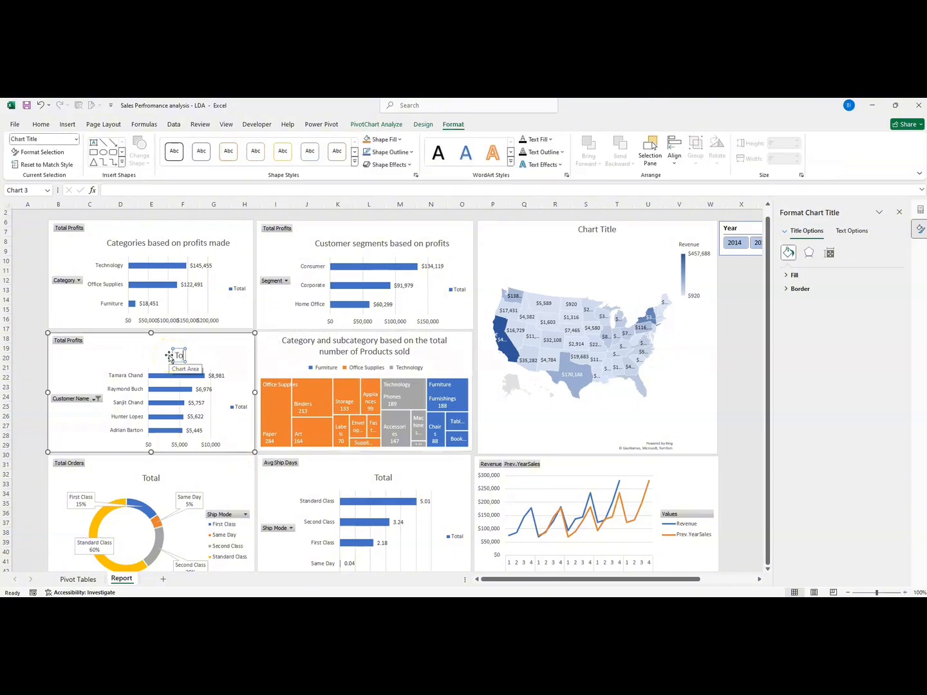
pyautogui.write('p 5')
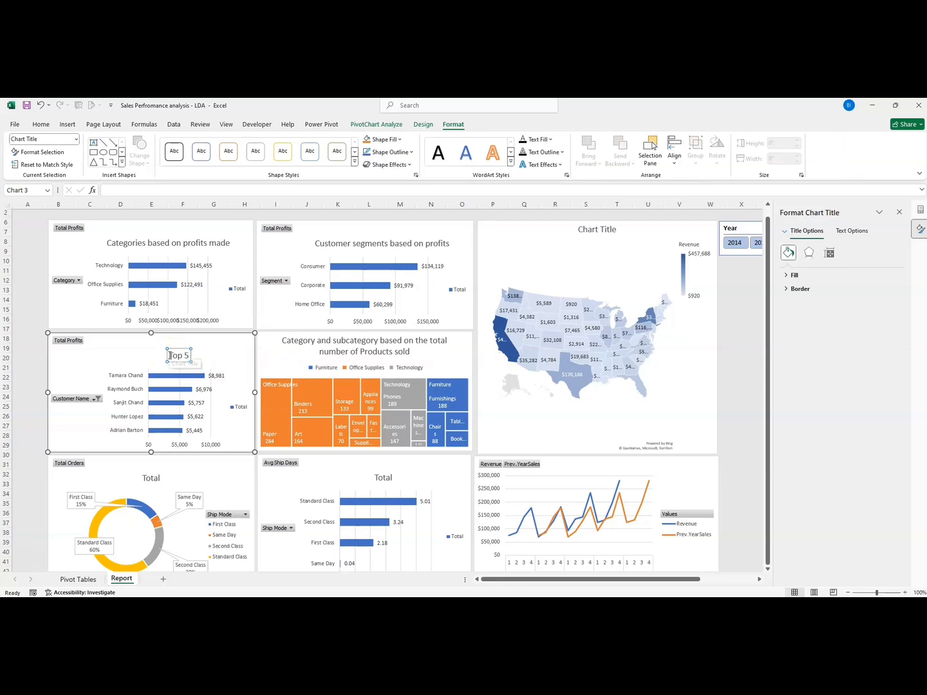
pyautogui.write(' custo')
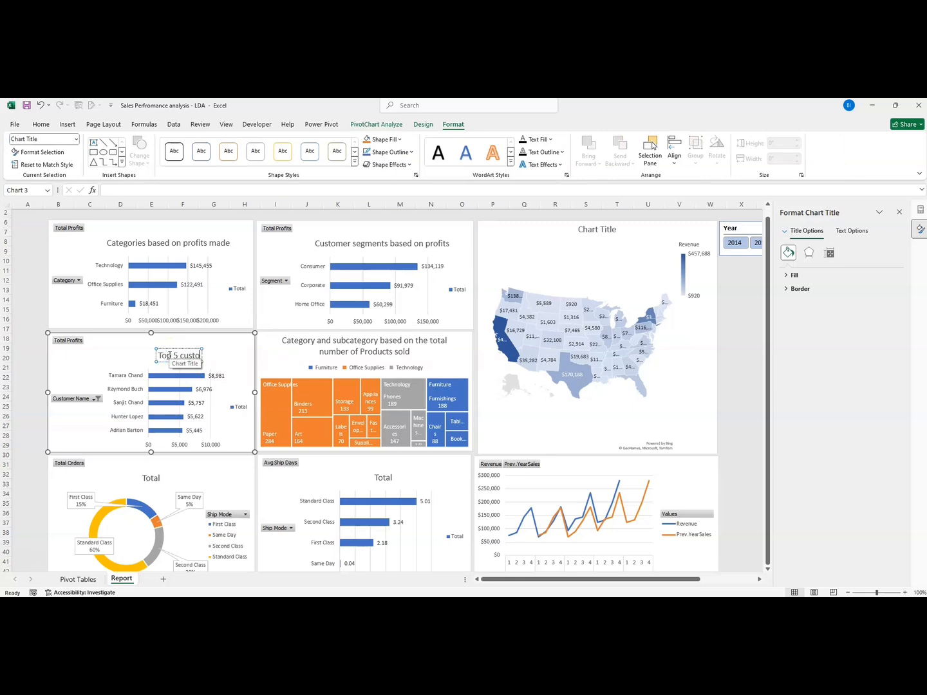
pyautogui.write('mers based on')
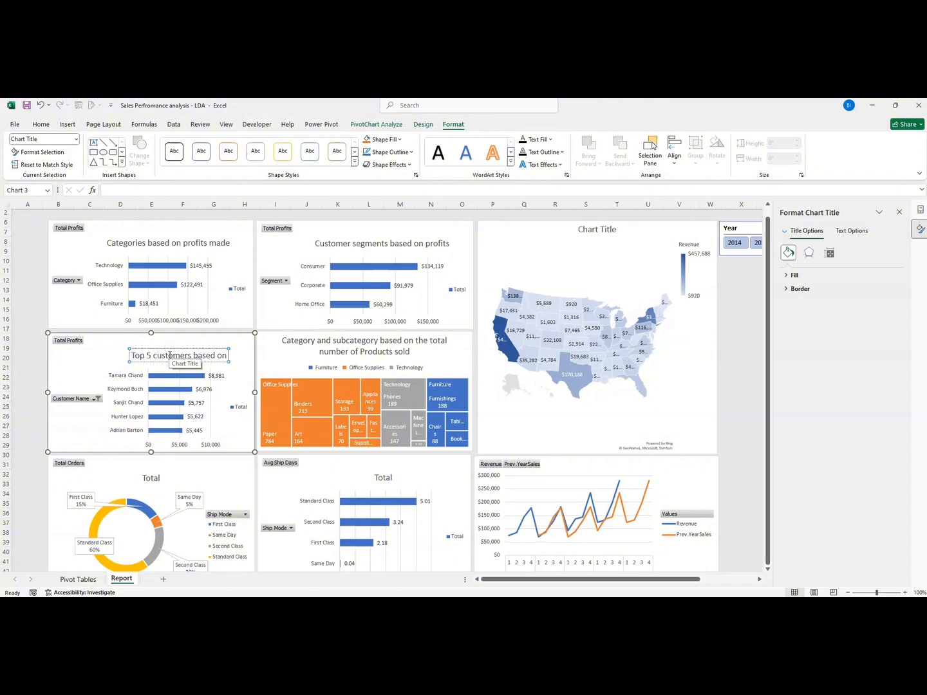
pyautogui.write(' profits')
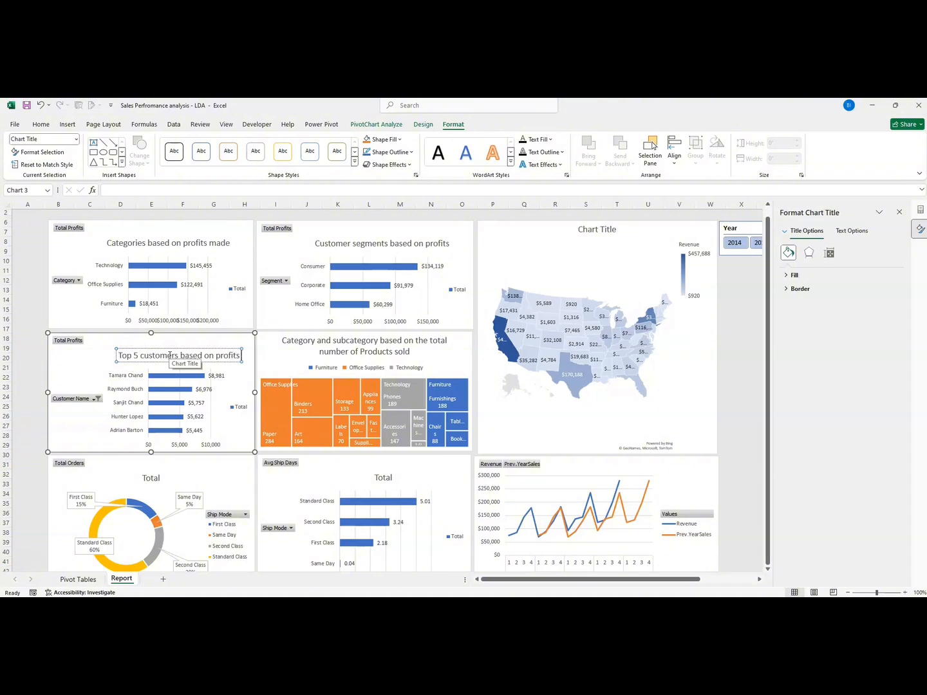
pyautogui.write(' generated')
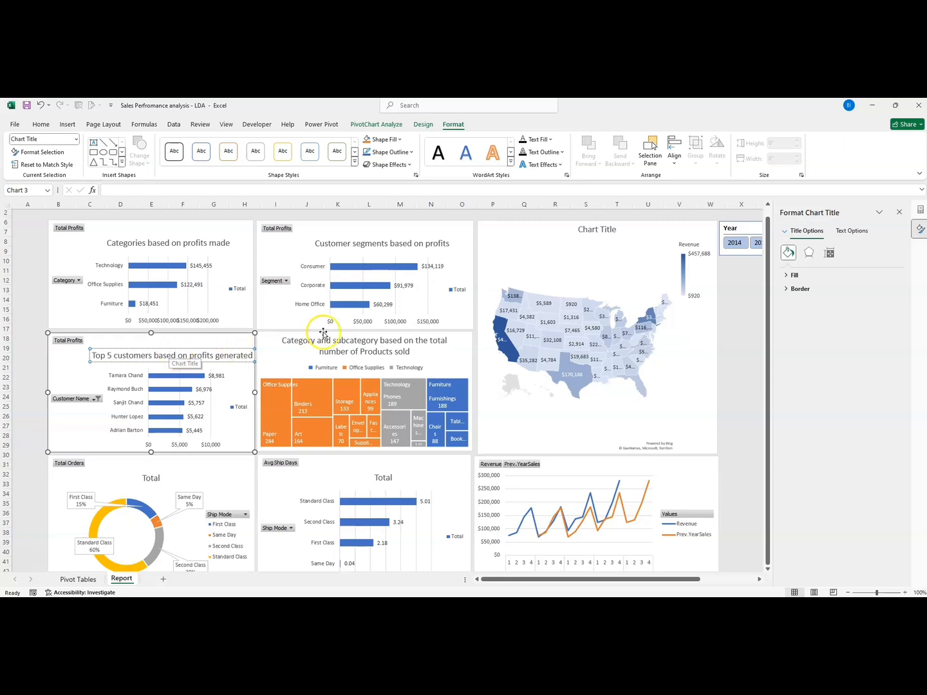
# Step: Change the map chart's title to "Geographical analysis"
pyautogui.click(599, 231)
pyautogui.click(599, 232)
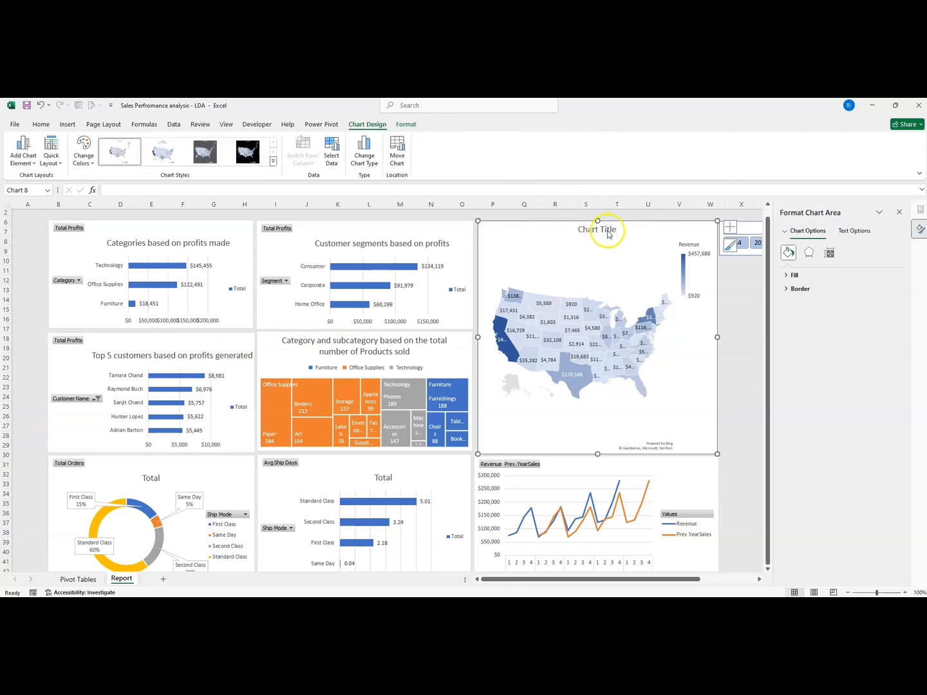
pyautogui.click(611, 229)
pyautogui.moveTo(617, 230); pyautogui.dragTo(595, 233)
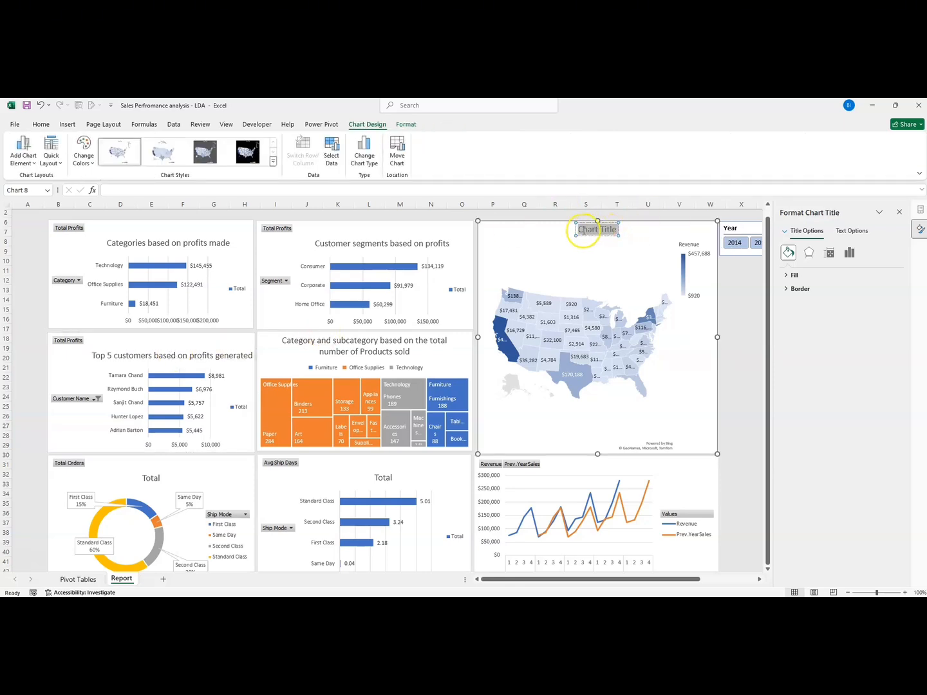
pyautogui.press('BackSpace')
pyautogui.write('Geo')
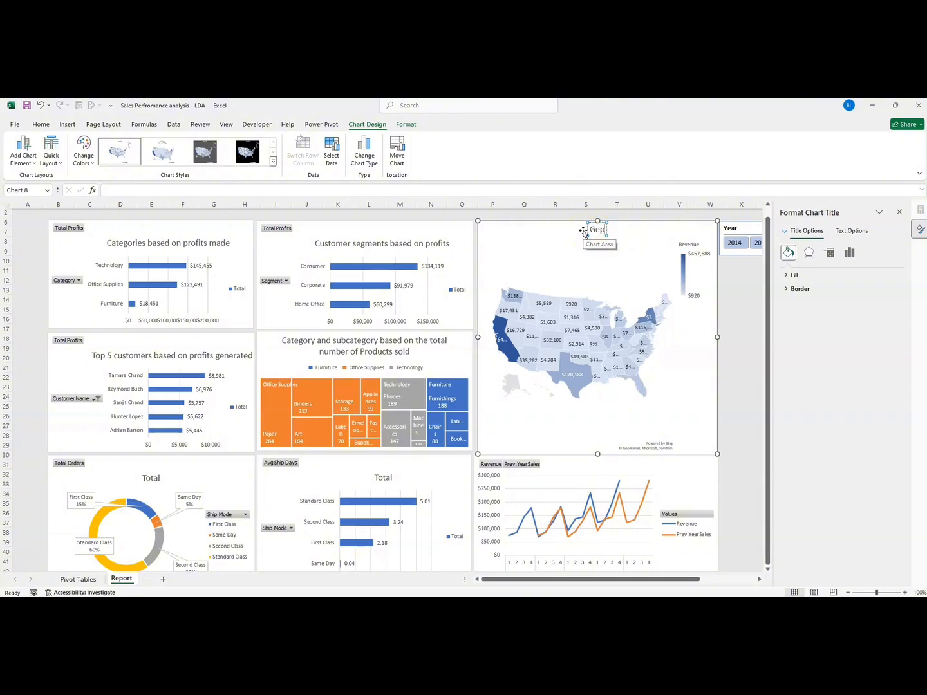
pyautogui.write('graphy')
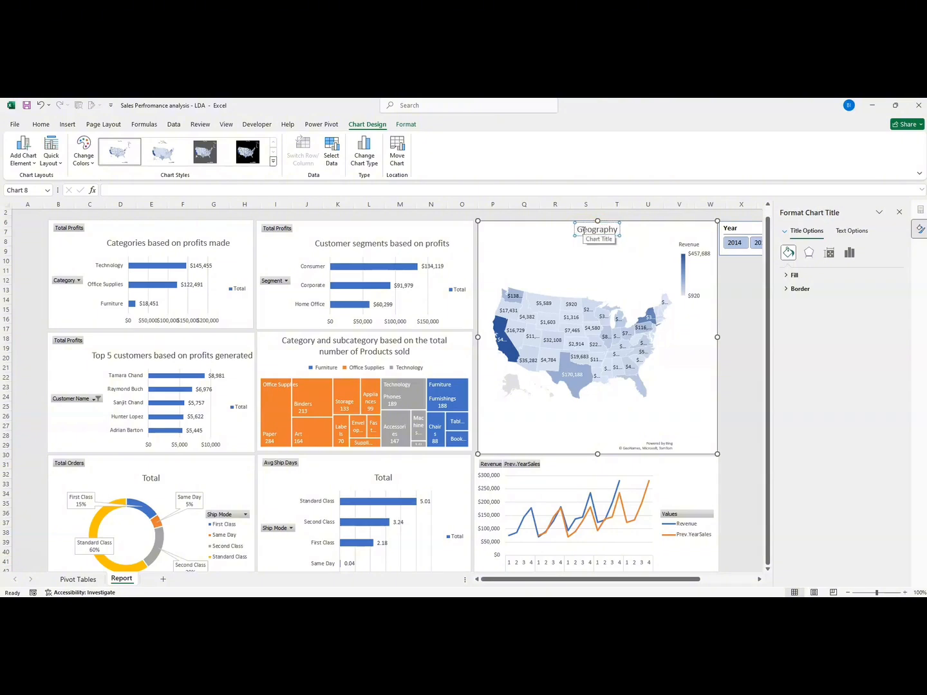
pyautogui.press('BackSpace')
pyautogui.write('ical analysis')
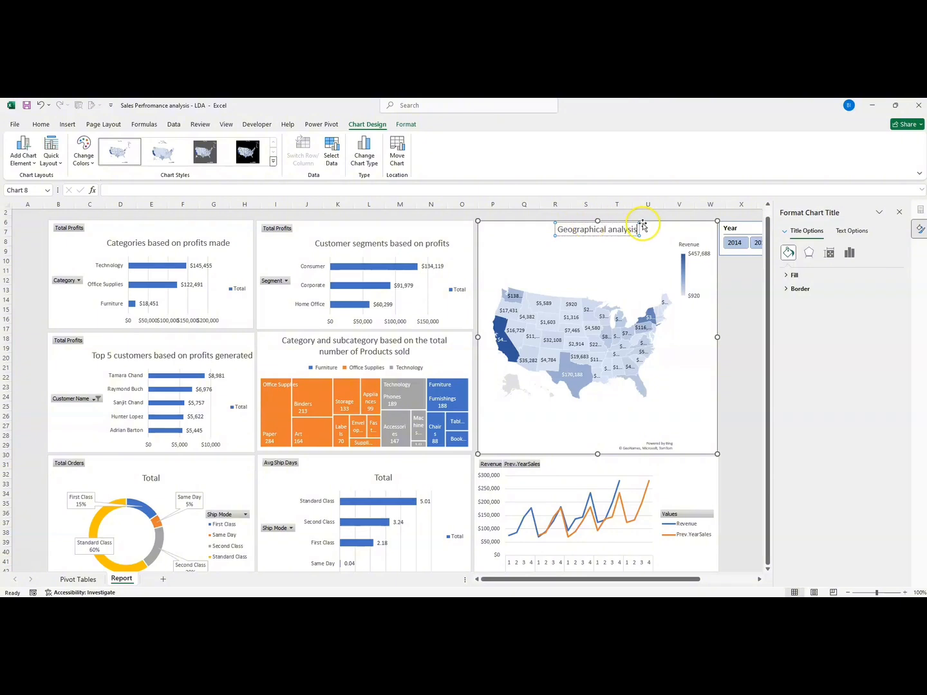
# Step: Replace the map chart's title with "States where sales were made." and check the data point for California
pyautogui.moveTo(636, 230); pyautogui.dragTo(574, 235)
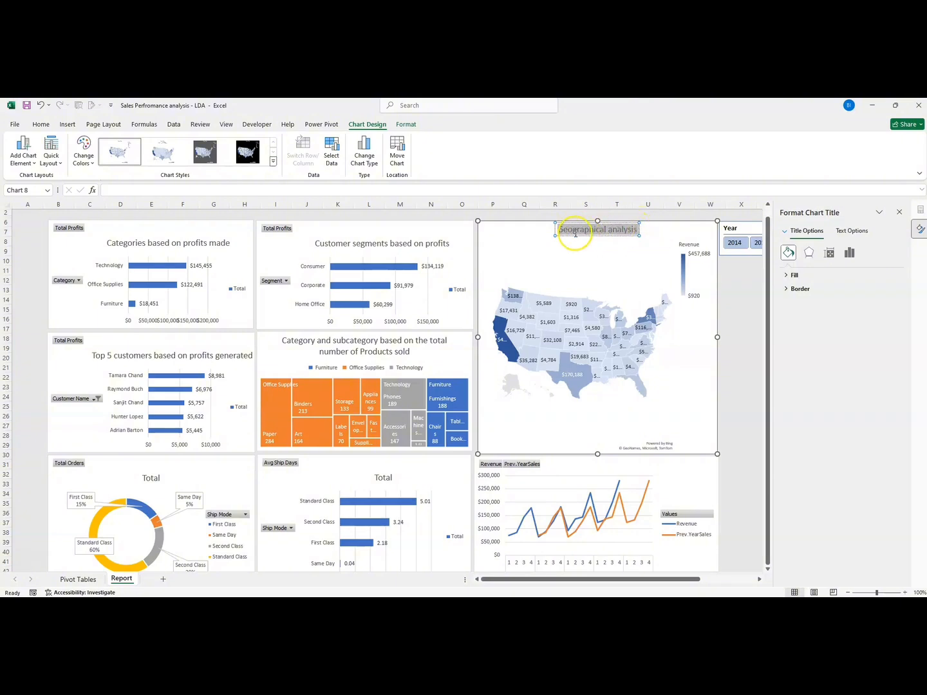
pyautogui.press('BackSpace')
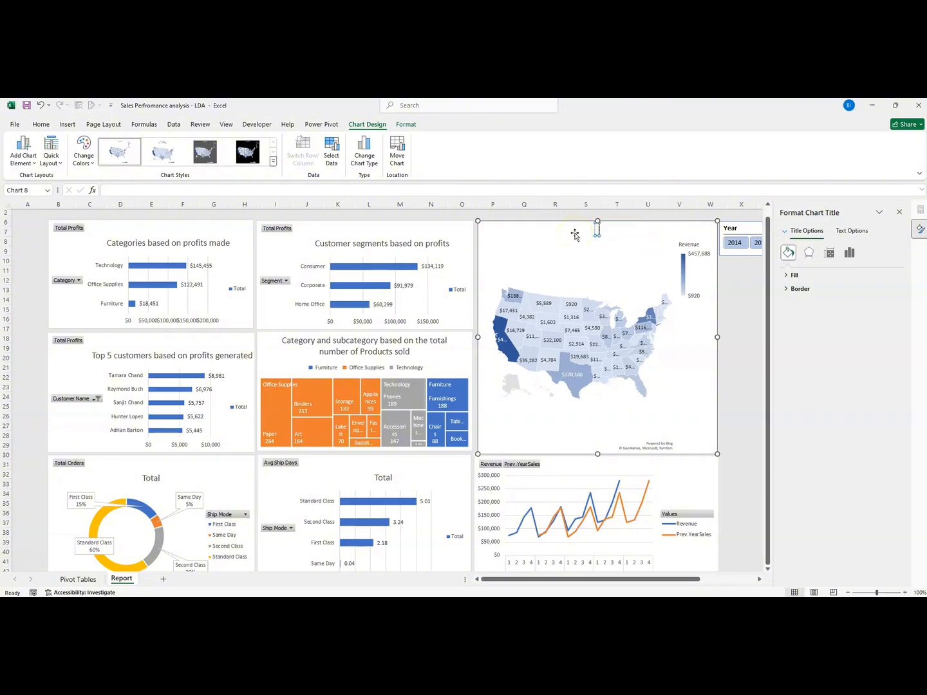
pyautogui.write('Re')
pyautogui.write('St')
pyautogui.write('ates where sales')
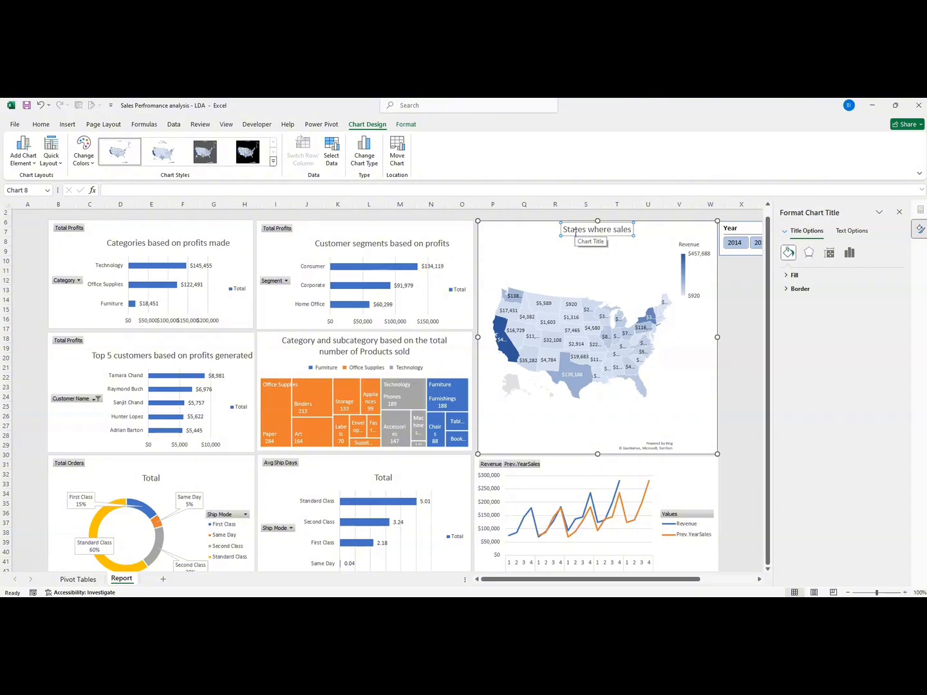
pyautogui.write(' were m')
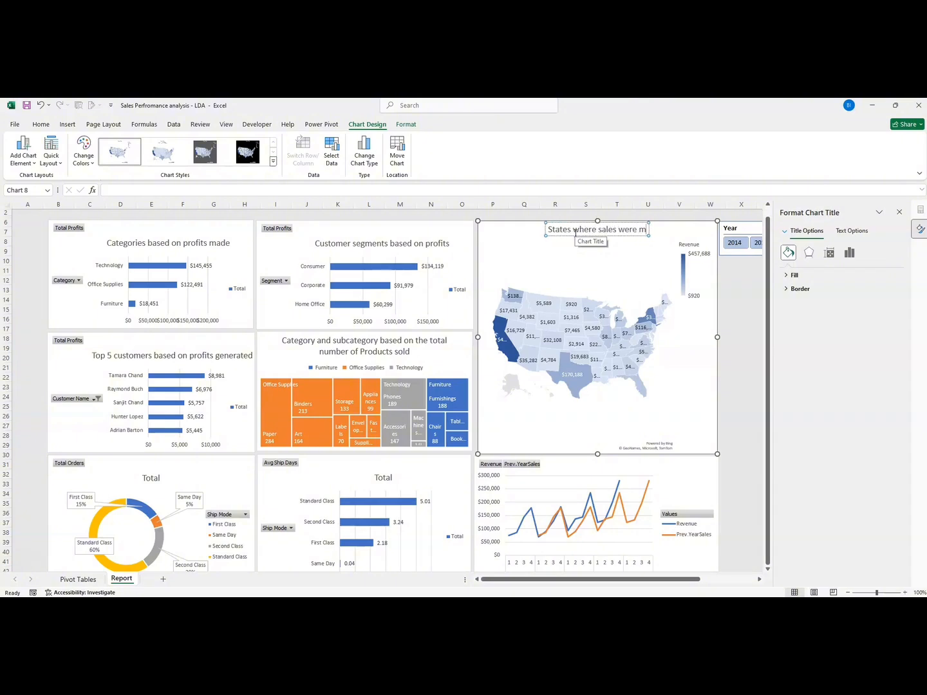
pyautogui.write('ade.')
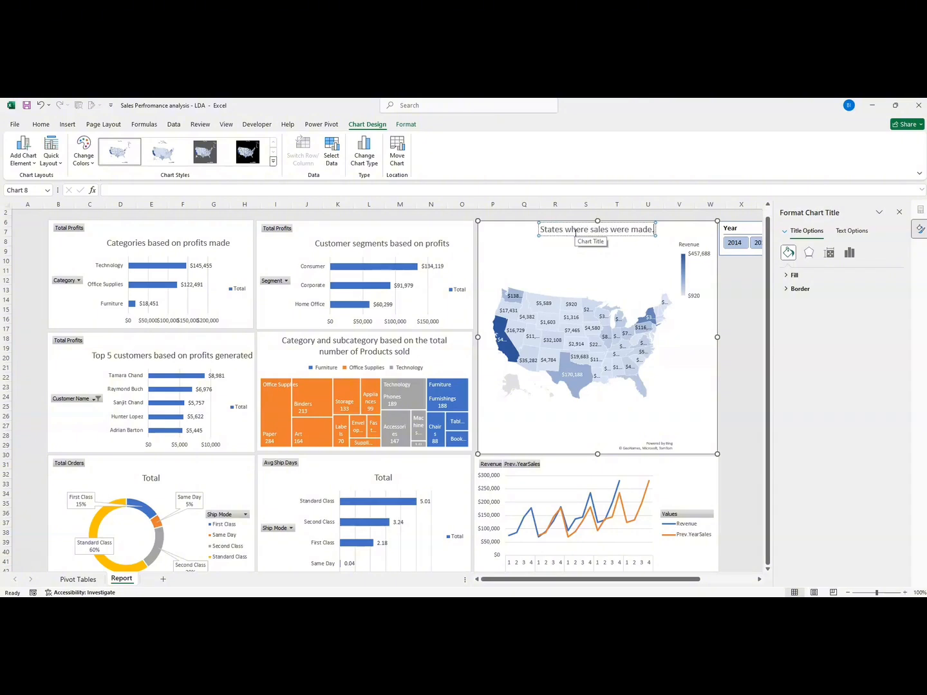
pyautogui.click(503, 349)
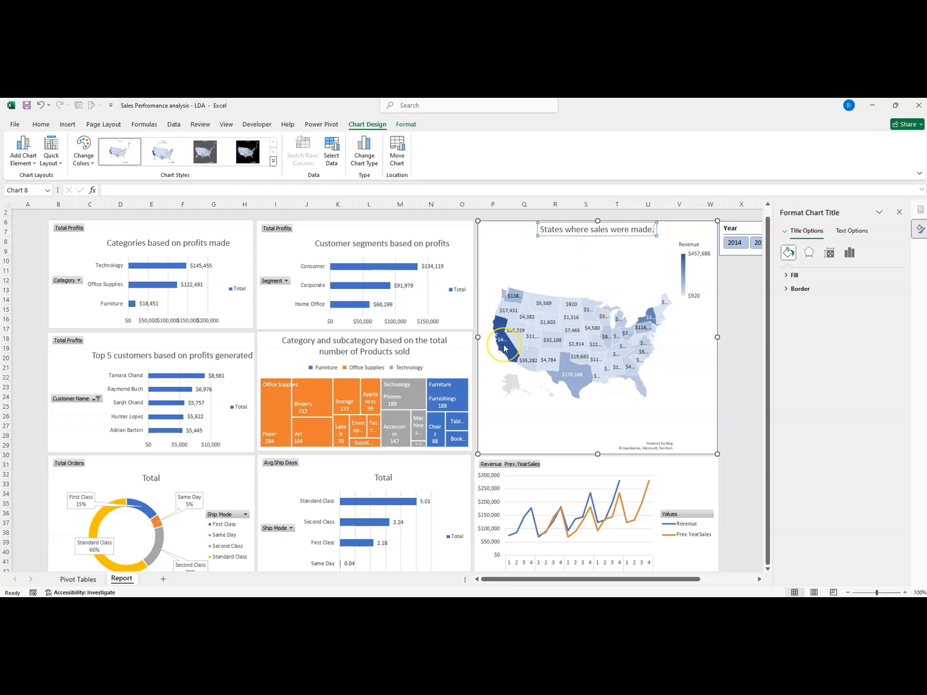
pyautogui.moveTo(507, 346)
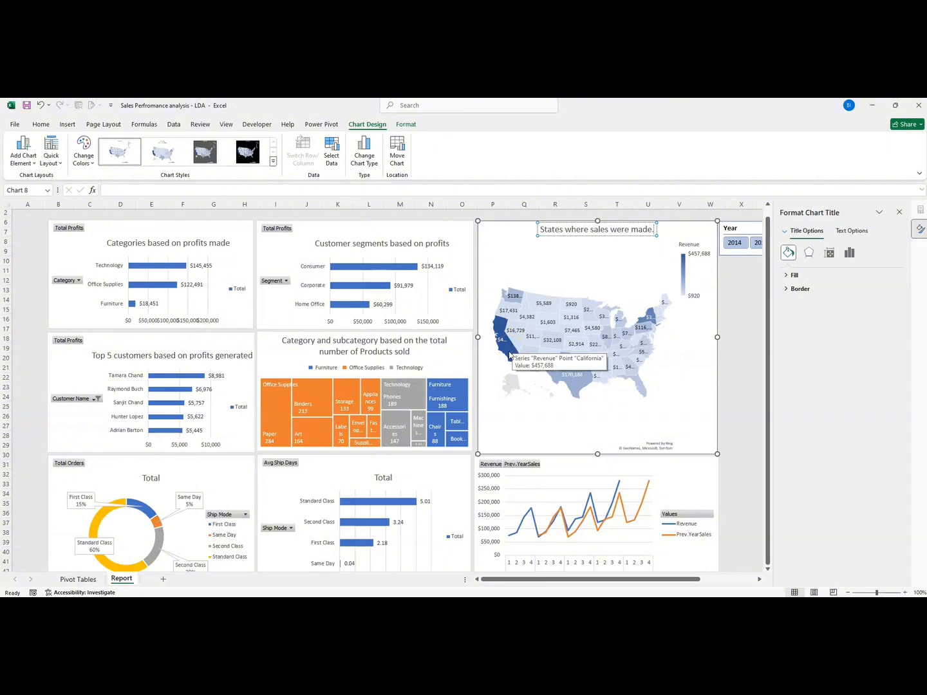
# Step: Reword the map chart's title to "States where revenues were generated."
pyautogui.doubleClick(595, 229)
pyautogui.press('Delete')
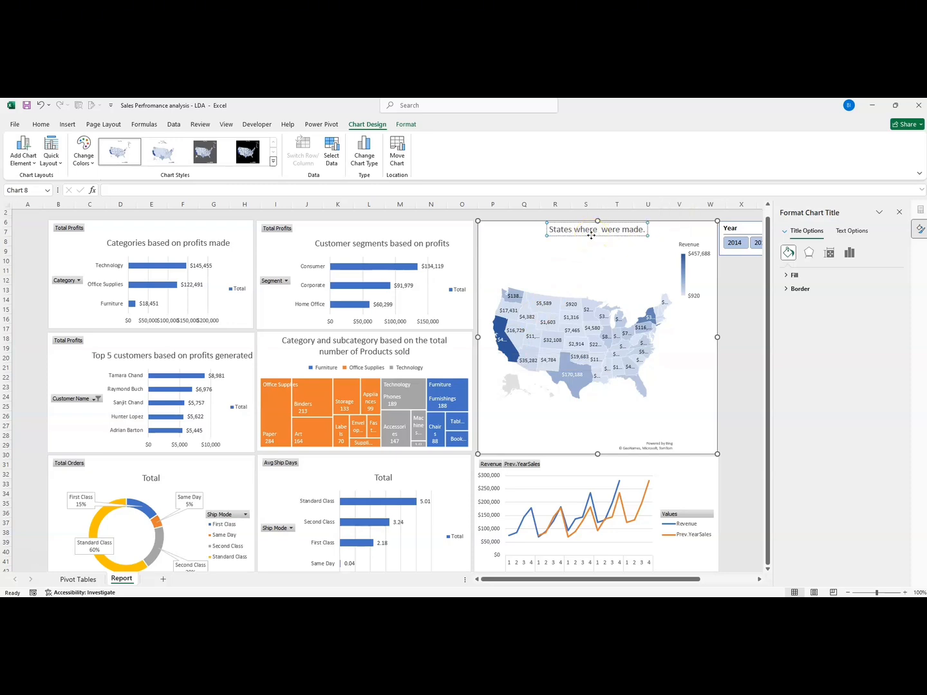
pyautogui.write('R')
pyautogui.press('BackSpace')
pyautogui.write('reven')
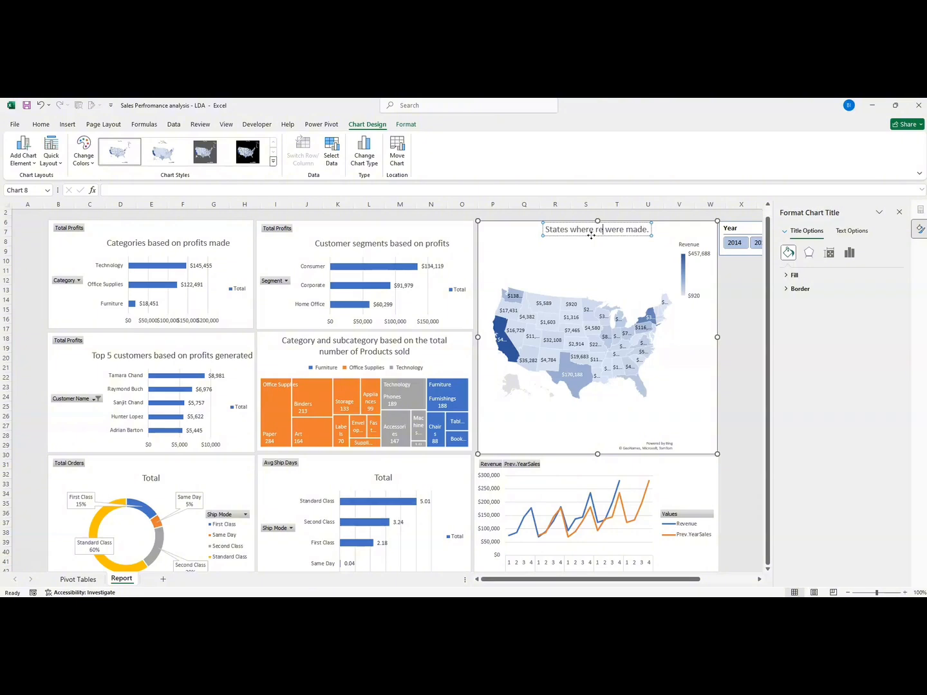
pyautogui.write('ues')
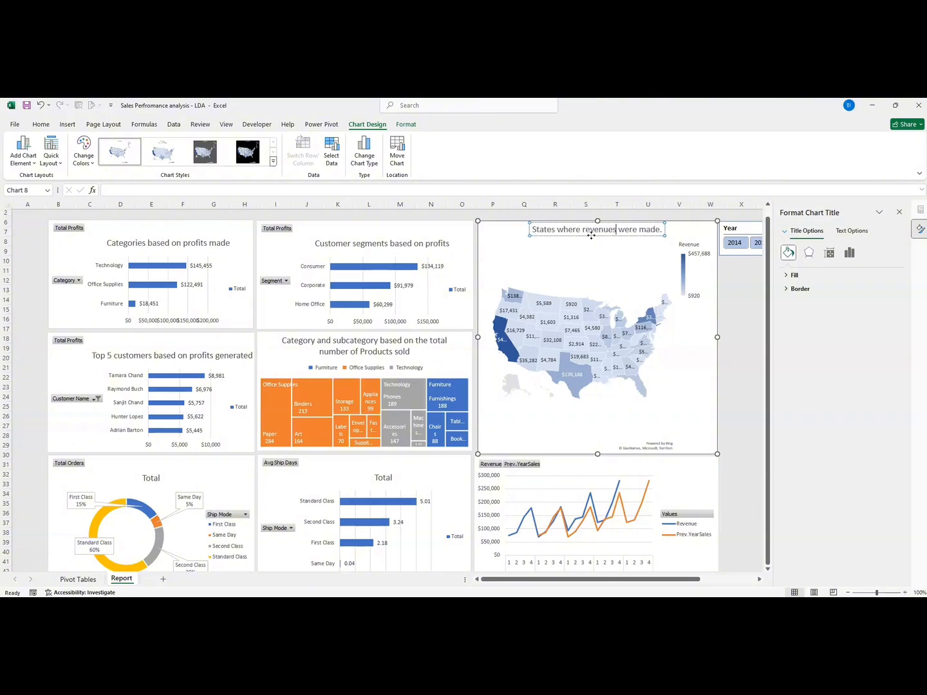
pyautogui.doubleClick(652, 229)
pyautogui.write('ge')
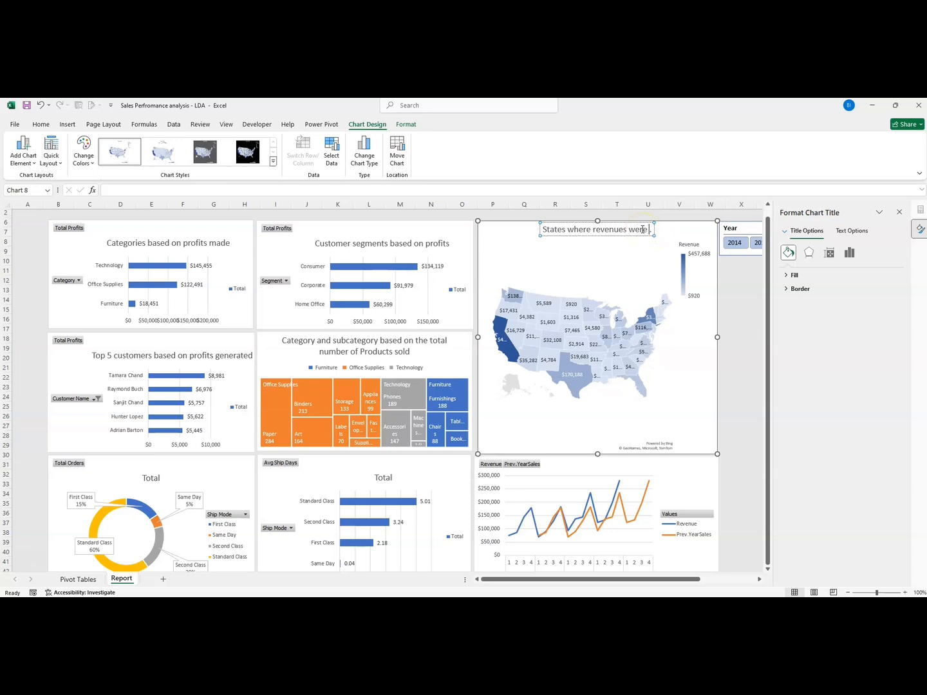
pyautogui.write('nerated.')
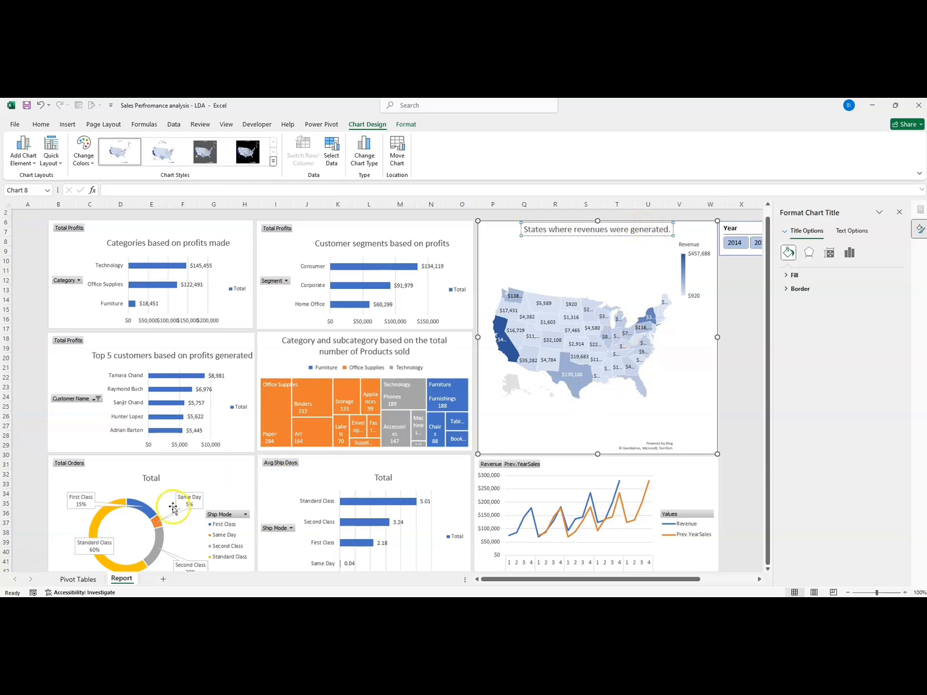
# Step: Change the title of the total orders doughnut chart to "Ship mode based on orders placed"
pyautogui.click(153, 478)
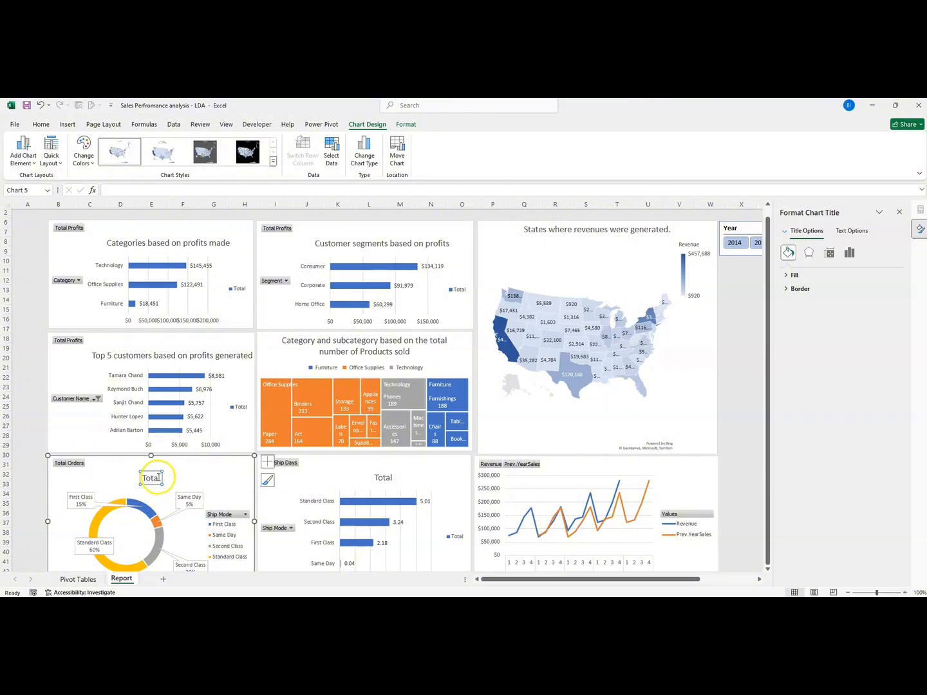
pyautogui.moveTo(161, 479); pyautogui.dragTo(145, 479)
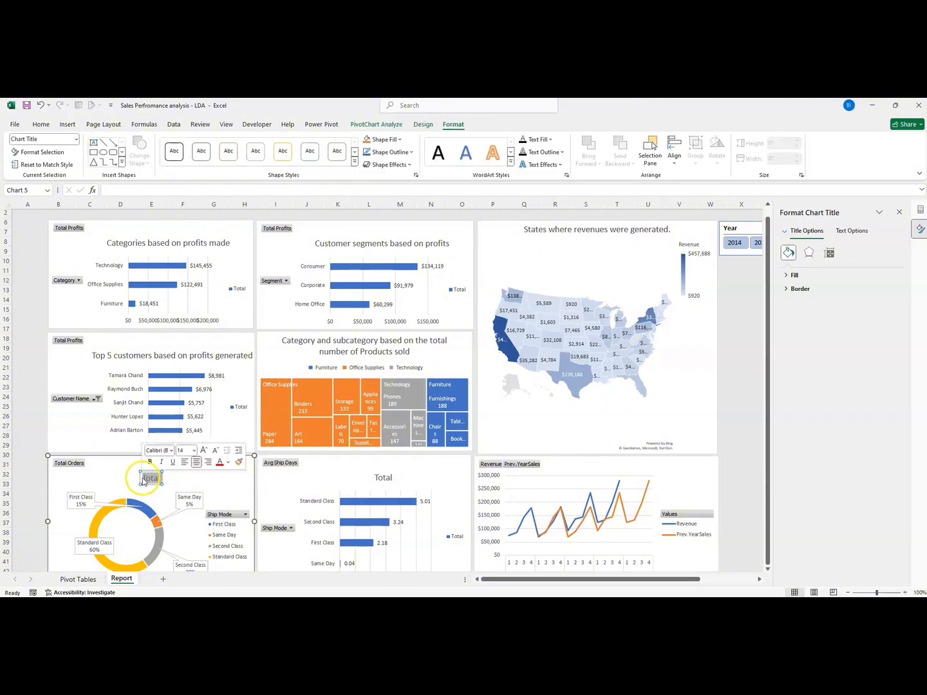
pyautogui.press('Delete')
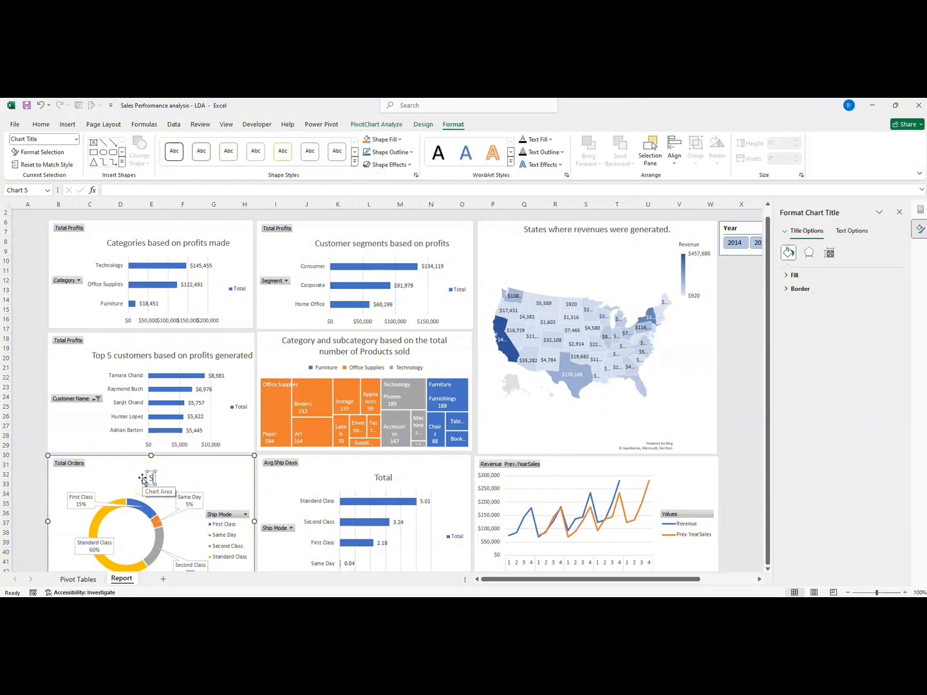
pyautogui.write('Ship m')
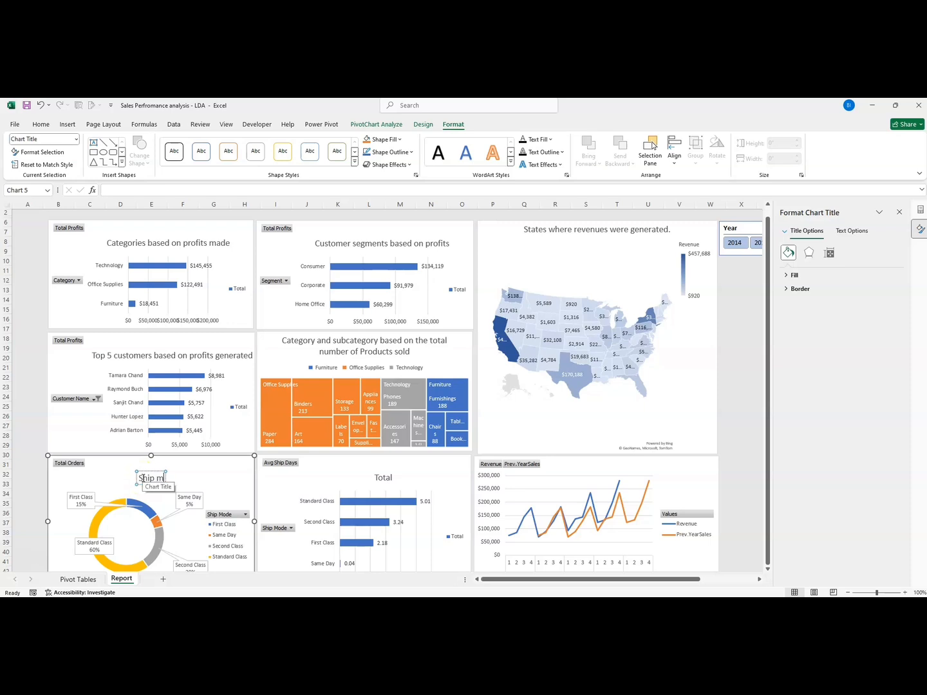
pyautogui.write('ode based on')
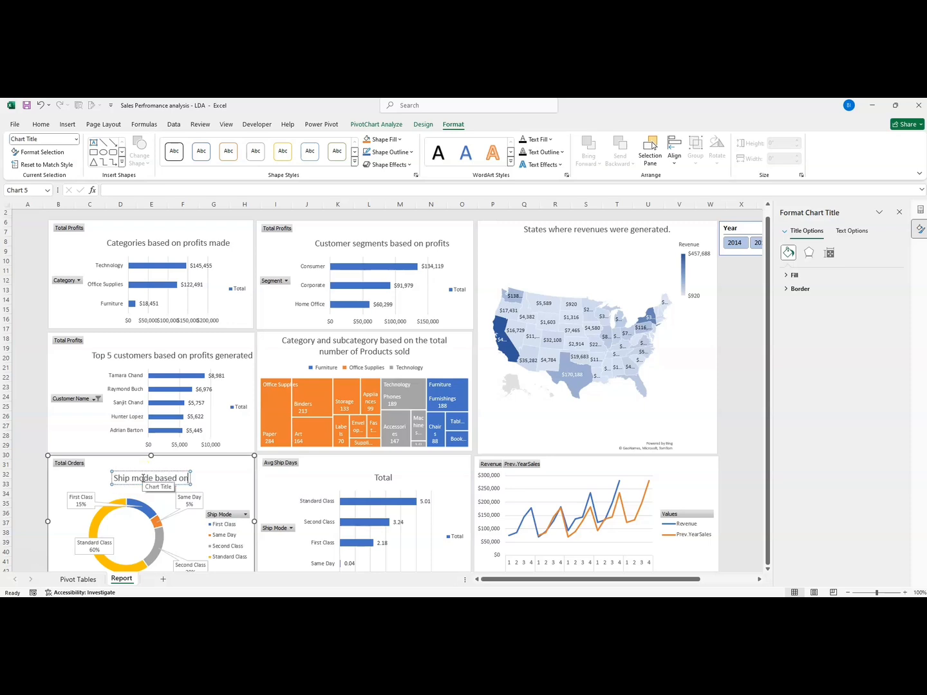
pyautogui.write(' orders place')
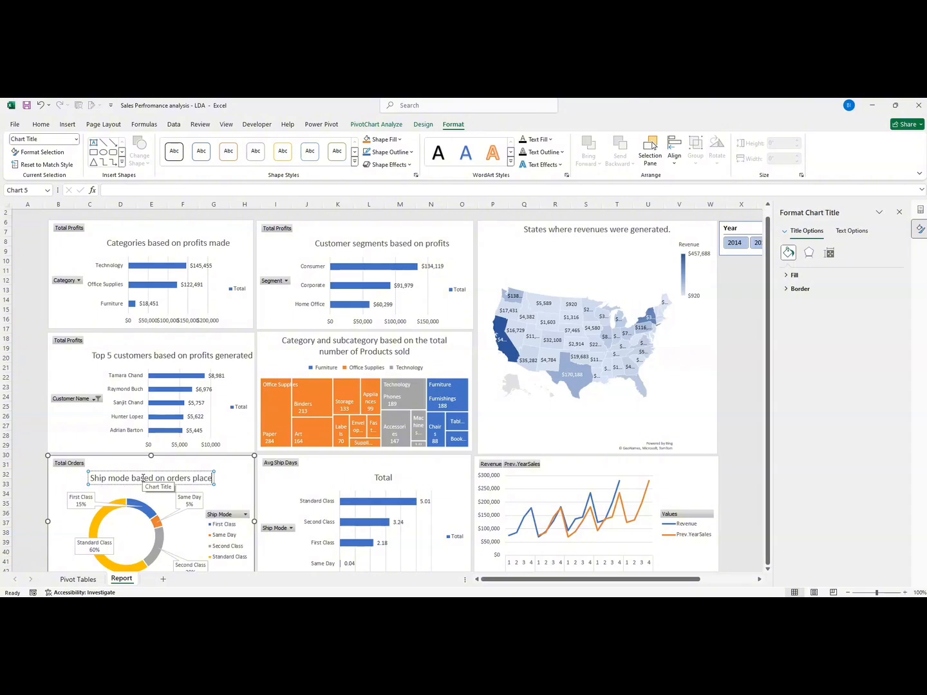
pyautogui.write('d')
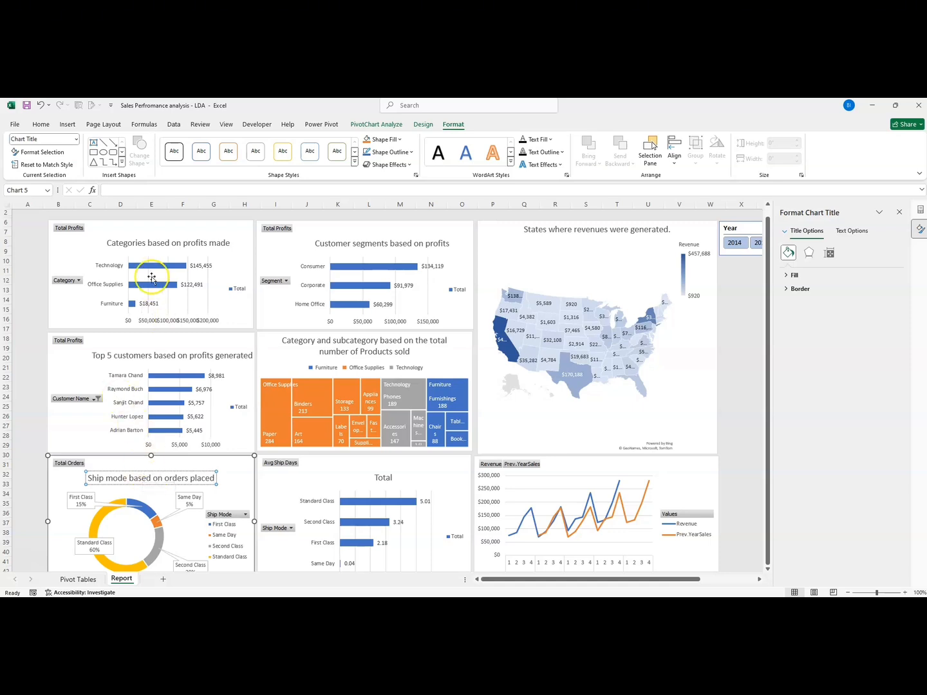
# Step: Retitle the category profits chart "Product Categories based on profits made" and shift the title slightly to the left
pyautogui.click(121, 244)
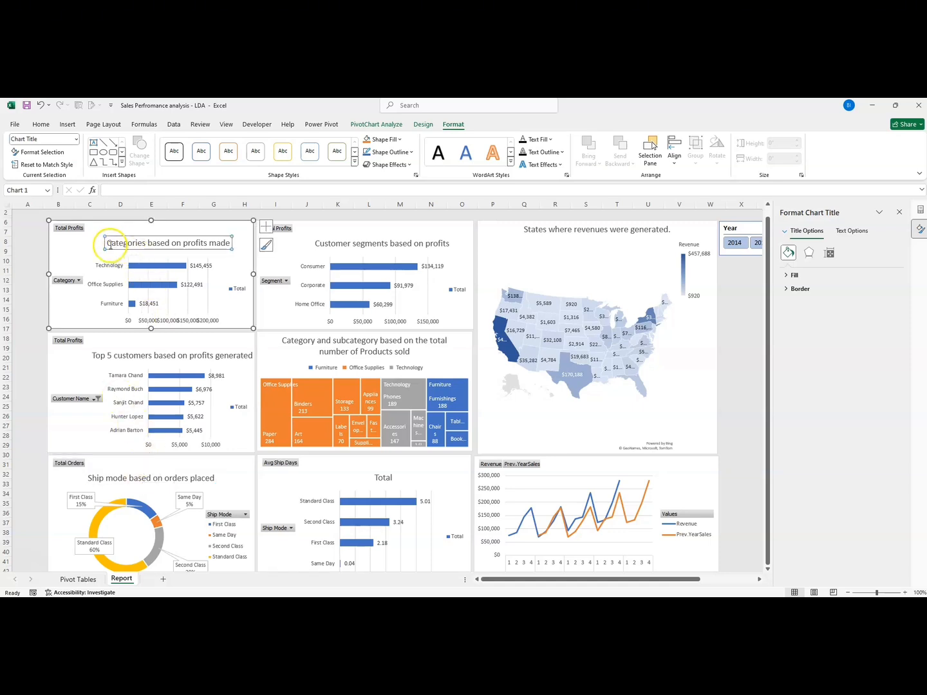
pyautogui.click(108, 243)
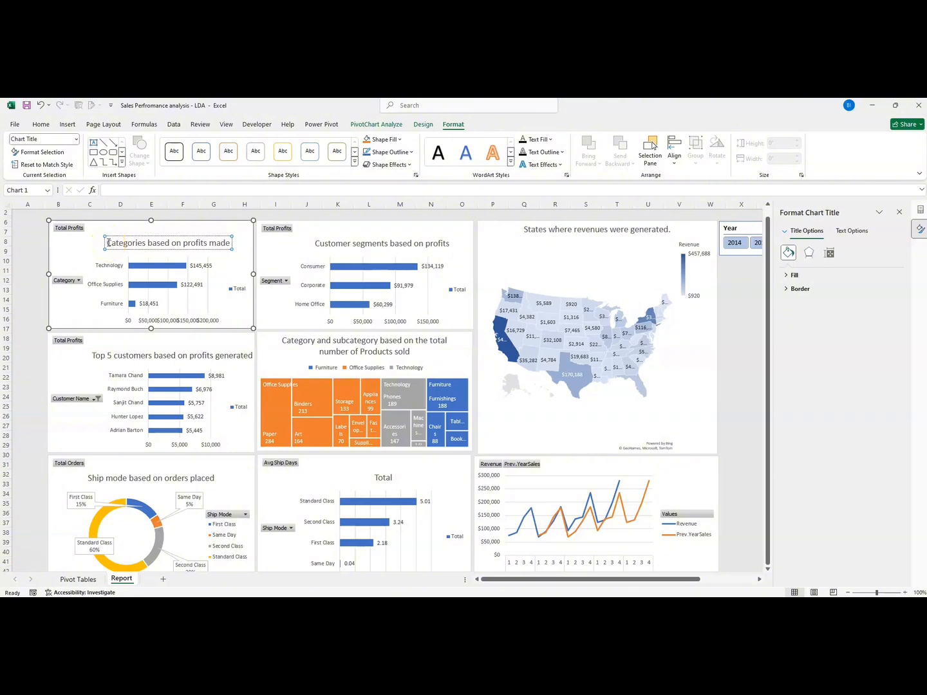
pyautogui.write('Pro')
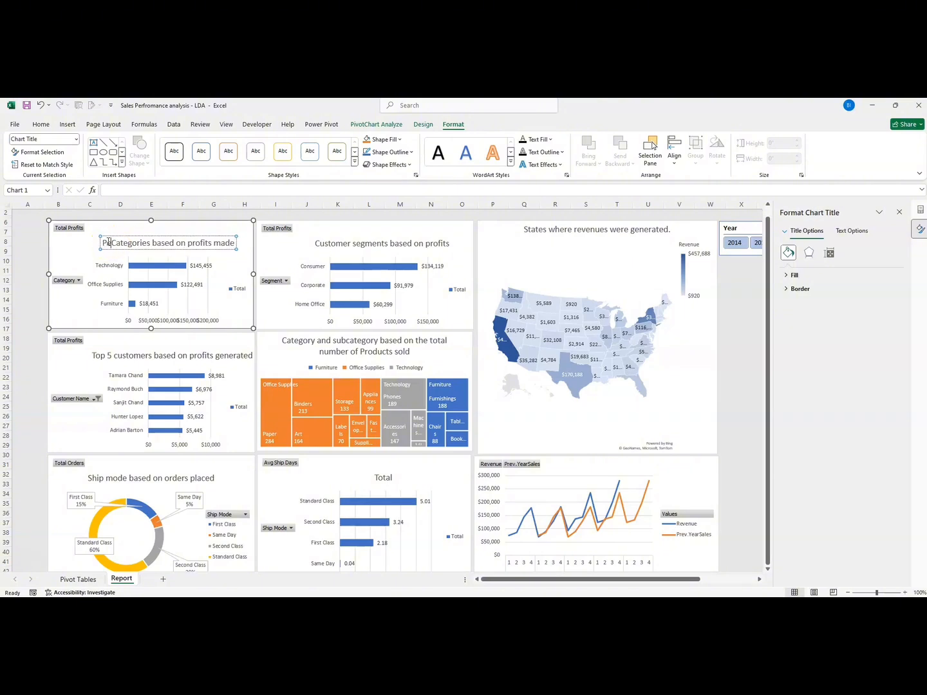
pyautogui.write('du')
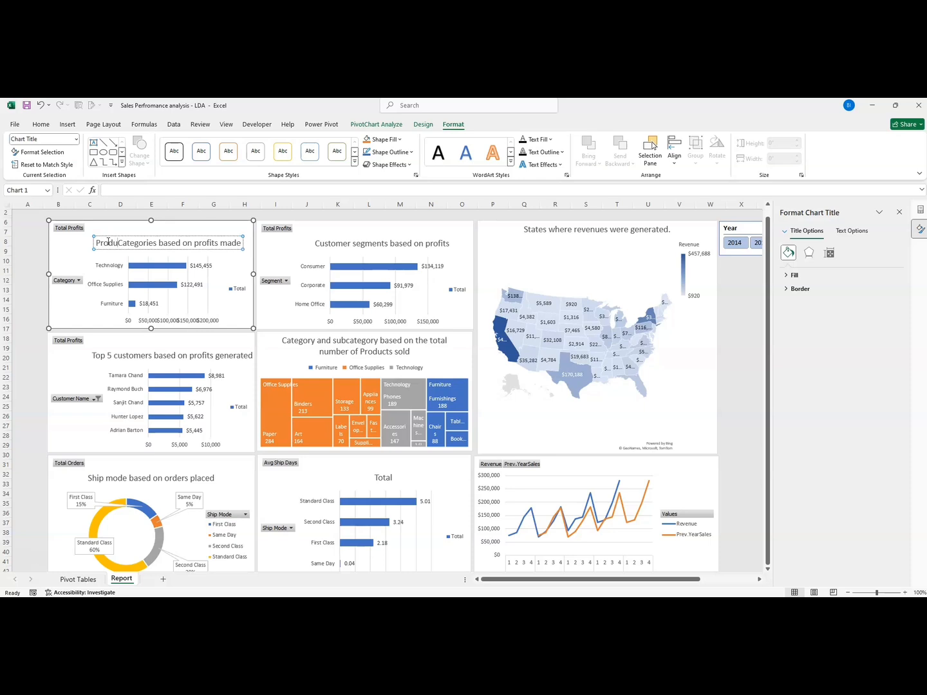
pyautogui.write('ct')
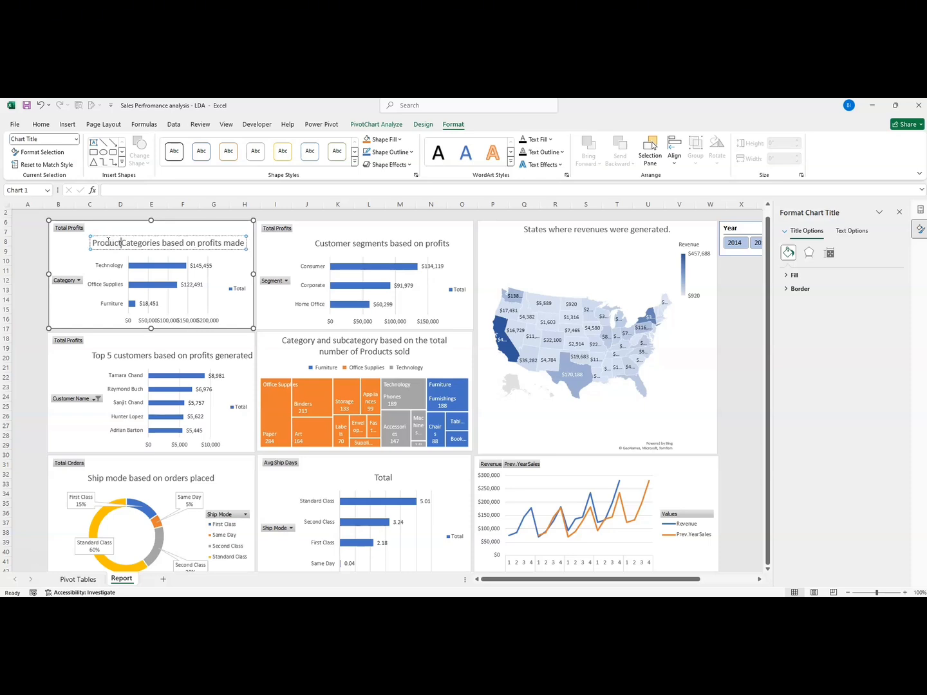
pyautogui.click(65, 263)
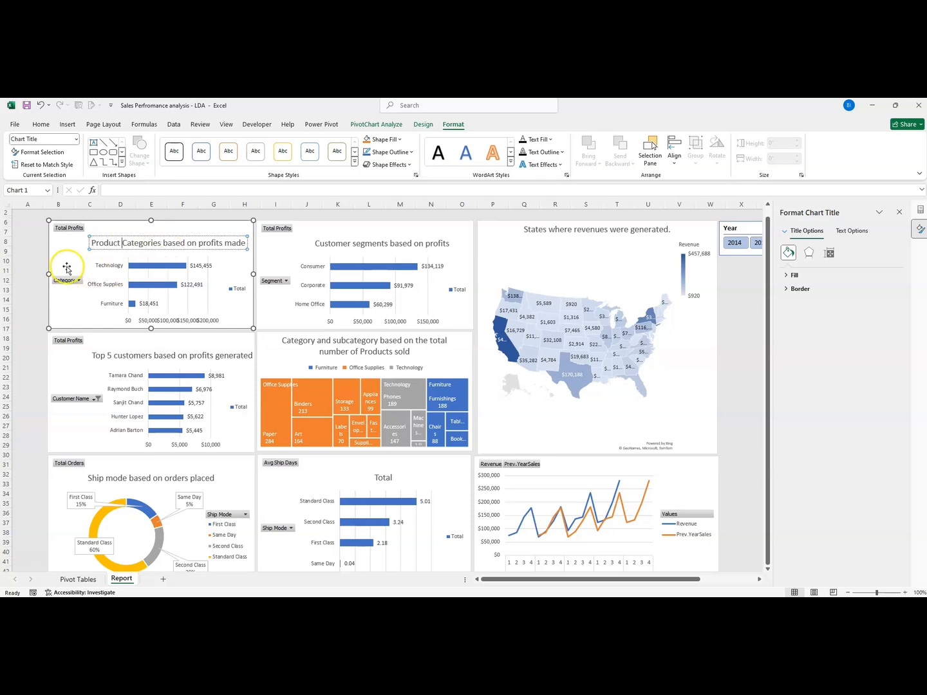
pyautogui.click(114, 244)
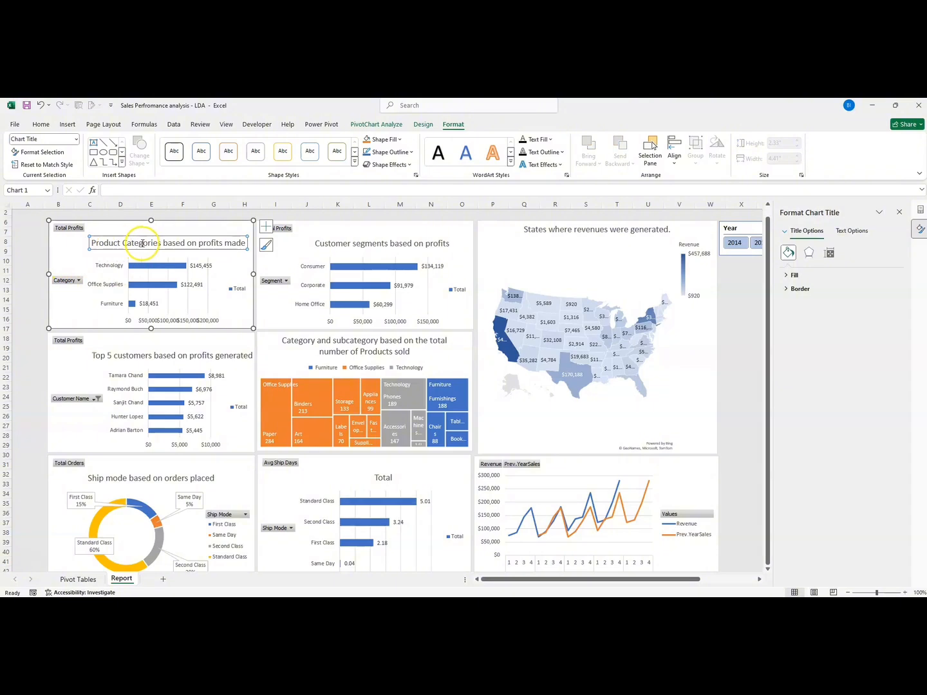
pyautogui.moveTo(133, 249); pyautogui.dragTo(121, 249)
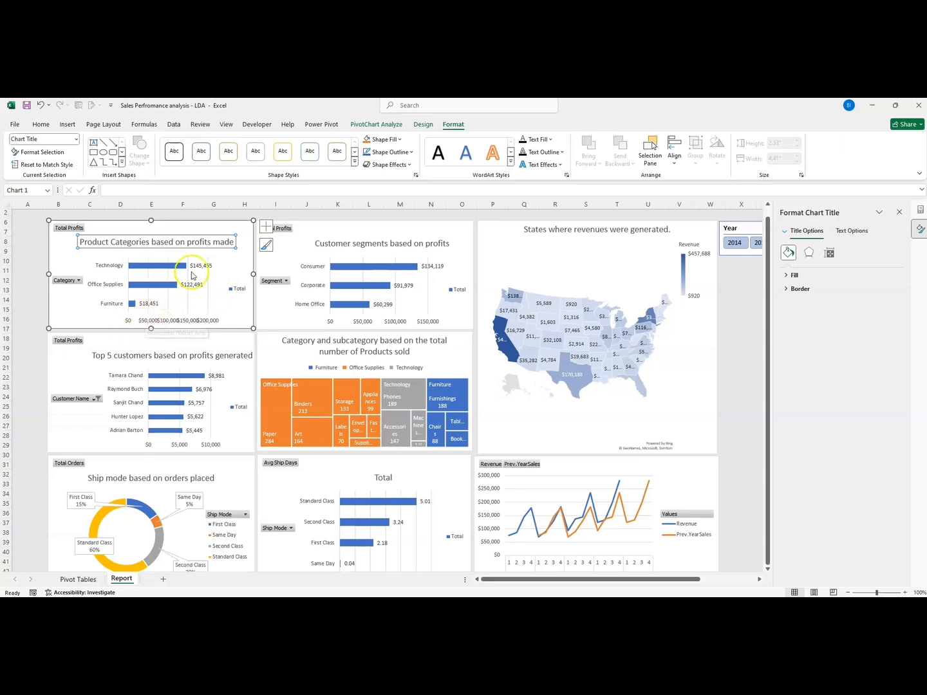
# Step: Delete the horizontal value axes from the product categories, customer segments and top 5 customers bar charts
pyautogui.click(135, 326)
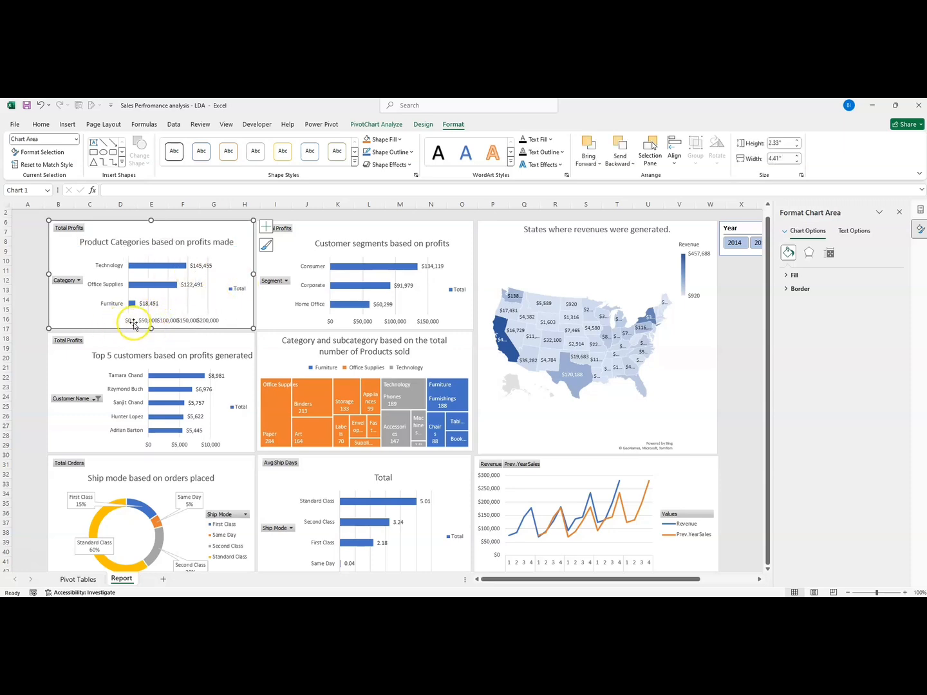
pyautogui.click(136, 320)
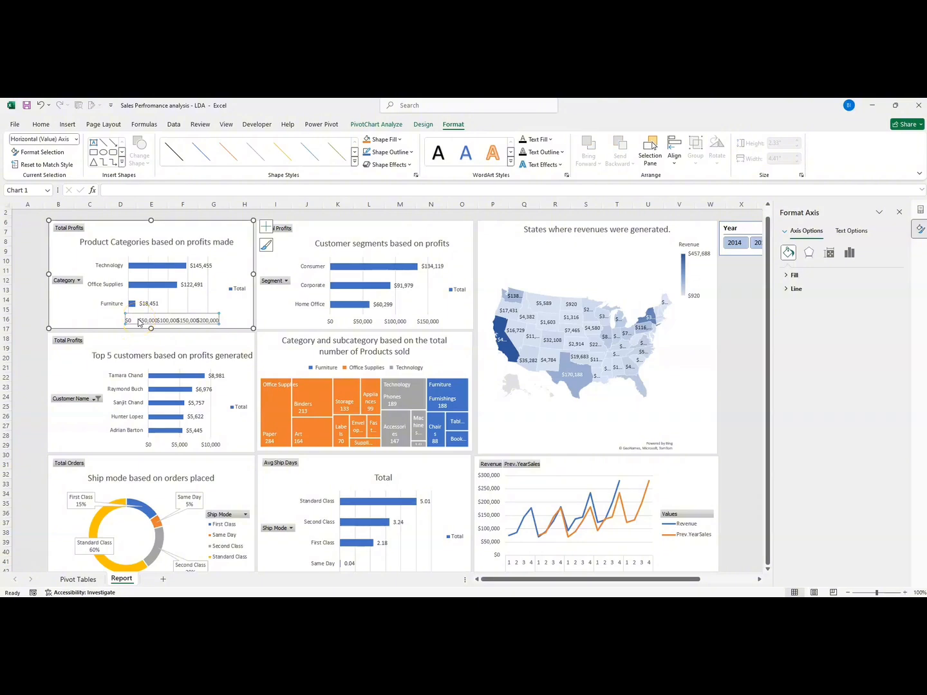
pyautogui.press('Delete')
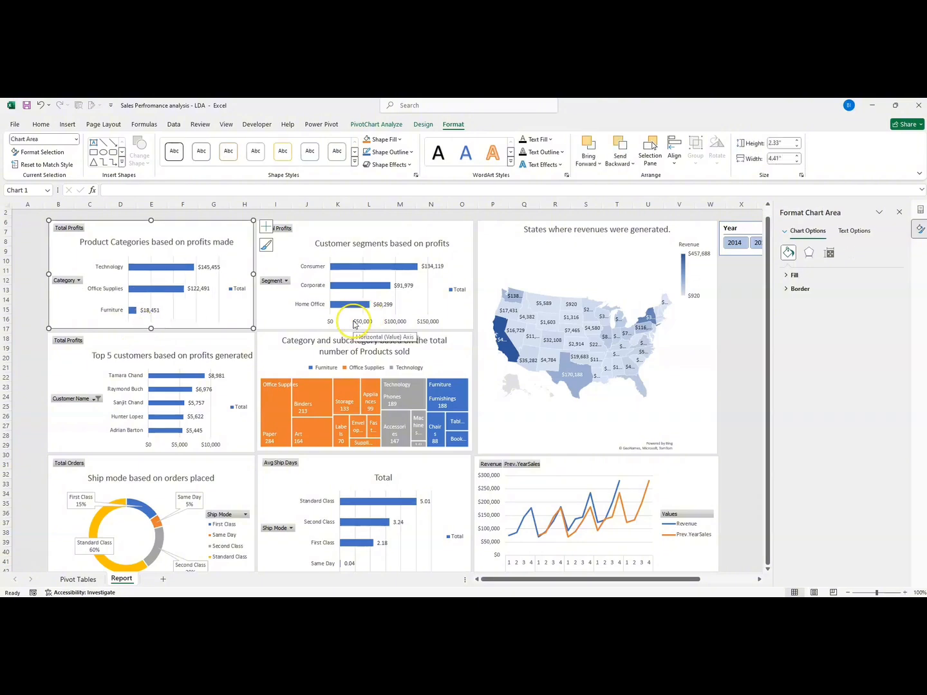
pyautogui.click(354, 321)
pyautogui.press('Delete')
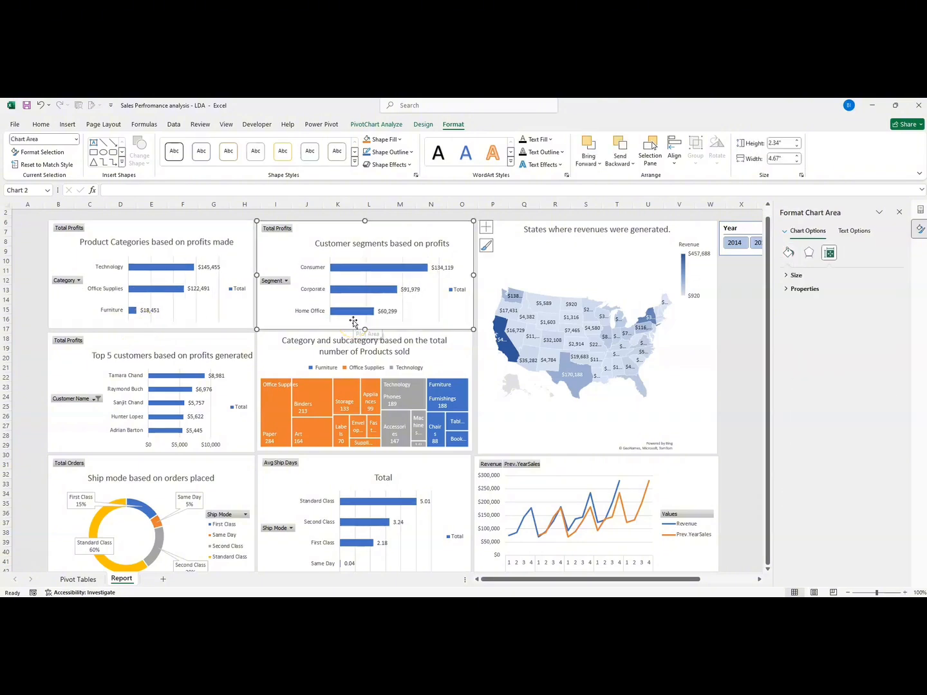
pyautogui.click(172, 447)
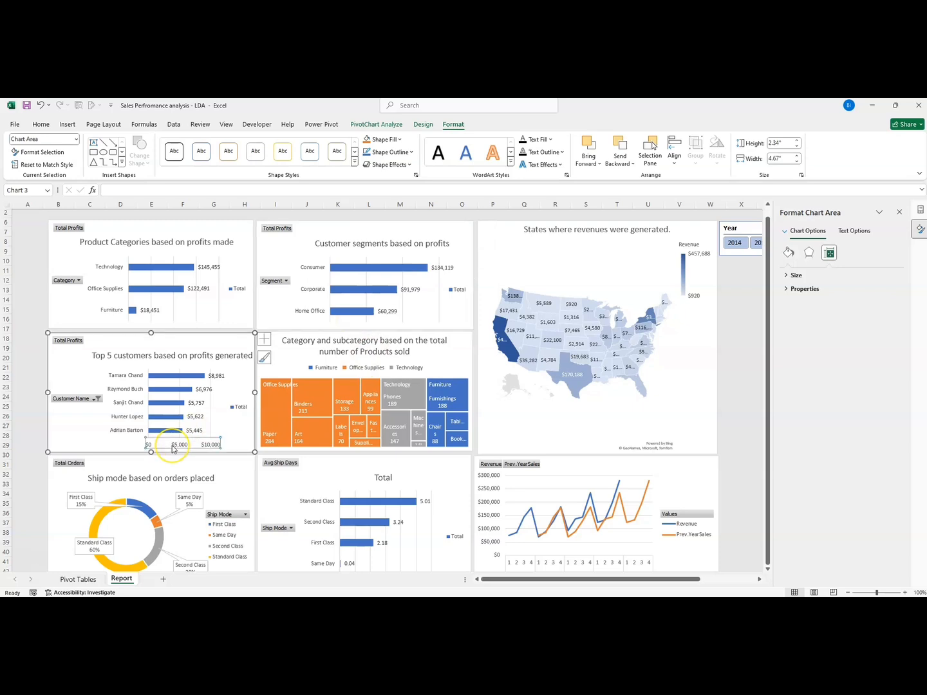
pyautogui.press('Delete')
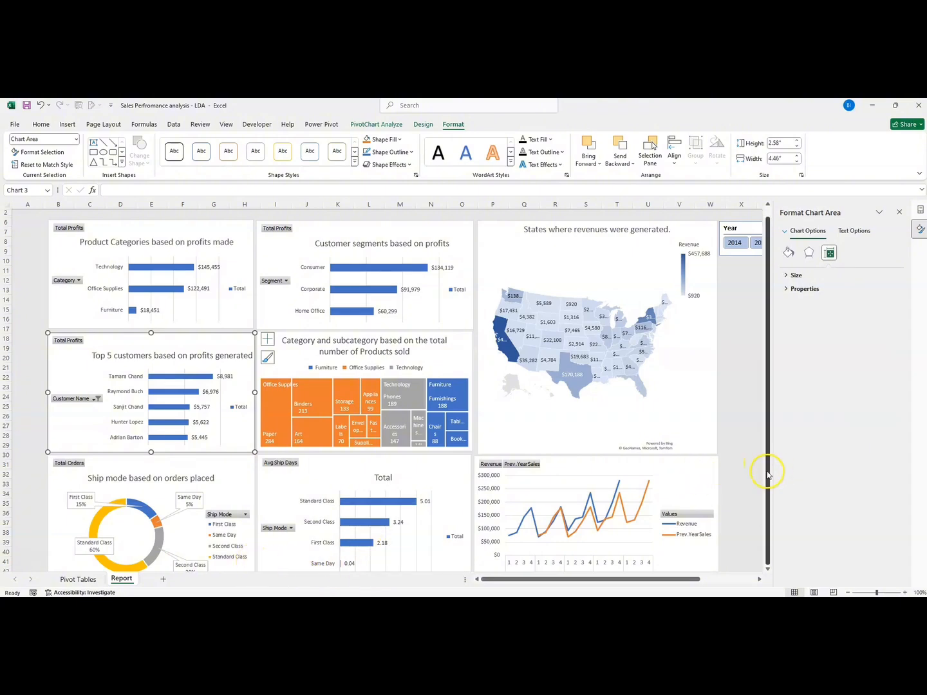
# Step: Delete the horizontal value axis from the average ship days bar chart
pyautogui.click(750, 531)
pyautogui.press('Down')
pyautogui.press('Down')
pyautogui.press('Down')
pyautogui.press('Down')
pyautogui.press('Down')
pyautogui.press('Down')
pyautogui.press('Down')
pyautogui.press('Down')
pyautogui.press('Down')
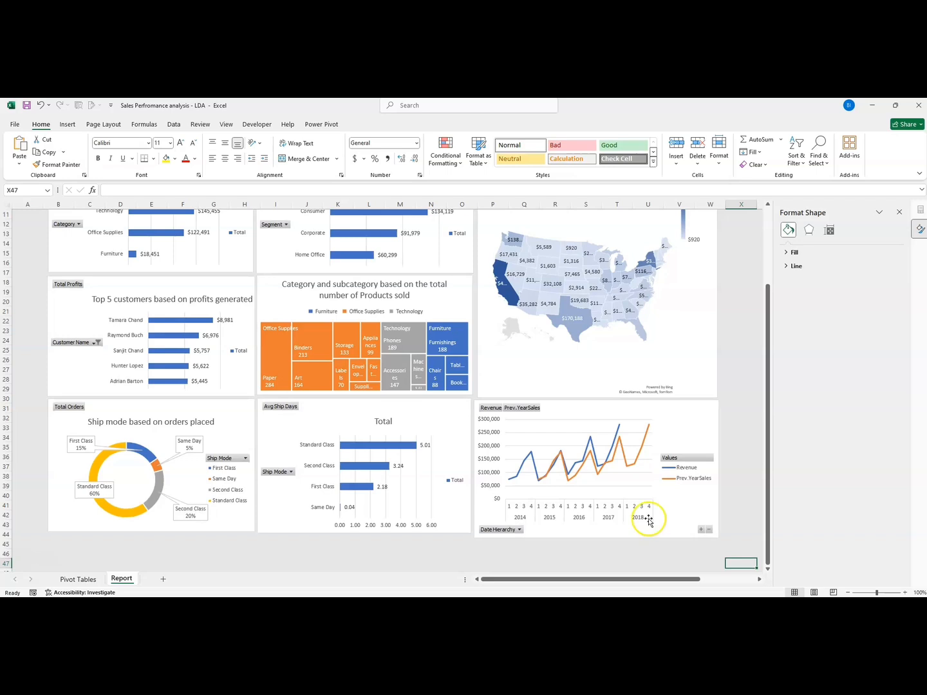
pyautogui.click(363, 524)
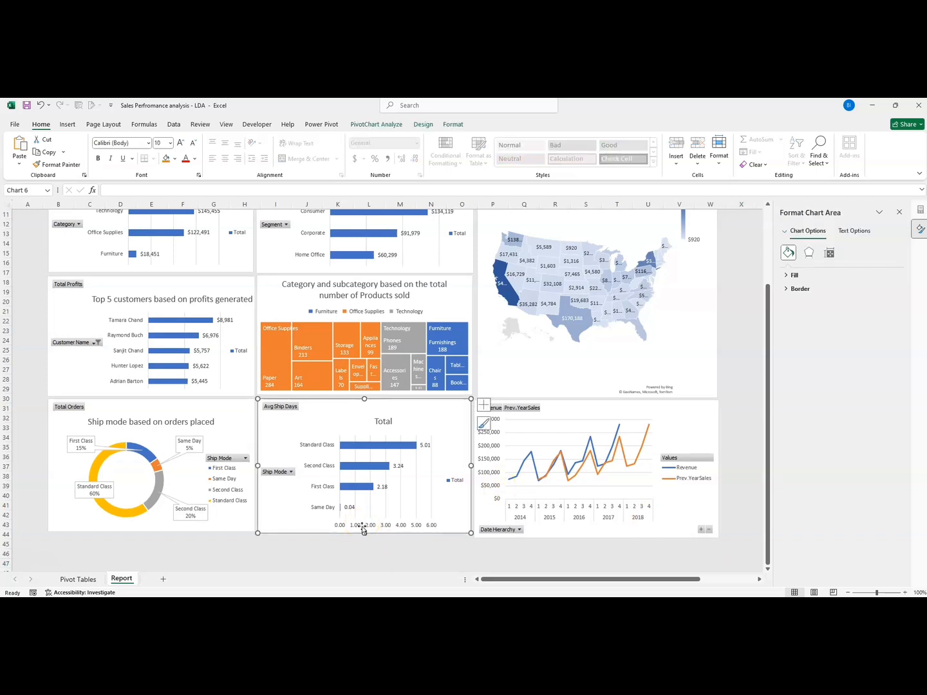
pyautogui.click(363, 528)
pyautogui.press('Delete')
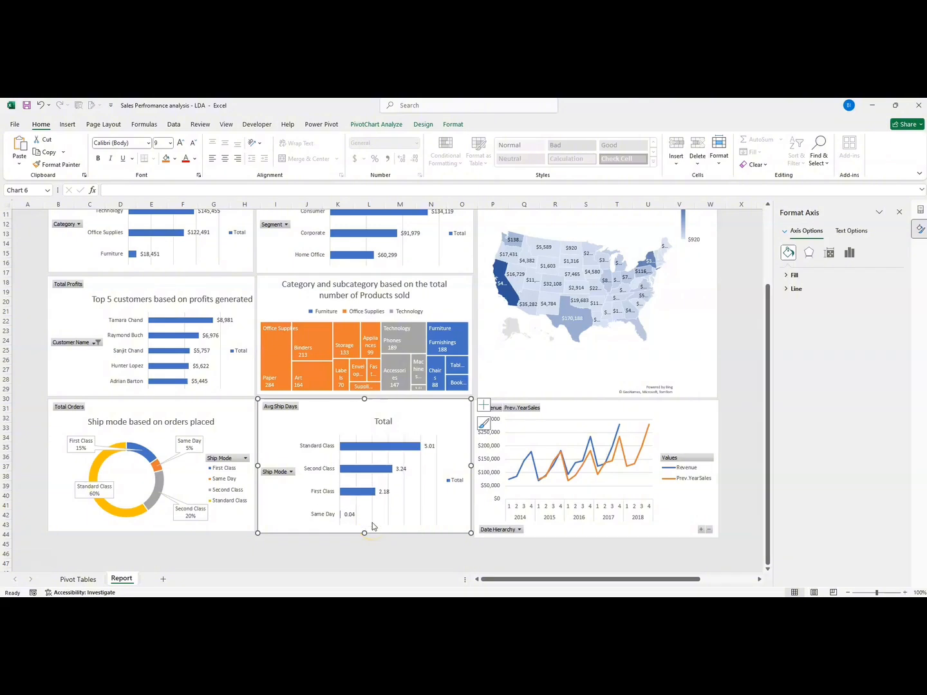
# Step: Change the average ship days chart's title to "Average shipdays for each shipmode" and move it toward the chart's right edge
pyautogui.click(387, 421)
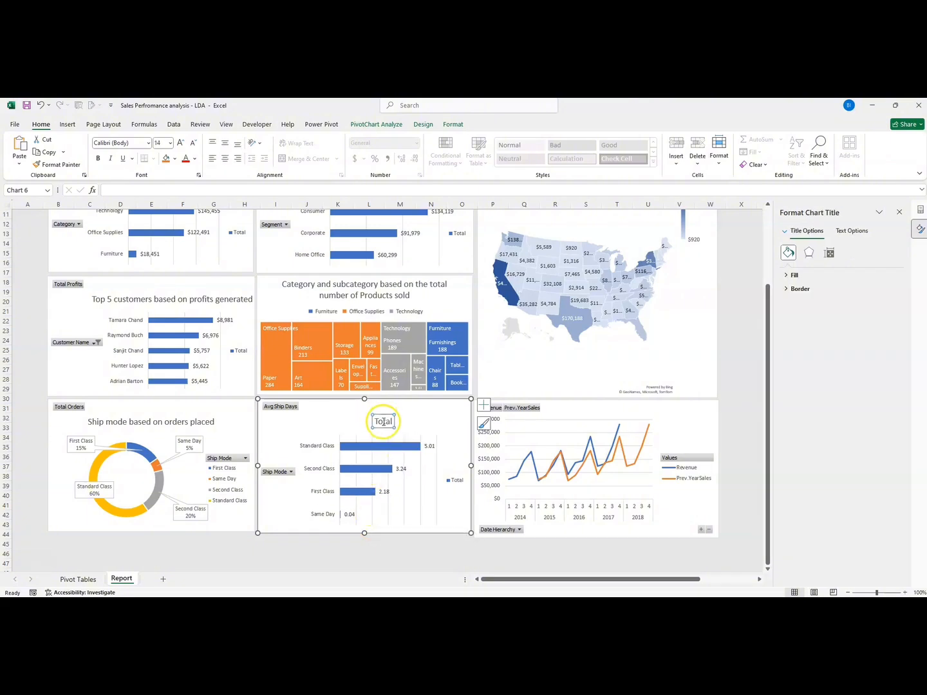
pyautogui.moveTo(392, 422); pyautogui.dragTo(373, 420)
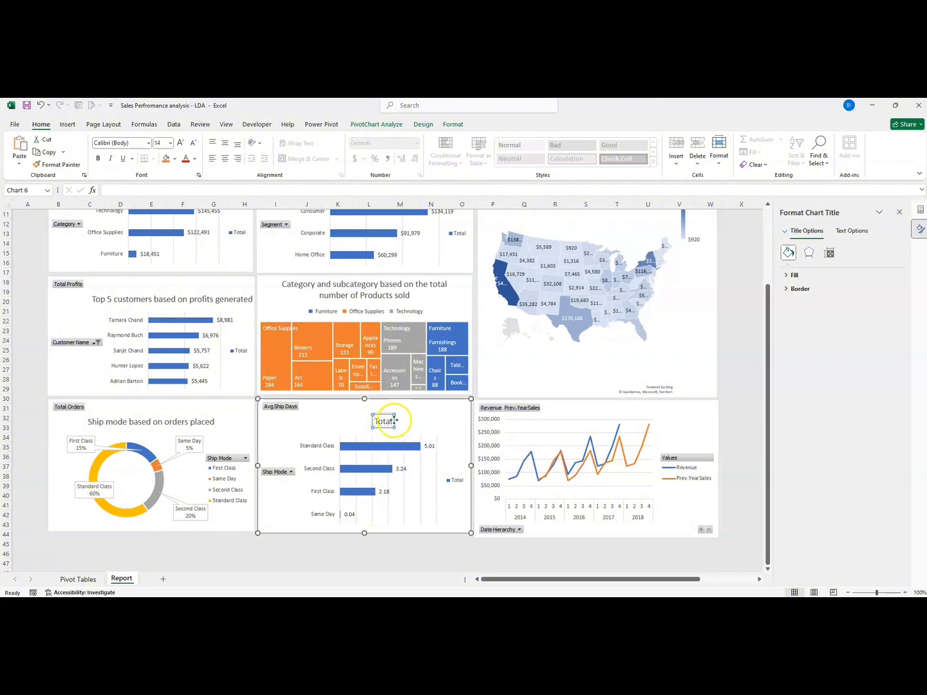
pyautogui.click(392, 423)
pyautogui.doubleClick(378, 426)
pyautogui.press('Delete')
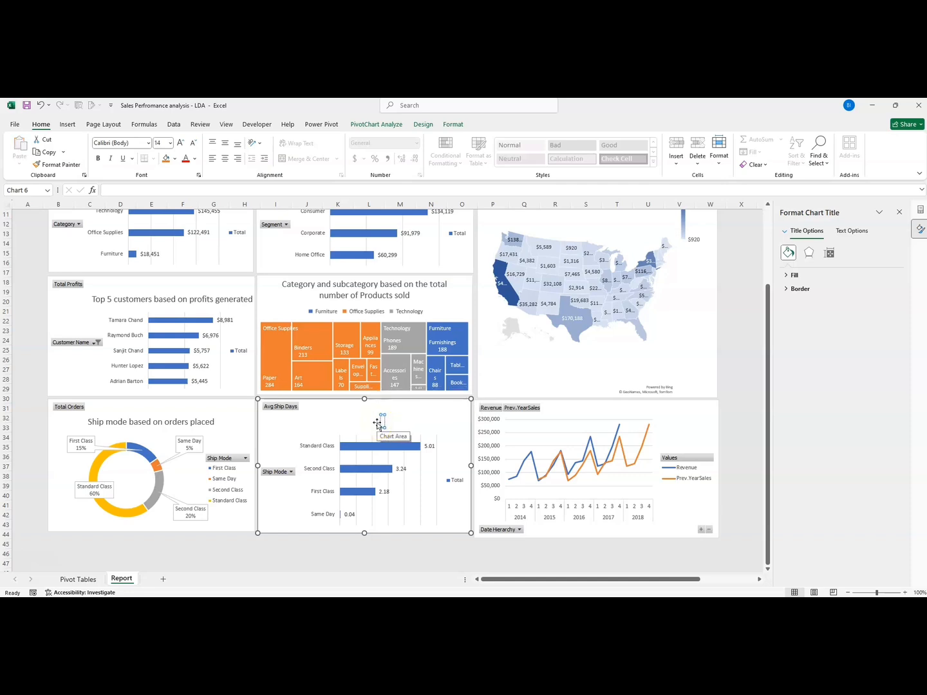
pyautogui.write('Average')
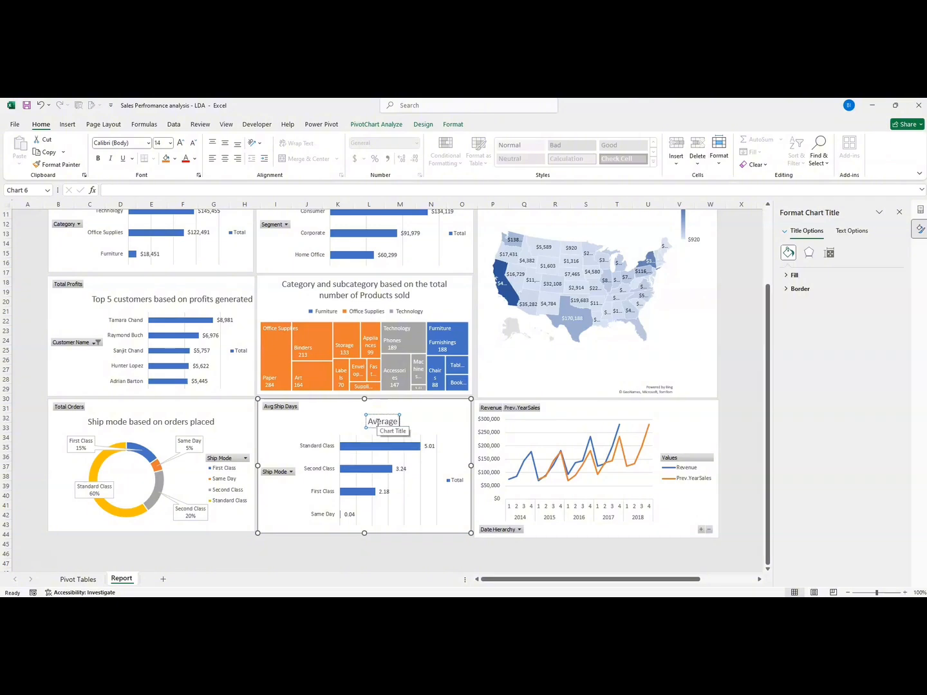
pyautogui.write(' shipdays for e')
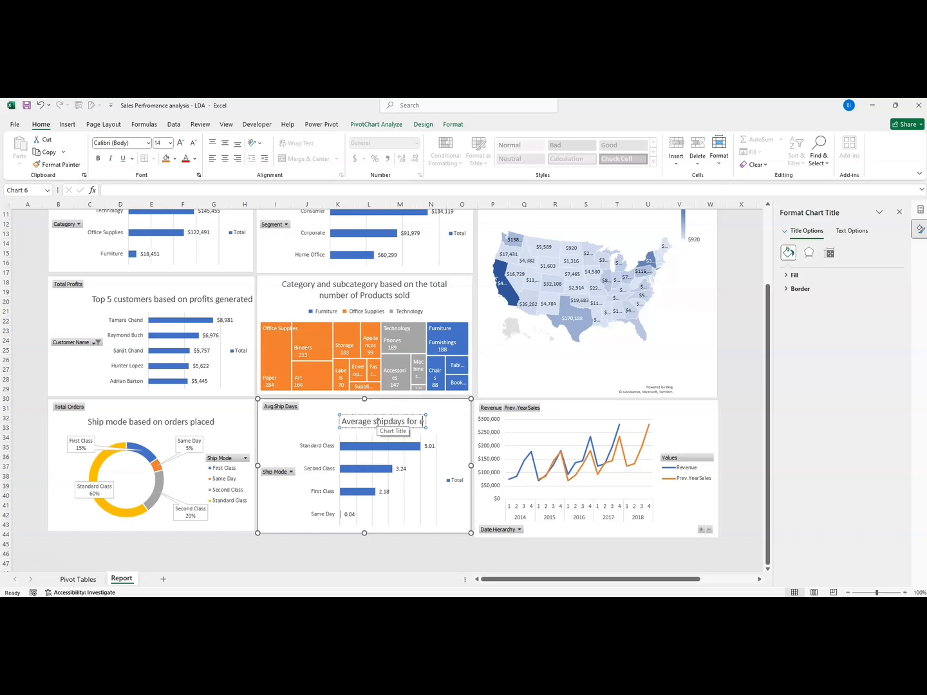
pyautogui.write('ach ship')
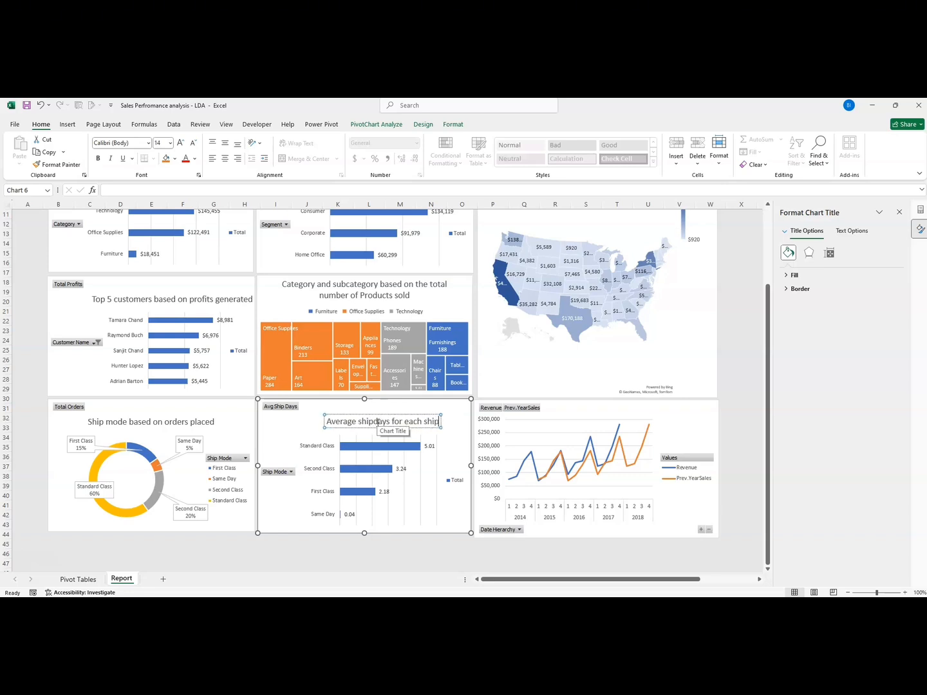
pyautogui.write('mode')
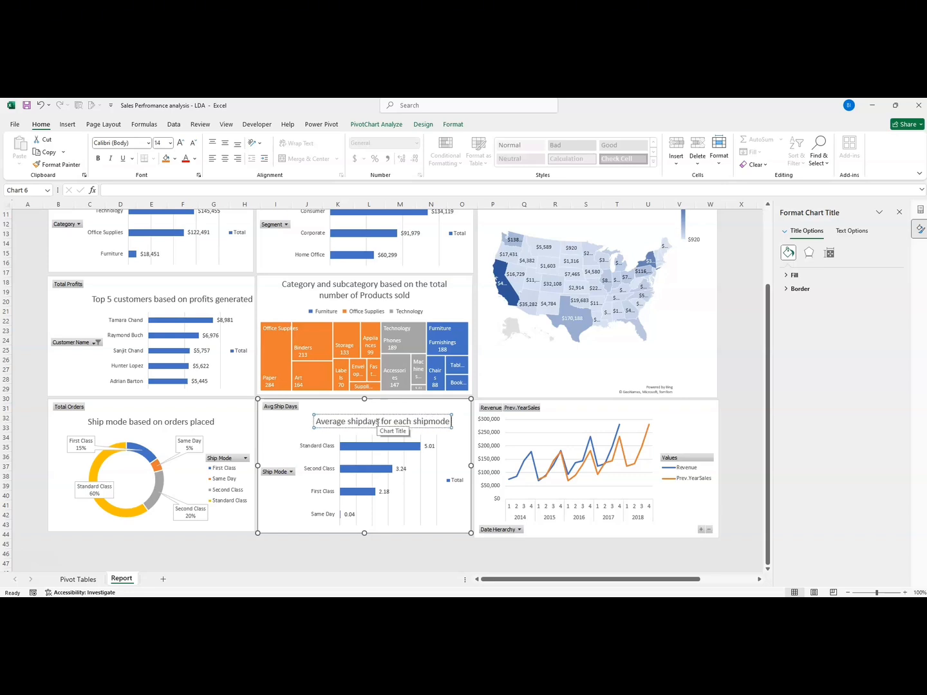
pyautogui.click(460, 420)
# Step: Add a title to the revenue and previous-year sales line chart reading "Sales trend ovr the years from 2014 to 2015"
pyautogui.click(555, 407)
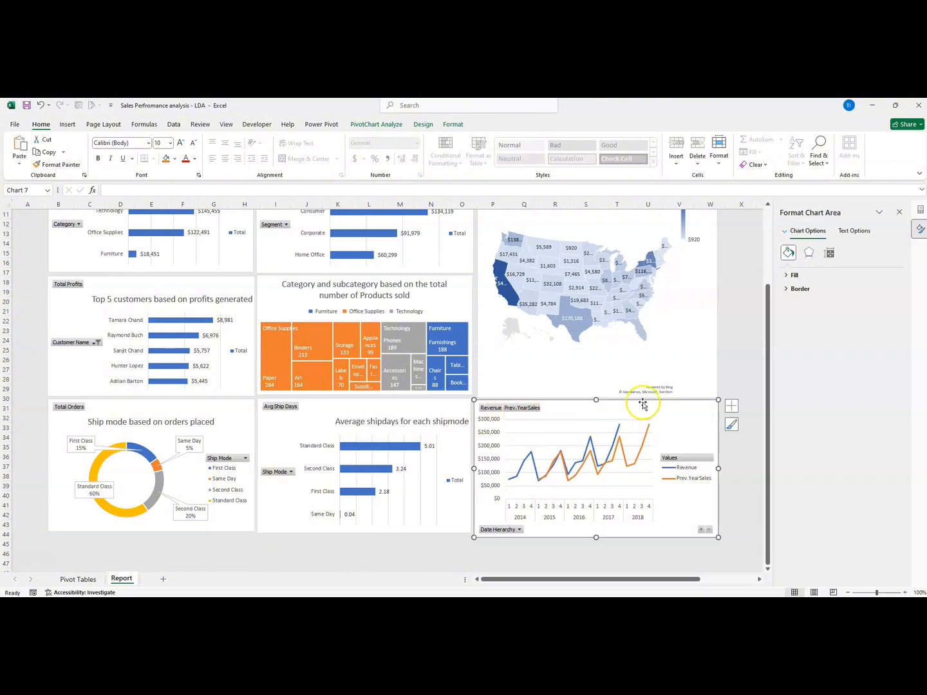
pyautogui.click(732, 405)
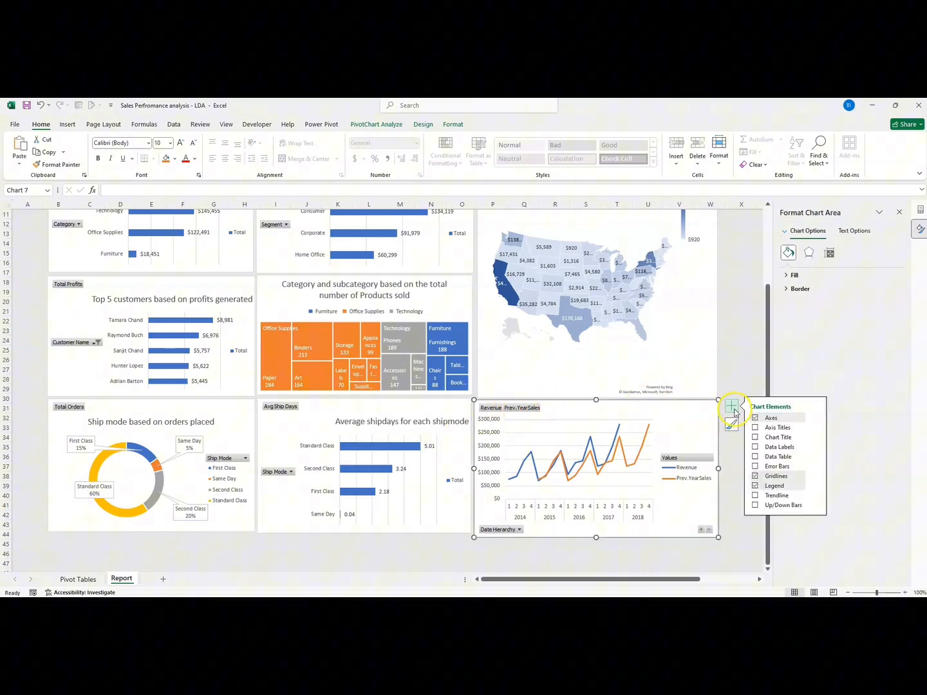
pyautogui.click(756, 437)
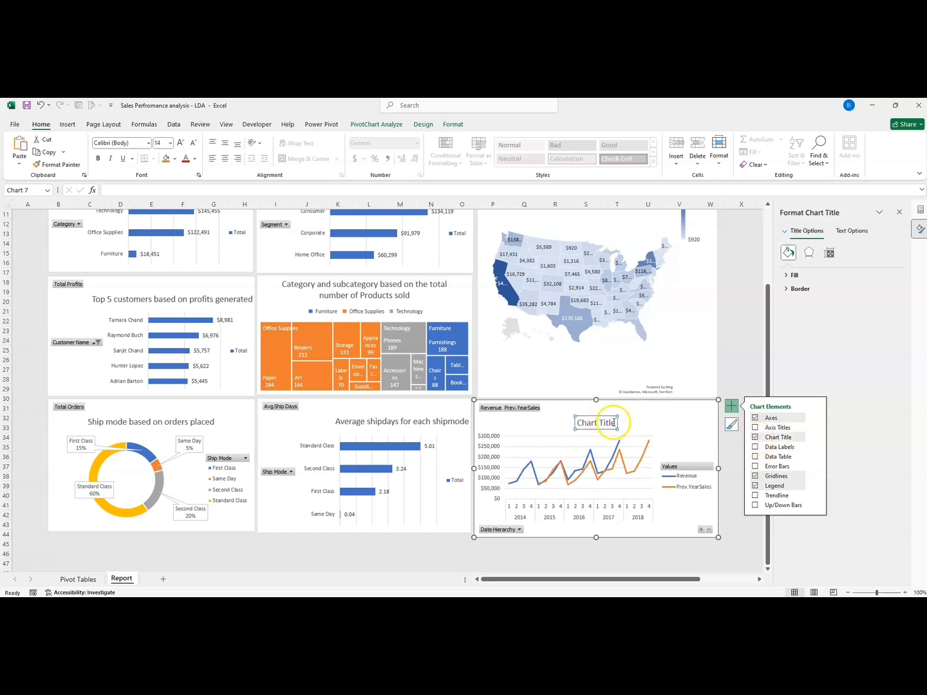
pyautogui.click(614, 424)
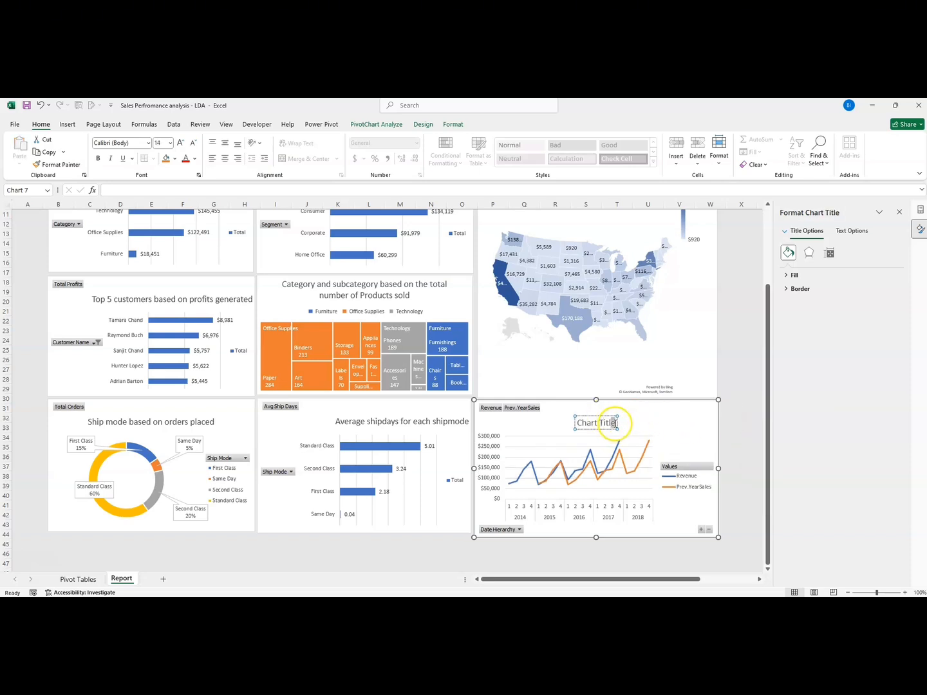
pyautogui.moveTo(615, 423); pyautogui.dragTo(575, 423)
pyautogui.write('Sa')
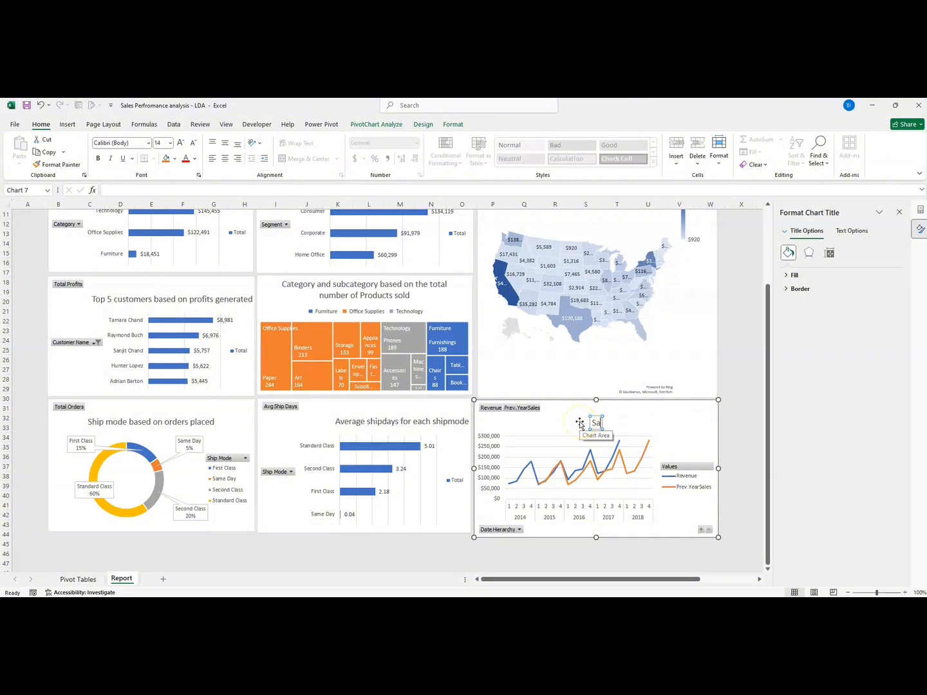
pyautogui.write('les trend o')
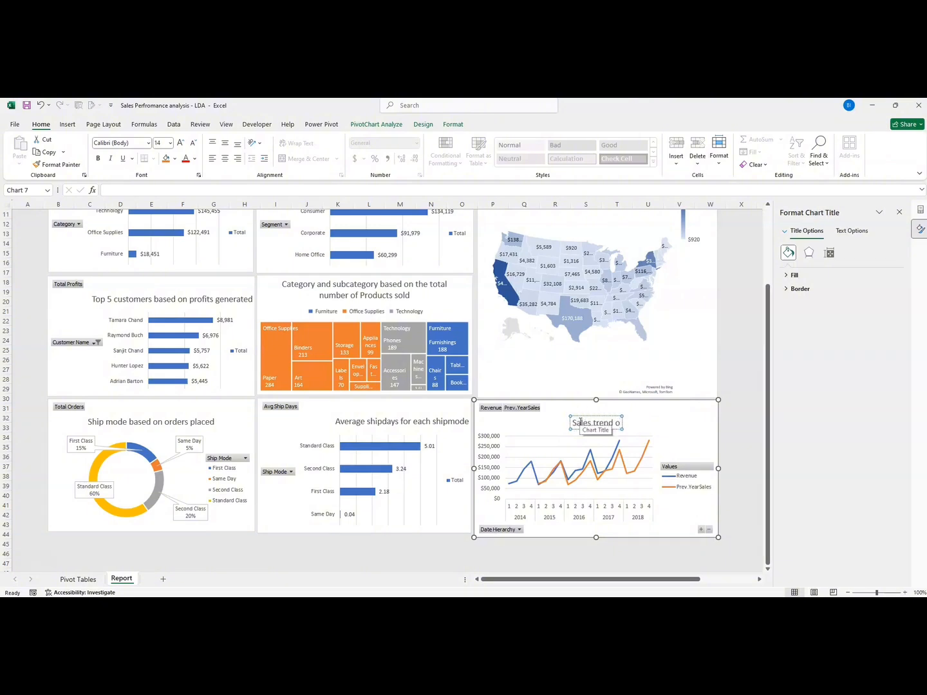
pyautogui.write('vr the y')
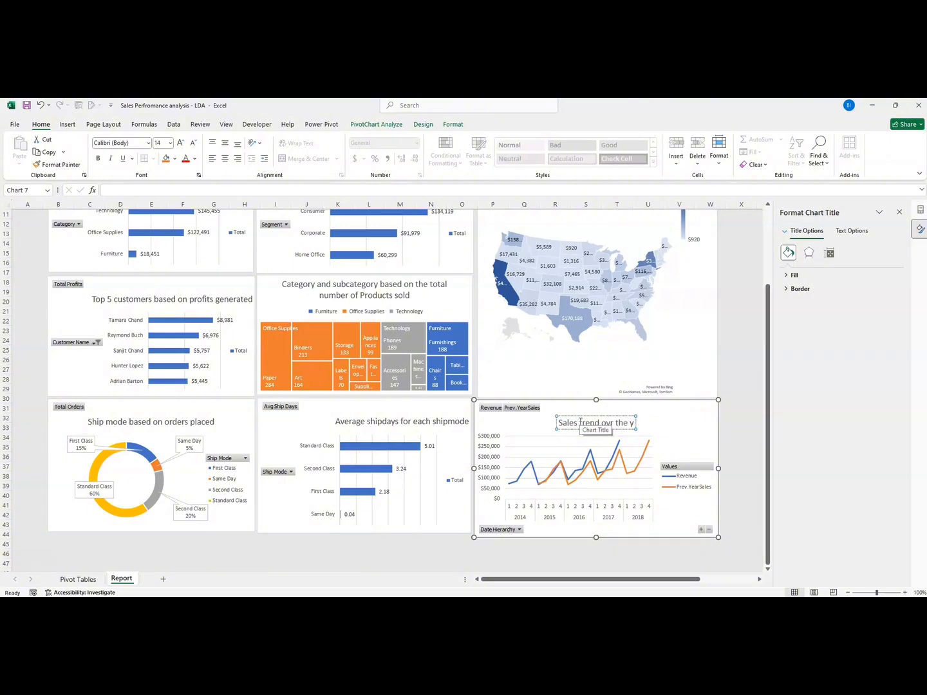
pyautogui.write('ears fr')
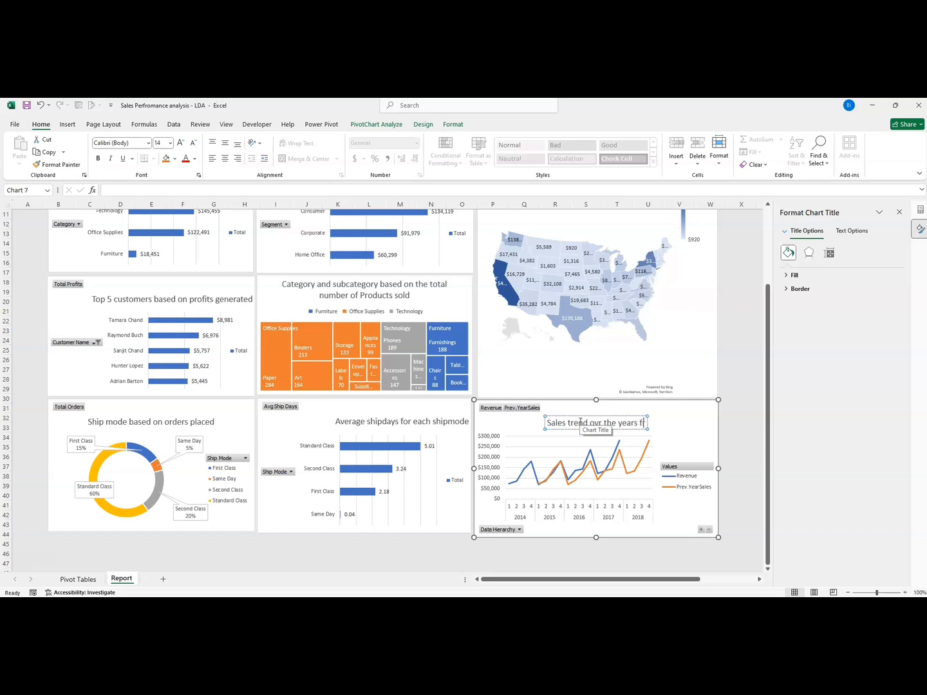
pyautogui.write('om 1014')
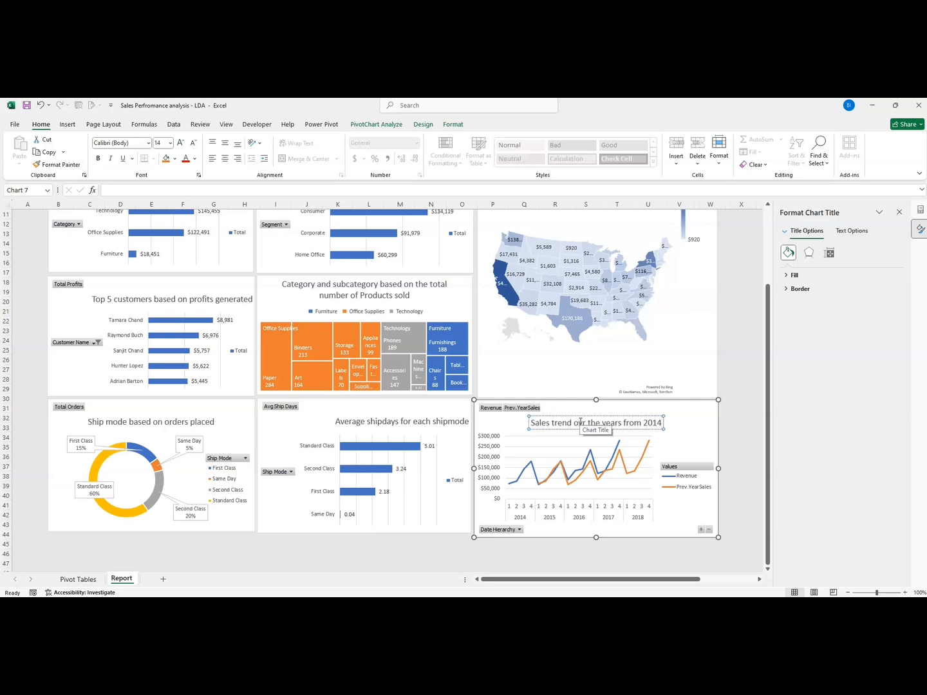
pyautogui.write(' to 20')
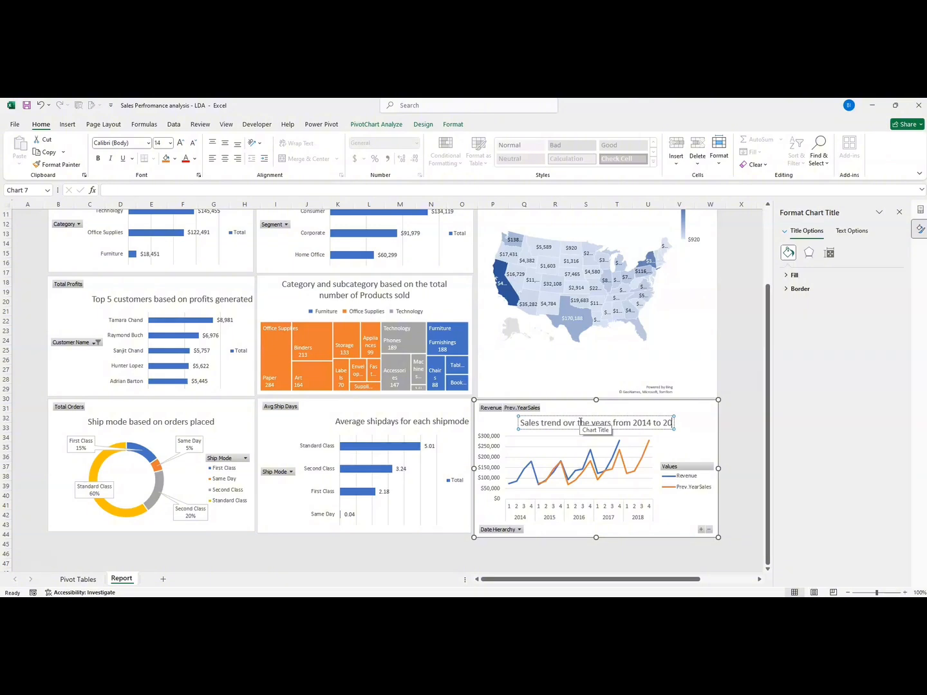
pyautogui.write('15')
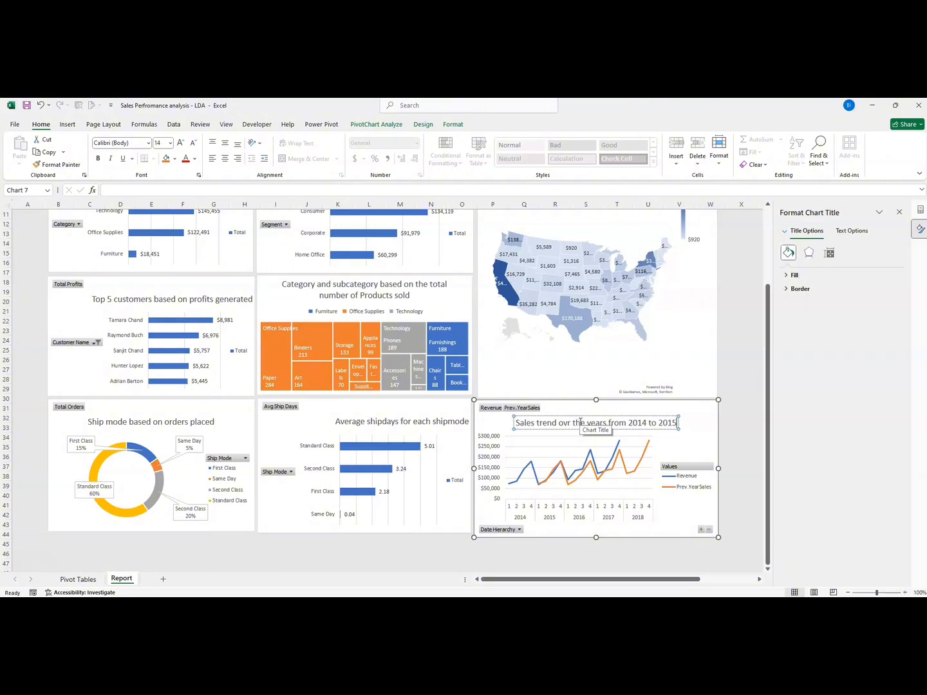
pyautogui.click(740, 399)
# Step: Close the Format Shape pane to free up space beside the dashboard
pyautogui.moveTo(765, 390); pyautogui.dragTo(744, 277)
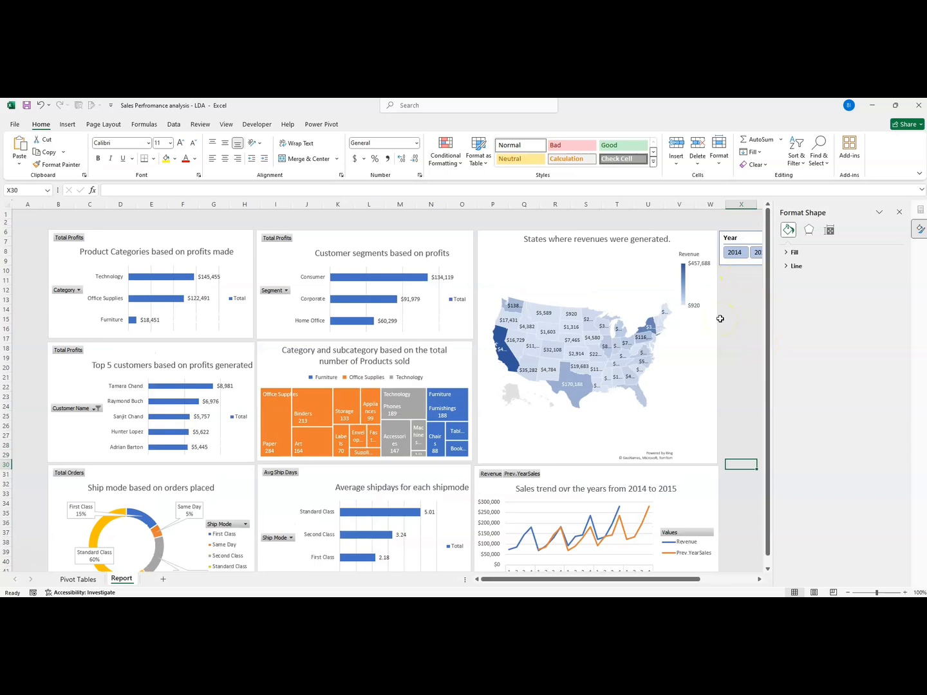
pyautogui.moveTo(763, 330); pyautogui.dragTo(766, 395)
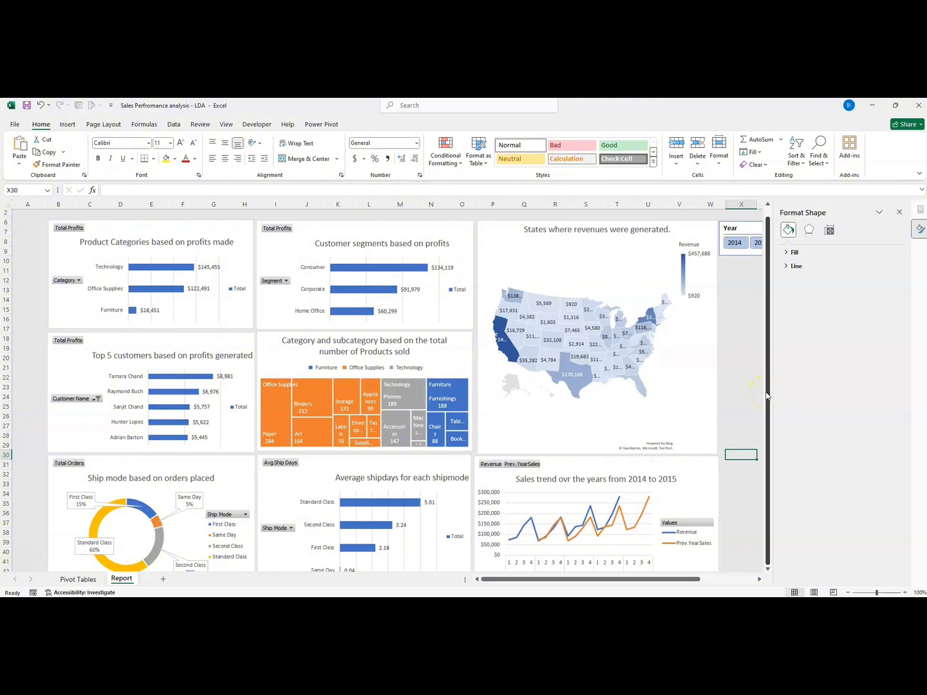
pyautogui.click(753, 271)
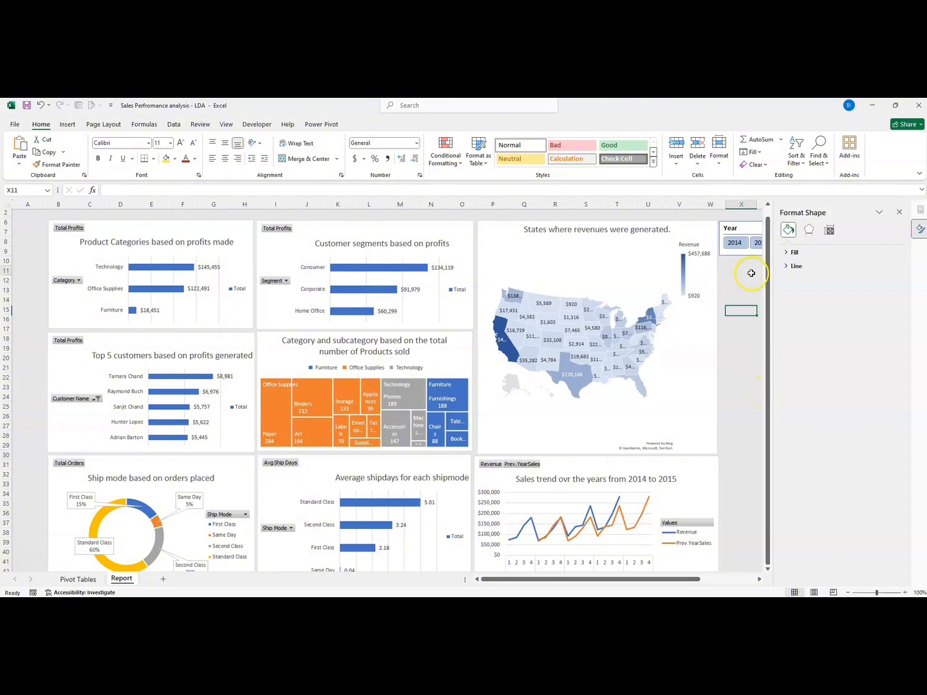
pyautogui.click(896, 216)
pyautogui.click(741, 283)
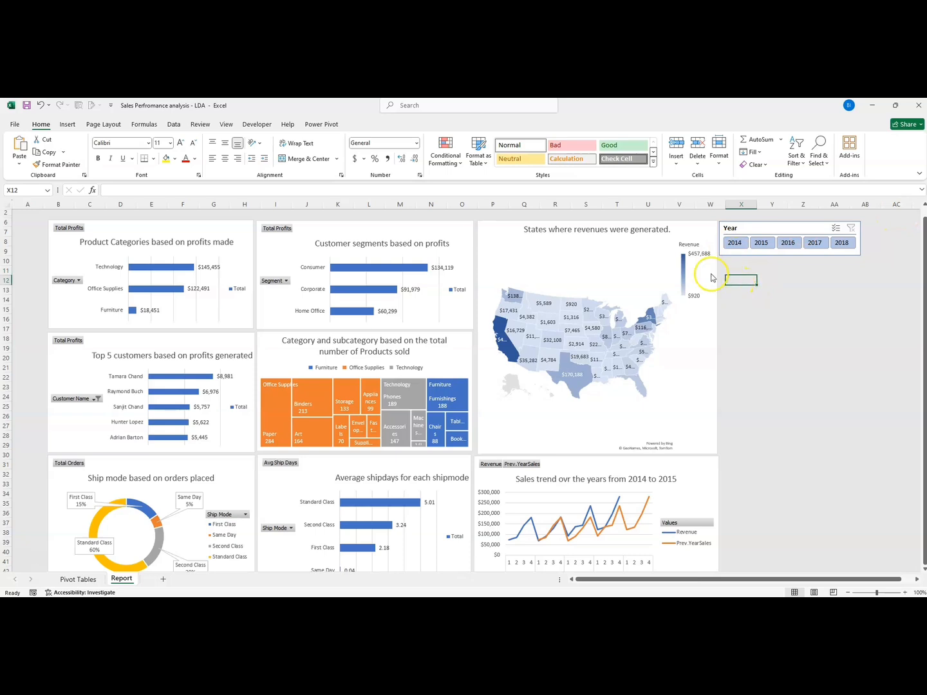
# Step: Insert a tall text box beneath the Year slicer, matching its width, and enter the heading "Insights:" in it
pyautogui.click(69, 125)
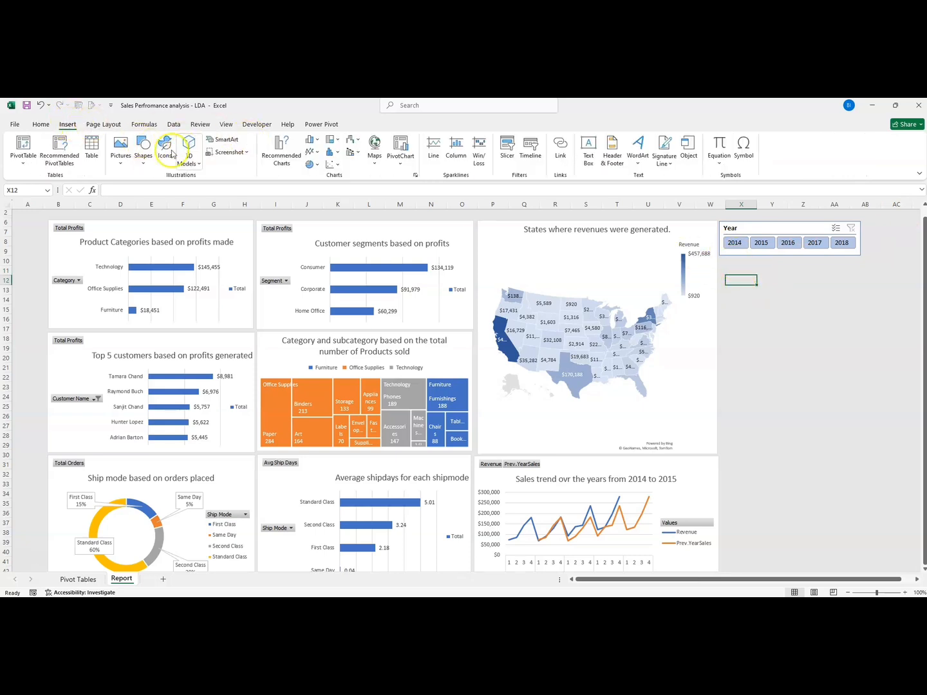
pyautogui.click(586, 157)
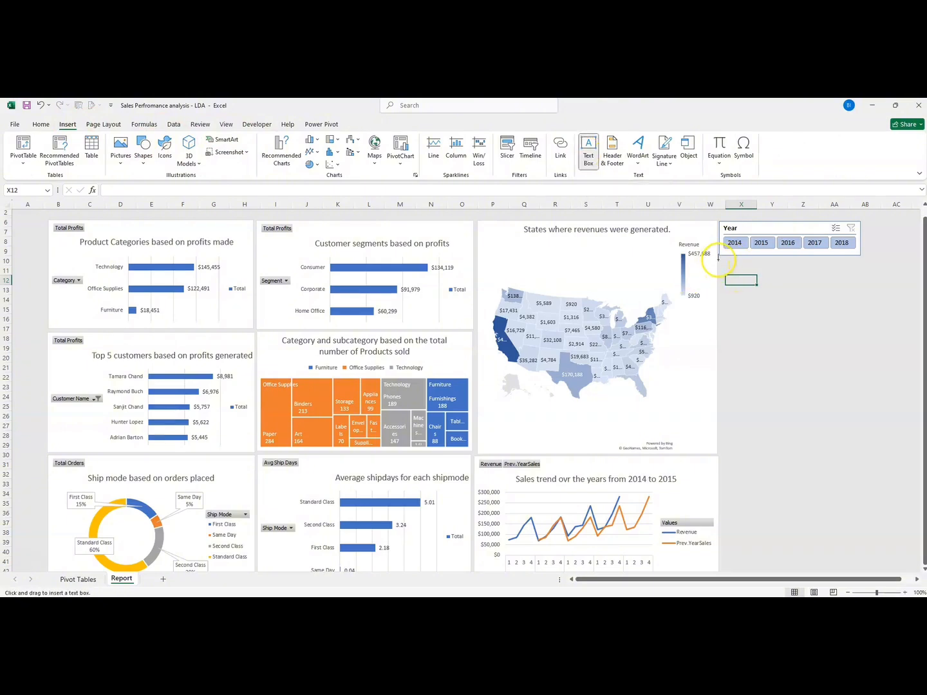
pyautogui.moveTo(720, 257); pyautogui.dragTo(860, 552)
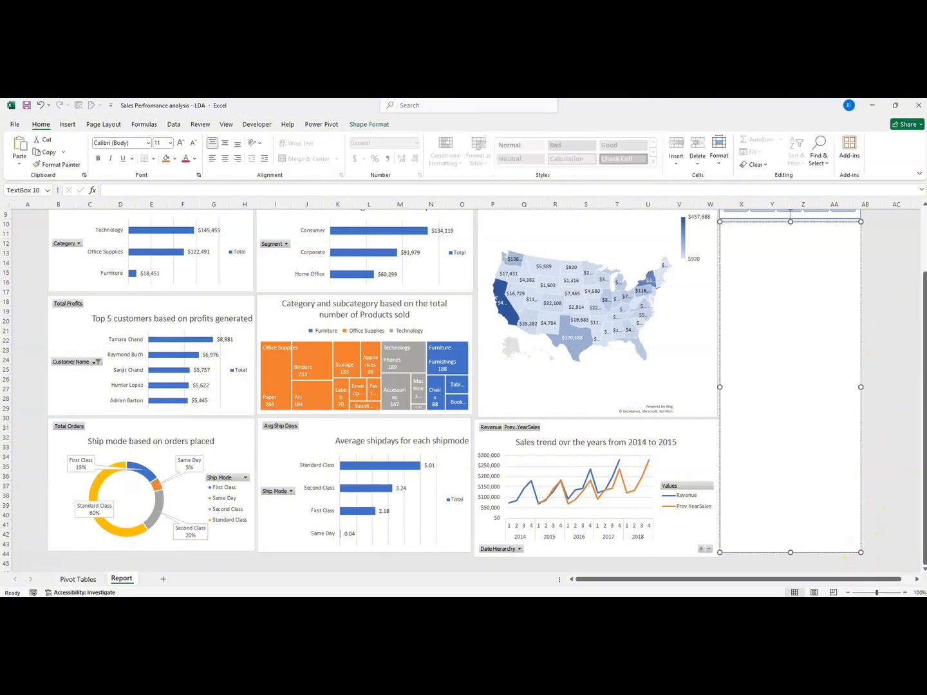
pyautogui.moveTo(925, 301); pyautogui.dragTo(924, 269)
pyautogui.moveTo(916, 265); pyautogui.dragTo(867, 265)
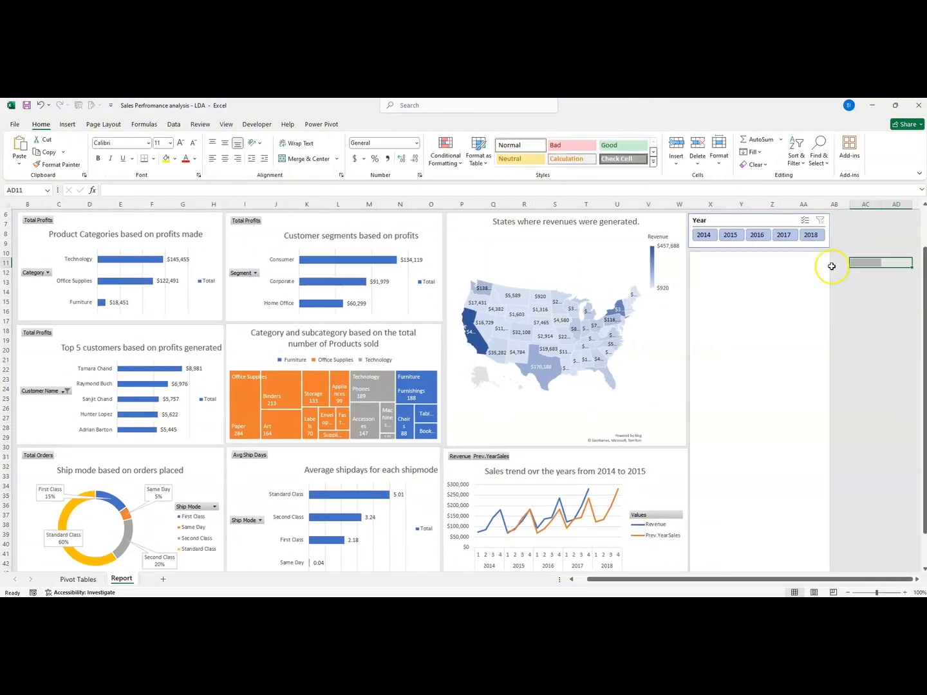
pyautogui.click(696, 260)
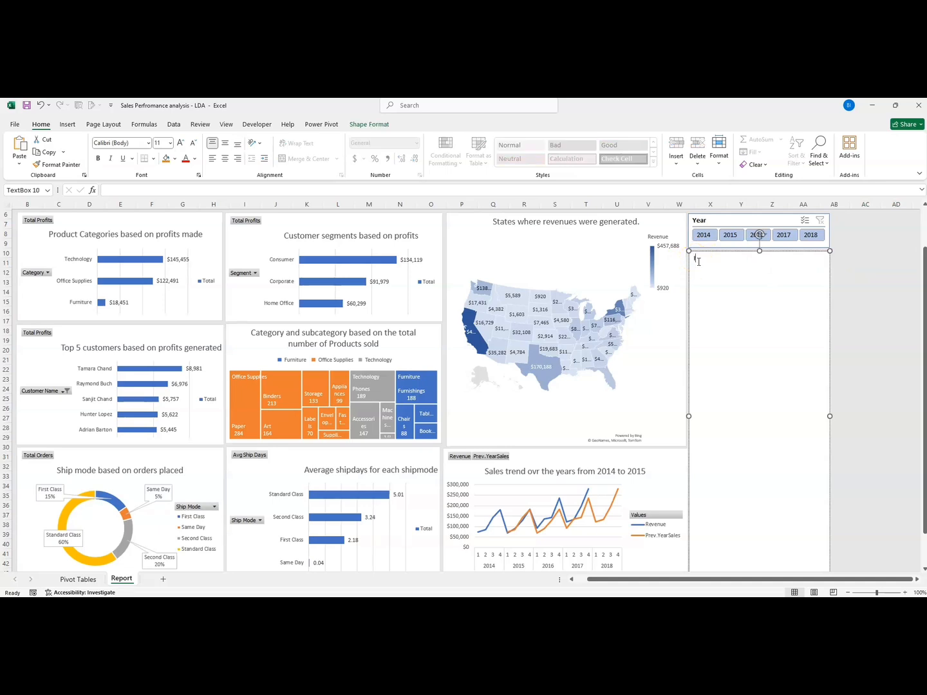
pyautogui.write('Insights:')
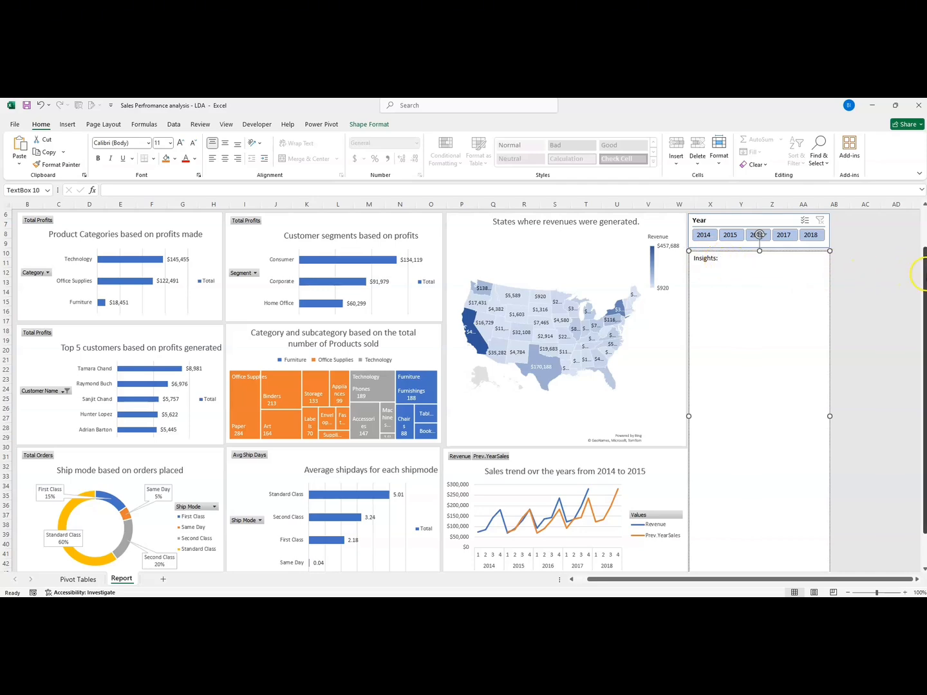
# Step: Review the summary figures on the Pivot Tables sheet and return to the Report sheet
pyautogui.moveTo(922, 273); pyautogui.dragTo(918, 230)
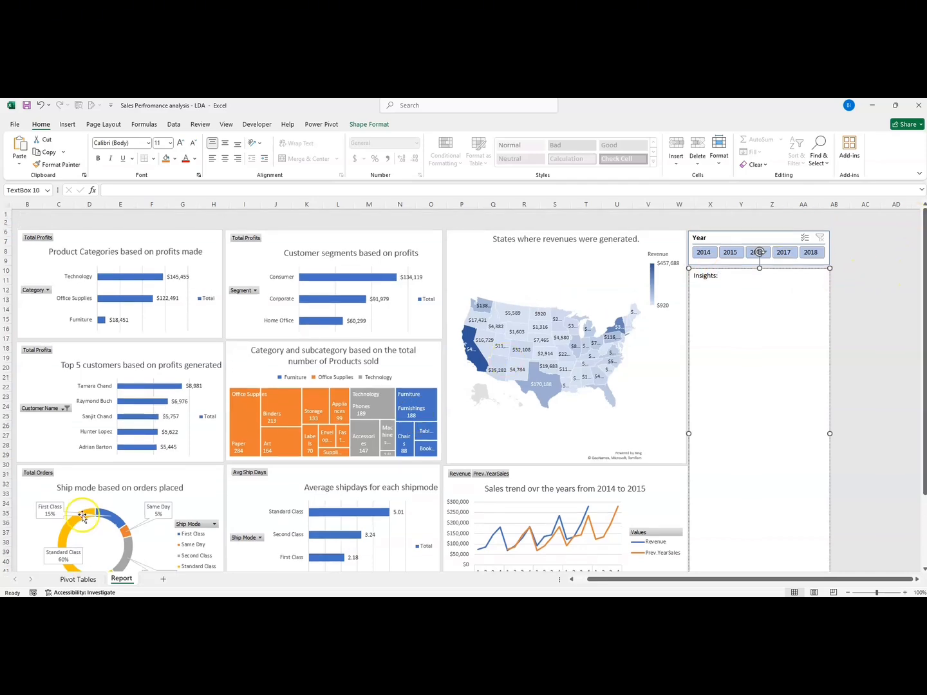
pyautogui.click(74, 580)
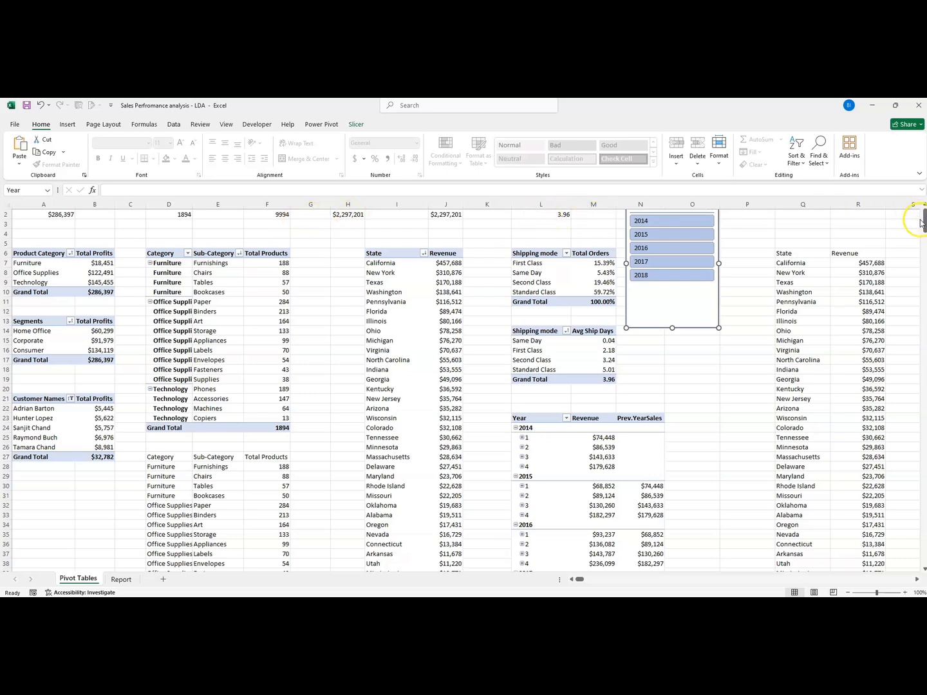
pyautogui.scroll(1, 924, 219)
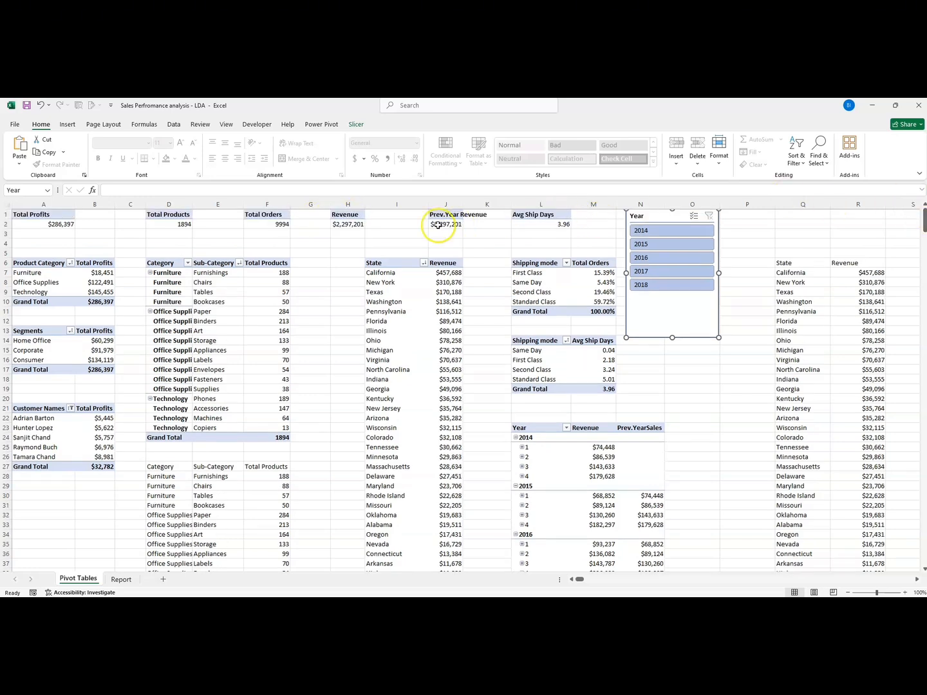
pyautogui.click(121, 580)
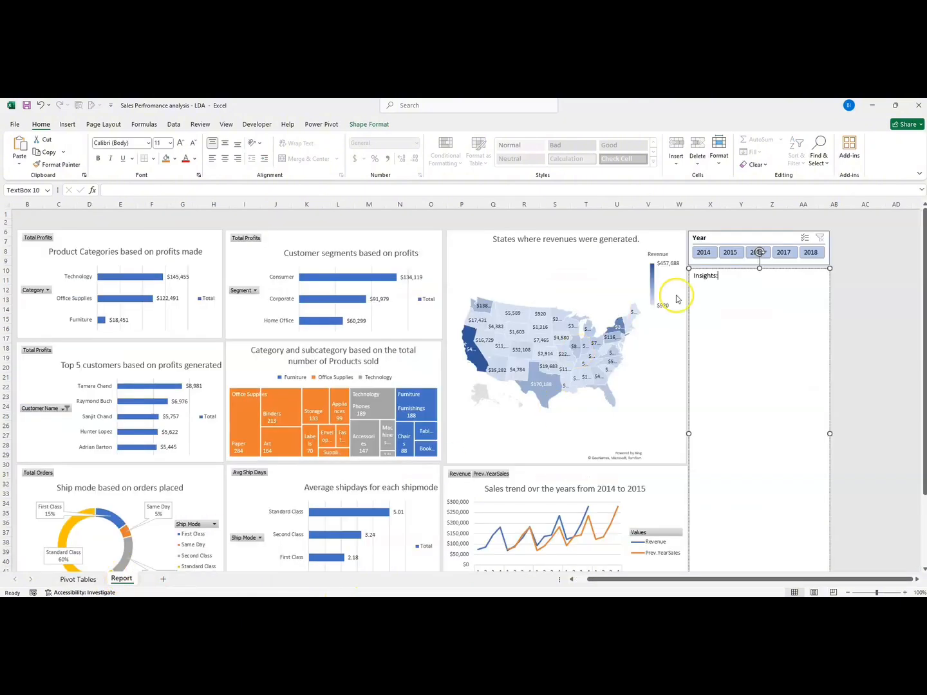
# Step: Start a dashed line under "Insights:" and consult the OBJECTIVES slide in PowerPoint, returning to the Excel sales workbook
pyautogui.press('Return')
pyautogui.hotkey('alt', 'Tab')
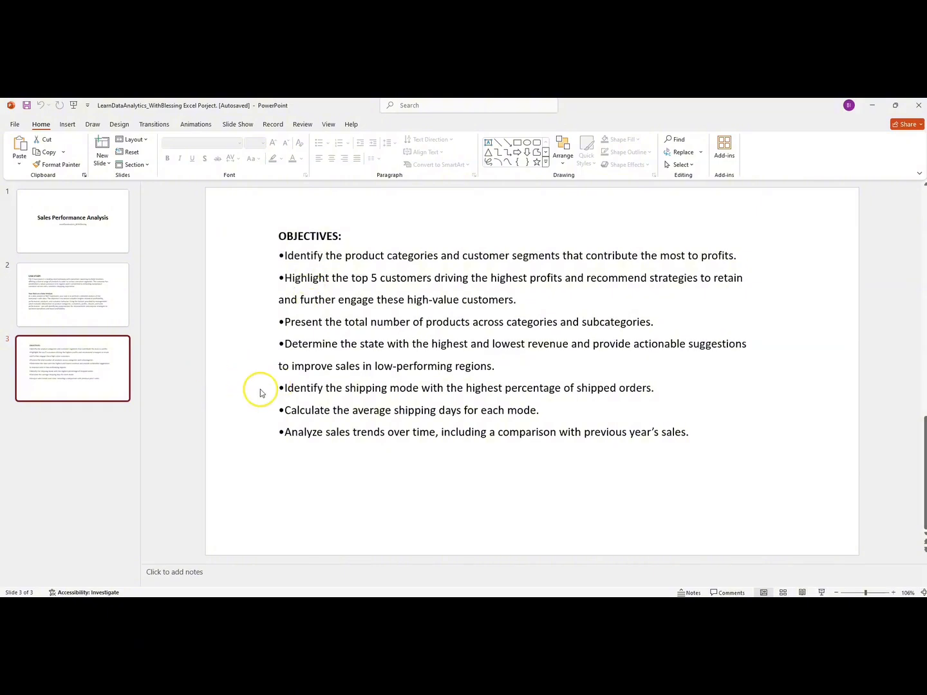
pyautogui.moveTo(412, 606)
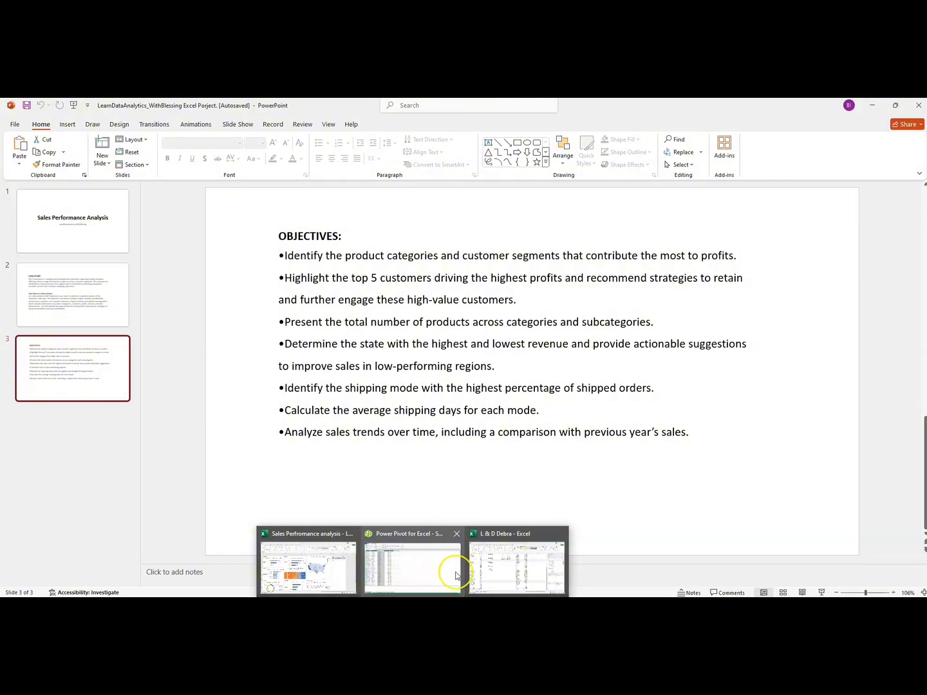
pyautogui.click(487, 577)
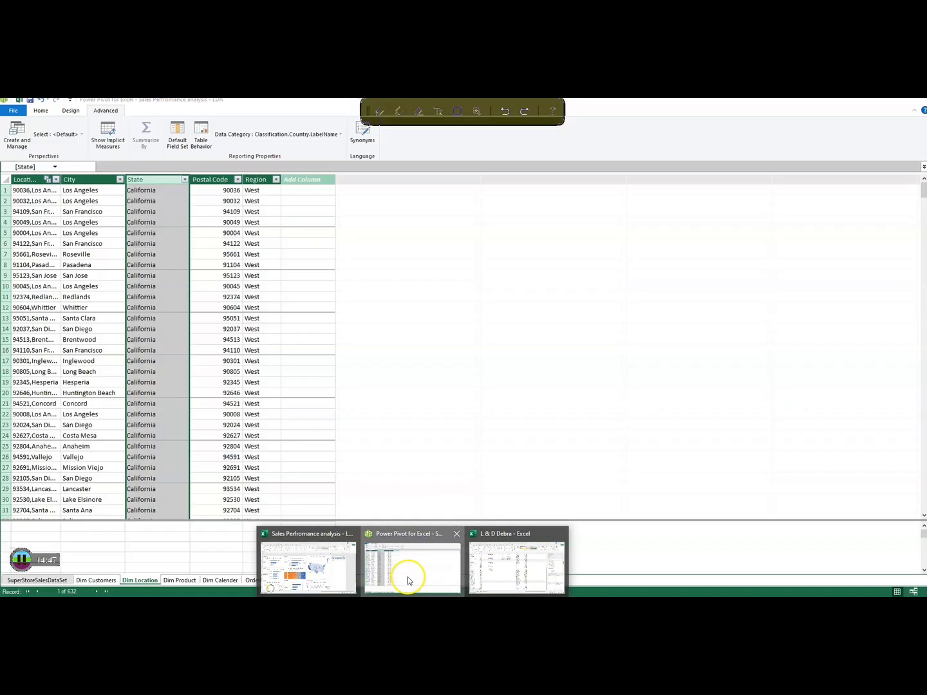
pyautogui.click(408, 577)
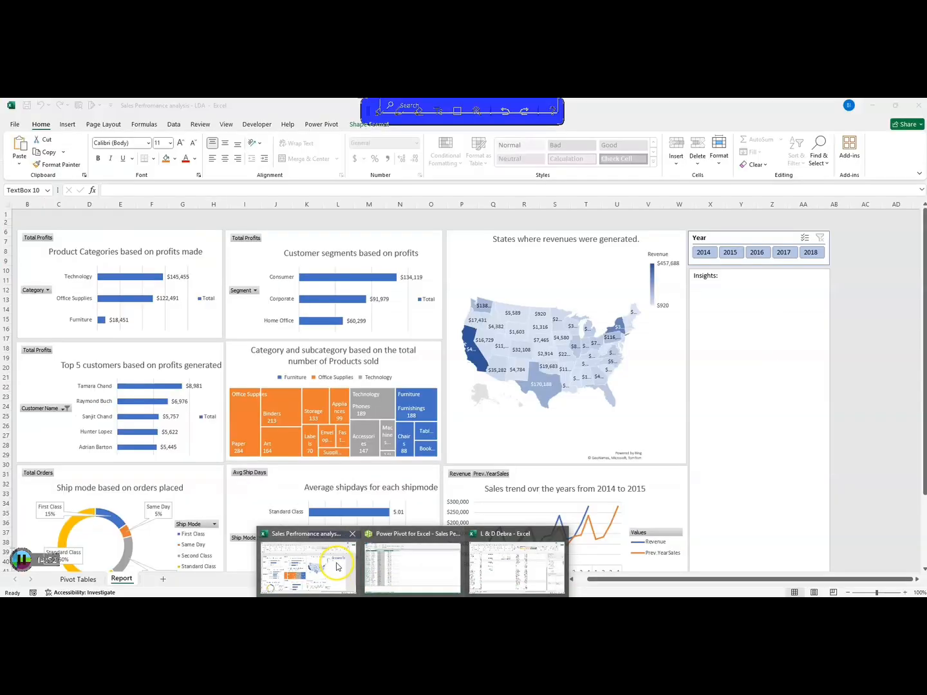
pyautogui.click(338, 567)
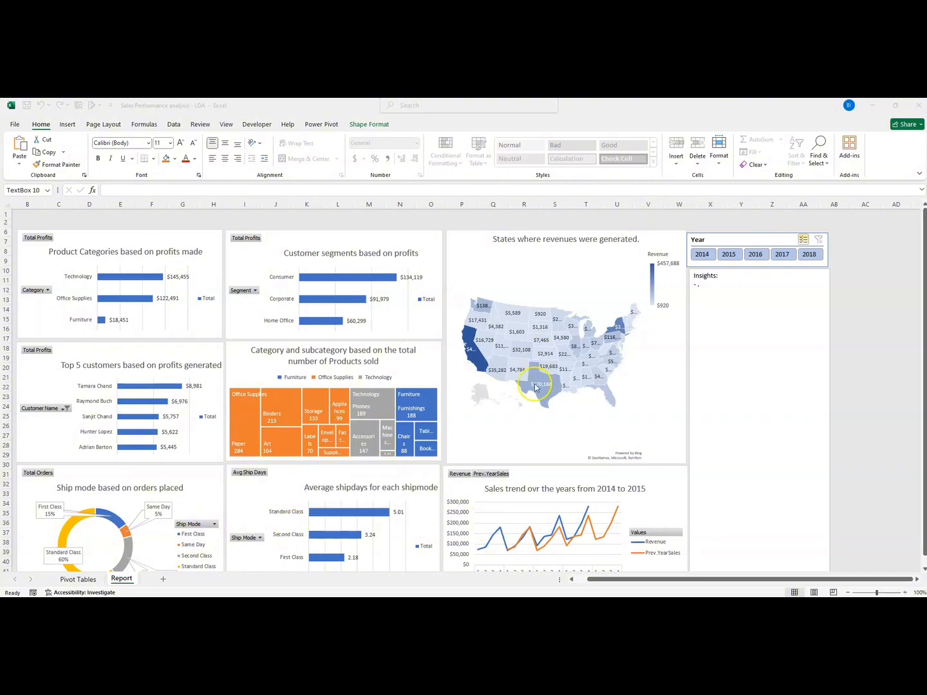
# Step: Recheck the OBJECTIVES slide in PowerPoint, return to Excel and place the cursor after the dash in the insights text box
pyautogui.hotkey('alt', 'Tab')
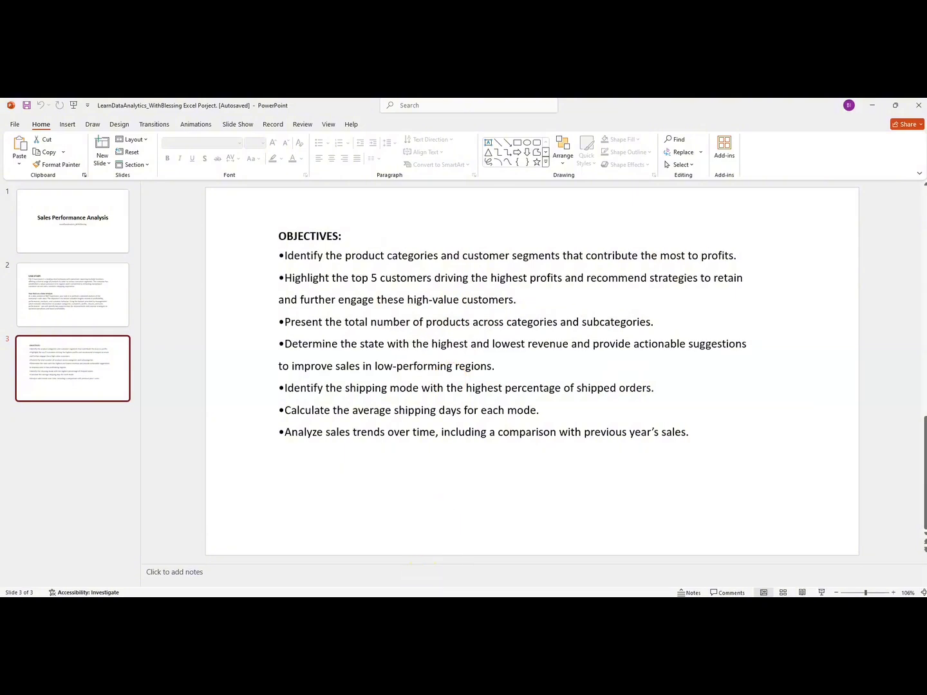
pyautogui.moveTo(399, 595)
pyautogui.click(431, 567)
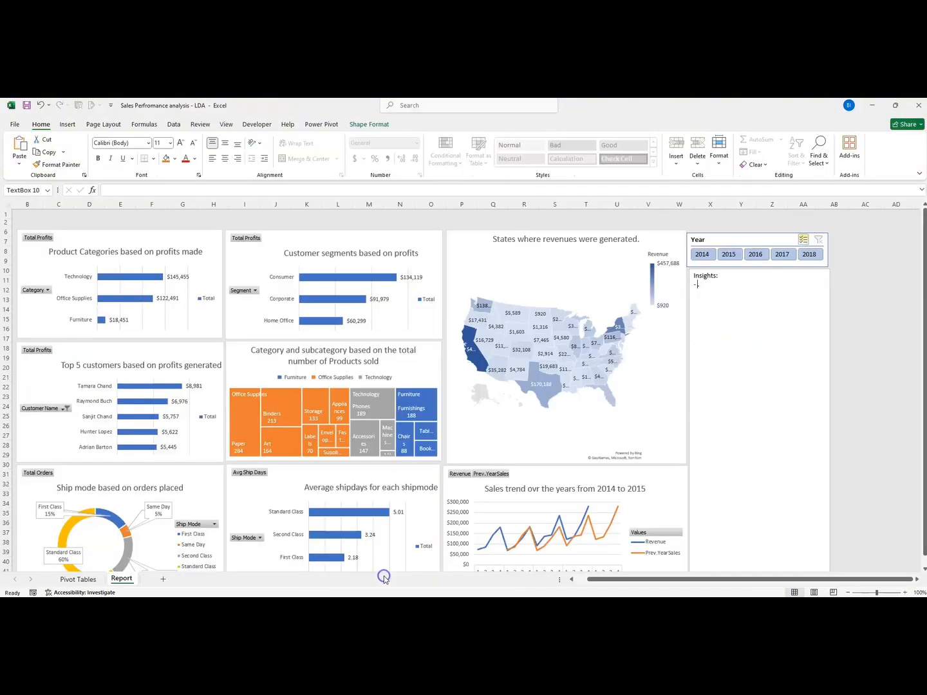
pyautogui.click(702, 284)
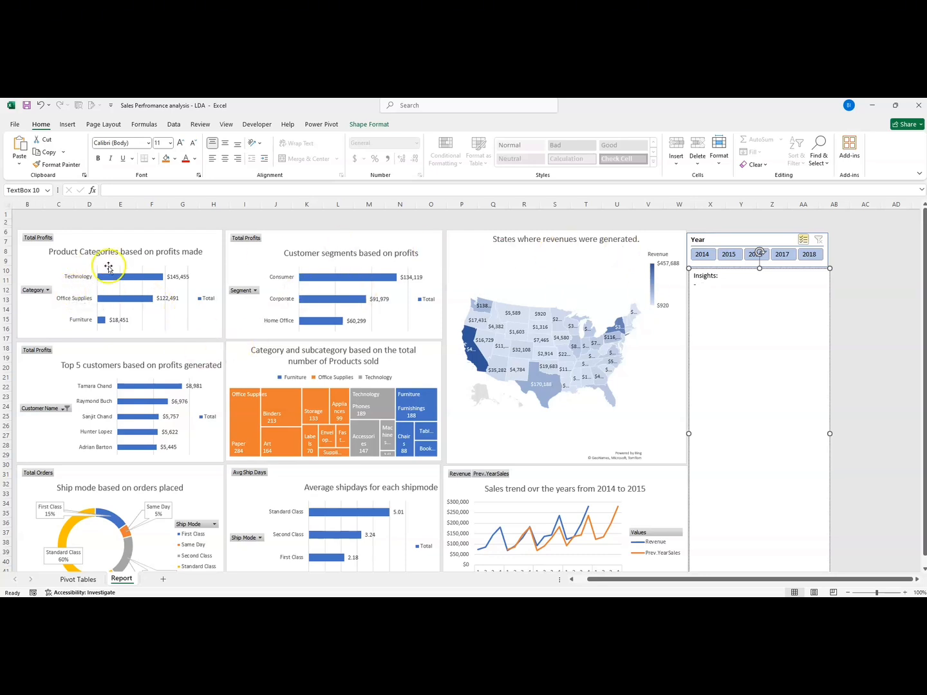
# Step: Deselect 2014 in the Year slicer and select the states revenue map chart
pyautogui.click(702, 257)
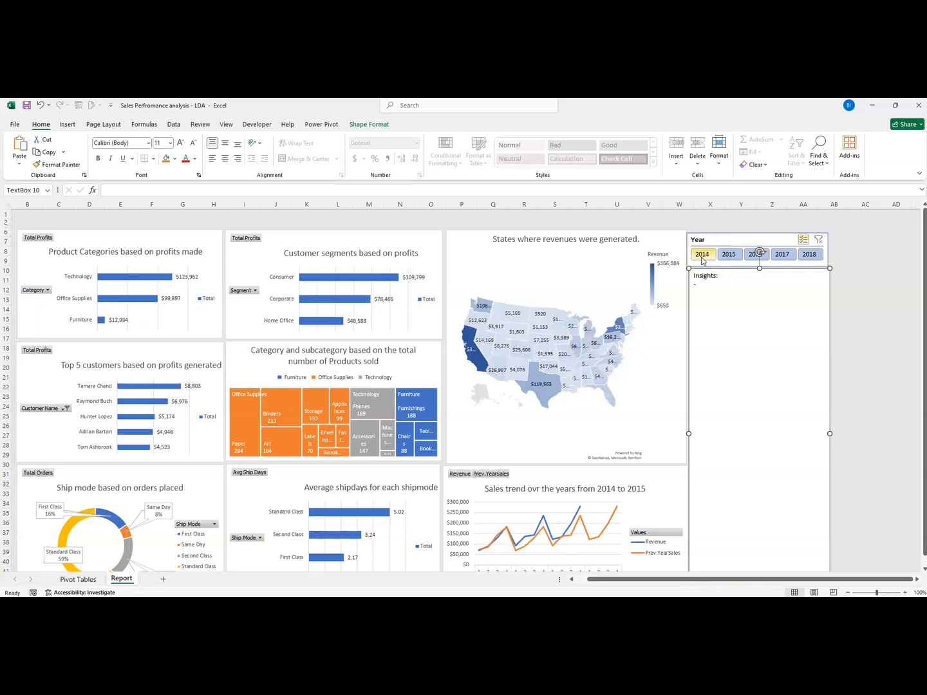
pyautogui.click(602, 270)
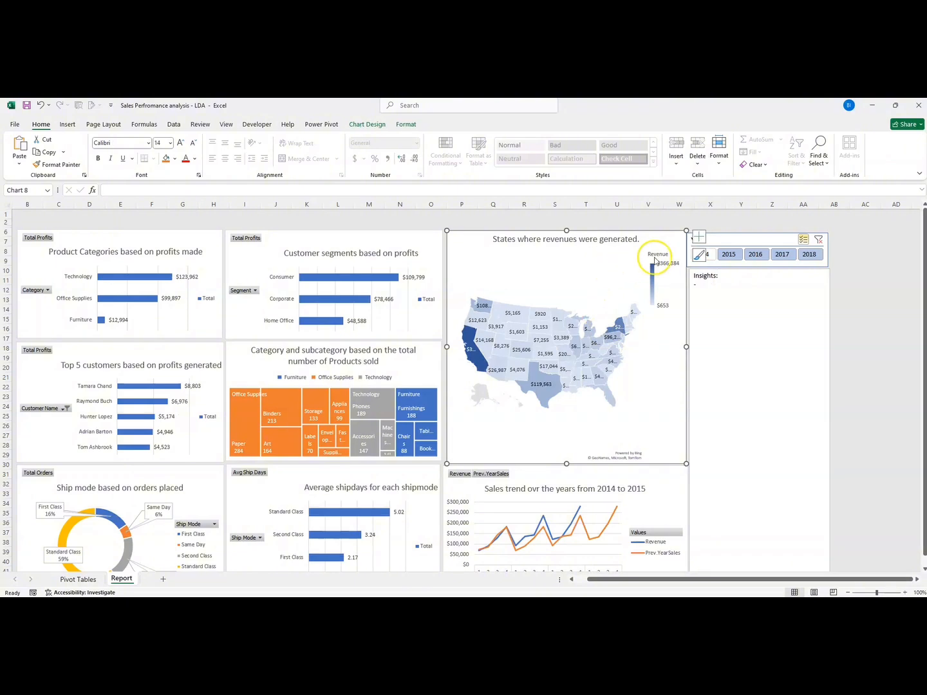
# Step: Change the states revenue map's data labels to show the category name instead of the value
pyautogui.click(698, 238)
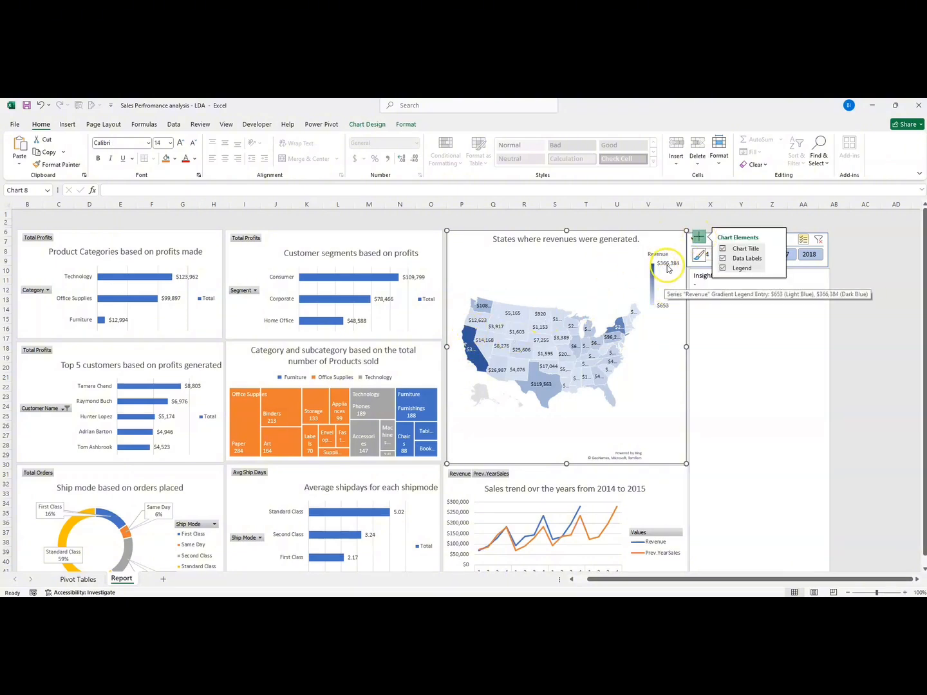
pyautogui.click(777, 261)
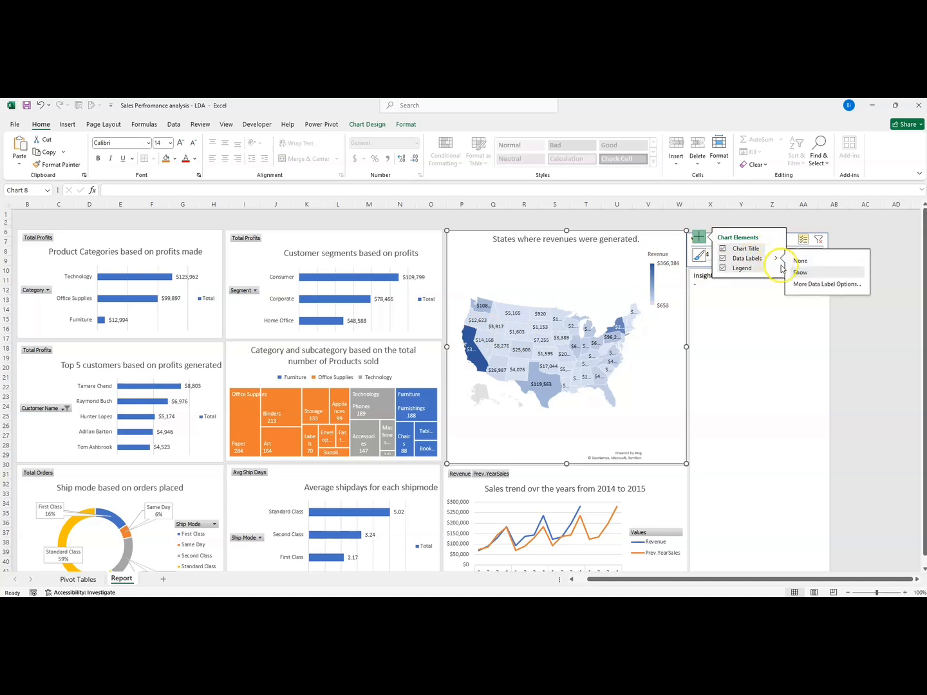
pyautogui.click(813, 286)
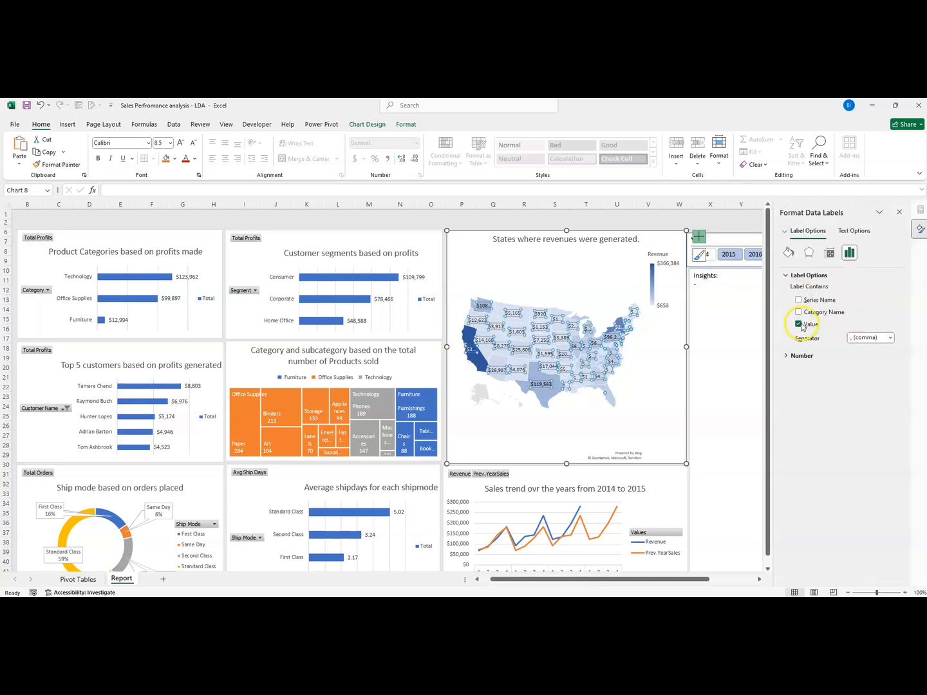
pyautogui.click(798, 325)
pyautogui.click(797, 311)
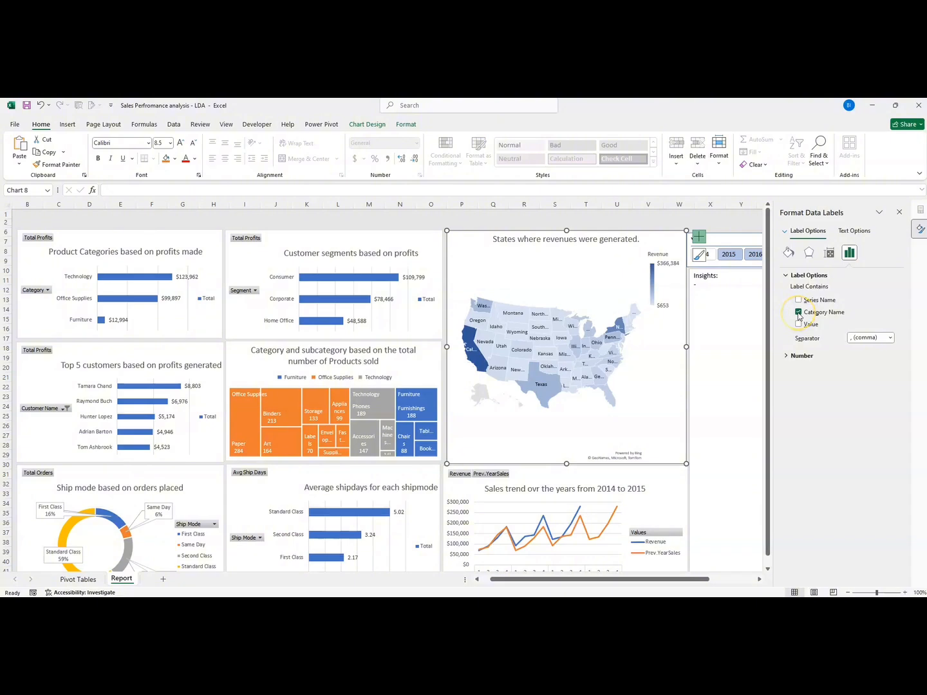
pyautogui.click(499, 409)
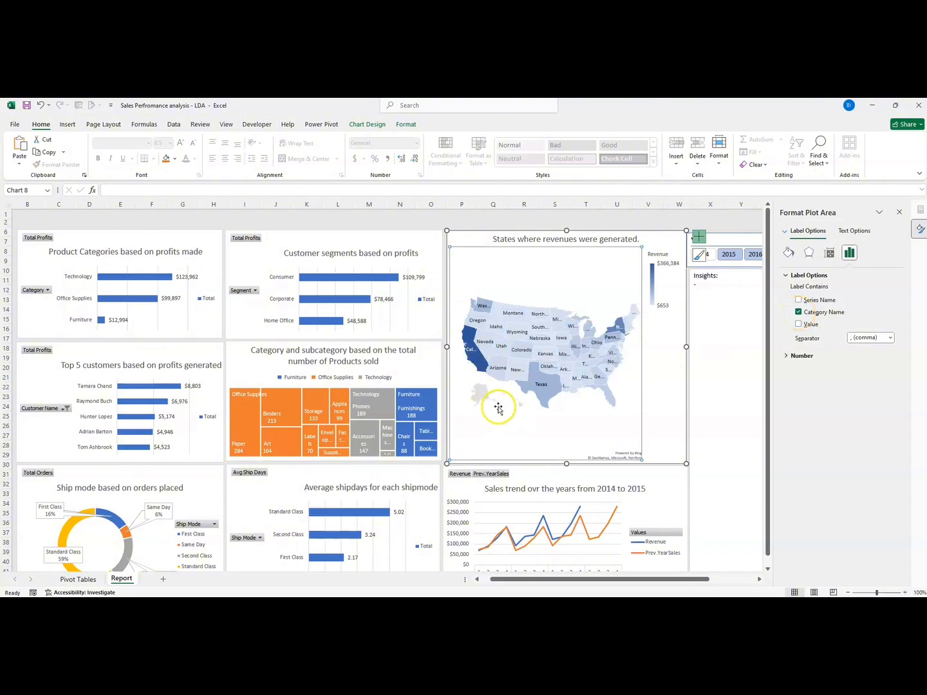
# Step: Reduce the font size of the map's state labels to 7 and close the formatting pane
pyautogui.click(475, 351)
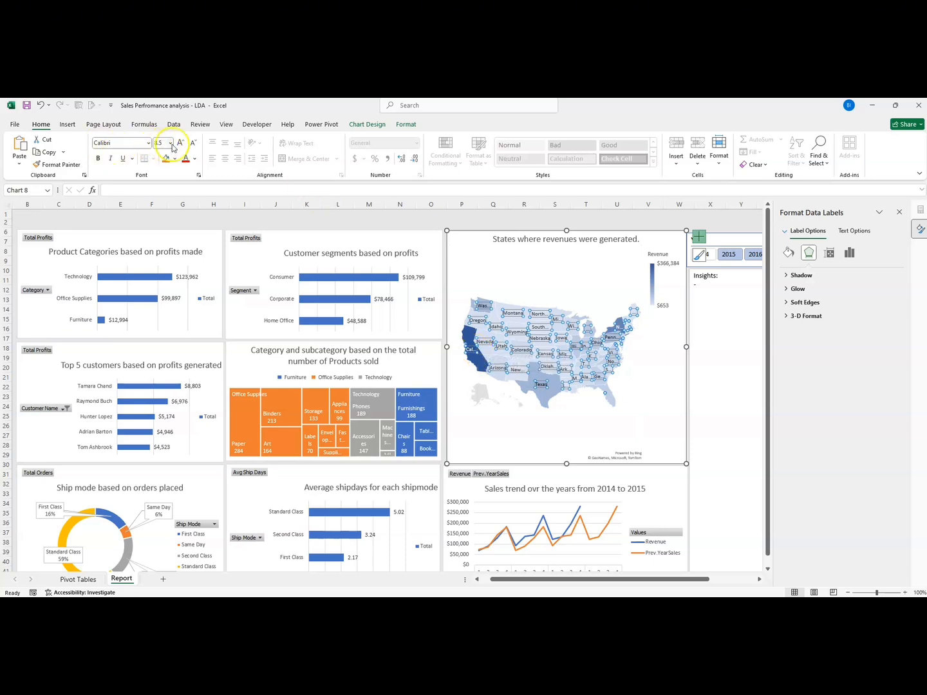
pyautogui.click(192, 144)
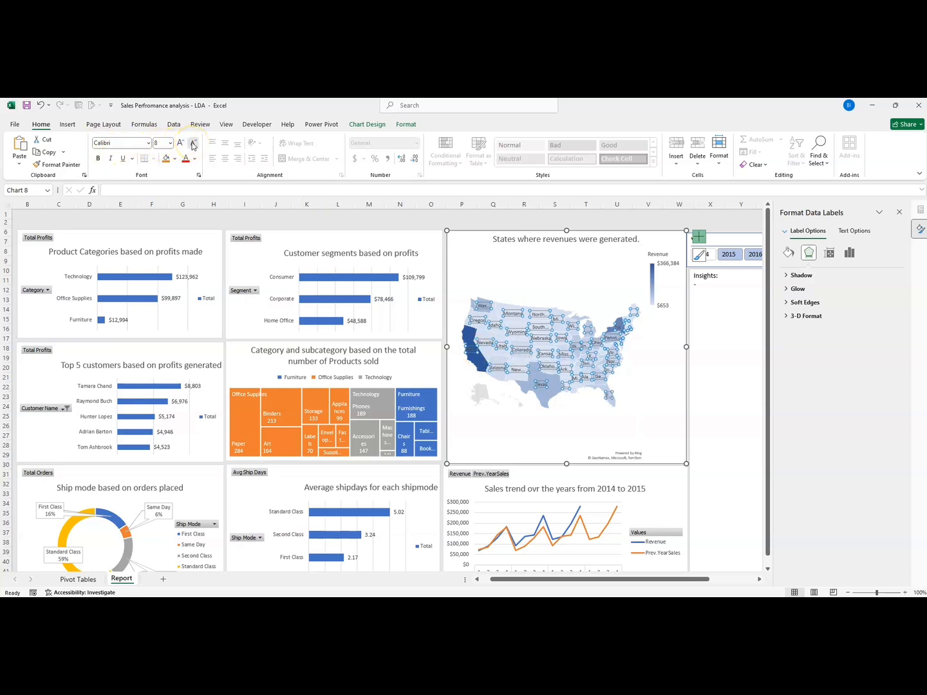
pyautogui.click(192, 144)
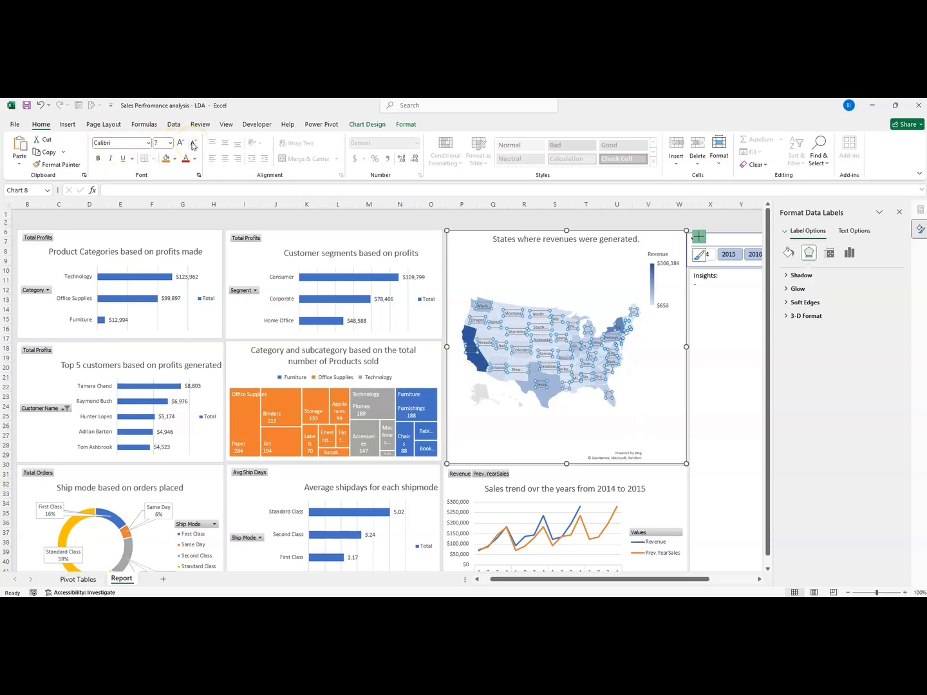
pyautogui.click(556, 284)
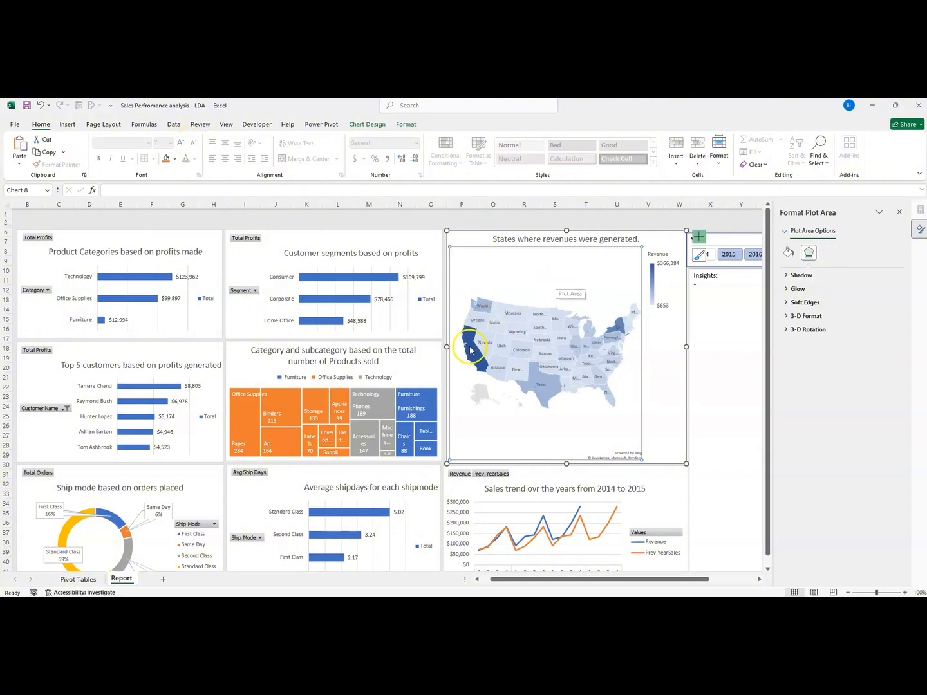
pyautogui.moveTo(483, 346)
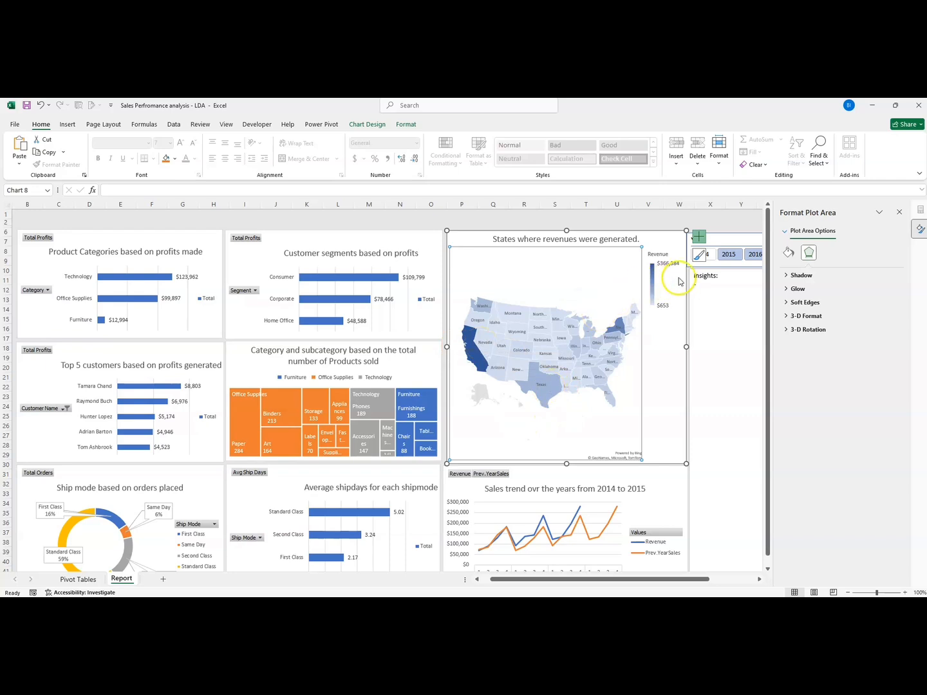
pyautogui.click(649, 238)
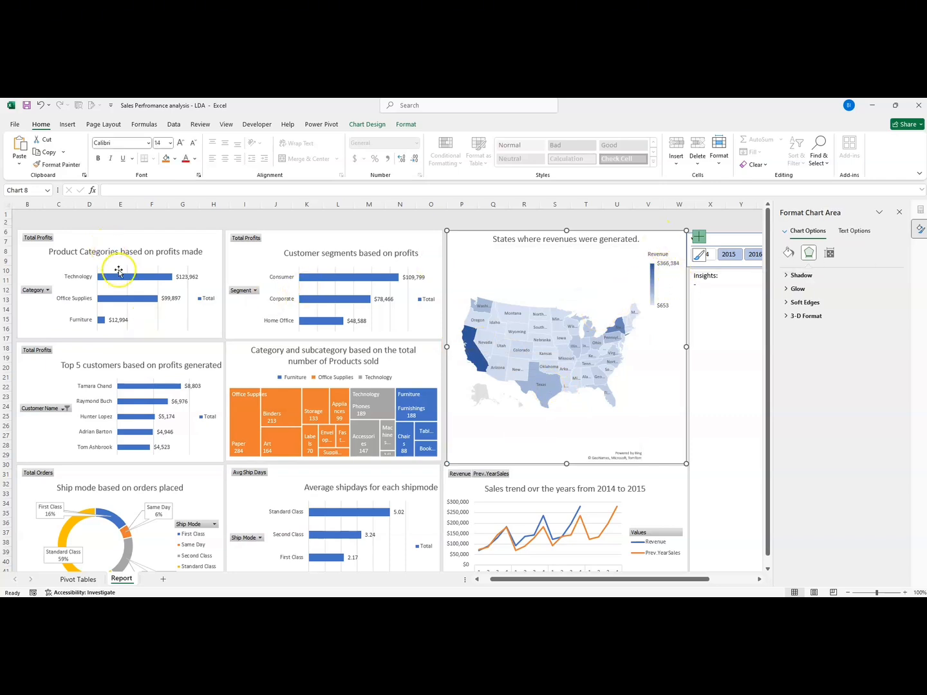
pyautogui.click(753, 285)
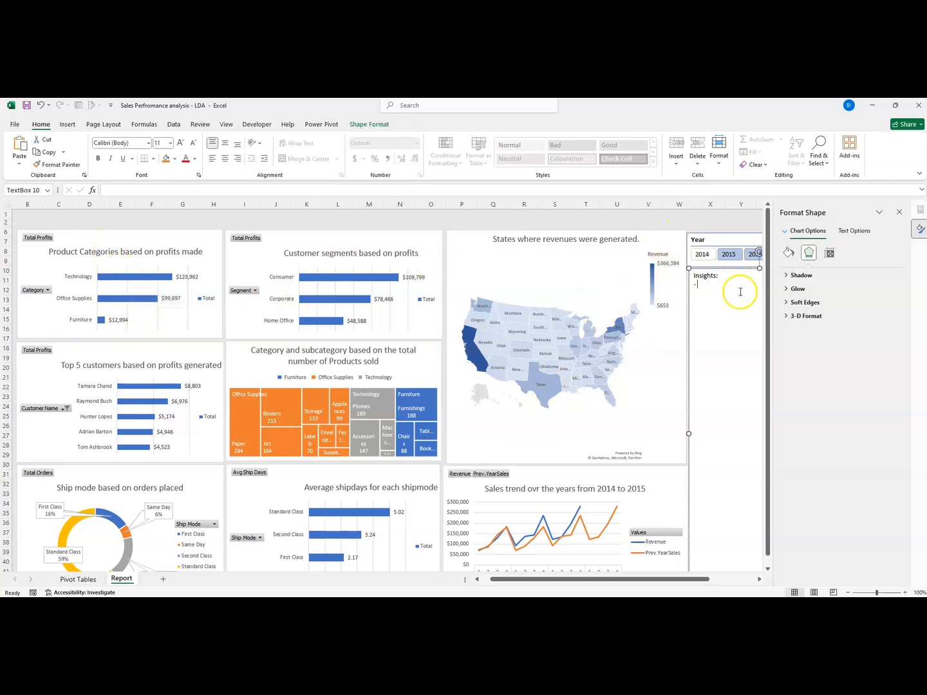
pyautogui.click(899, 213)
# Step: Turn off multi-select in the Year slicer and clear its filter
pyautogui.click(730, 257)
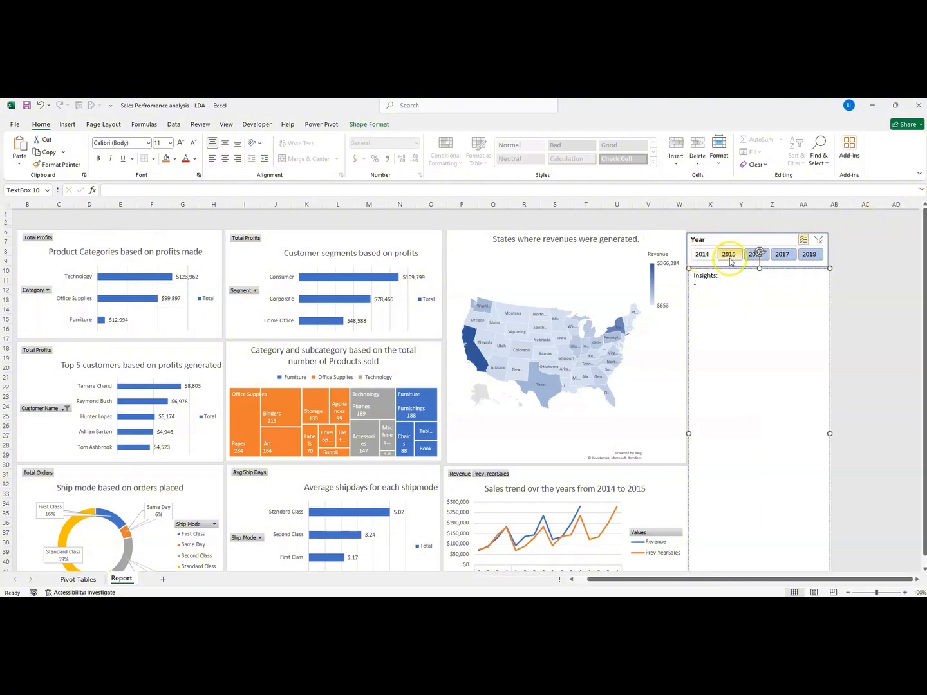
pyautogui.click(812, 245)
pyautogui.click(802, 240)
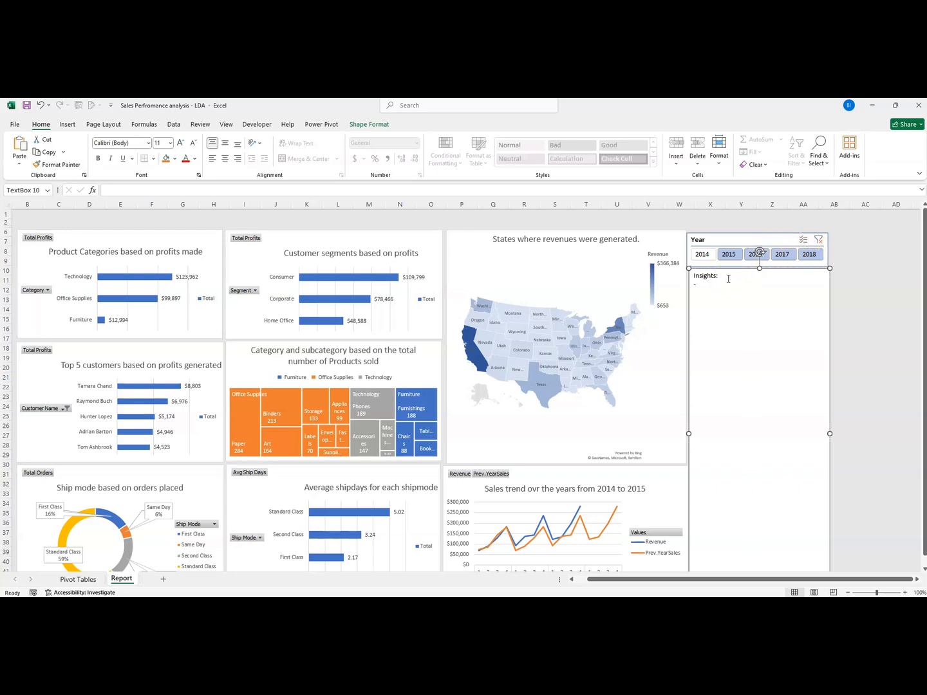
pyautogui.click(757, 269)
pyautogui.click(803, 241)
pyautogui.click(819, 241)
# Step: Filter the dashboard by each year from 2014 to 2018 to compare category profits, returning to 2017
pyautogui.click(705, 259)
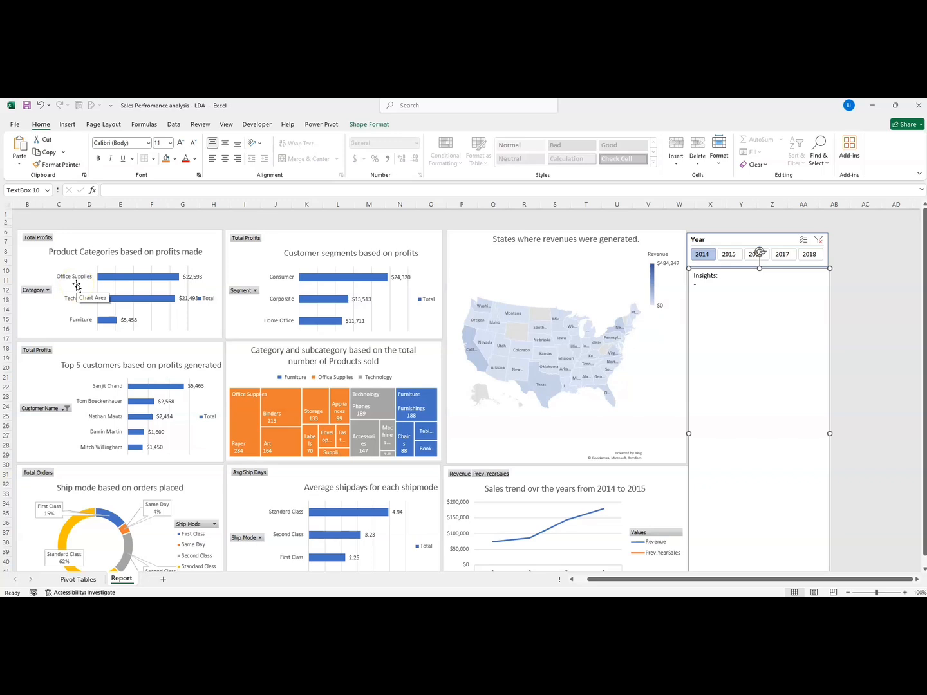
pyautogui.click(727, 257)
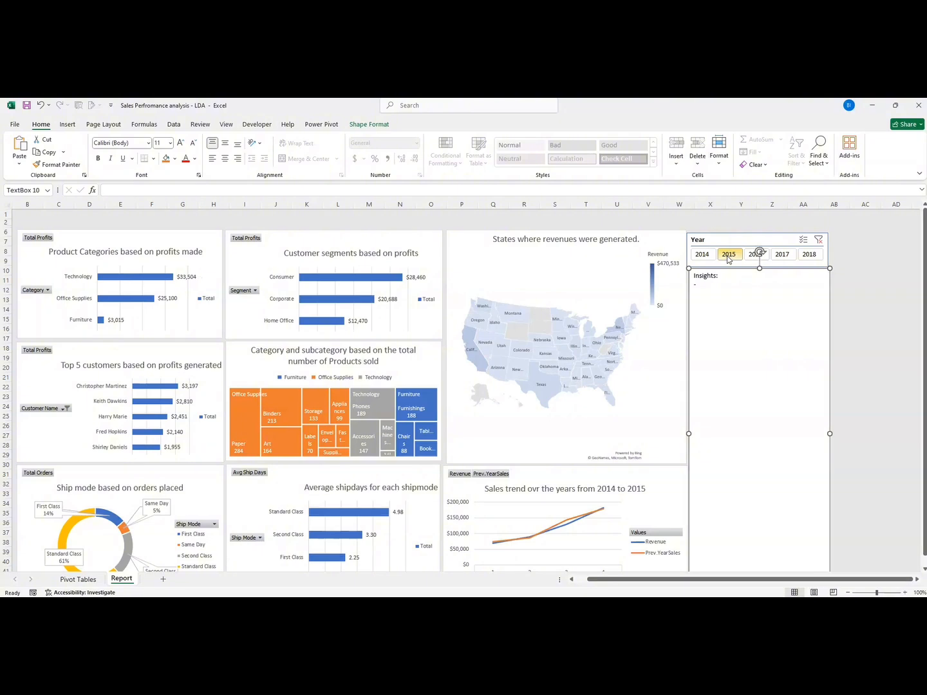
pyautogui.click(749, 257)
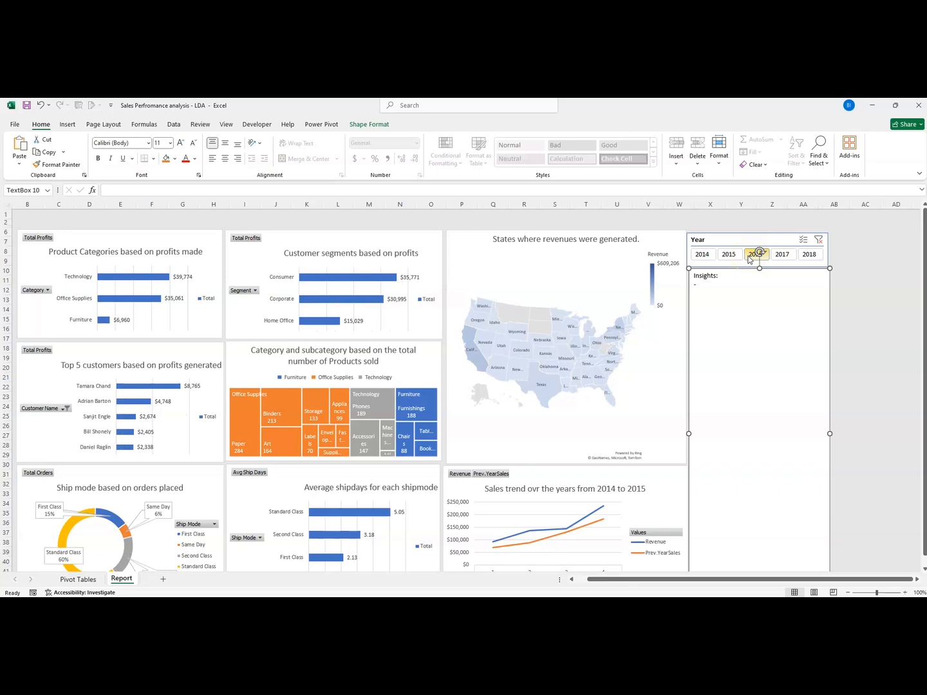
pyautogui.click(779, 259)
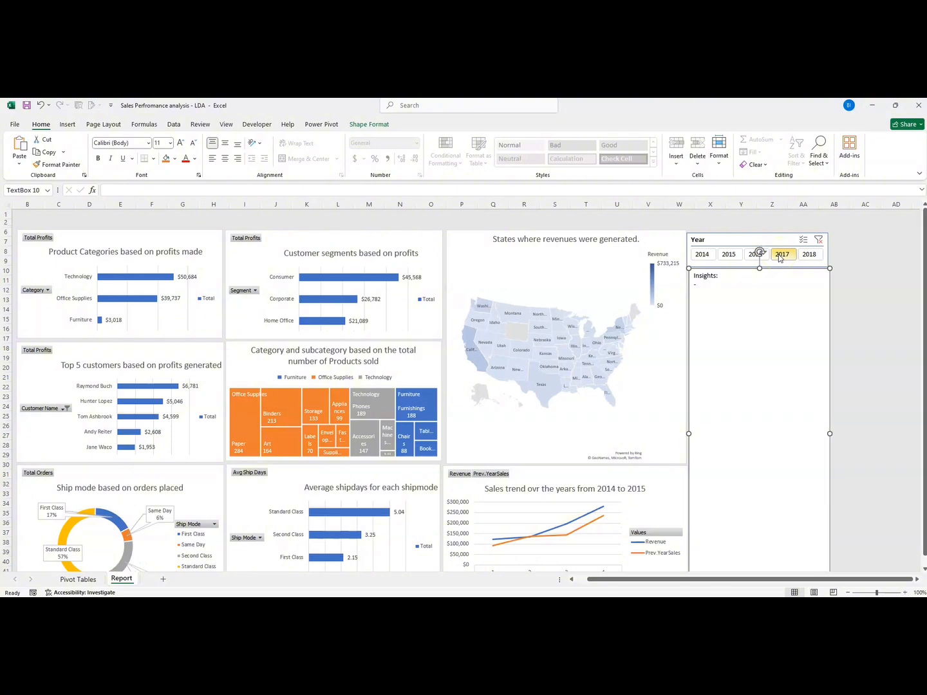
pyautogui.click(810, 254)
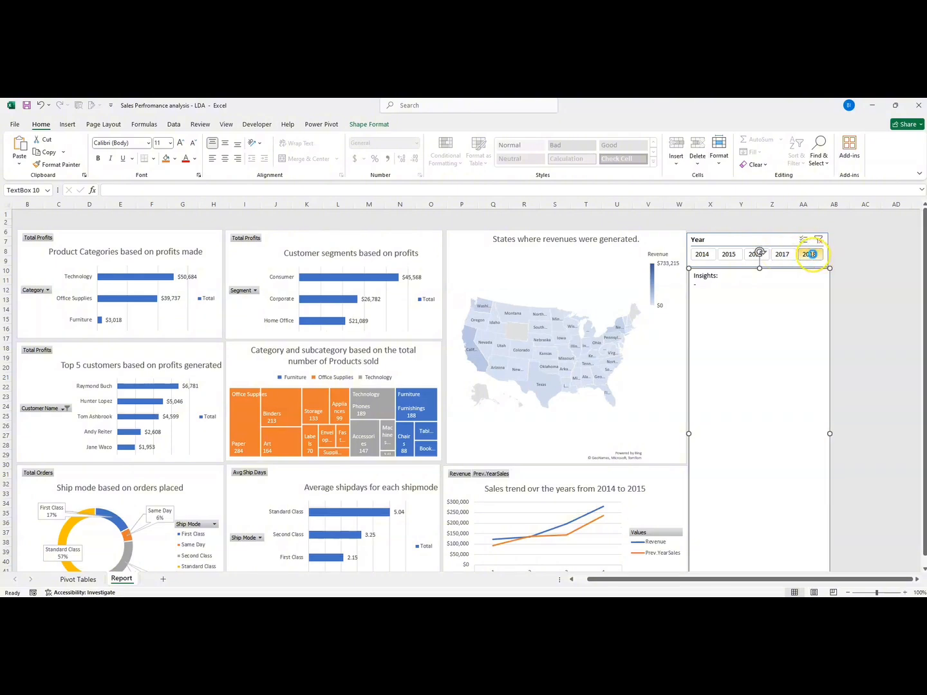
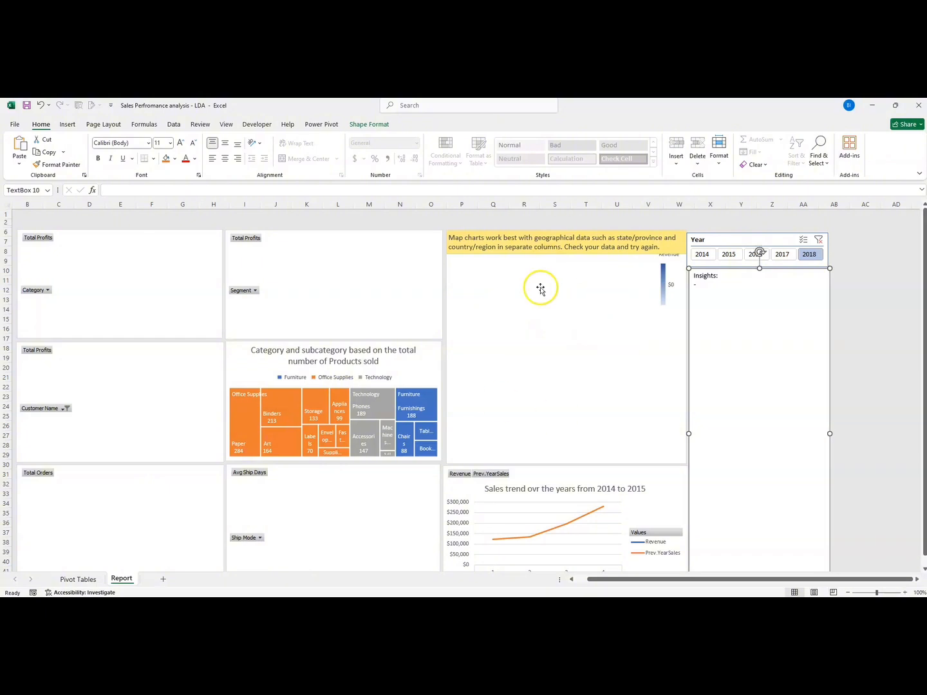
pyautogui.click(784, 256)
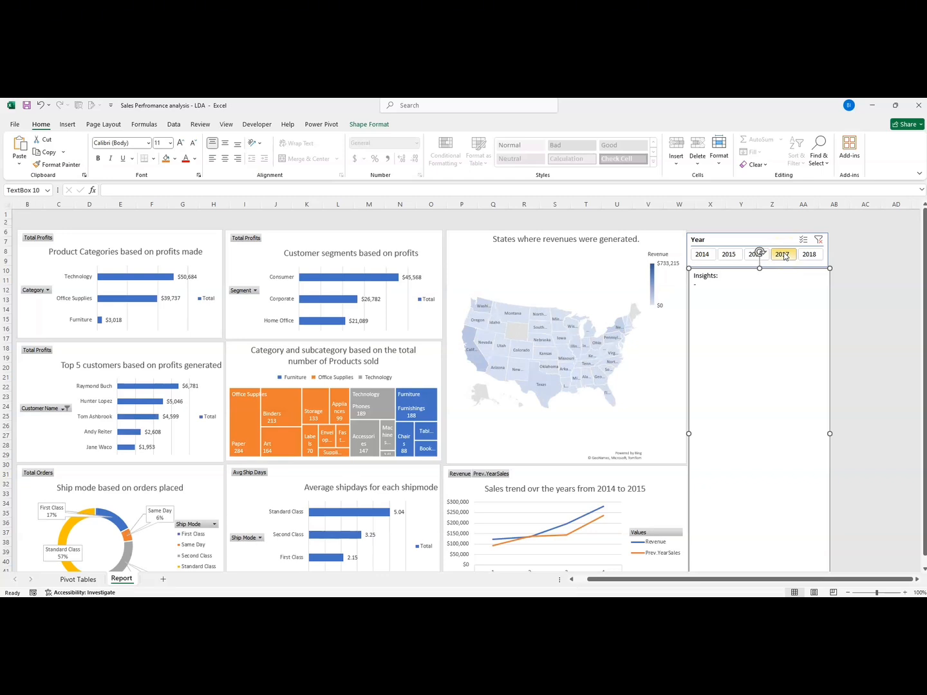
# Step: Begin the first insight in the text box with "Technology product category generates more profits for the bsuniess"
pyautogui.click(702, 287)
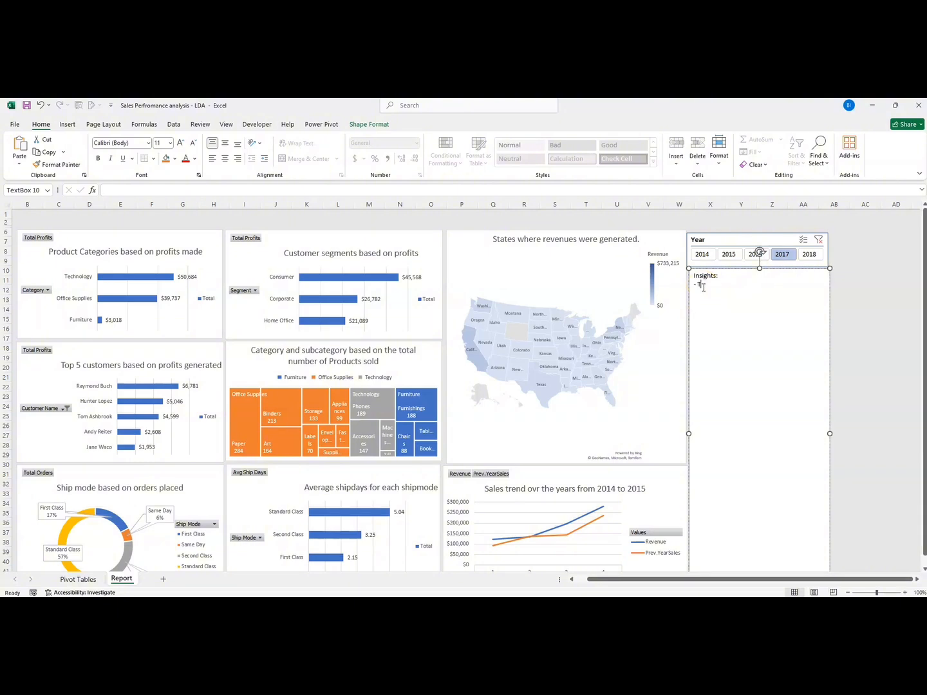
pyautogui.write('Techn')
pyautogui.write('i')
pyautogui.write('logy')
pyautogui.write(' product')
pyautogui.write(' category')
pyautogui.write(' ge')
pyautogui.write('nerates mo')
pyautogui.write('re profits')
pyautogui.write(' for th')
pyautogui.write('e bs')
pyautogui.write('uniess h')
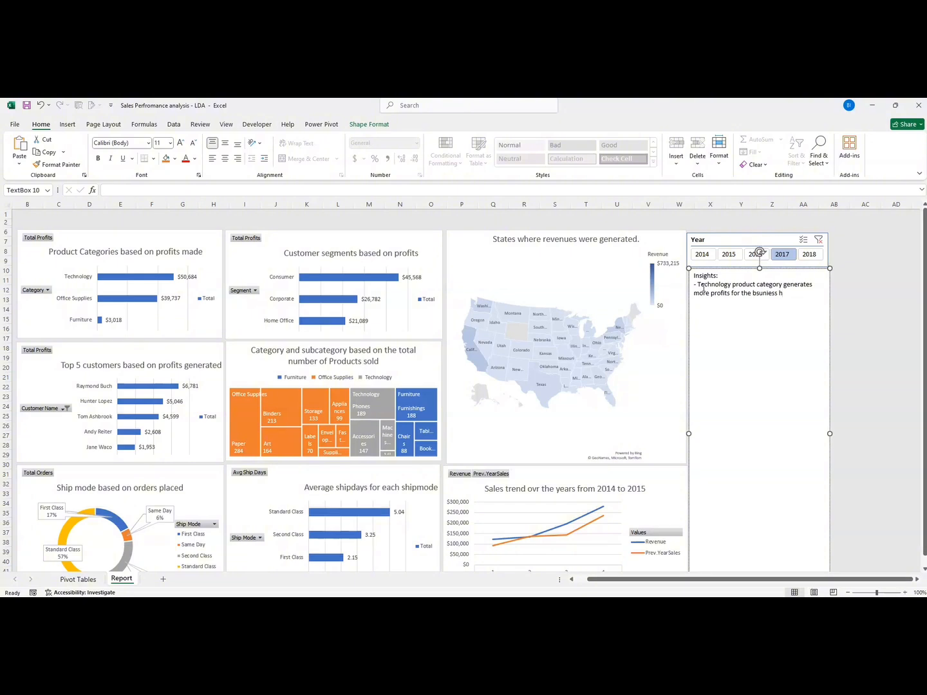
# Step: Complete the first insight with "while furniture category generates the least." and start a new dashed line
pyautogui.press('BackSpace')
pyautogui.write('while fuurt')
pyautogui.press('BackSpace')
pyautogui.press('BackSpace')
pyautogui.press('BackSpace')
pyautogui.write('n')
pyautogui.press('BackSpace')
pyautogui.write('furnit')
pyautogui.write('ure category generates the')
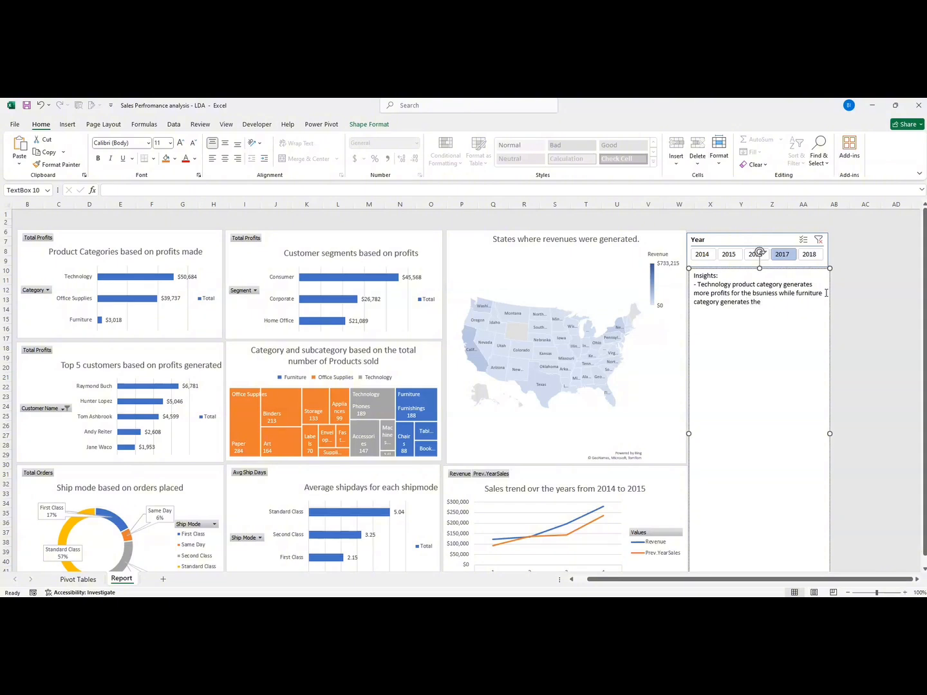
pyautogui.write(' least.')
pyautogui.moveTo(781, 303); pyautogui.dragTo(750, 307)
pyautogui.click(779, 303)
pyautogui.press('BackSpace')
pyautogui.press('Return')
pyautogui.write('-')
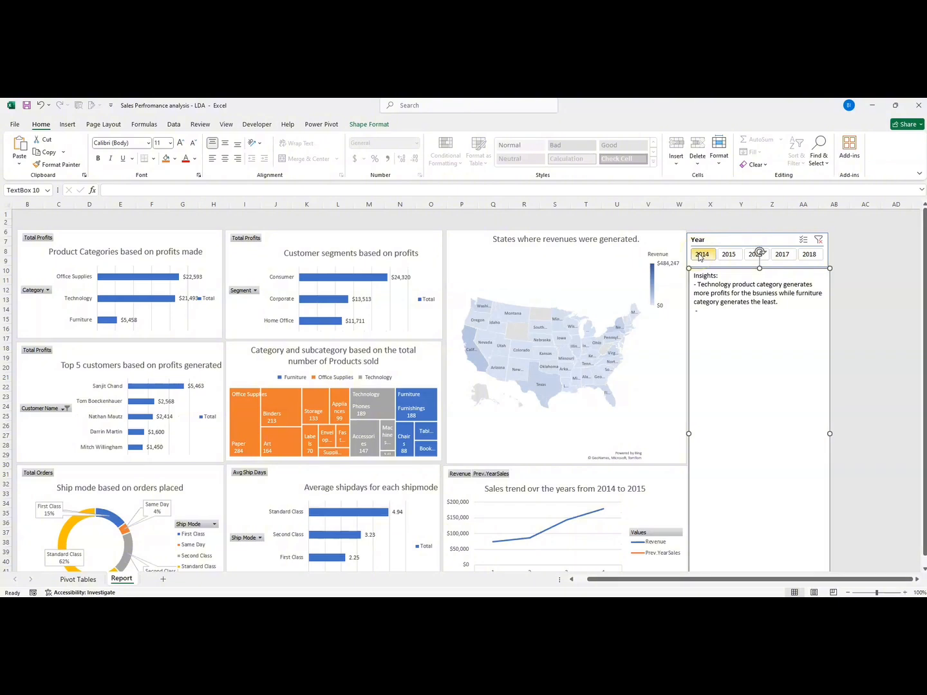
# Step: Step the Year slicer through 2015, 2016, 2017 and 2018 to compare customer segment profits, returning to 2017
pyautogui.click(728, 254)
pyautogui.click(727, 255)
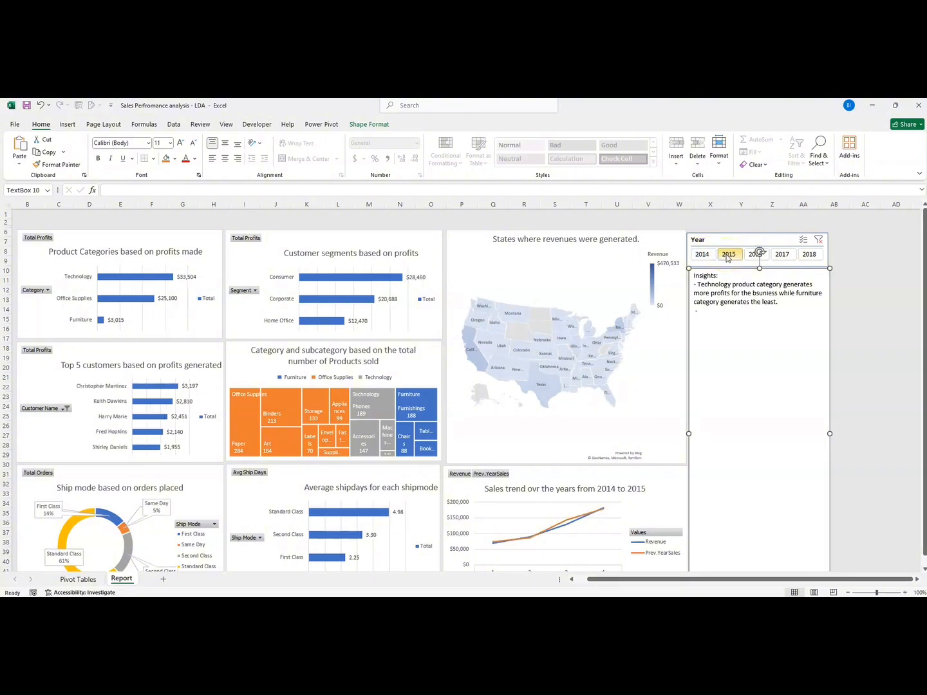
pyautogui.click(755, 256)
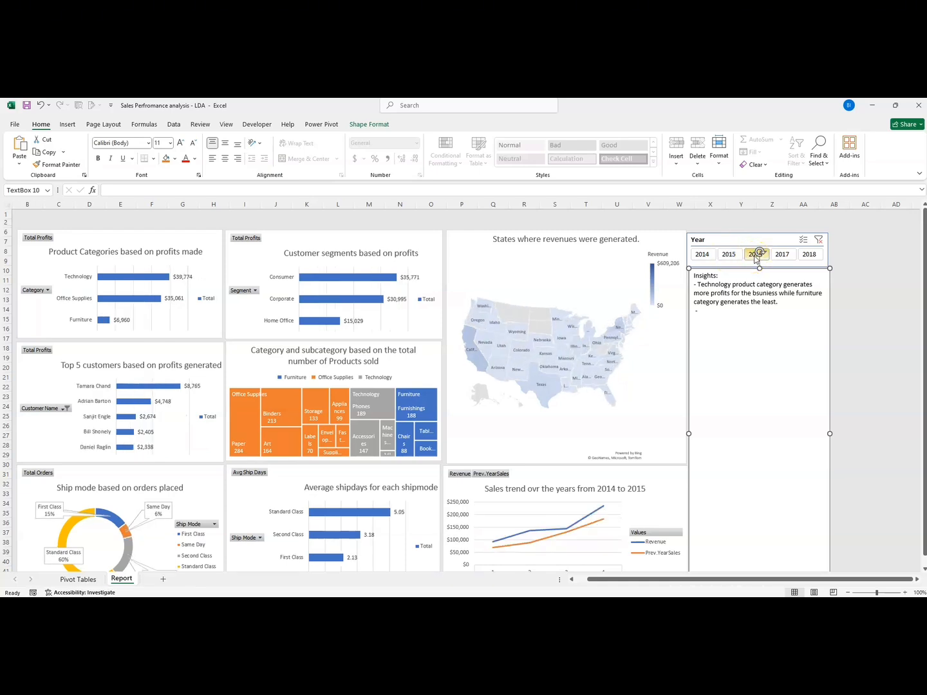
pyautogui.click(788, 257)
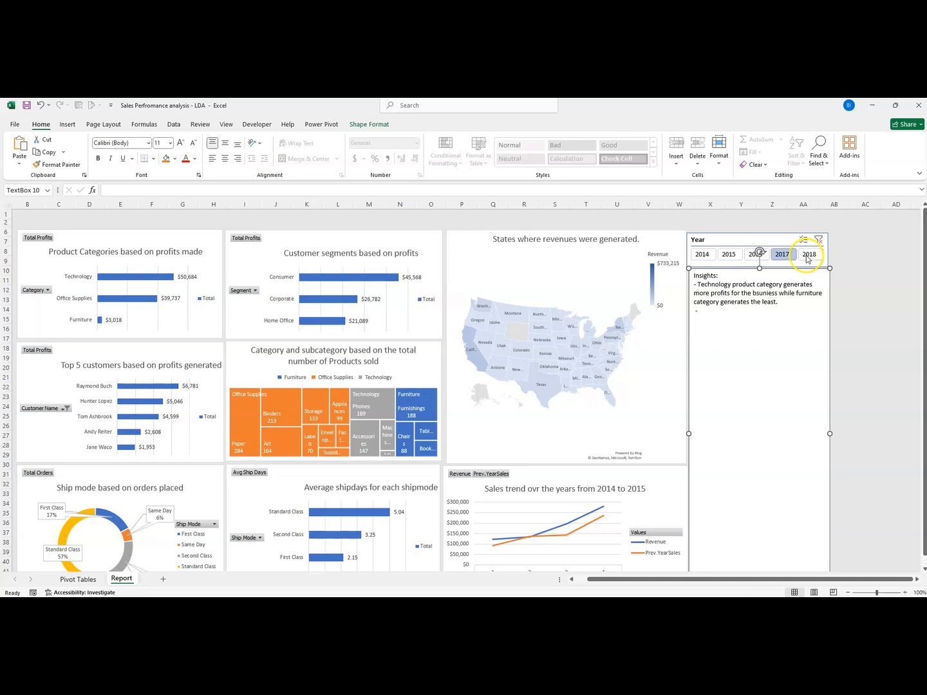
pyautogui.click(808, 256)
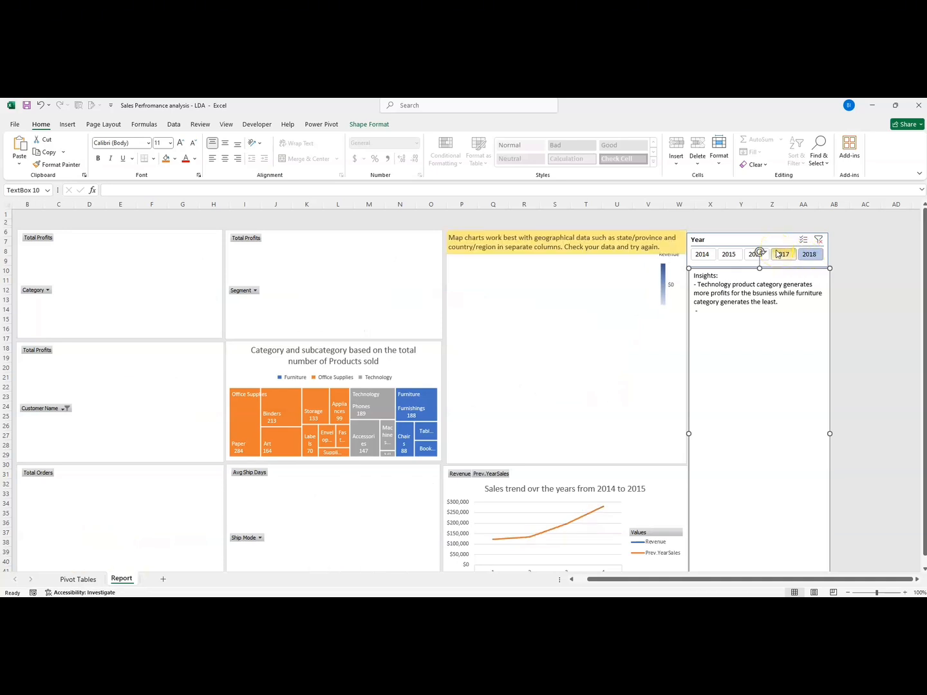
pyautogui.click(778, 254)
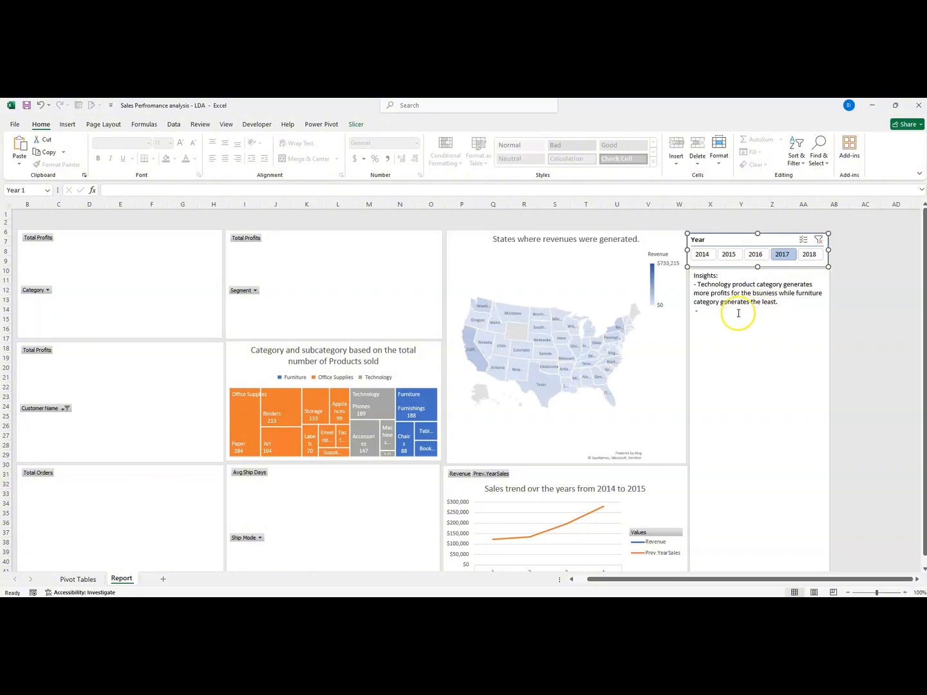
# Step: Write the second insight "Consumer segment genrates more profits for the business." and start another dashed line
pyautogui.click(714, 314)
pyautogui.write('C')
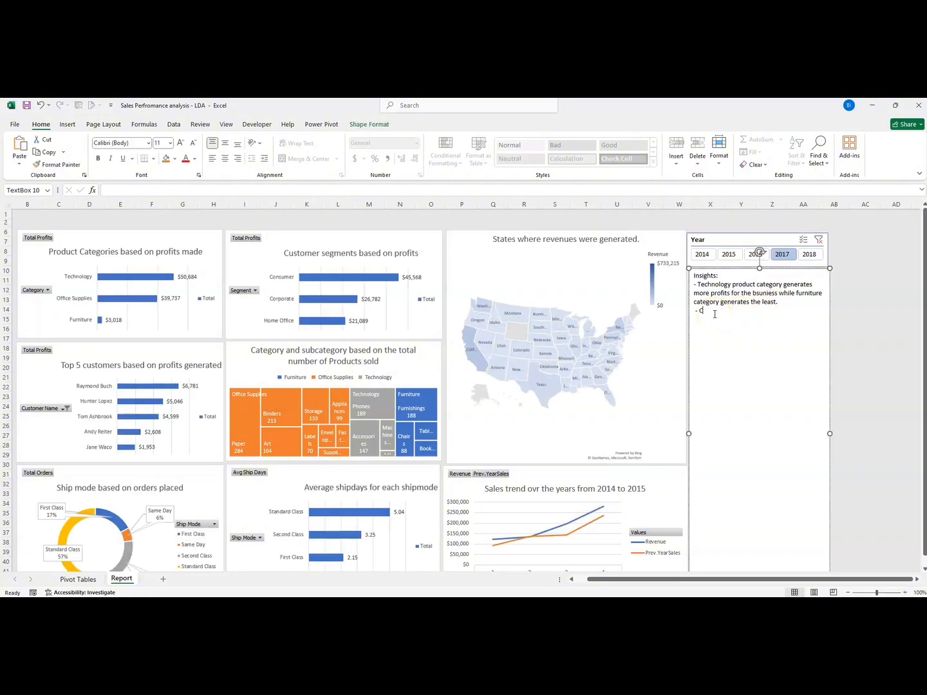
pyautogui.write('onsumer segment genrates more profits for the business.')
pyautogui.press('Return')
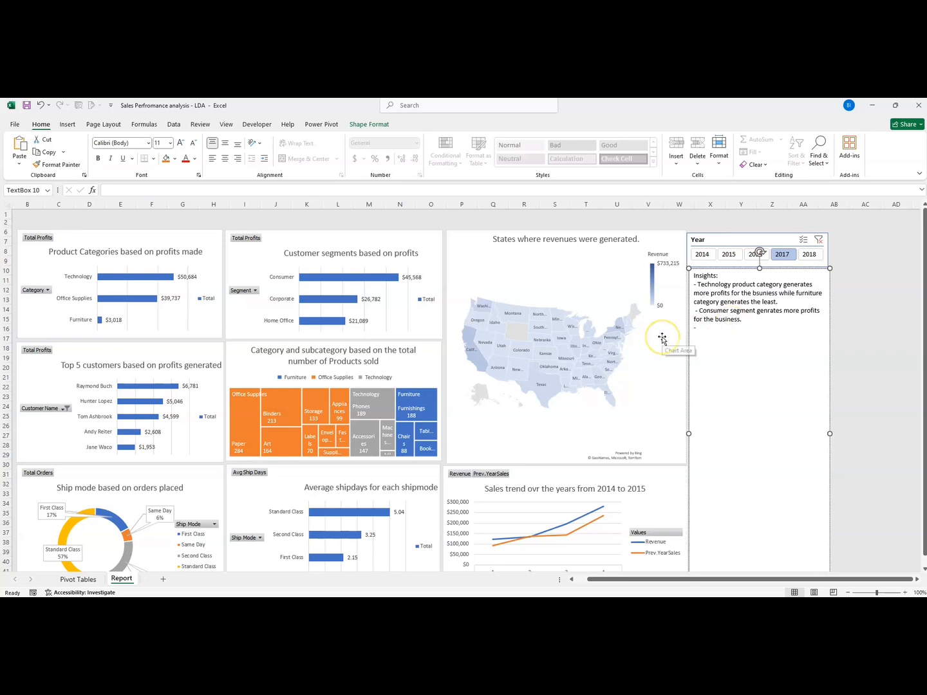
pyautogui.write('-')
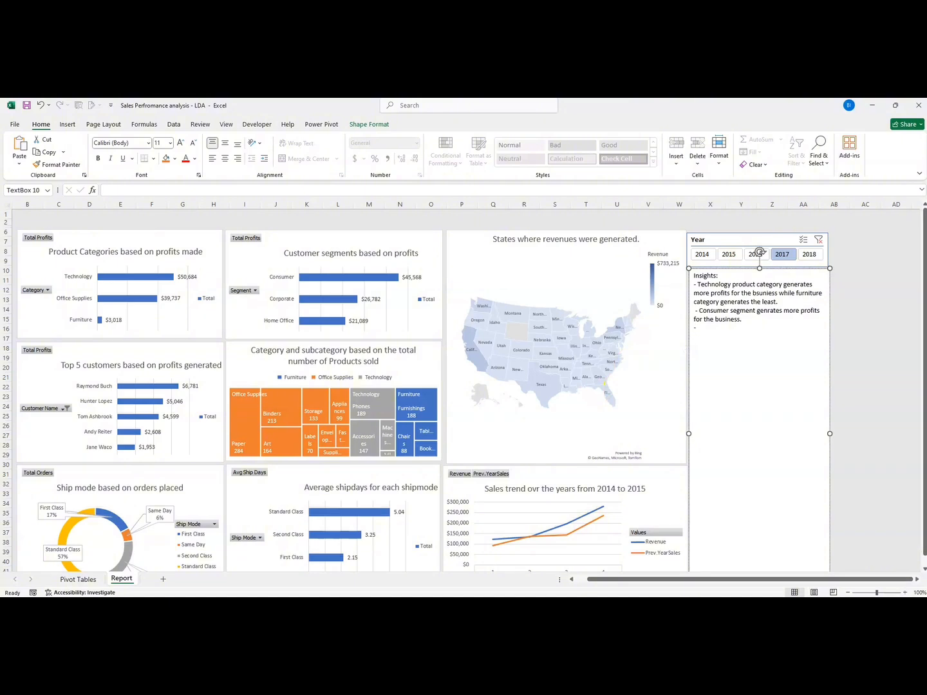
# Step: Review the objectives slide in PowerPoint and return to the Report sheet in Excel
pyautogui.click(576, 576)
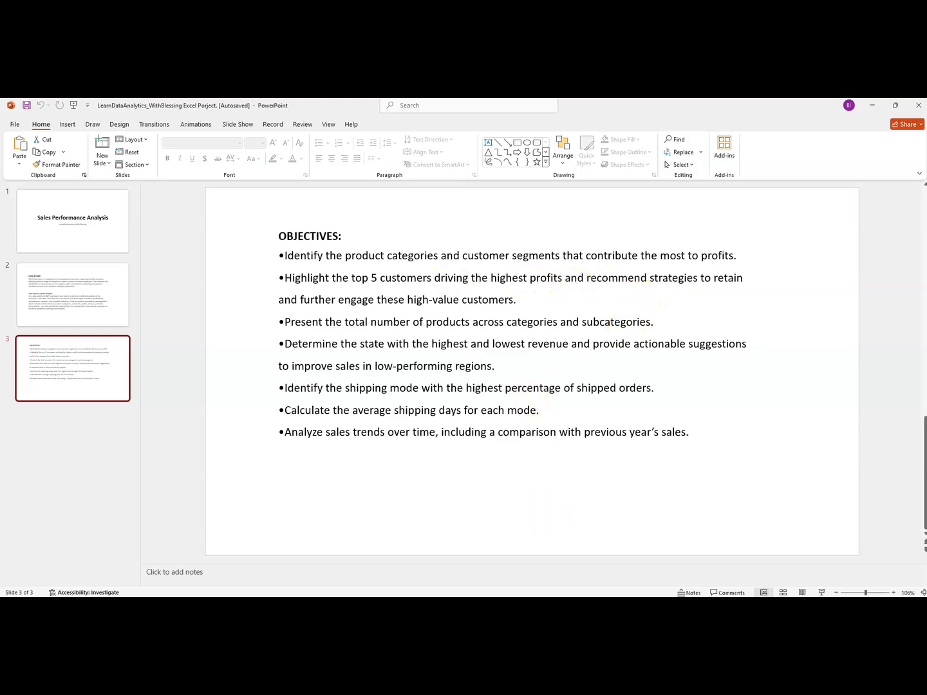
pyautogui.moveTo(413, 605)
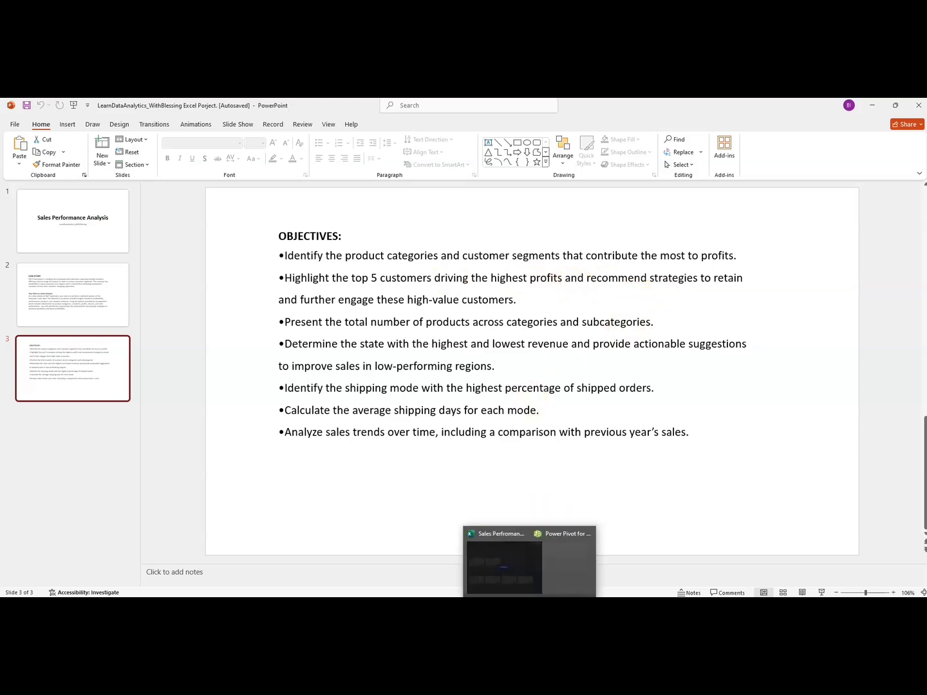
pyautogui.click(380, 574)
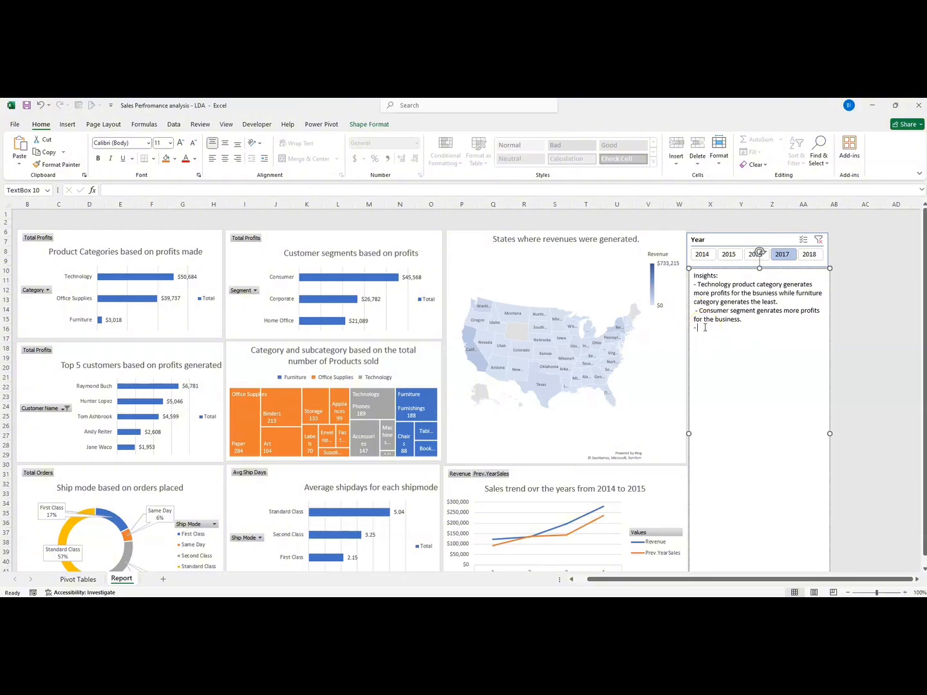
# Step: Begin the third insight in the text box with "Top customers genrating progits for the business are"
pyautogui.write('Top con')
pyautogui.write('tomers g')
pyautogui.write('enrating p')
pyautogui.write('rog')
pyautogui.write('its for the b')
pyautogui.write('usin')
pyautogui.write('ess')
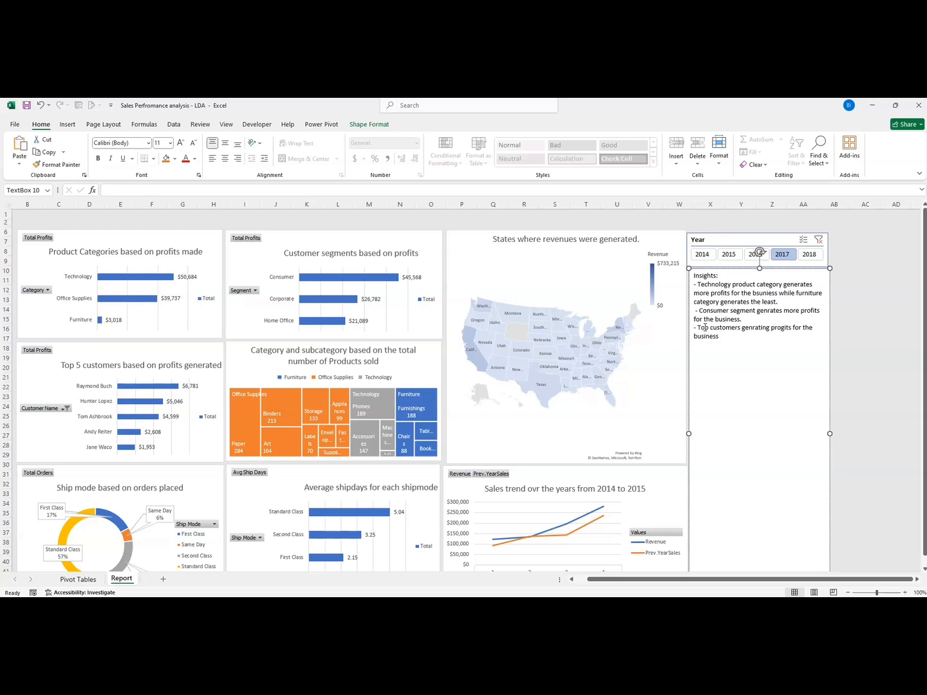
pyautogui.write(' are')
# Step: Step the Year slicer through 2014, 2015, 2016 and 2017 to compare the top 5 customers by profit, finishing on 2017
pyautogui.click(701, 254)
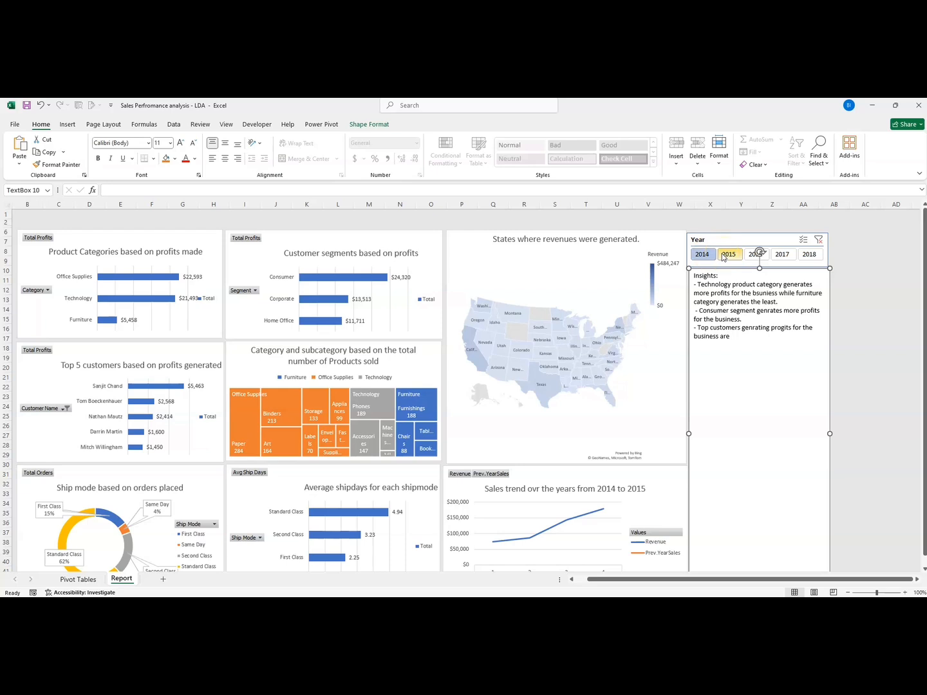
pyautogui.click(703, 256)
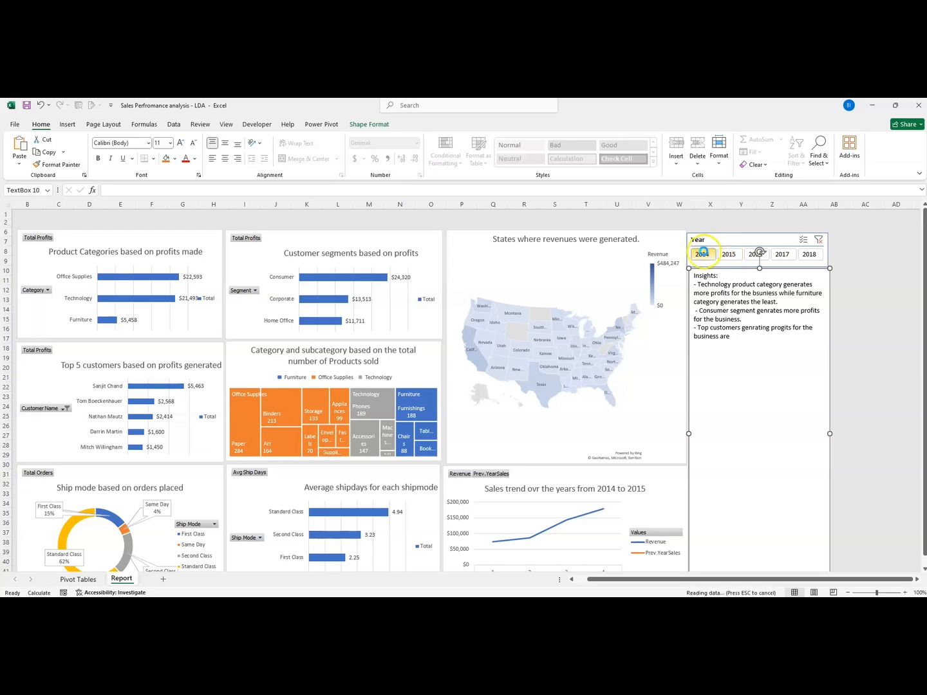
pyautogui.click(704, 258)
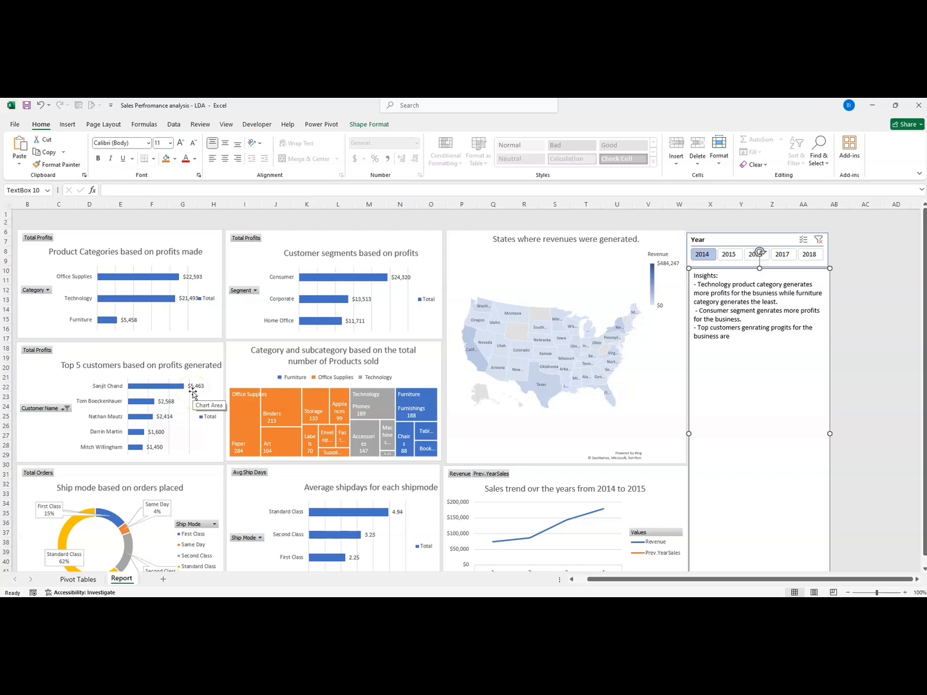
pyautogui.click(731, 260)
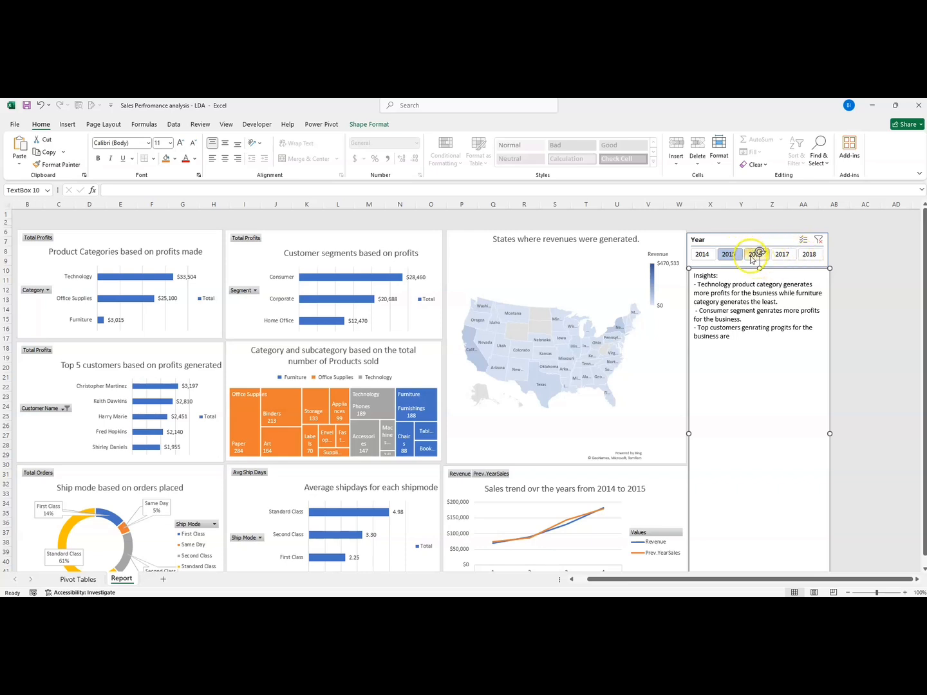
pyautogui.click(760, 253)
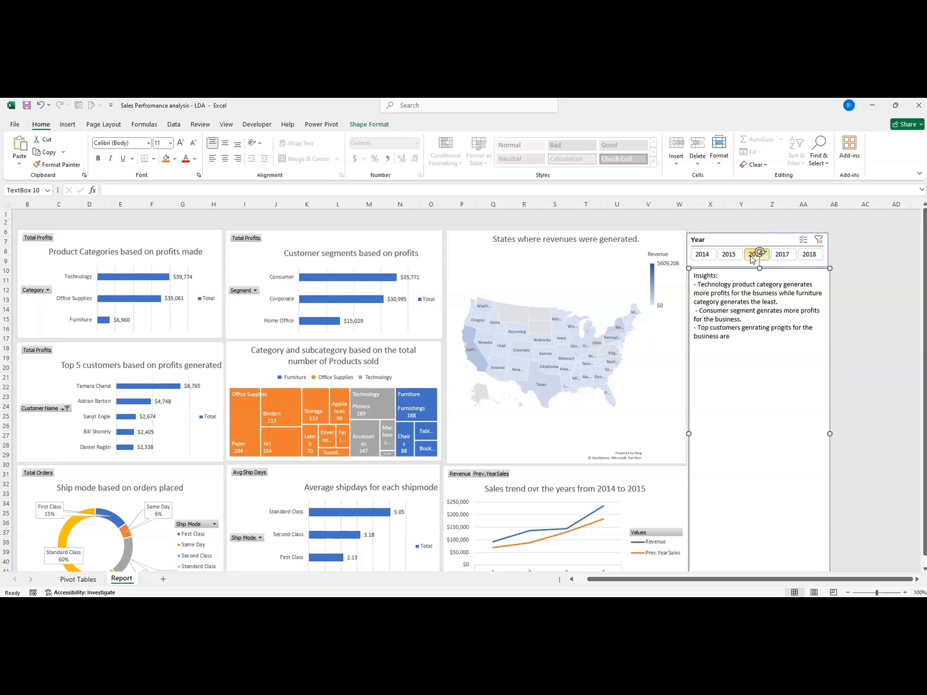
pyautogui.click(777, 255)
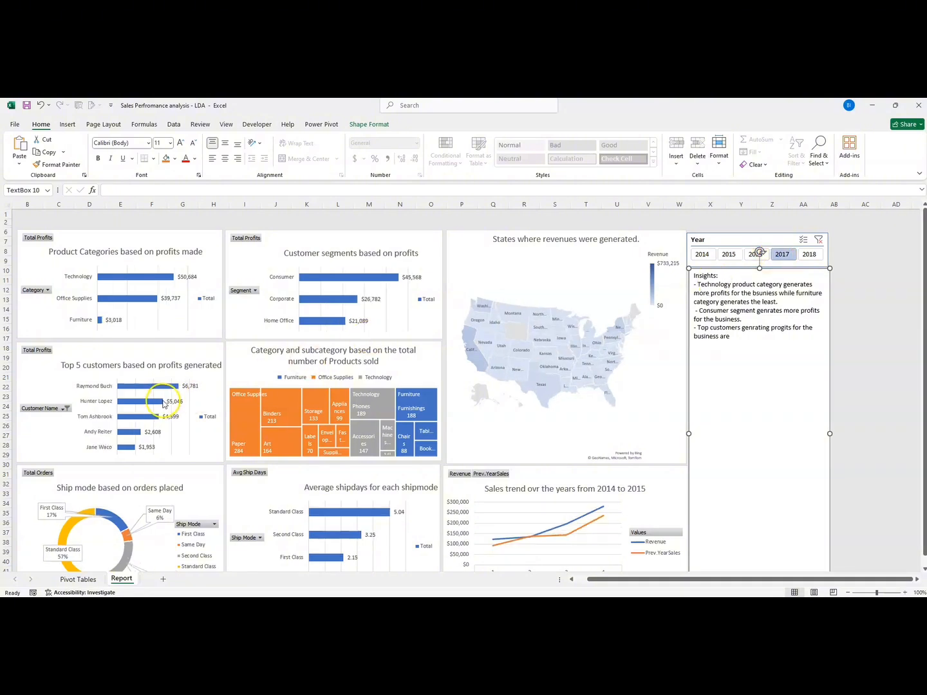
pyautogui.moveTo(159, 401)
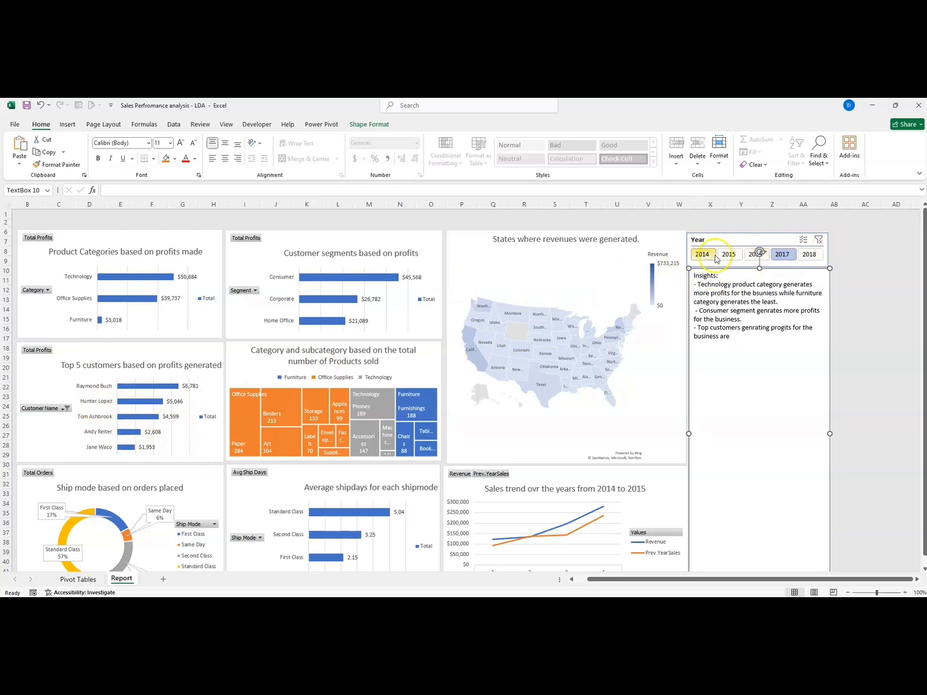
pyautogui.click(749, 257)
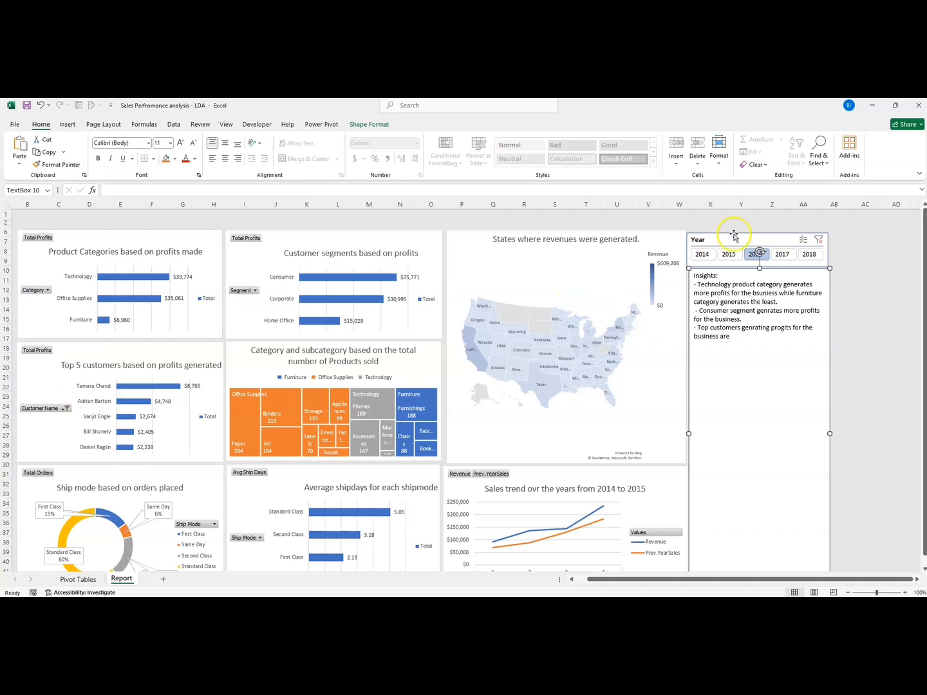
pyautogui.click(781, 257)
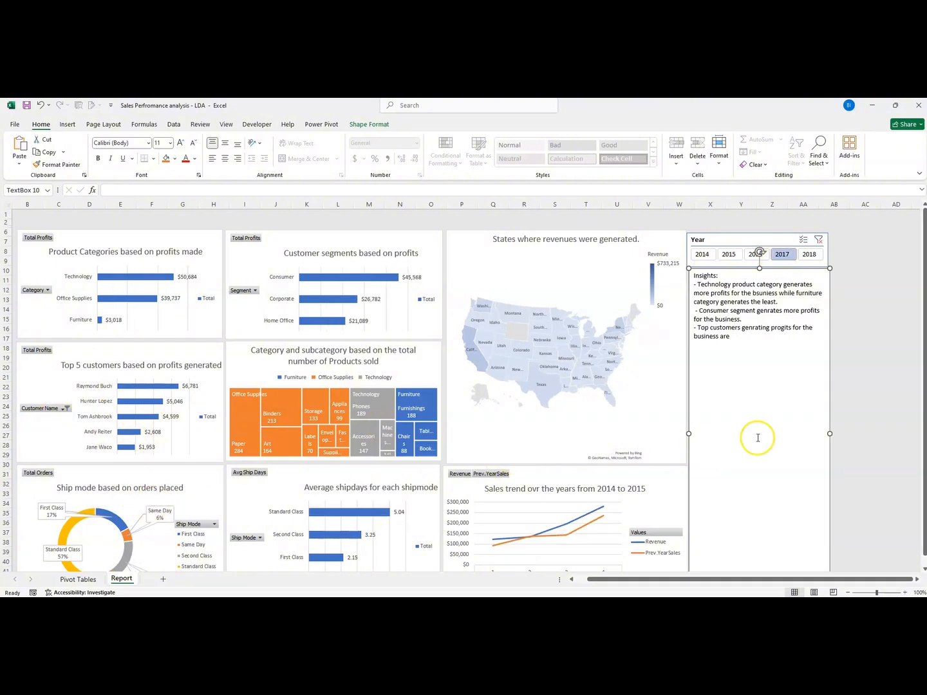
# Step: Correct the wording to "generating profits", list the five top customers' names followed by "in 2017.", and start the next sentence with "However,"
pyautogui.click(733, 336)
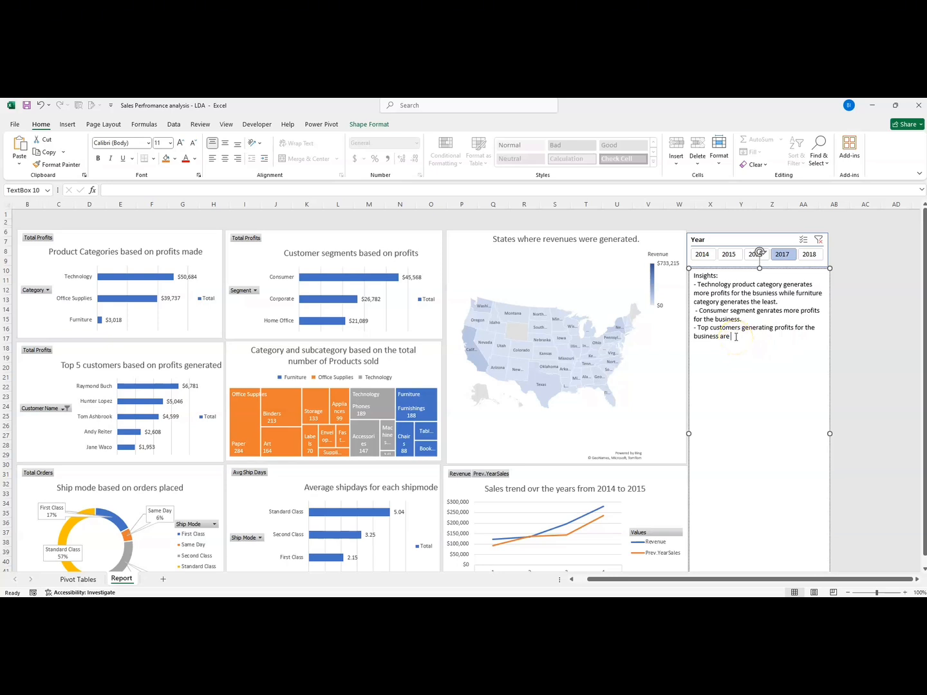
pyautogui.write('Raymond Buch, Hunter Lopez, Tom Ash brook, Andy')
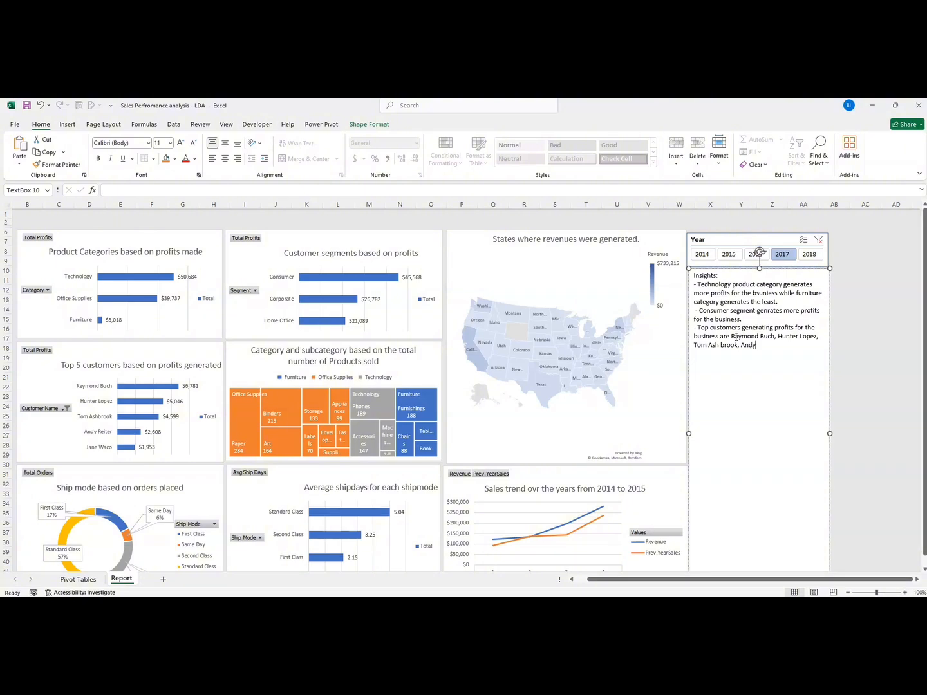
pyautogui.write(' Reiter and Jane Waco')
pyautogui.press('BackSpace')
pyautogui.write('in 2017')
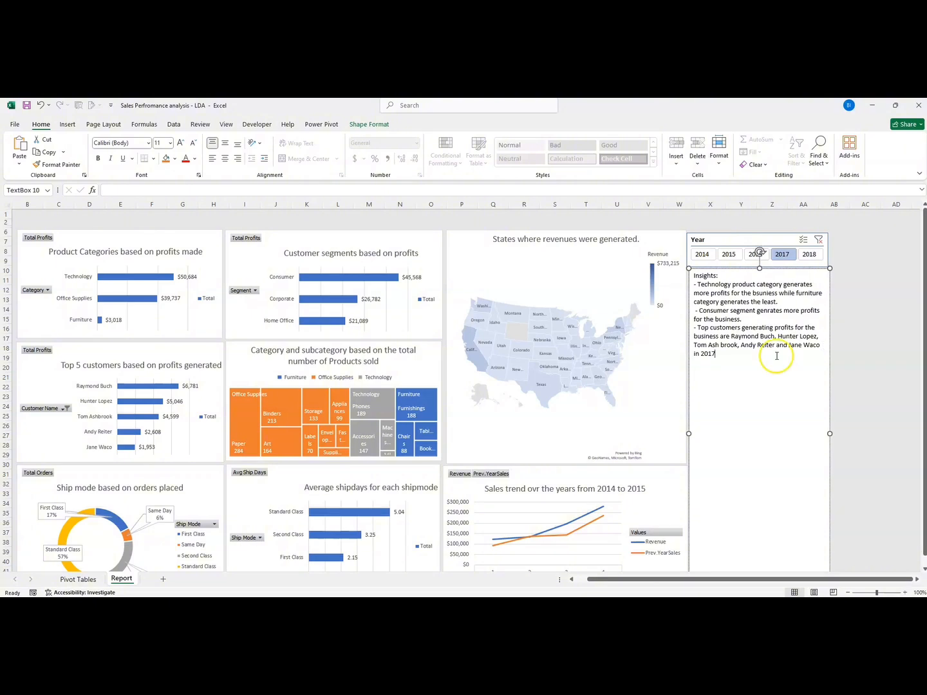
pyautogui.write(',')
pyautogui.press('BackSpace')
pyautogui.press('BackSpace')
pyautogui.write('. However,')
# Step: Filter the dashboard to 2016 and list that year's five top customers' names after "However," in the insights text box
pyautogui.click(755, 253)
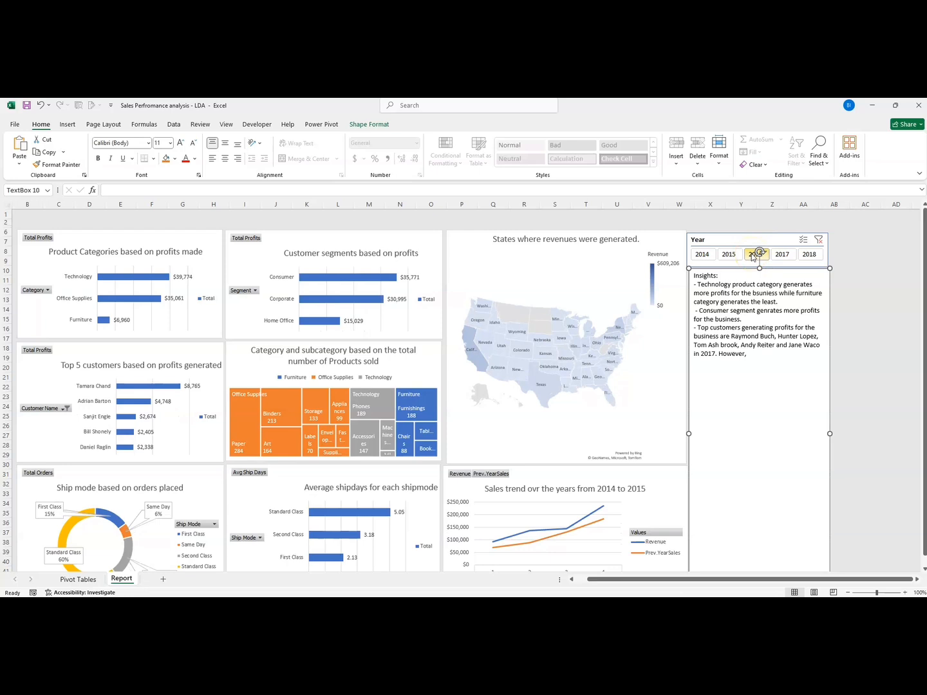
pyautogui.click(758, 353)
pyautogui.write('Tama')
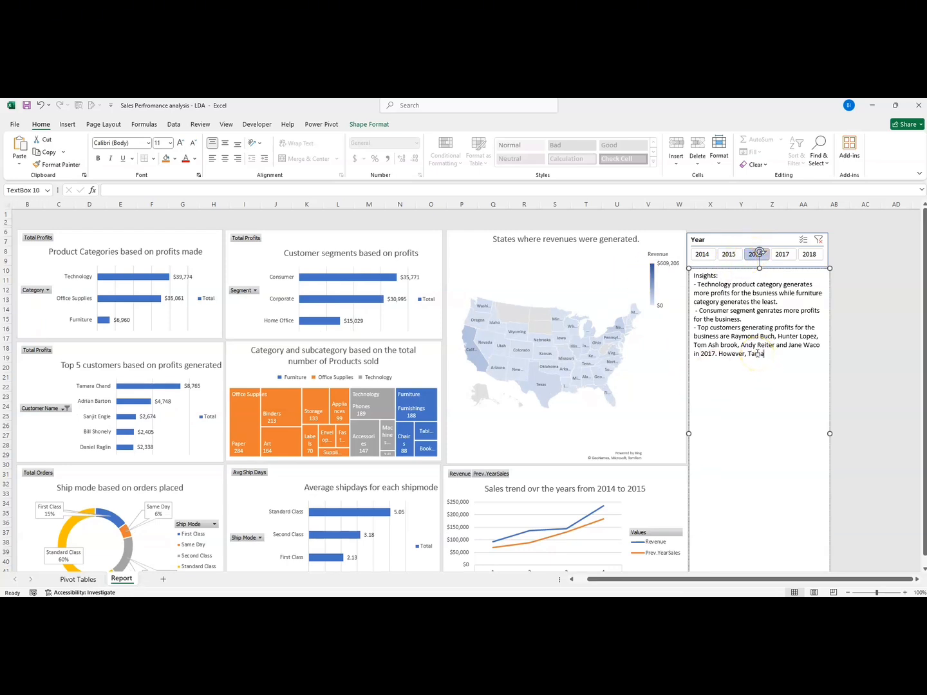
pyautogui.write('ra chand , Adrian barton')
pyautogui.press('BackSpace')
pyautogui.write(', Sna')
pyautogui.write('jit')
pyautogui.press('BackSpace')
pyautogui.press('BackSpace')
pyautogui.press('BackSpace')
pyautogui.press('BackSpace')
pyautogui.press('BackSpace')
pyautogui.write('anjit Engle, Bill Shone')
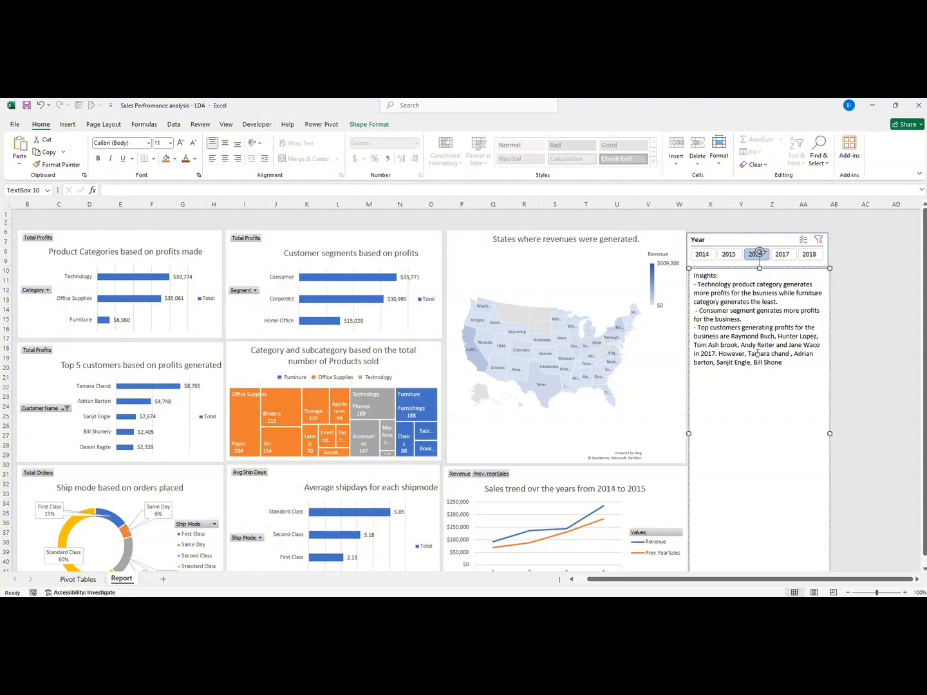
pyautogui.write('ly and Daniel Raglin')
# Step: Complete the sentence with "who were the top customers in 2016 are not the top customers this year or near the top 5."
pyautogui.write('who were the top customer ')
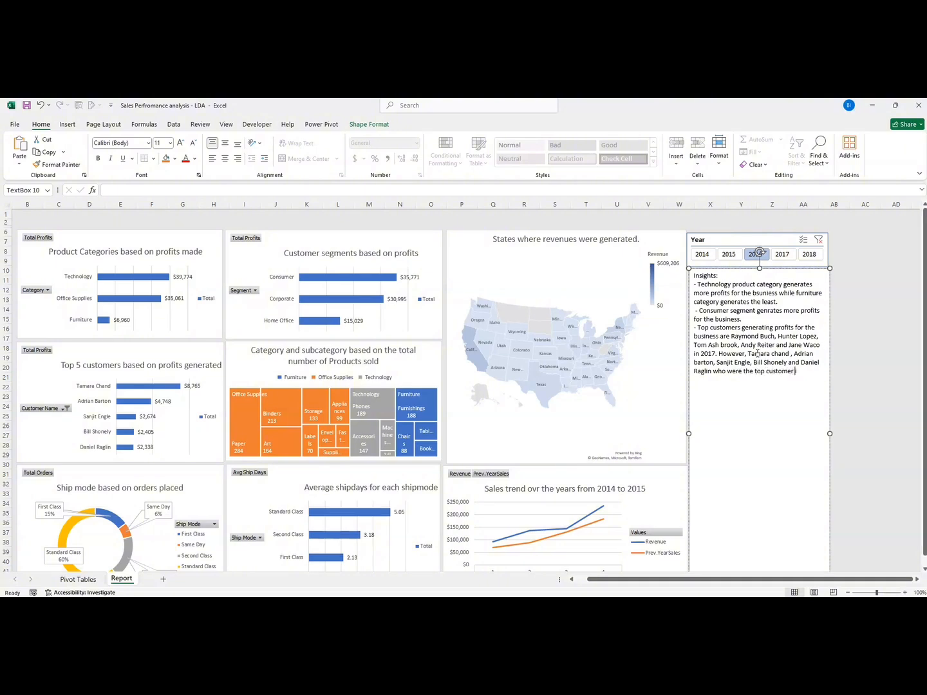
pyautogui.write('in 2016')
pyautogui.write('a')
pyautogui.press('BackSpace')
pyautogui.write('are not the top cu')
pyautogui.write('stomers this year or nea')
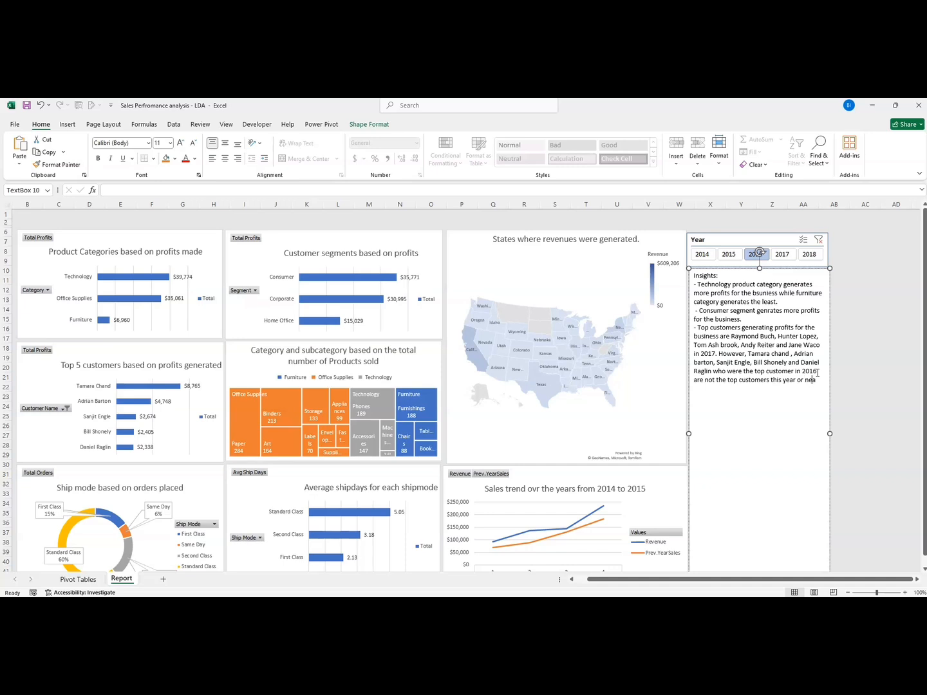
pyautogui.write('r the top')
pyautogui.write('in')
pyautogui.press('BackSpace')
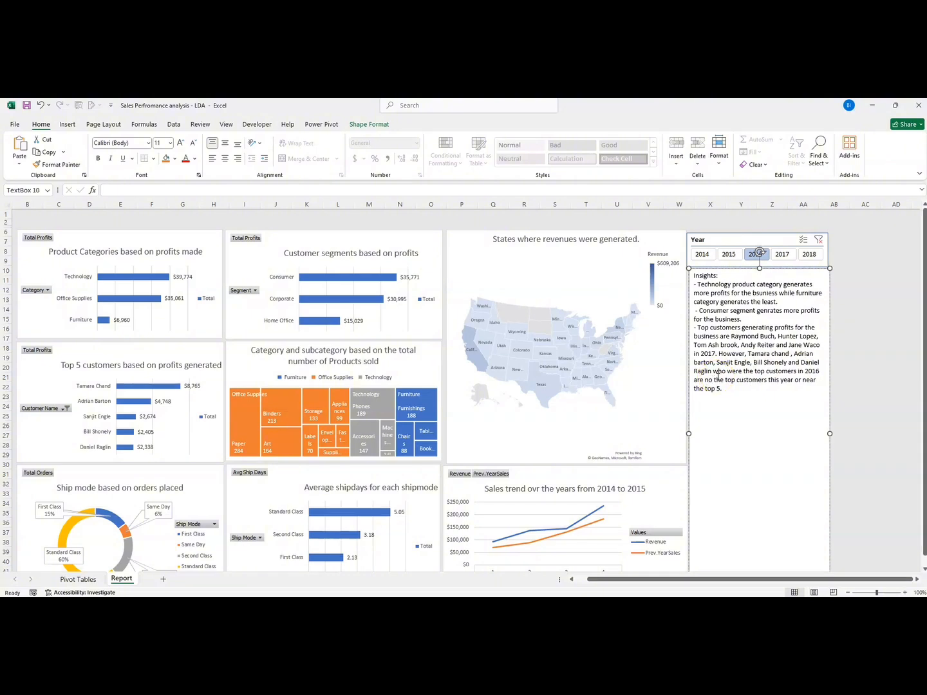
pyautogui.write('t')
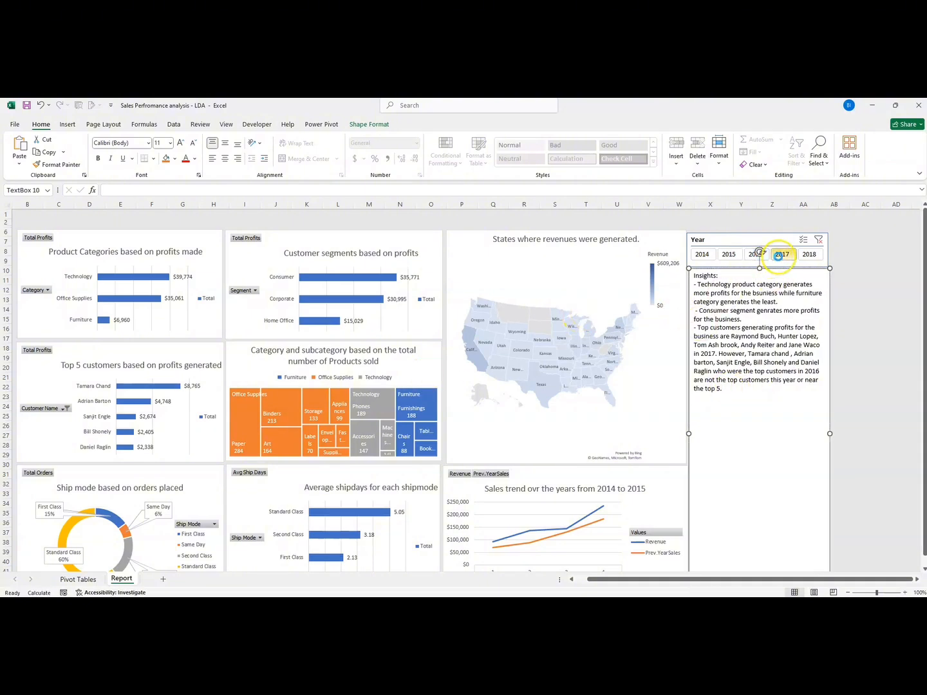
# Step: Switch the Year slicer to 2017 and back to 2016 to compare the top 5 customers with the written insight
pyautogui.click(779, 257)
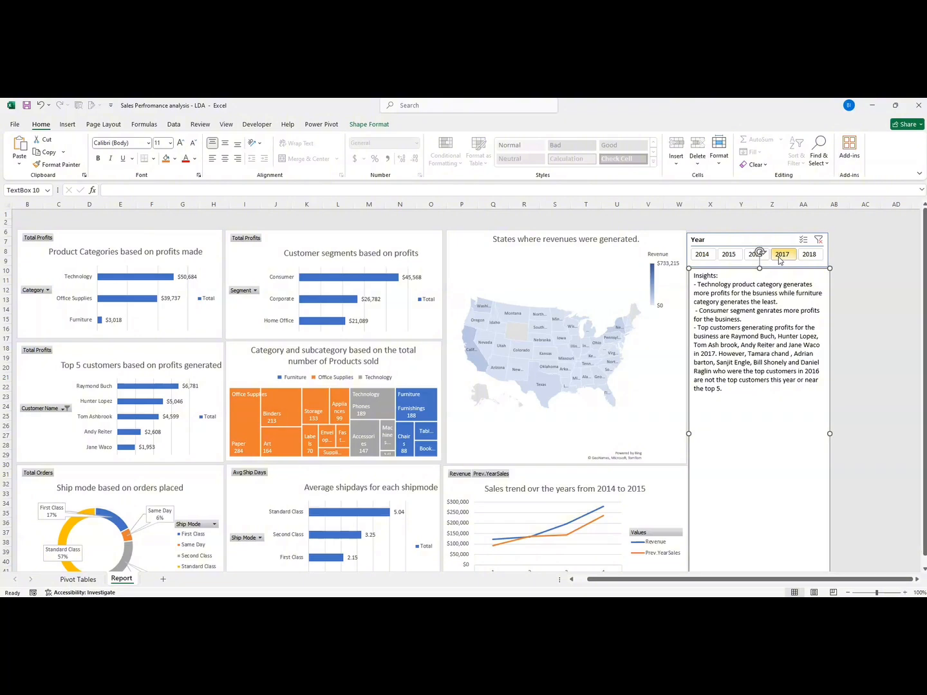
pyautogui.click(754, 254)
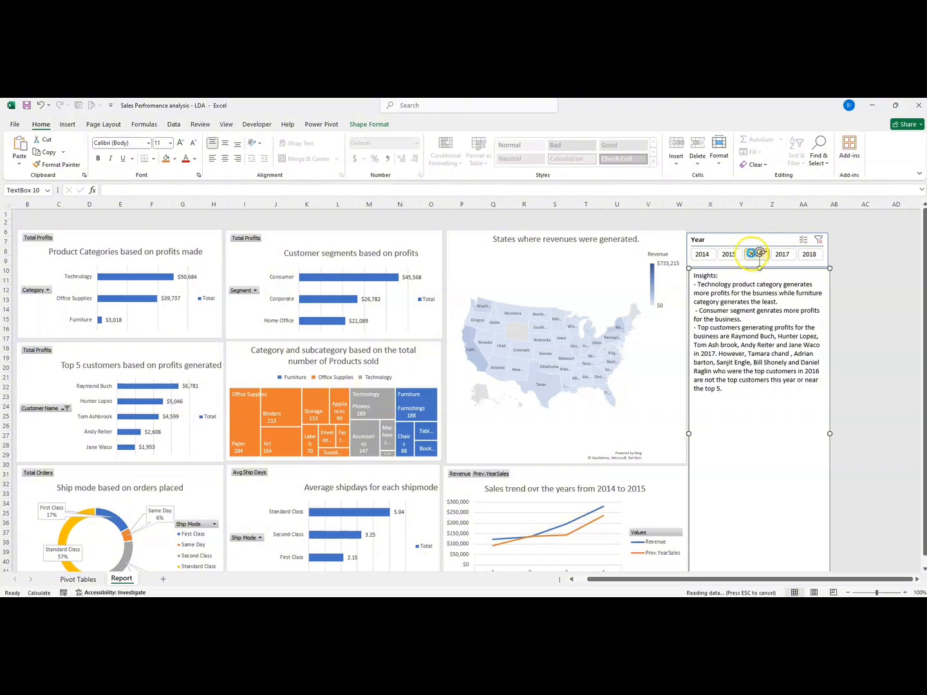
pyautogui.click(755, 254)
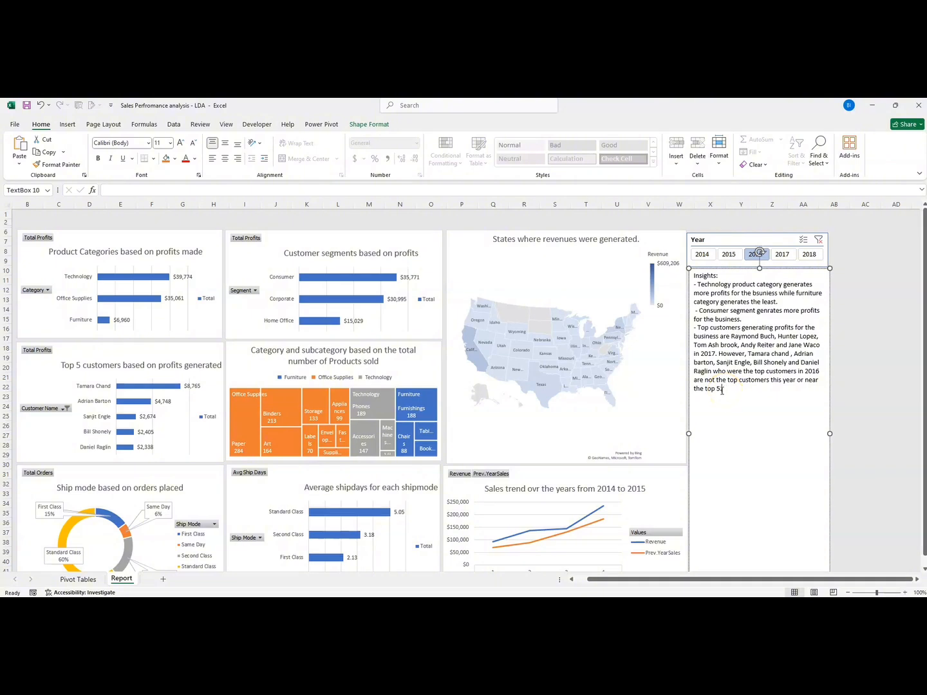
# Step: Start a new line below the customer insight and begin the fourth insight with "-Majority of the products sold"
pyautogui.write('.')
pyautogui.click(735, 389)
pyautogui.press('Return')
pyautogui.write('-Majority c')
pyautogui.write('f the products sold')
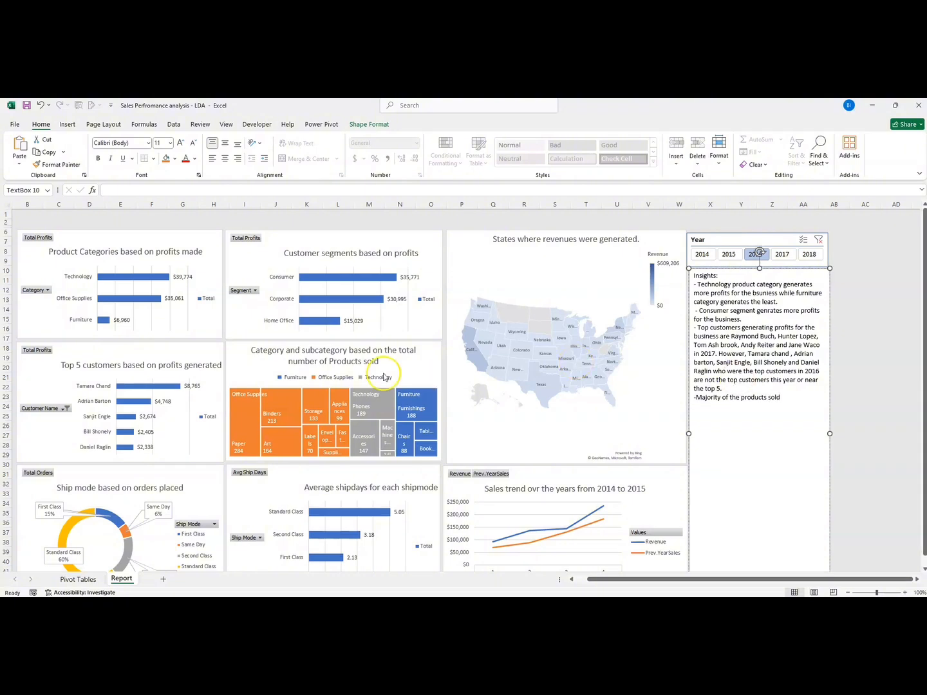
# Step: Duplicate the Product Category profits pivot table on the Pivot Tables sheet to cell A30
pyautogui.click(80, 579)
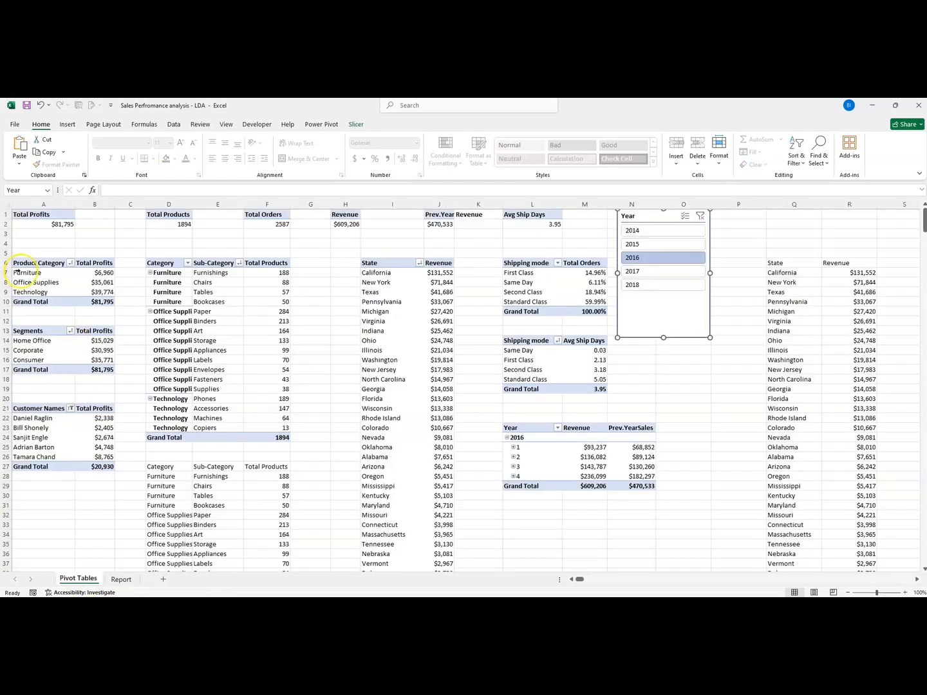
pyautogui.moveTo(25, 262); pyautogui.dragTo(83, 302)
pyautogui.hotkey('ctrl', 'c')
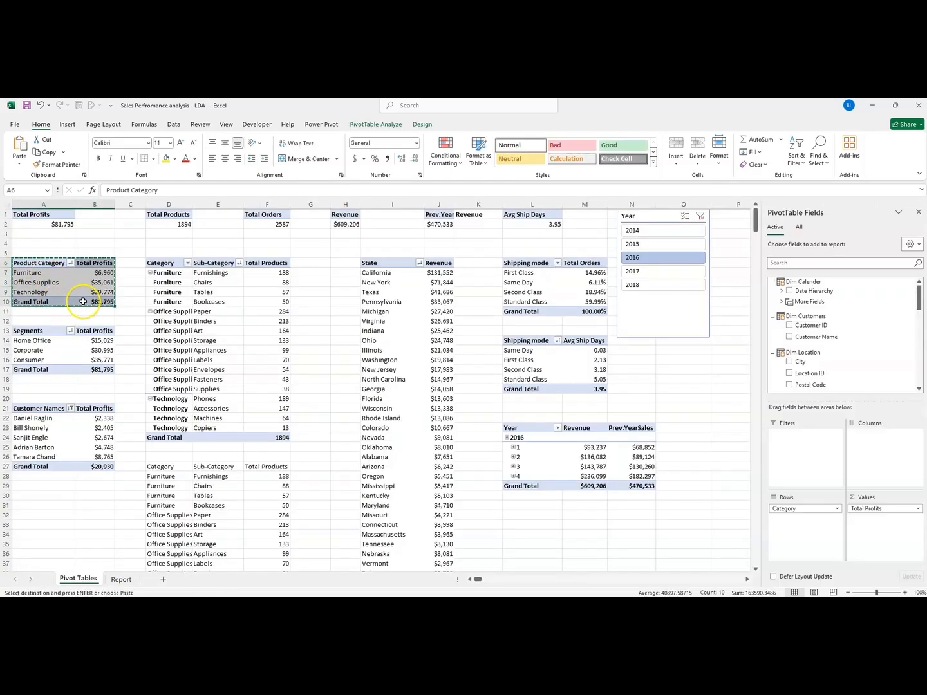
pyautogui.click(21, 497)
pyautogui.hotkey('ctrl', 'v')
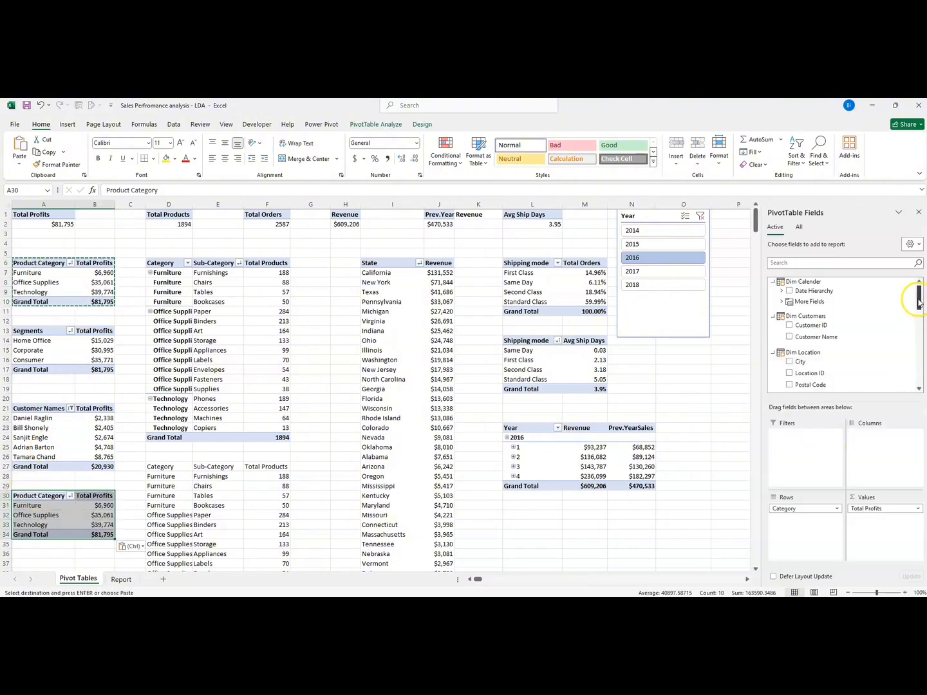
# Step: Replace Total Profits with Total Orders as the value in the duplicated Product Category pivot table
pyautogui.moveTo(918, 293); pyautogui.dragTo(922, 377)
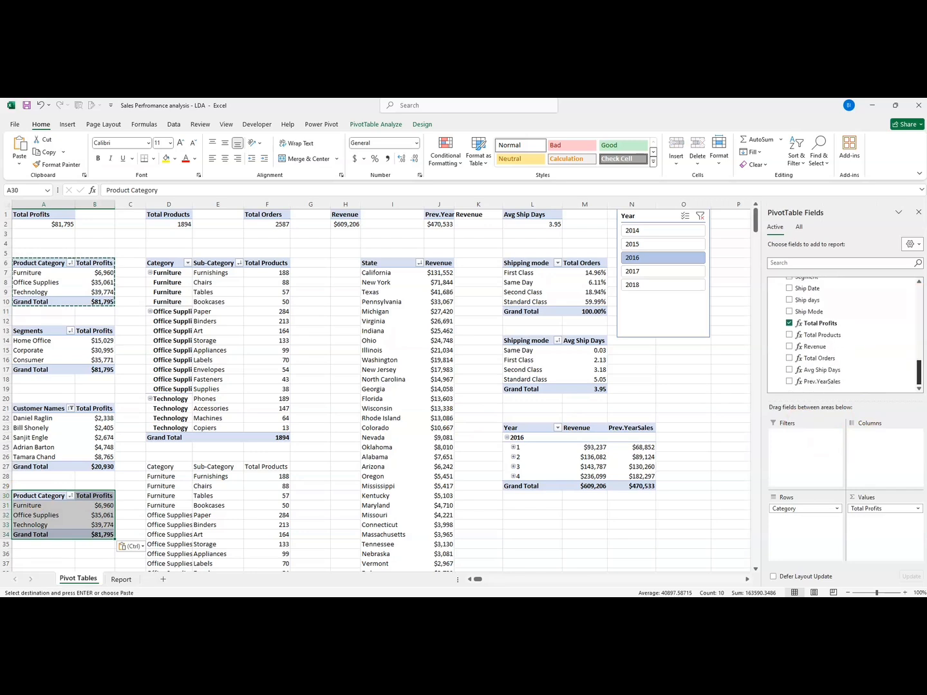
pyautogui.click(789, 323)
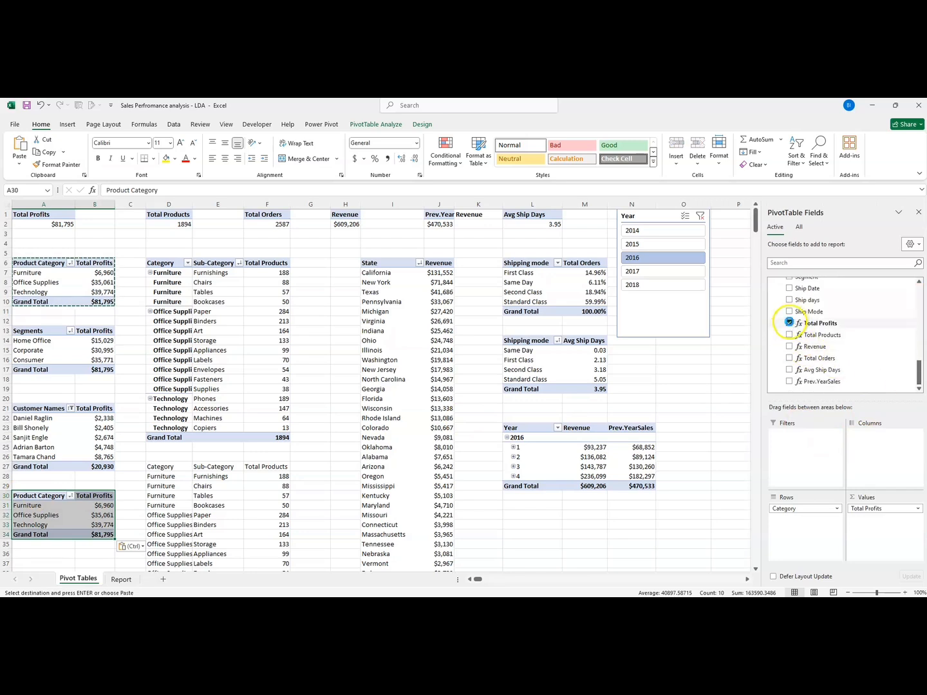
pyautogui.click(789, 358)
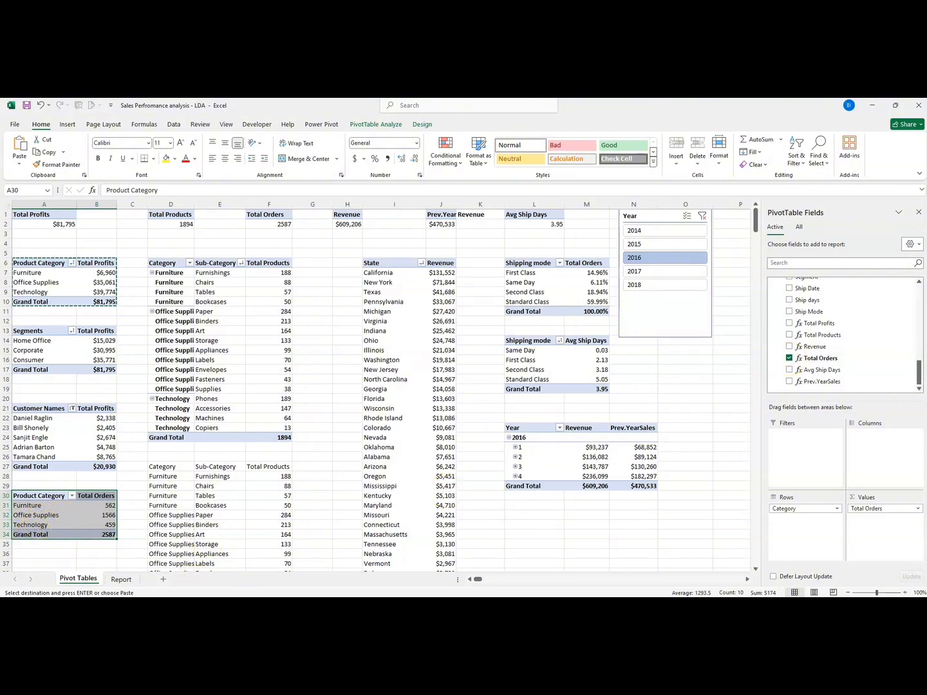
# Step: Return to the Report sheet and complete the fourth insight with "are office supplies."
pyautogui.click(121, 578)
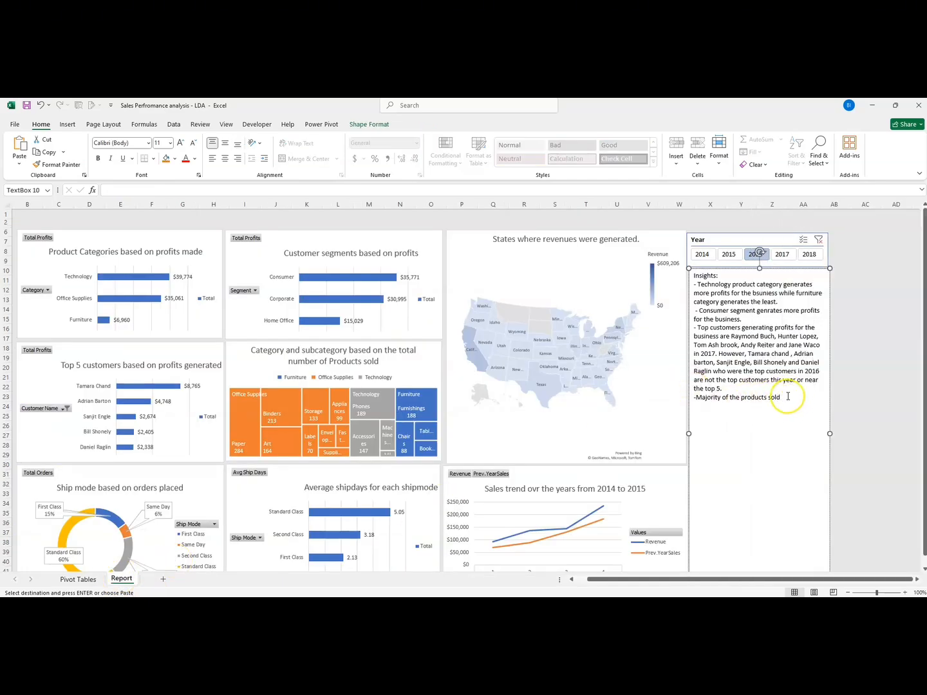
pyautogui.write('are office supplies.')
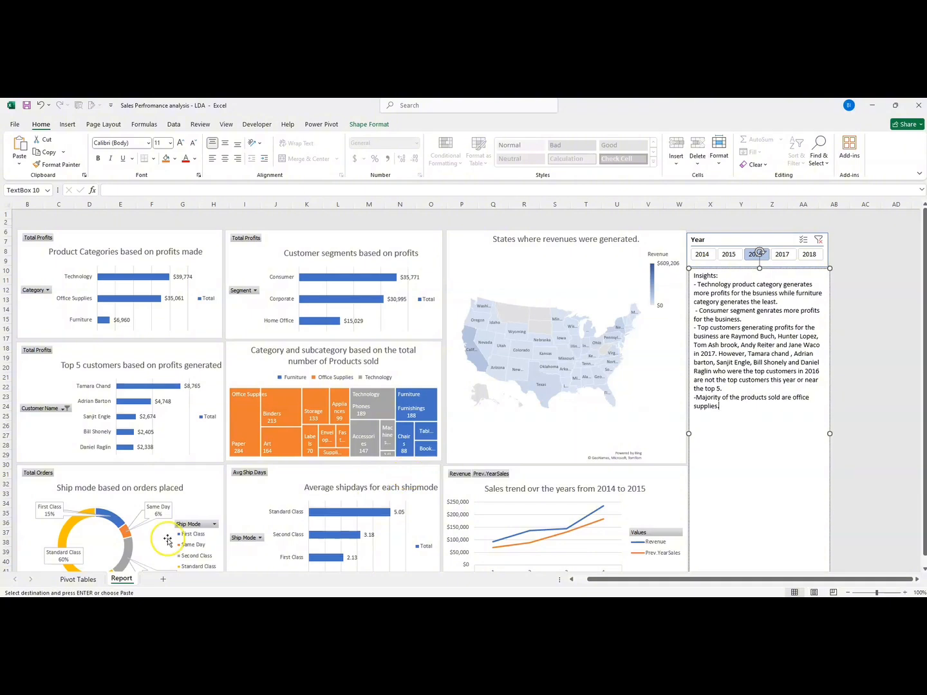
pyautogui.hotkey('ctrl', 'v')
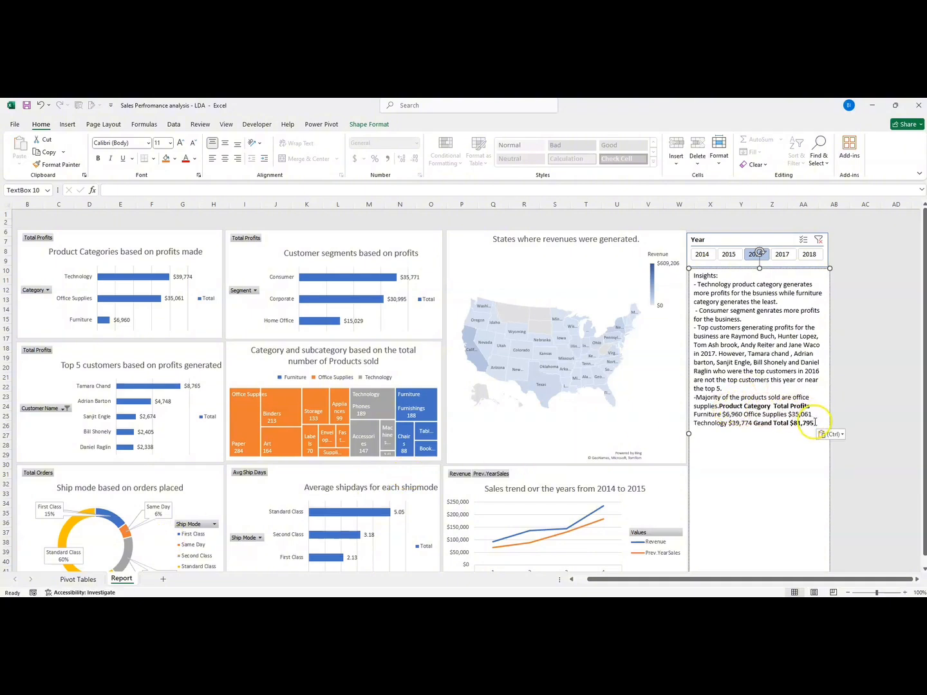
pyautogui.moveTo(815, 424); pyautogui.dragTo(718, 410)
pyautogui.press('Delete')
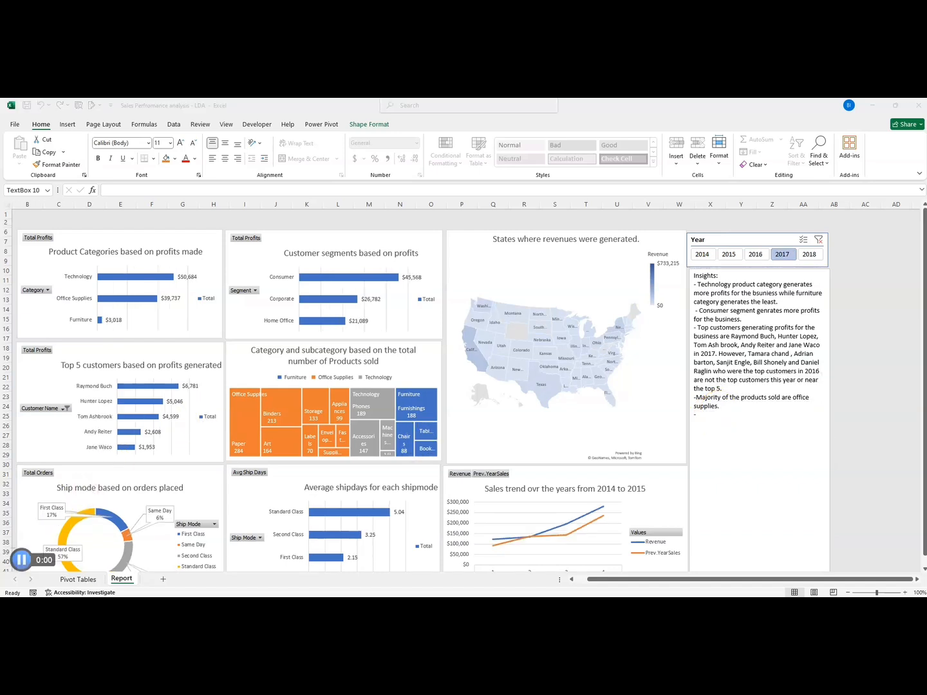
# Step: Compare revenue by state on the Pivot Tables sheet for 2014, 2015, 2016 and 2017 by filtering each year in turn
pyautogui.click(699, 416)
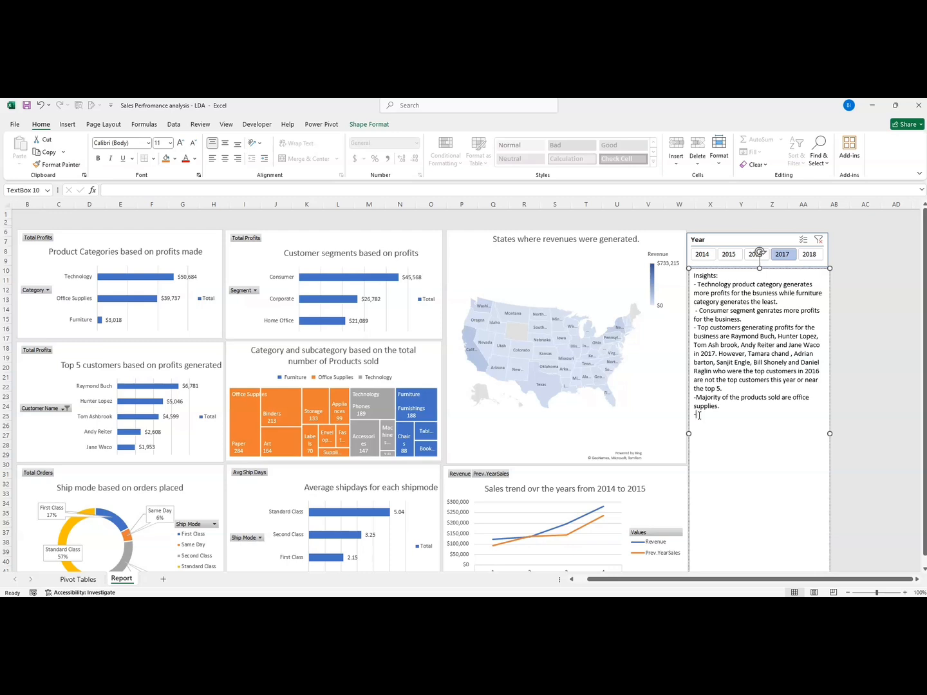
pyautogui.moveTo(474, 361)
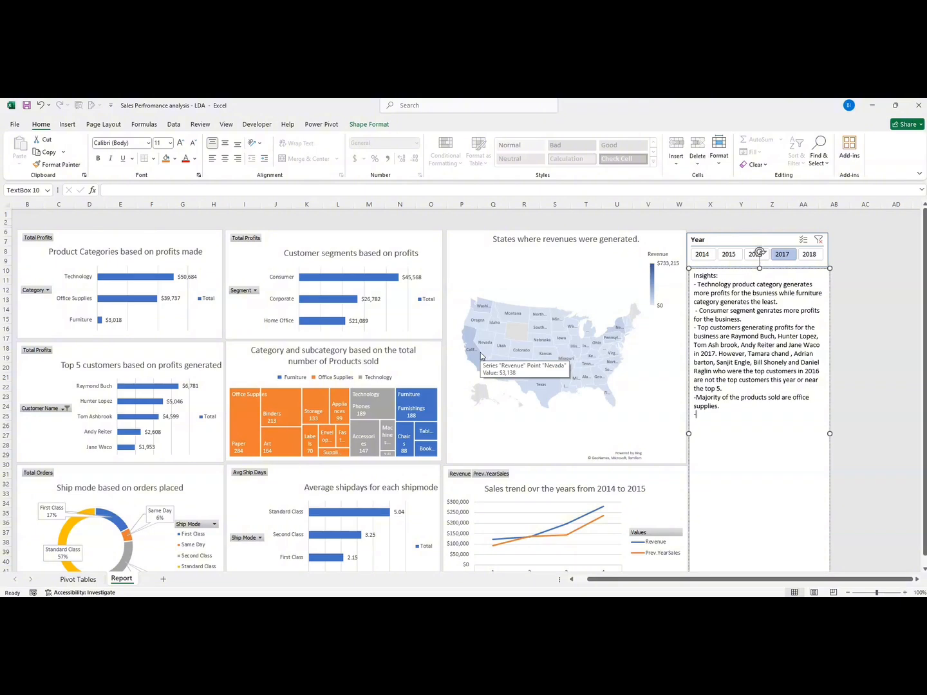
pyautogui.moveTo(514, 335)
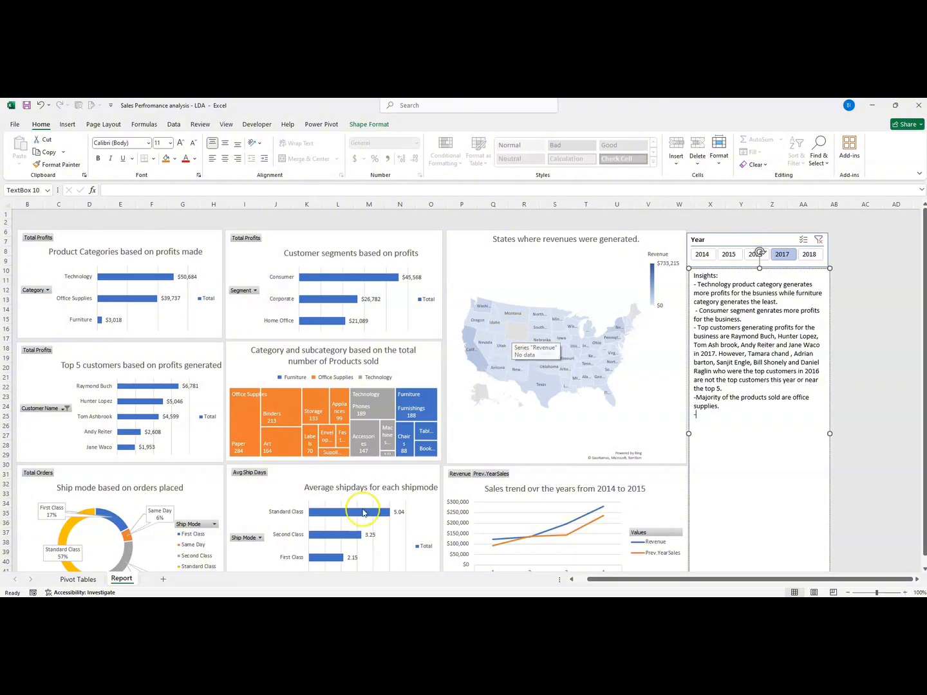
pyautogui.click(89, 581)
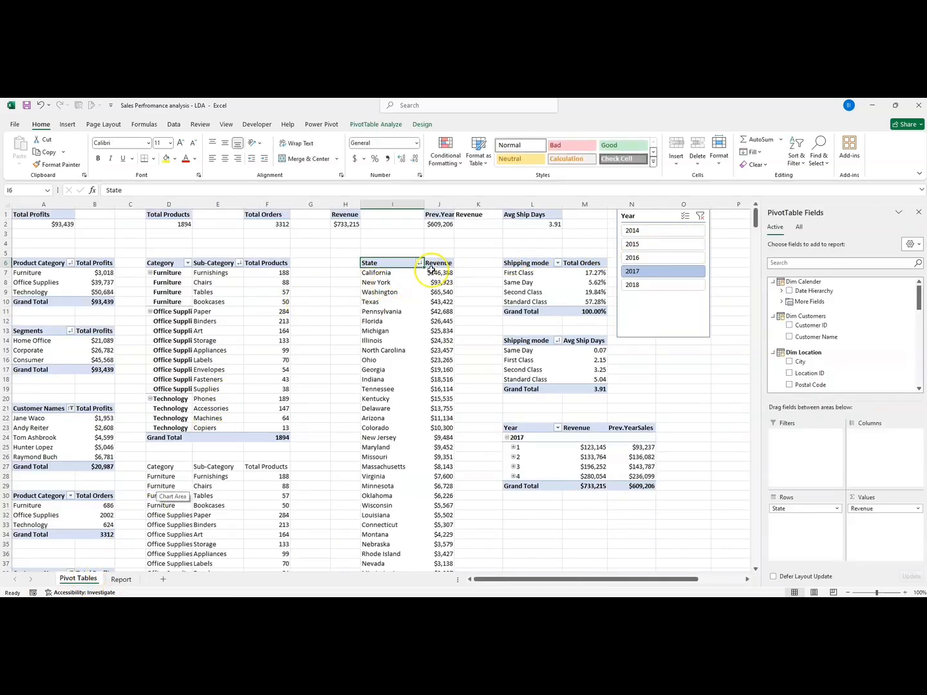
pyautogui.click(637, 230)
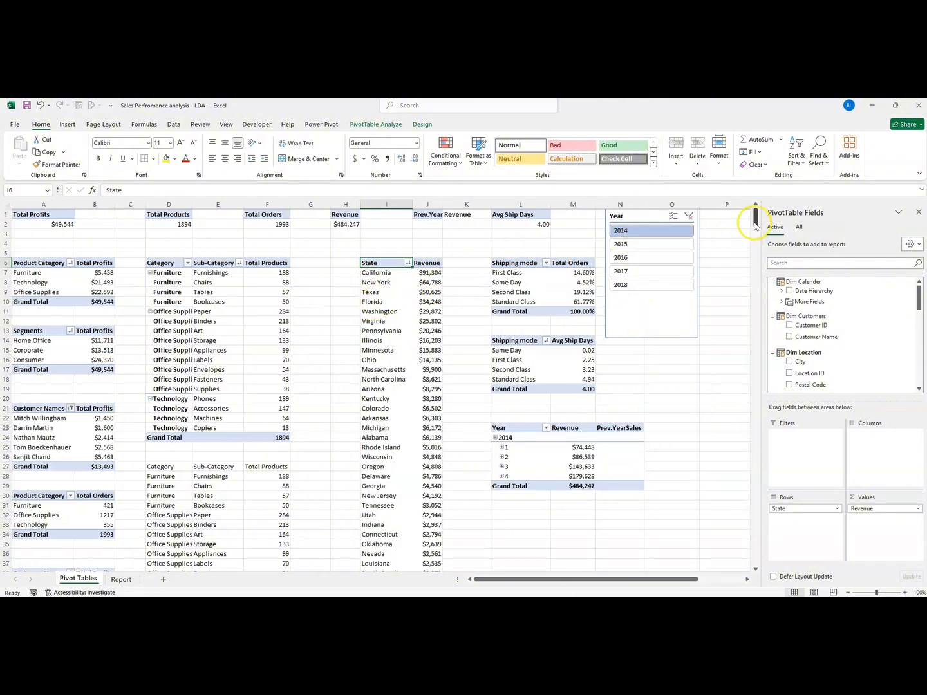
pyautogui.moveTo(755, 216)
pyautogui.mouseDown()
pyautogui.moveTo(757, 242)
pyautogui.moveTo(754, 217)
pyautogui.mouseUp()
pyautogui.click(650, 245)
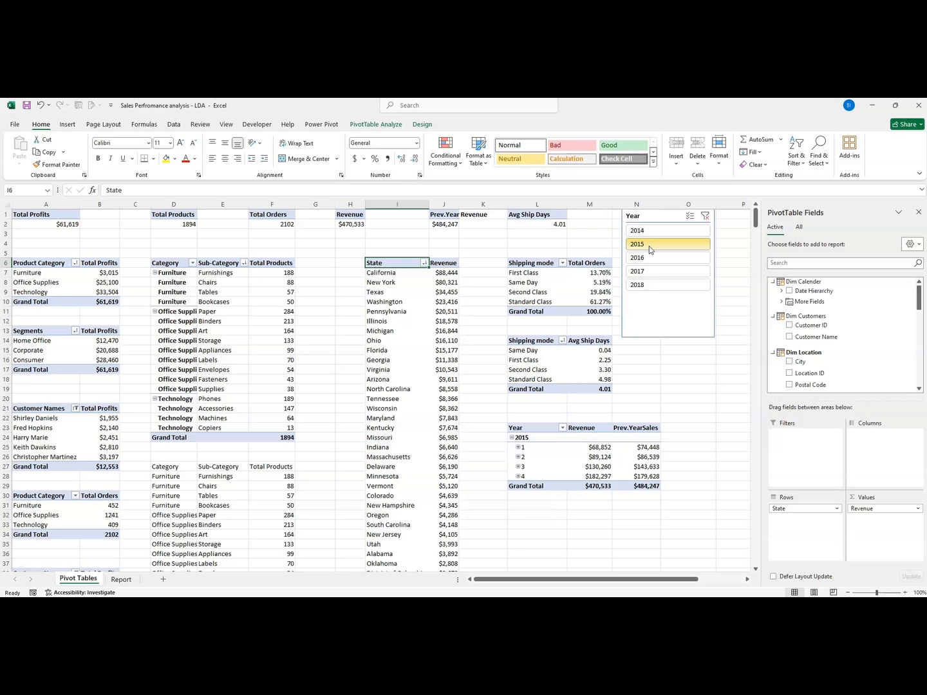
pyautogui.moveTo(756, 219)
pyautogui.mouseDown()
pyautogui.moveTo(761, 238)
pyautogui.moveTo(759, 221)
pyautogui.mouseUp()
pyautogui.click(654, 258)
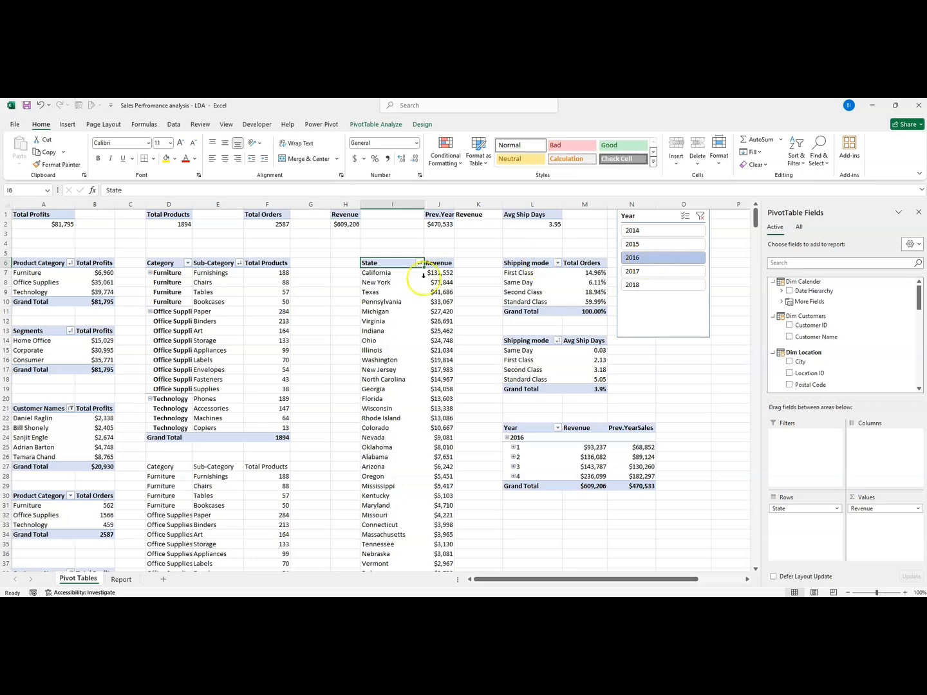
pyautogui.moveTo(756, 219)
pyautogui.mouseDown()
pyautogui.moveTo(758, 235)
pyautogui.moveTo(754, 205)
pyautogui.mouseUp()
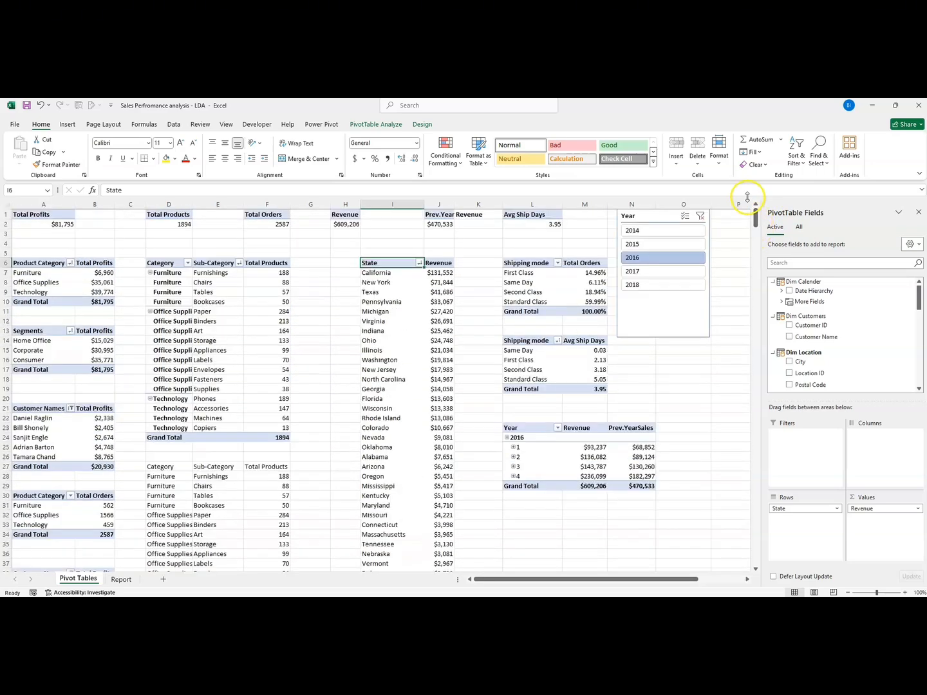
pyautogui.click(635, 273)
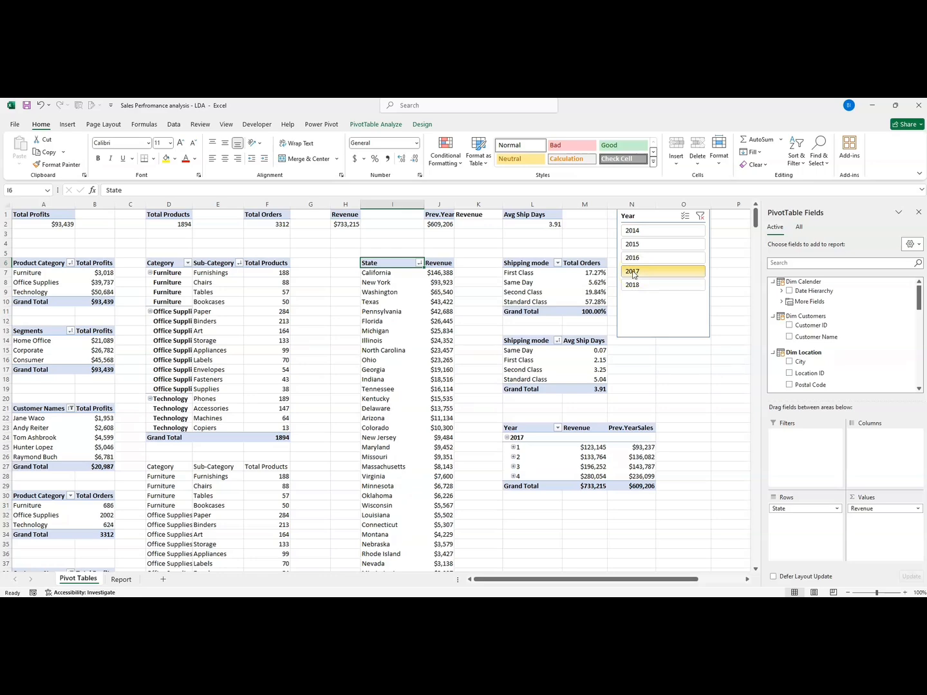
pyautogui.moveTo(757, 223)
pyautogui.mouseDown()
pyautogui.moveTo(757, 249)
pyautogui.moveTo(757, 219)
pyautogui.mouseUp()
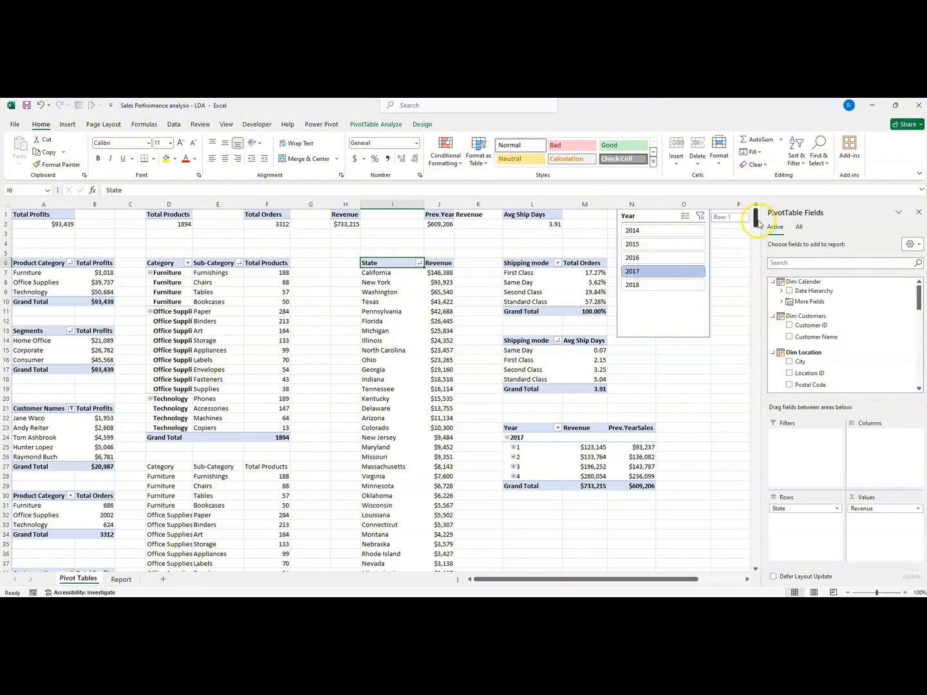
pyautogui.moveTo(757, 221); pyautogui.dragTo(753, 217)
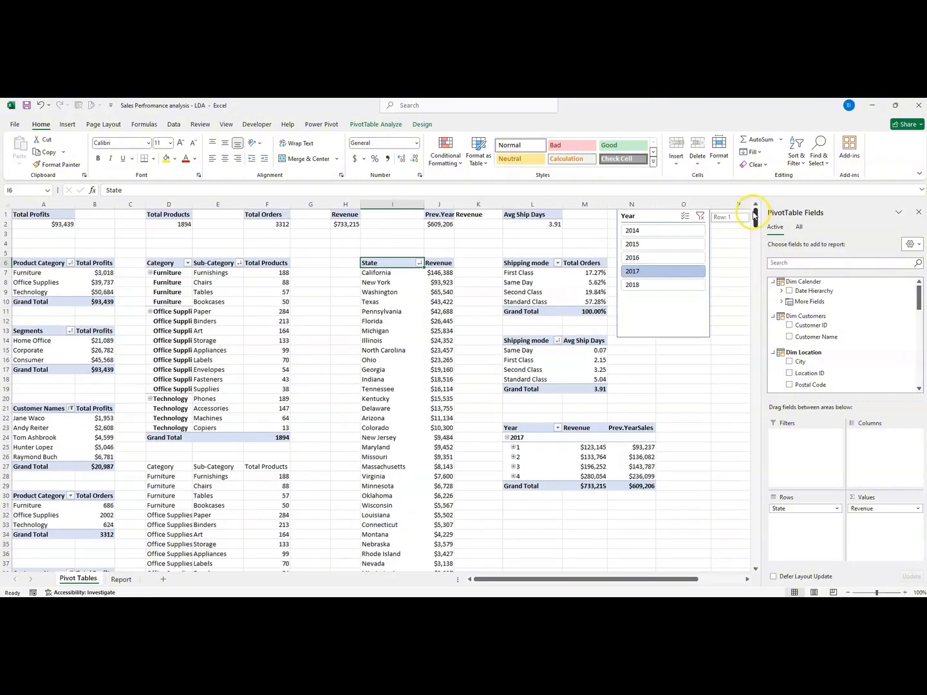
# Step: Clear the Year slicer filter and review the state revenue ranking across all years
pyautogui.click(701, 216)
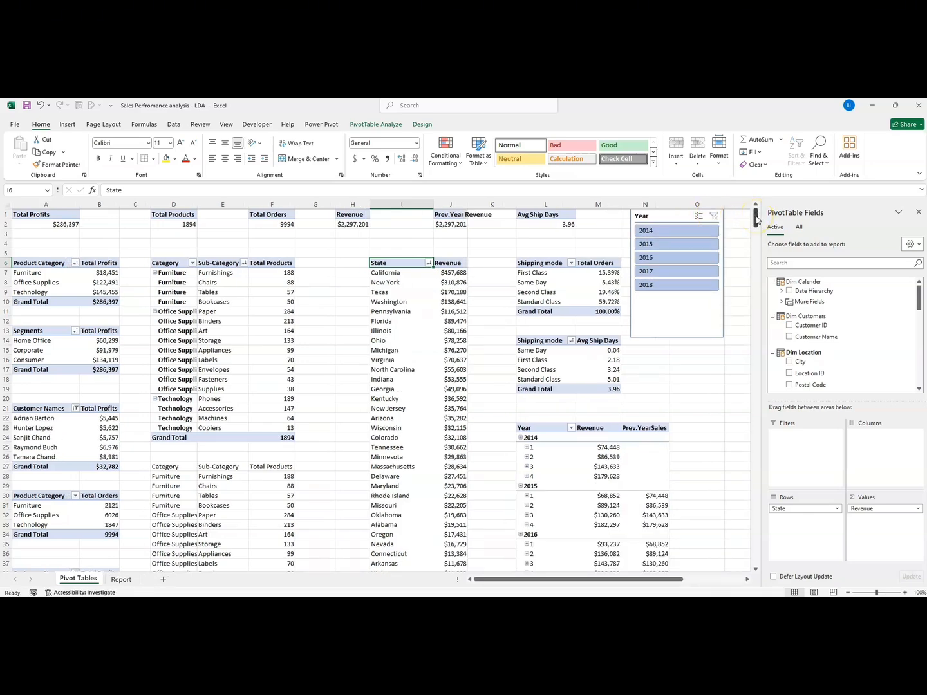
pyautogui.moveTo(756, 220)
pyautogui.mouseDown()
pyautogui.moveTo(758, 228)
pyautogui.moveTo(756, 213)
pyautogui.mouseUp()
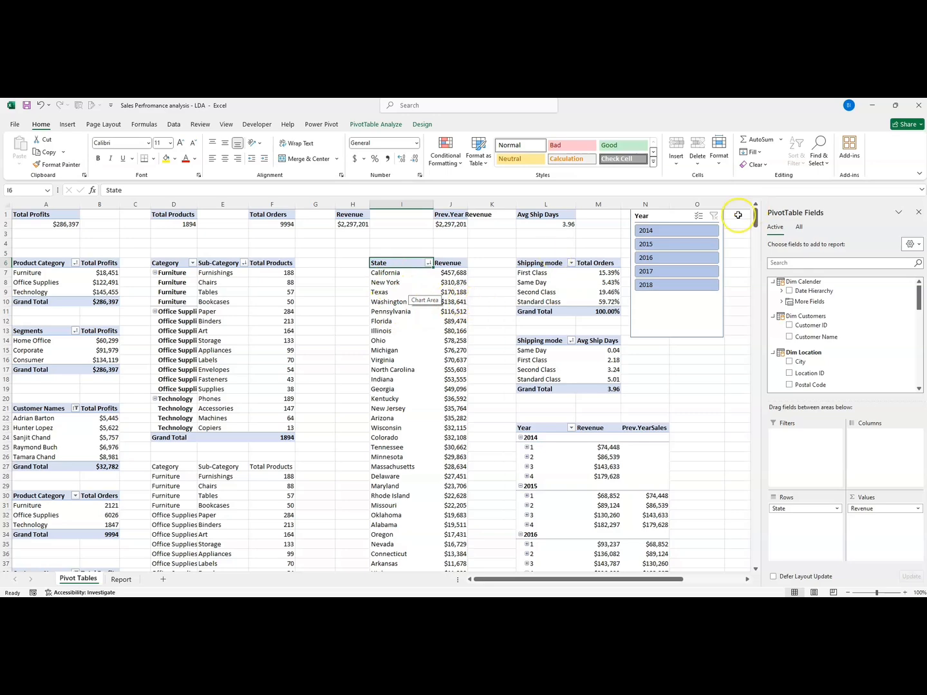
pyautogui.moveTo(758, 219); pyautogui.dragTo(759, 232)
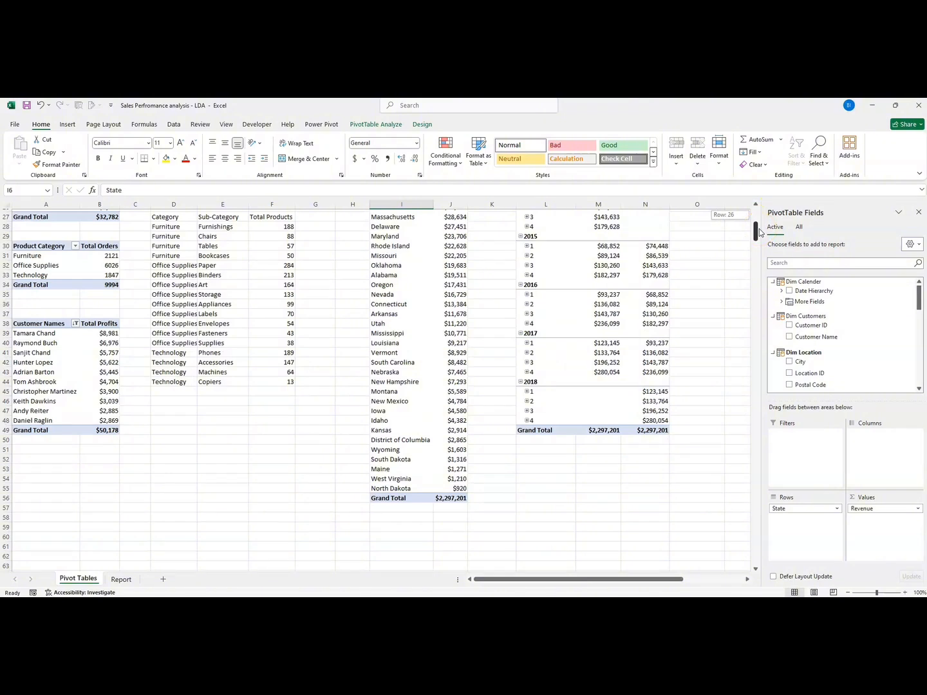
pyautogui.moveTo(760, 232); pyautogui.dragTo(756, 211)
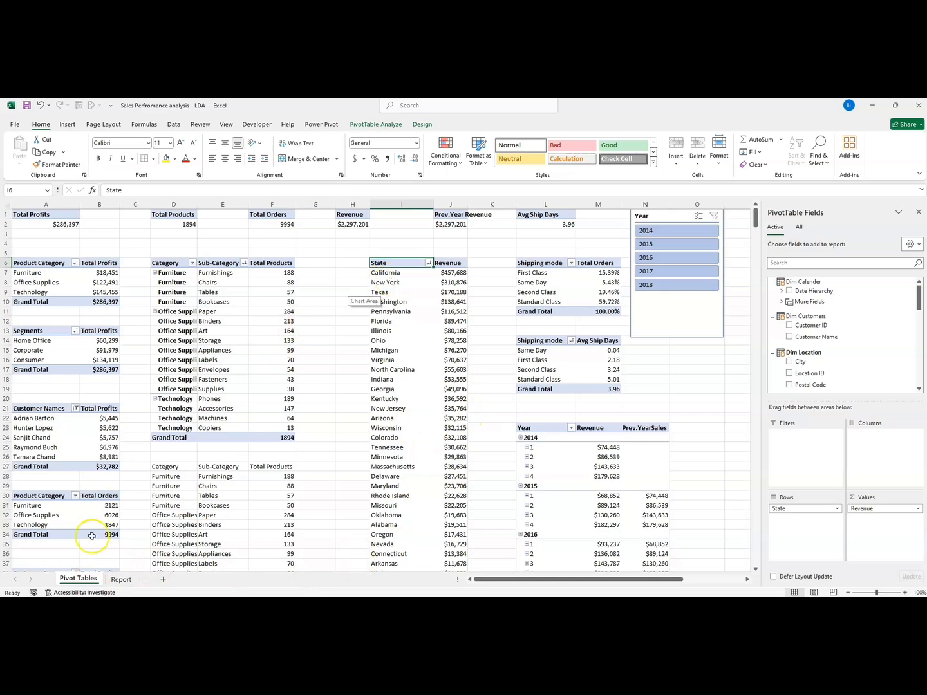
# Step: Return to the Report sheet and begin the fifth insight with "Most of the revenue is generated in california, New york, Texas,"
pyautogui.click(121, 579)
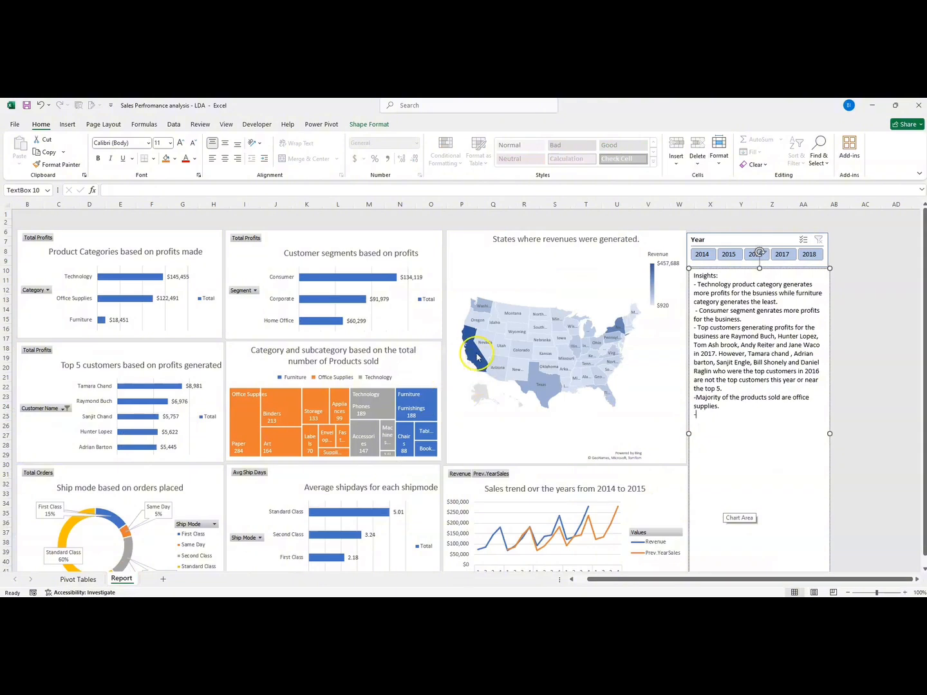
pyautogui.moveTo(475, 355)
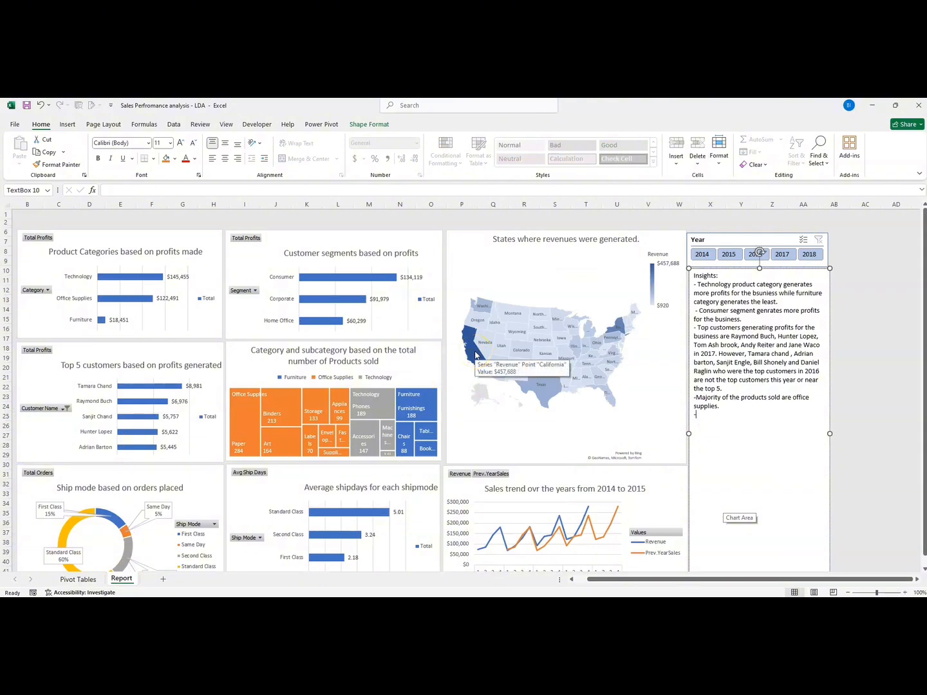
pyautogui.moveTo(616, 329)
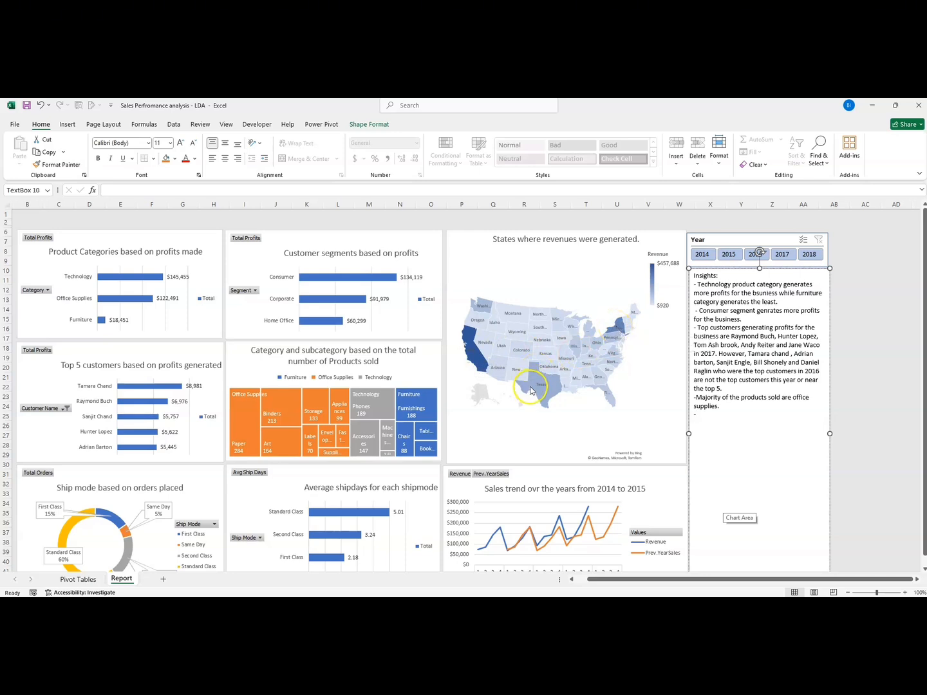
pyautogui.moveTo(531, 391)
pyautogui.write('No')
pyautogui.write('st of th')
pyautogui.write('e rev')
pyautogui.write('enue')
pyautogui.write(' is ge')
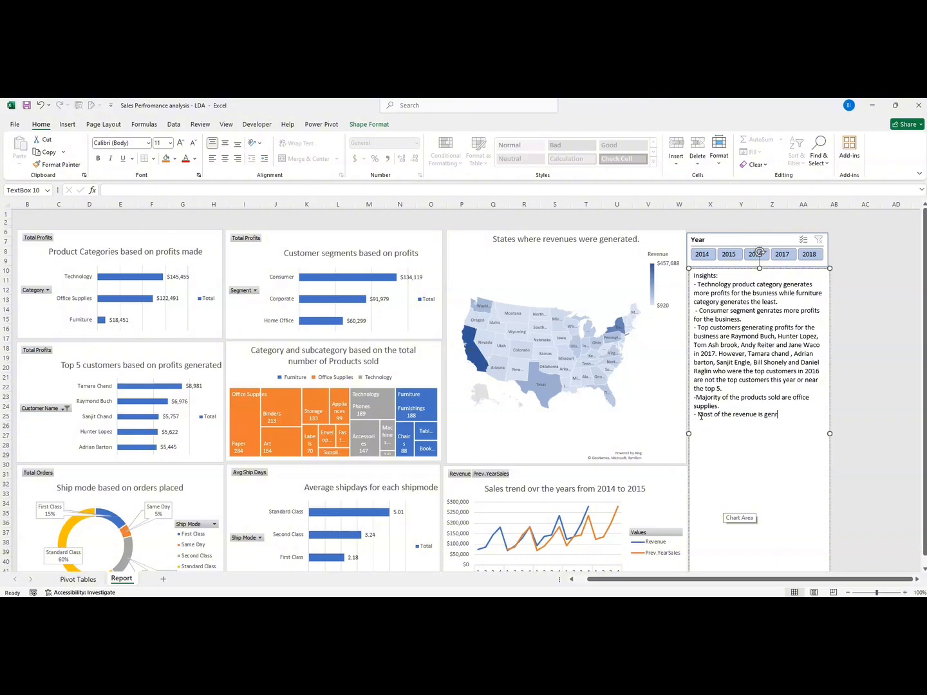
pyautogui.write('nerated in california, New york')
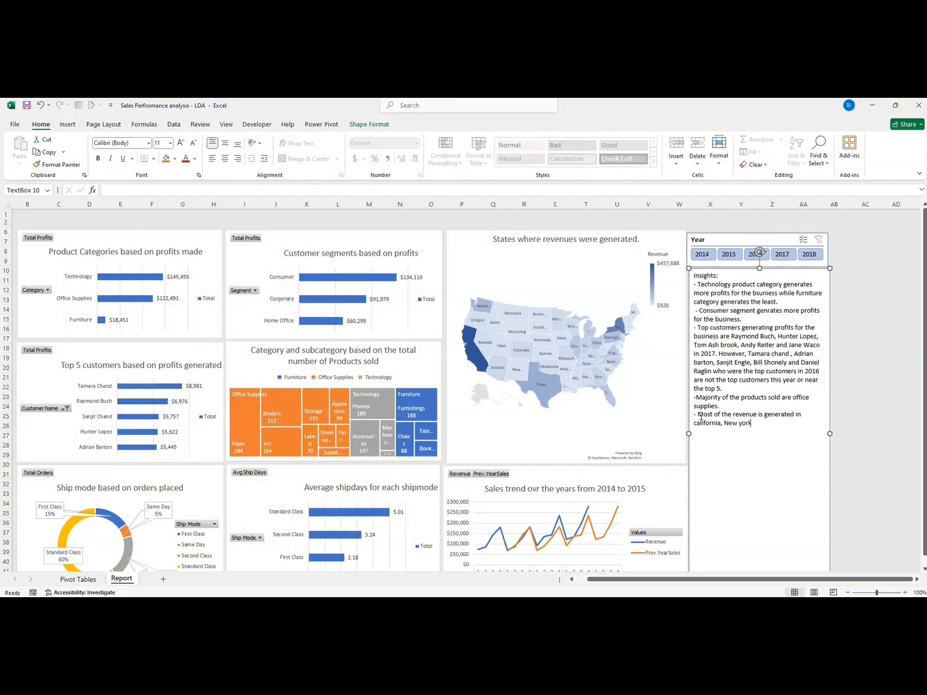
pyautogui.write(', Texas ,')
# Step: Check the remaining leading states by revenue and extend the fifth insight with "washington and pennsylvania while least revenues were generated from"
pyautogui.moveTo(487, 307)
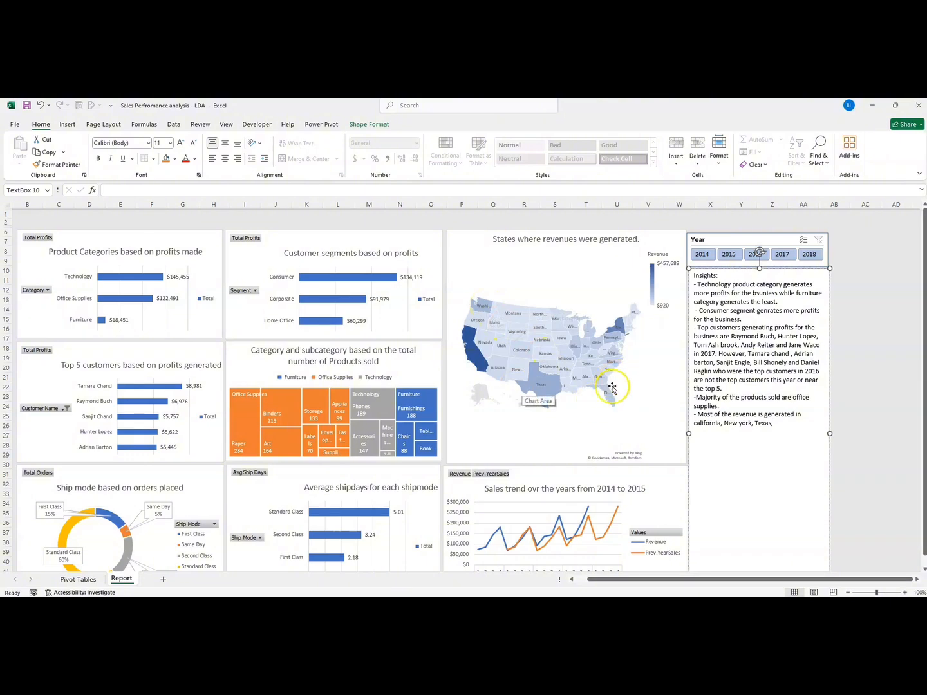
pyautogui.moveTo(608, 396)
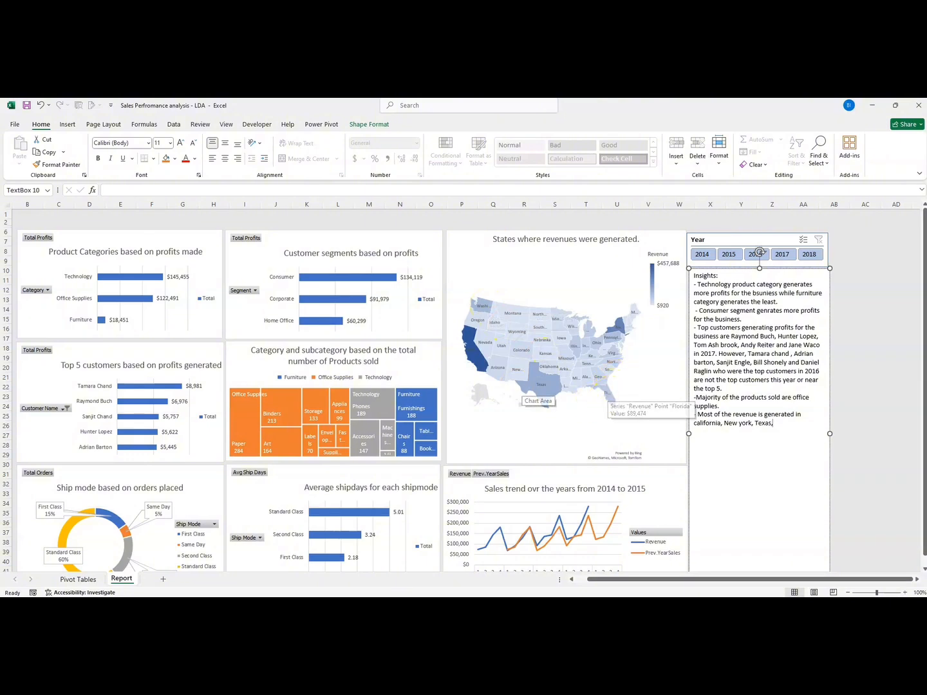
pyautogui.click(81, 580)
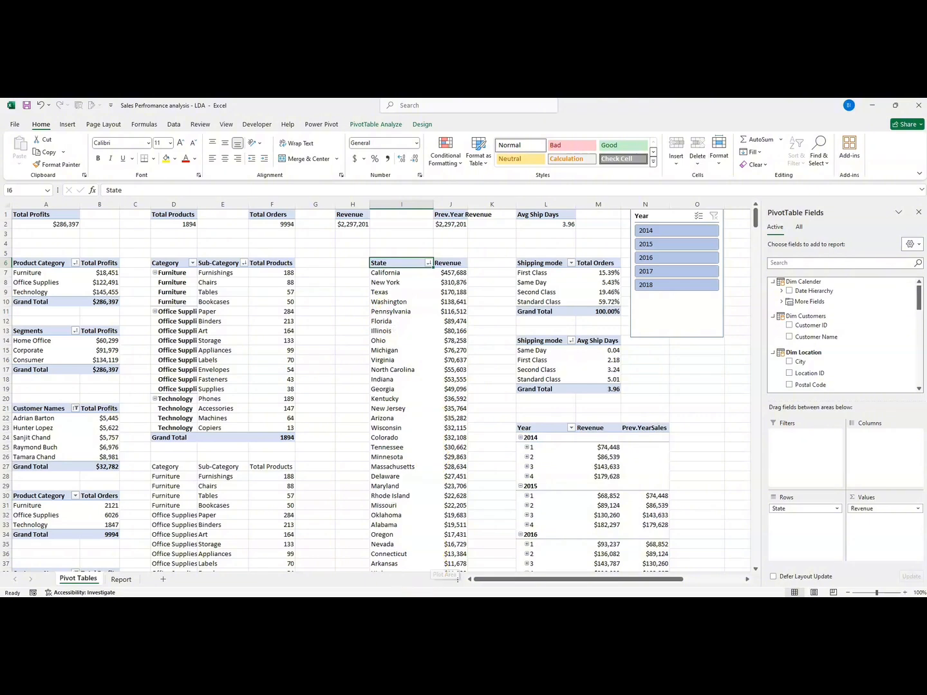
pyautogui.moveTo(413, 605)
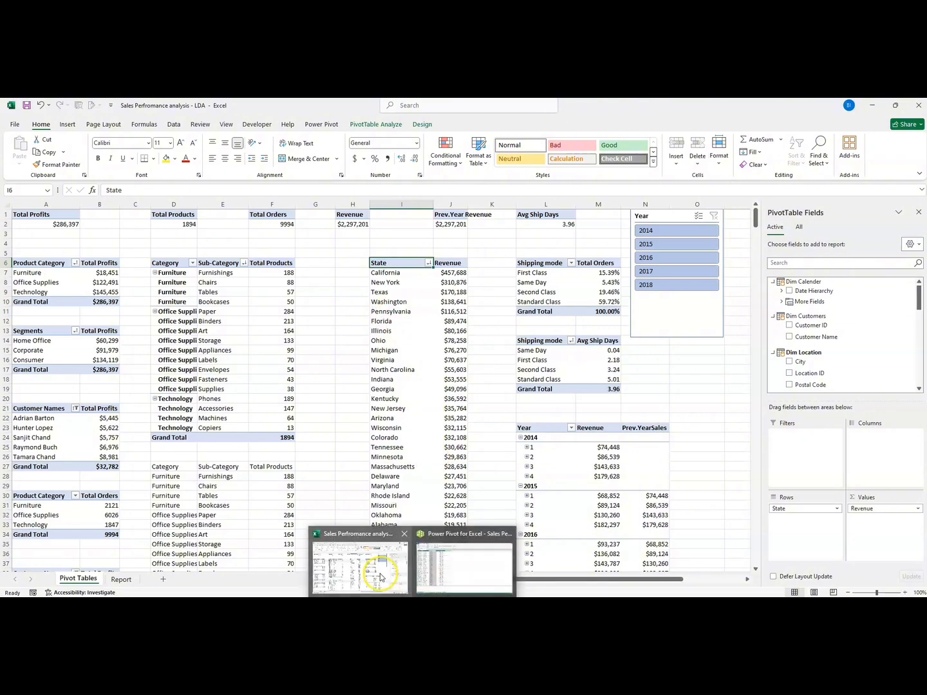
pyautogui.click(121, 579)
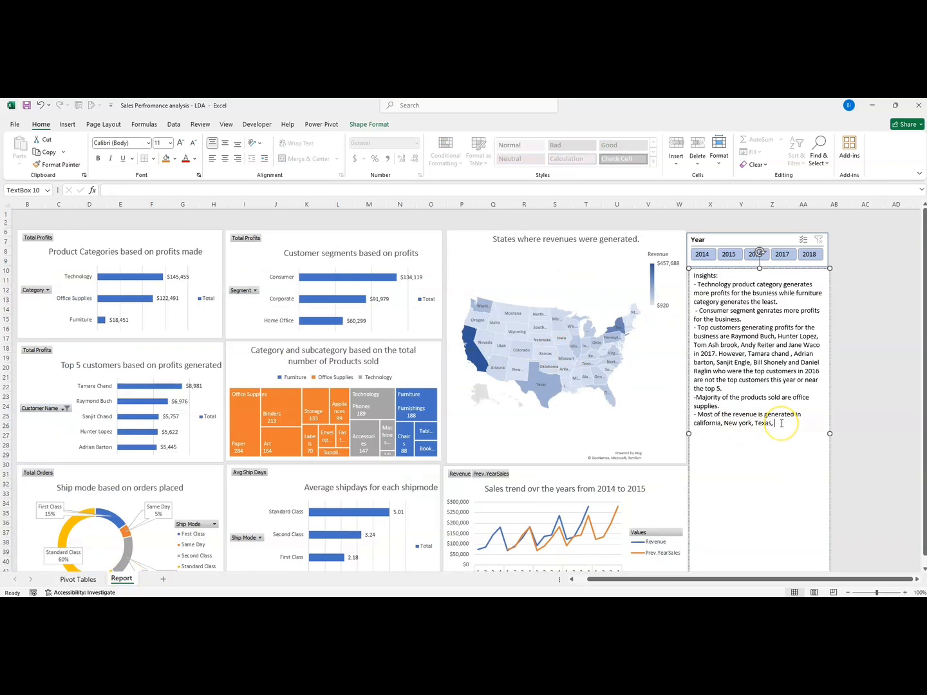
pyautogui.write('washington and Pe')
pyautogui.press('BackSpace')
pyautogui.write('lvania while le')
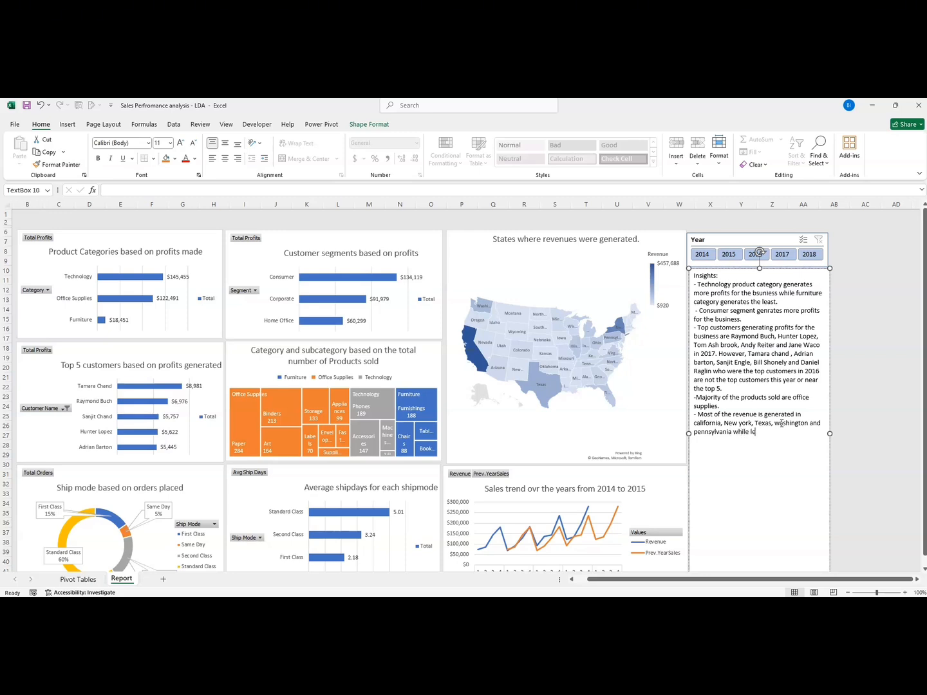
pyautogui.write('ast reve')
pyautogui.write('nues ')
pyautogui.write('were generated f')
pyautogui.write('rom')
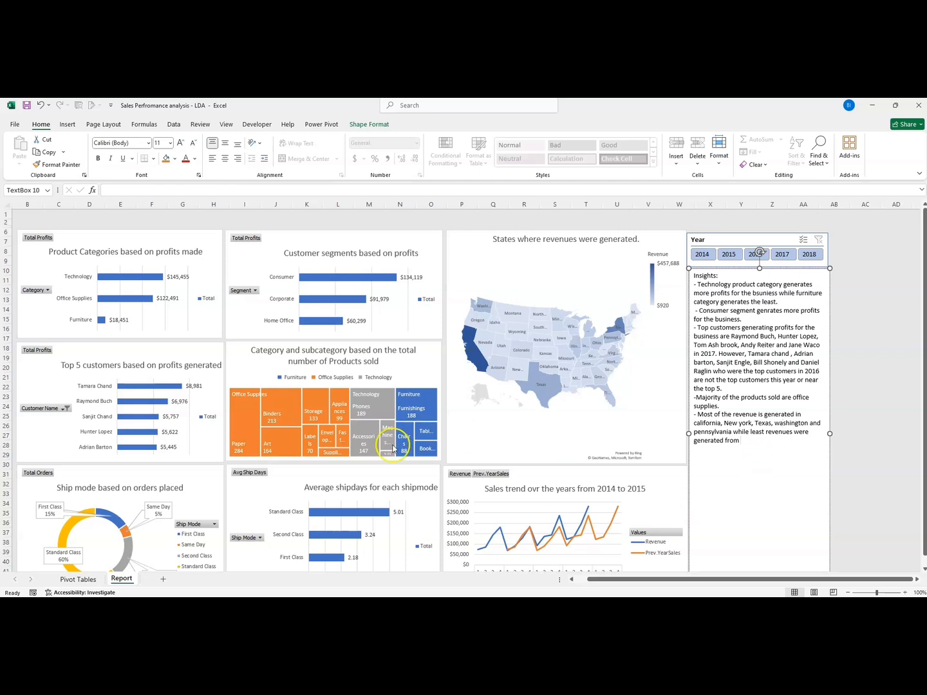
# Step: Look up the lowest-revenue states on the Pivot Tables sheet and append "wayoming" to the fifth insight on the Report sheet
pyautogui.click(66, 581)
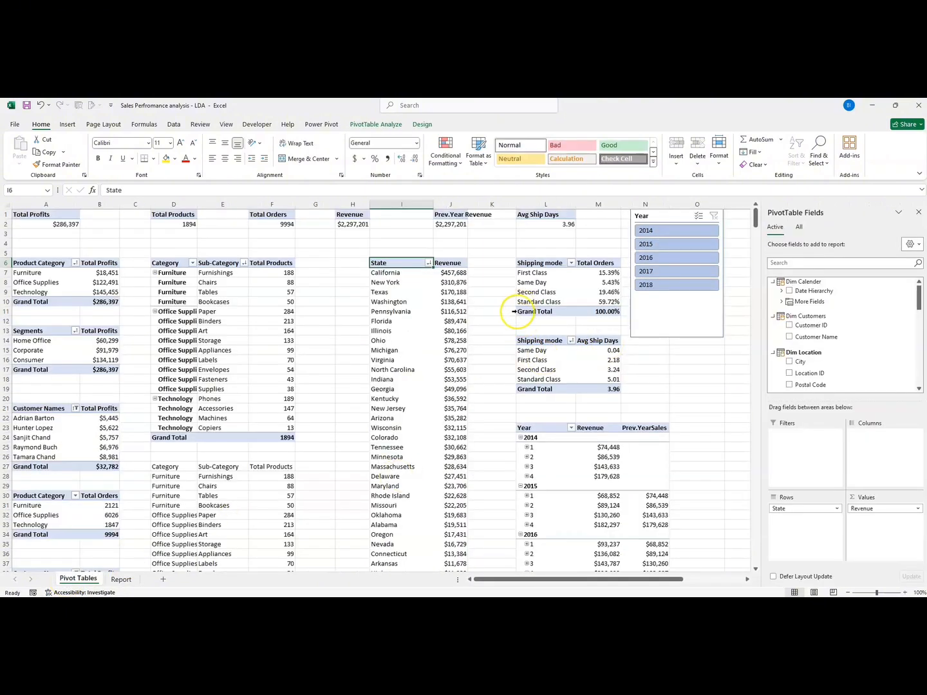
pyautogui.moveTo(756, 222); pyautogui.dragTo(759, 245)
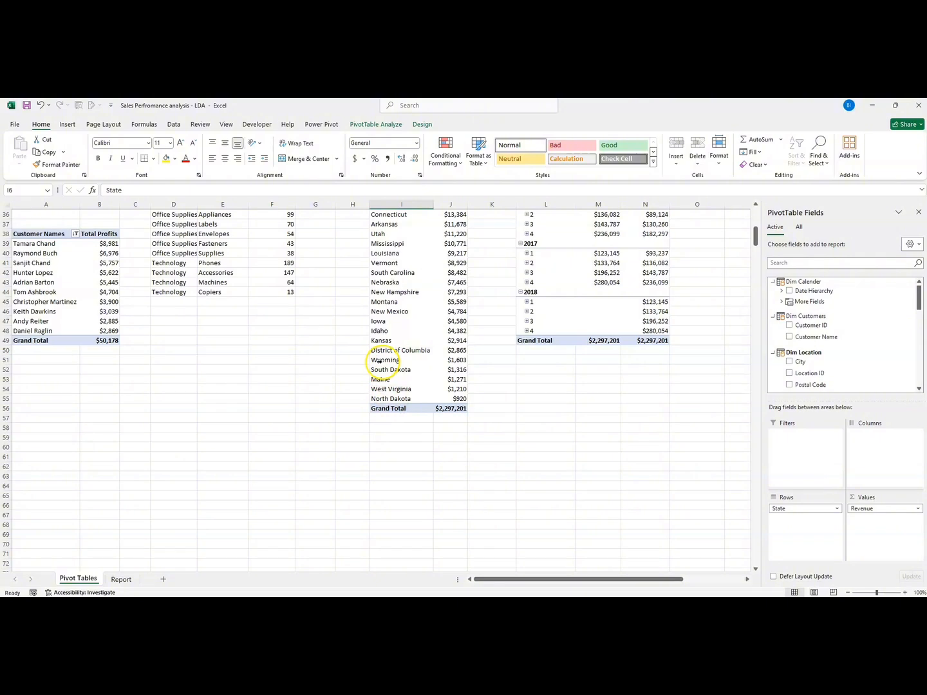
pyautogui.click(121, 581)
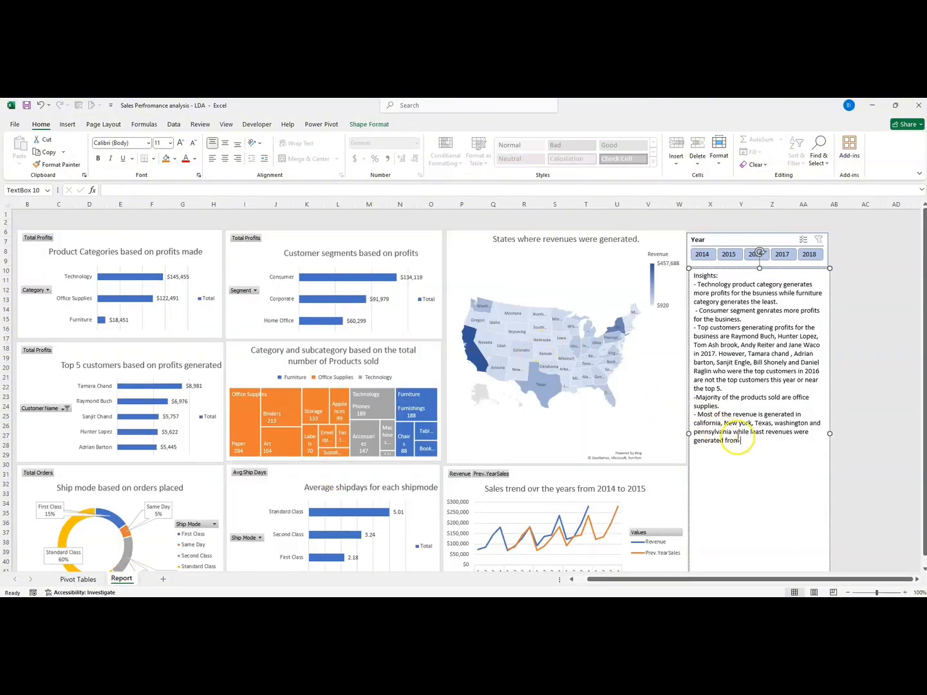
pyautogui.write('wayoming')
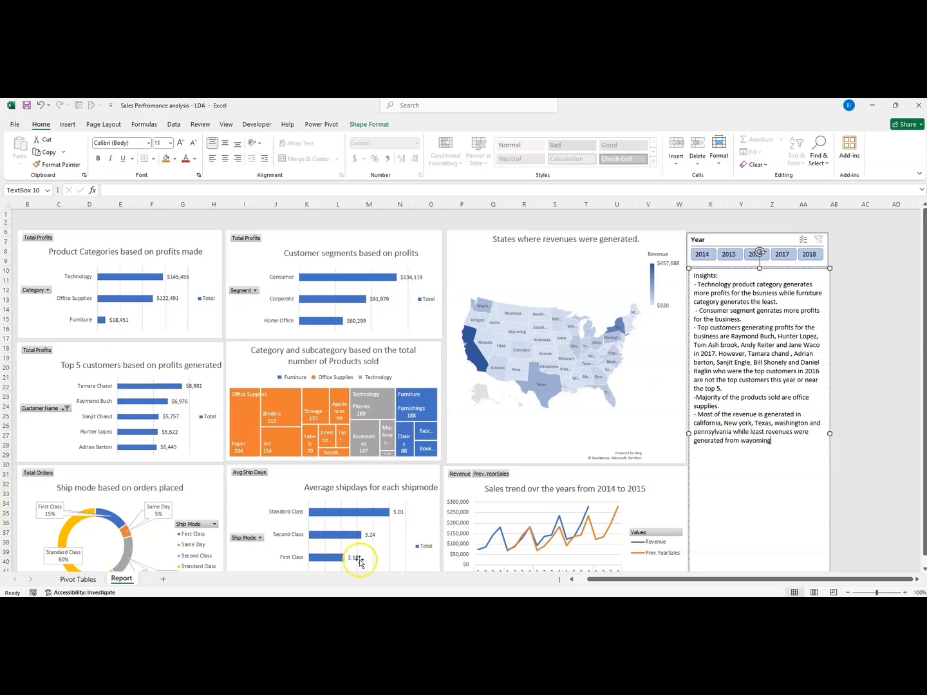
# Step: Check the state's spelling in the pivot table, correct it to "wyoming" in the fifth insight and append ", South Dakoya, Maine,"
pyautogui.click(93, 580)
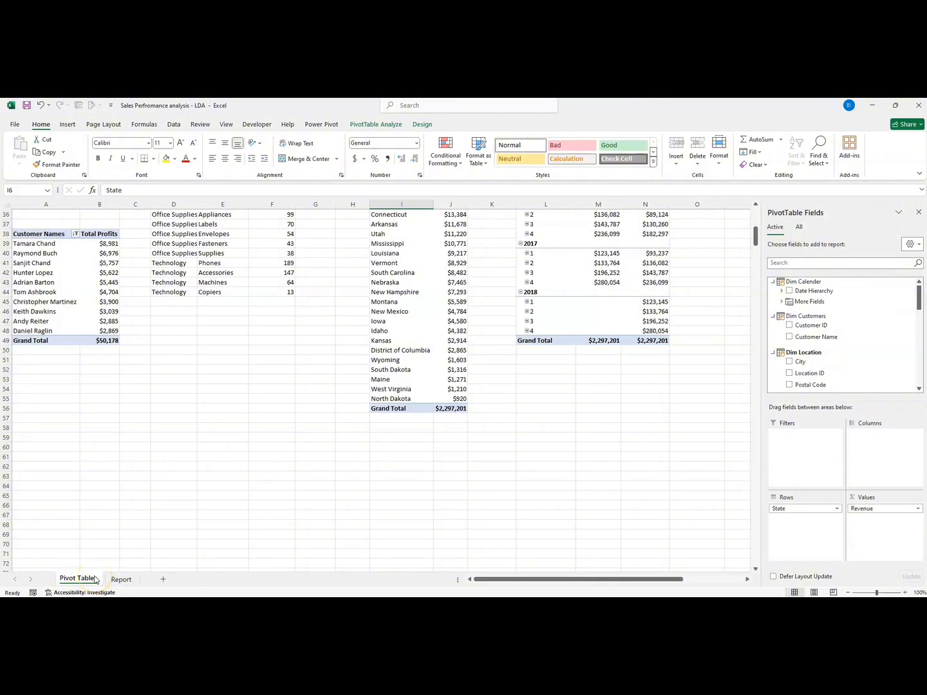
pyautogui.click(123, 582)
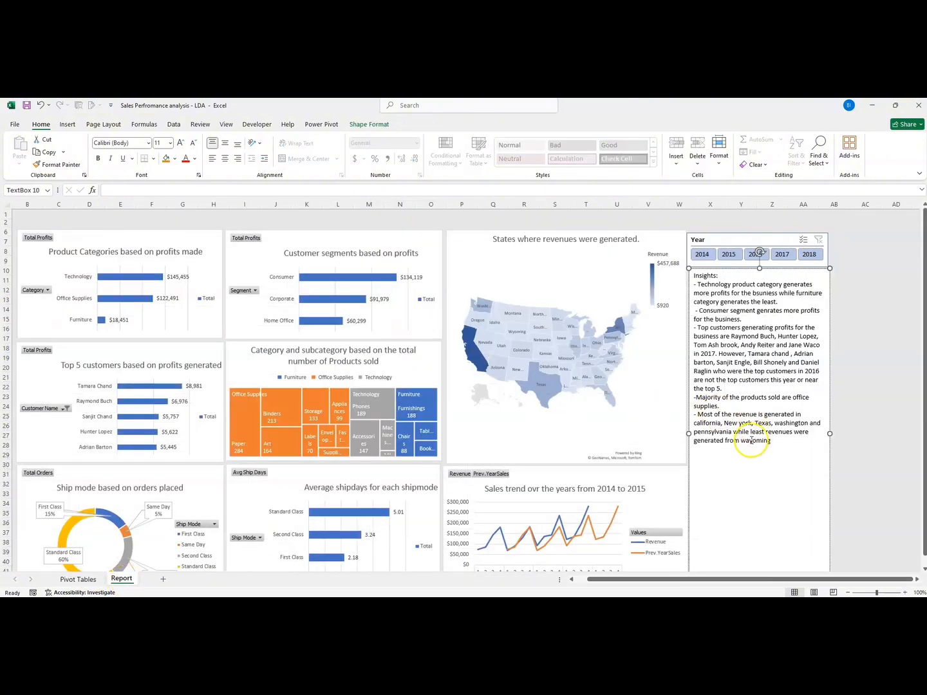
pyautogui.click(750, 441)
pyautogui.press('BackSpace')
pyautogui.click(770, 442)
pyautogui.write(', South Dakoya, Ma')
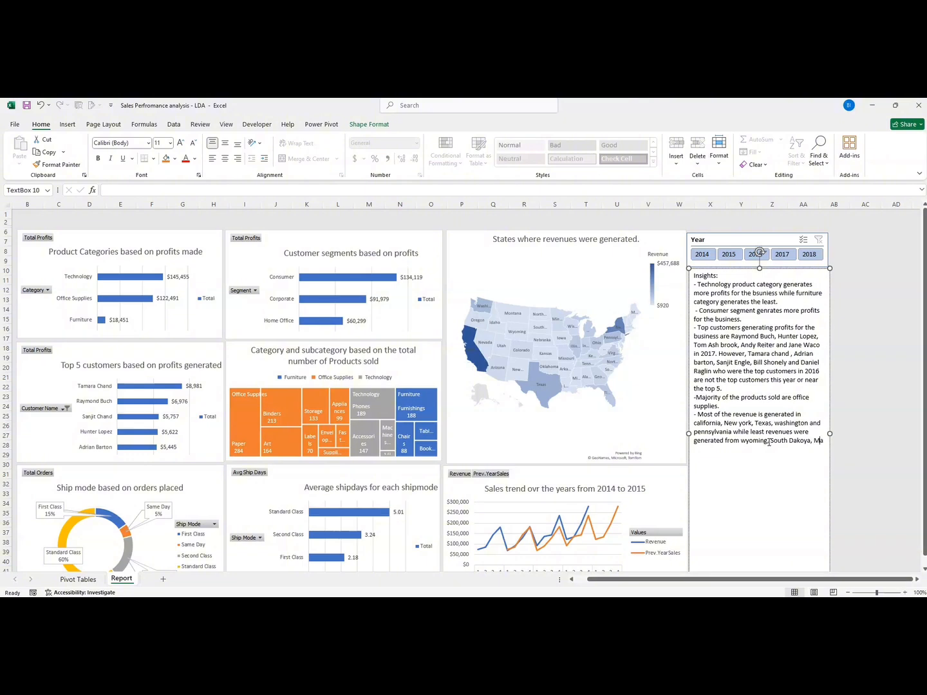
pyautogui.write('ine,')
# Step: Finish the fifth insight with "west virginia and north Dakota.", checking the state names against the Pivot Tables sheet
pyautogui.click(80, 579)
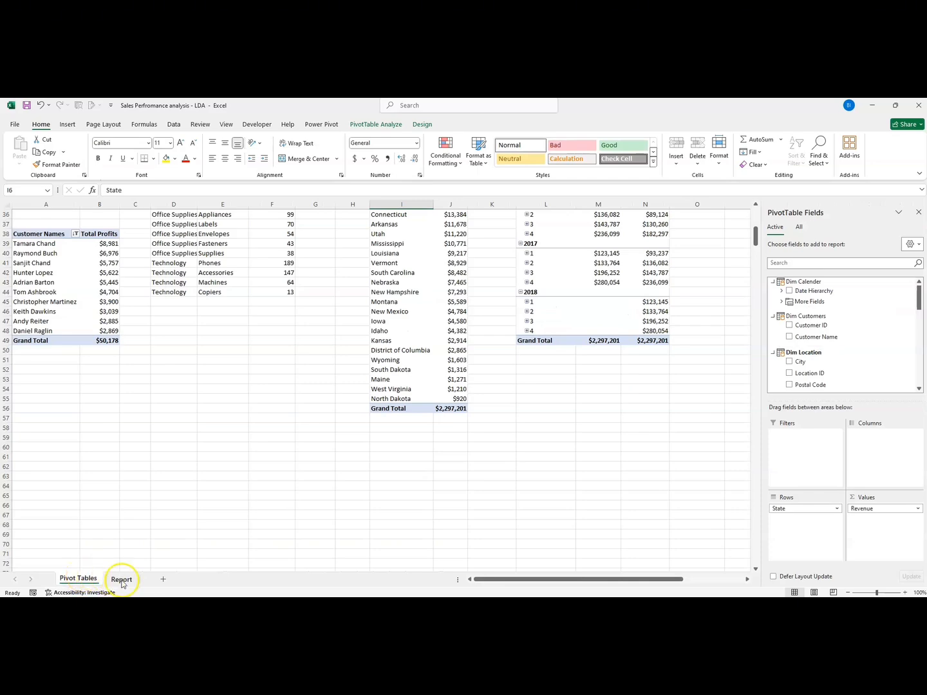
pyautogui.click(112, 582)
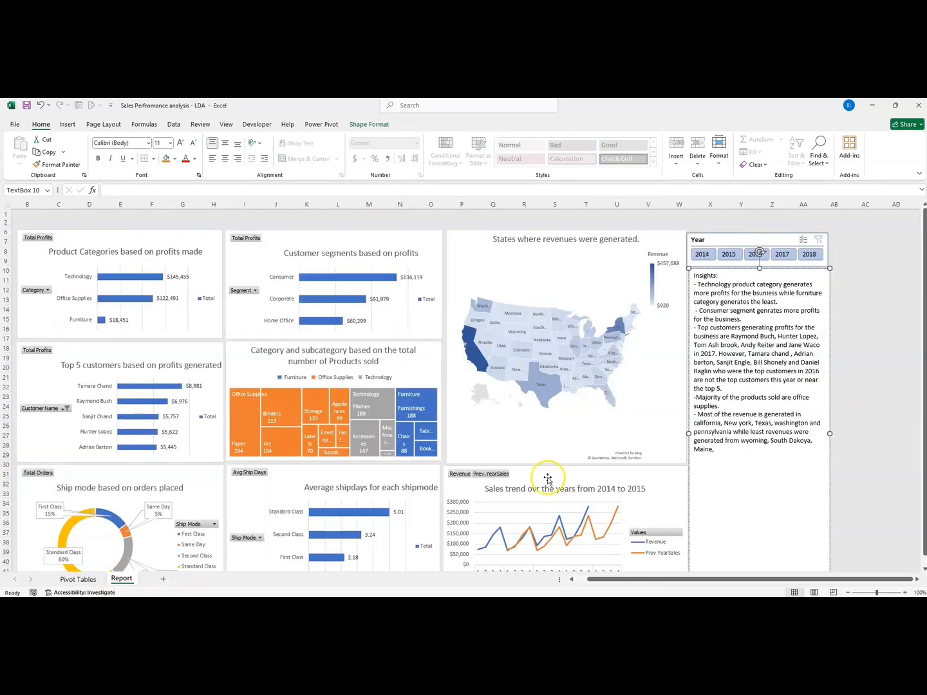
pyautogui.write('west v')
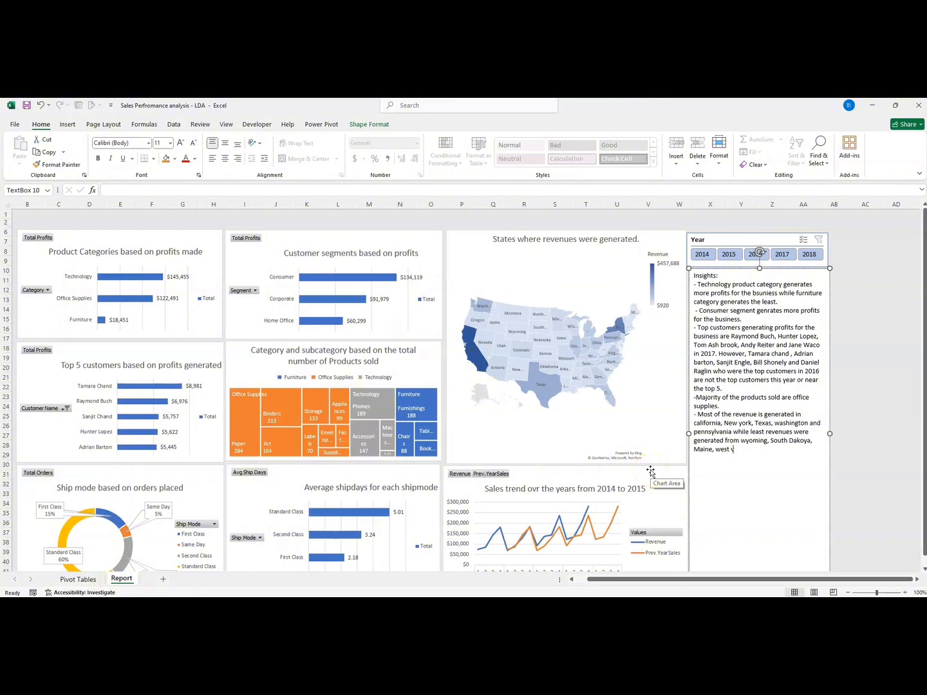
pyautogui.write('irginia and north Dakota.')
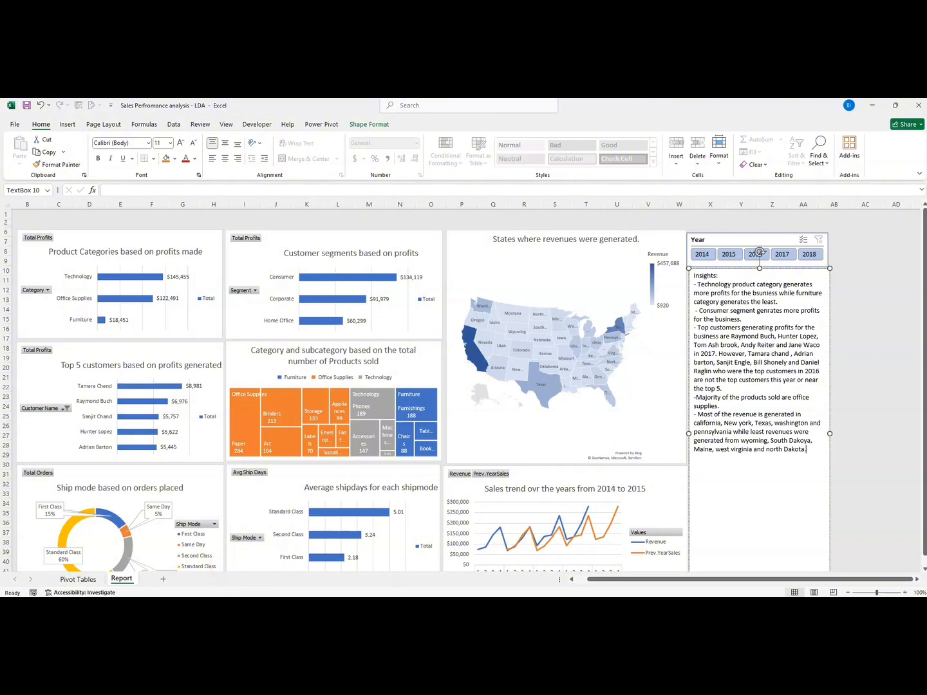
pyautogui.click(78, 579)
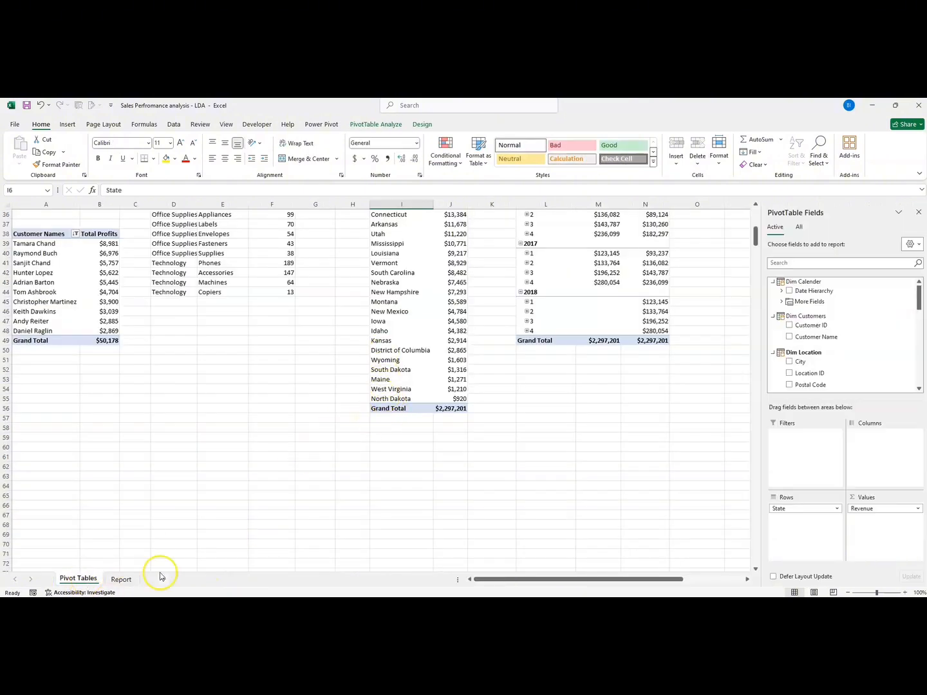
pyautogui.click(120, 579)
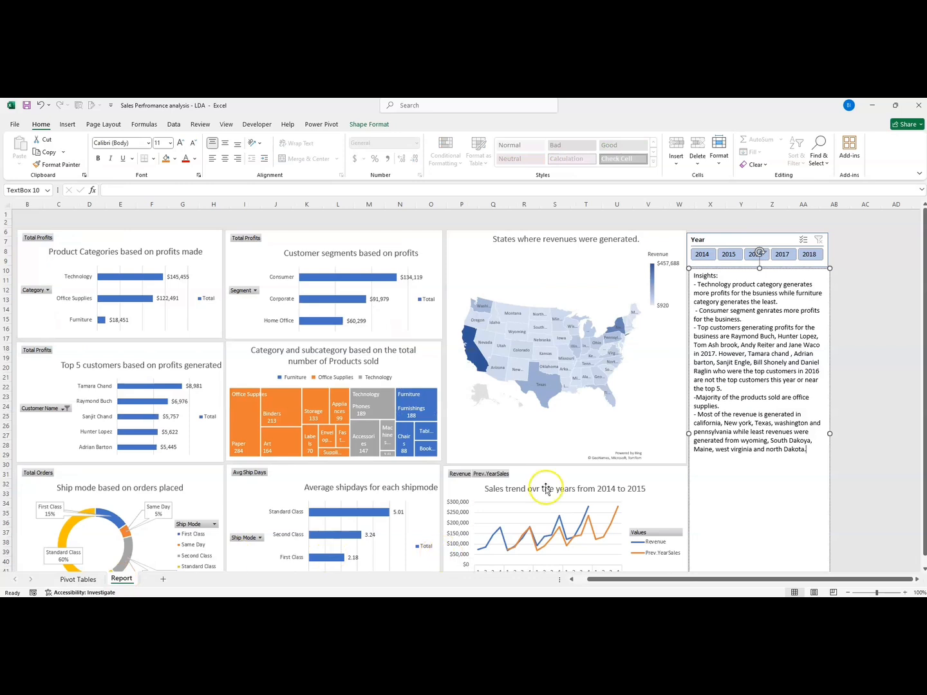
# Step: Start a new dashed line below the fifth insight and consult the shipping-mode objective on the PowerPoint slide before returning to Excel
pyautogui.click(809, 450)
pyautogui.press('Return')
pyautogui.moveTo(924, 251); pyautogui.dragTo(925, 280)
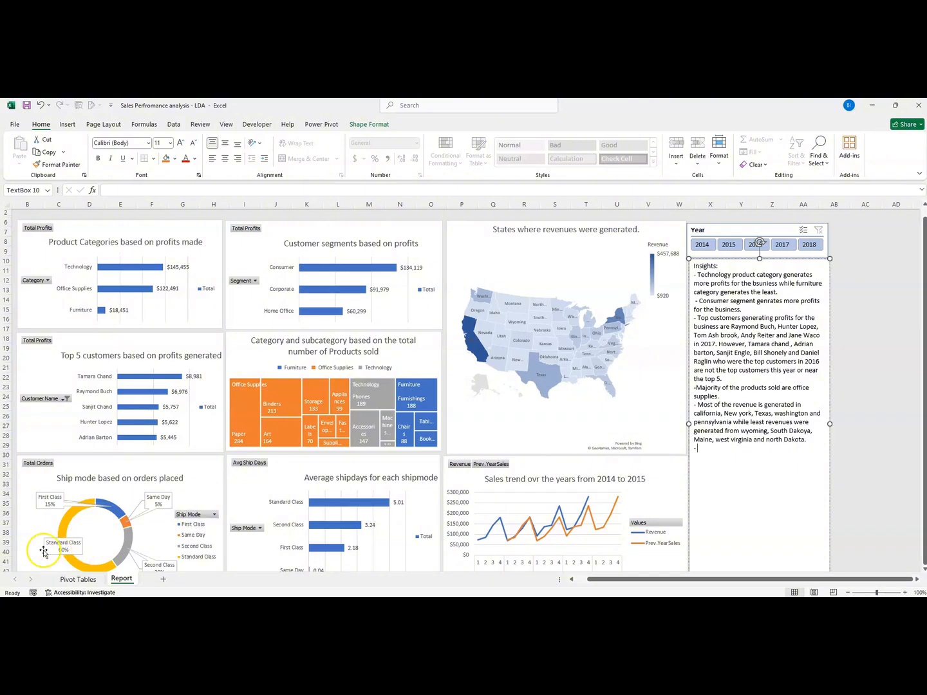
pyautogui.hotkey('alt', 'Tab')
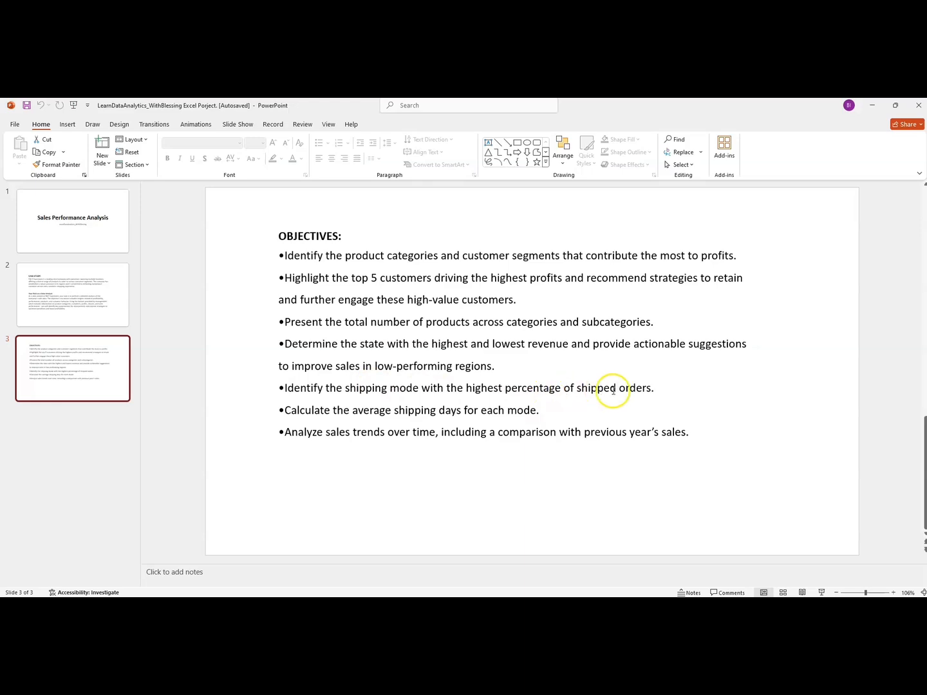
pyautogui.moveTo(412, 607)
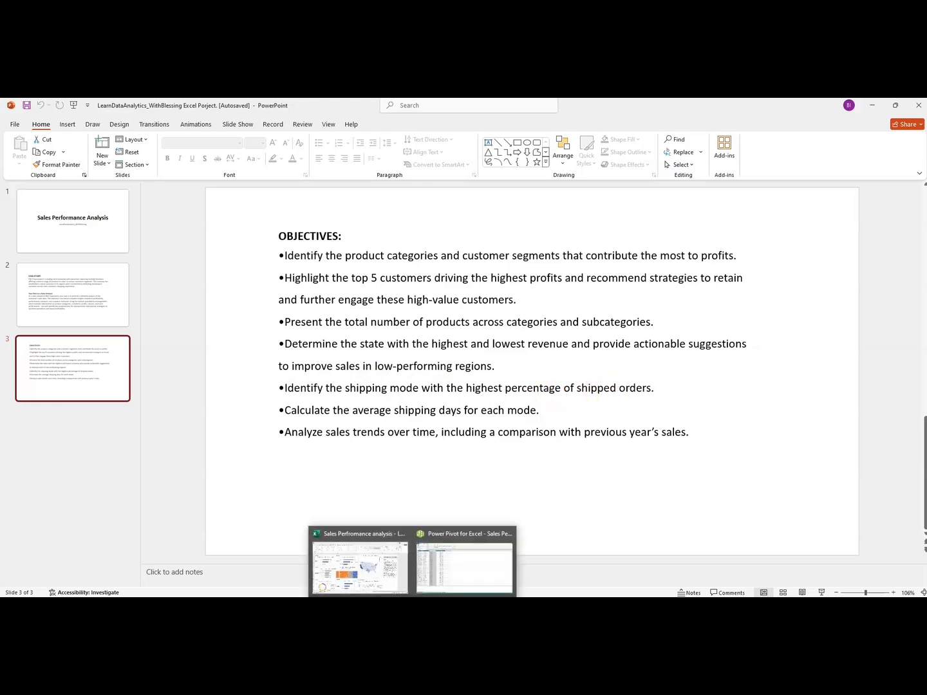
pyautogui.click(358, 566)
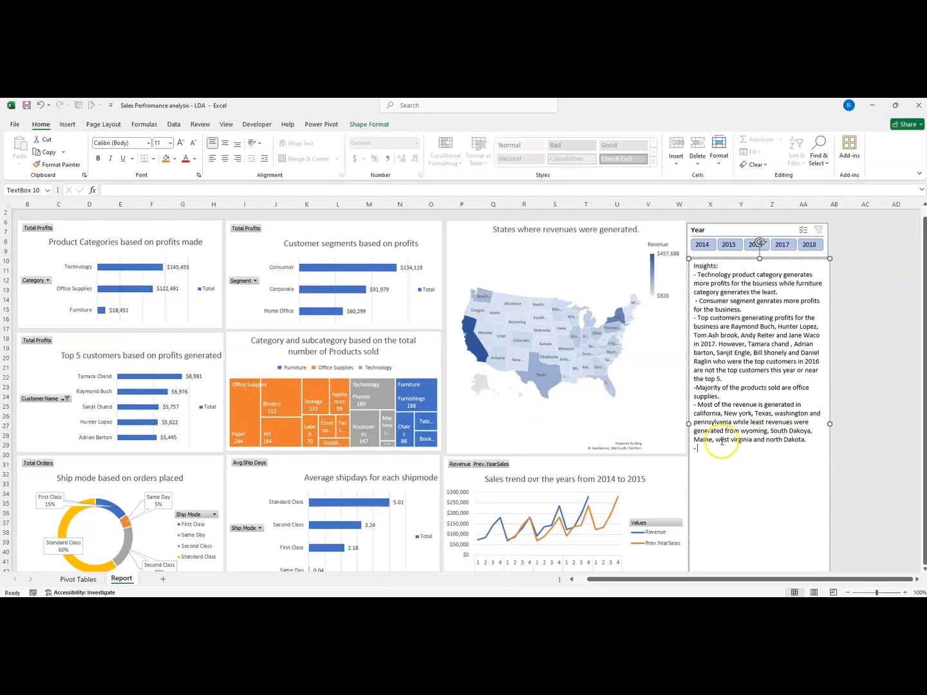
# Step: Write the sixth insight as "Standard mode has te highest percentage of shipping orders.", correcting the spelling of "Standard"
pyautogui.click(700, 448)
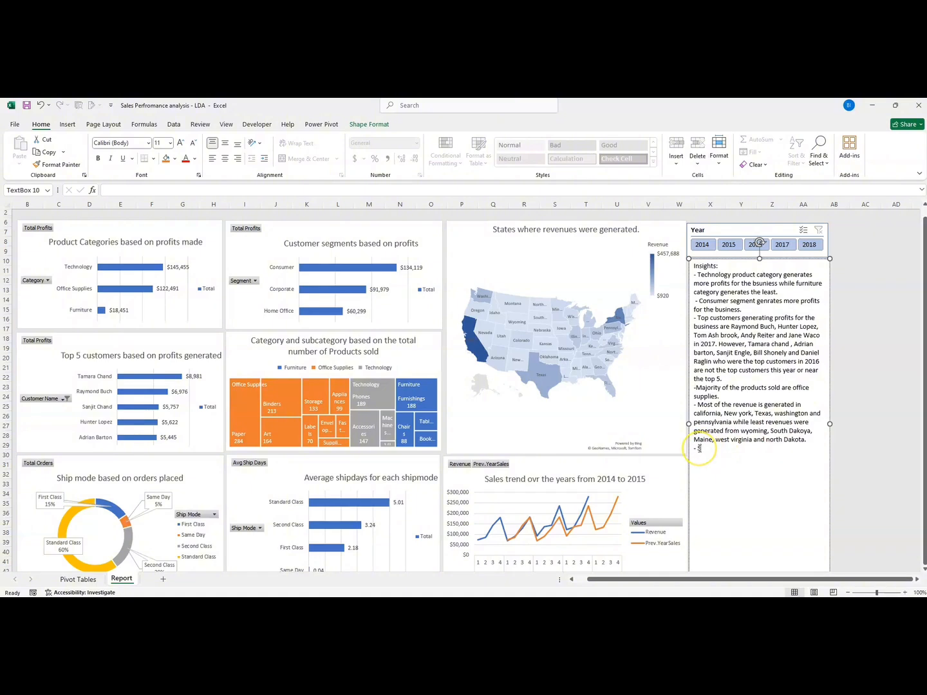
pyautogui.write('Stnadr')
pyautogui.write('ard')
pyautogui.press('BackSpace')
pyautogui.press('BackSpace')
pyautogui.press('BackSpace')
pyautogui.press('BackSpace')
pyautogui.press('BackSpace')
pyautogui.press('BackSpace')
pyautogui.write('dard has')
pyautogui.press('BackSpace')
pyautogui.press('BackSpace')
pyautogui.write('mode has te highest perce')
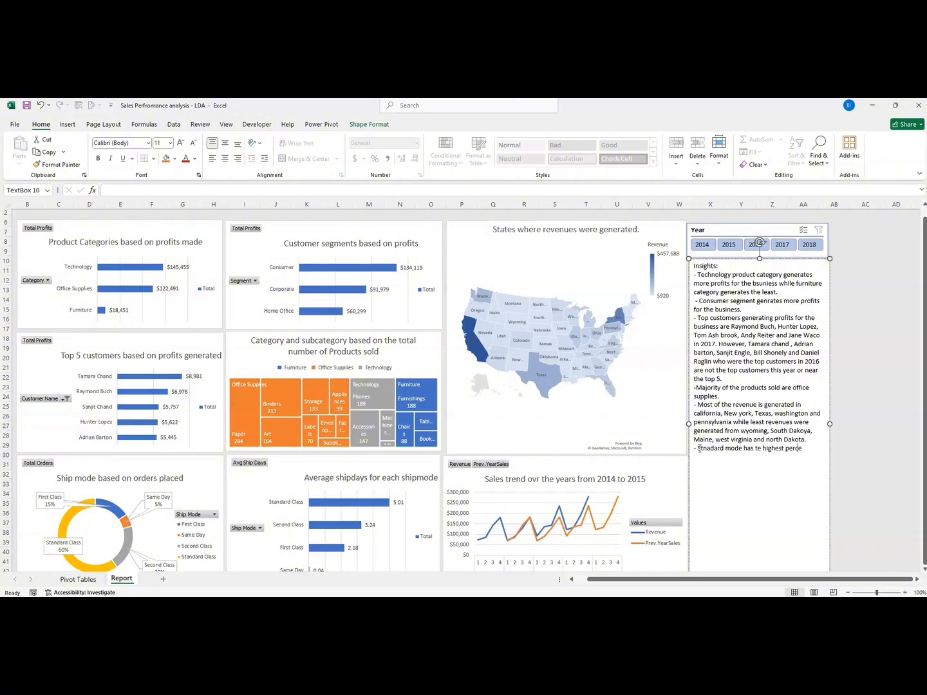
pyautogui.write('ntage of shipping orders.')
pyautogui.click(705, 449)
pyautogui.write('a')
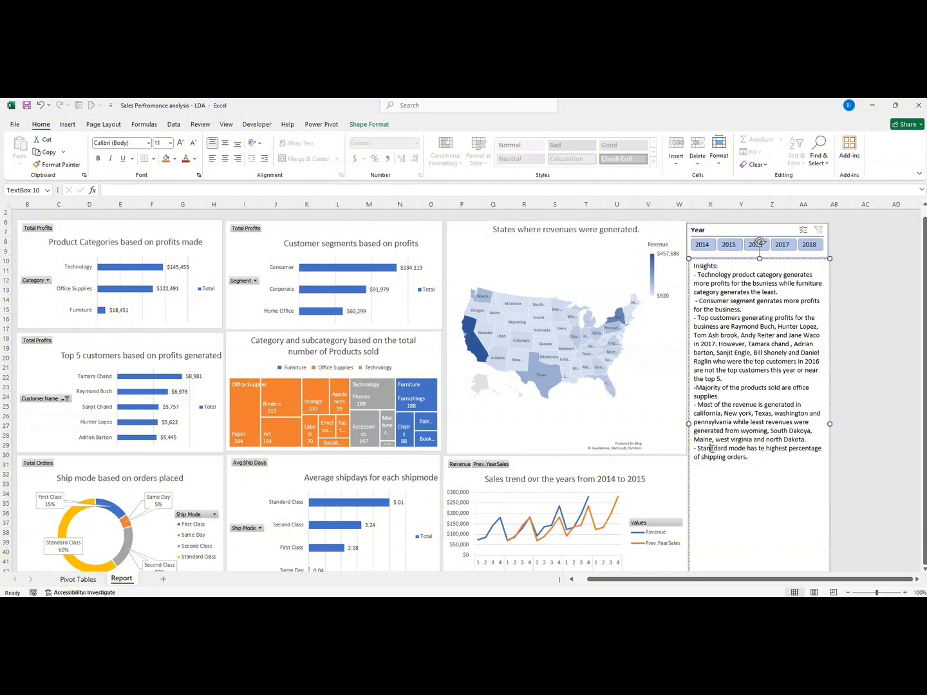
pyautogui.press('Delete')
# Step: Review the remaining objectives on the PowerPoint slide and return to the Report sheet in Excel
pyautogui.click(756, 460)
pyautogui.click(532, 607)
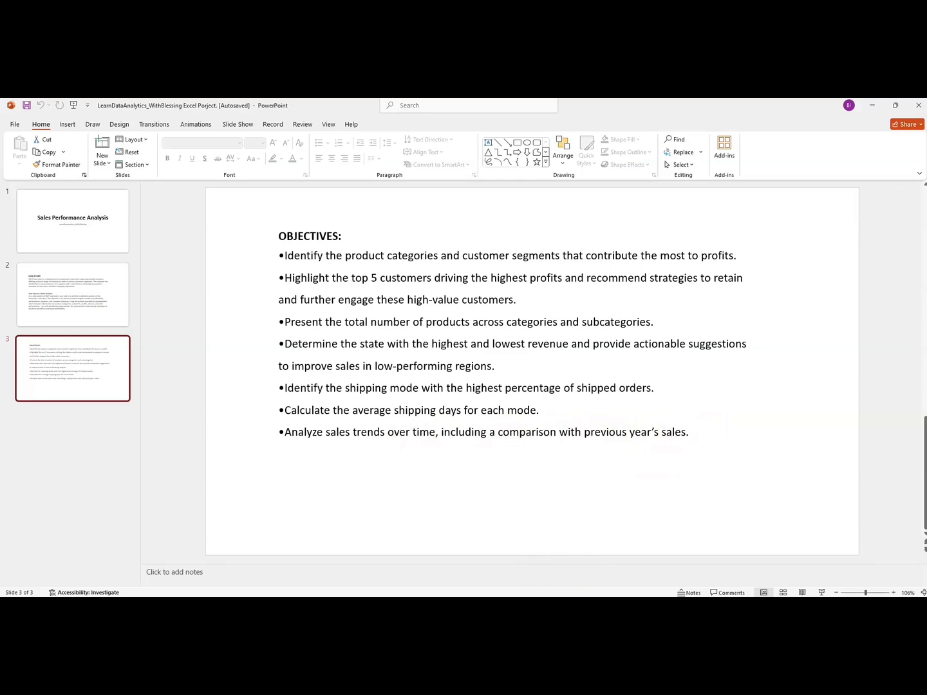
pyautogui.click(412, 605)
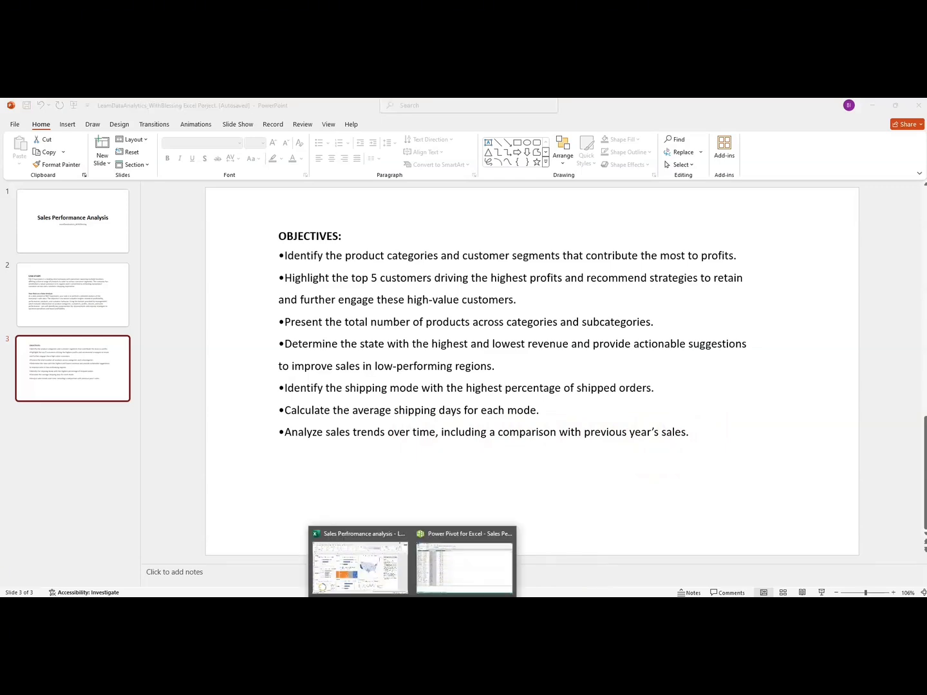
pyautogui.click(380, 576)
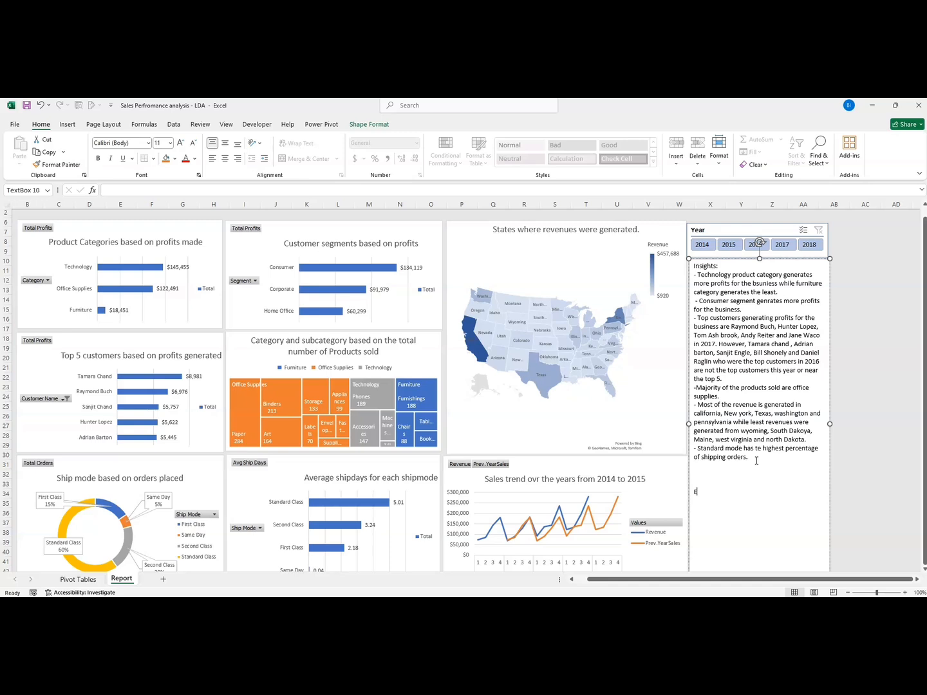
# Step: Add the heading "Recommendation:" a few lines below the last insight in the text box
pyautogui.press('BackSpace')
pyautogui.write('Rem')
pyautogui.write('m')
pyautogui.write('or')
pyautogui.press('BackSpace')
pyautogui.press('BackSpace')
pyautogui.press('BackSpace')
pyautogui.press('BackSpace')
pyautogui.write('m')
pyautogui.press('BackSpace')
pyautogui.write('commendation')
pyautogui.click(757, 461)
pyautogui.press('BackSpace')
pyautogui.click(752, 495)
# Step: Make the "Insights:" heading bold and increase its font size to 12
pyautogui.click(705, 266)
pyautogui.doubleClick(705, 265)
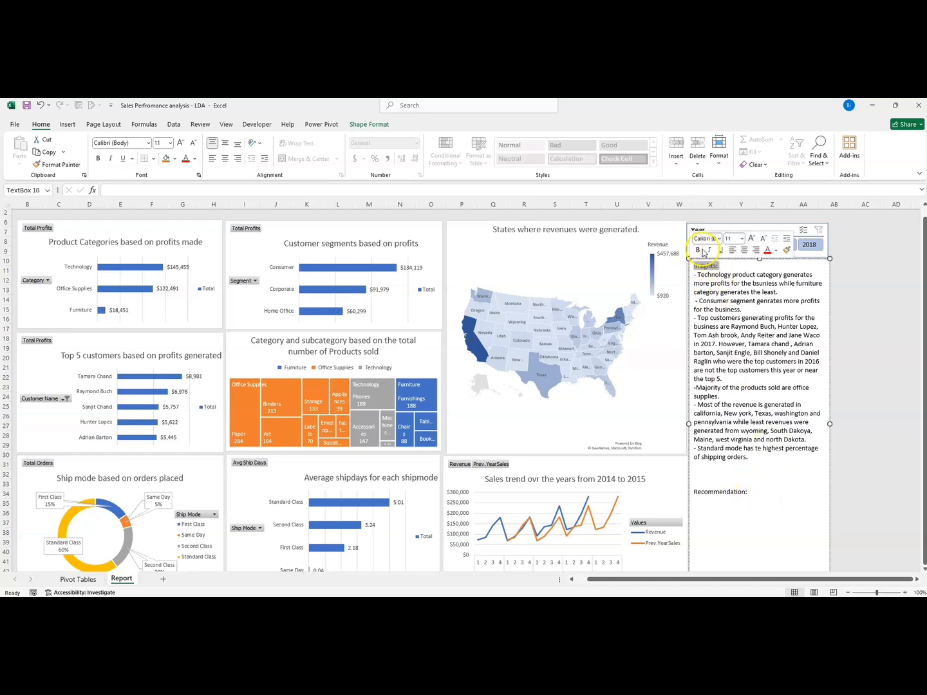
pyautogui.click(697, 250)
pyautogui.click(750, 239)
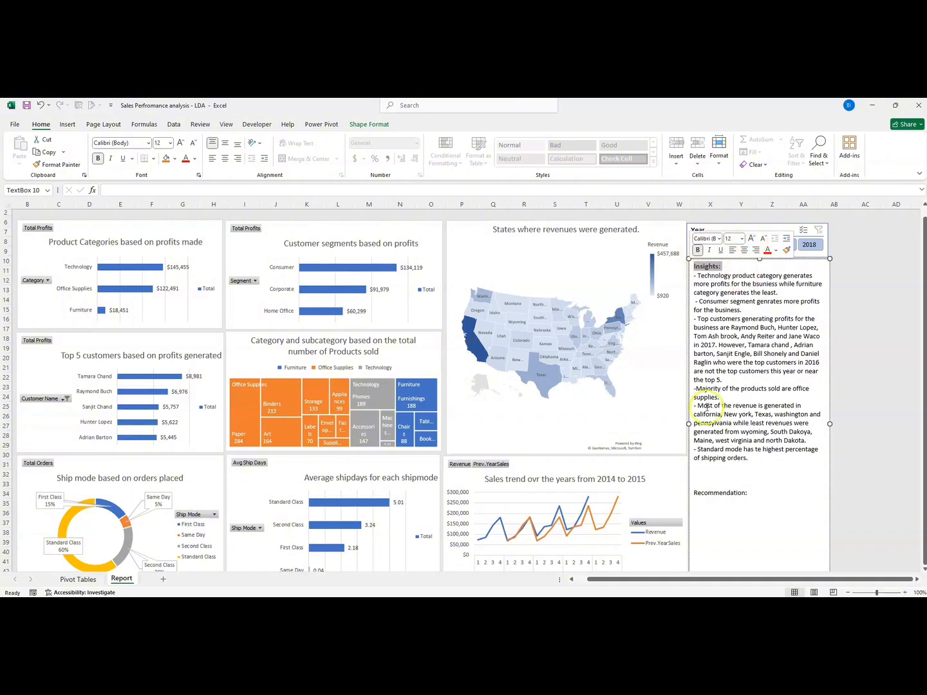
# Step: Increase the "Recommendation:" heading to font size 12 and make it bold
pyautogui.tripleClick(751, 493)
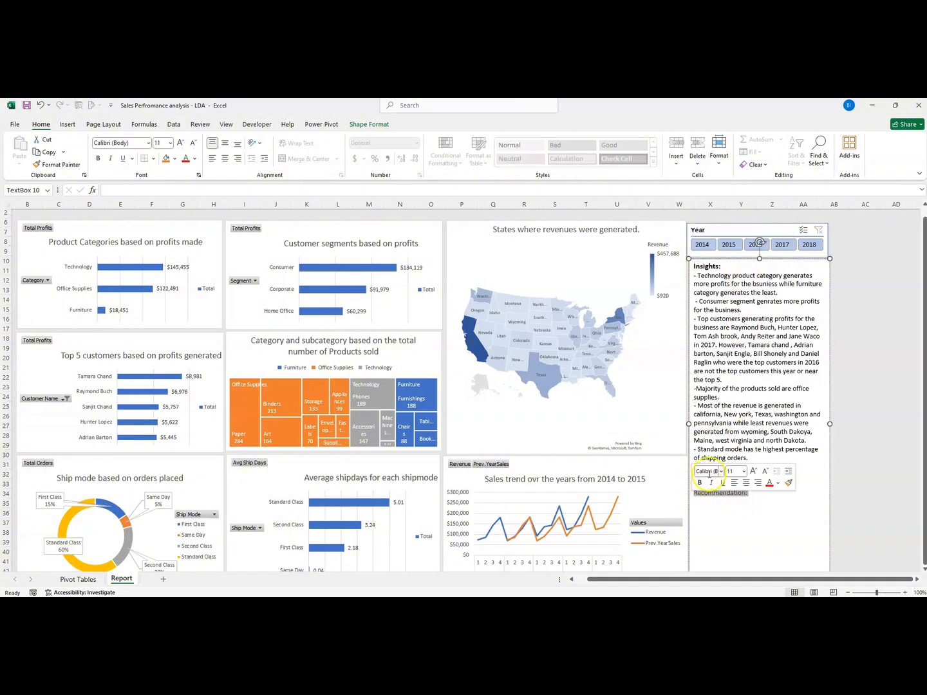
pyautogui.click(753, 475)
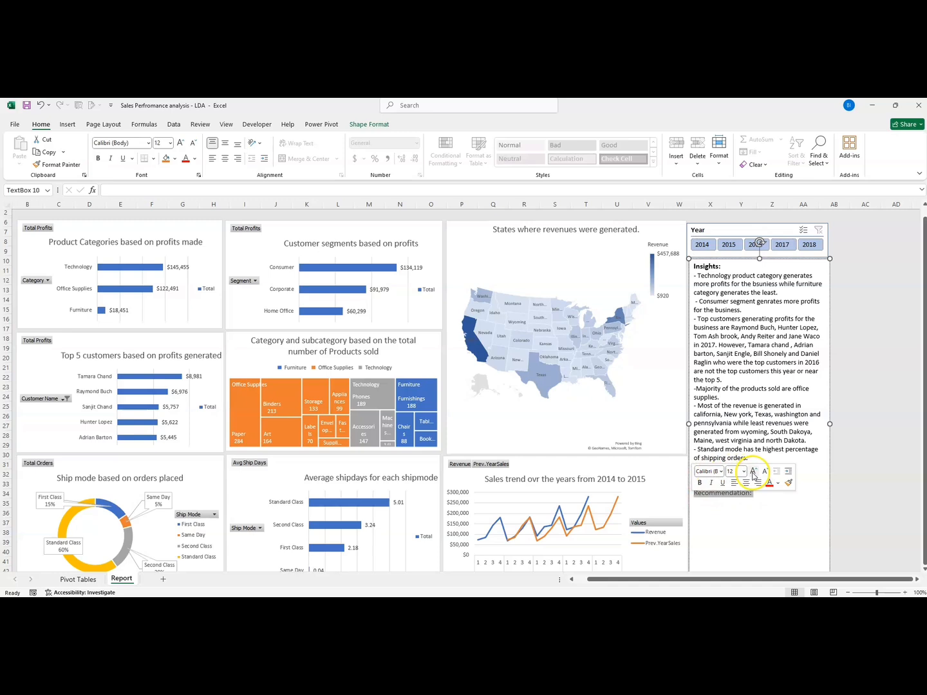
pyautogui.click(736, 517)
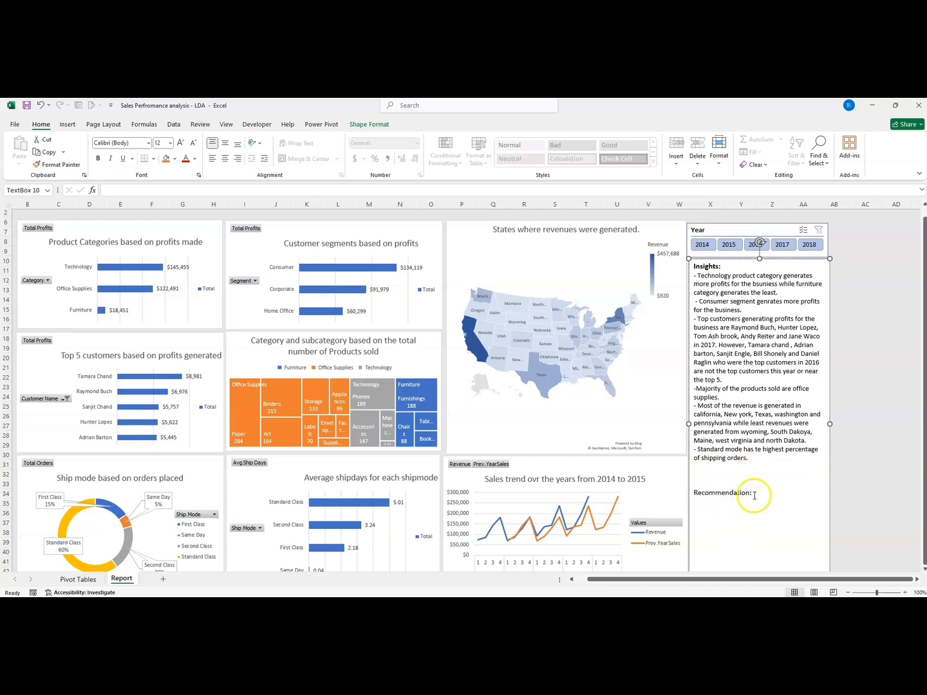
pyautogui.tripleClick(754, 493)
pyautogui.click(704, 479)
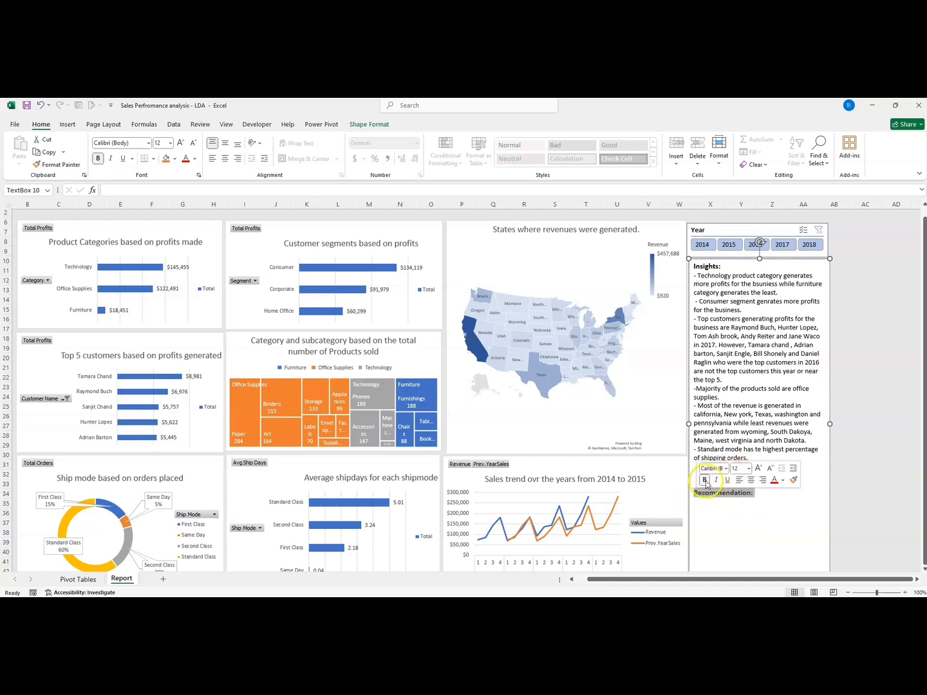
pyautogui.click(757, 493)
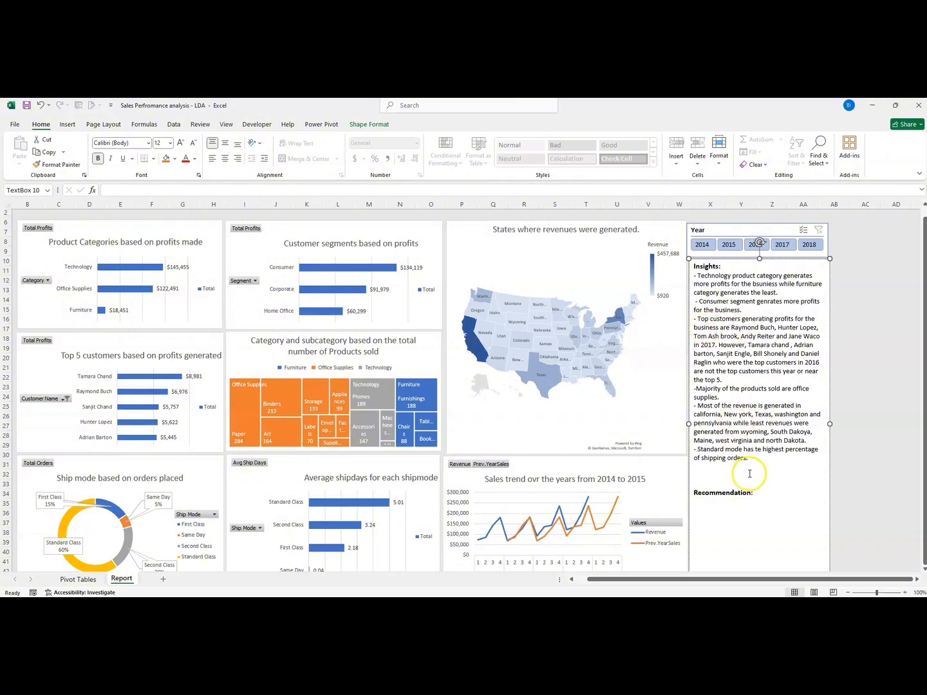
# Step: Write the first recommendation under the heading: "-Give discounts or incentives to customers generating more profits to the company."
pyautogui.press('Return')
pyautogui.write('-Give discounts or in')
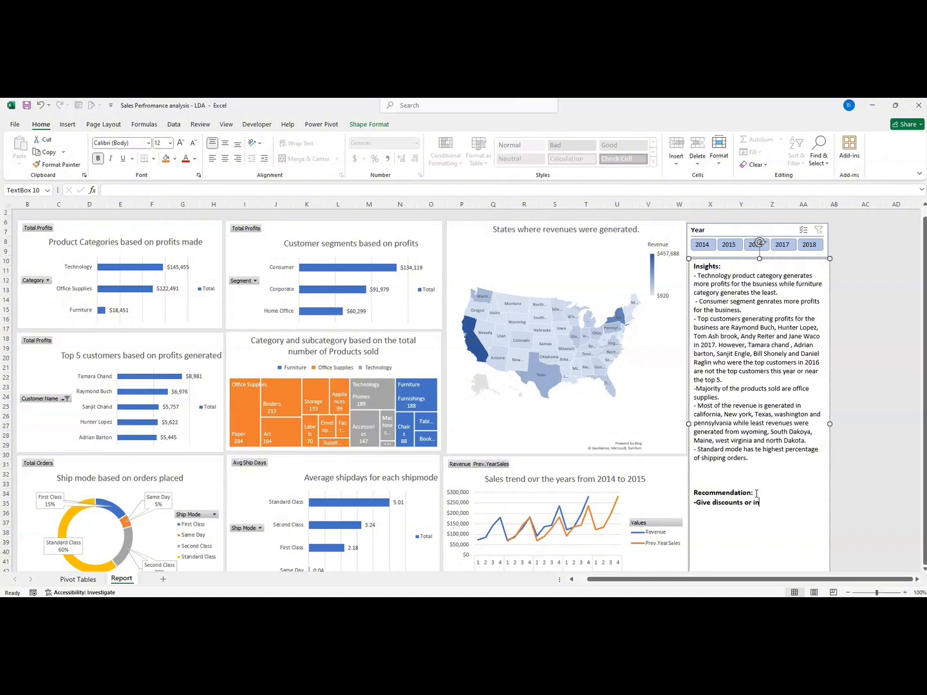
pyautogui.write('centives to customer')
pyautogui.press('BackSpace')
pyautogui.press('BackSpace')
pyautogui.write('rs generating more profits to t')
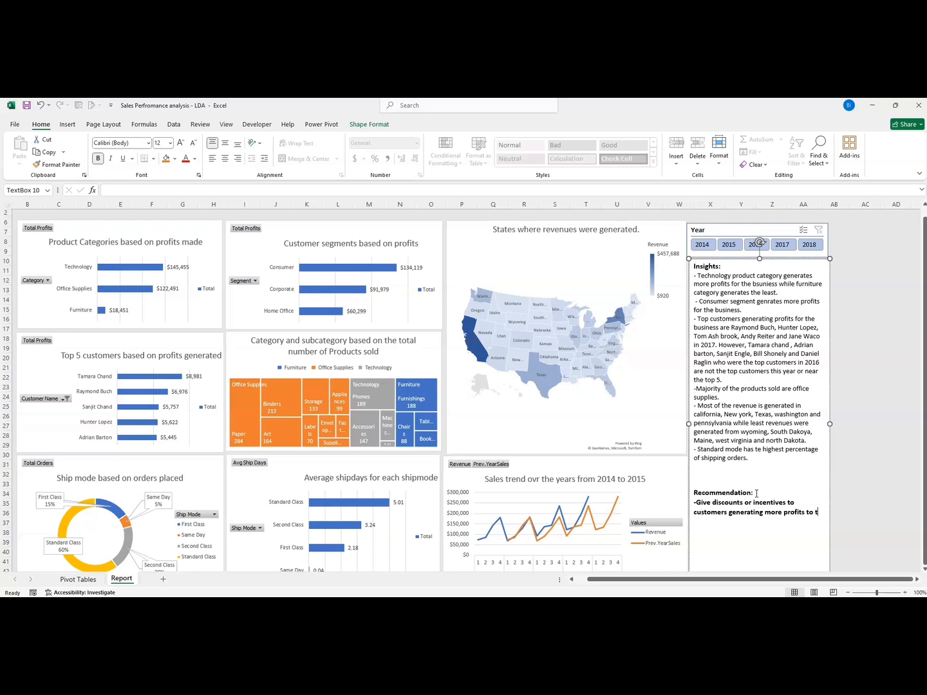
pyautogui.write('he company.')
# Step: Remove the bold formatting from the first recommendation's text
pyautogui.tripleClick(702, 504)
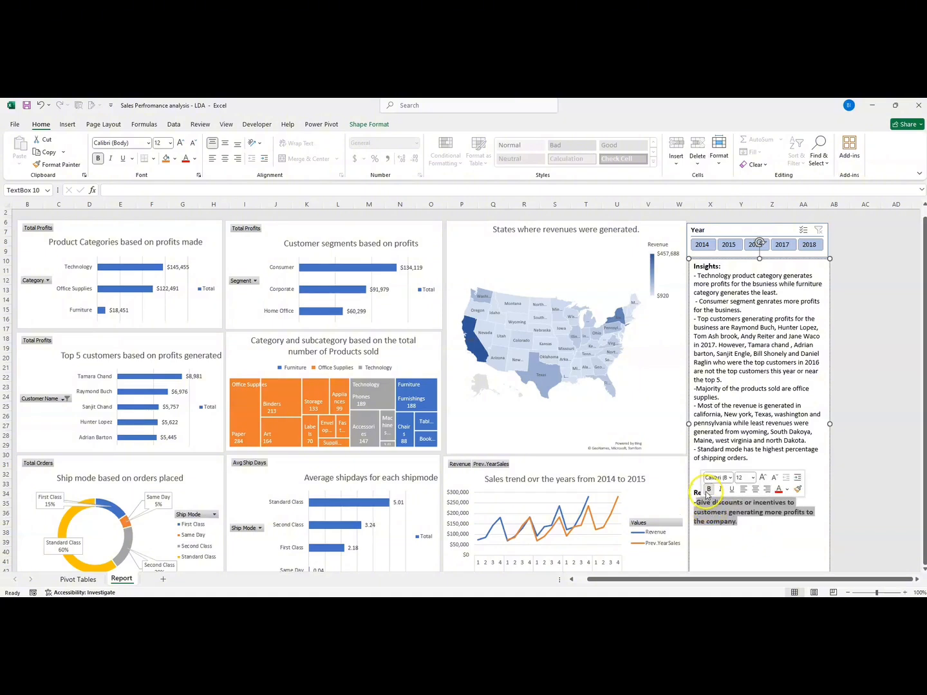
pyautogui.click(709, 489)
pyautogui.click(738, 527)
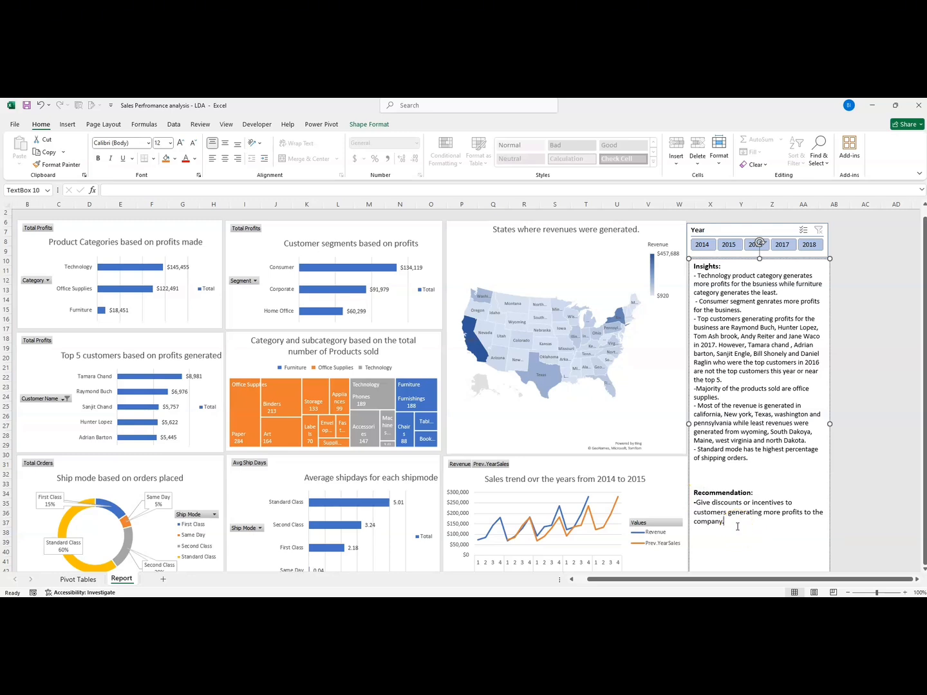
pyautogui.click(638, 557)
# Step: Append "Also, reach out to the top customers in 2016 to know why" to the first recommendation
pyautogui.click(728, 525)
pyautogui.write('Alao')
pyautogui.press('BackSpace')
pyautogui.press('BackSpace')
pyautogui.press('BackSpace')
pyautogui.write('lso, teach out to the top customers in 2016')
pyautogui.write('to know why thyve')
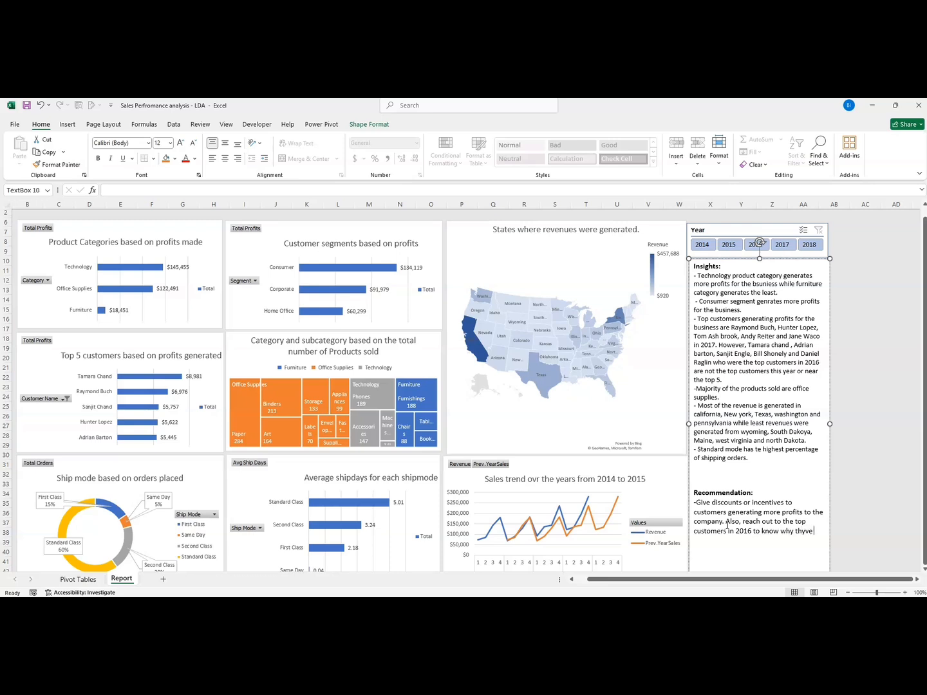
# Step: Complete the first recommendation's added sentence with "they have not been purchasing the way they use to."
pyautogui.write(' ni')
pyautogui.press('BackSpace')
pyautogui.press('BackSpace')
pyautogui.press('BackSpace')
pyautogui.press('BackSpace')
pyautogui.press('BackSpace')
pyautogui.press('BackSpace')
pyautogui.write('ey')
pyautogui.press('BackSpace')
pyautogui.write('y have not been pi')
pyautogui.press('BackSpace')
pyautogui.write('urchasin')
pyautogui.write('g rh')
pyautogui.press('BackSpace')
pyautogui.press('BackSpace')
pyautogui.press('BackSpace')
pyautogui.press('BackSpace')
pyautogui.press('BackSpace')
pyautogui.press('BackSpace')
pyautogui.press('BackSpace')
pyautogui.write('sing the way they use')
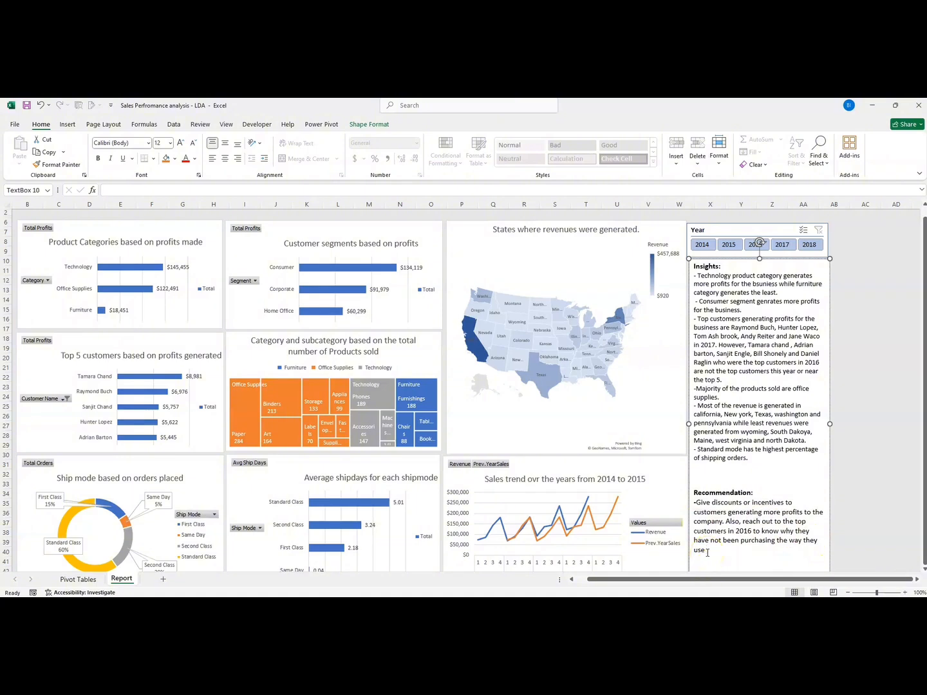
pyautogui.press('BackSpace')
pyautogui.press('BackSpace')
pyautogui.press('BackSpace')
pyautogui.write('us')
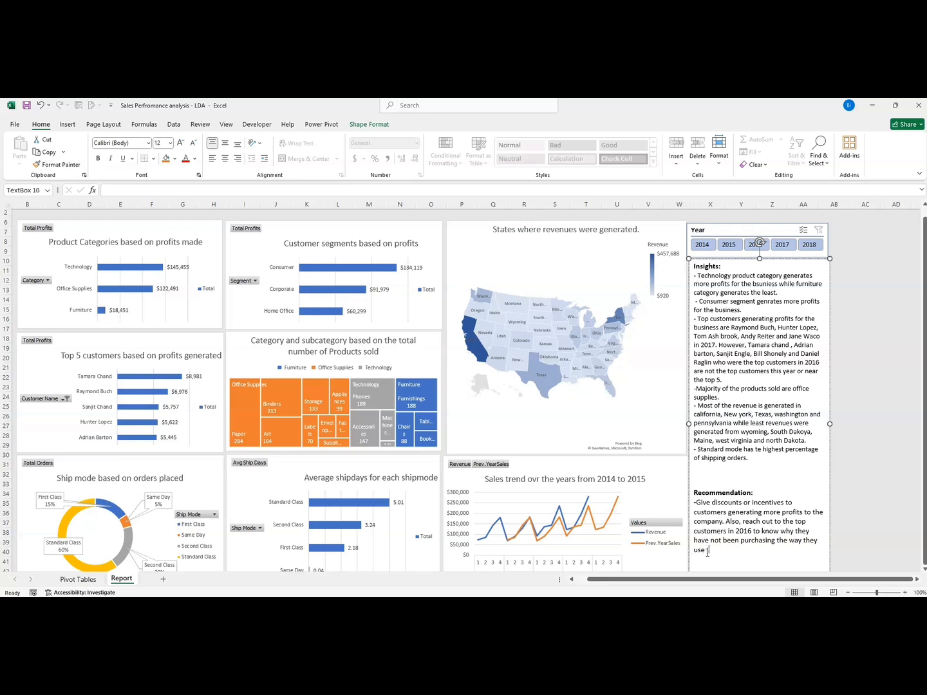
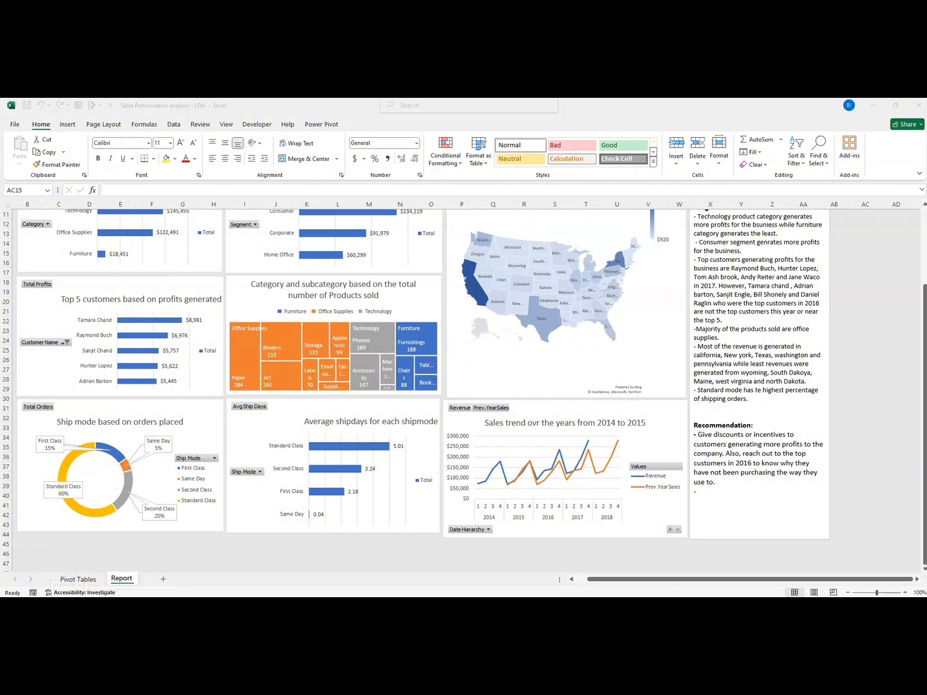
# Step: Write the second recommendation: "Conduction location analysis for states with low sales to know factors contributing to low sales"
pyautogui.click(702, 490)
pyautogui.write('C')
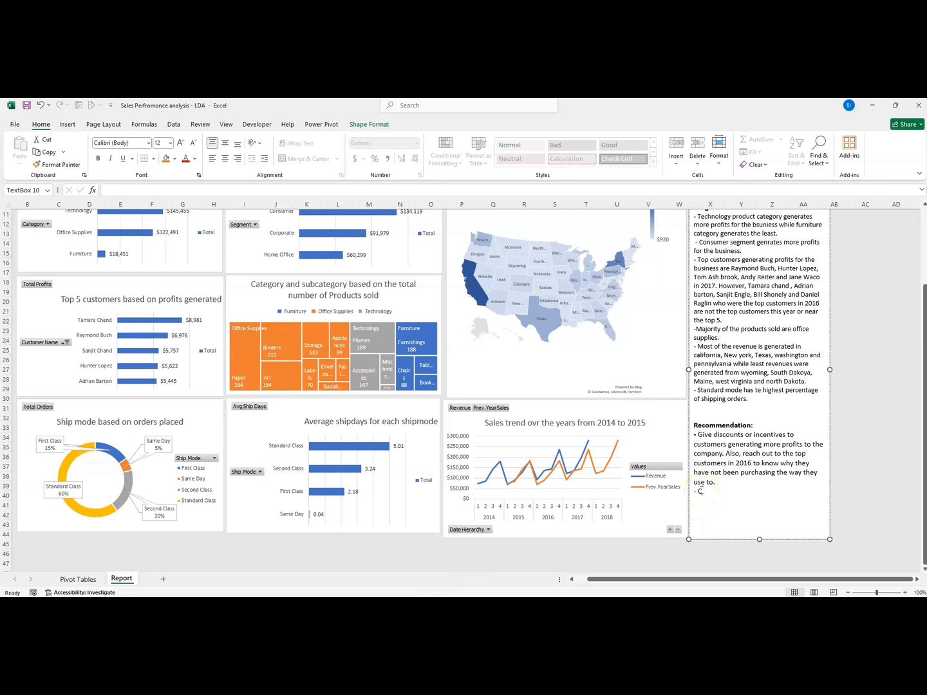
pyautogui.write('onduction location analysis for')
pyautogui.write('states with low sales ')
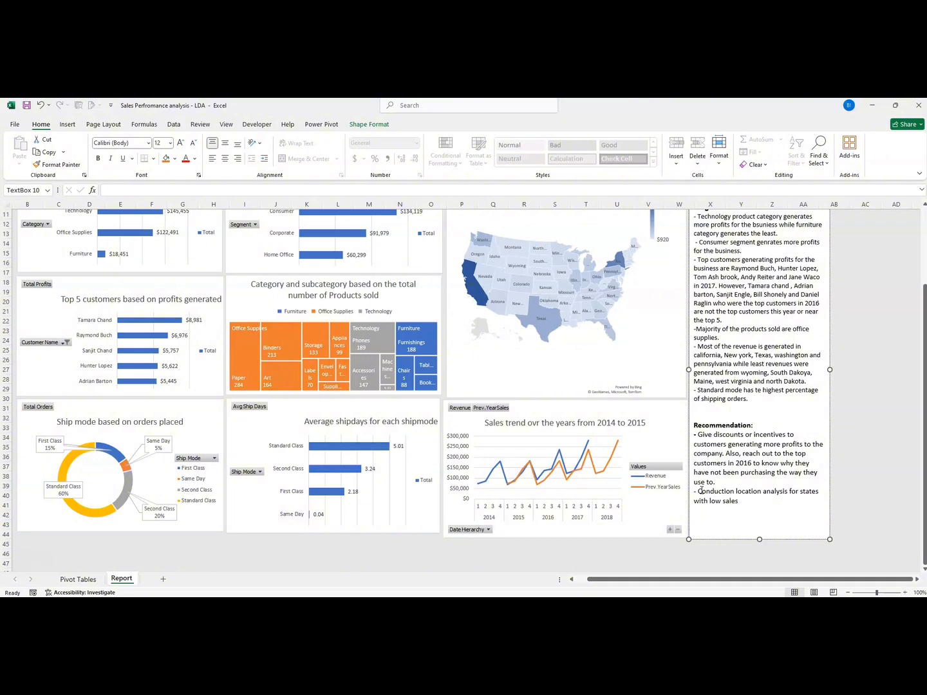
pyautogui.write('to know factors contributing to low sales')
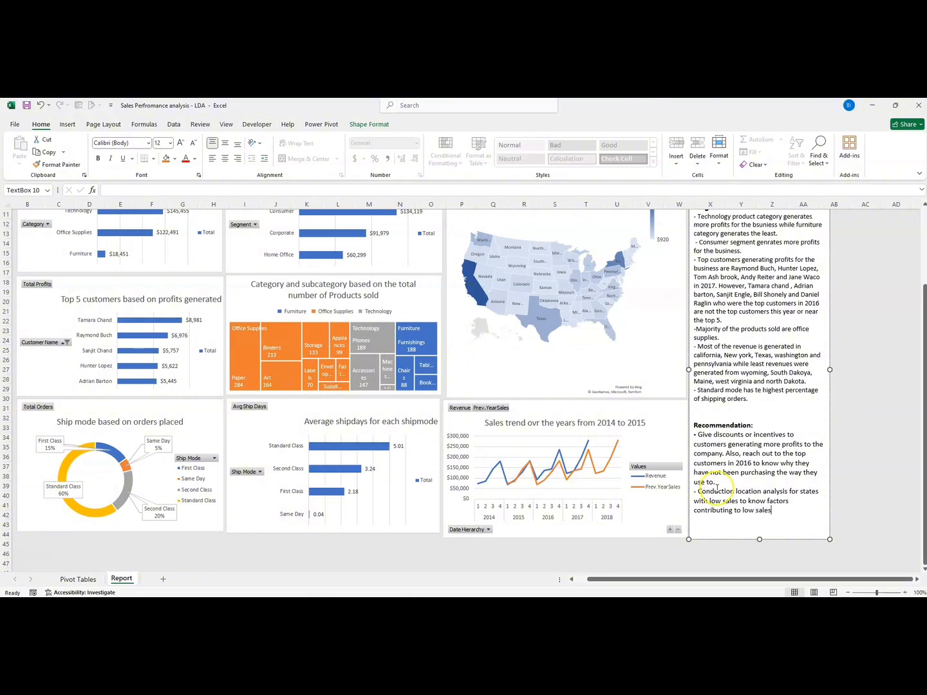
# Step: Delete the words "for states with low sales" from the second recommendation
pyautogui.doubleClick(734, 501)
pyautogui.moveTo(717, 504); pyautogui.dragTo(695, 500)
pyautogui.press('BackSpace')
pyautogui.press('BackSpace')
pyautogui.press('BackSpace')
pyautogui.press('BackSpace')
pyautogui.press('BackSpace')
pyautogui.press('BackSpace')
pyautogui.press('BackSpace')
pyautogui.press('BackSpace')
pyautogui.press('BackSpace')
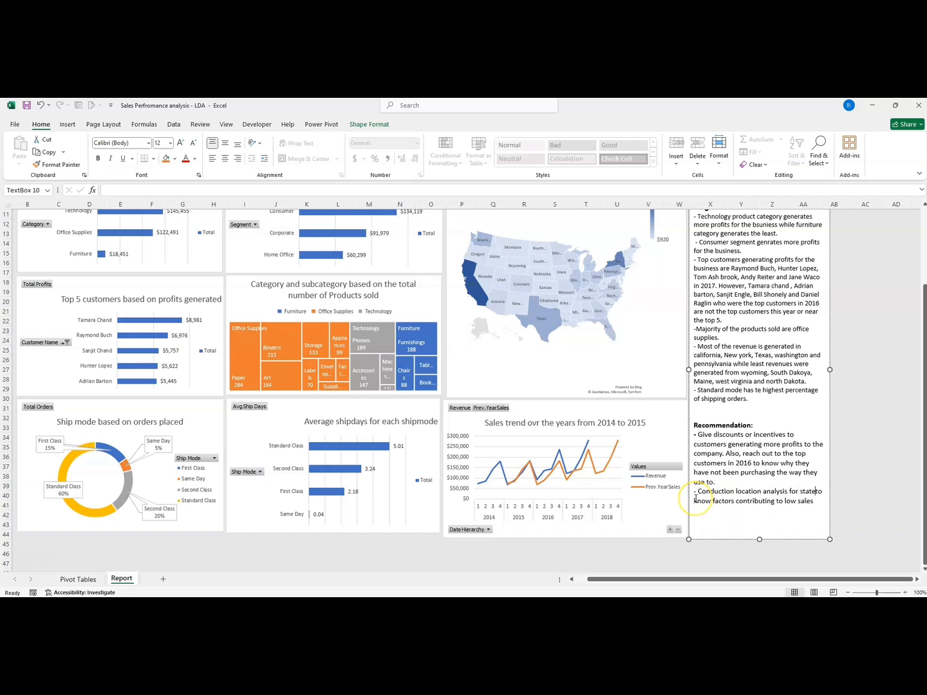
pyautogui.press('BackSpace')
pyautogui.press('BackSpace')
pyautogui.press('BackSpace')
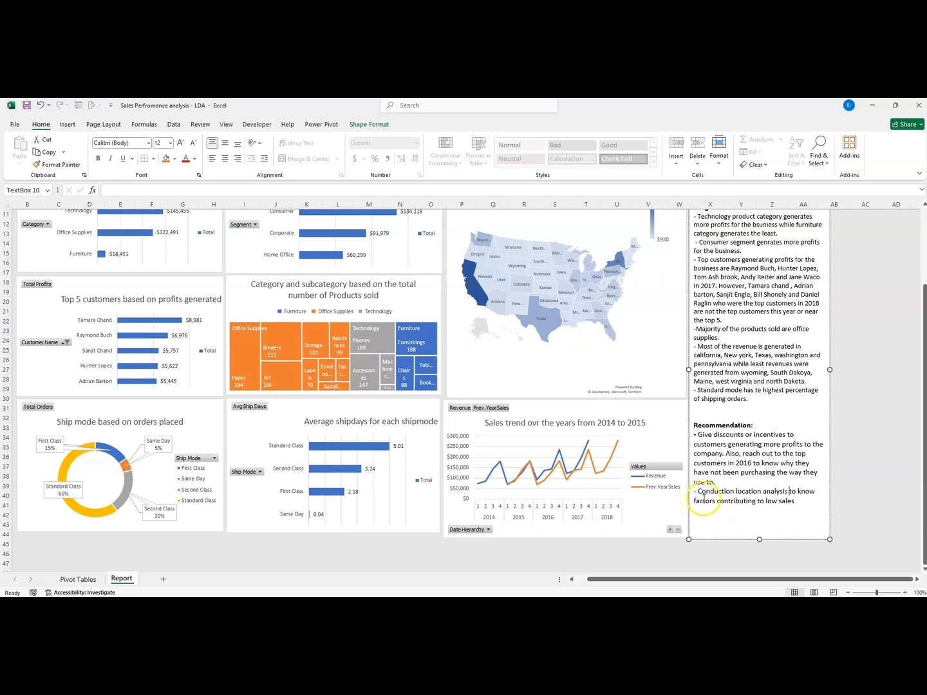
# Step: Add a third recommendation on a new line below the second: "- More Adverts."
pyautogui.click(795, 502)
pyautogui.press('Return')
pyautogui.write('-')
pyautogui.write(' More')
pyautogui.write('Adverts')
# Step: Start a fourth recommendation on a new line with "-Provide additional training to support sales team"
pyautogui.write('-Prod')
pyautogui.press('BackSpace')
pyautogui.write('iding')
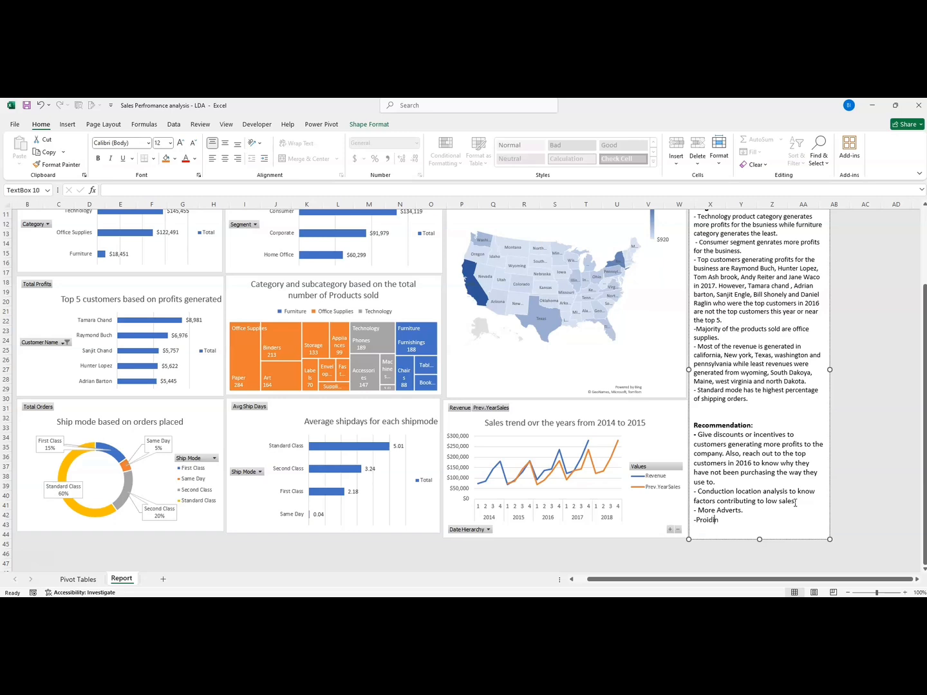
pyautogui.press('BackSpace')
pyautogui.press('BackSpace')
pyautogui.press('BackSpace')
pyautogui.press('BackSpace')
pyautogui.press('BackSpace')
pyautogui.press('BackSpace')
pyautogui.write('o')
pyautogui.write('vide additi')
pyautogui.write('onal')
pyautogui.write(' trainin')
pyautogui.write('g')
pyautogui.write(' to suppo')
pyautogui.write('rt sales')
pyautogui.write(' tr')
pyautogui.write('eam')
# Step: Finish the fourth recommendation with "operating in the low sales region to enhance their performance."
pyautogui.write(' opera')
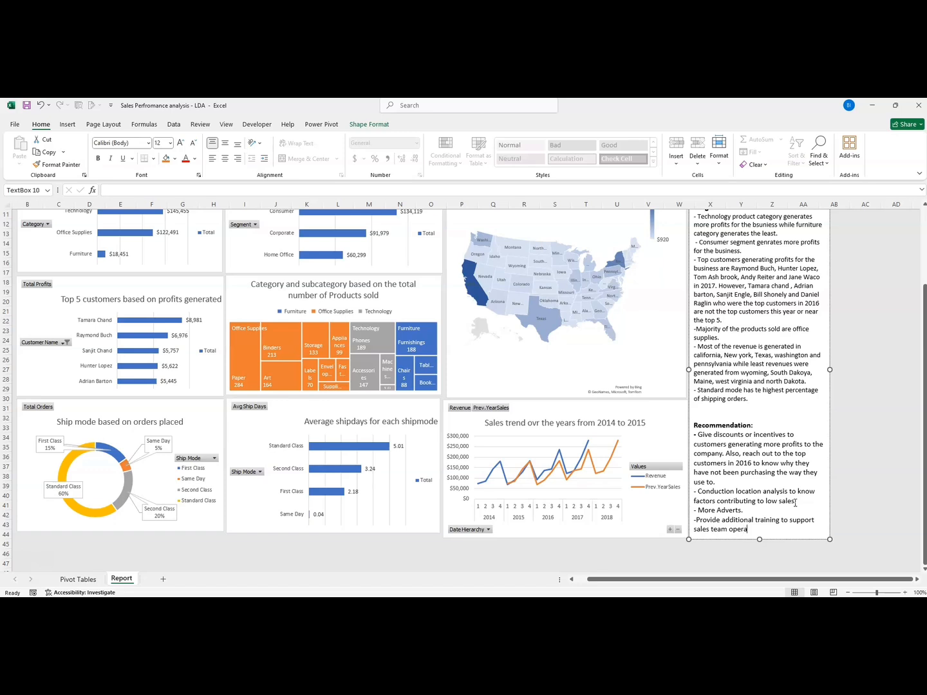
pyautogui.write('ting')
pyautogui.write(' in the low')
pyautogui.write(' s')
pyautogui.write('ales')
pyautogui.write(' region to')
pyautogui.write(' enhance')
pyautogui.write(' their p')
pyautogui.write('erformance')
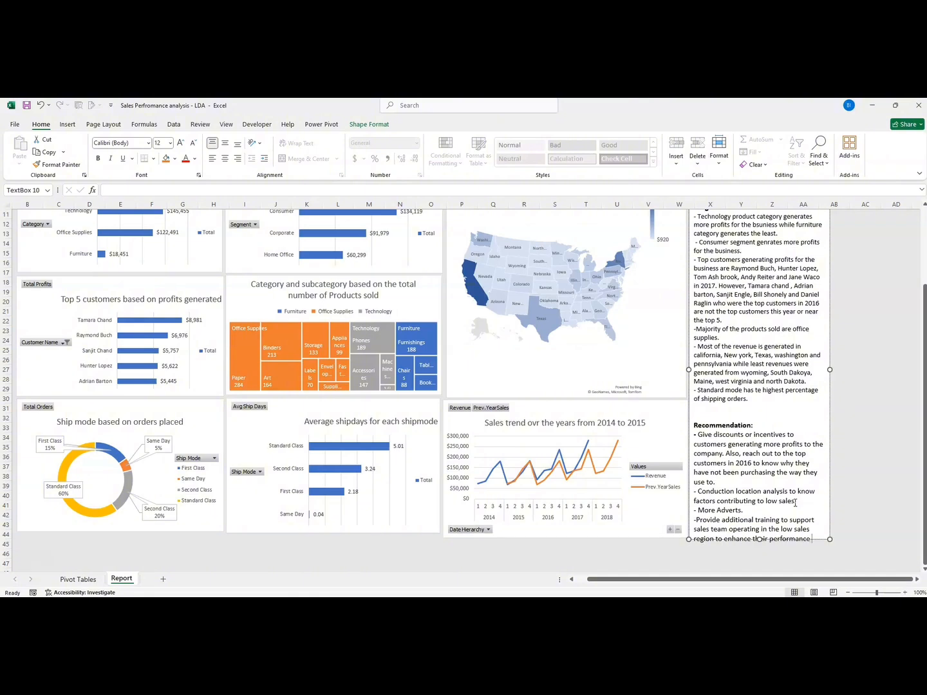
pyautogui.press('BackSpace')
pyautogui.write('.')
# Step: Move the Year slicer to the empty area beside the insights text box and raise the text box level with the charts' top edge
pyautogui.scroll(3, 890, 322)
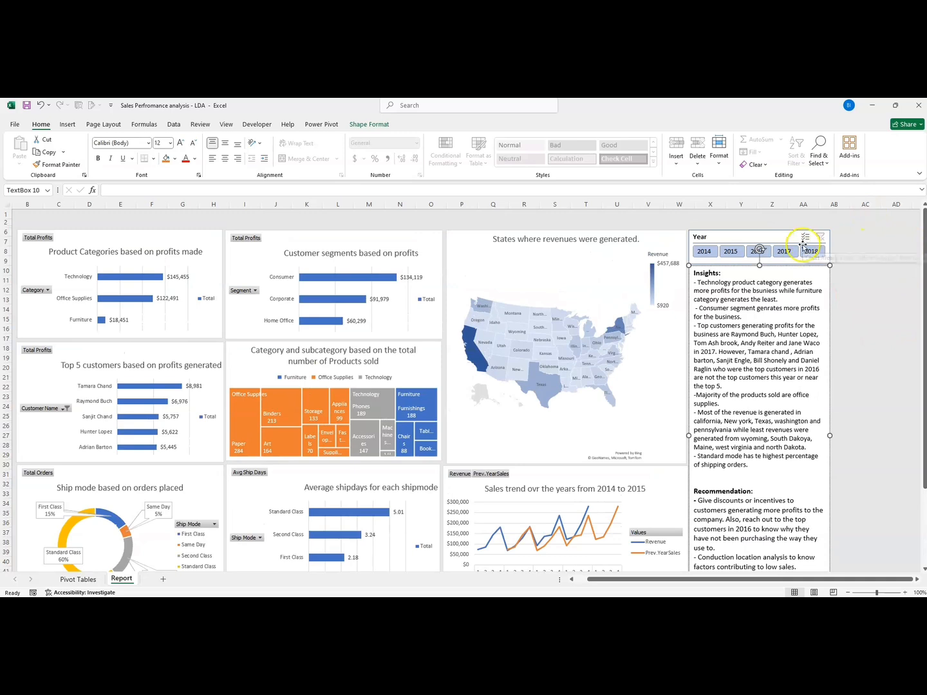
pyautogui.click(787, 236)
pyautogui.moveTo(787, 235); pyautogui.dragTo(891, 255)
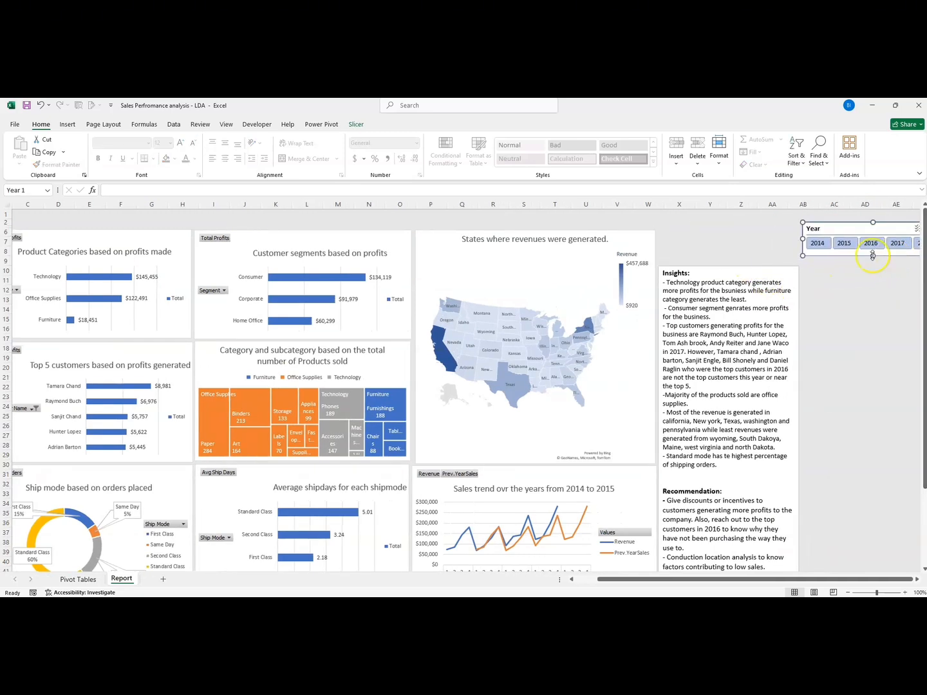
pyautogui.click(716, 270)
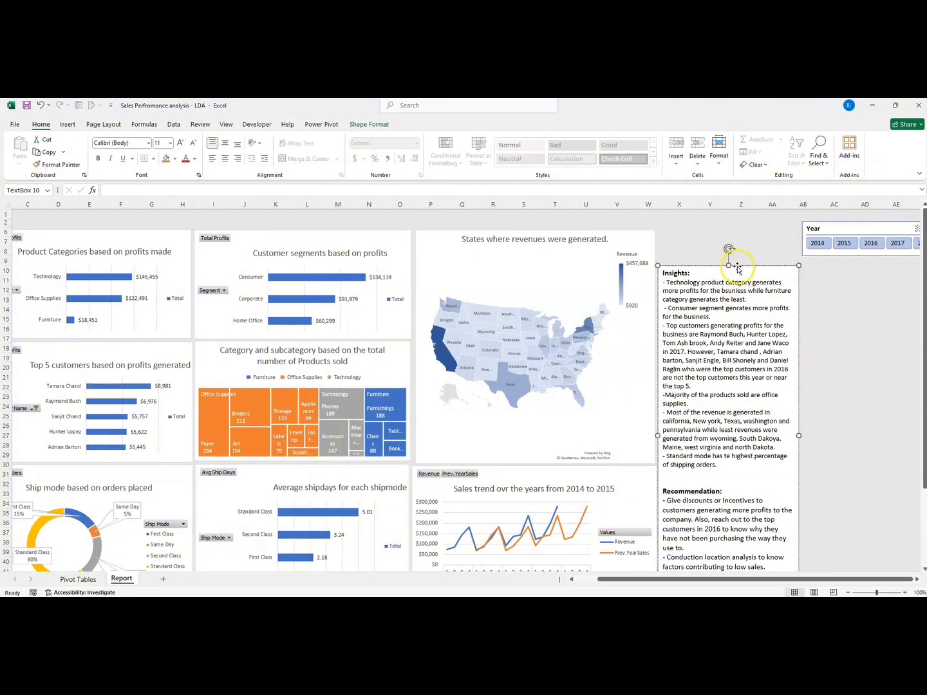
pyautogui.moveTo(736, 265); pyautogui.dragTo(735, 230)
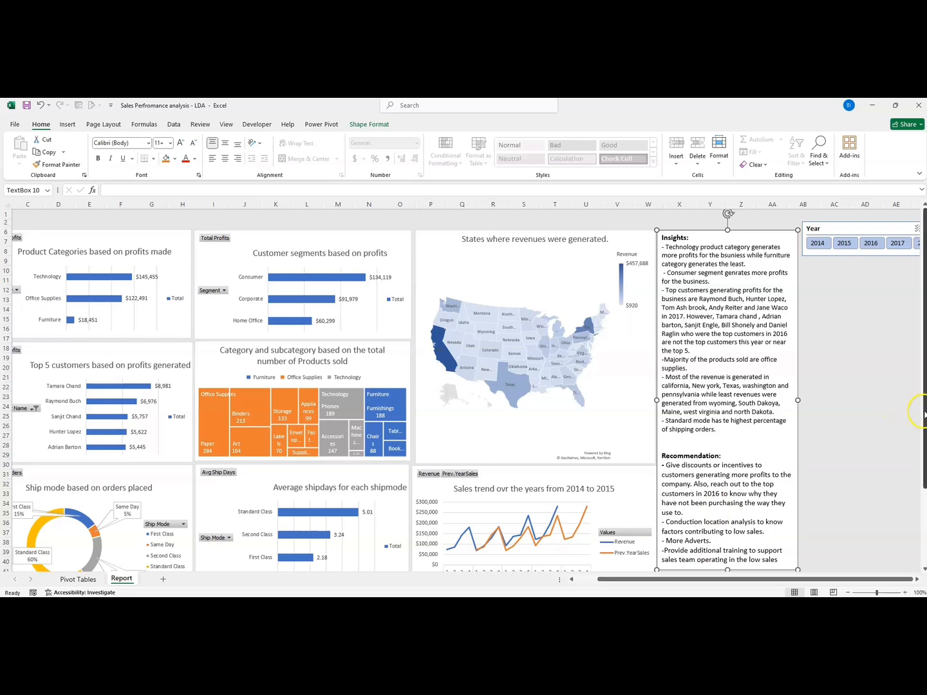
# Step: Extend the text box downward to fit all recommendations and insert a blank line above the "Recommendation:" heading
pyautogui.moveTo(924, 419); pyautogui.dragTo(925, 490)
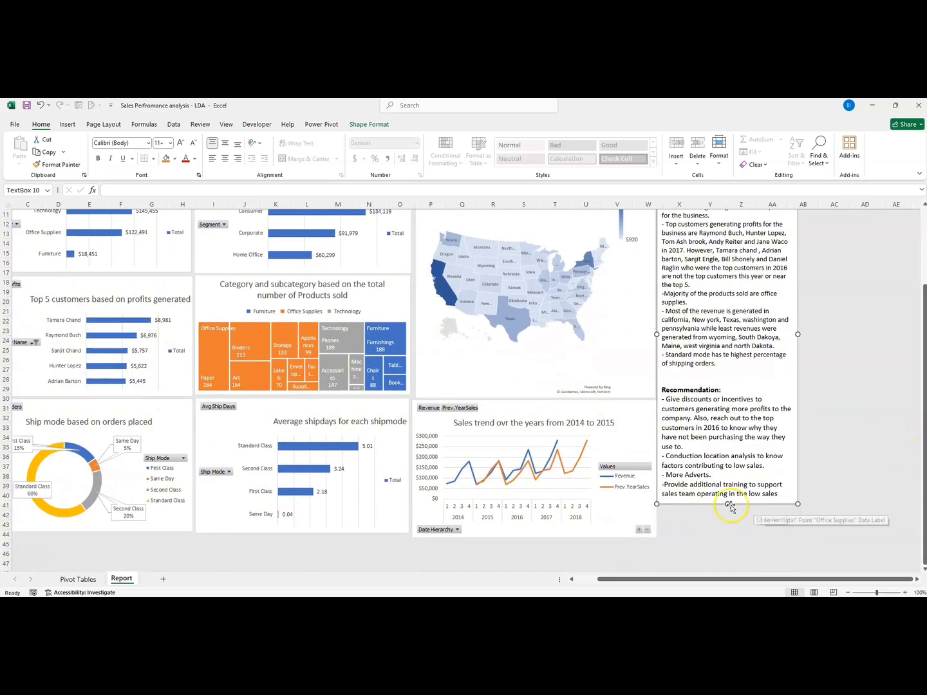
pyautogui.moveTo(728, 504); pyautogui.dragTo(728, 538)
pyautogui.click(860, 477)
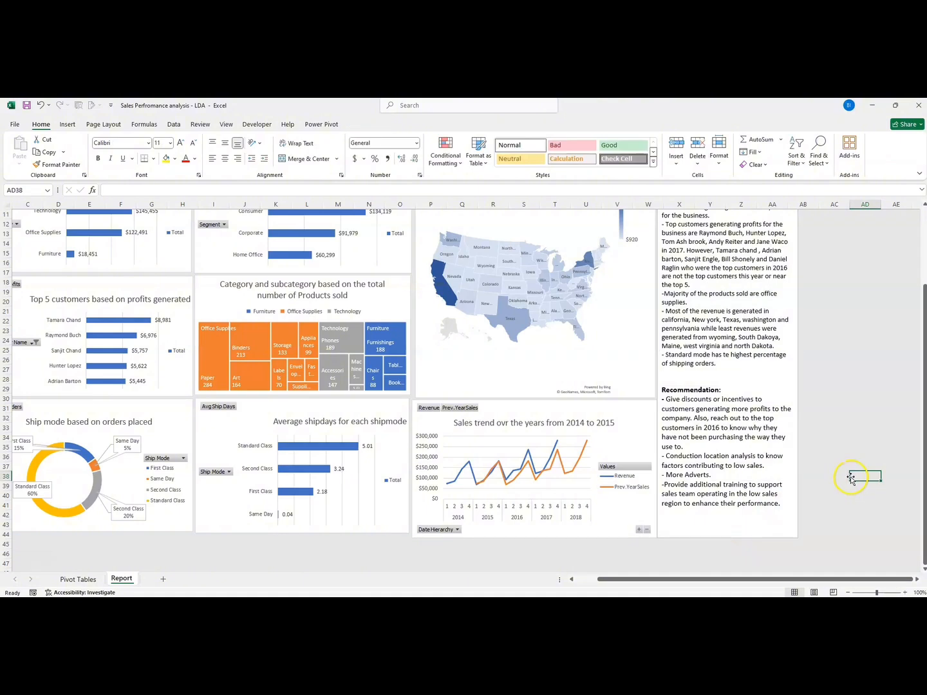
pyautogui.click(678, 380)
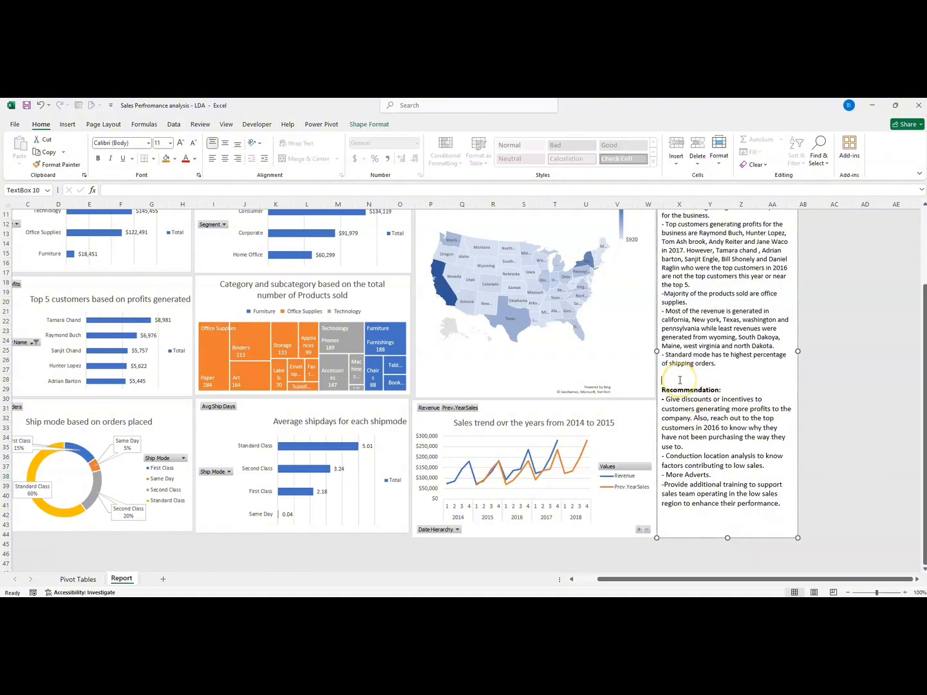
pyautogui.press('Return')
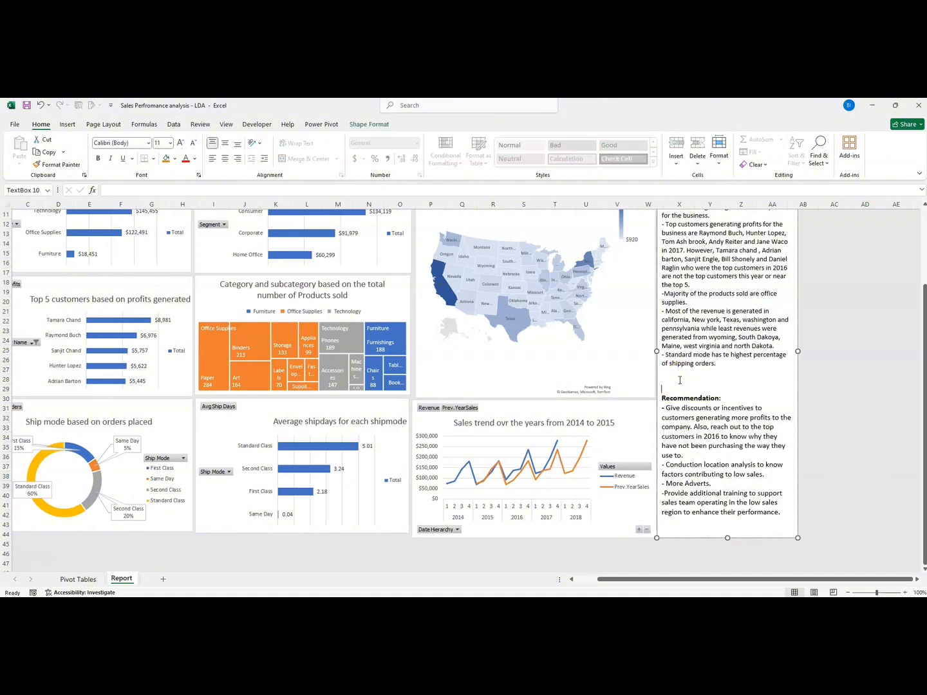
# Step: Shorten the sales trend chart slightly so its bottom edge lines up with the average shipdays chart
pyautogui.click(477, 531)
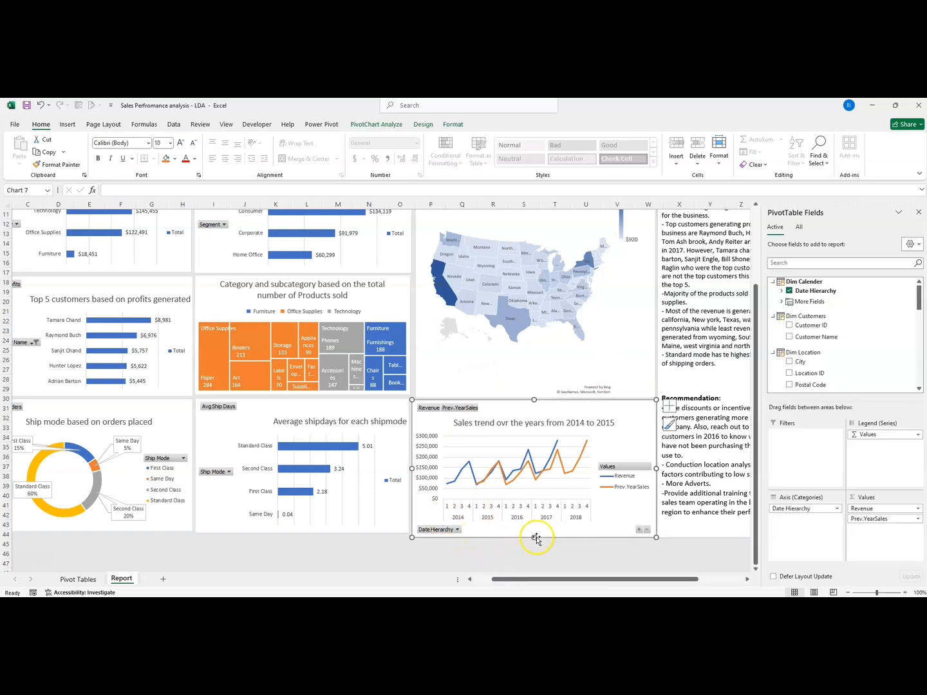
pyautogui.moveTo(533, 539); pyautogui.dragTo(534, 534)
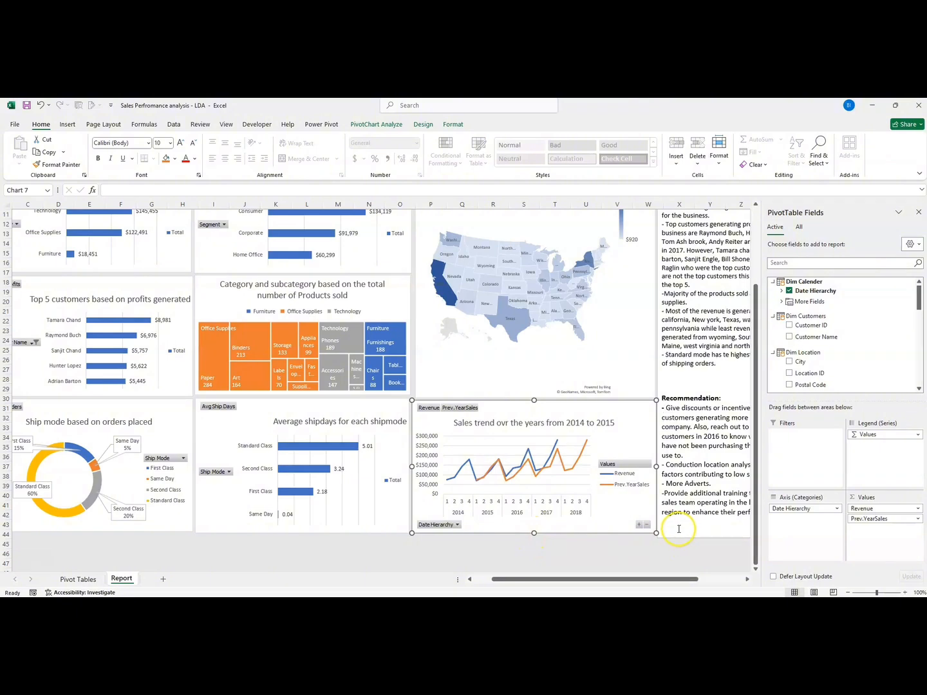
pyautogui.click(676, 529)
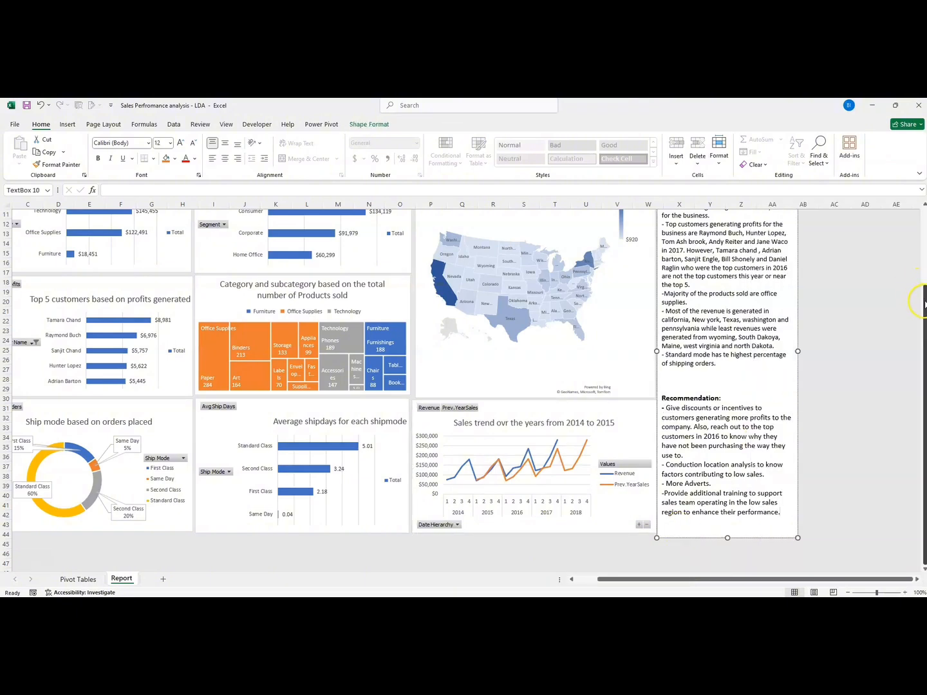
# Step: Move the Year slicer down against the text box so their top edges line up
pyautogui.moveTo(924, 301); pyautogui.dragTo(917, 216)
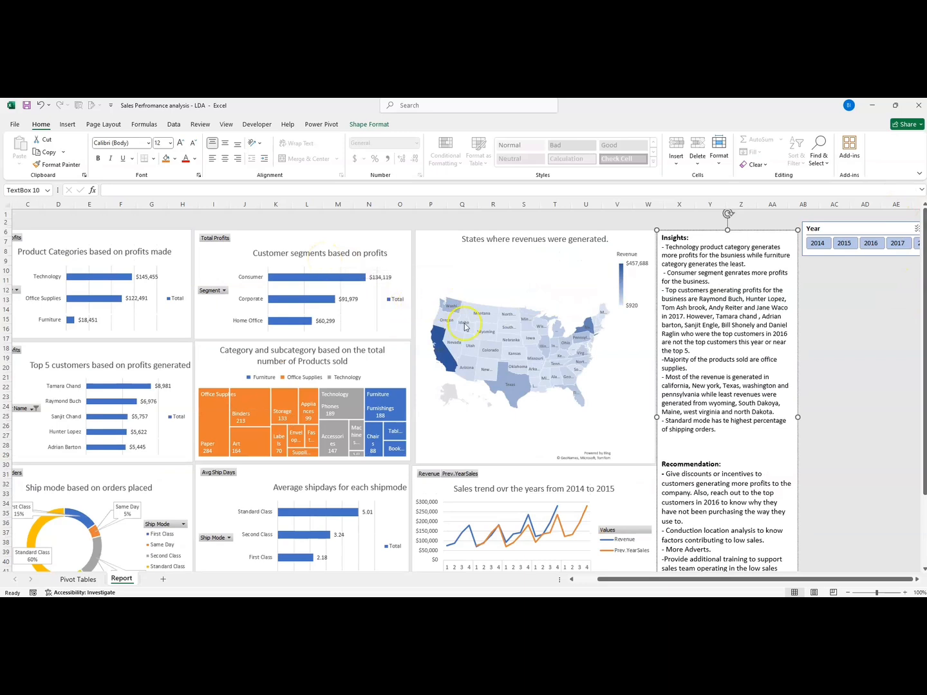
pyautogui.moveTo(825, 230)
pyautogui.mouseDown()
pyautogui.moveTo(825, 258)
pyautogui.moveTo(822, 241)
pyautogui.mouseUp()
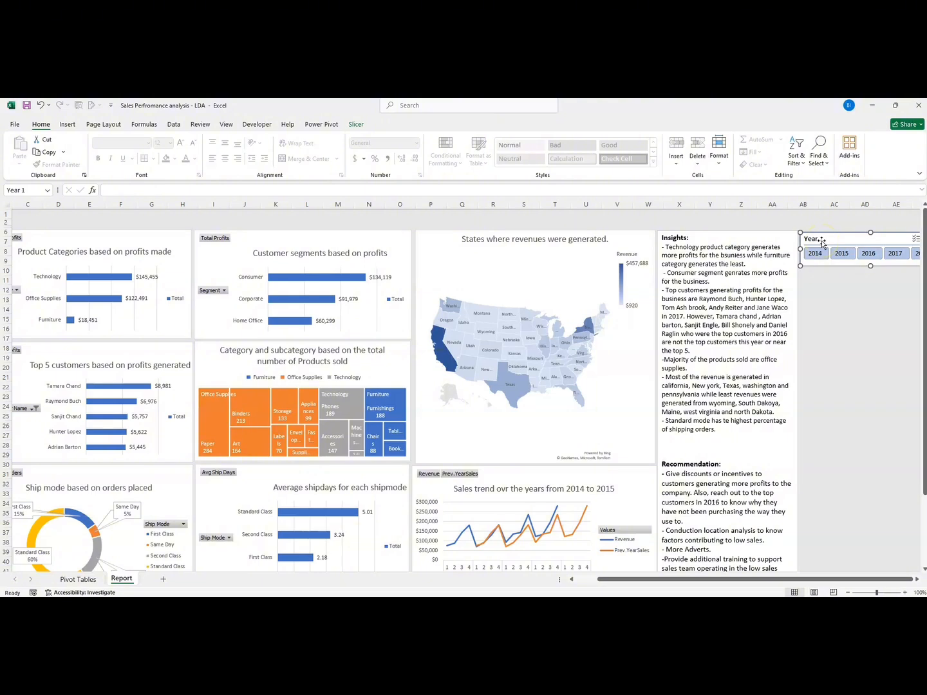
pyautogui.click(760, 366)
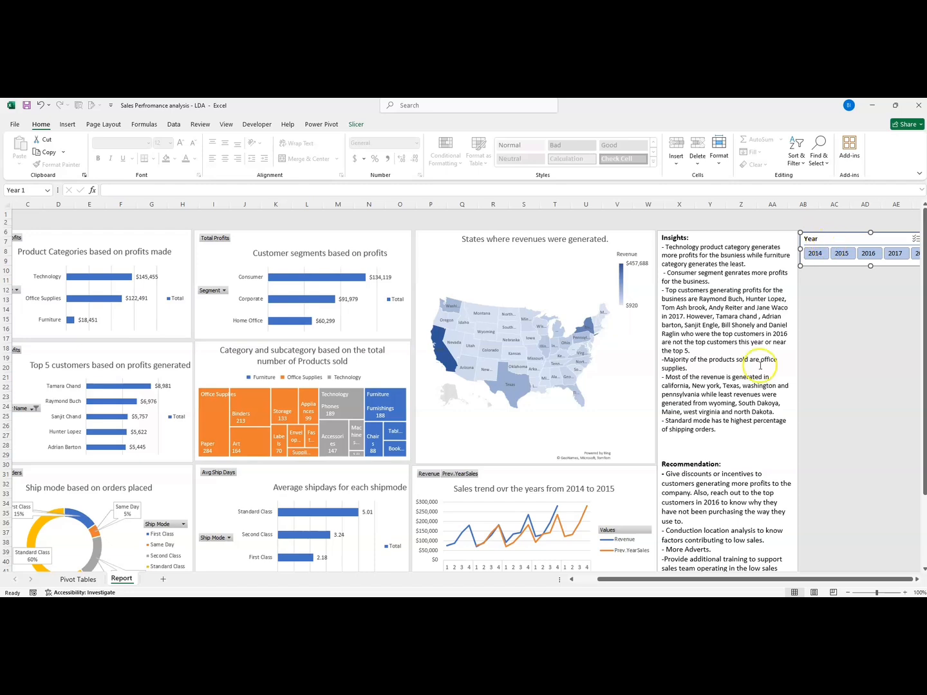